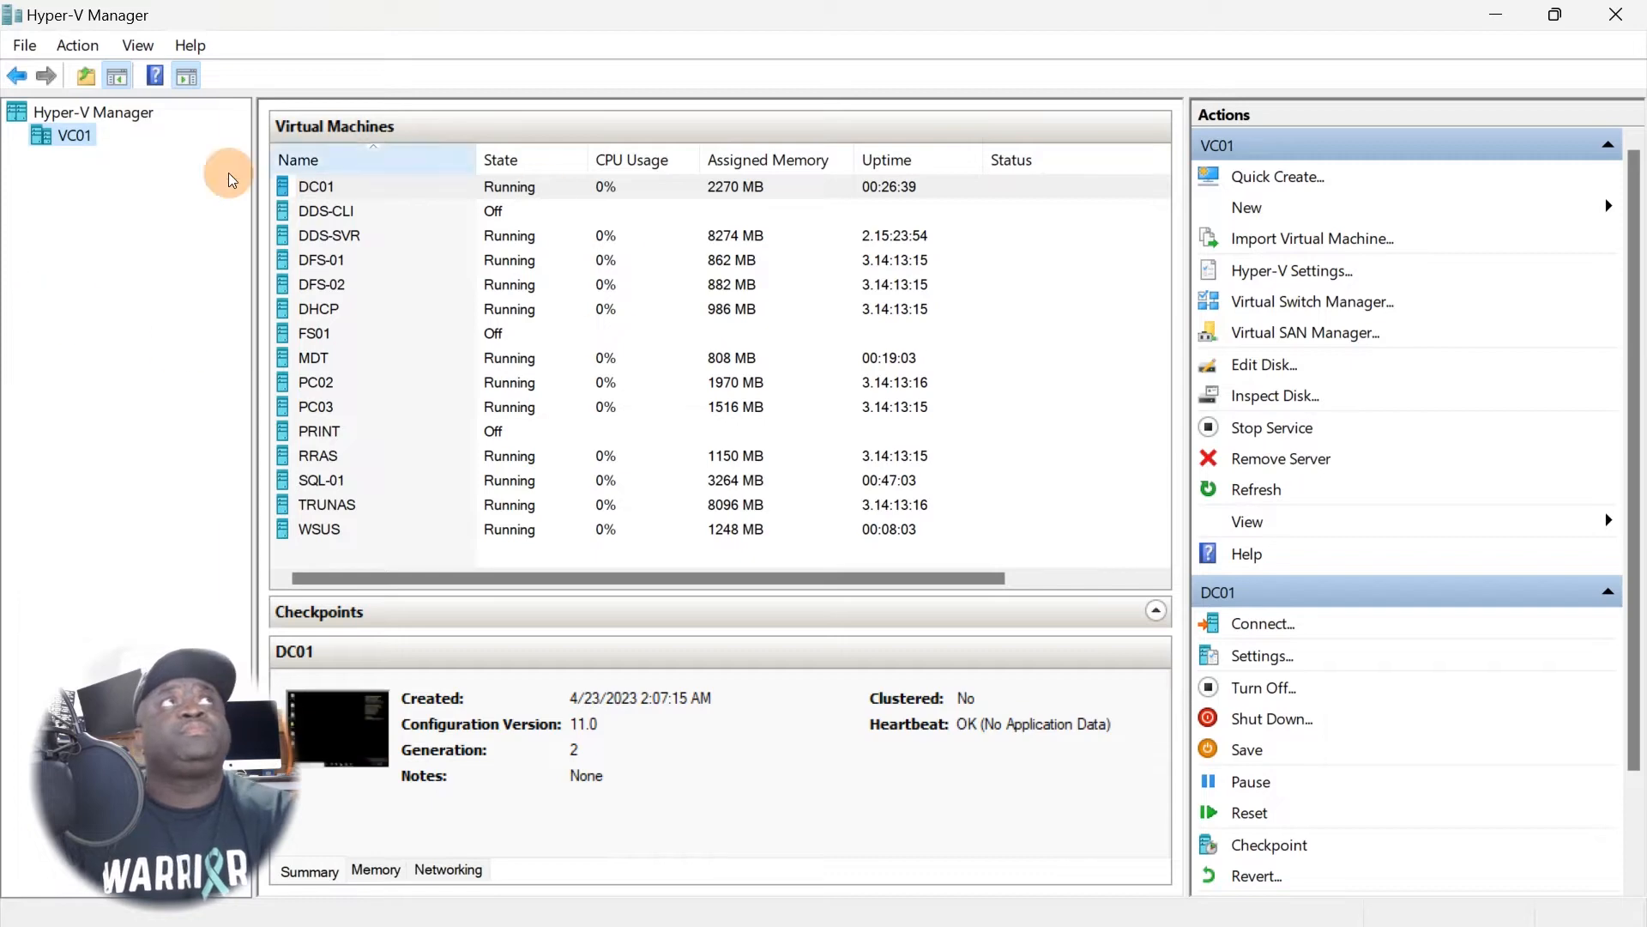
Open connection windows for the SQL-01, DC01 and WSUS virtual machines on VC01.
{"action": "double_click", "coordinate": [330, 484]}
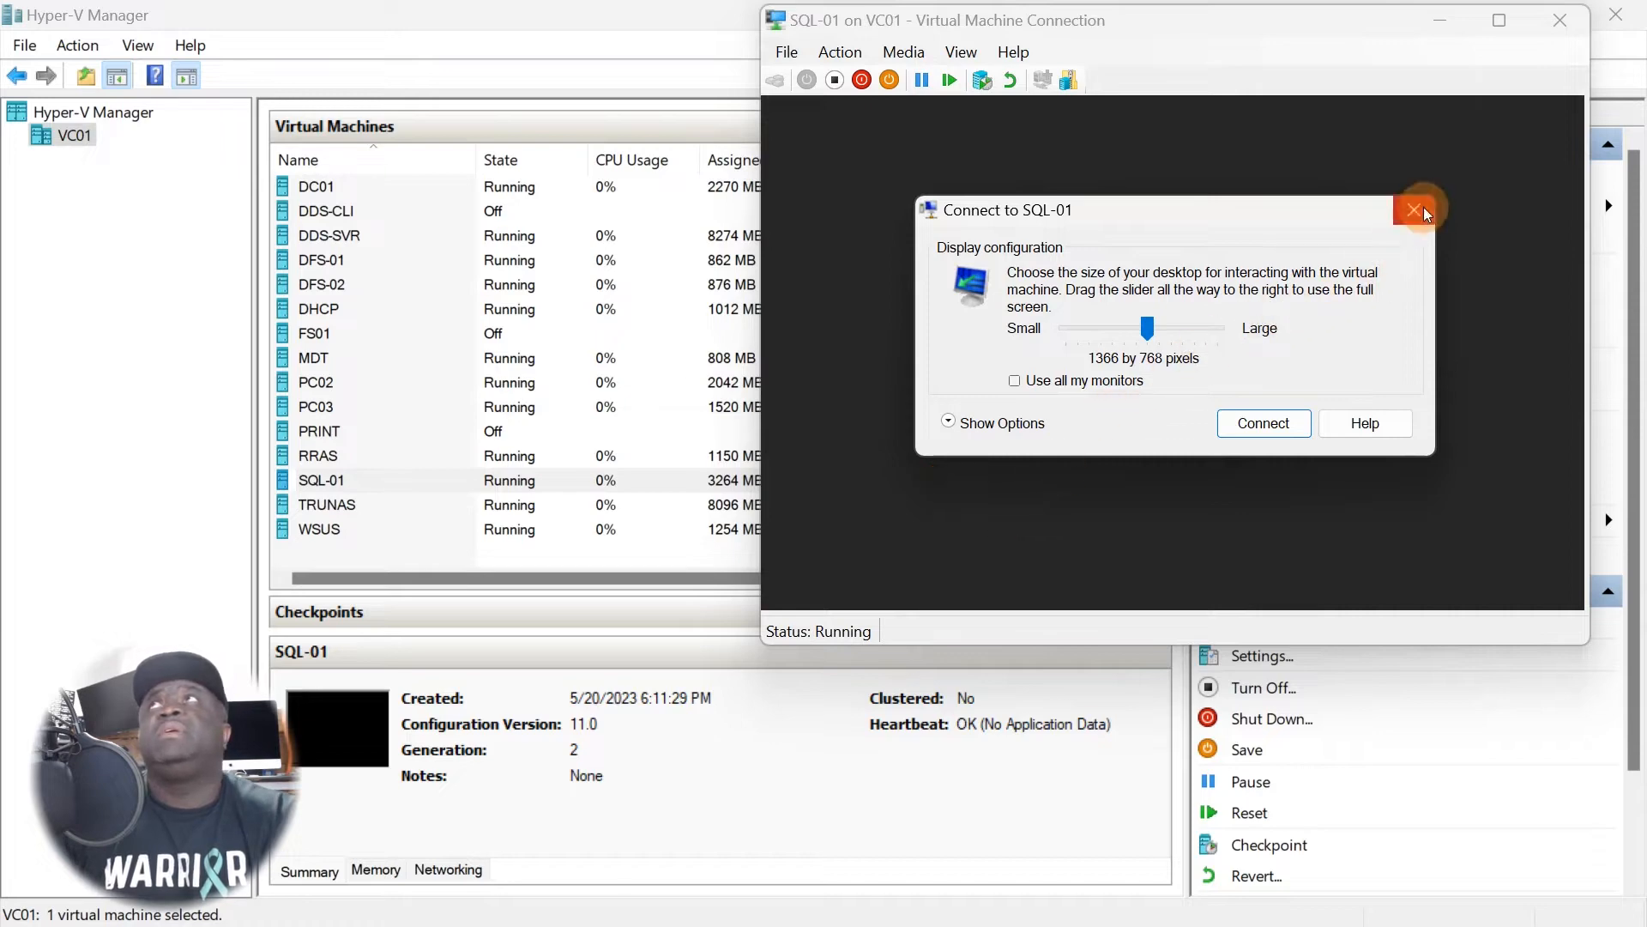
{"action": "left_click", "coordinate": [1415, 210]}
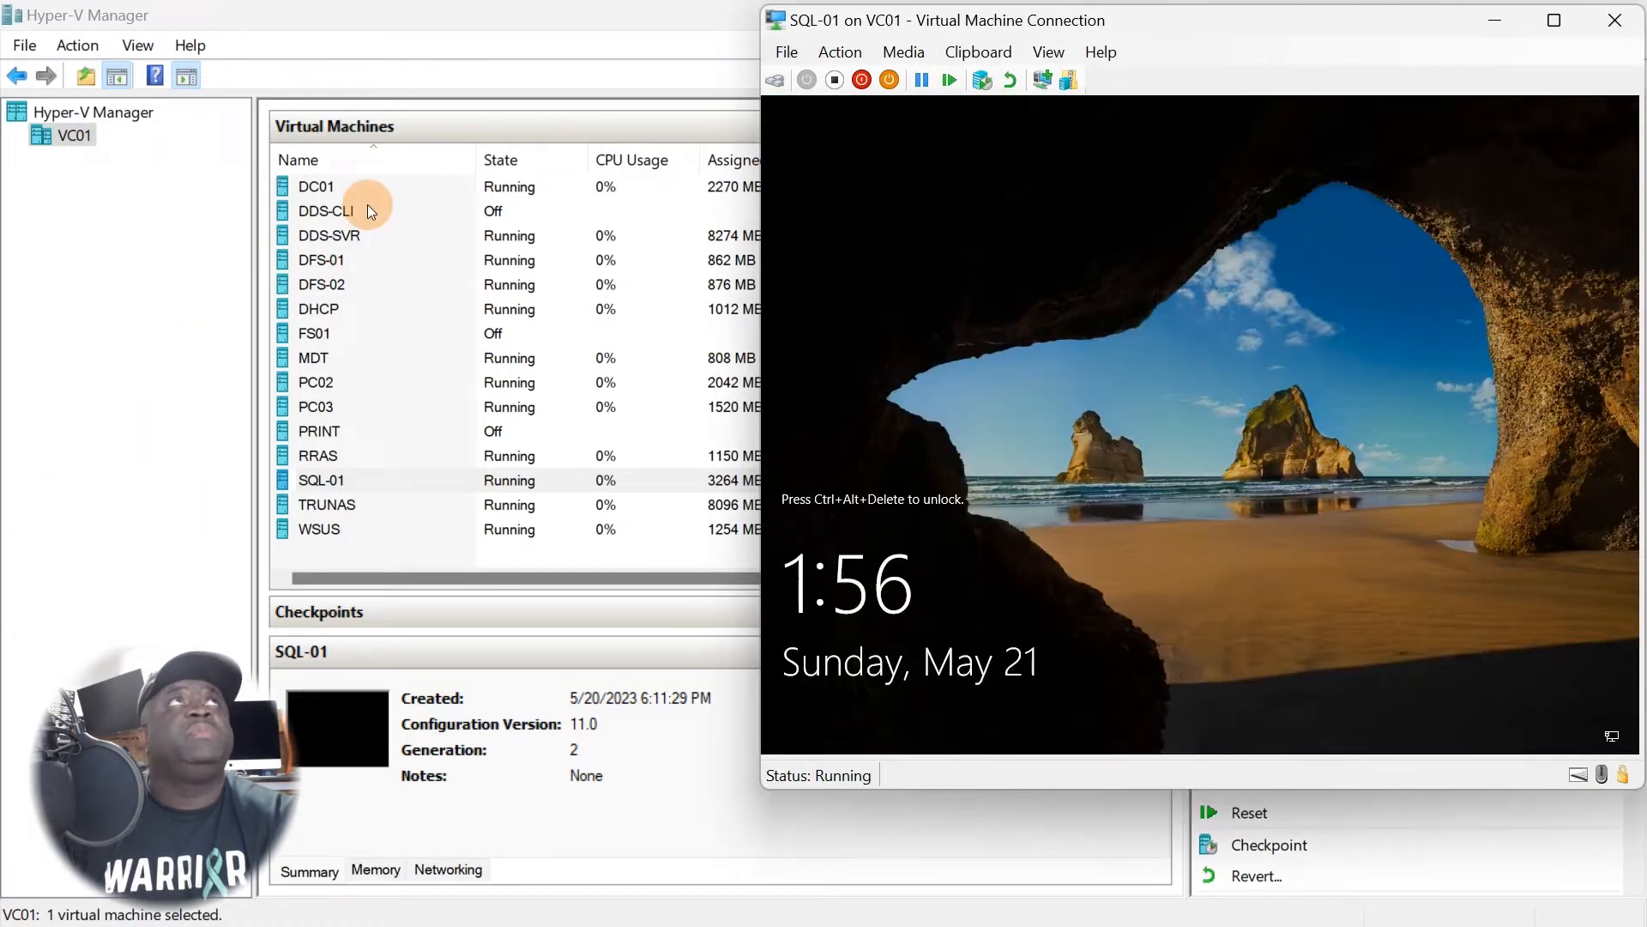
{"action": "left_click", "coordinate": [362, 194]}
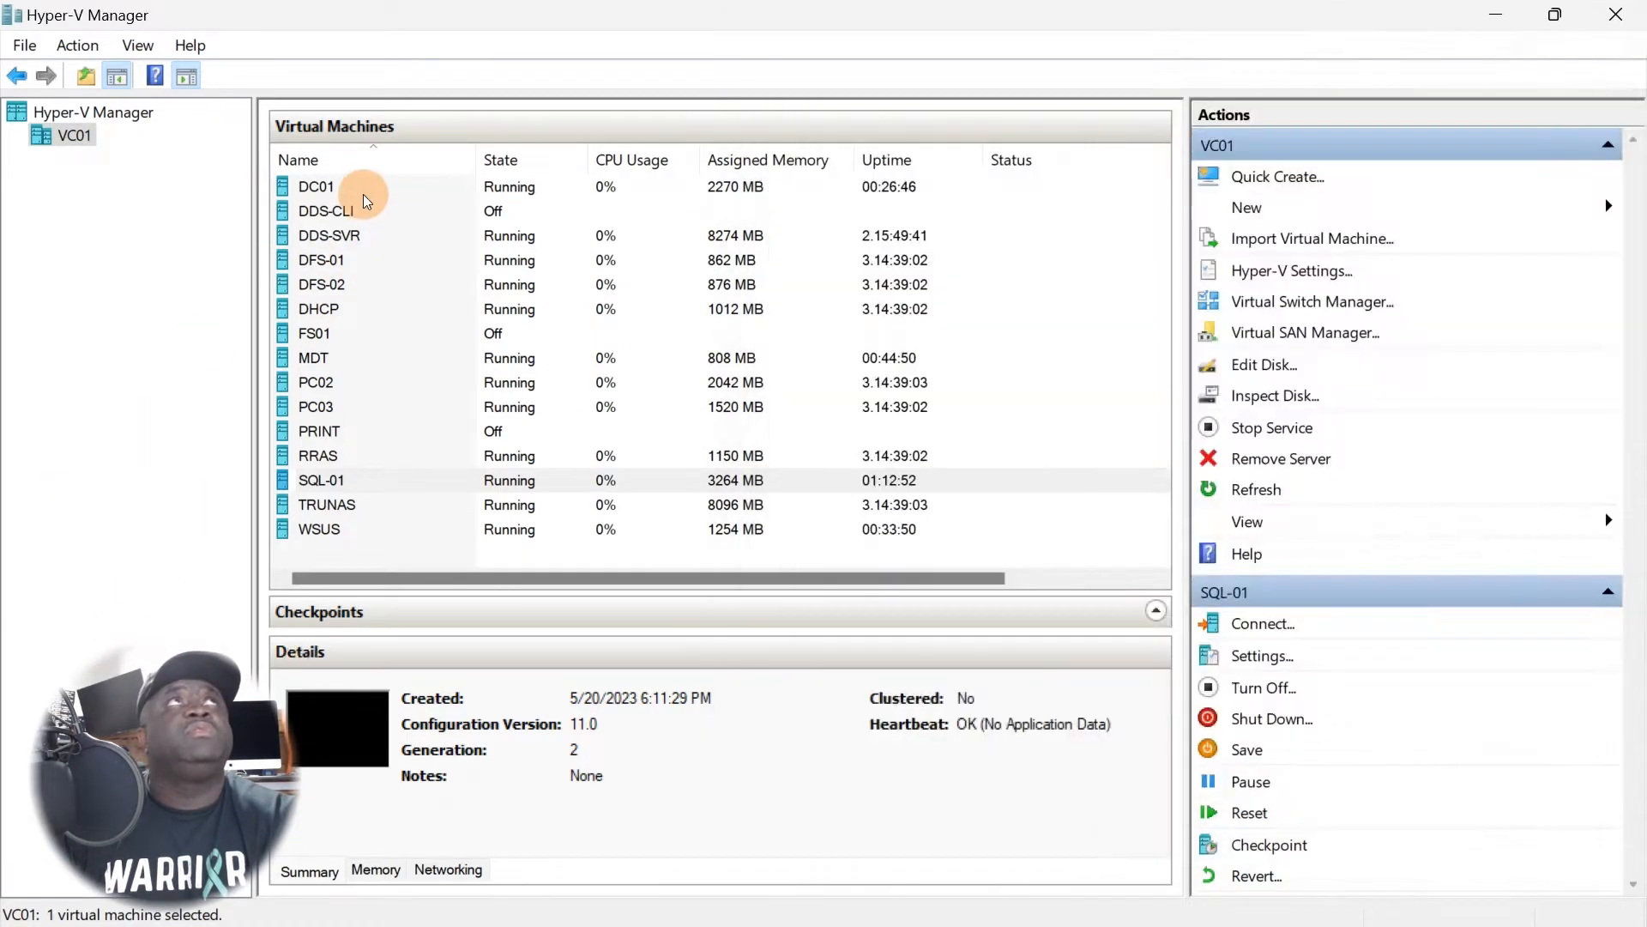
{"action": "double_click", "coordinate": [363, 194]}
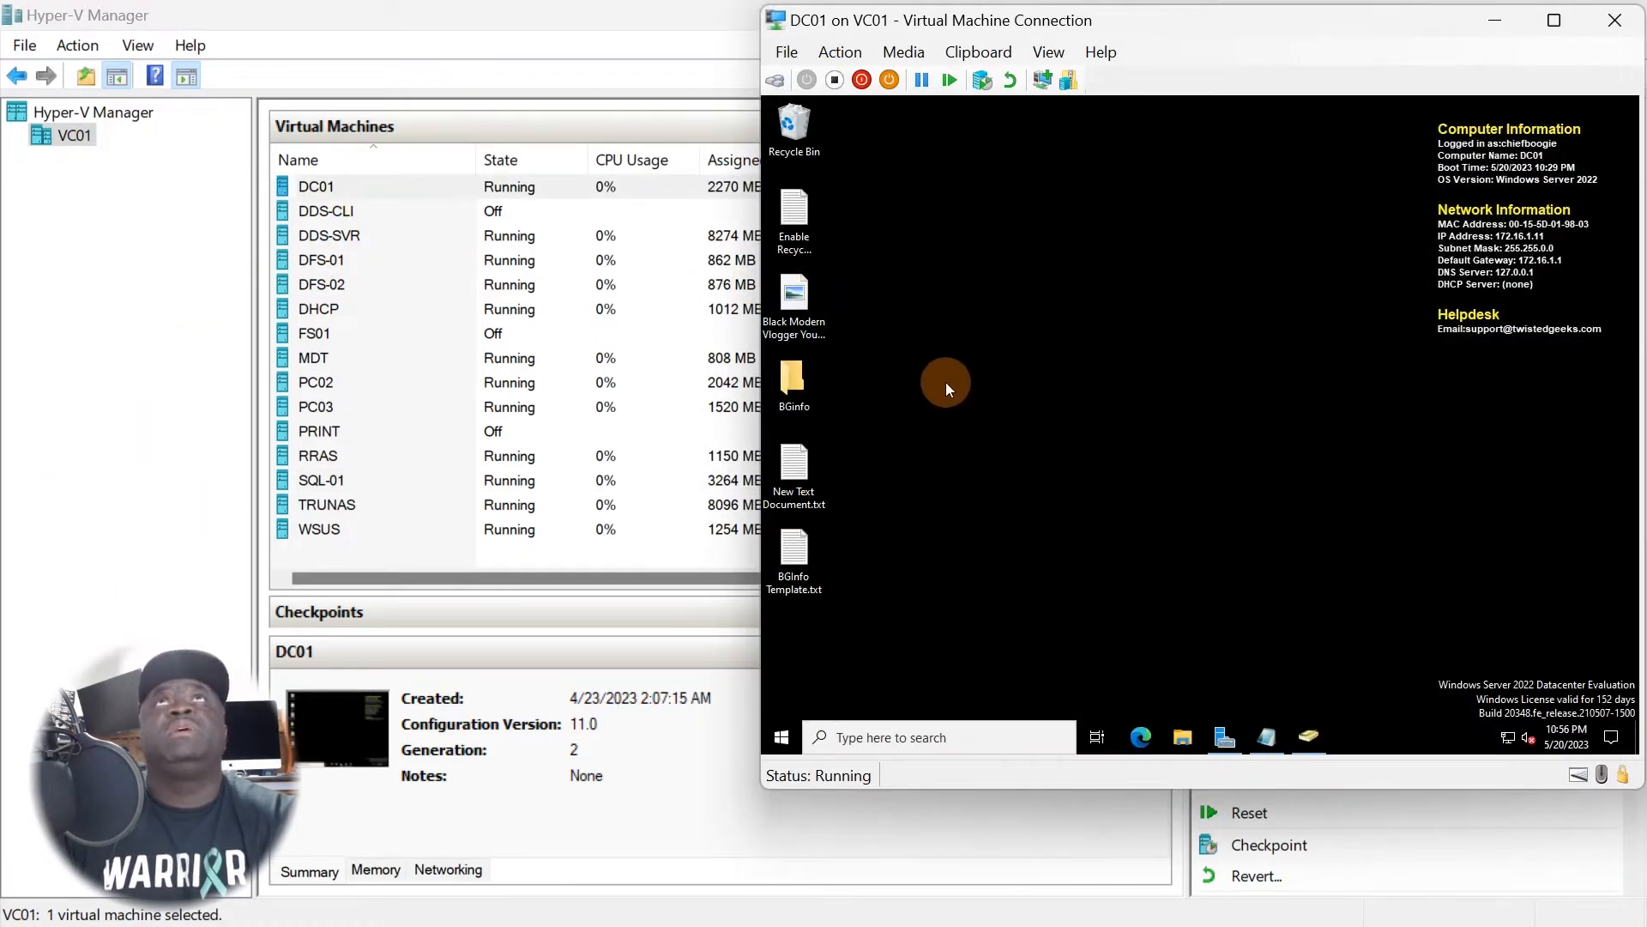
{"action": "double_click", "coordinate": [326, 526]}
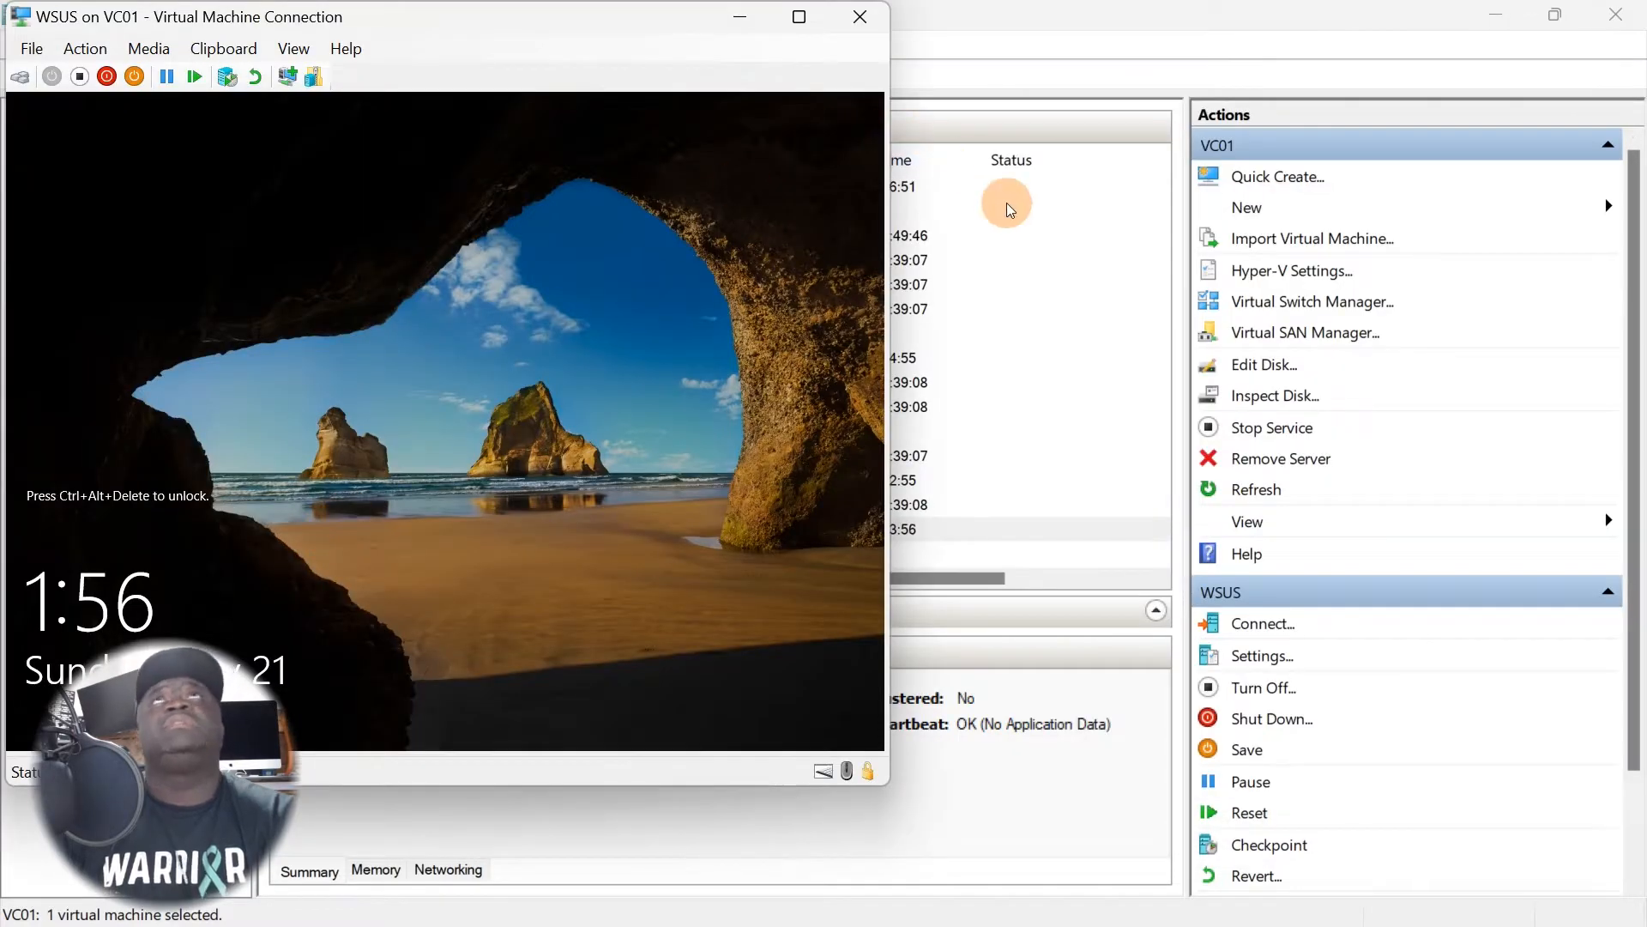
Minimize the Hyper-V Manager window and spread out the WSUS, DC01 and SQL-01 connection windows on the desktop.
{"action": "left_click", "coordinate": [1261, 34]}
{"action": "left_click", "coordinate": [1494, 15]}
{"action": "left_click", "coordinate": [997, 180]}
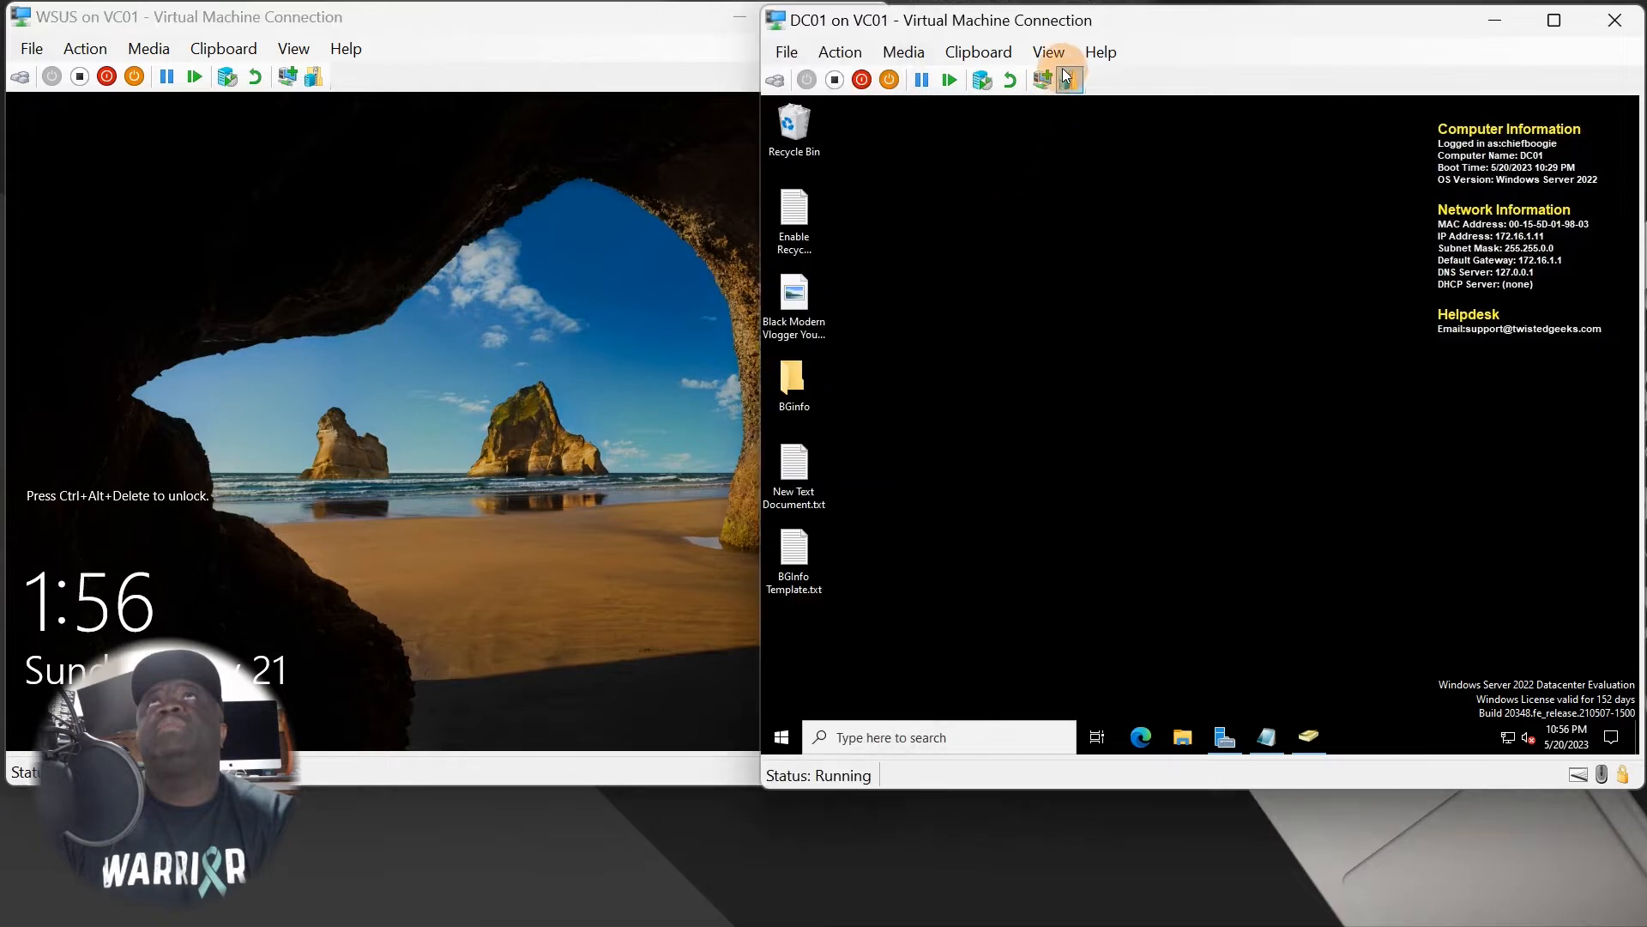
{"action": "left_click_drag", "start_coordinate": [1087, 25], "coordinate": [1017, 25]}
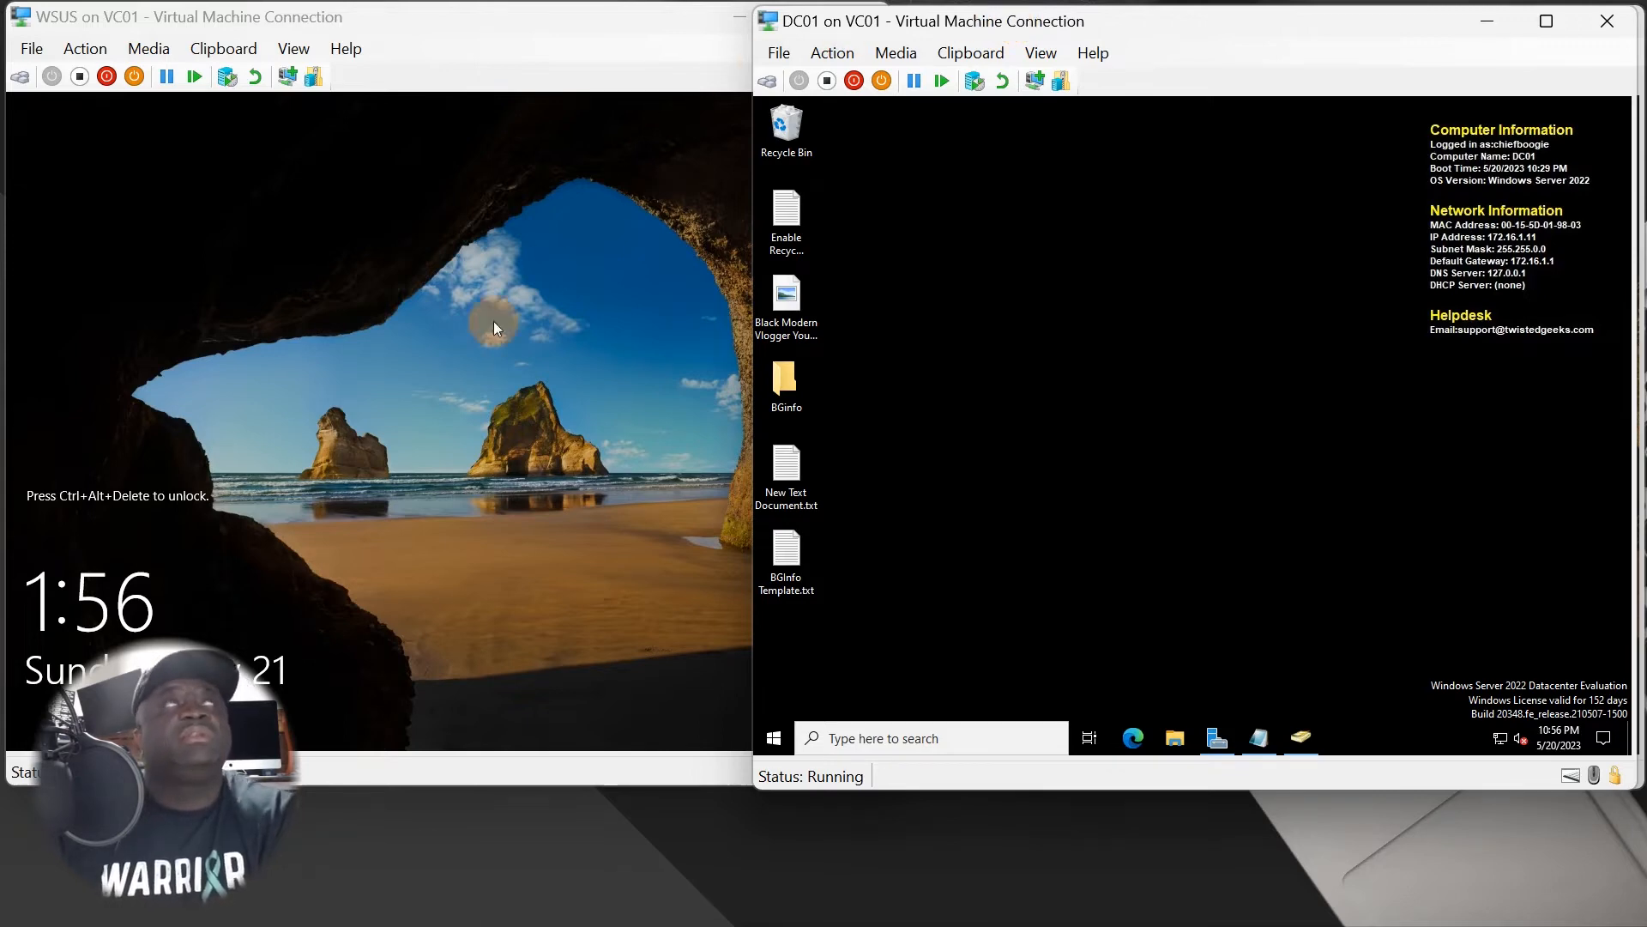
{"action": "left_click", "coordinate": [275, 317]}
{"action": "left_click", "coordinate": [970, 278]}
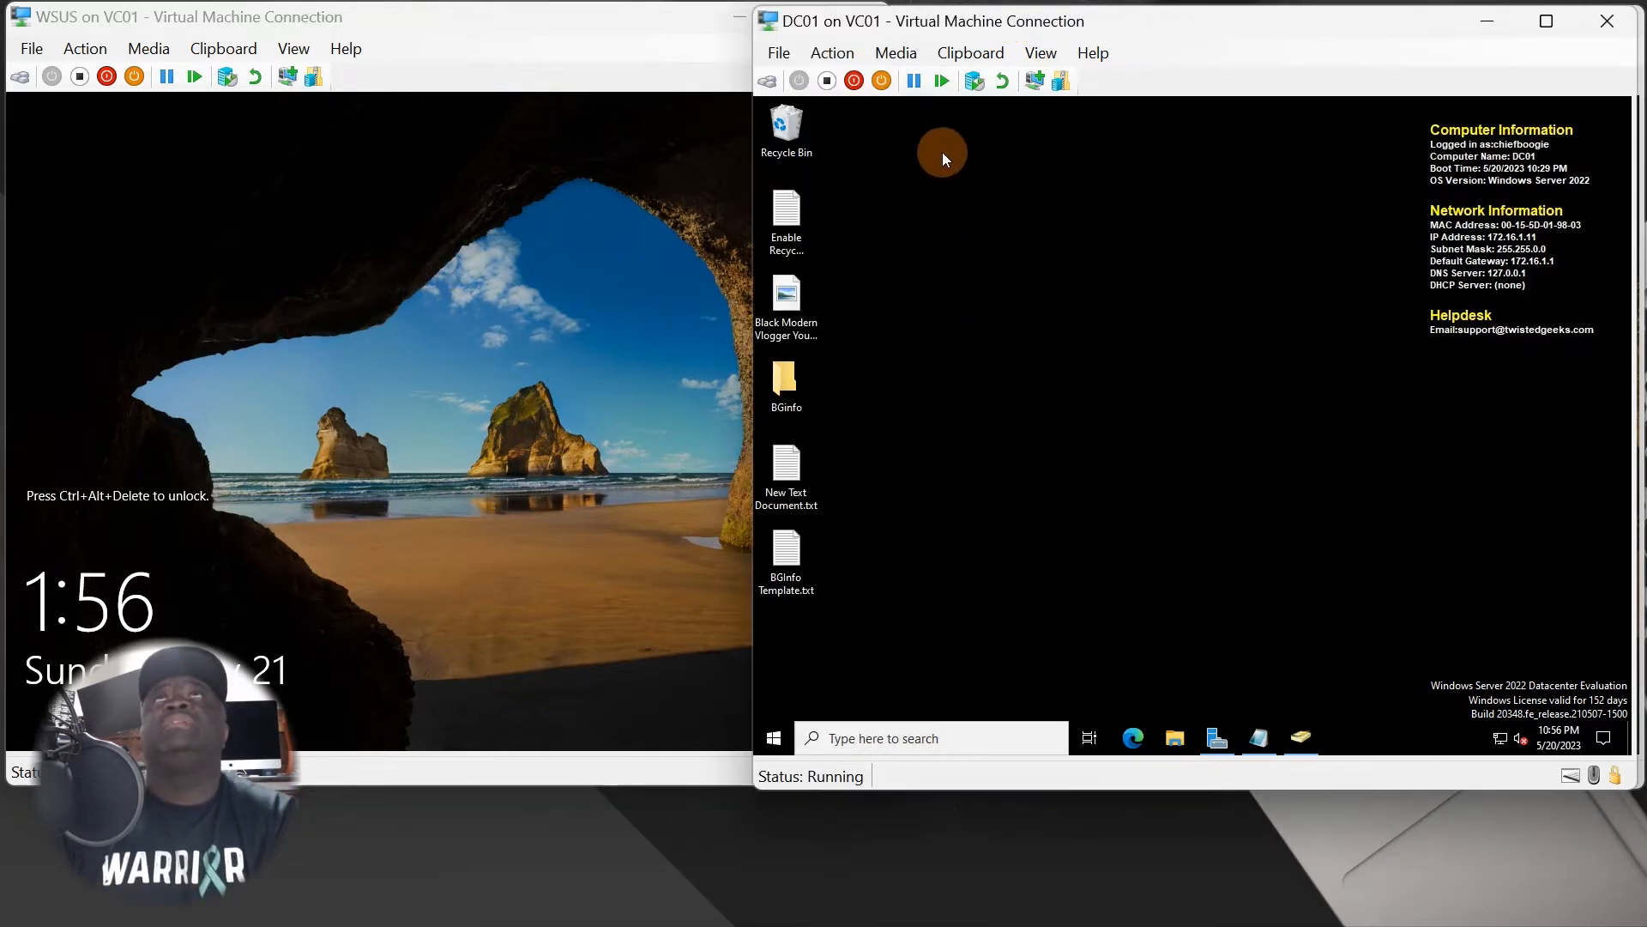
{"action": "mouse_move", "coordinate": [637, 13]}
{"action": "left_mouse_down"}
{"action": "mouse_move", "coordinate": [722, 152]}
{"action": "mouse_move", "coordinate": [676, 23]}
{"action": "mouse_move", "coordinate": [650, 23]}
{"action": "left_mouse_up"}
{"action": "left_click", "coordinate": [1084, 163]}
{"action": "left_click_drag", "start_coordinate": [1161, 44], "coordinate": [743, 50]}
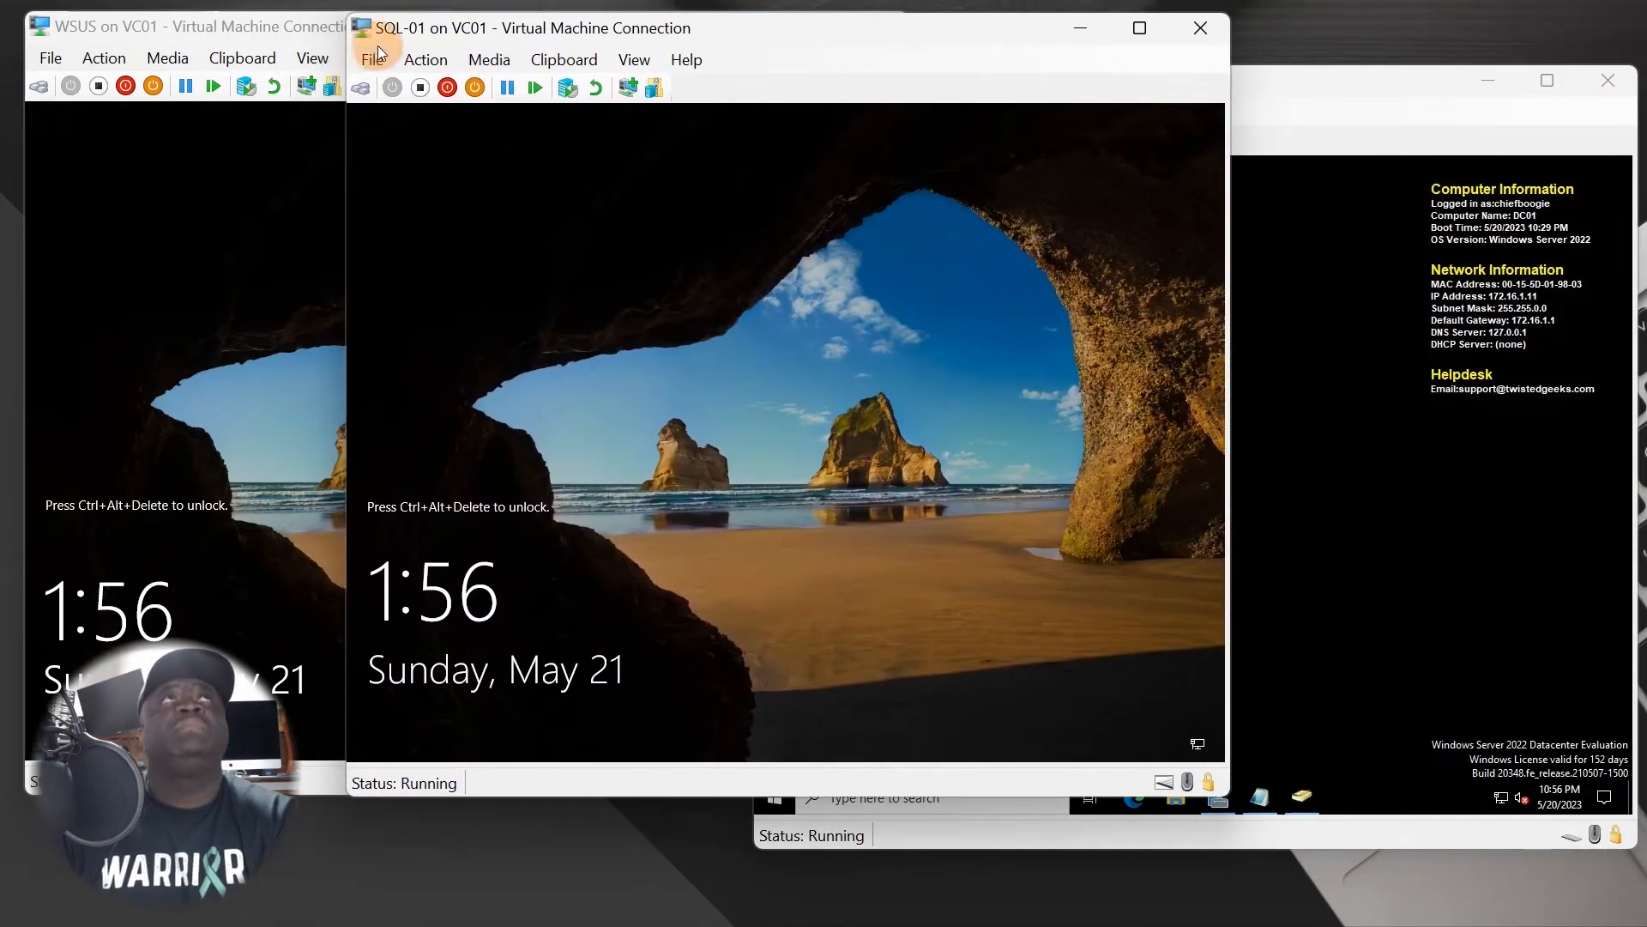
Unlock the SQL-01 virtual machine and sign in with the account password.
{"action": "left_click", "coordinate": [433, 63]}
{"action": "left_click", "coordinate": [435, 79]}
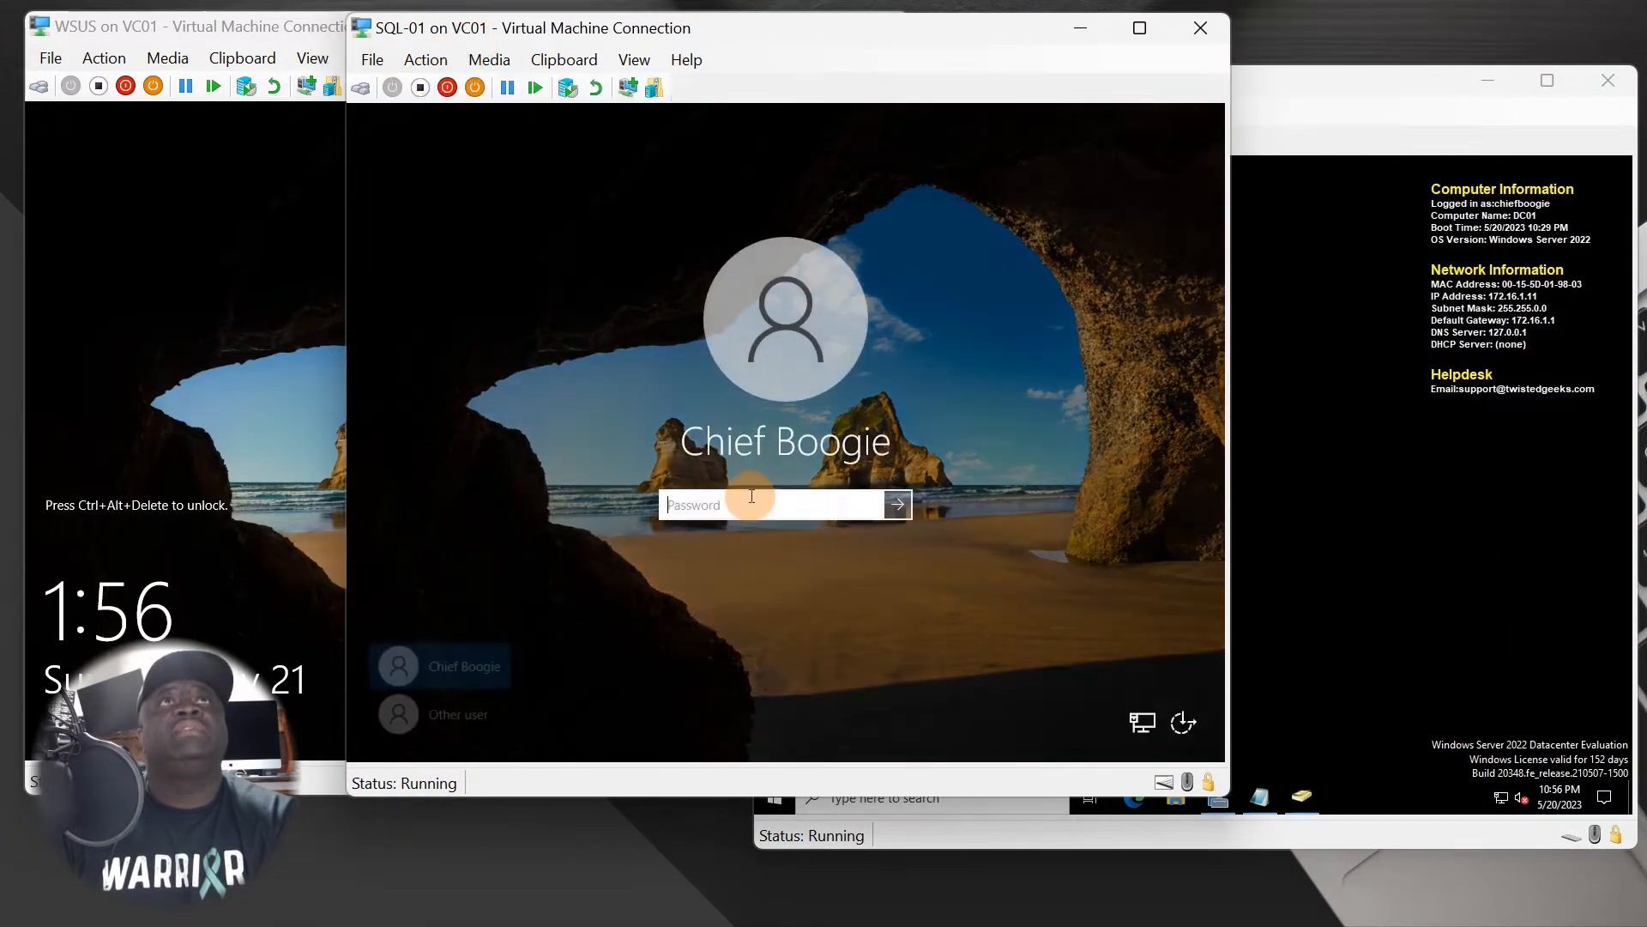
{"action": "type", "text": "••"}
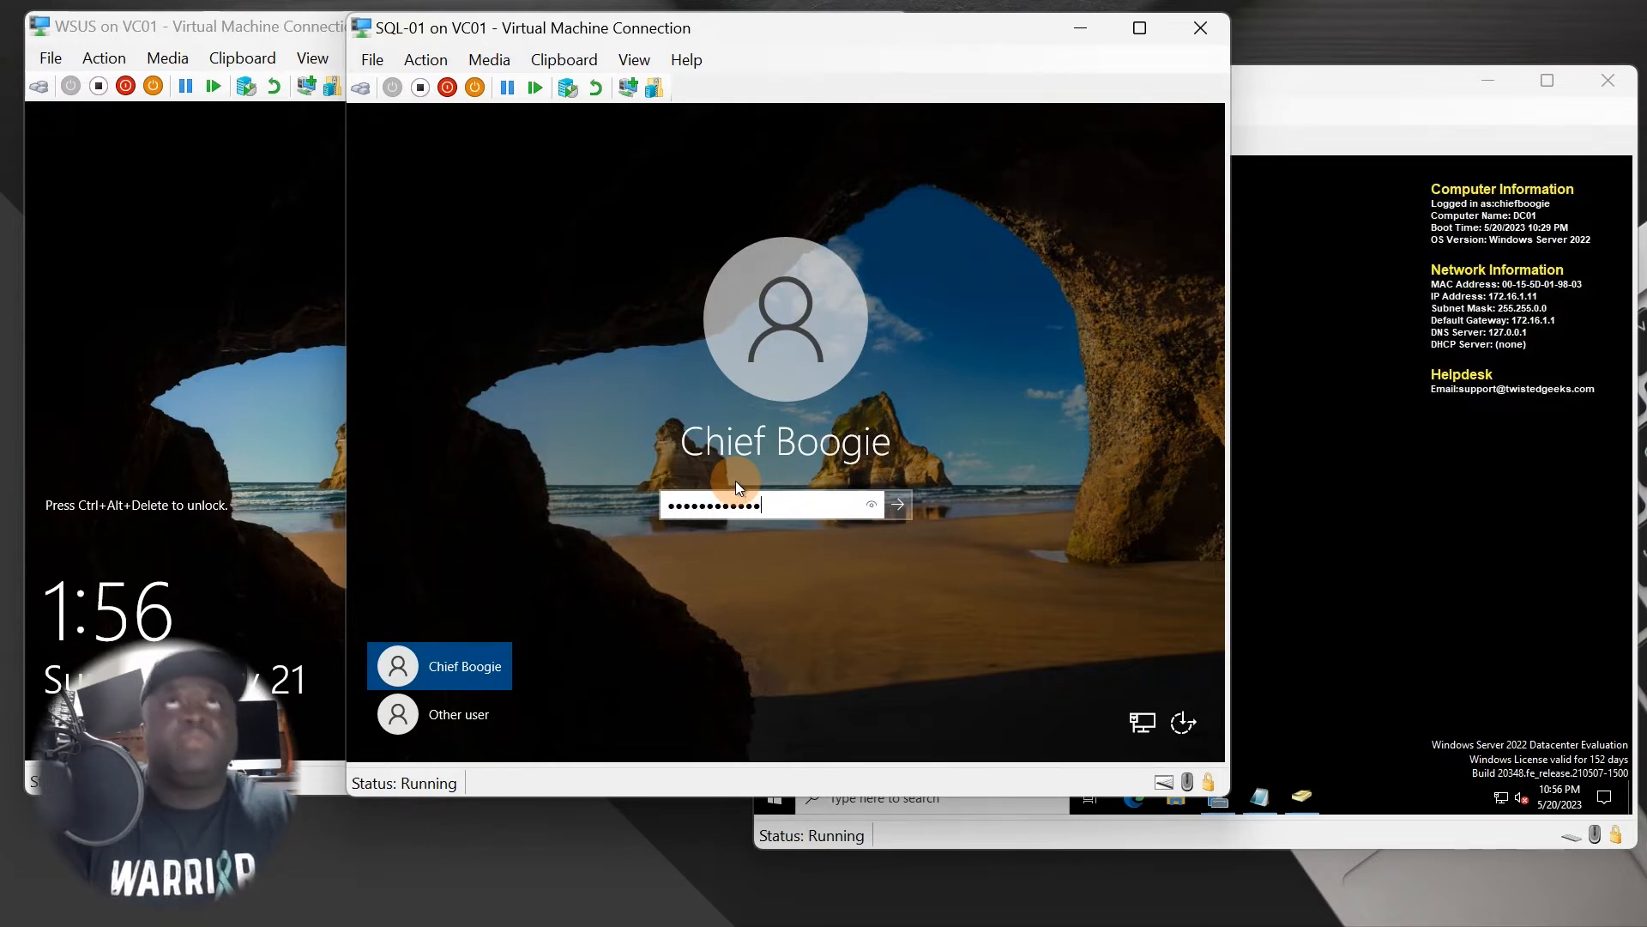
{"action": "type", "text": "•••••••••••"}
{"action": "key", "text": "Return"}
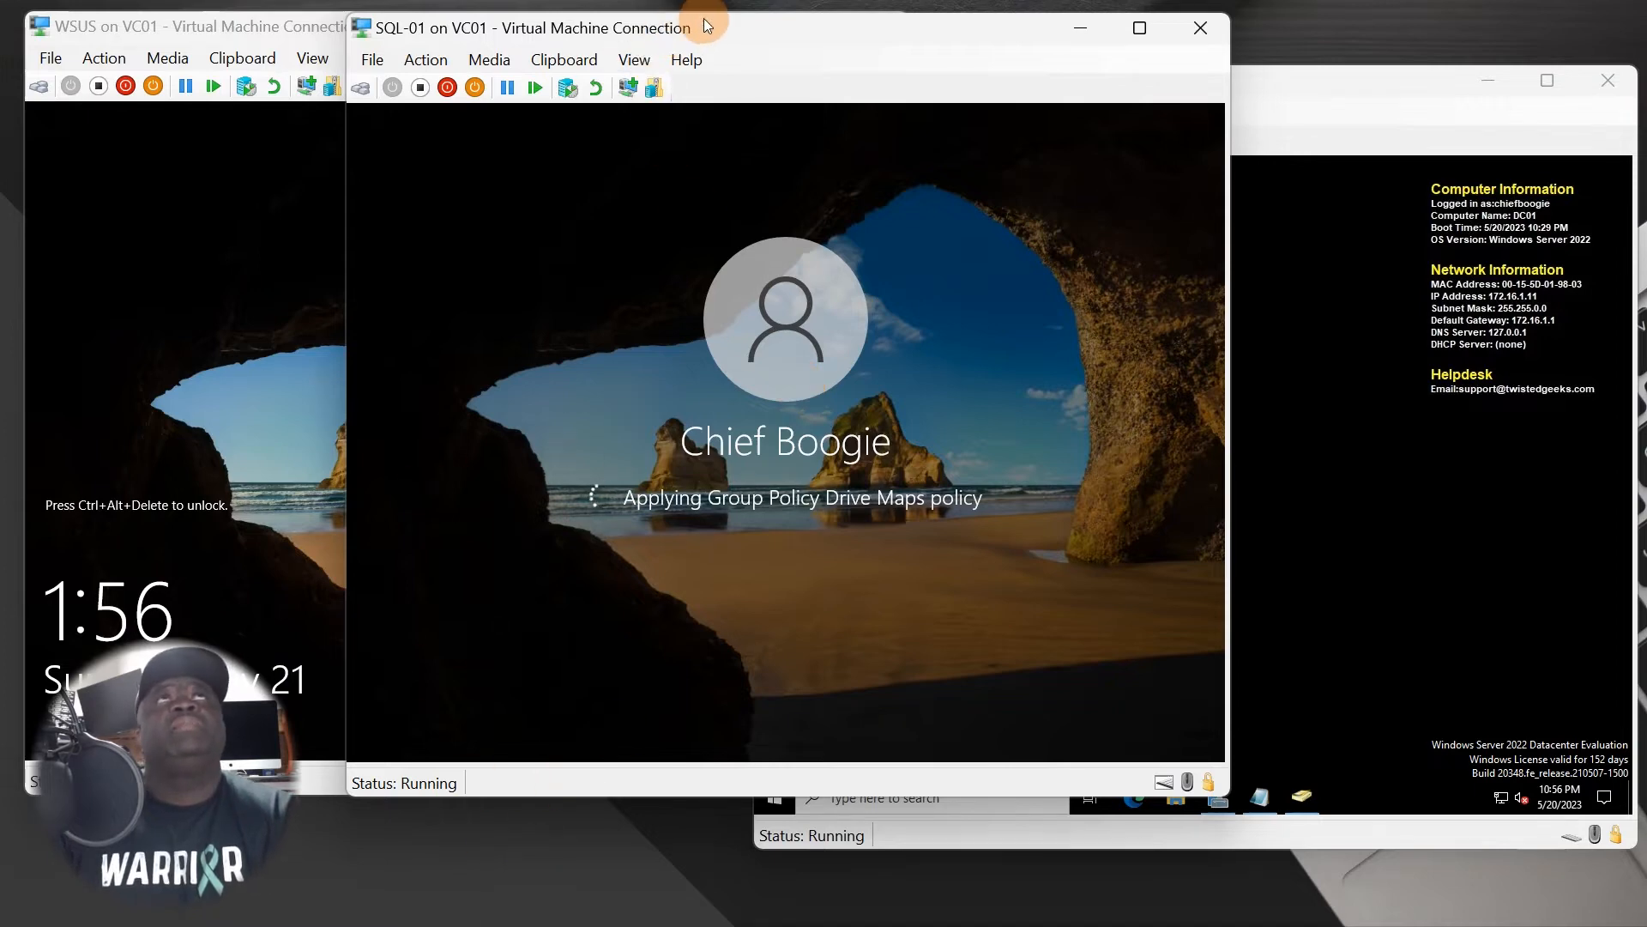
Reposition the SQL-01 and DC01 connection windows so that all three virtual machines stay reachable.
{"action": "left_click_drag", "start_coordinate": [704, 18], "coordinate": [723, 98]}
{"action": "left_click", "coordinate": [1351, 335]}
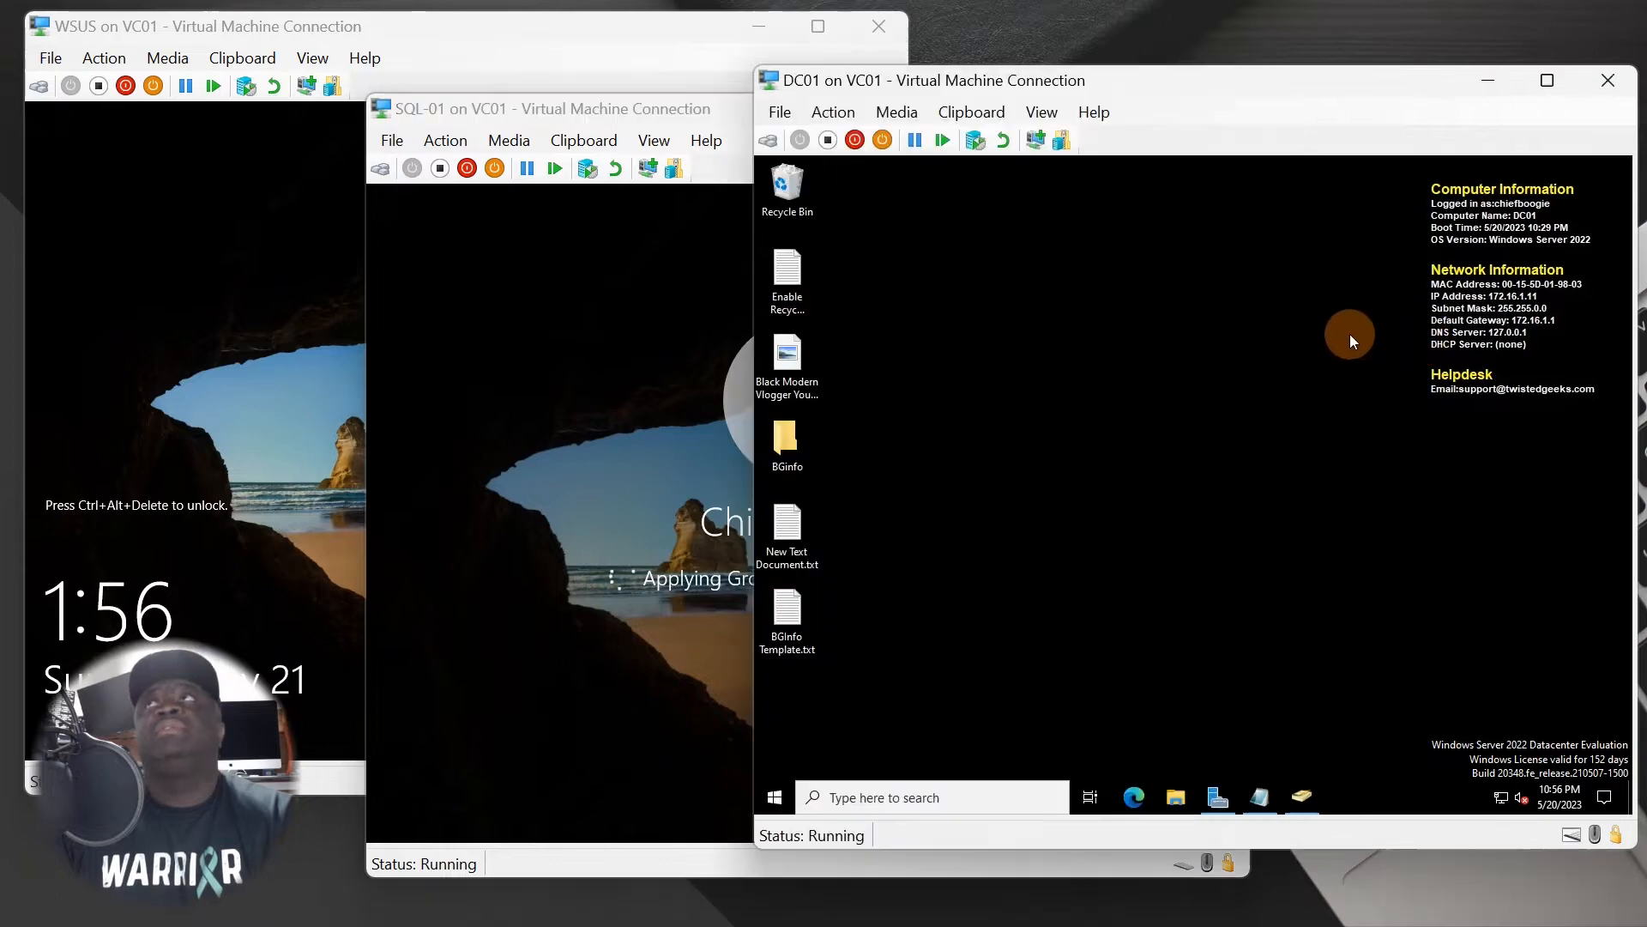
{"action": "left_click_drag", "start_coordinate": [1251, 90], "coordinate": [1252, 30]}
{"action": "left_click", "coordinate": [1090, 503]}
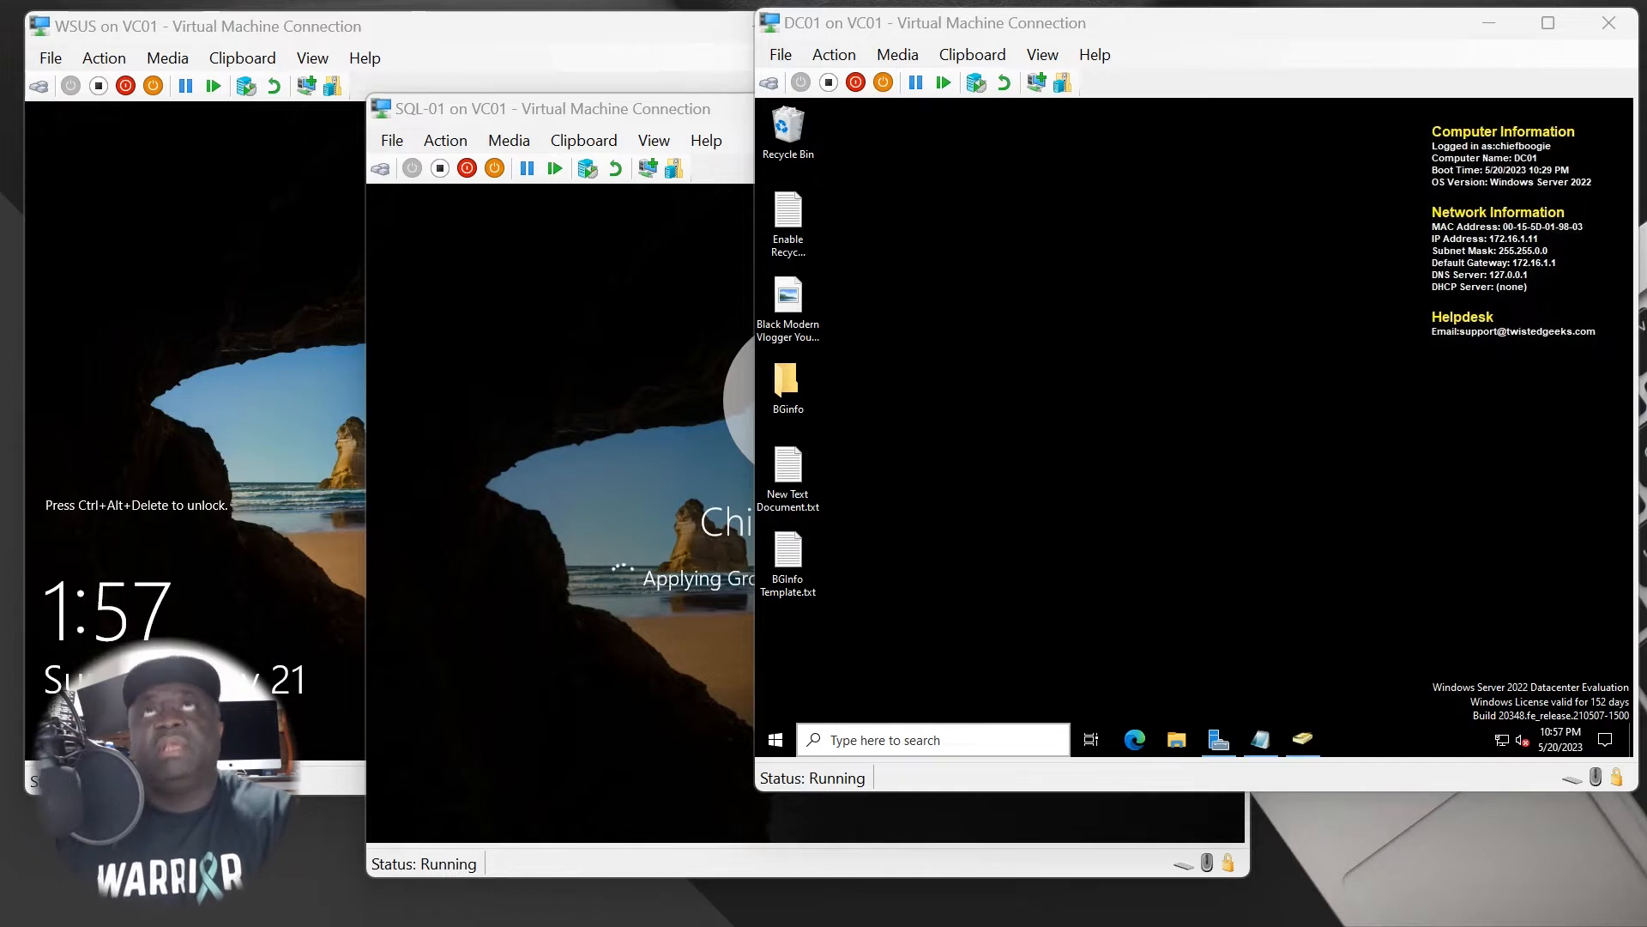
Unlock the WSUS virtual machine and sign in with the account password.
{"action": "left_click", "coordinate": [263, 457]}
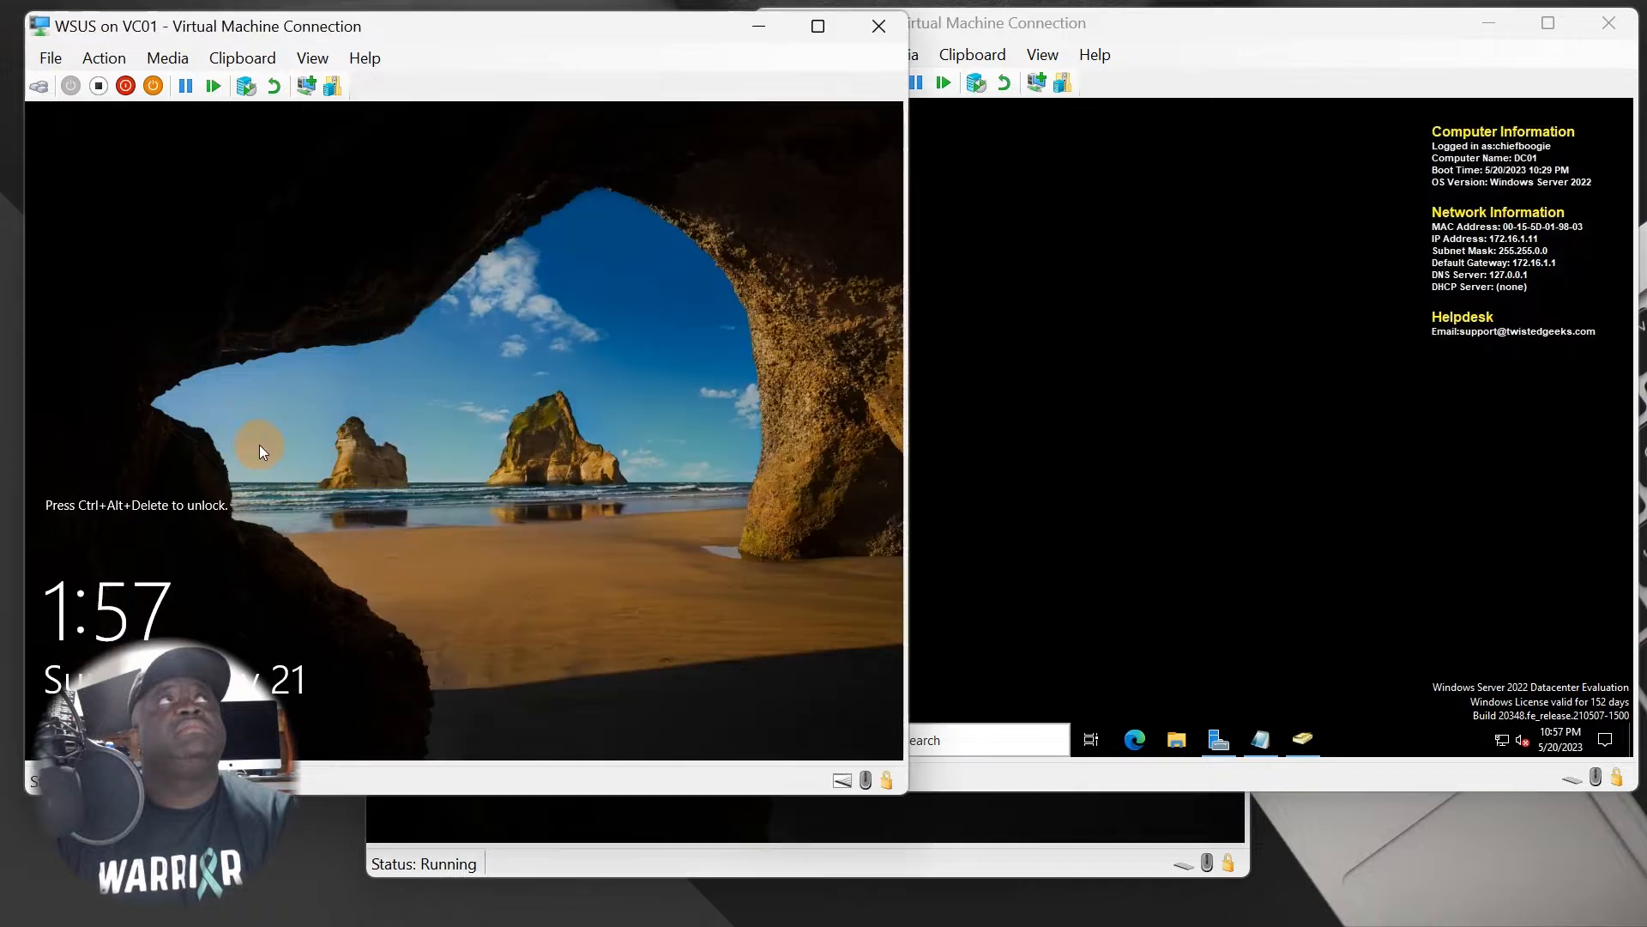
{"action": "left_click", "coordinate": [104, 58]}
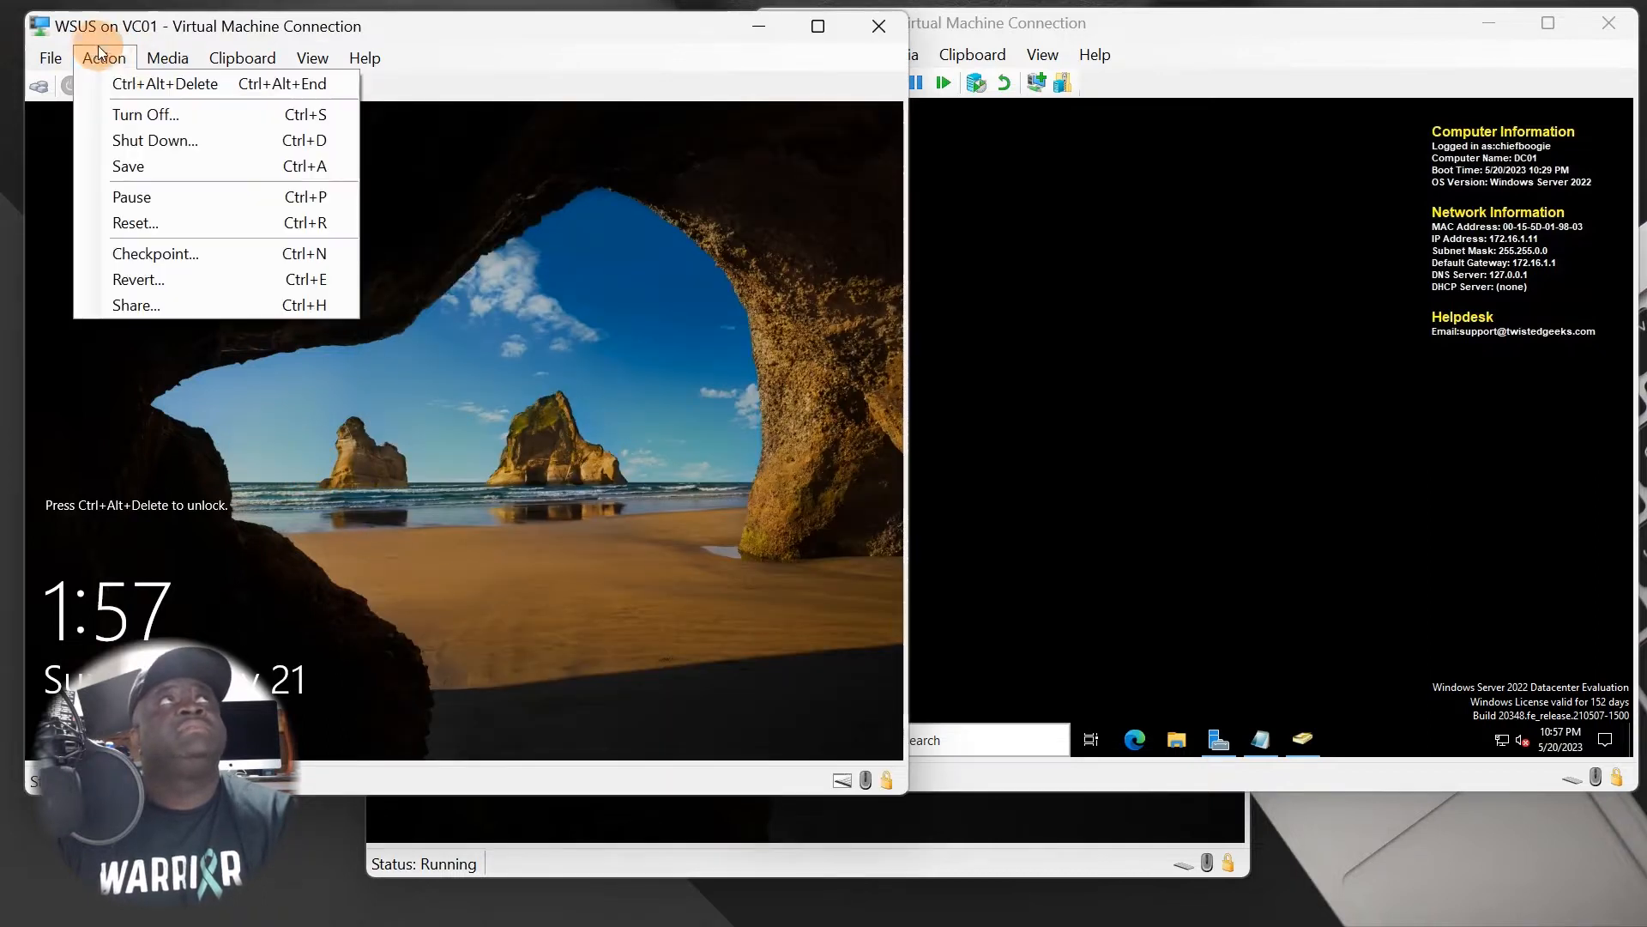
{"action": "left_click", "coordinate": [129, 81]}
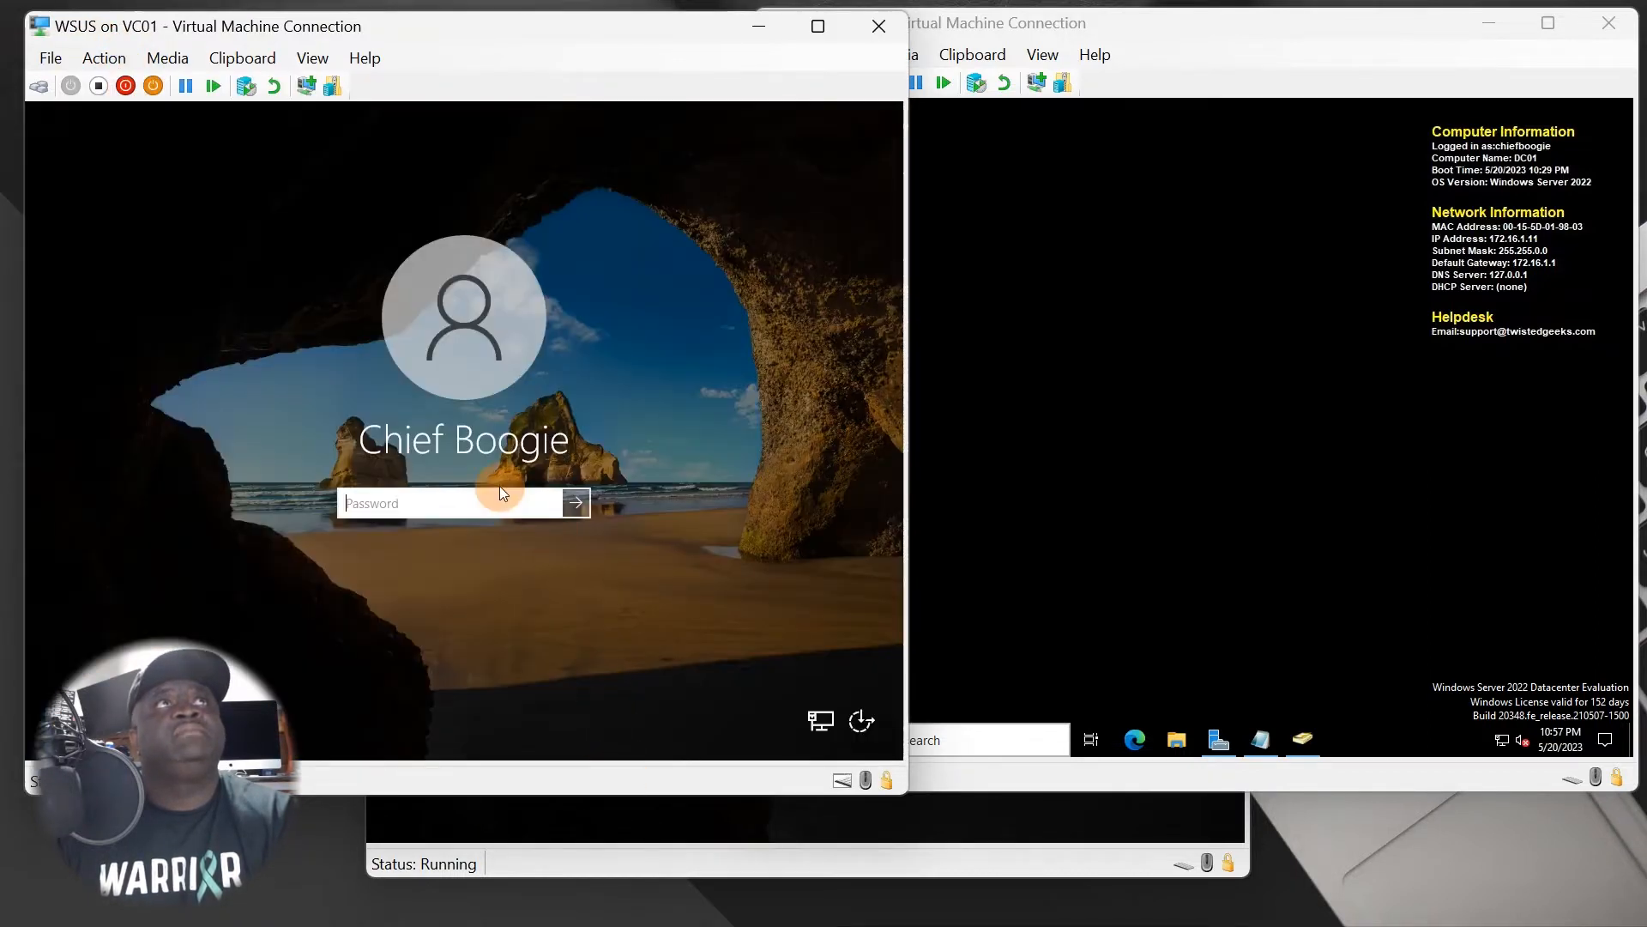
{"action": "type", "text": "*****"}
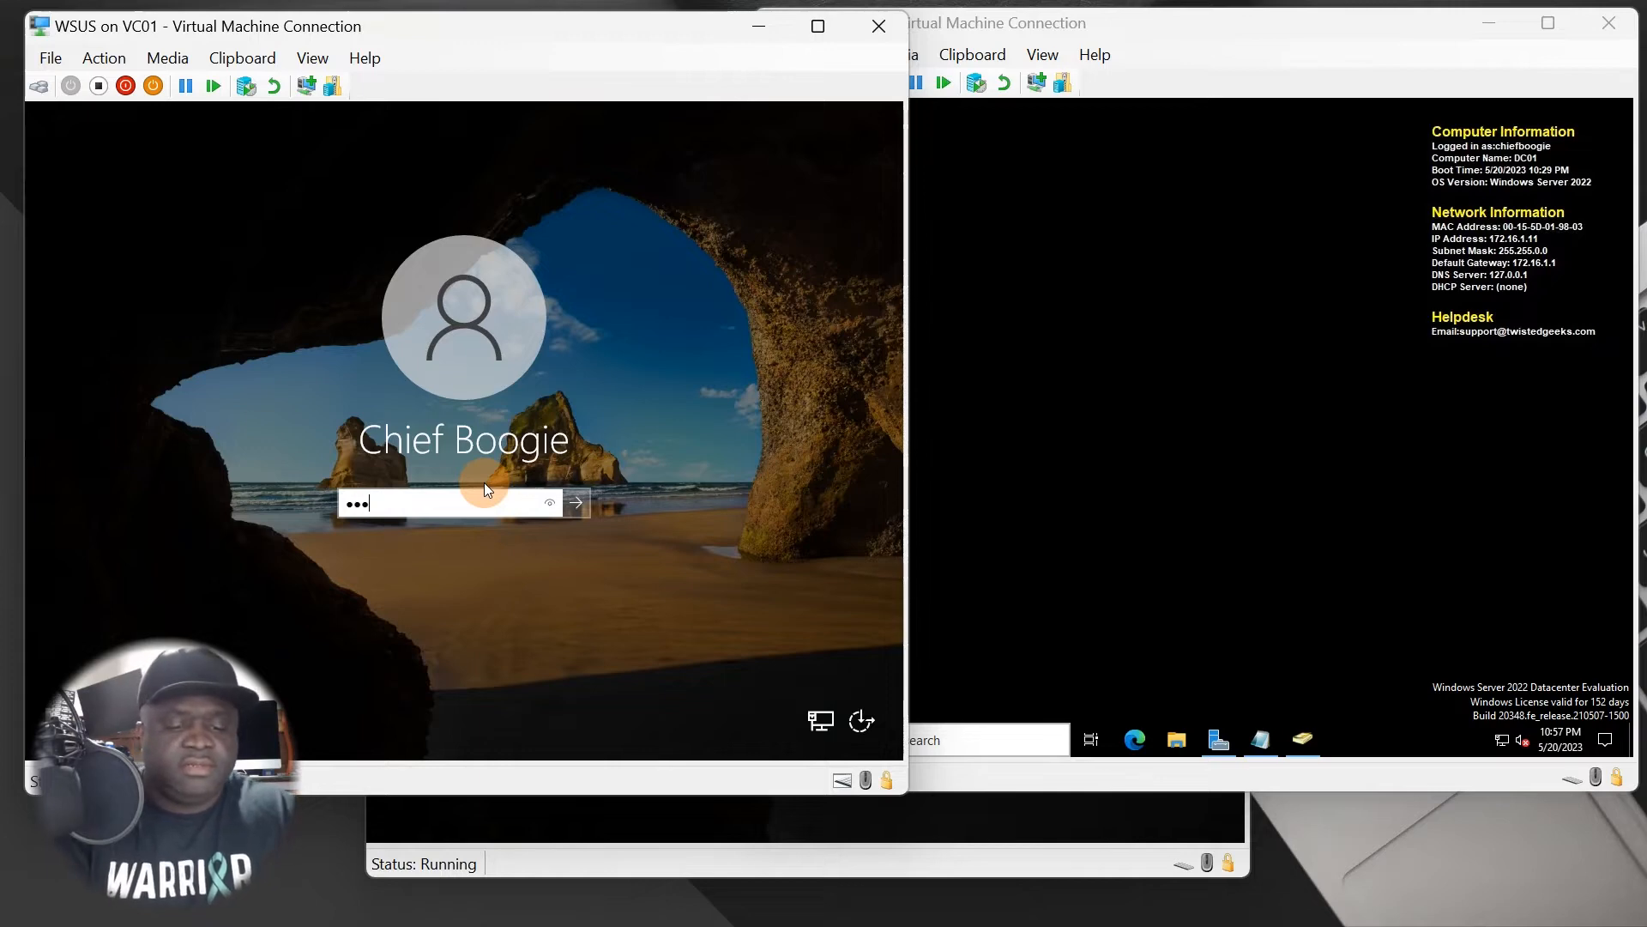
{"action": "type", "text": "*******"}
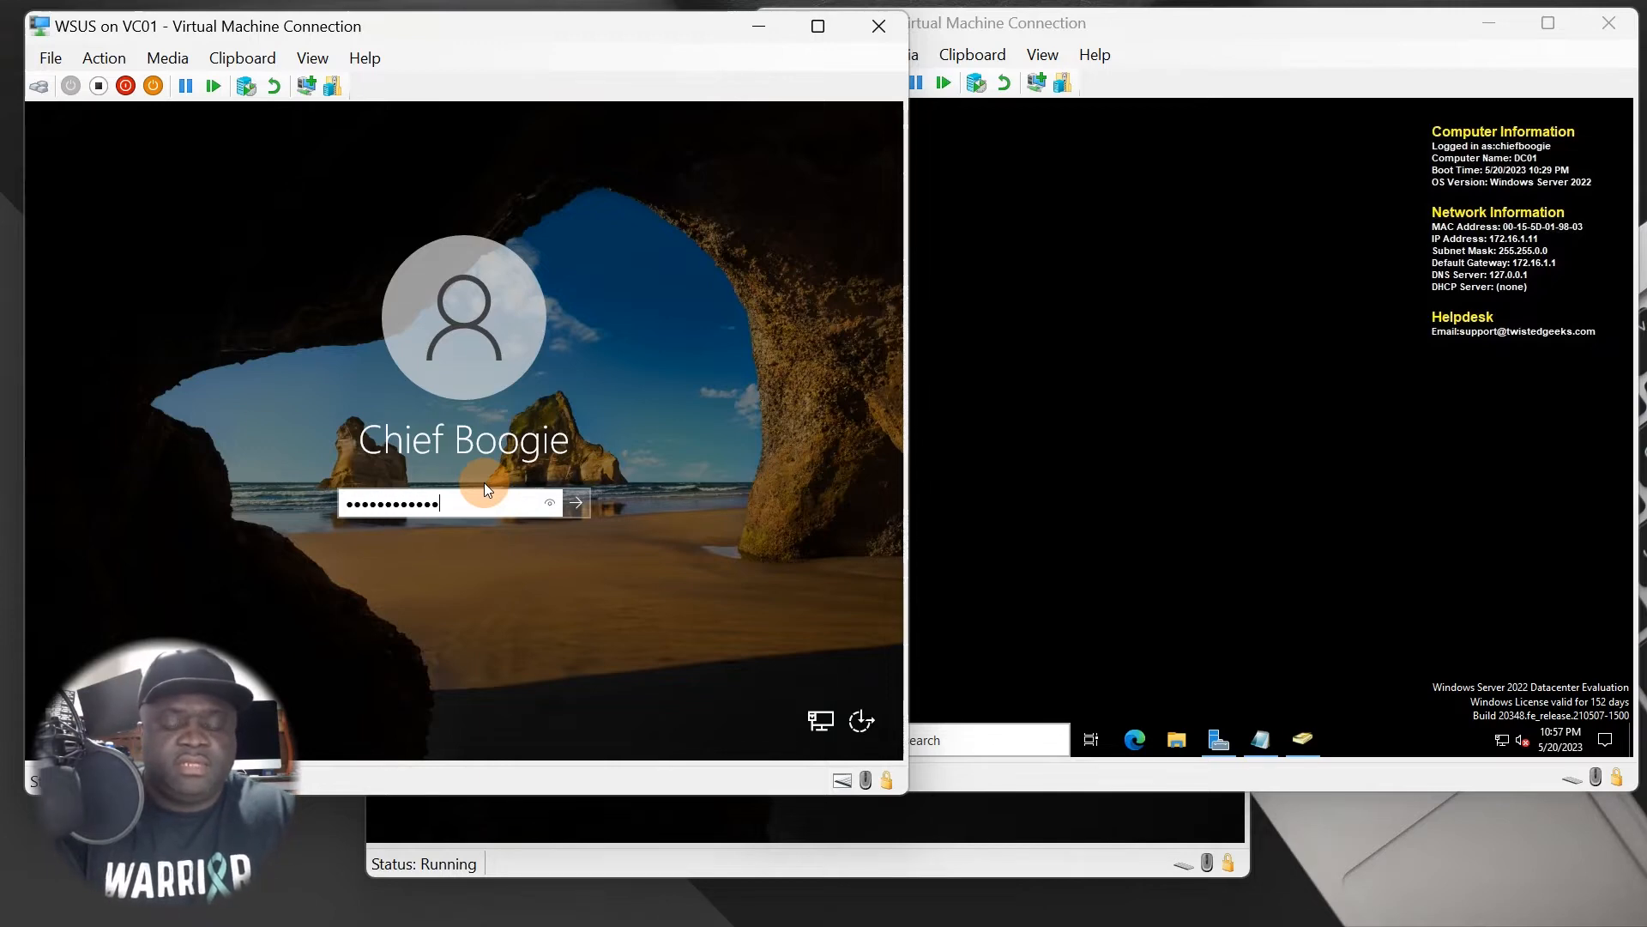
{"action": "key", "text": "Return"}
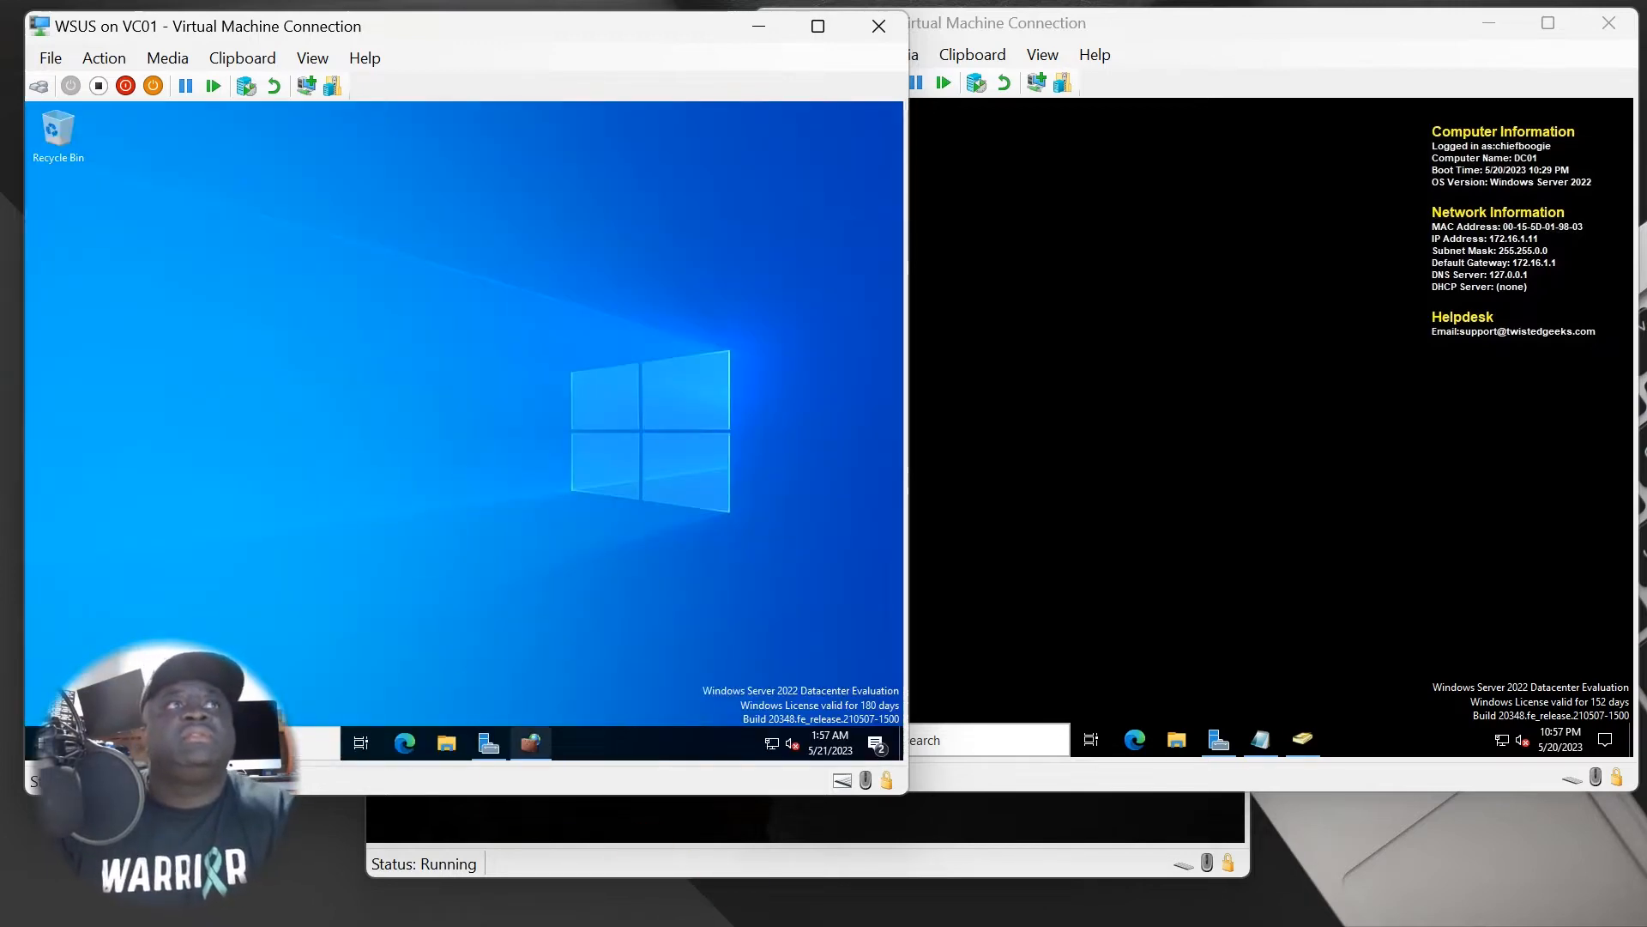
Check the sign-in progress on SQL-01 and bring the WSUS connection window to the front near the middle of the desktop.
{"action": "left_click", "coordinate": [779, 857]}
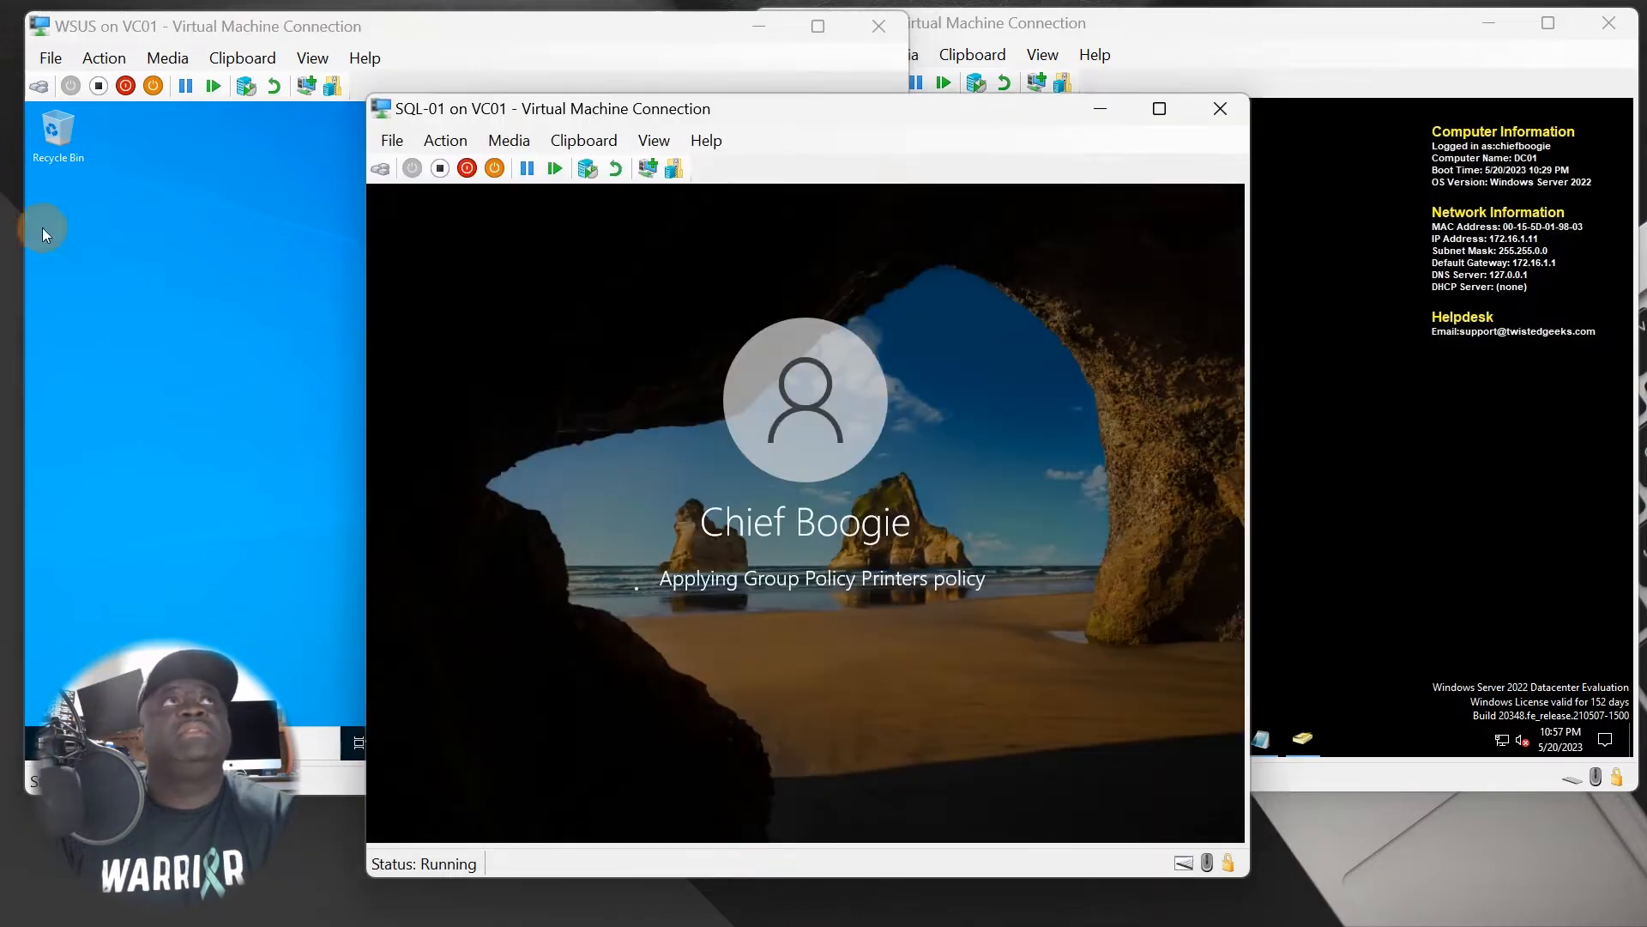
{"action": "left_click", "coordinate": [286, 364]}
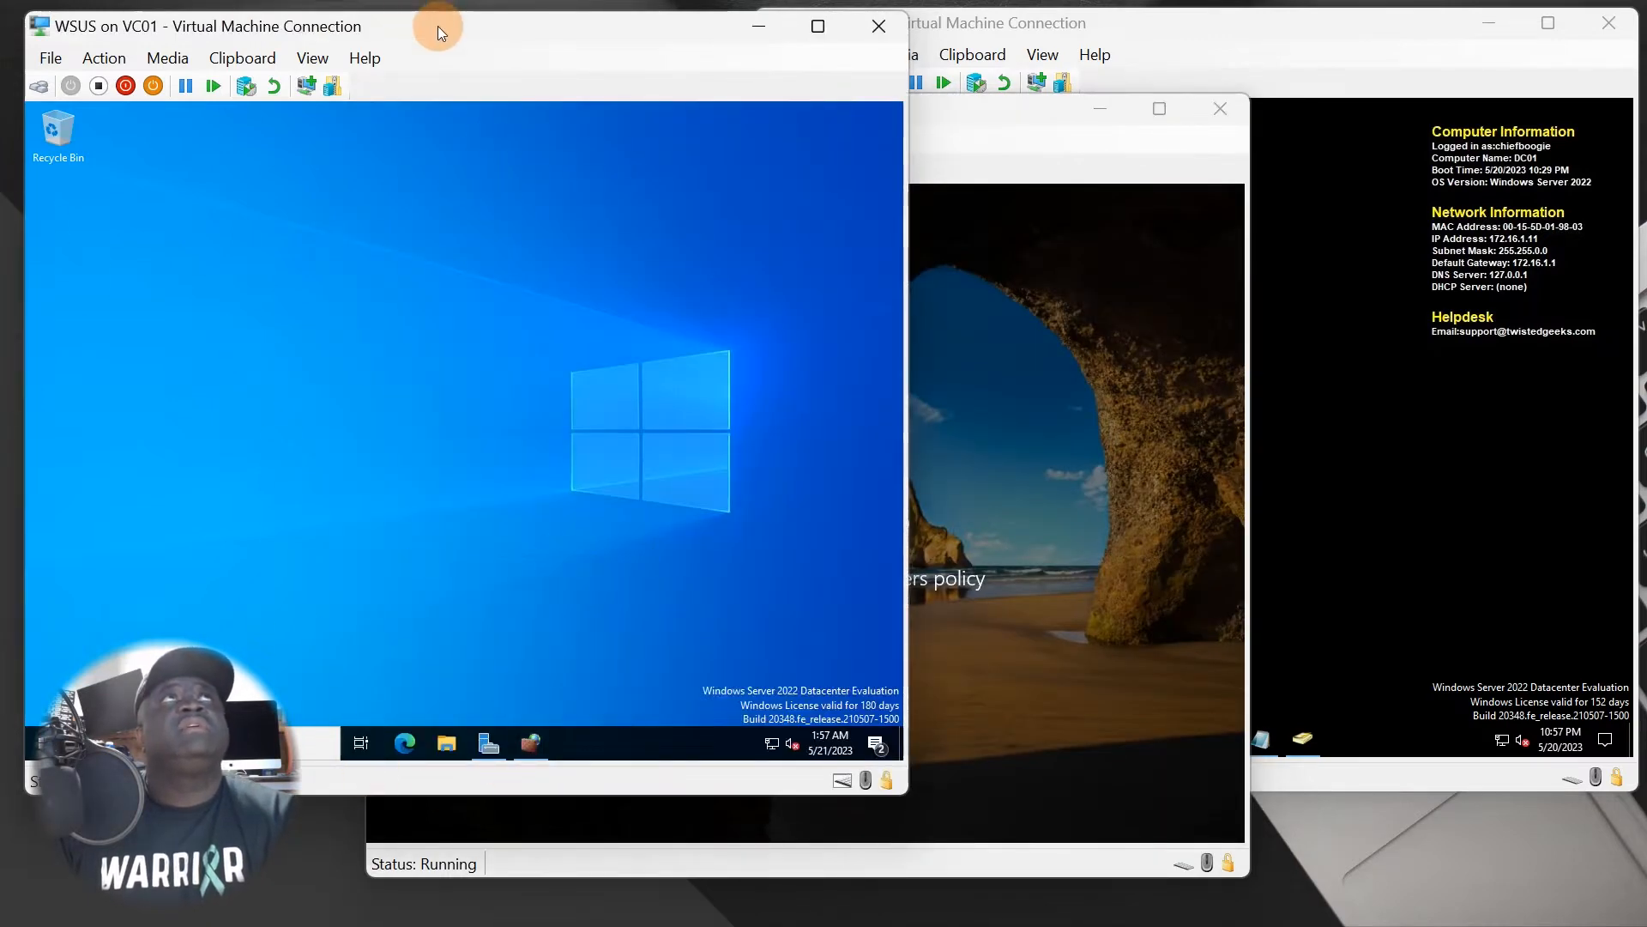
{"action": "left_click_drag", "start_coordinate": [435, 26], "coordinate": [711, 59]}
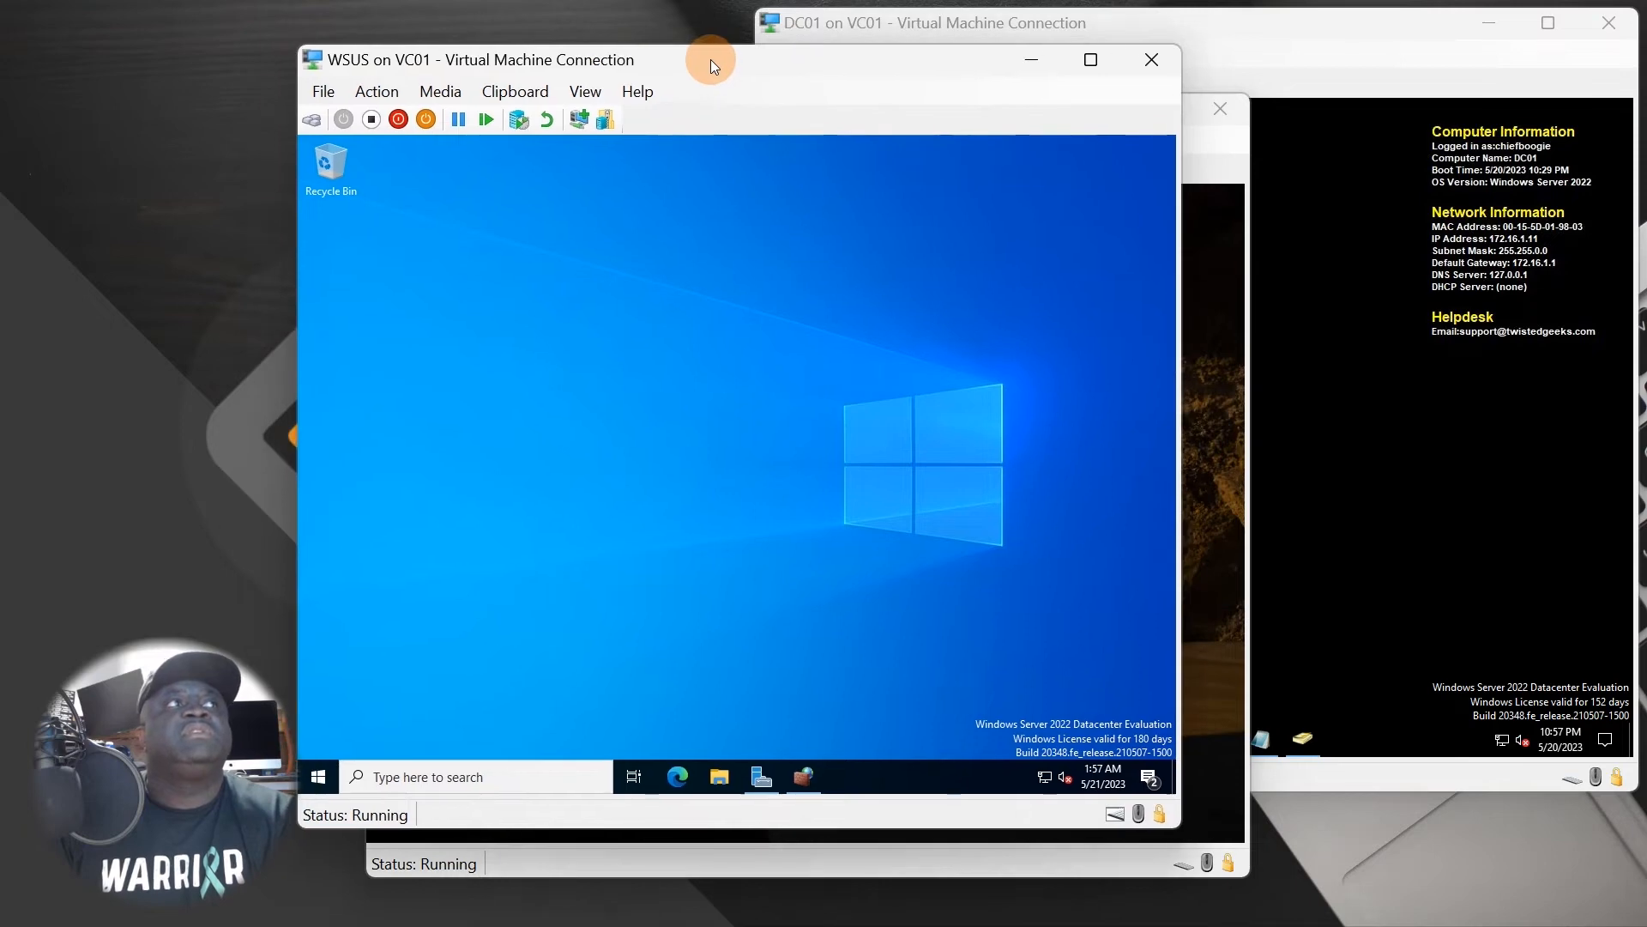
Bring up Server Manager on the WSUS virtual machine and maximize it.
{"action": "left_click", "coordinate": [322, 777]}
{"action": "left_click", "coordinate": [987, 594]}
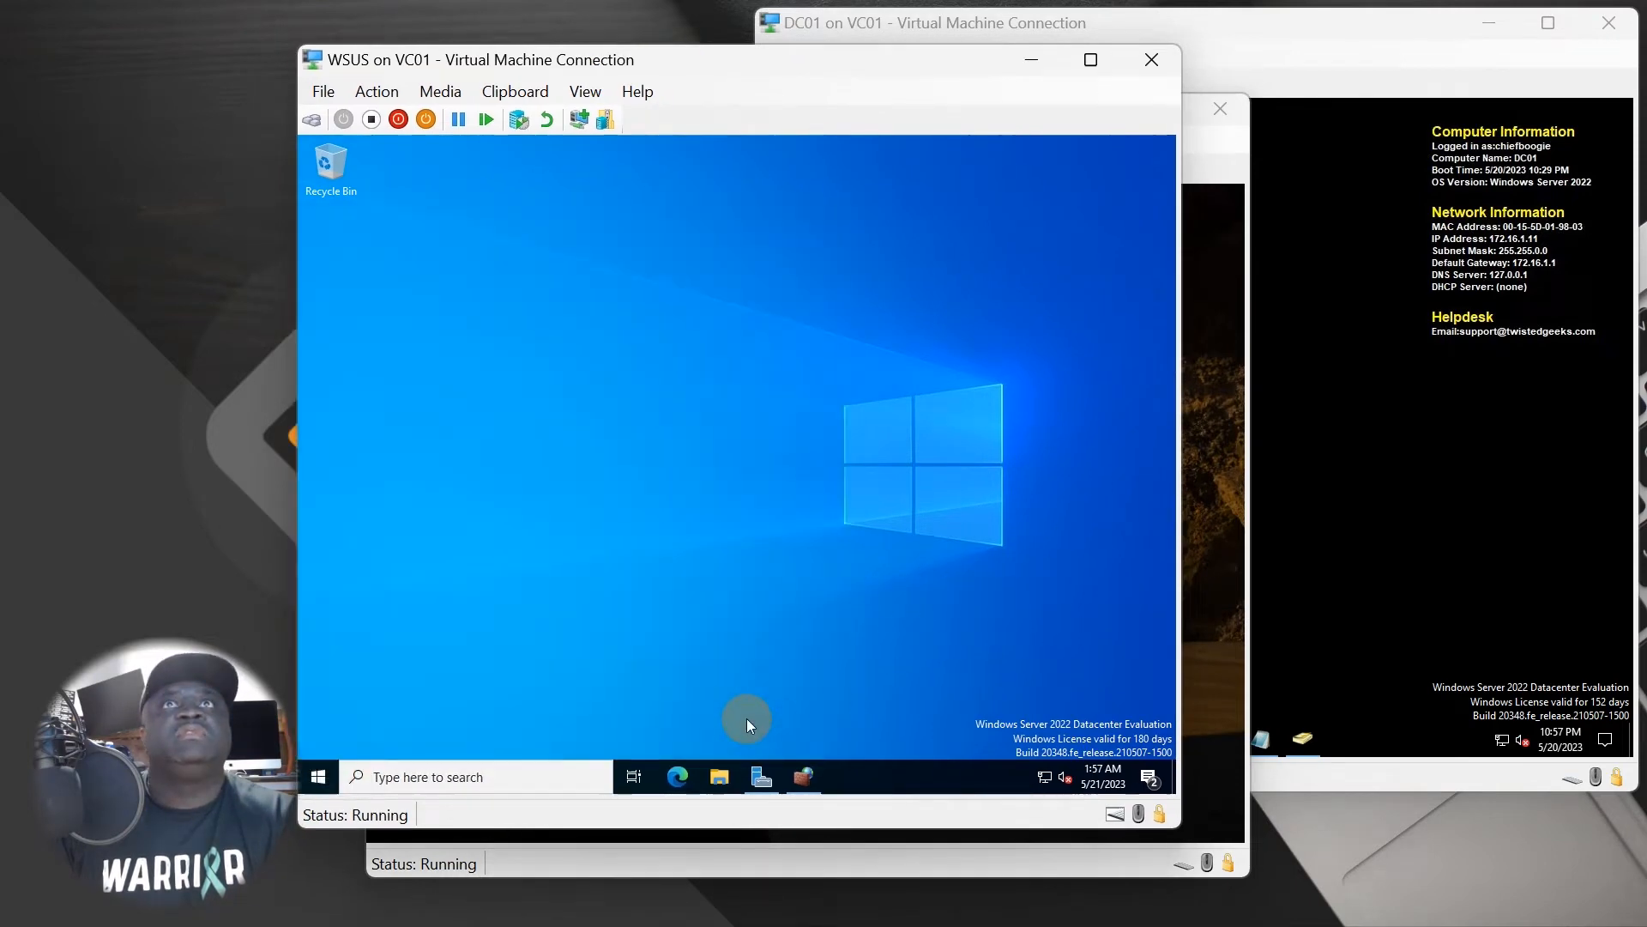
{"action": "left_click", "coordinate": [739, 777]}
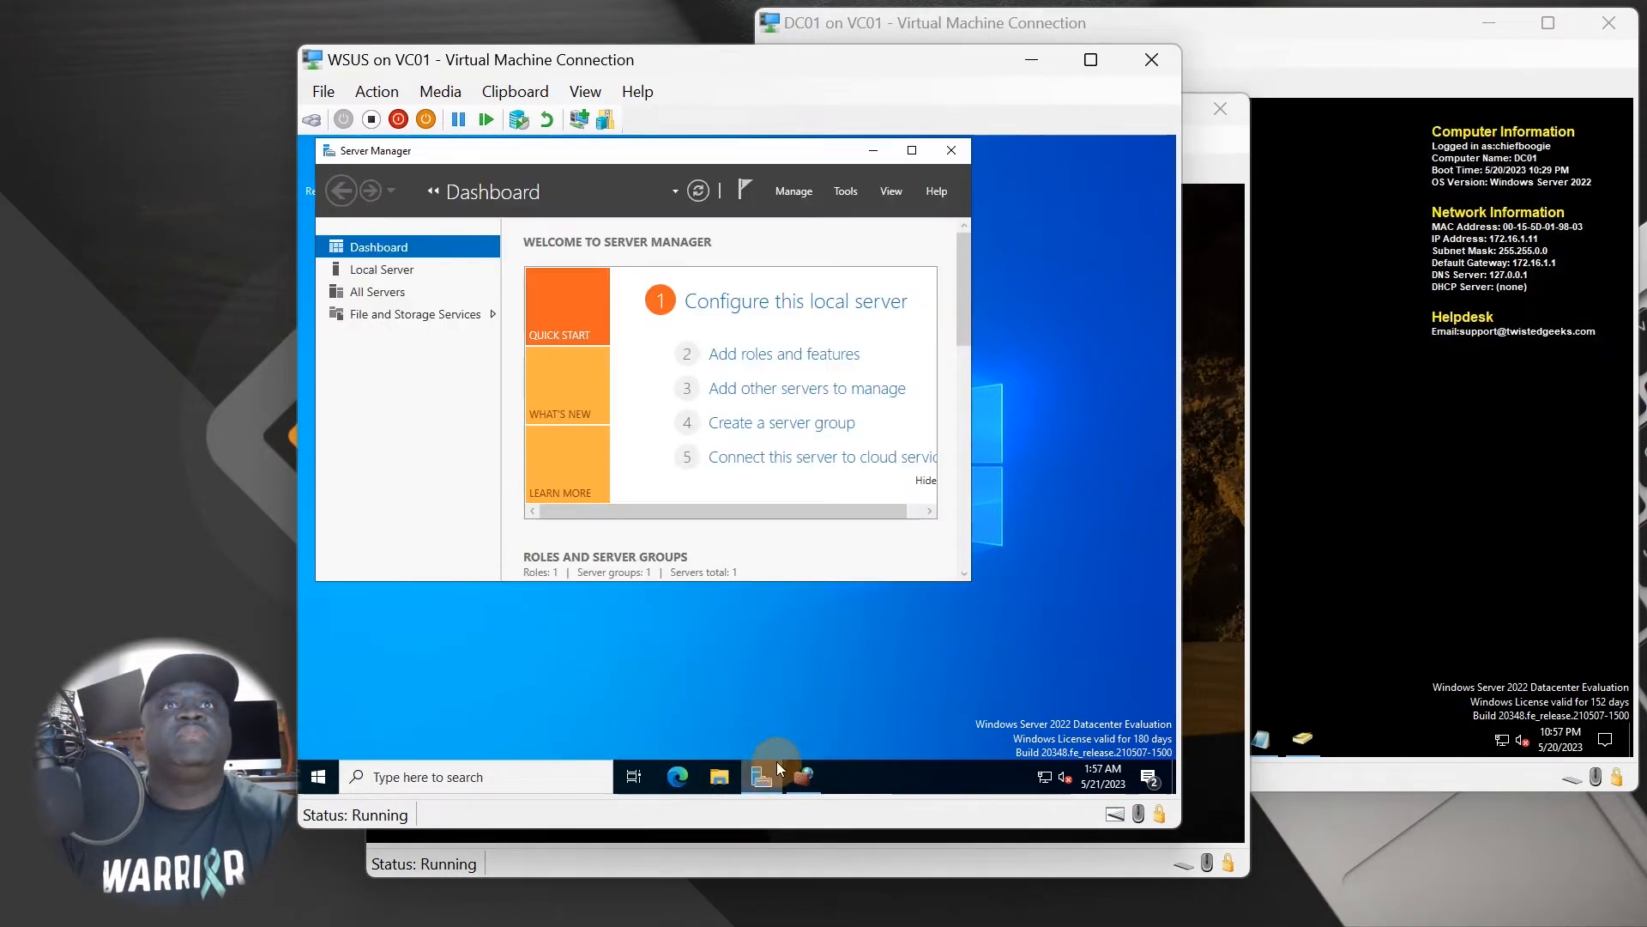
{"action": "left_click", "coordinate": [912, 151]}
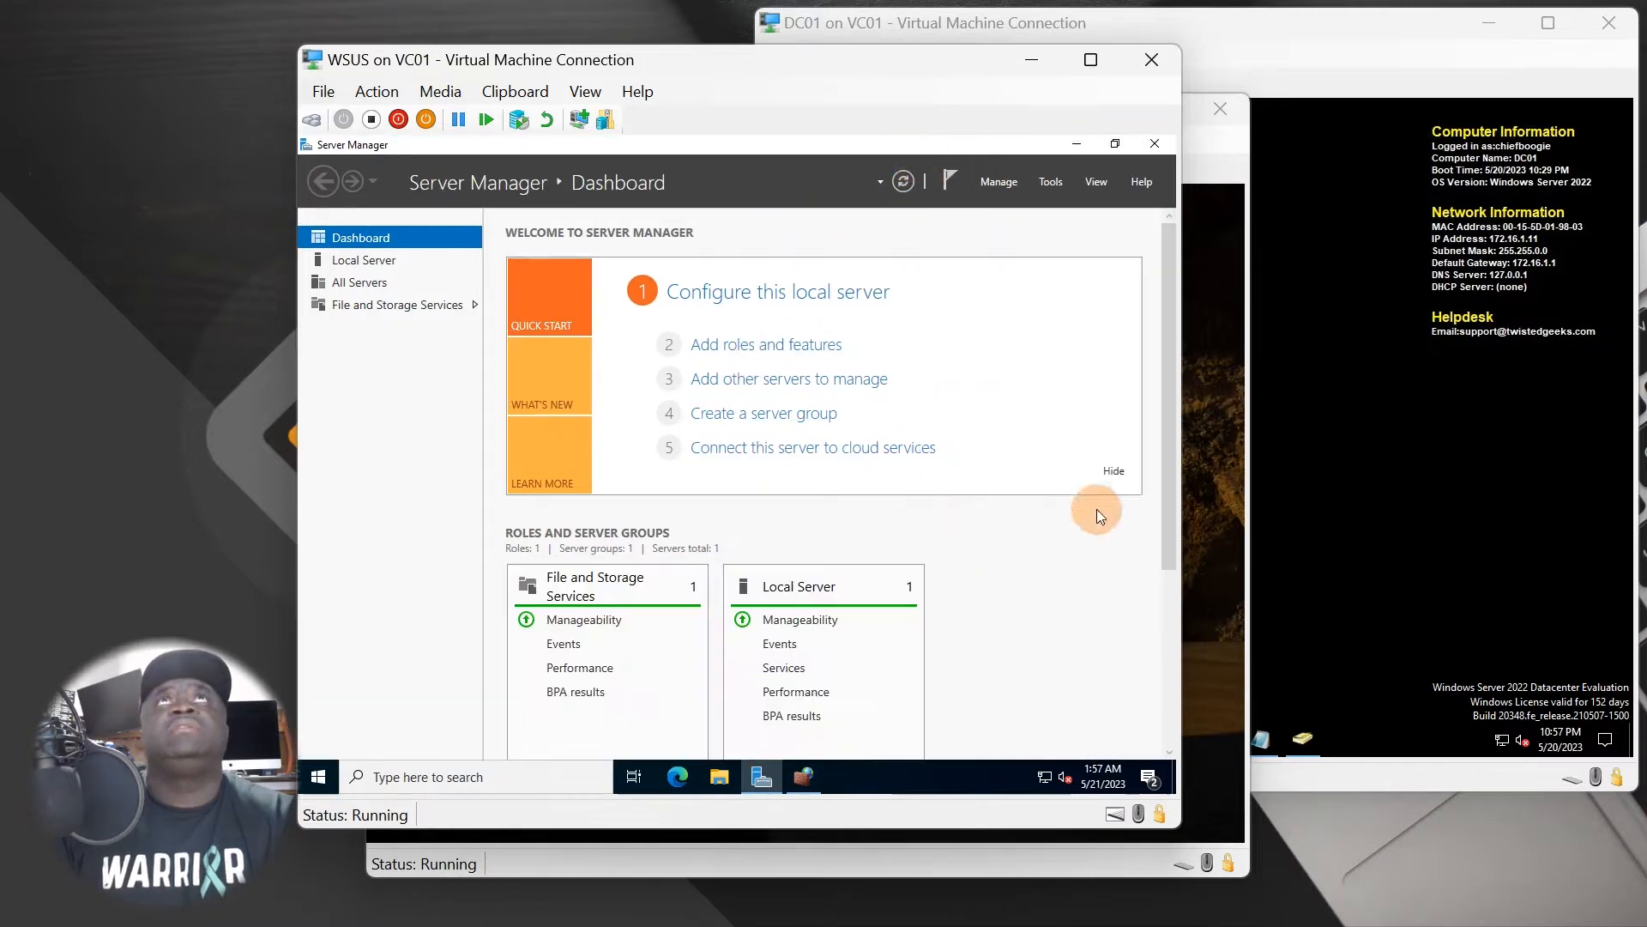
Start adding roles and features with a role-based or feature-based installation, advancing to the destination server selection.
{"action": "left_click", "coordinate": [767, 343]}
{"action": "left_click", "coordinate": [897, 730]}
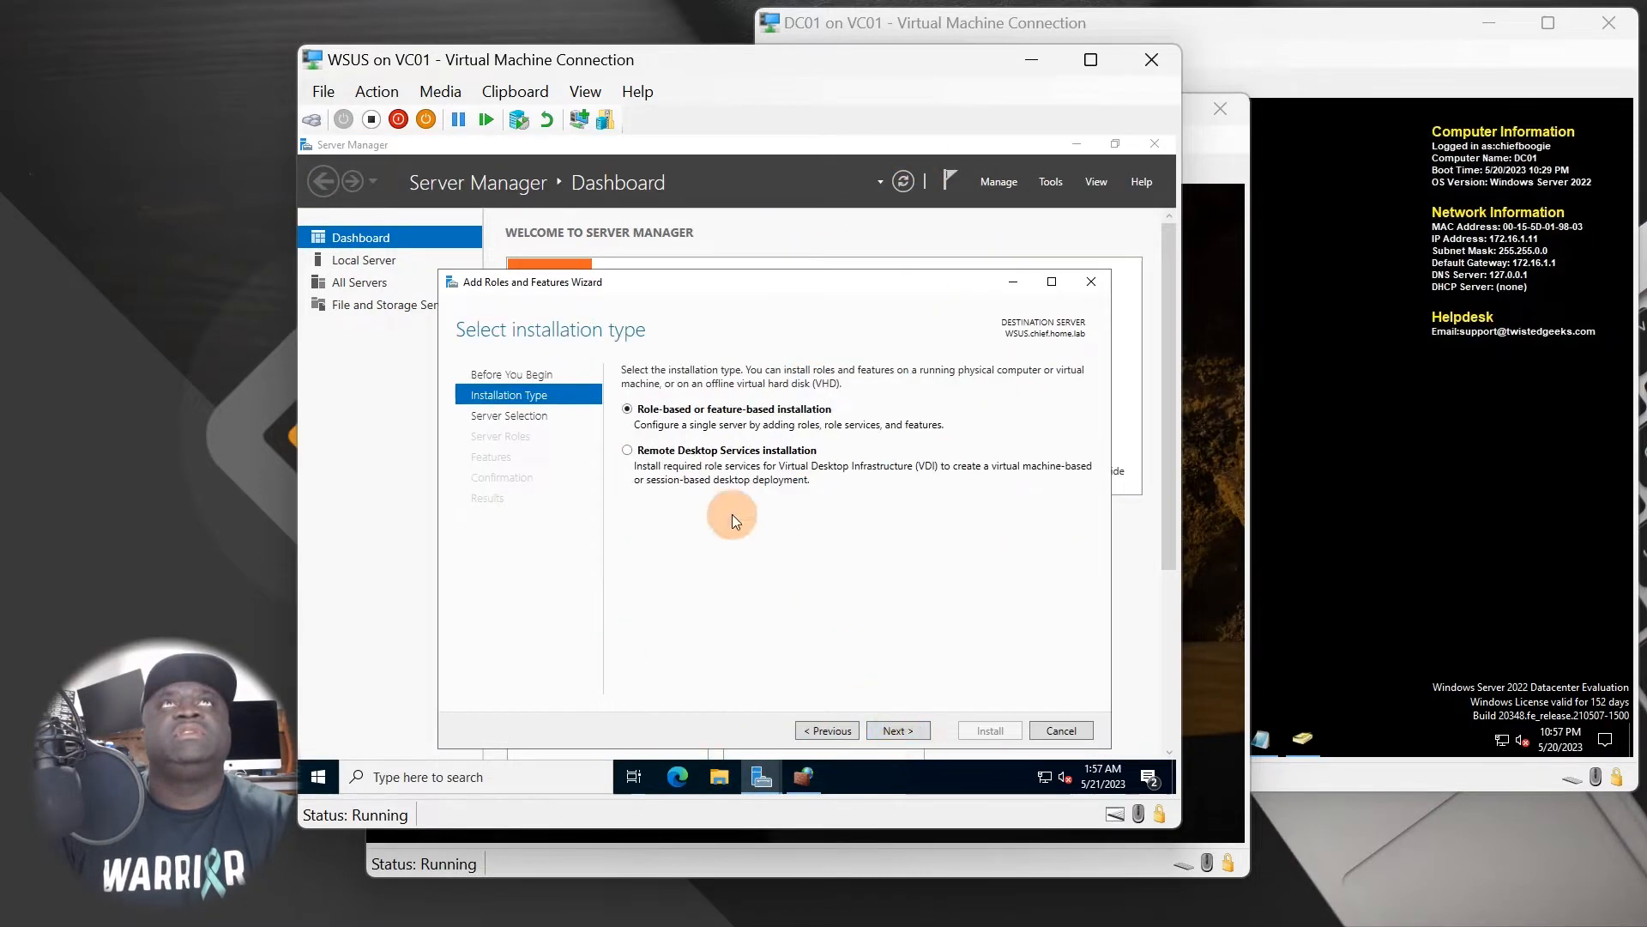
{"action": "left_click", "coordinate": [911, 734]}
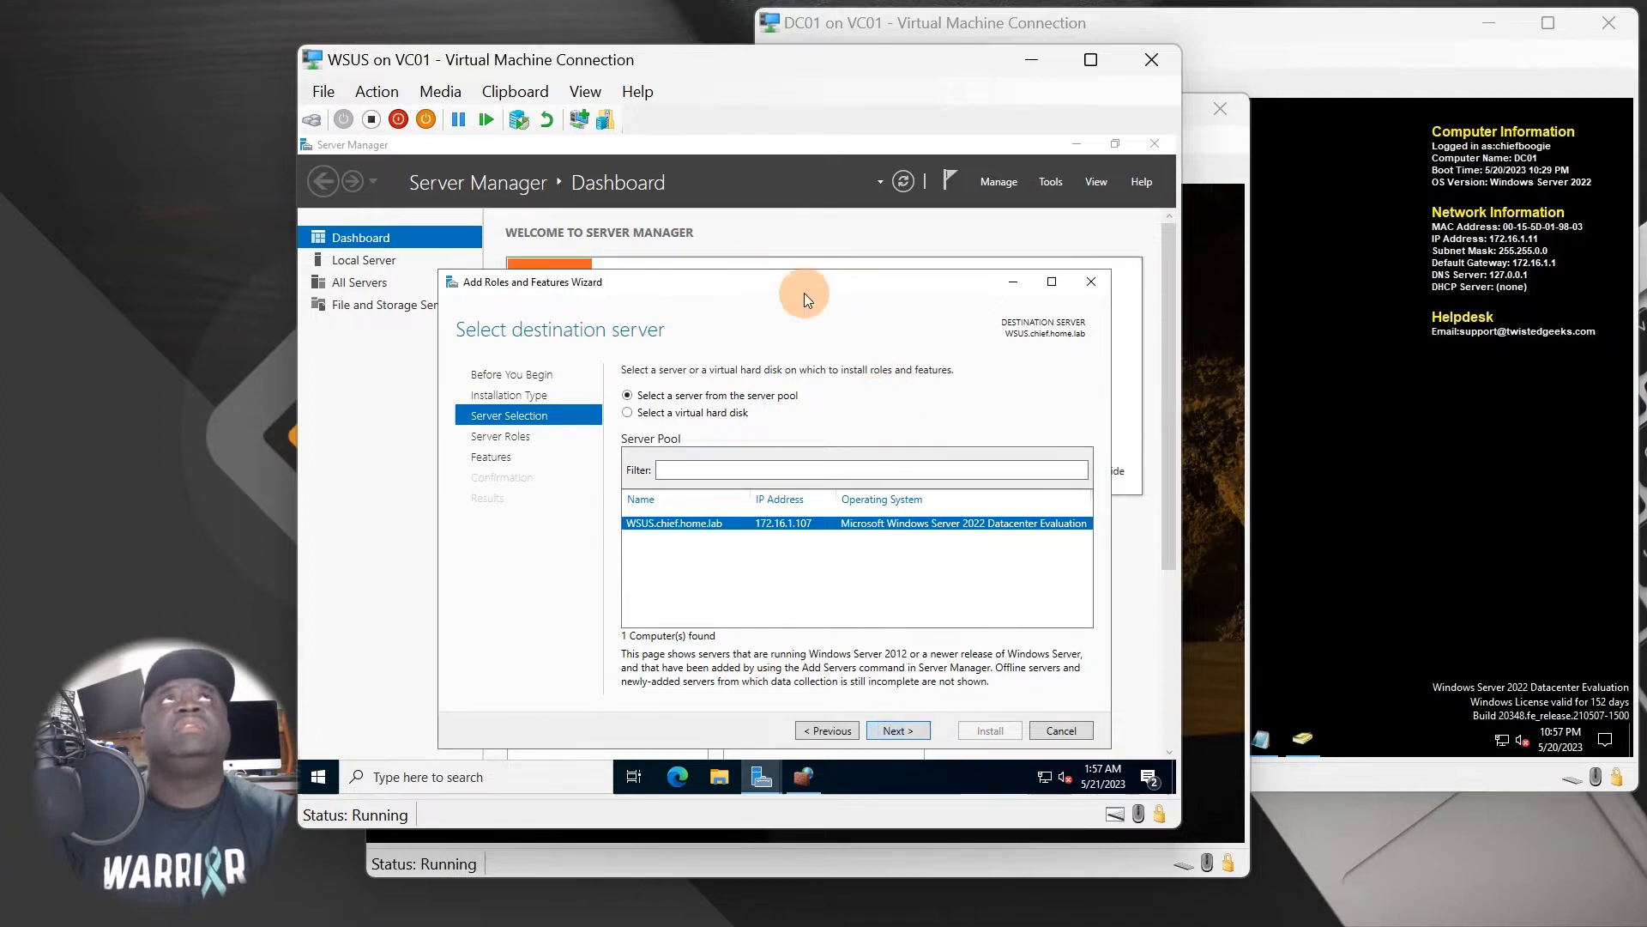
Open Network & Internet settings on WSUS and look up the server's planned IP address in the Network CutSheet.xlsx workbook.
{"action": "left_click", "coordinate": [1045, 779]}
{"action": "right_click", "coordinate": [1047, 780]}
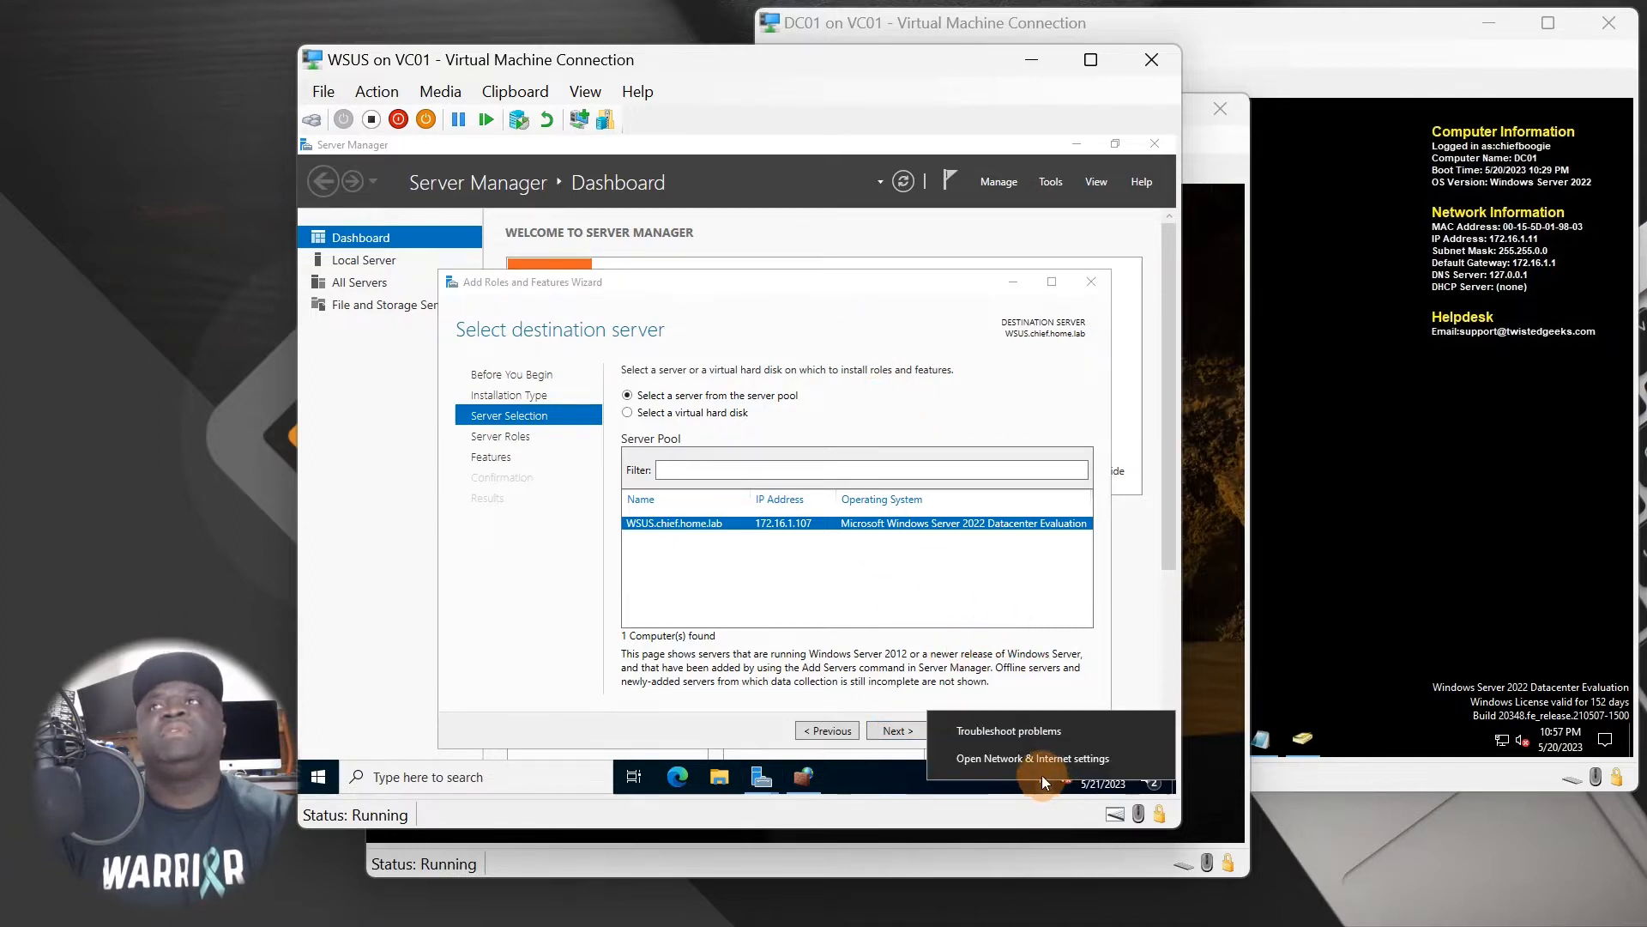
{"action": "left_click", "coordinate": [1038, 762]}
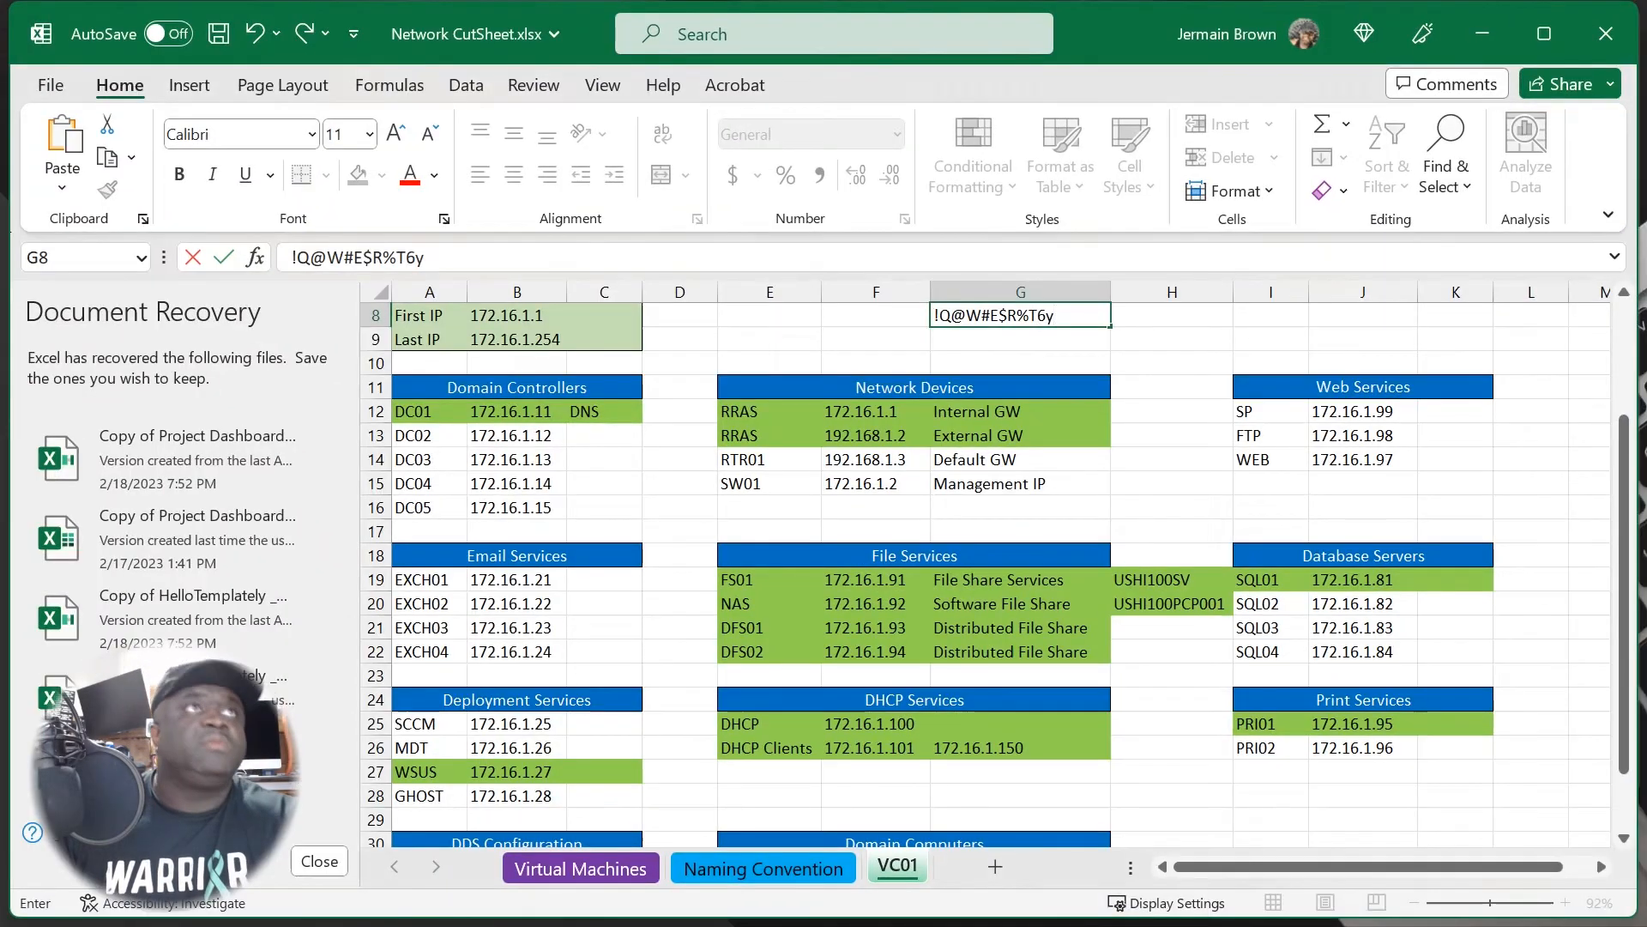
{"action": "left_click", "coordinate": [549, 772]}
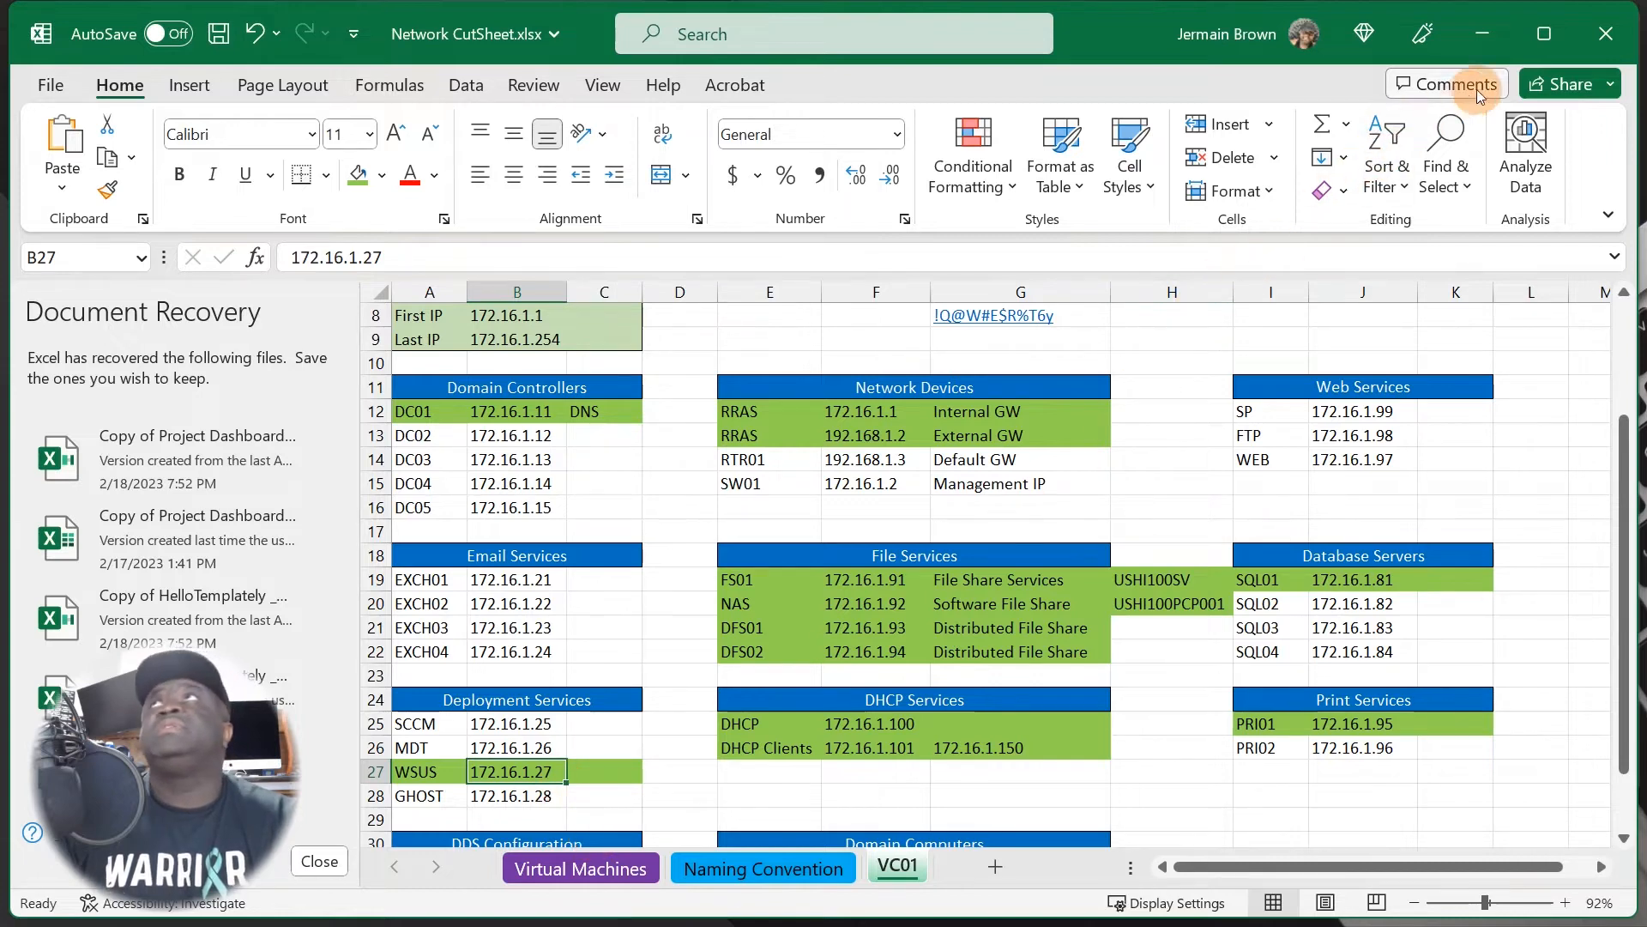
{"action": "left_click", "coordinate": [1496, 52]}
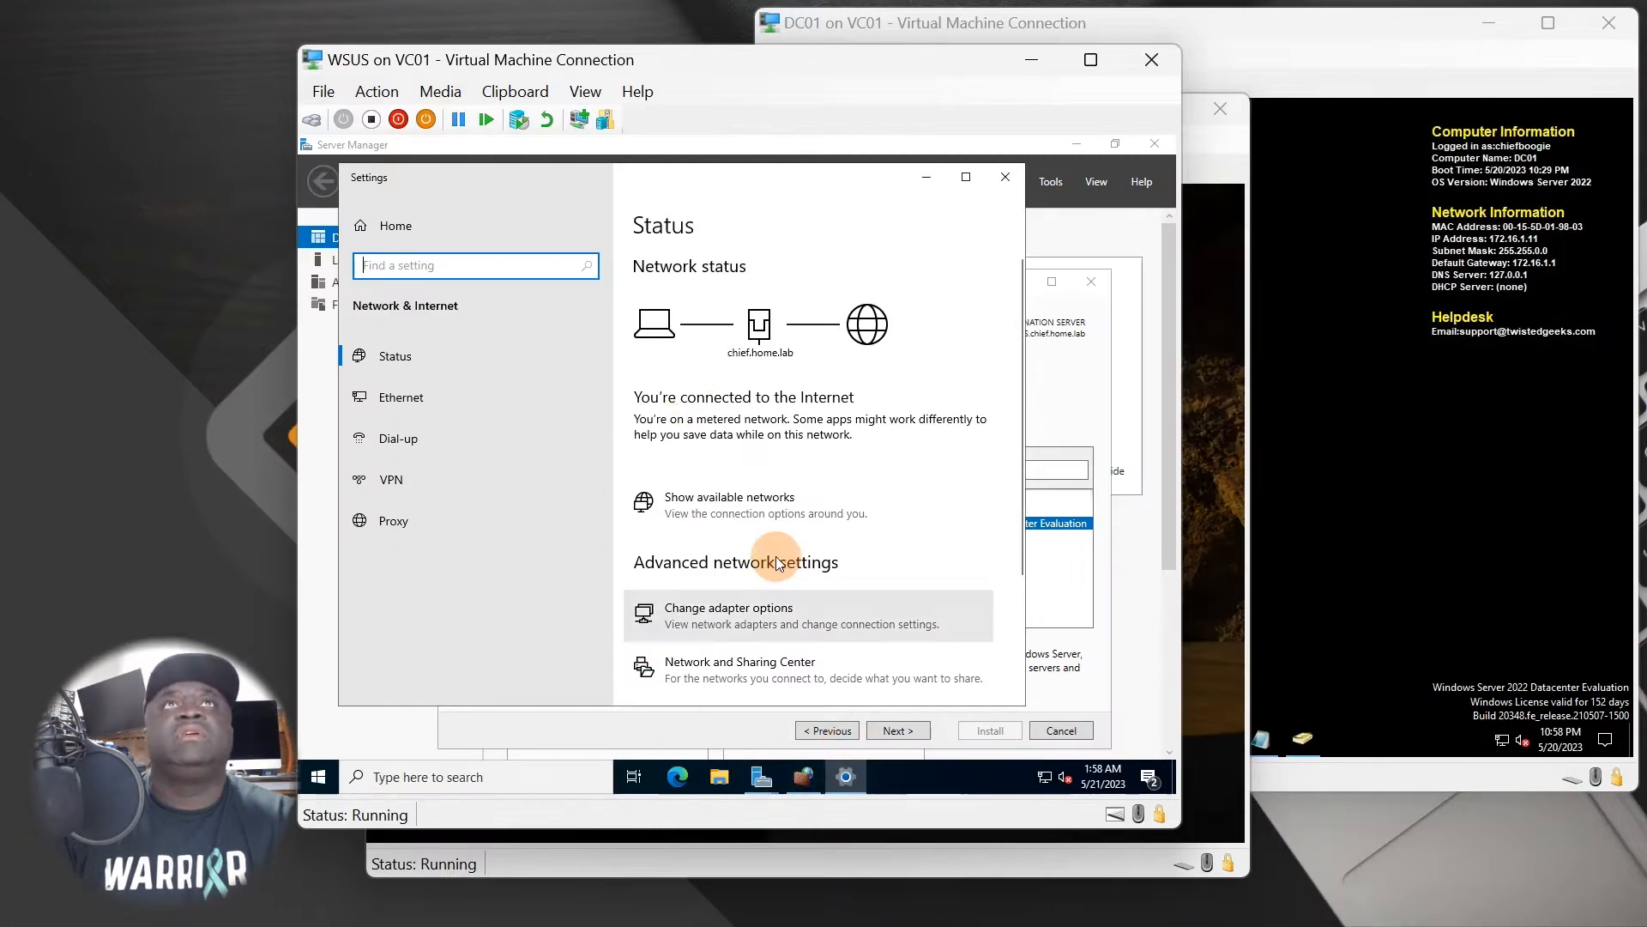
Open the IPv4 properties of the WSUS Ethernet adapter and choose to use a manually specified IP address.
{"action": "left_click", "coordinate": [719, 610]}
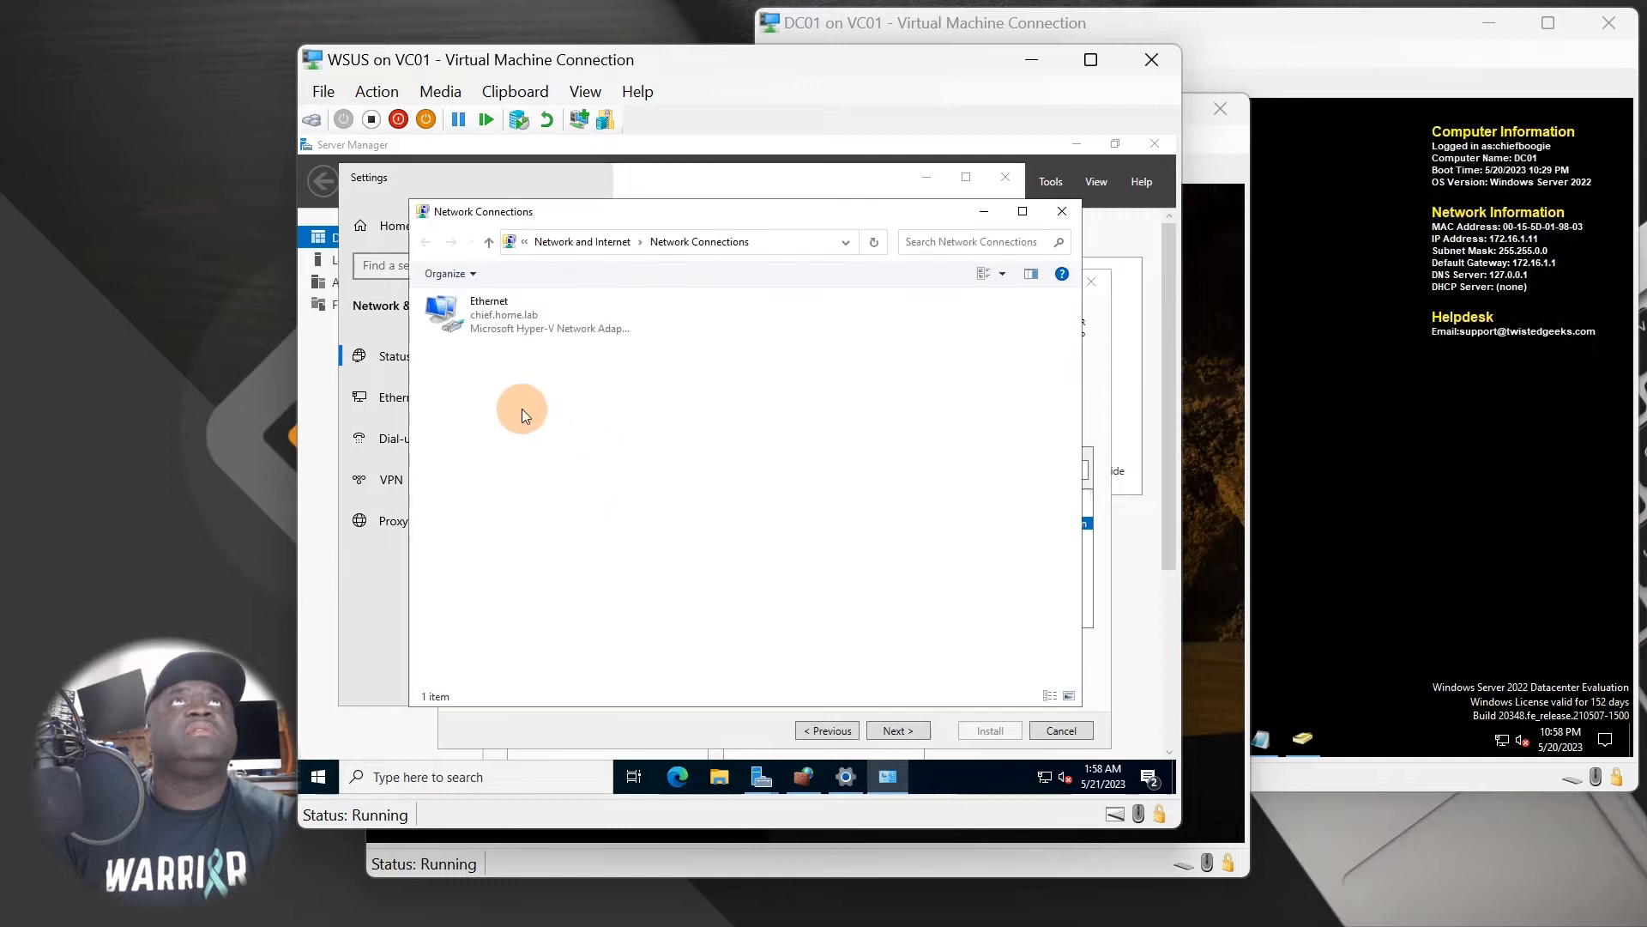
{"action": "right_click", "coordinate": [544, 309]}
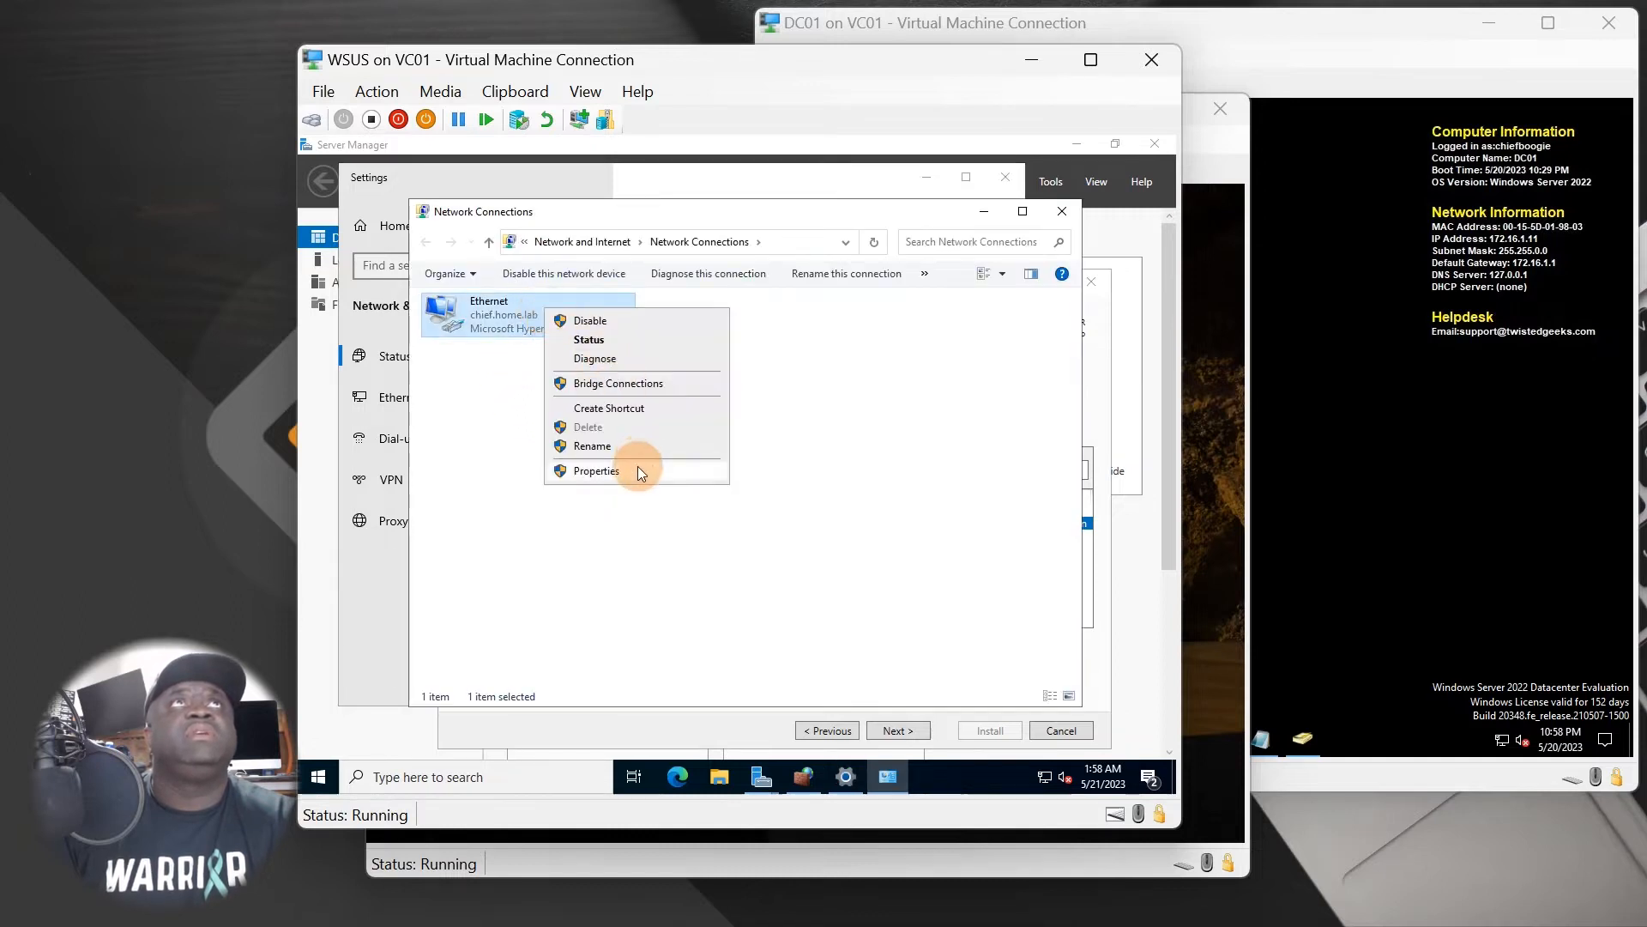
{"action": "left_click", "coordinate": [636, 466]}
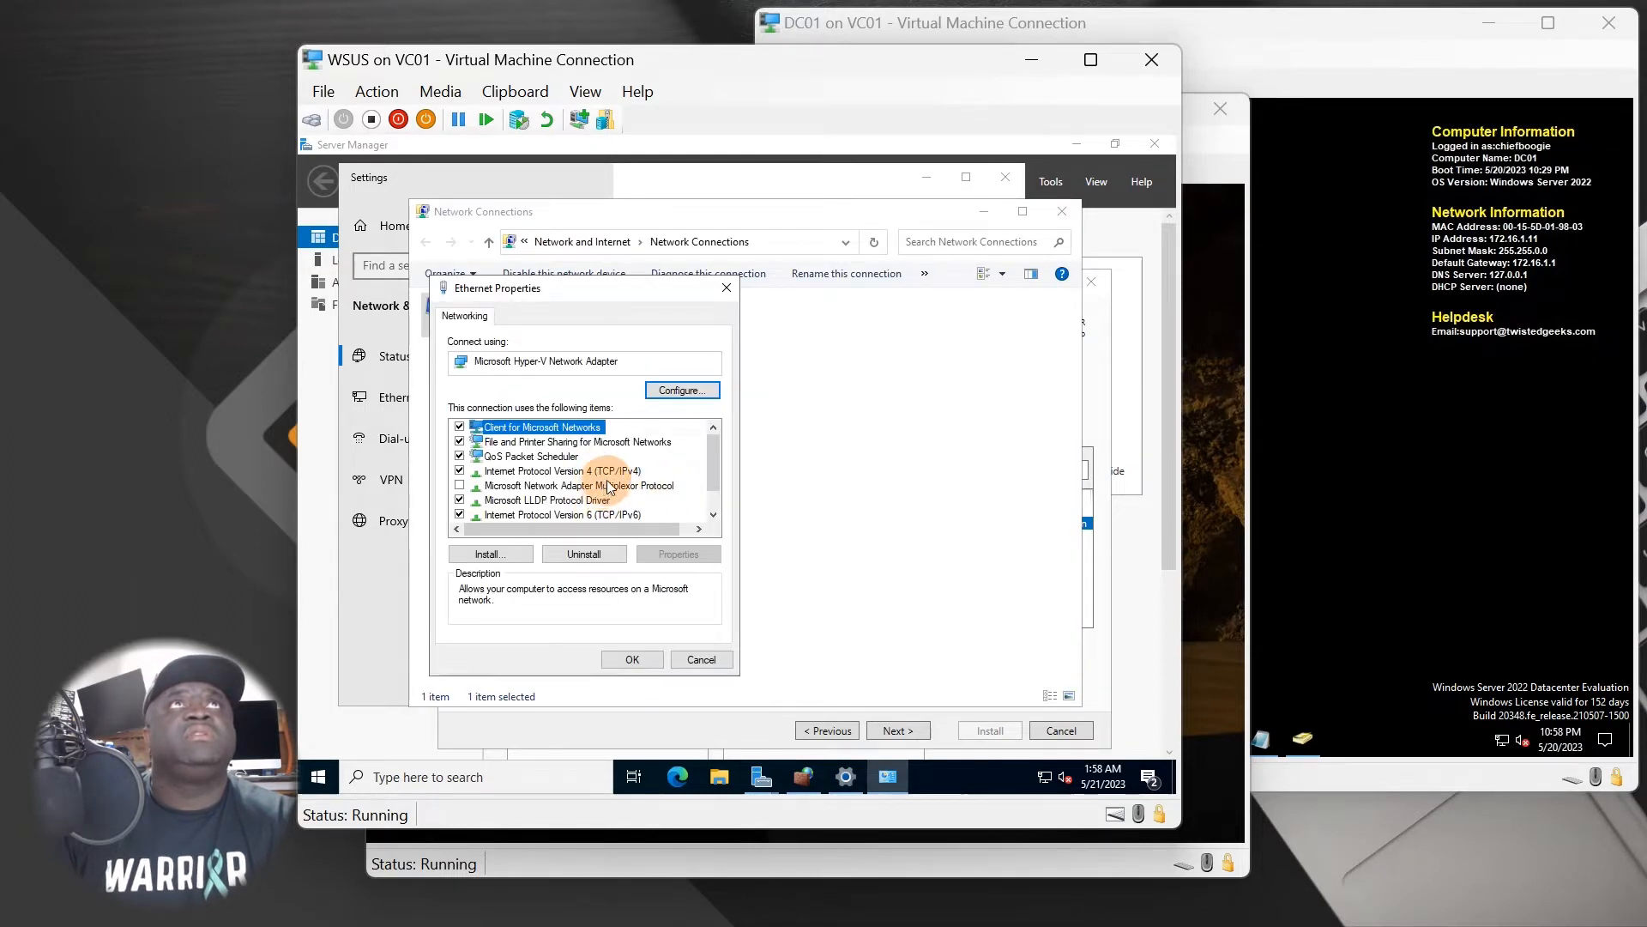
{"action": "left_click", "coordinate": [611, 472]}
{"action": "left_click", "coordinate": [677, 554]}
{"action": "left_click", "coordinate": [549, 477]}
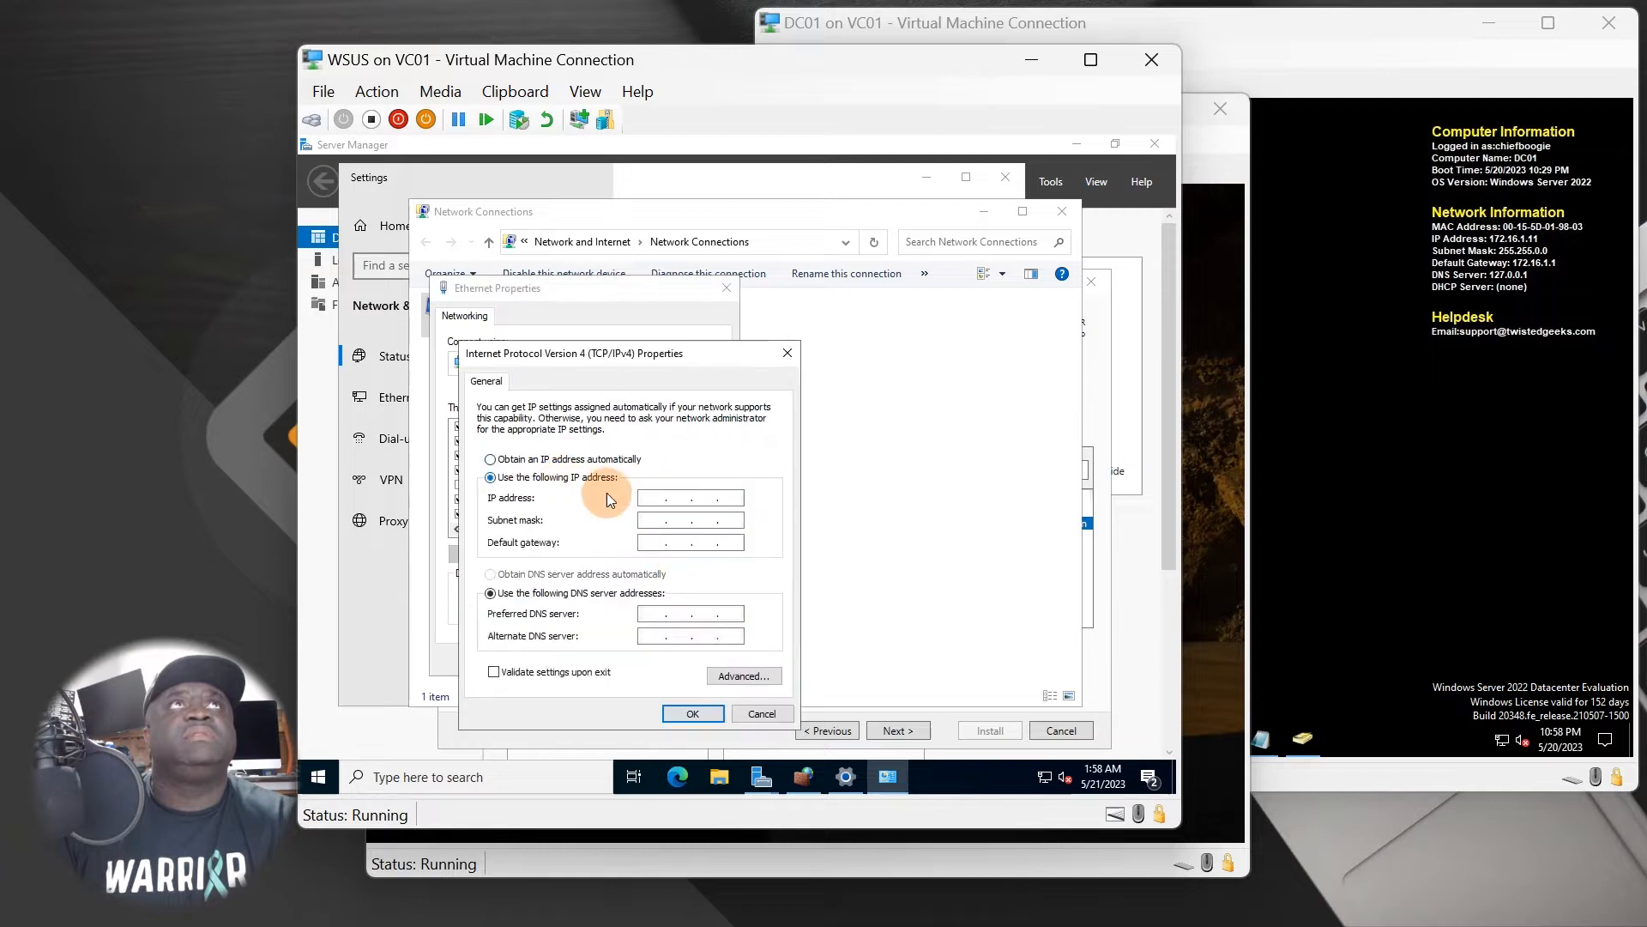
Set the IP address to 172.16.1.27, the subnet mask to 255.255.0.0 and the default gateway to 172.16.1.1.
{"action": "left_click", "coordinate": [672, 503]}
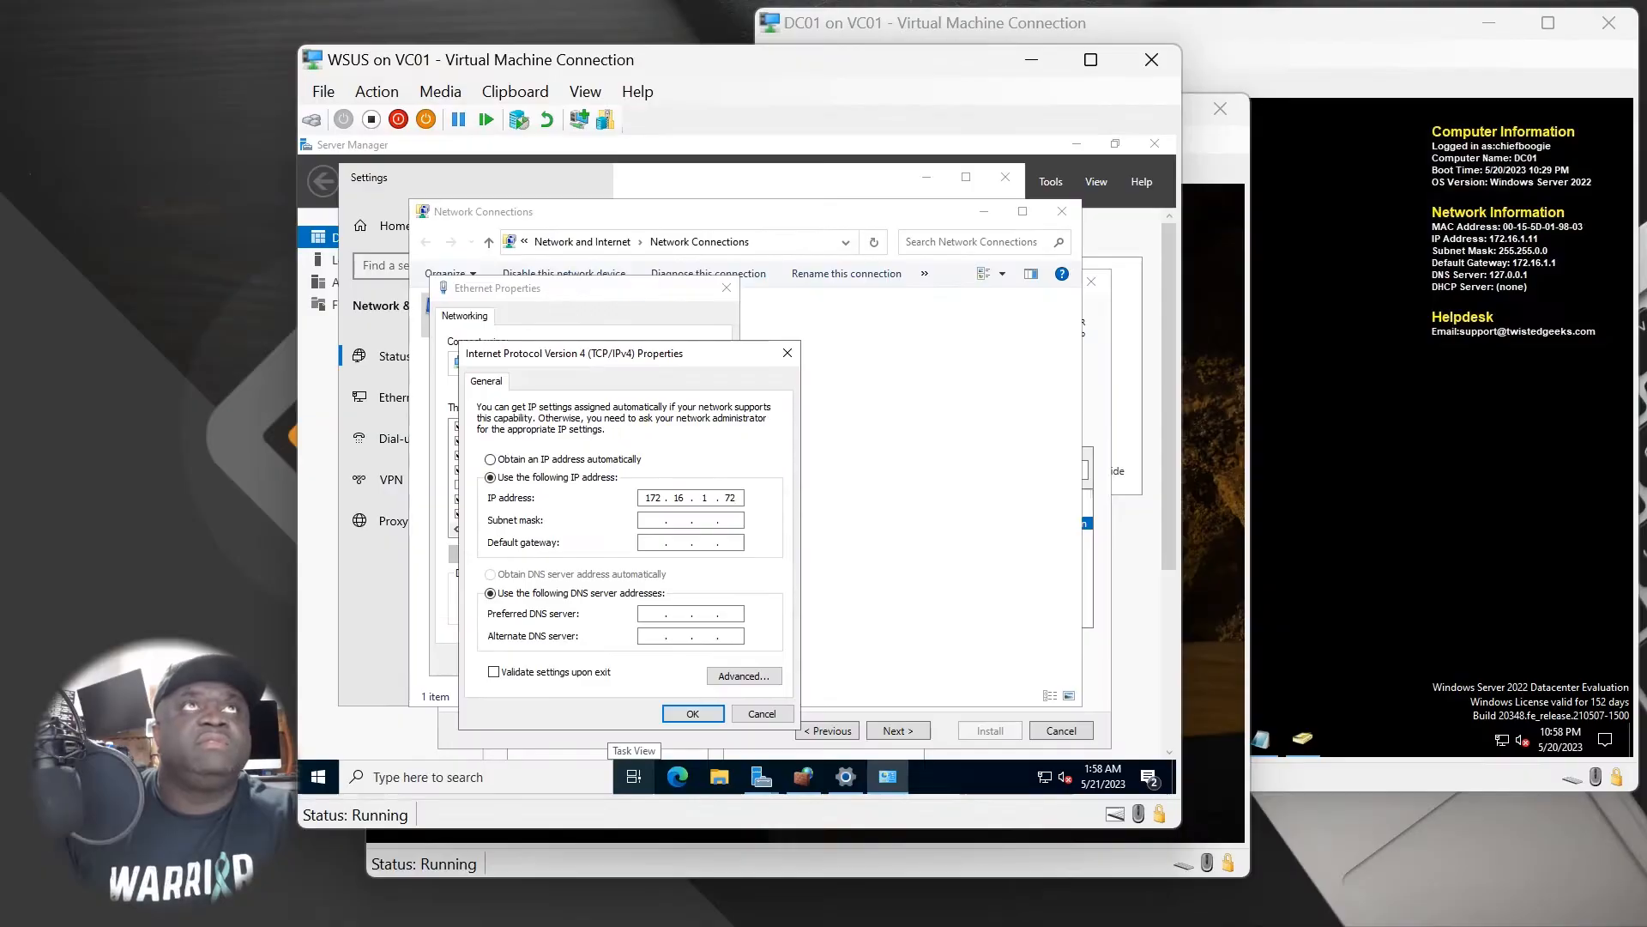
{"action": "key", "text": "BackSpace"}
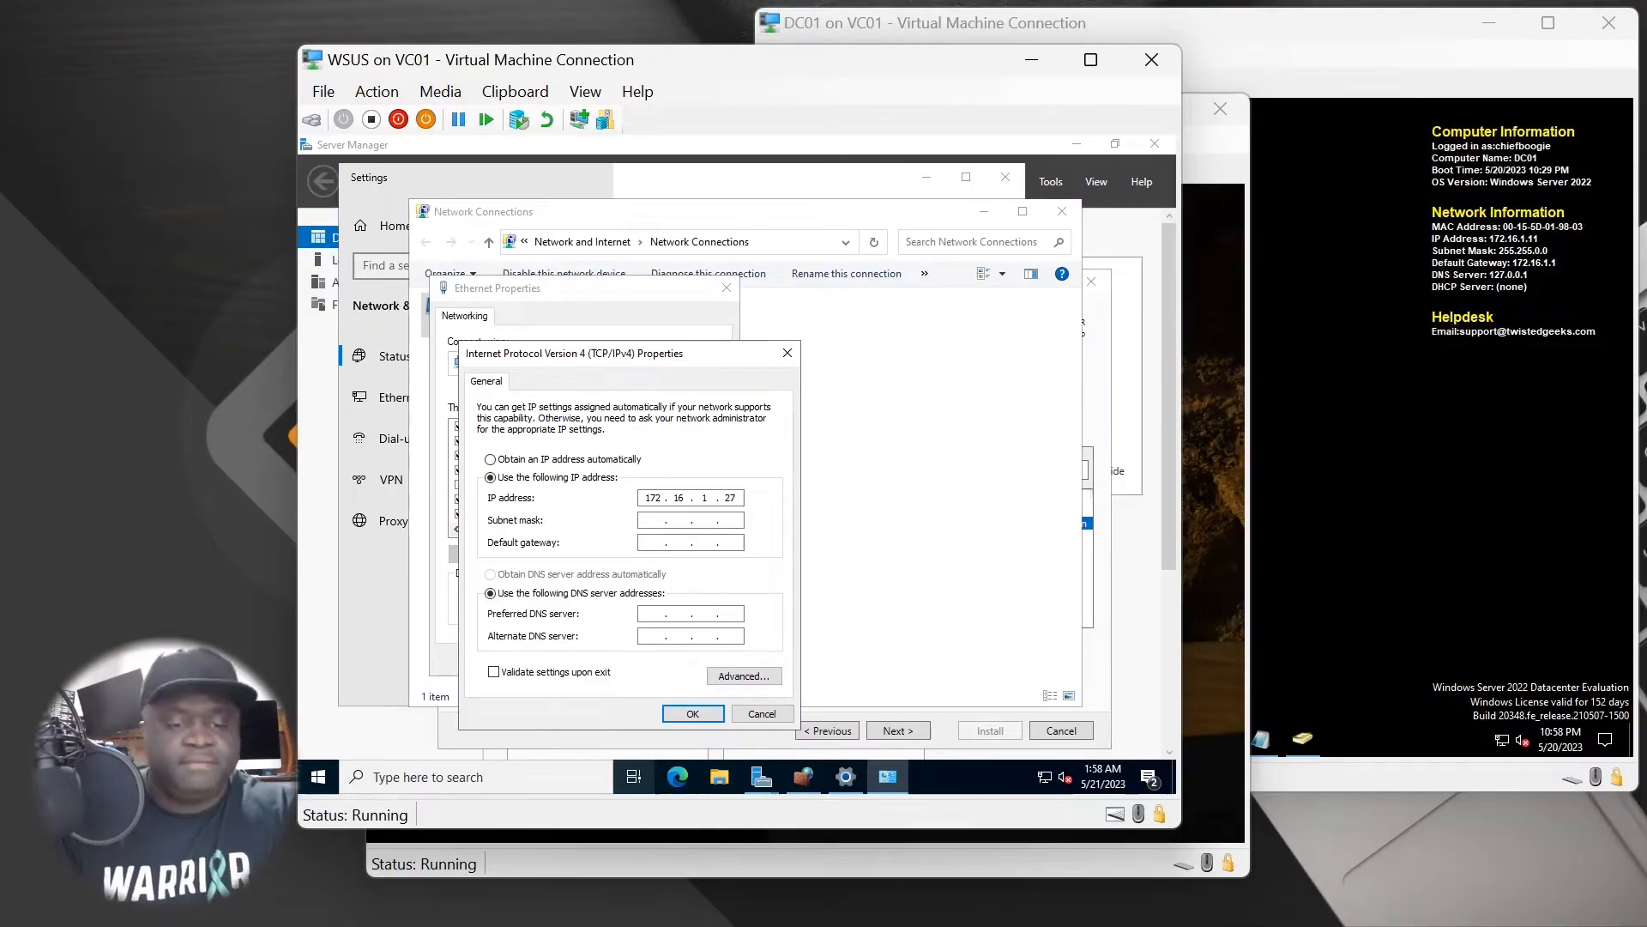
{"action": "type", "text": "12"}
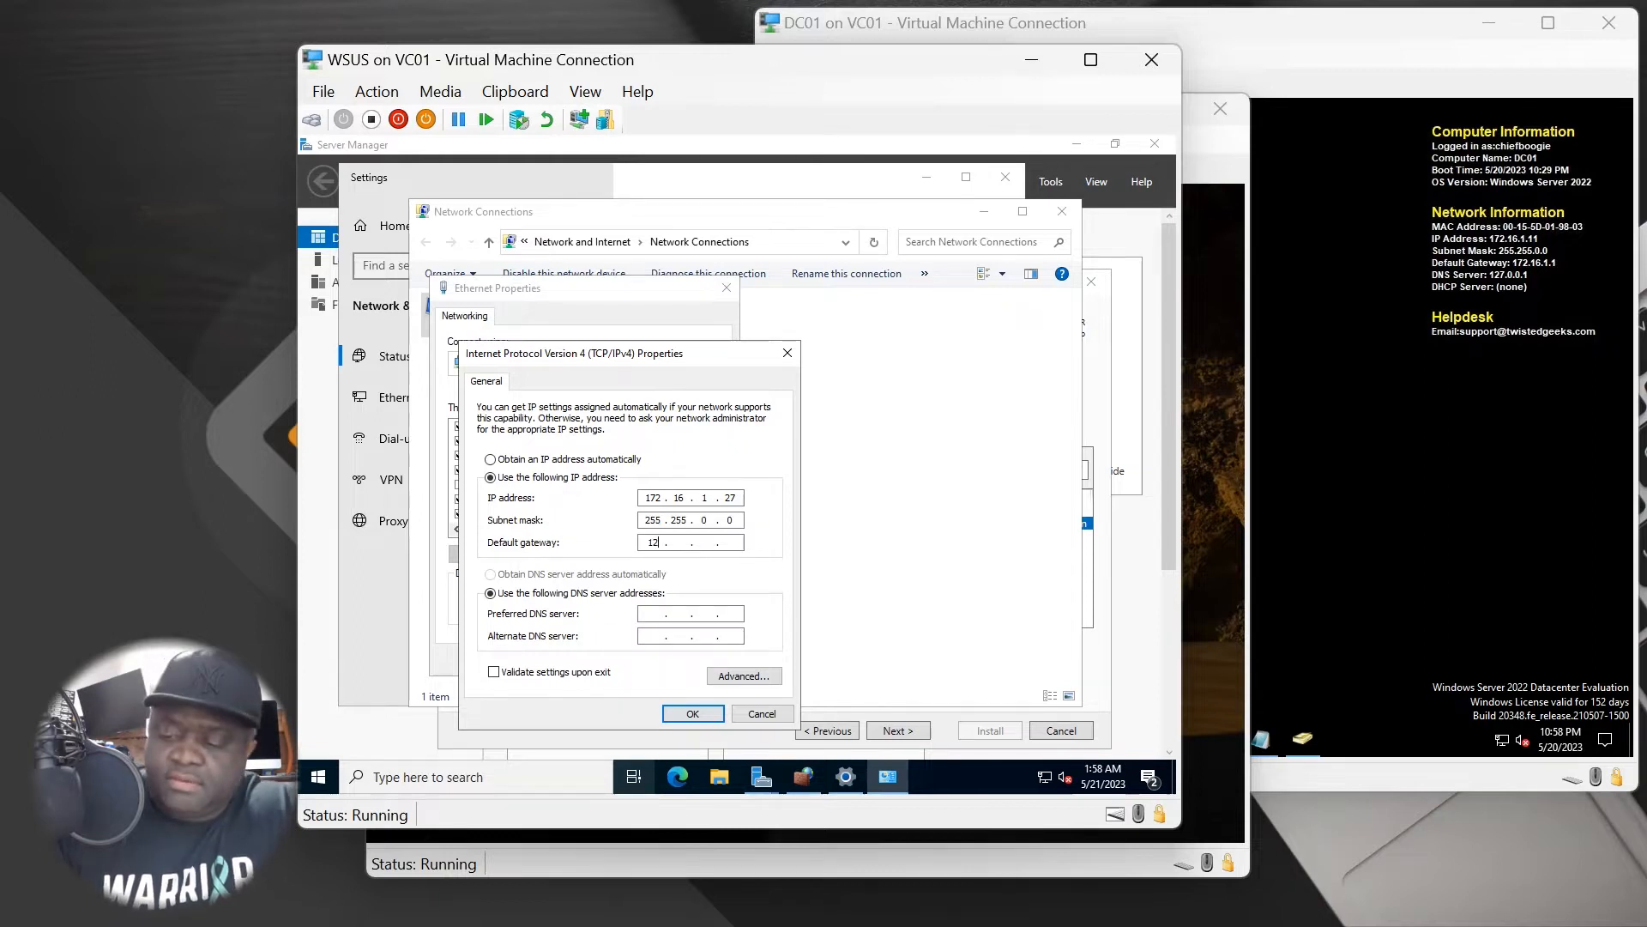
{"action": "type", "text": "7"}
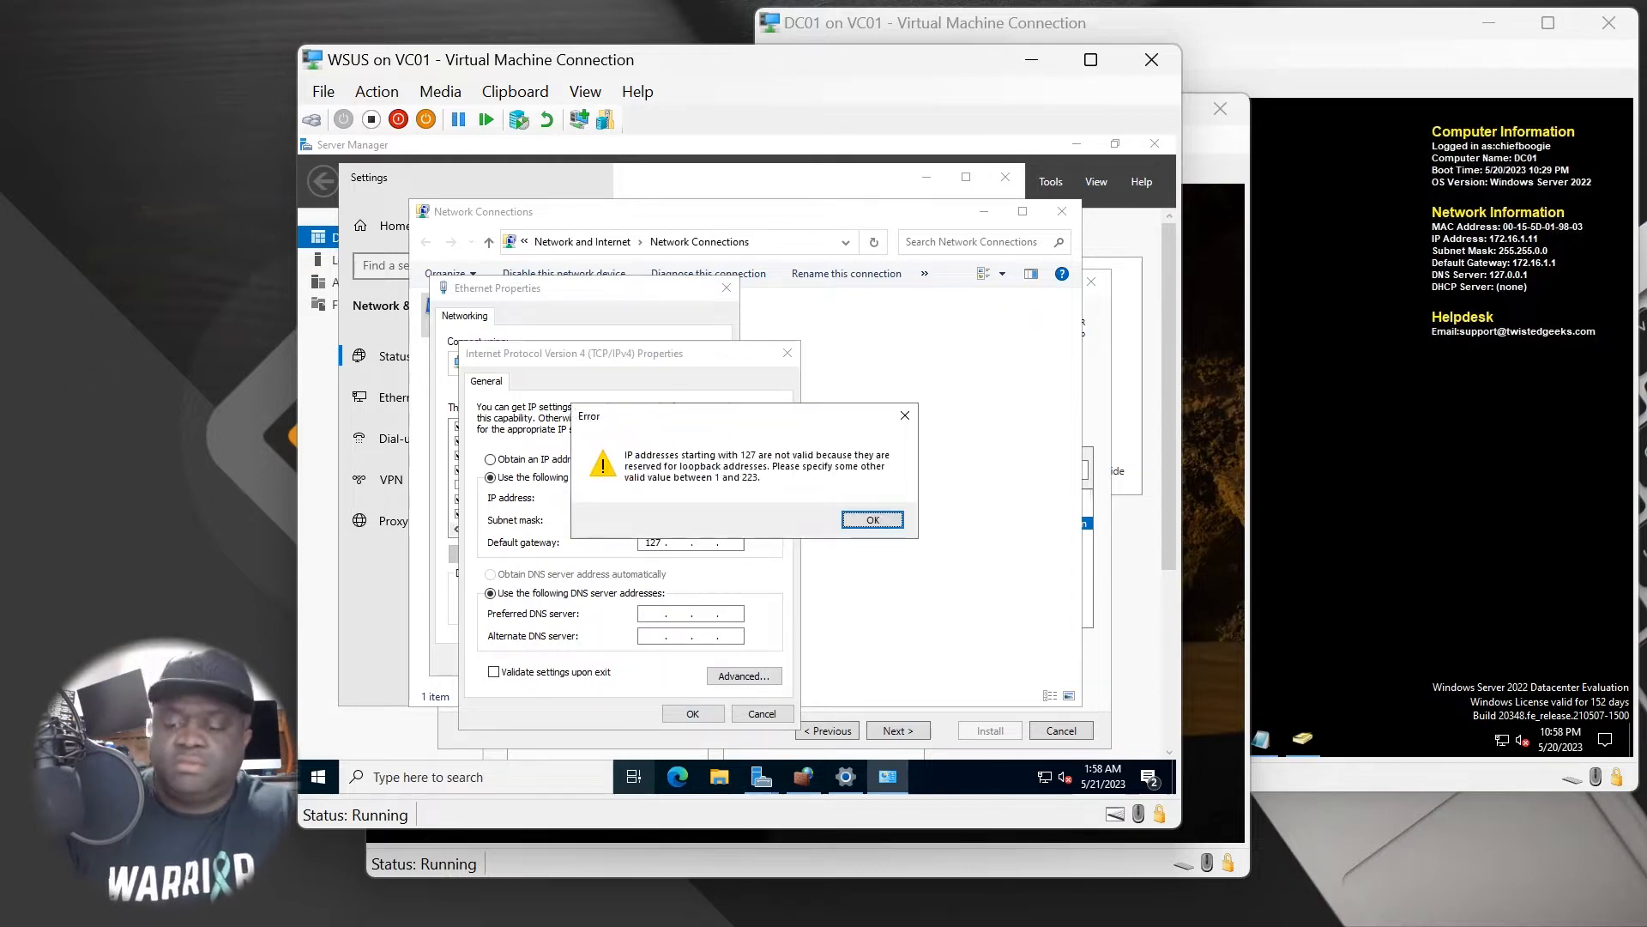
{"action": "key", "text": "Return"}
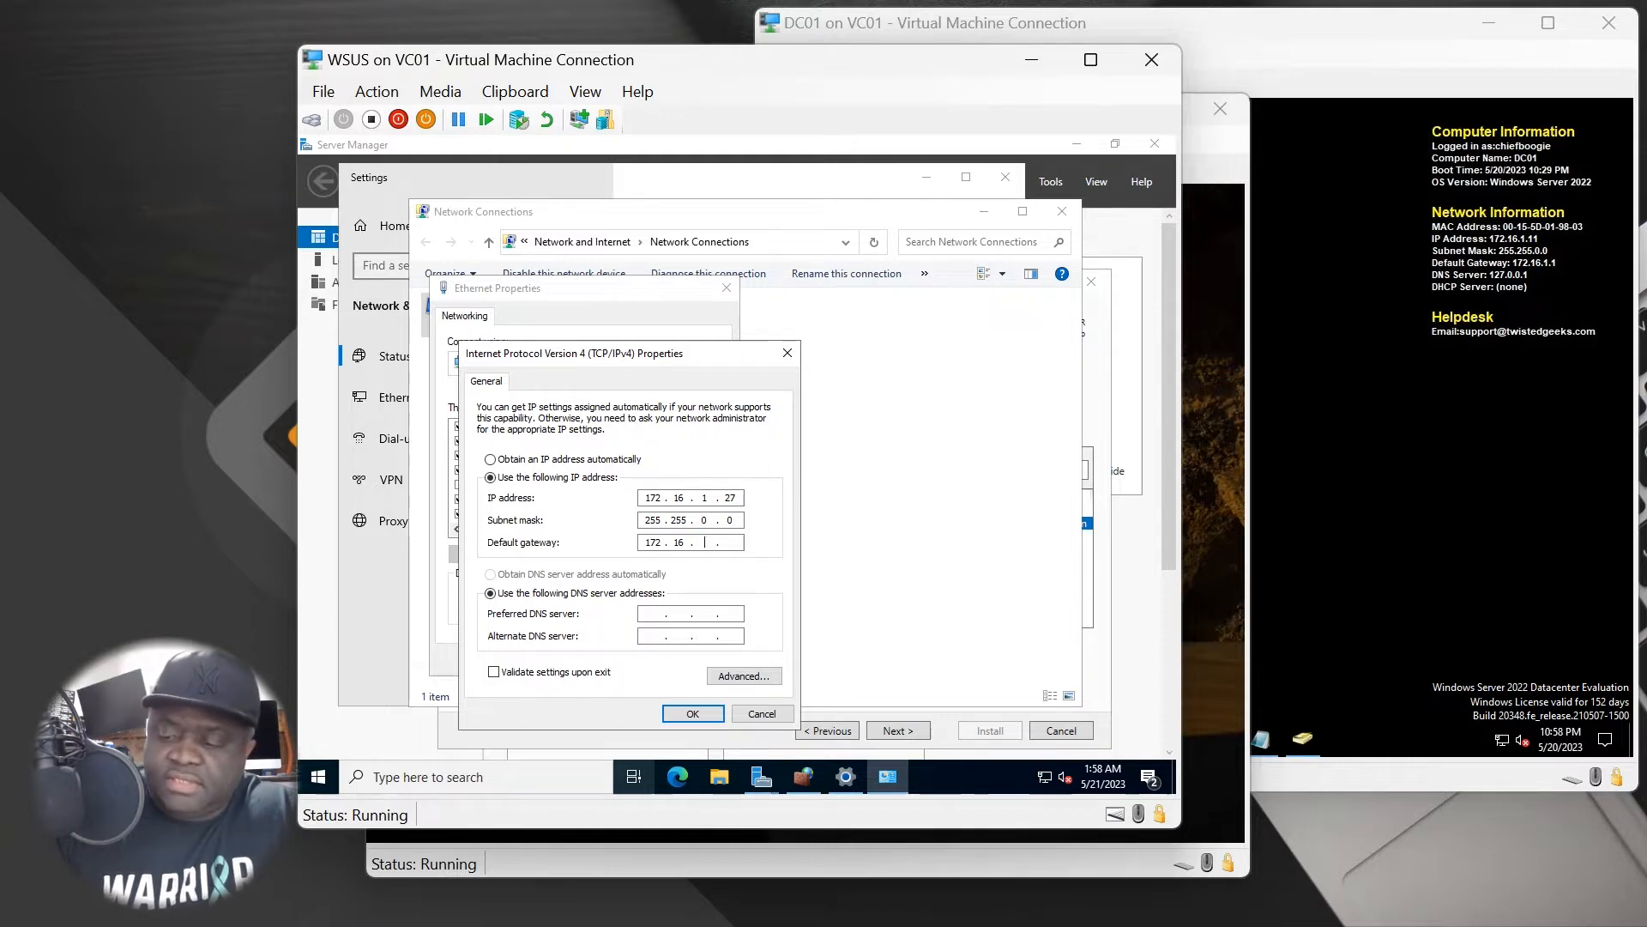
{"action": "key", "text": "Tab"}
{"action": "key", "text": "Tab"}
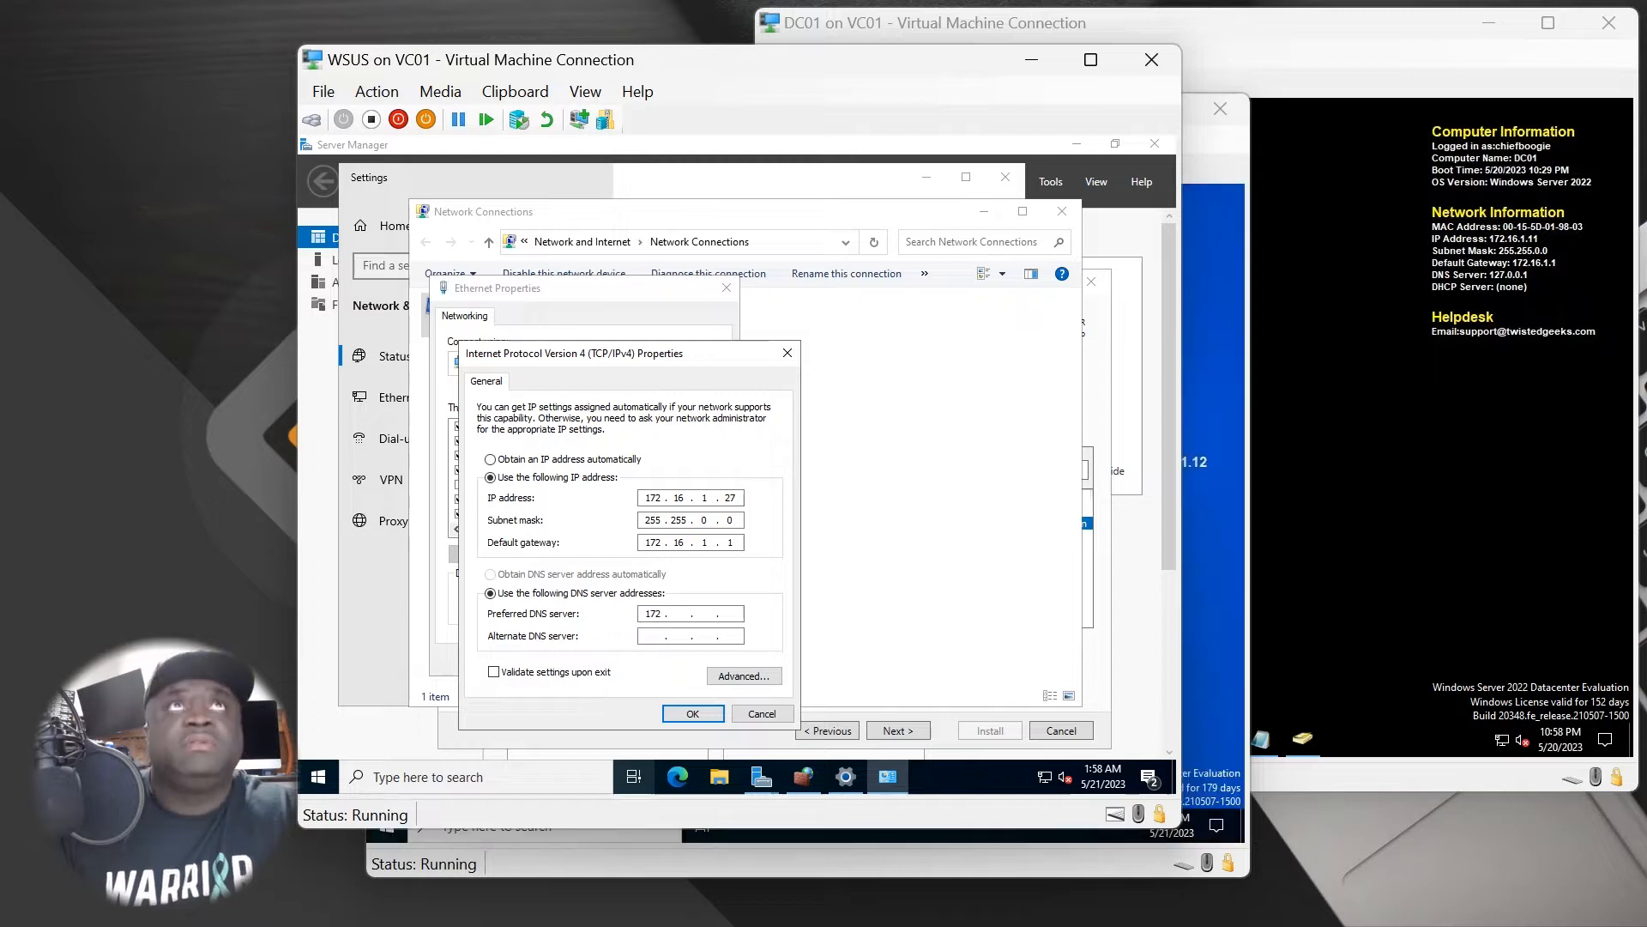
Set the preferred DNS server to 172.16.1.11 and the alternate to 172.16.1.12, and apply the adapter settings.
{"action": "type", "text": "172 . 16"}
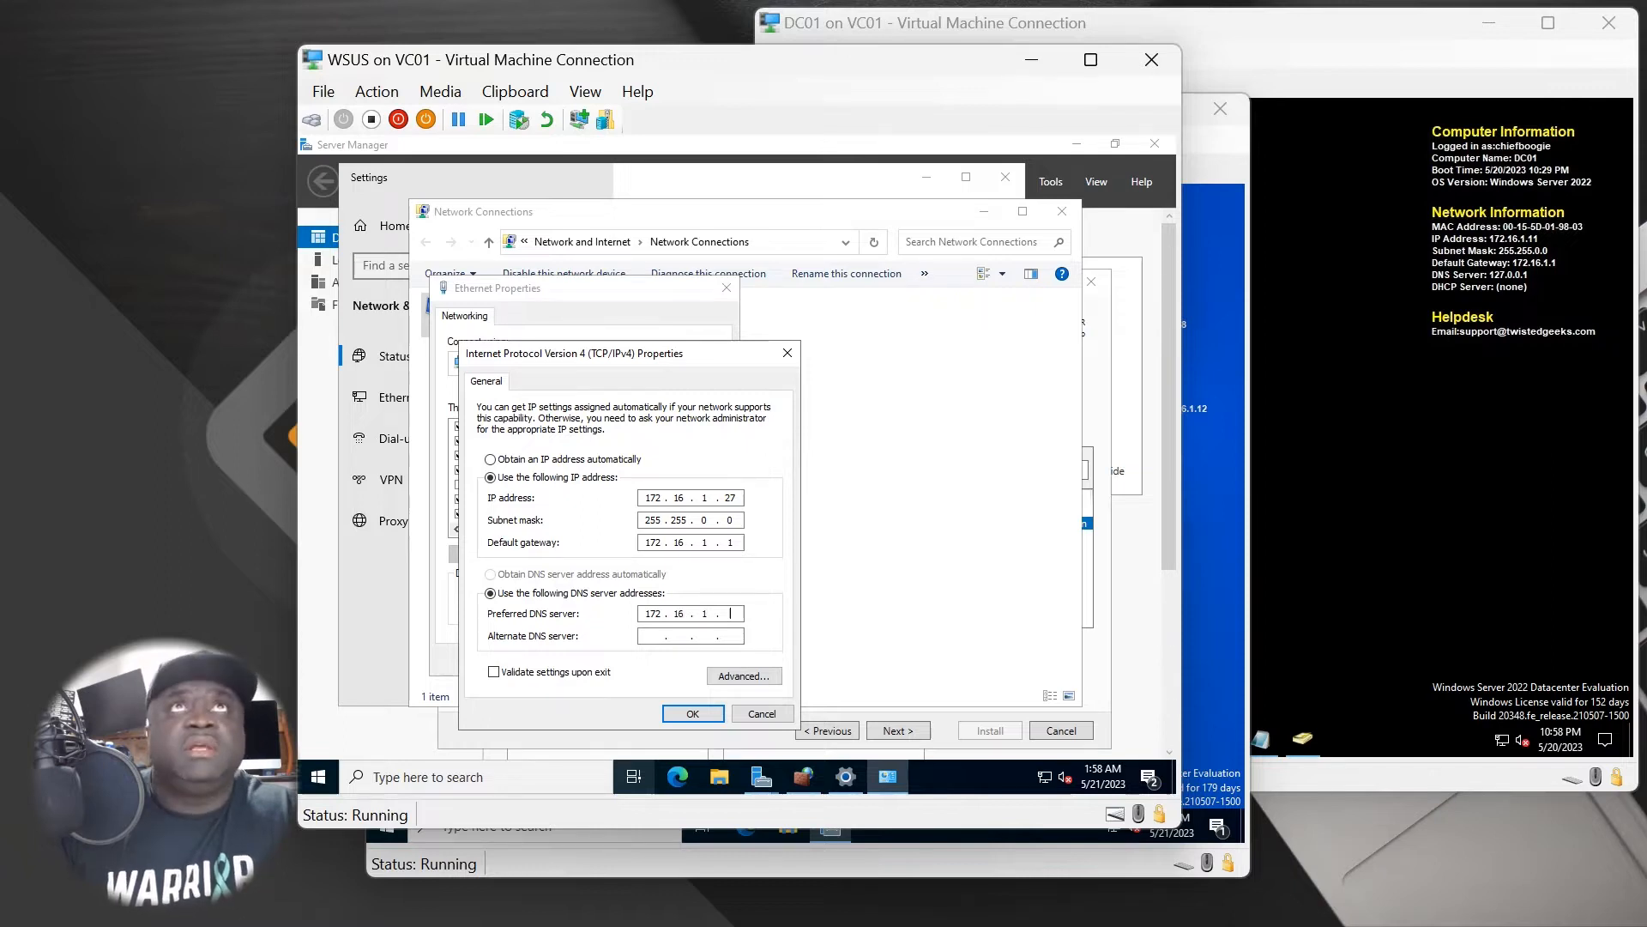
{"action": "type", "text": "172 . 16 . 1 . 12"}
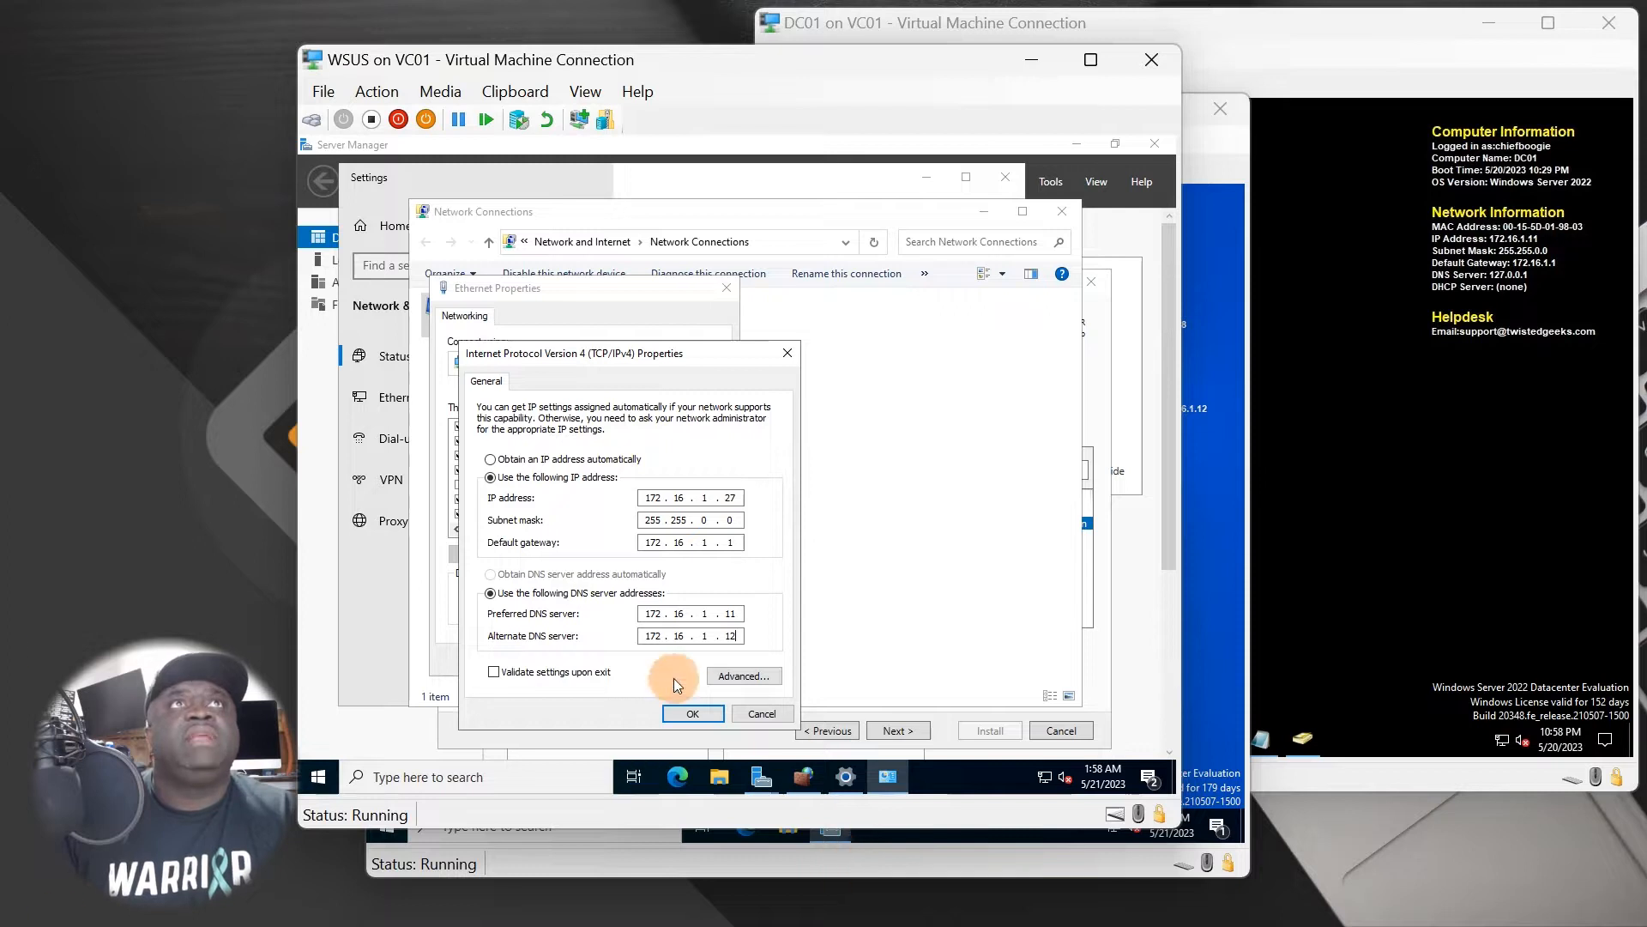
{"action": "left_click", "coordinate": [694, 717]}
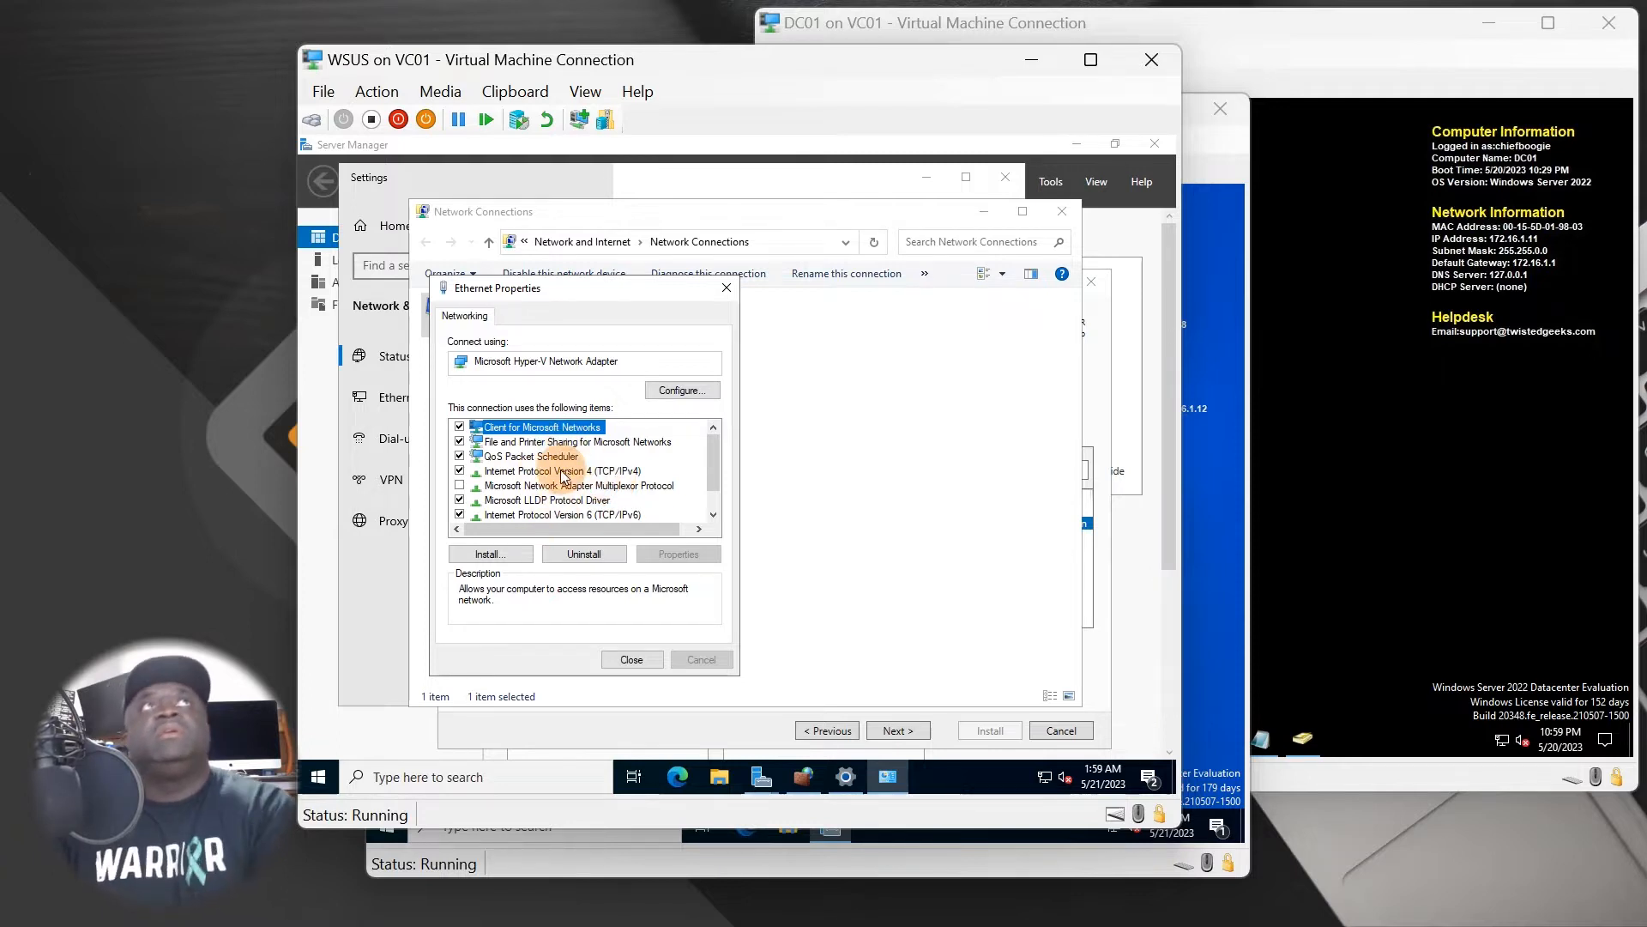
{"action": "left_click", "coordinate": [632, 653]}
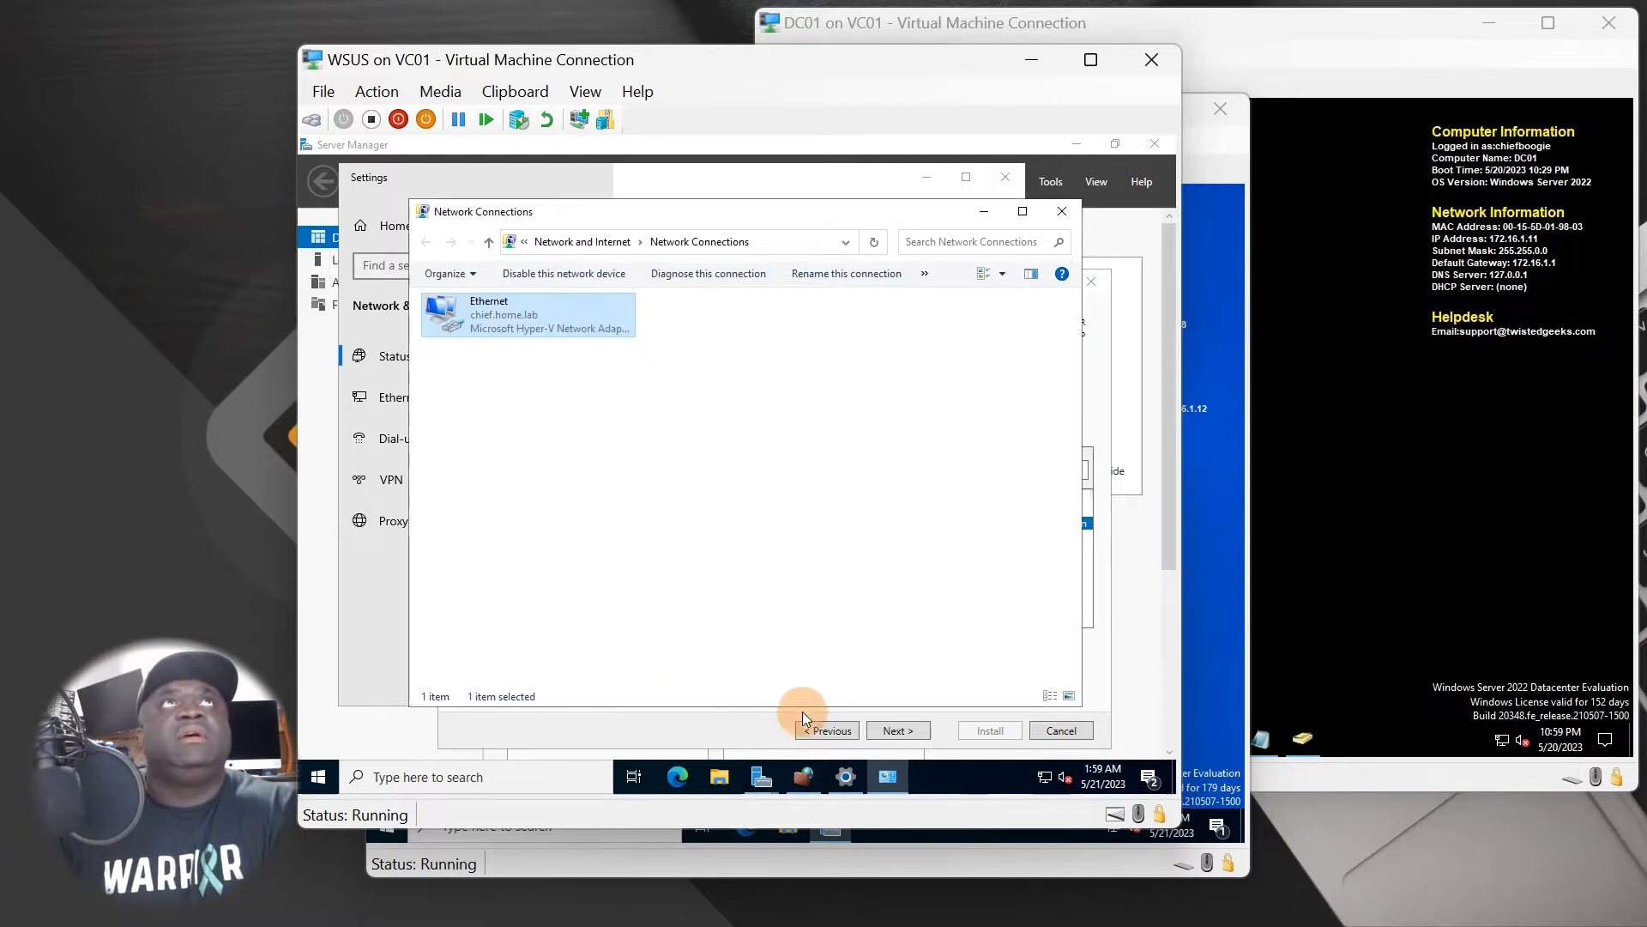
Close the Network Connections and Settings windows and return the Add Roles and Features Wizard to the installation type page.
{"action": "left_click", "coordinate": [1064, 211]}
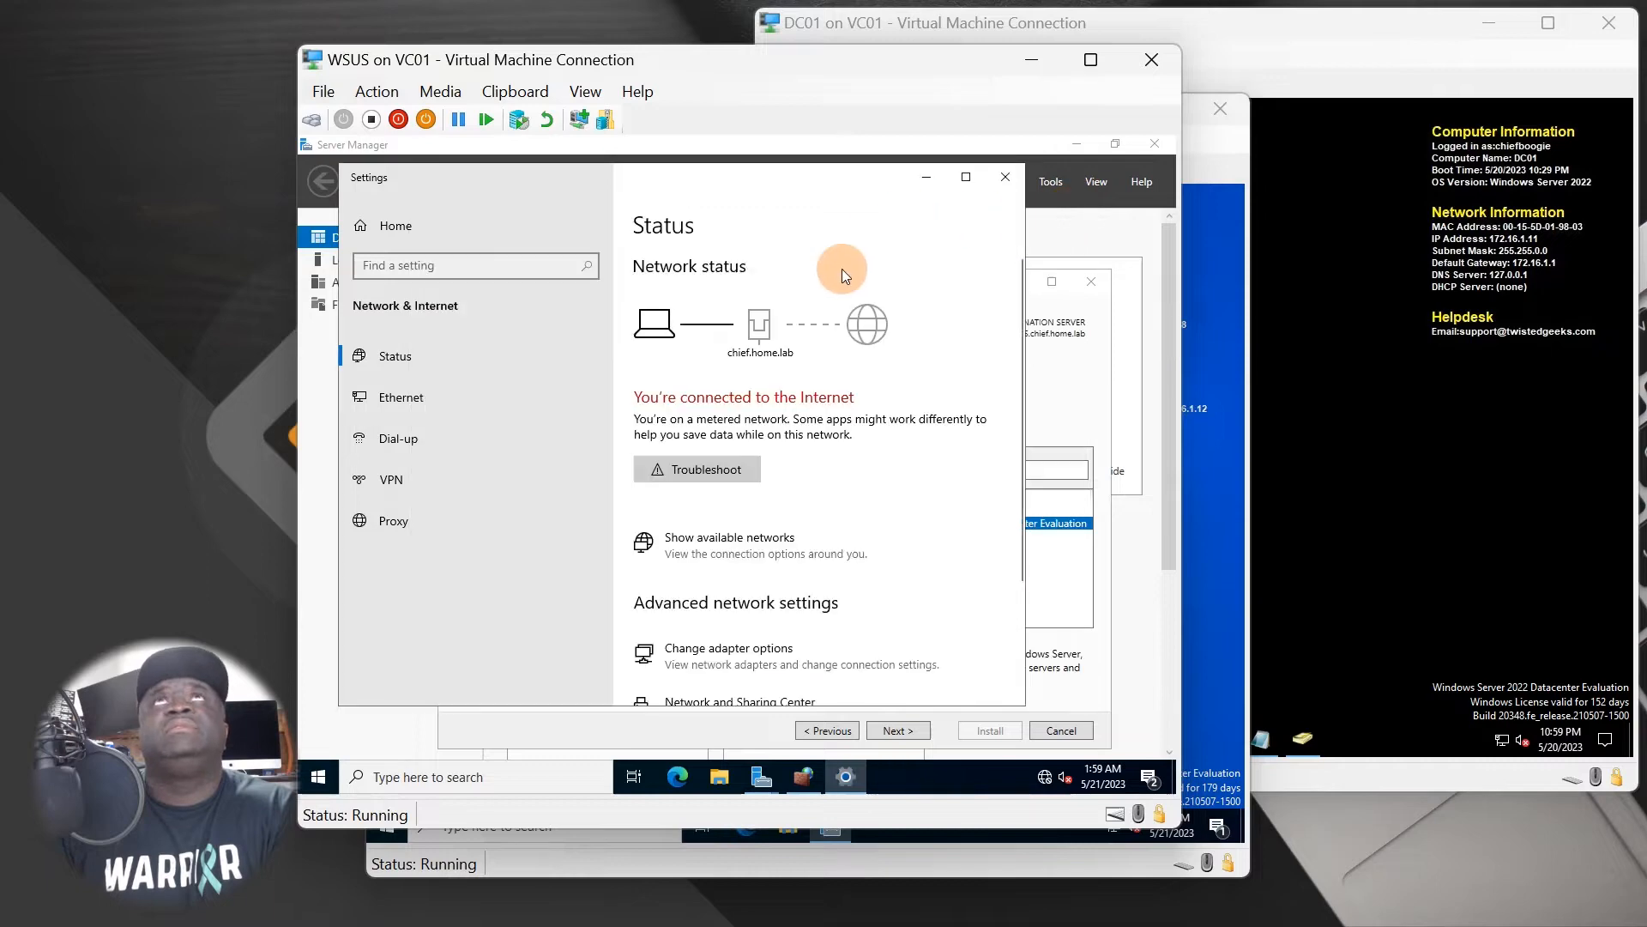
{"action": "left_click", "coordinate": [1002, 180]}
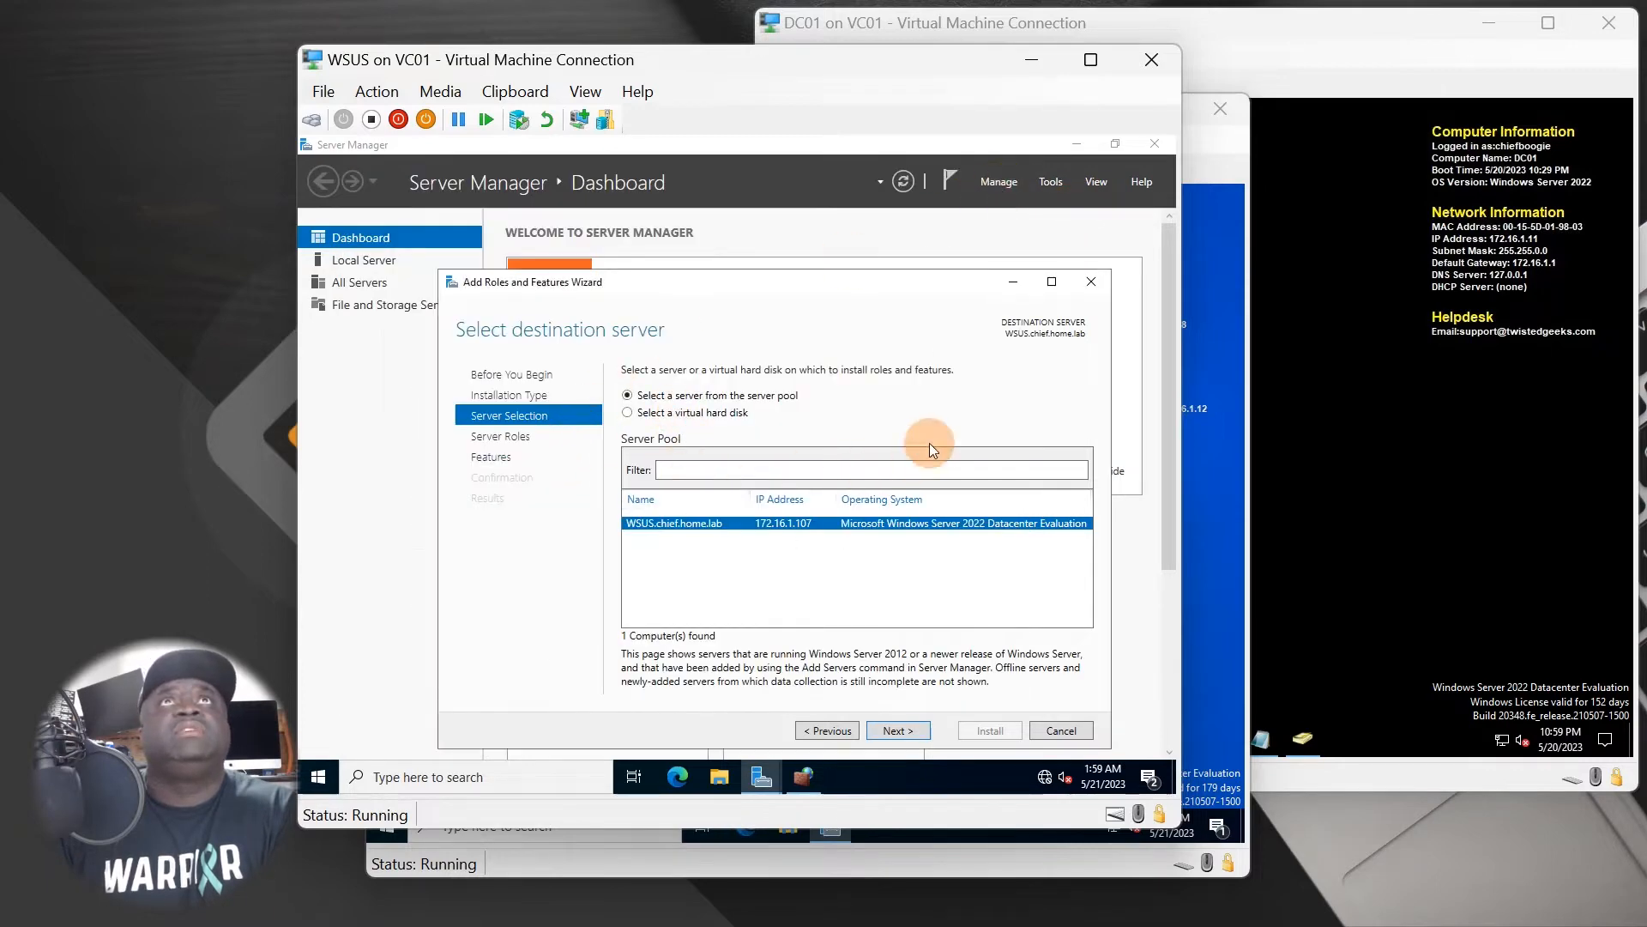
{"action": "left_click", "coordinate": [830, 731]}
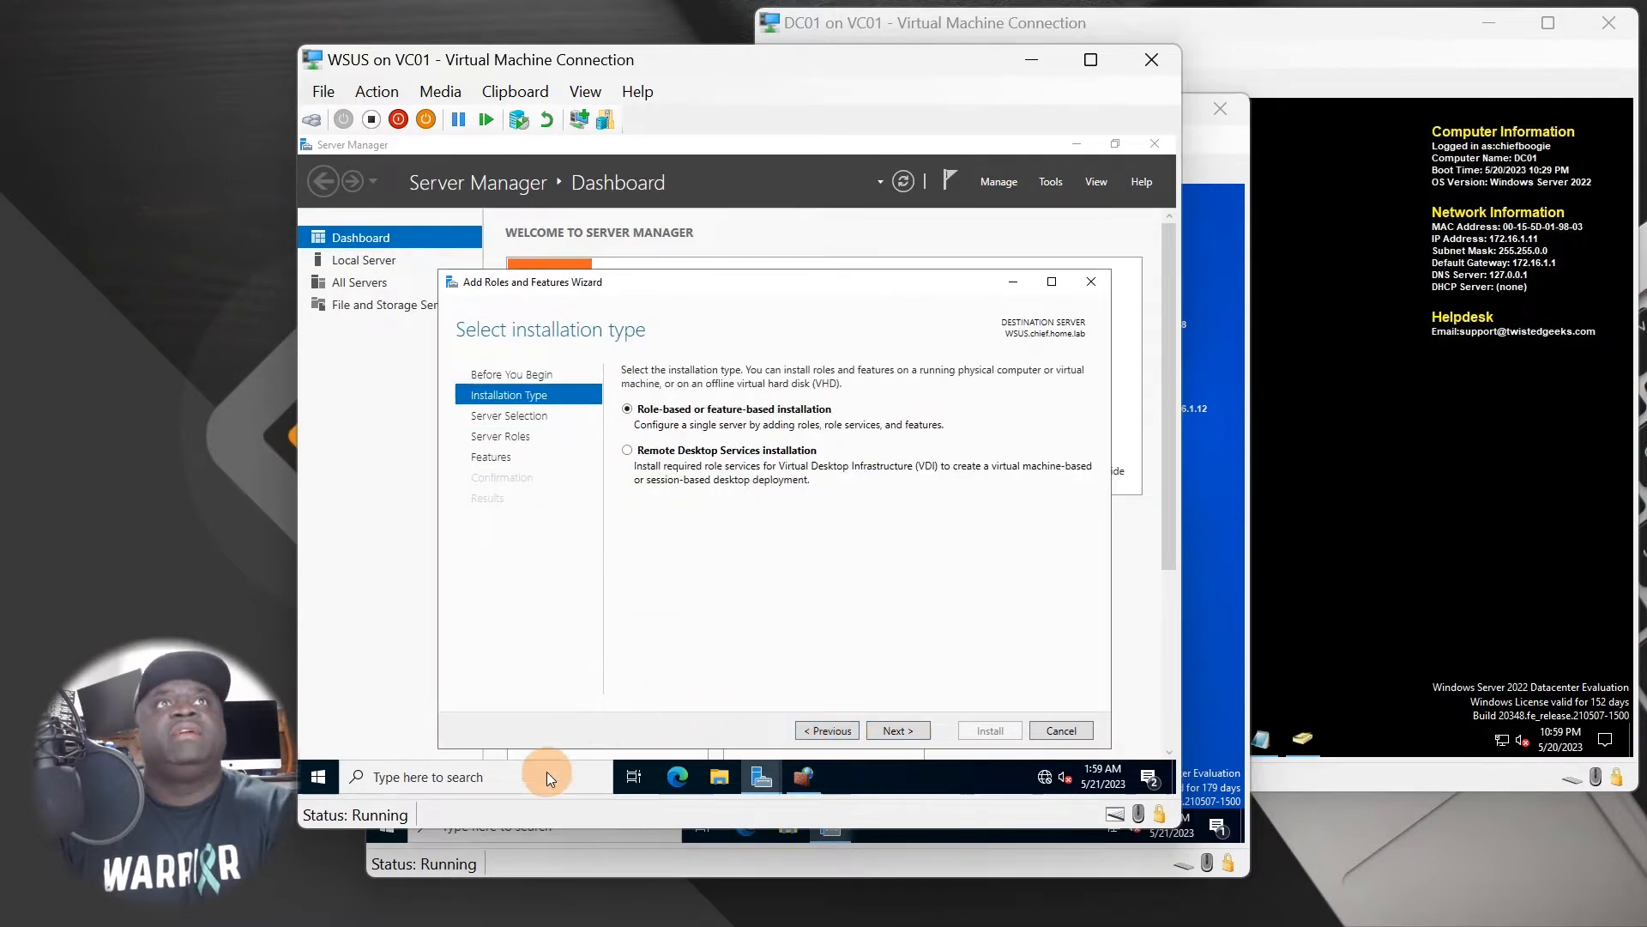
Open Windows PowerShell on WSUS and ping the domain controller at 172.16.1.11.
{"action": "left_click", "coordinate": [317, 777]}
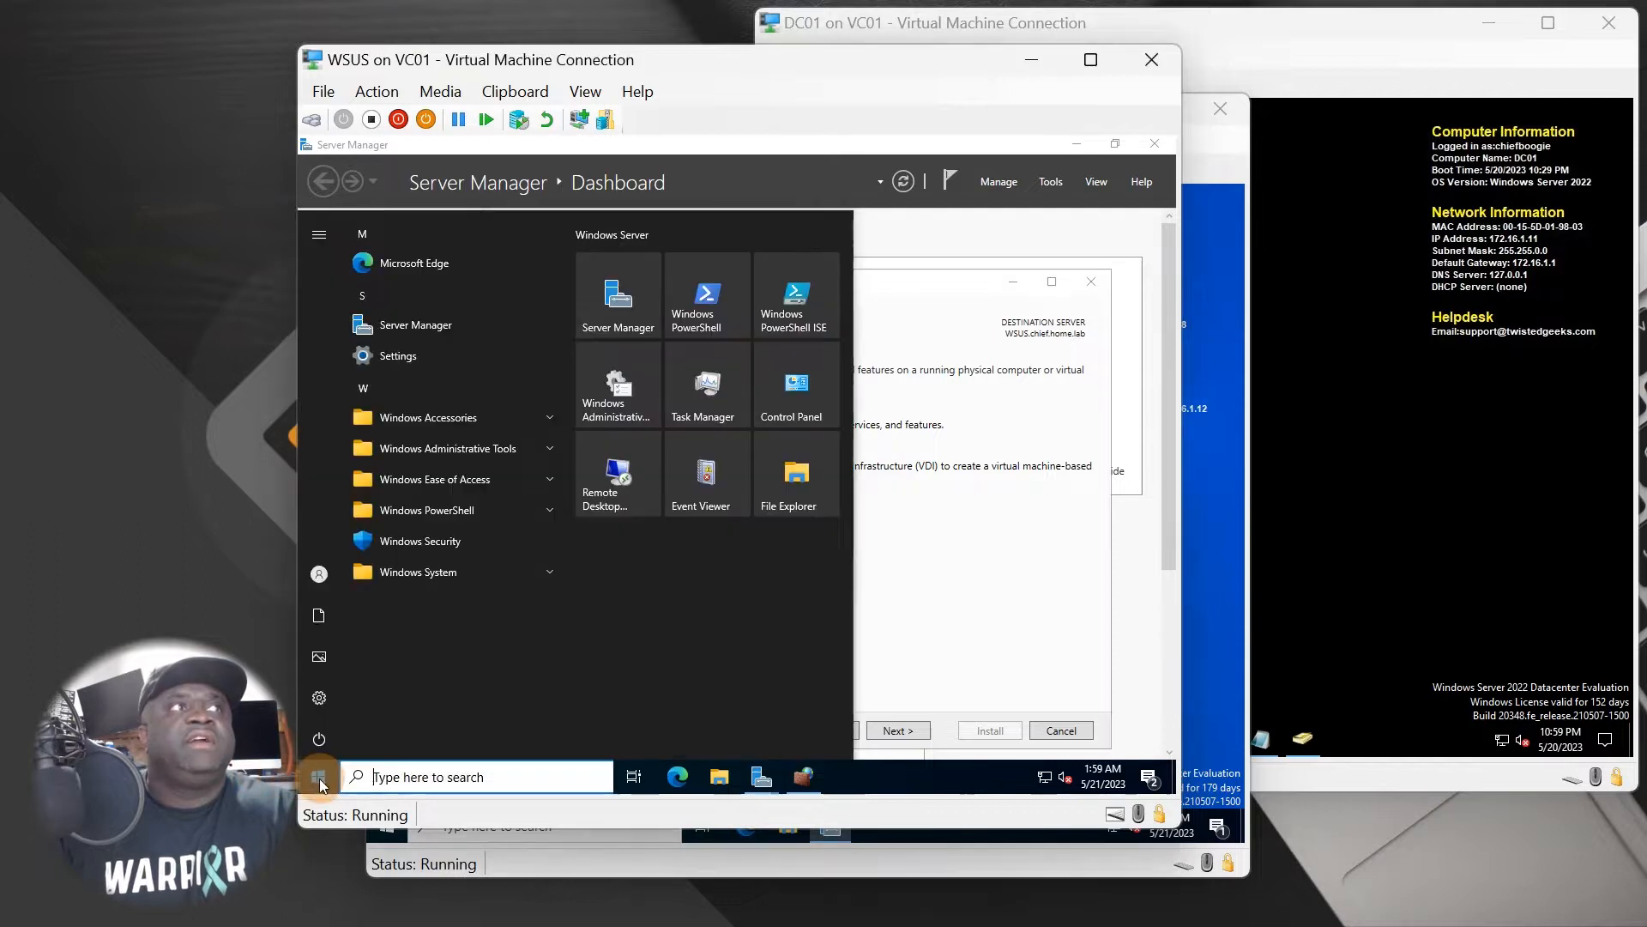
{"action": "type", "text": "poe"}
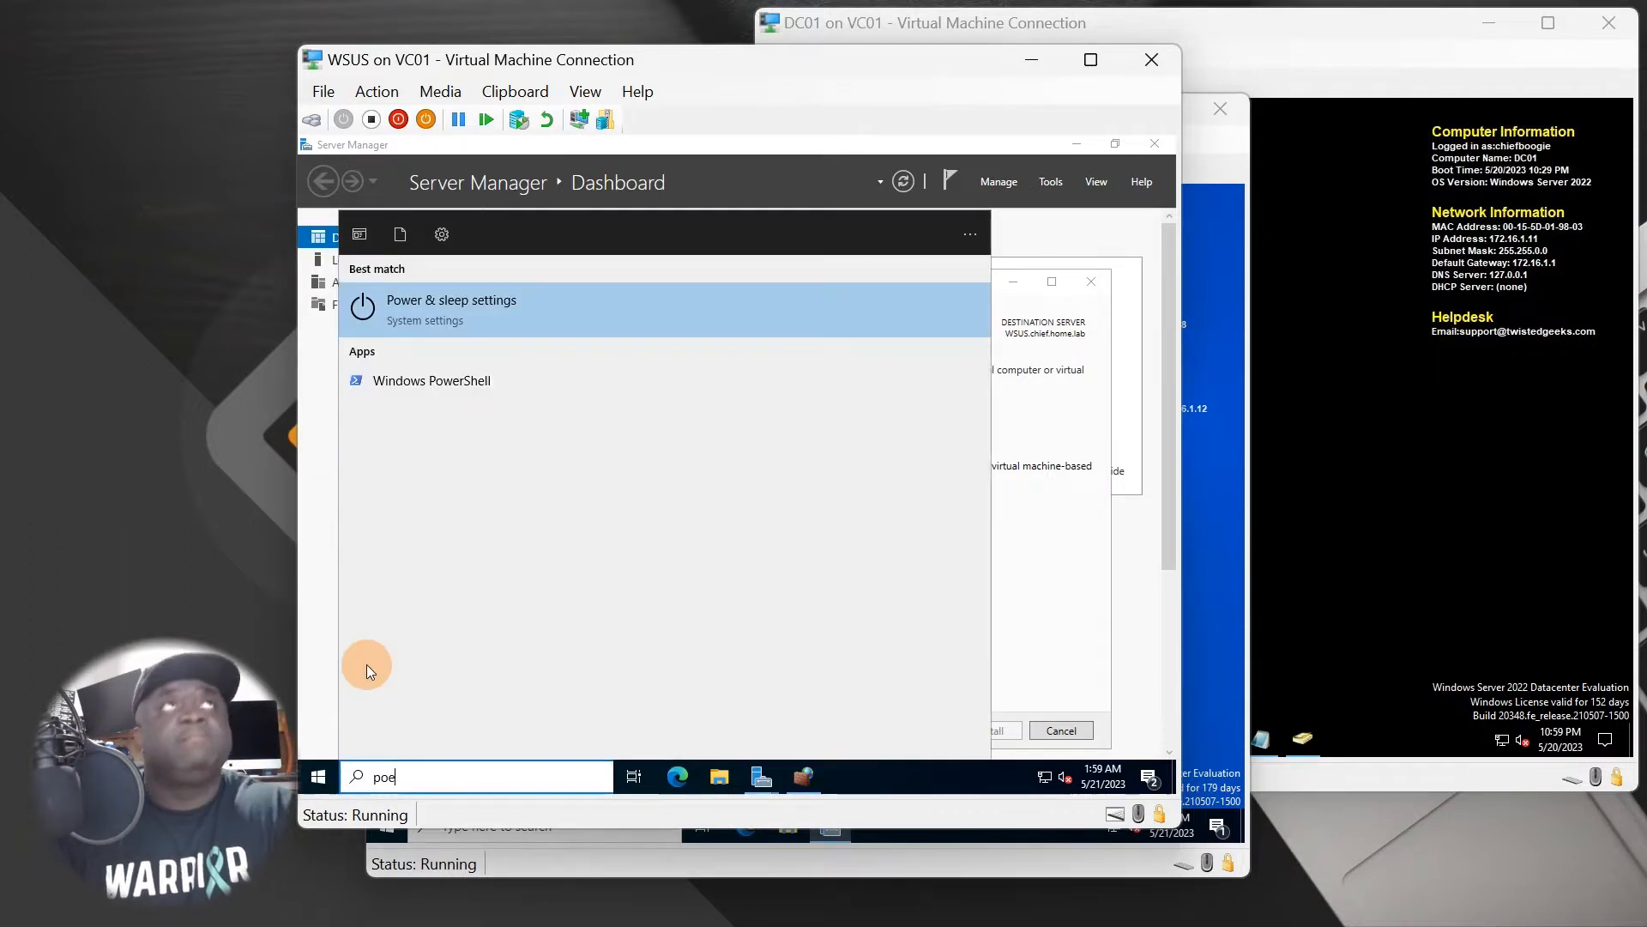
{"action": "key", "text": "BackSpace"}
{"action": "type", "text": "wer"}
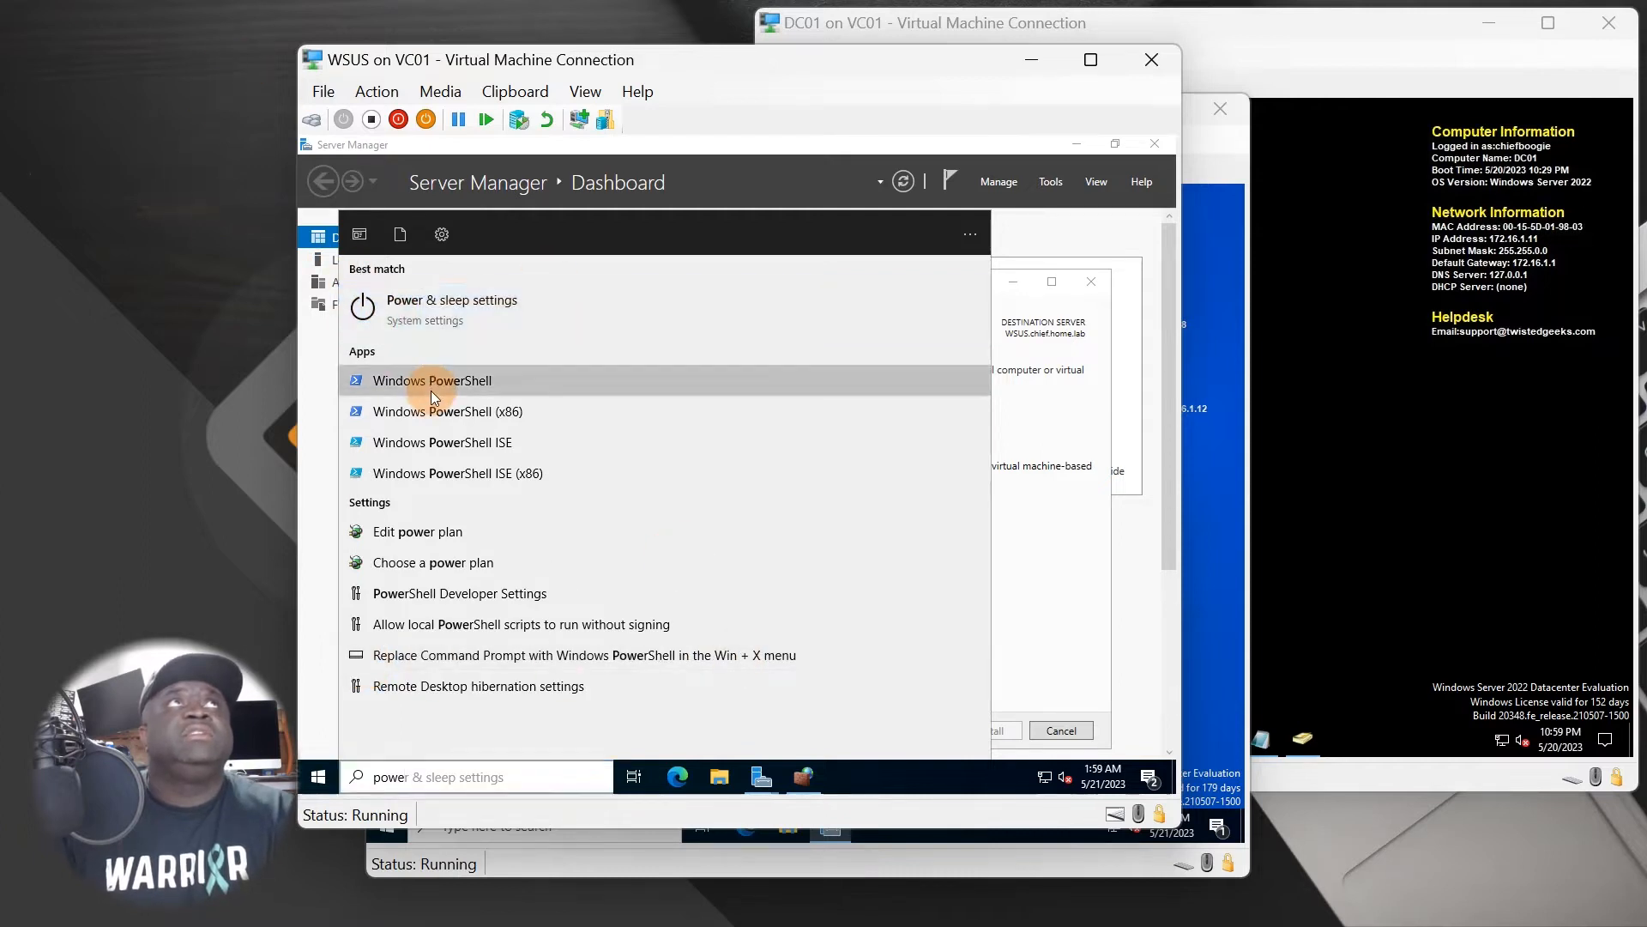
{"action": "left_click", "coordinate": [431, 382]}
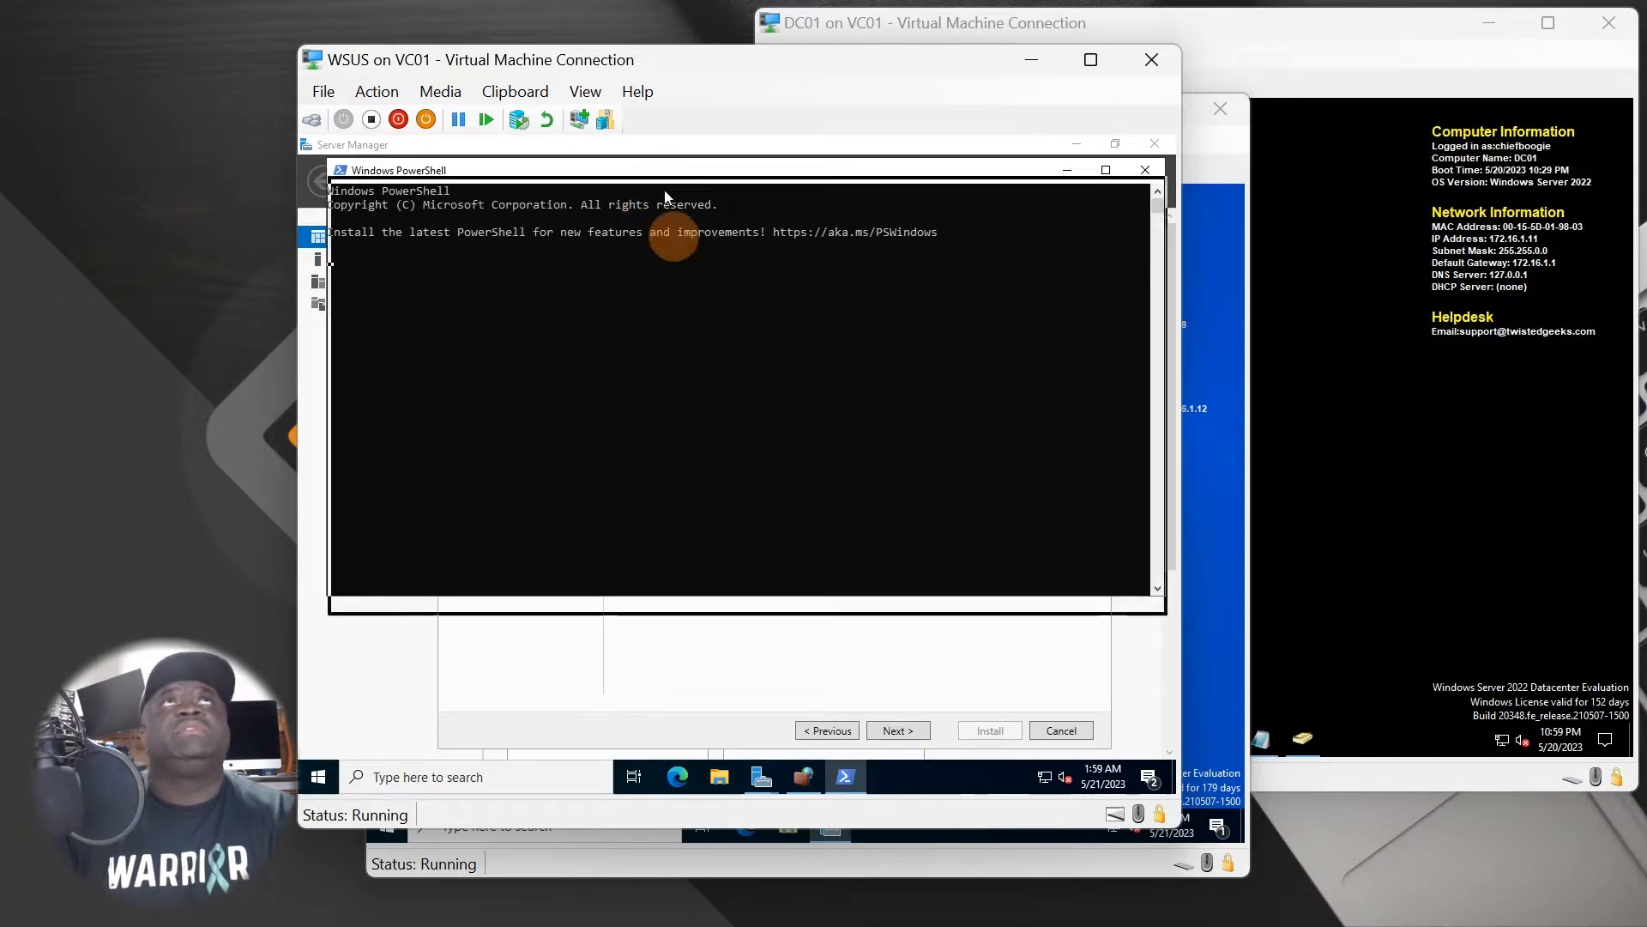
{"action": "left_click_drag", "start_coordinate": [664, 171], "coordinate": [691, 319]}
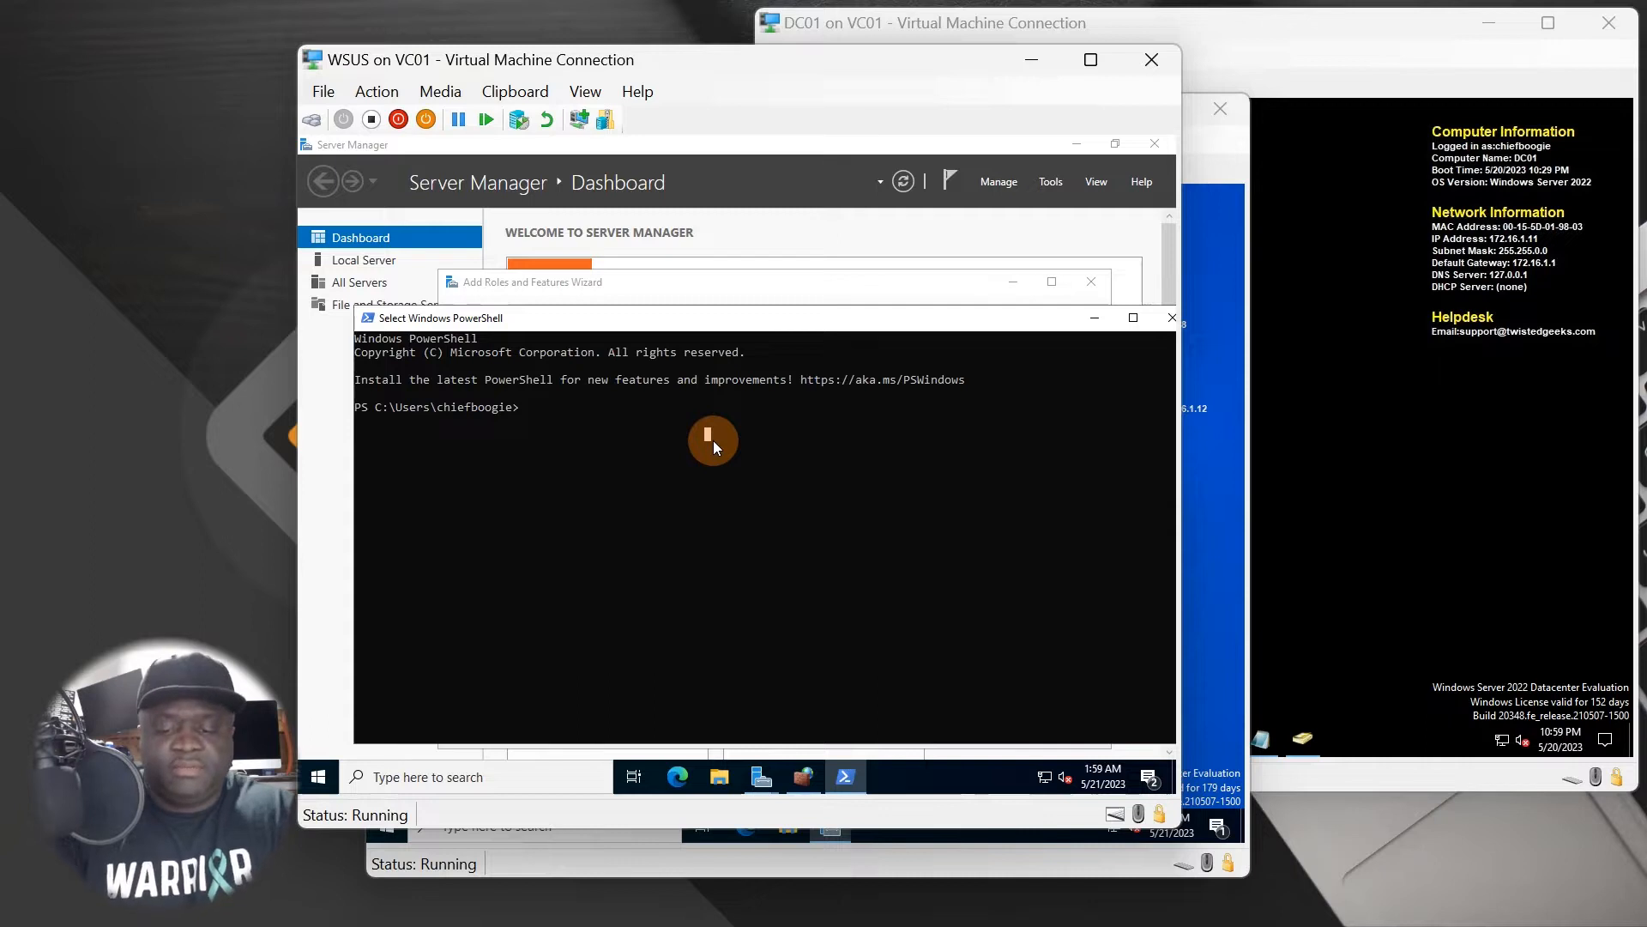
{"action": "type", "text": "ping "}
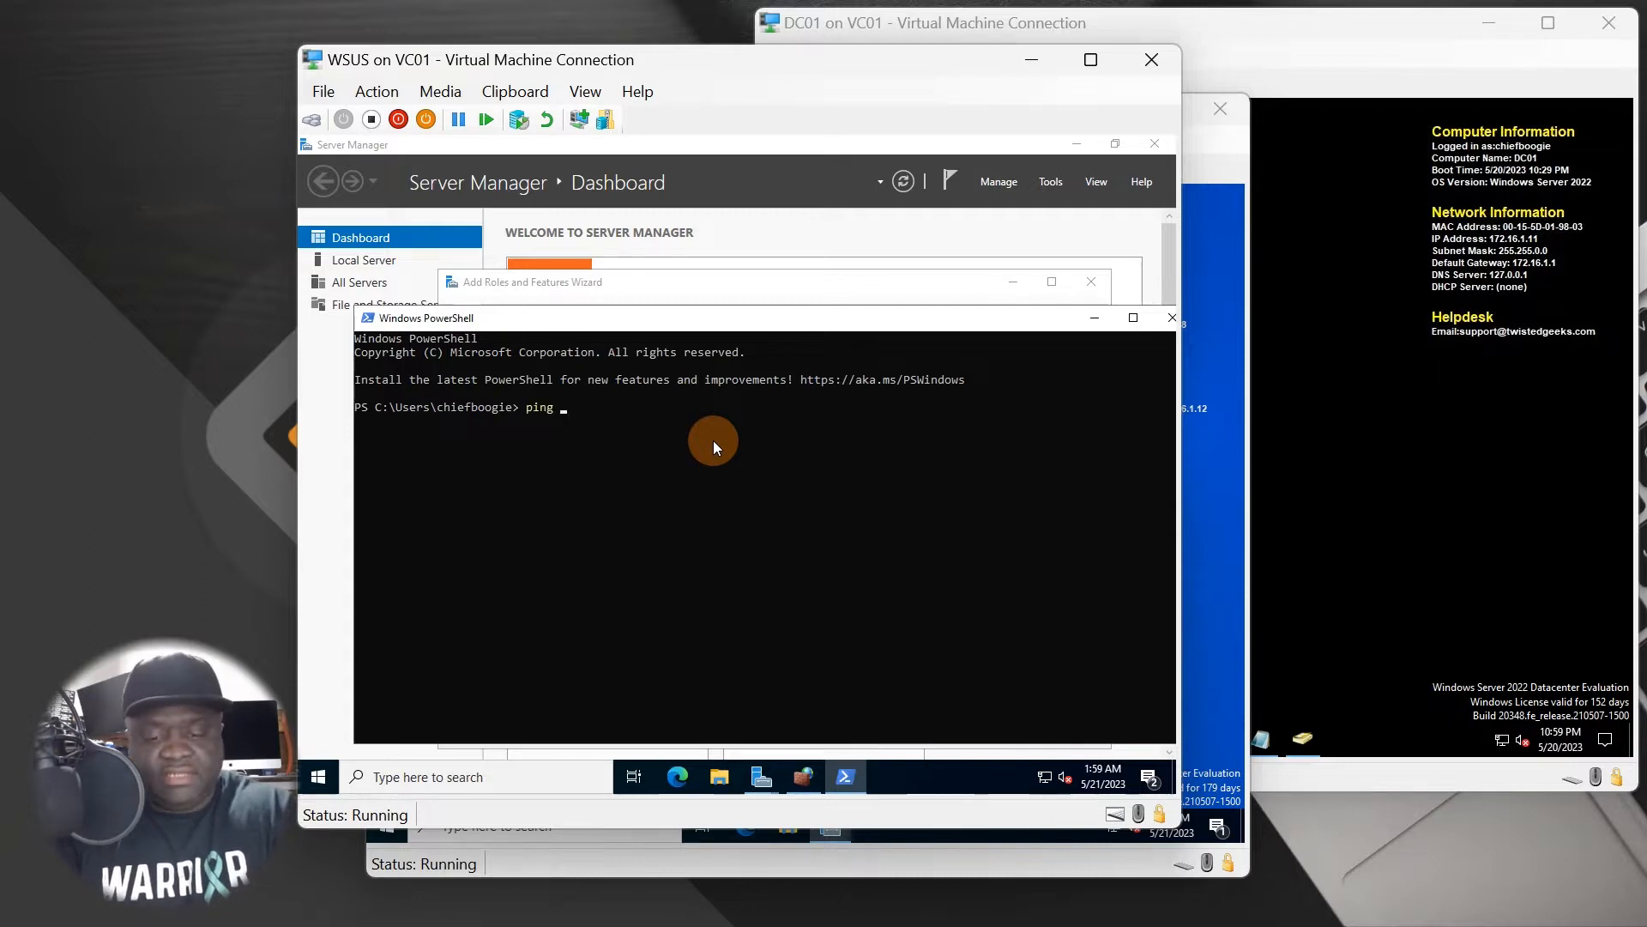
{"action": "type", "text": "172."}
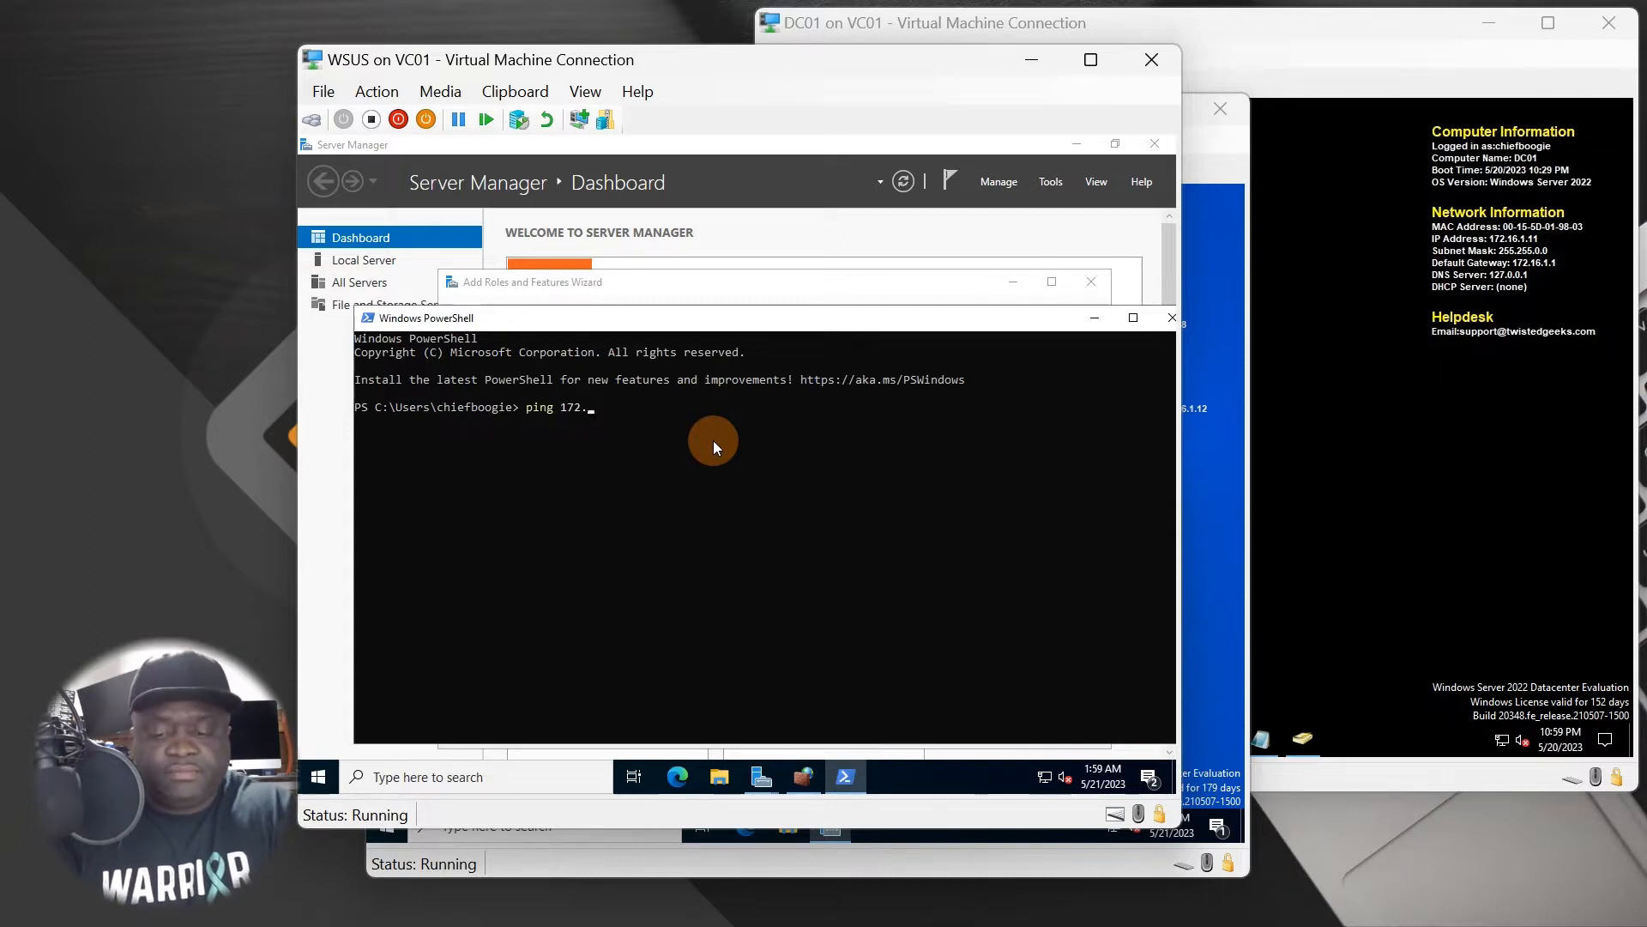
{"action": "type", "text": "16"}
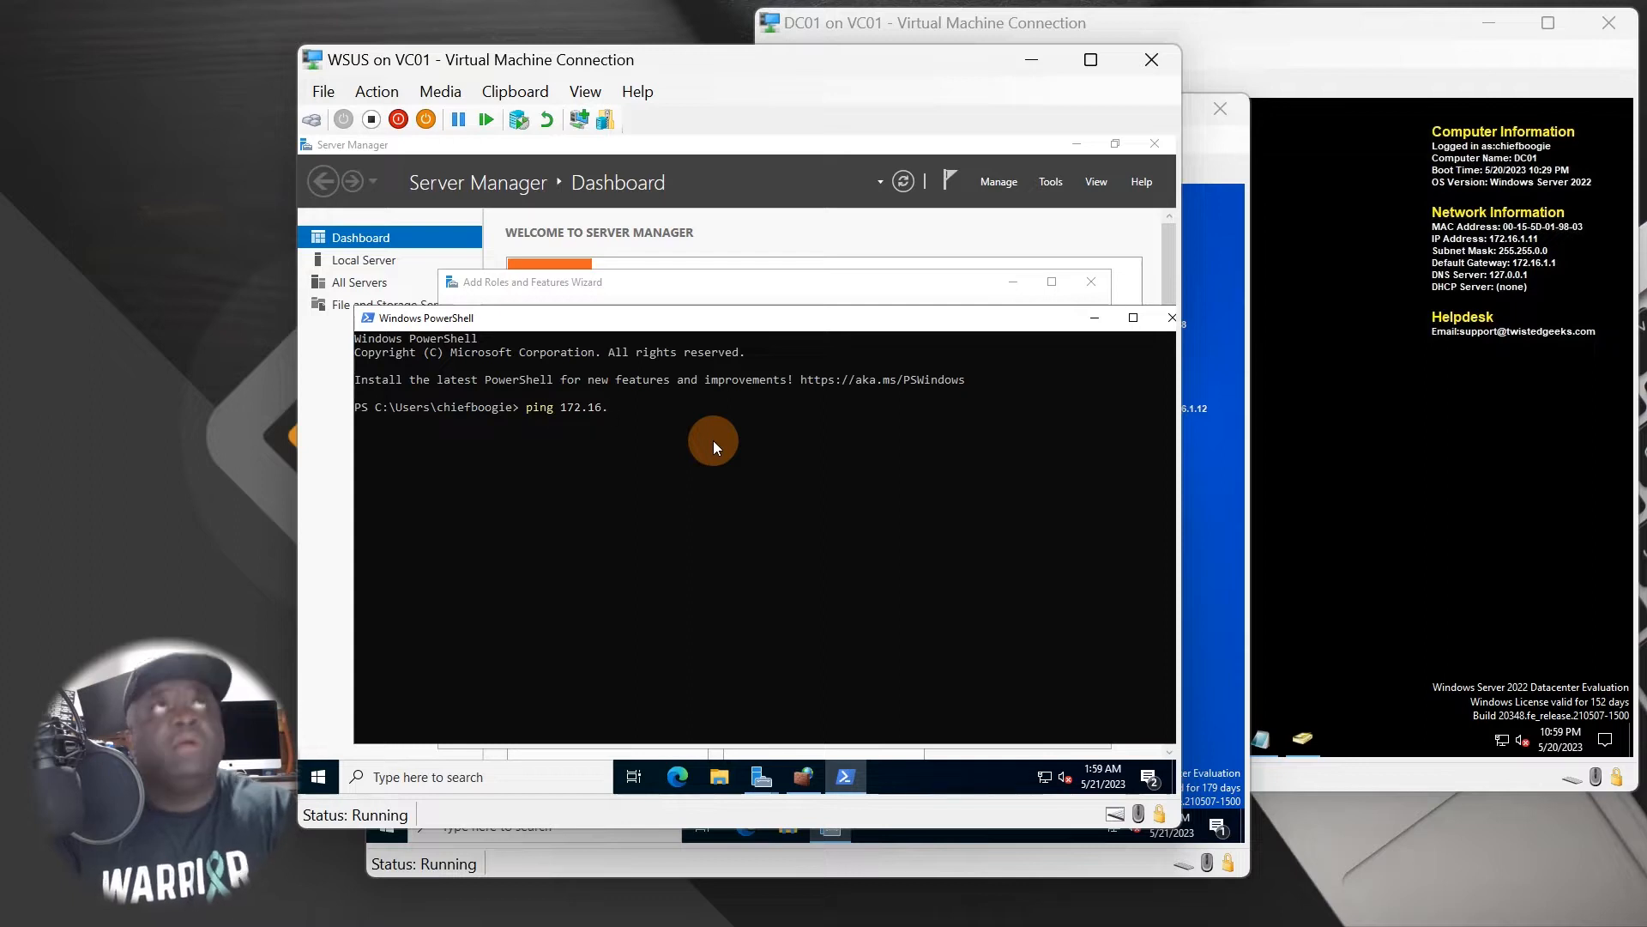
{"action": "type", "text": ".1.11"}
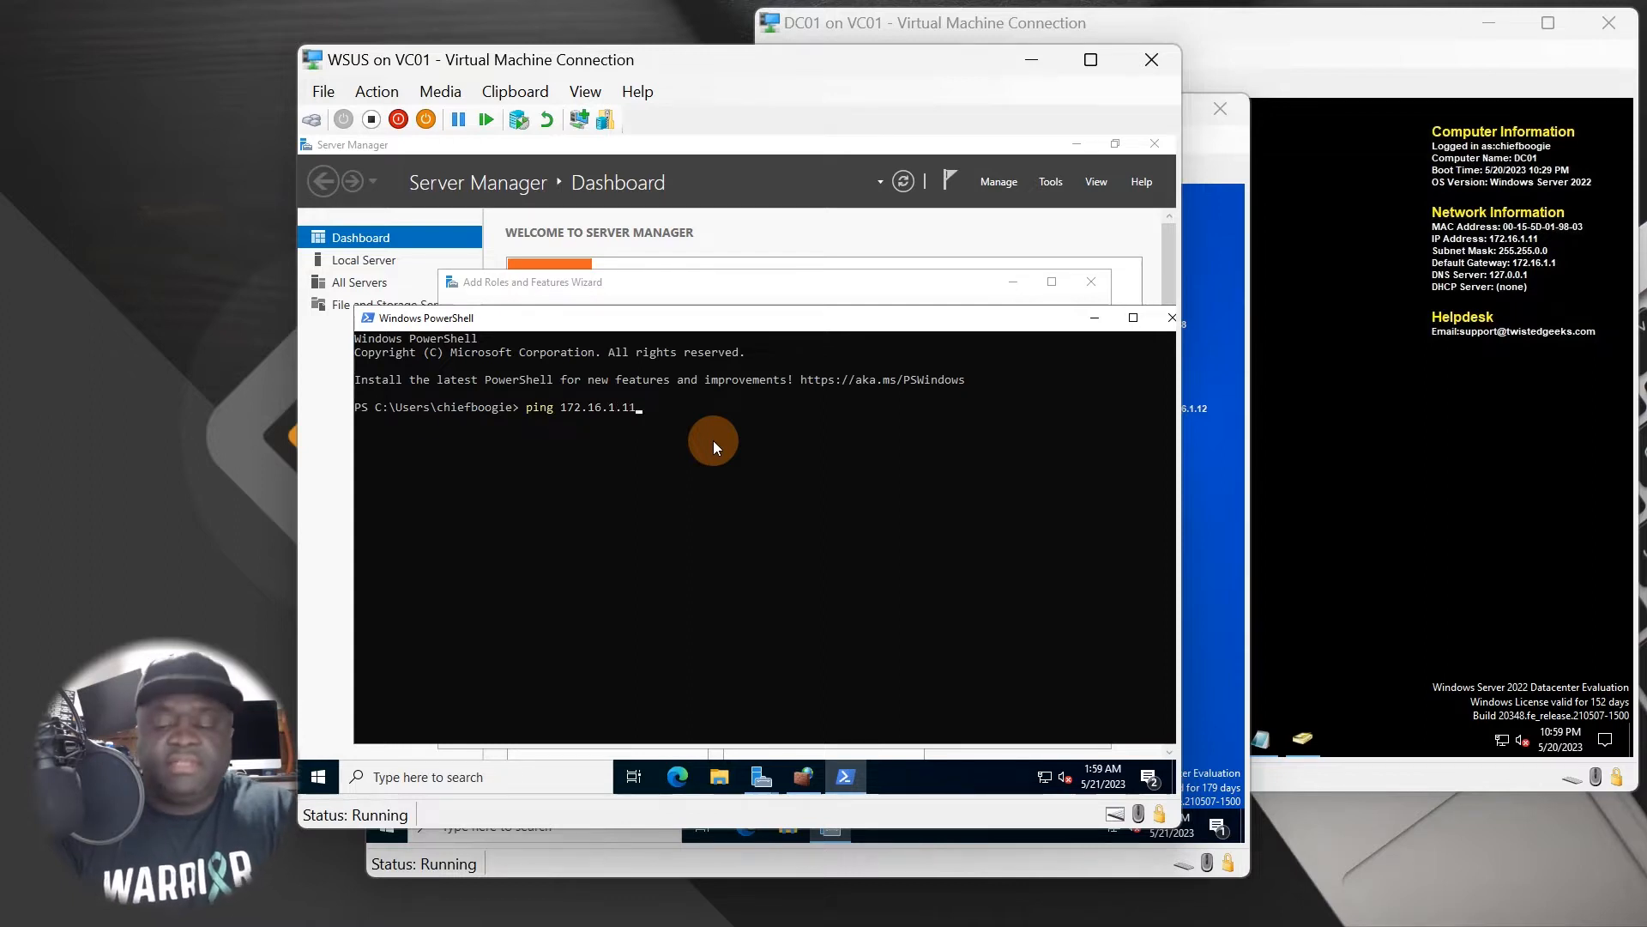
{"action": "key", "text": "Return"}
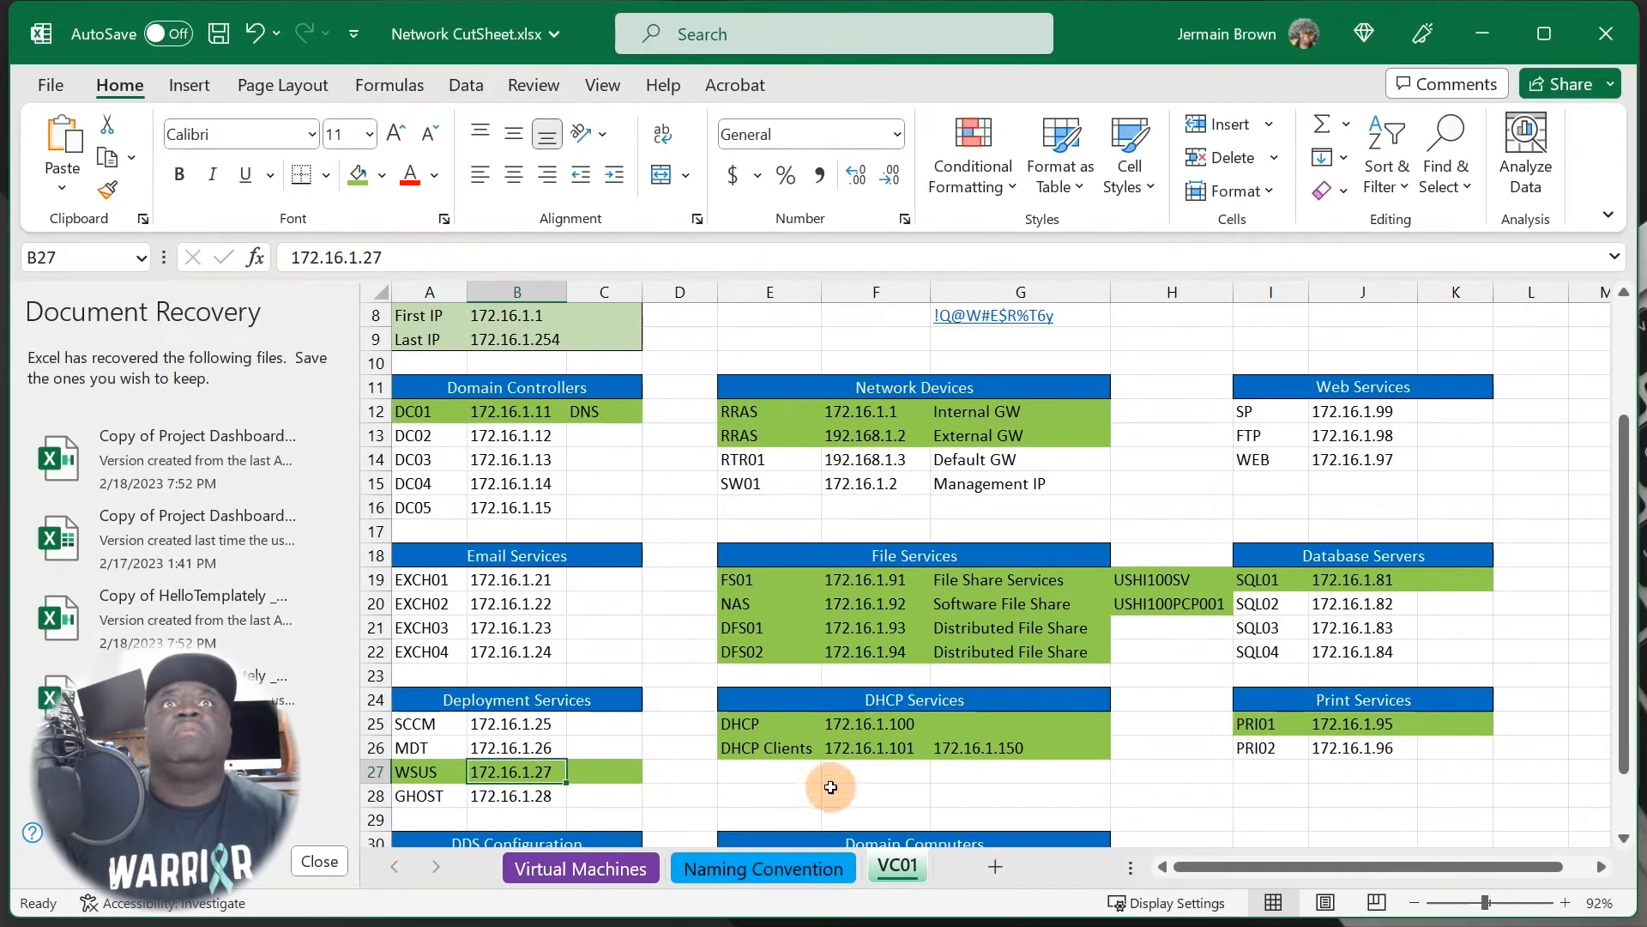
Look up SQL01's IP address in Network CutSheet.xlsx and ping 172.16.1.81 from PowerShell on WSUS.
{"action": "left_click", "coordinate": [1390, 580]}
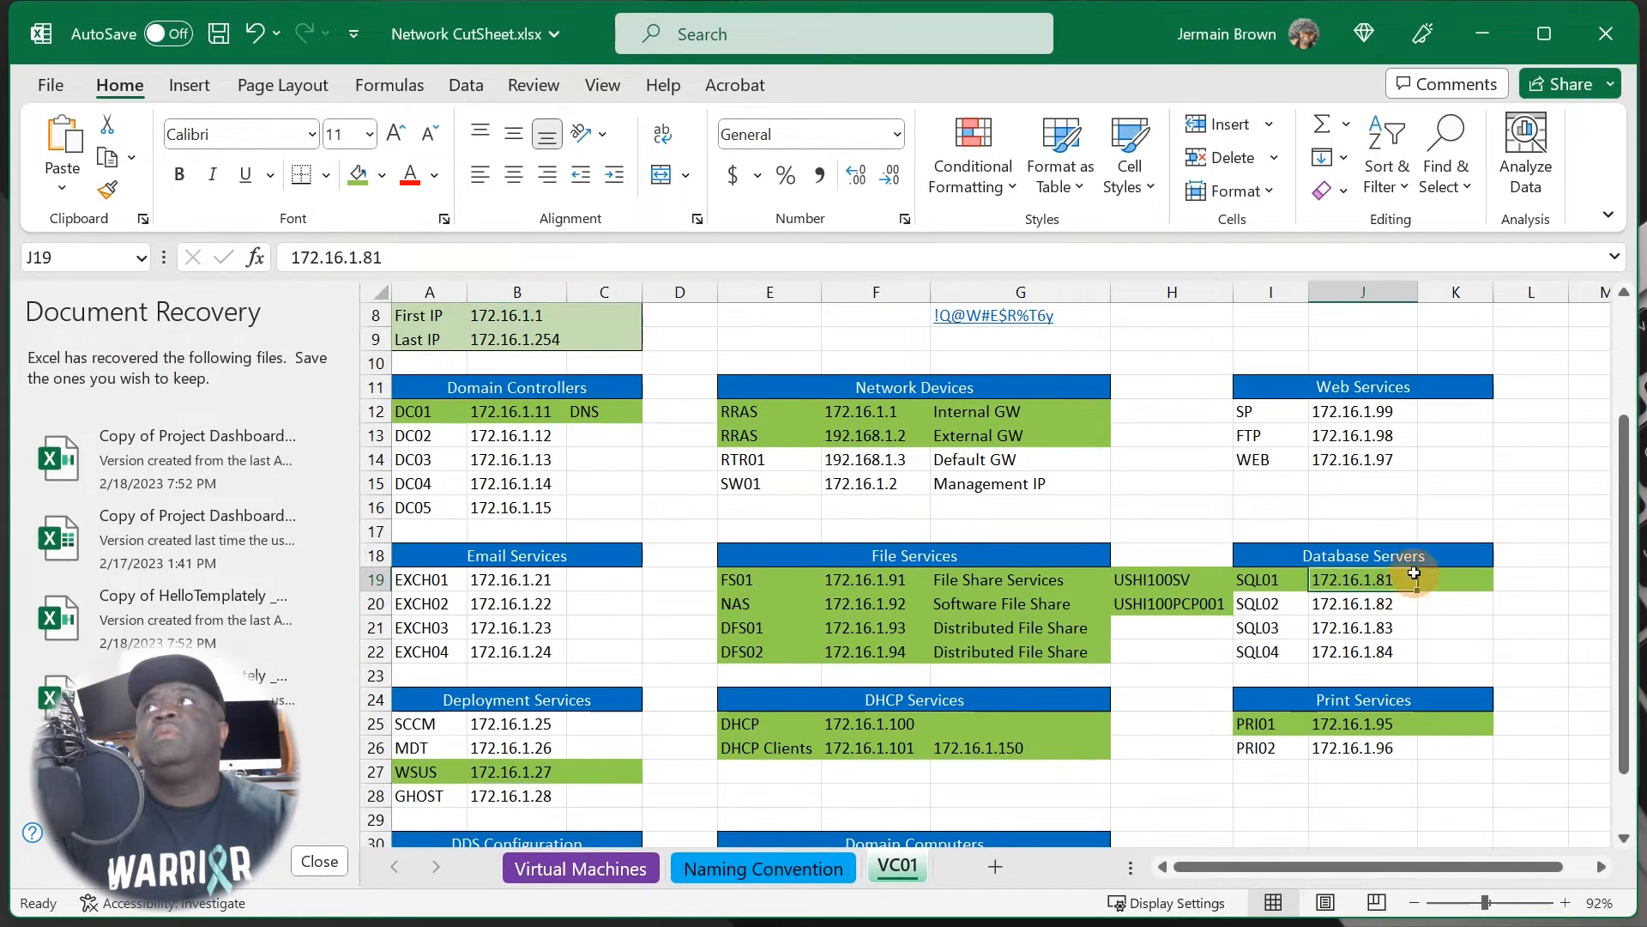
{"action": "left_click", "coordinate": [1496, 41]}
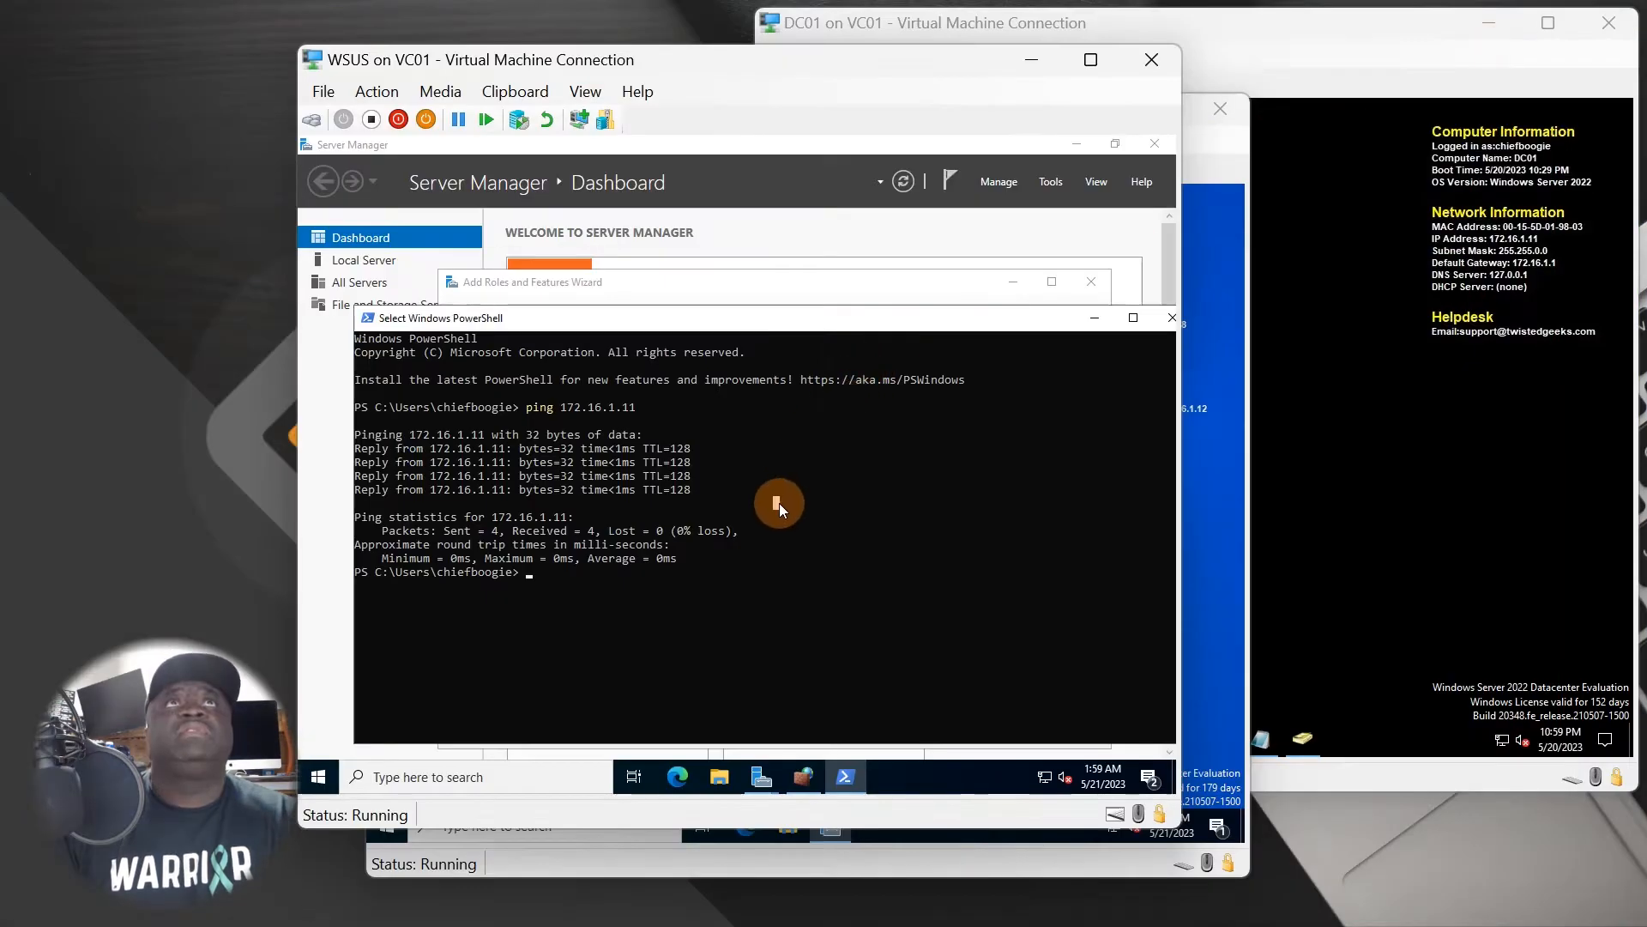
{"action": "key", "text": "Up"}
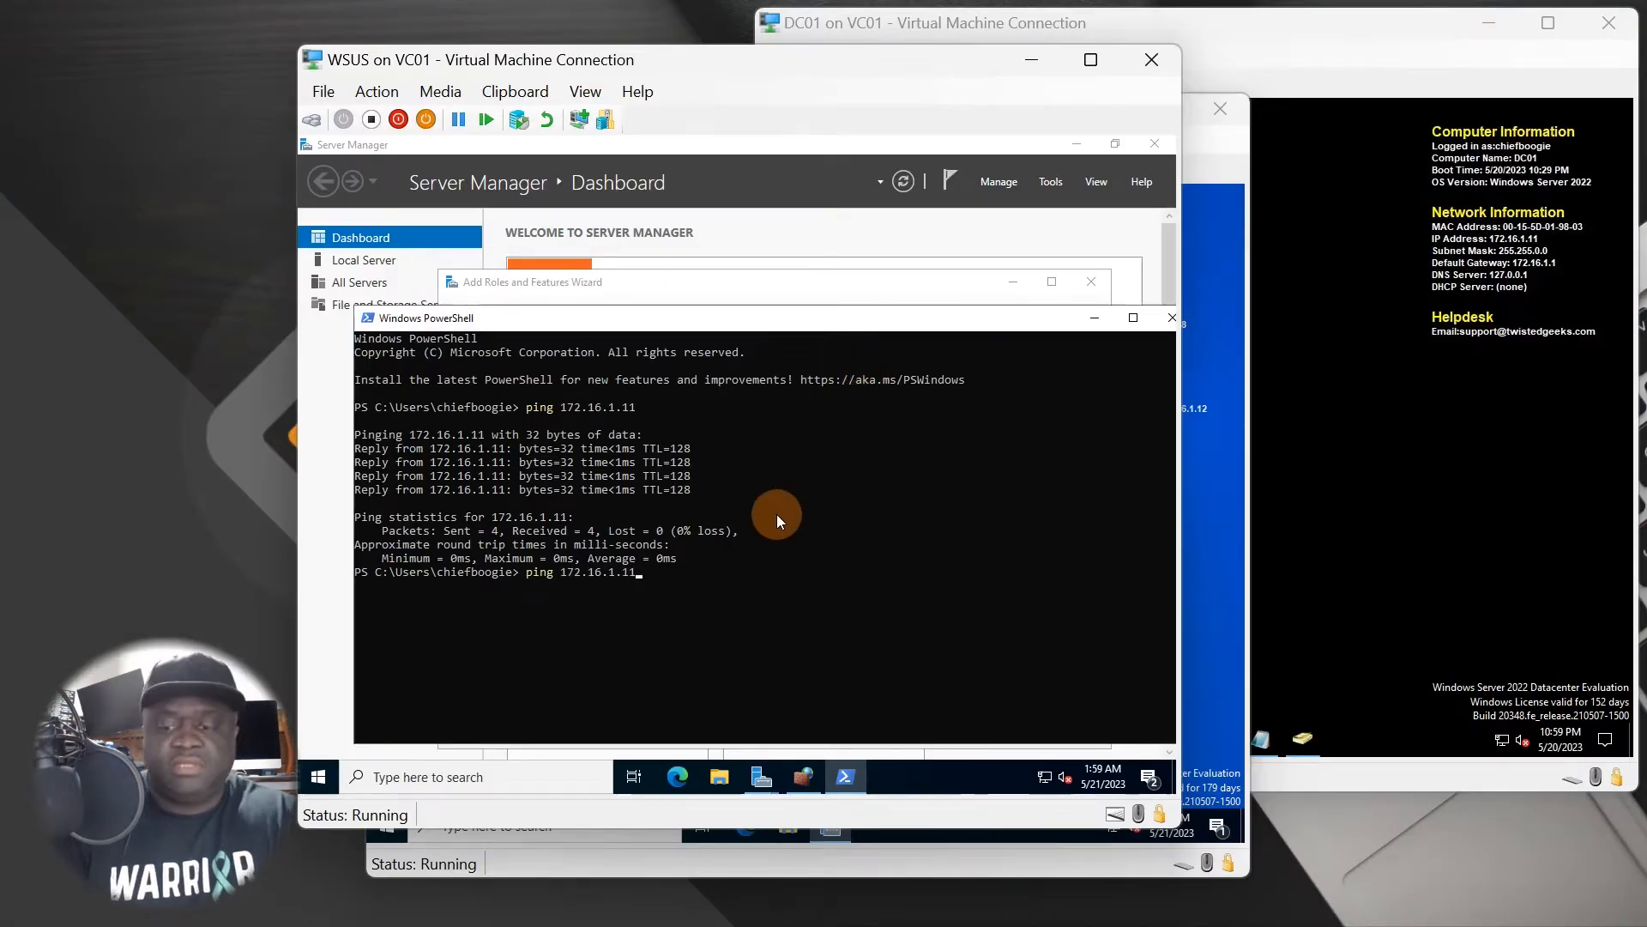
{"action": "key", "text": "BackSpace"}
{"action": "key", "text": "BackSpace"}
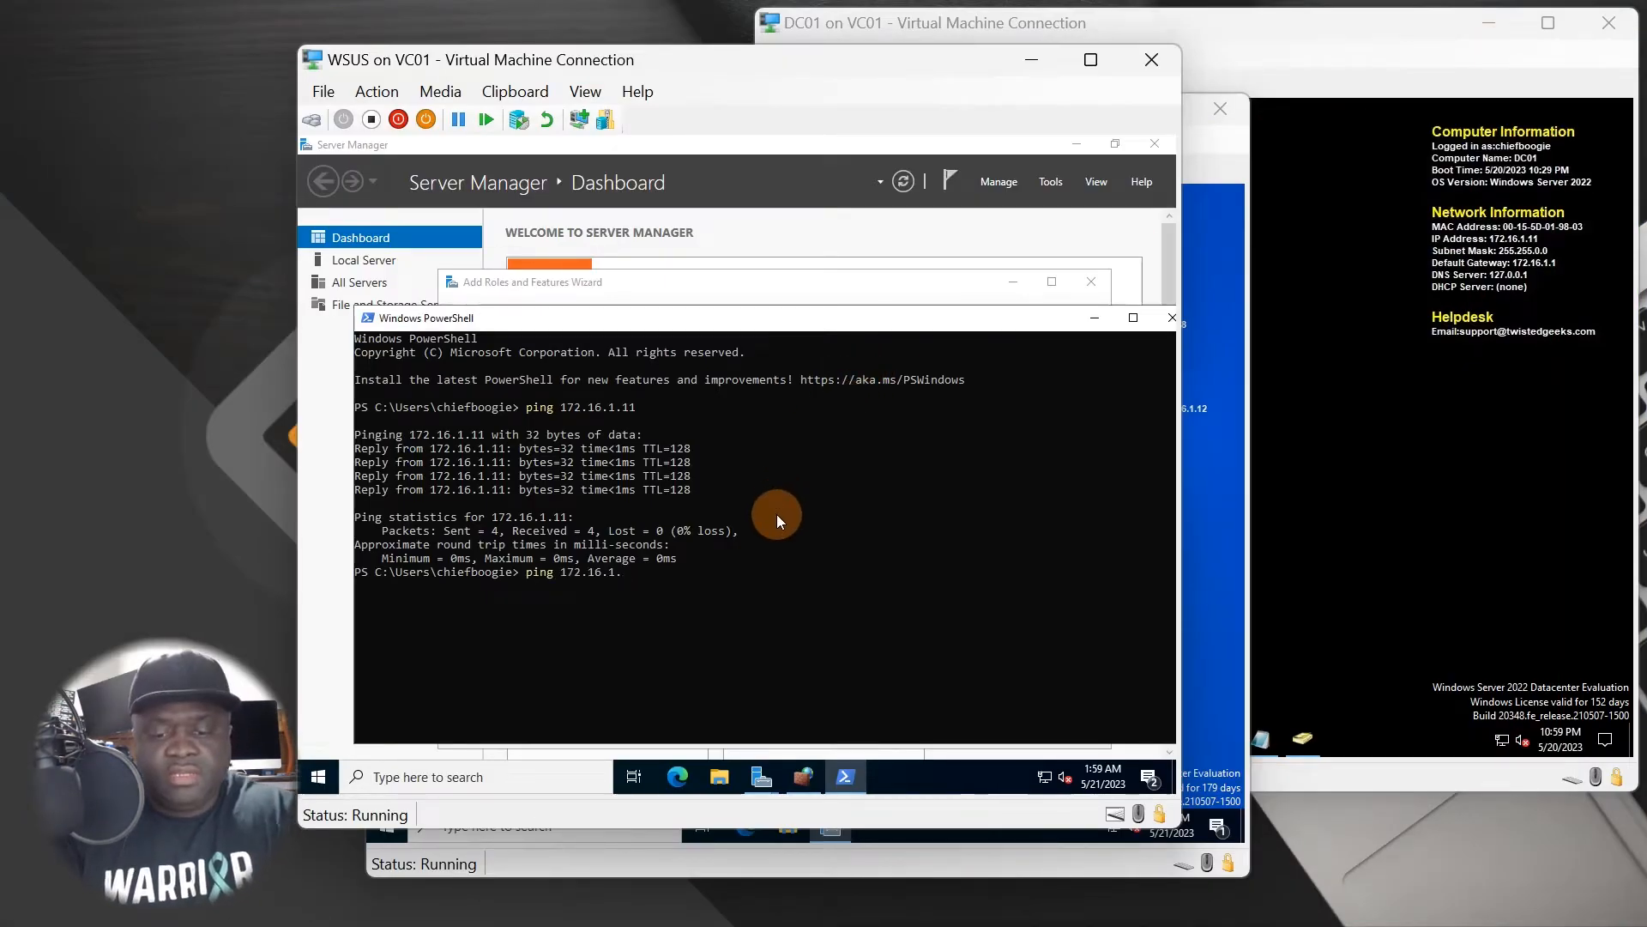
{"action": "type", "text": "81"}
{"action": "key", "text": "Return"}
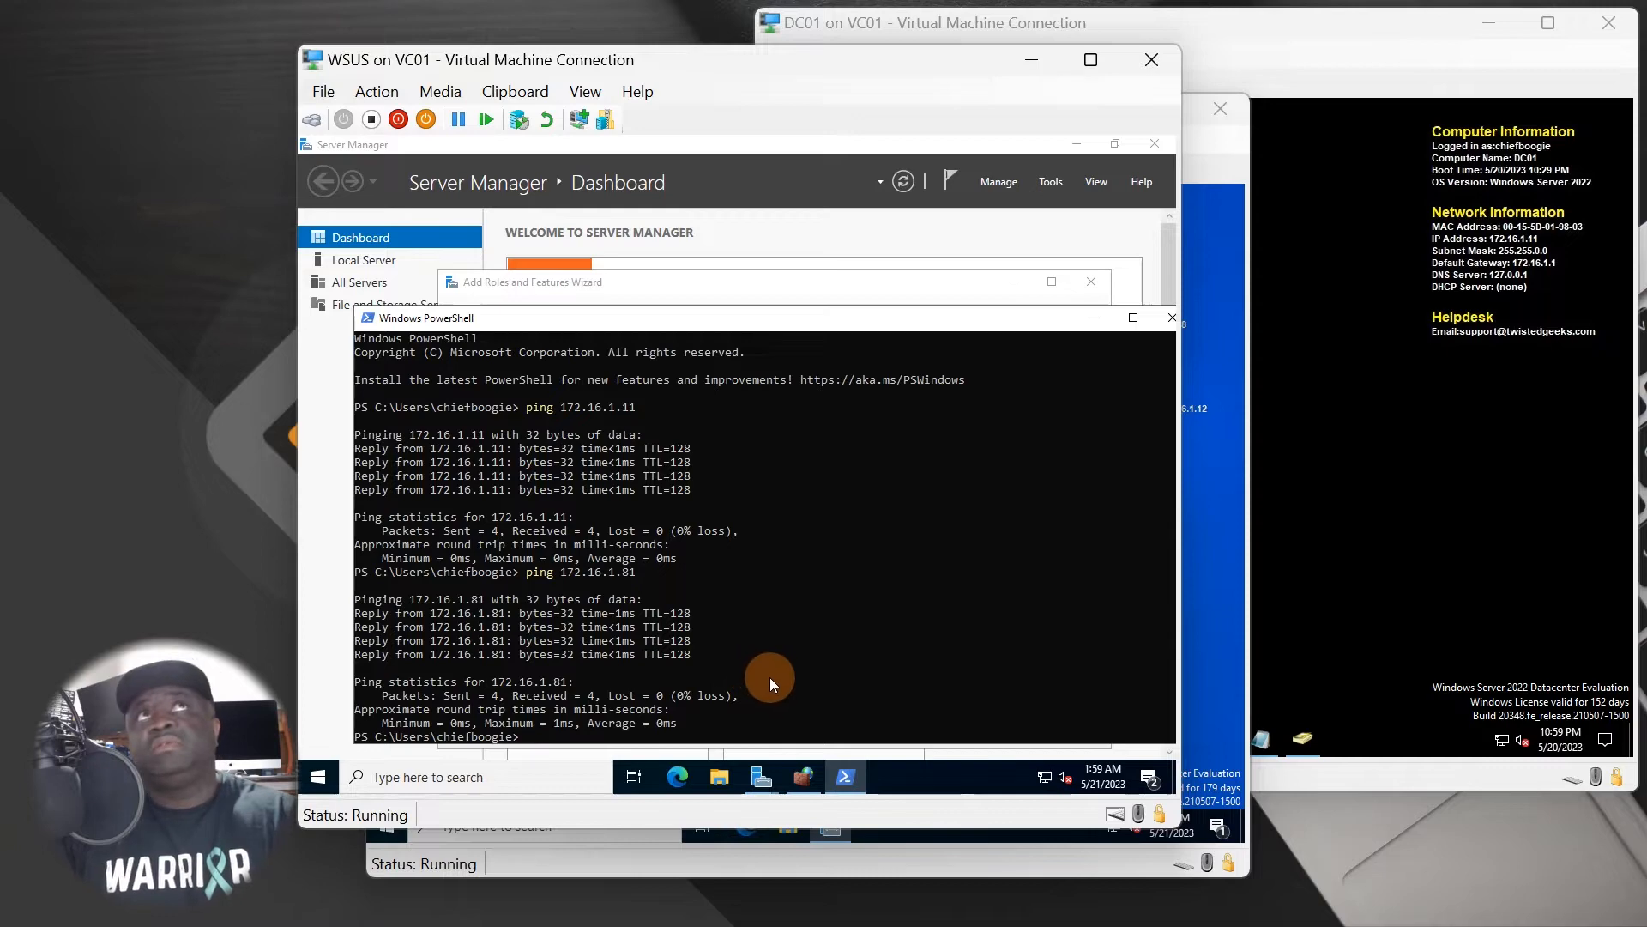
{"action": "left_click", "coordinate": [1098, 317]}
{"action": "left_click", "coordinate": [1213, 554]}
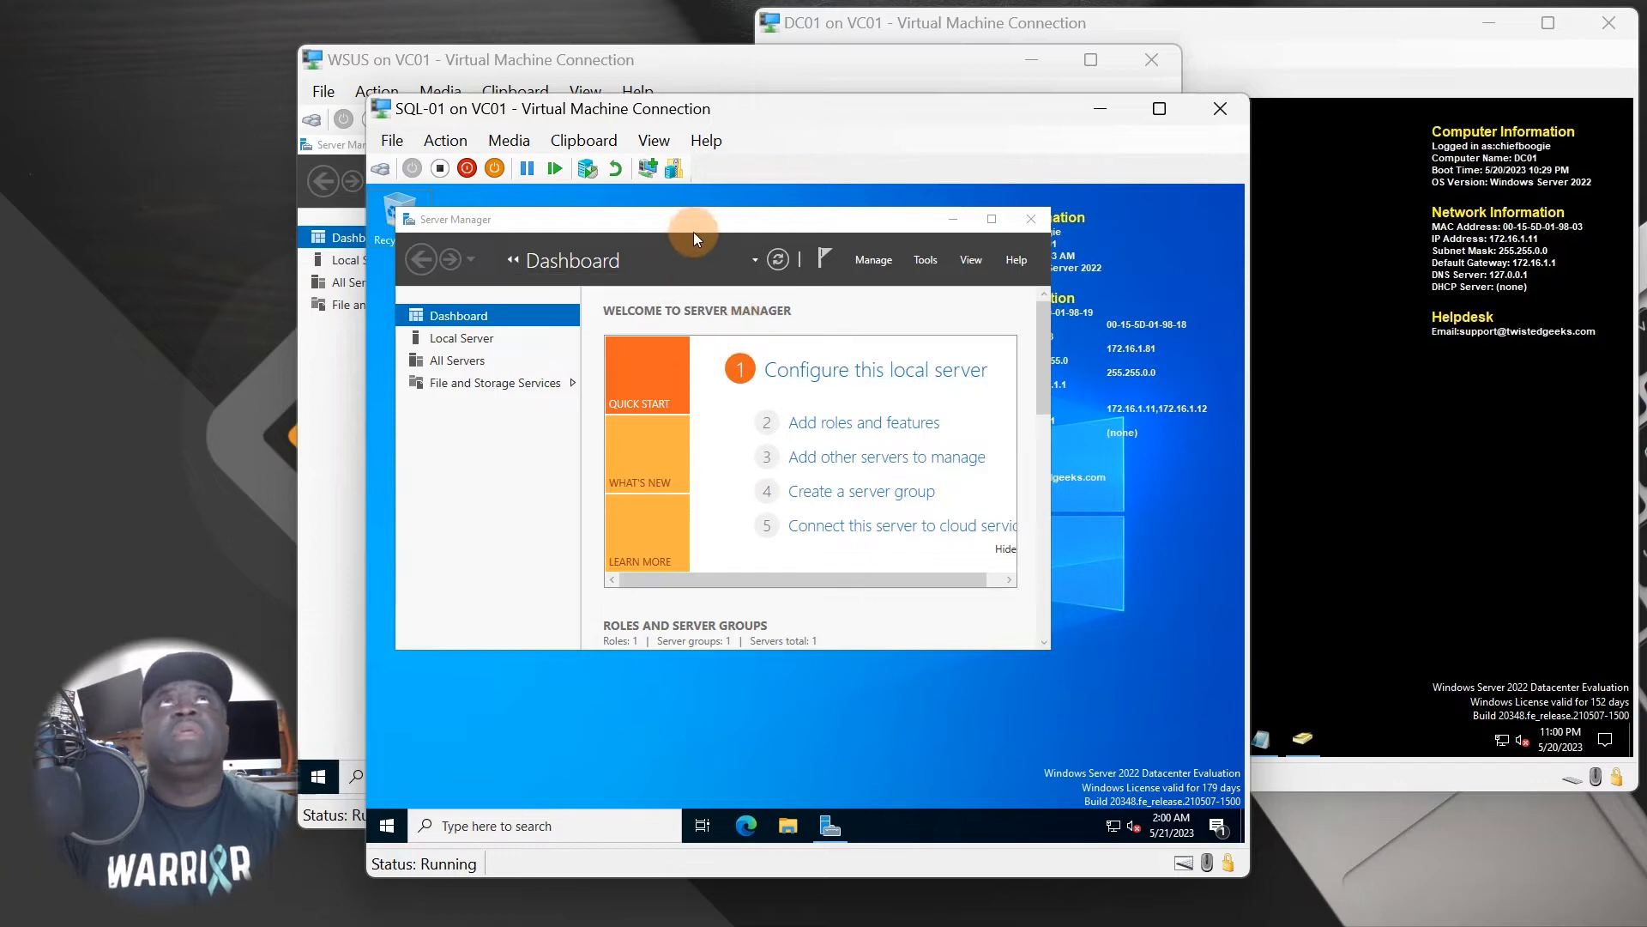
{"action": "left_click_drag", "start_coordinate": [693, 220], "coordinate": [731, 190]}
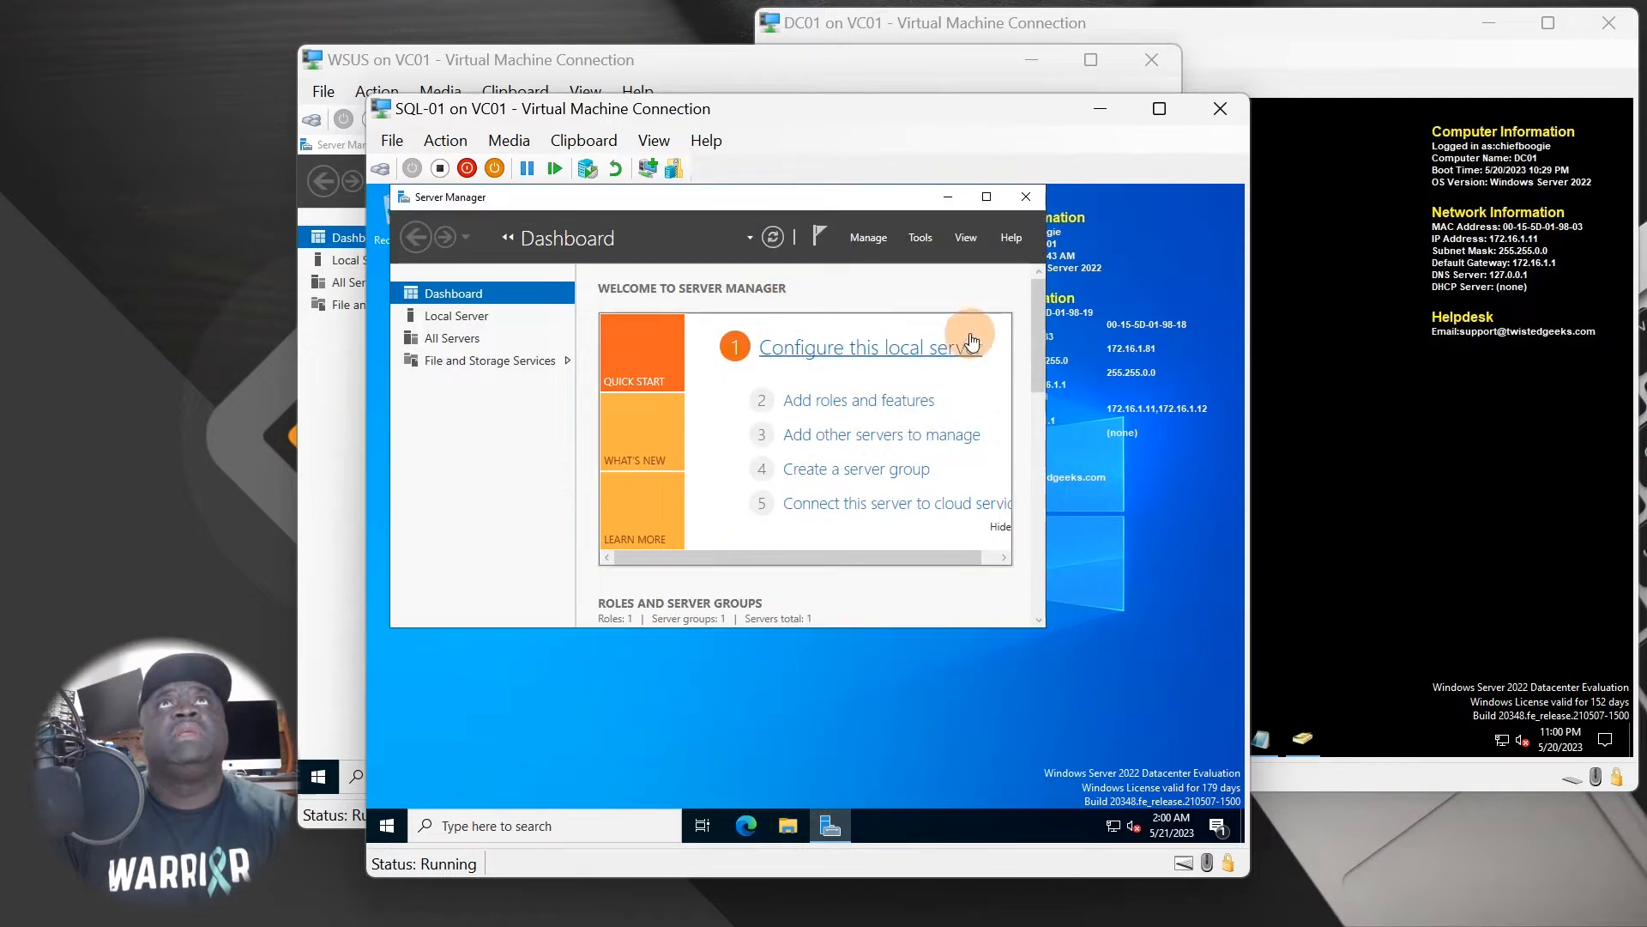
{"action": "left_click", "coordinate": [845, 403]}
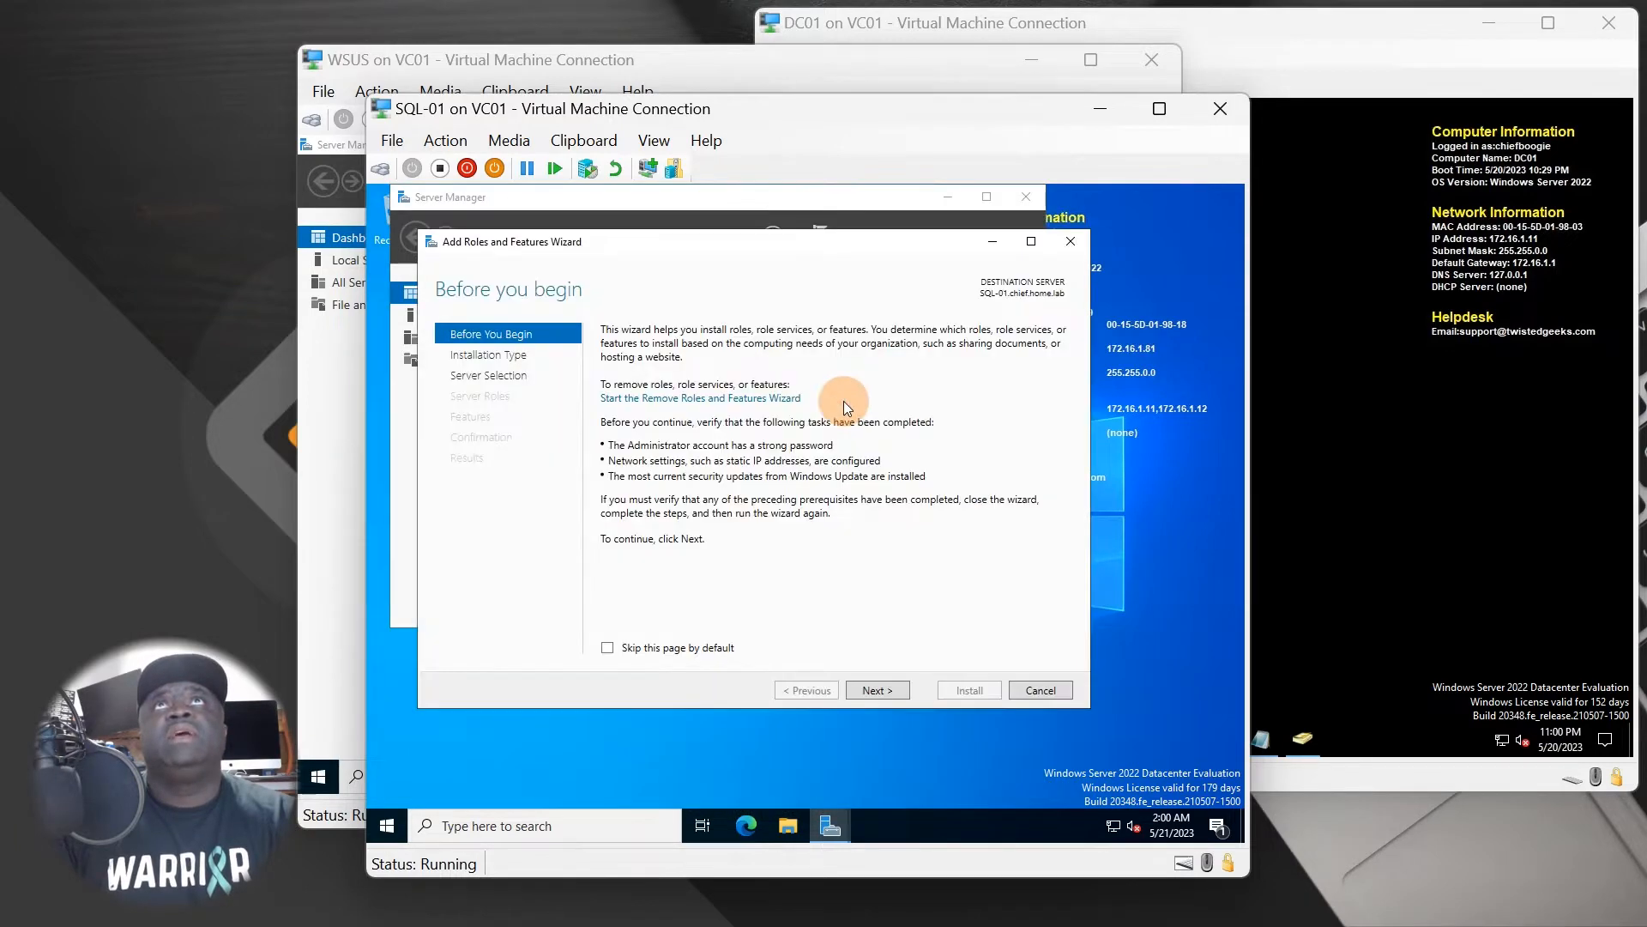
{"action": "left_click", "coordinate": [904, 692]}
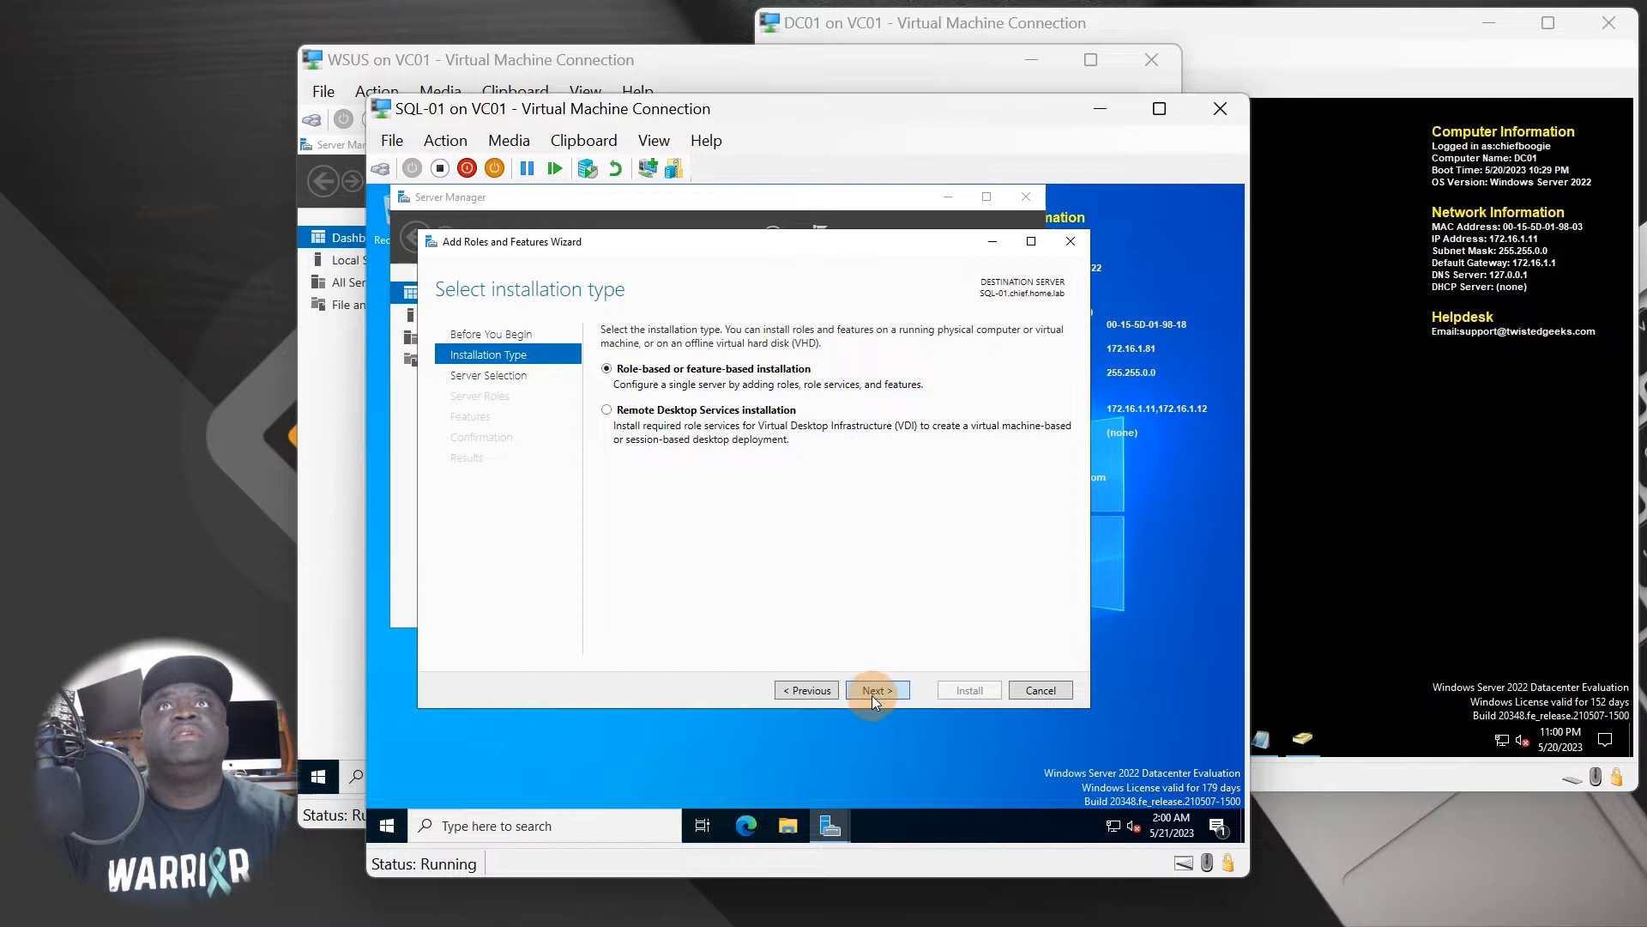
{"action": "left_click", "coordinate": [872, 692]}
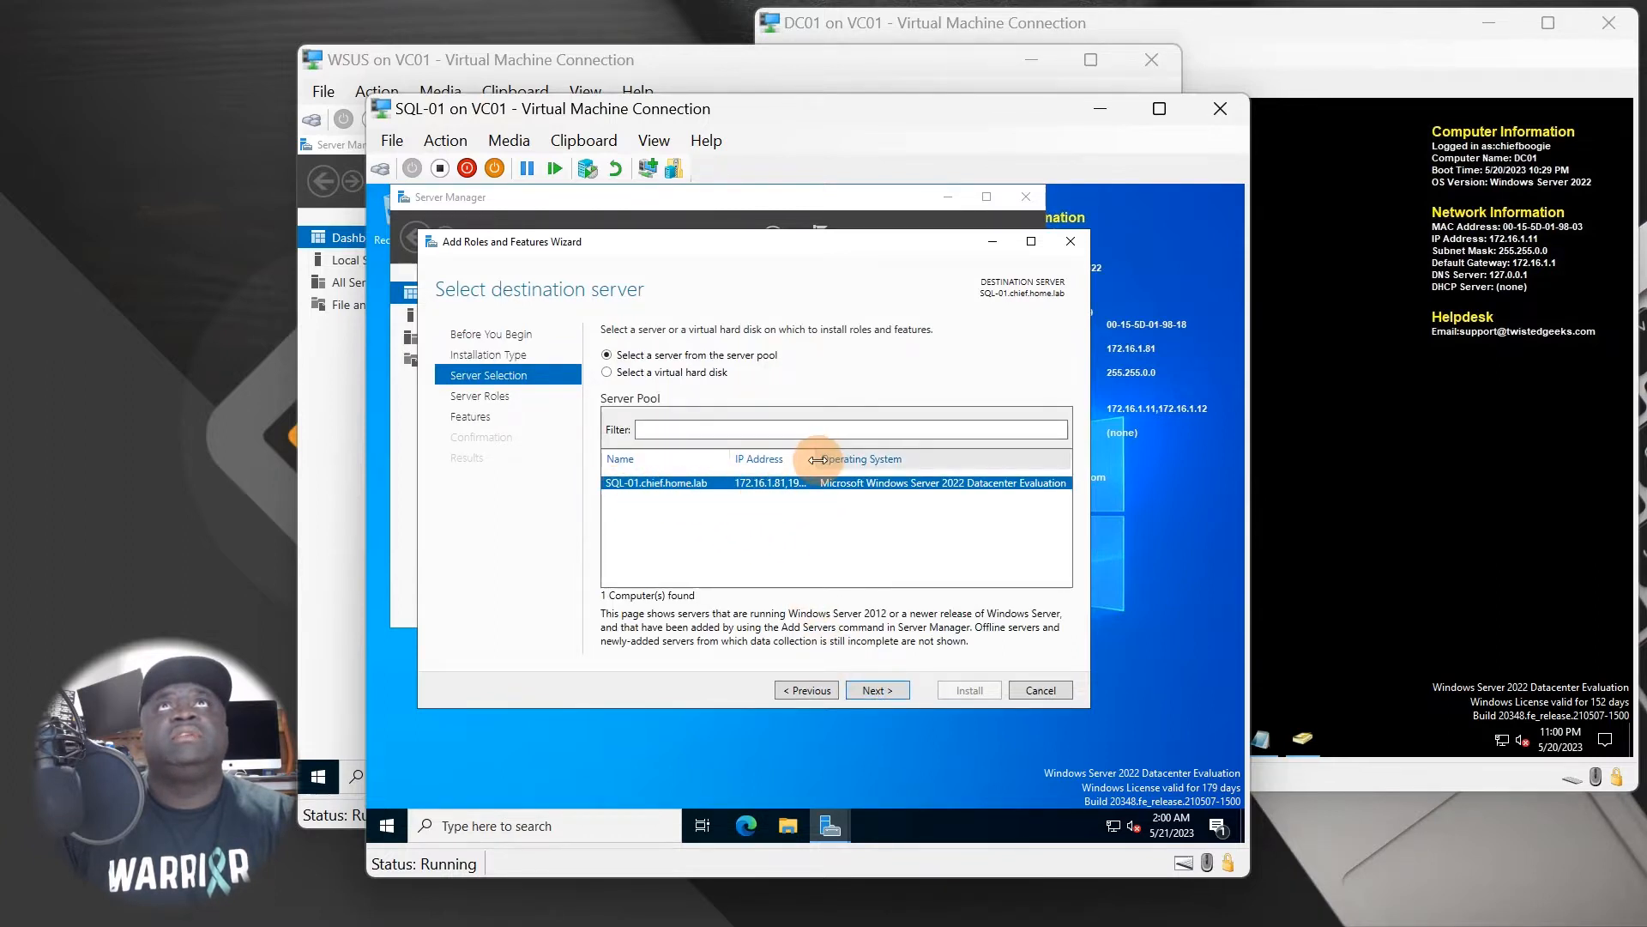
{"action": "left_click_drag", "start_coordinate": [817, 460], "coordinate": [898, 475]}
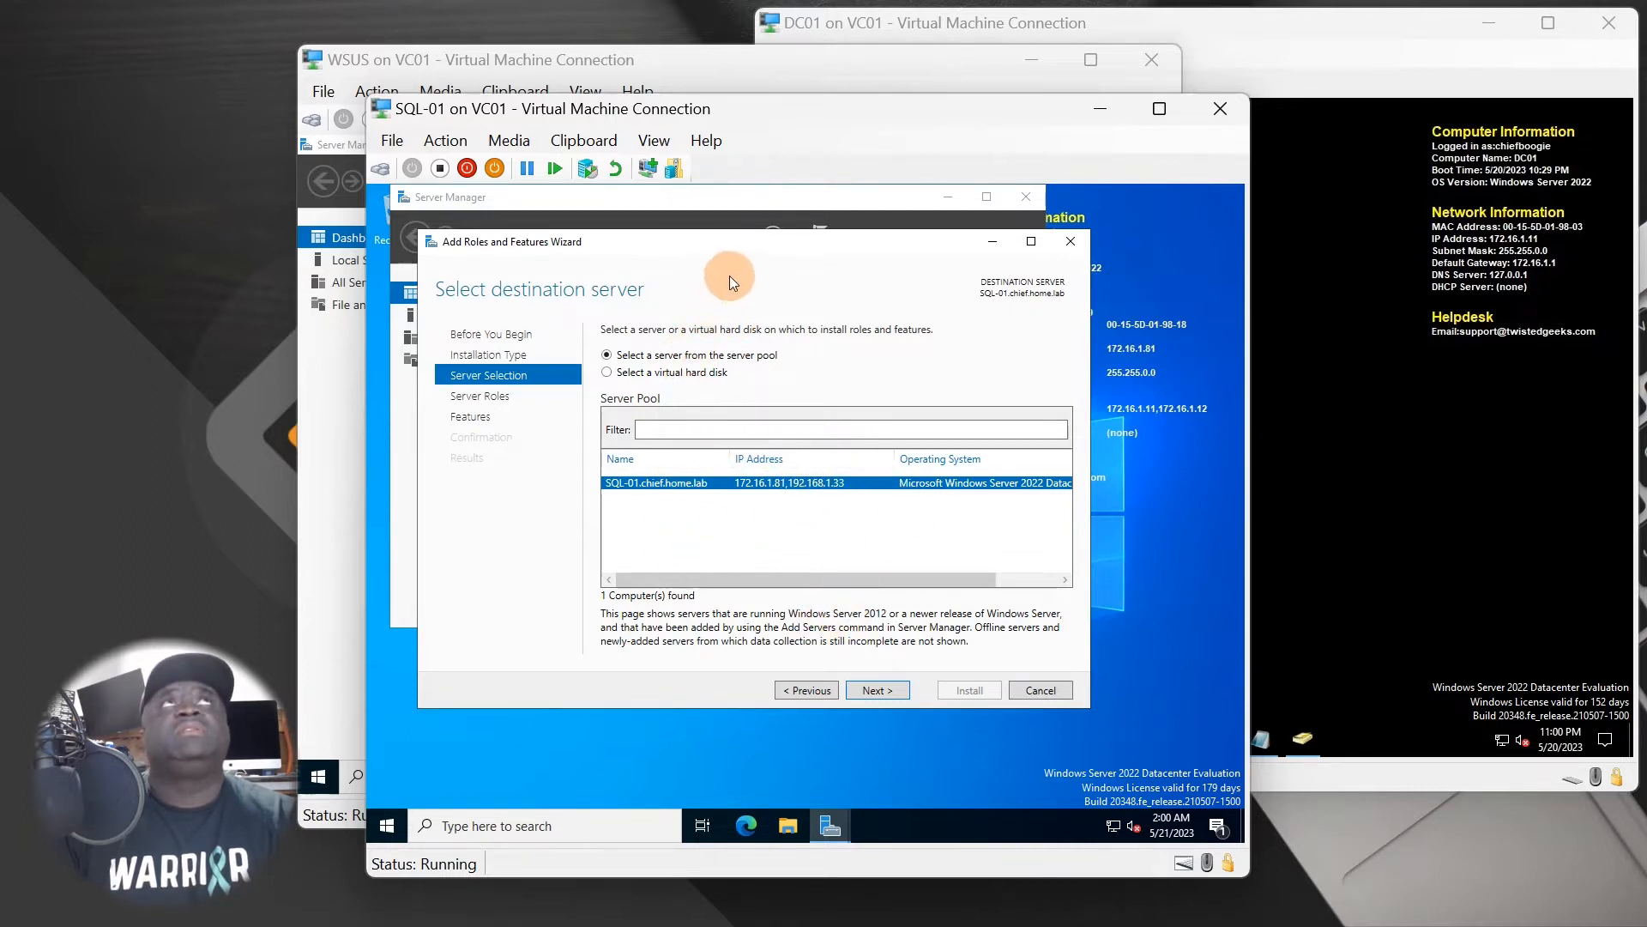
{"action": "left_click_drag", "start_coordinate": [739, 248], "coordinate": [780, 315]}
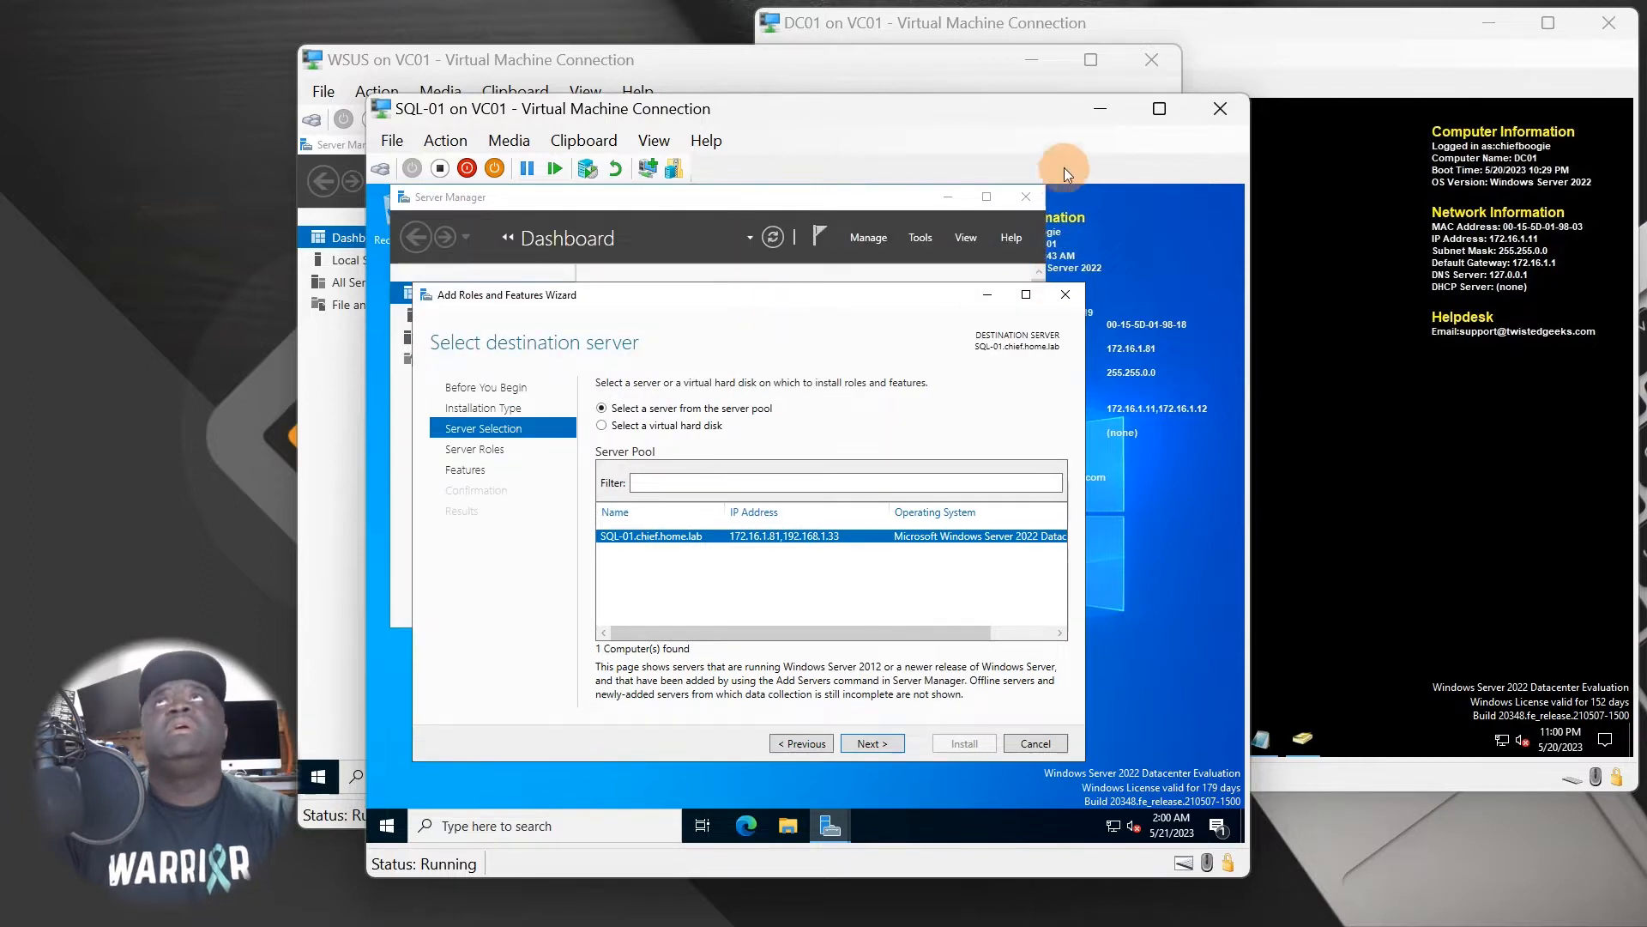
{"action": "left_click_drag", "start_coordinate": [980, 110], "coordinate": [1084, 109]}
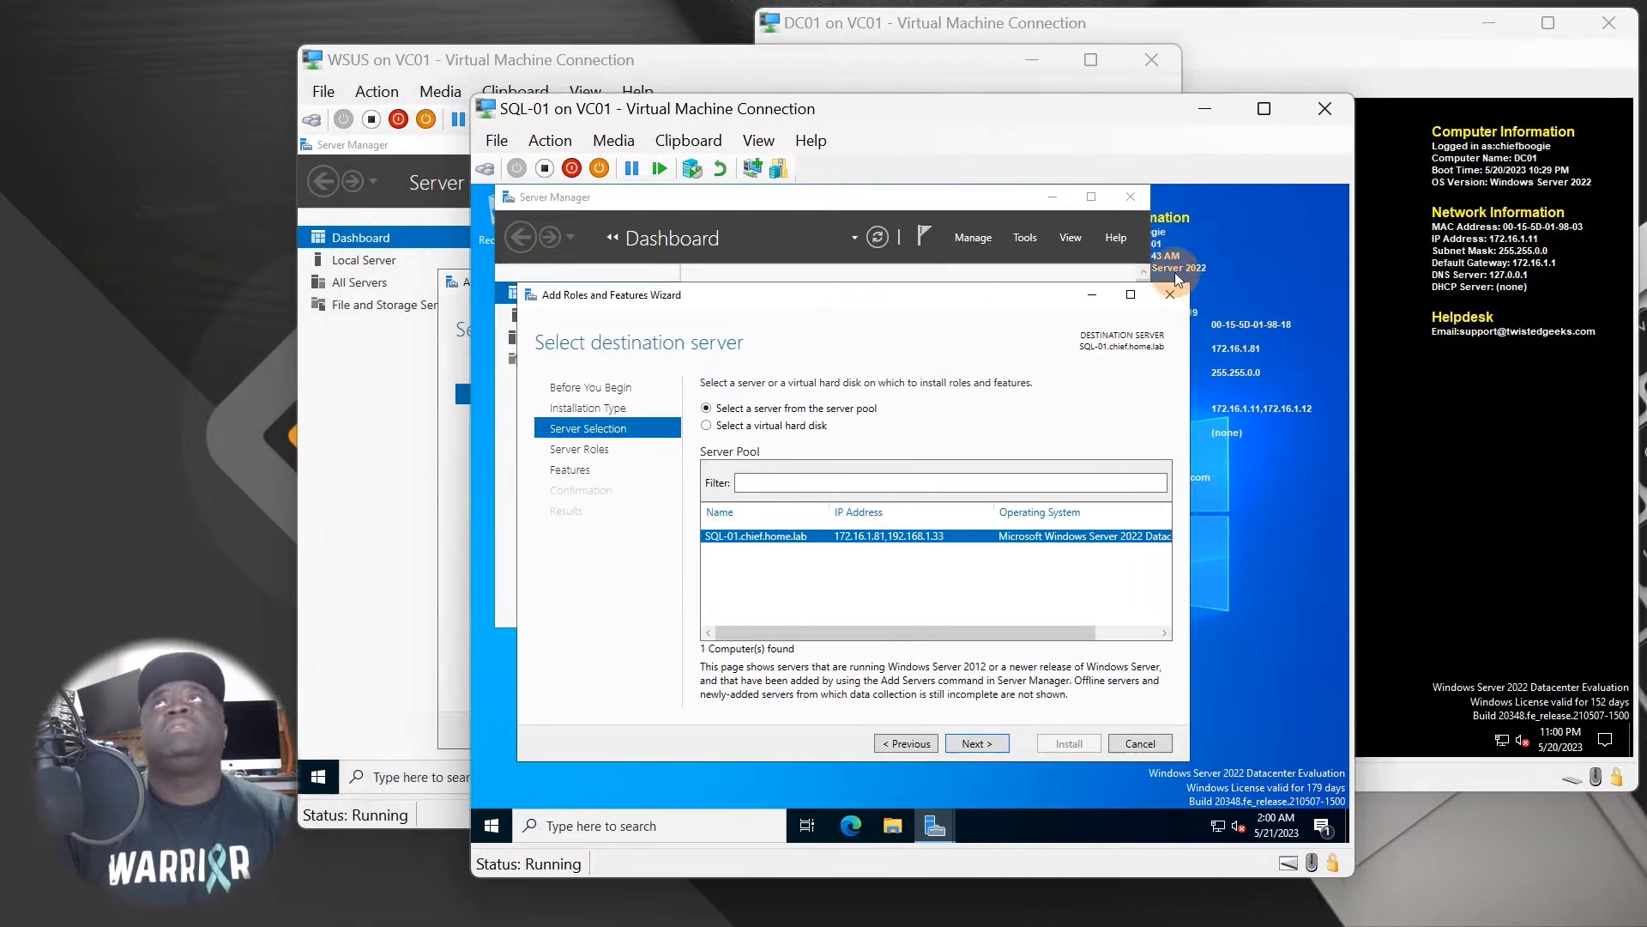
{"action": "left_click", "coordinate": [1169, 301]}
Check the IP address listed on WSUS's destination server page and cancel the Add Roles and Features Wizard.
{"action": "left_click_drag", "start_coordinate": [411, 67], "coordinate": [327, 63]}
{"action": "left_click", "coordinate": [804, 728]}
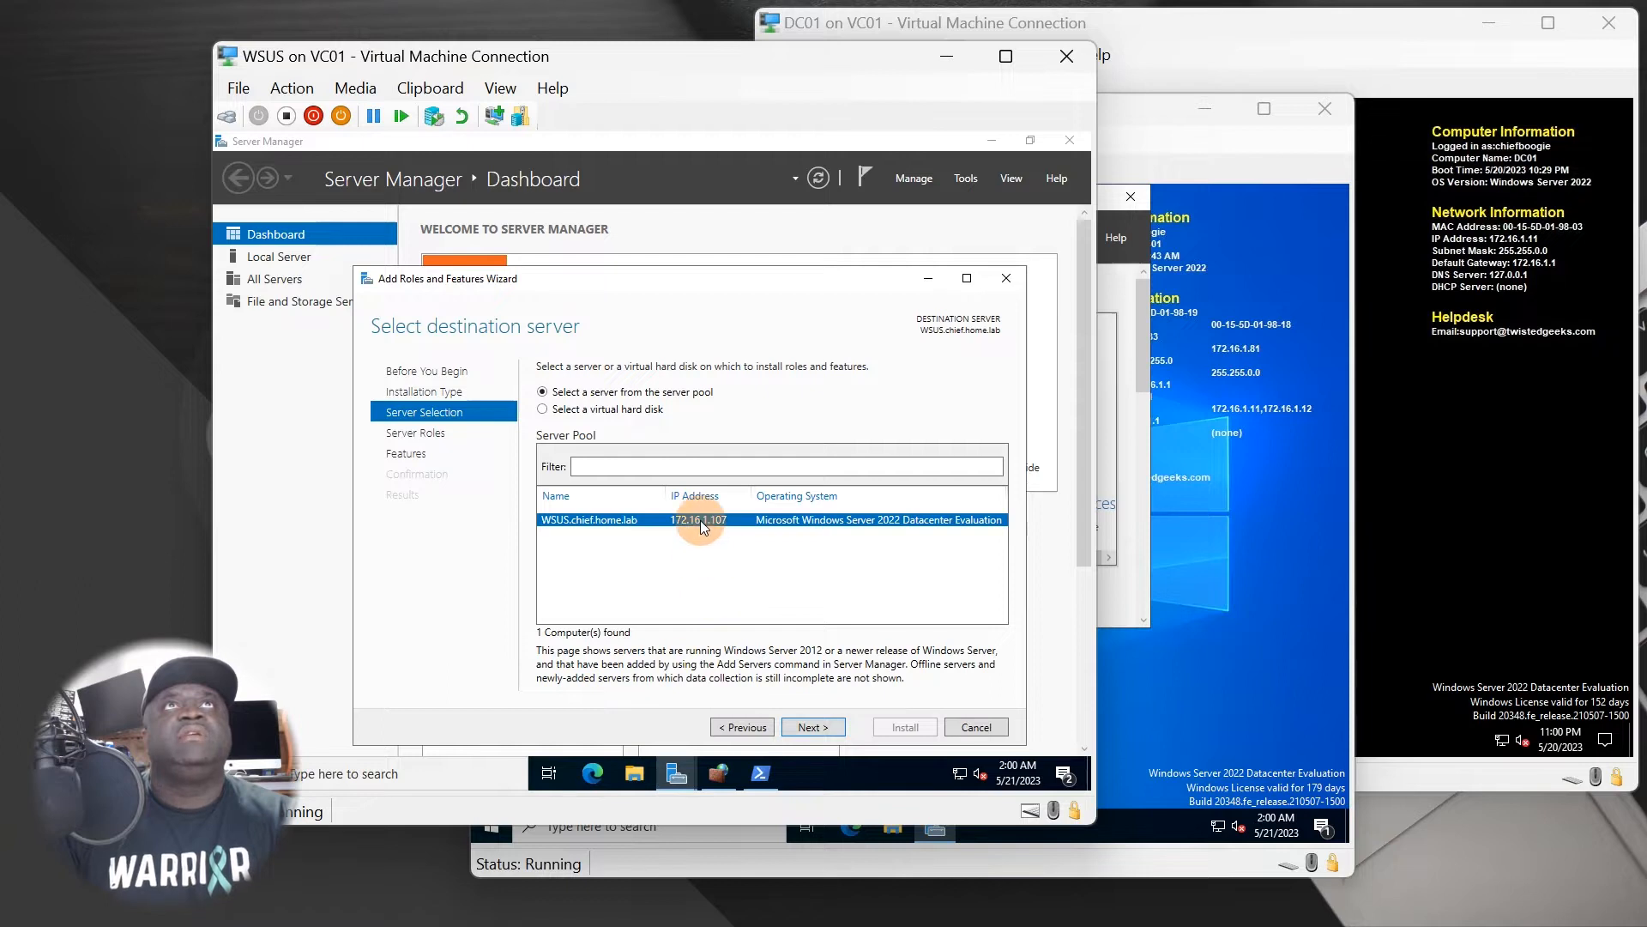
{"action": "left_click", "coordinate": [752, 727]}
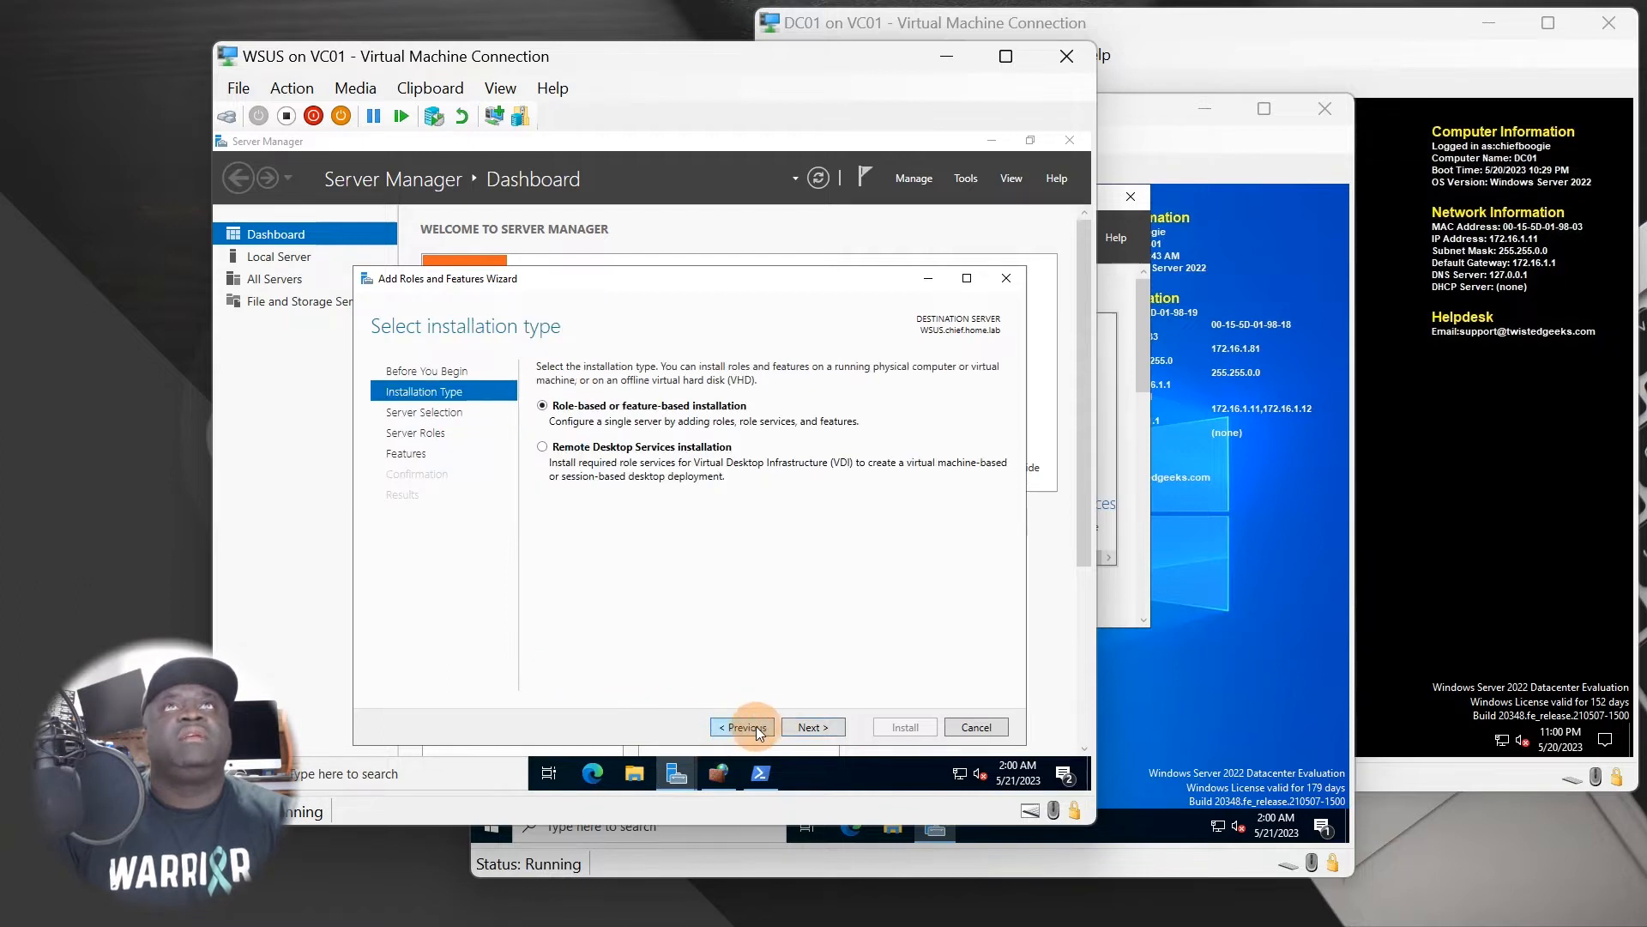
{"action": "left_click", "coordinate": [1002, 732]}
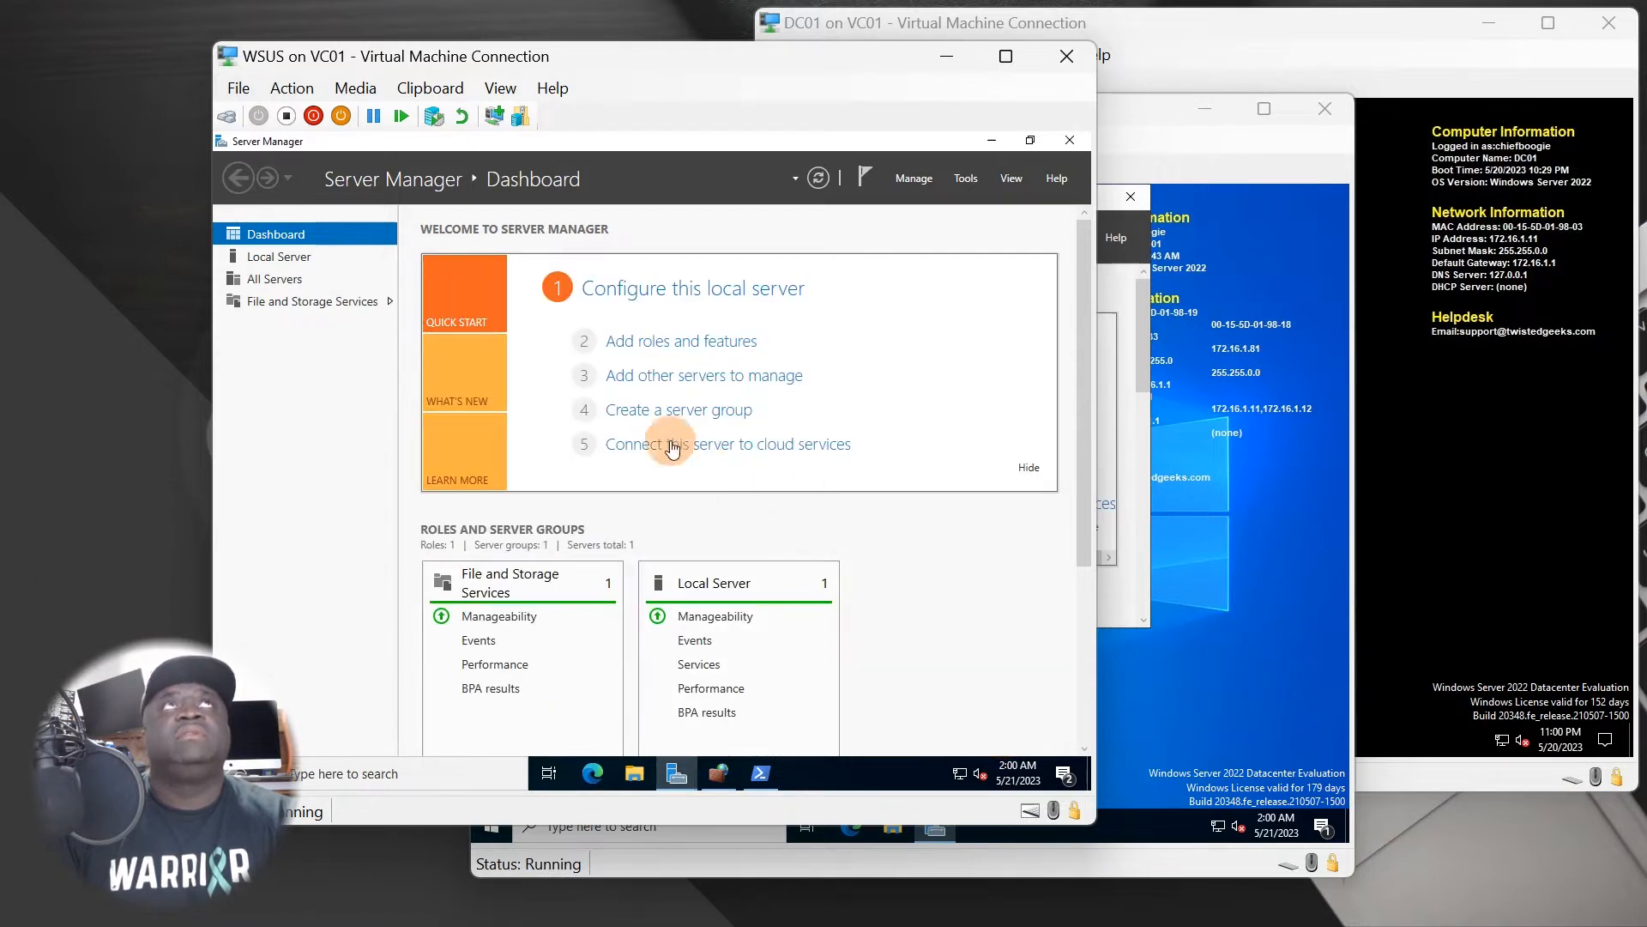
Restart the Add Roles and Features Wizard on WSUS, recheck its IP address under server selection, and cancel.
{"action": "left_click", "coordinate": [697, 339]}
{"action": "left_click", "coordinate": [715, 635]}
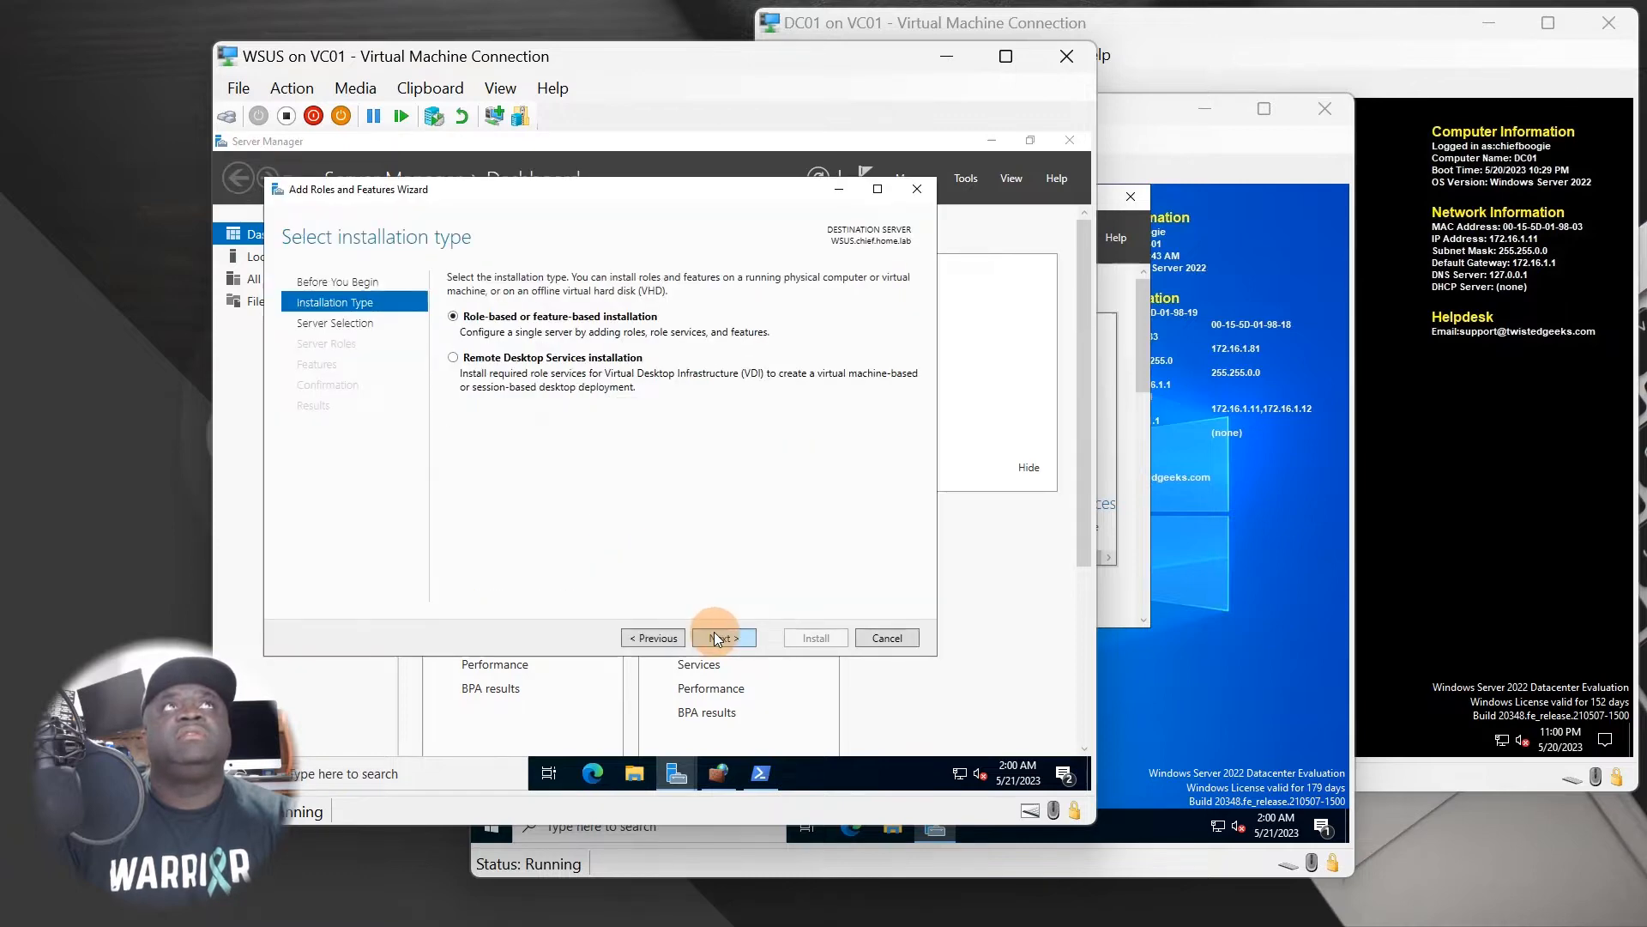
{"action": "left_click", "coordinate": [717, 635]}
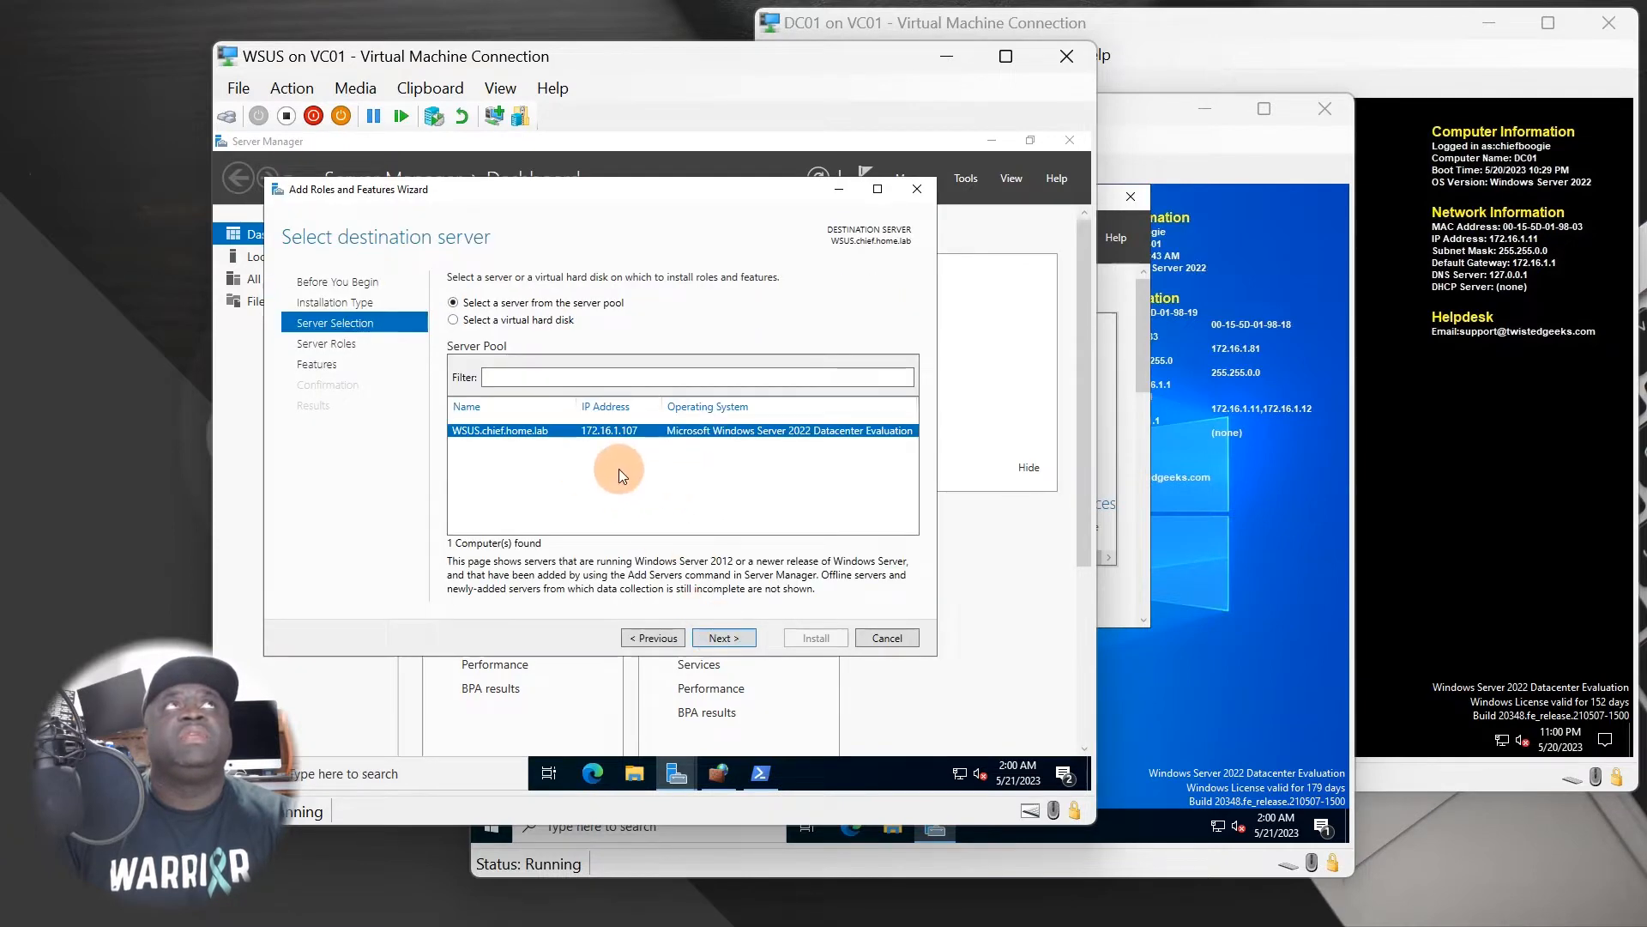
{"action": "left_click", "coordinate": [872, 635]}
Run gpupdate /force in the Windows PowerShell session on WSUS.
{"action": "left_click", "coordinate": [760, 773]}
{"action": "left_click", "coordinate": [701, 513]}
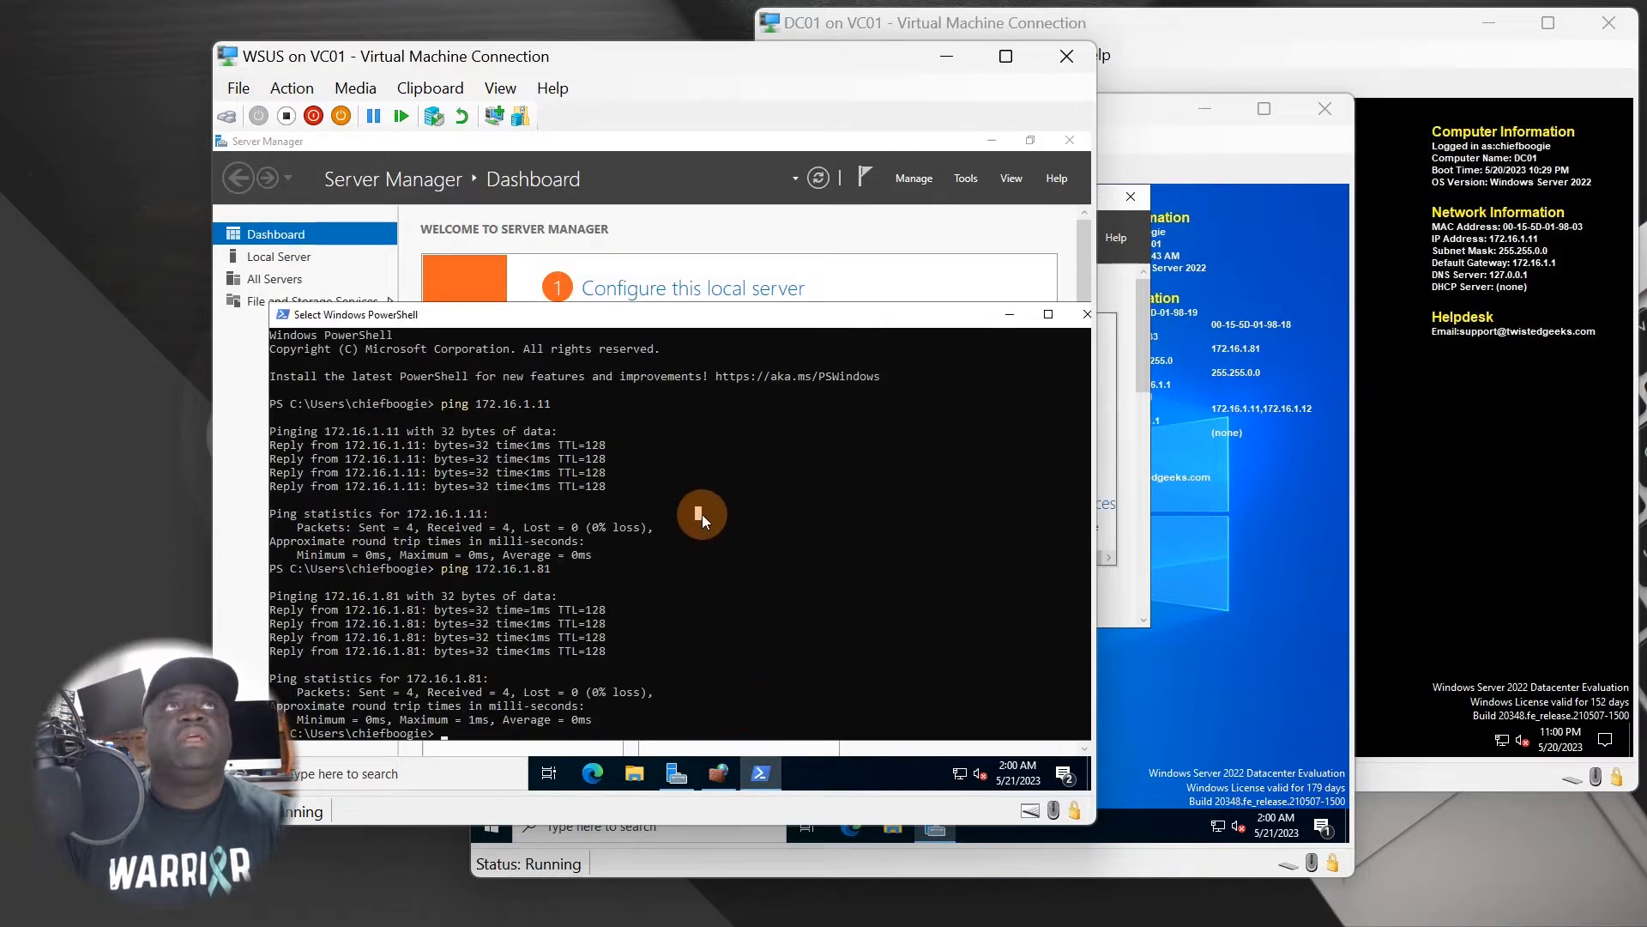
{"action": "key", "text": "Up"}
{"action": "key", "text": "BackSpace"}
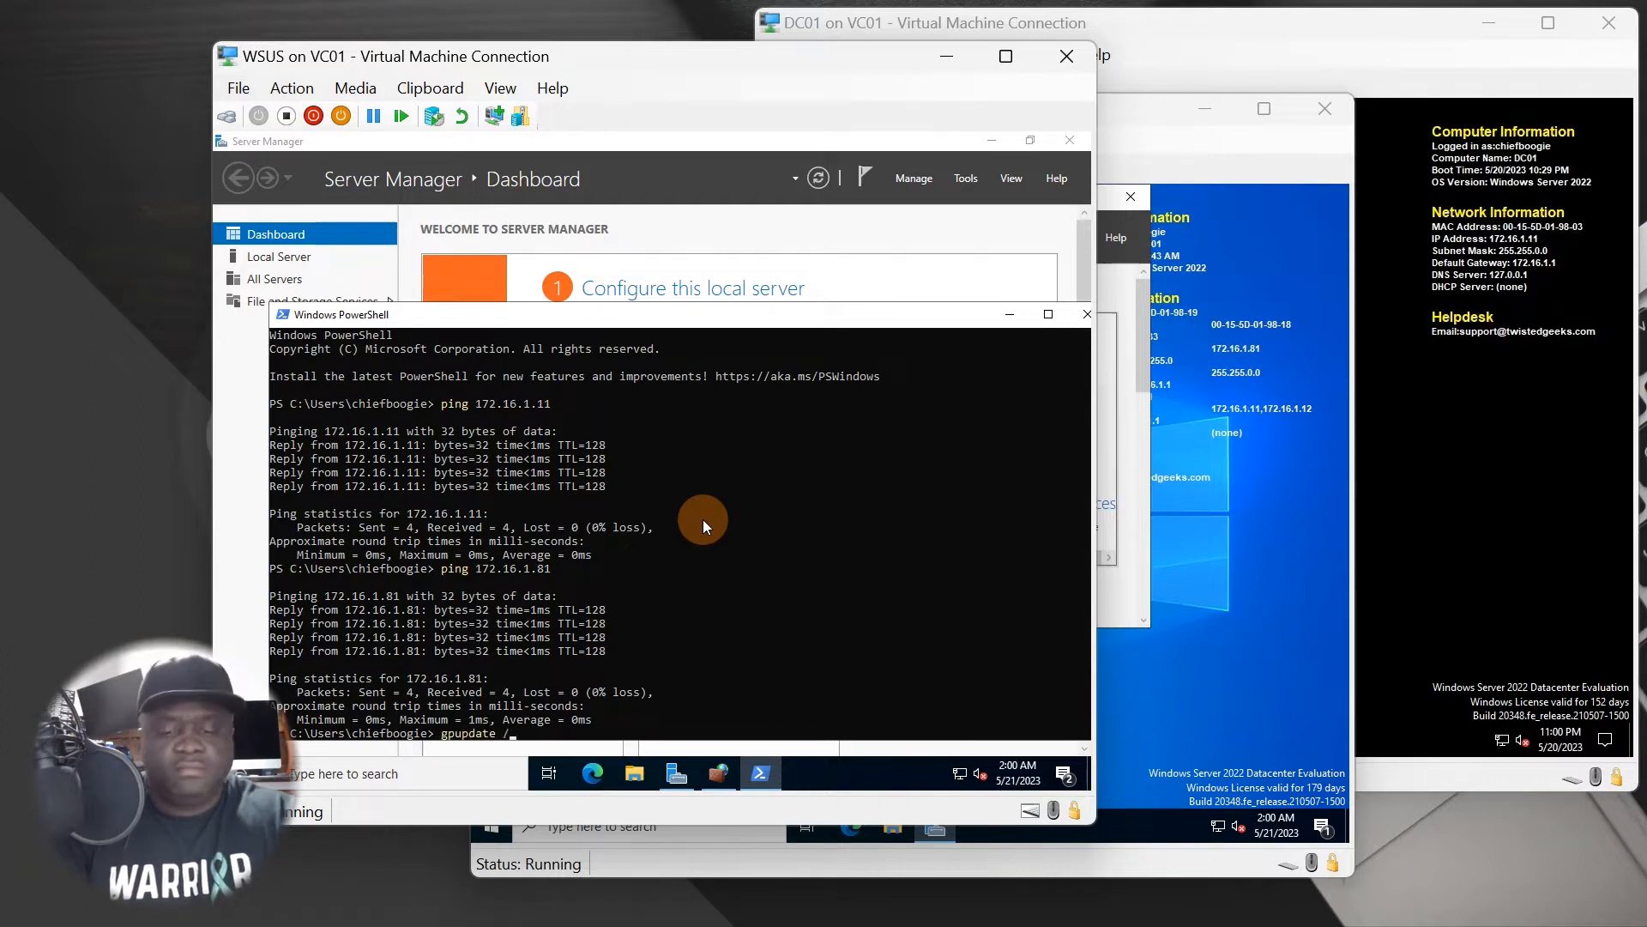
{"action": "key", "text": "Return"}
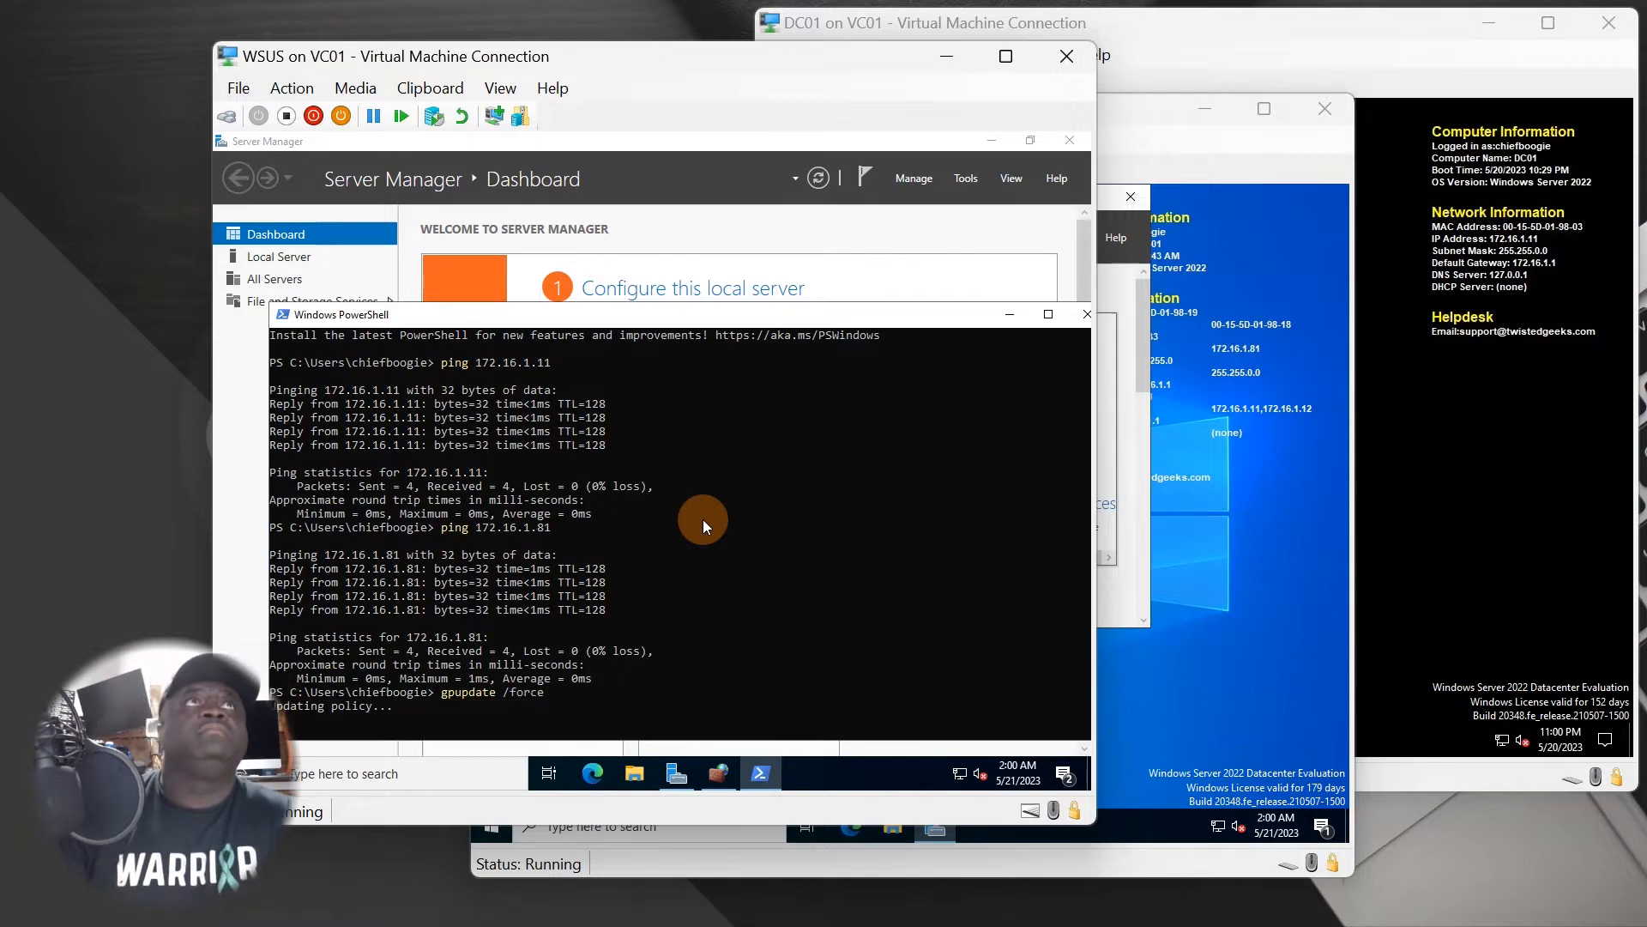
Resize the PowerShell window on WSUS and move the WSUS virtual machine window aside to make room for SQL-01.
{"action": "left_click_drag", "start_coordinate": [649, 323], "coordinate": [616, 262]}
{"action": "left_click_drag", "start_coordinate": [1081, 505], "coordinate": [677, 491]}
{"action": "left_click_drag", "start_coordinate": [522, 258], "coordinate": [697, 247]}
{"action": "left_click_drag", "start_coordinate": [855, 618], "coordinate": [926, 618]}
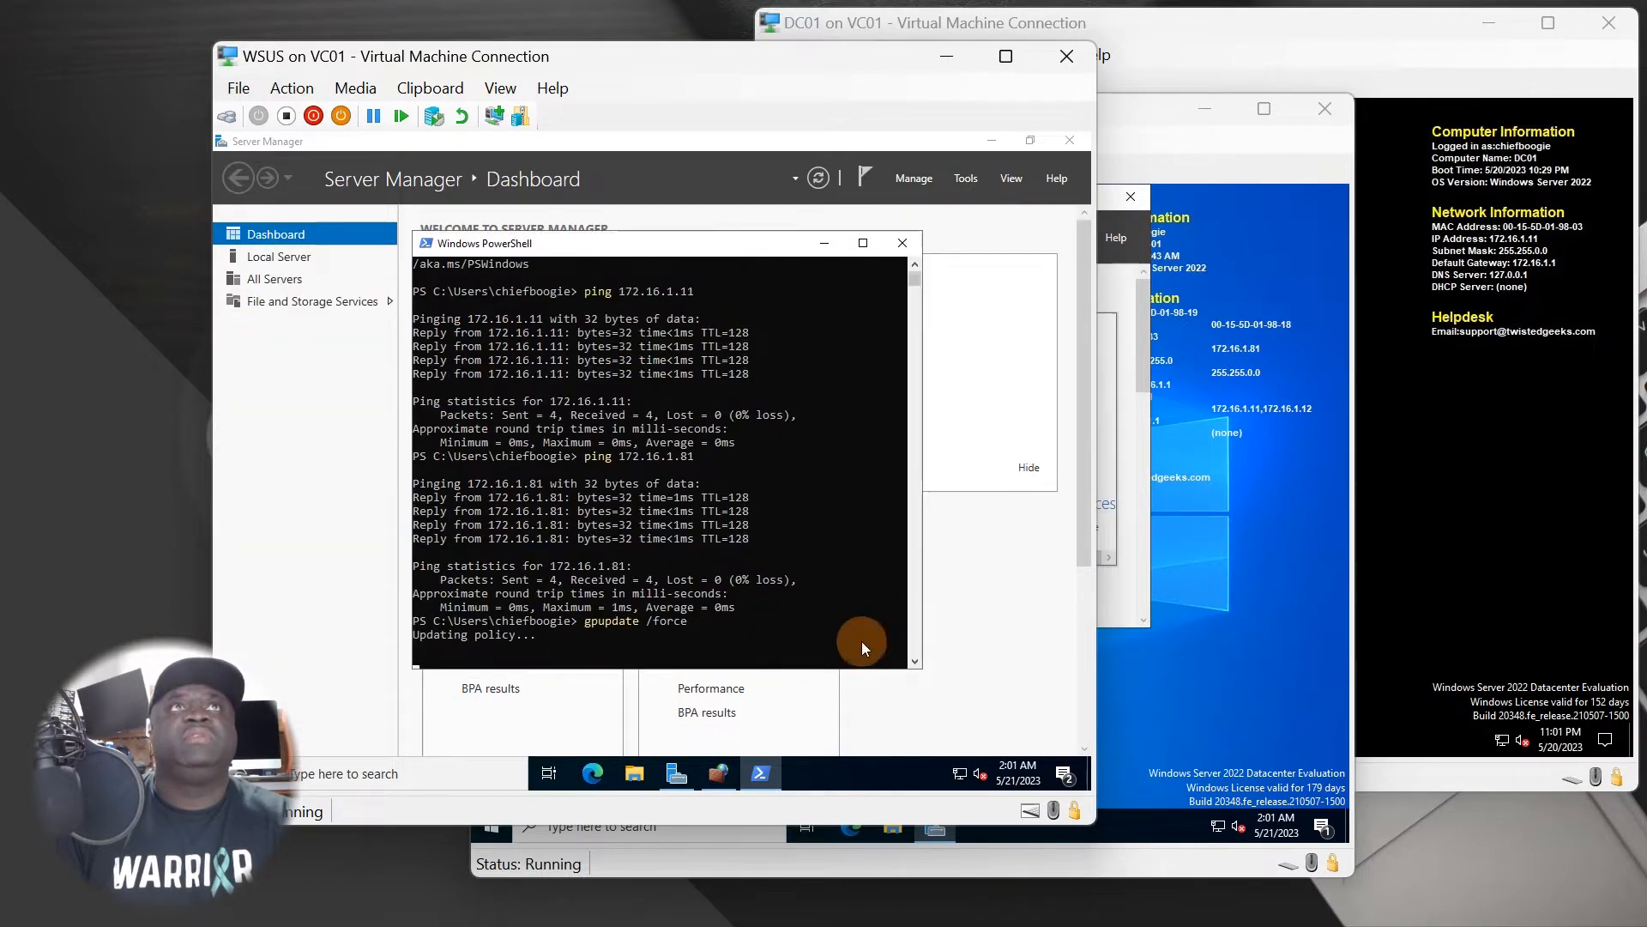
{"action": "left_click_drag", "start_coordinate": [407, 455], "coordinate": [290, 442]}
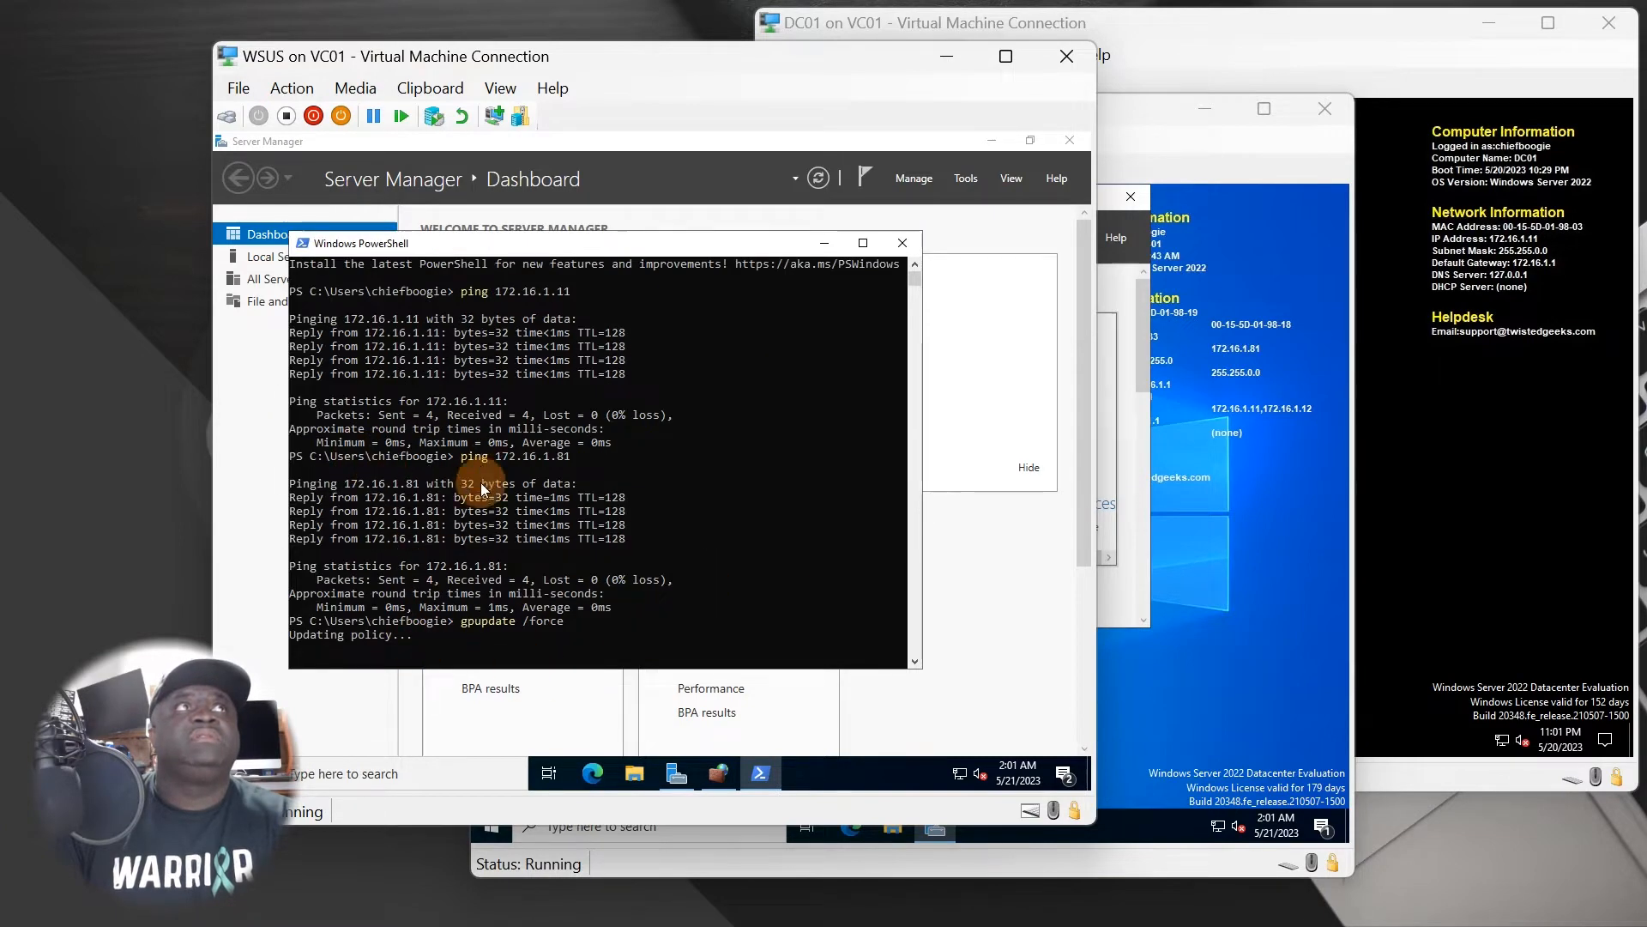
{"action": "left_click_drag", "start_coordinate": [642, 50], "coordinate": [465, 46]}
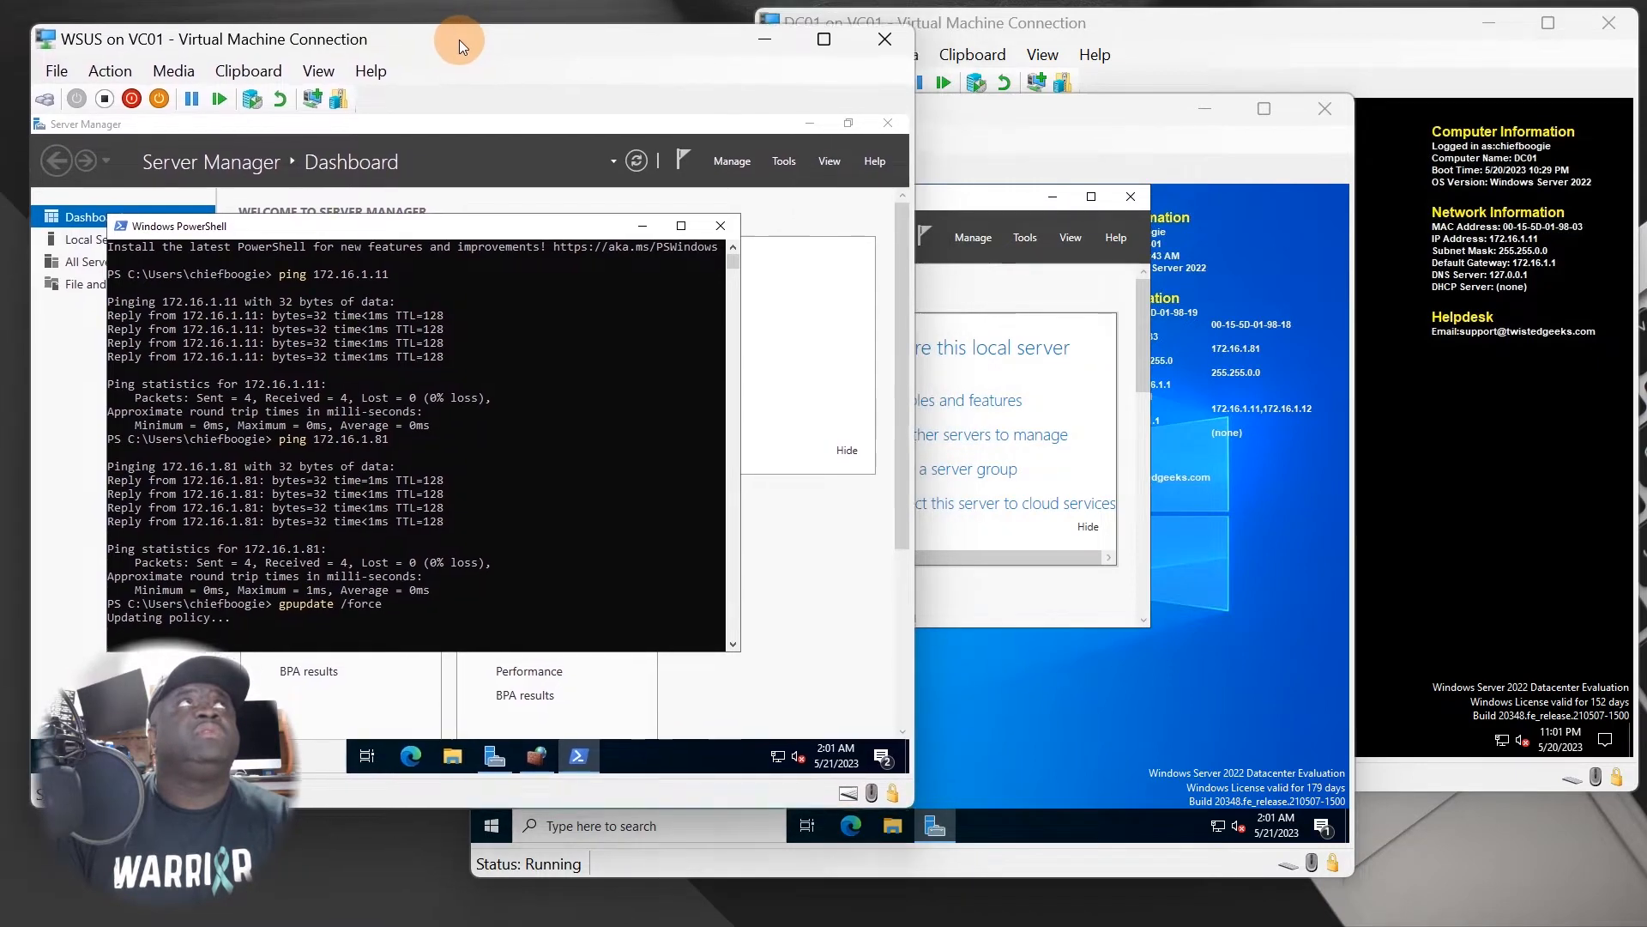
Close Server Manager on SQL-01 and move its virtual machine window farther away from the WSUS window.
{"action": "left_click", "coordinate": [987, 714]}
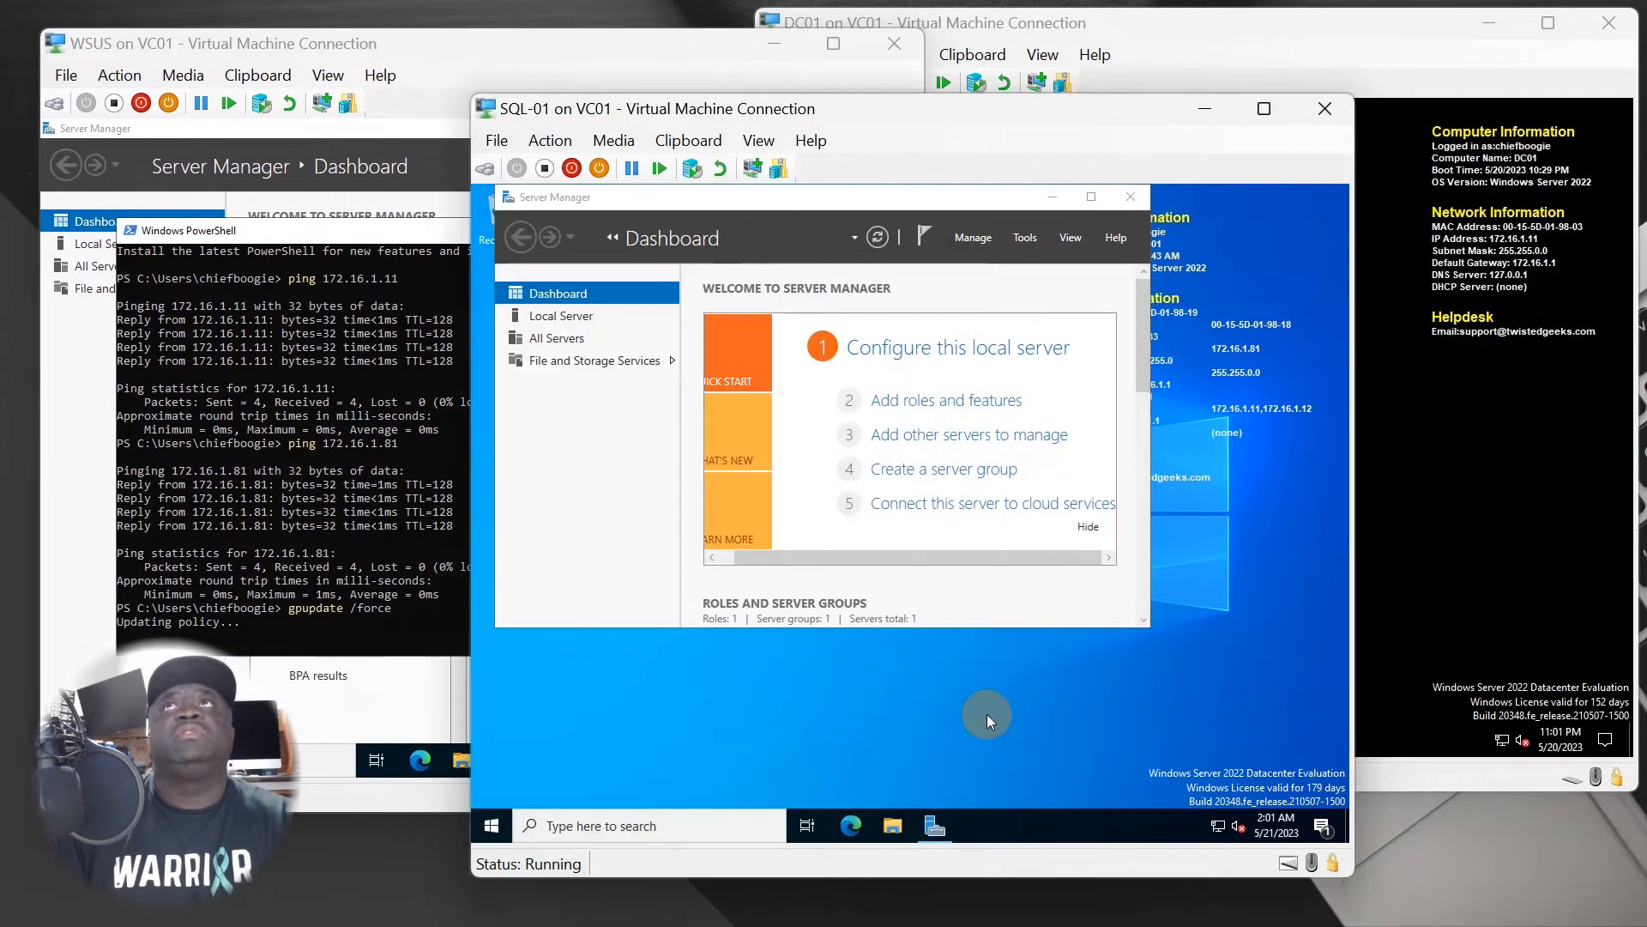
{"action": "left_click", "coordinate": [1130, 197]}
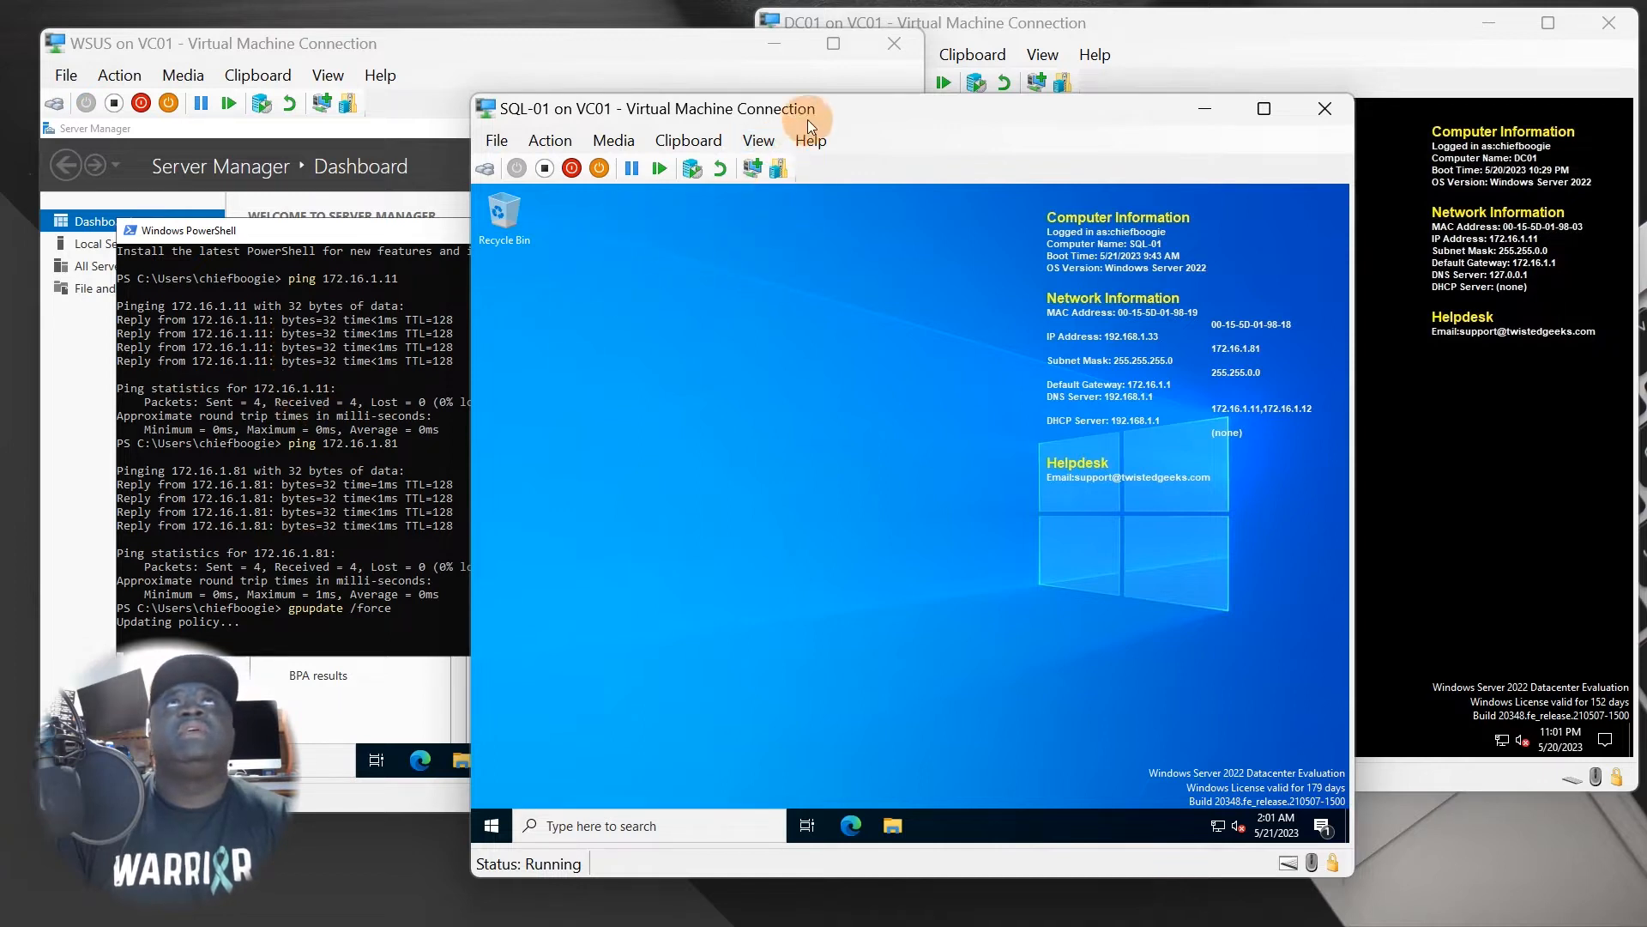
{"action": "left_click_drag", "start_coordinate": [806, 120], "coordinate": [882, 69]}
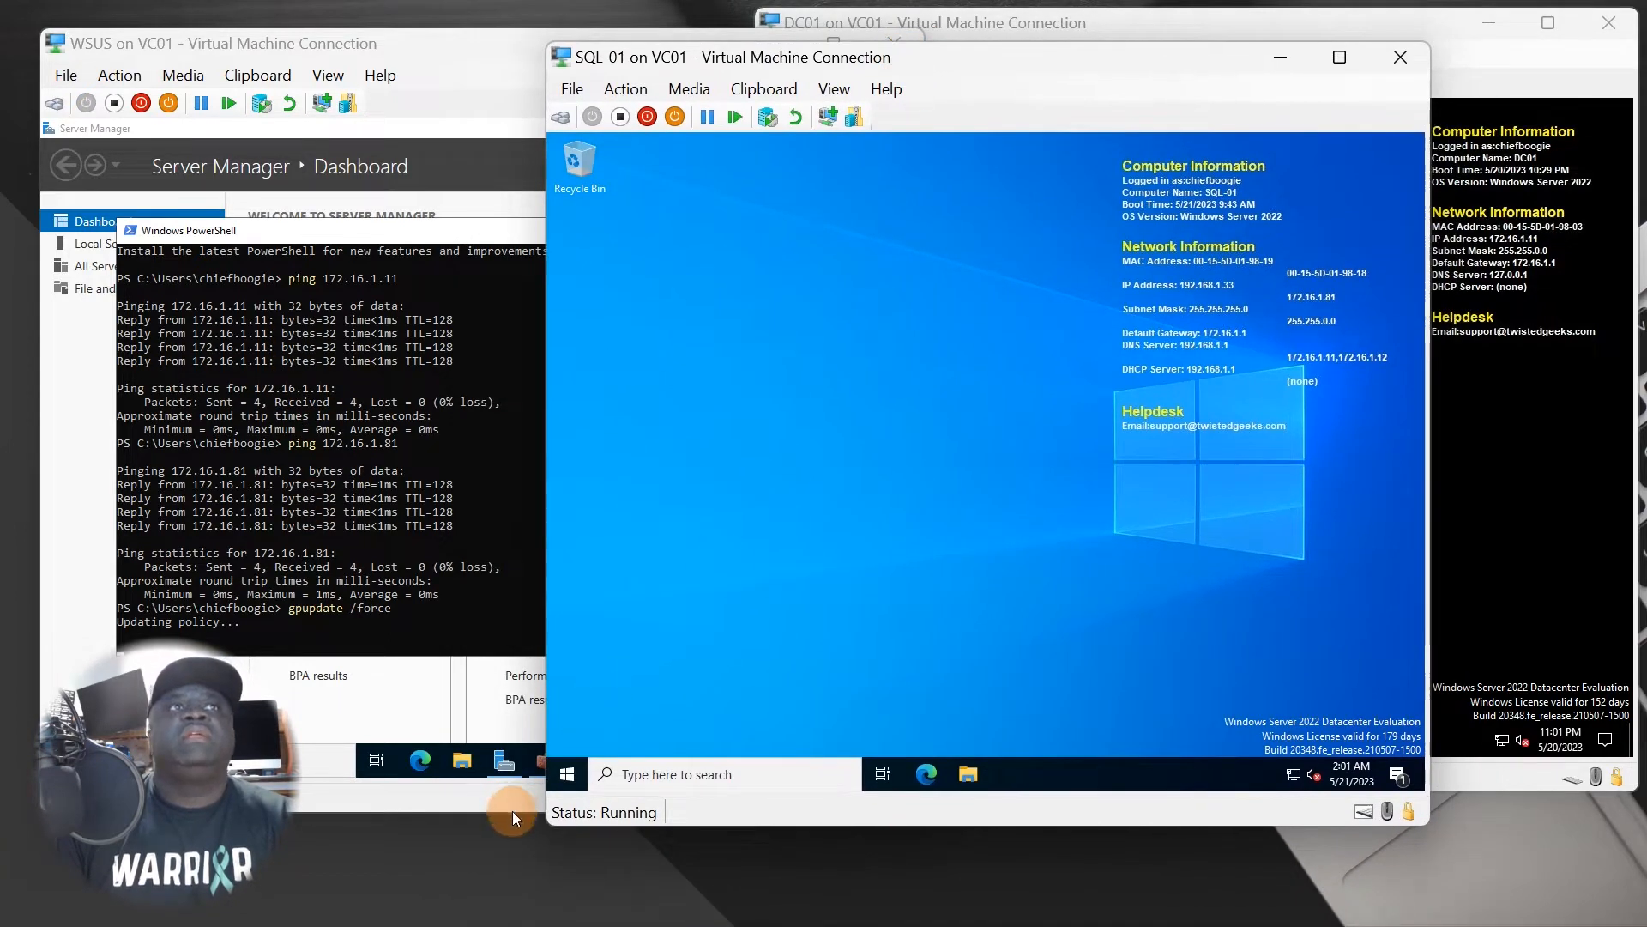
Launch SQL Server Management Studio on SQL-01 from the Microsoft SQL Server Tools 19 programs.
{"action": "left_click", "coordinate": [568, 774]}
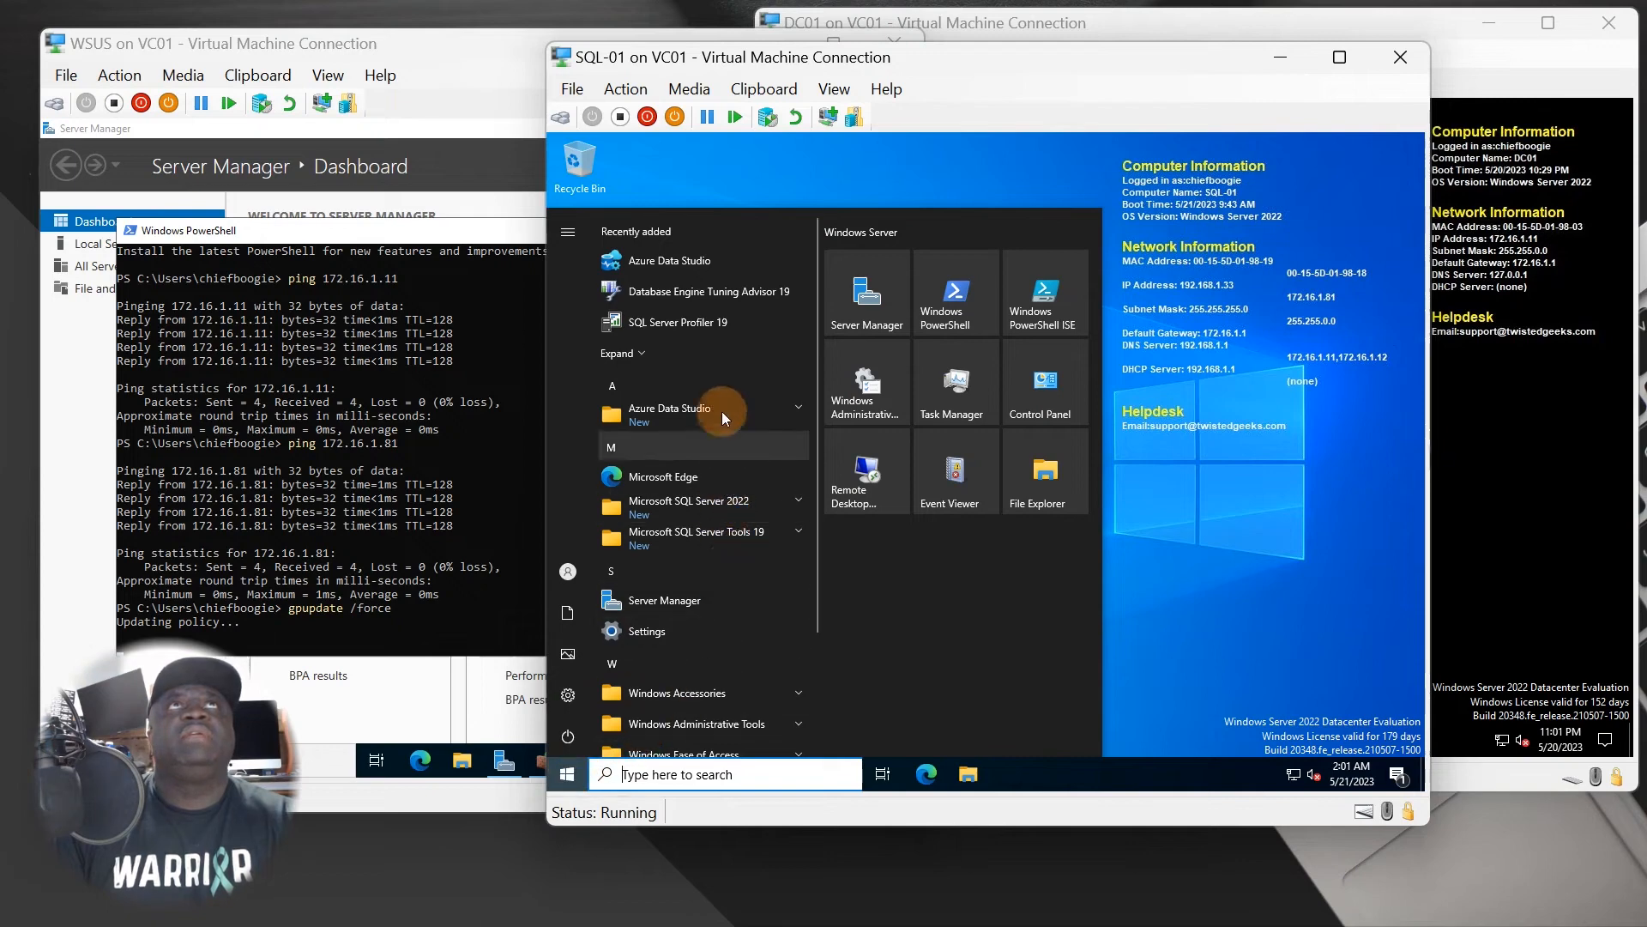
{"action": "left_click", "coordinate": [689, 540]}
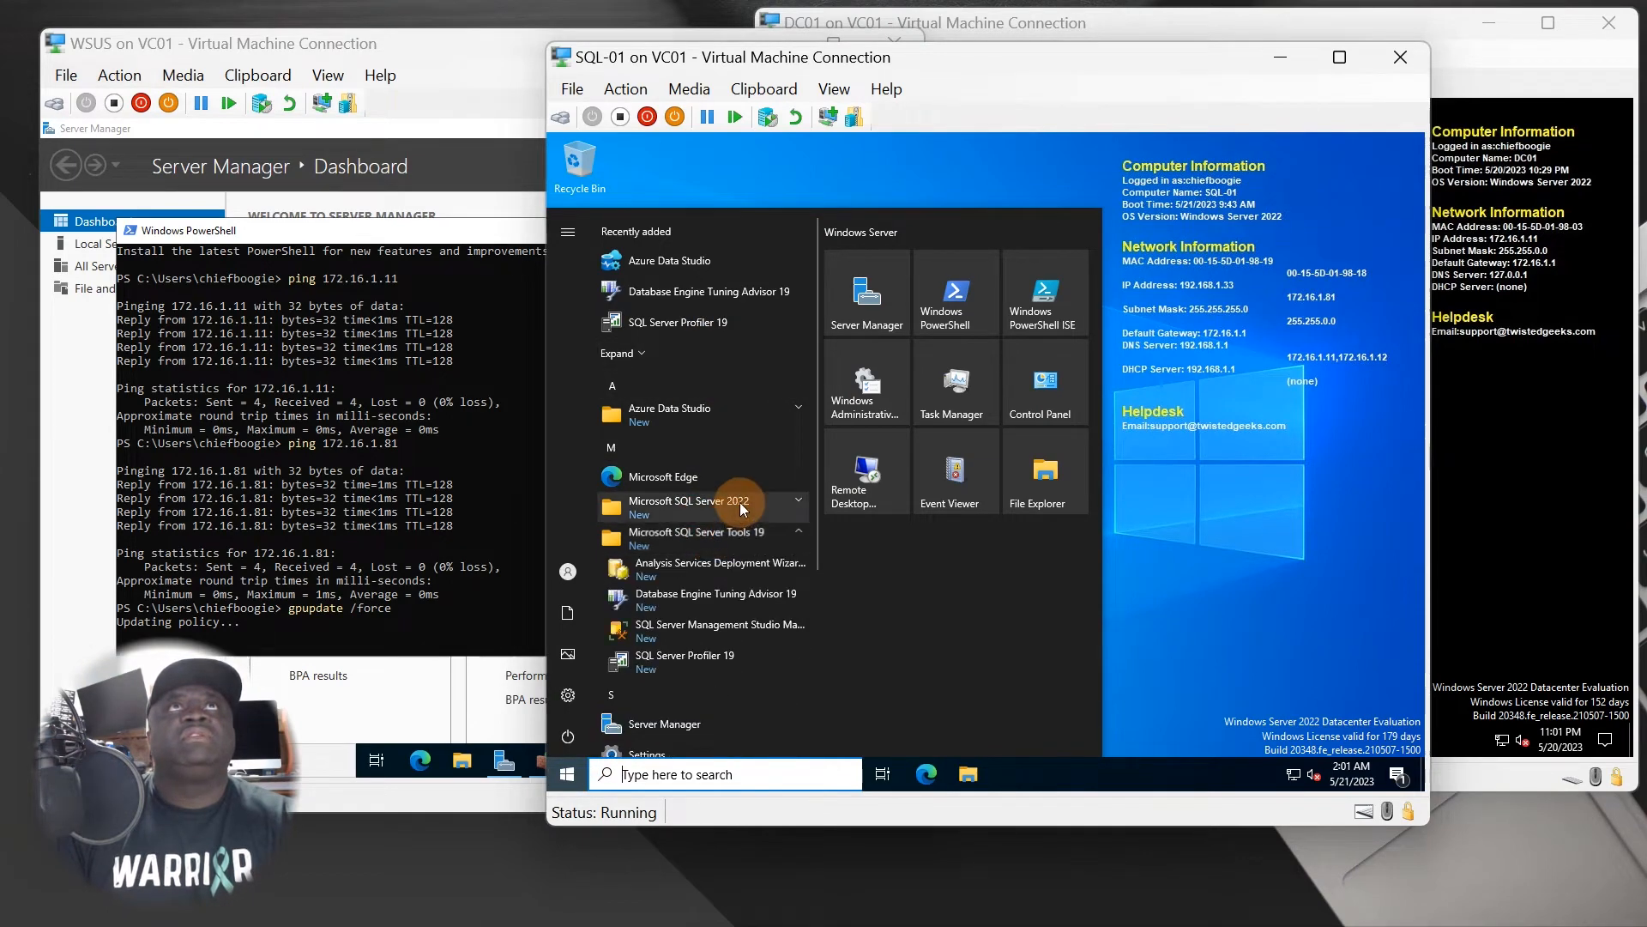
{"action": "left_click", "coordinate": [739, 510]}
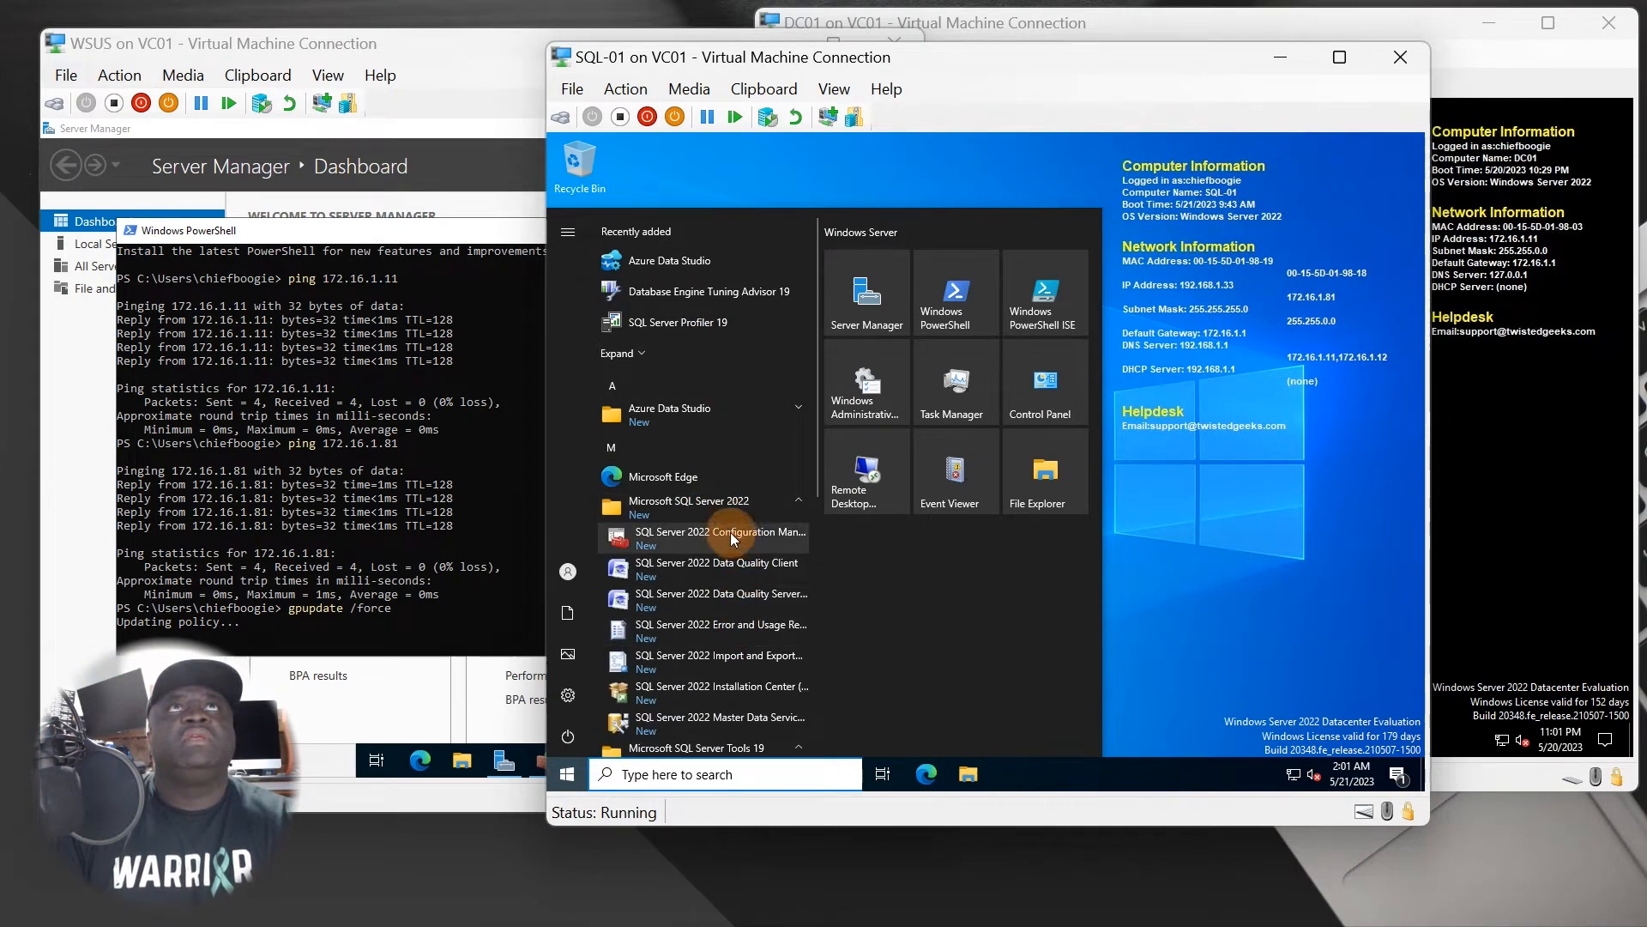
{"action": "scroll", "coordinate": [726, 532], "scroll_direction": "down", "scroll_amount": 2}
{"action": "scroll", "coordinate": [722, 686], "scroll_direction": "down", "scroll_amount": 4}
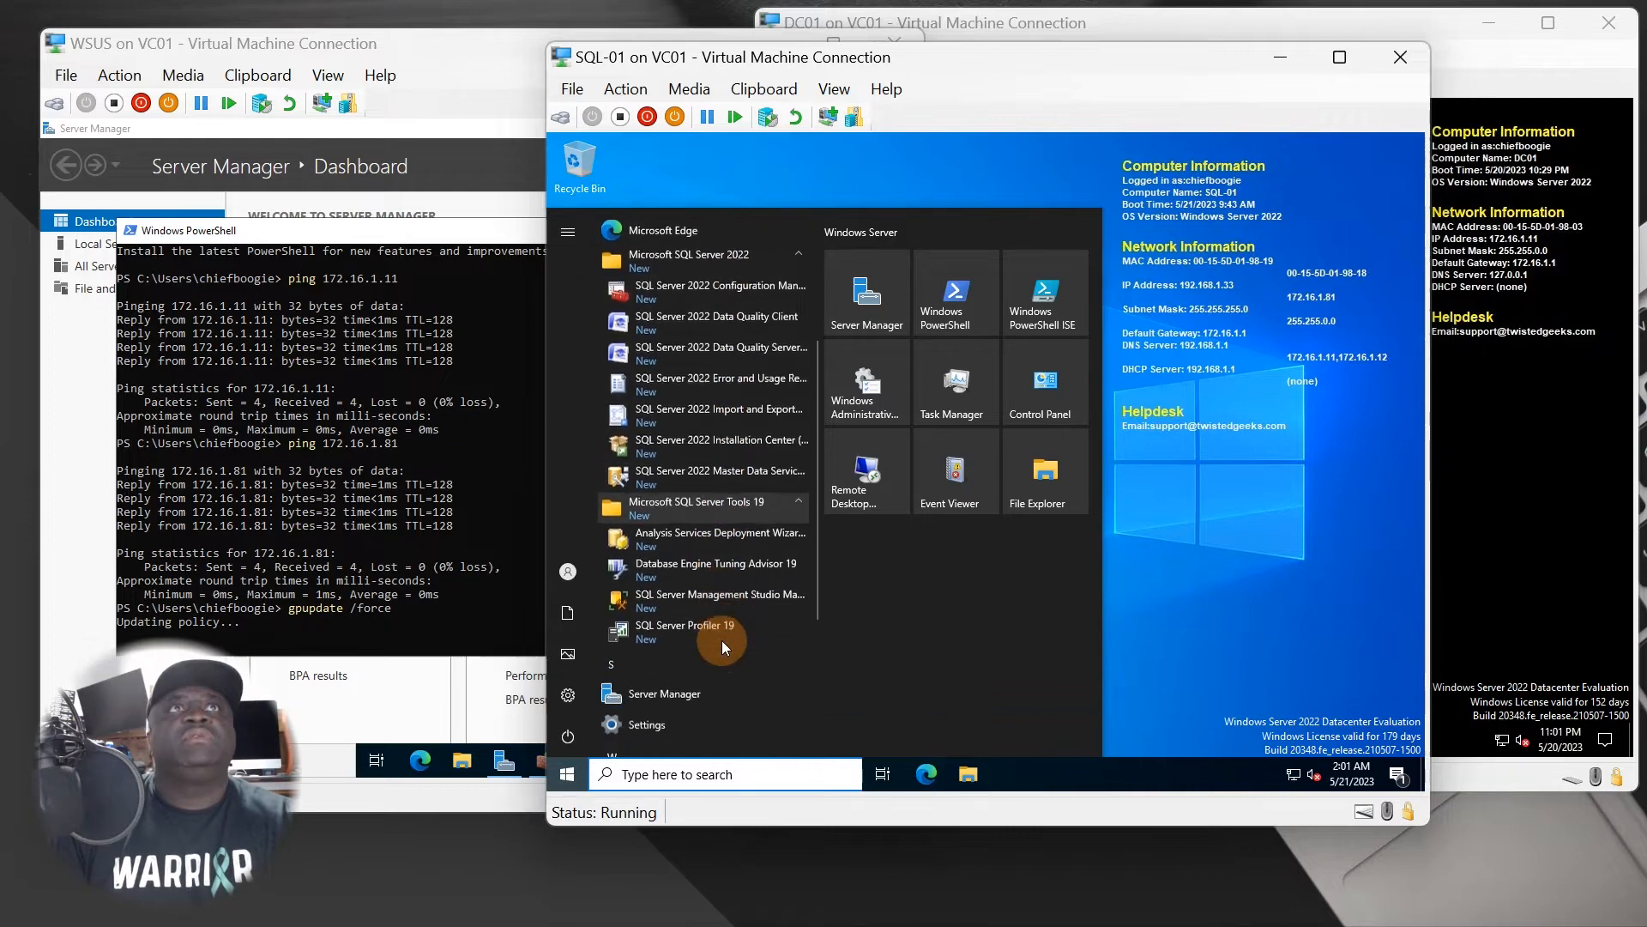
{"action": "left_click", "coordinate": [726, 603]}
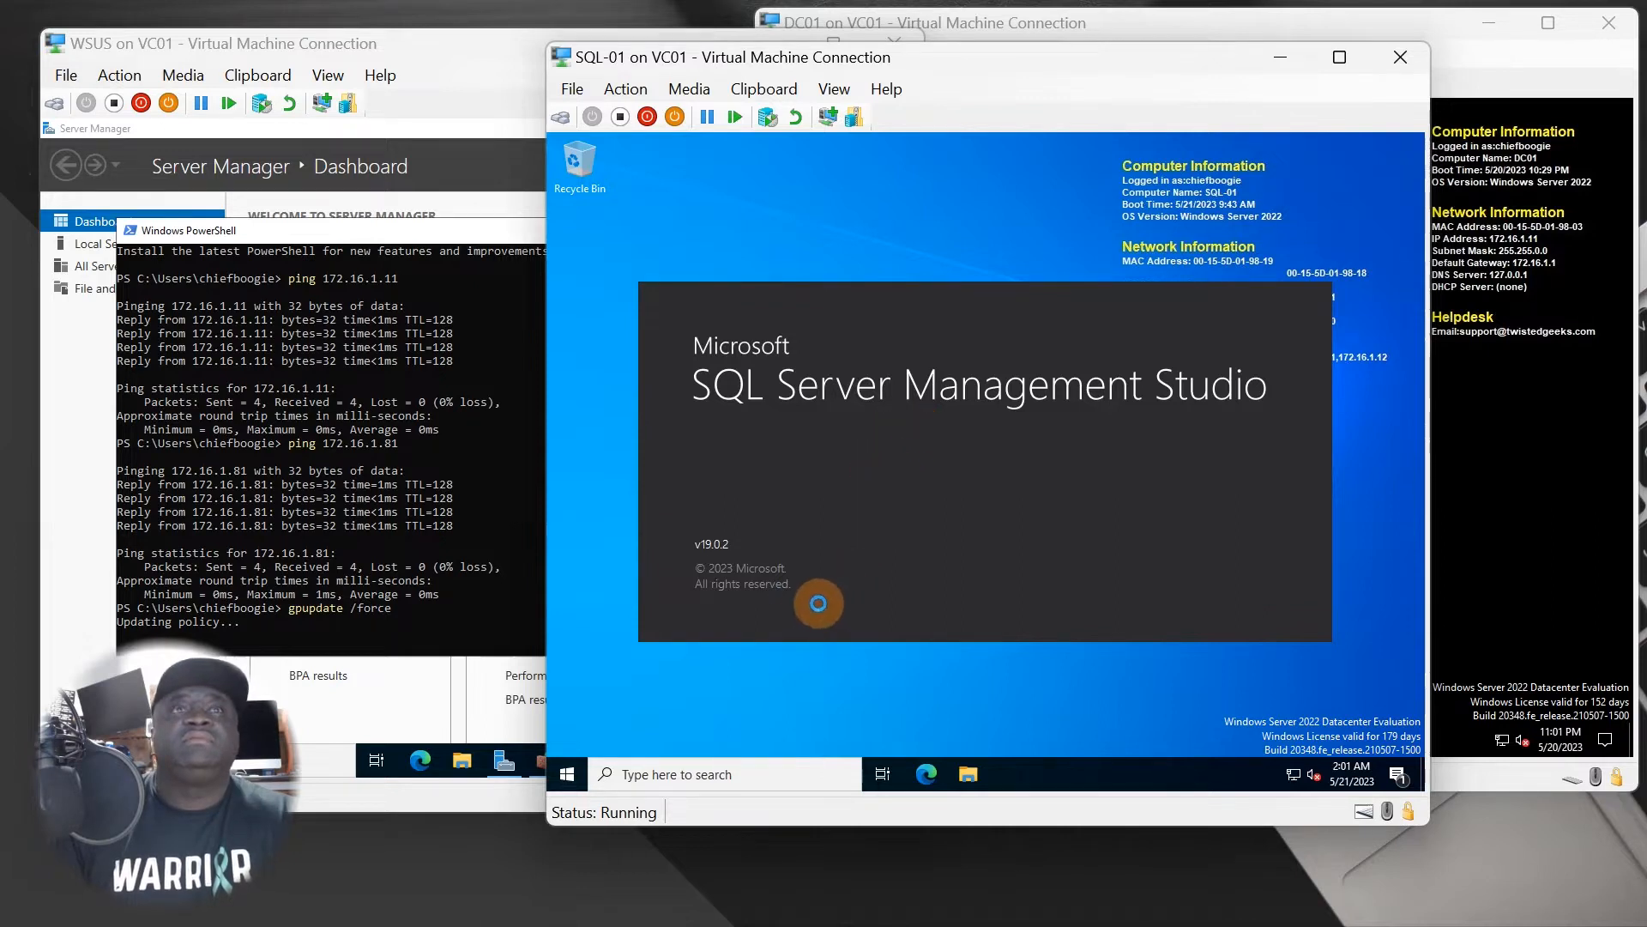
{"action": "left_click", "coordinate": [1513, 520]}
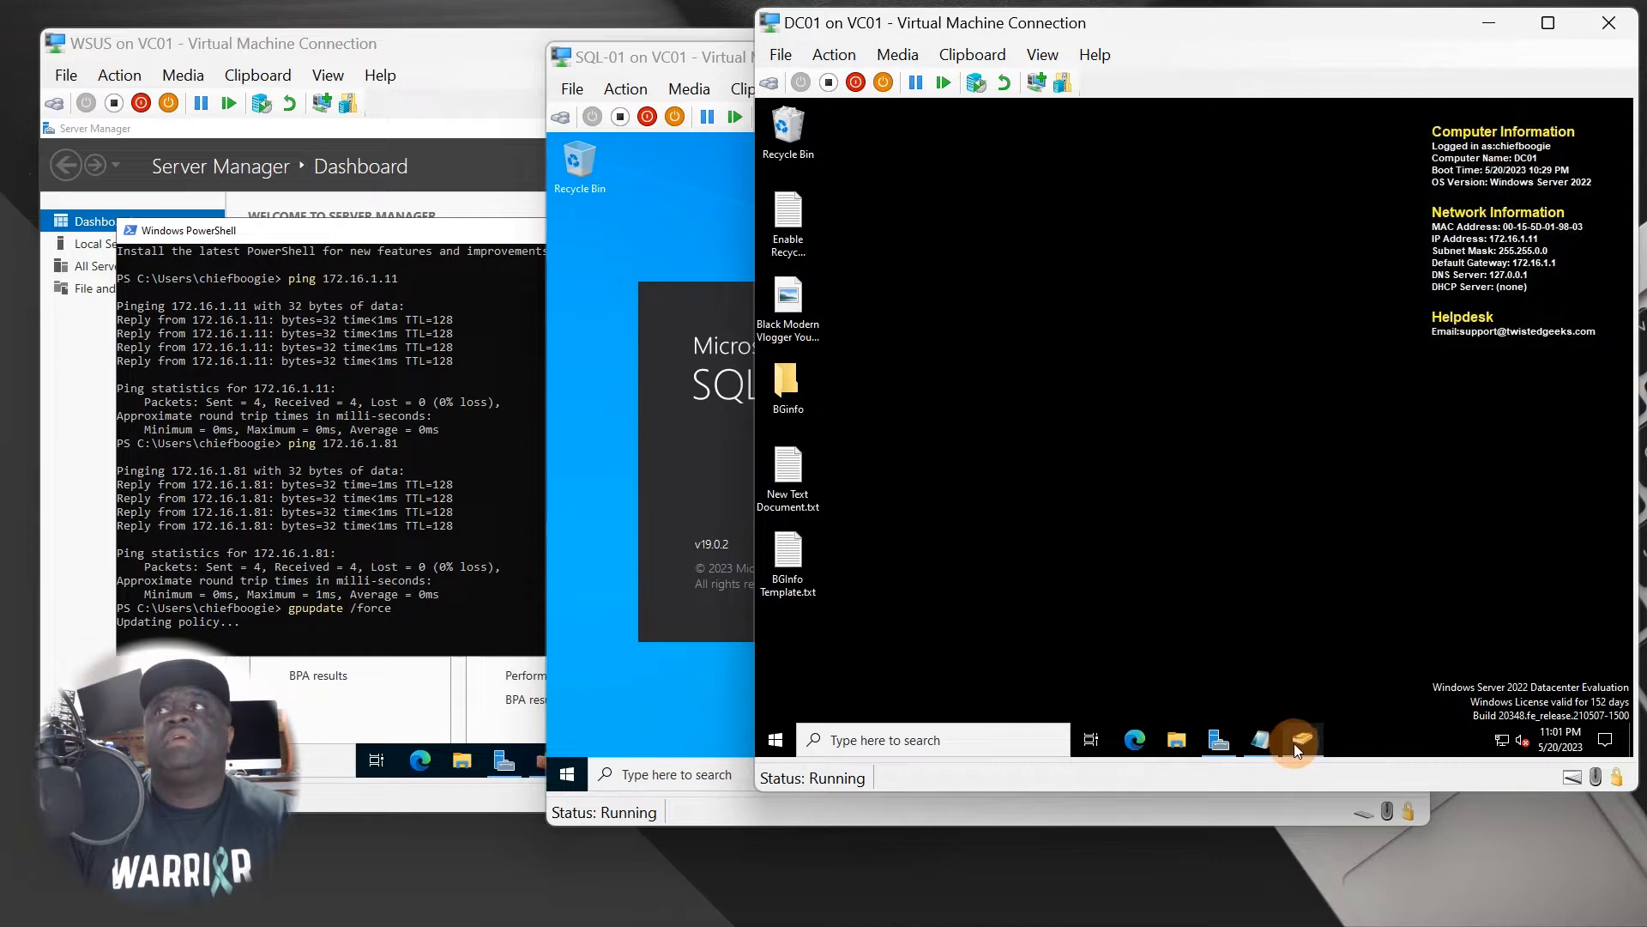
{"action": "left_click", "coordinate": [731, 676]}
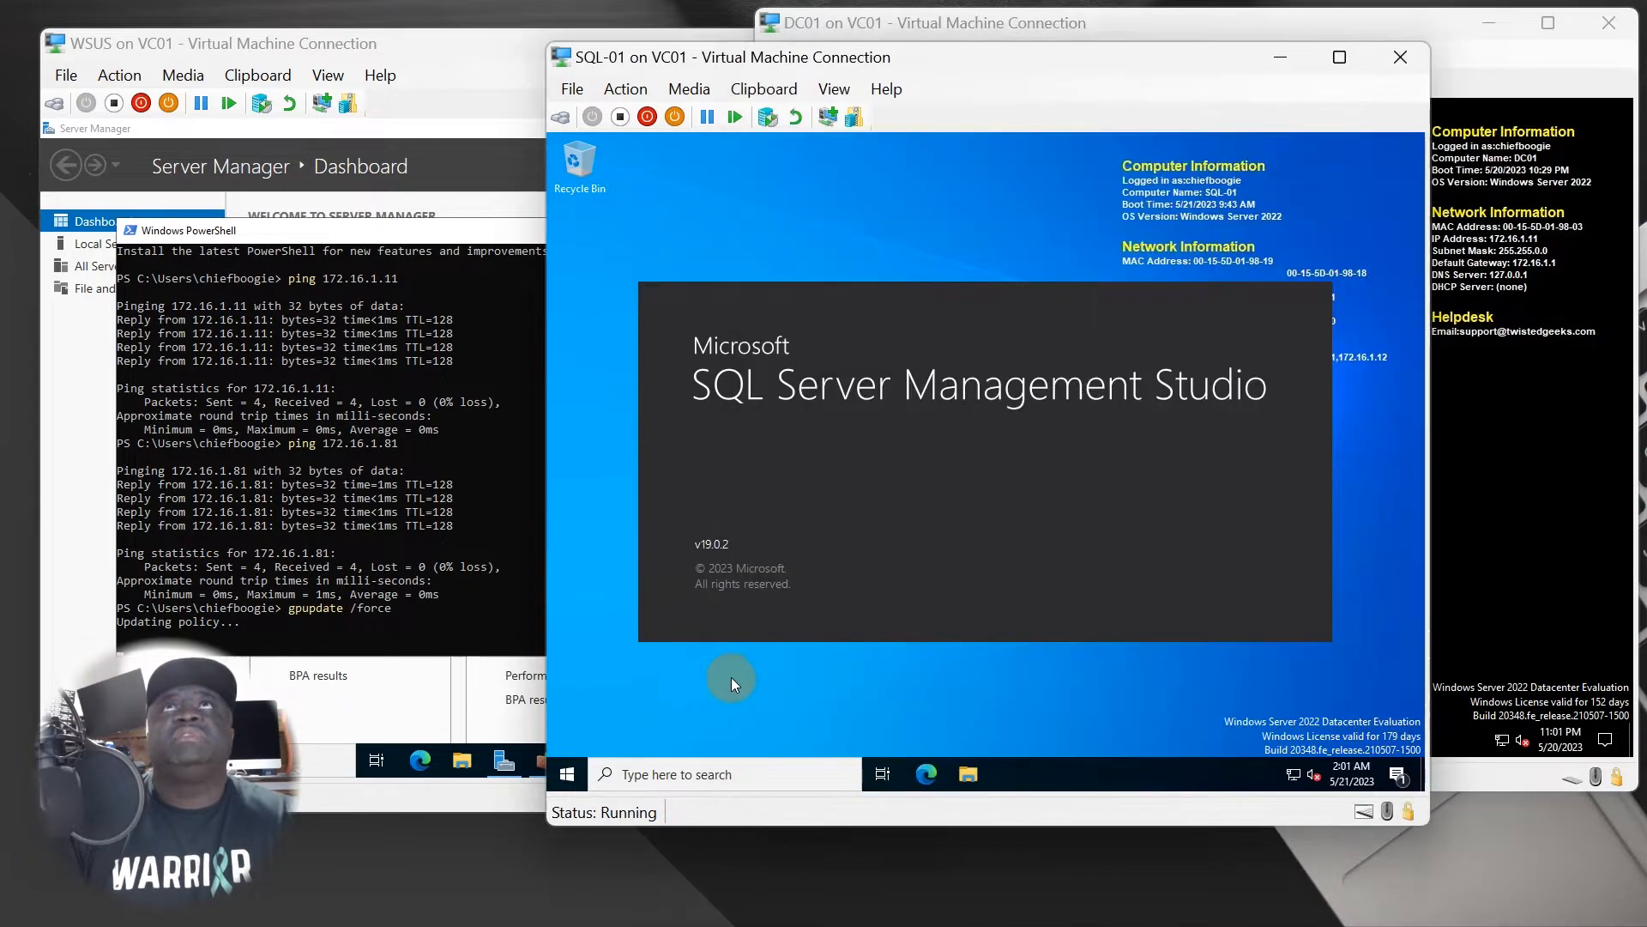
{"action": "left_click", "coordinate": [347, 595]}
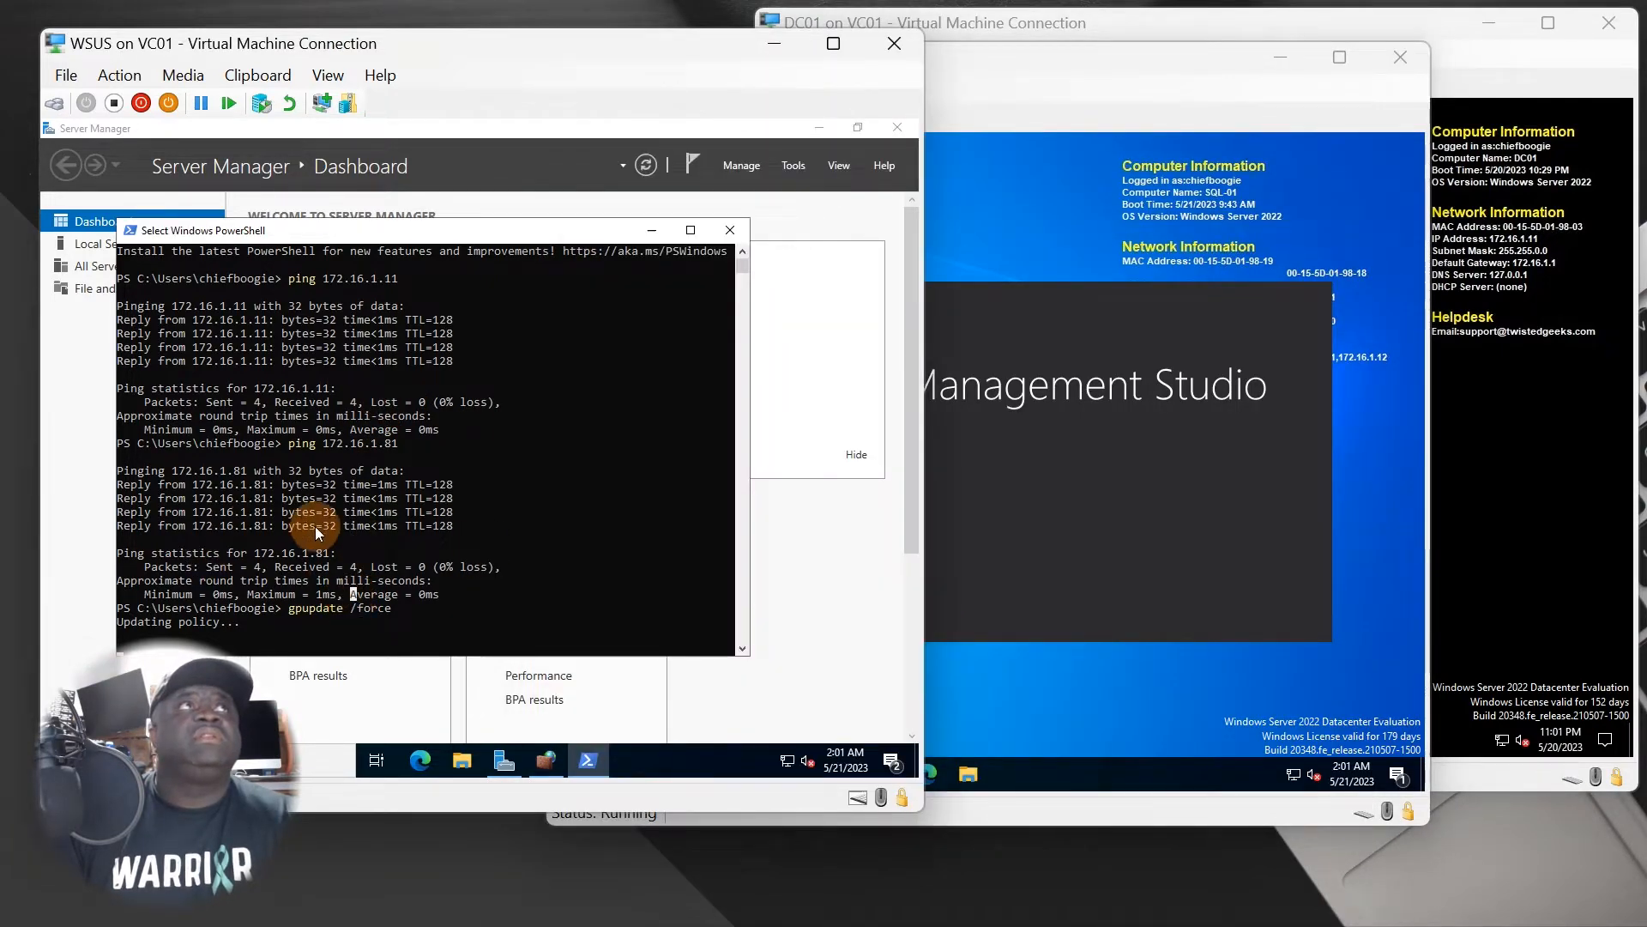
Connect to the SQL-01 Database Engine with Windows Authentication and expand Databases and System Databases in a widened Object Explorer.
{"action": "left_click", "coordinate": [1002, 629]}
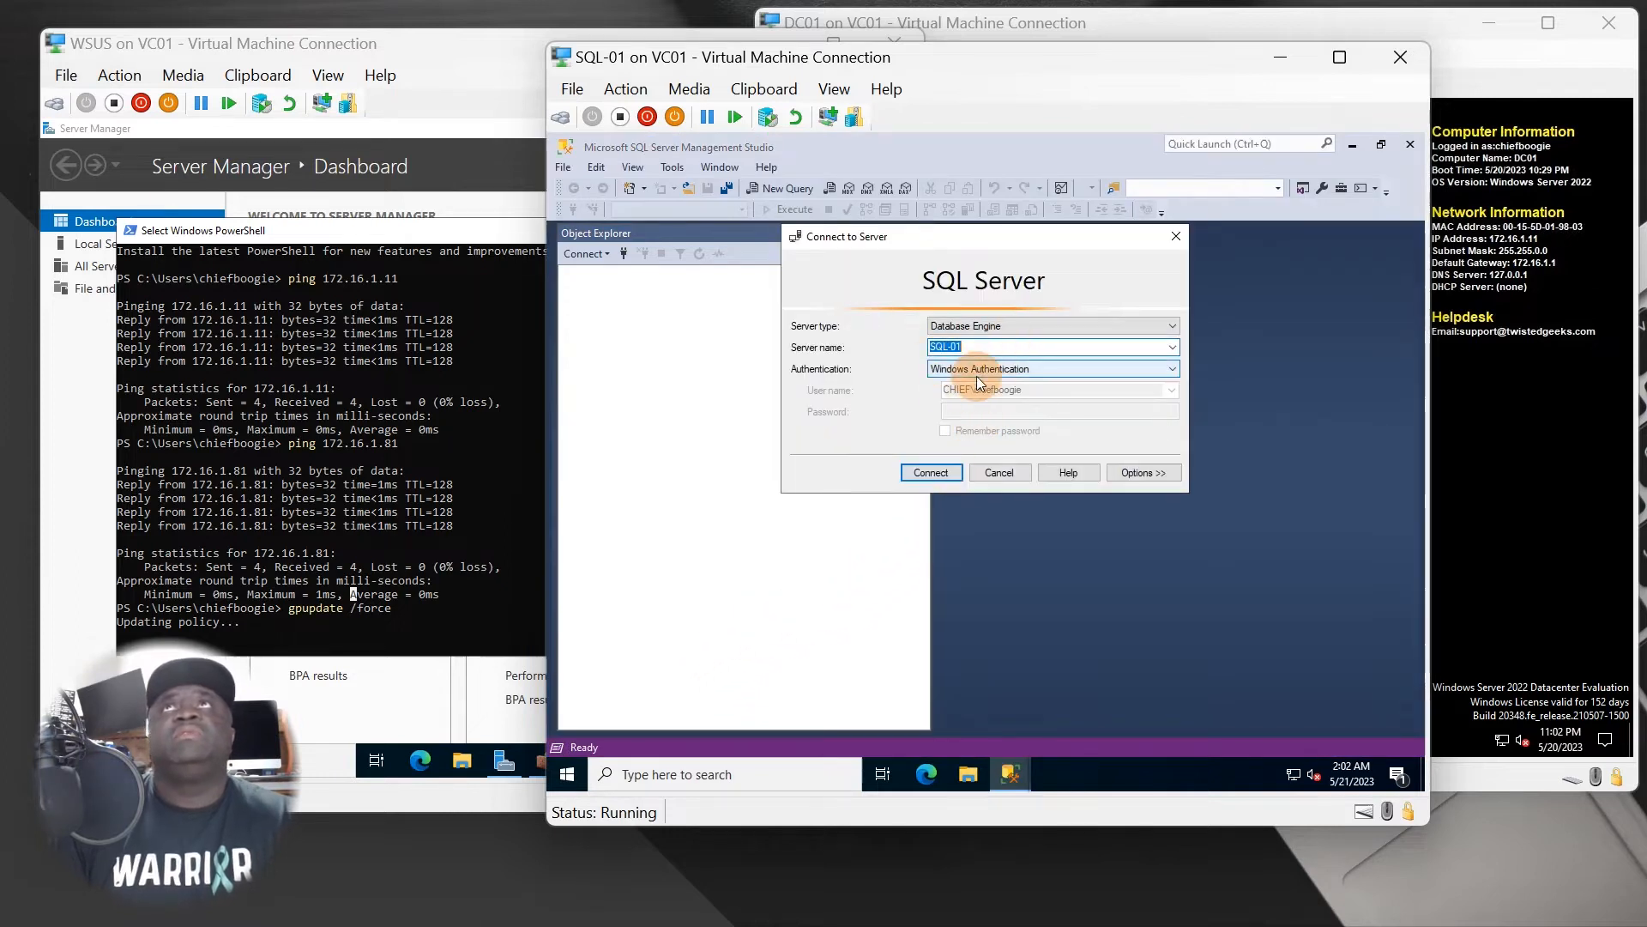
{"action": "left_click", "coordinate": [946, 479]}
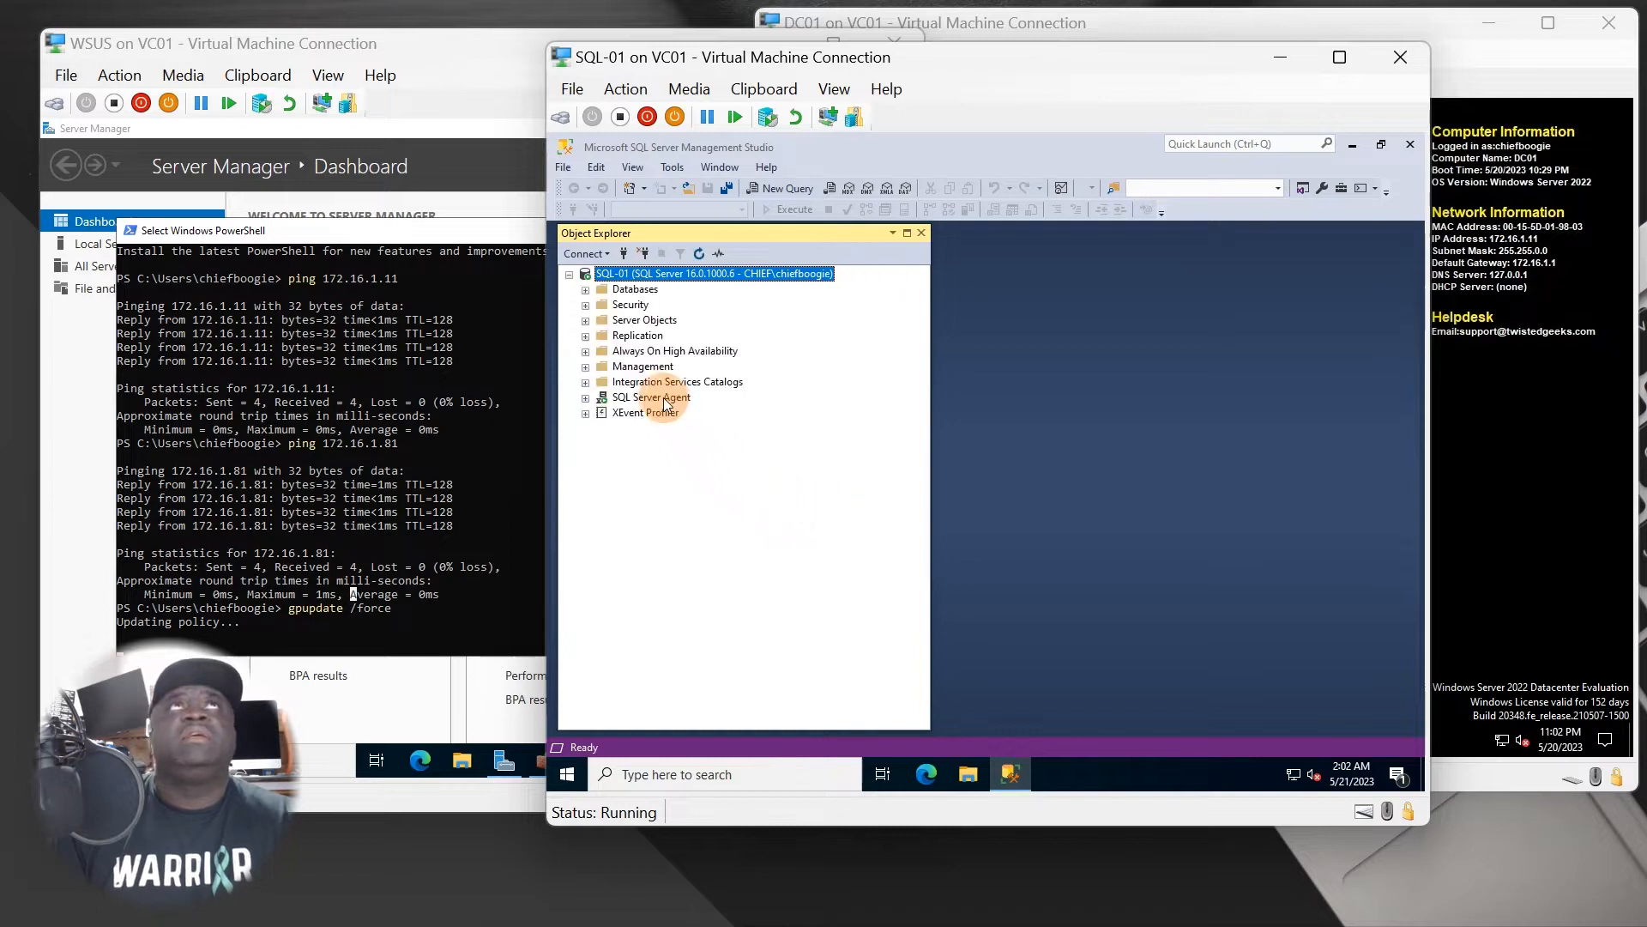
{"action": "left_click", "coordinate": [585, 289]}
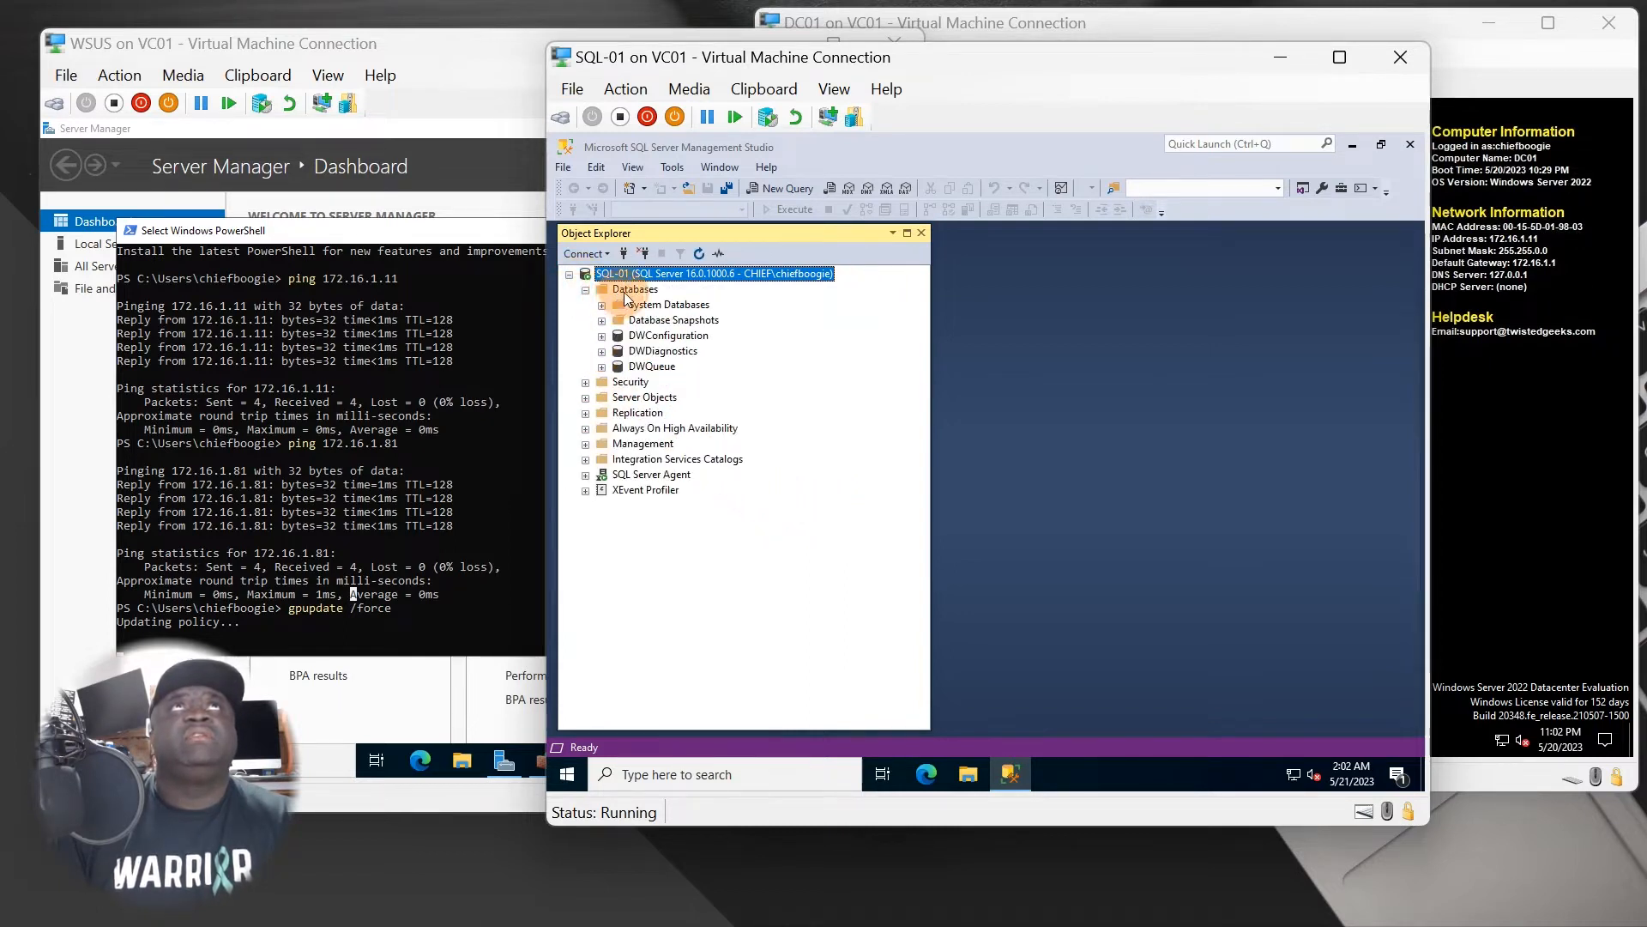
{"action": "left_click_drag", "start_coordinate": [935, 356], "coordinate": [1015, 369]}
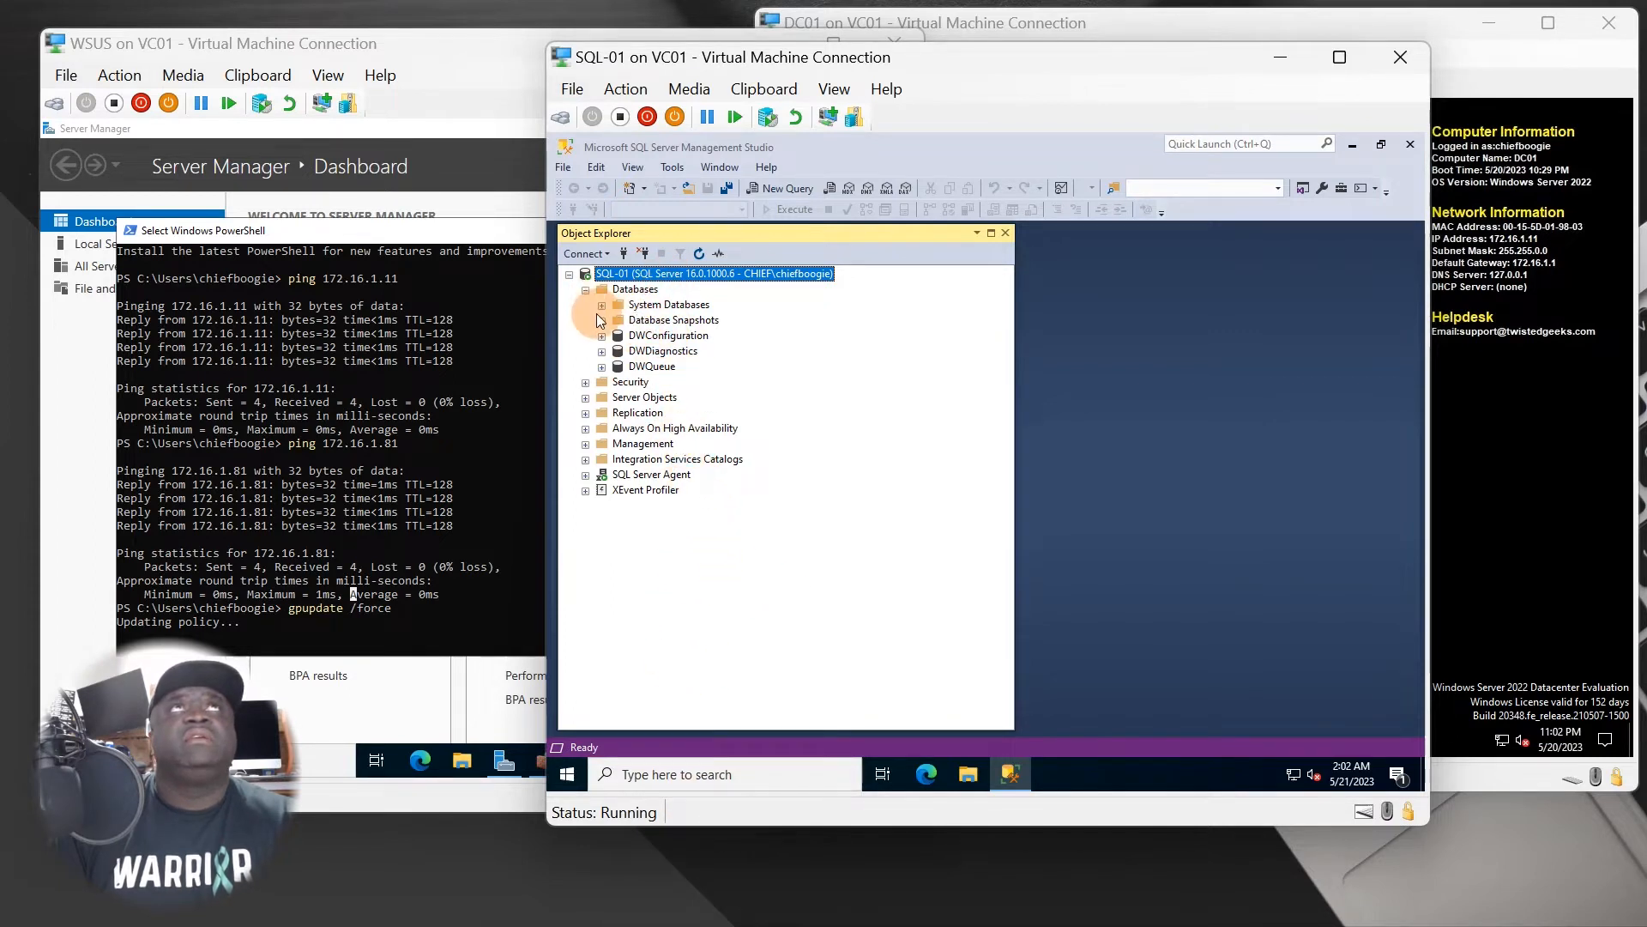
{"action": "left_click", "coordinate": [631, 289]}
{"action": "left_click", "coordinate": [601, 304]}
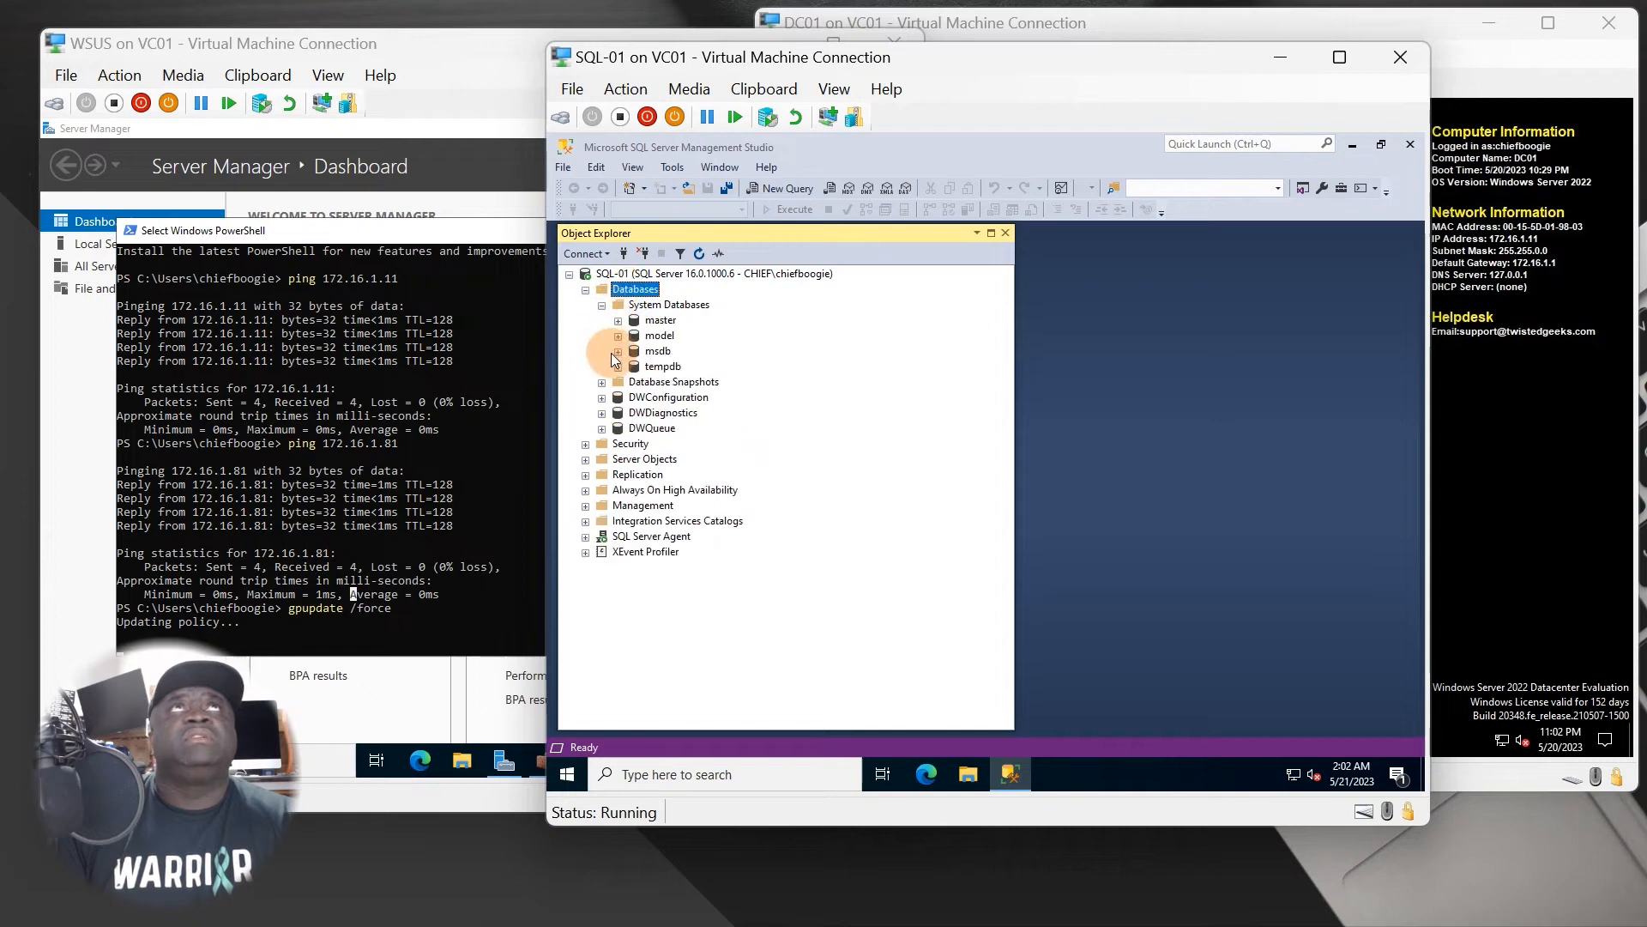
Inspect the DWConfiguration database in Object Explorer, collapse Databases, and review the available commands for the SQL-01 server and the Databases folder.
{"action": "left_click", "coordinate": [602, 397]}
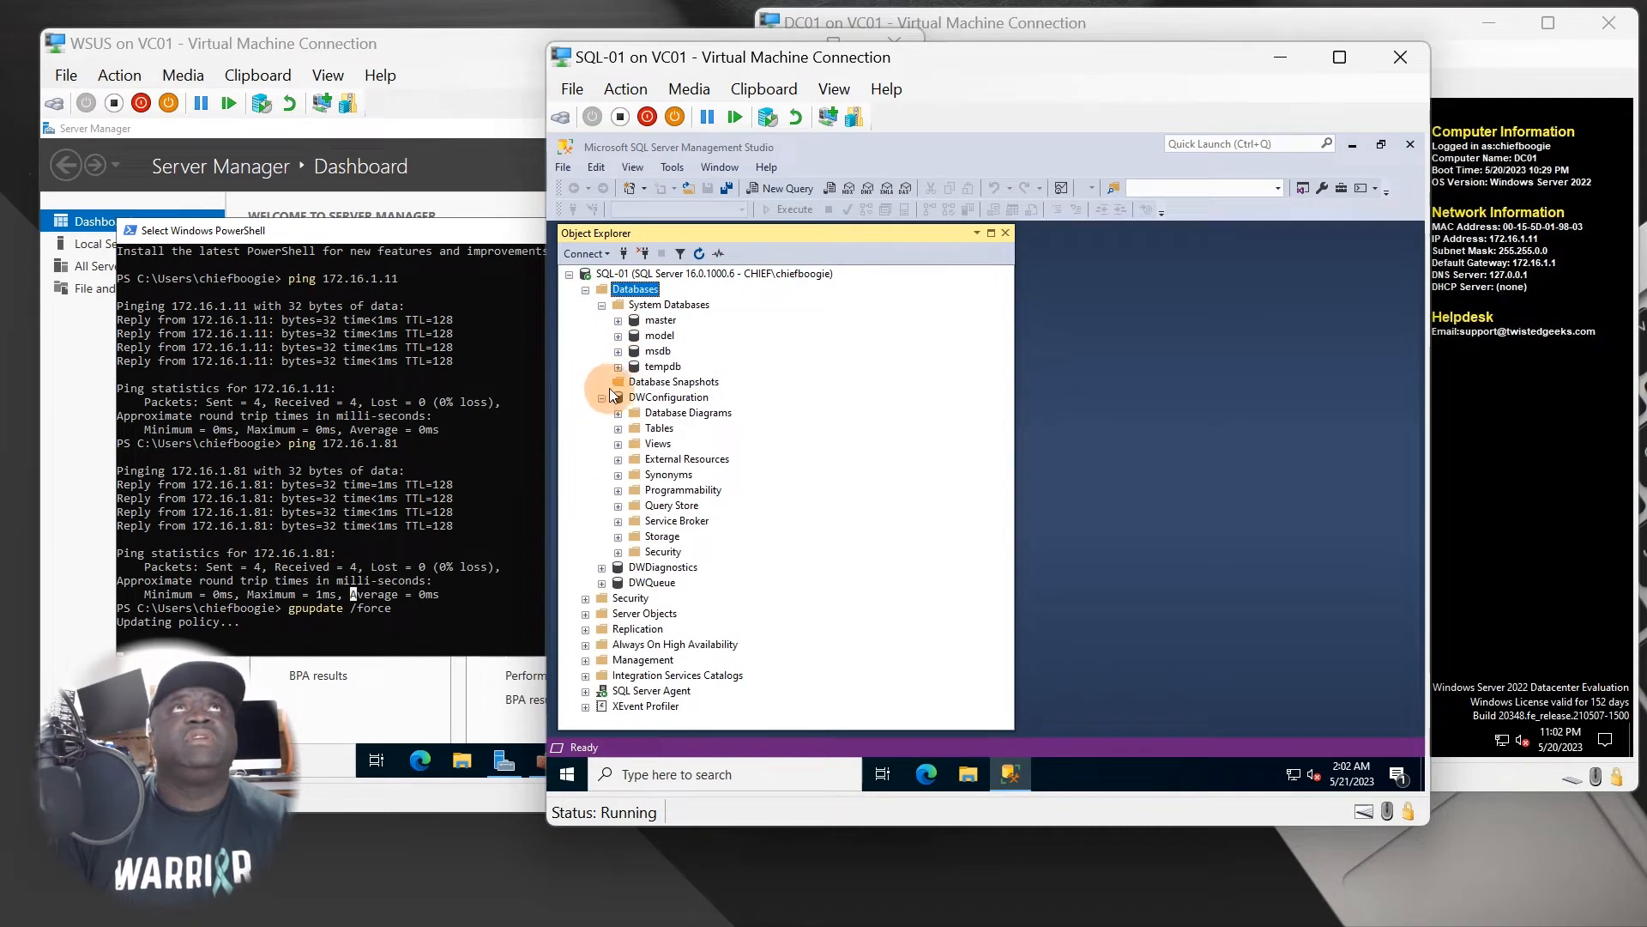
{"action": "left_click", "coordinate": [602, 397]}
{"action": "double_click", "coordinate": [603, 289]}
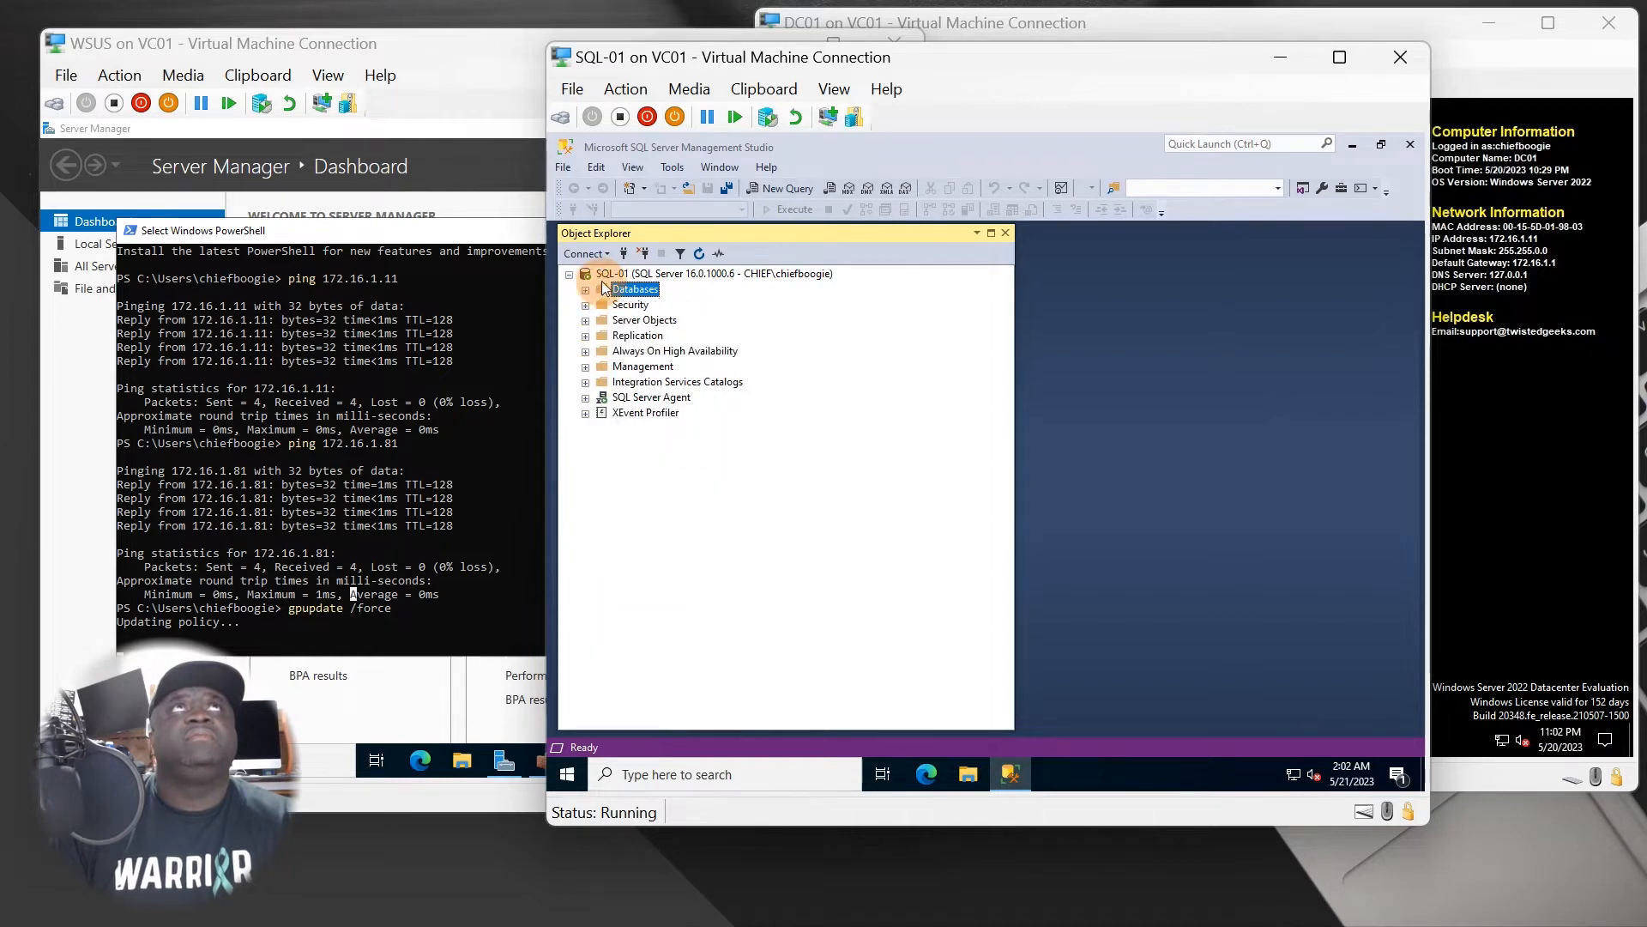
{"action": "right_click", "coordinate": [618, 272]}
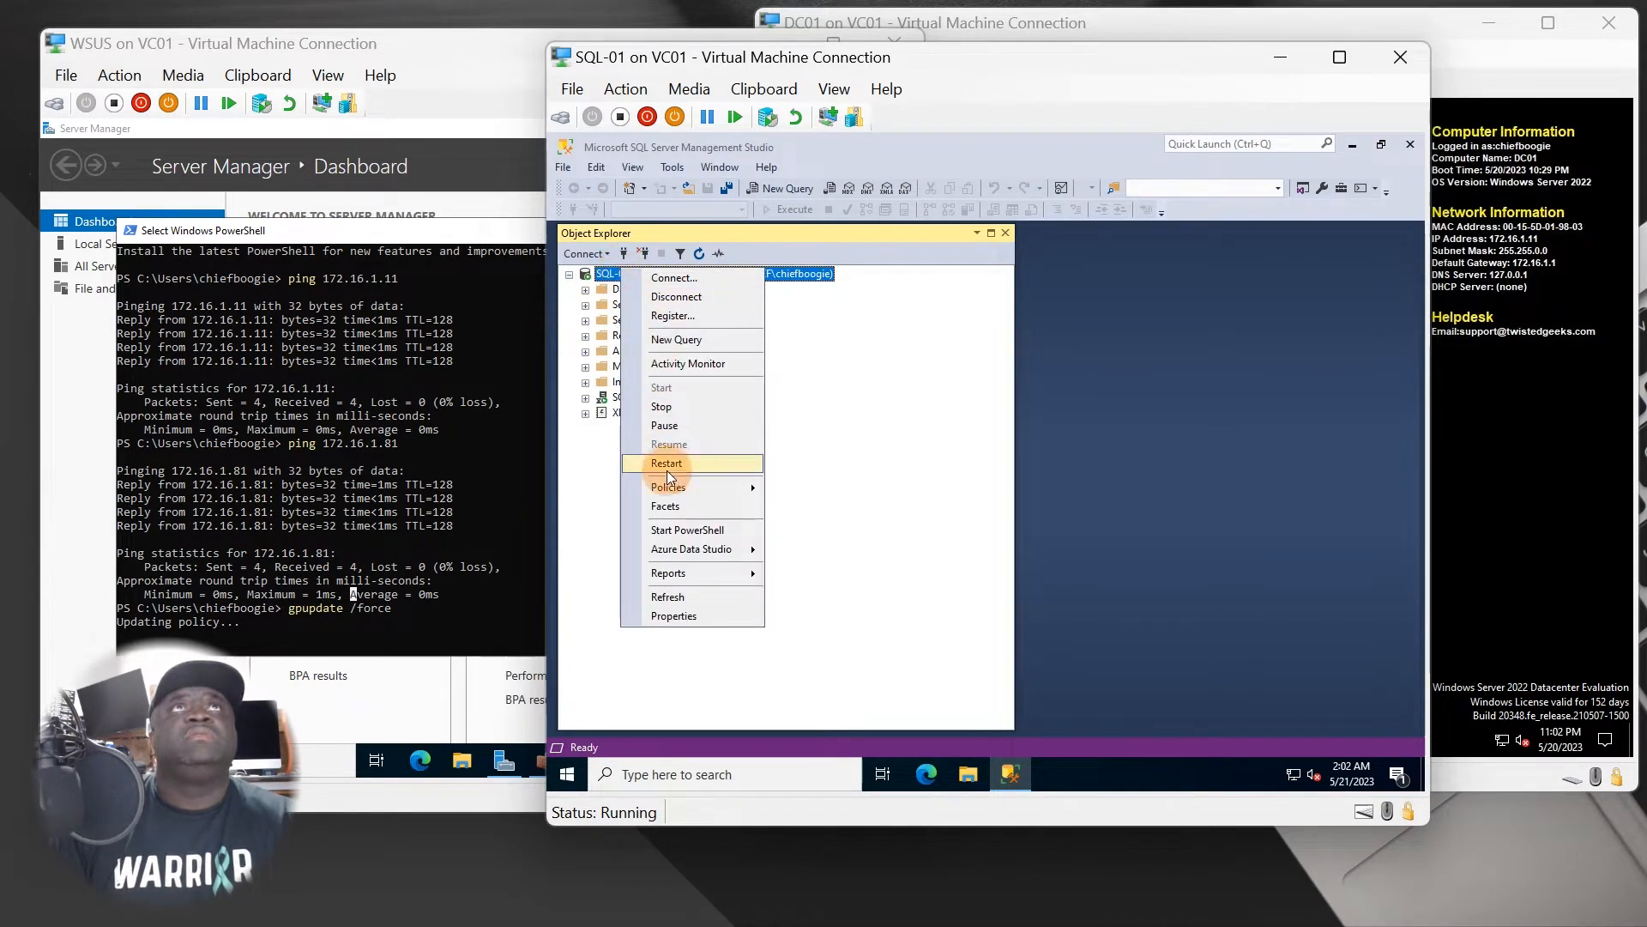
{"action": "left_click", "coordinate": [911, 440]}
{"action": "right_click", "coordinate": [619, 291]}
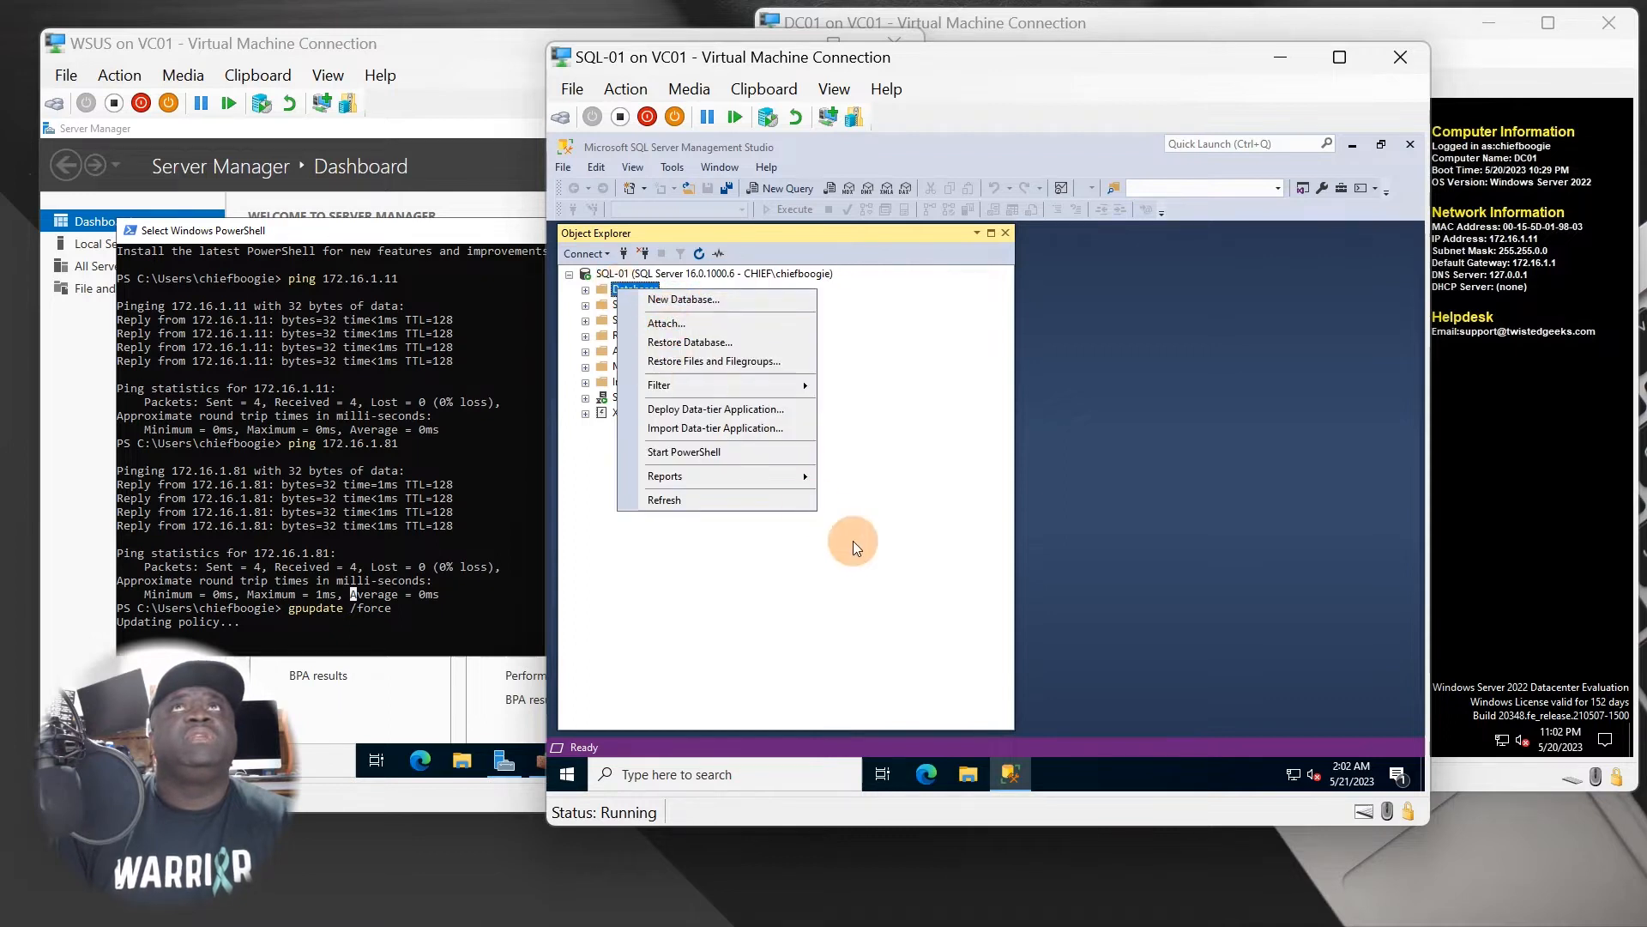
{"action": "left_click", "coordinate": [749, 557]}
Switch to the WSUS virtual machine, resume the paused gpupdate /force in PowerShell, and minimize the PowerShell window.
{"action": "left_click", "coordinate": [409, 532]}
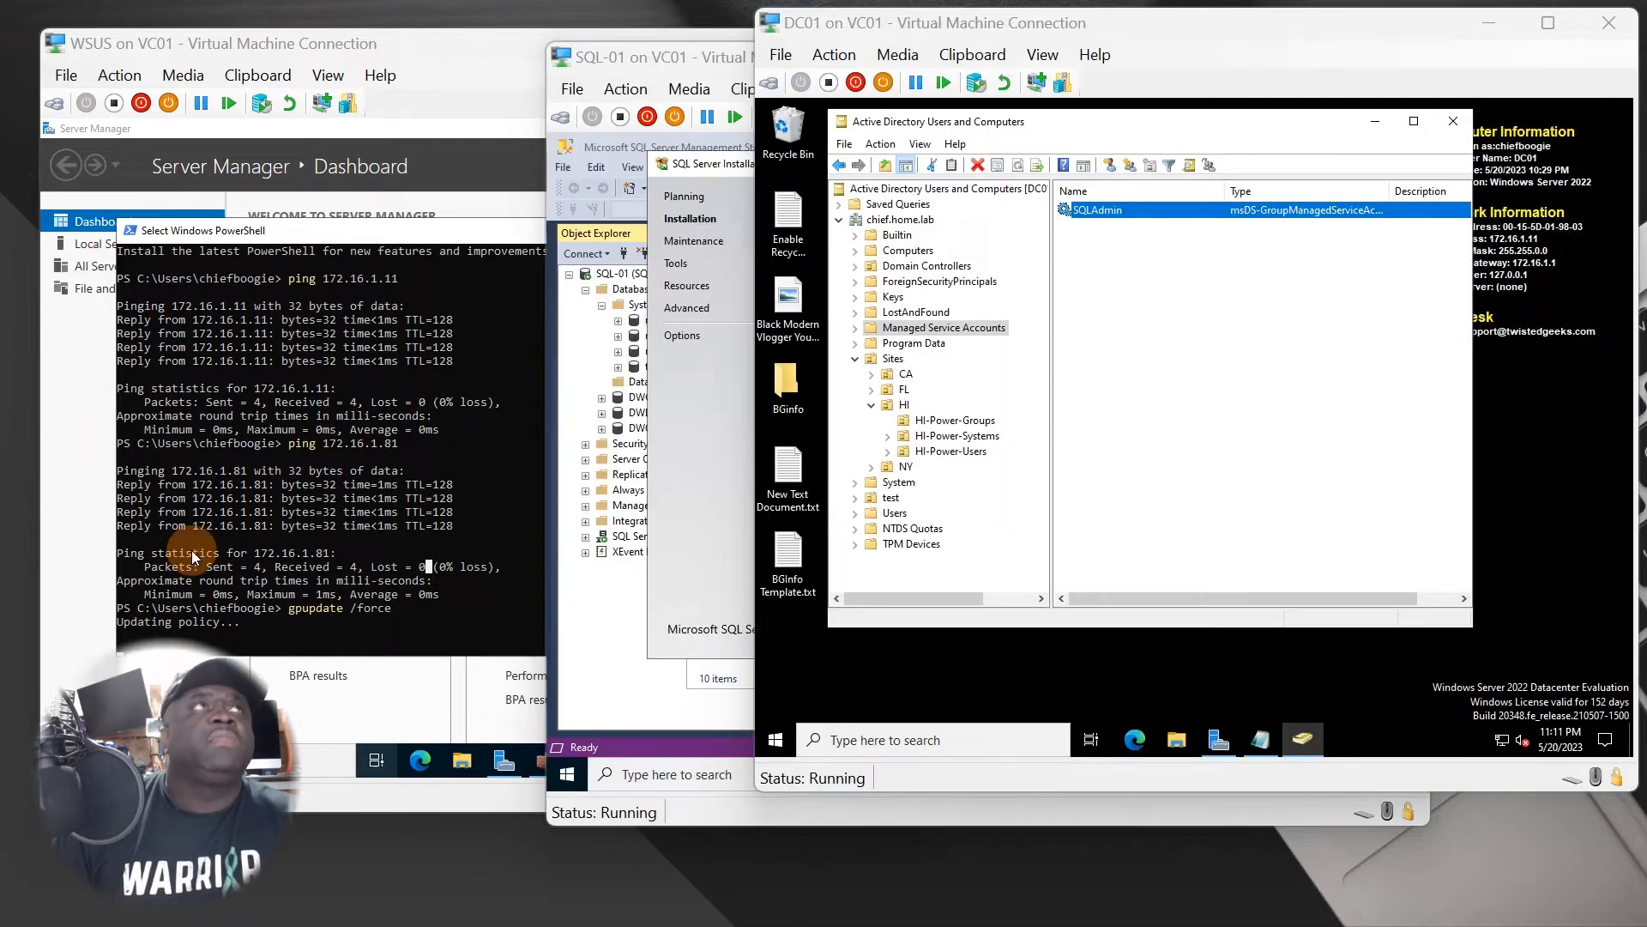
{"action": "left_click", "coordinate": [270, 580]}
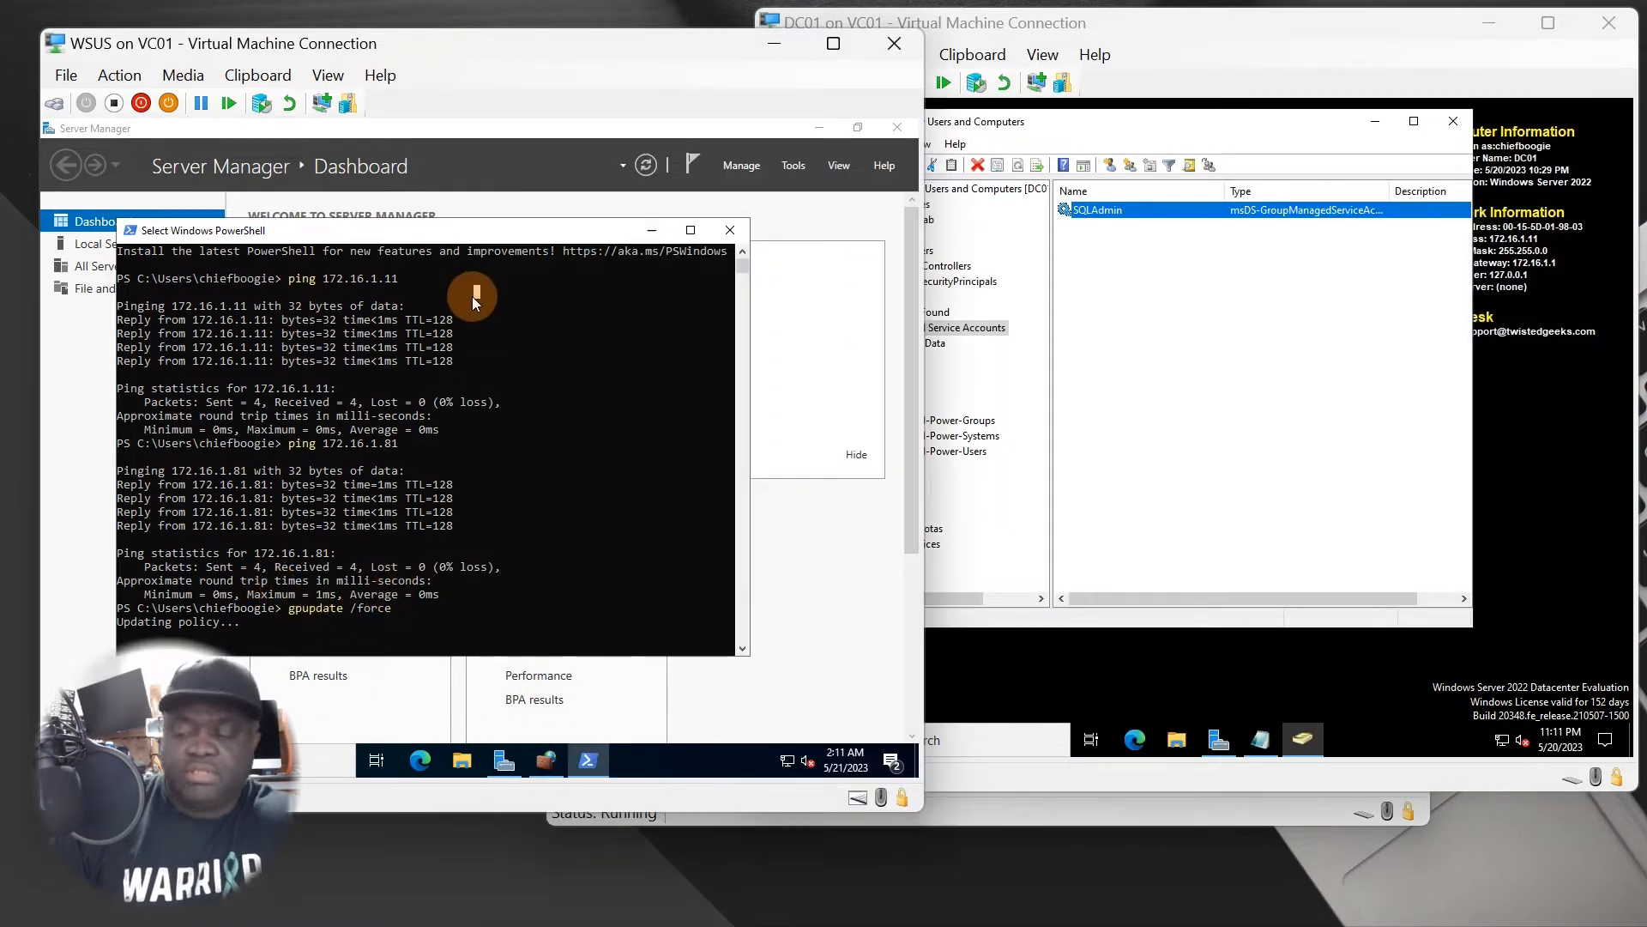
{"action": "key", "text": "Return"}
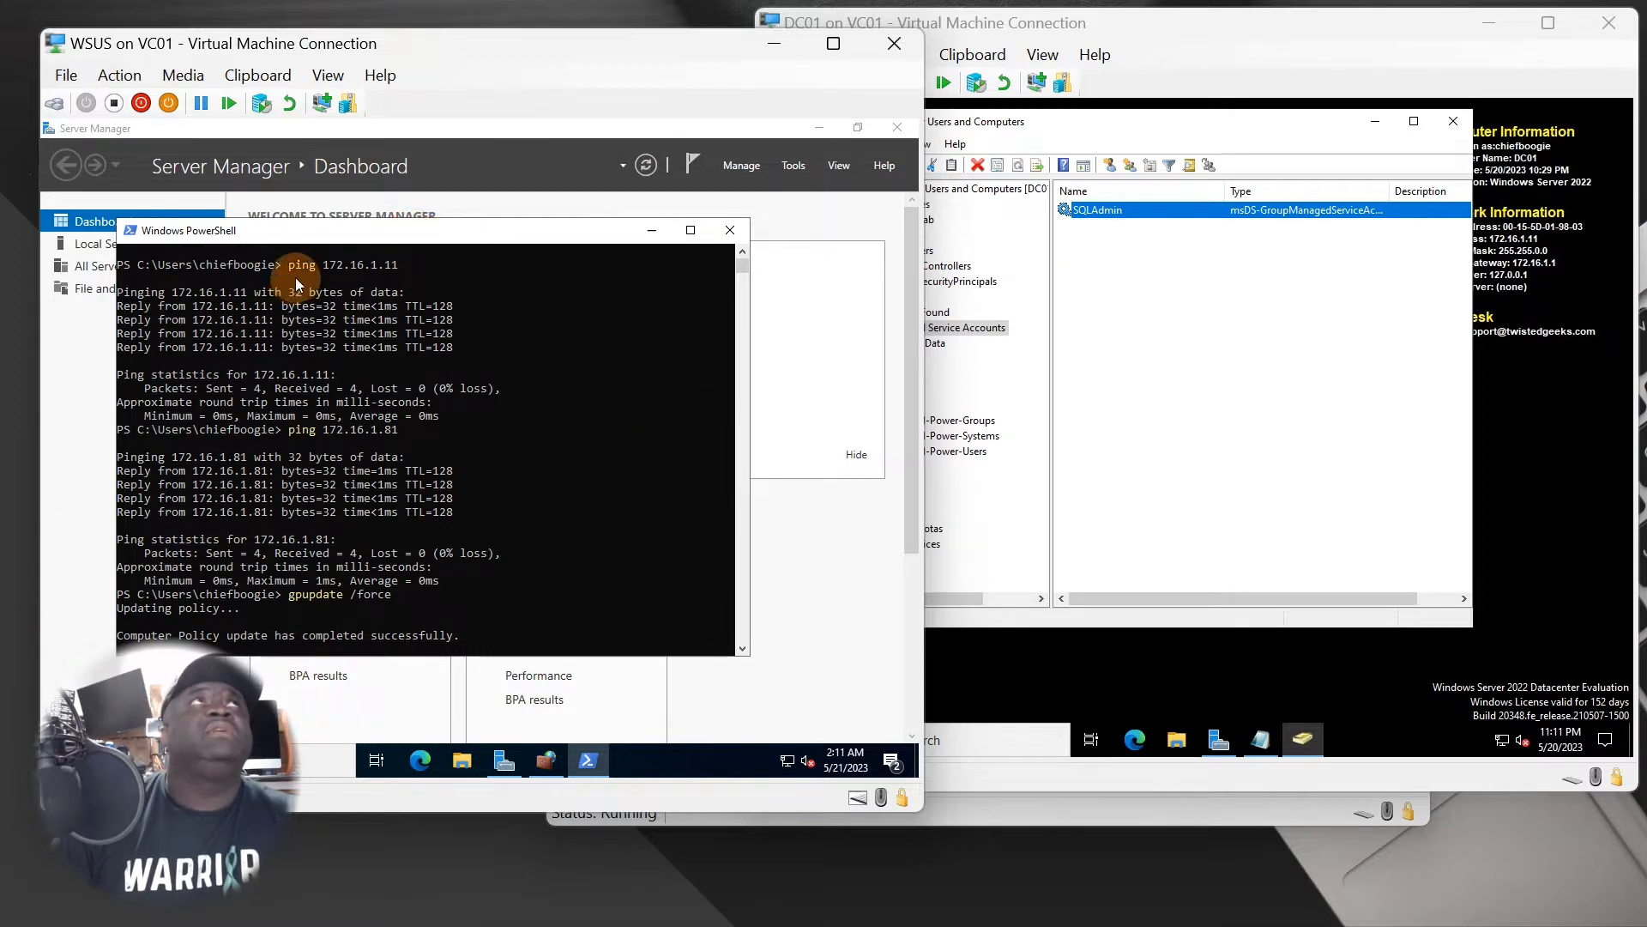
{"action": "left_click_drag", "start_coordinate": [363, 237], "coordinate": [400, 240]}
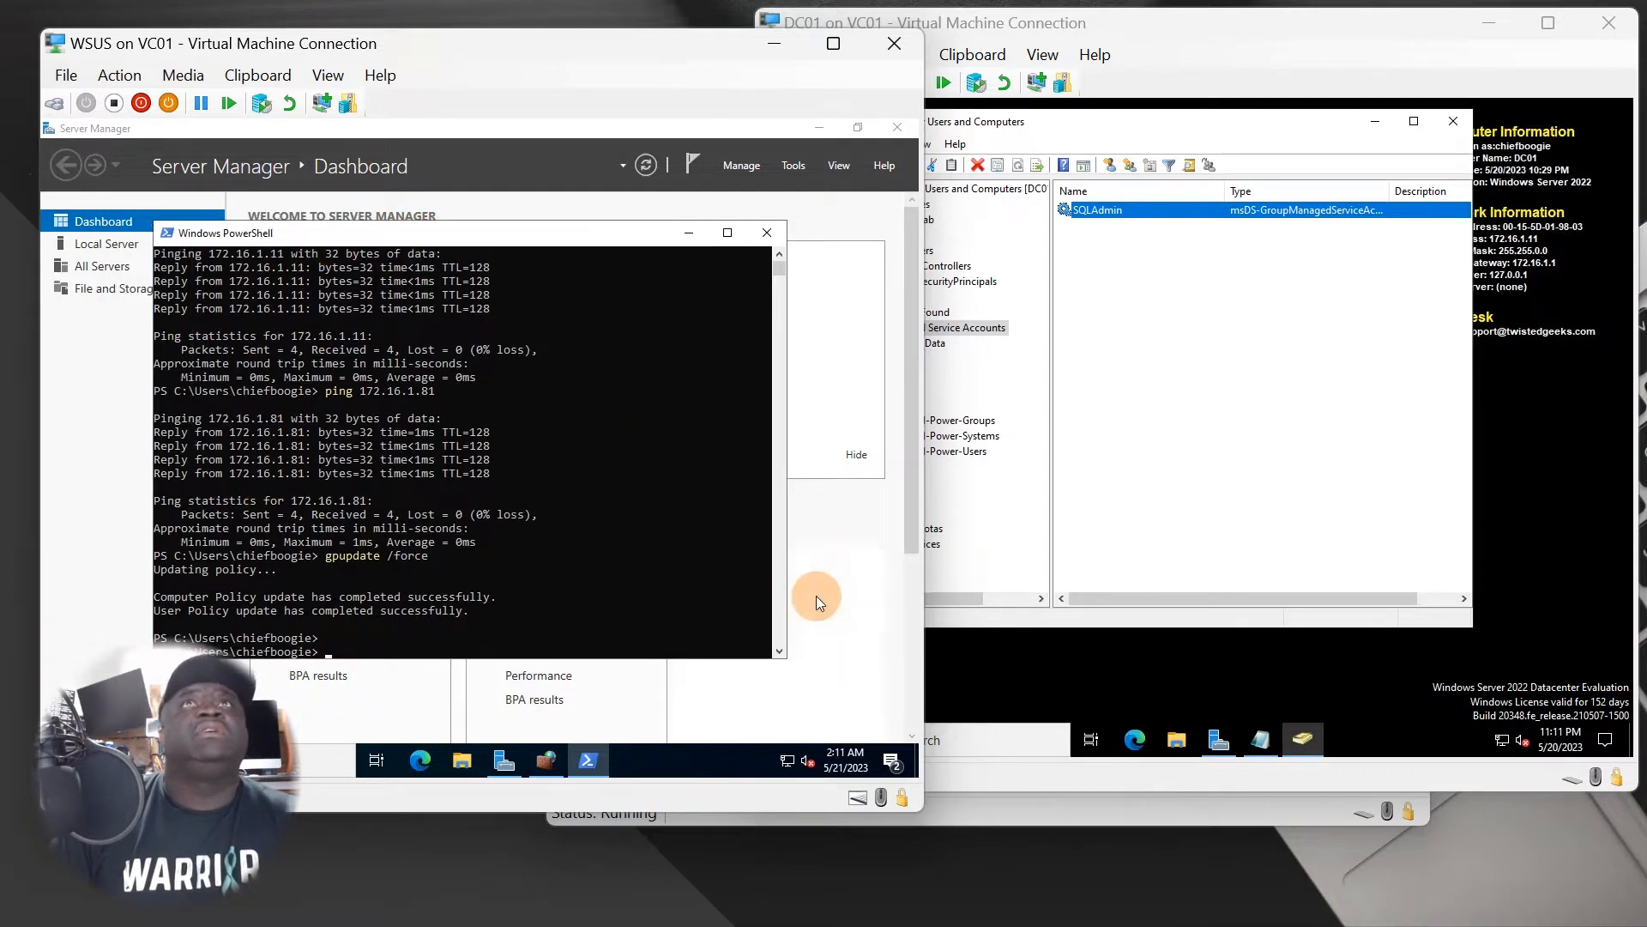
{"action": "left_click", "coordinate": [694, 234]}
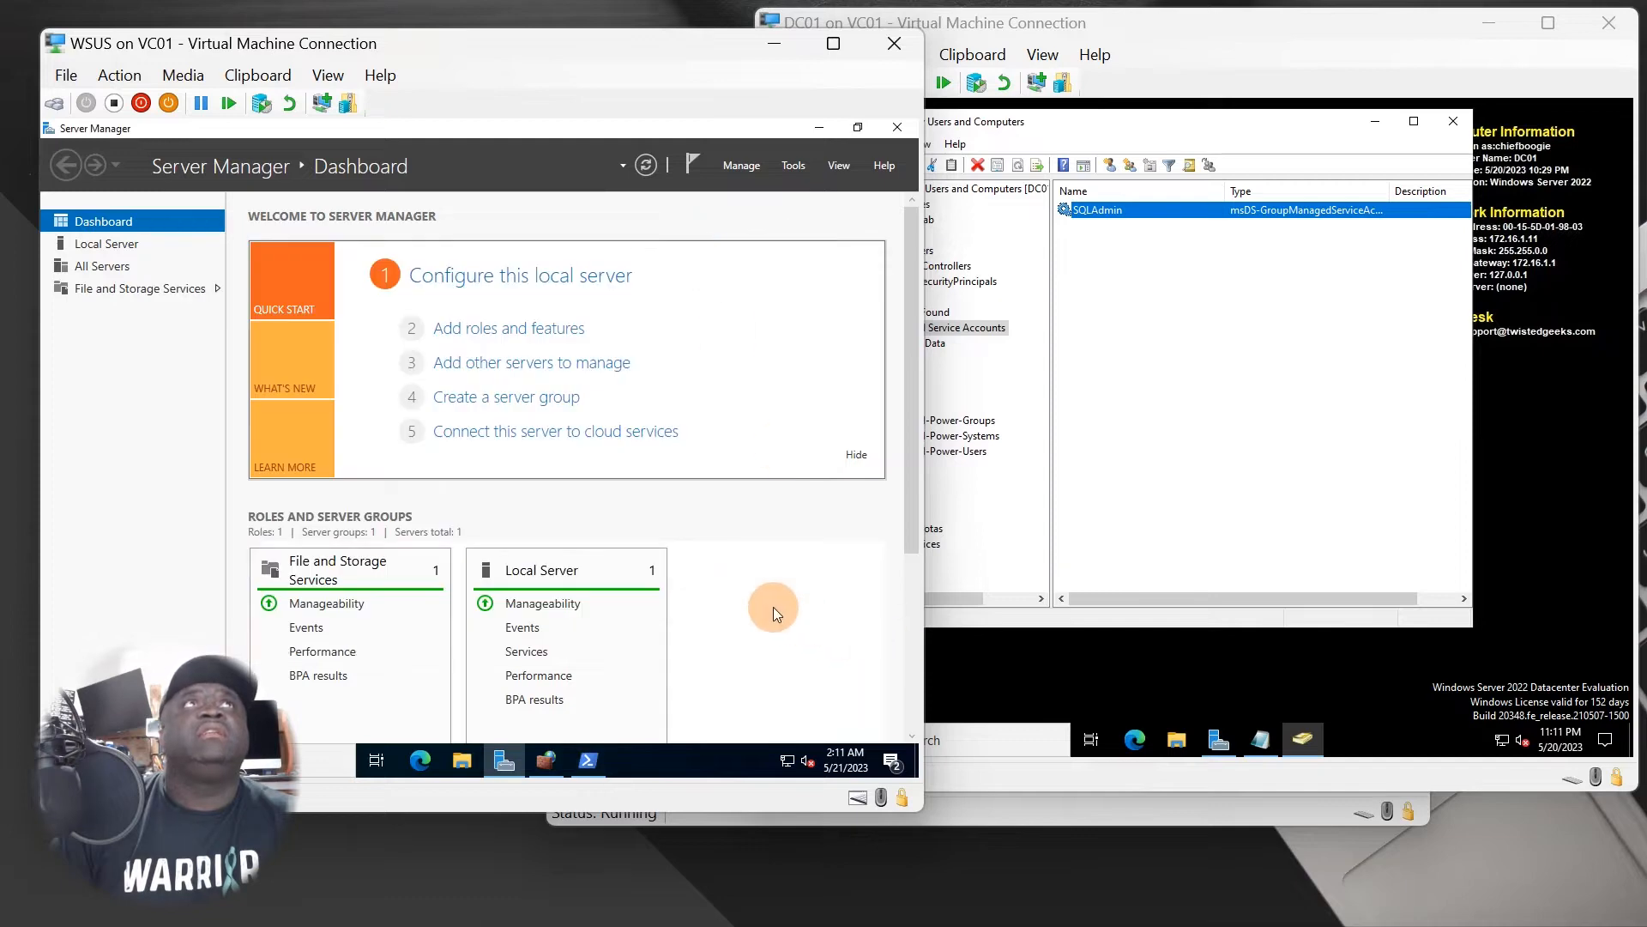
Start adding roles and features on WSUS with role-based or feature-based installation and WSUS.chief.home.lab as the destination server.
{"action": "left_click", "coordinate": [479, 334]}
{"action": "left_click", "coordinate": [579, 645]}
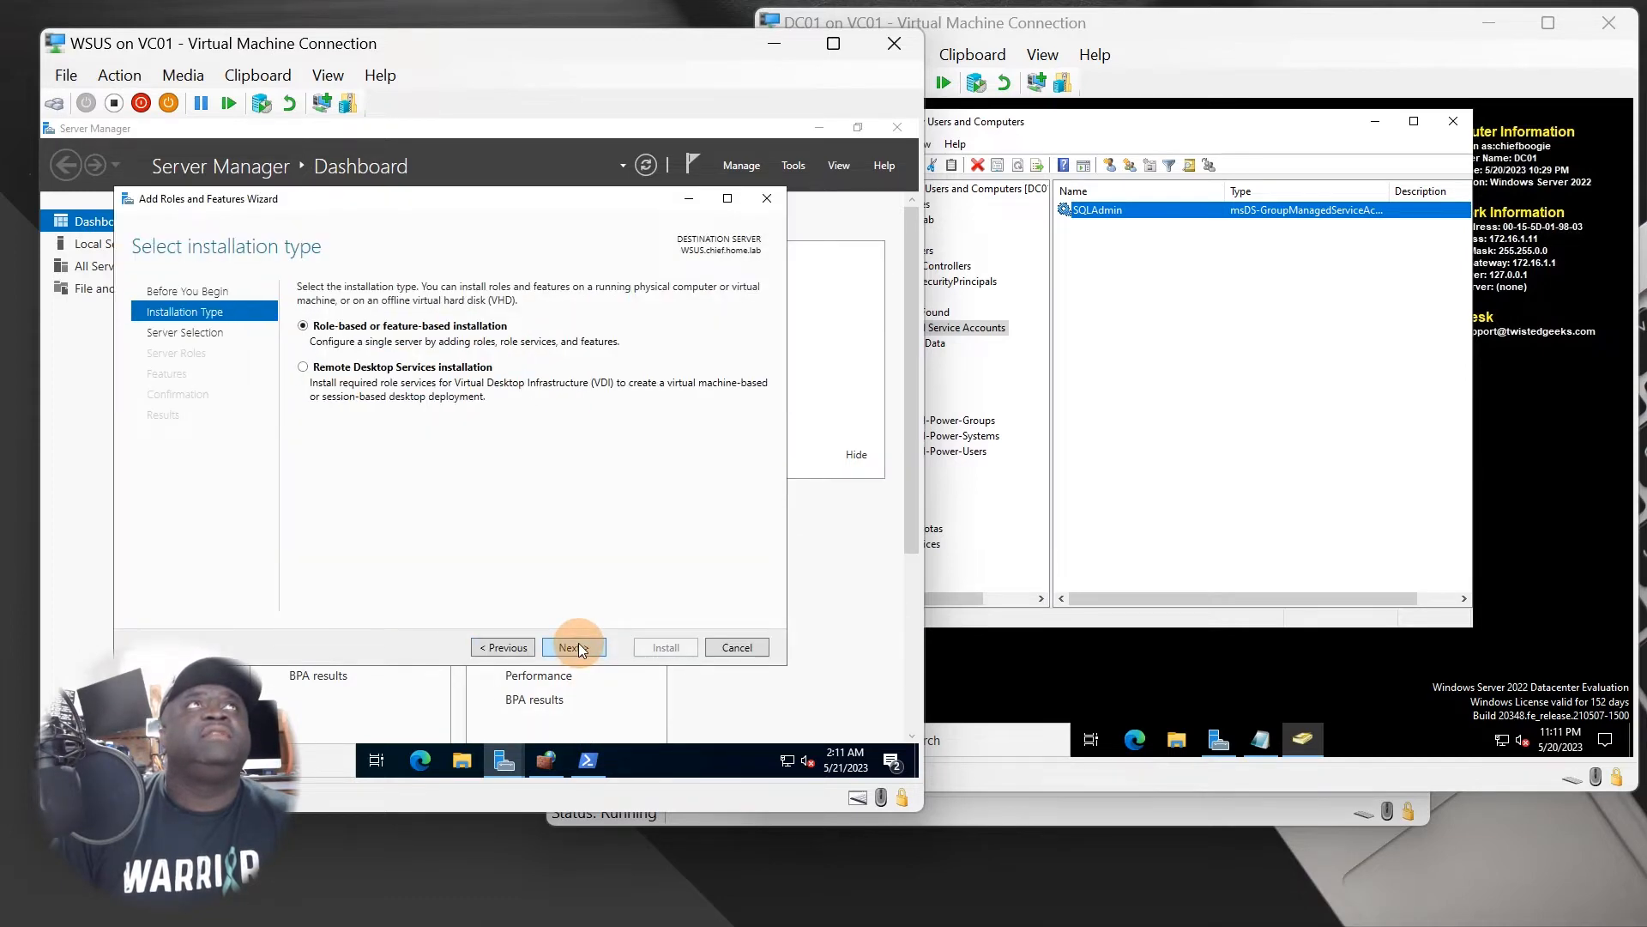
{"action": "left_click", "coordinate": [578, 645]}
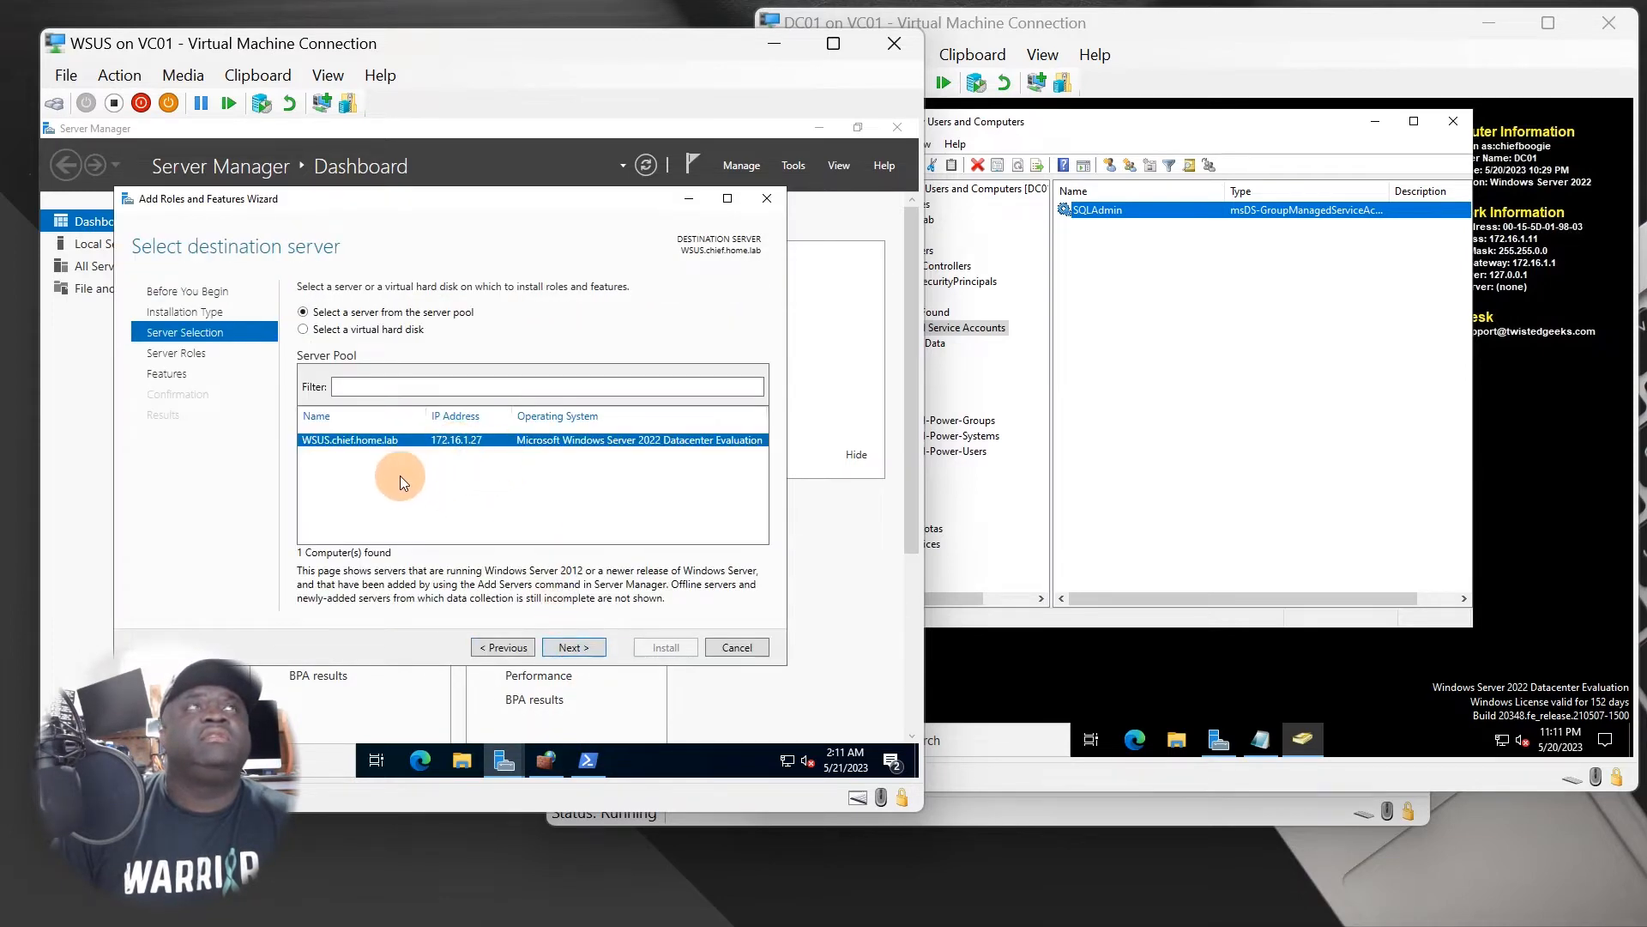
{"action": "left_click", "coordinate": [578, 646]}
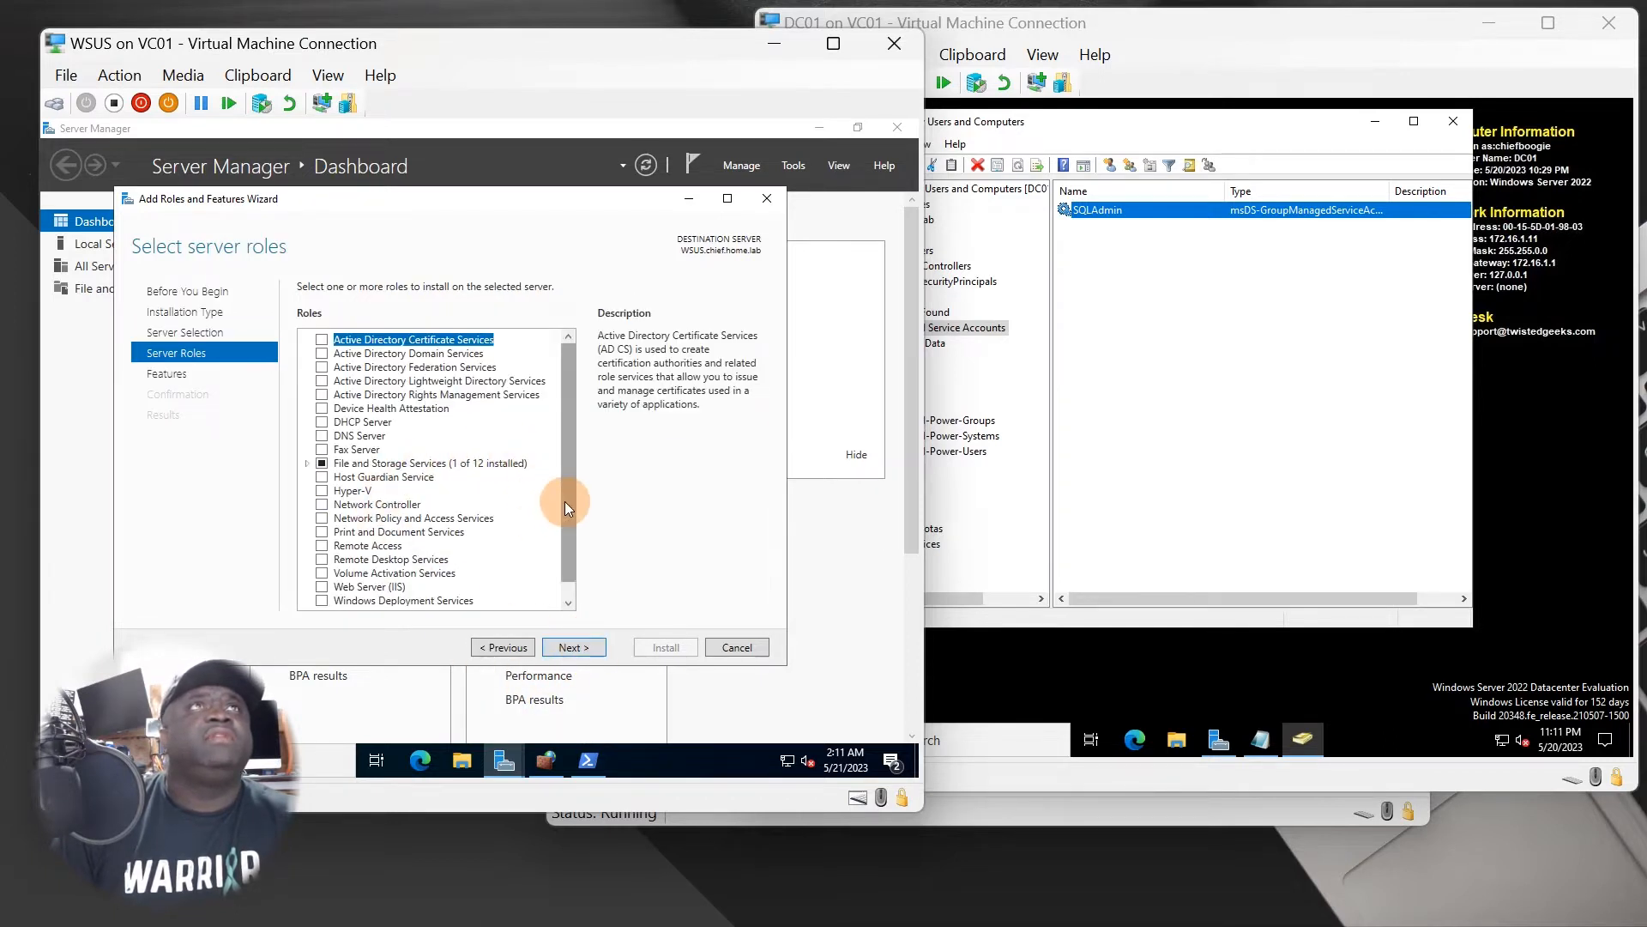
Select the Windows Server Update Services role with its required features and continue to the feature selection.
{"action": "scroll", "coordinate": [565, 501], "scroll_direction": "down", "scroll_amount": 1}
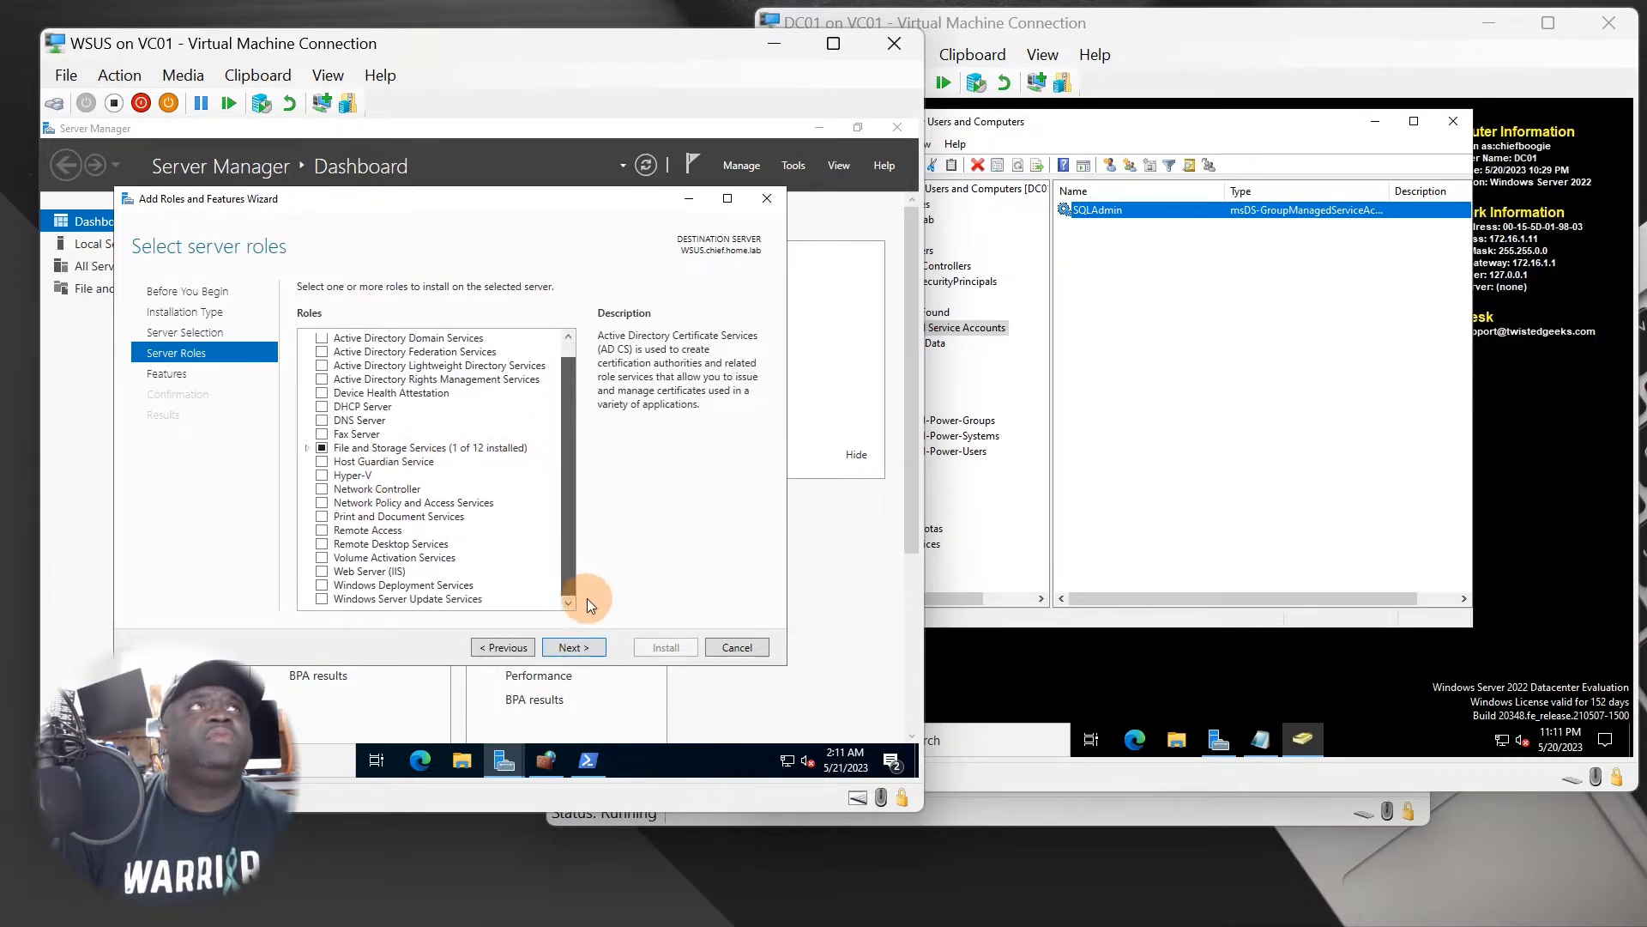
{"action": "left_click", "coordinate": [322, 600]}
{"action": "left_click", "coordinate": [483, 583]}
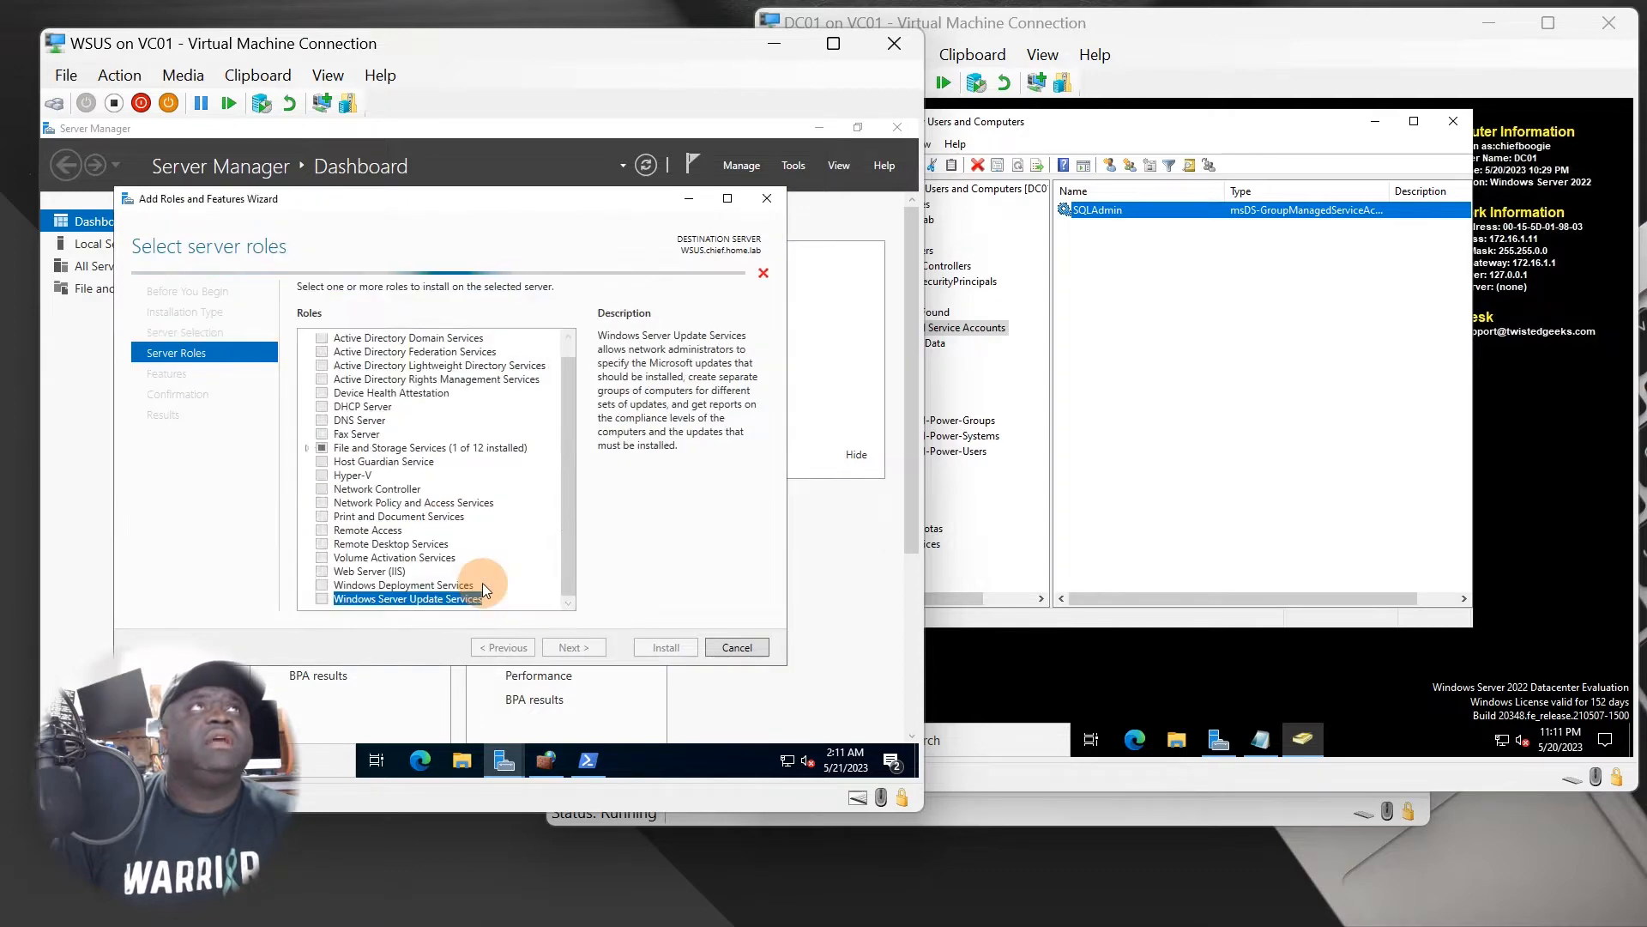
{"action": "left_click", "coordinate": [572, 648]}
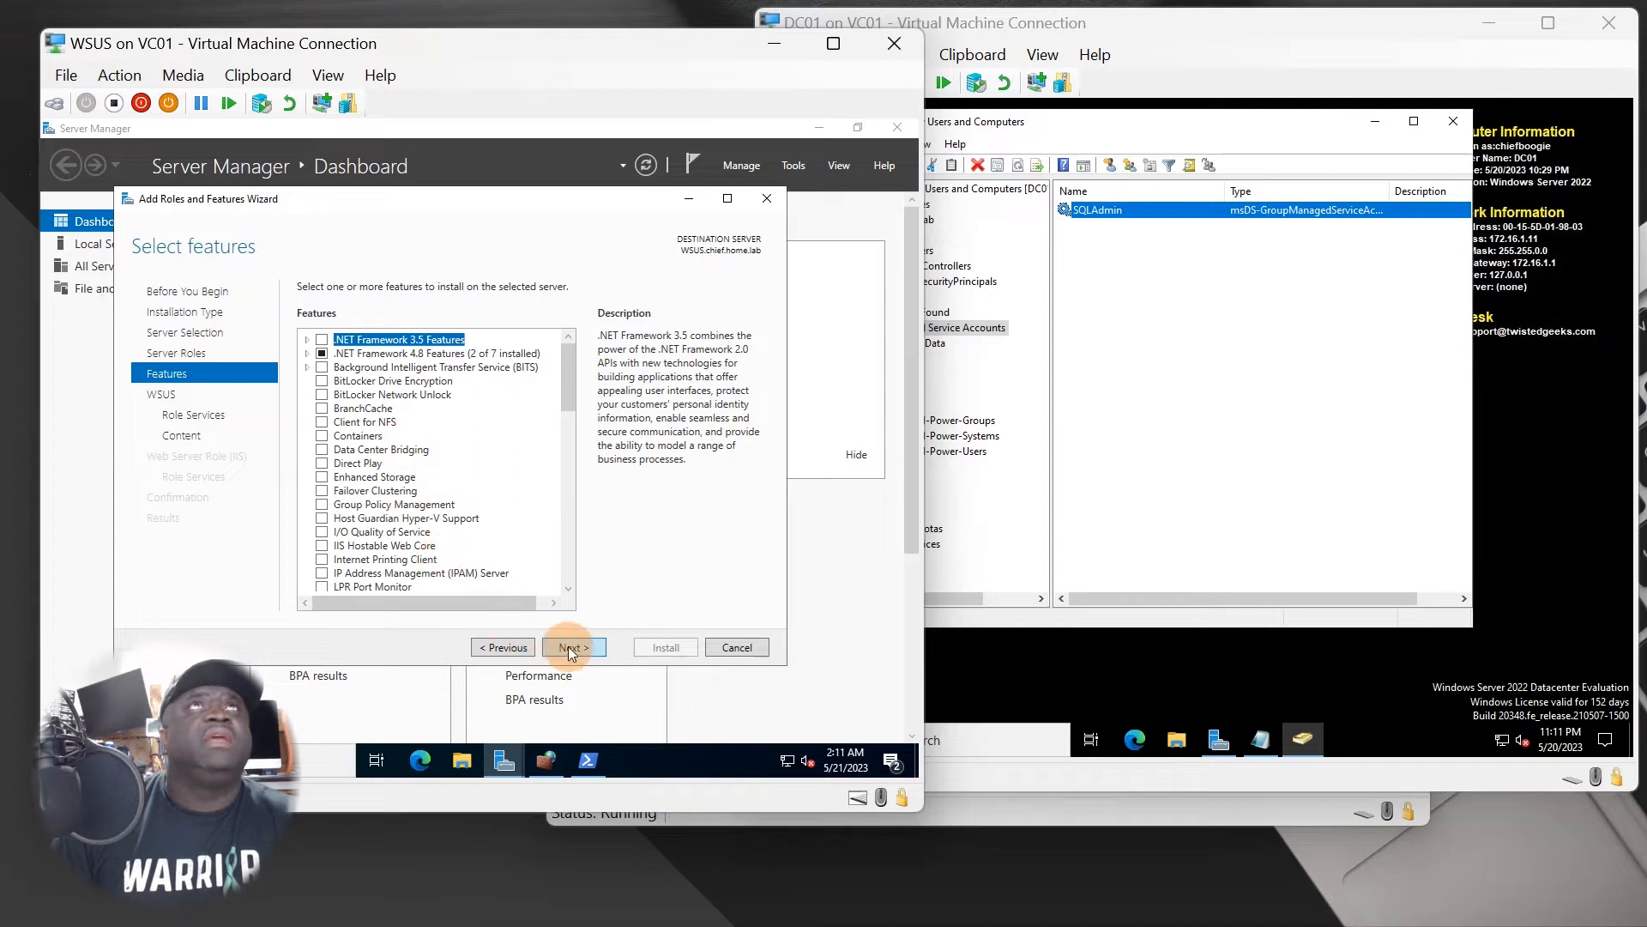
Check the .NET Framework 4.8 features, add .NET Framework 3.5 Features, and continue to the WSUS role services.
{"action": "left_click", "coordinate": [311, 355]}
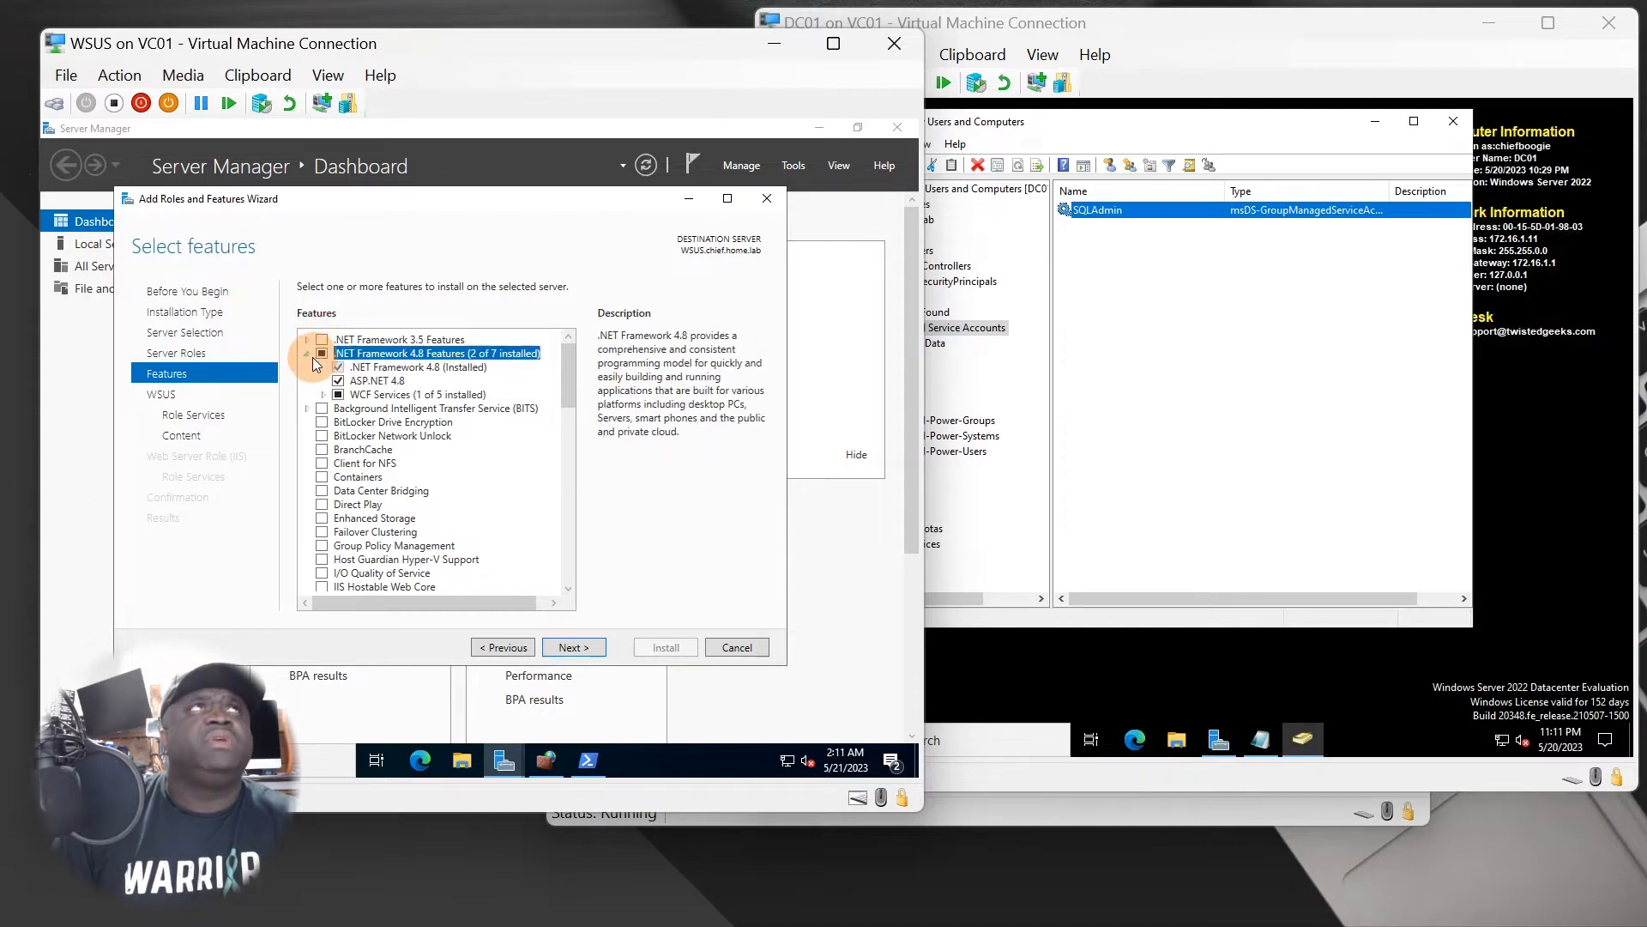
{"action": "left_click", "coordinate": [339, 380]}
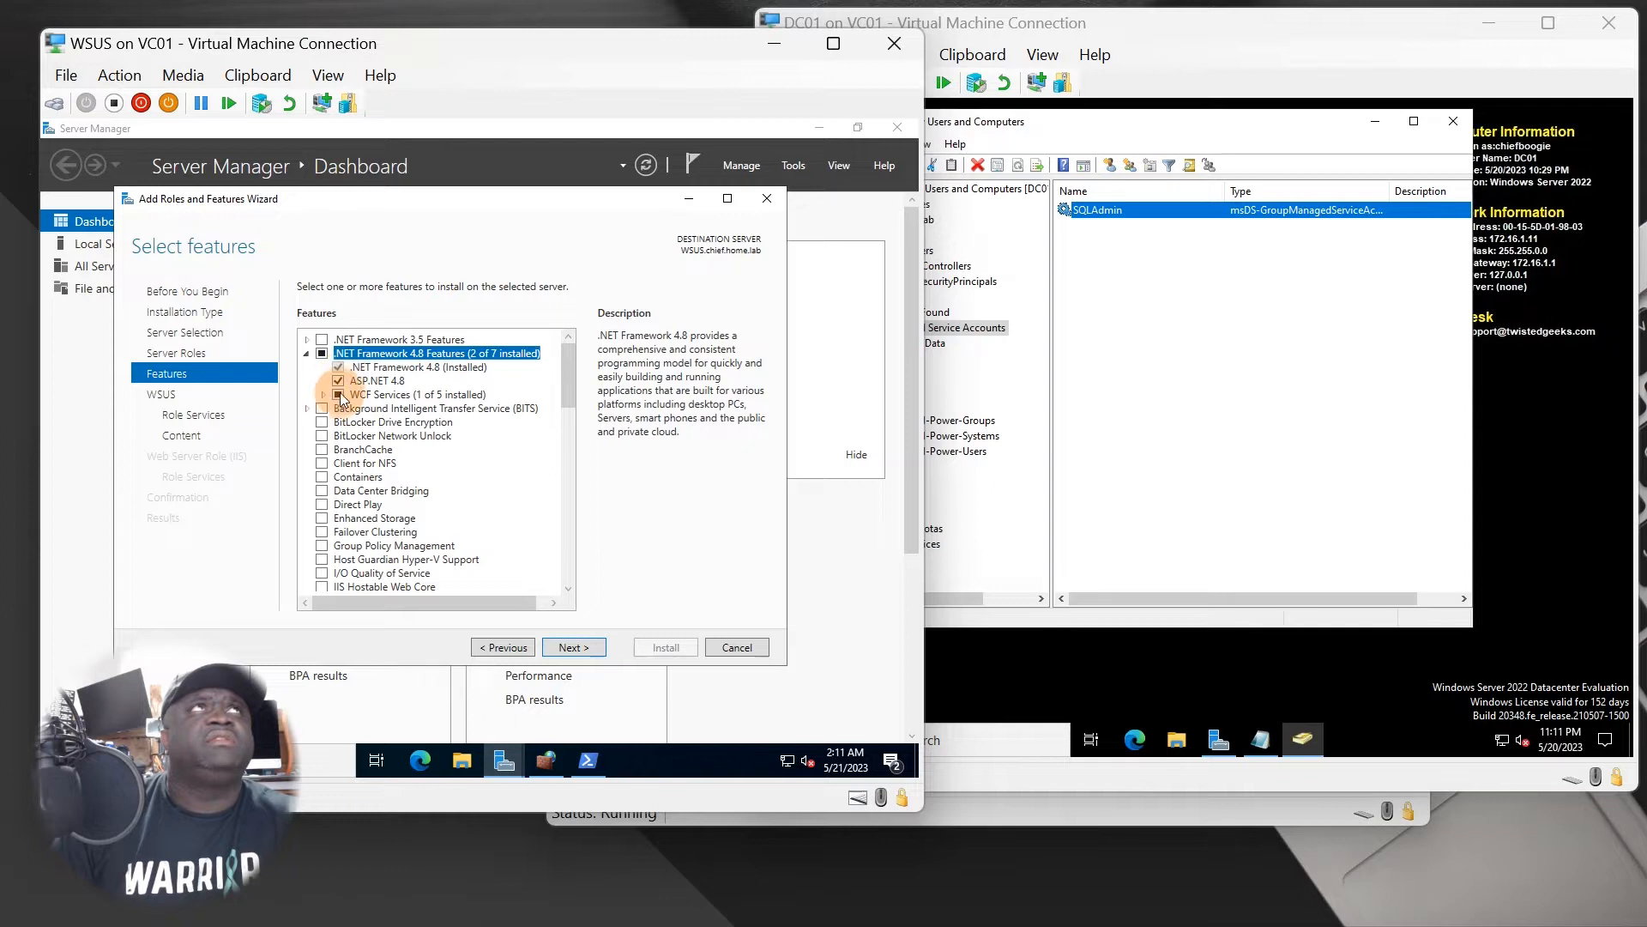
{"action": "left_click", "coordinate": [307, 341]}
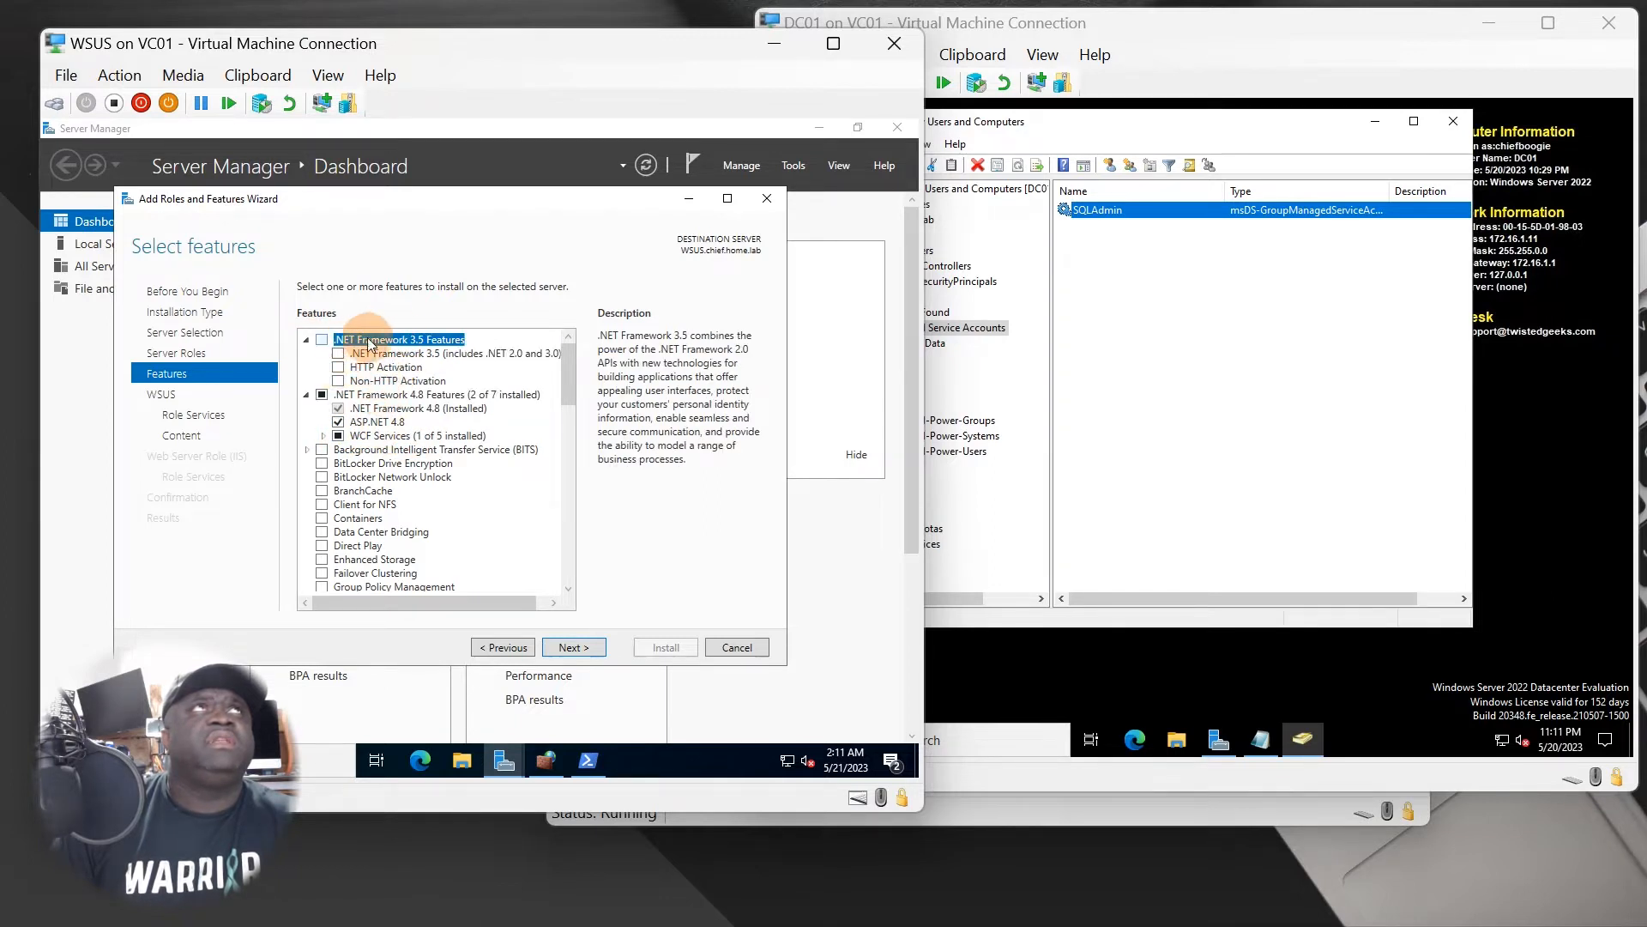
{"action": "left_click", "coordinate": [326, 341]}
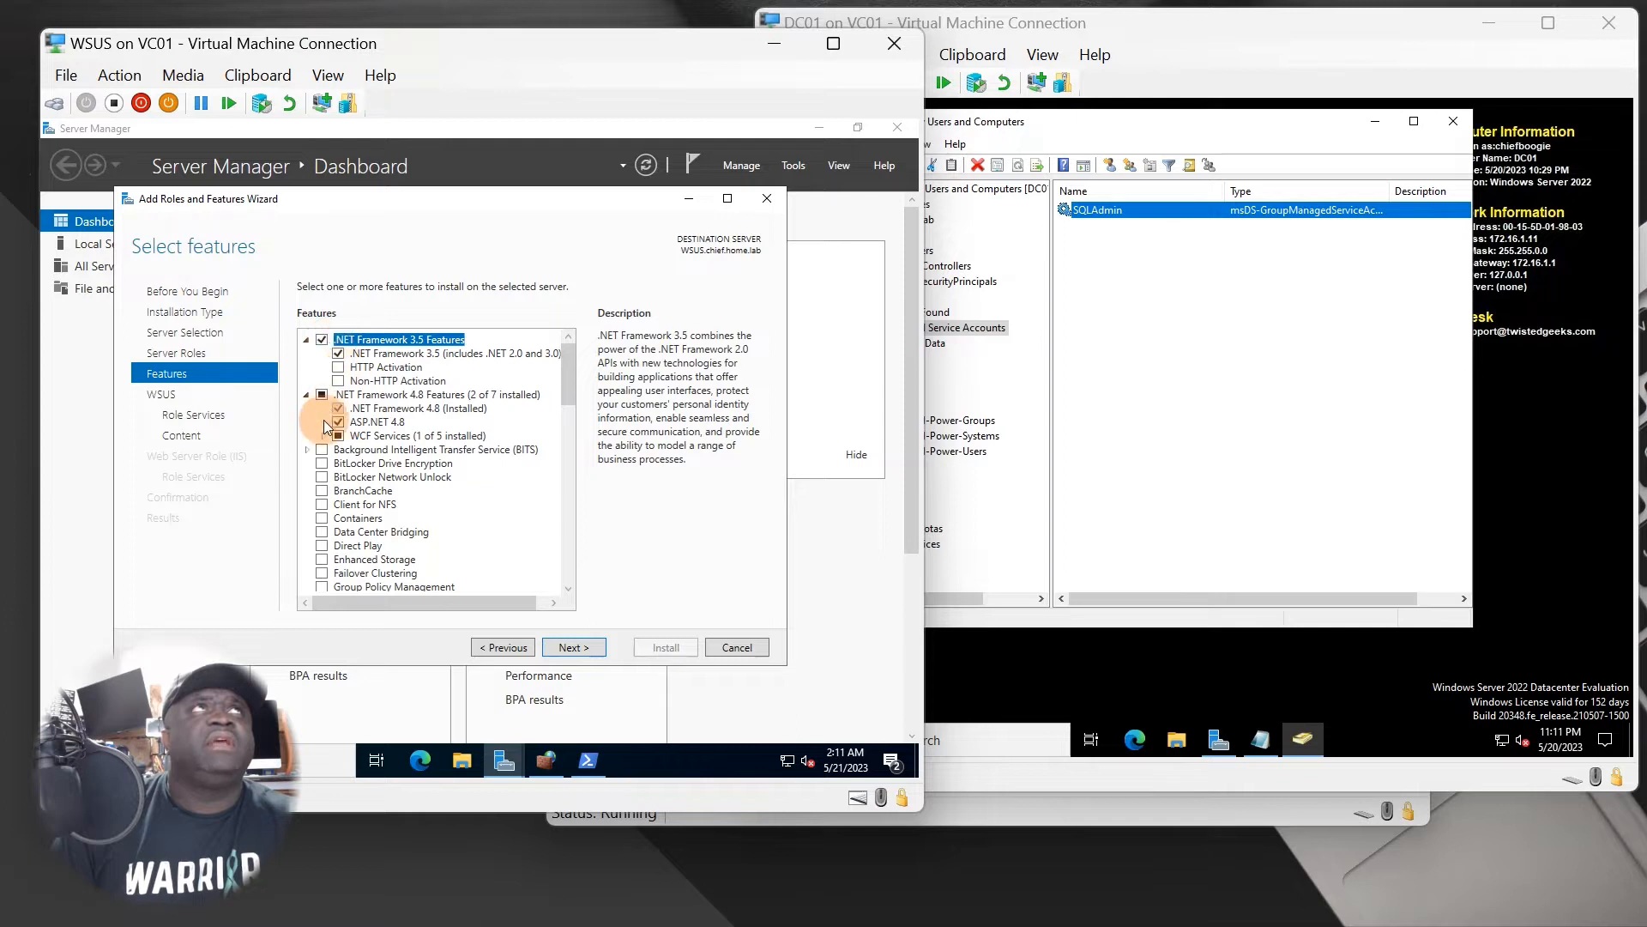
{"action": "left_click", "coordinate": [571, 647]}
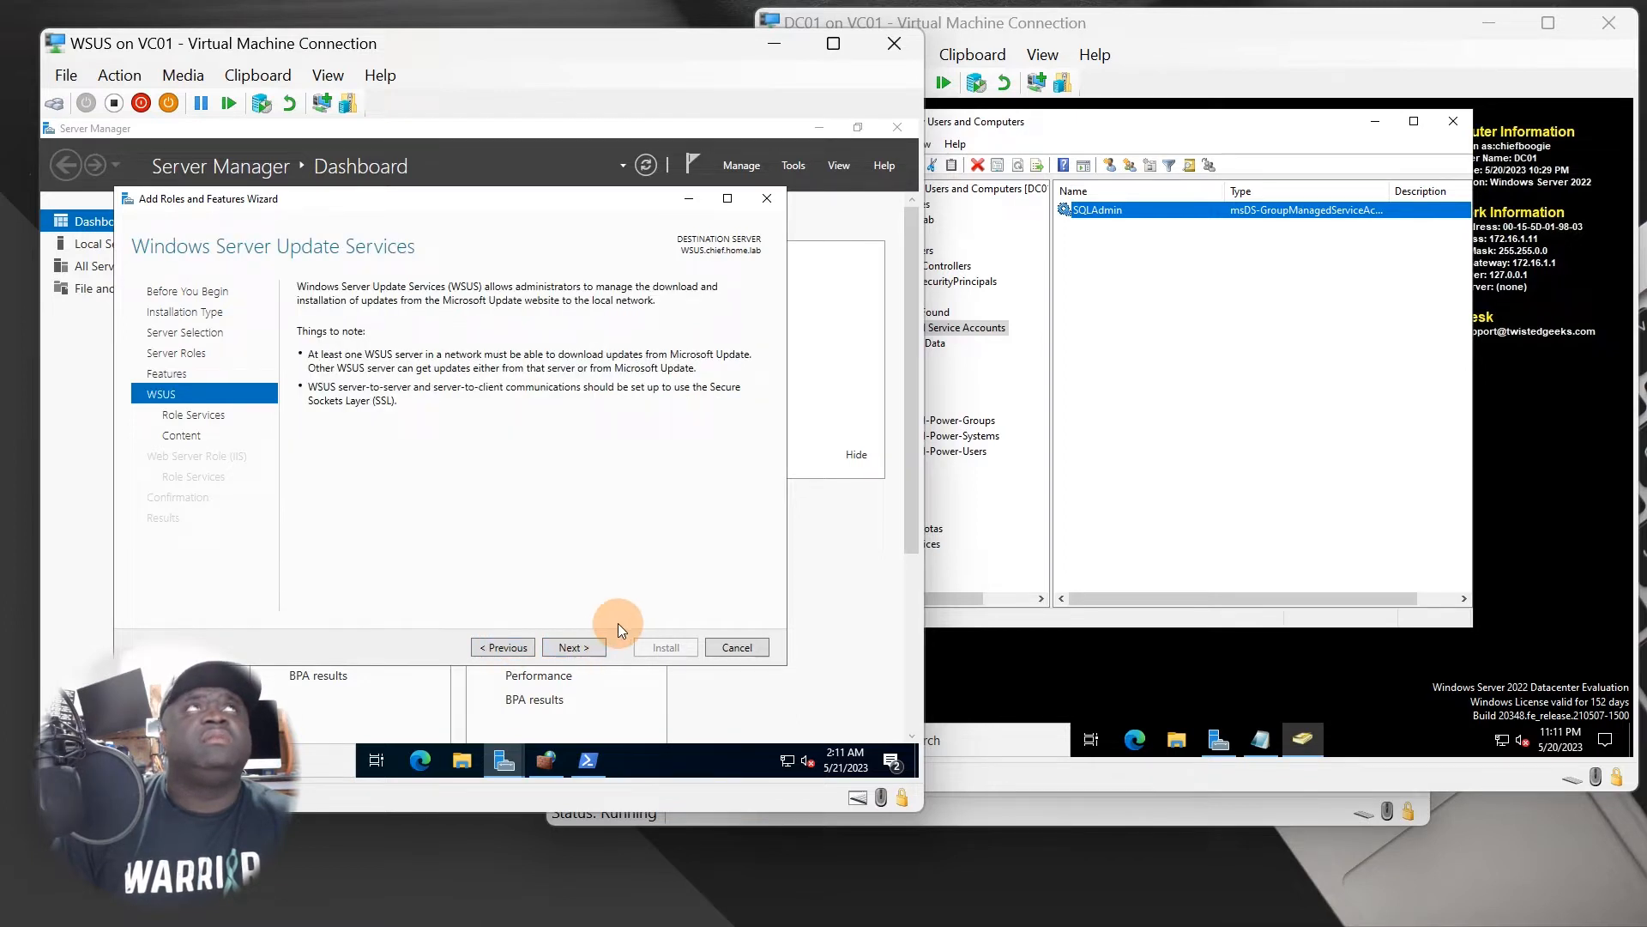
{"action": "left_click", "coordinate": [580, 645]}
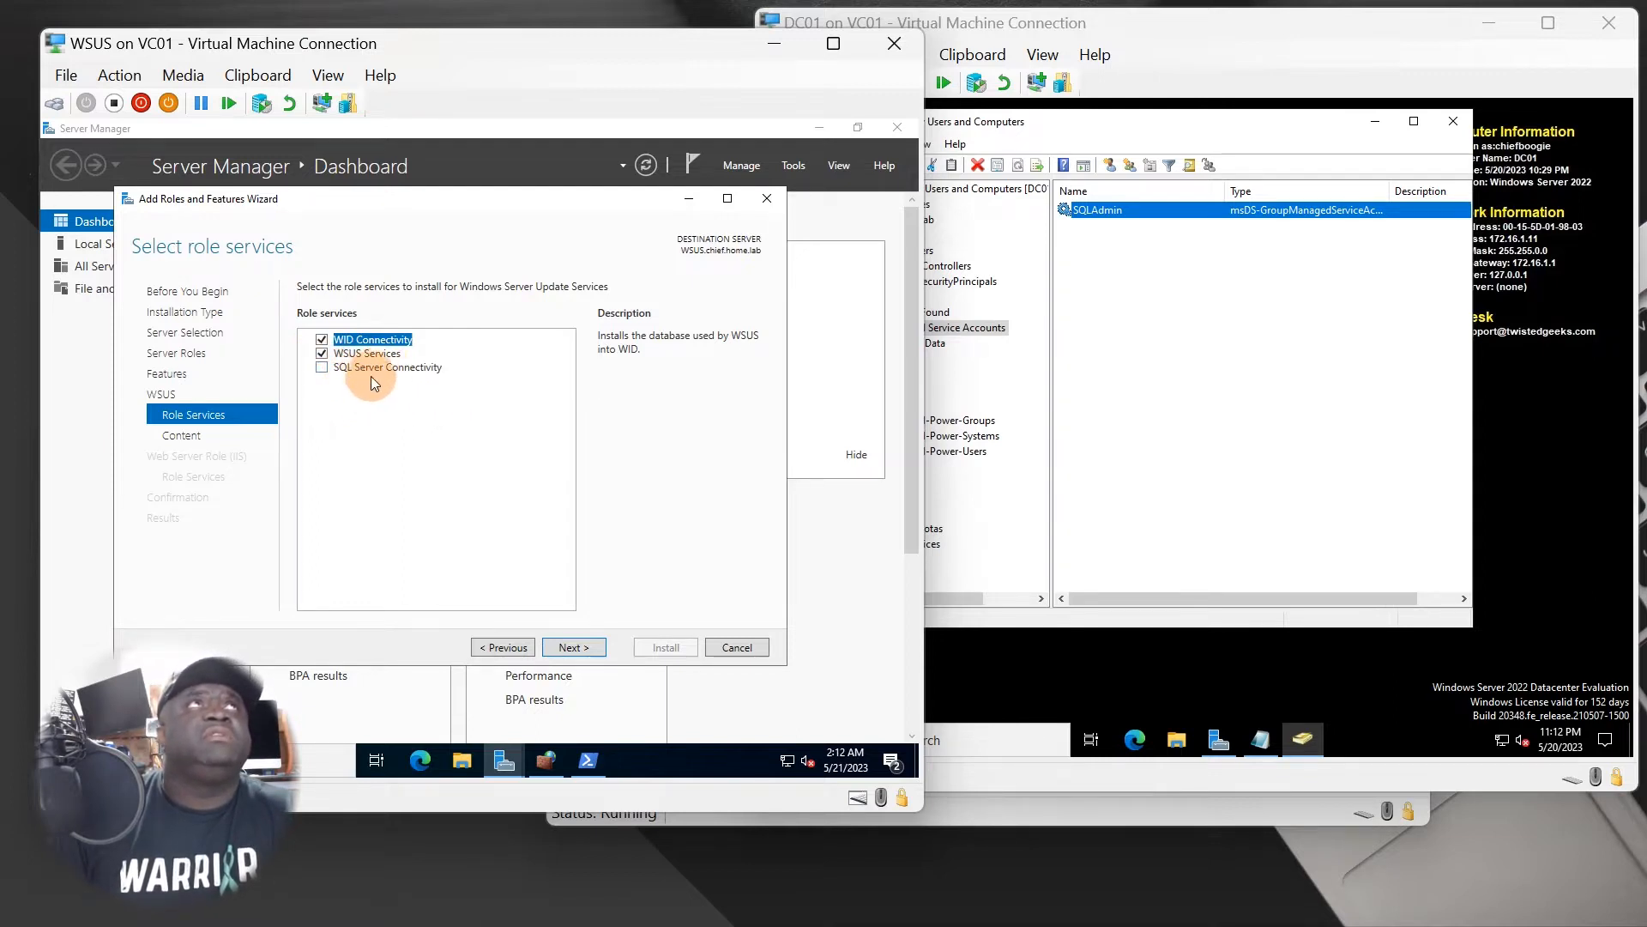
Bring SQL-01 forward, close SQL Server Installation Center and the SQLServer2022 DVD drive window, and recheck the Databases folder in Object Explorer.
{"action": "left_click_drag", "start_coordinate": [380, 52], "coordinate": [352, 48]}
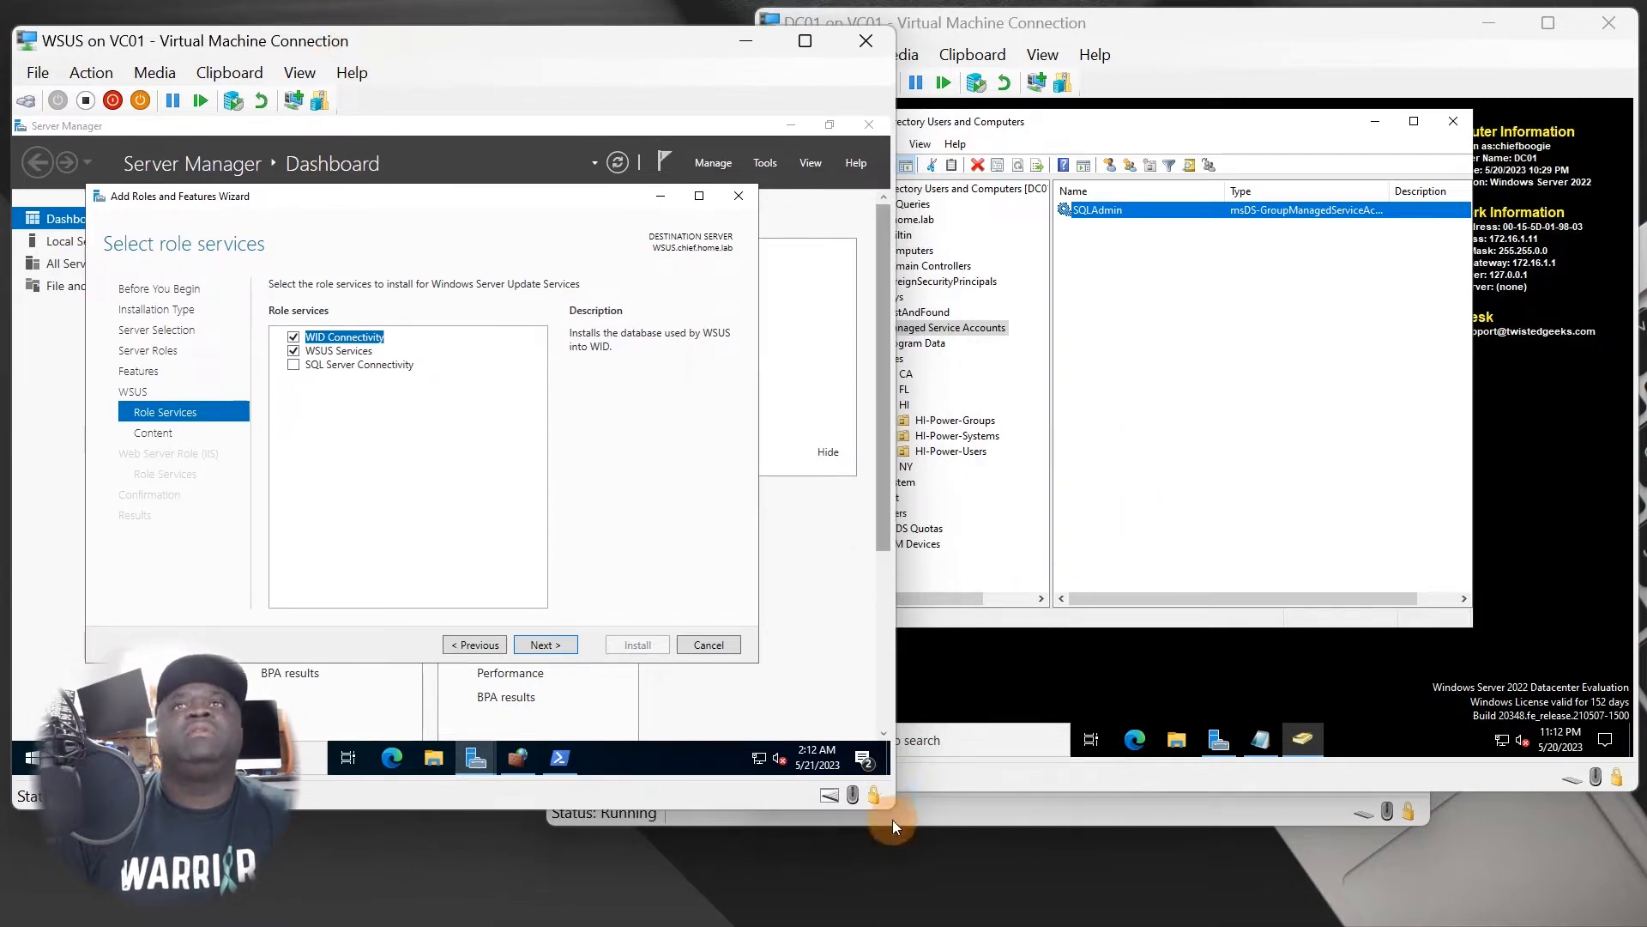
{"action": "left_click", "coordinate": [892, 820]}
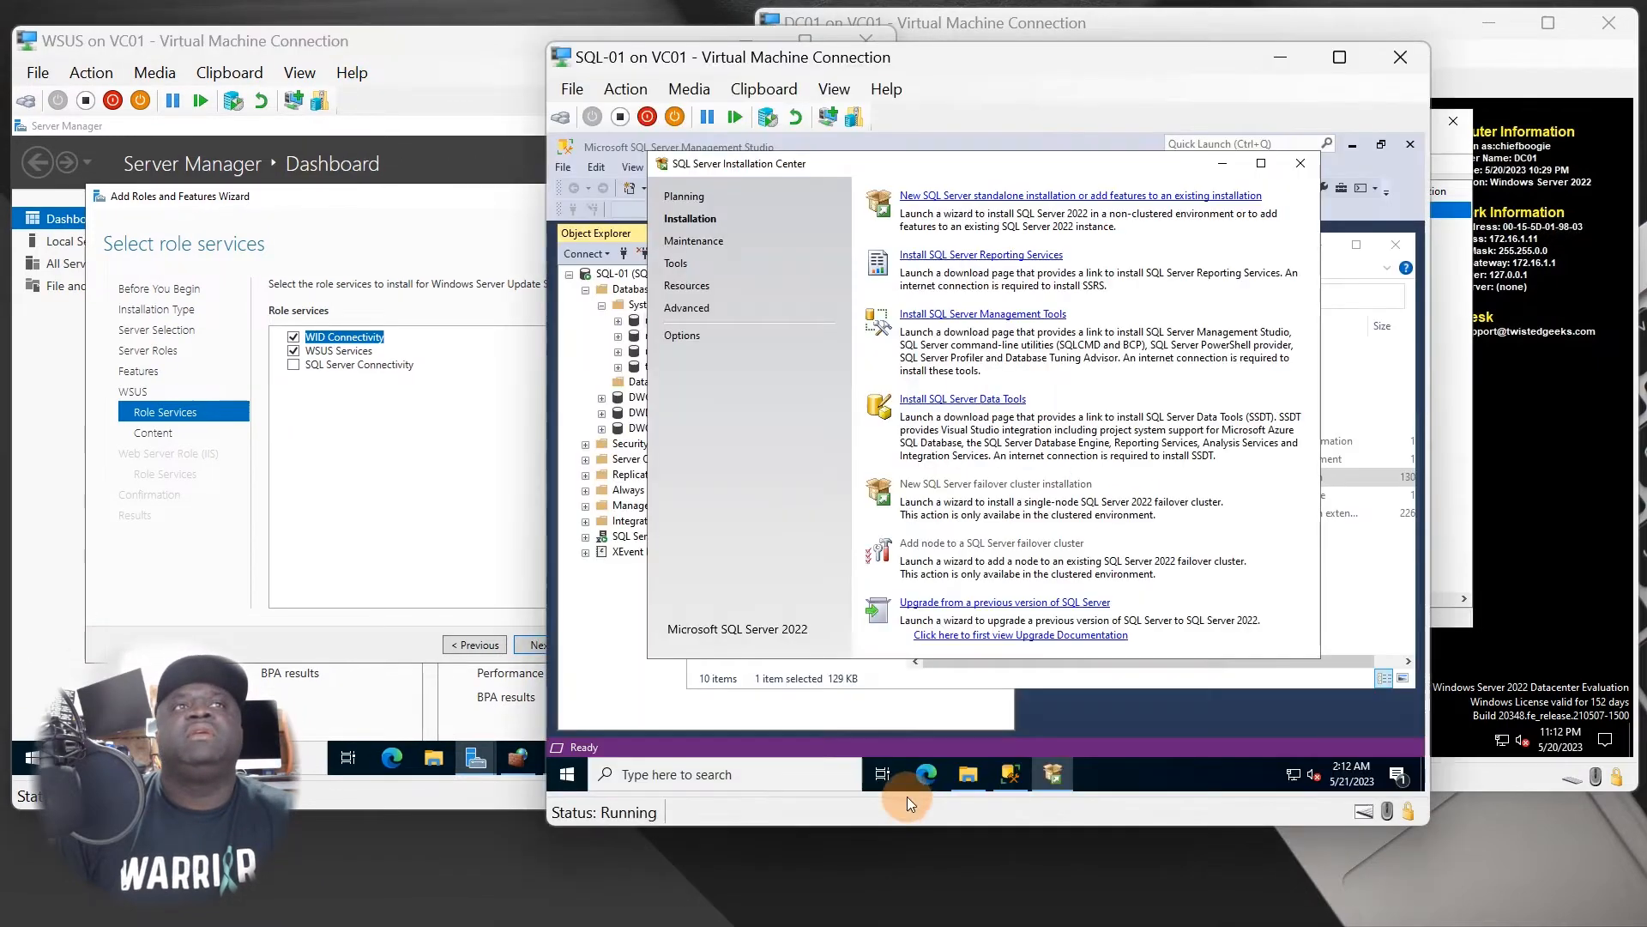
{"action": "left_click", "coordinate": [1308, 174]}
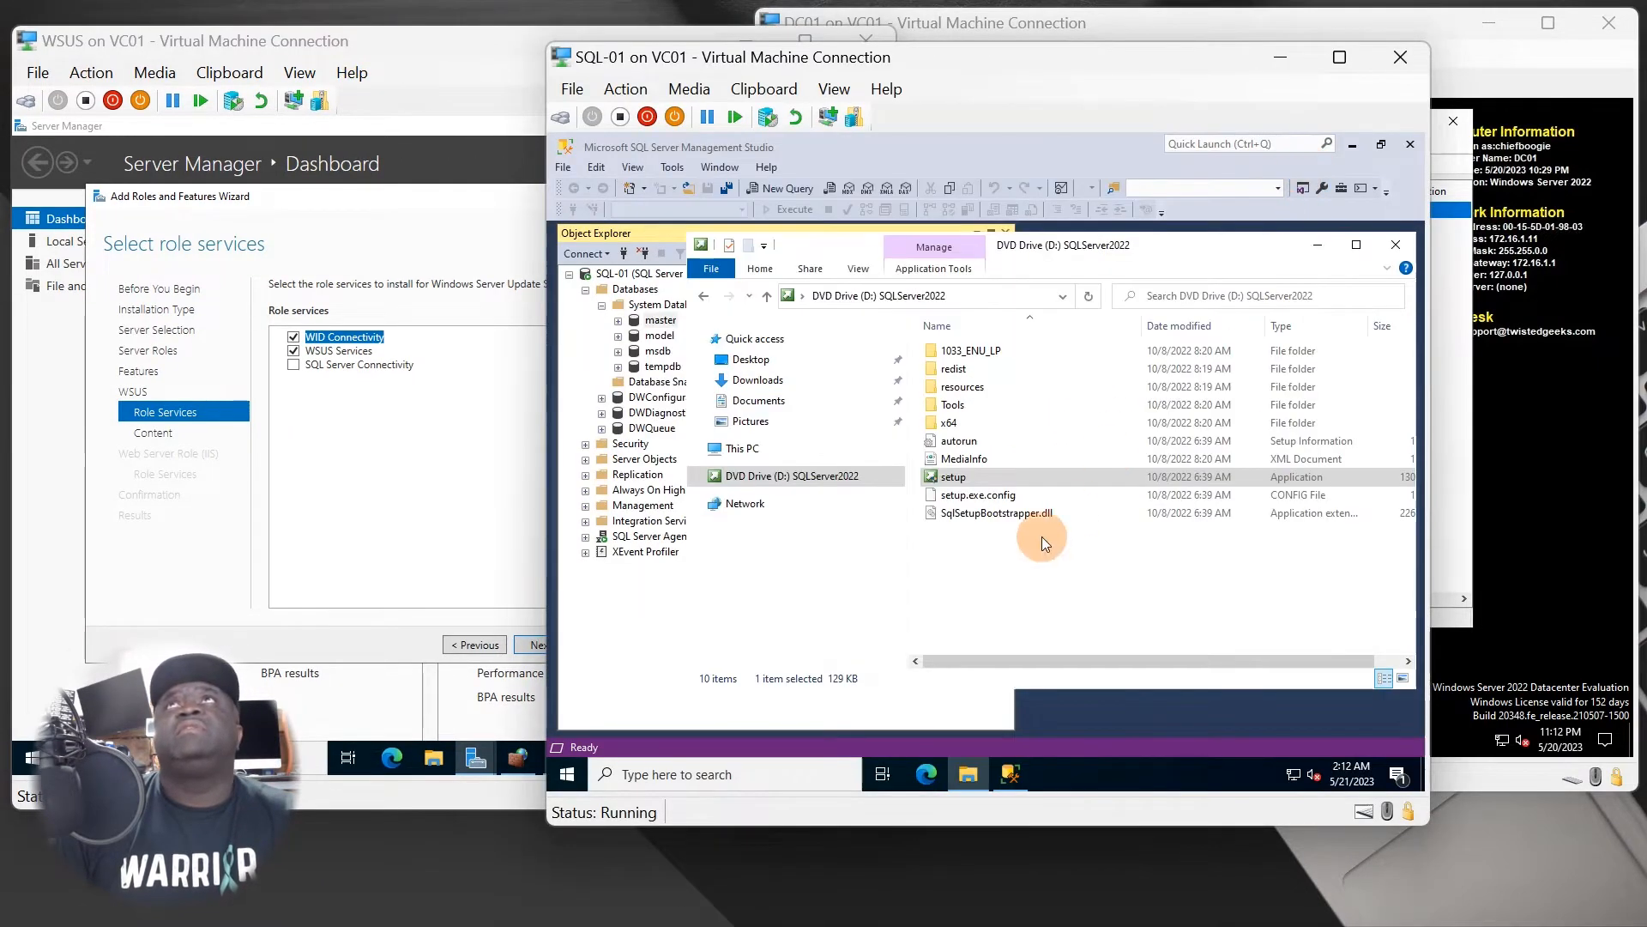
{"action": "left_click", "coordinate": [1395, 245]}
{"action": "left_click", "coordinate": [585, 290]}
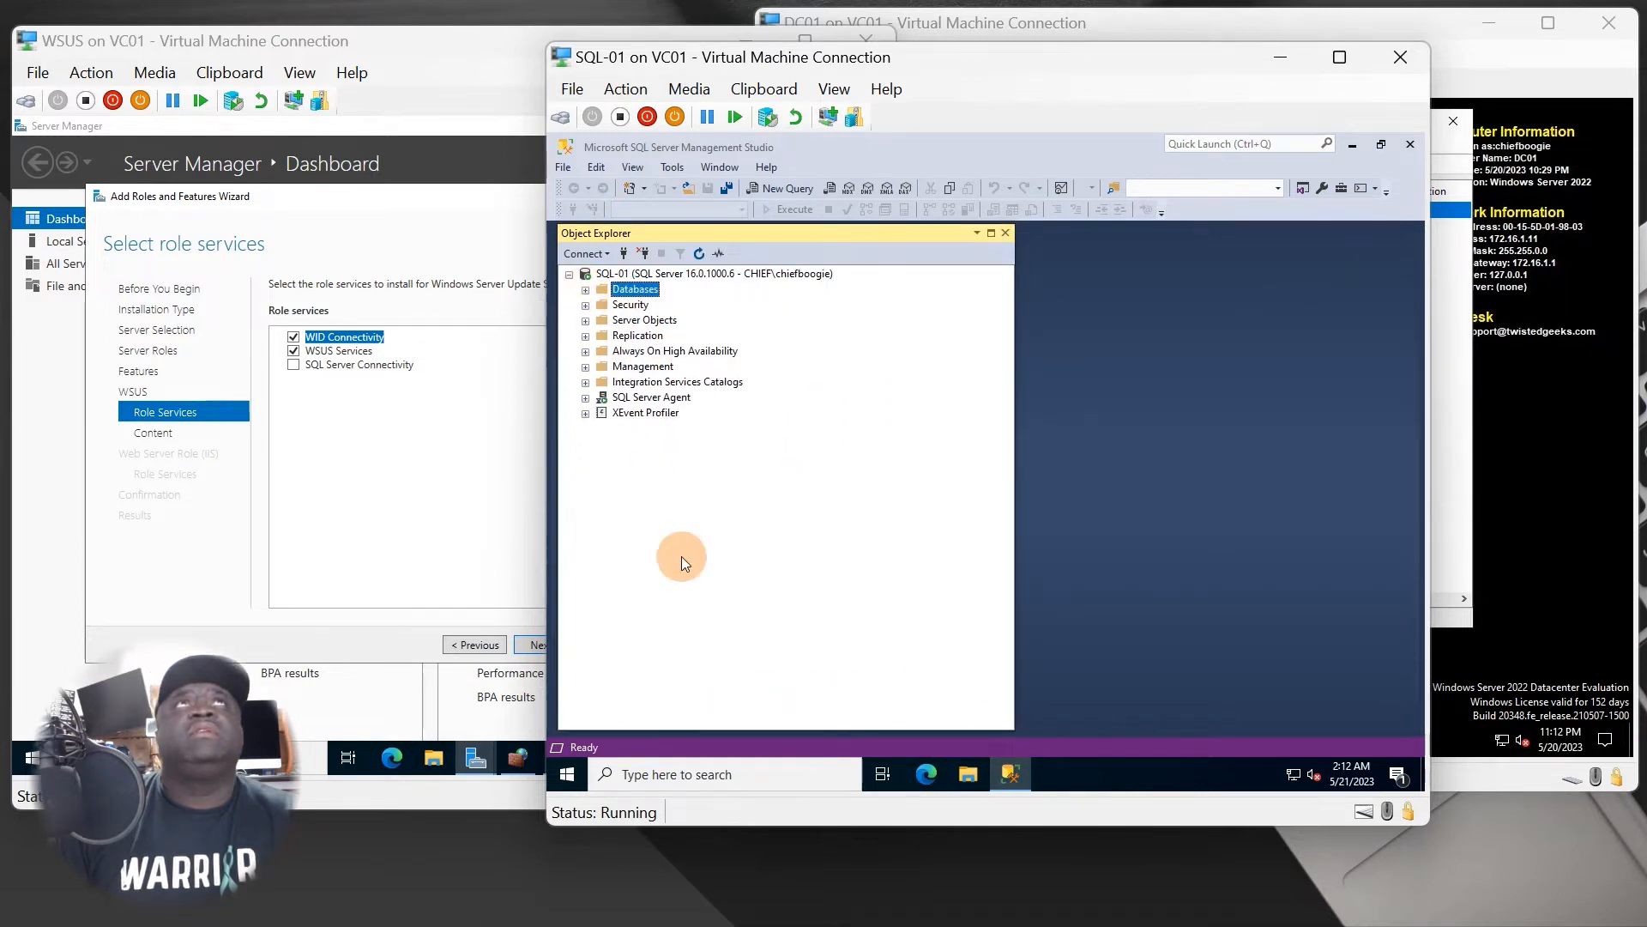
{"action": "left_click", "coordinate": [587, 290]}
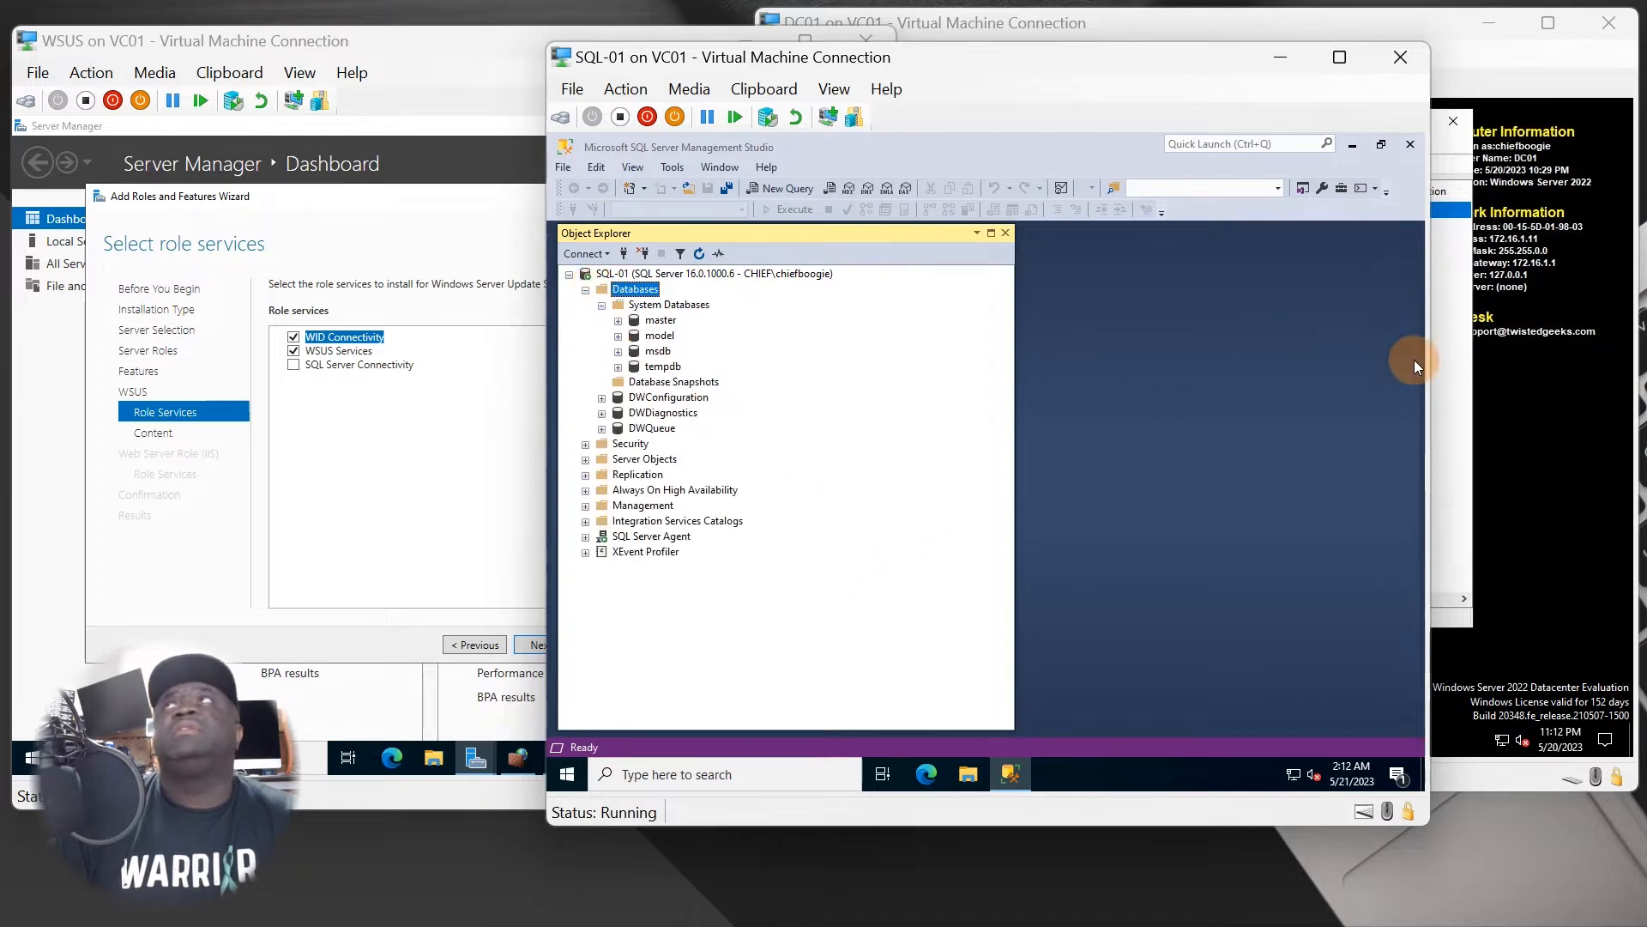
Switch to DC01, reposition the Active Directory Users and Computers window, and open the Users container of chief.home.lab.
{"action": "left_click", "coordinate": [1524, 522]}
{"action": "left_click", "coordinate": [1161, 373]}
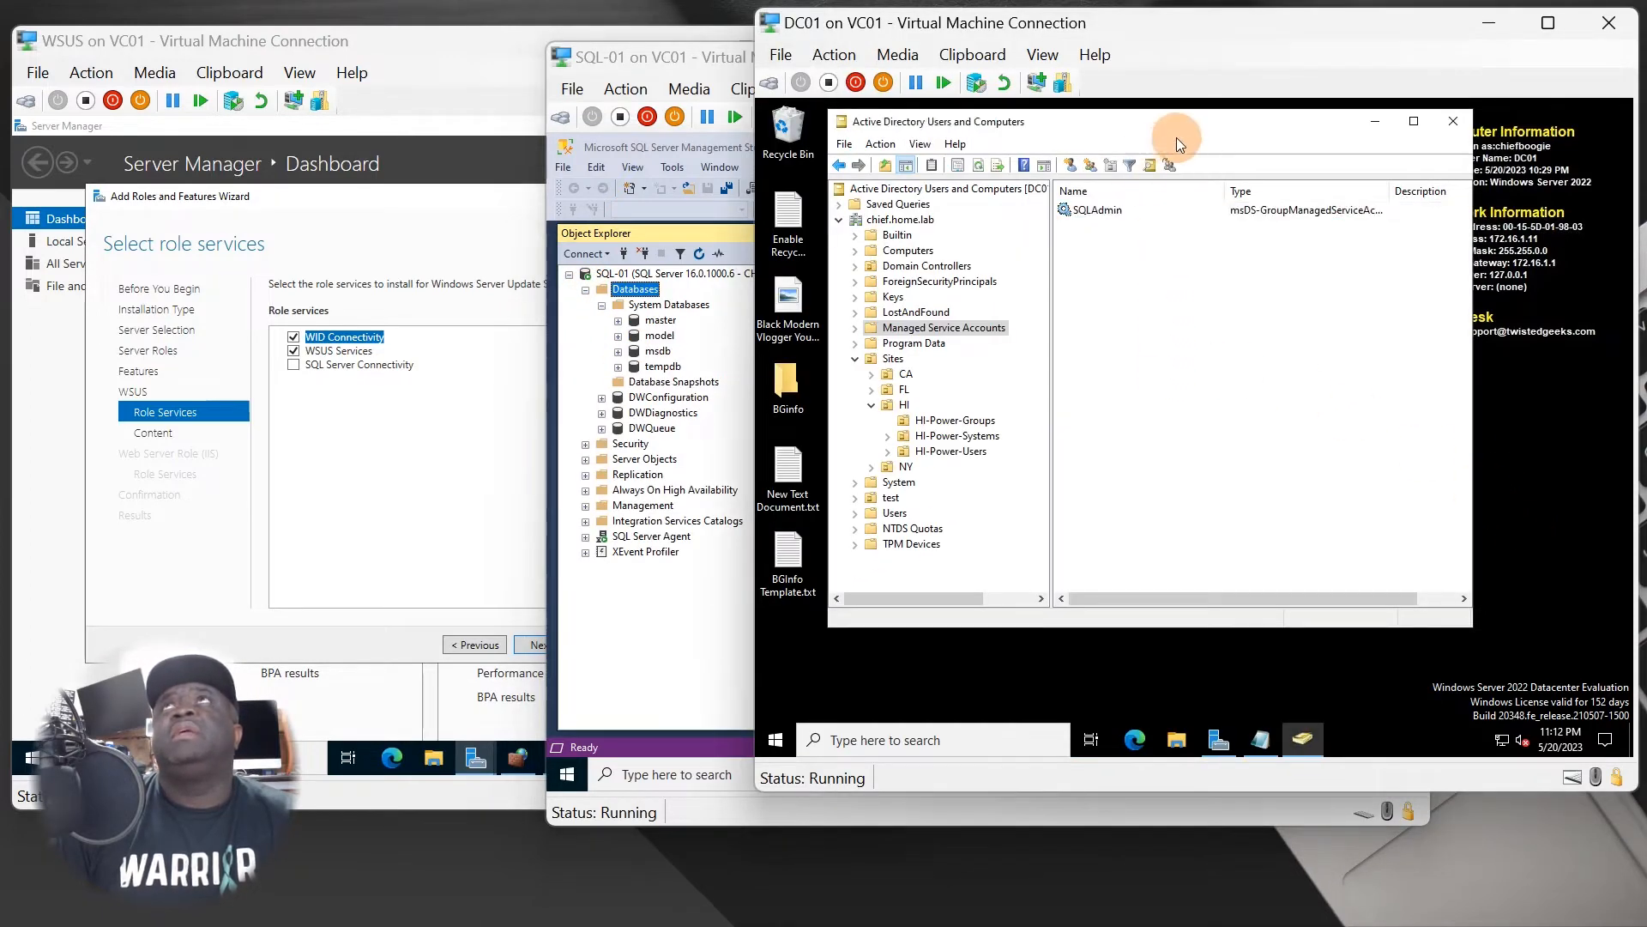
{"action": "left_click_drag", "start_coordinate": [1250, 129], "coordinate": [1319, 190]}
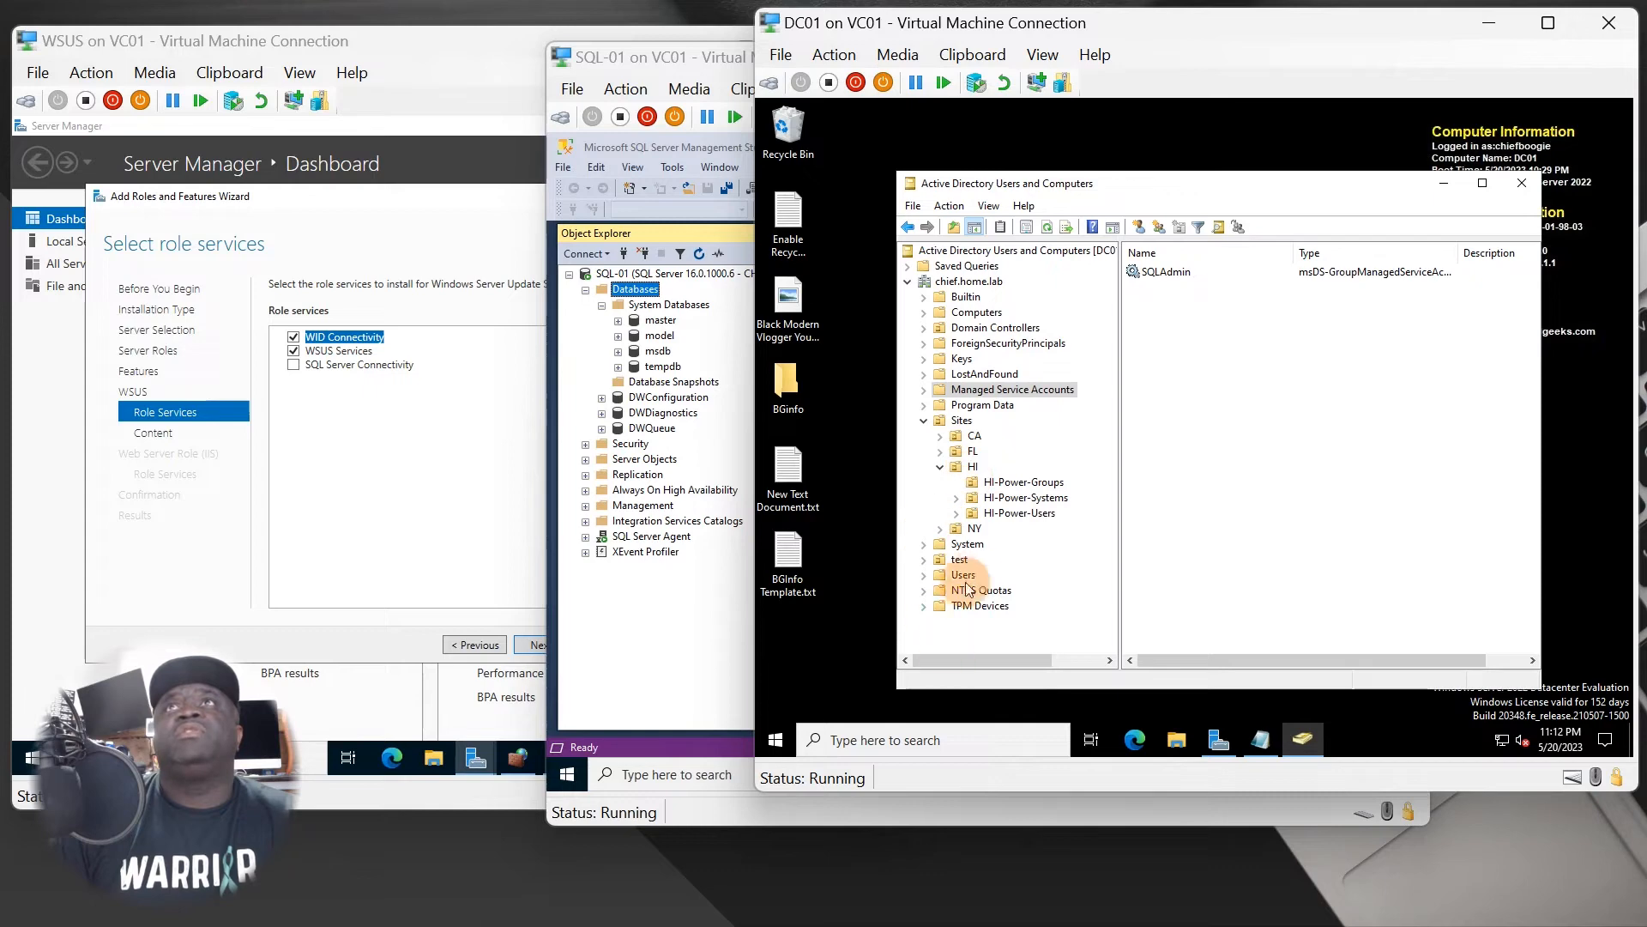
{"action": "left_click", "coordinate": [961, 574]}
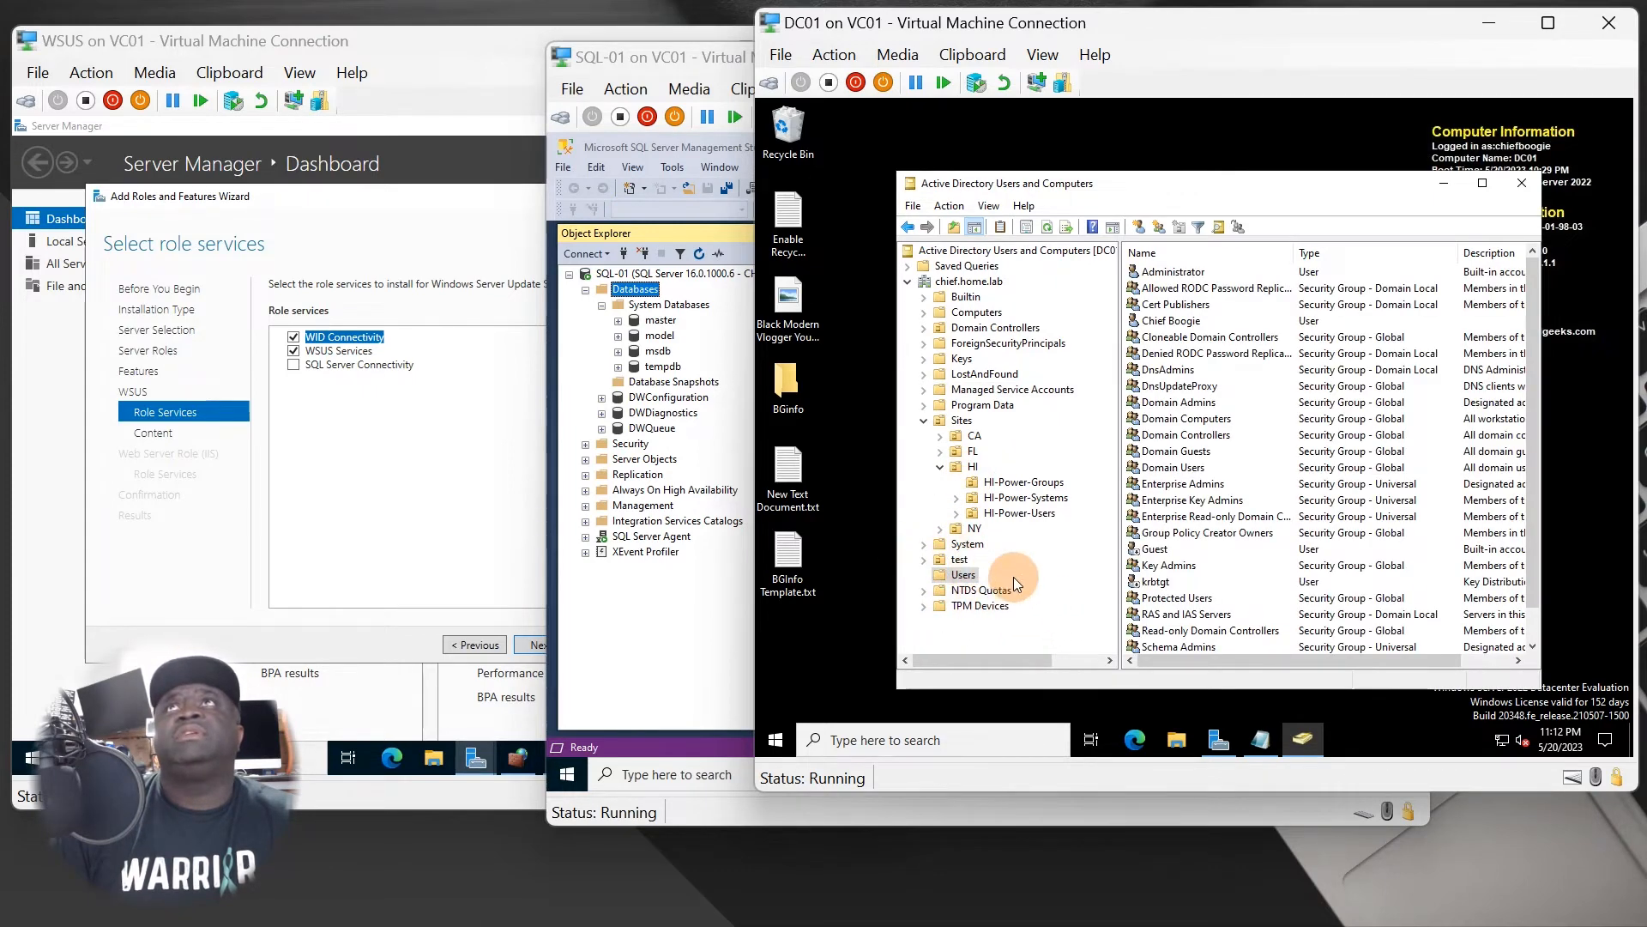
Start a new user in the Users container with full name WSUSAdmin and logon name wsusadmin, and continue to the password settings.
{"action": "right_click", "coordinate": [959, 578]}
{"action": "mouse_move", "coordinate": [1041, 422]}
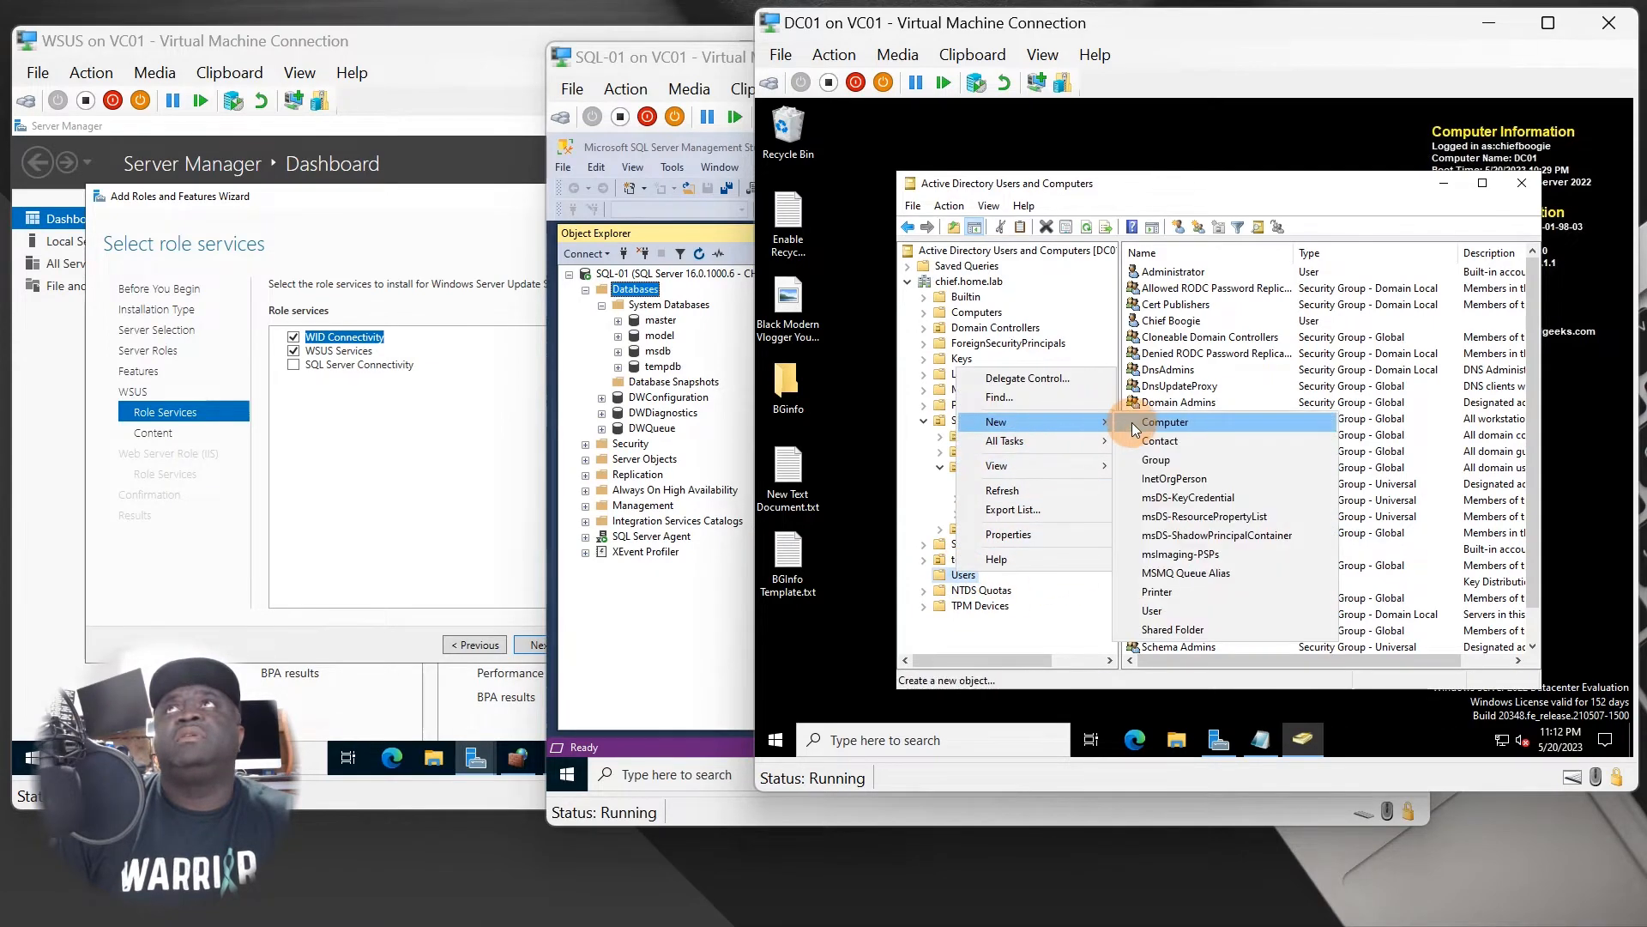
{"action": "left_click", "coordinate": [1180, 610]}
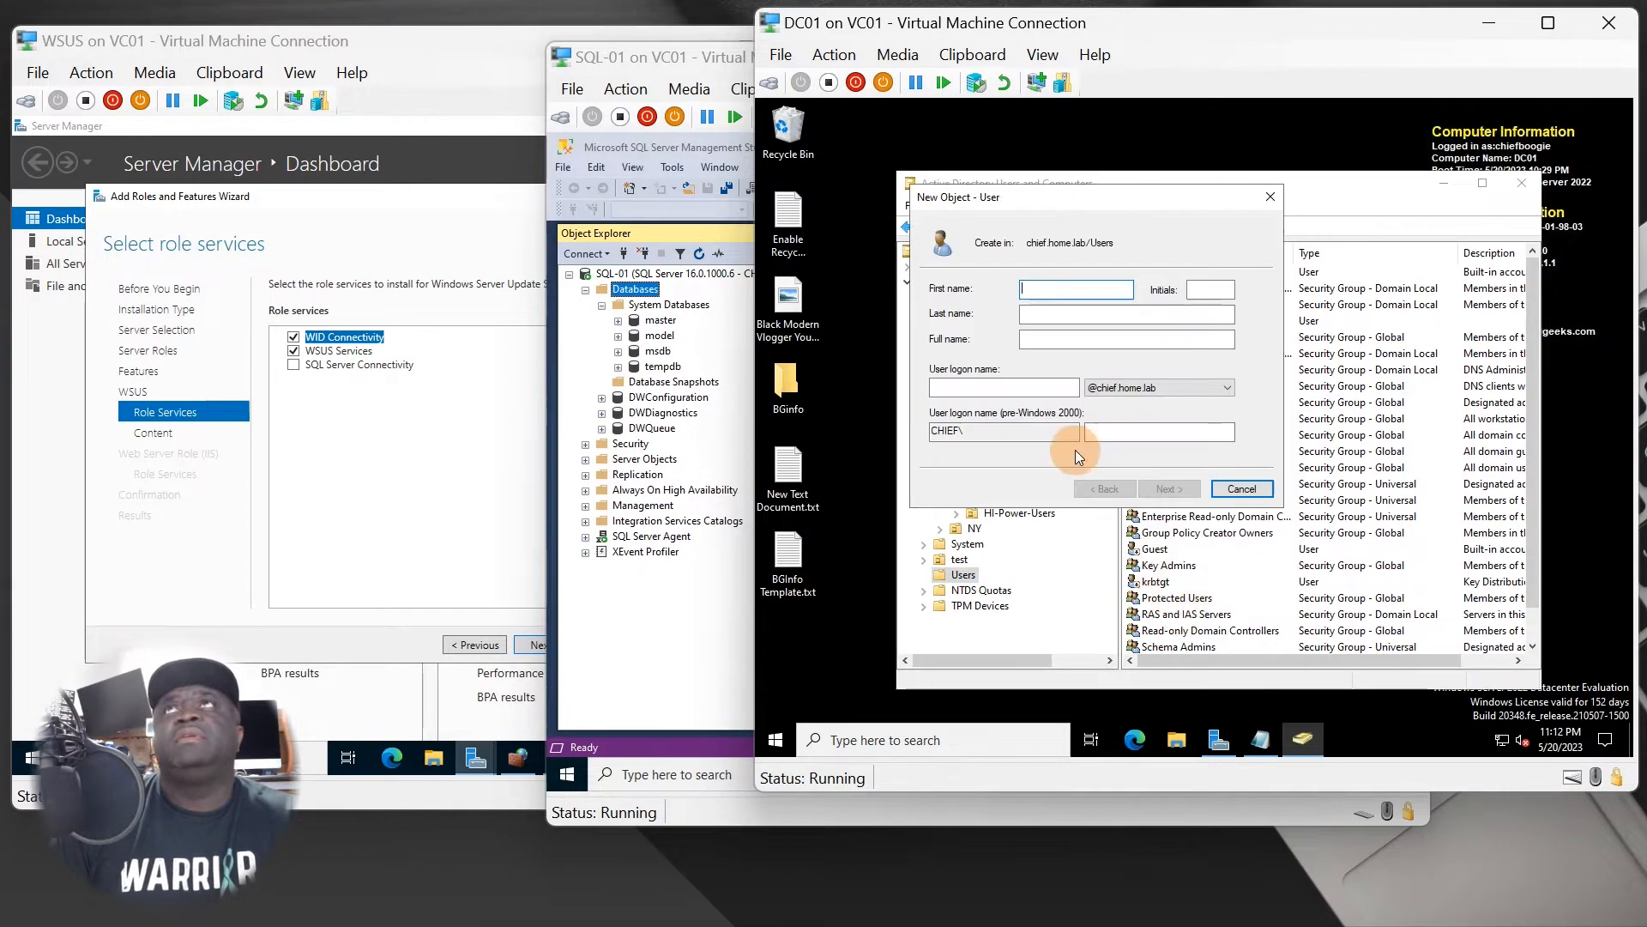
{"action": "type", "text": "WS"}
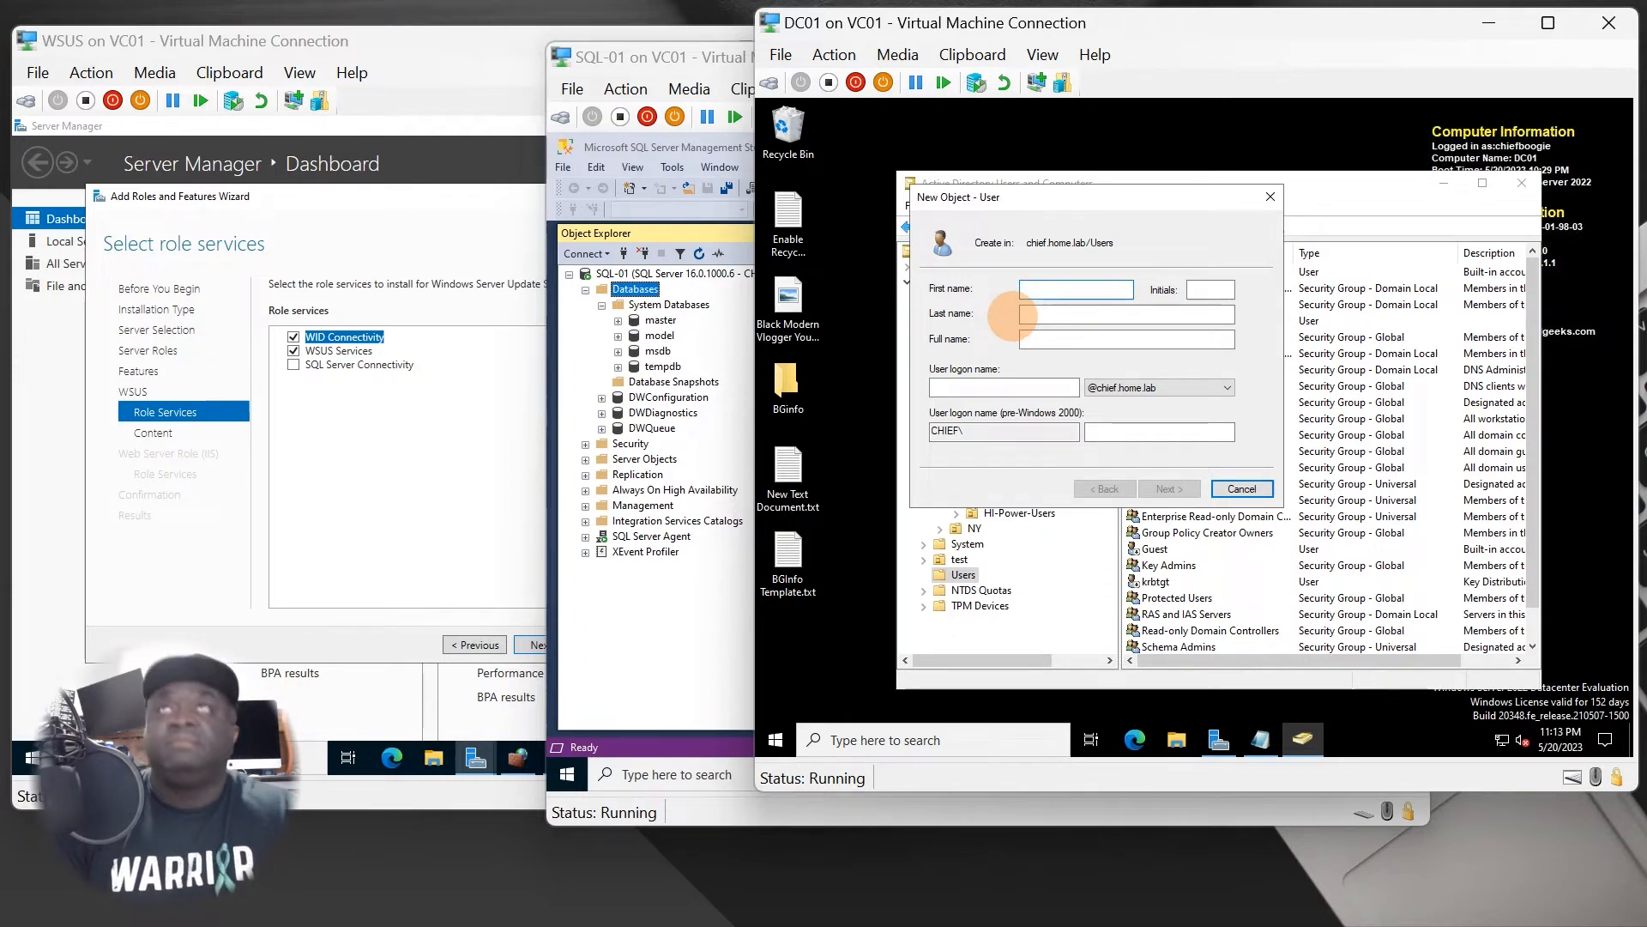
{"action": "key", "text": "Tab"}
{"action": "key", "text": "Tab"}
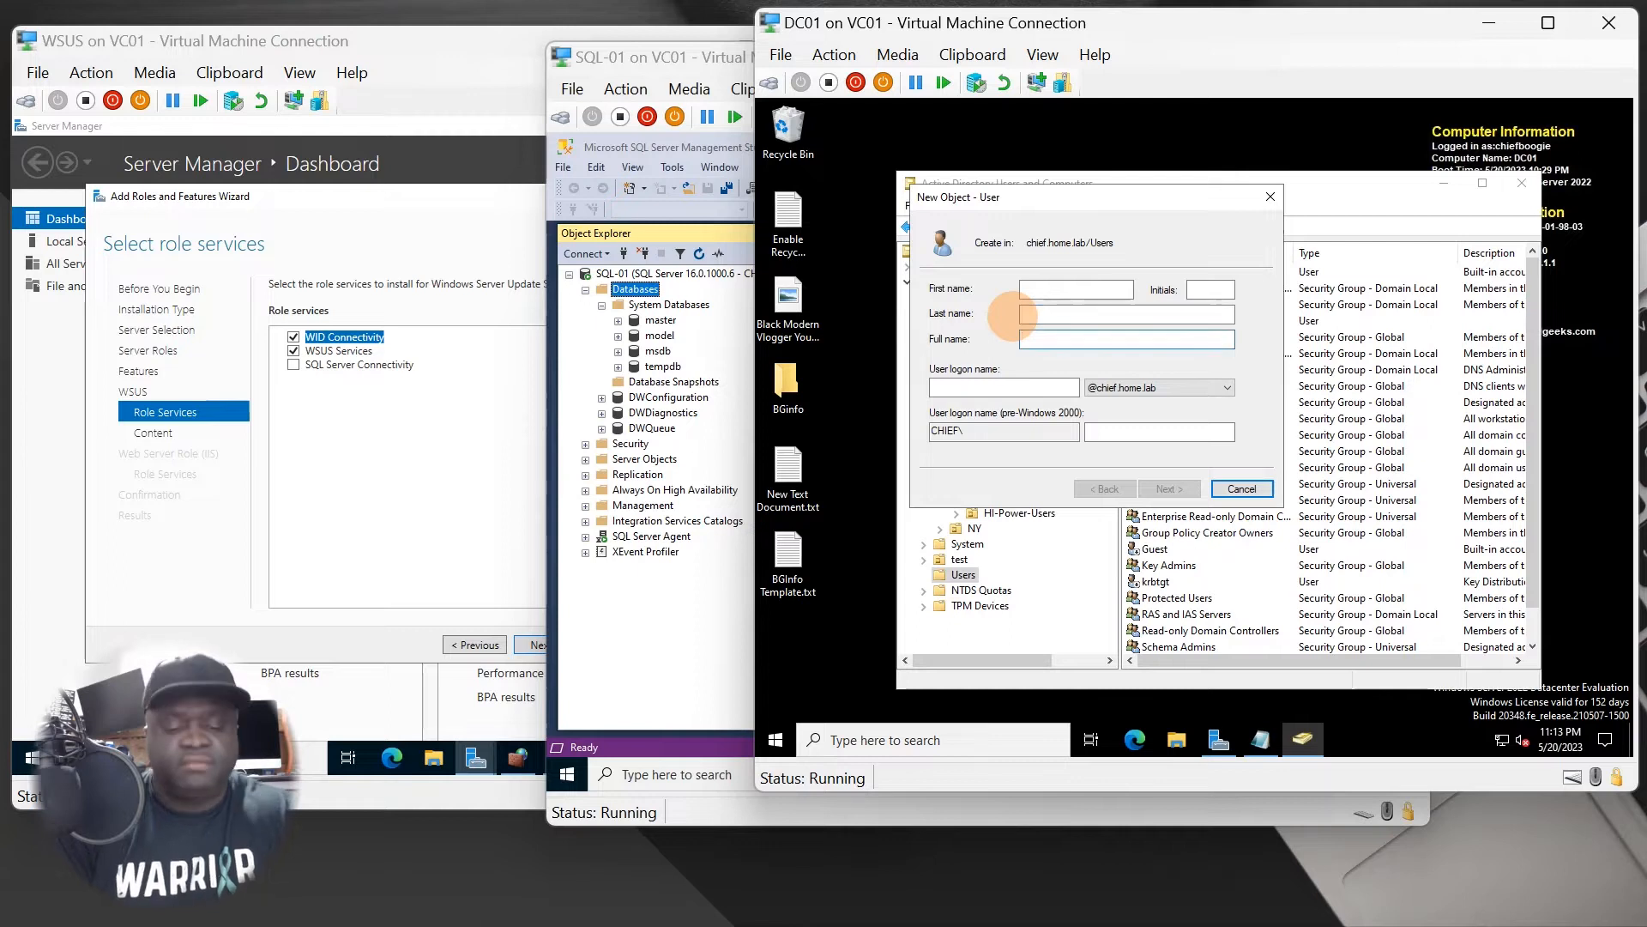
{"action": "type", "text": "WSUS"}
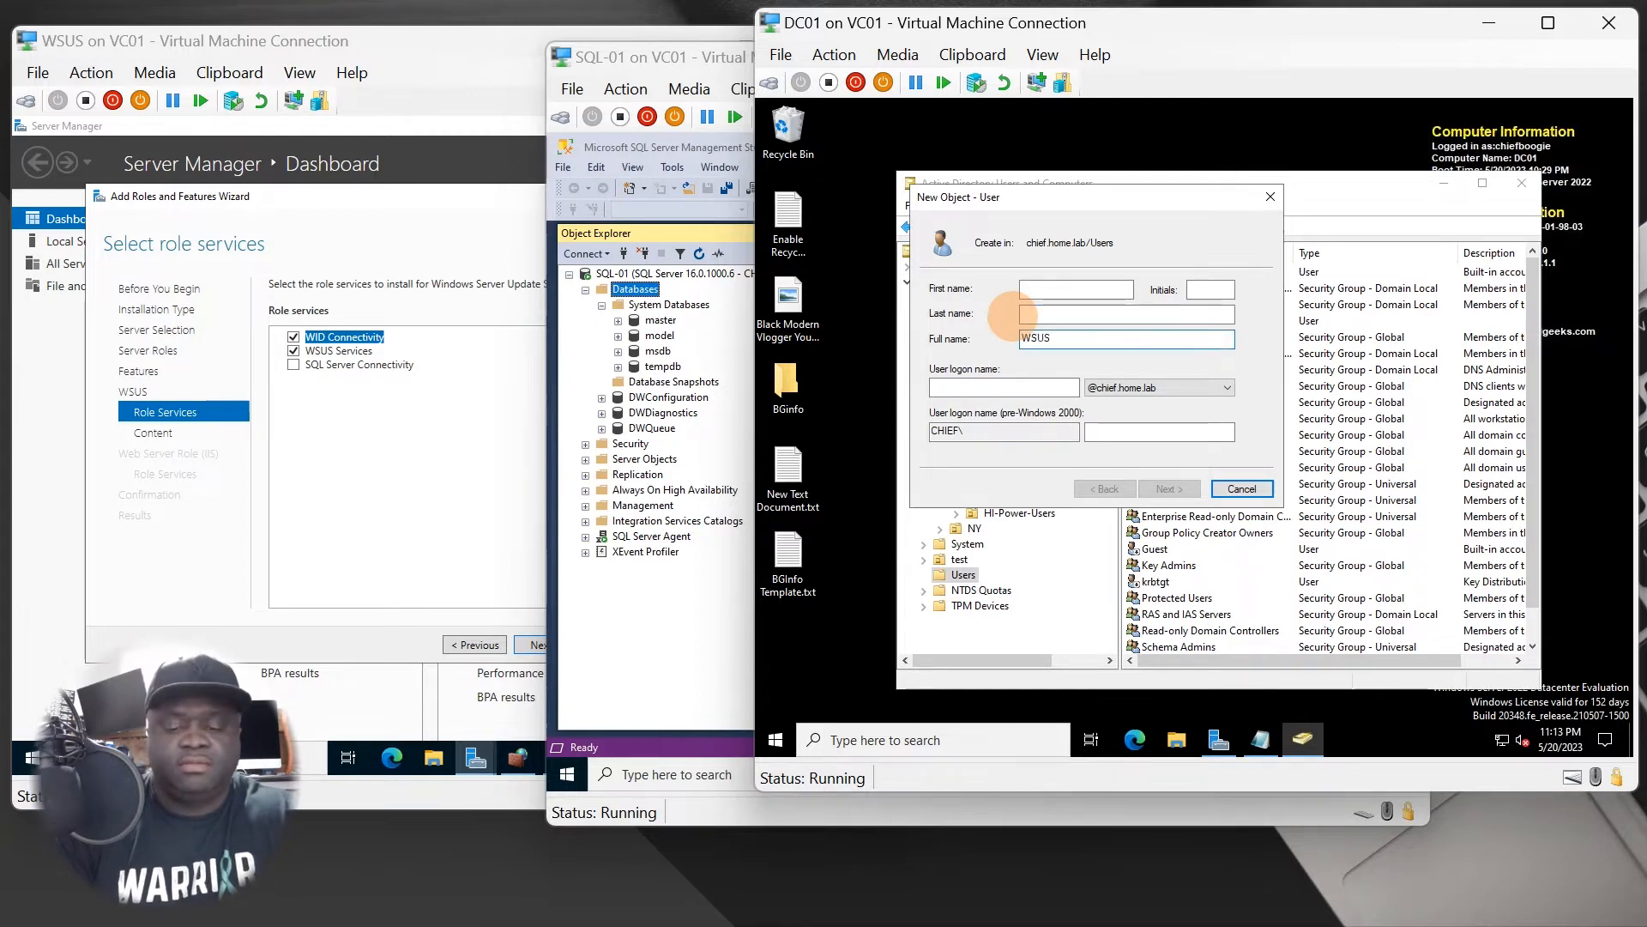
{"action": "type", "text": "ADM"}
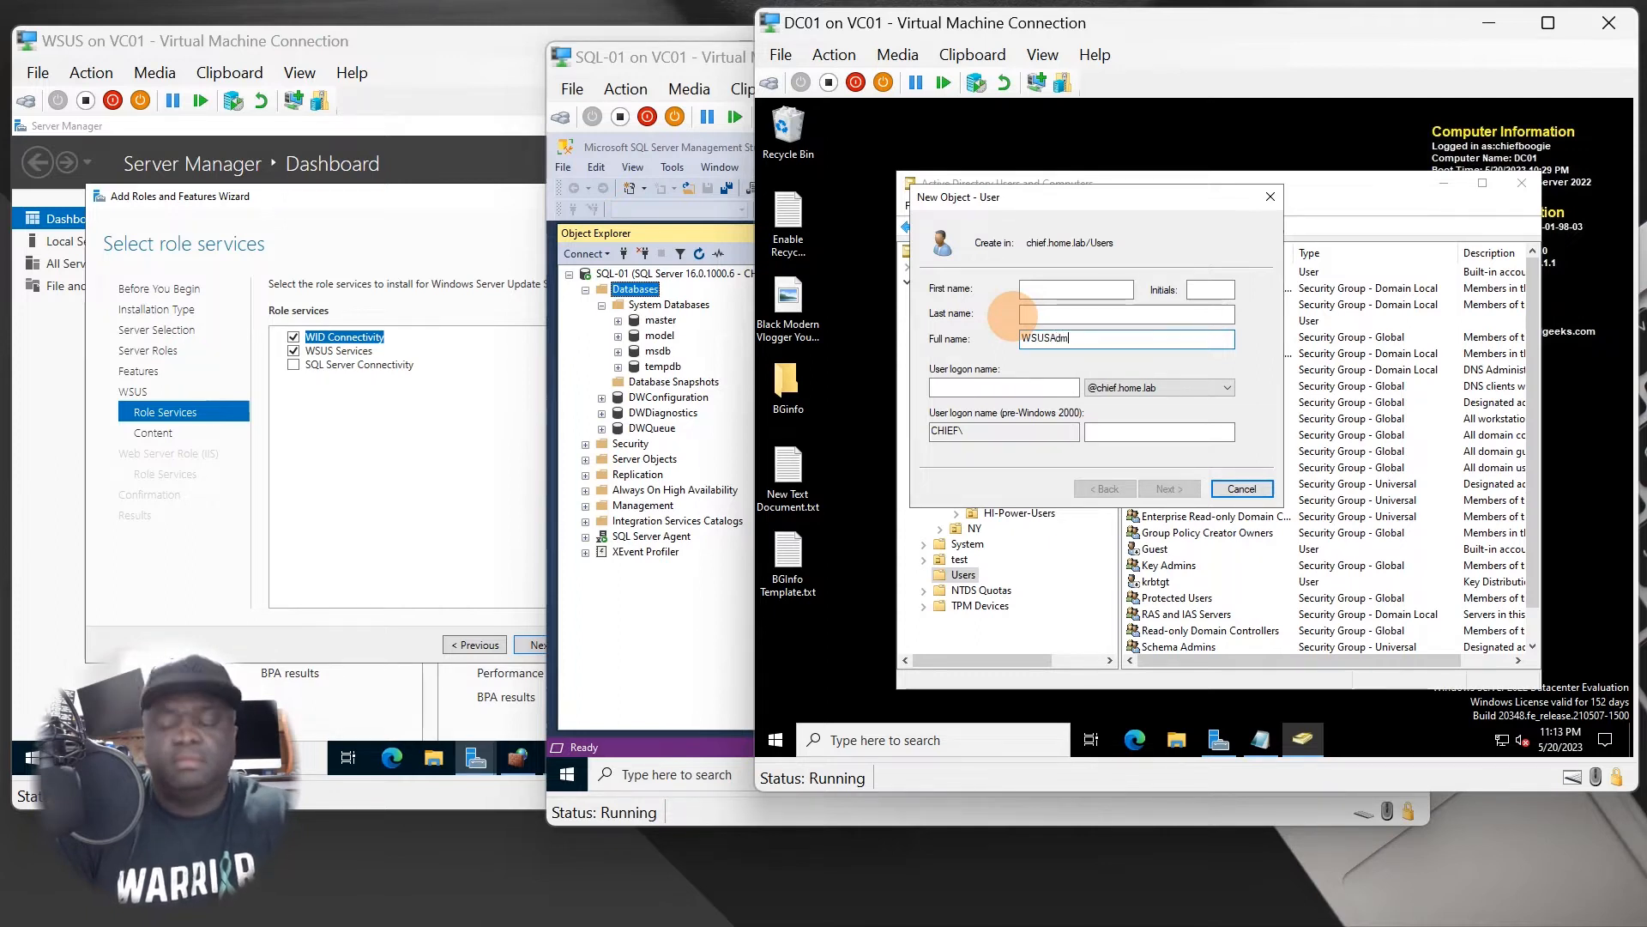
{"action": "type", "text": "in"}
{"action": "key", "text": "Tab"}
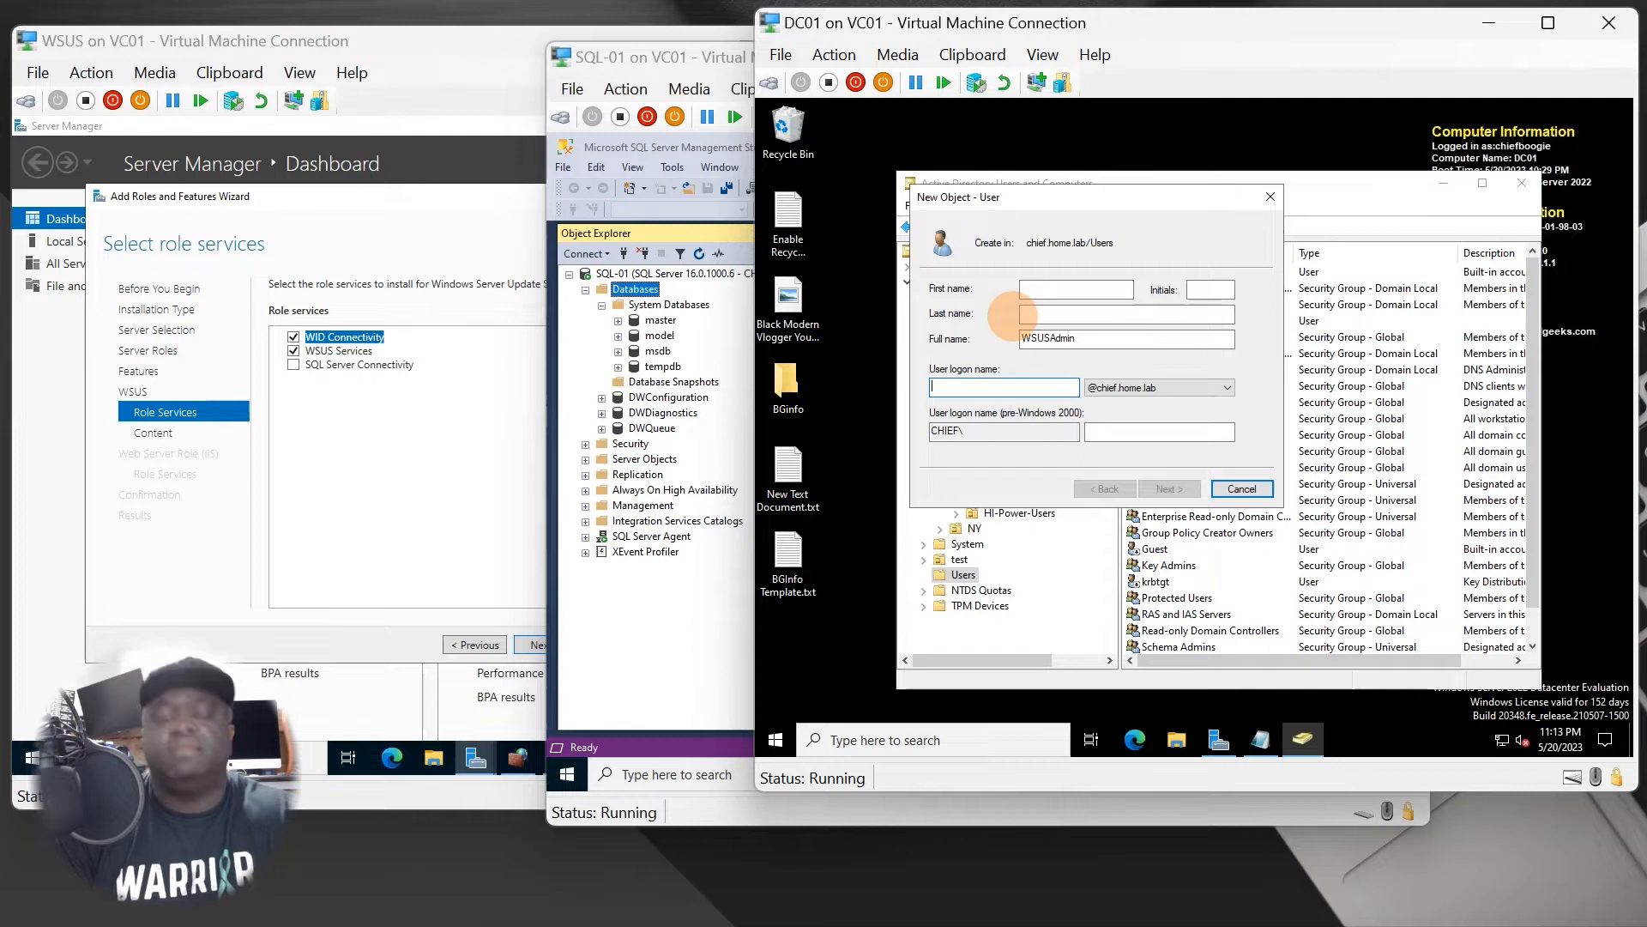
{"action": "type", "text": "wsusadmin"}
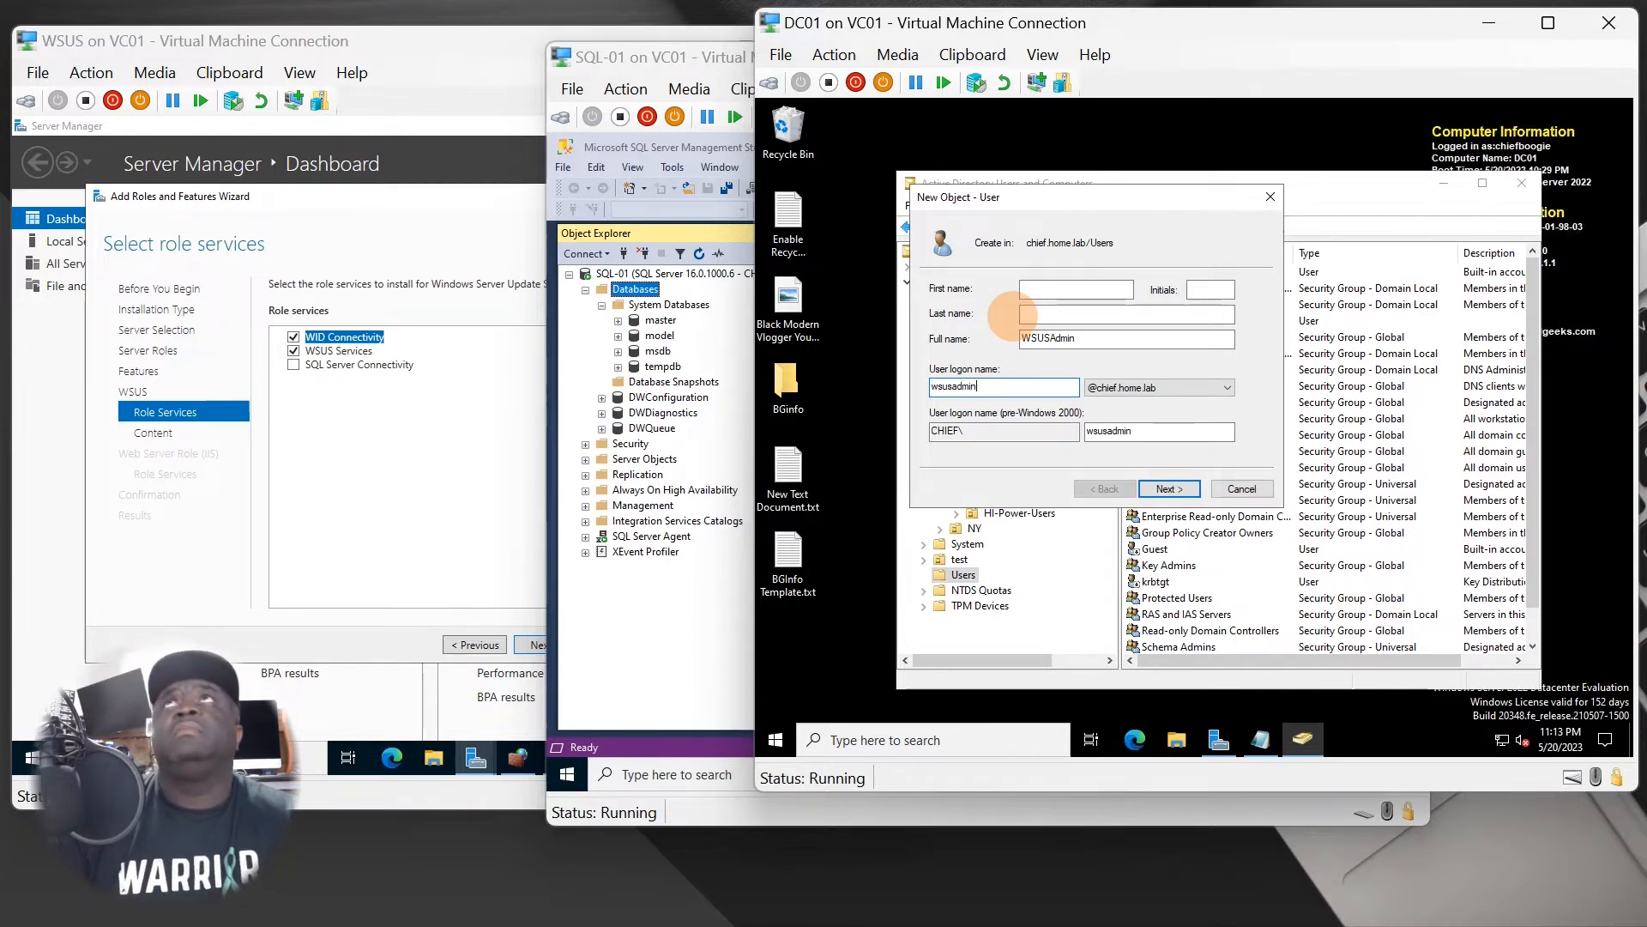
{"action": "left_click", "coordinate": [1170, 489]}
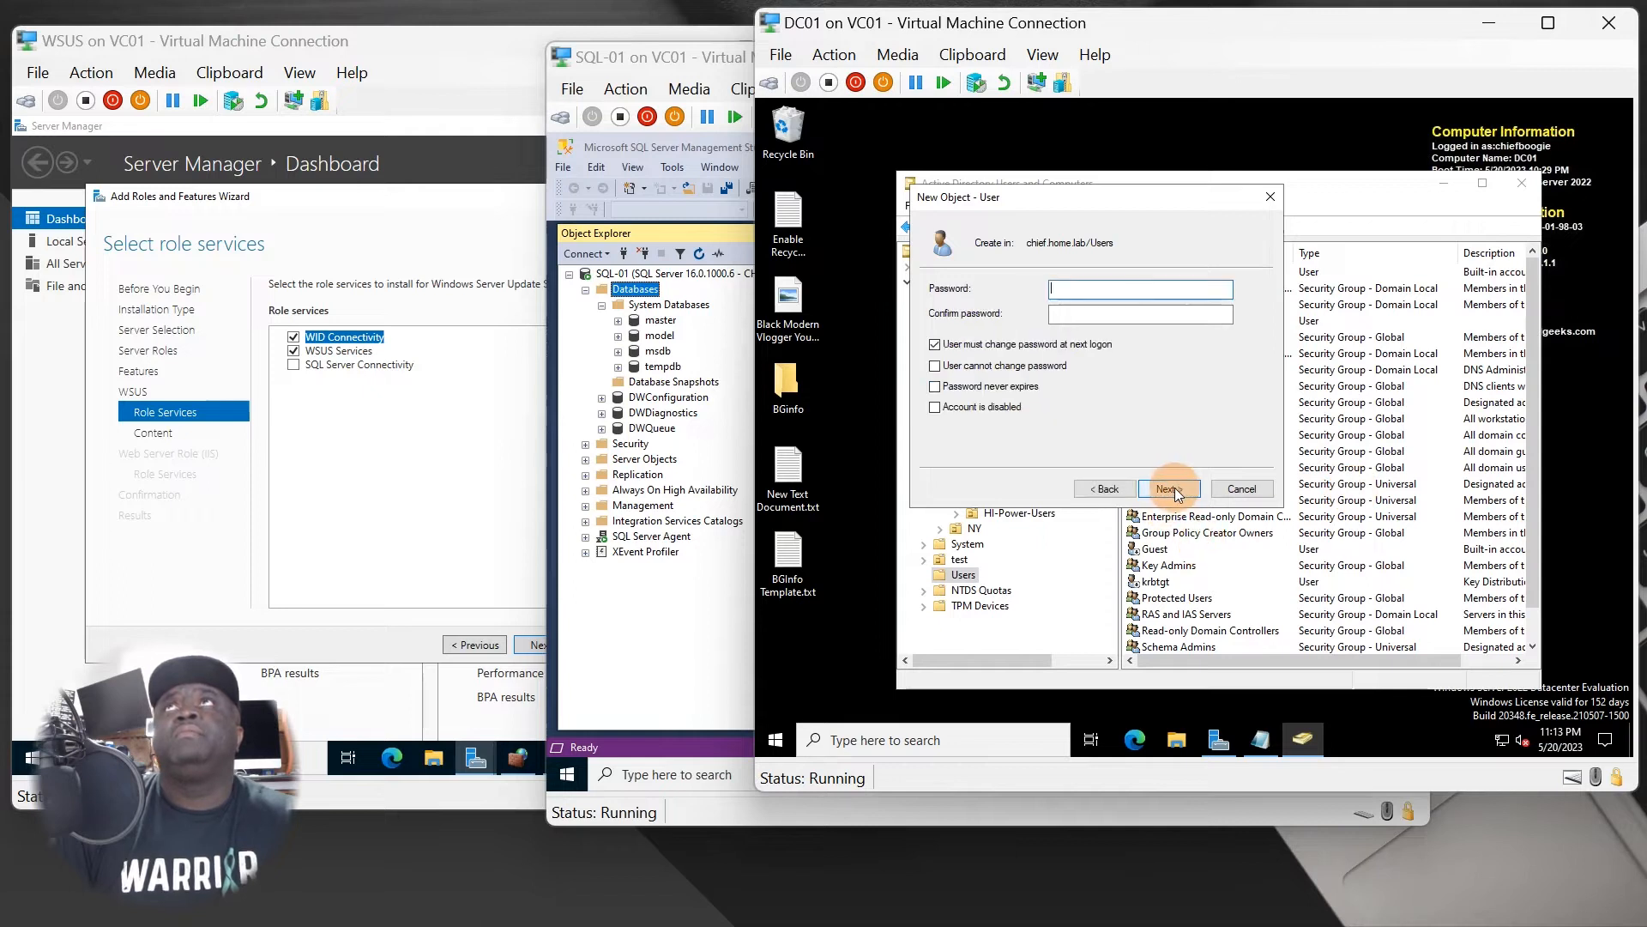
Set the account's password to never expire, enter and confirm the account password, and finish creating the user.
{"action": "left_click", "coordinate": [942, 389]}
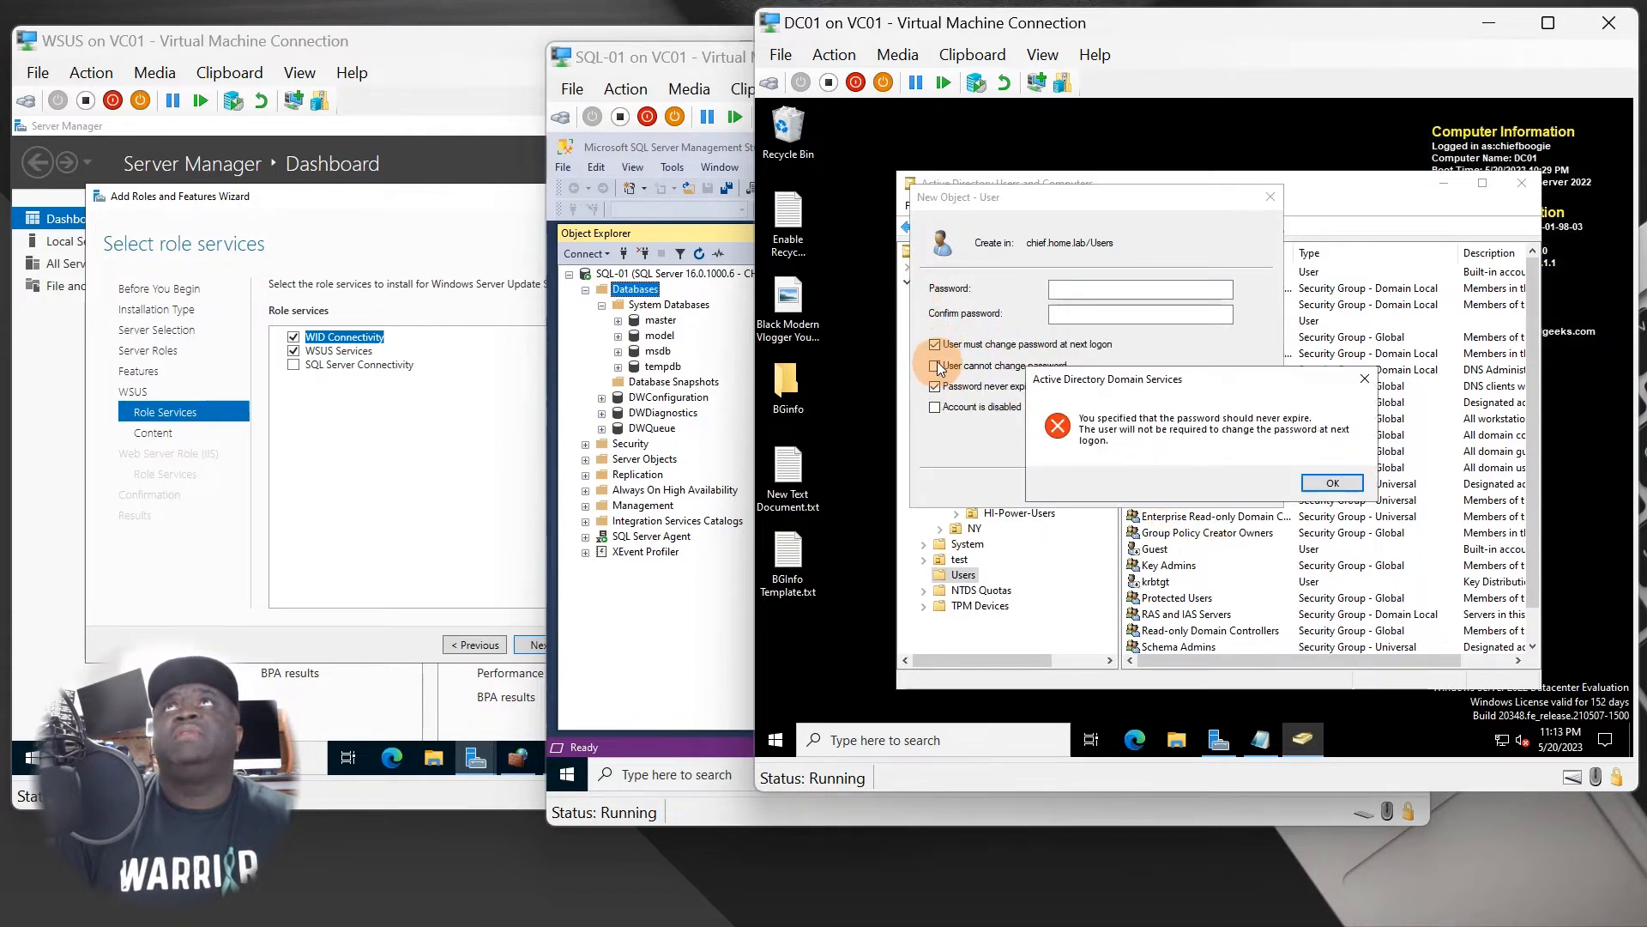
{"action": "left_click", "coordinate": [1332, 483]}
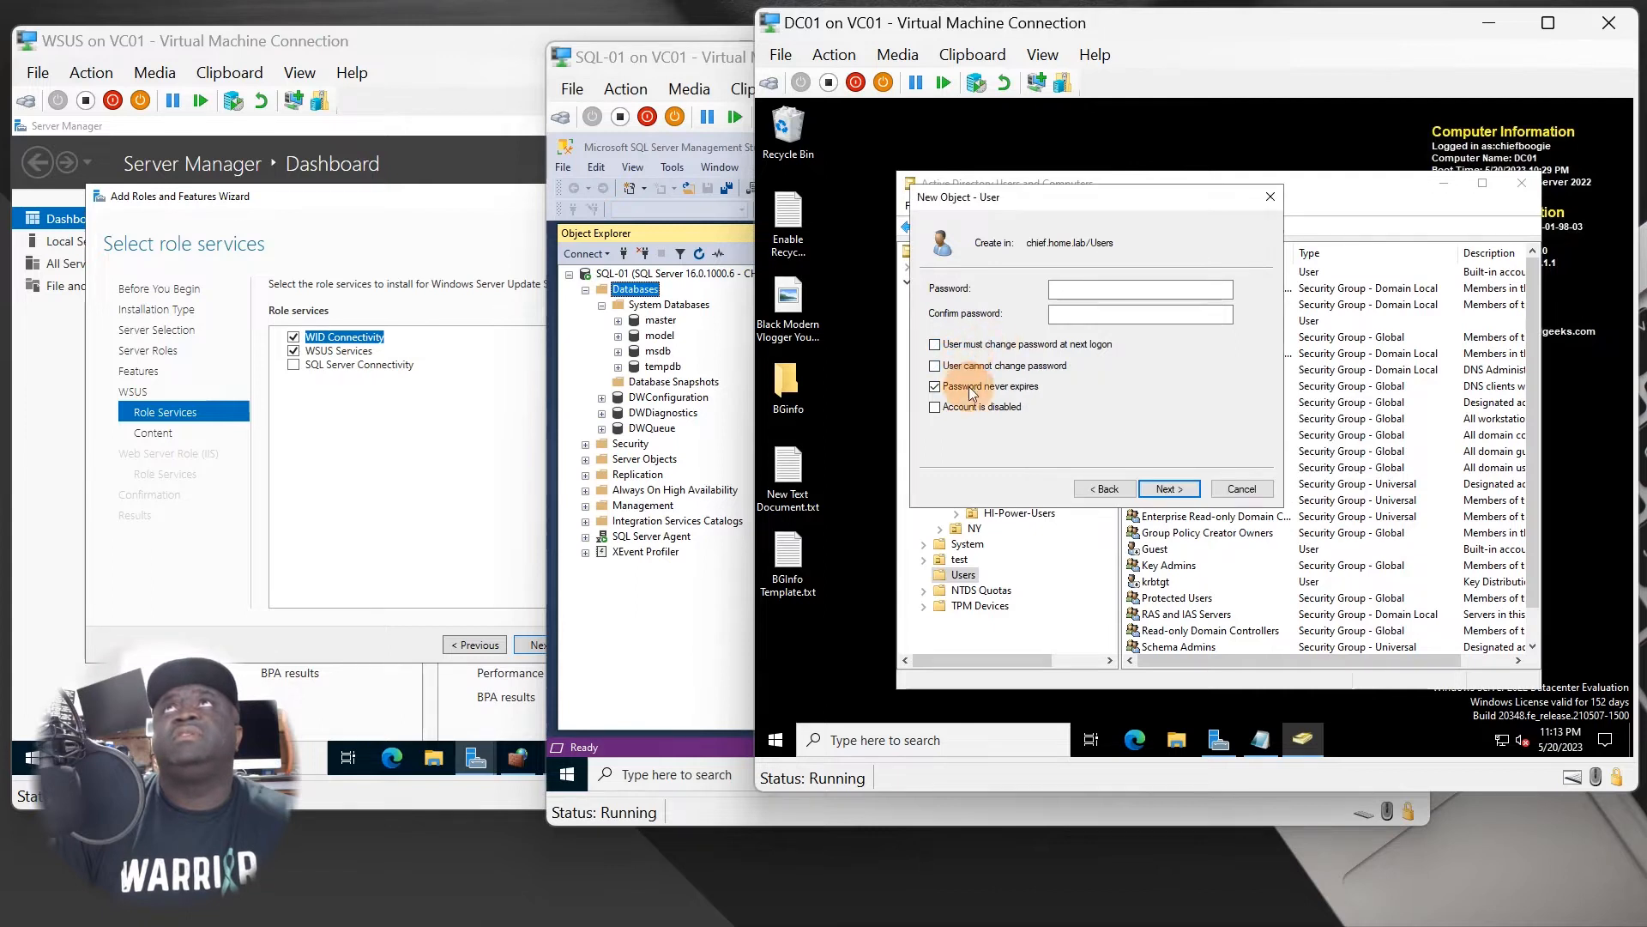
{"action": "left_click", "coordinate": [1103, 288]}
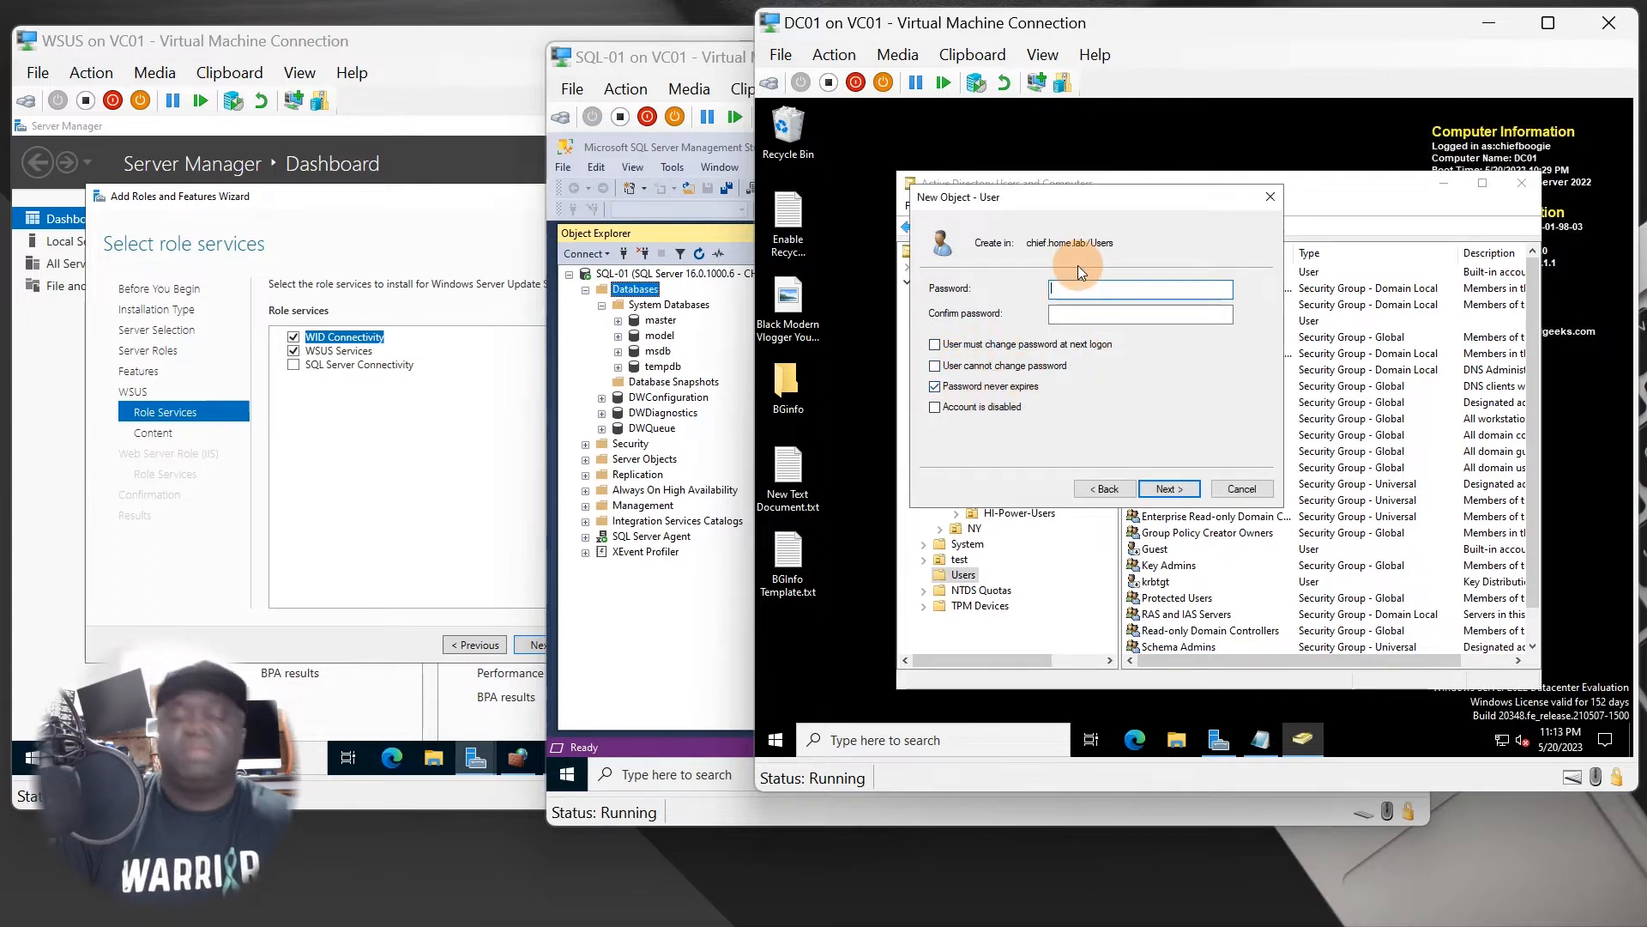
{"action": "type", "text": "P"}
{"action": "type", "text": "•••••"}
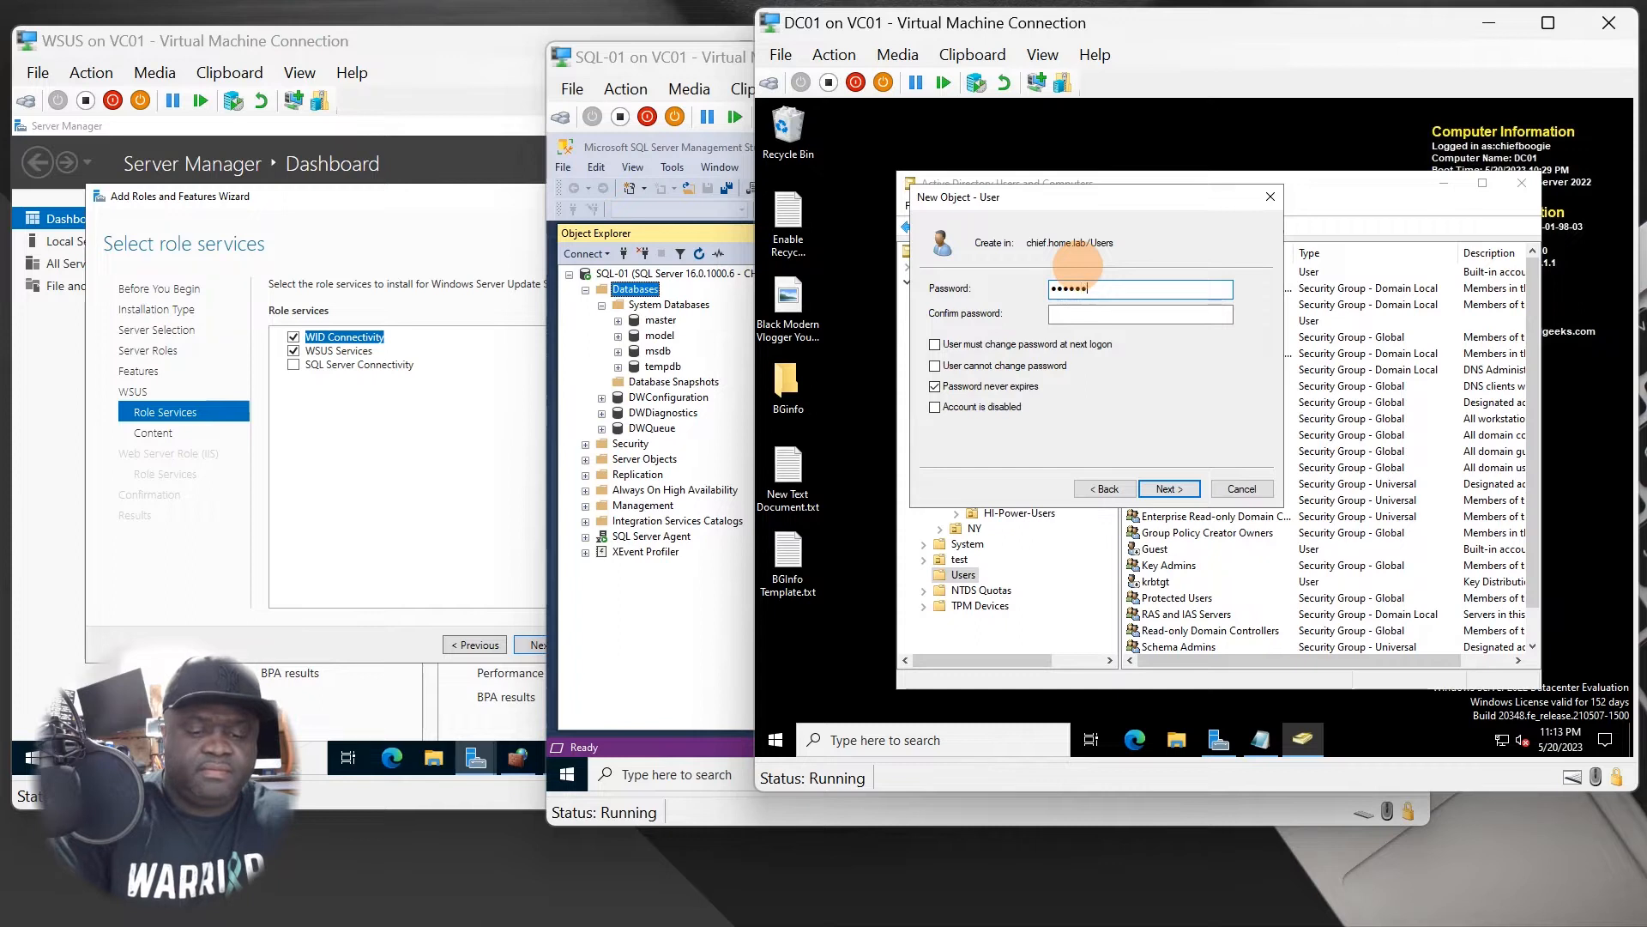
{"action": "type", "text": "•••"}
{"action": "key", "text": "Tab"}
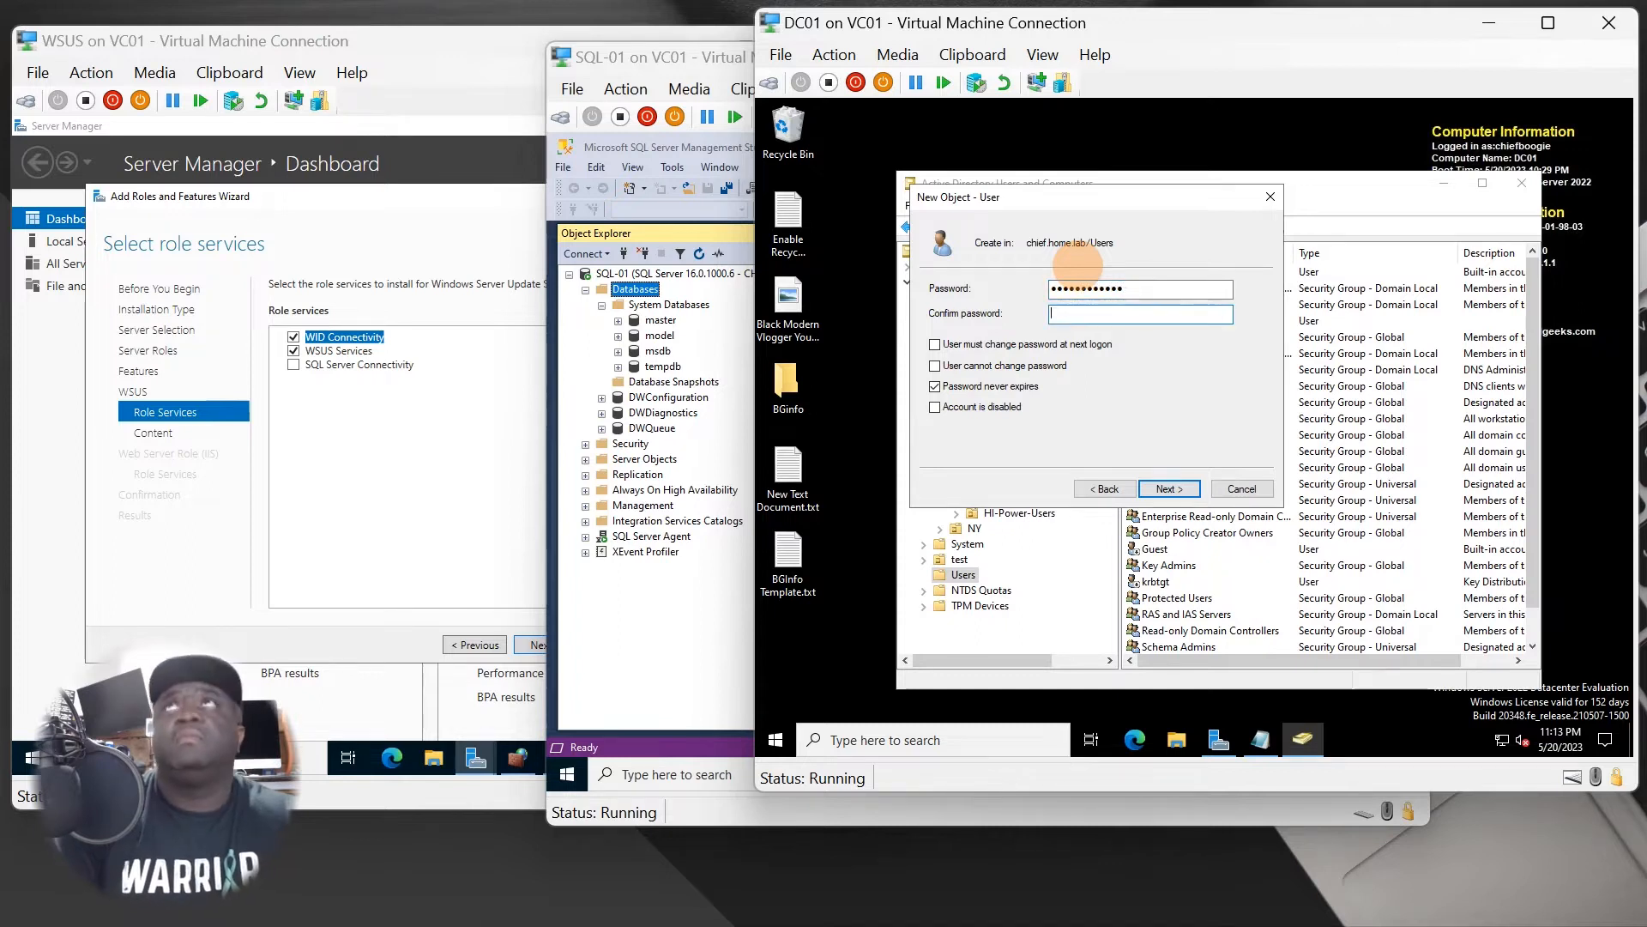
{"action": "type", "text": "••••"}
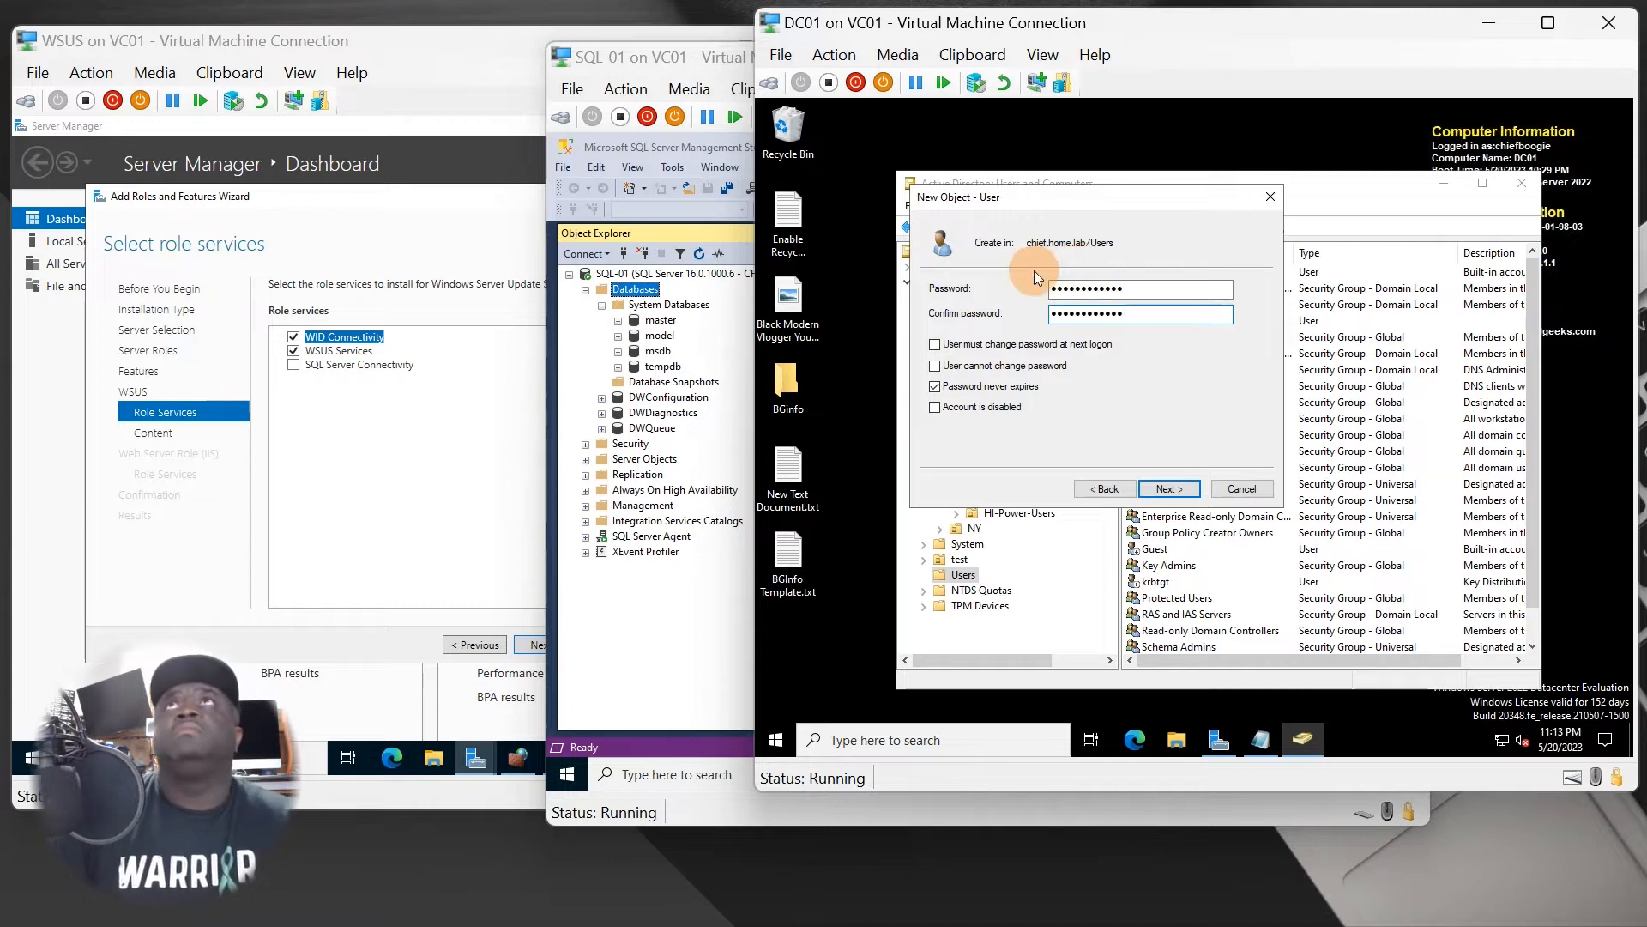
{"action": "left_click", "coordinate": [1169, 489]}
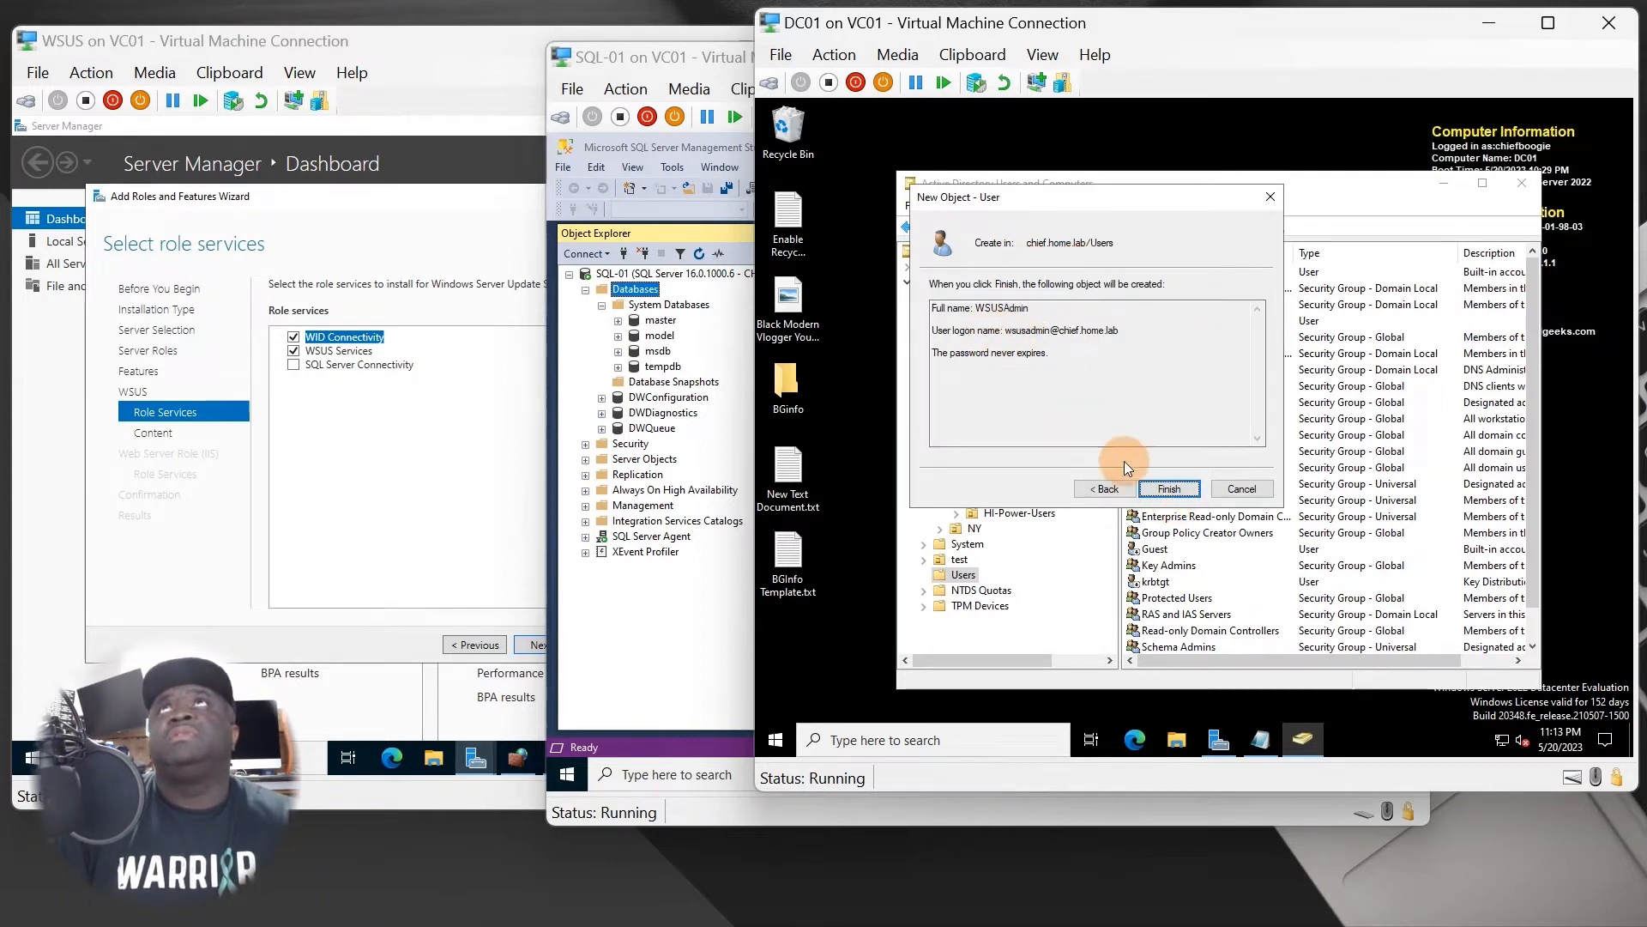
{"action": "left_click", "coordinate": [1167, 488]}
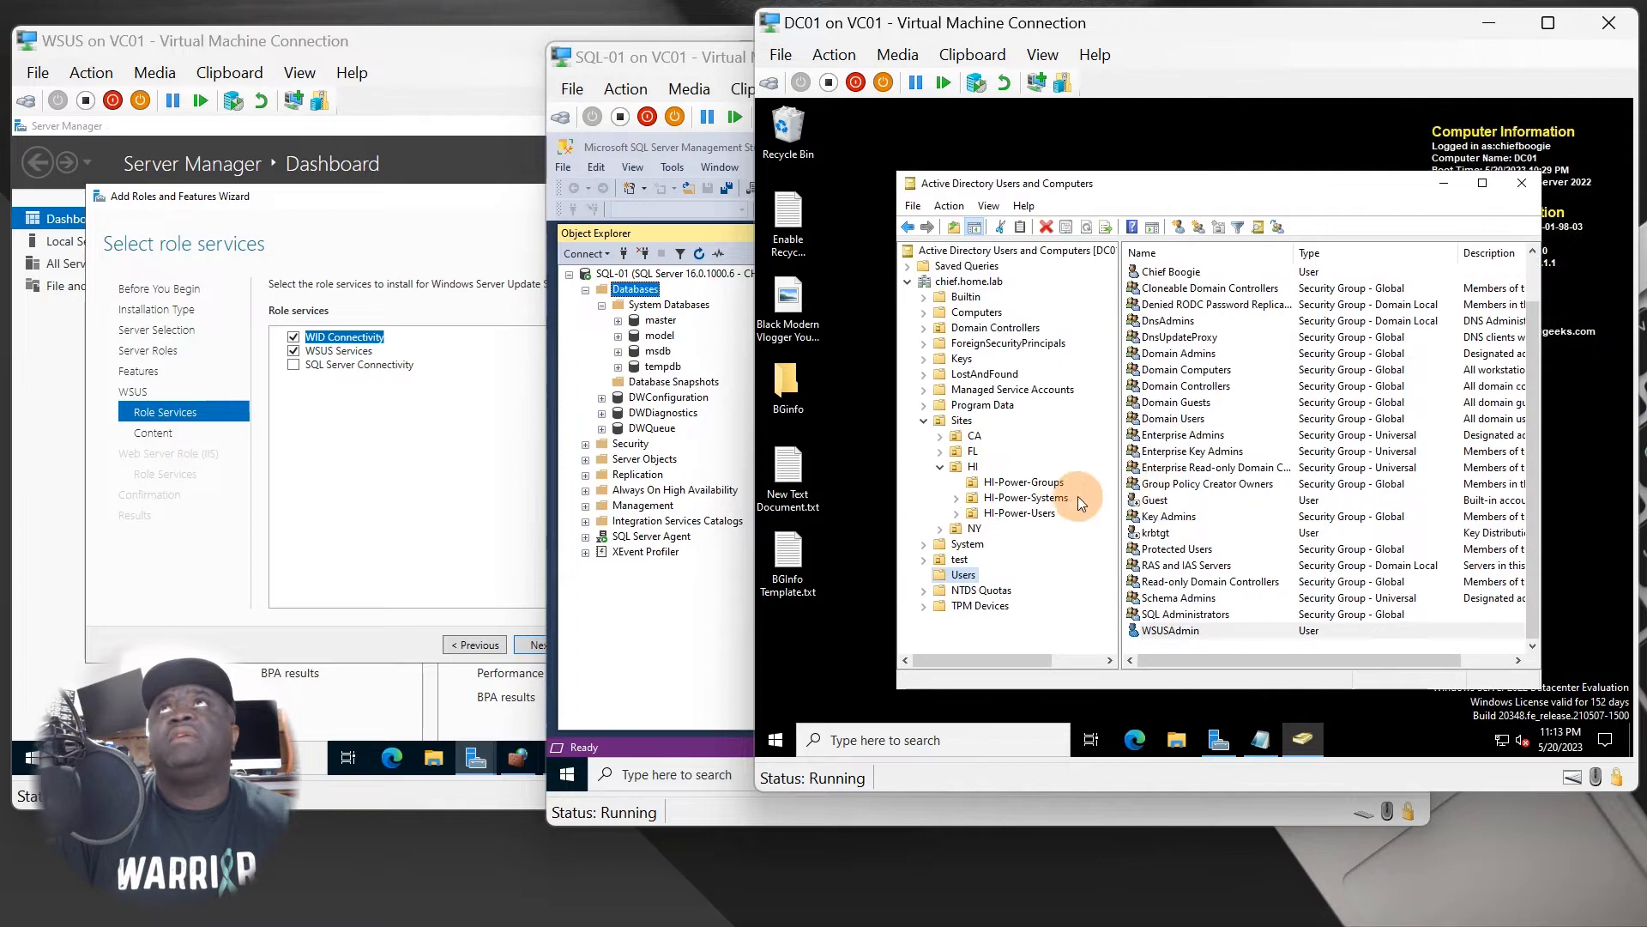
Add the WSUSAdmin account to the Domain Admins group through its properties and save the membership.
{"action": "right_click", "coordinate": [1175, 632]}
{"action": "left_click", "coordinate": [1237, 604]}
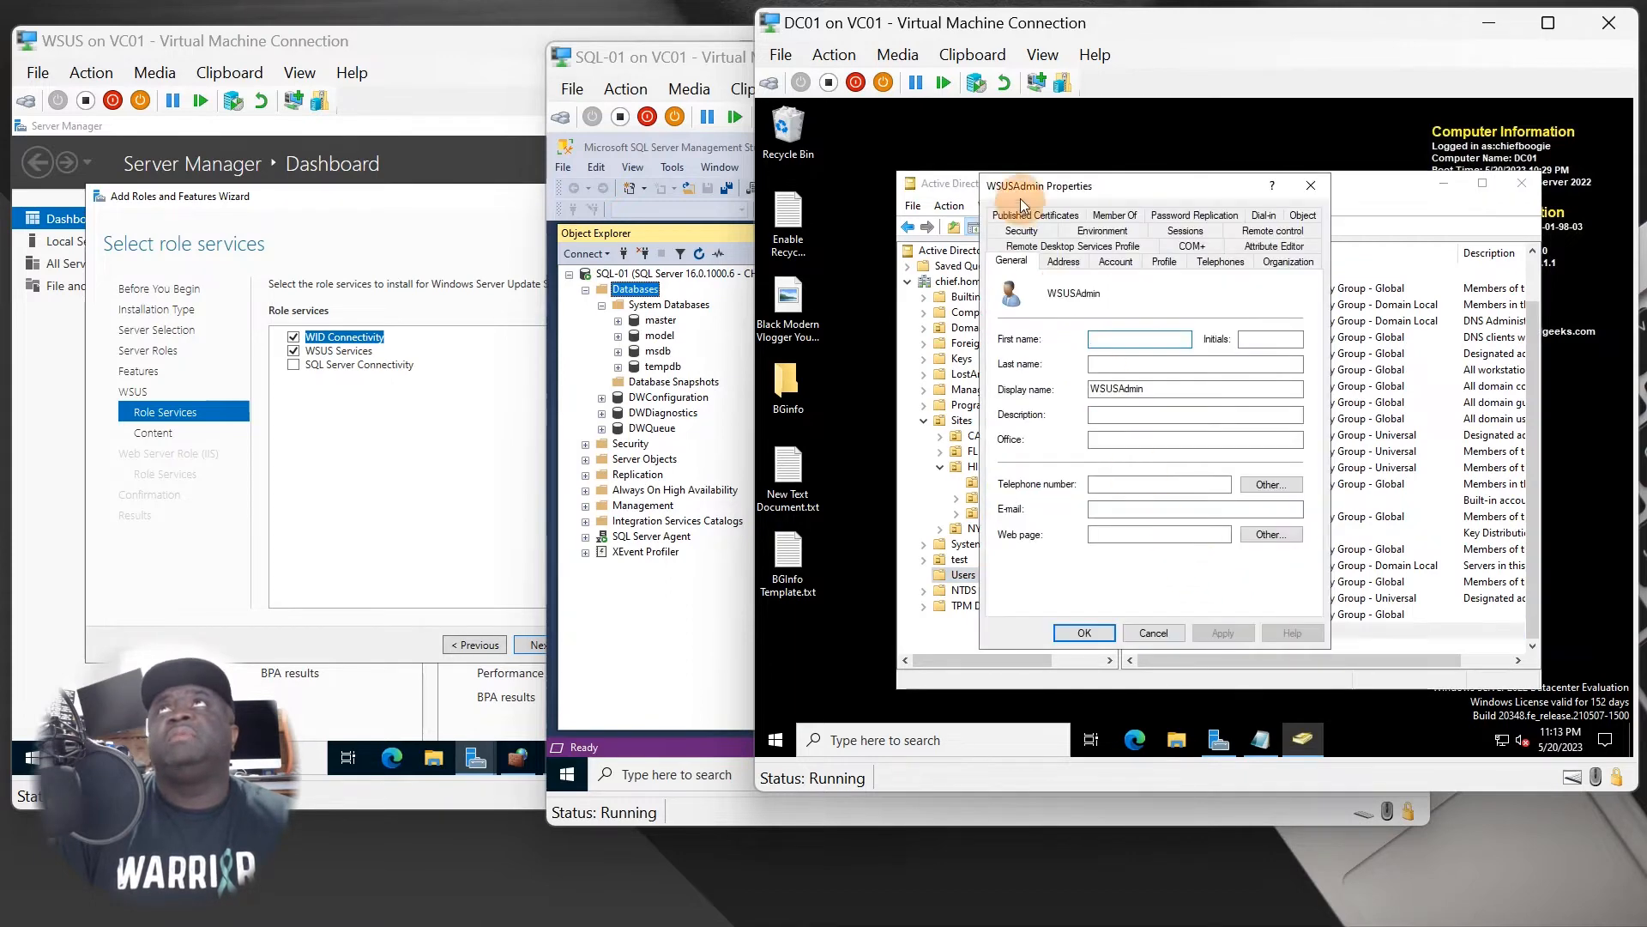
{"action": "left_click", "coordinate": [1116, 260]}
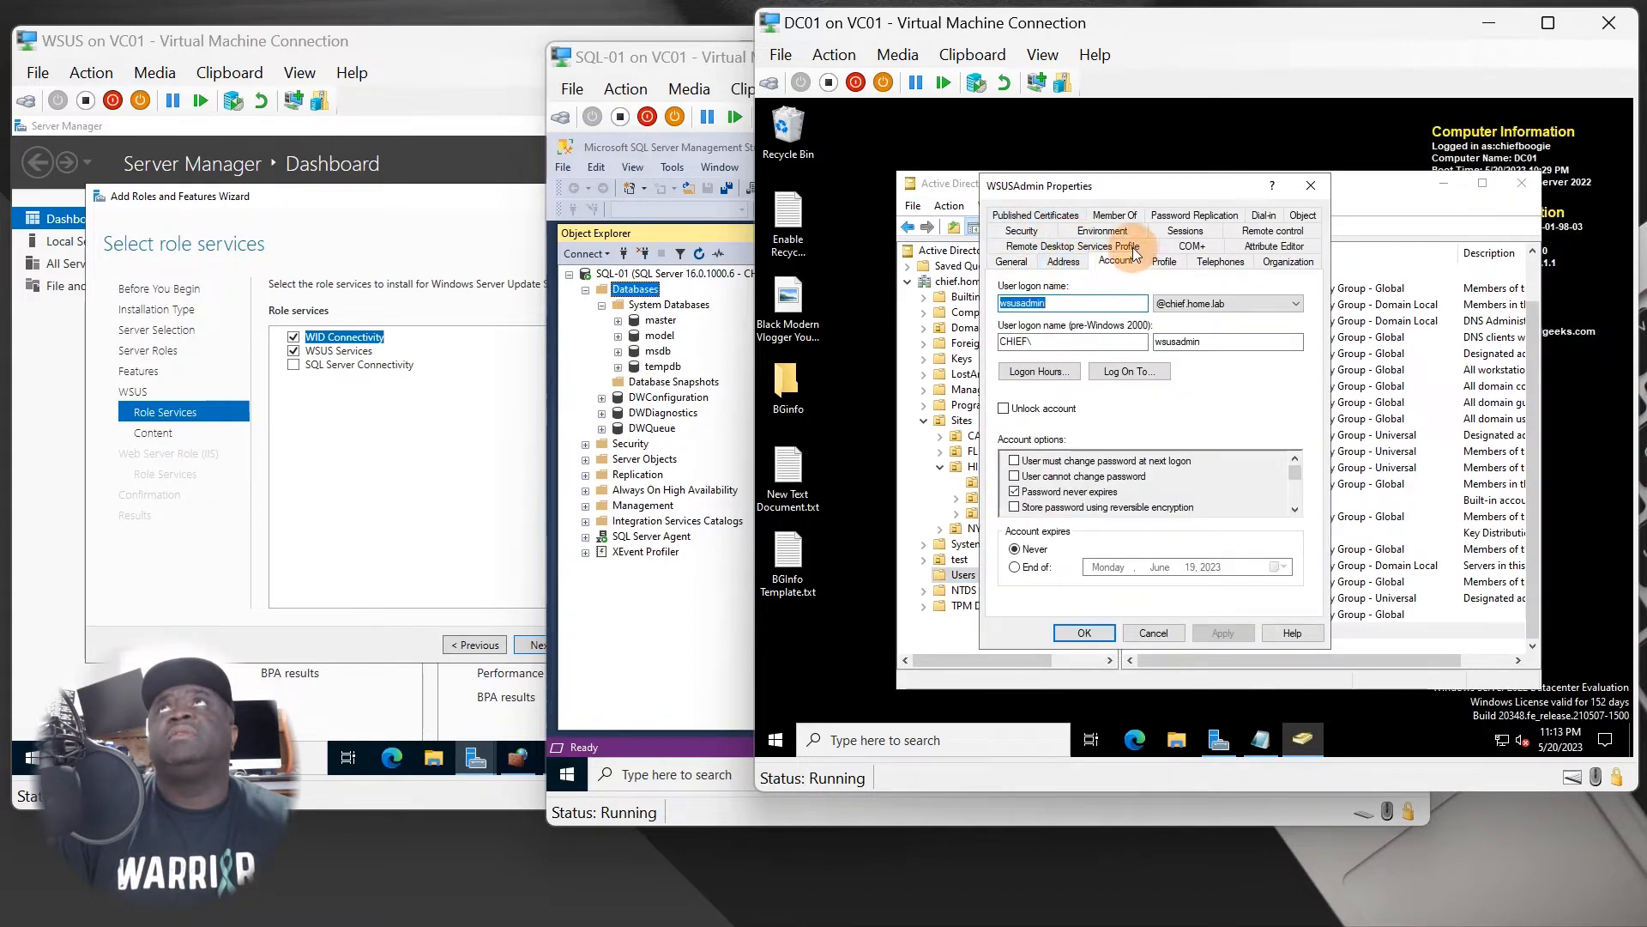
{"action": "left_click", "coordinate": [1114, 214]}
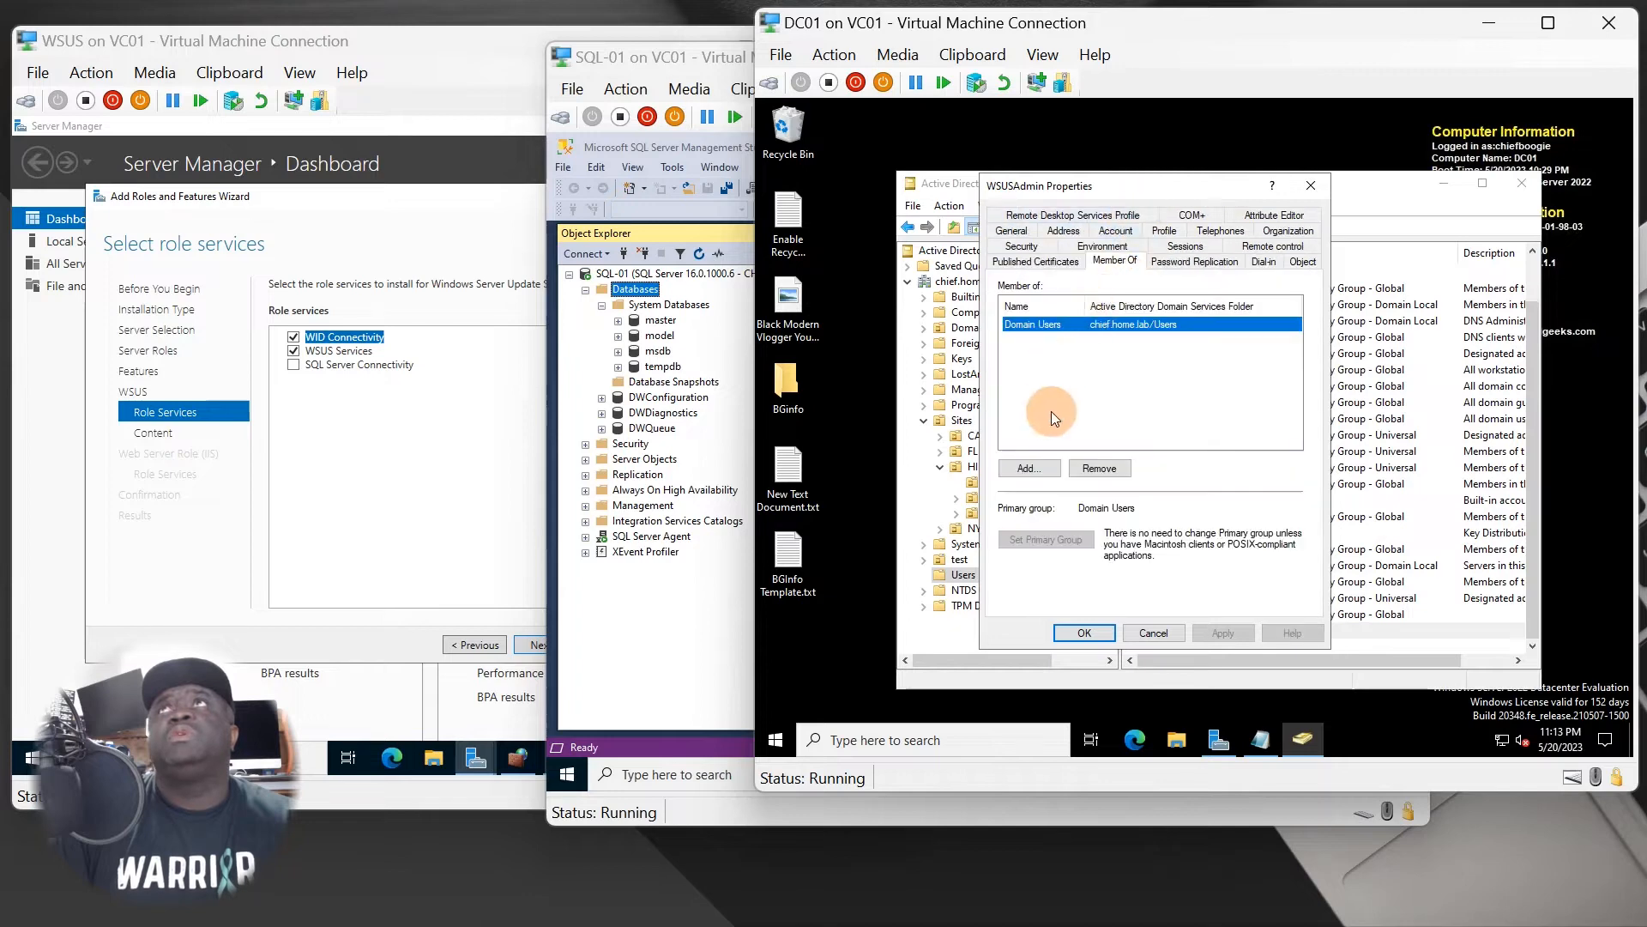
{"action": "left_click", "coordinate": [1037, 466]}
{"action": "type", "text": "d"}
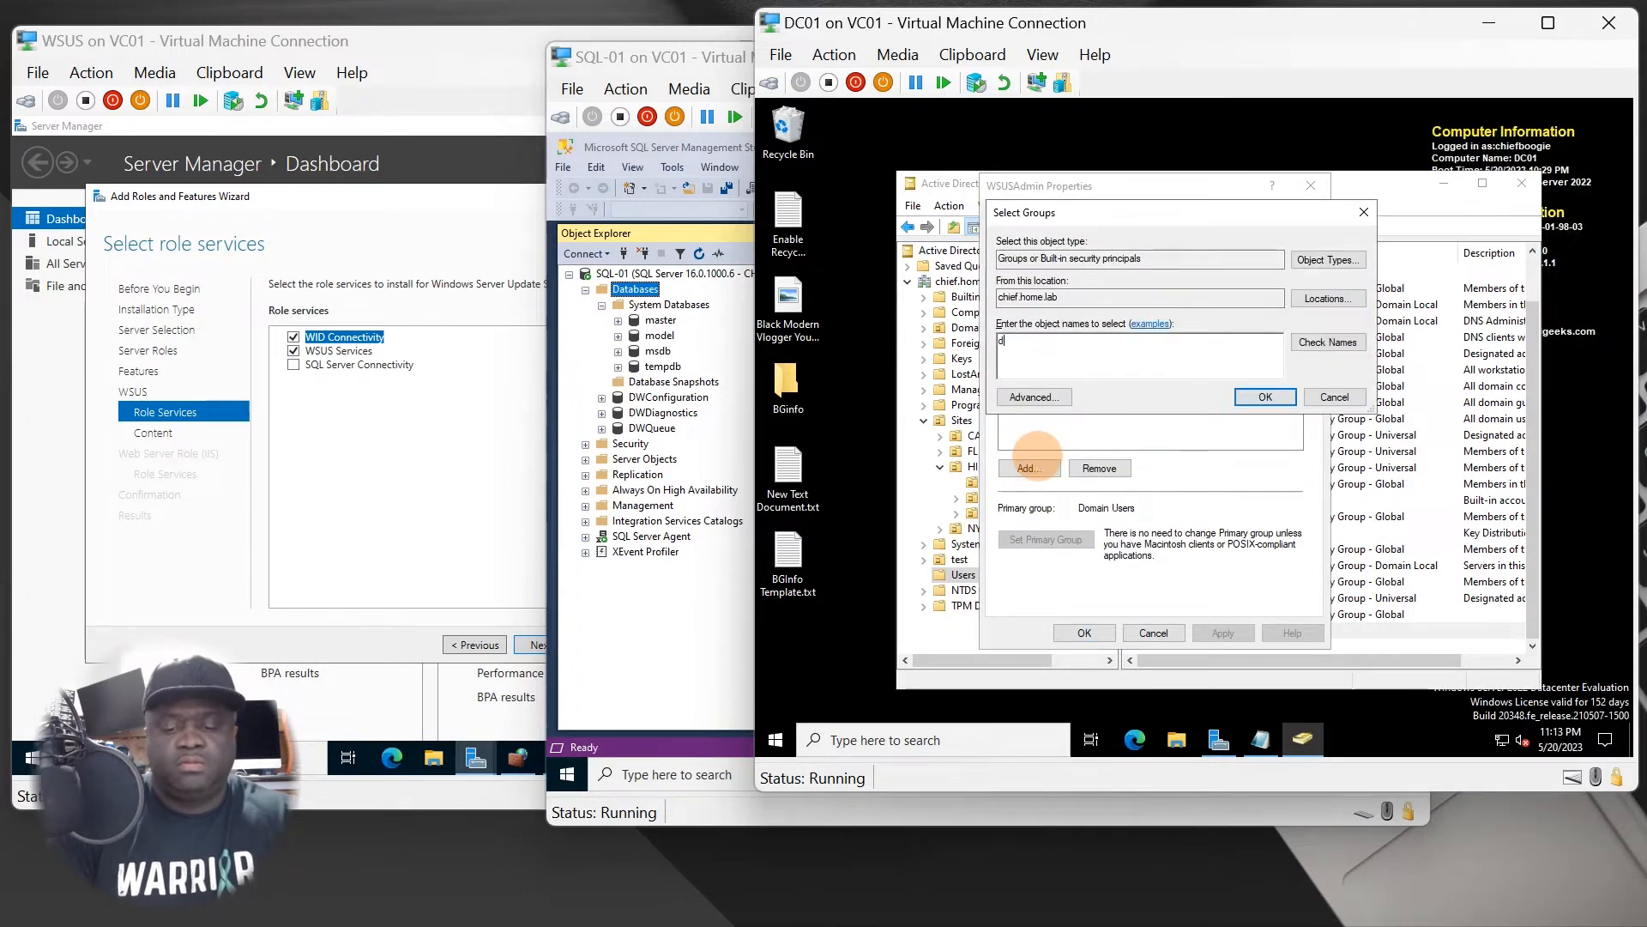
{"action": "type", "text": "omain"}
{"action": "key", "text": "Return"}
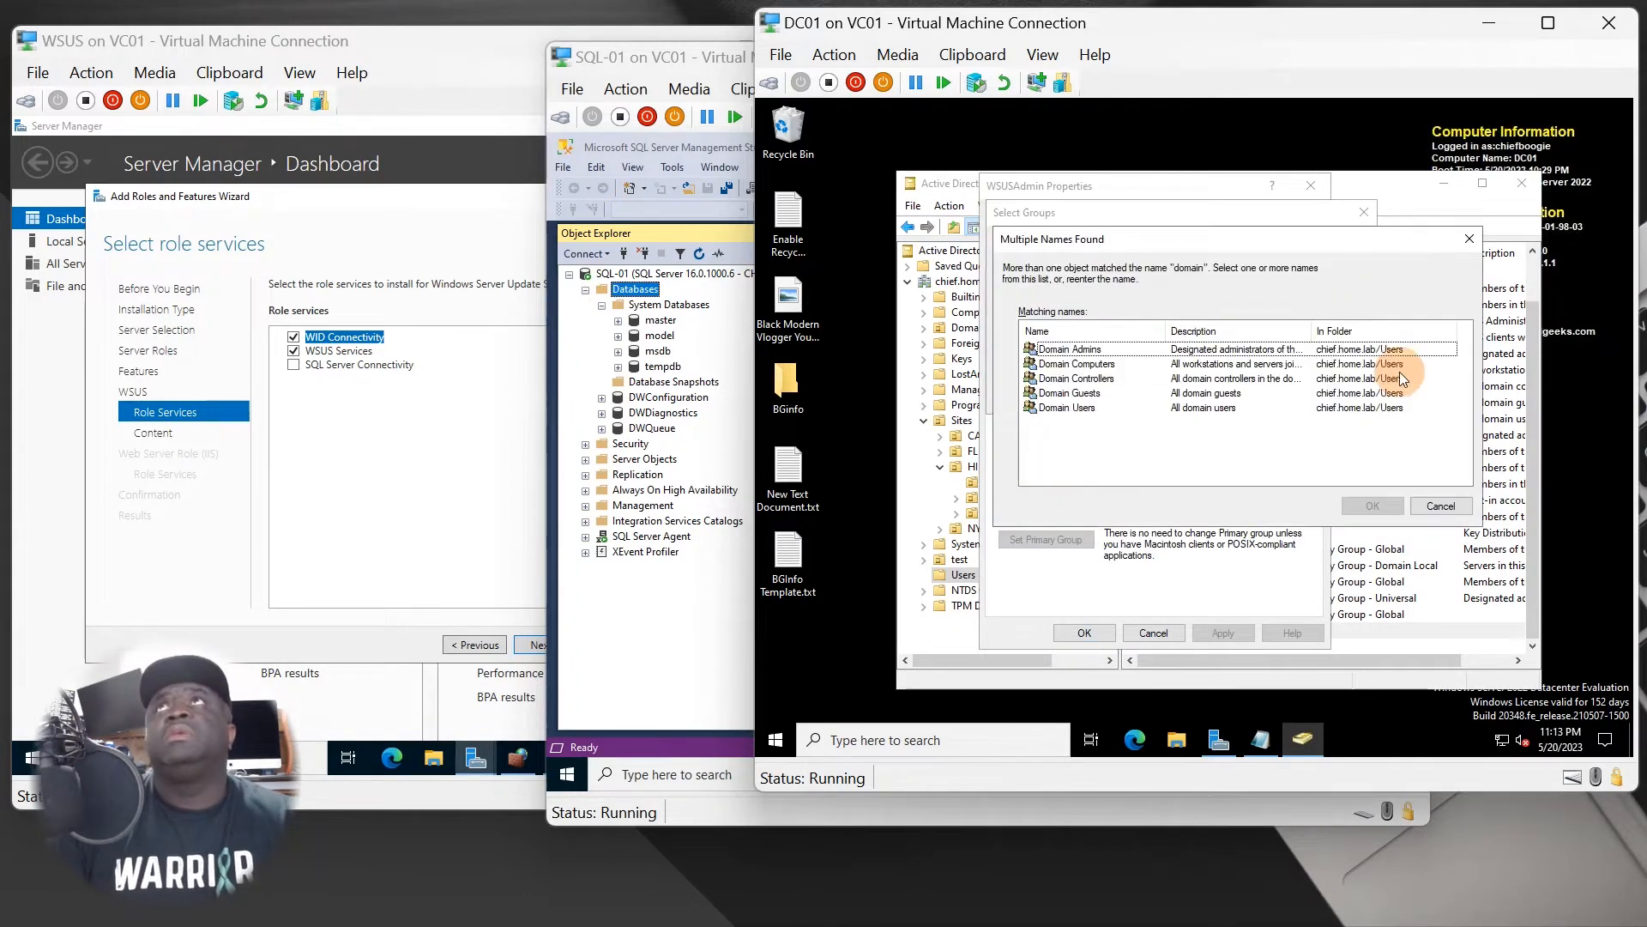
{"action": "double_click", "coordinate": [1082, 349]}
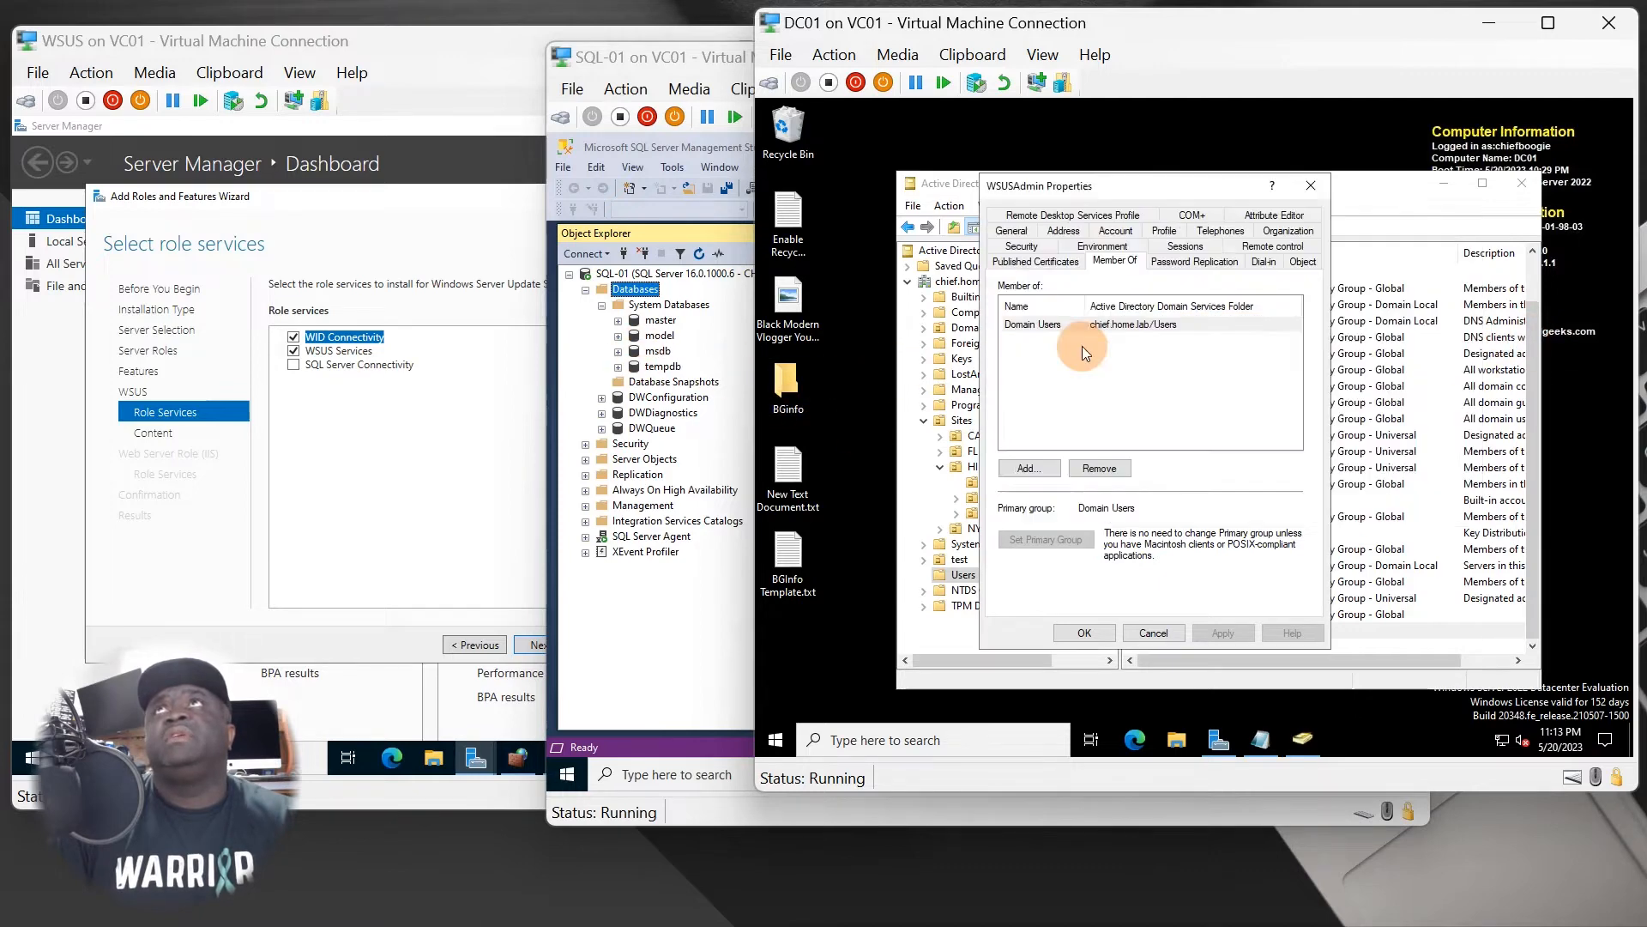
{"action": "left_click", "coordinate": [1087, 633]}
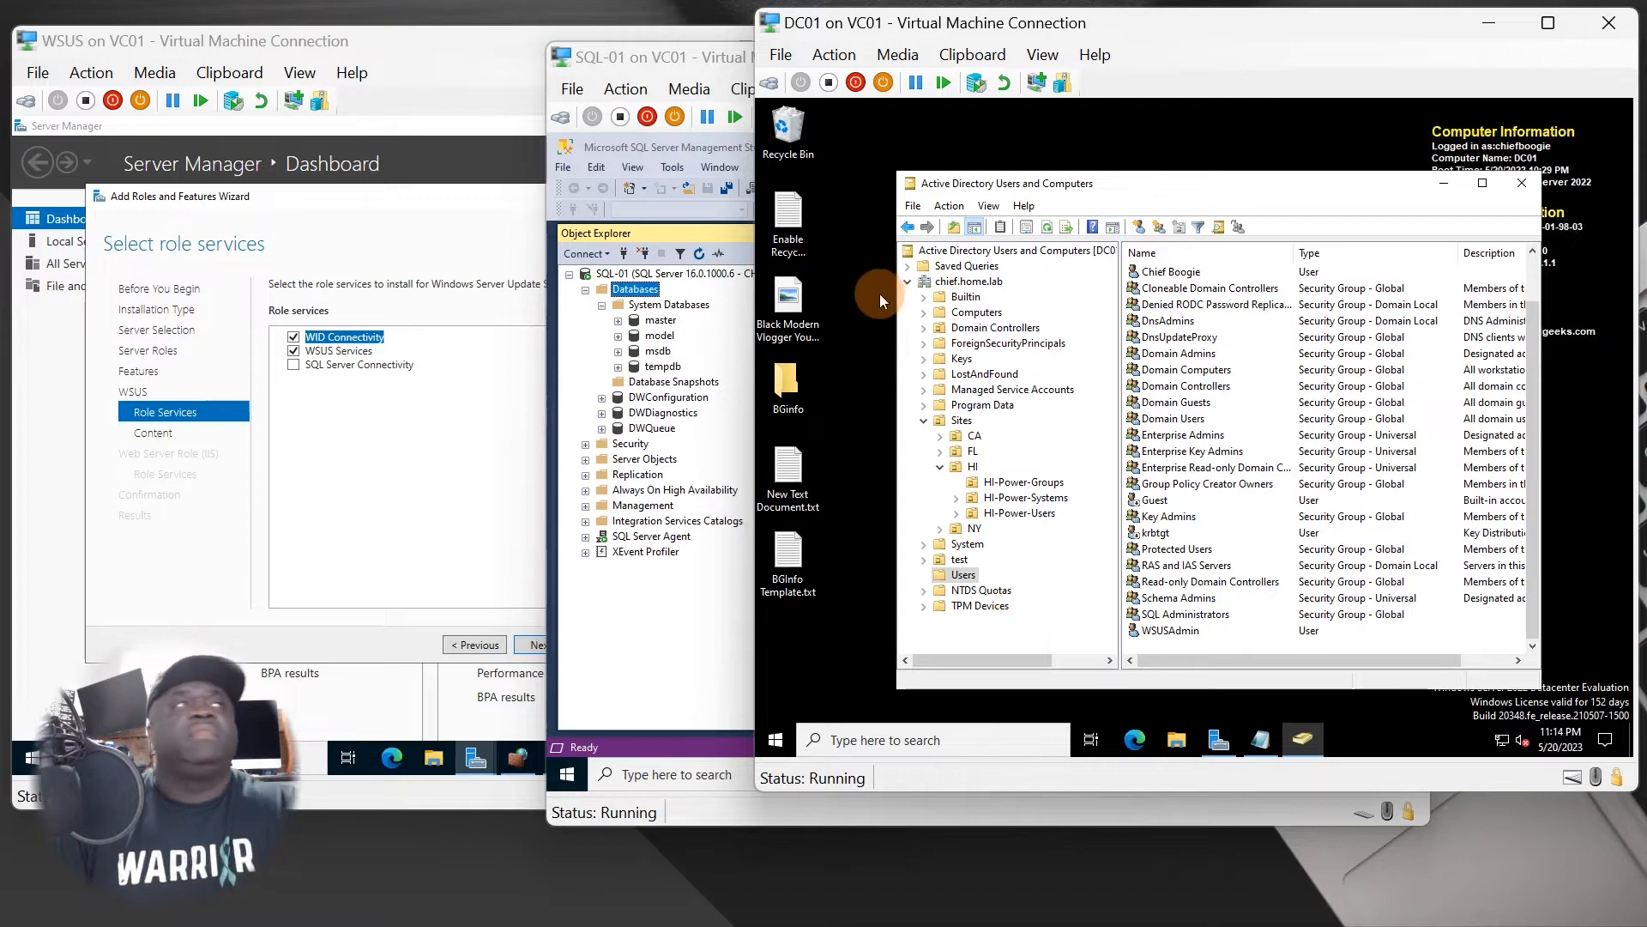
Switch to the WSUS machine, replace WID Connectivity with SQL Server Connectivity in the role services, and continue to the content location.
{"action": "left_click", "coordinate": [718, 685]}
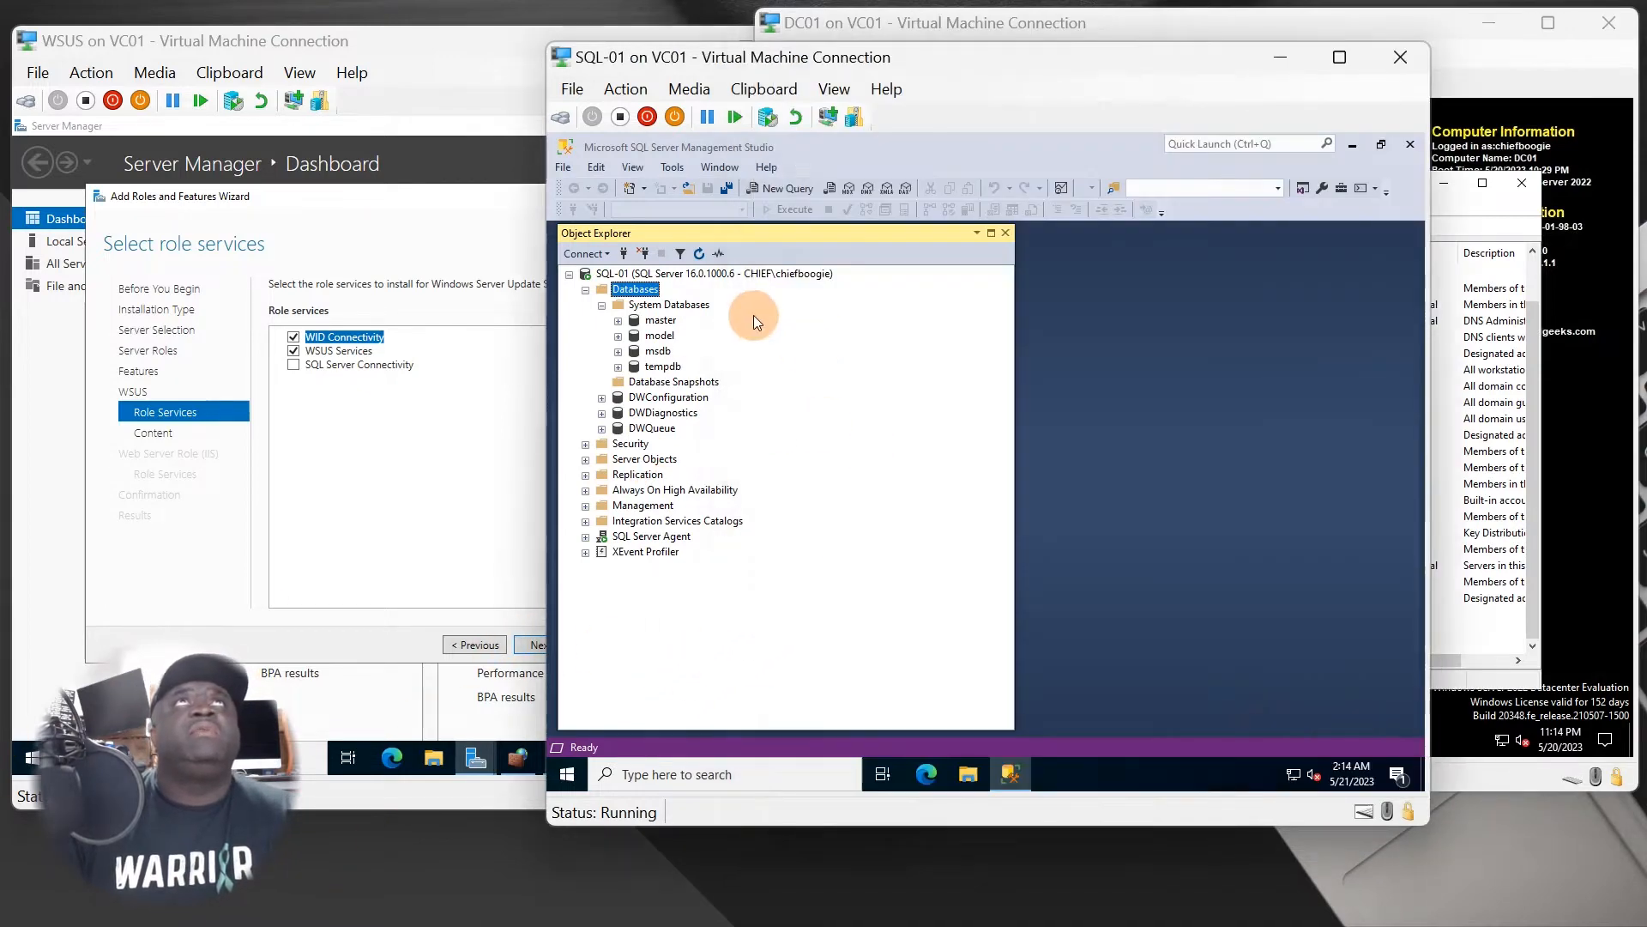
{"action": "left_click", "coordinate": [394, 523]}
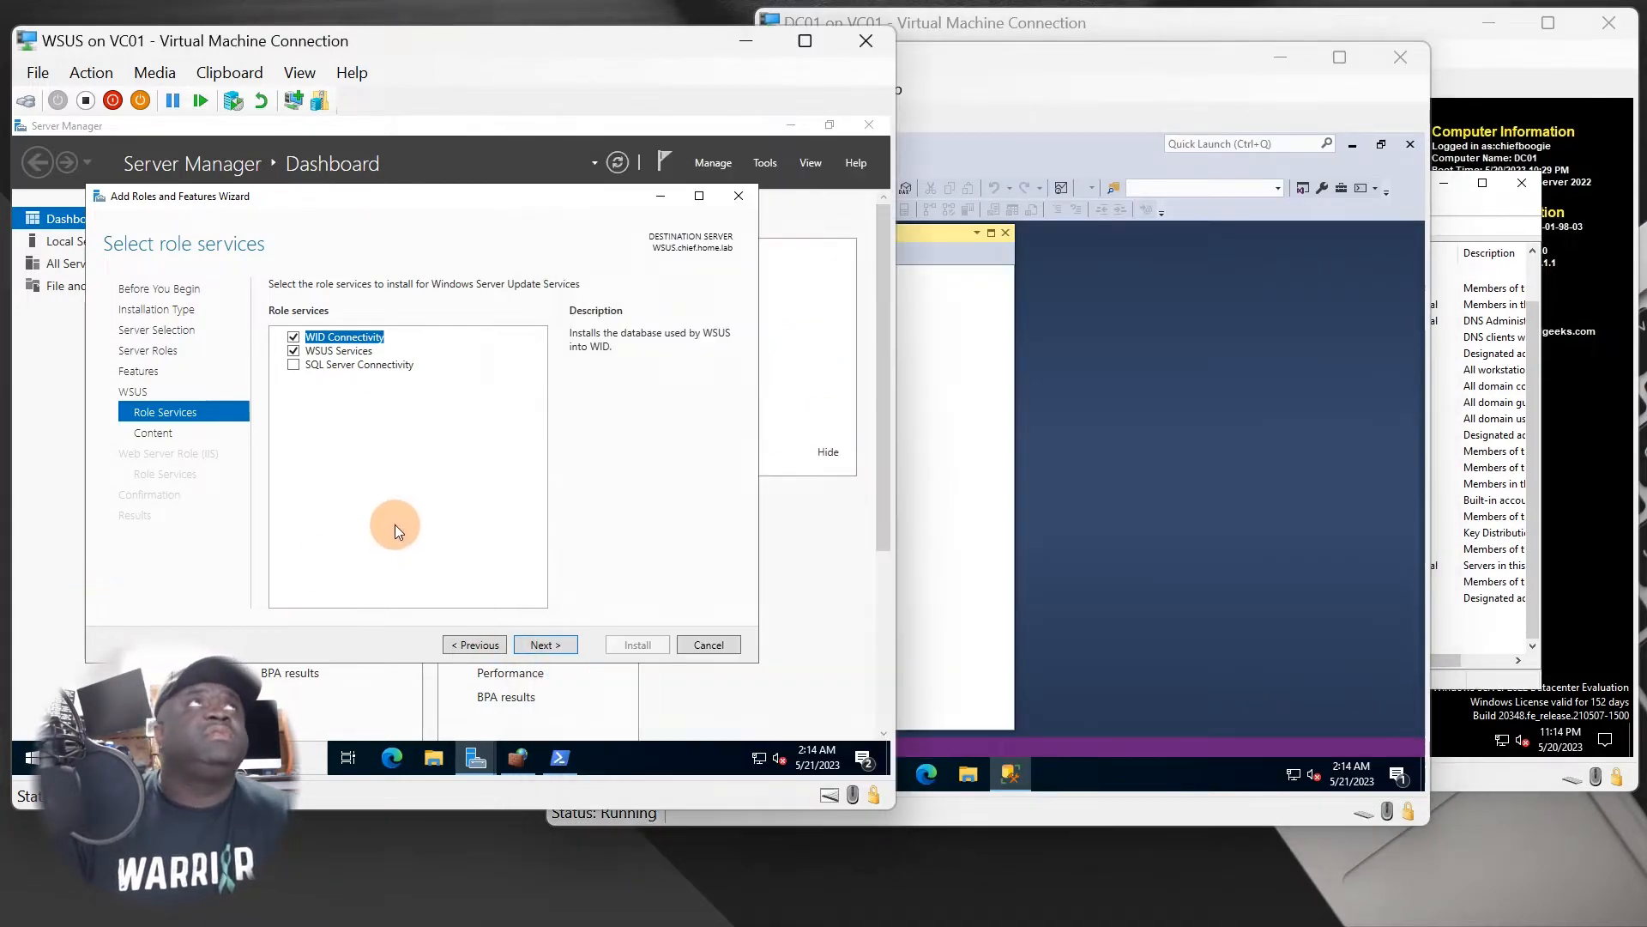
{"action": "left_click", "coordinate": [293, 338]}
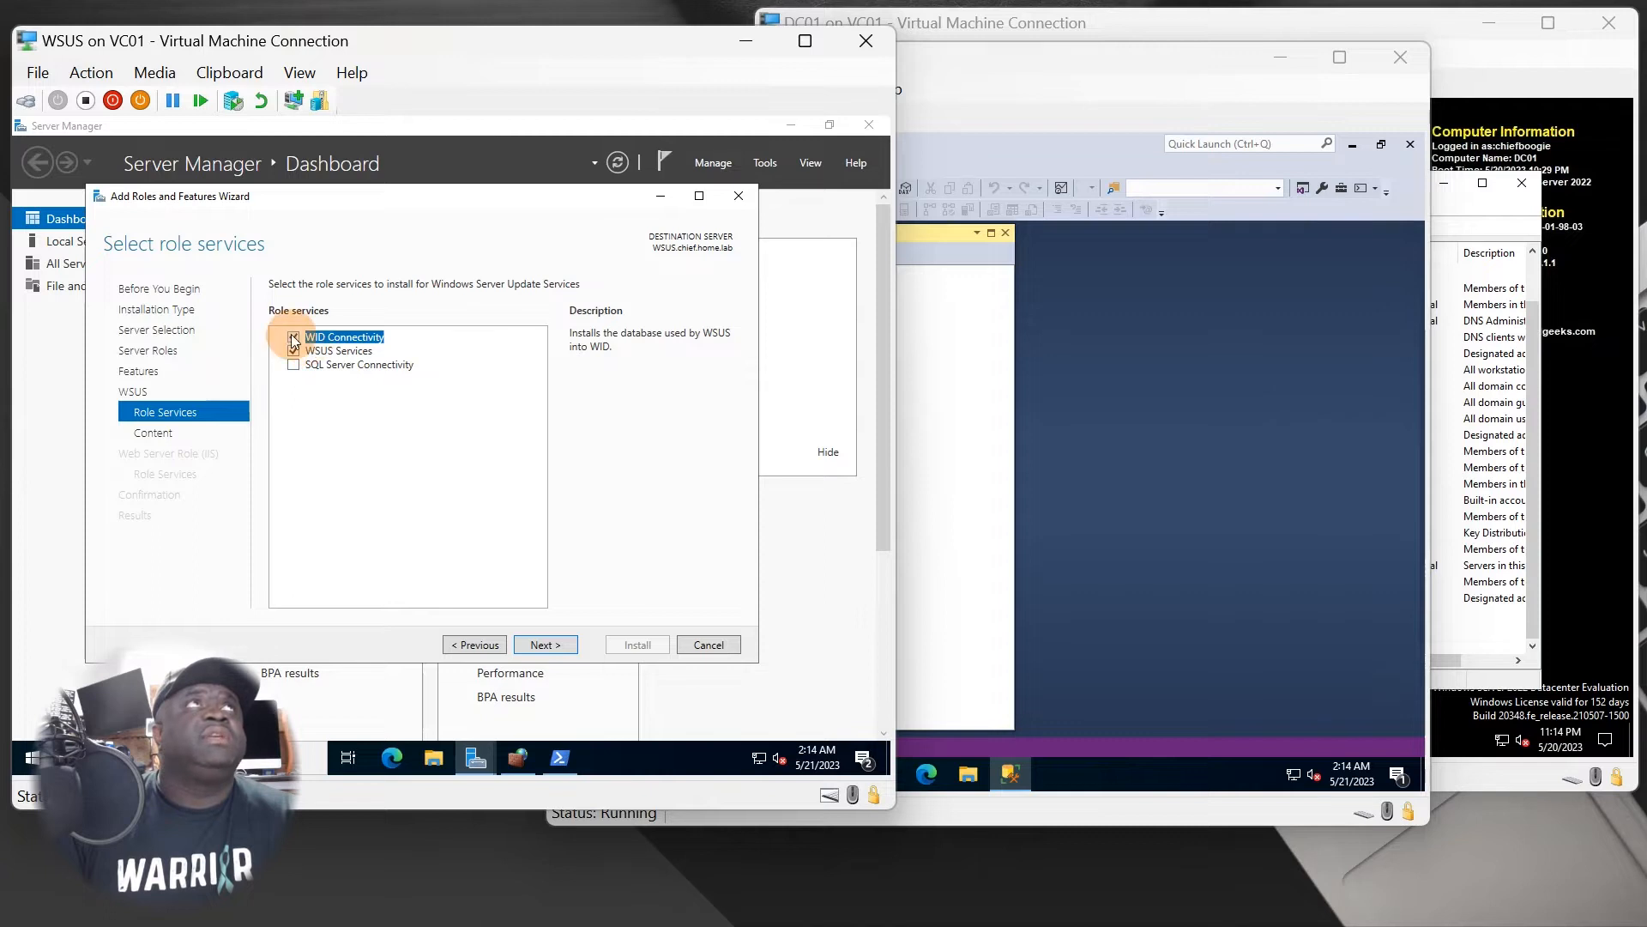
{"action": "left_click", "coordinate": [293, 338]}
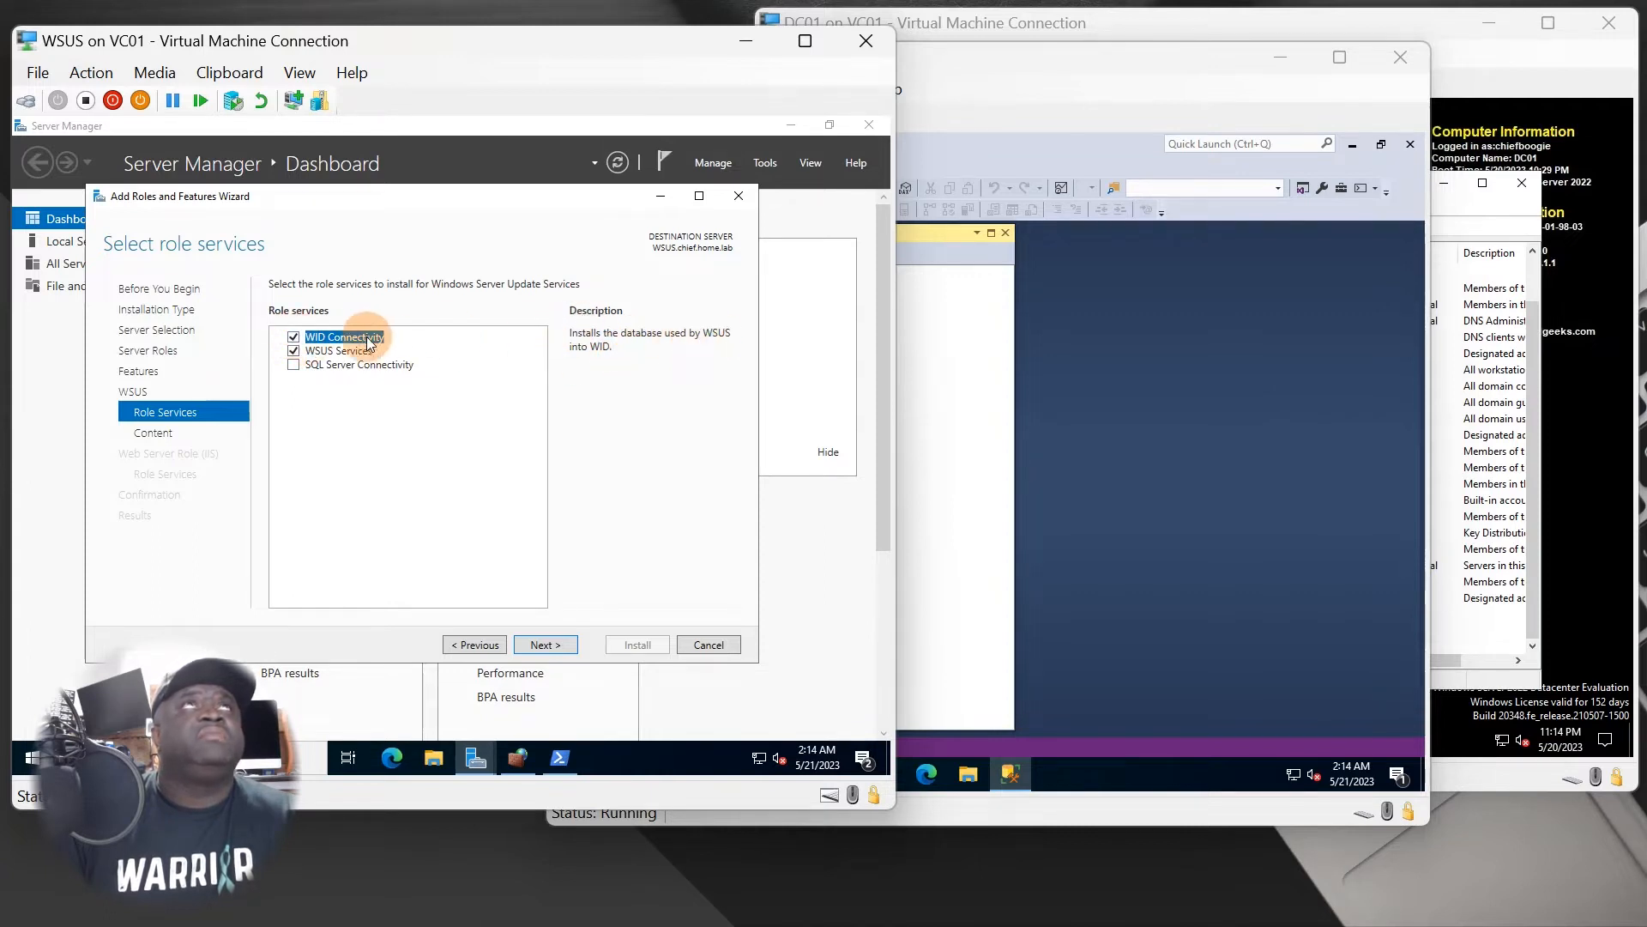
{"action": "left_click", "coordinate": [336, 352]}
{"action": "left_click", "coordinate": [293, 337]}
{"action": "left_click", "coordinate": [294, 365]}
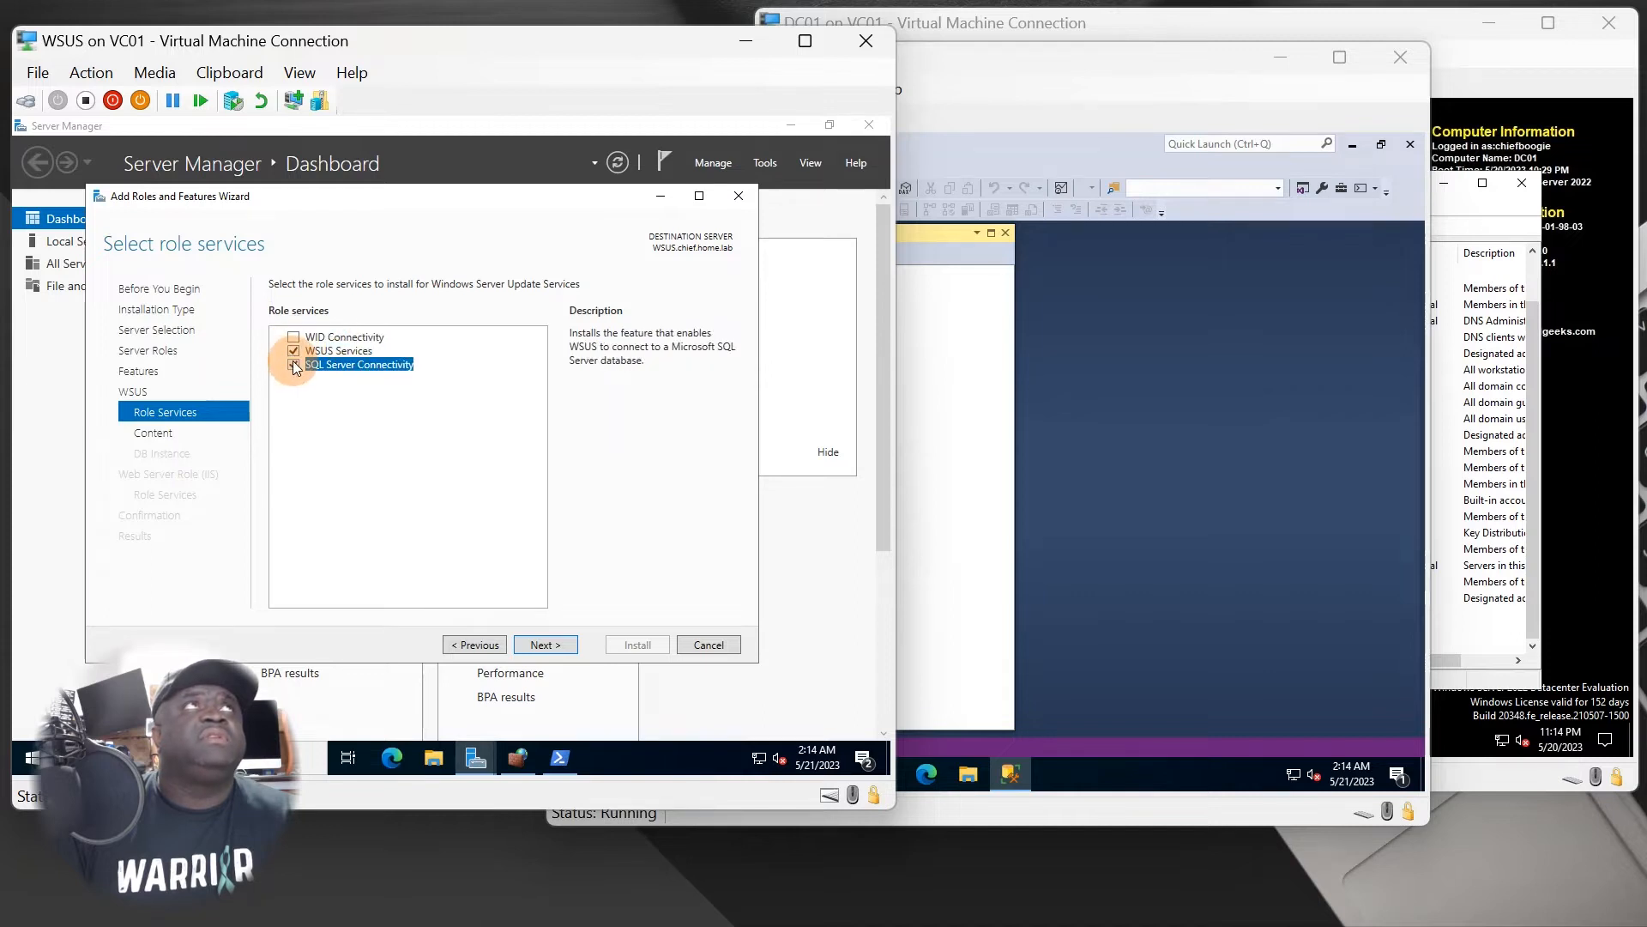
{"action": "left_click", "coordinate": [546, 644]}
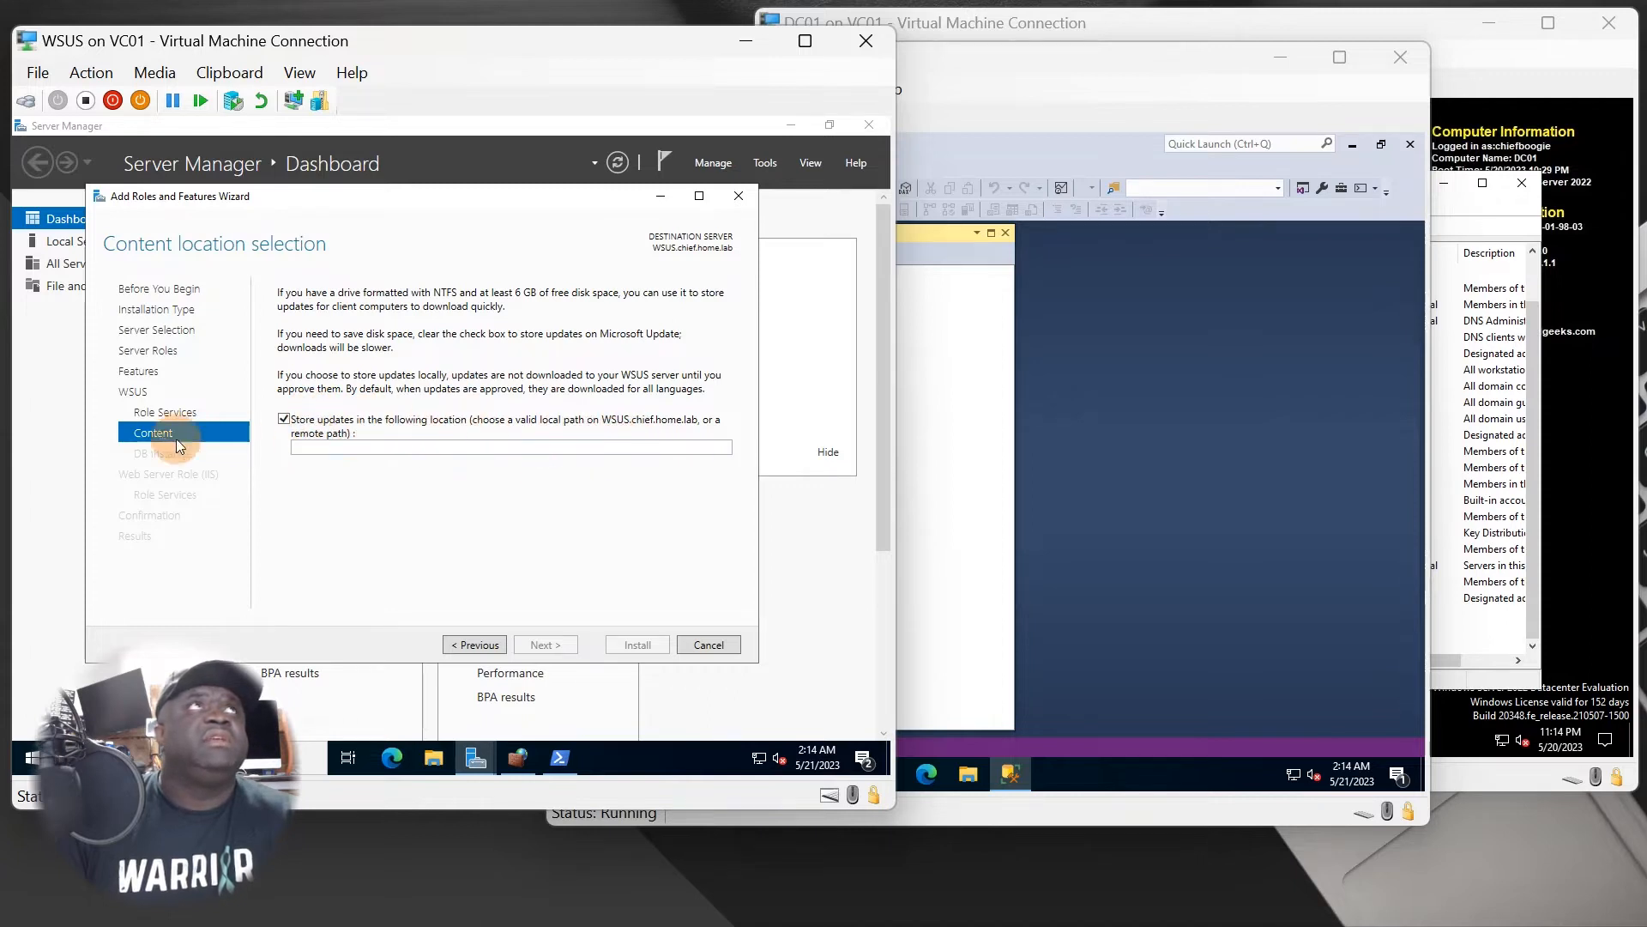
Examine the WSUS machine's drives under This PC in File Explorer, and try to open its management console.
{"action": "left_click", "coordinate": [433, 757]}
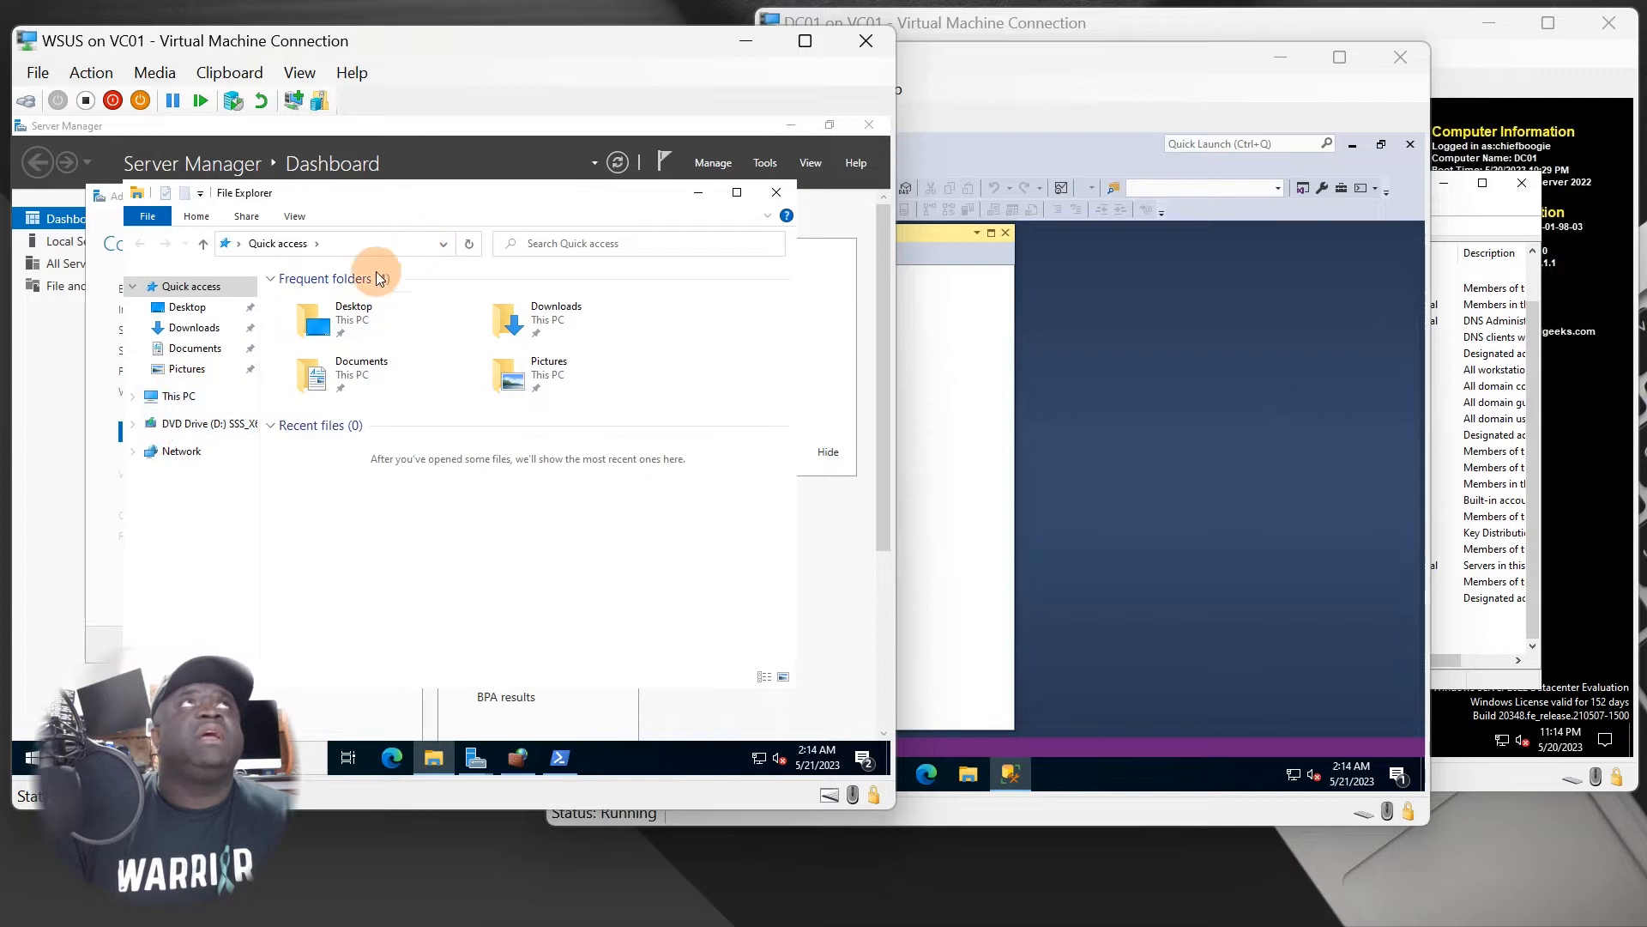
{"action": "left_click", "coordinate": [181, 396]}
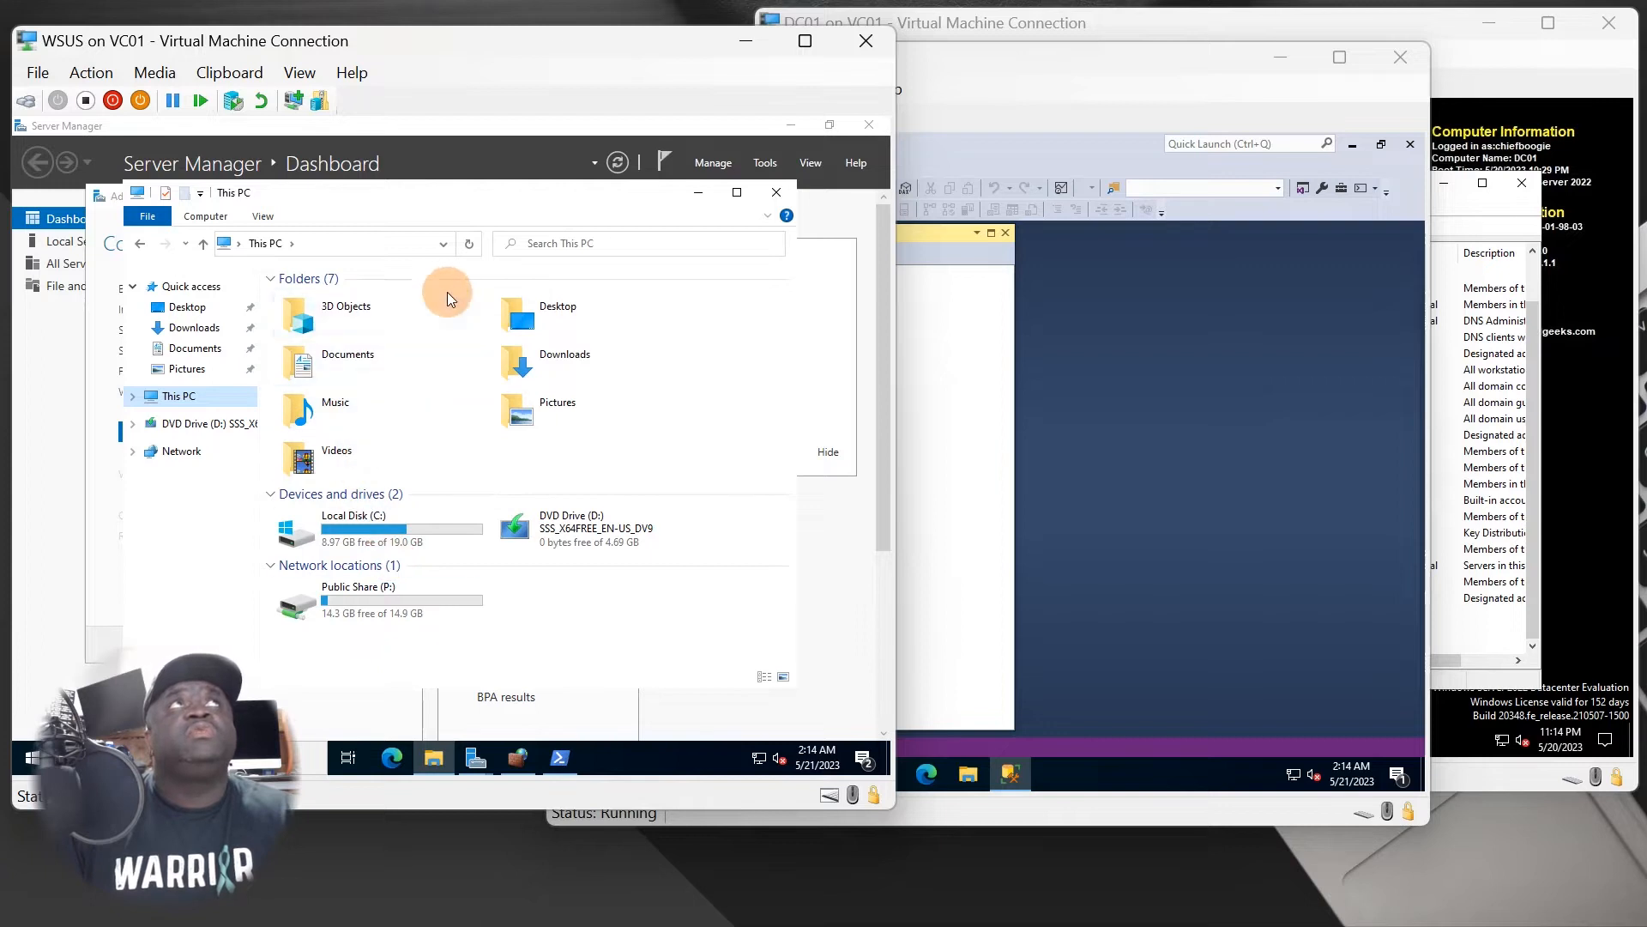
{"action": "right_click", "coordinate": [200, 400]}
{"action": "left_click", "coordinate": [264, 441]}
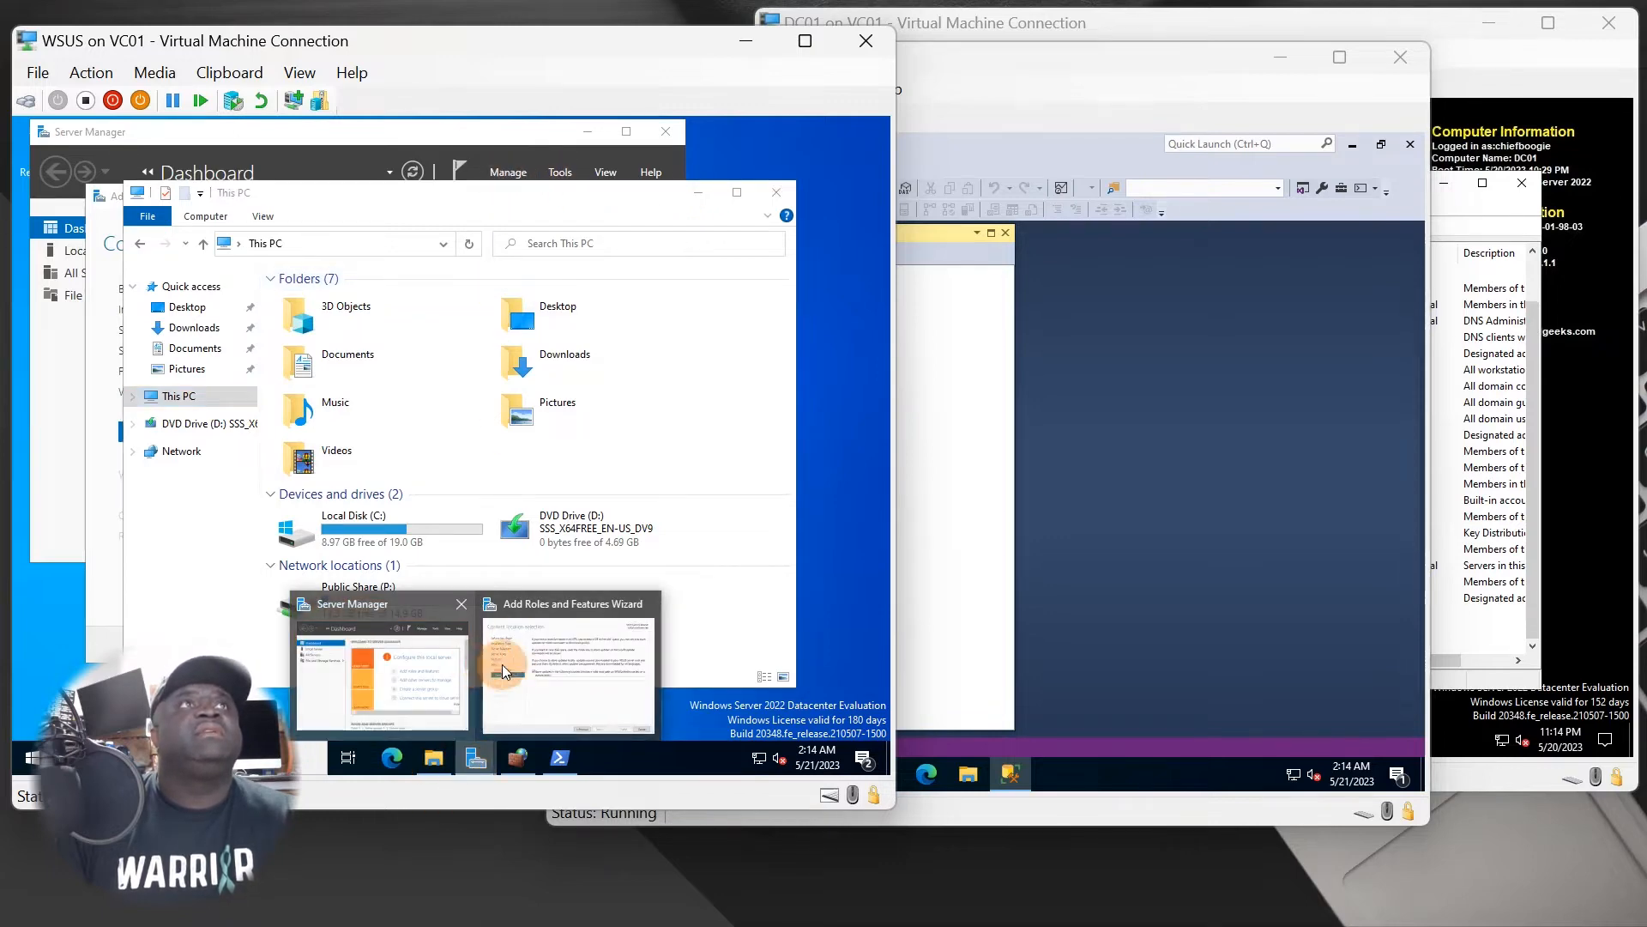
{"action": "left_click", "coordinate": [502, 664]}
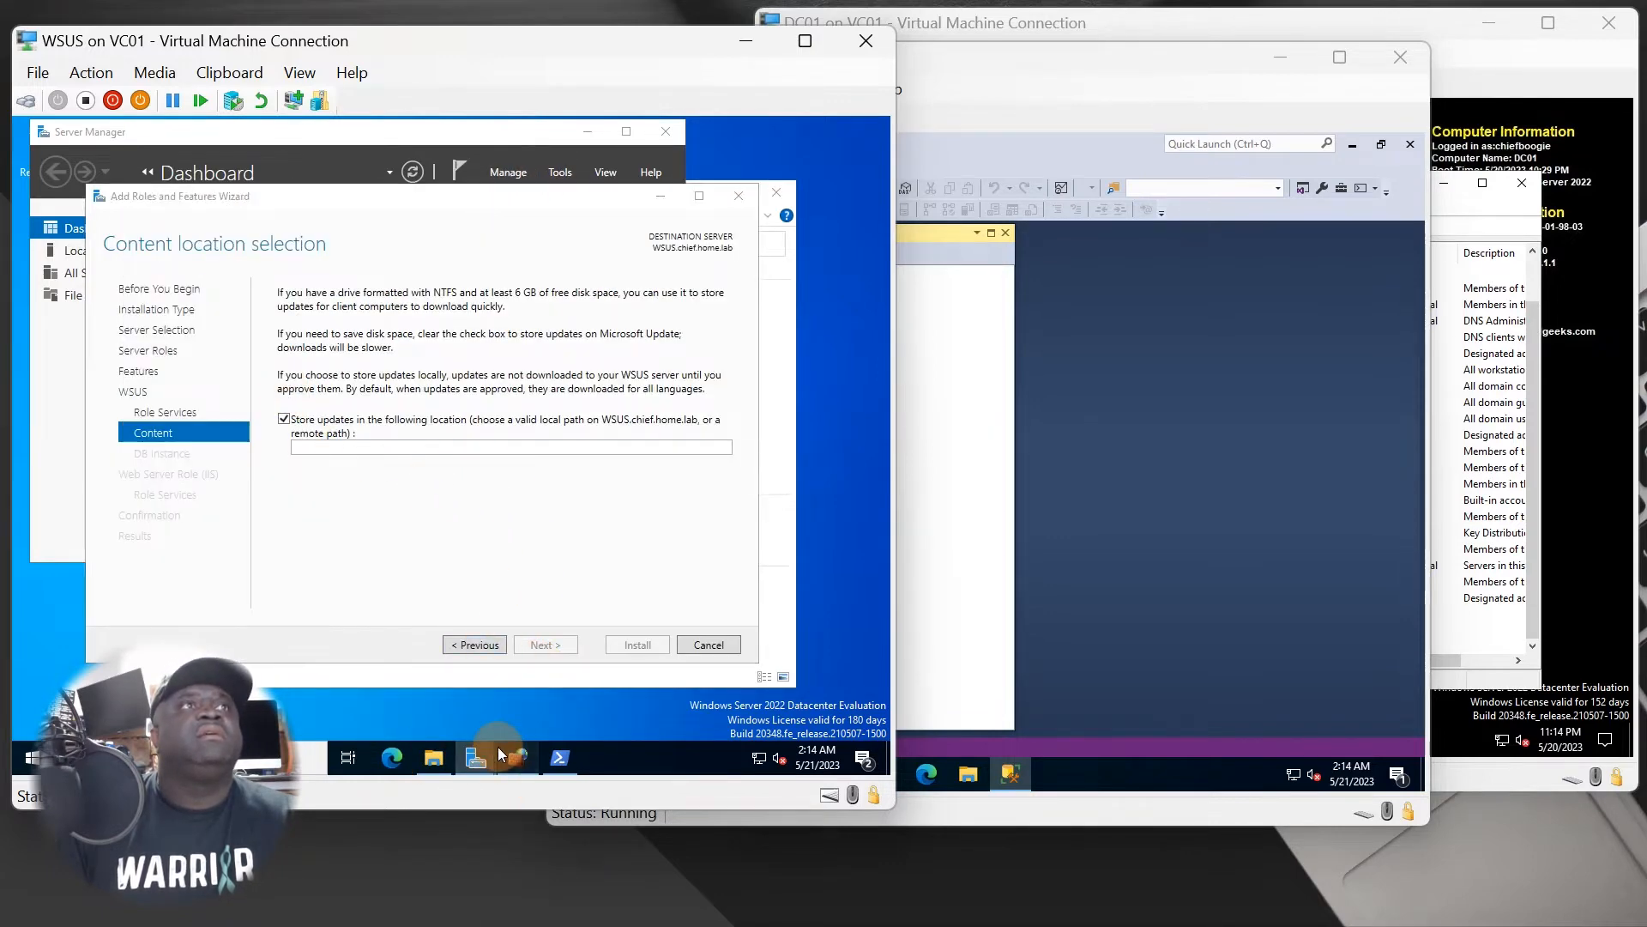
{"action": "left_click", "coordinate": [505, 753]}
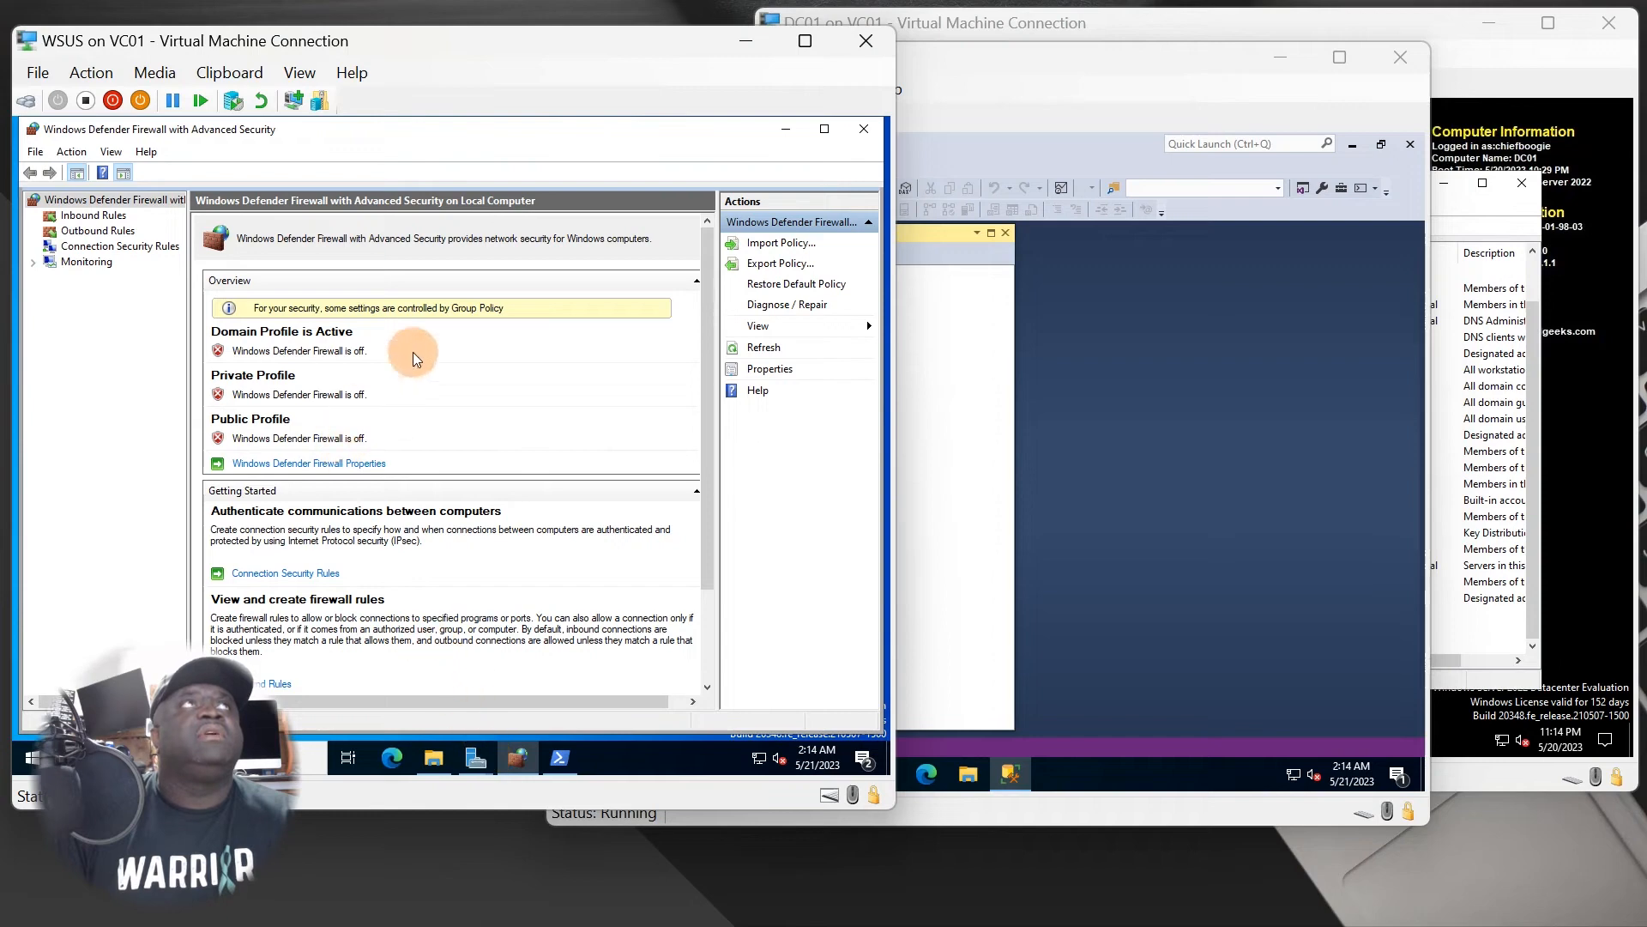
{"action": "left_click", "coordinate": [785, 128]}
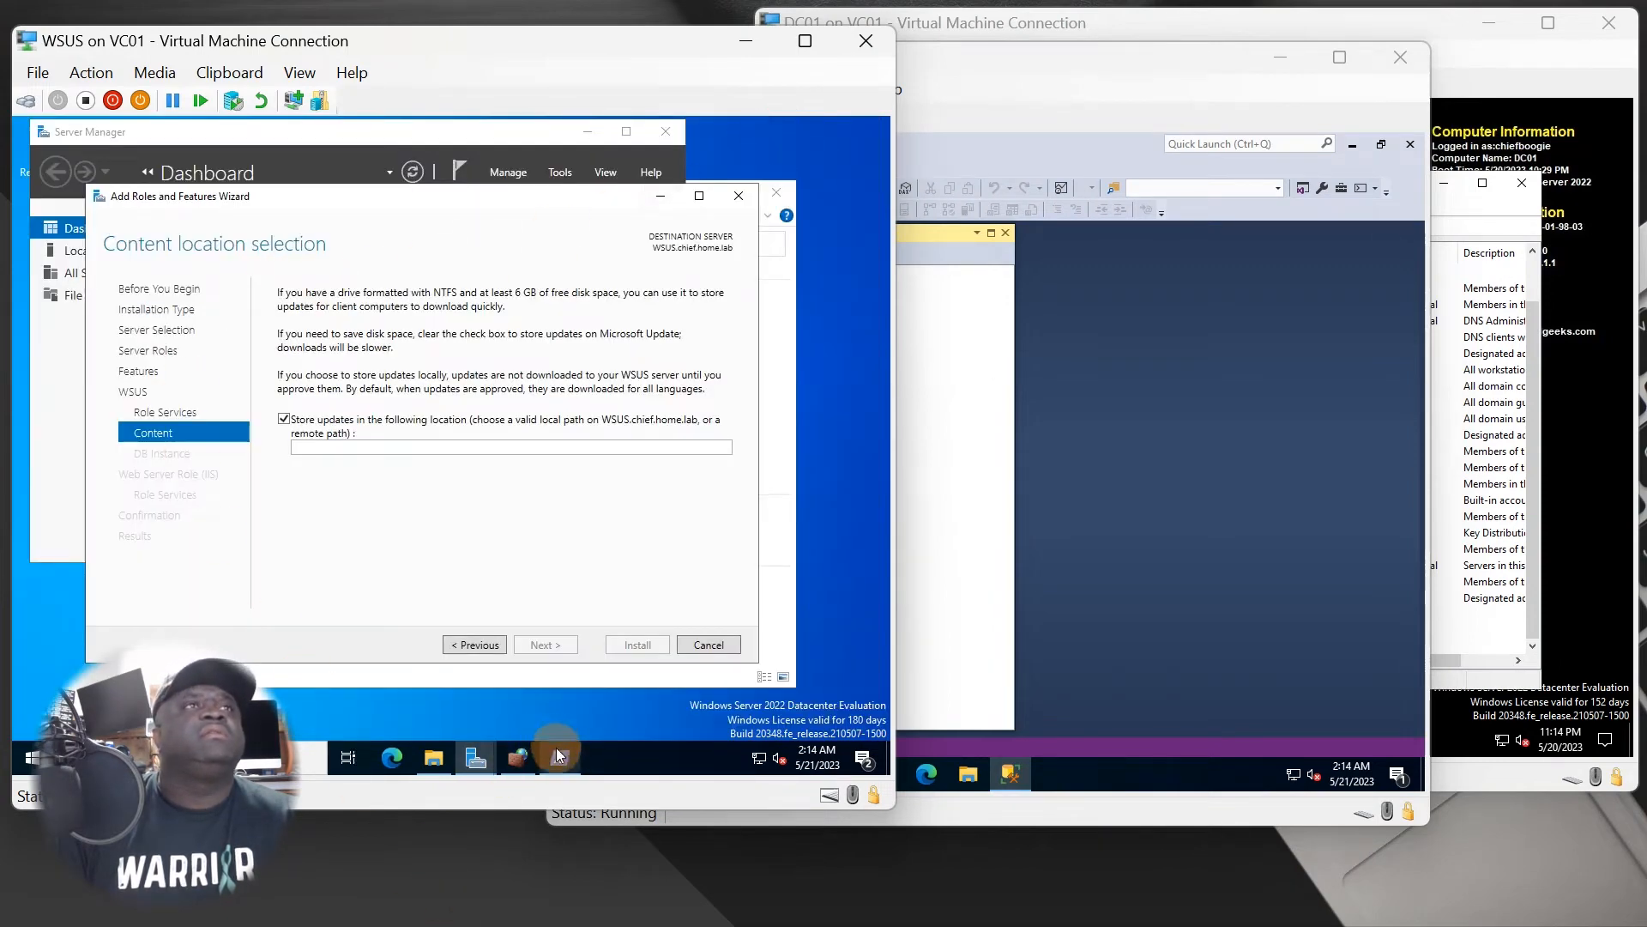
{"action": "left_click", "coordinate": [649, 182]}
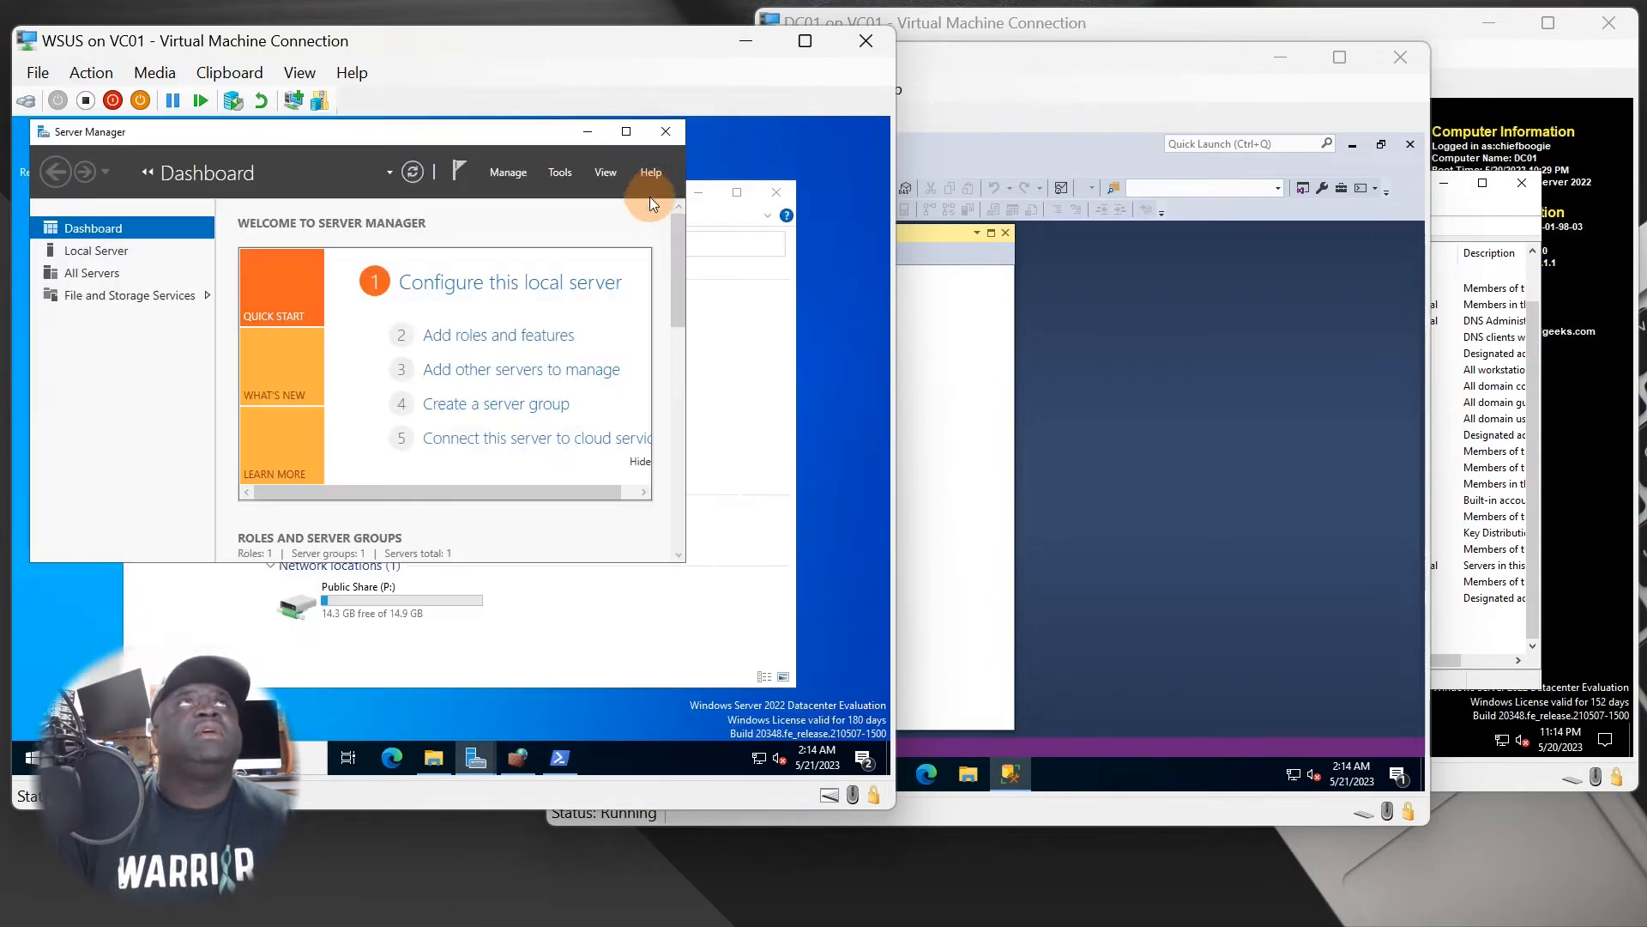
Try again to open the management console from This PC, and return to the Add Roles and Features Wizard.
{"action": "left_click", "coordinate": [723, 584]}
{"action": "right_click", "coordinate": [187, 405]}
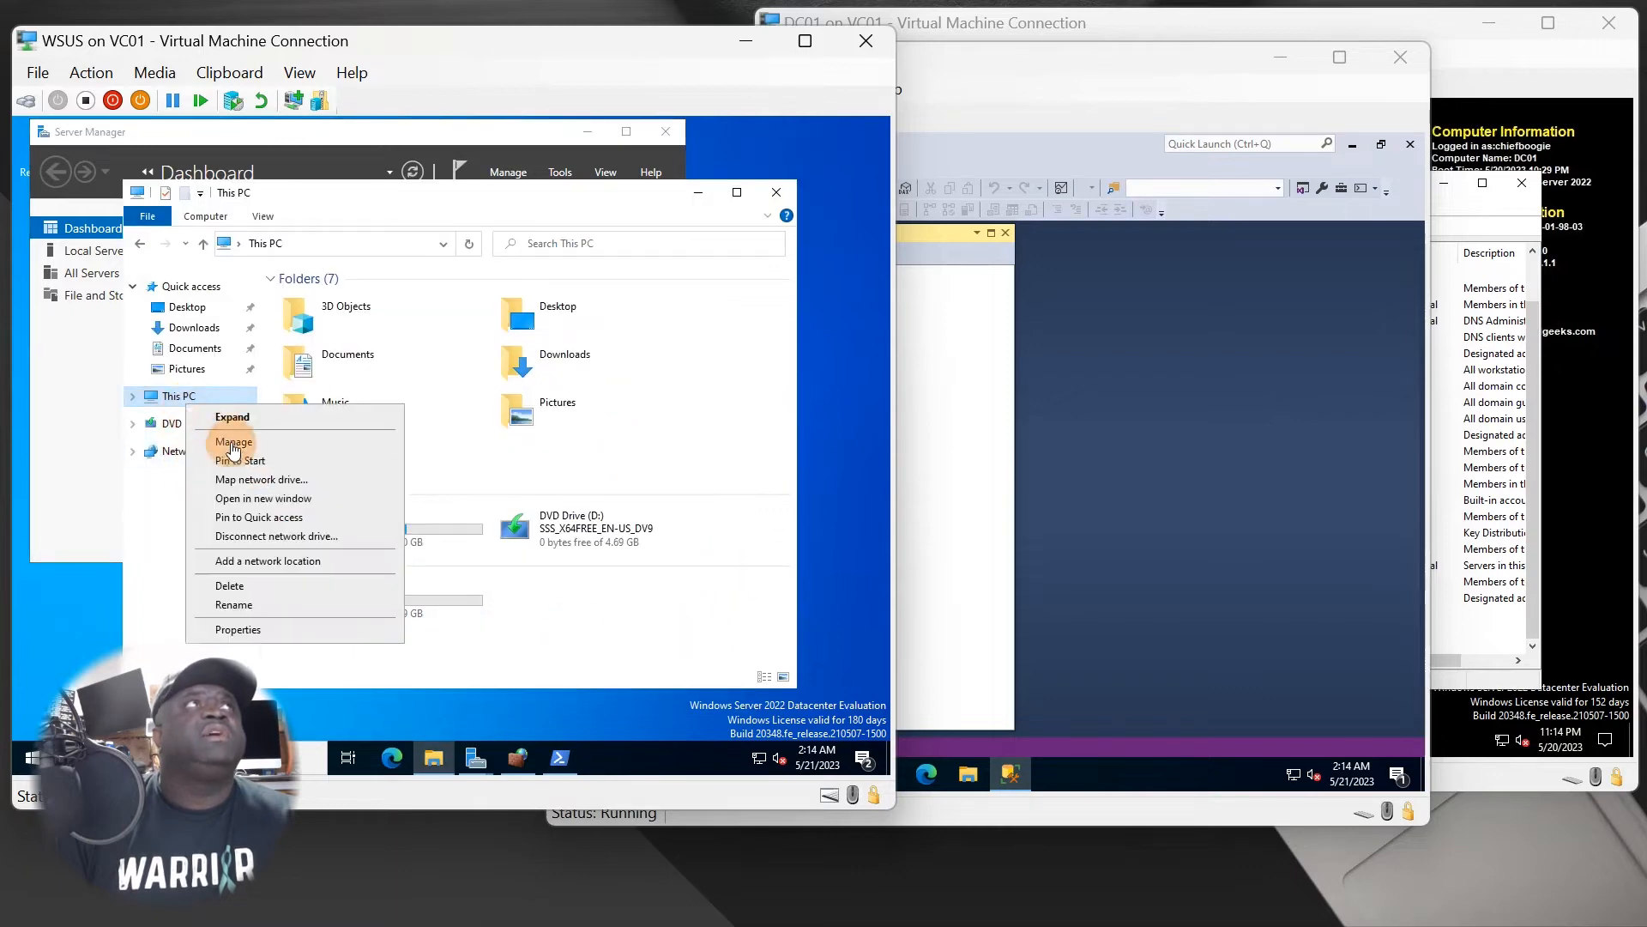
{"action": "left_click", "coordinate": [232, 441]}
{"action": "left_click", "coordinate": [477, 760]}
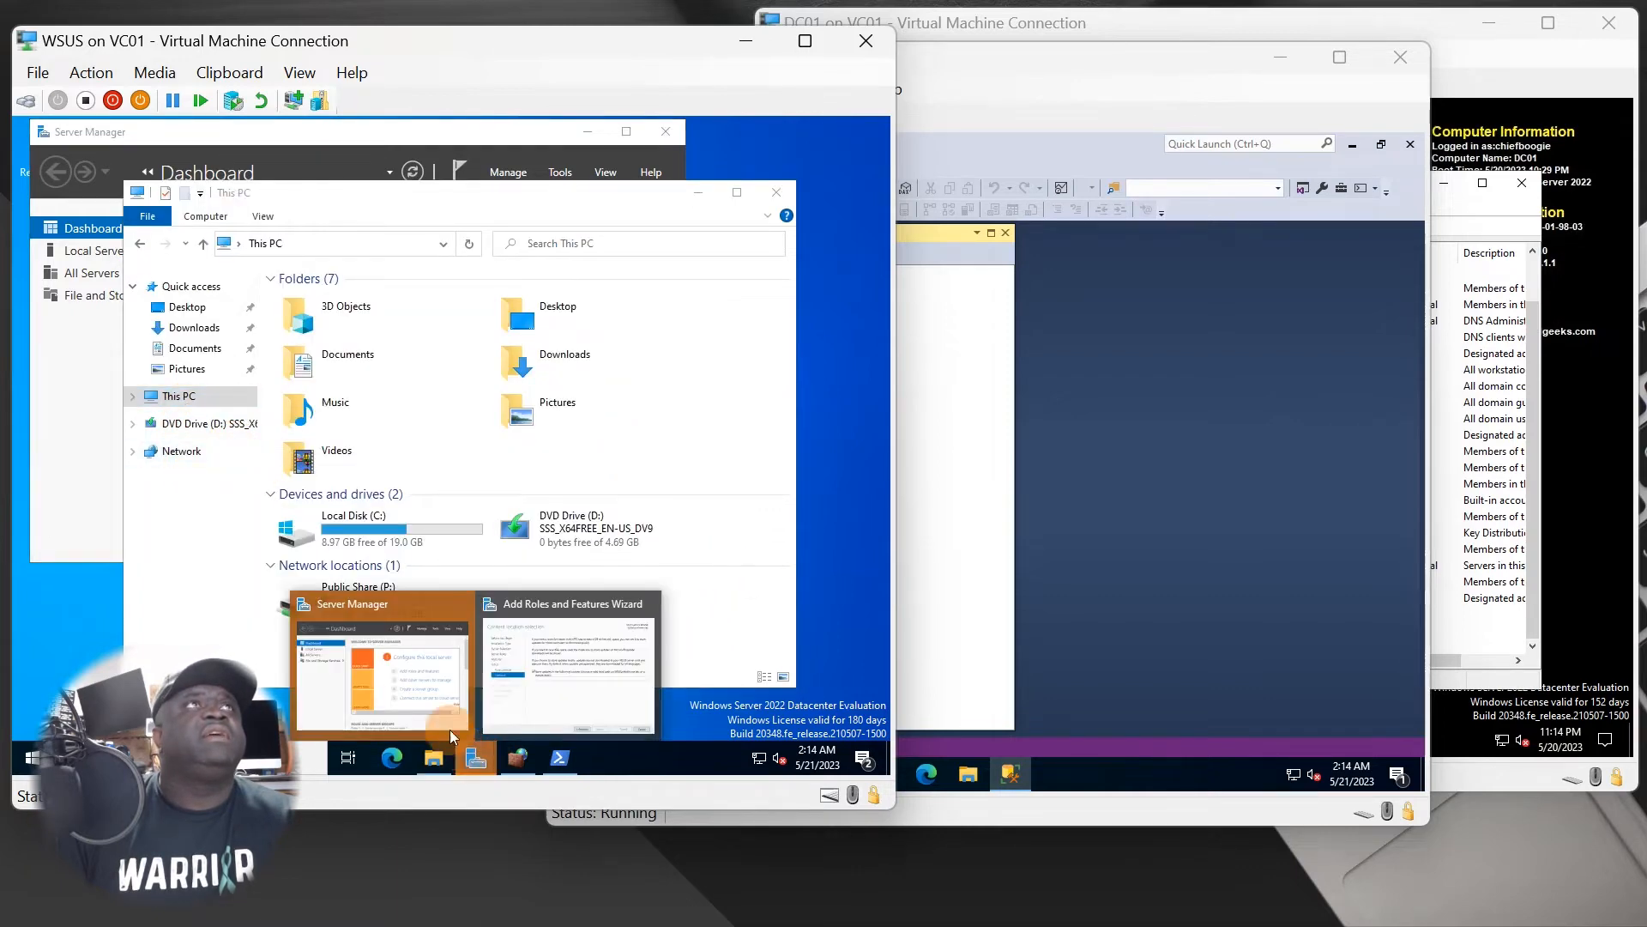
{"action": "left_click", "coordinate": [532, 685]}
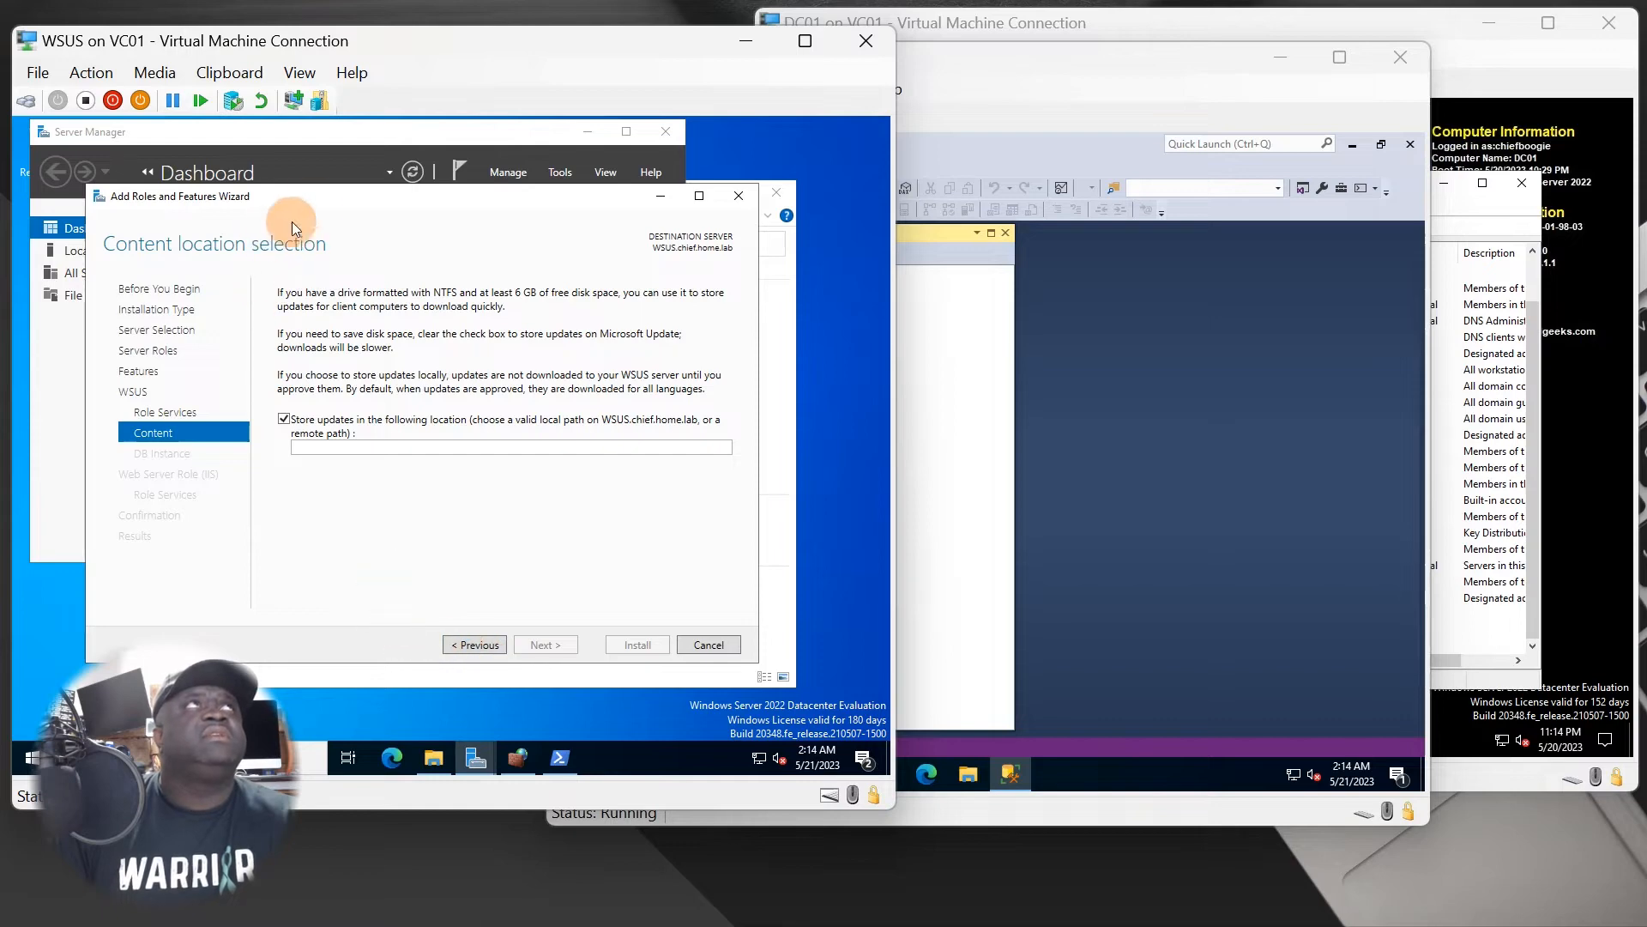
Search Windows for the disk partition tool and open Disk Management on the WSUS machine.
{"action": "left_click_drag", "start_coordinate": [540, 41], "coordinate": [885, 64]}
{"action": "left_click", "coordinate": [388, 788]}
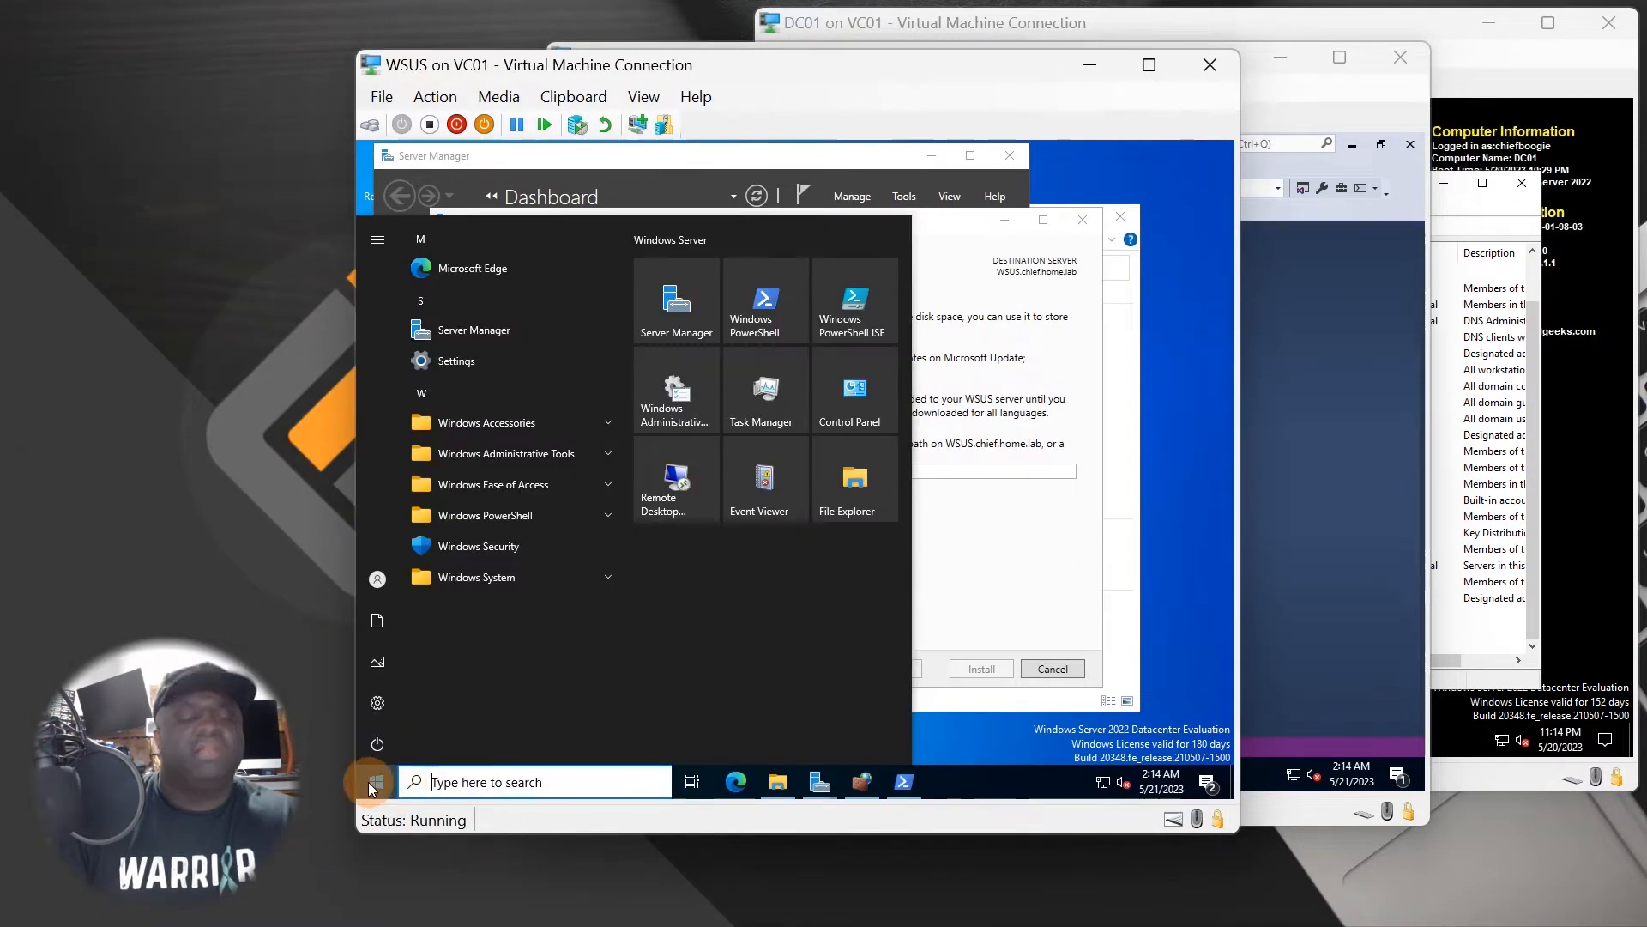
{"action": "type", "text": "device"}
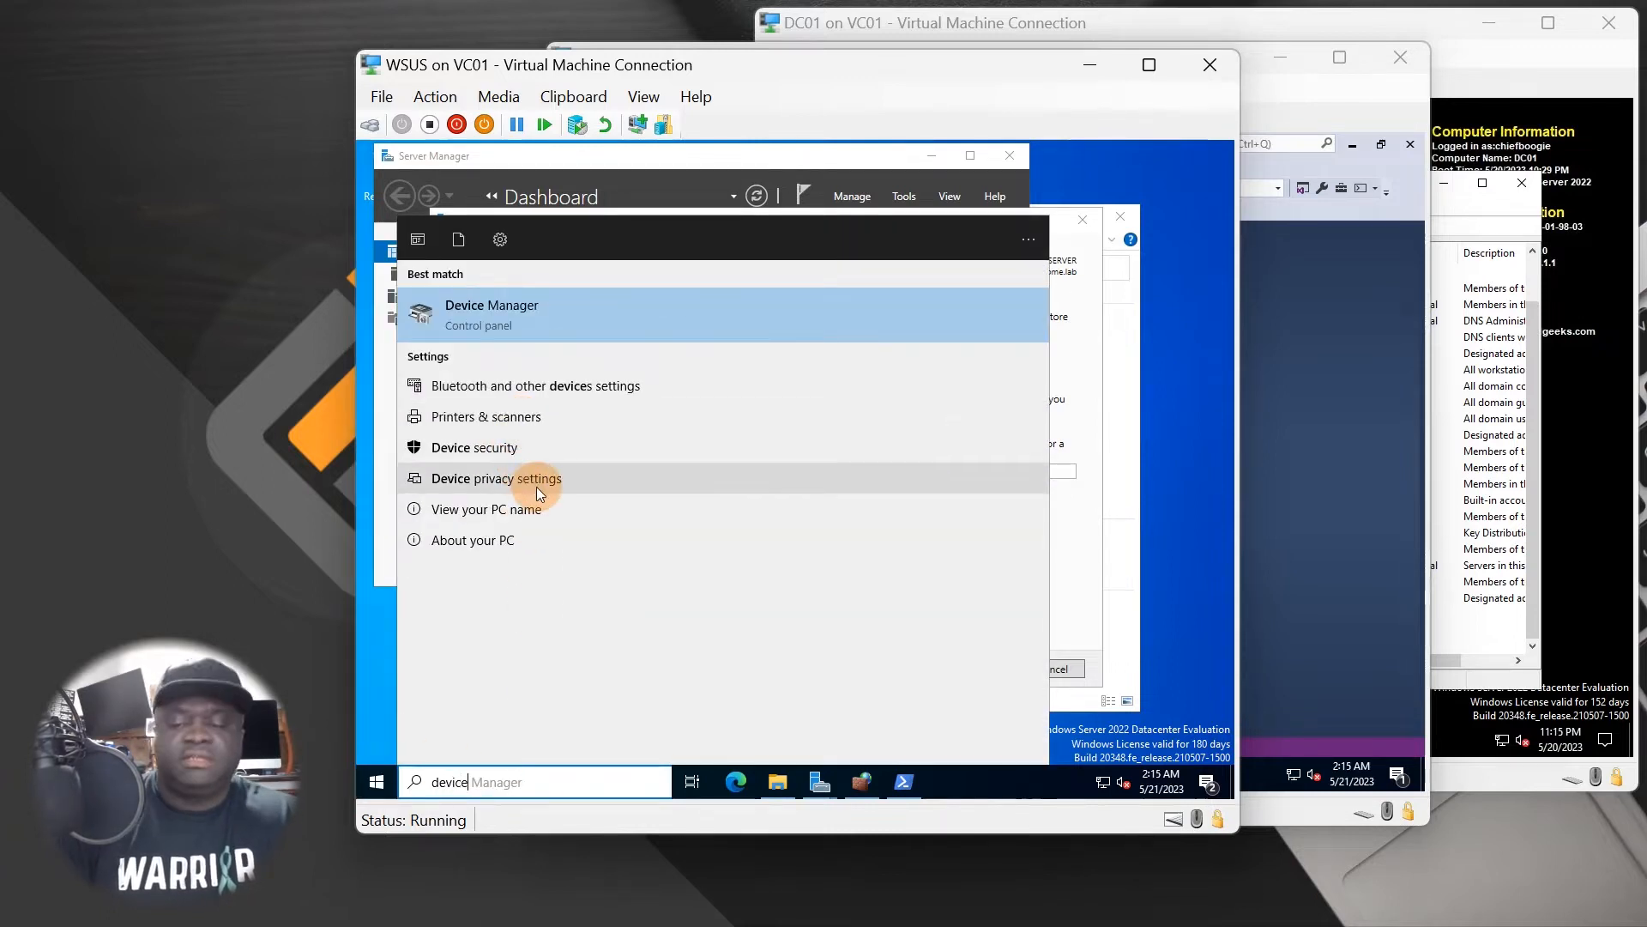
{"action": "key", "text": "BackSpace"}
{"action": "key", "text": "BackSpace"}
{"action": "key", "text": "BackSpace"}
{"action": "key", "text": "BackSpace"}
{"action": "key", "text": "BackSpace"}
{"action": "key", "text": "BackSpace"}
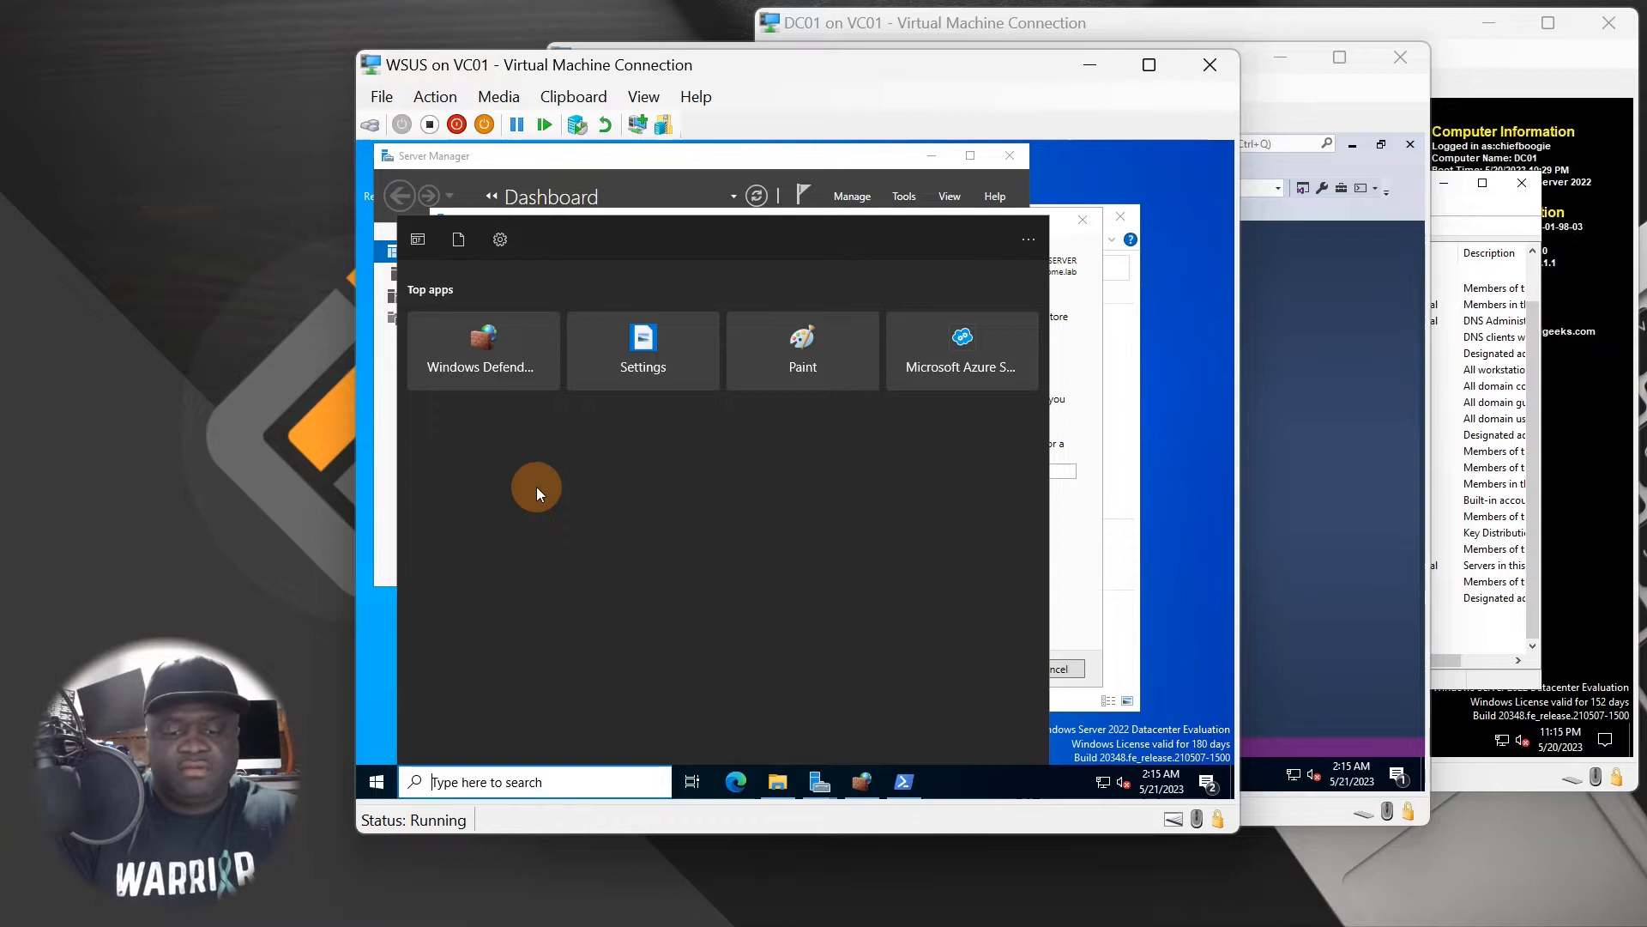
{"action": "type", "text": "disk"}
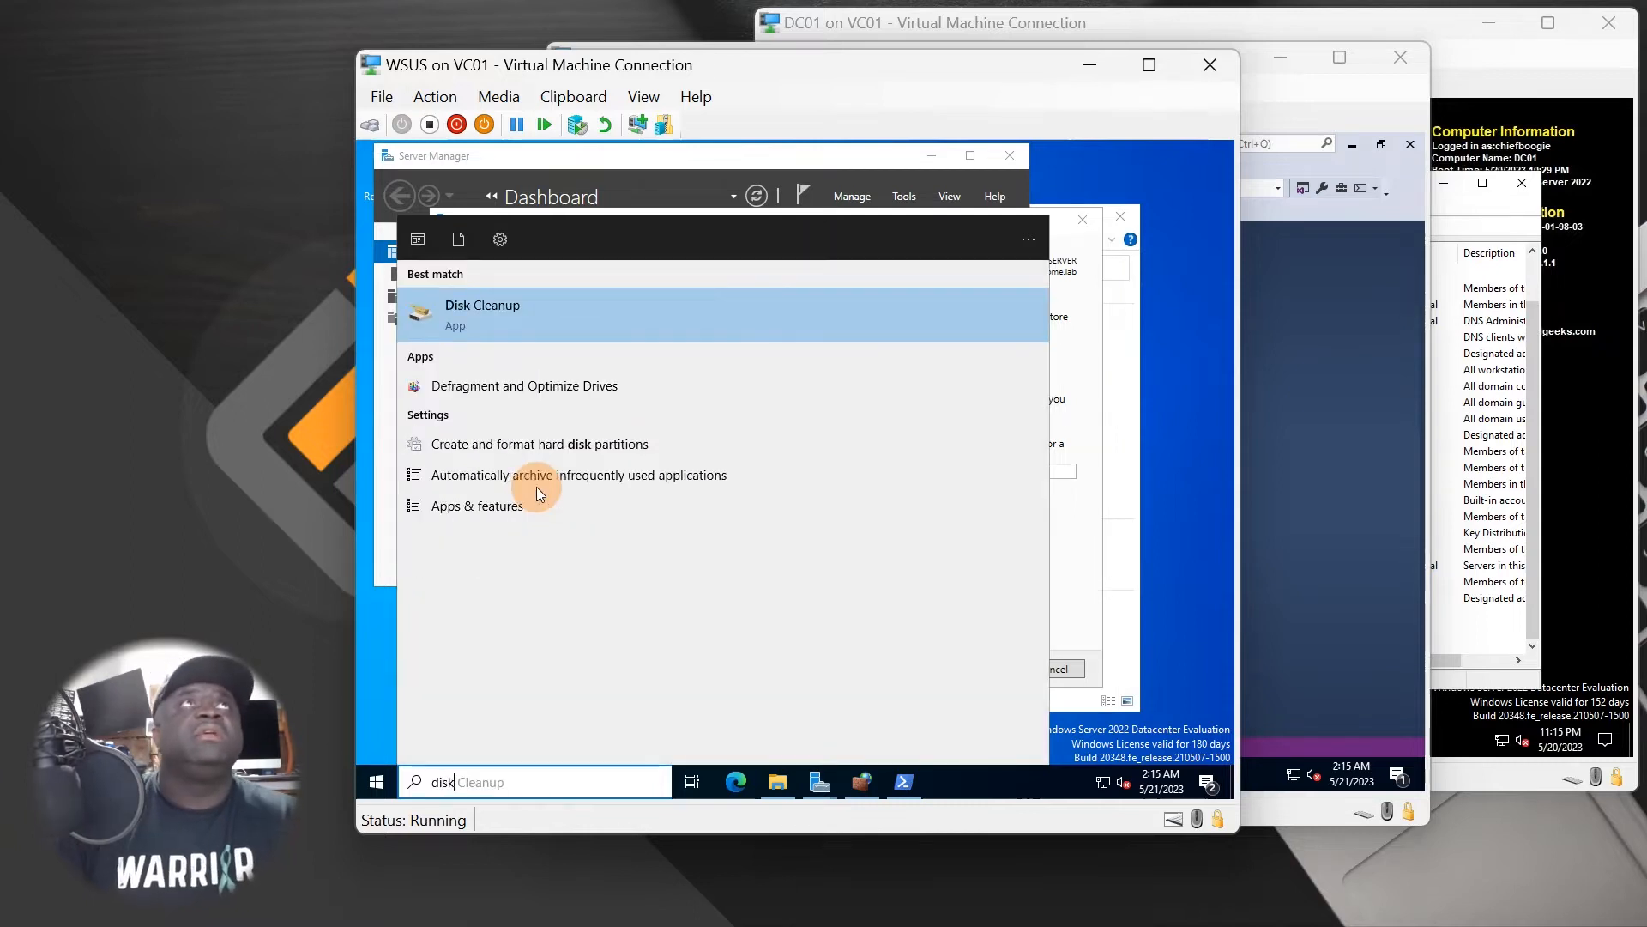
{"action": "left_click", "coordinate": [572, 443]}
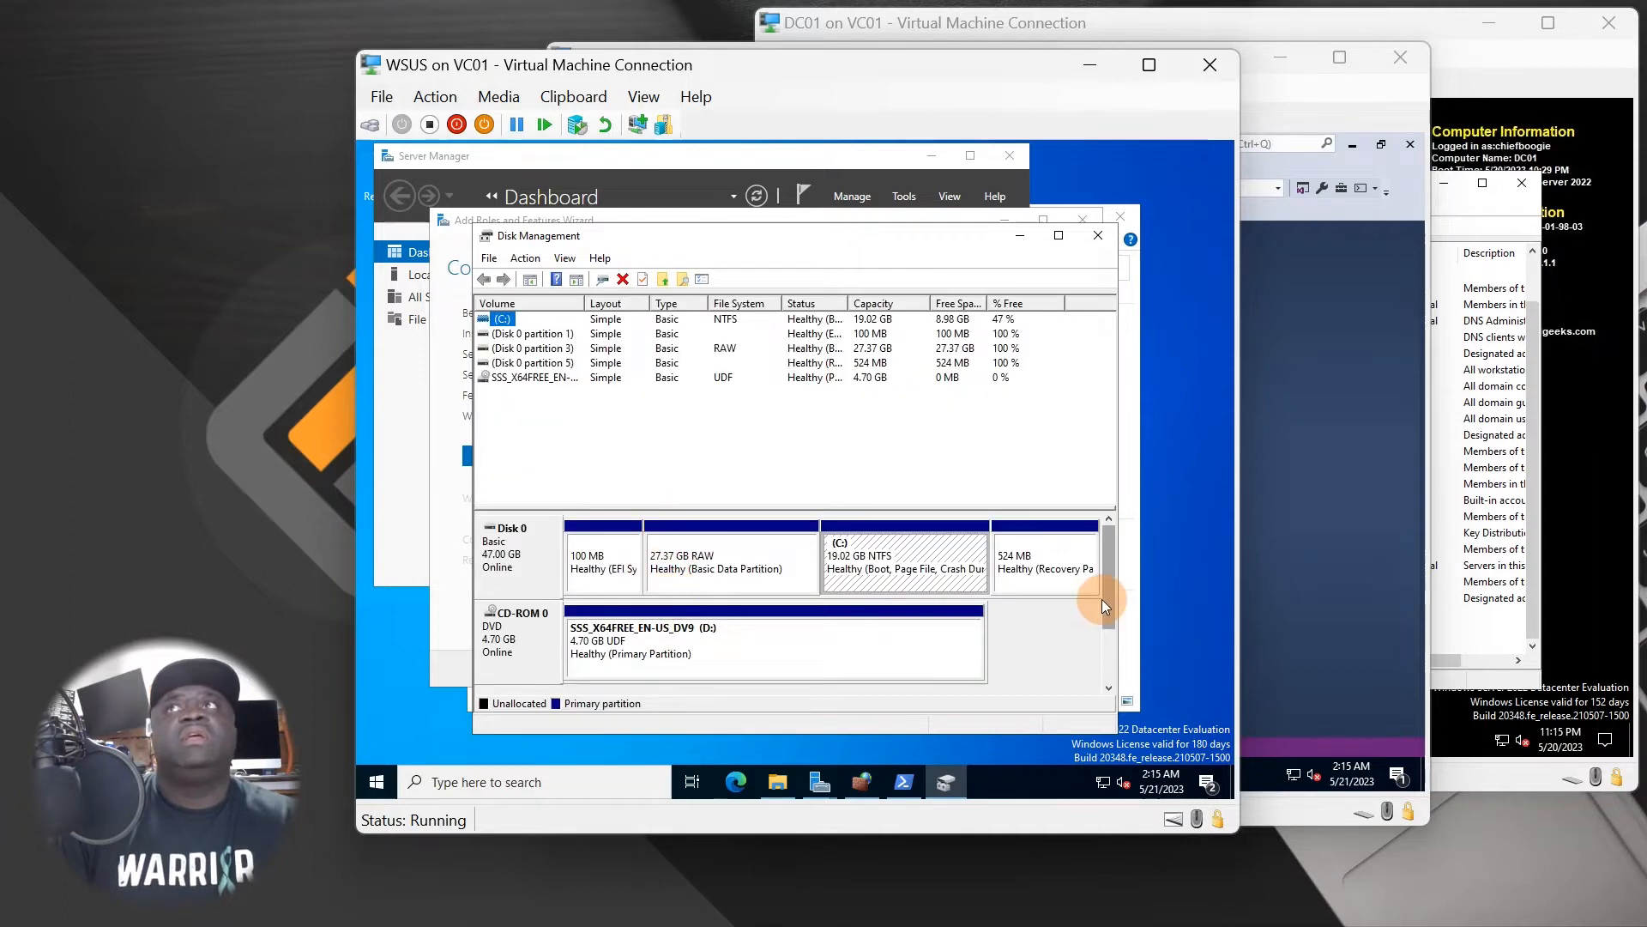
Quick-format the 27.37 GB RAW partition on Disk 0 as NTFS with volume label DATA and the default allocation unit size.
{"action": "left_click_drag", "start_coordinate": [1106, 599], "coordinate": [1114, 678]}
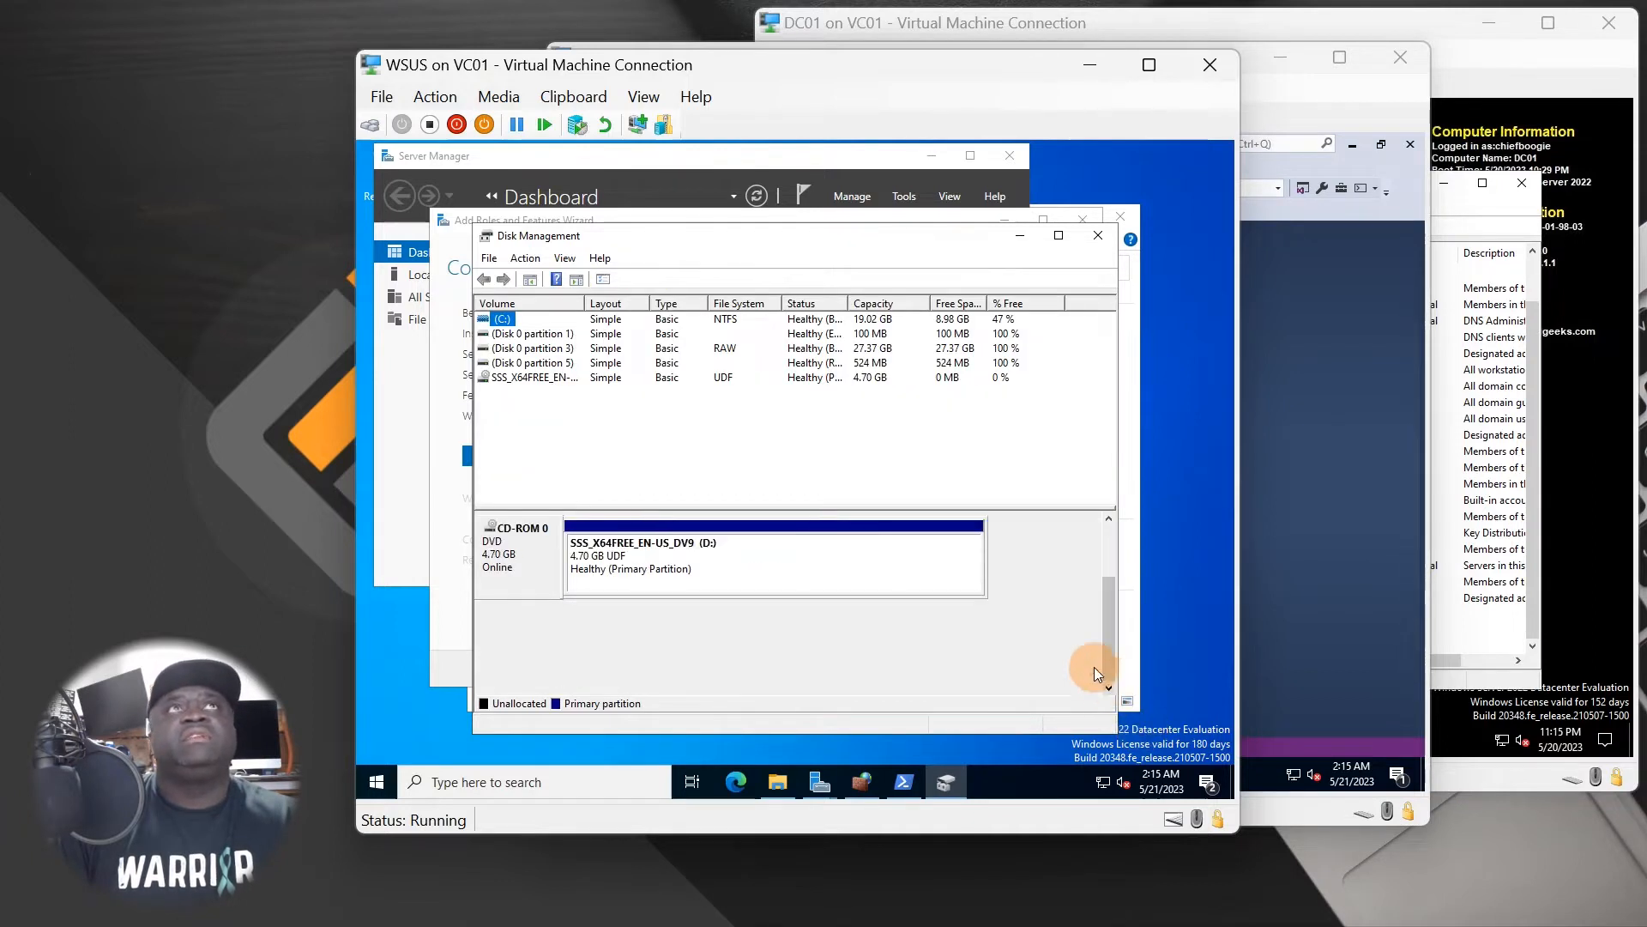
{"action": "left_click", "coordinate": [1107, 519]}
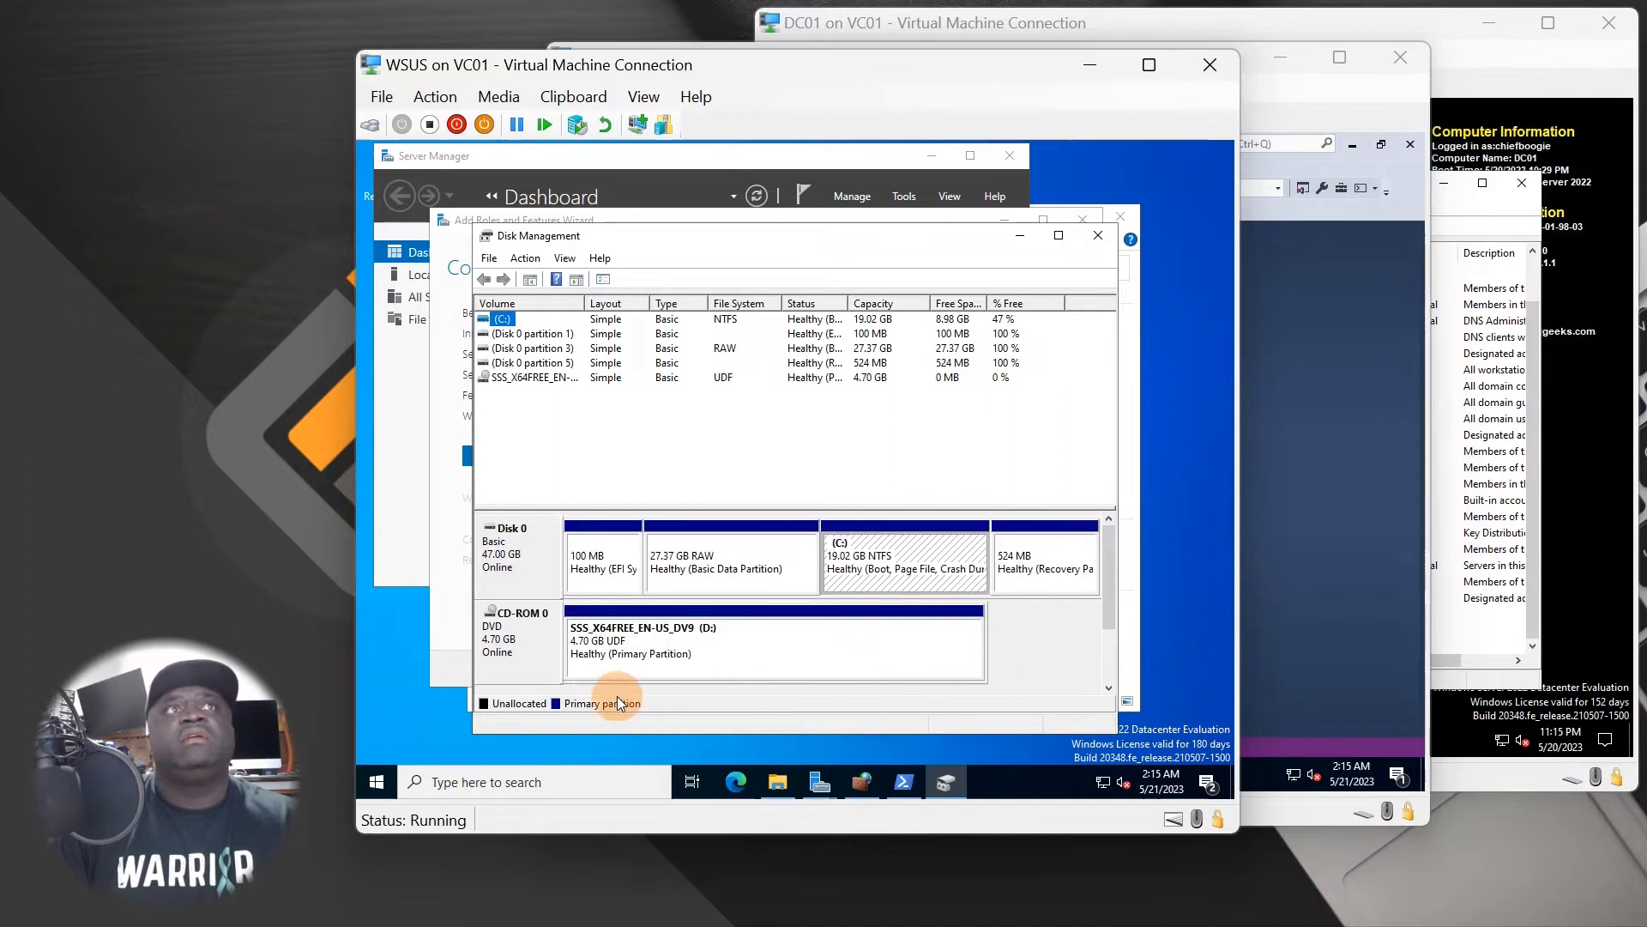
{"action": "left_click", "coordinate": [714, 558]}
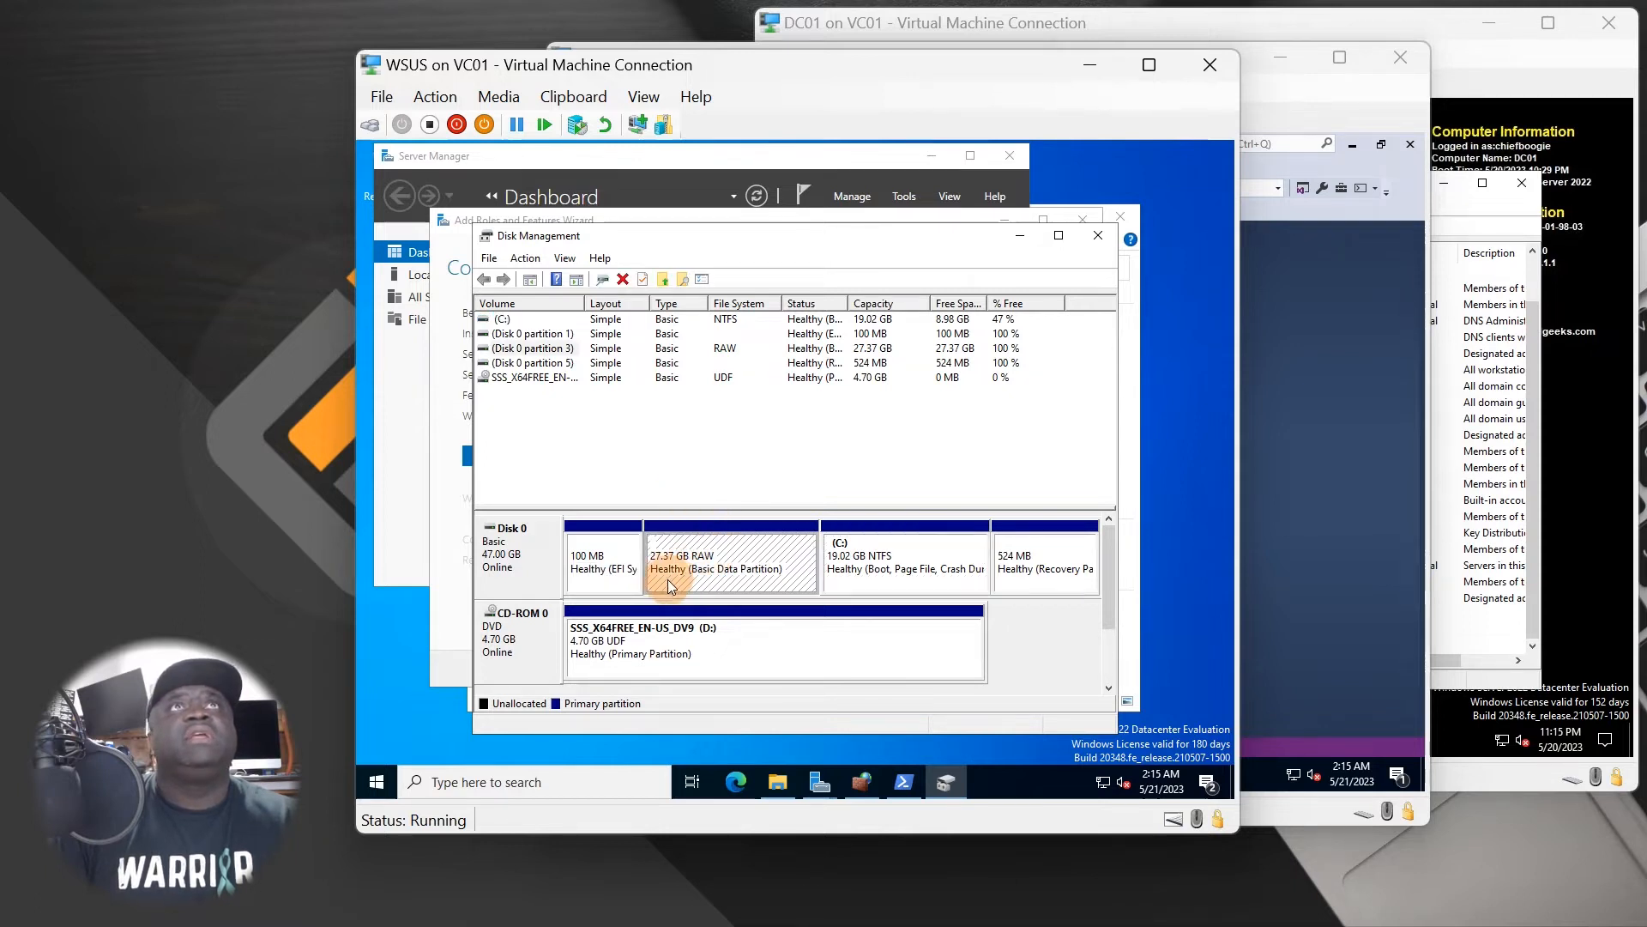
{"action": "left_click", "coordinate": [885, 571]}
{"action": "left_click", "coordinate": [718, 577]}
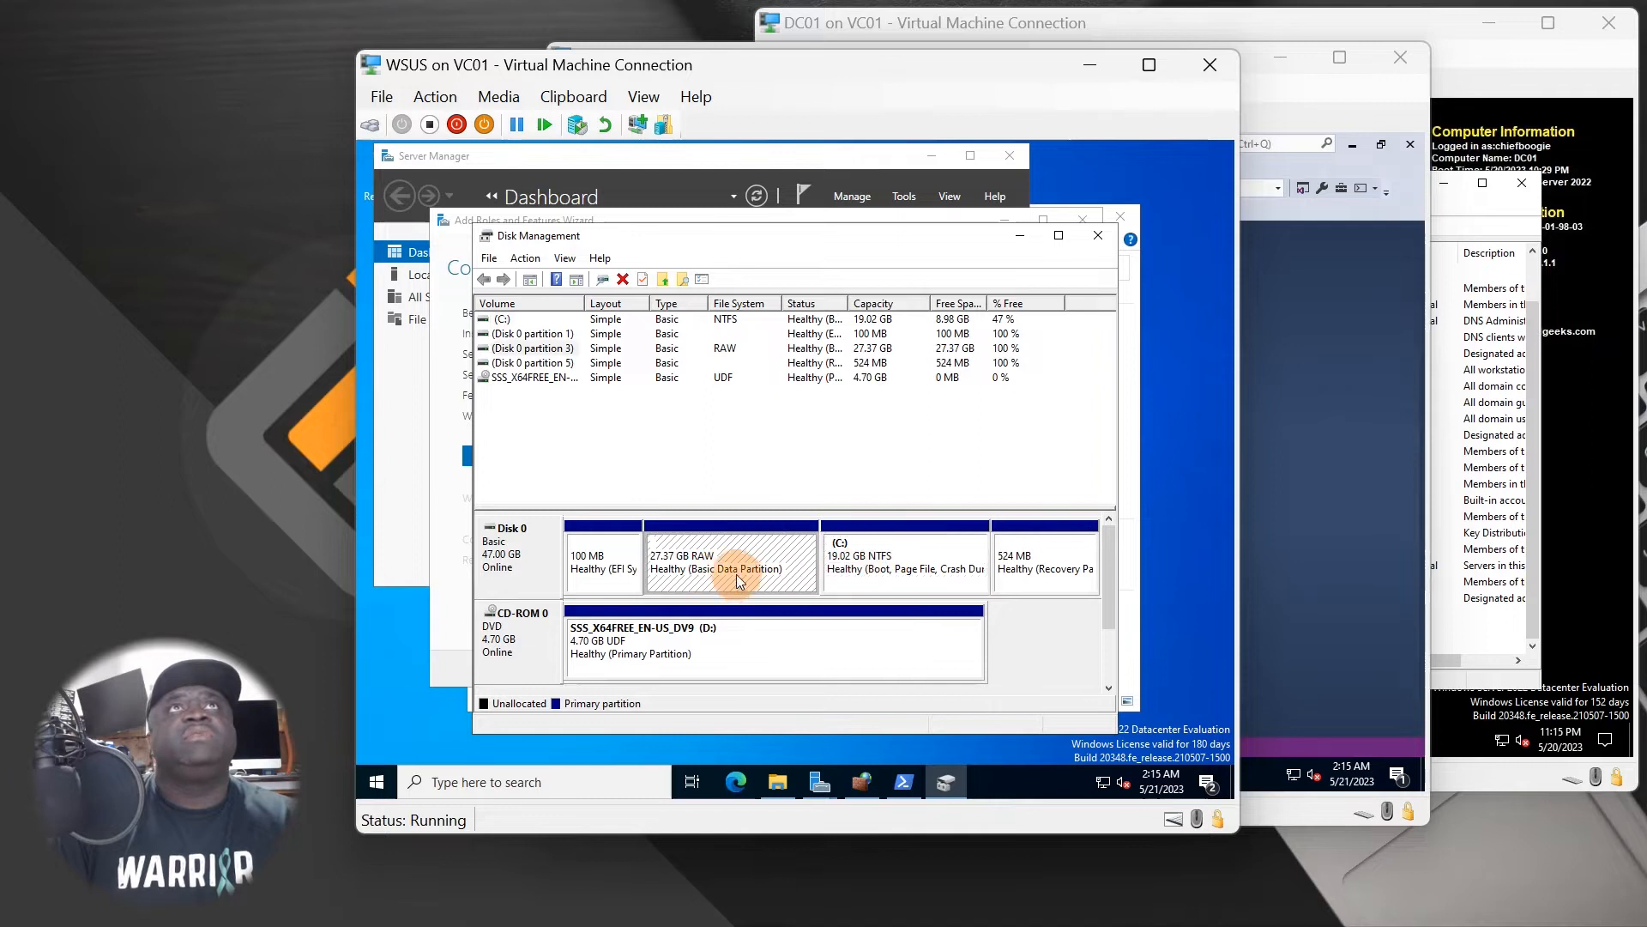
{"action": "right_click", "coordinate": [736, 574]}
{"action": "left_click", "coordinate": [770, 406]}
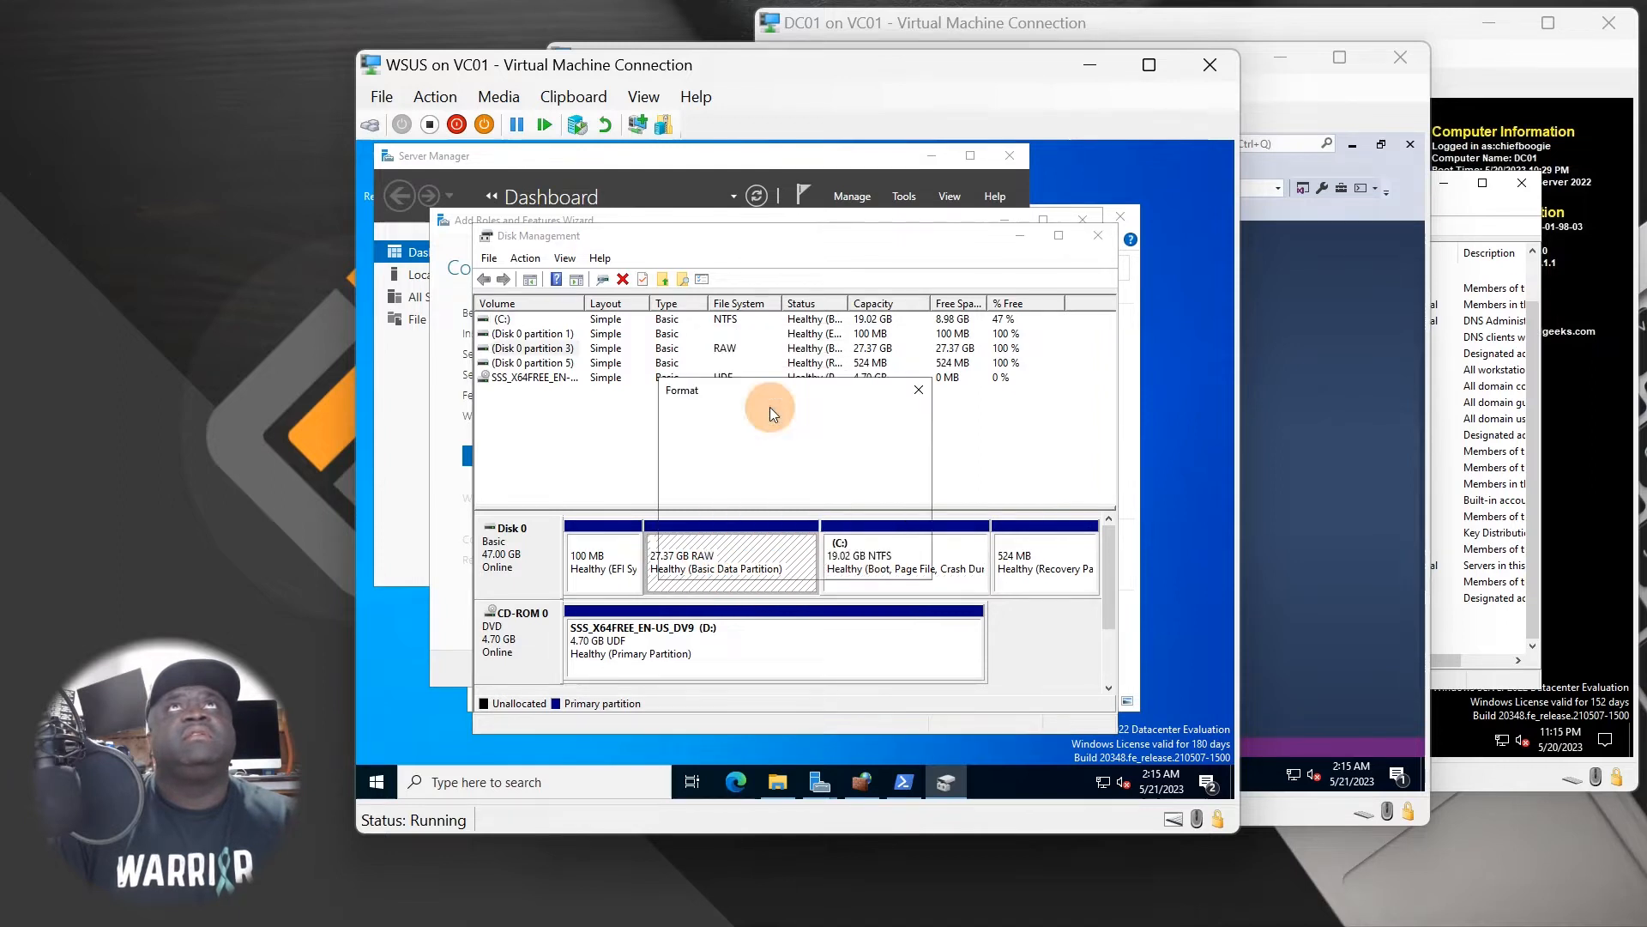
{"action": "type", "text": "DATA"}
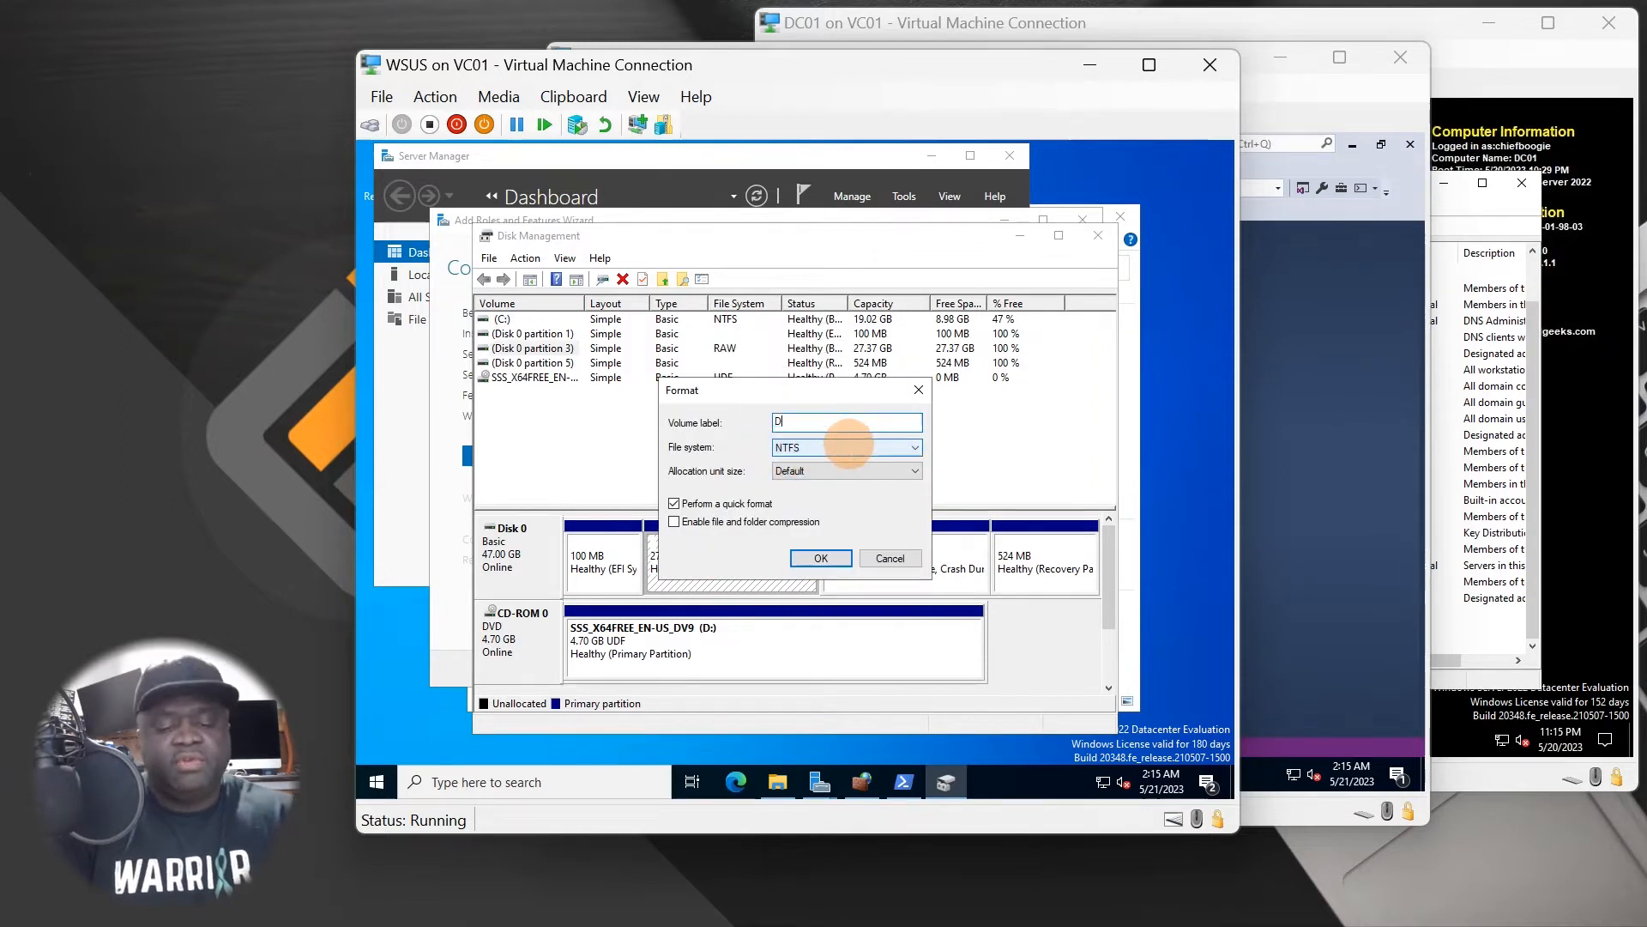
{"action": "left_click", "coordinate": [783, 471]}
{"action": "left_click", "coordinate": [806, 471]}
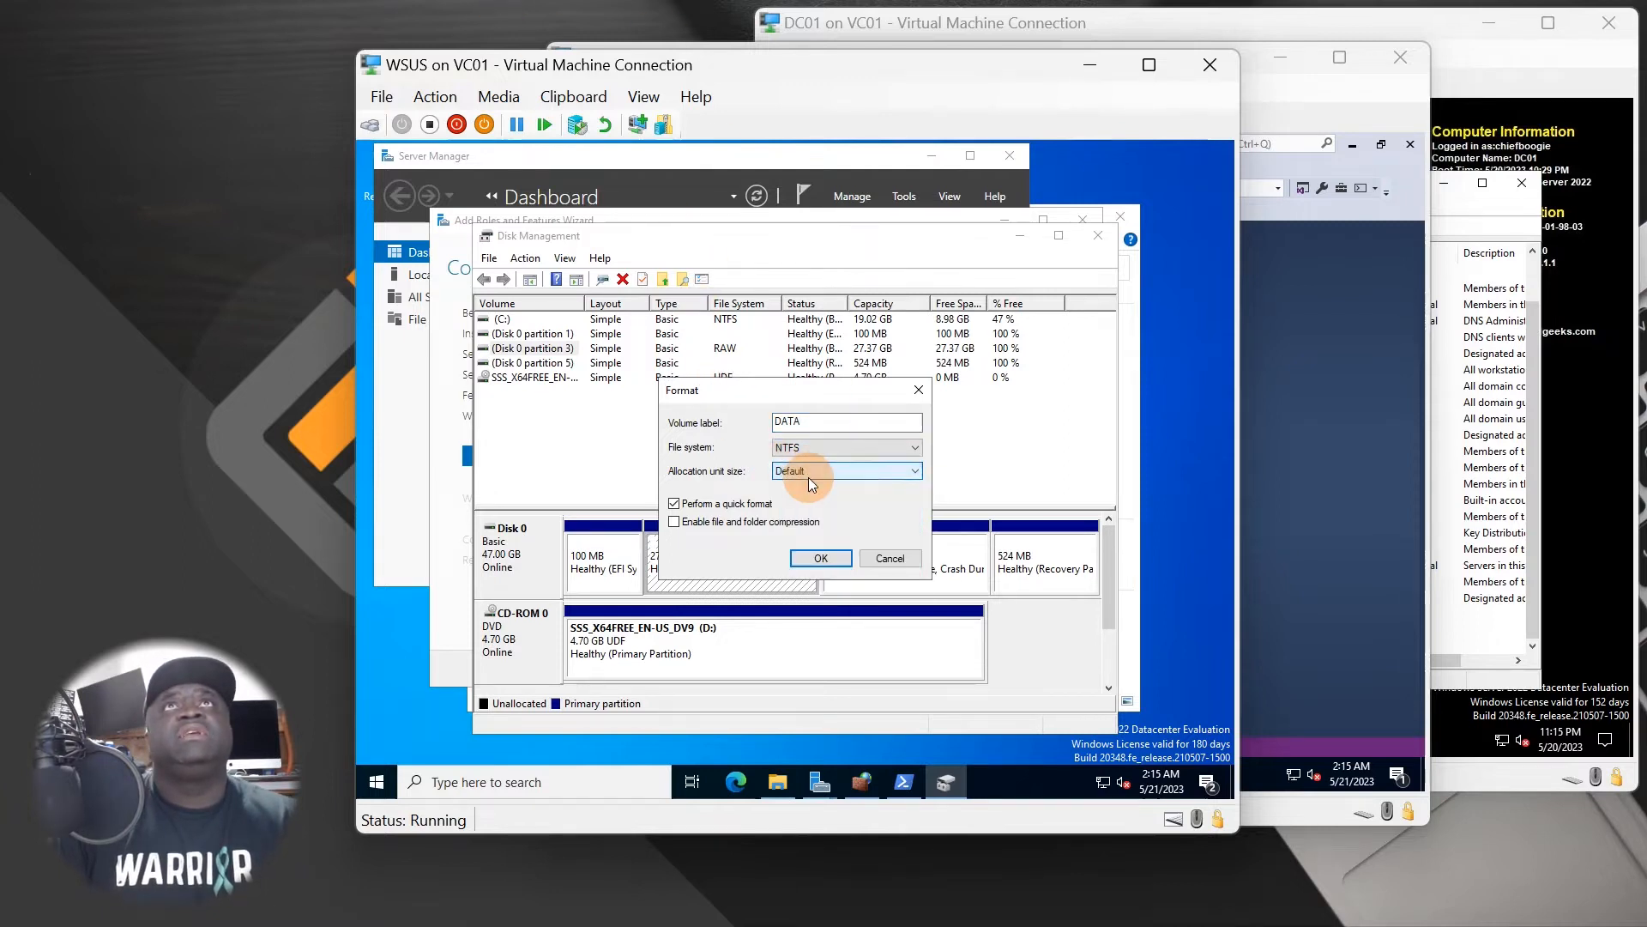
{"action": "left_click", "coordinate": [819, 558]}
{"action": "left_click", "coordinate": [836, 525]}
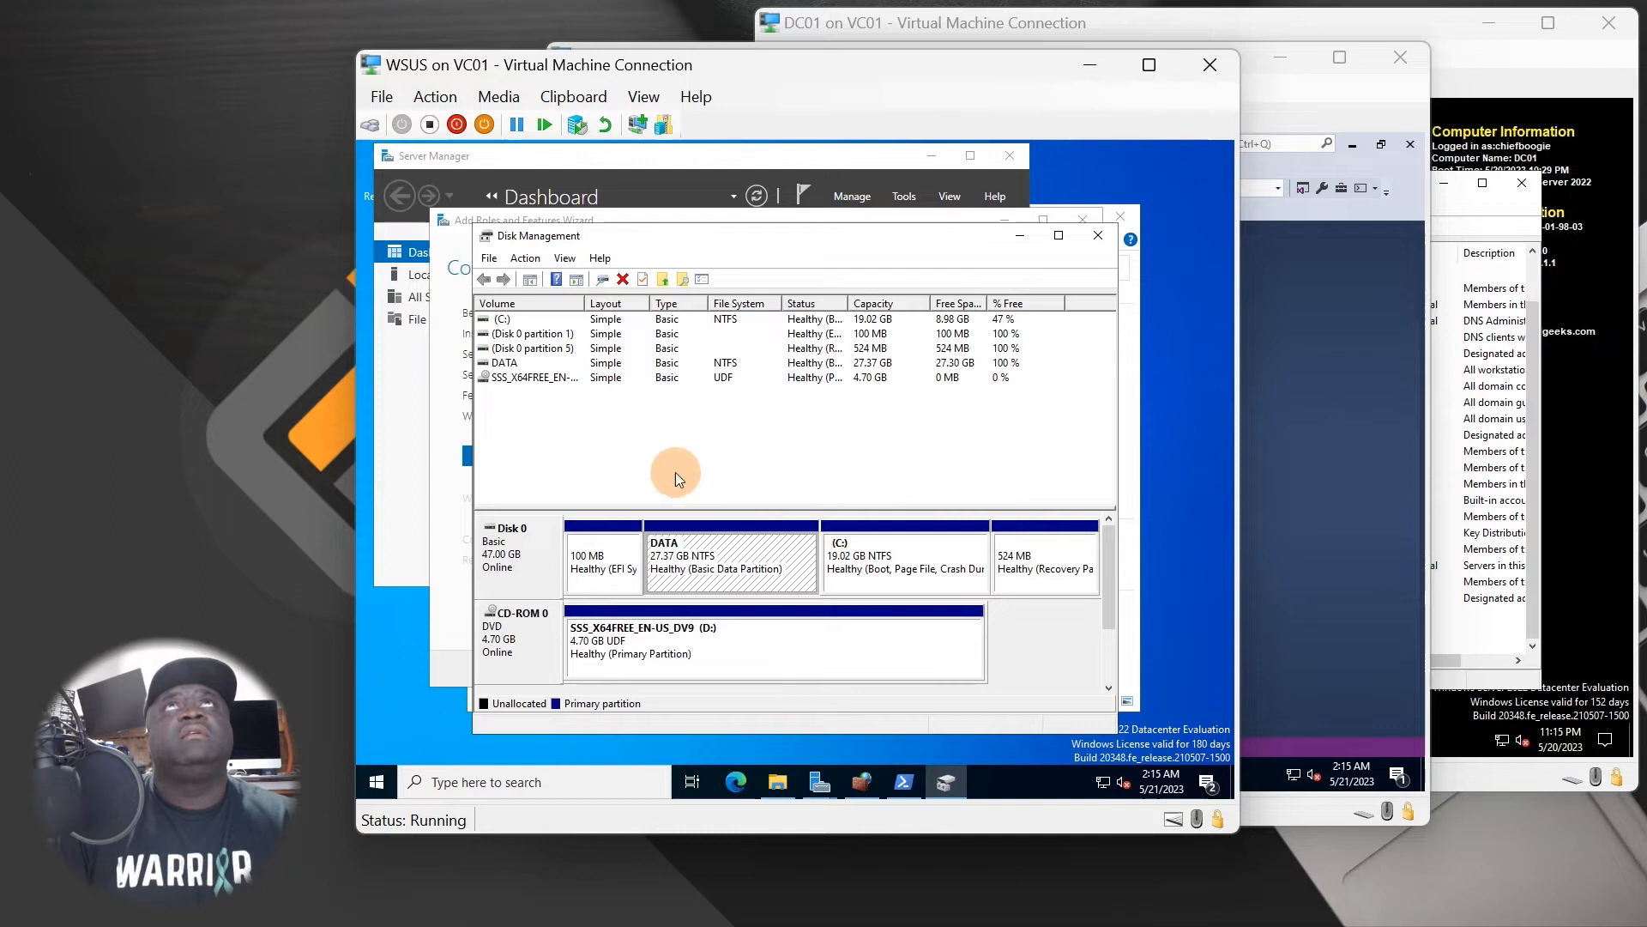
Assign drive letter U to the DATA volume.
{"action": "right_click", "coordinate": [738, 562]}
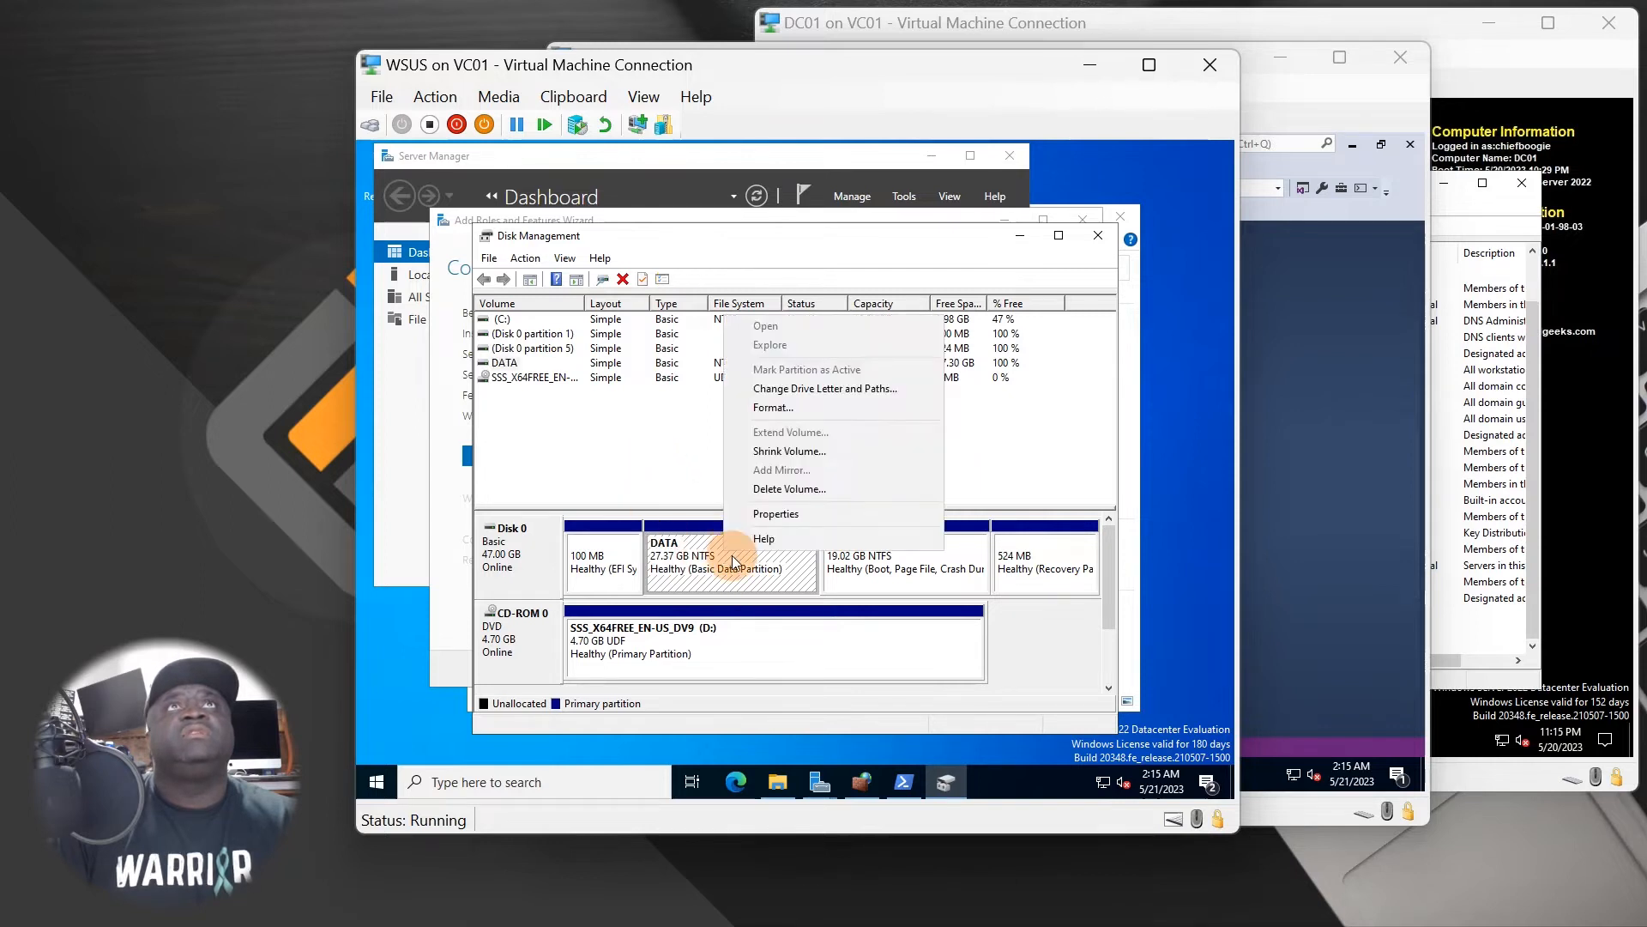
{"action": "left_click", "coordinate": [789, 388]}
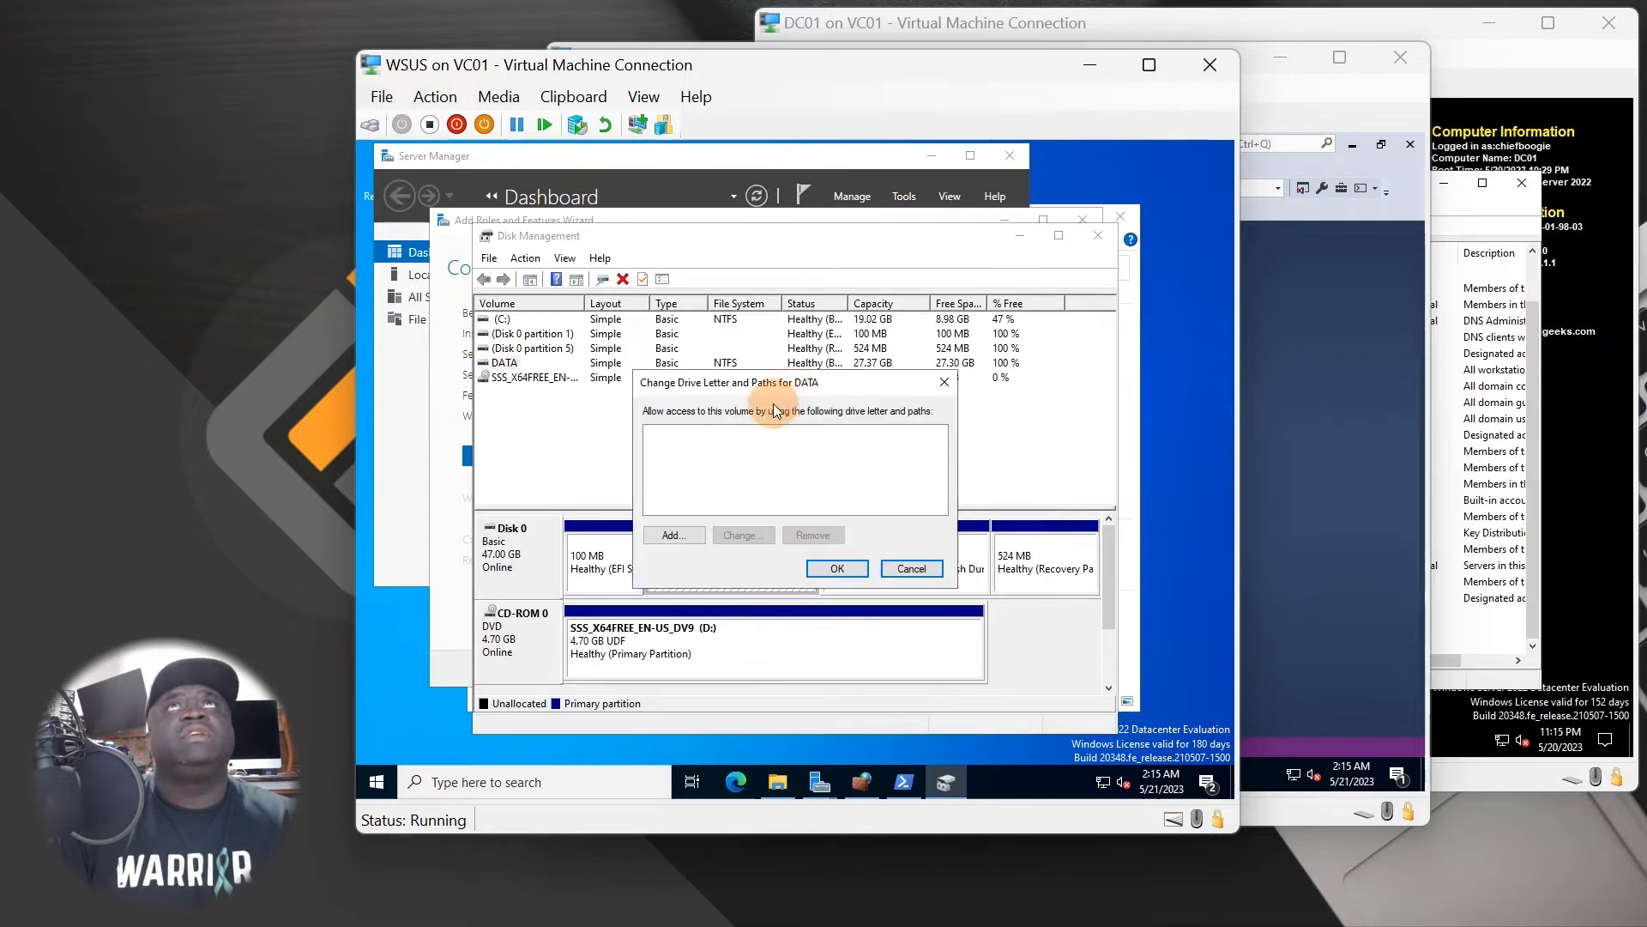
{"action": "left_click", "coordinate": [682, 536]}
{"action": "left_click", "coordinate": [933, 462]}
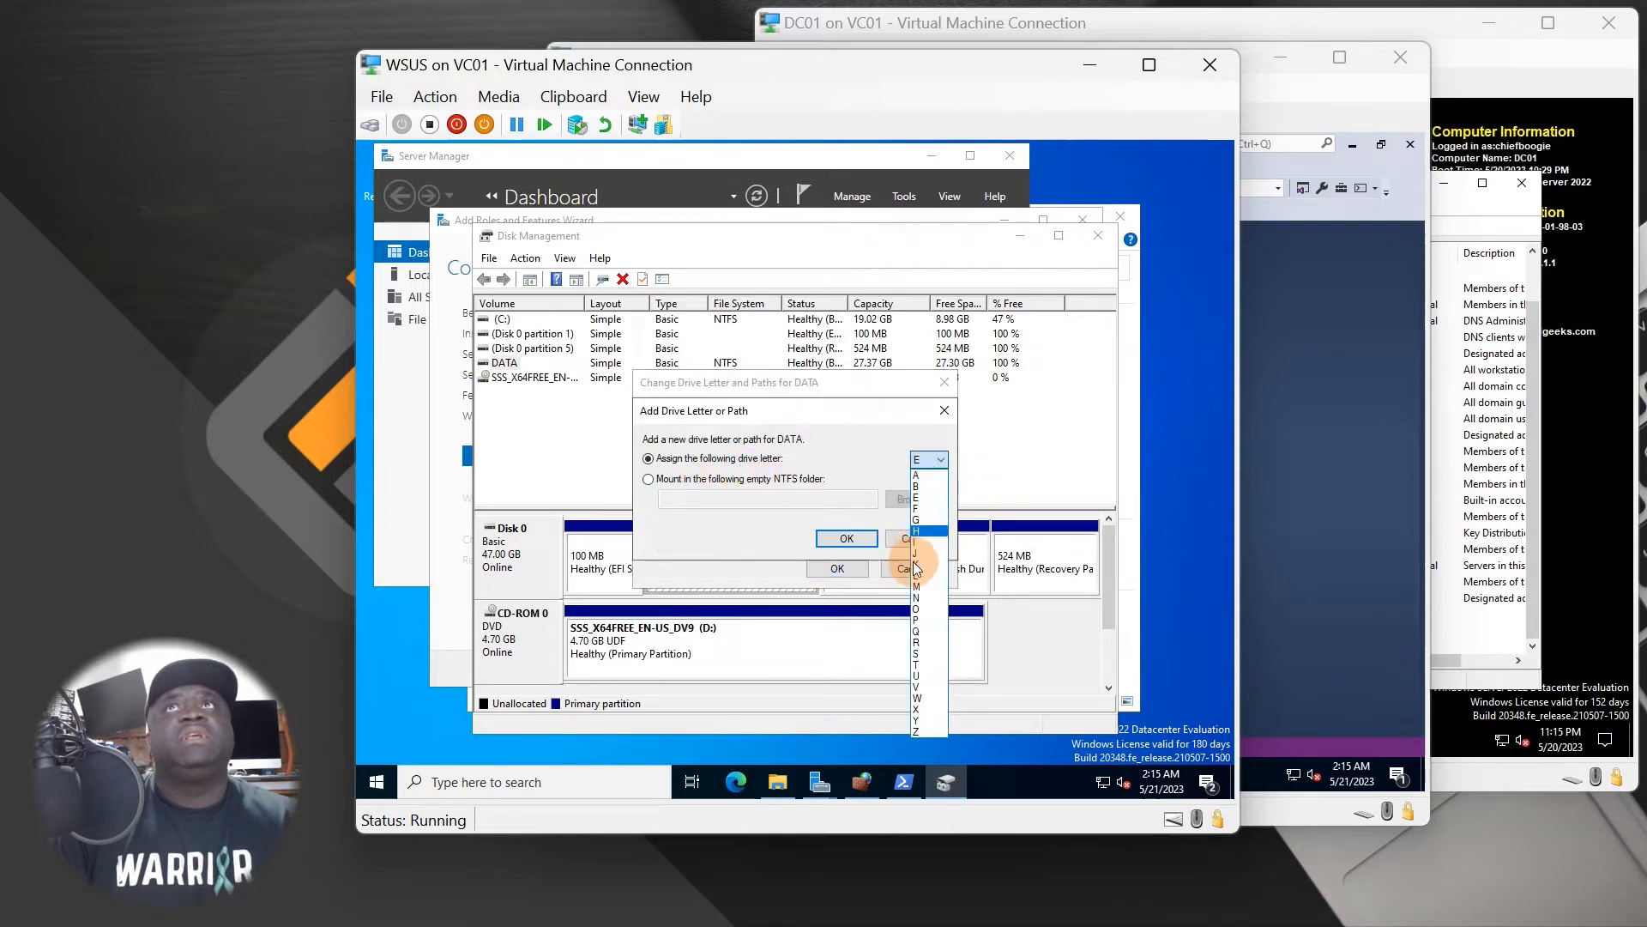
{"action": "left_click", "coordinate": [926, 675]}
{"action": "left_click", "coordinate": [845, 538]}
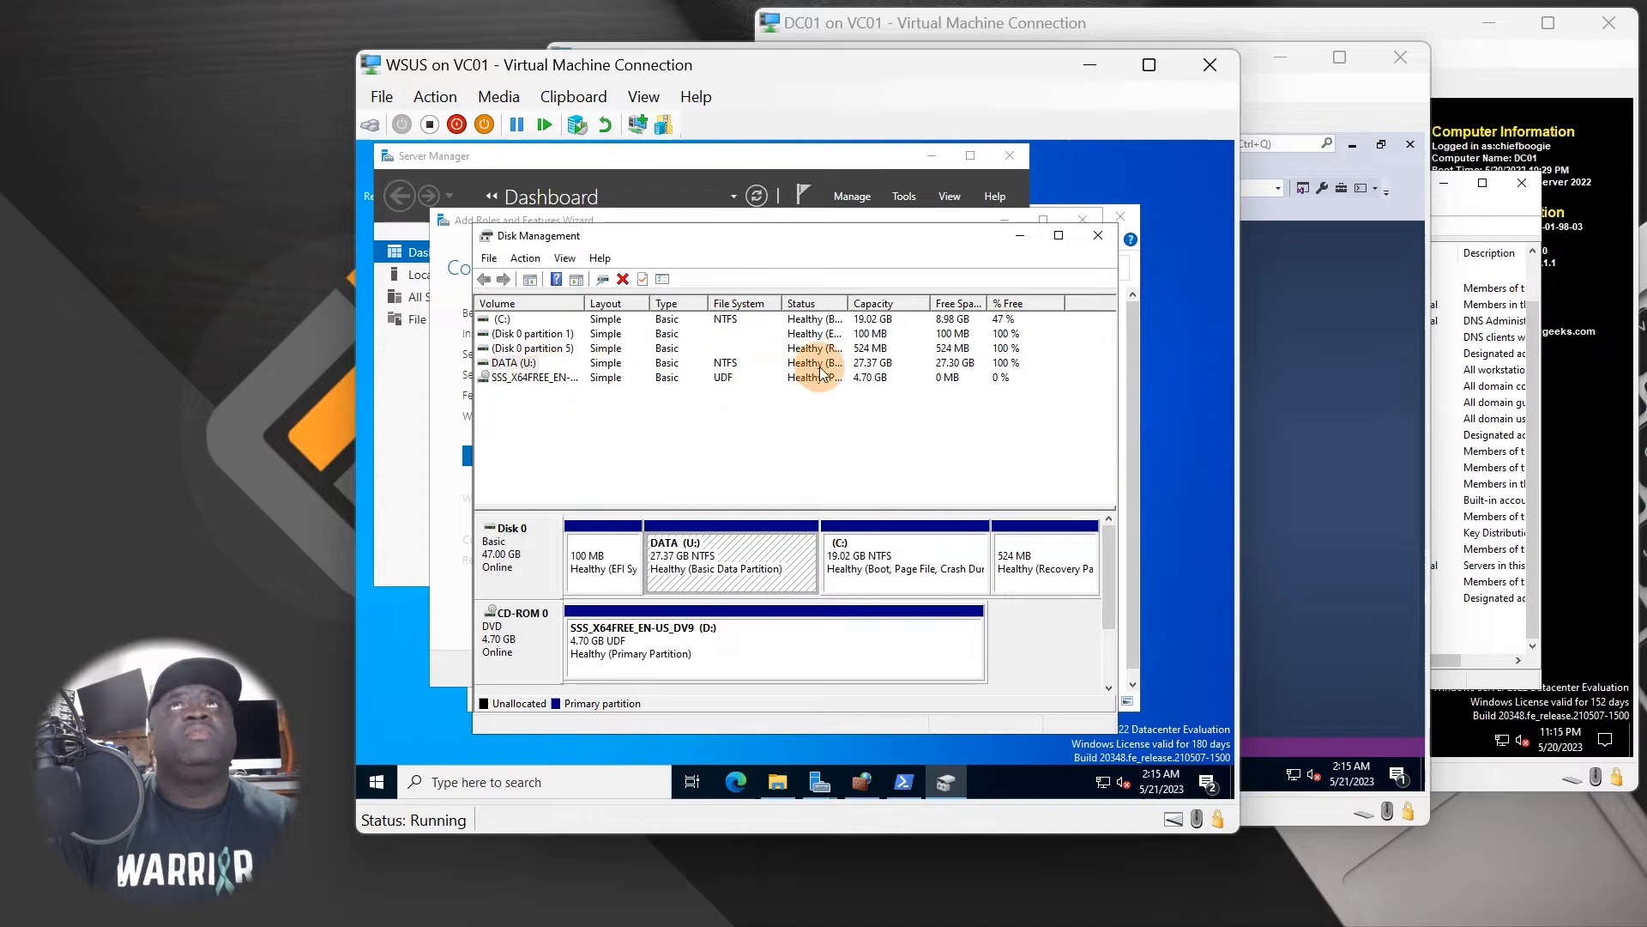
Check the DATA (U:) drive under This PC in File Explorer, and return to the content location selection.
{"action": "left_click", "coordinate": [1021, 237]}
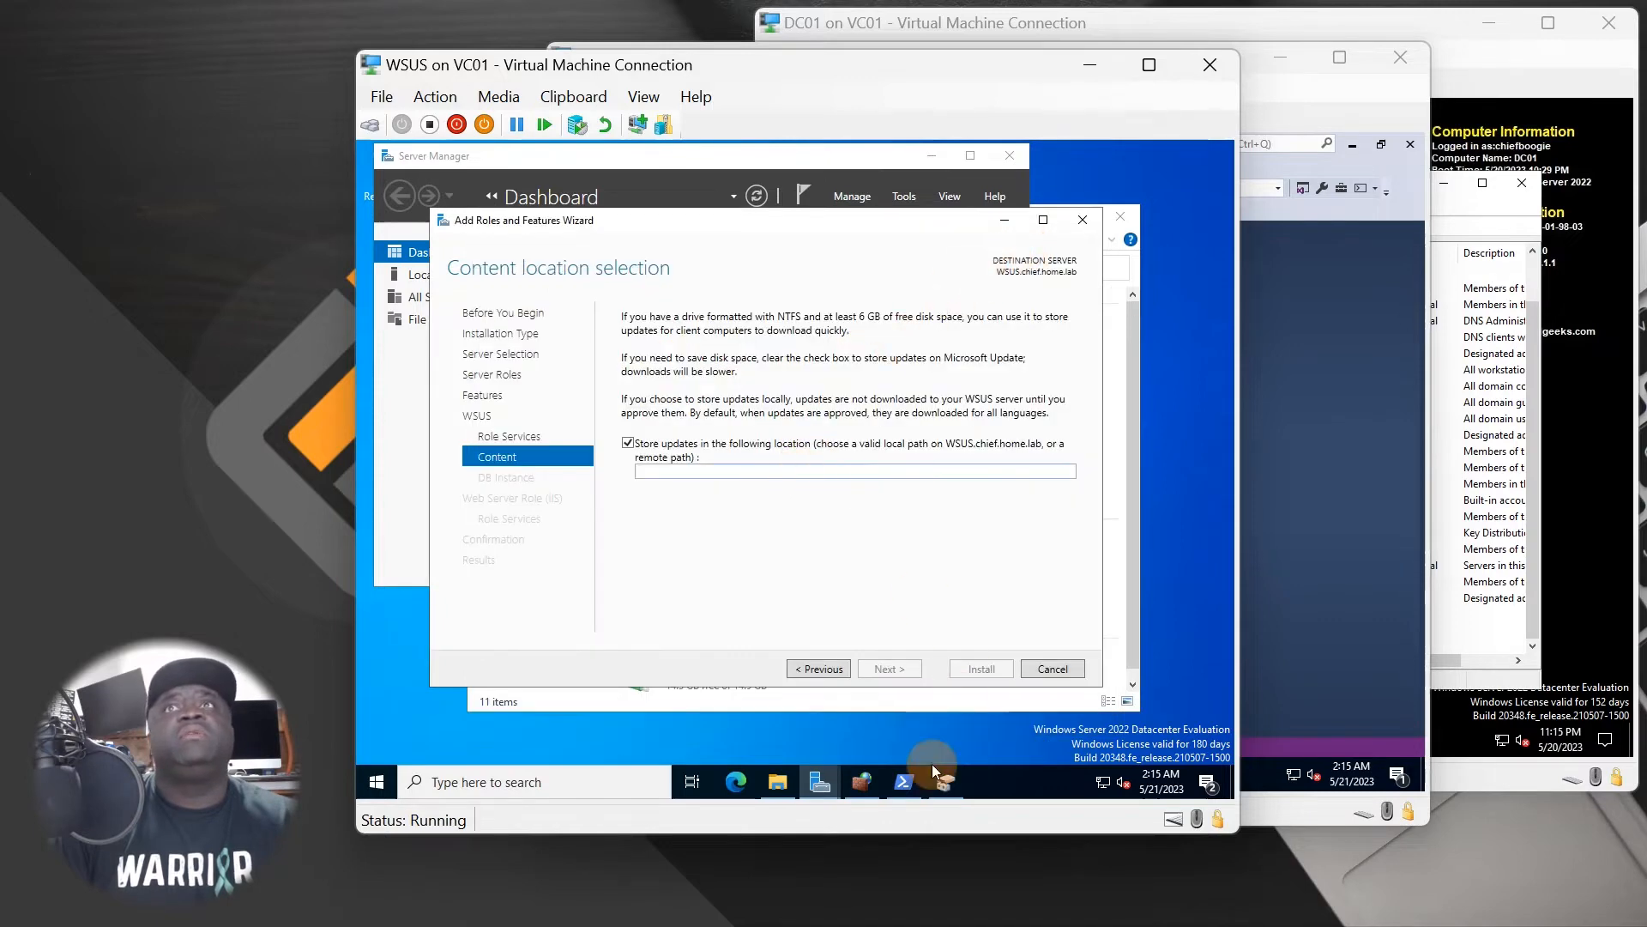
{"action": "left_click", "coordinate": [771, 783]}
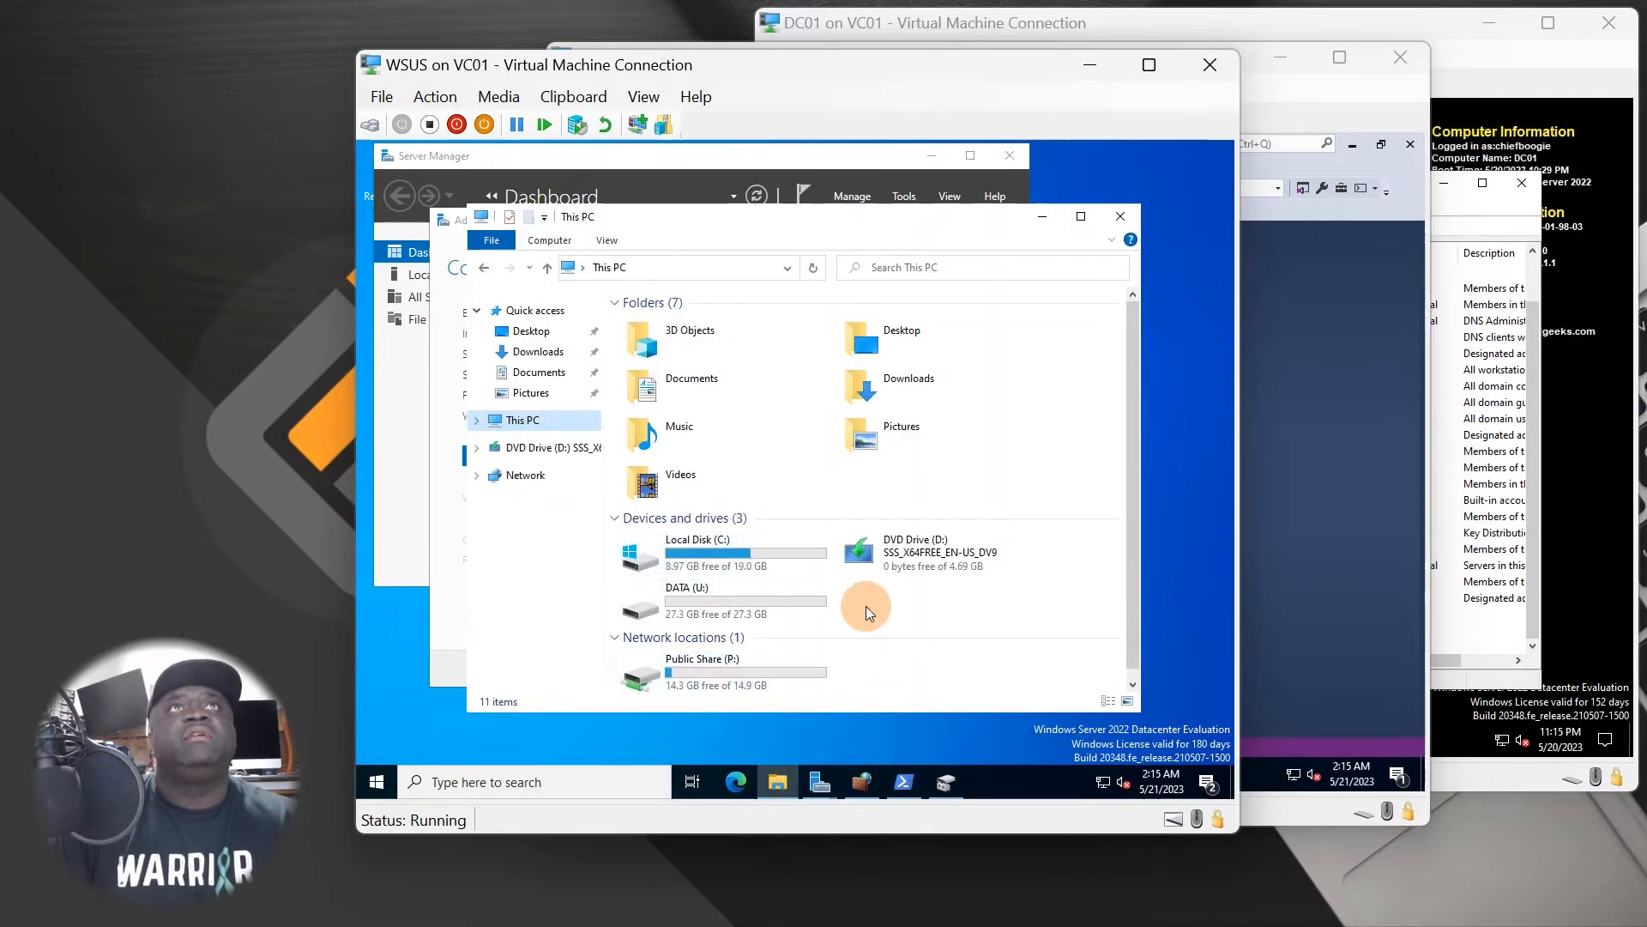
{"action": "left_click", "coordinate": [718, 609]}
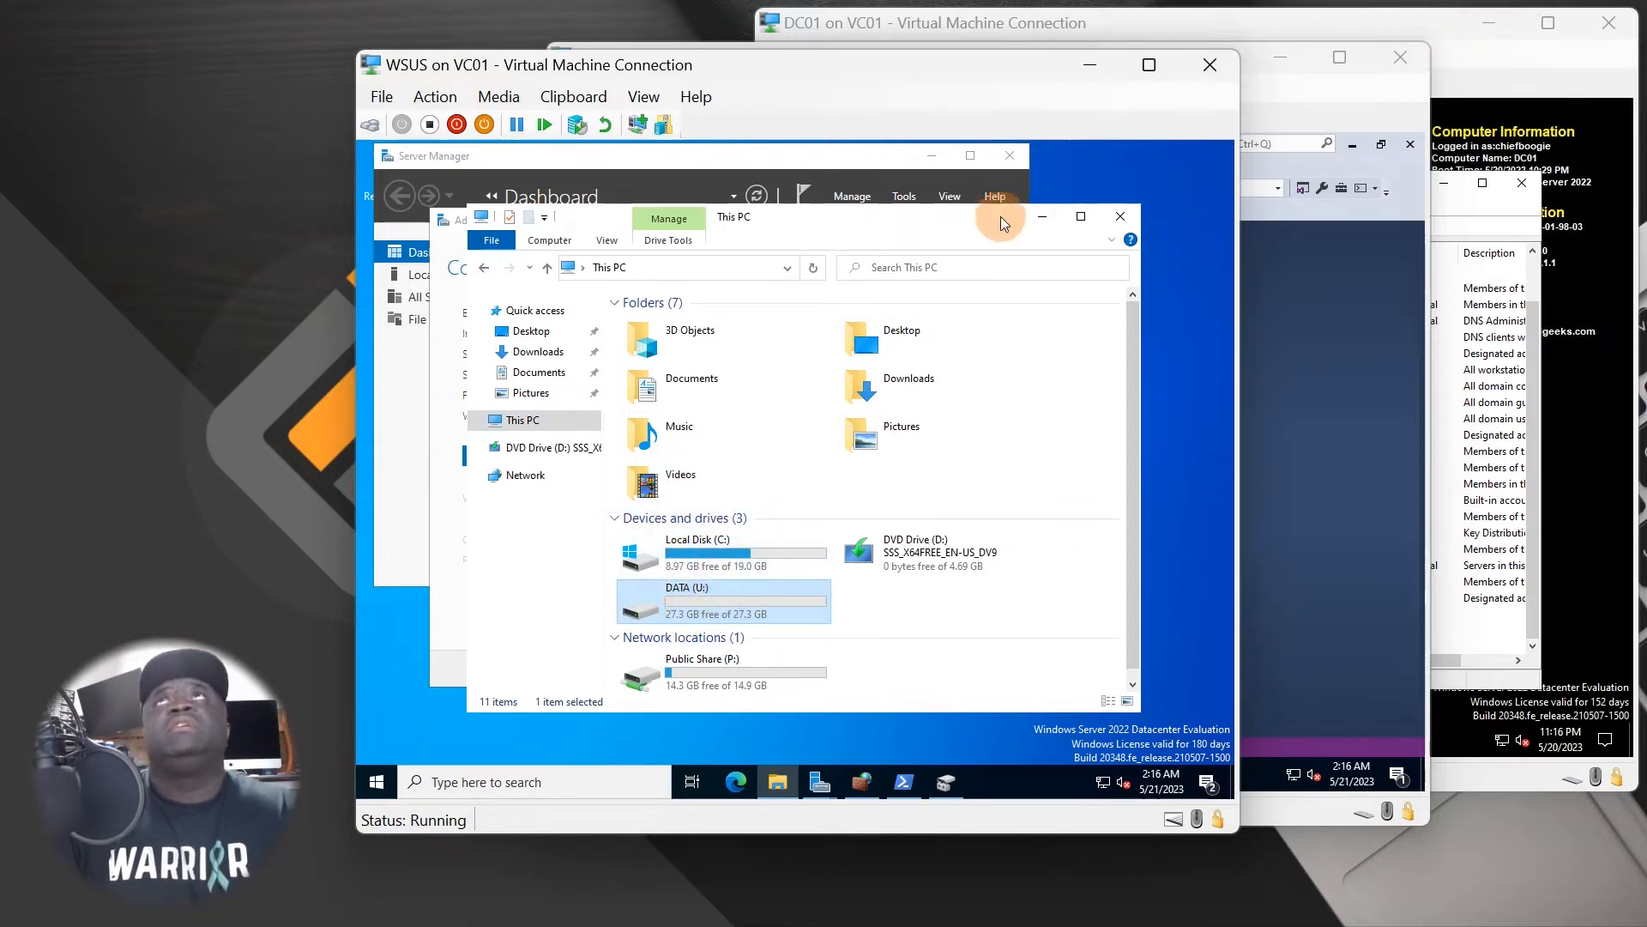
{"action": "left_click", "coordinate": [1042, 219]}
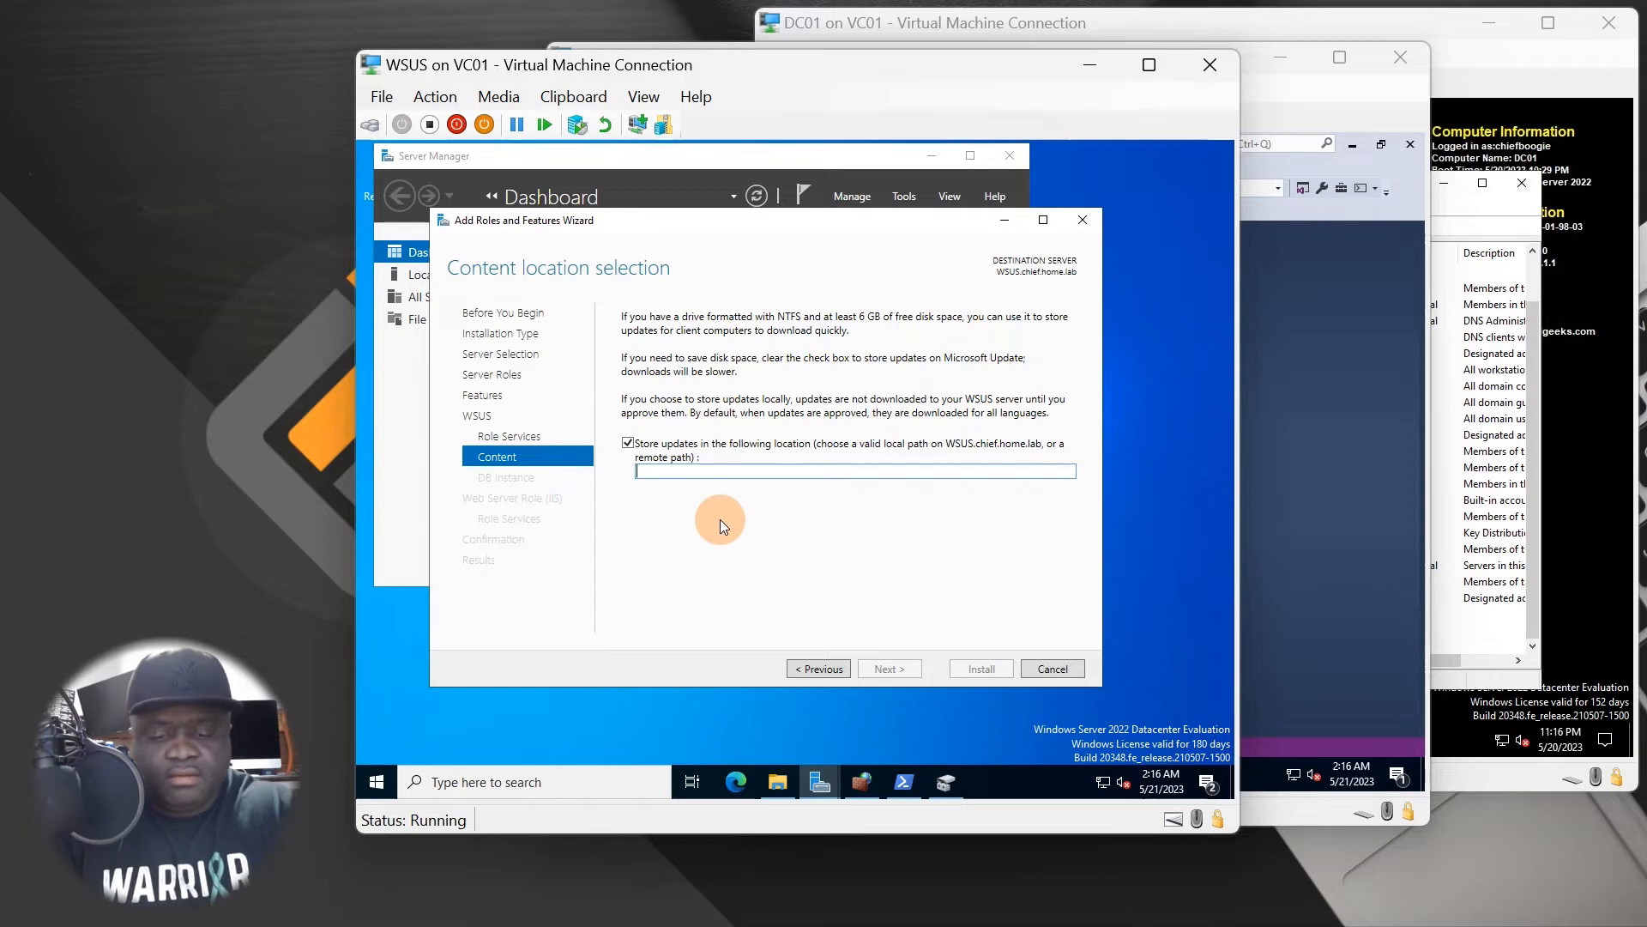
Set the update storage location to U:\WSUS and continue to the database instance selection.
{"action": "type", "text": "U:"}
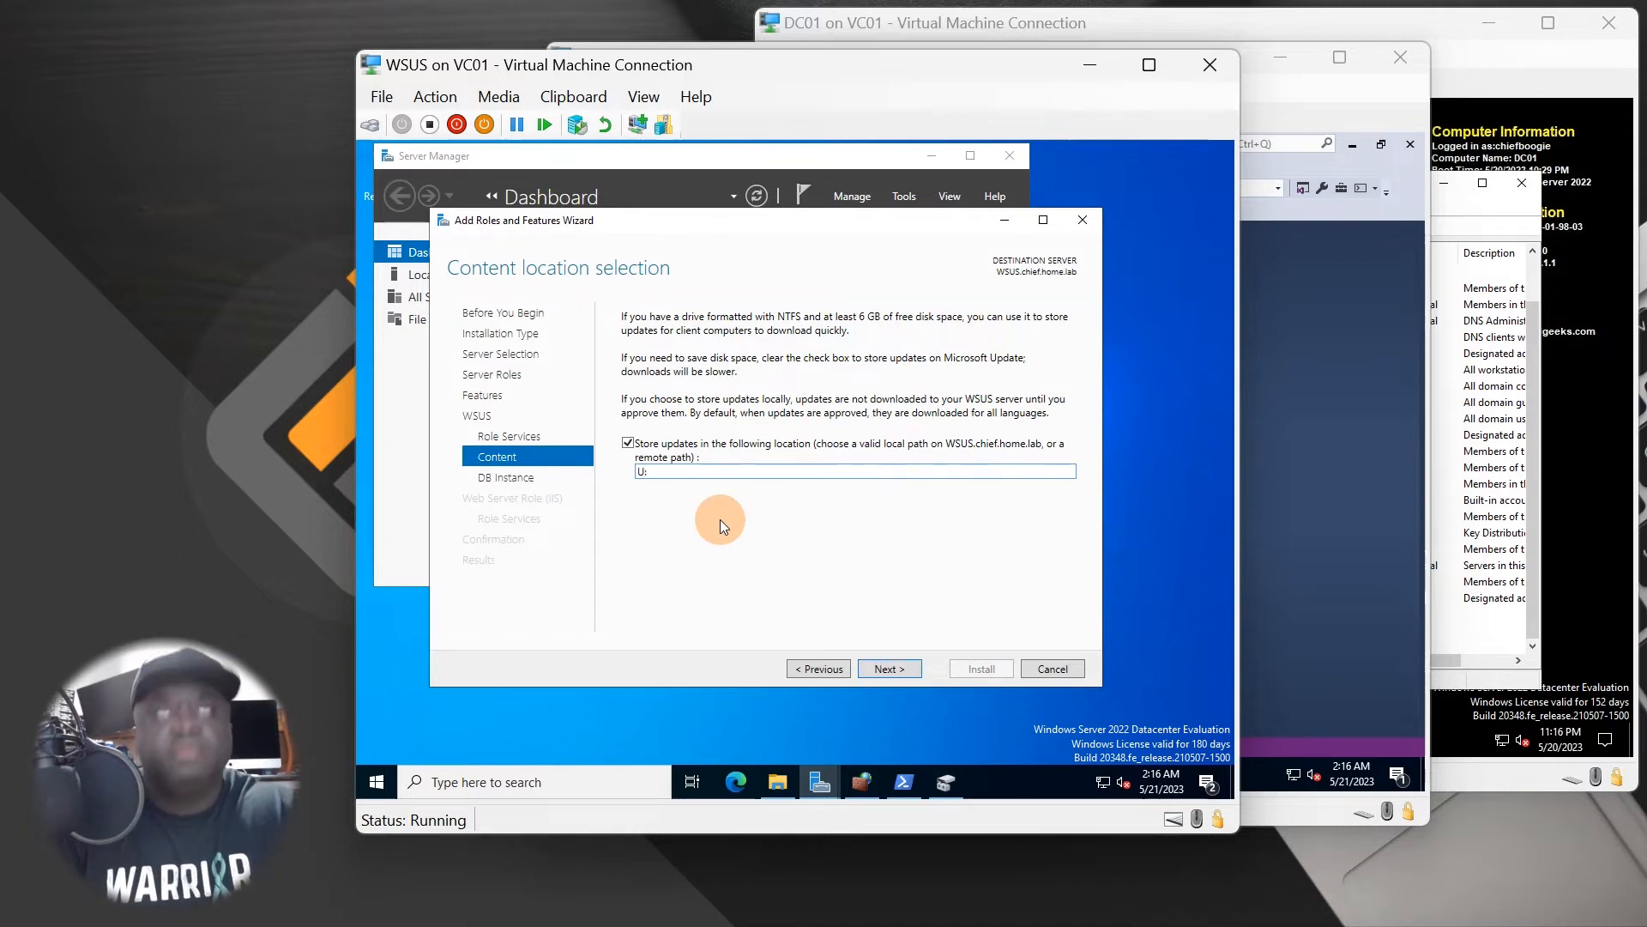
{"action": "type", "text": "\\WSUS"}
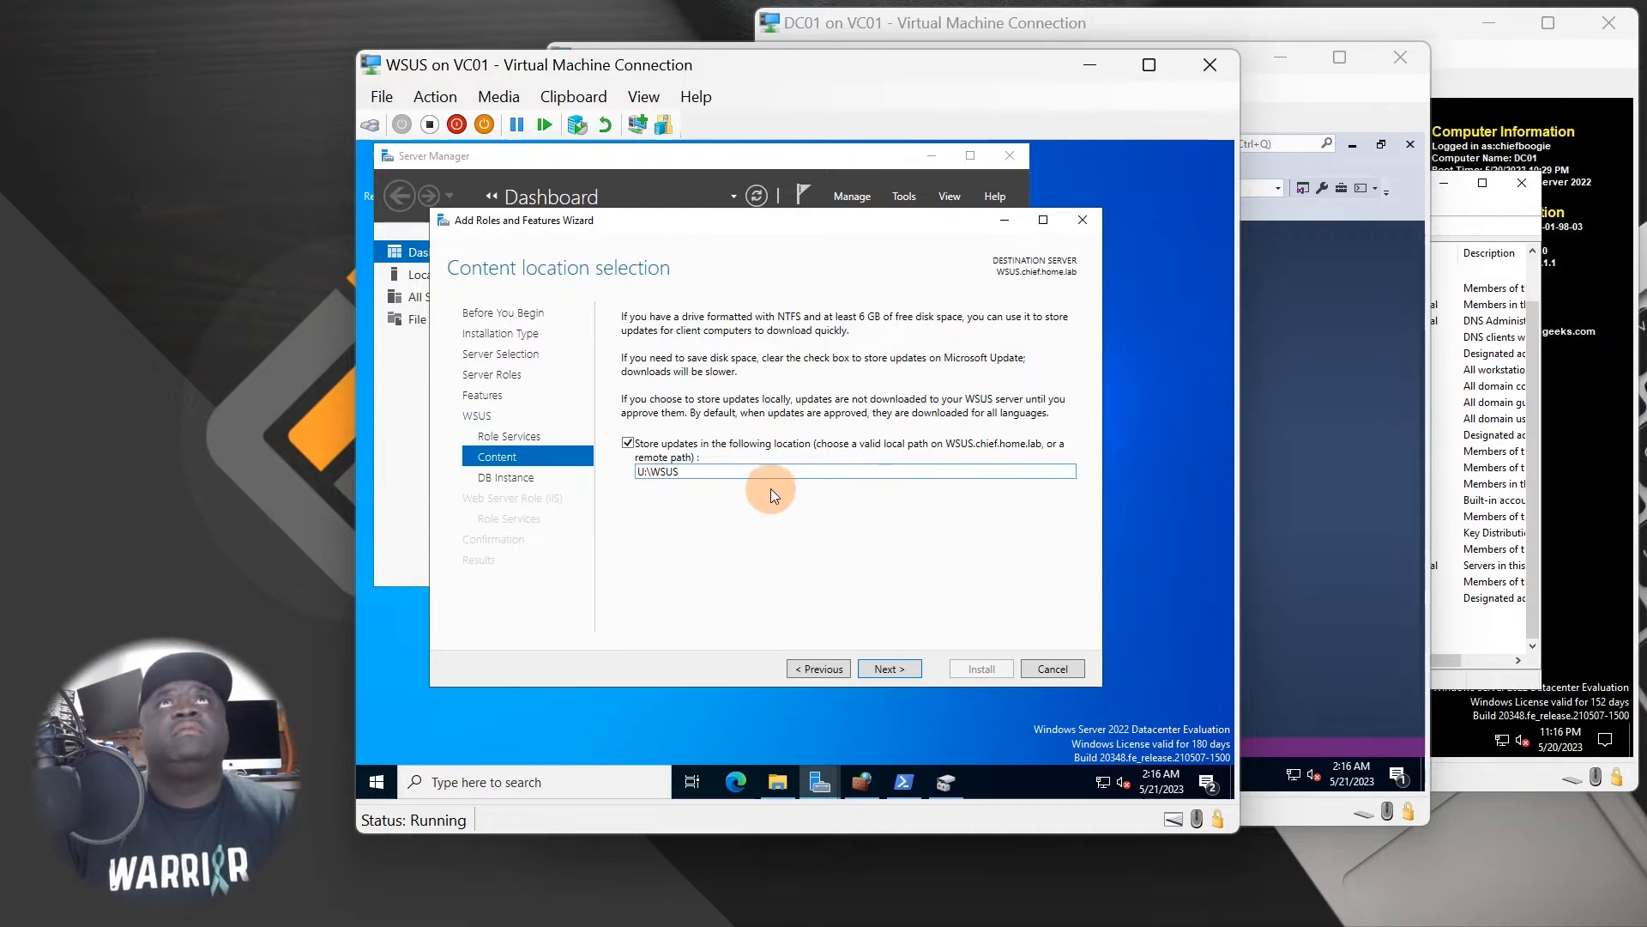
{"action": "left_click", "coordinate": [883, 673]}
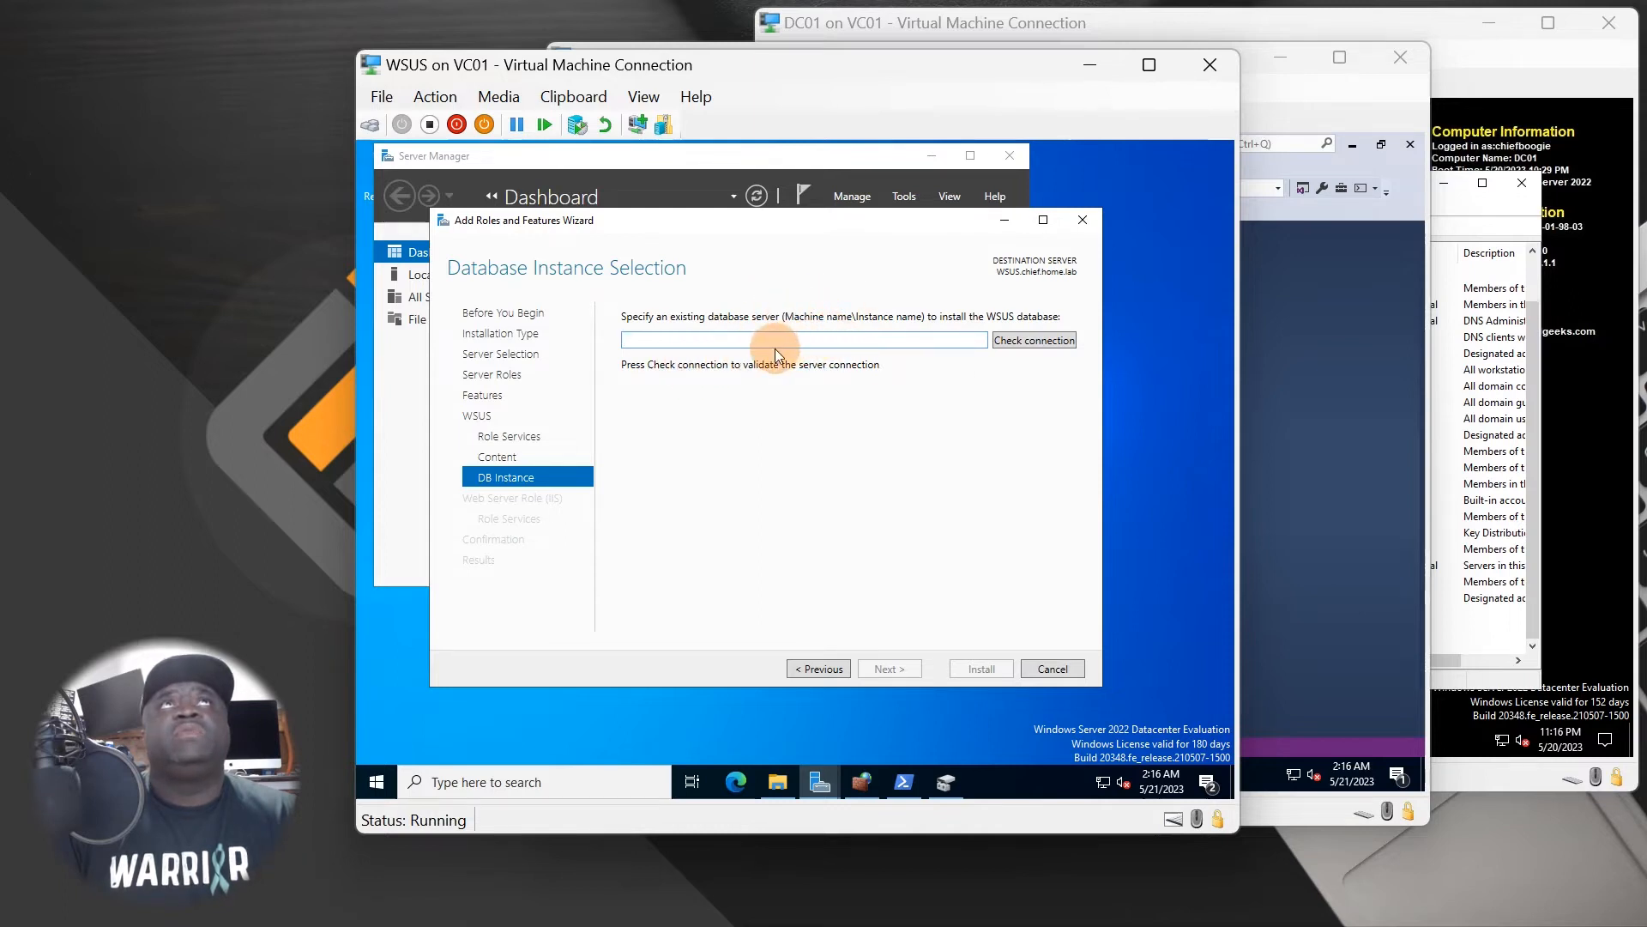
Specify SQL-01\MSSQLSERVER as the existing database server for WSUS and check the connection.
{"action": "type", "text": "QL"}
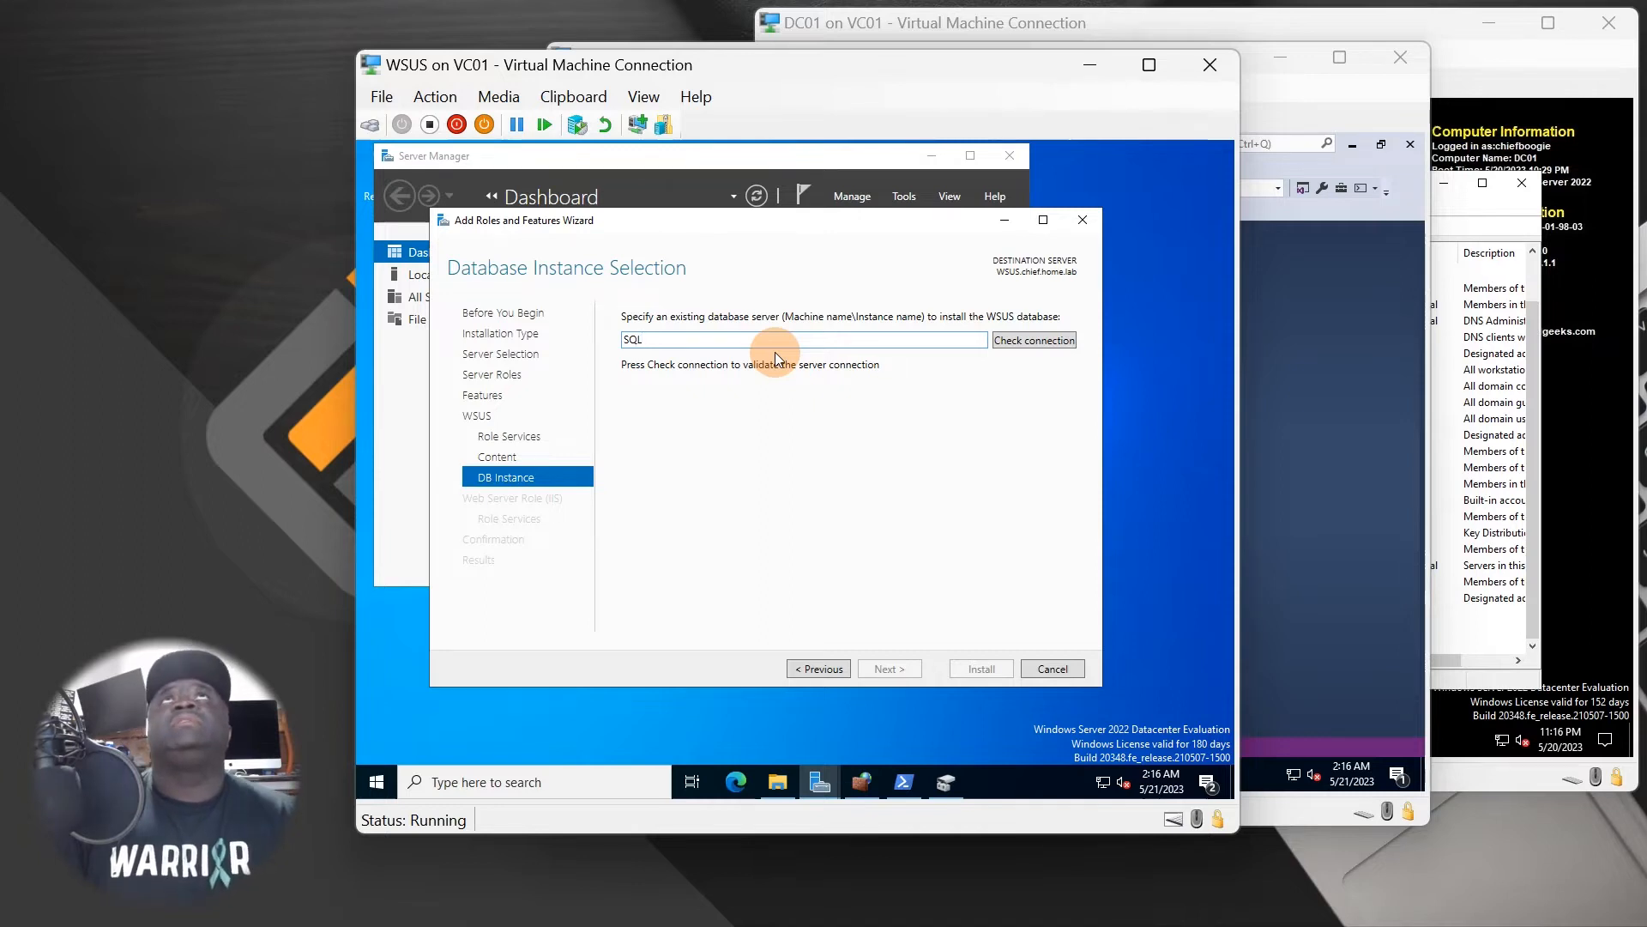
{"action": "left_click_drag", "start_coordinate": [605, 67], "coordinate": [322, 89]}
{"action": "left_click", "coordinate": [625, 57]}
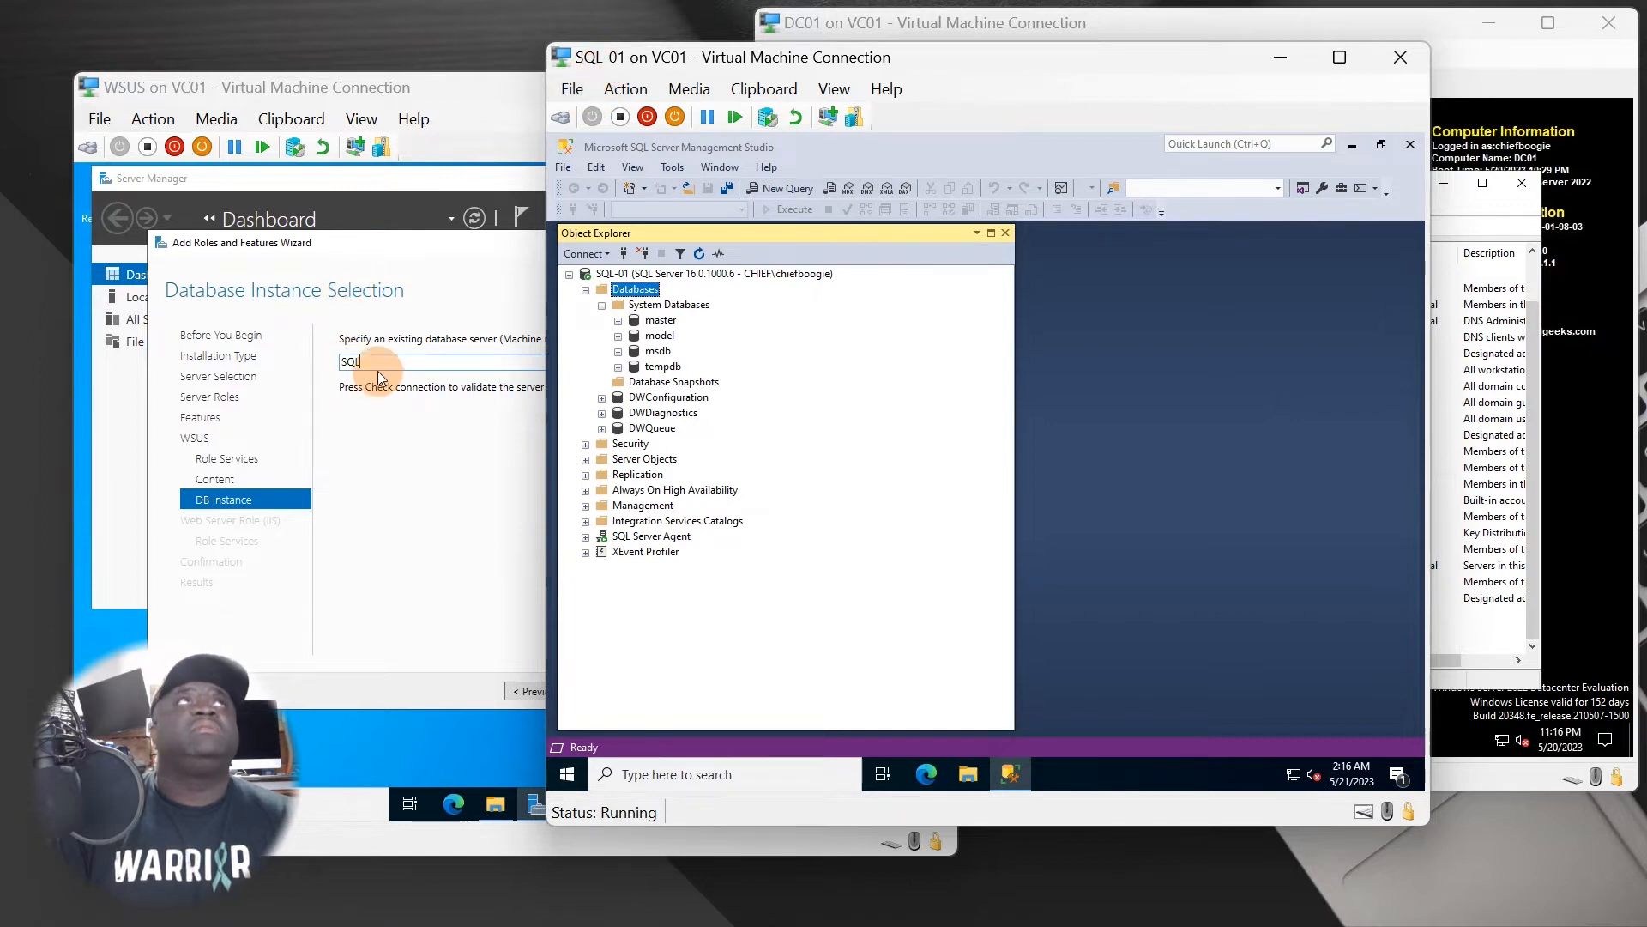
{"action": "left_click", "coordinate": [353, 358]}
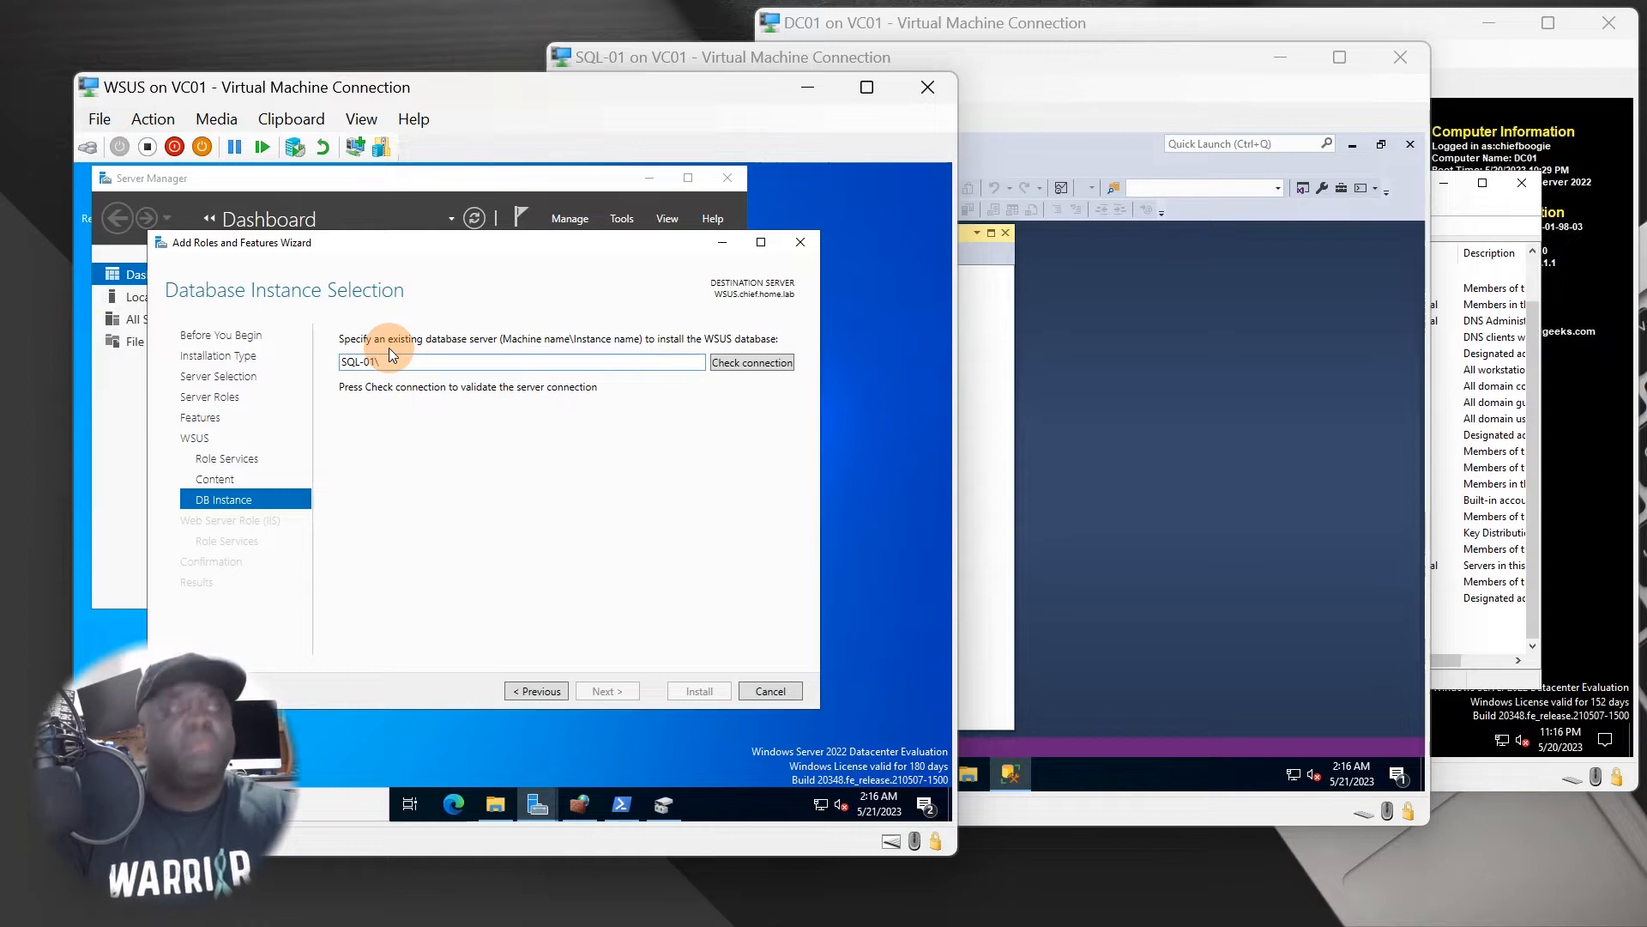
{"action": "type", "text": "SQL-01\\MS"}
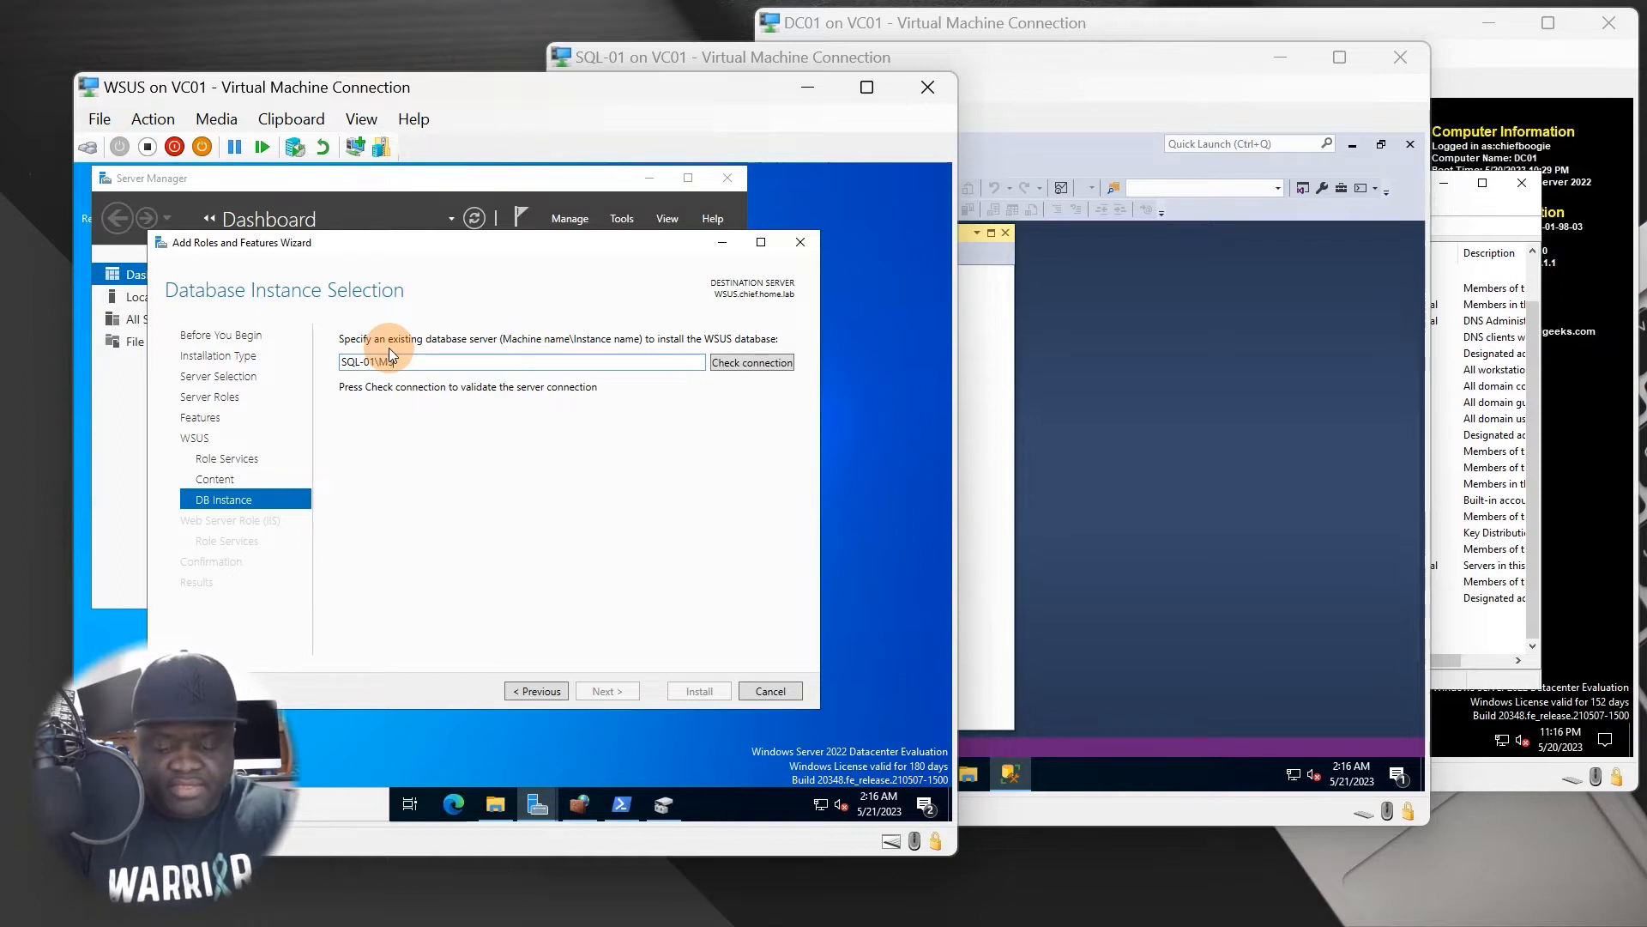
{"action": "type", "text": "SQLSERVER"}
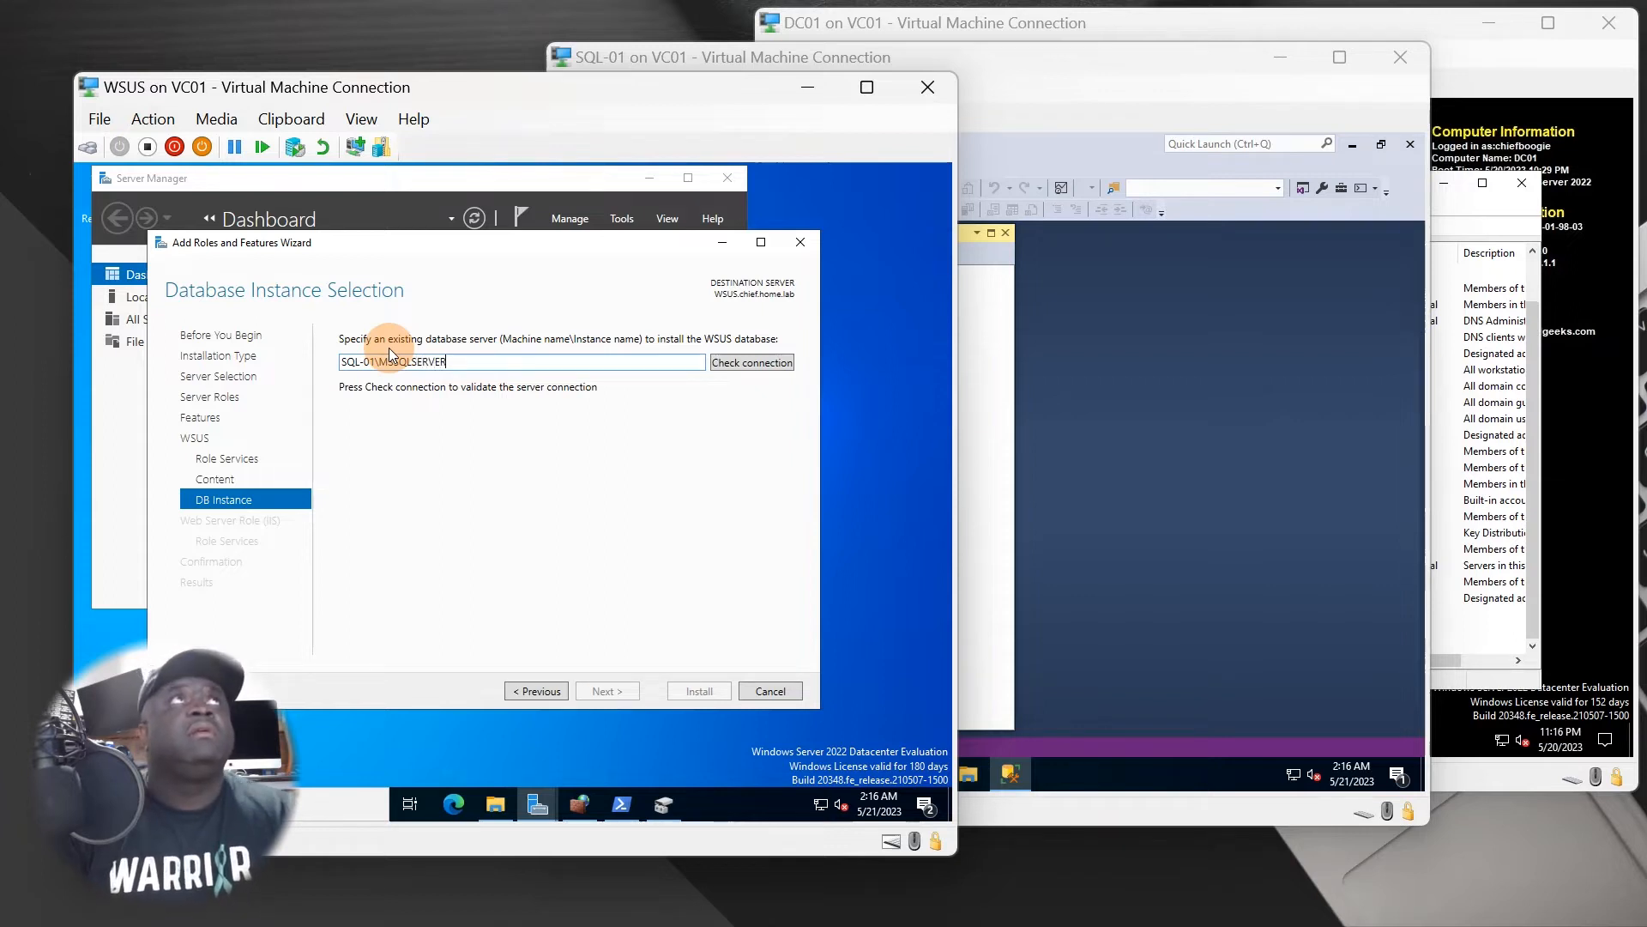
{"action": "left_click", "coordinate": [715, 368]}
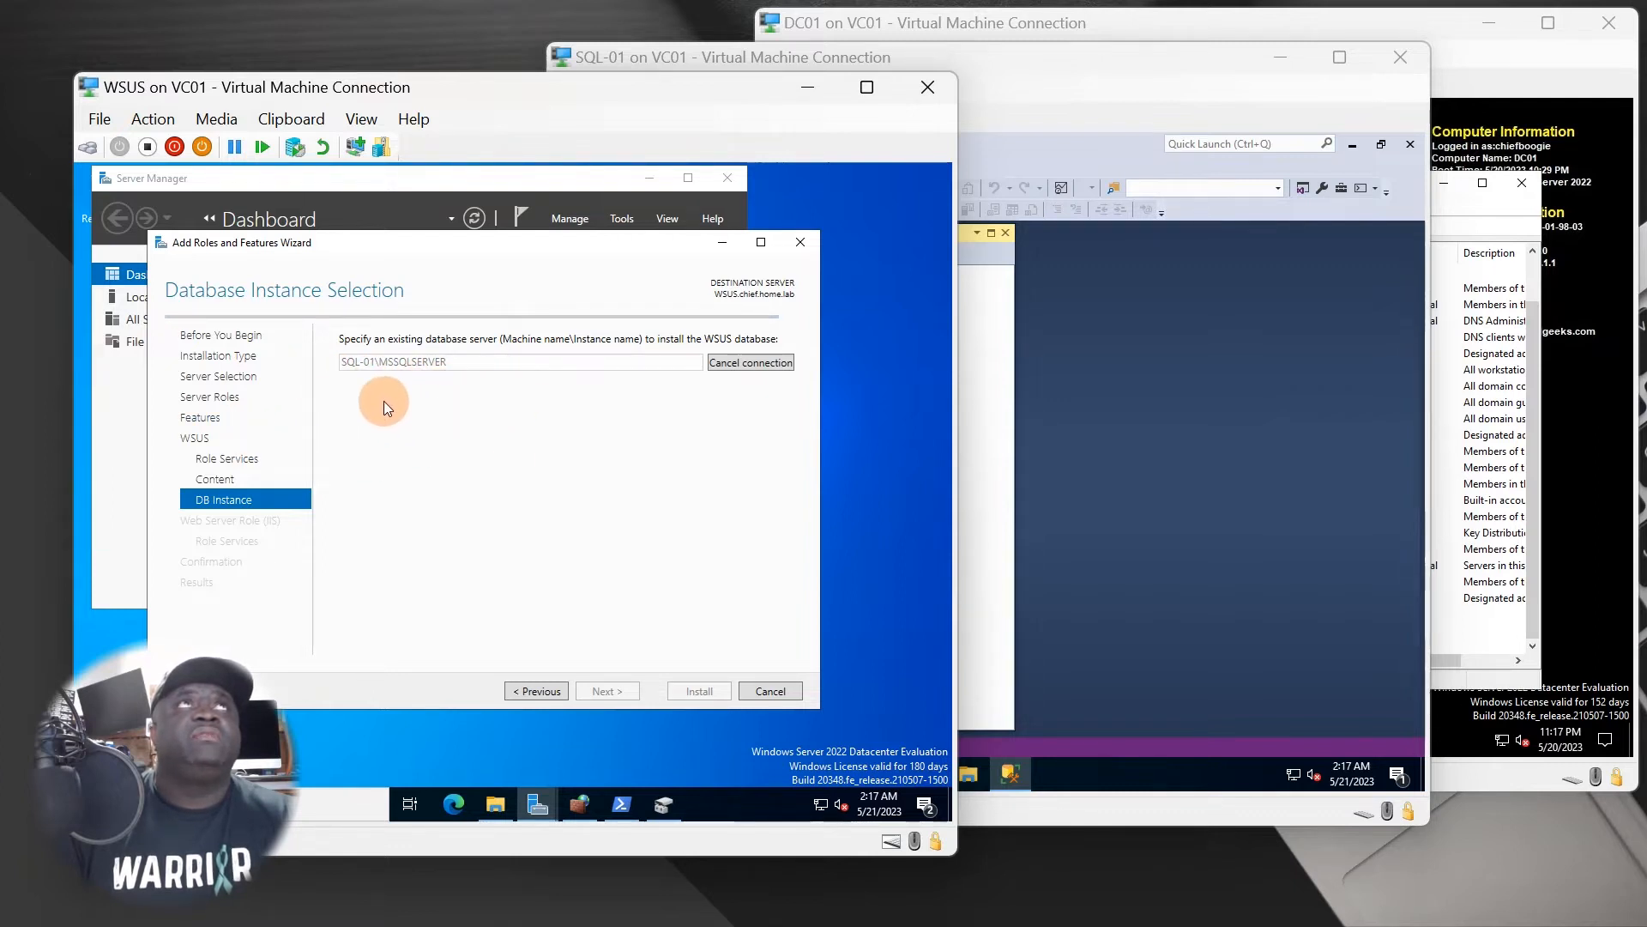
Compare the entered instance name with the server name in Object Explorer on SQL-01, and expand the connection error's exception detail.
{"action": "left_click", "coordinate": [1167, 478]}
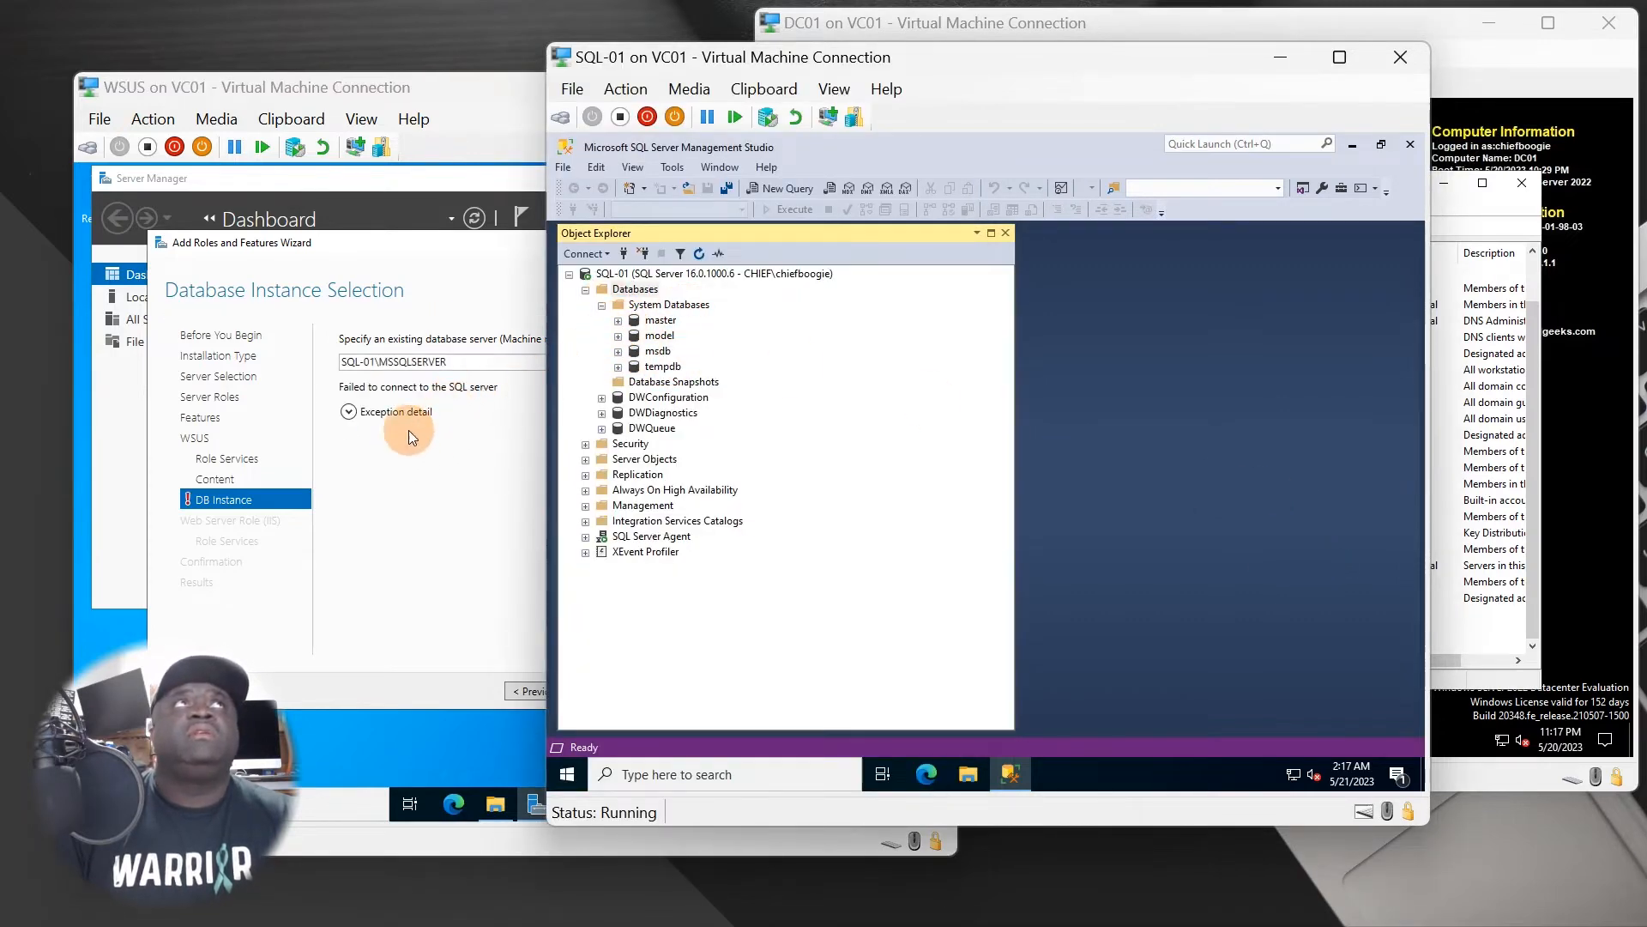
{"action": "left_click", "coordinate": [411, 434]}
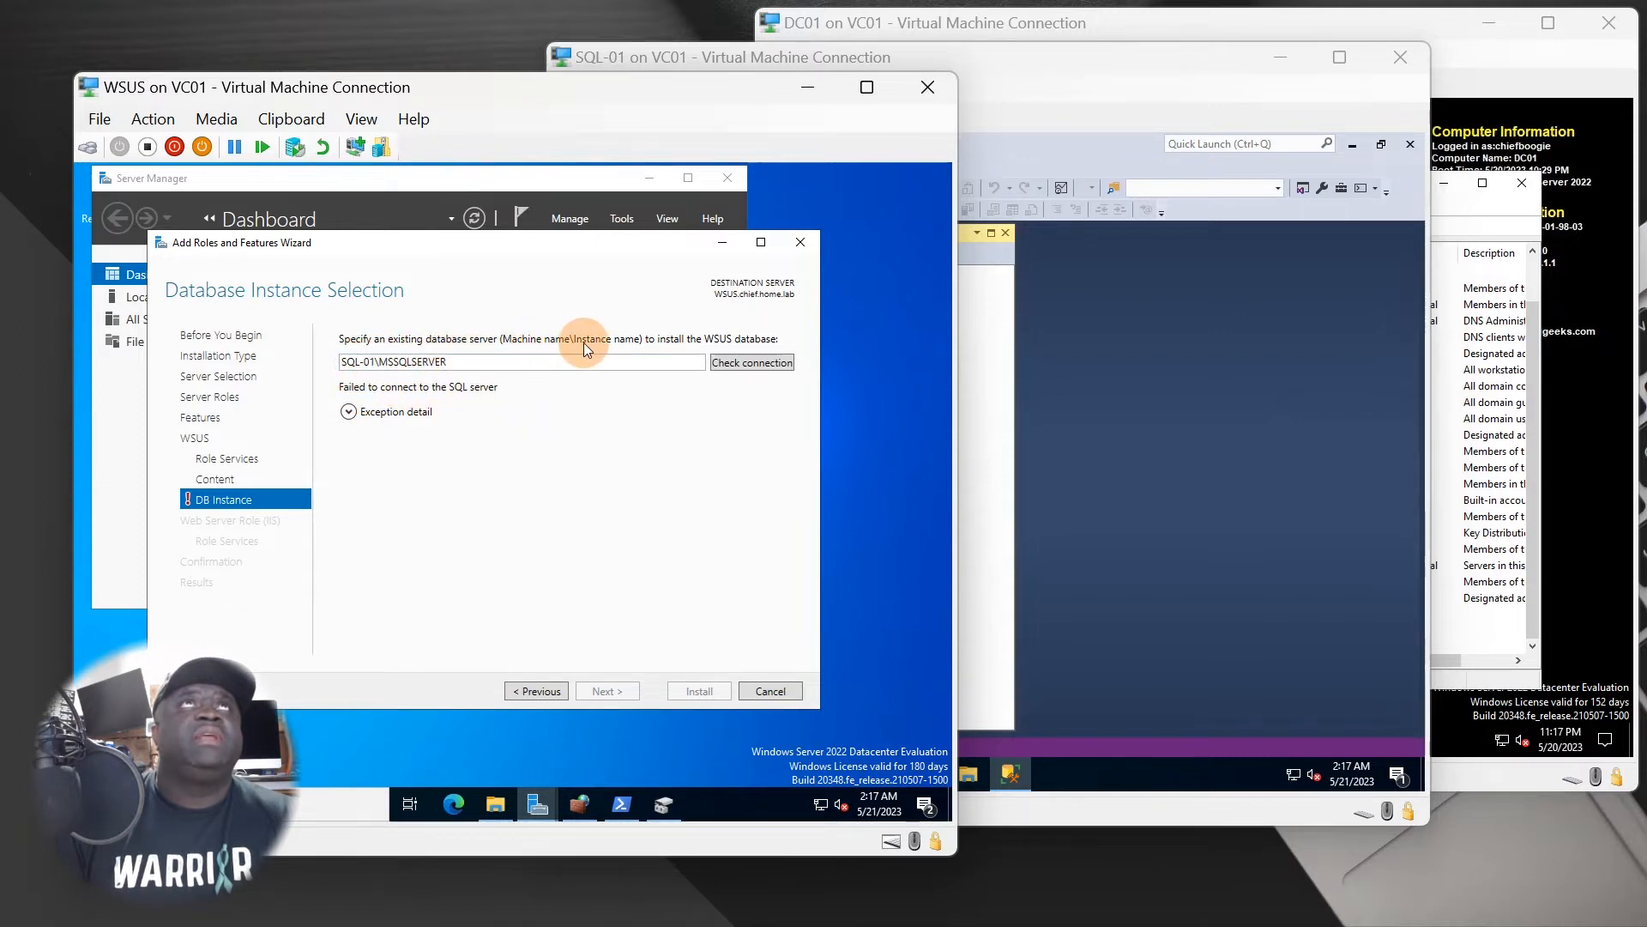
{"action": "left_click", "coordinate": [1091, 512]}
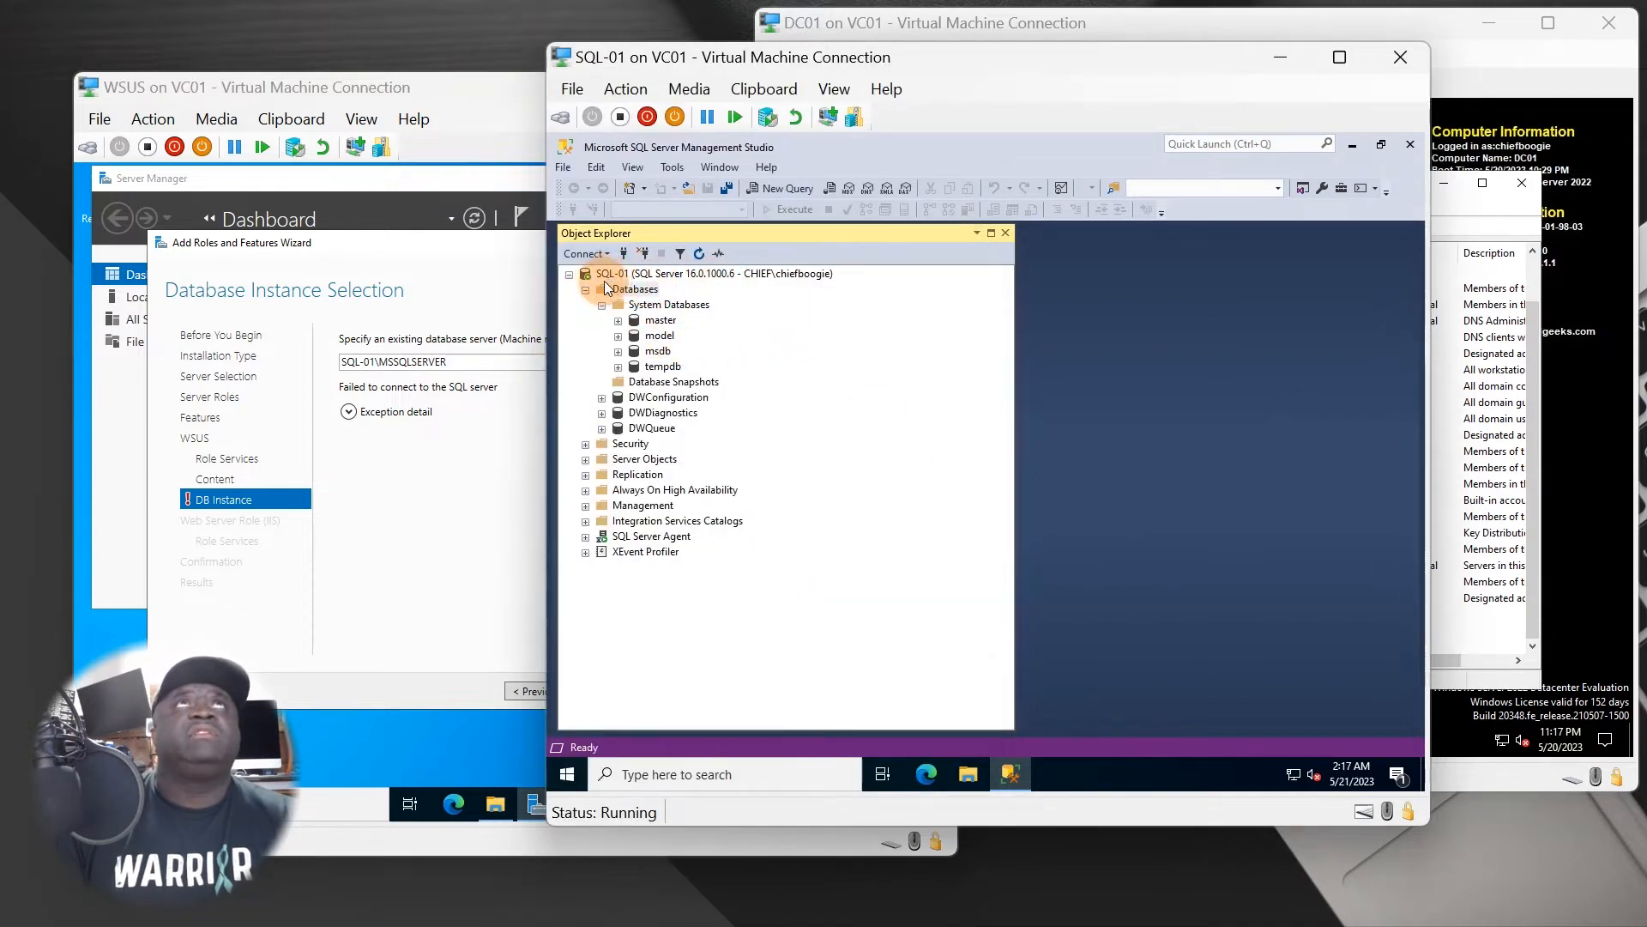
{"action": "left_click", "coordinate": [387, 367]}
{"action": "left_click", "coordinate": [388, 362]}
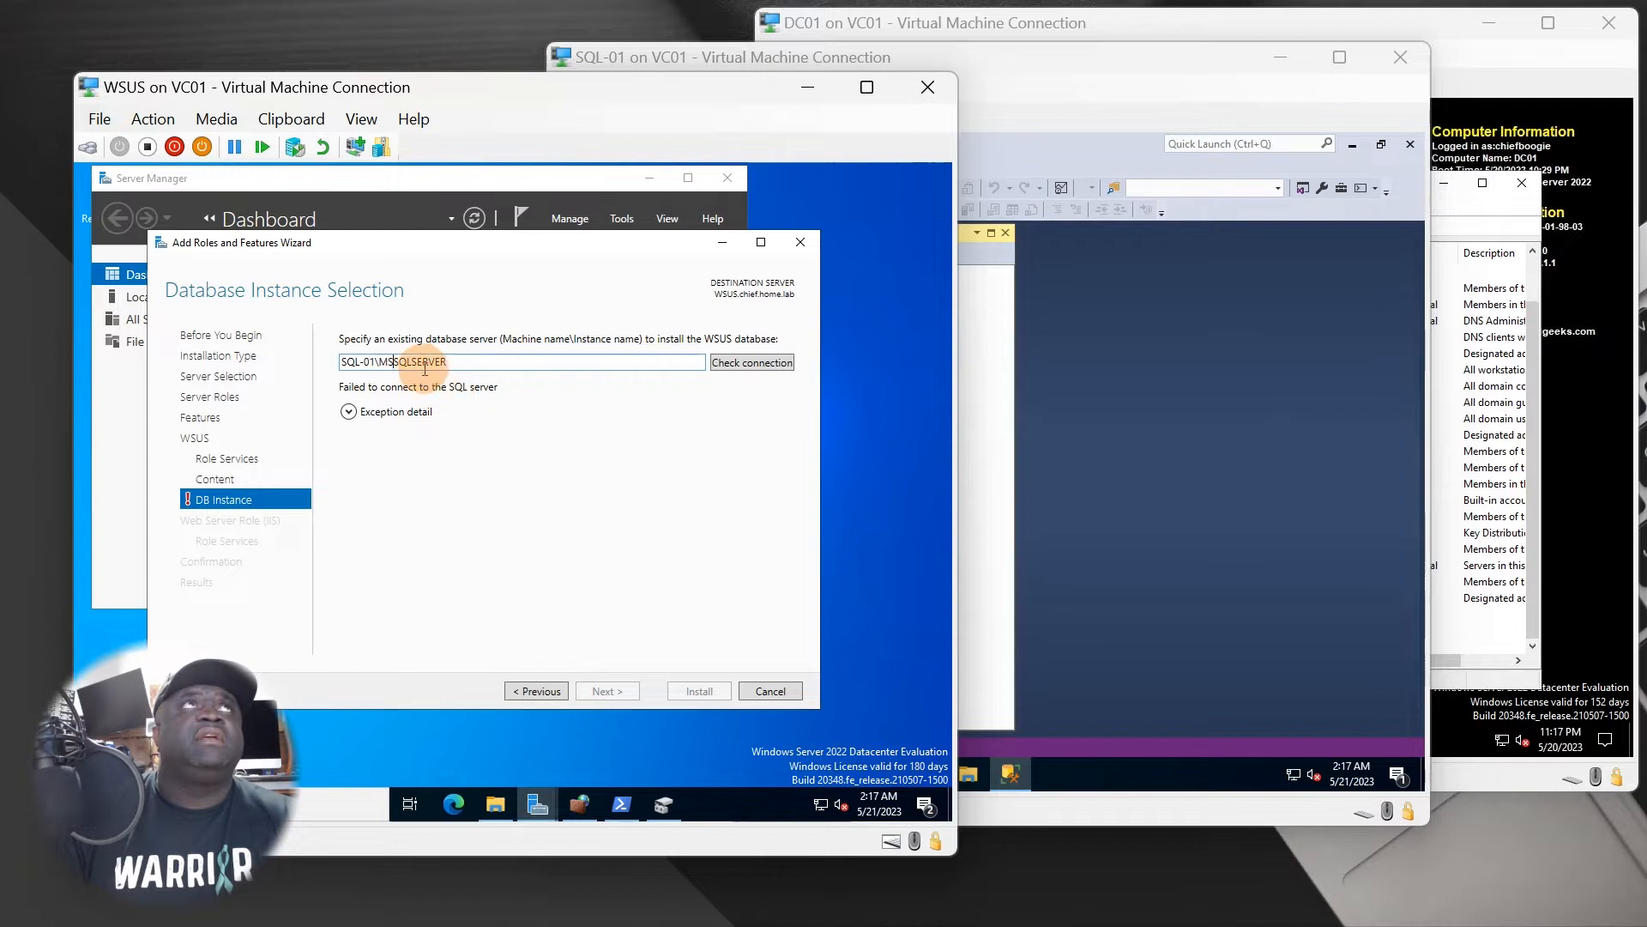
{"action": "left_click", "coordinate": [348, 412]}
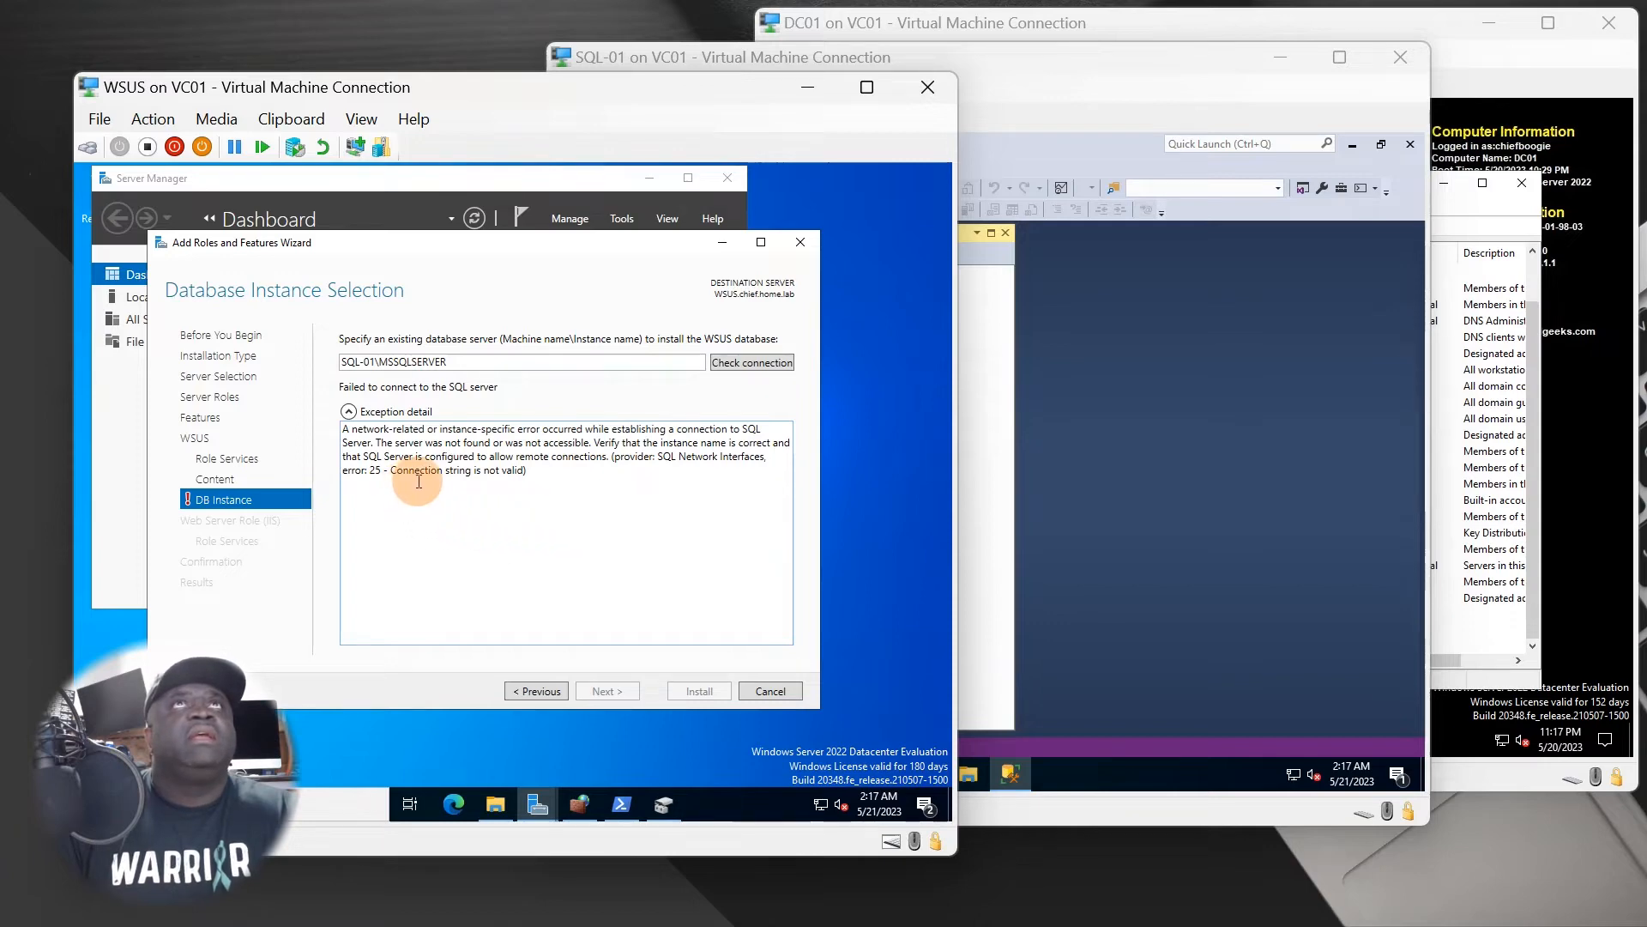
Check the Windows Defender Firewall state for the domain and public networks on the SQL-01 virtual machine.
{"action": "left_click", "coordinate": [1105, 395]}
{"action": "left_click", "coordinate": [566, 775]}
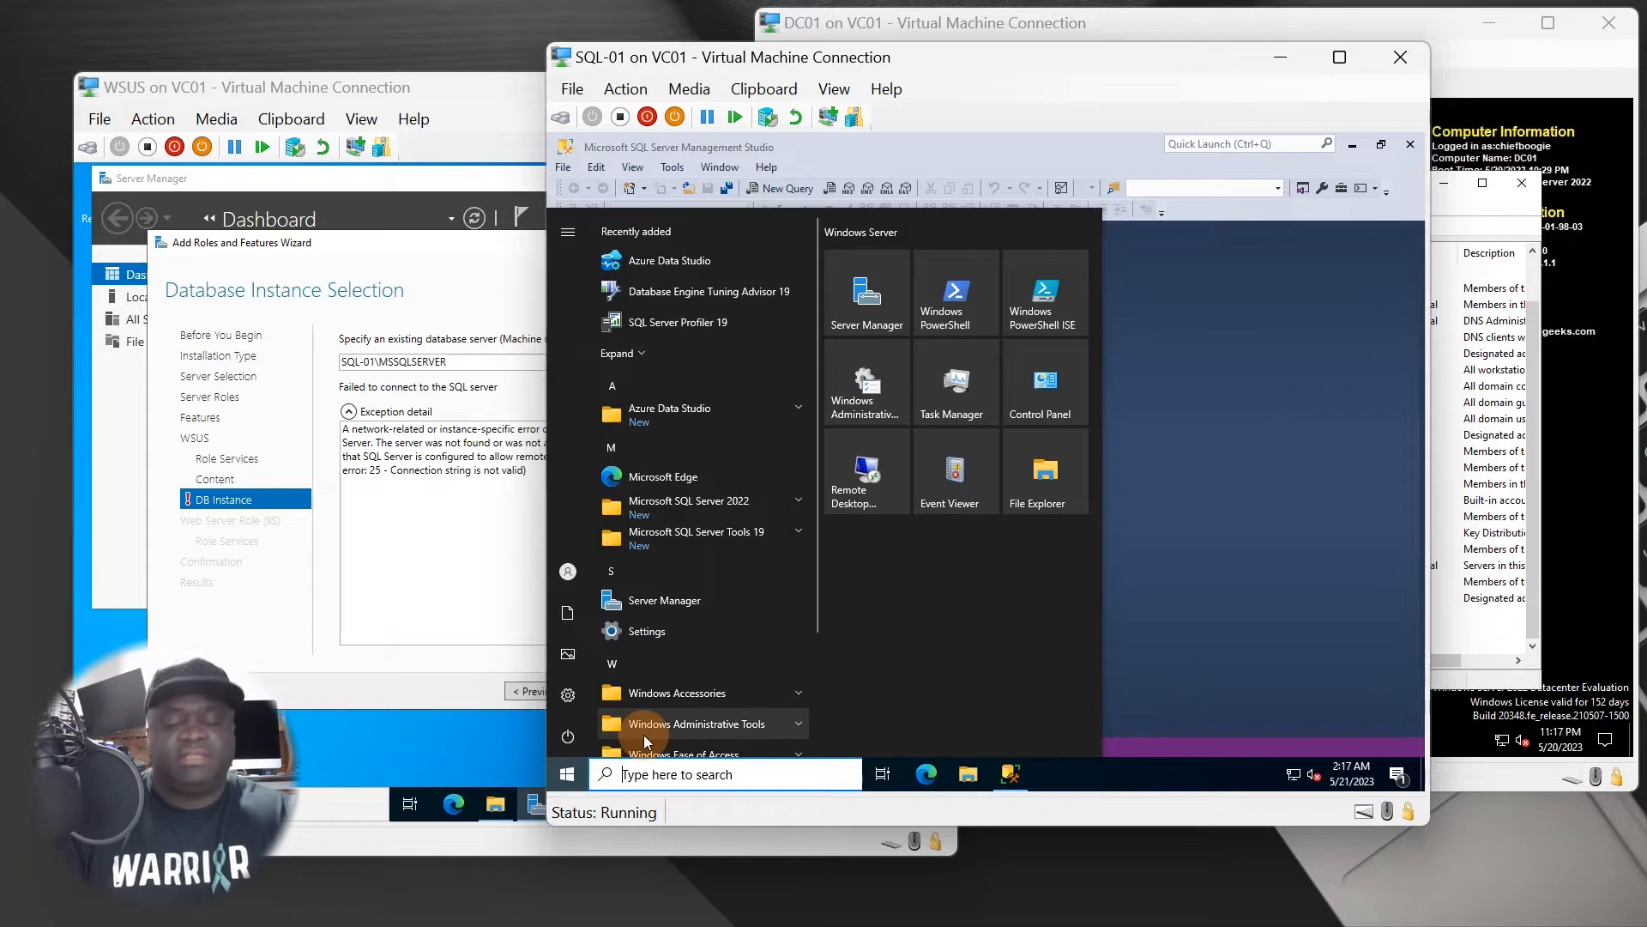
{"action": "type", "text": "firw"}
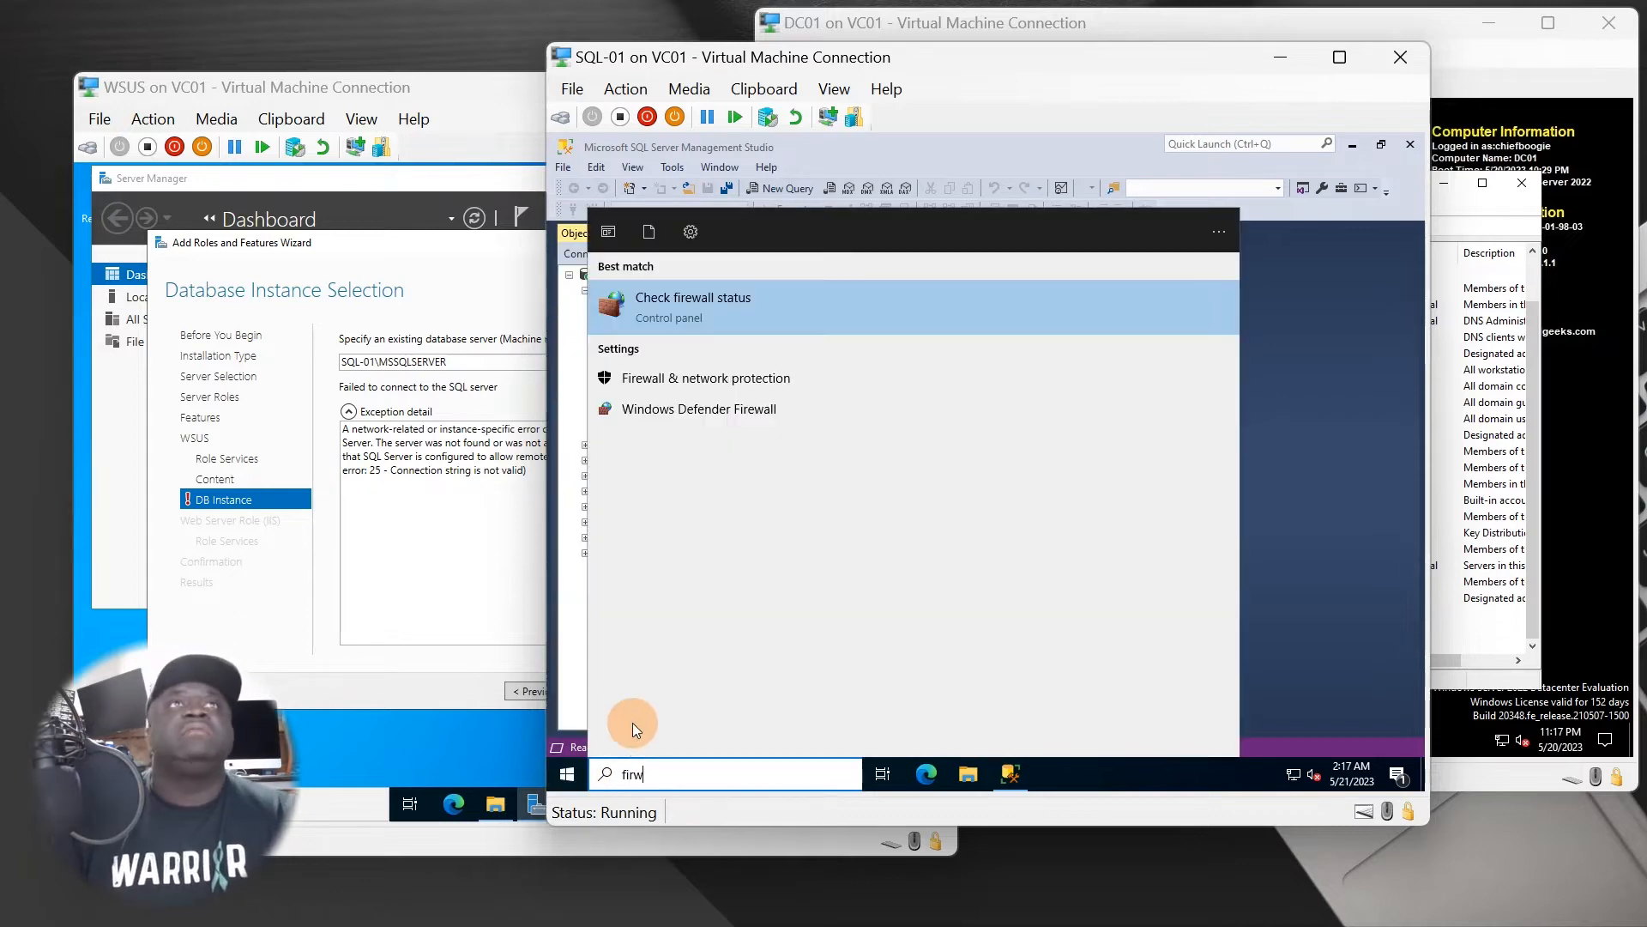
{"action": "left_click", "coordinate": [708, 410]}
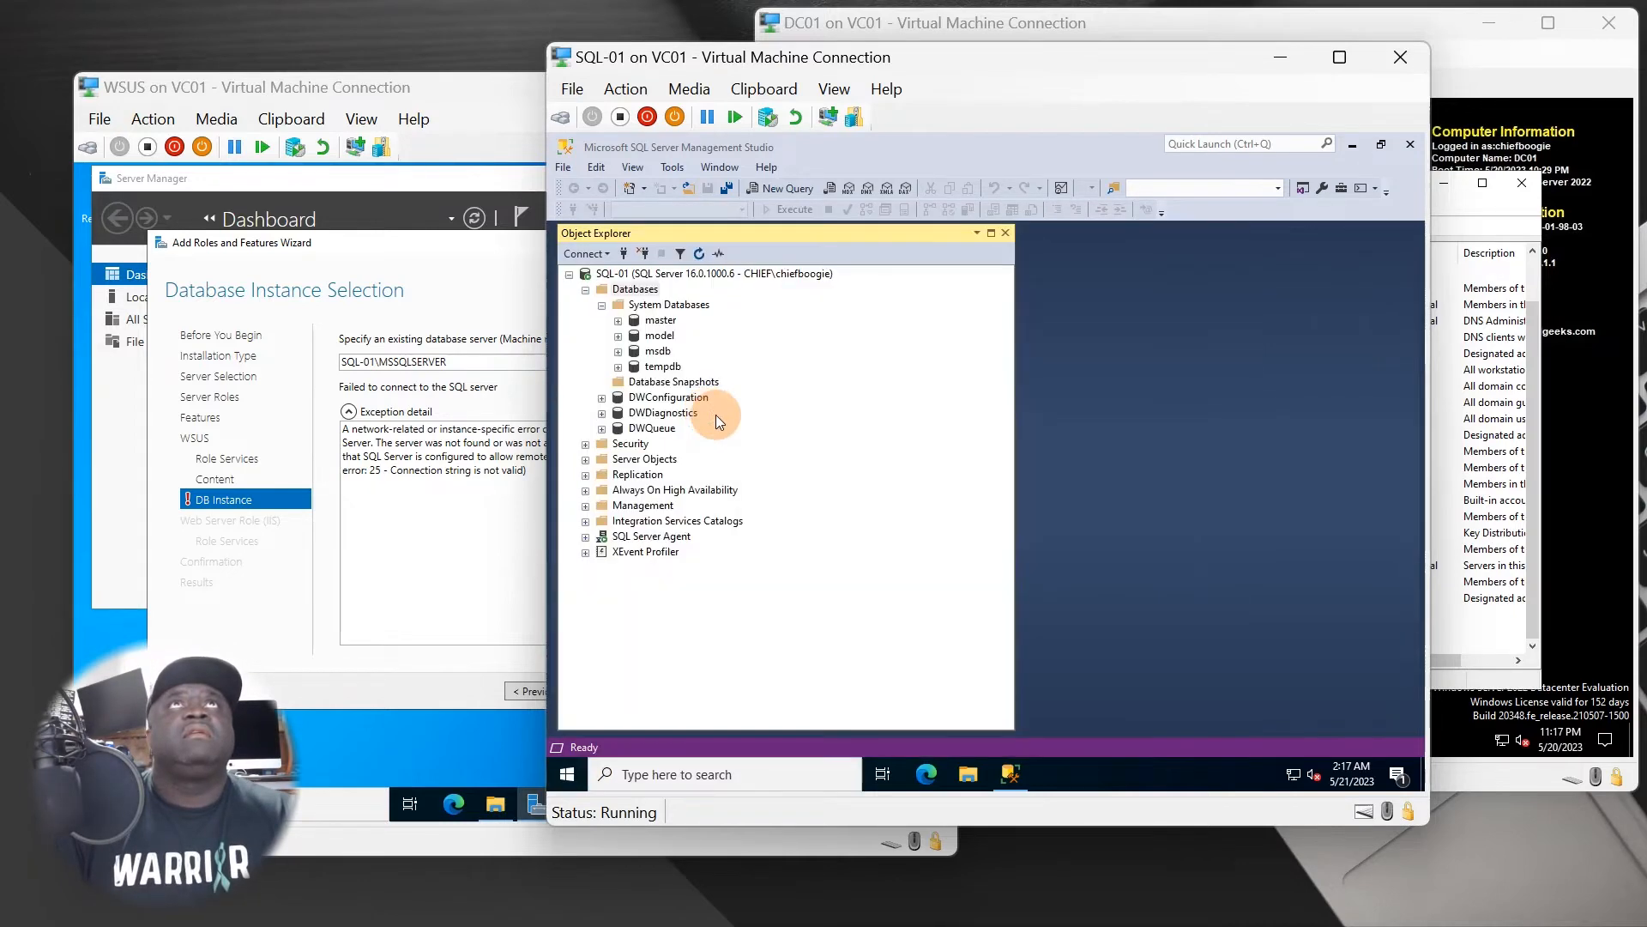
{"action": "scroll", "coordinate": [978, 571], "scroll_direction": "down", "scroll_amount": 3}
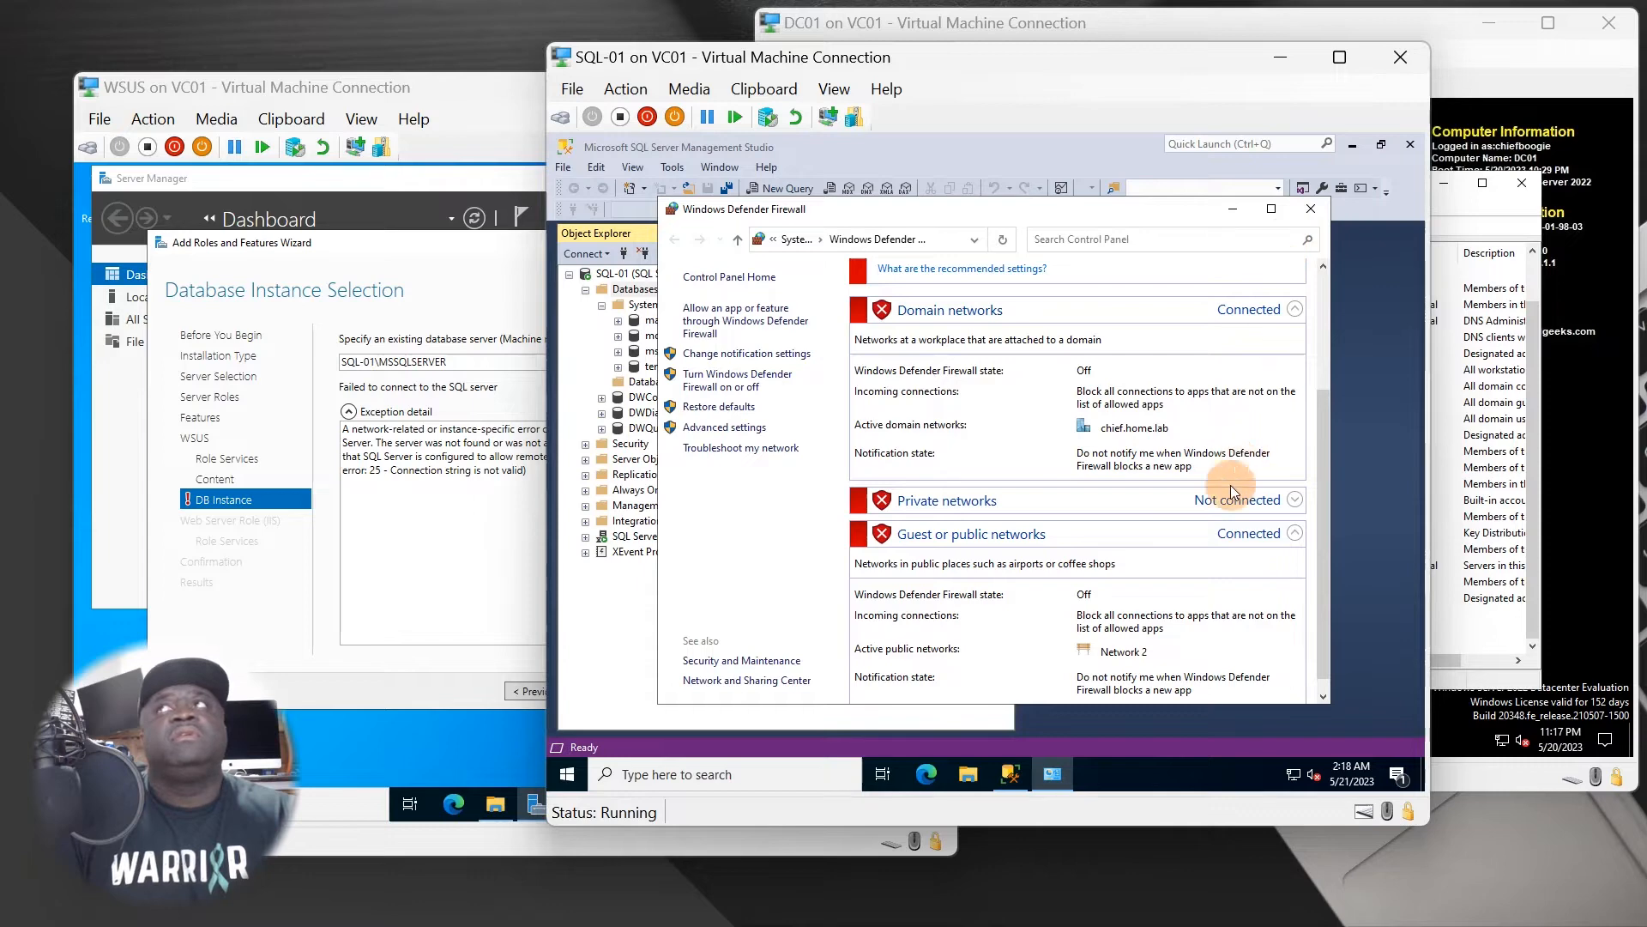
Disable the Ethernet 2 network adapter on the SQL-01 virtual machine.
{"action": "right_click", "coordinate": [1290, 772]}
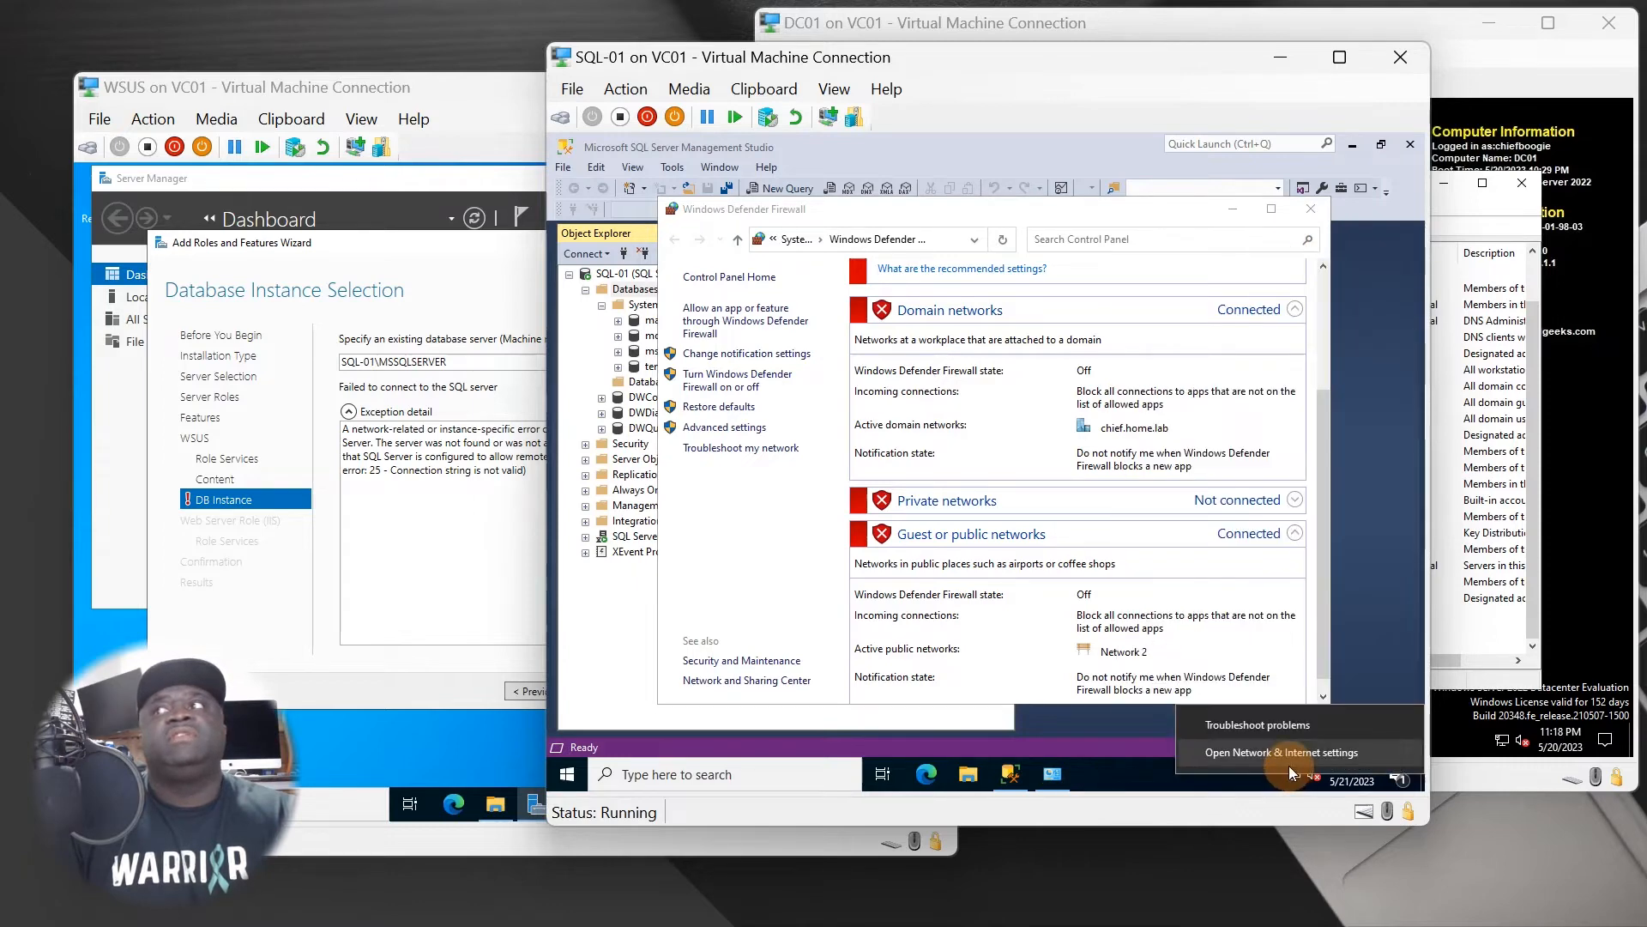
{"action": "left_click", "coordinate": [1290, 750]}
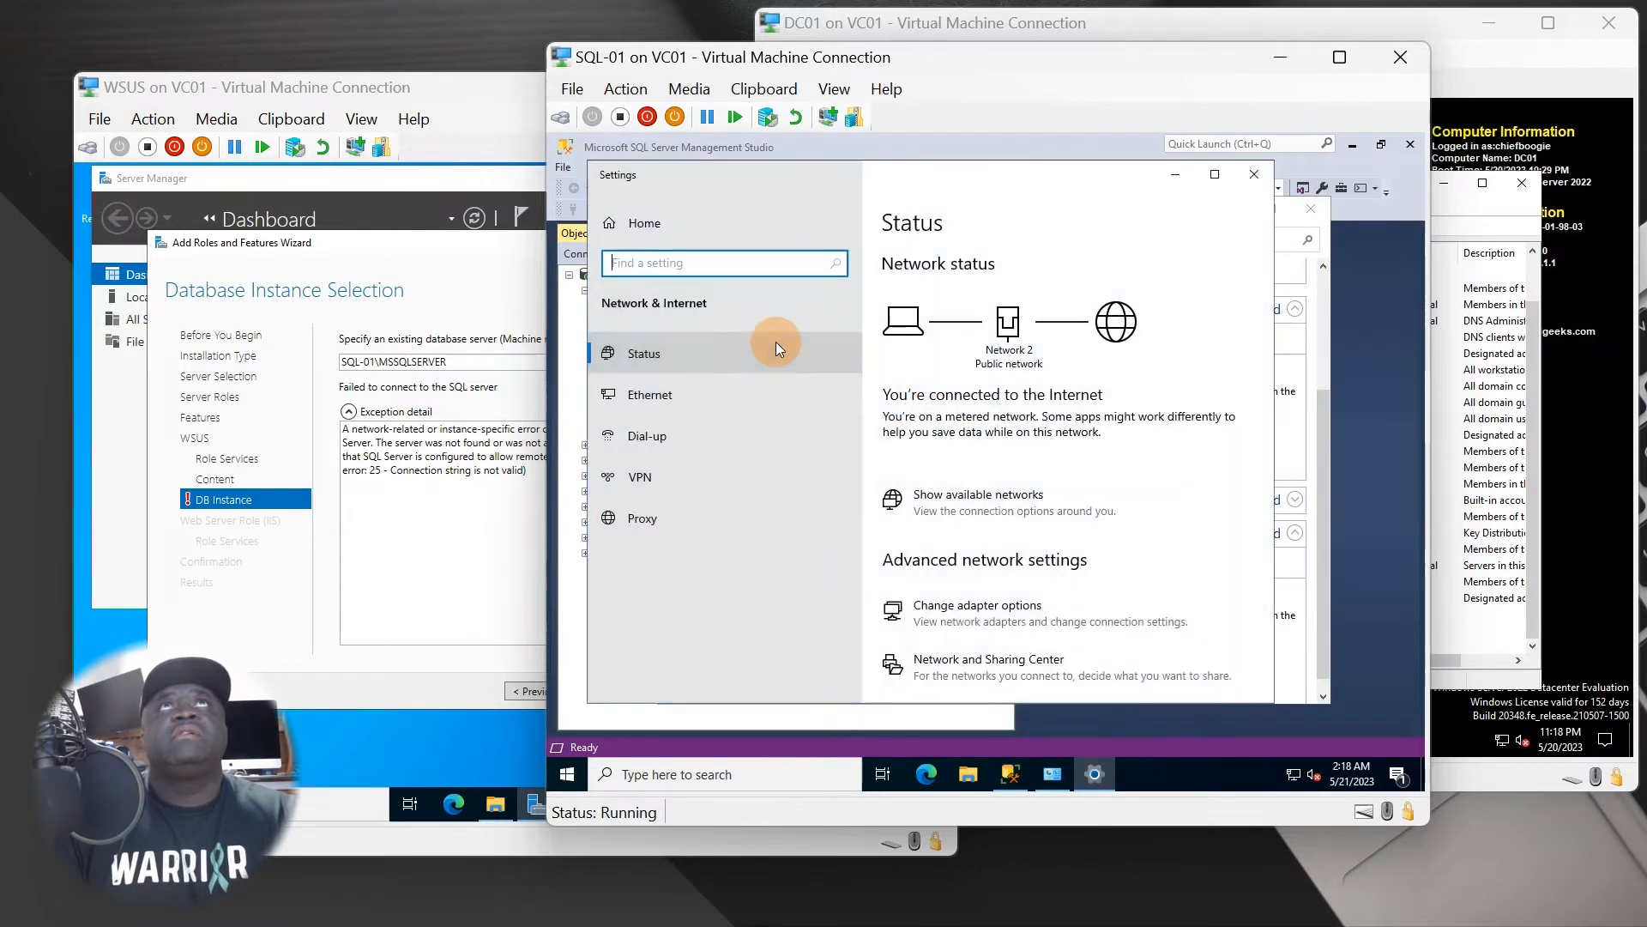
{"action": "scroll", "coordinate": [950, 614], "scroll_direction": "down", "scroll_amount": 1}
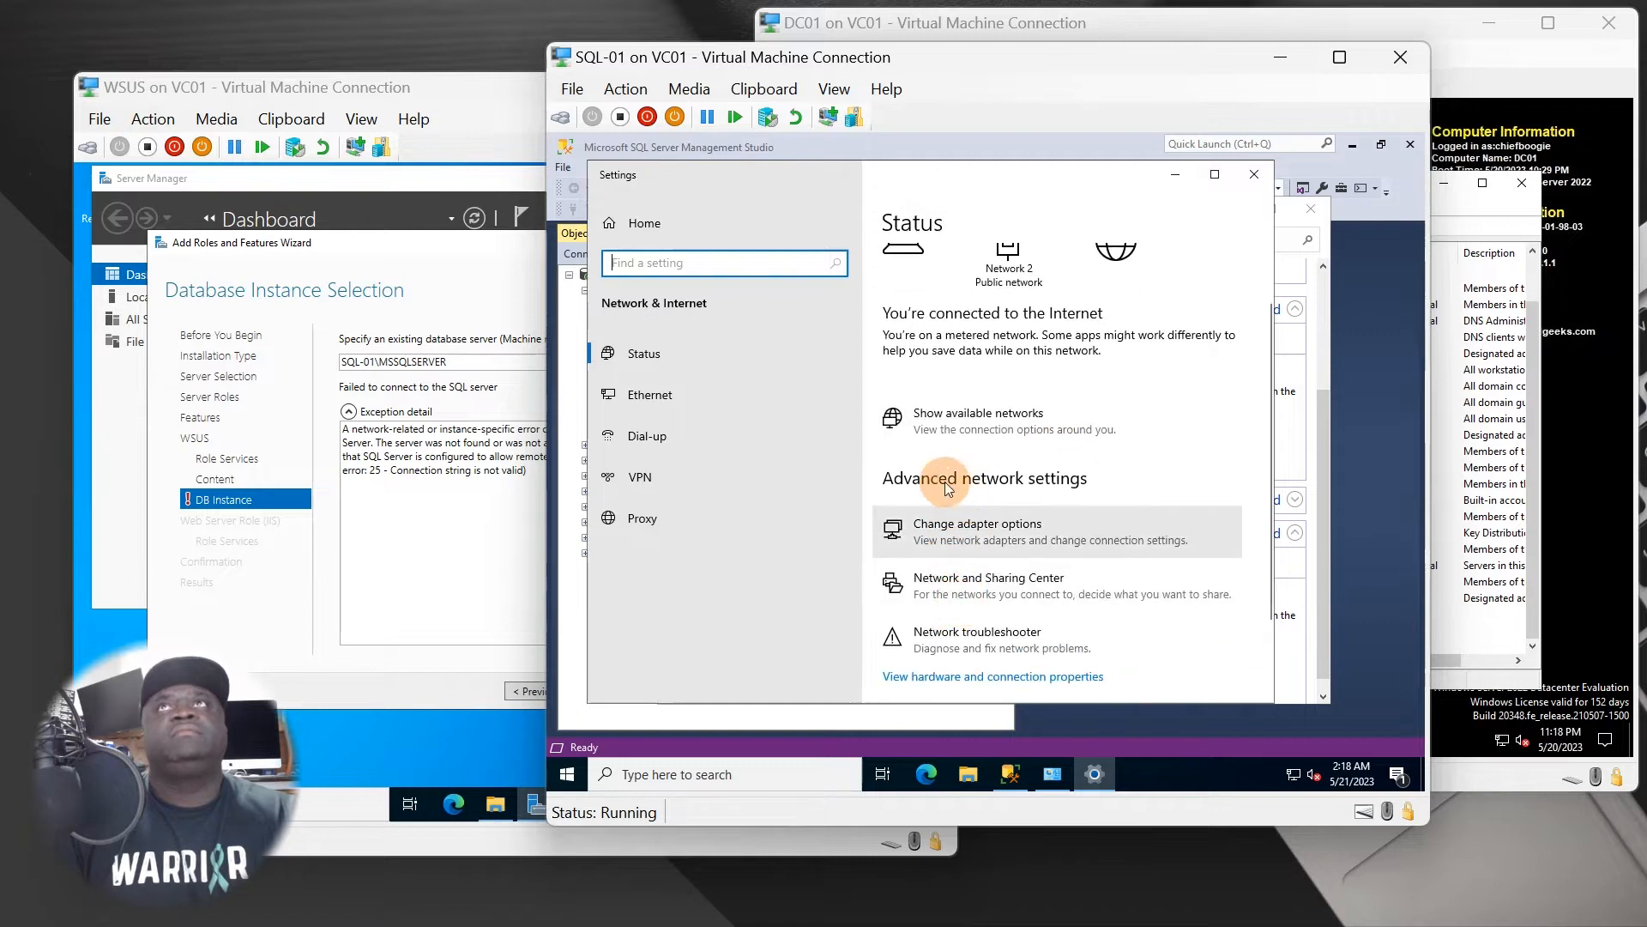
{"action": "left_click", "coordinate": [983, 533]}
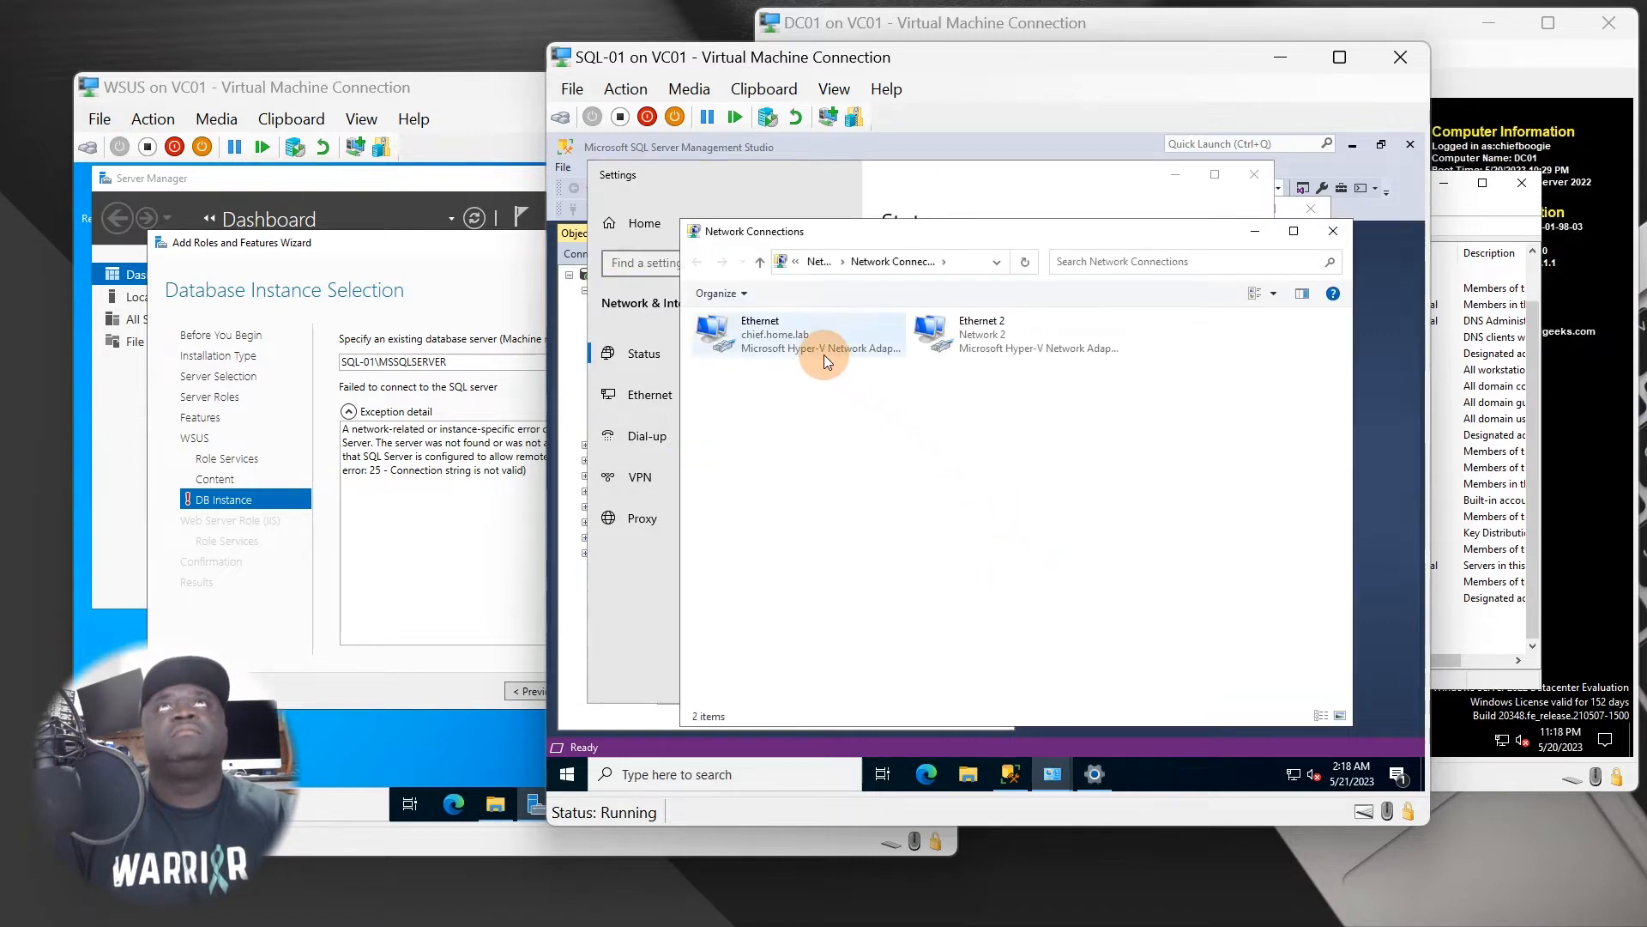
{"action": "left_click", "coordinate": [1001, 343]}
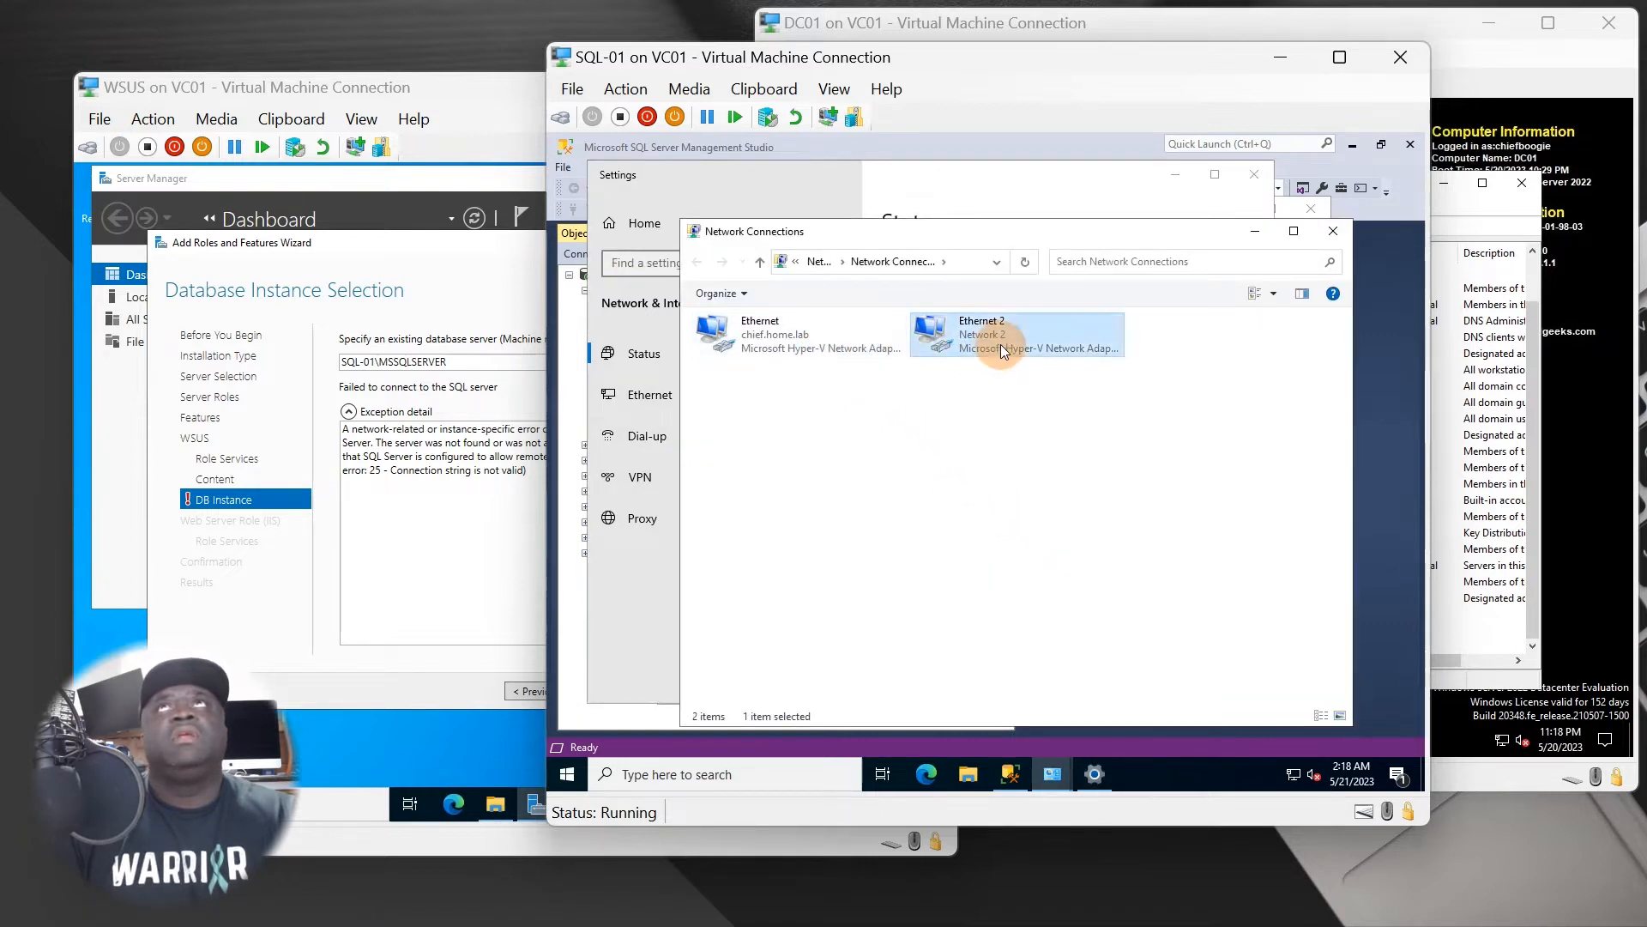
{"action": "left_click", "coordinate": [831, 295]}
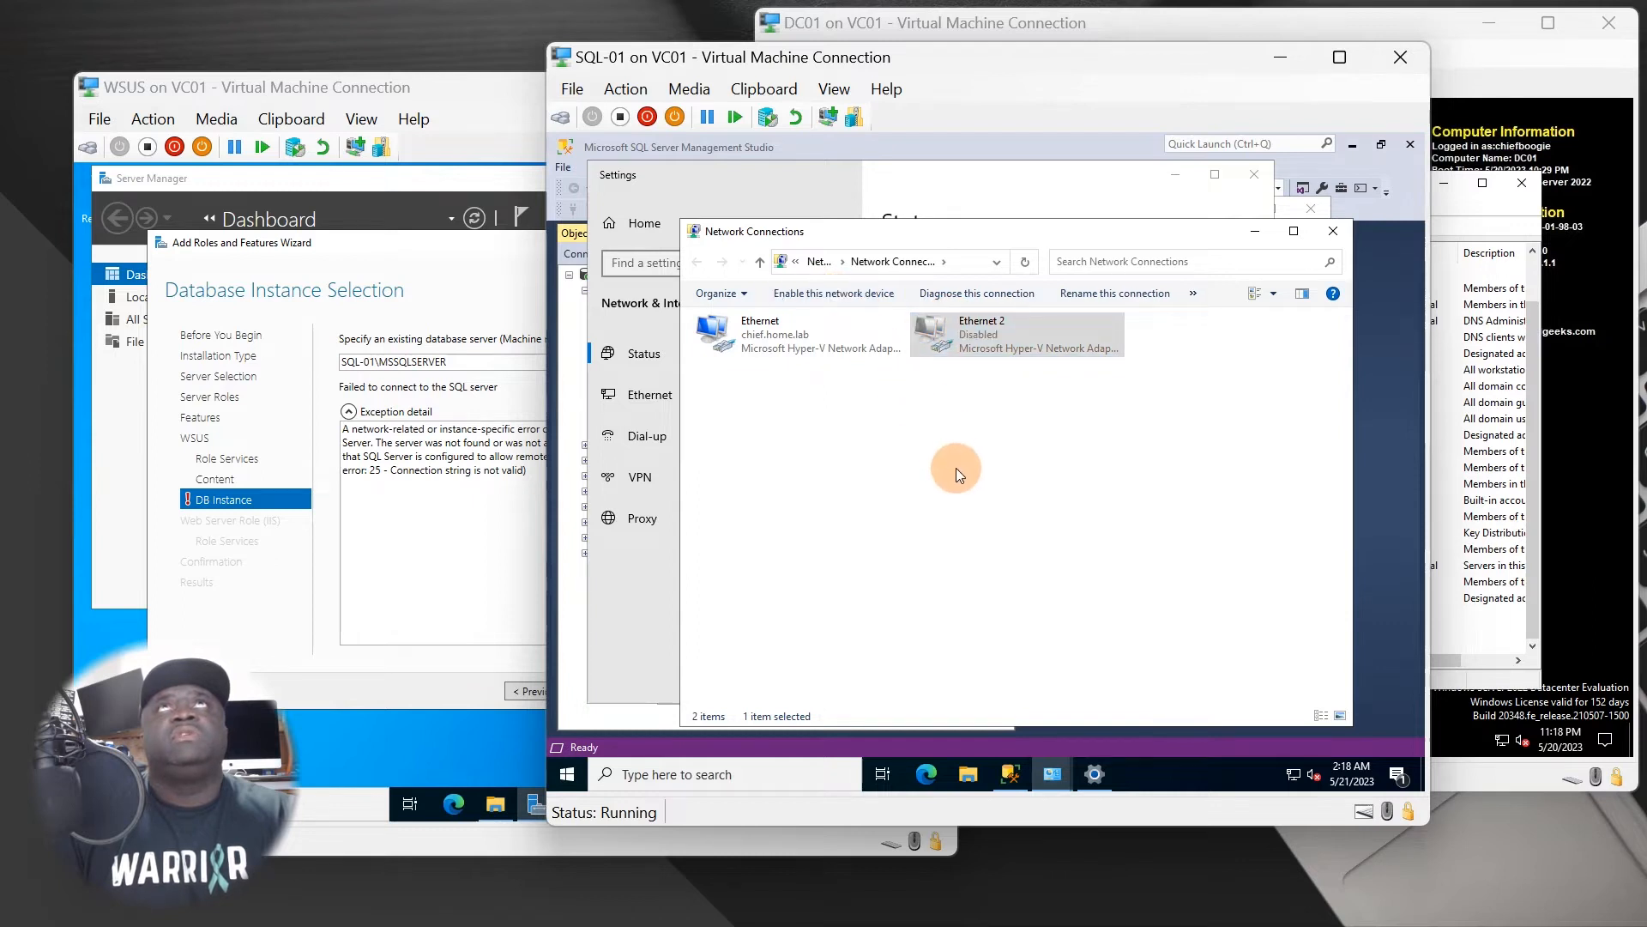
View the Internet Protocol Version 4 (TCP/IPv4) properties of the Ethernet adapter connected to chief.home.lab.
{"action": "right_click", "coordinate": [800, 338]}
{"action": "left_click", "coordinate": [841, 501]}
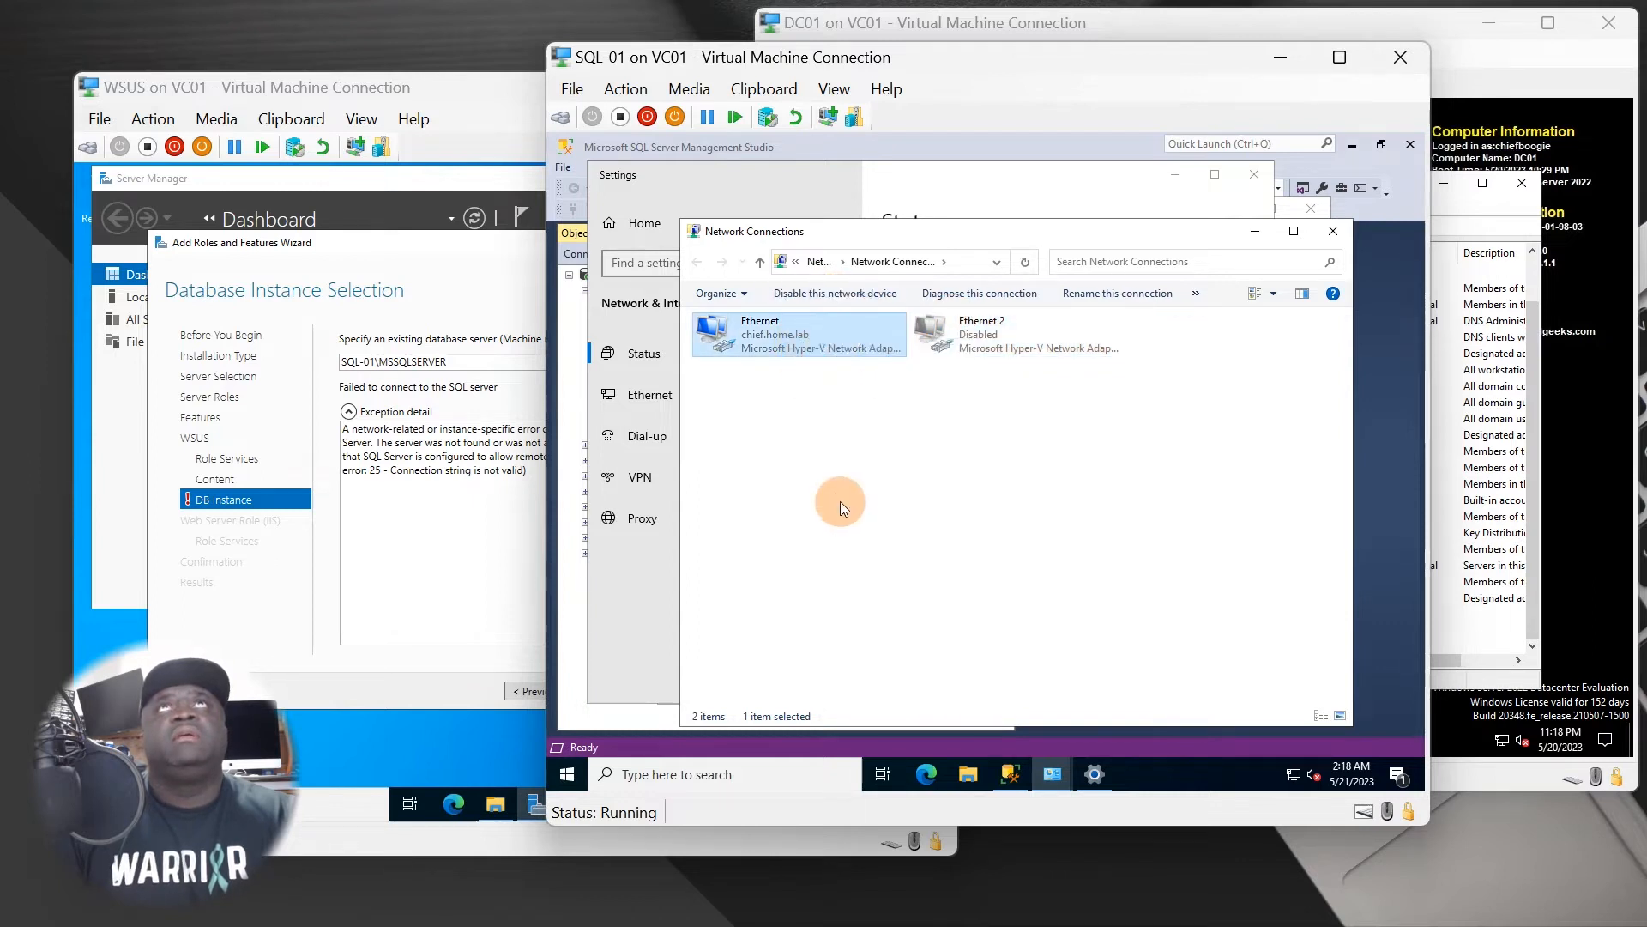
{"action": "left_click", "coordinate": [849, 491]}
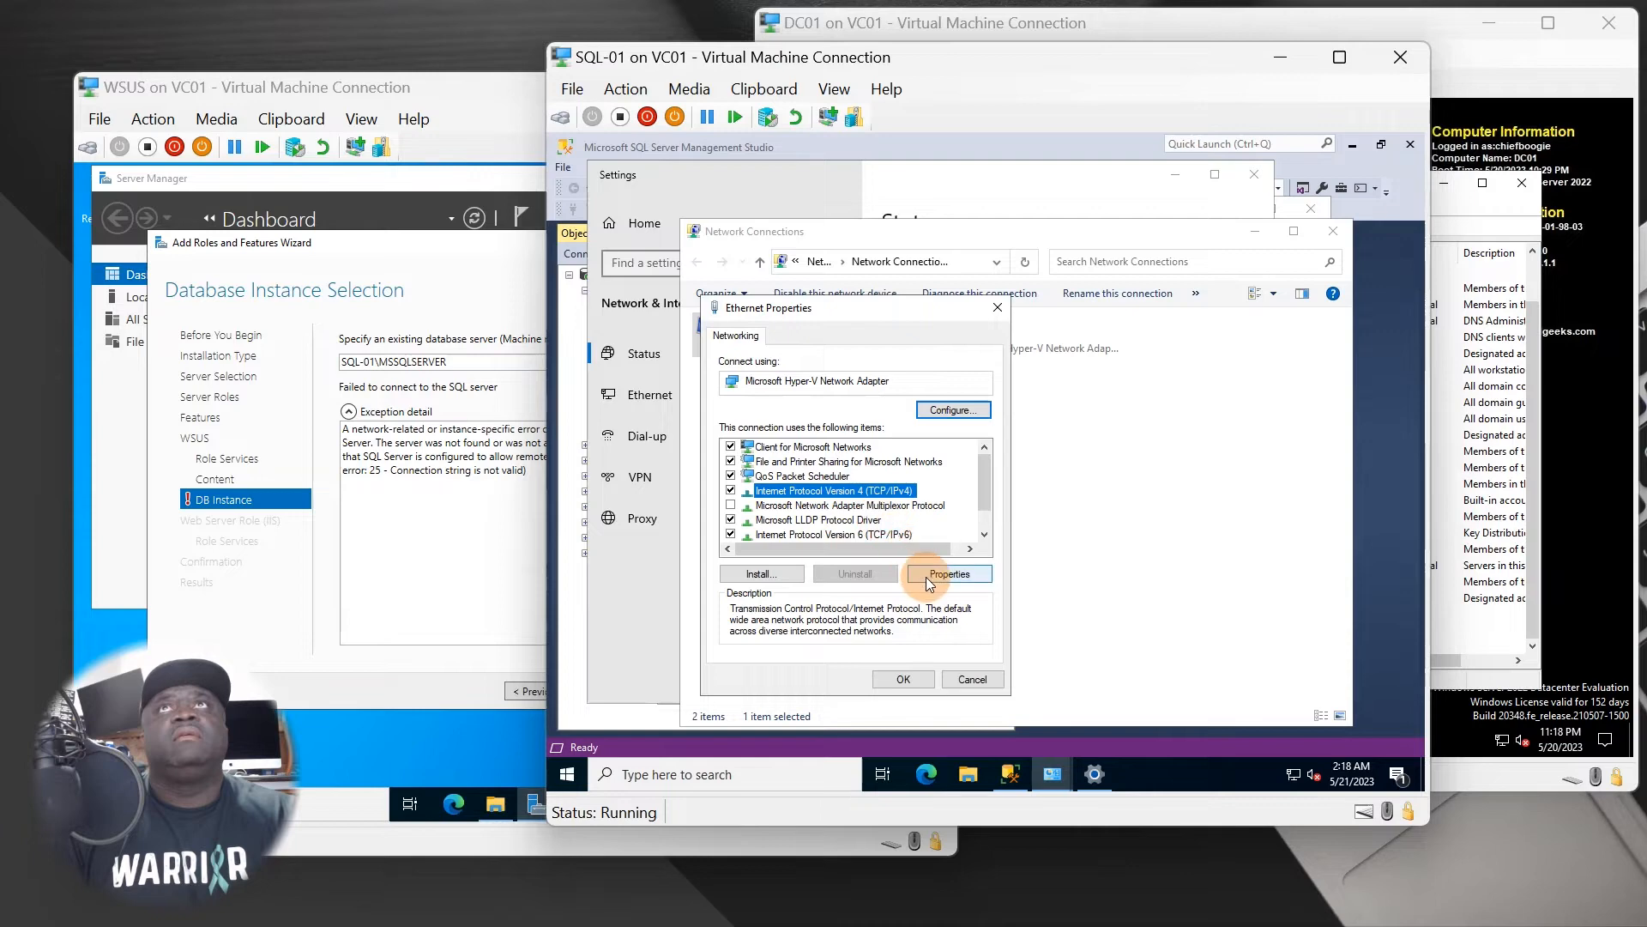
{"action": "left_click", "coordinate": [947, 574]}
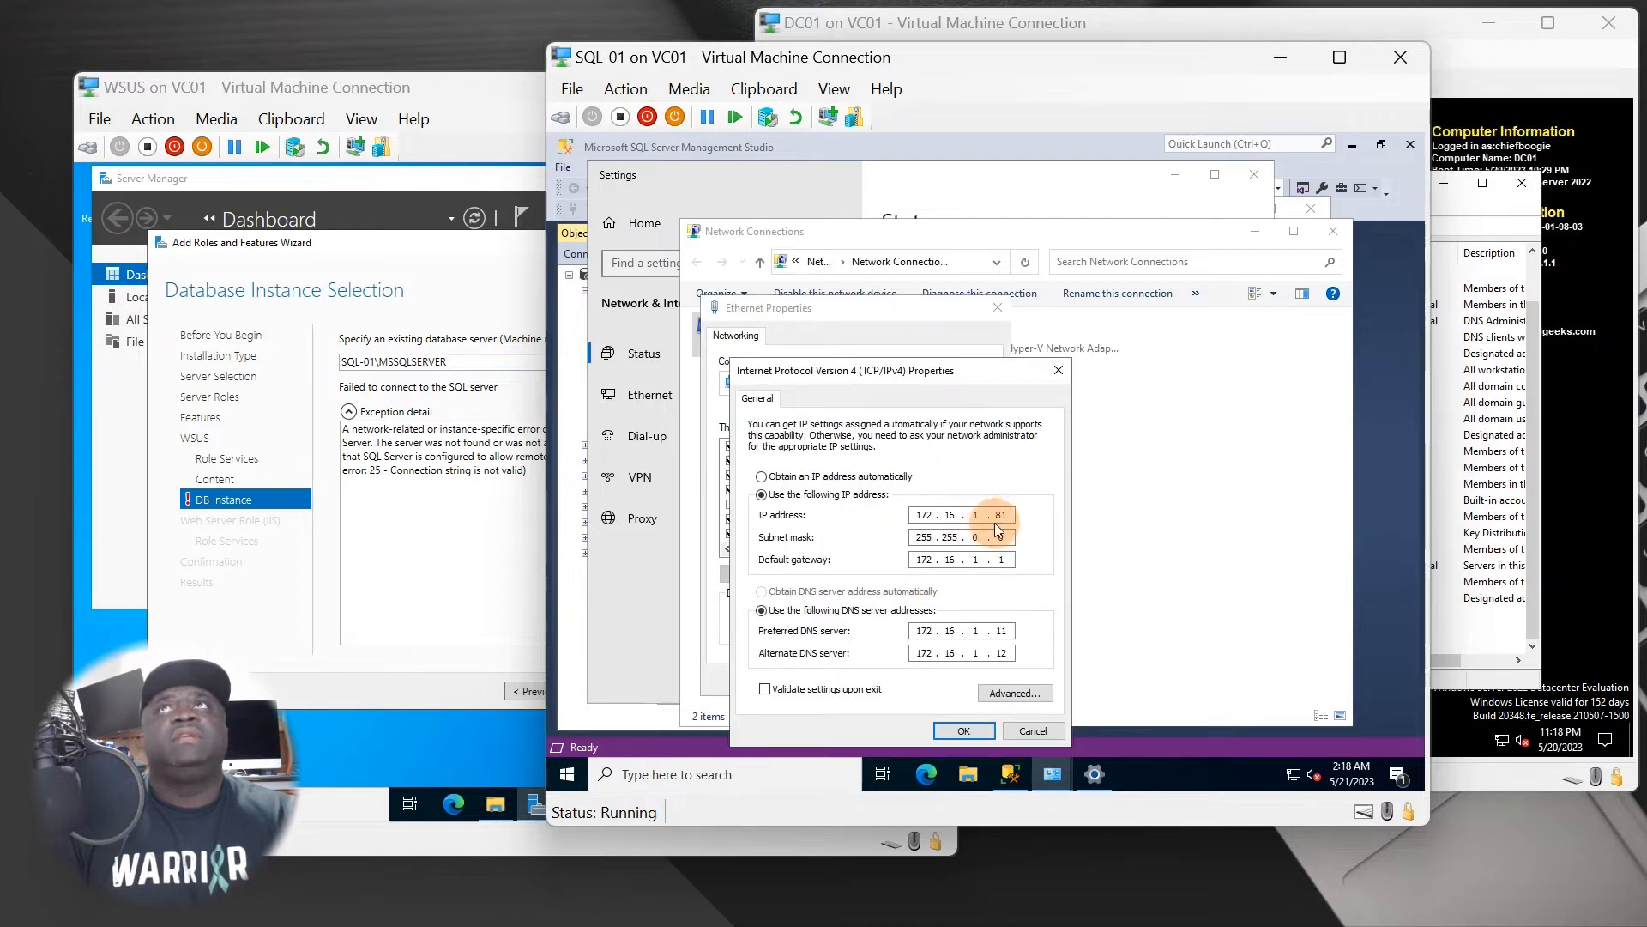
Ping 172.16.1.27 from Windows PowerShell on SQL-01 to test network connectivity.
{"action": "left_click", "coordinate": [569, 777]}
{"action": "left_click", "coordinate": [950, 298]}
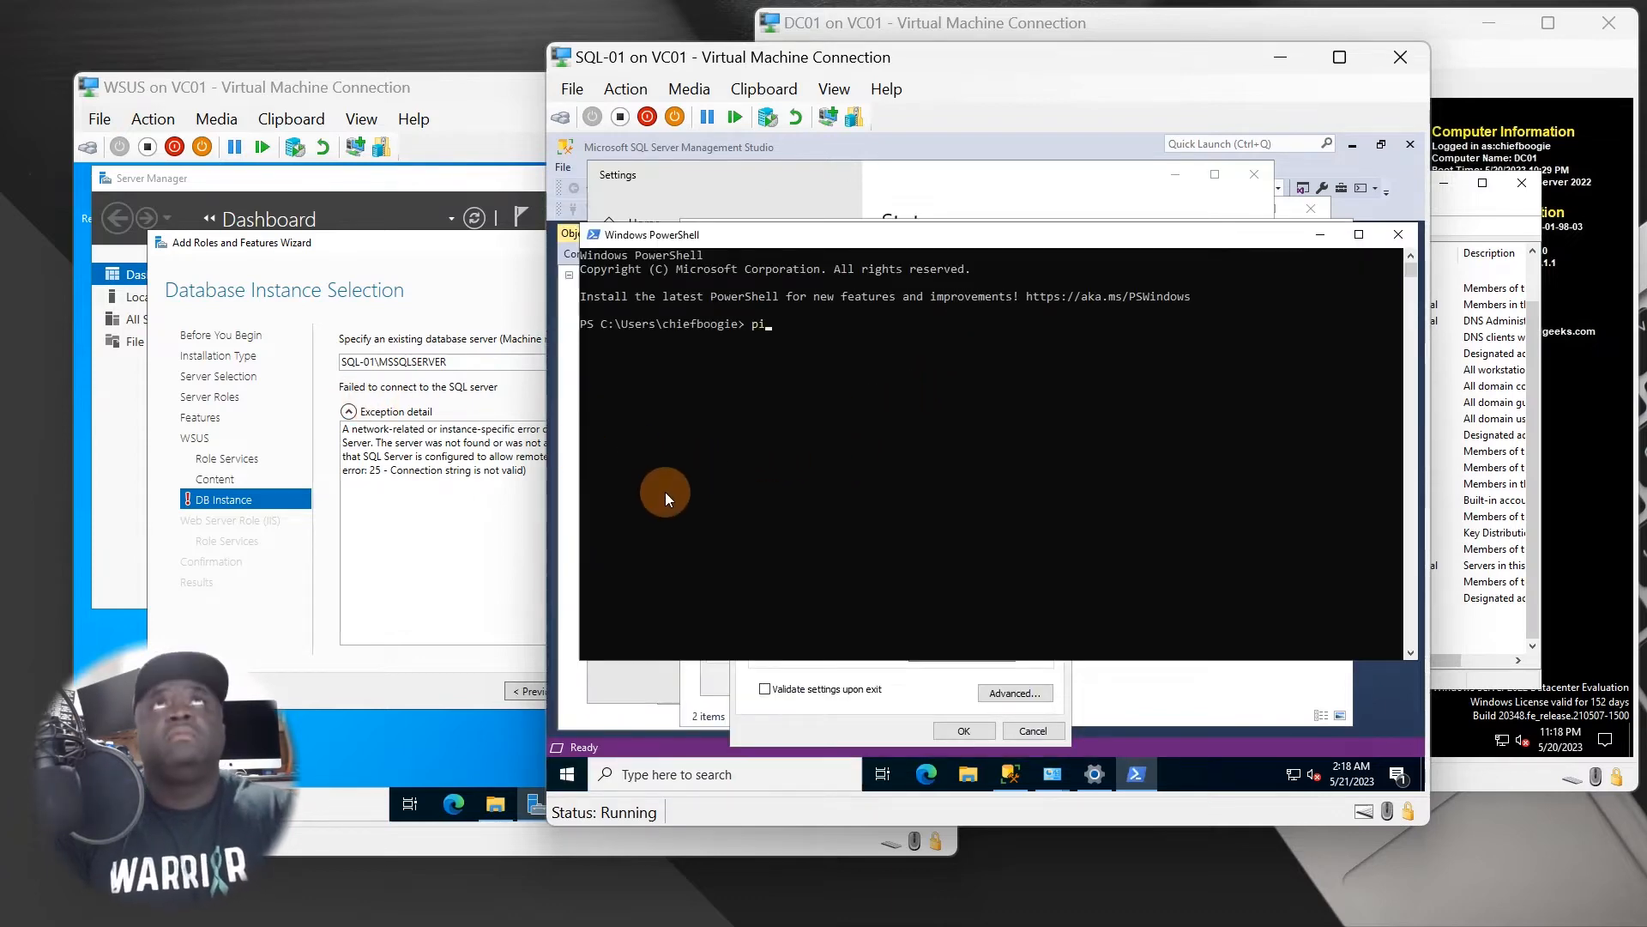
{"action": "type", "text": "ping 1"}
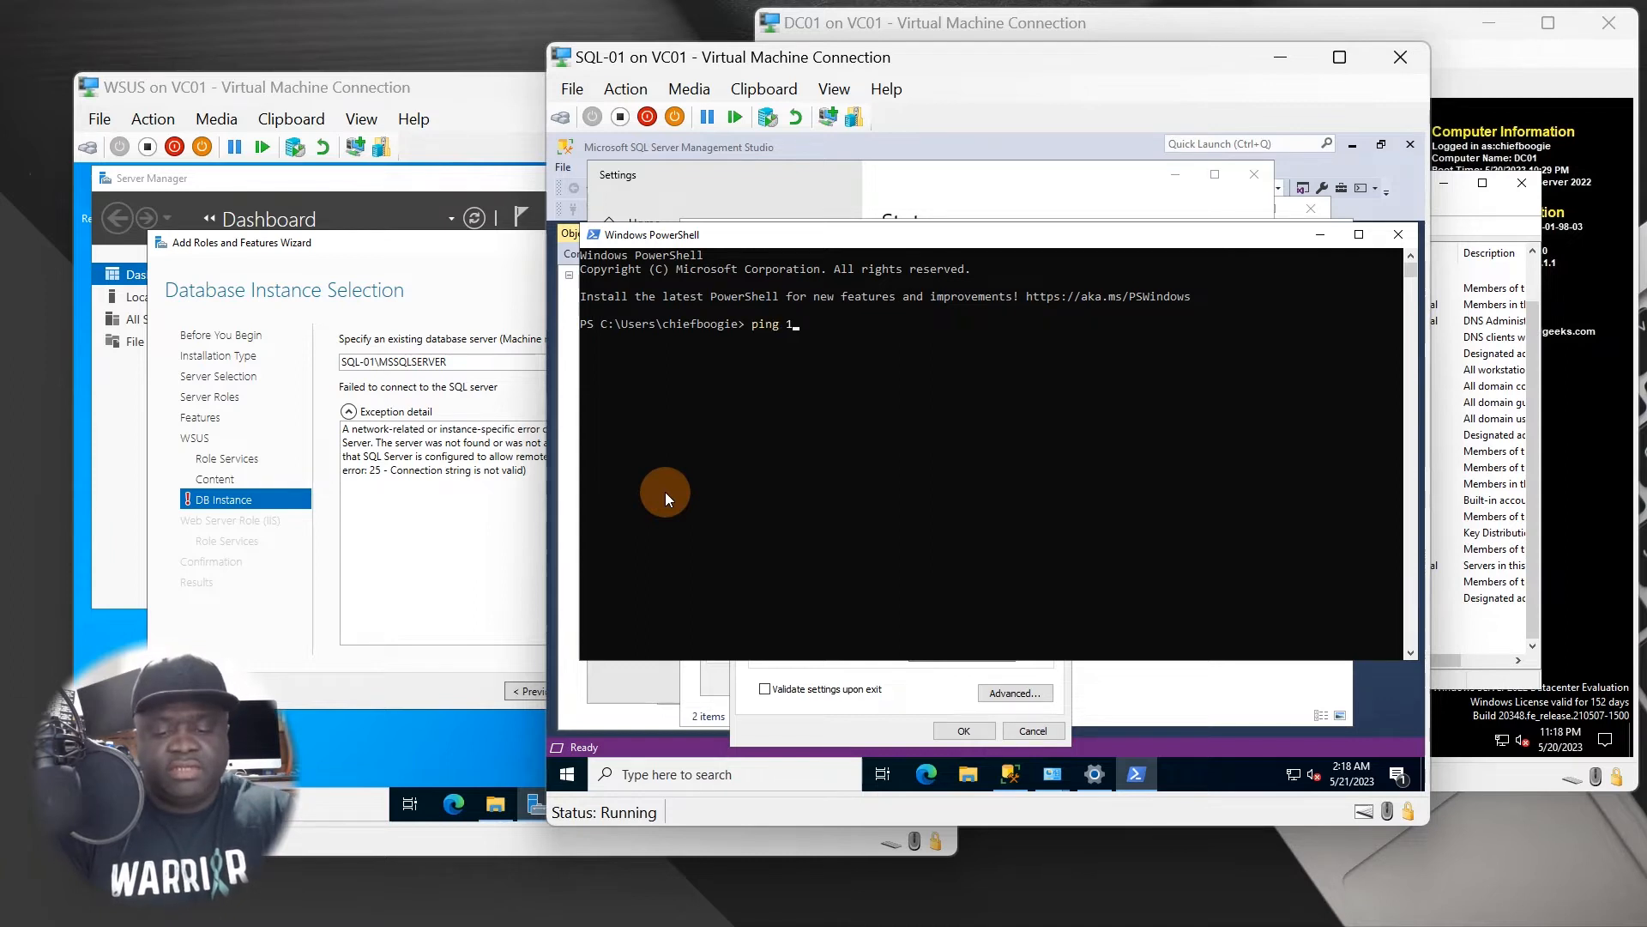
{"action": "type", "text": "72.16"}
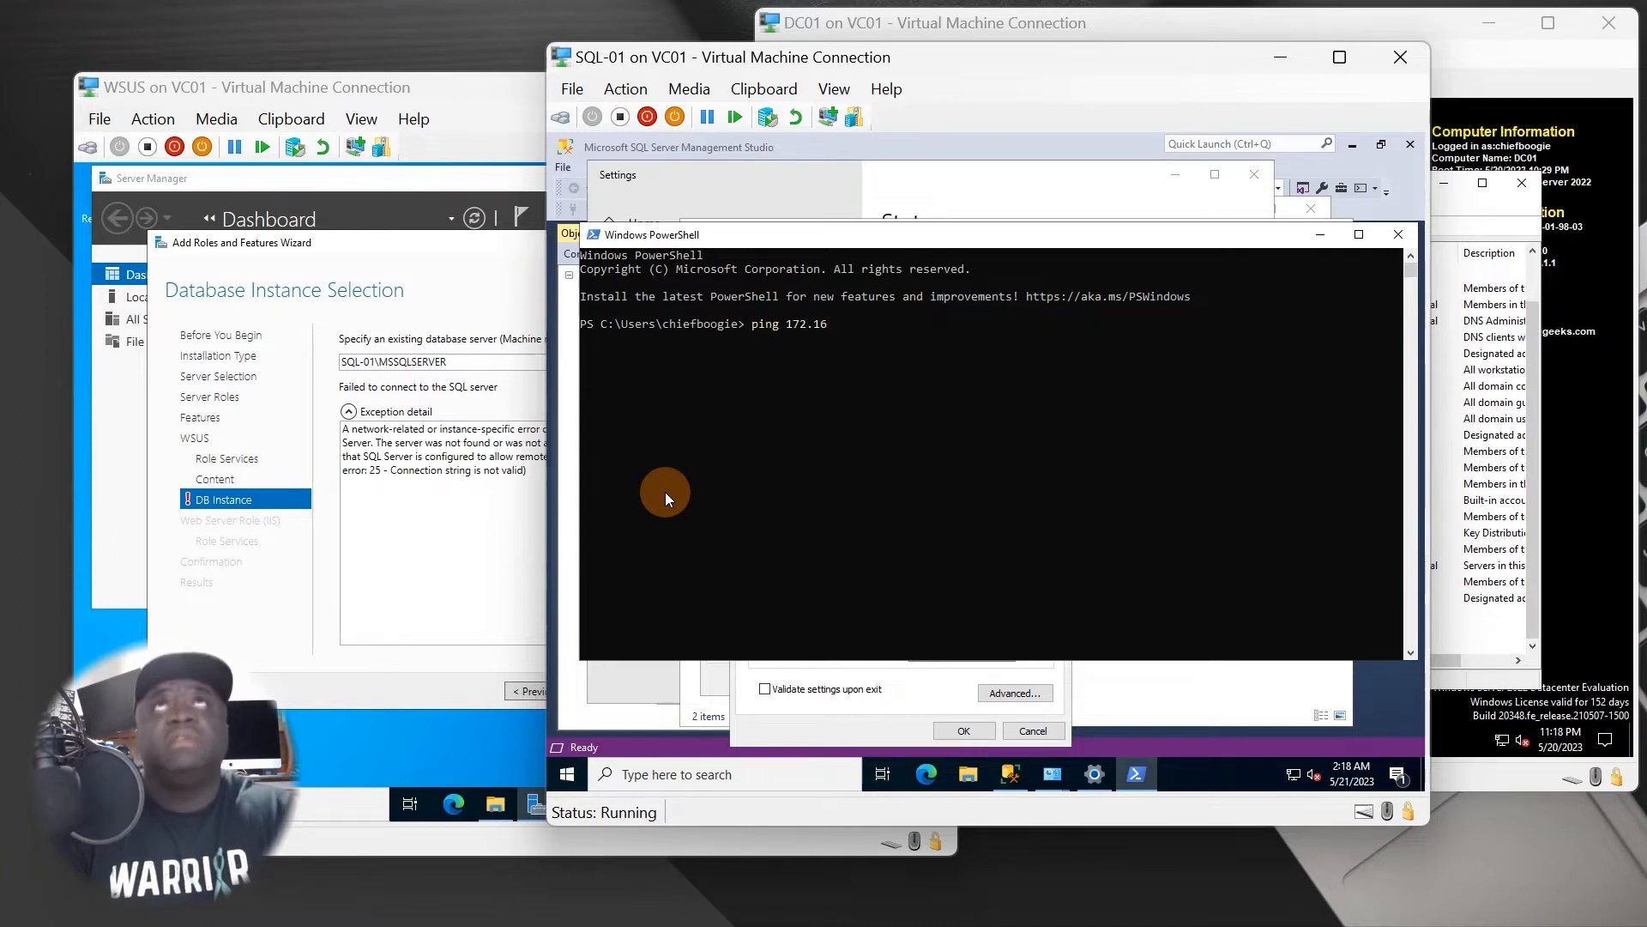
{"action": "type", "text": ".1.2"}
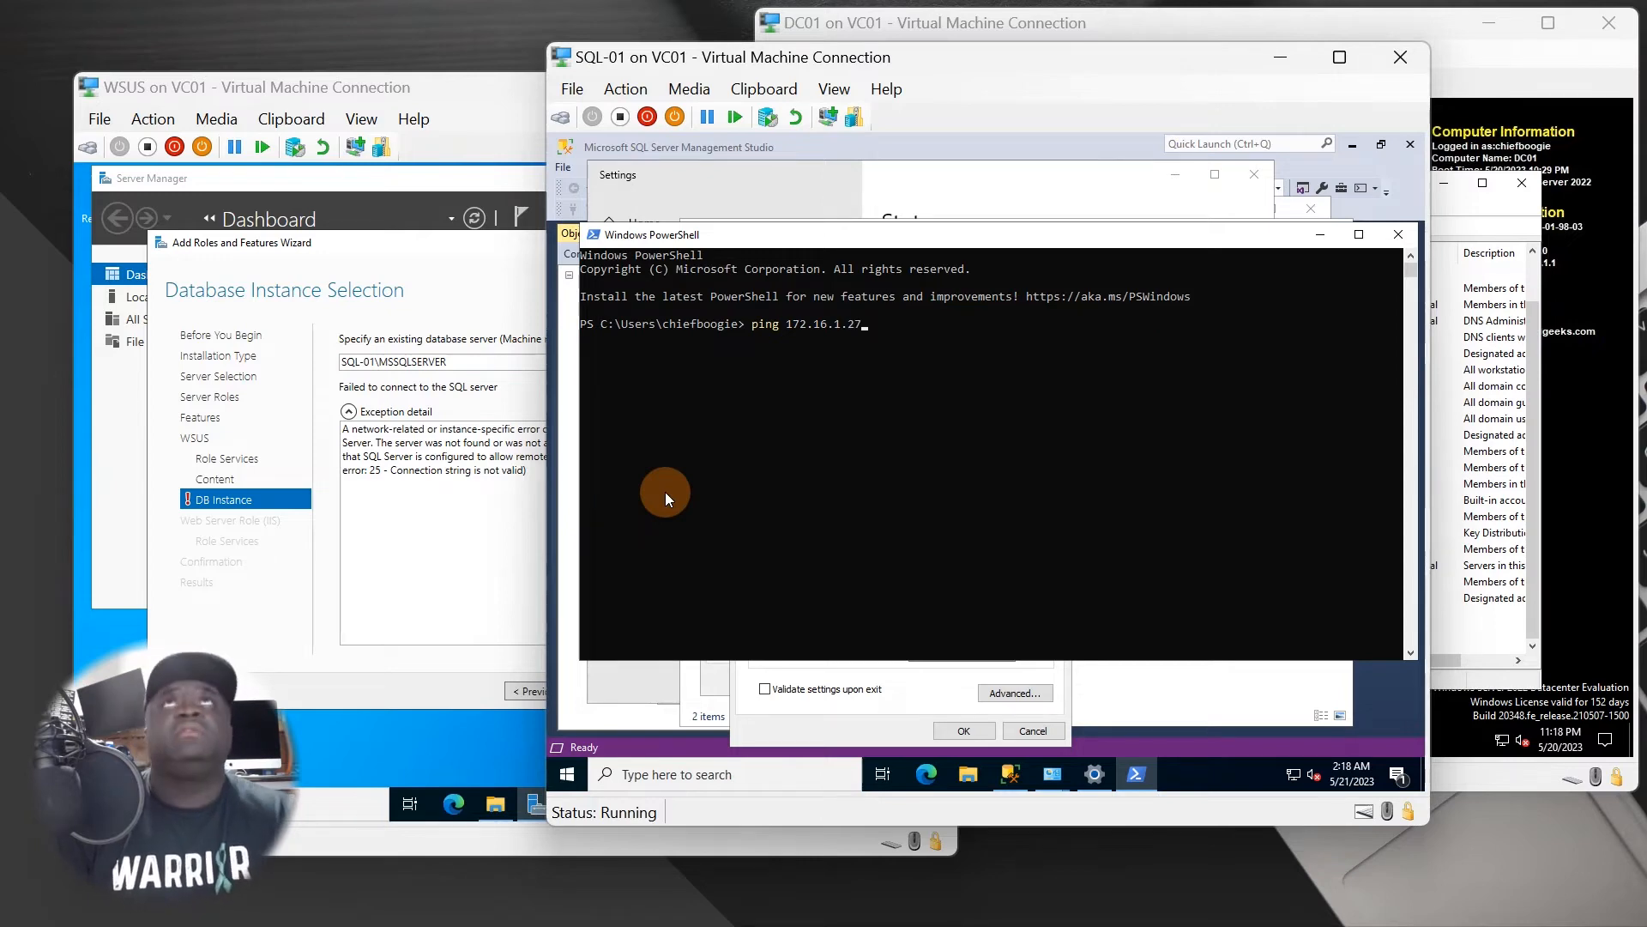
{"action": "type", "text": "7"}
{"action": "key", "text": "Return"}
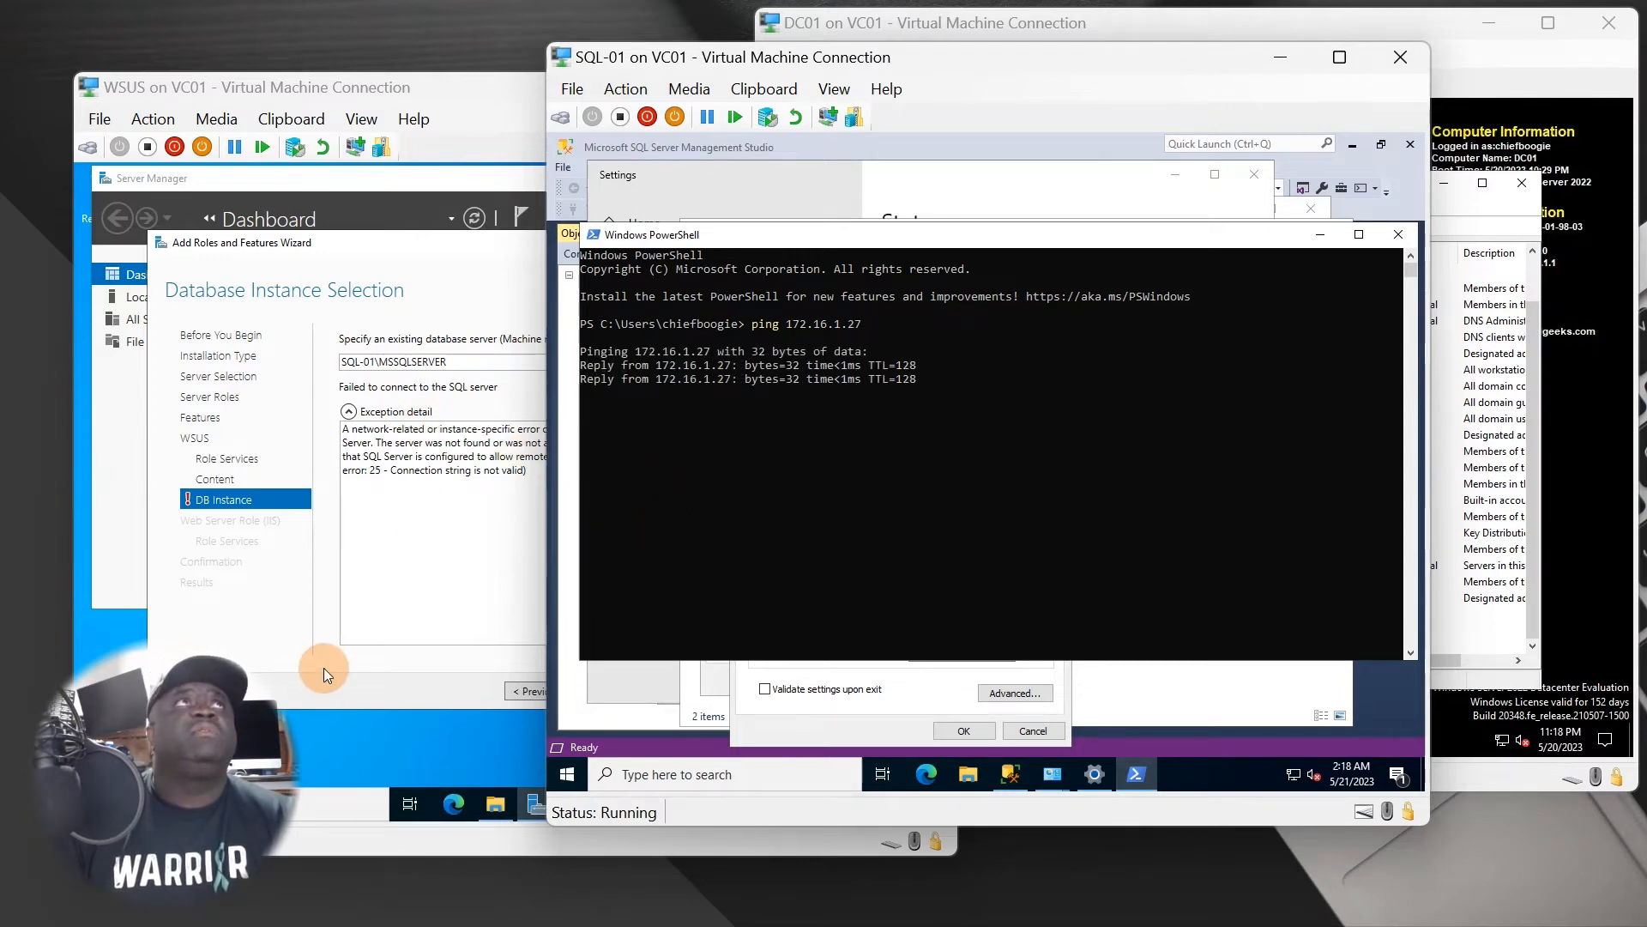
Return to the wizard on the WSUS virtual machine and recheck the connection to SQL-01\MSSQLSERVER.
{"action": "left_click", "coordinate": [446, 531]}
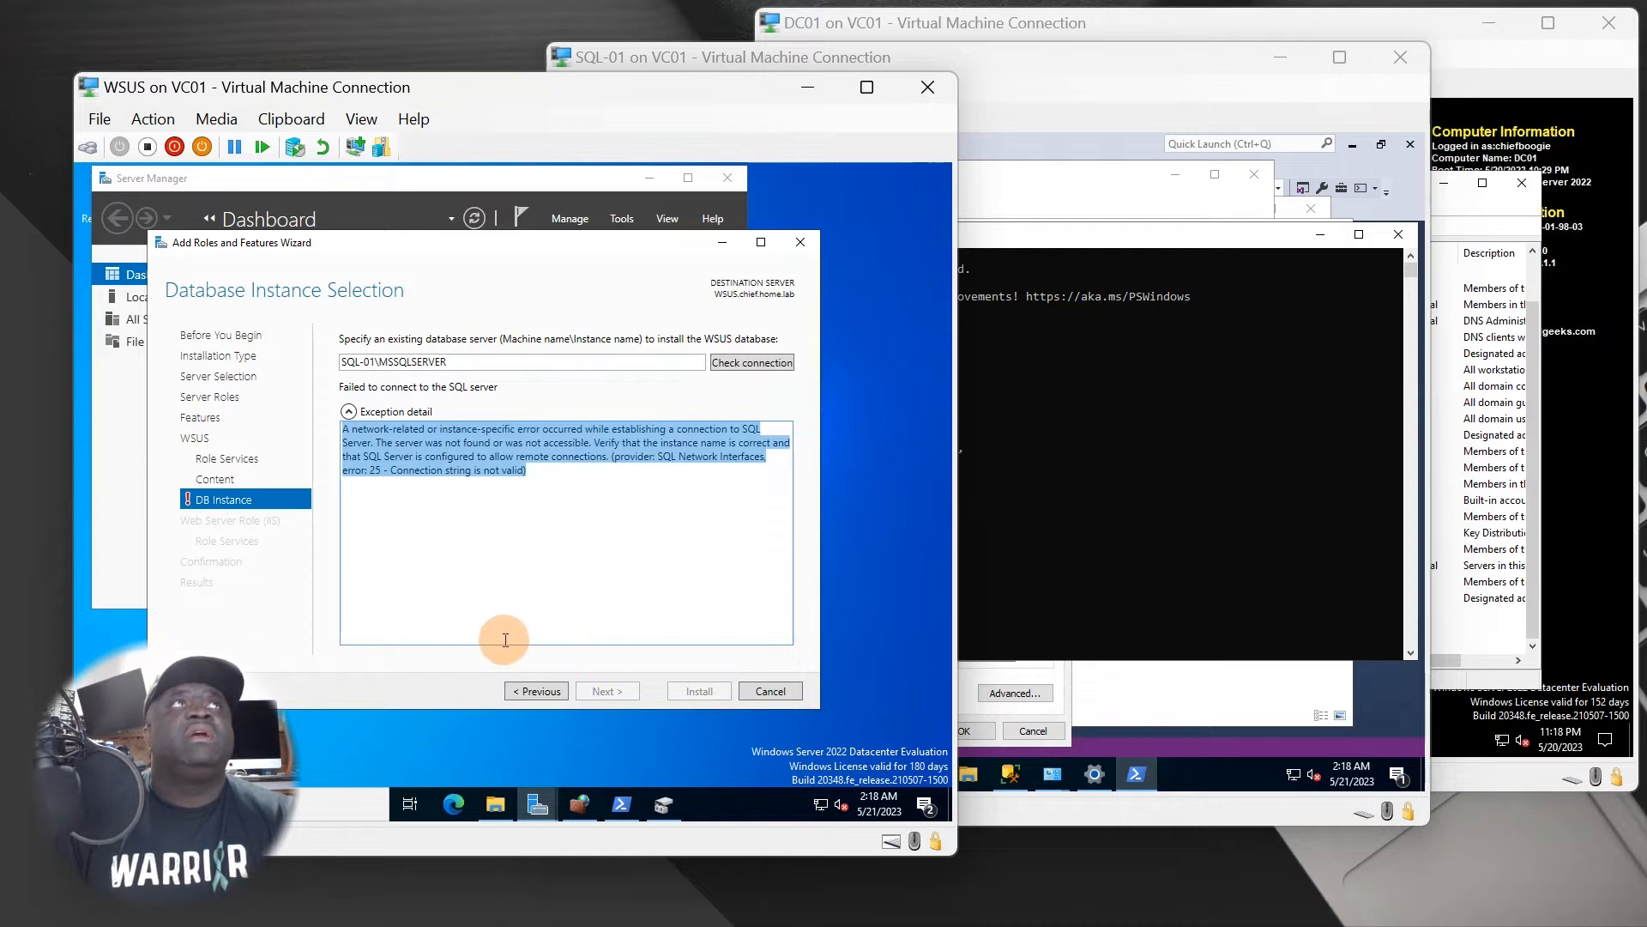
{"action": "left_click", "coordinate": [741, 366]}
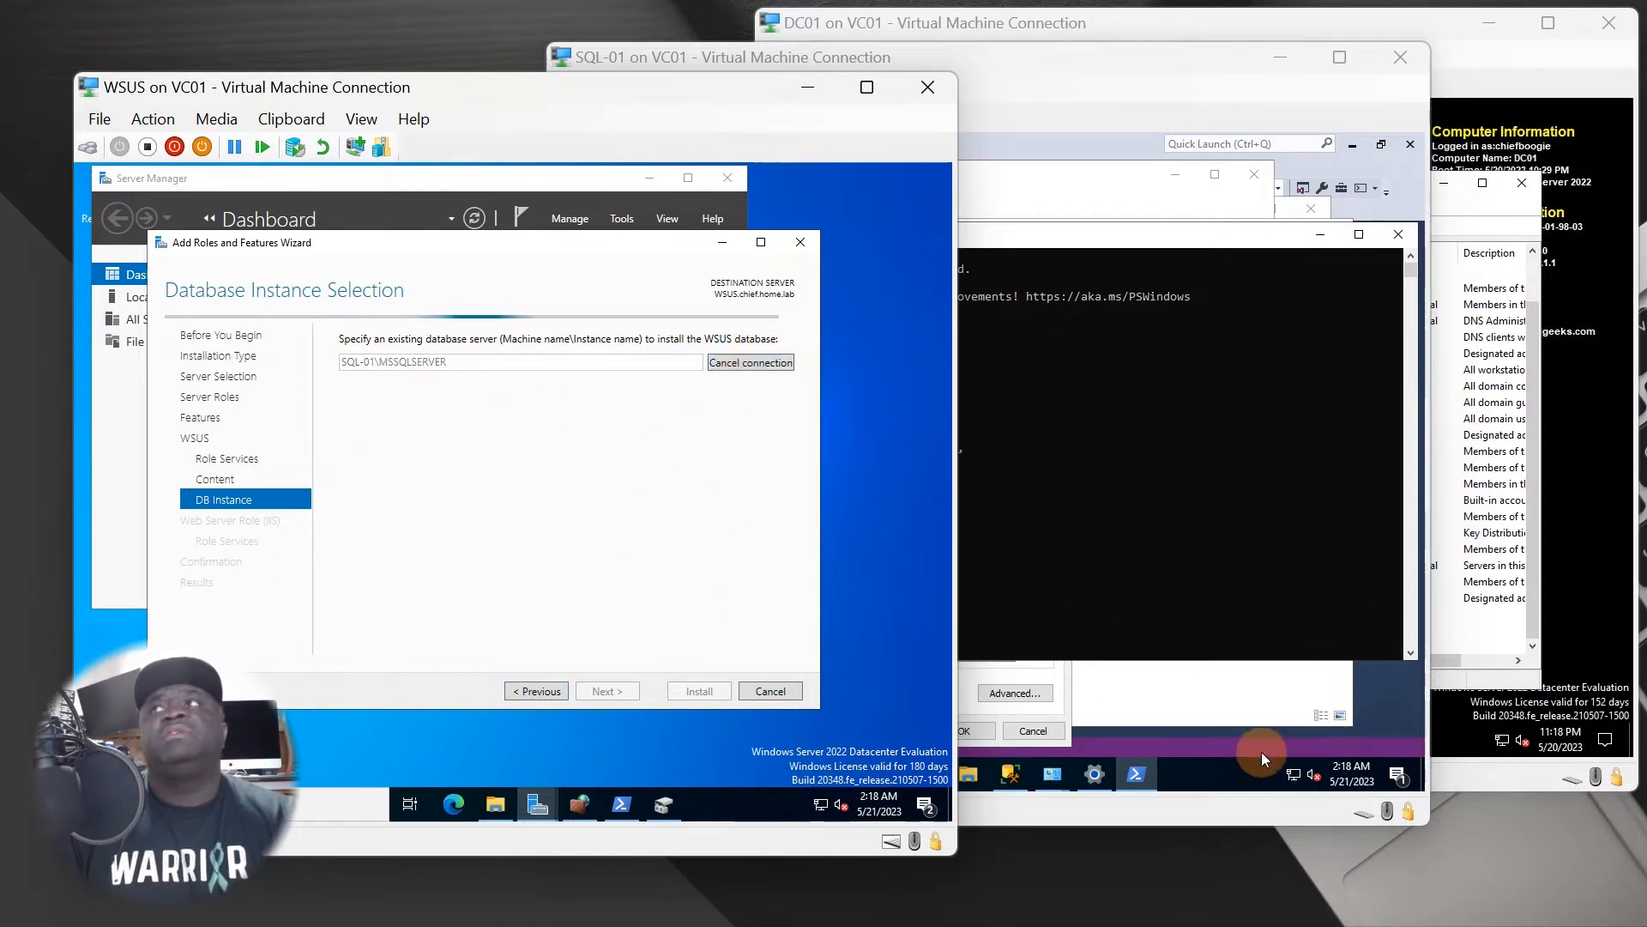
Close the Ethernet adapter's property dialogs on SQL-01 and reread the exception detail in the WSUS wizard.
{"action": "left_click", "coordinate": [1223, 693]}
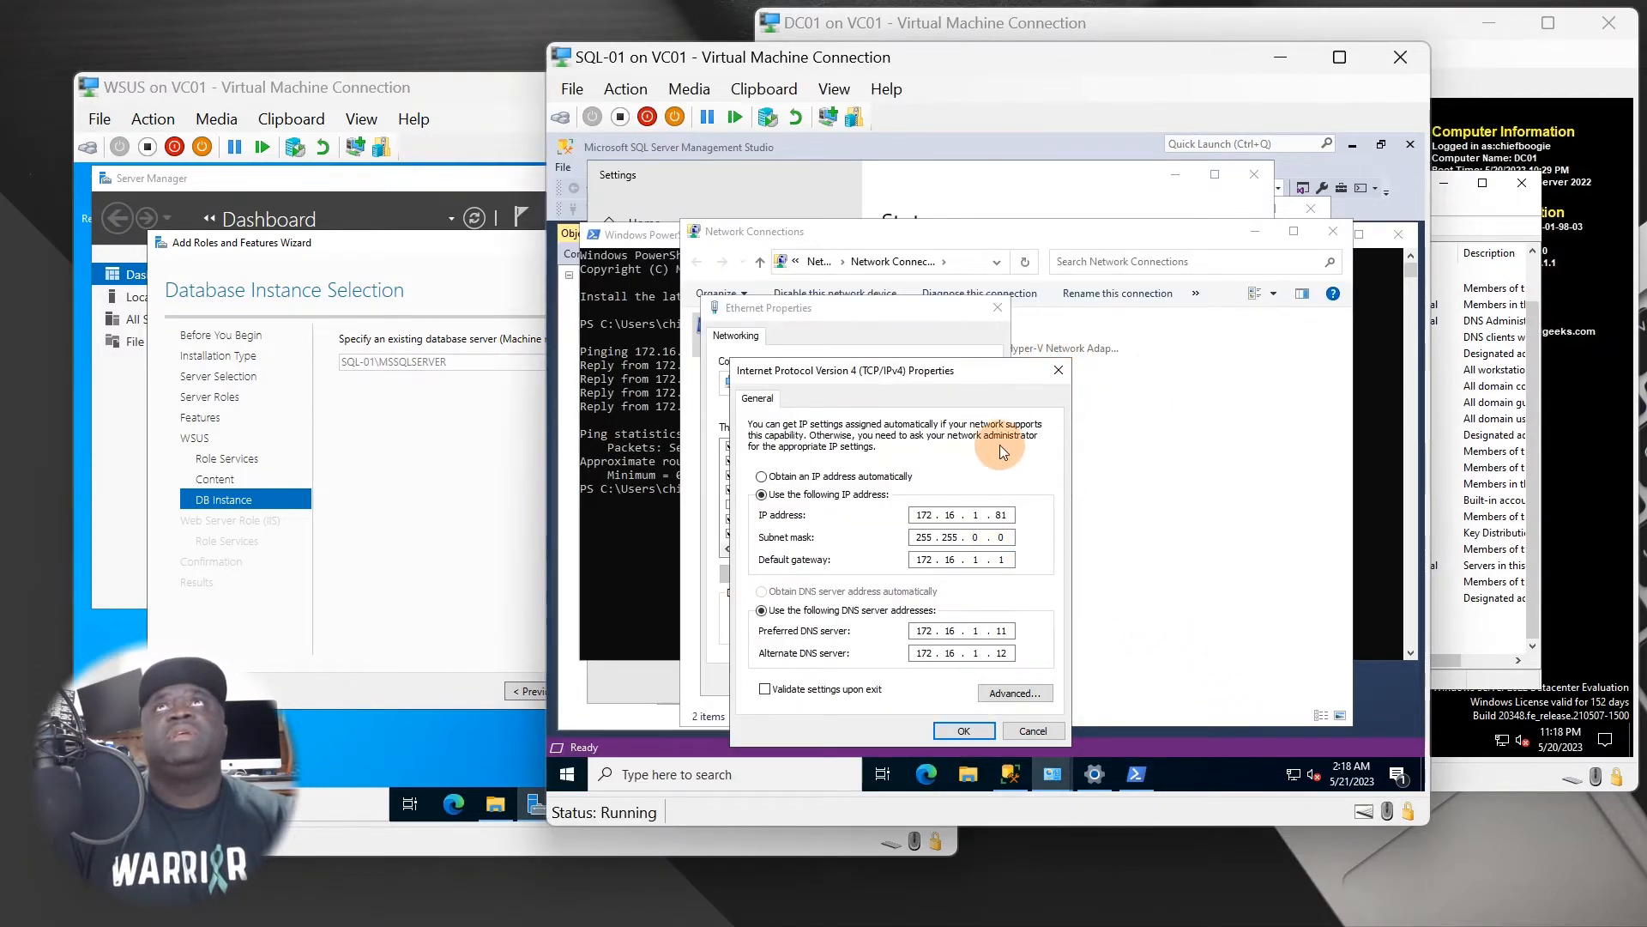
{"action": "left_click", "coordinate": [990, 733]}
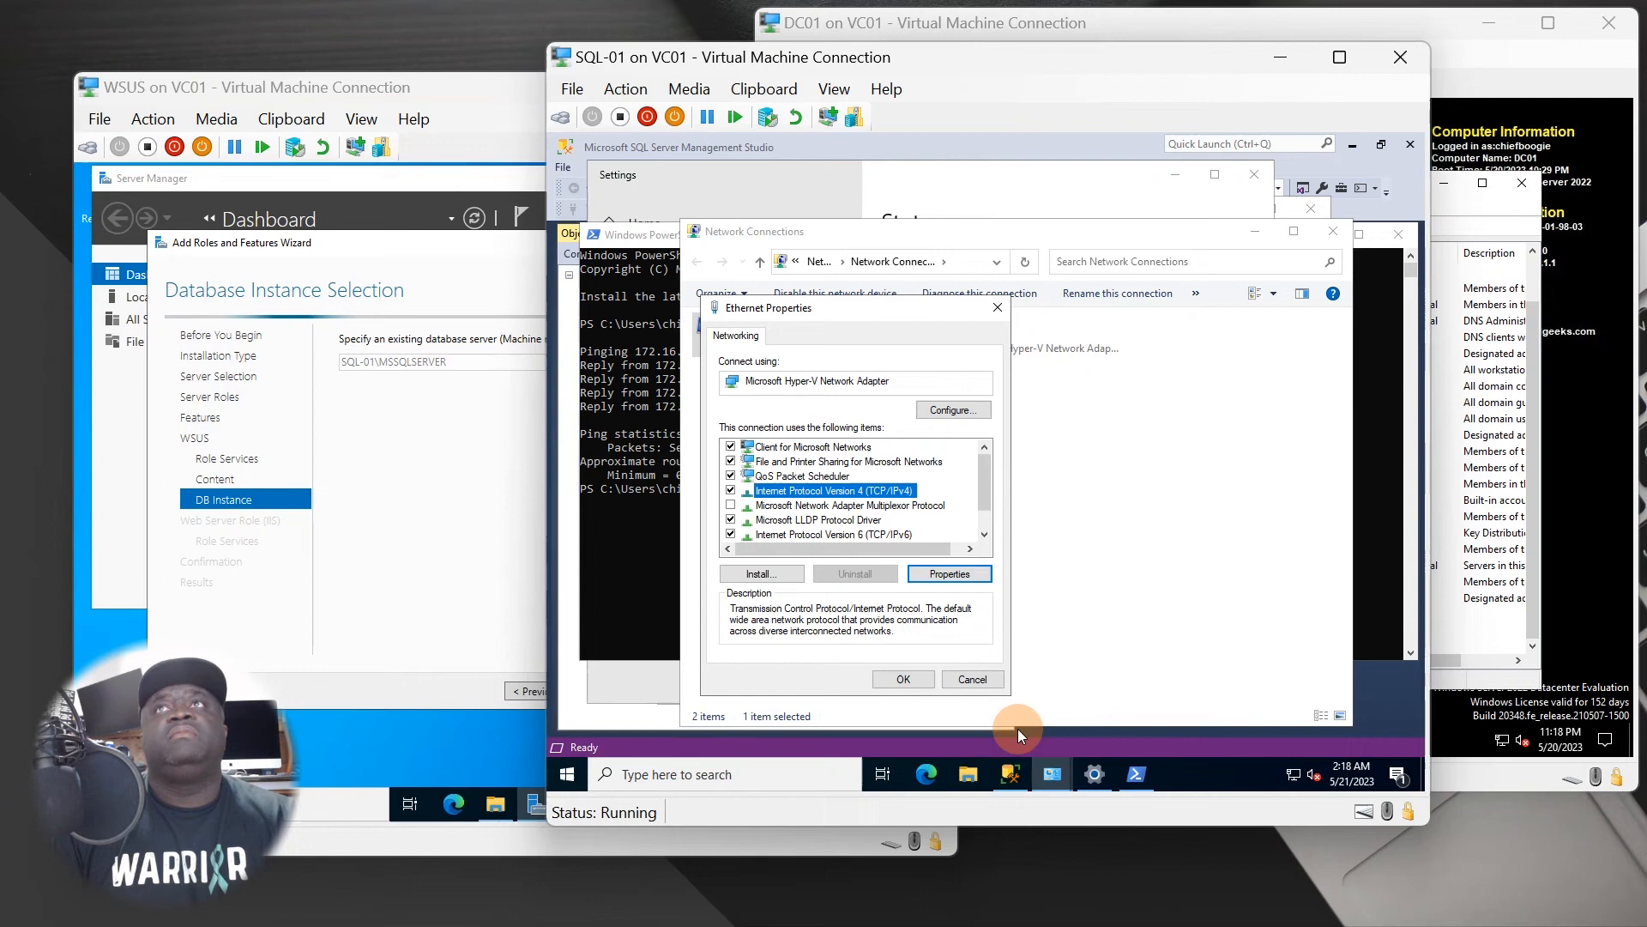
{"action": "left_click", "coordinate": [903, 677]}
{"action": "left_click", "coordinate": [986, 420]}
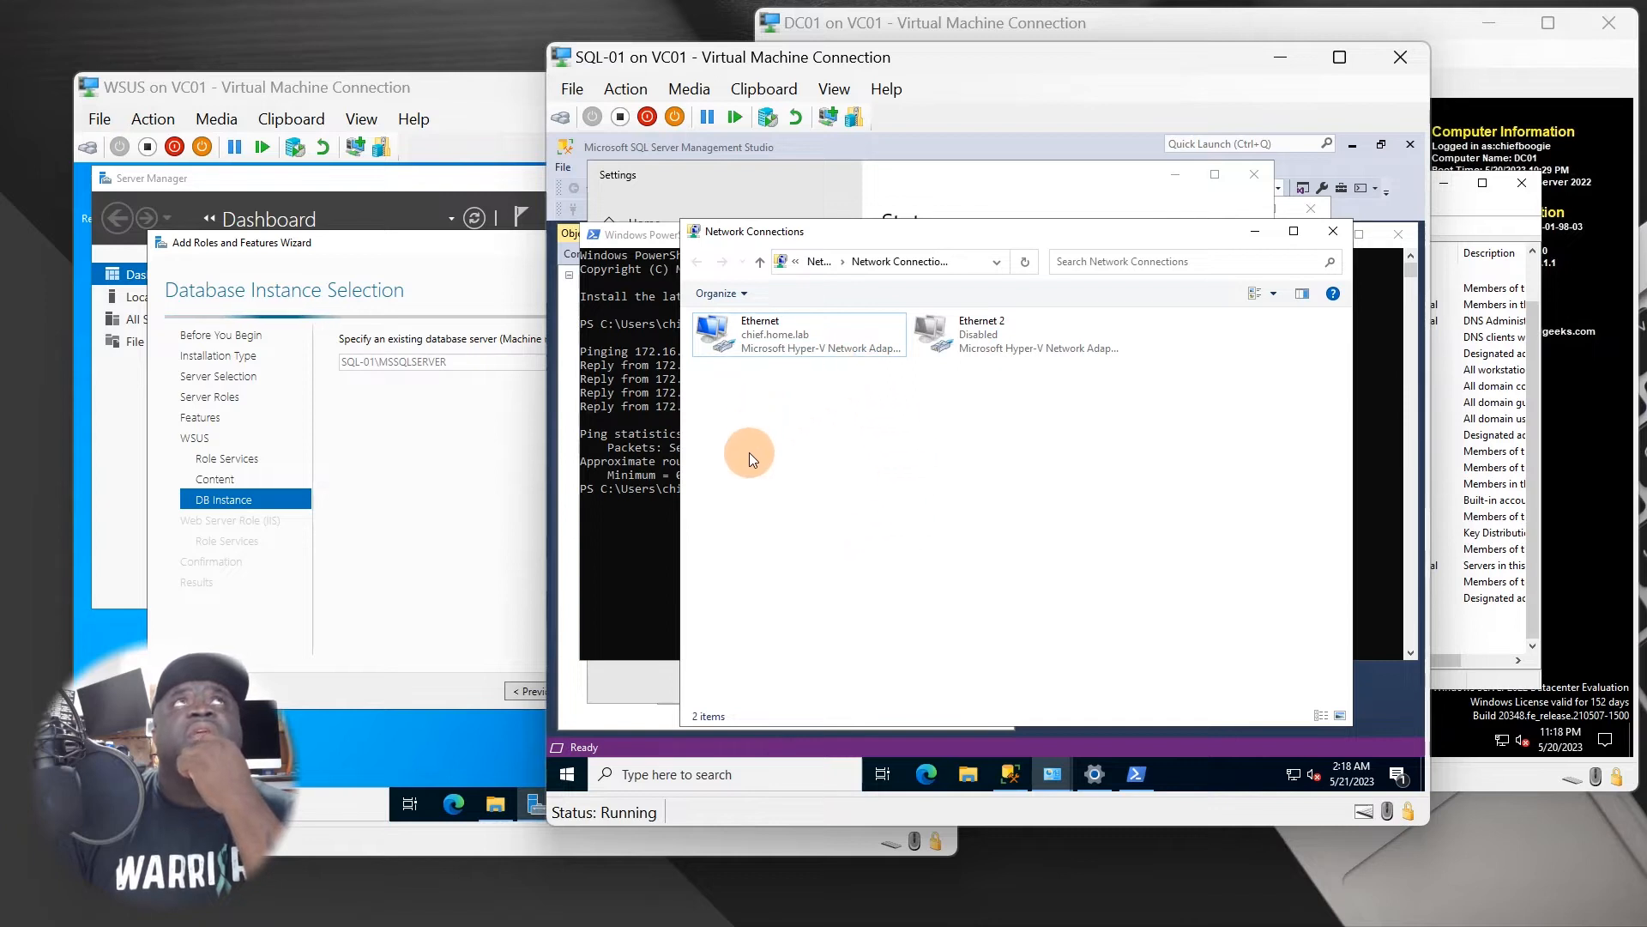
{"action": "left_click_drag", "start_coordinate": [534, 462], "coordinate": [391, 415]}
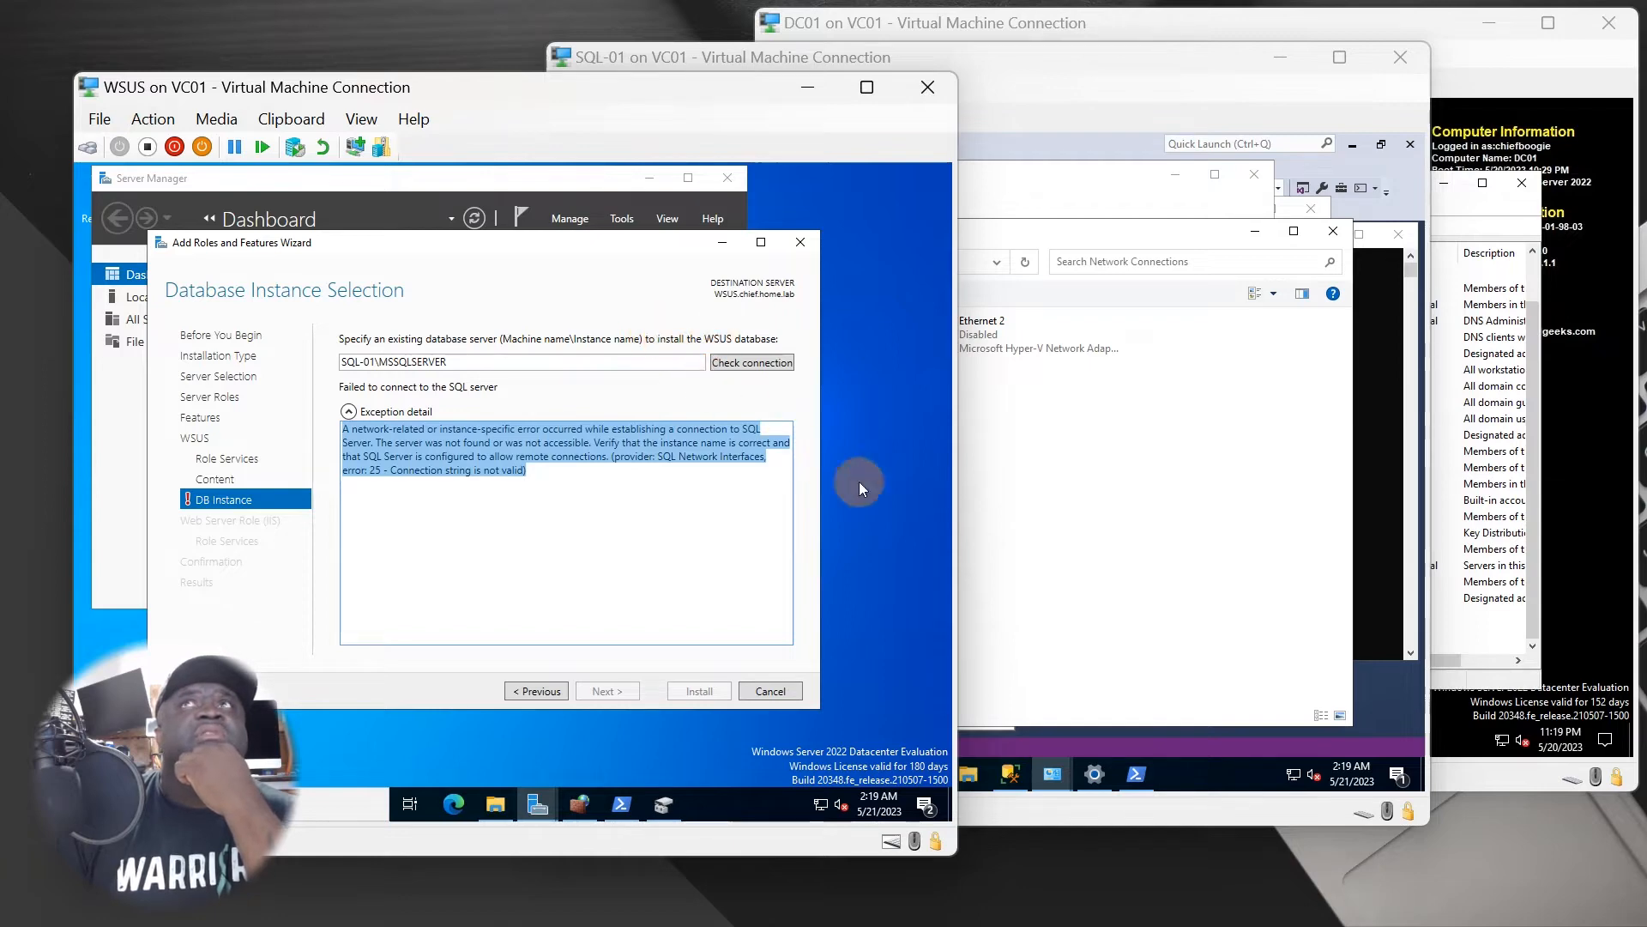
Clear the Network Connections, PowerShell and Settings windows and the window behind them on SQL-01 to return to SQL Server Management Studio.
{"action": "left_click", "coordinate": [1038, 513]}
{"action": "left_click", "coordinate": [1325, 233]}
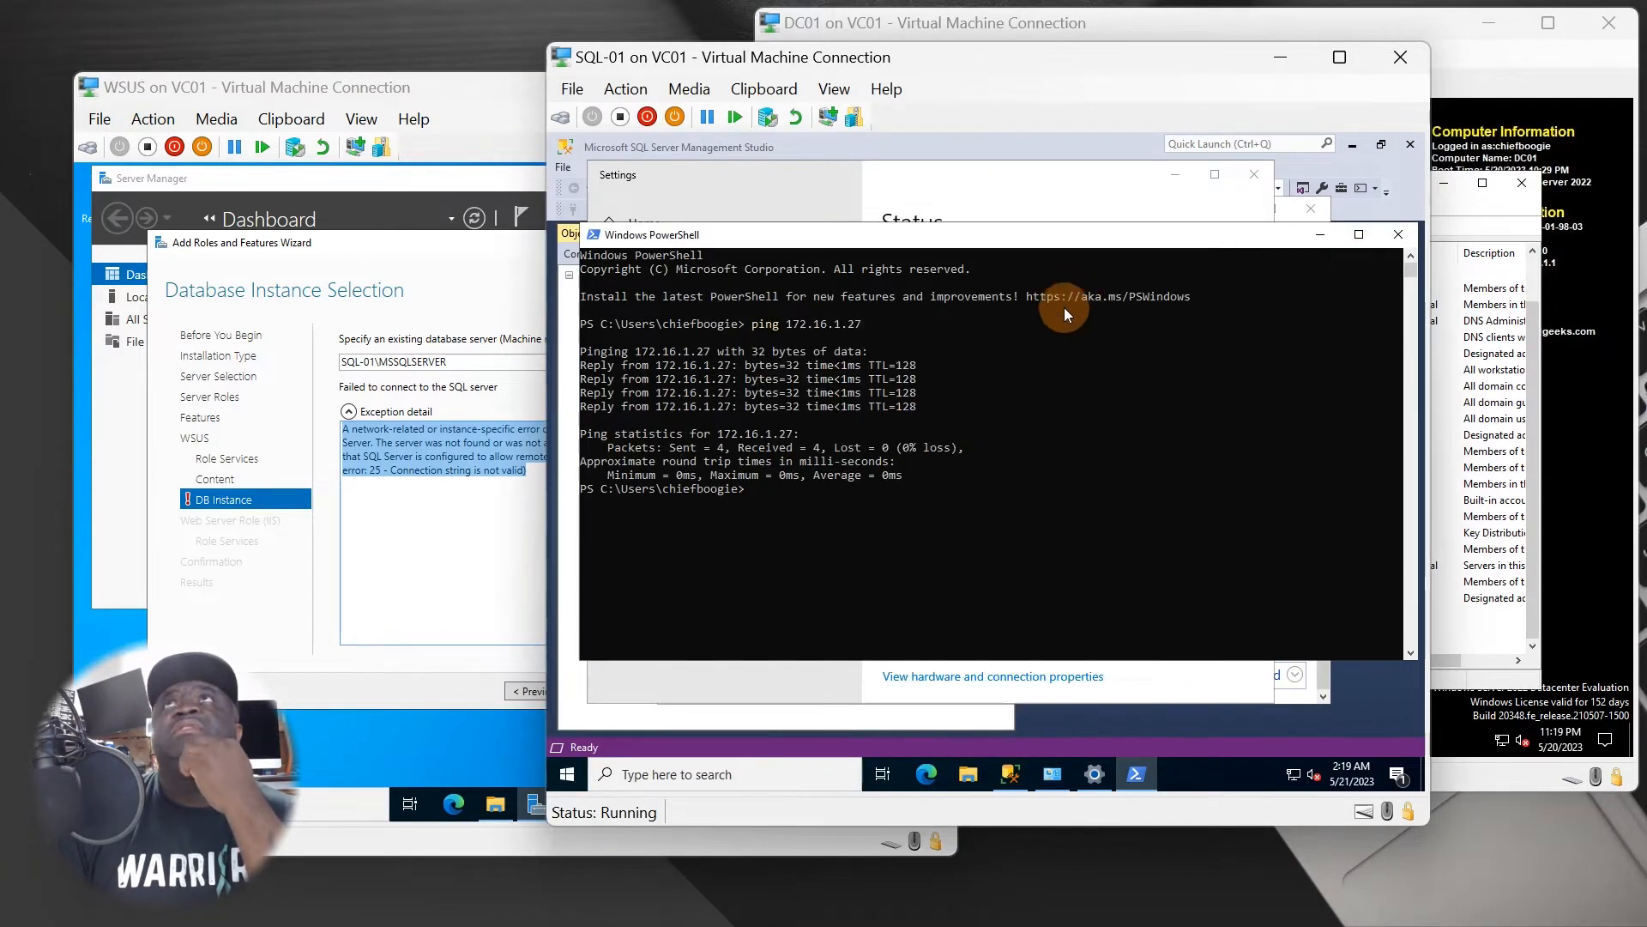
{"action": "left_click", "coordinate": [1318, 234]}
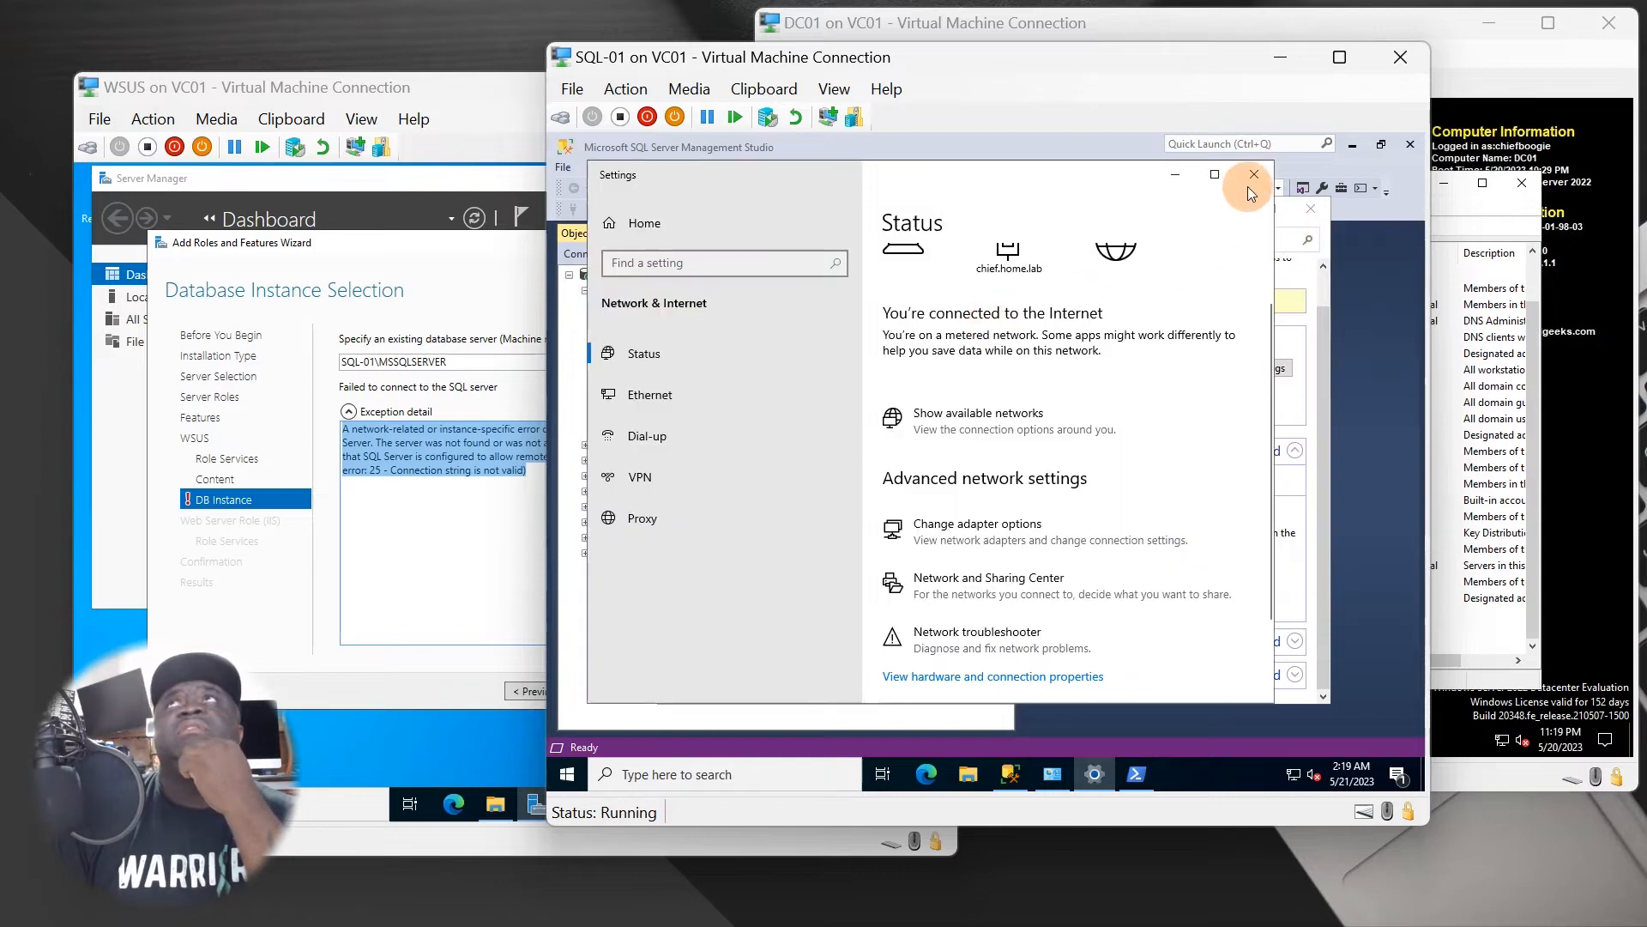
{"action": "left_click", "coordinate": [1254, 175]}
{"action": "left_click", "coordinate": [1311, 209]}
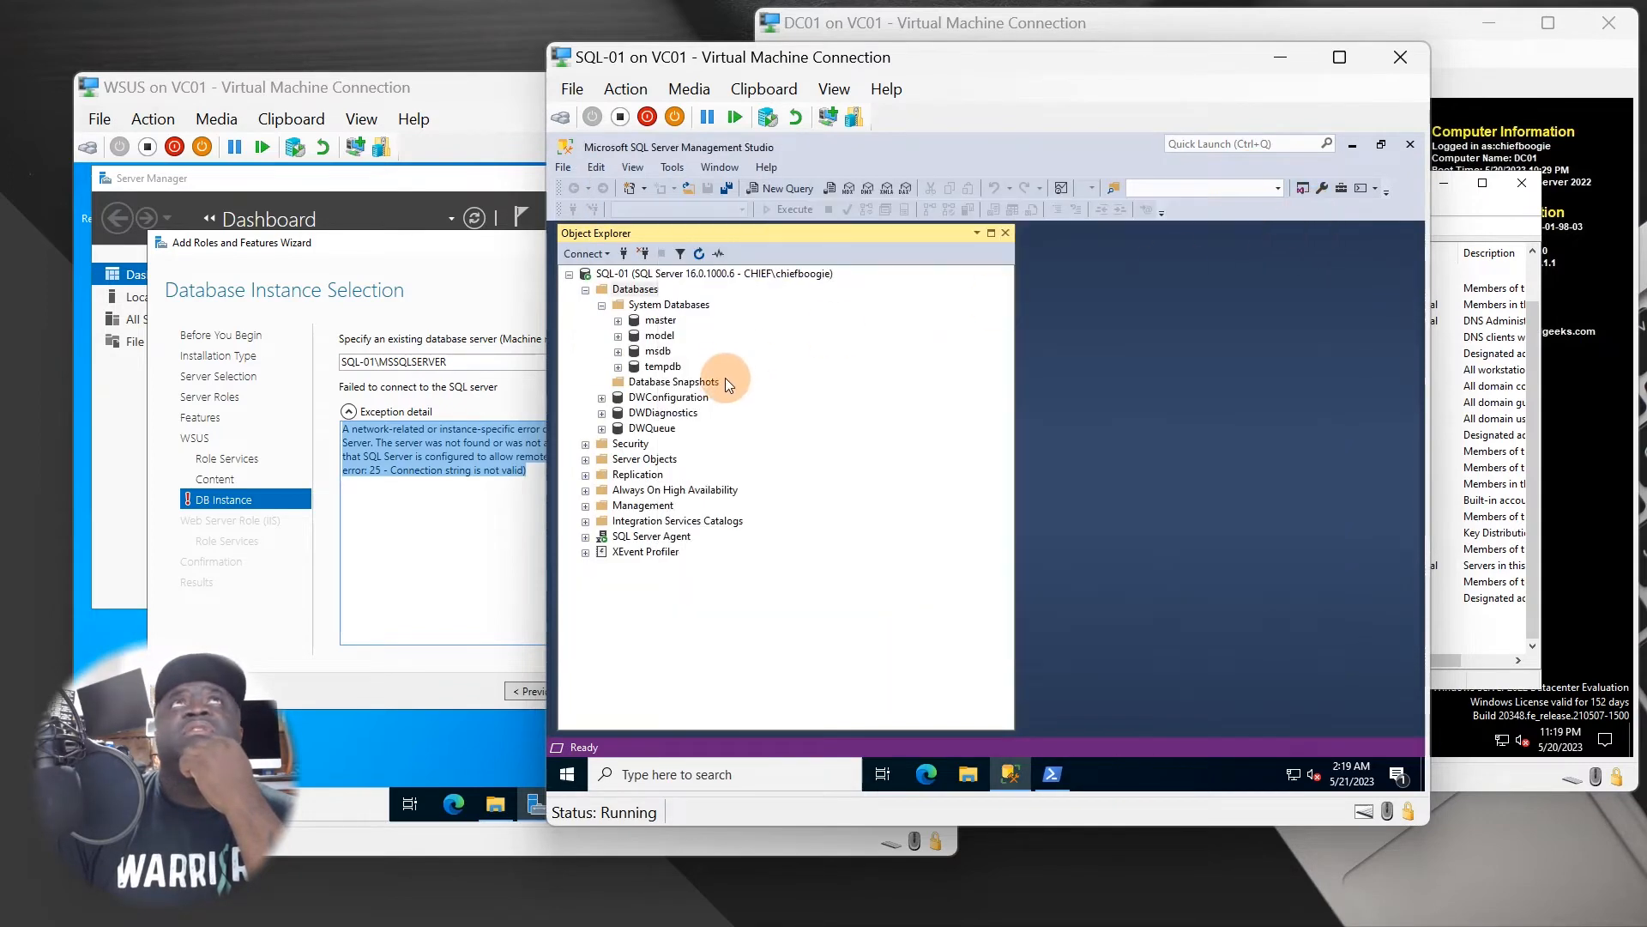
Open the server properties of the SQL-01 instance and examine its general details, including the name and Is HADR Enabled.
{"action": "left_click", "coordinate": [662, 276]}
{"action": "right_click", "coordinate": [662, 276]}
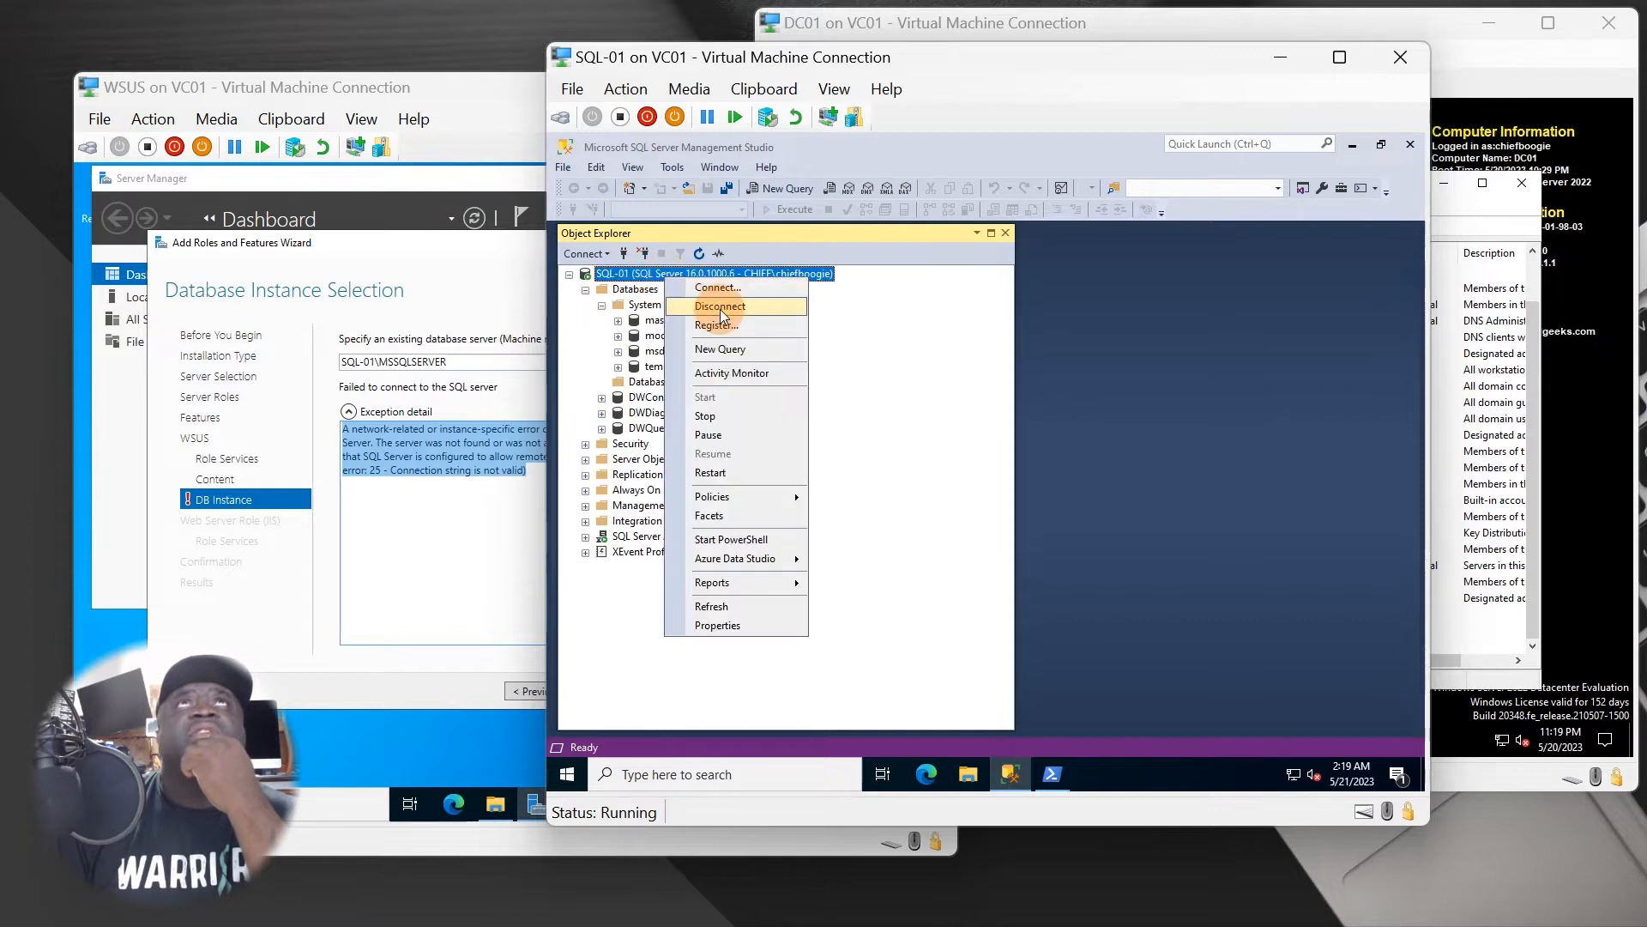
{"action": "left_click", "coordinate": [736, 627]}
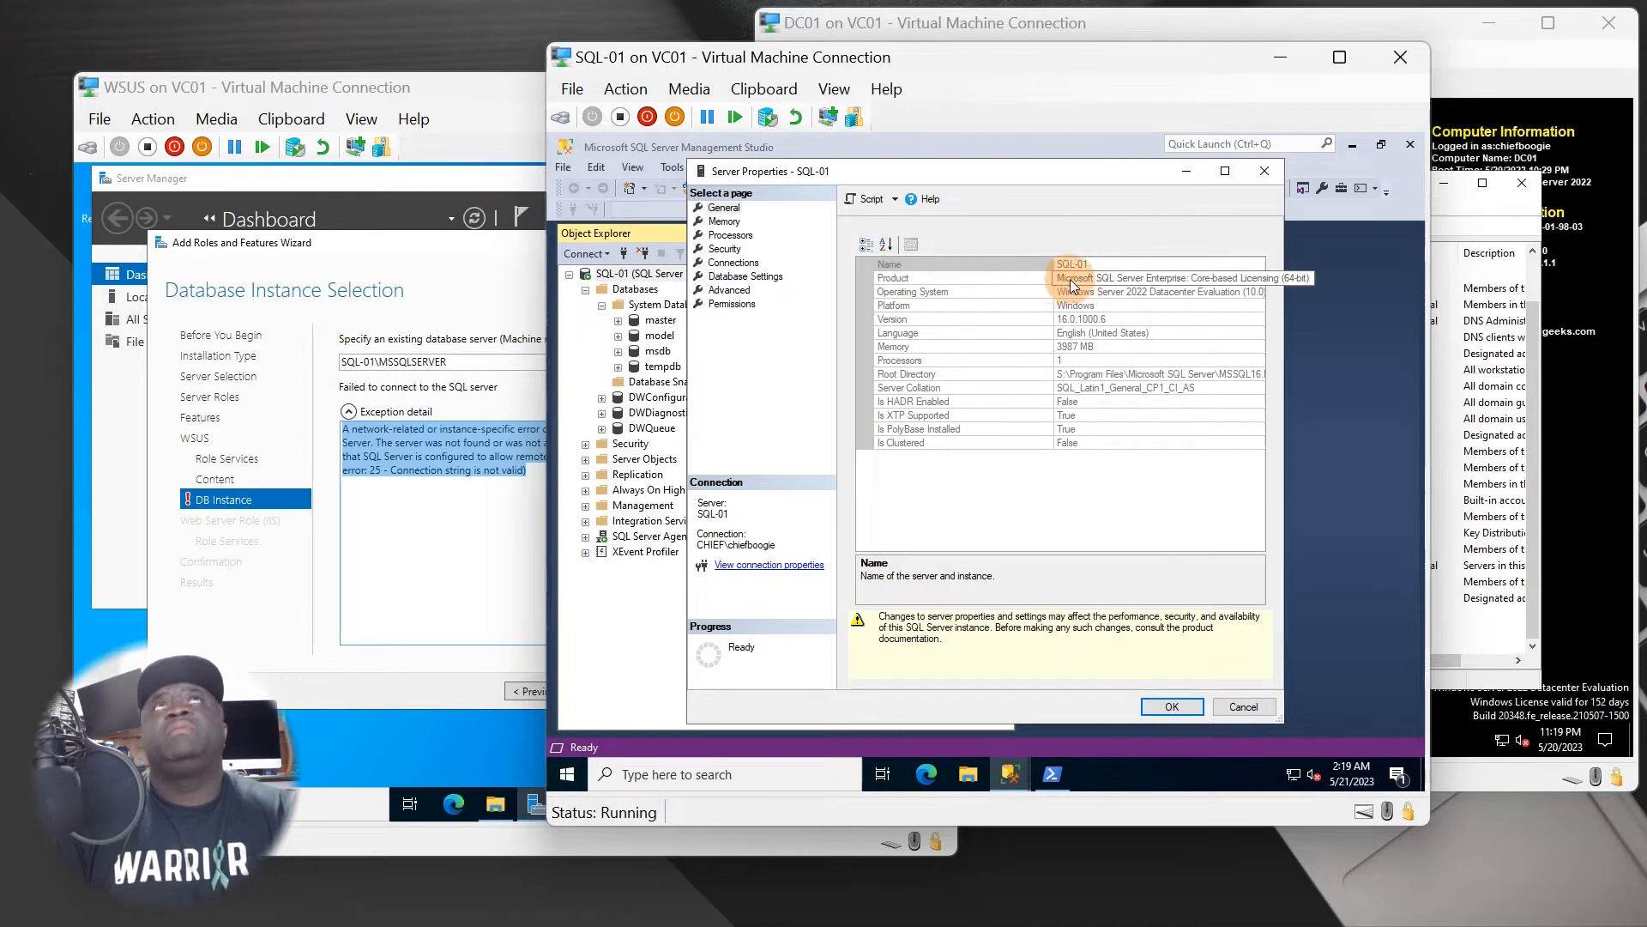
{"action": "left_click", "coordinate": [746, 277]}
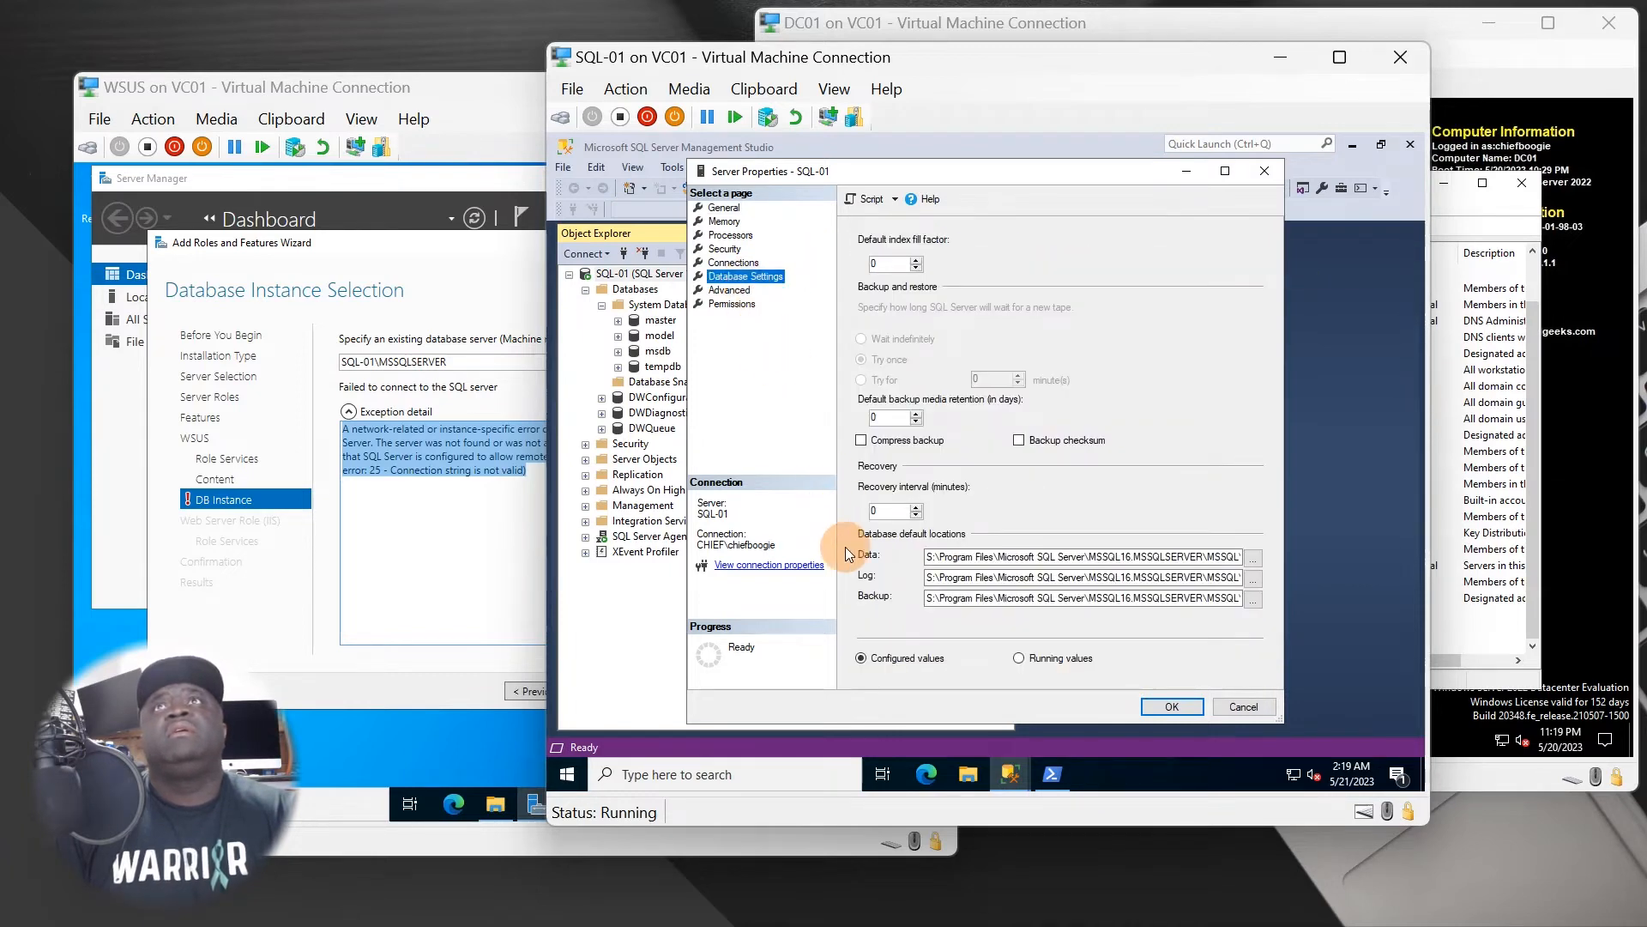
{"action": "left_click", "coordinate": [727, 221]}
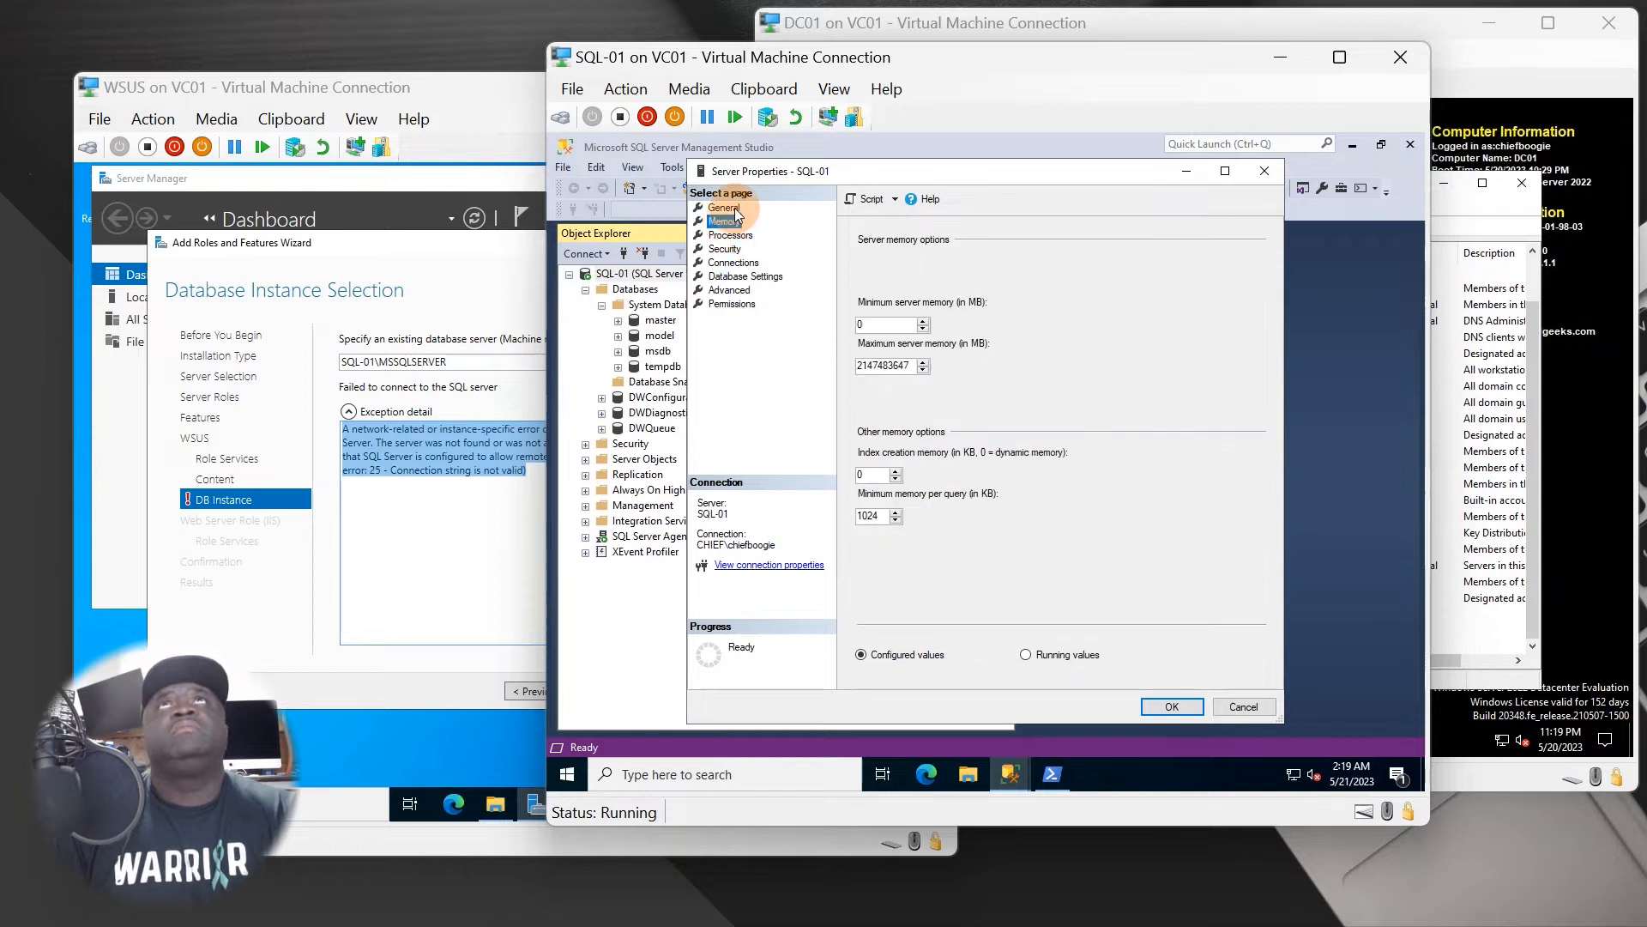
{"action": "left_click", "coordinate": [736, 207]}
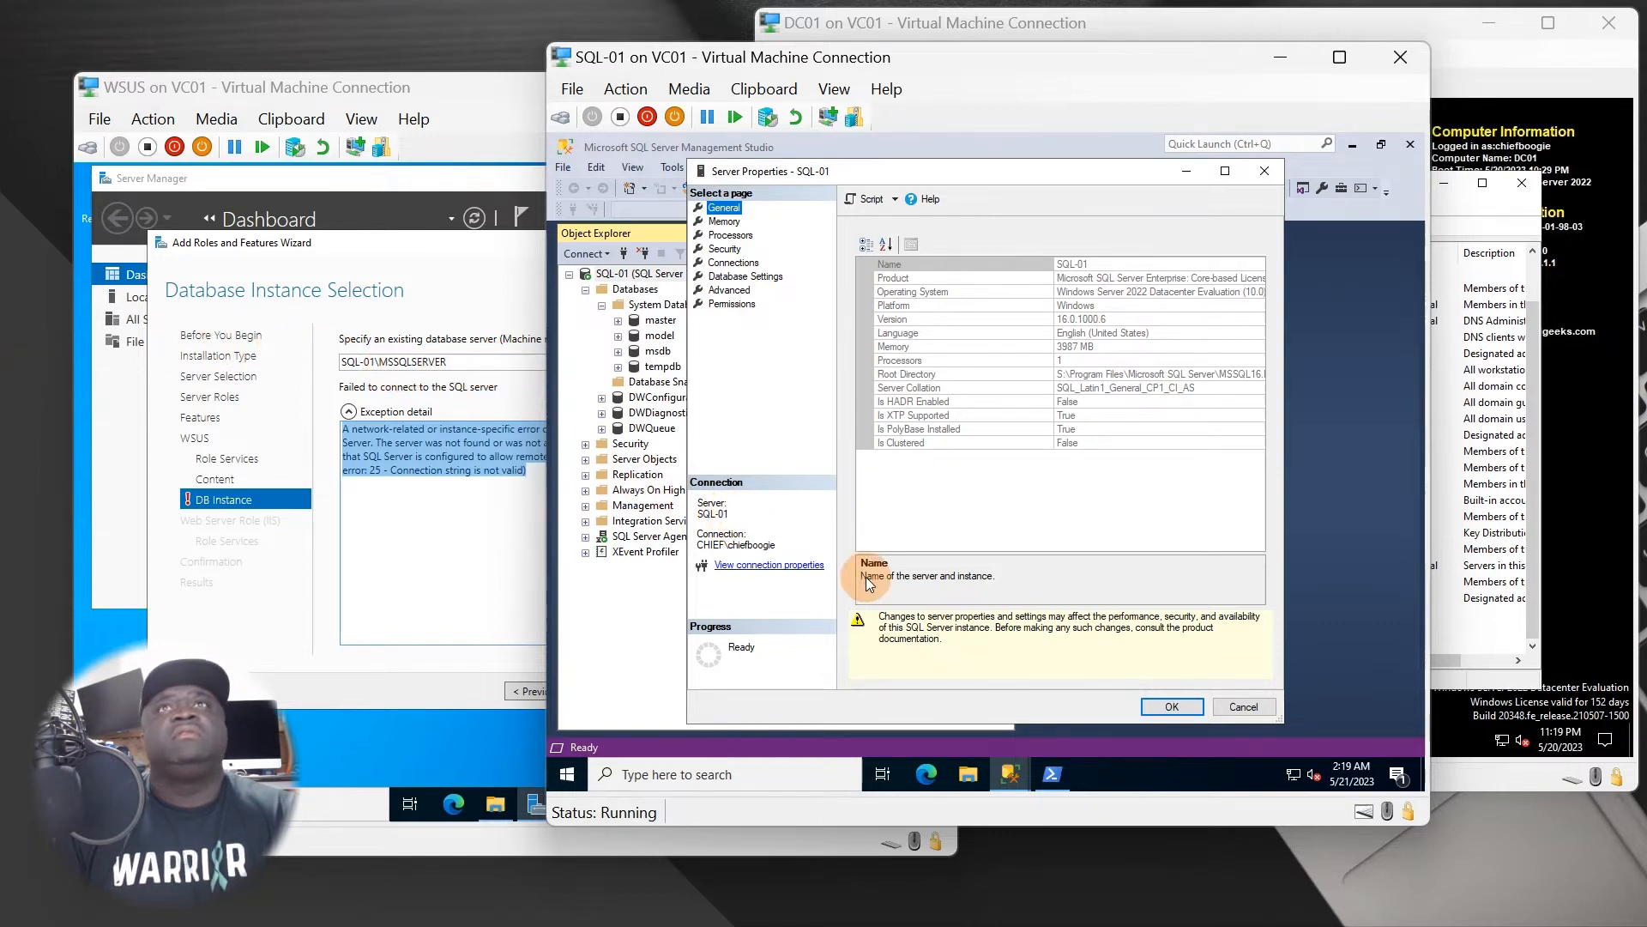
{"action": "left_click", "coordinate": [952, 401]}
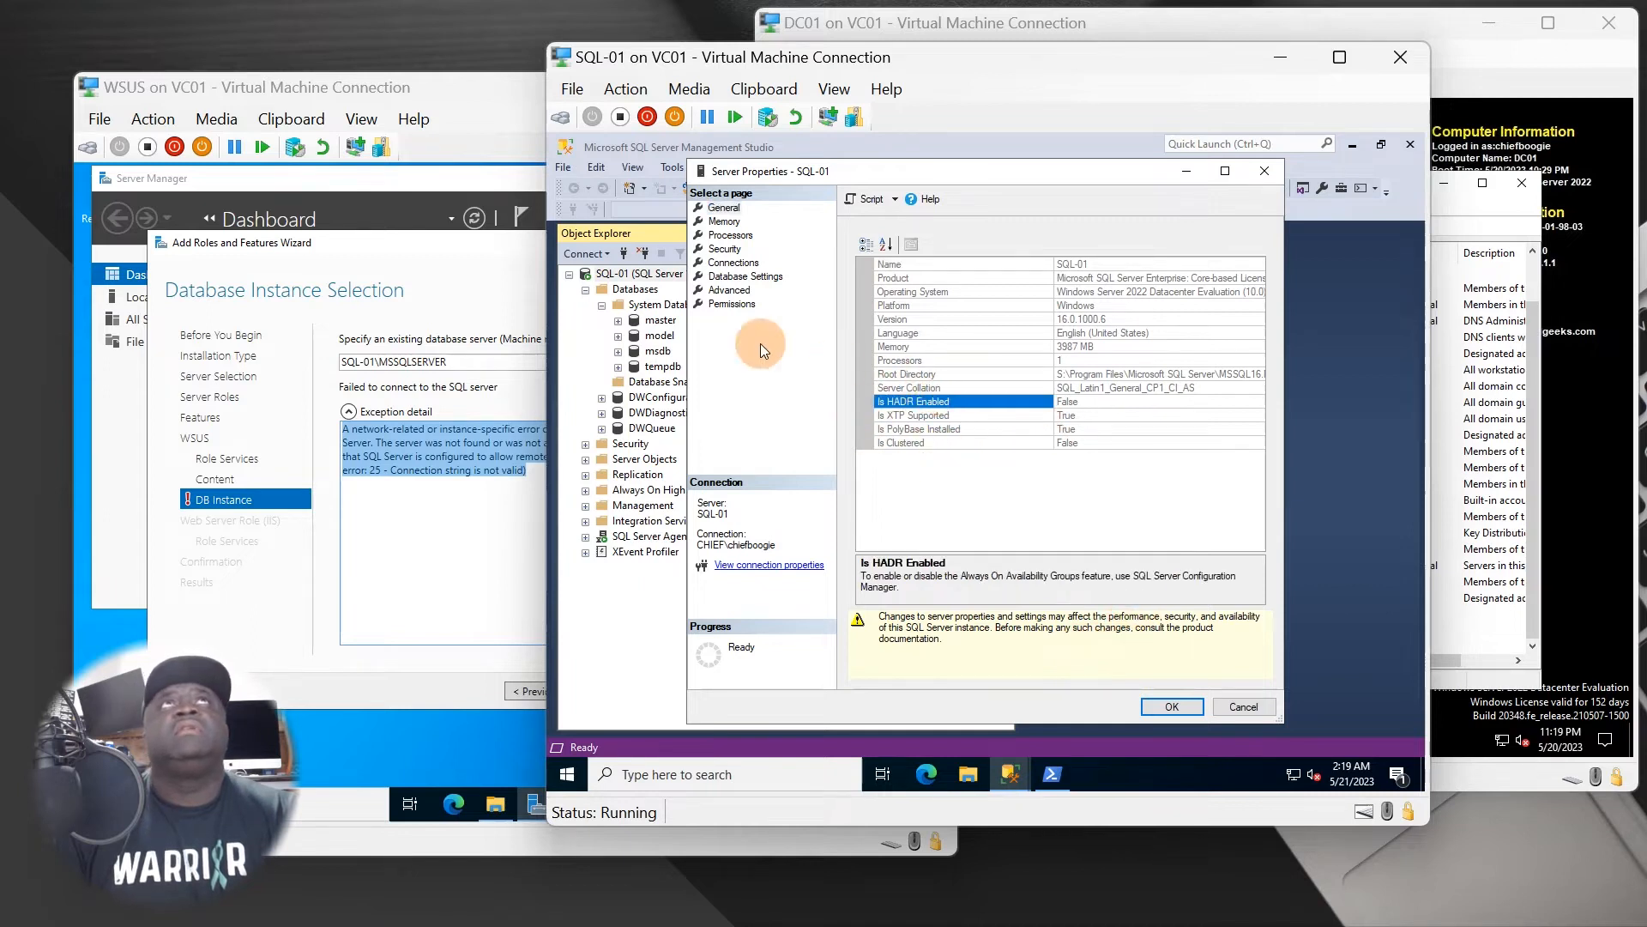
Check the Security and Connections pages of SQL-01's server properties for the authentication mode, default connection options and remote connection settings.
{"action": "left_click", "coordinate": [725, 221]}
{"action": "left_click", "coordinate": [731, 249]}
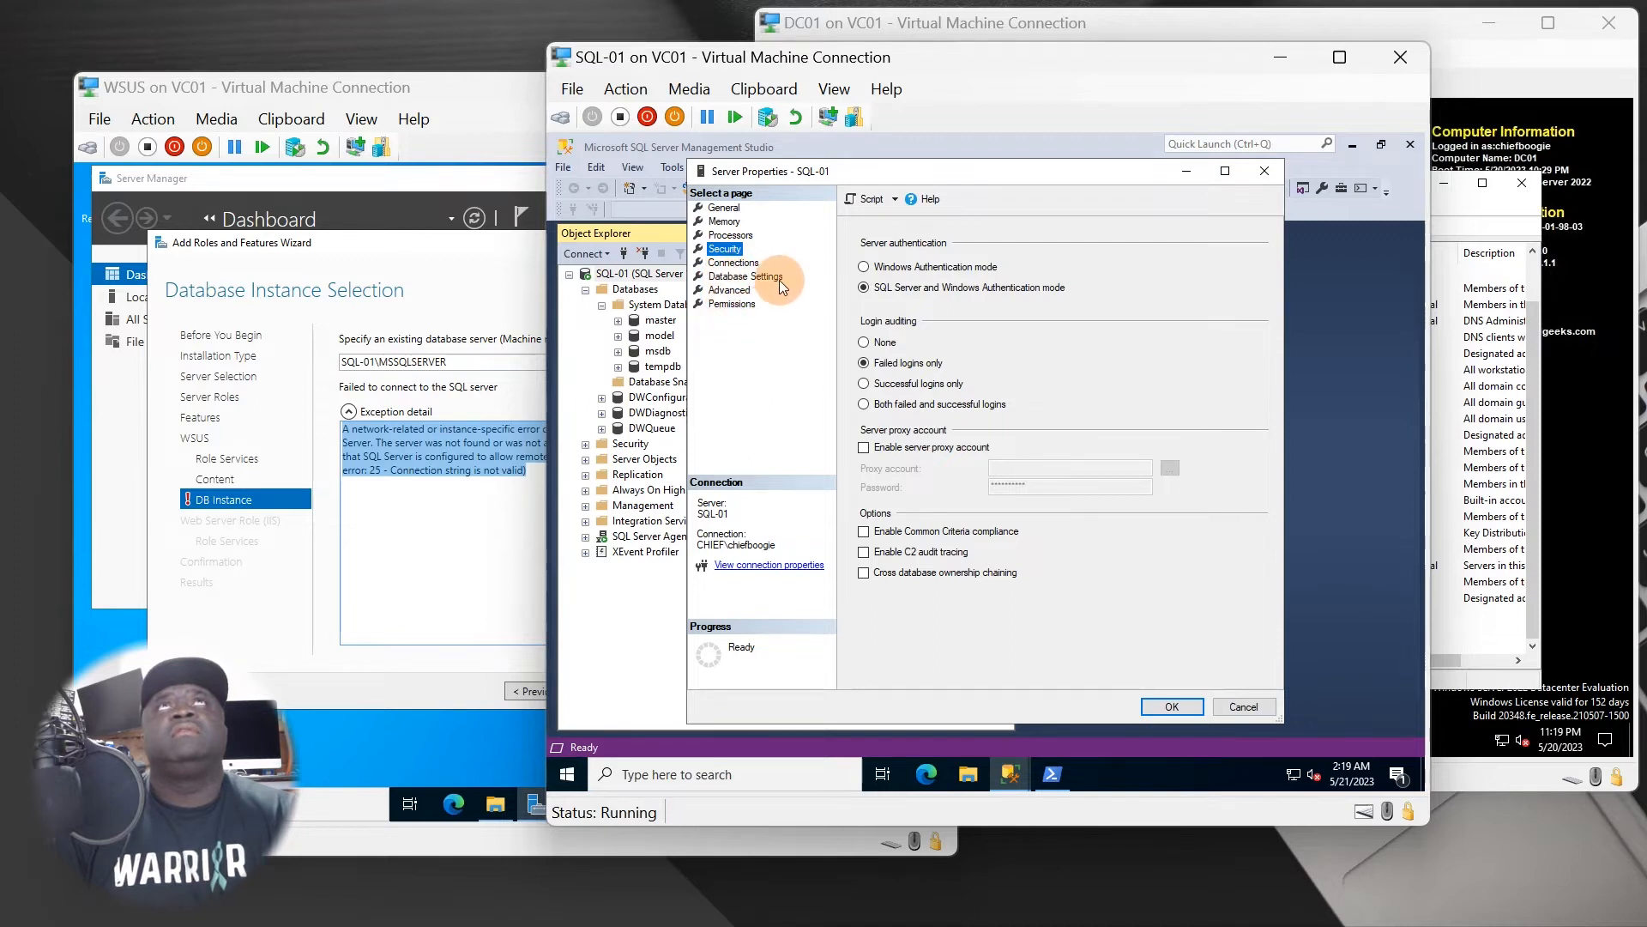
{"action": "left_click", "coordinate": [733, 262]}
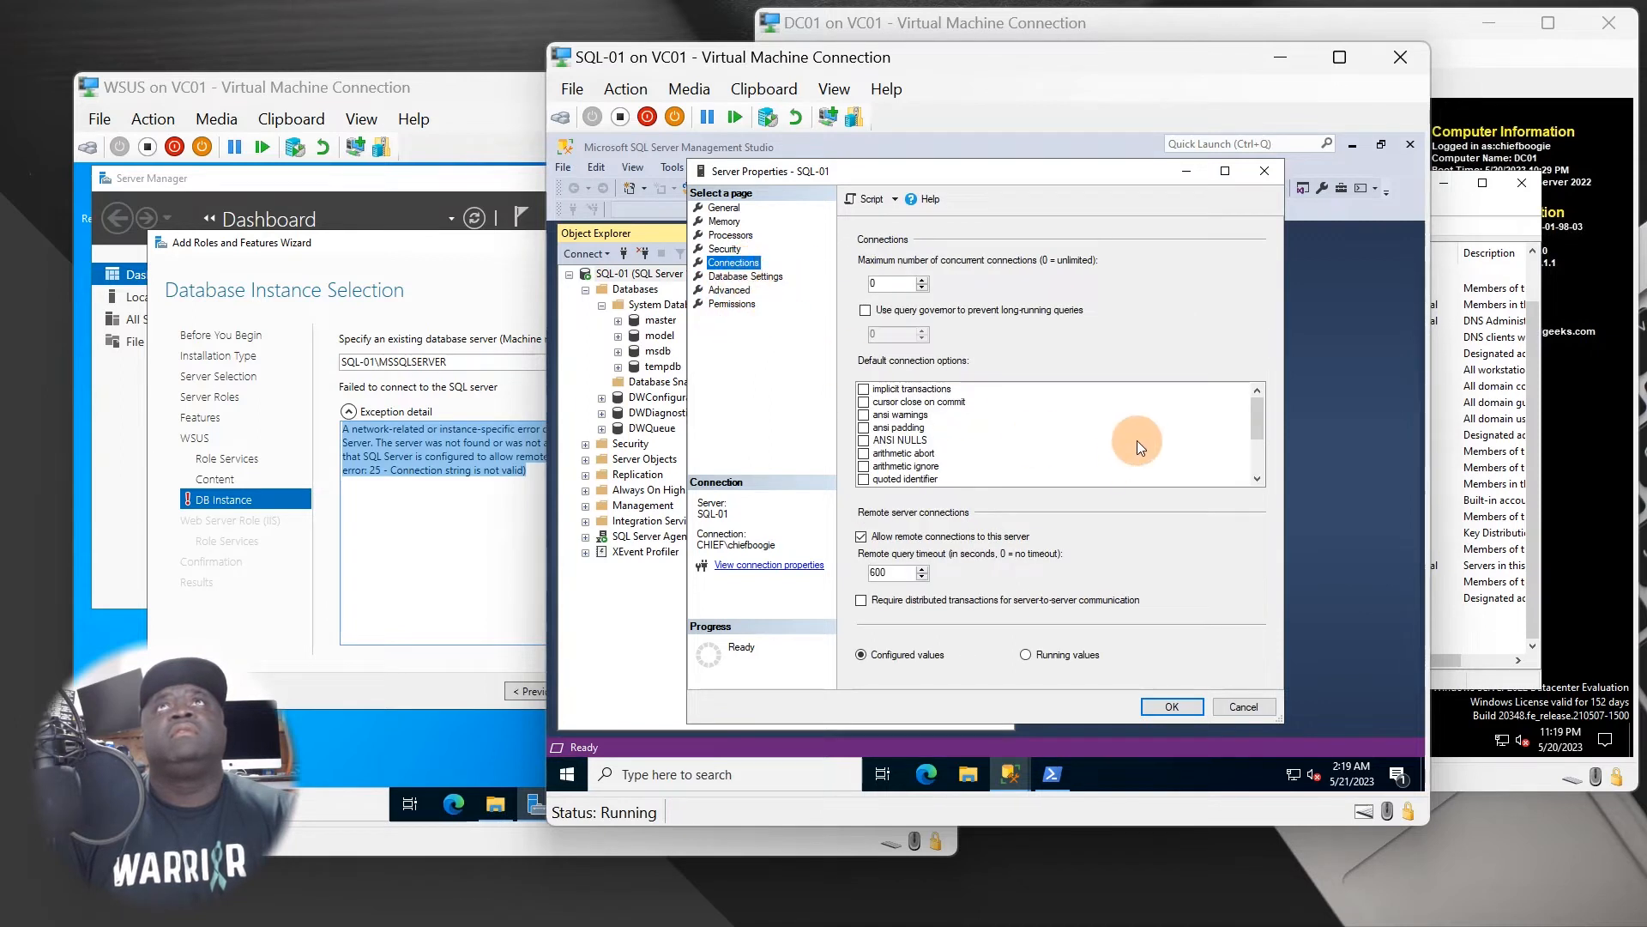
{"action": "left_click_drag", "start_coordinate": [1257, 420], "coordinate": [1254, 482]}
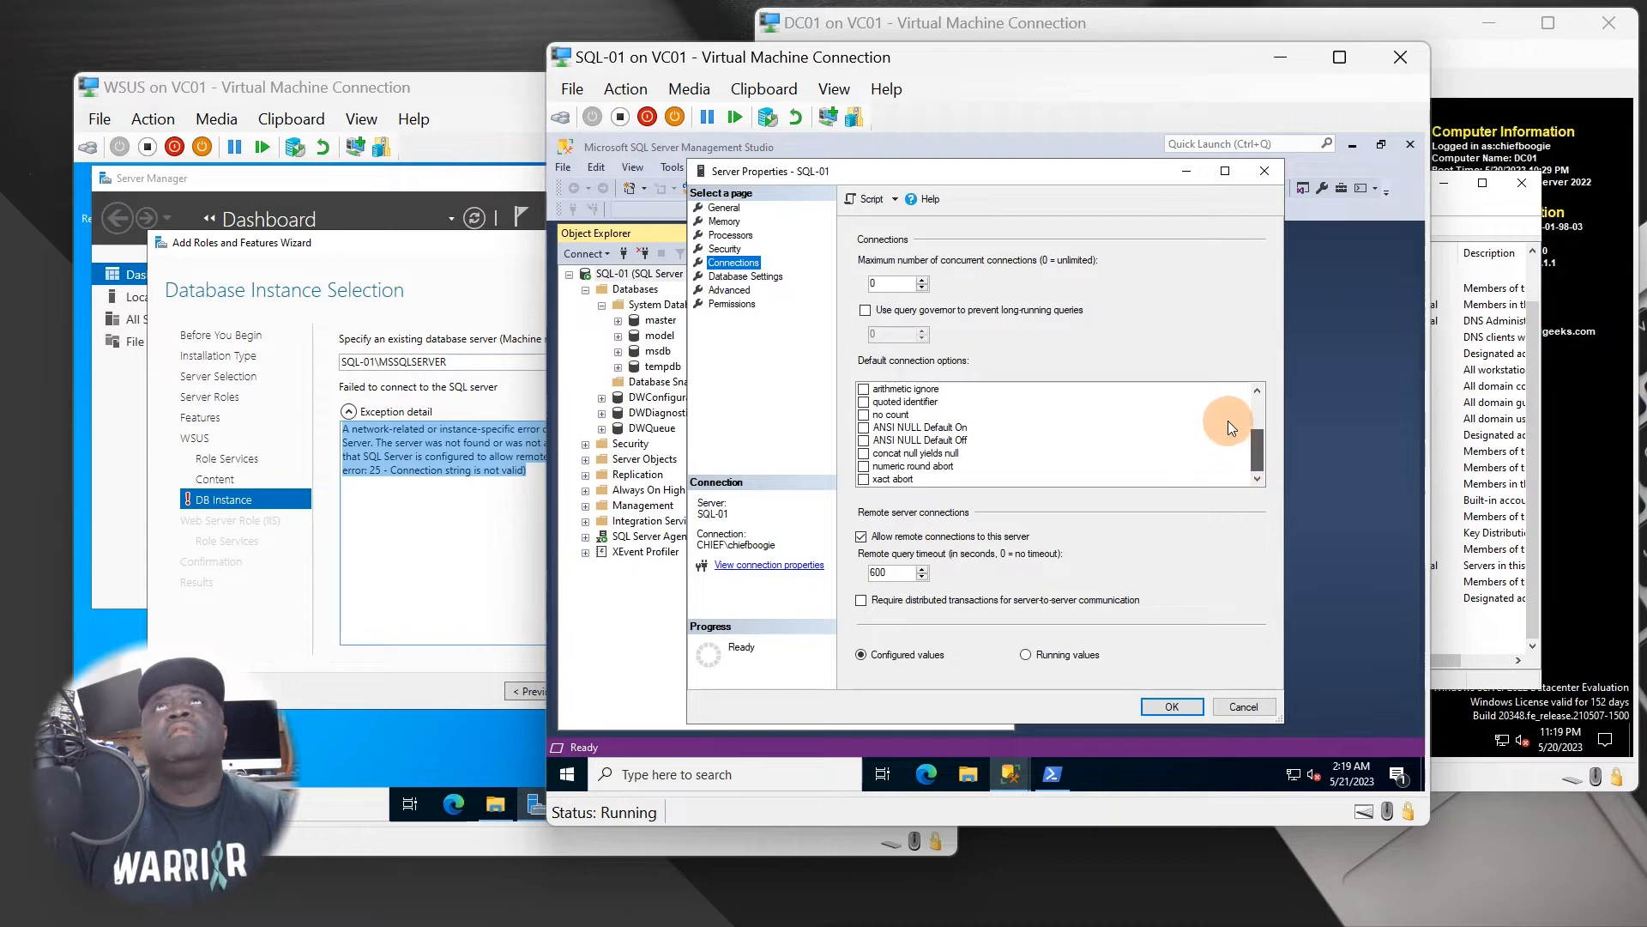
{"action": "scroll", "coordinate": [1230, 428], "scroll_direction": "up", "scroll_amount": 2}
Review SQL-01's Database Settings and Advanced server properties, including the FILESTREAM Share Name and the network options.
{"action": "left_click", "coordinate": [744, 276]}
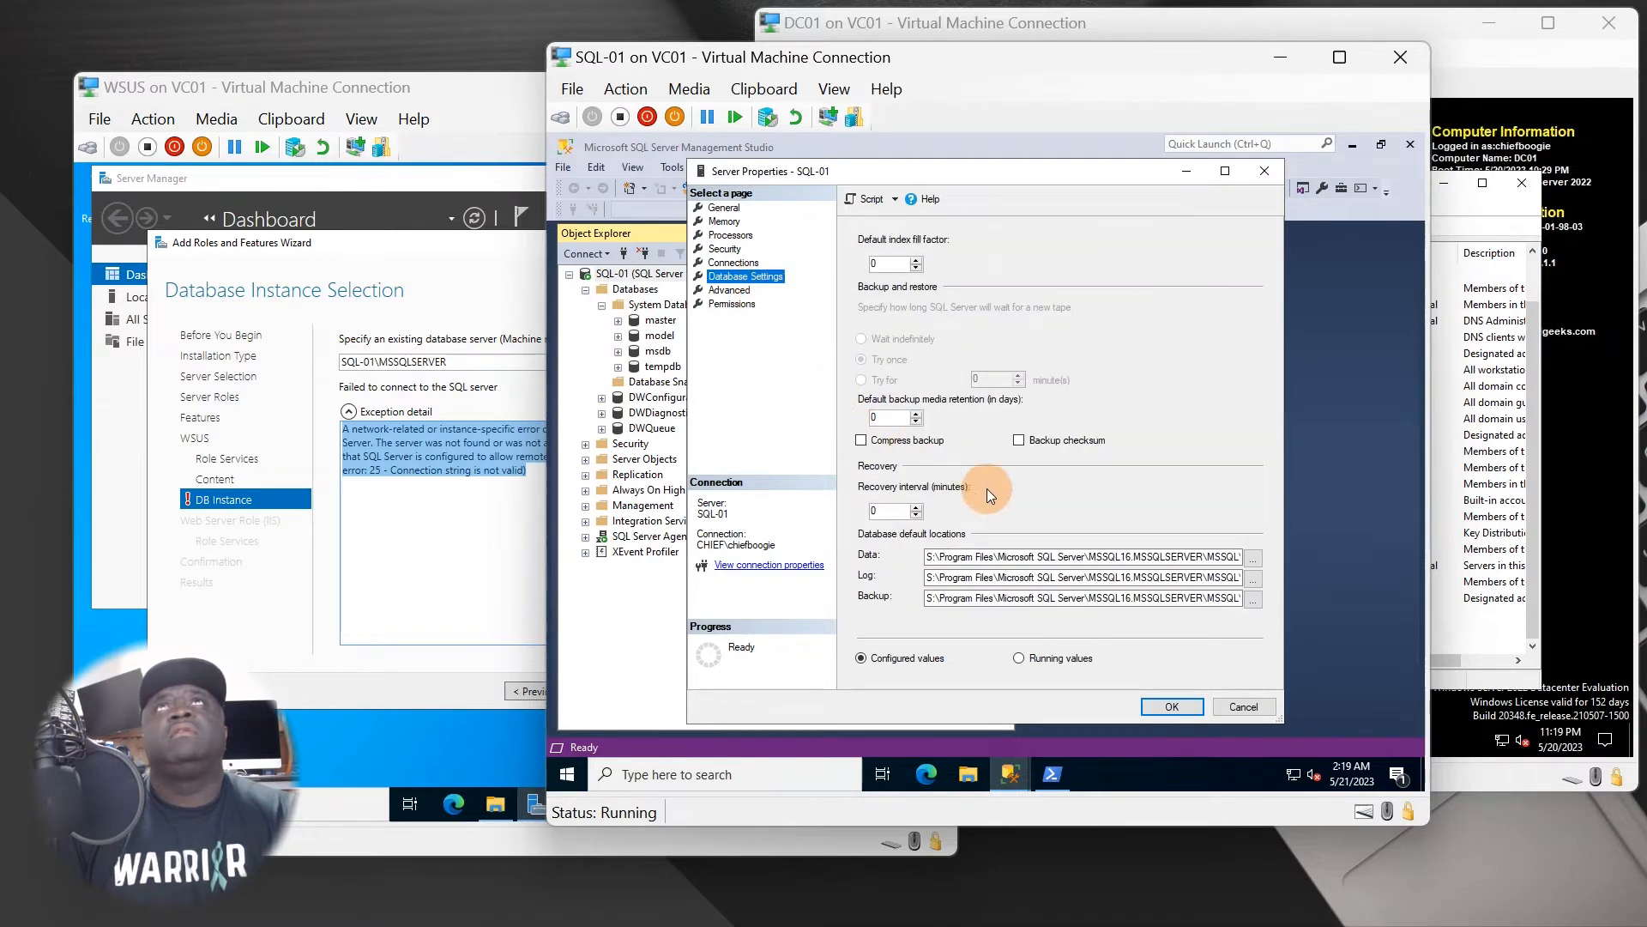
{"action": "left_click", "coordinate": [730, 290]}
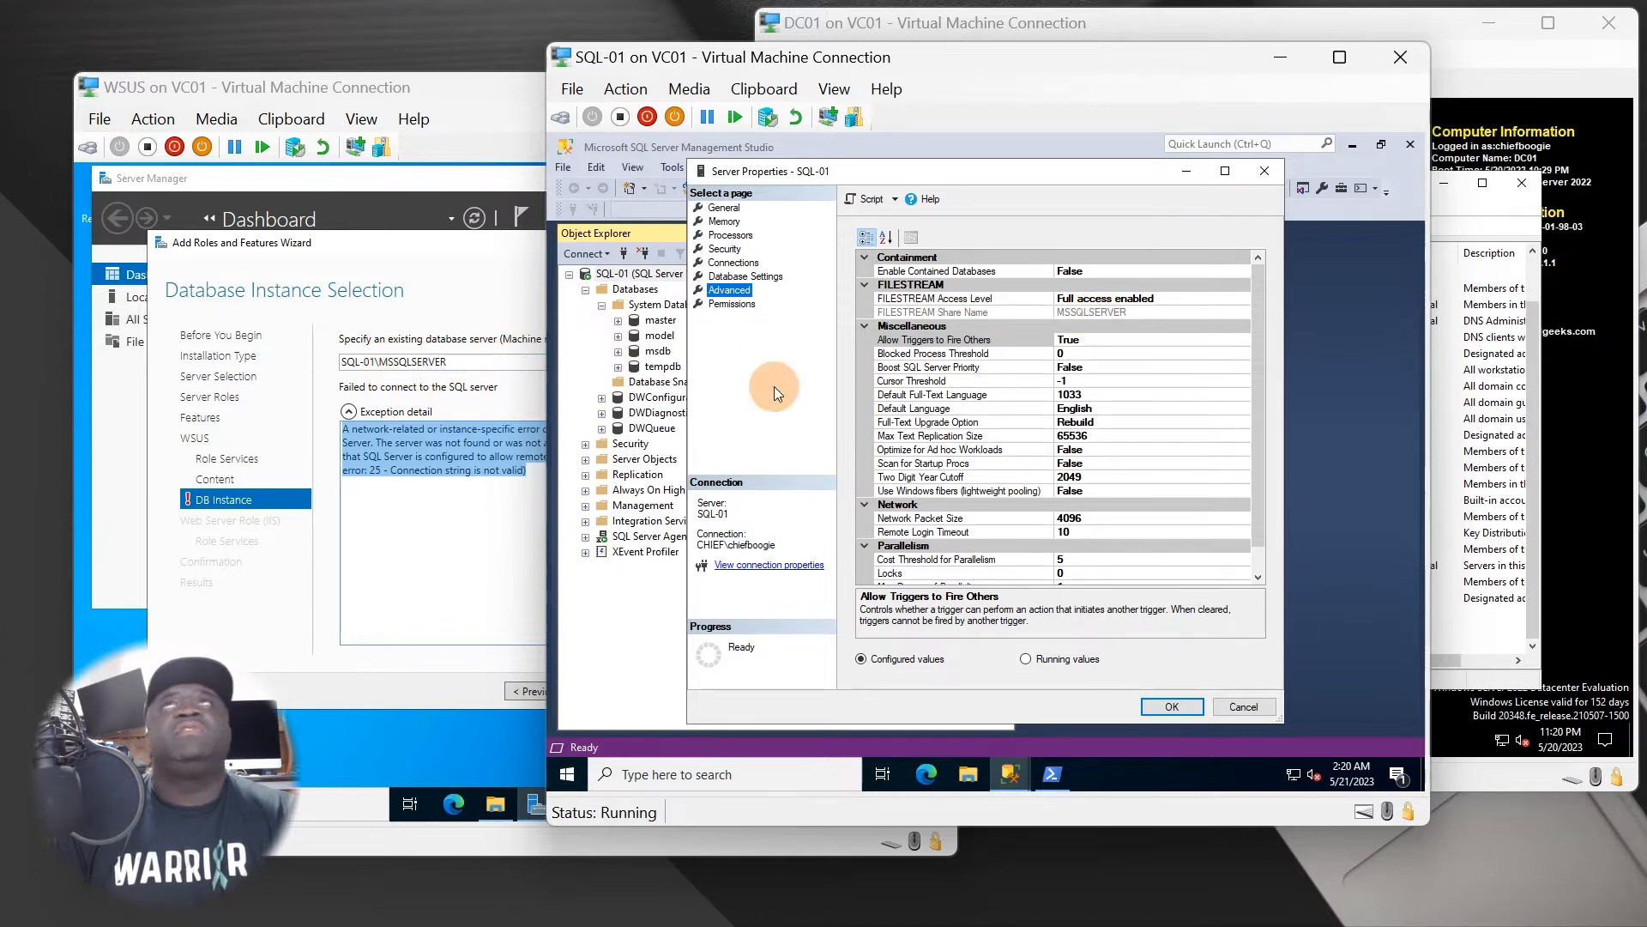
{"action": "left_click", "coordinate": [1079, 312]}
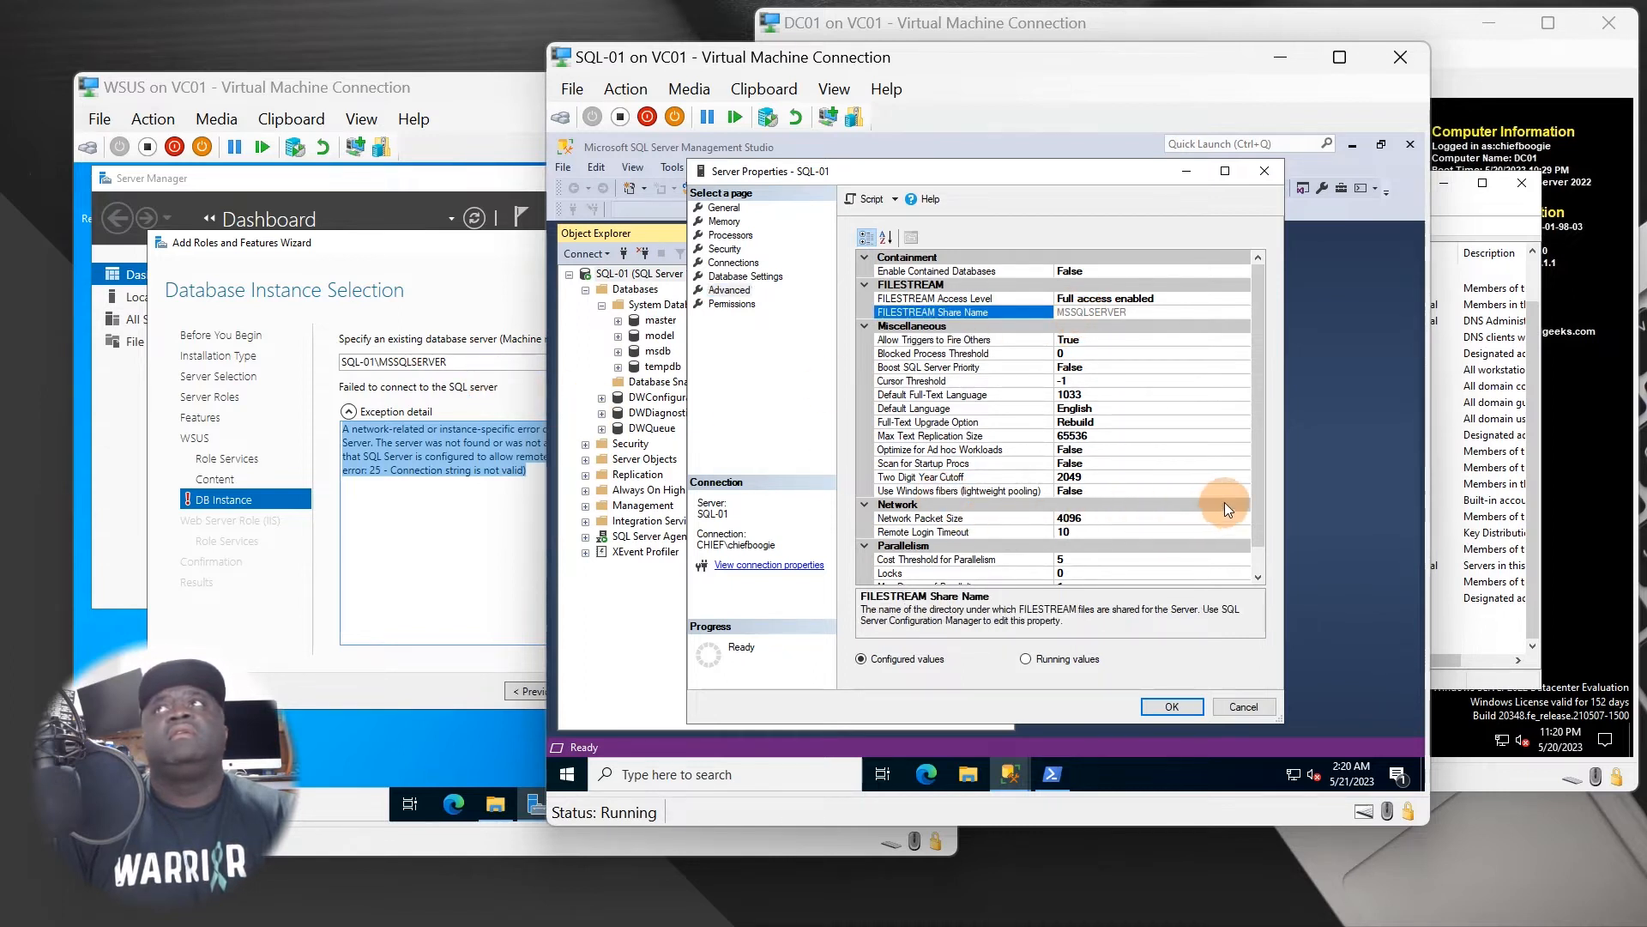
{"action": "scroll", "coordinate": [1244, 506], "scroll_direction": "down", "scroll_amount": 1}
Return to the Add Roles and Features Wizard on the WSUS virtual machine and recheck the specified database server and instance name.
{"action": "left_click", "coordinate": [490, 378]}
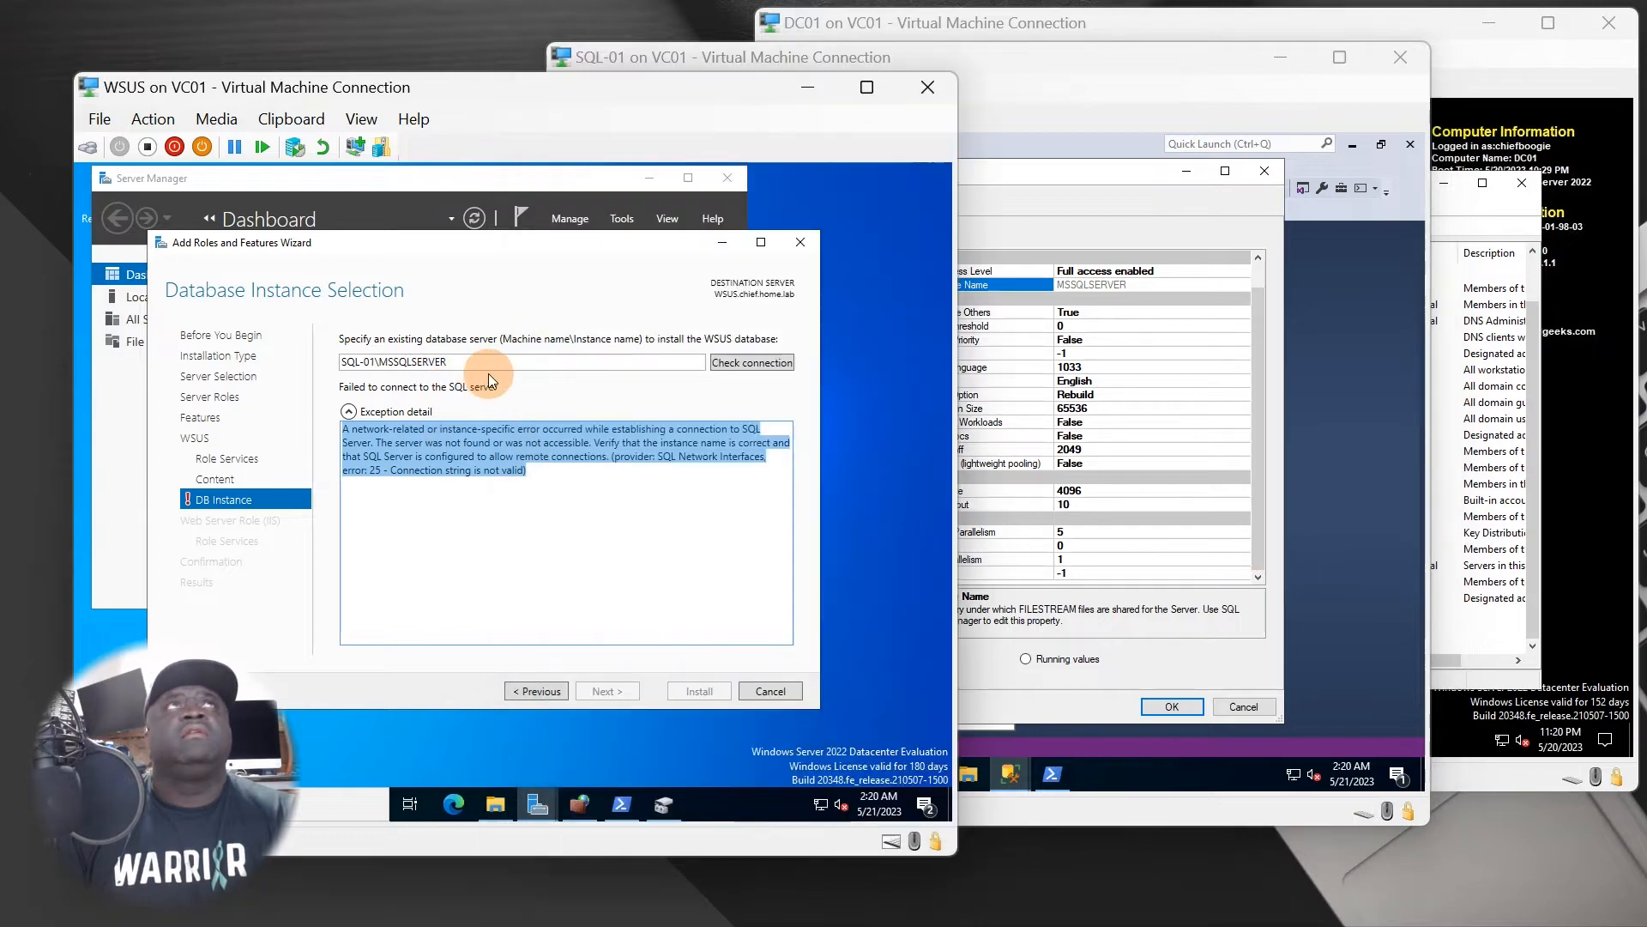
{"action": "triple_click", "coordinate": [380, 361]}
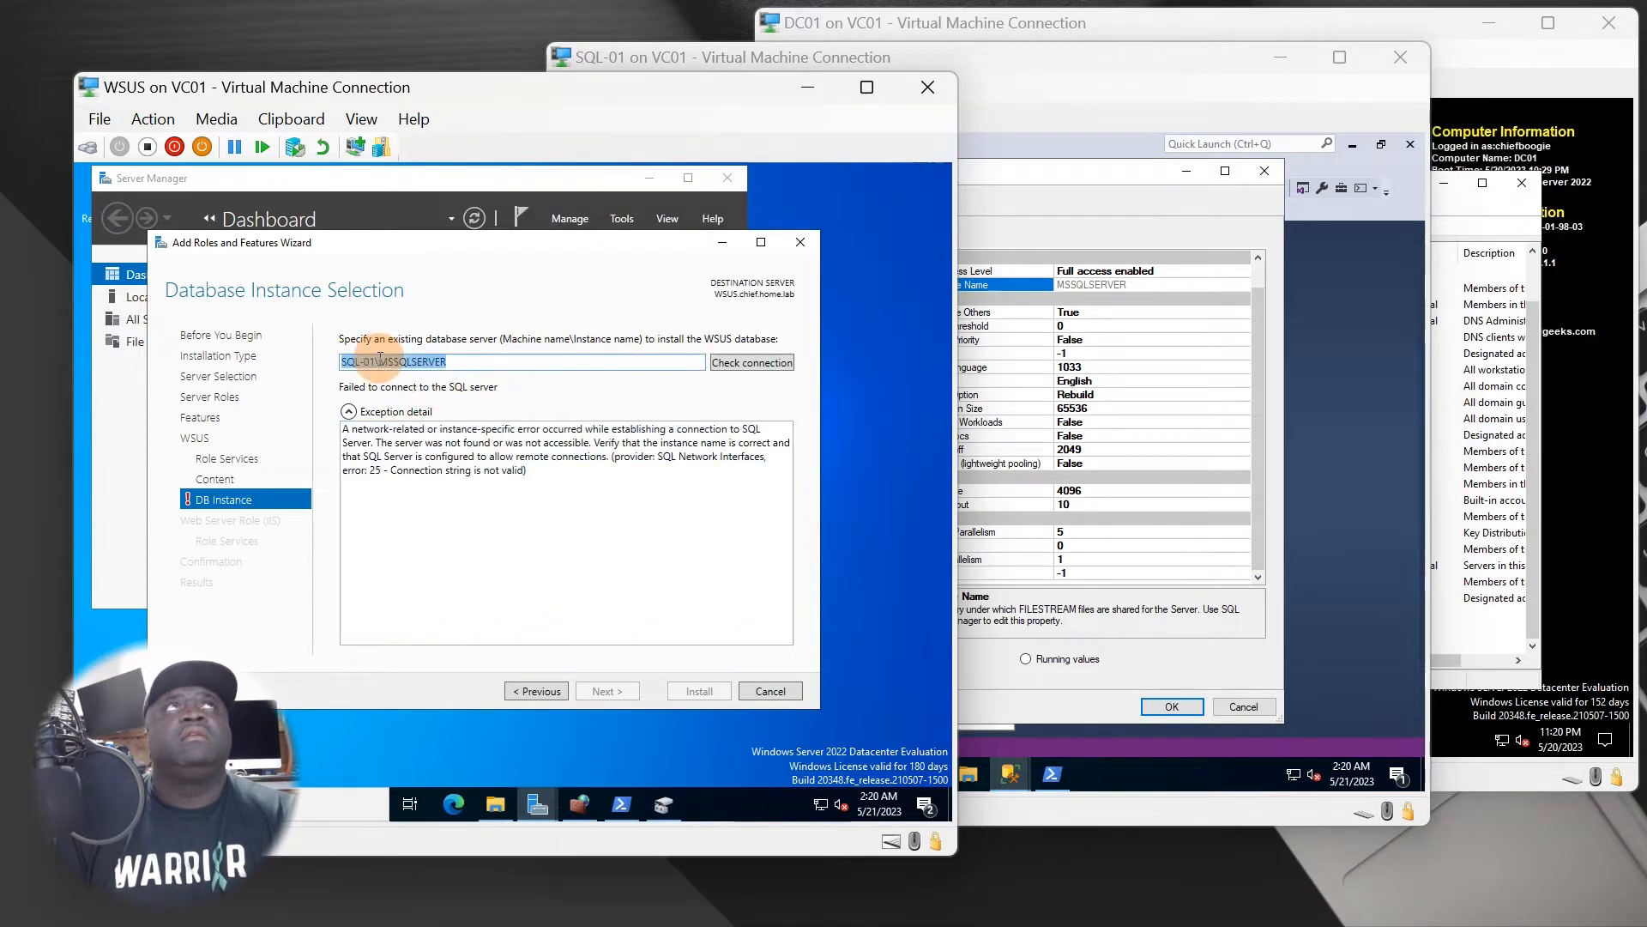
{"action": "left_click", "coordinate": [474, 365]}
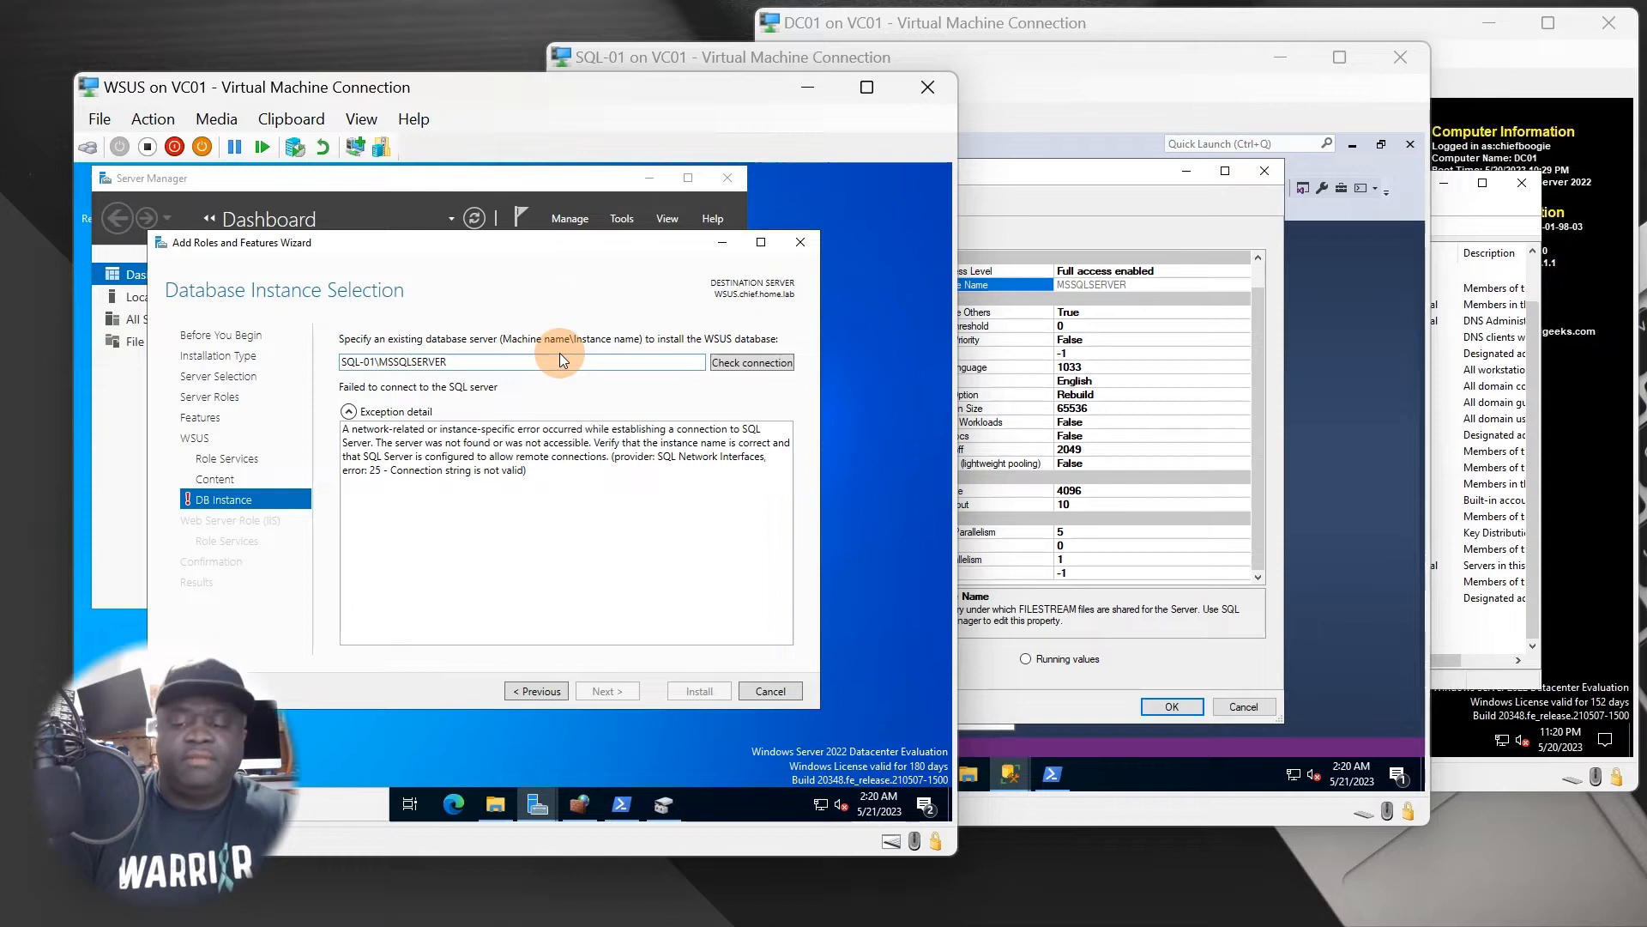
Shorten the WSUS database server entry to MSSQLSERVER and check the connection.
{"action": "key", "text": "BackSpace"}
{"action": "key", "text": "BackSpace"}
{"action": "key", "text": "BackSpace"}
{"action": "key", "text": "BackSpace"}
{"action": "key", "text": "BackSpace"}
{"action": "key", "text": "BackSpace"}
{"action": "key", "text": "BackSpace"}
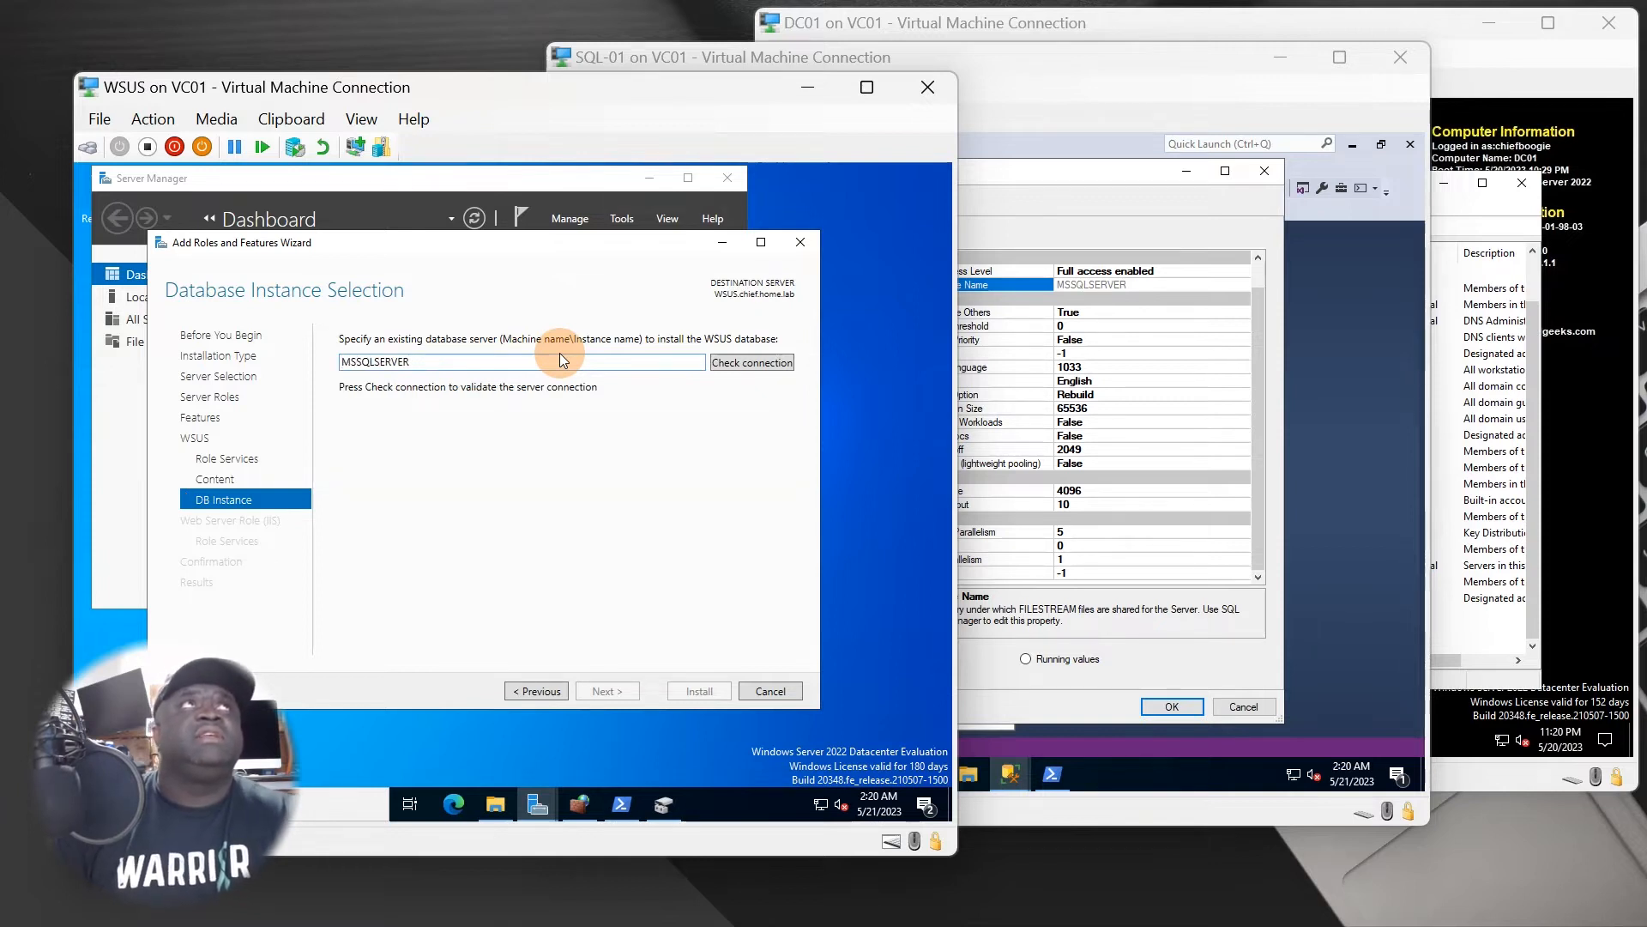
{"action": "left_click", "coordinate": [735, 362]}
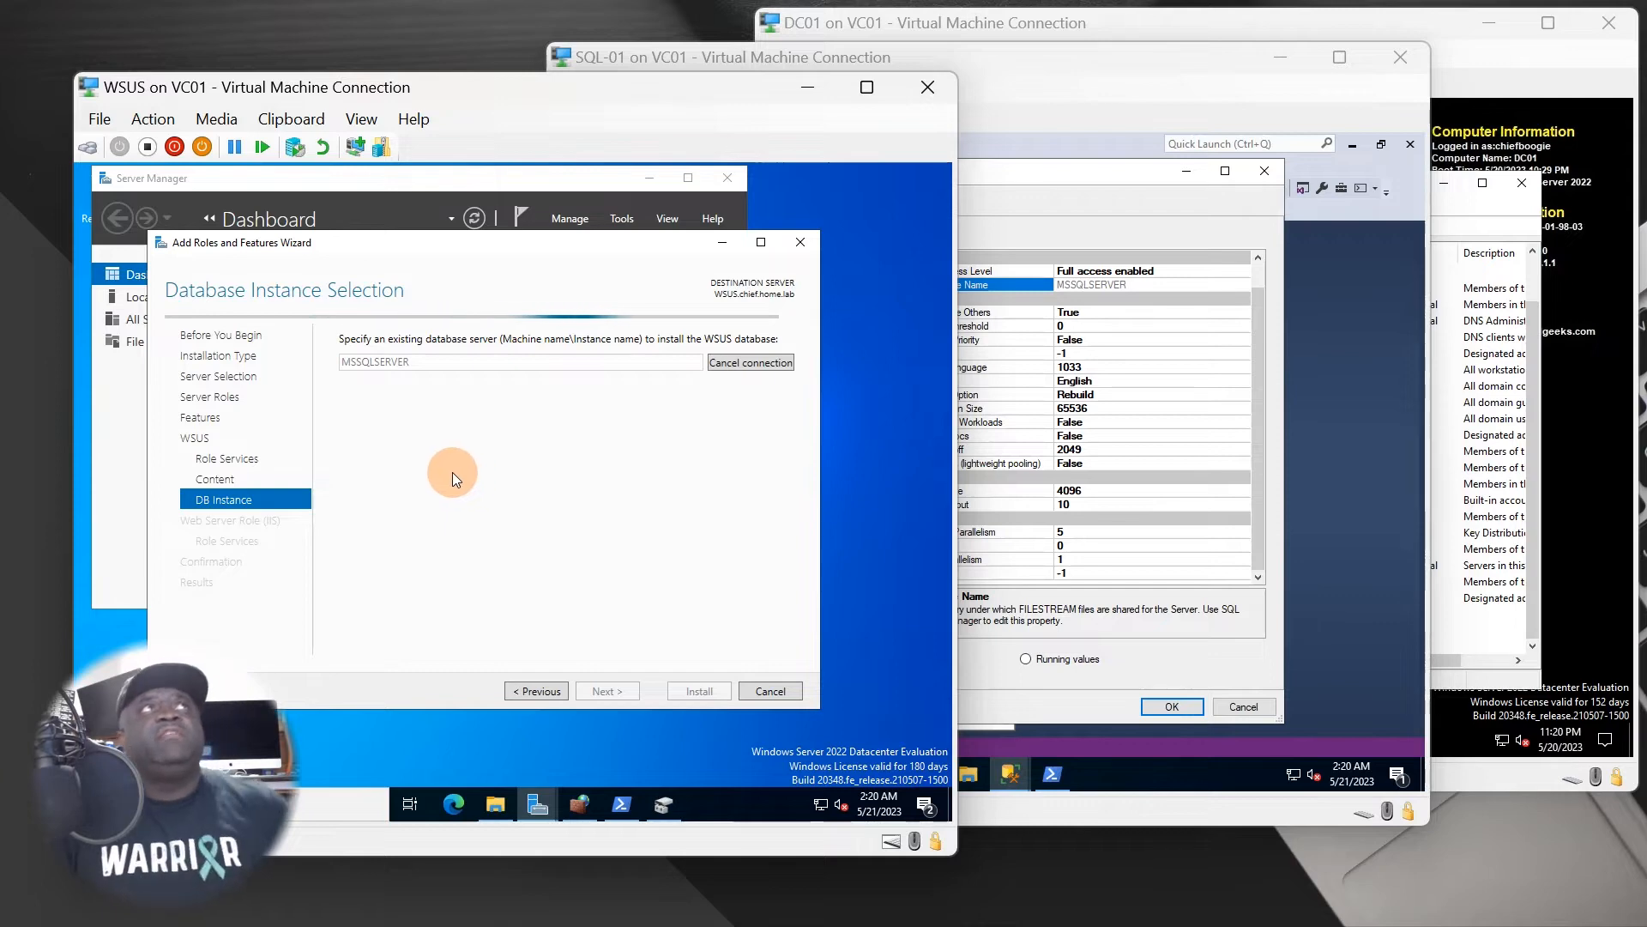
Compare the SQL-01 server properties with the connection exception detail, highlighting the part about SQL Server allowing remote connections.
{"action": "left_click", "coordinate": [1113, 180]}
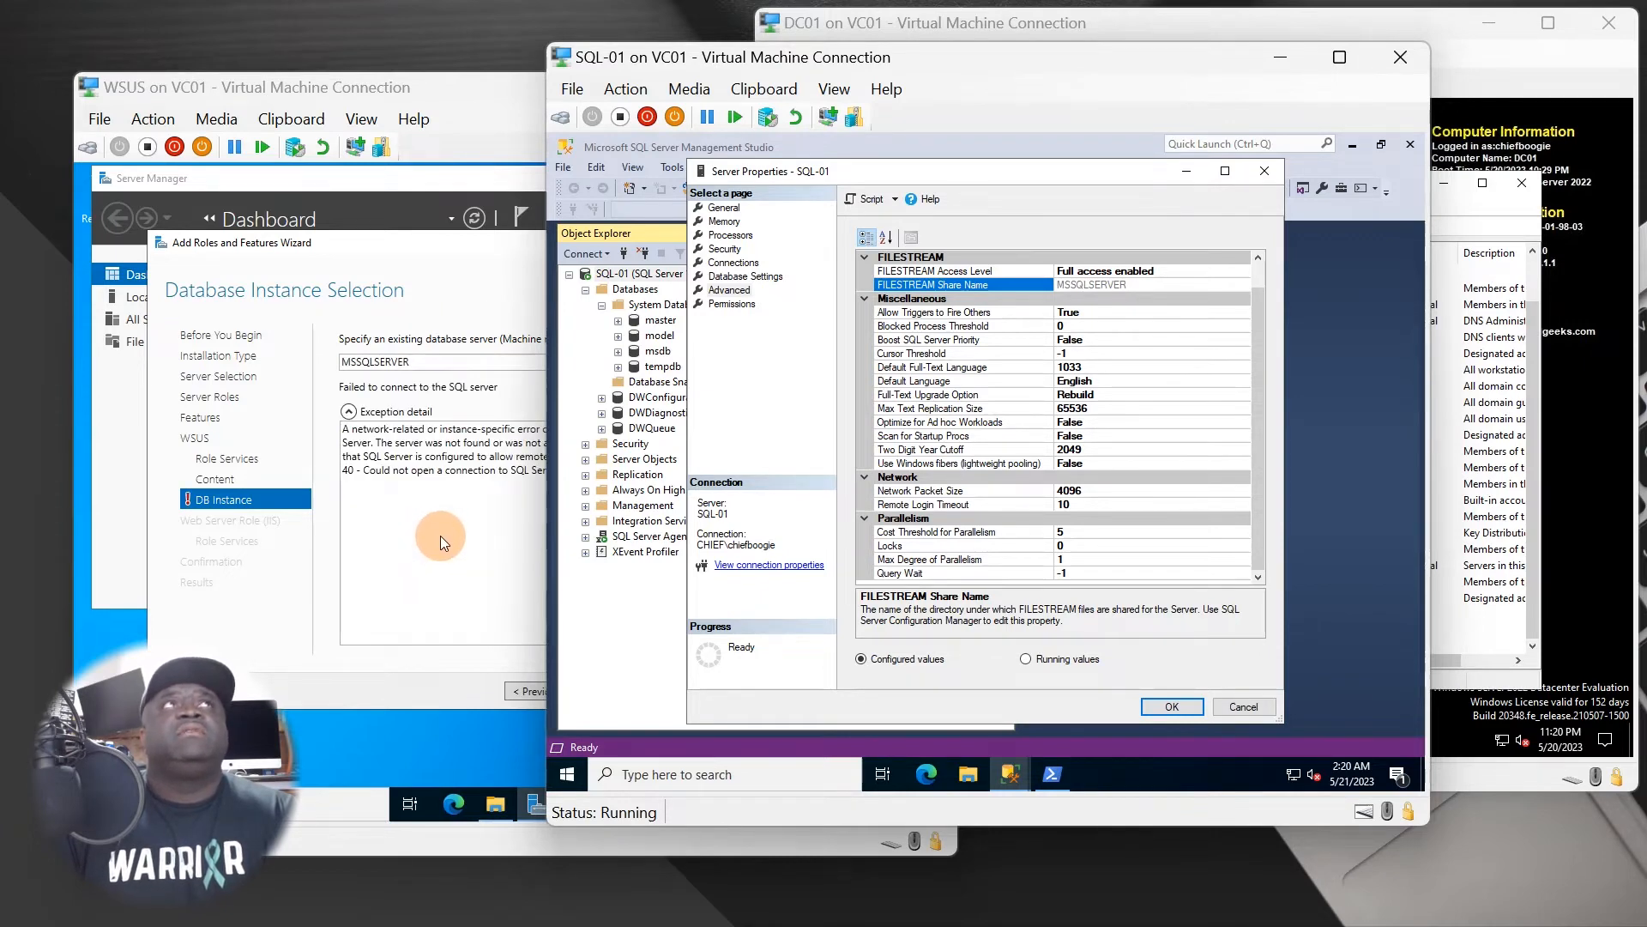
{"action": "left_click", "coordinate": [440, 535]}
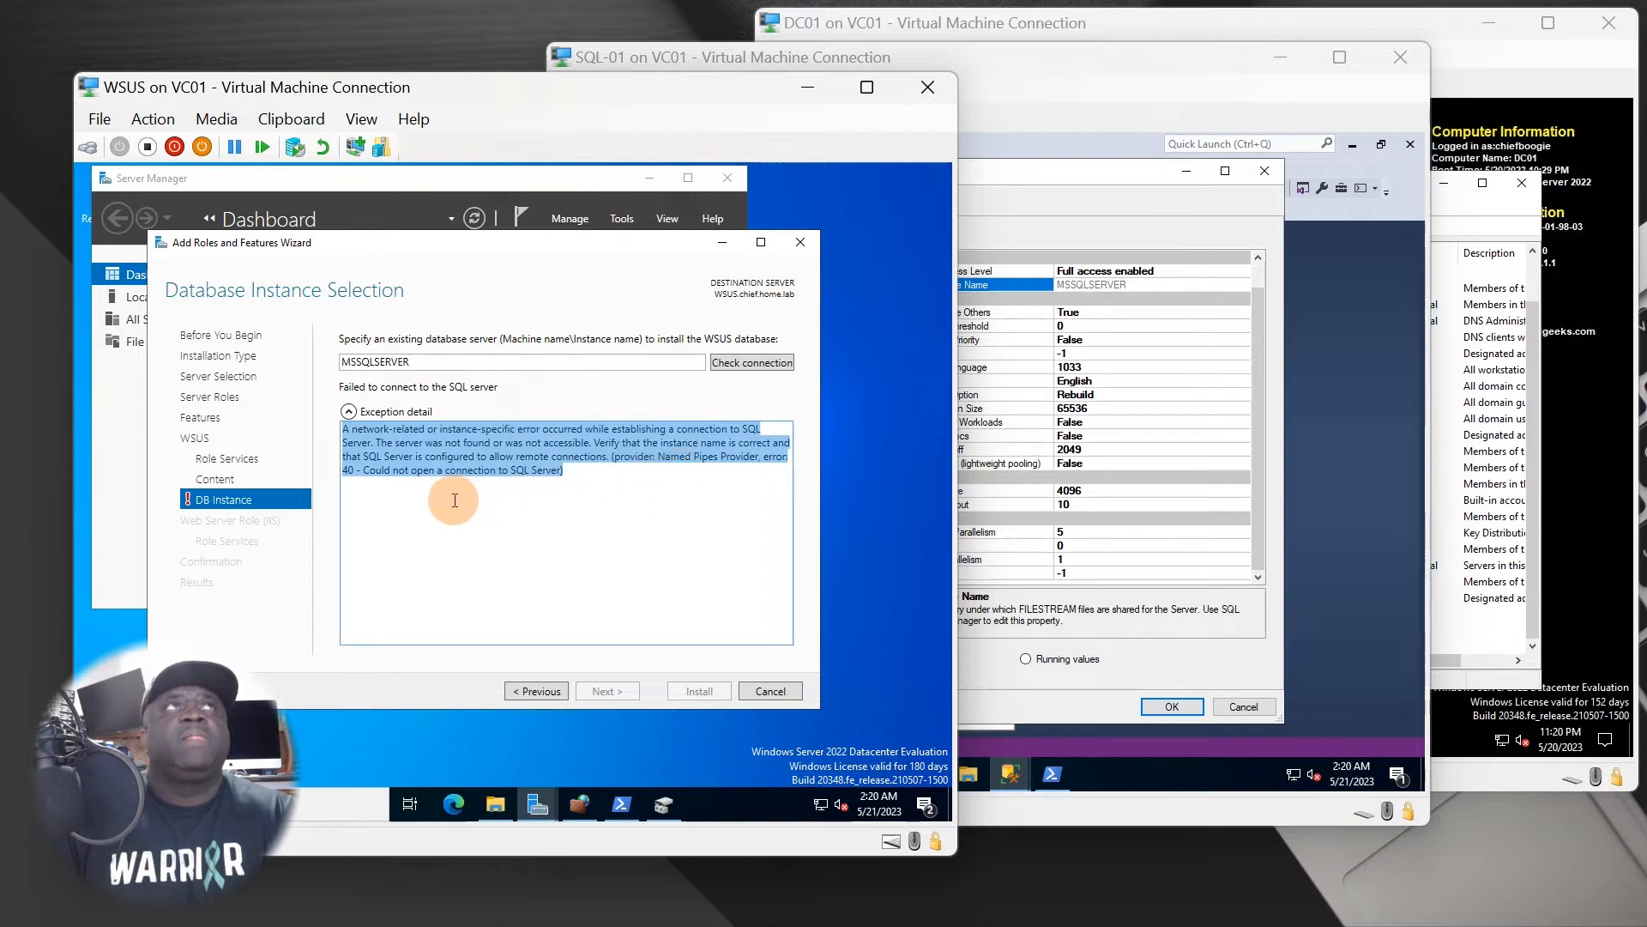
{"action": "left_click", "coordinate": [363, 463]}
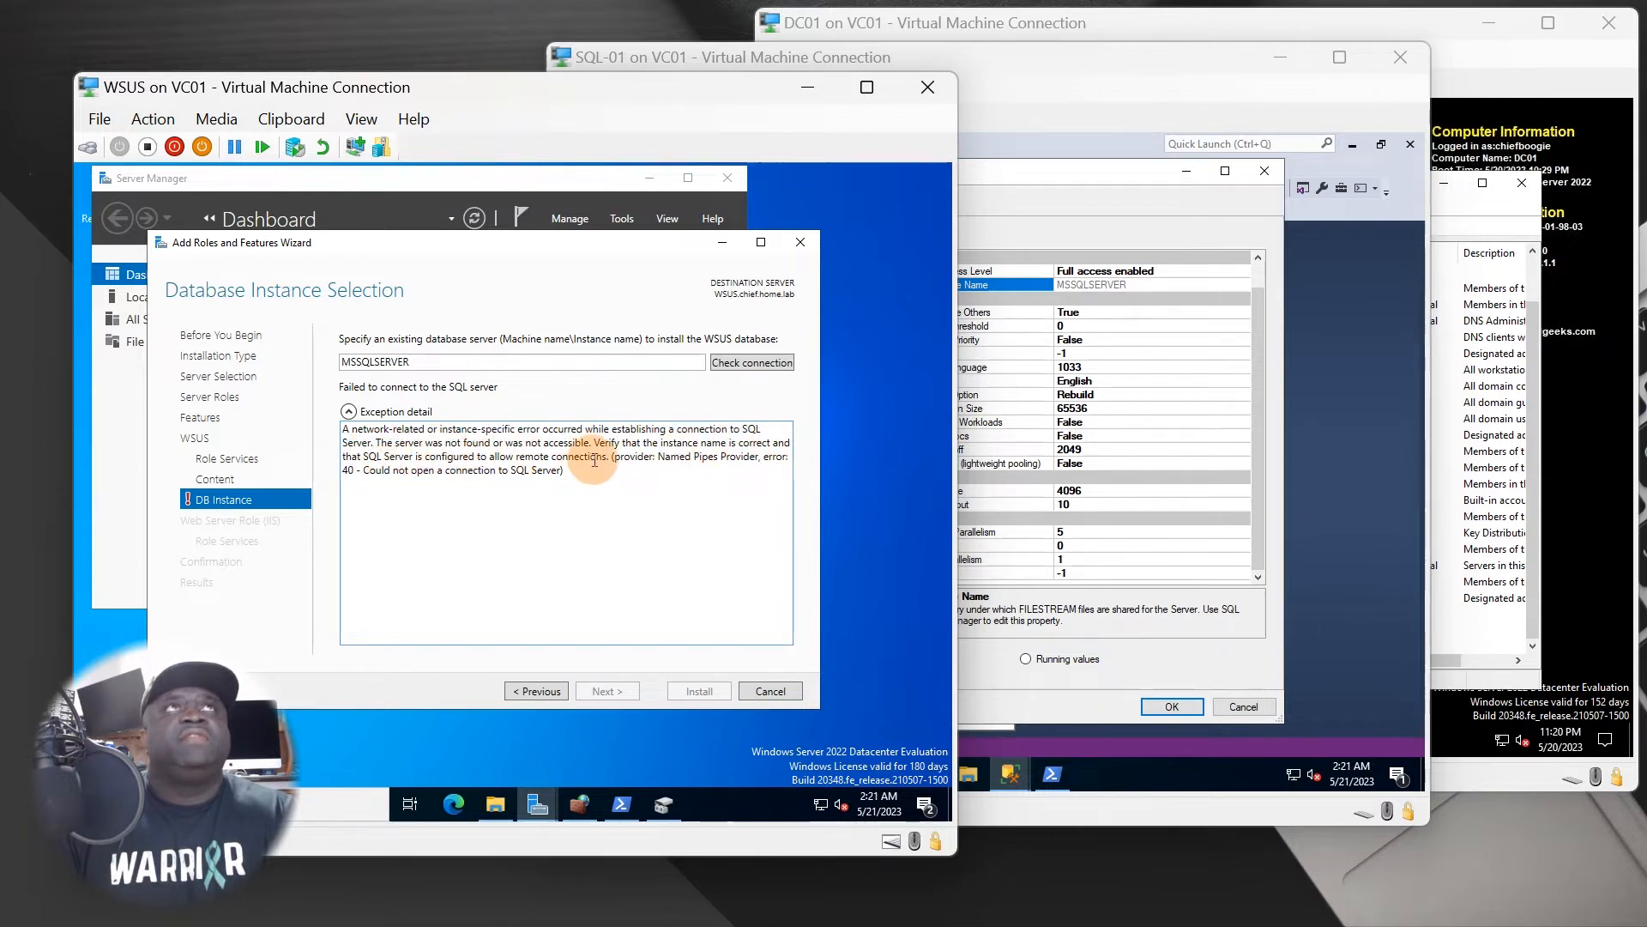
{"action": "left_click_drag", "start_coordinate": [611, 455], "coordinate": [364, 460]}
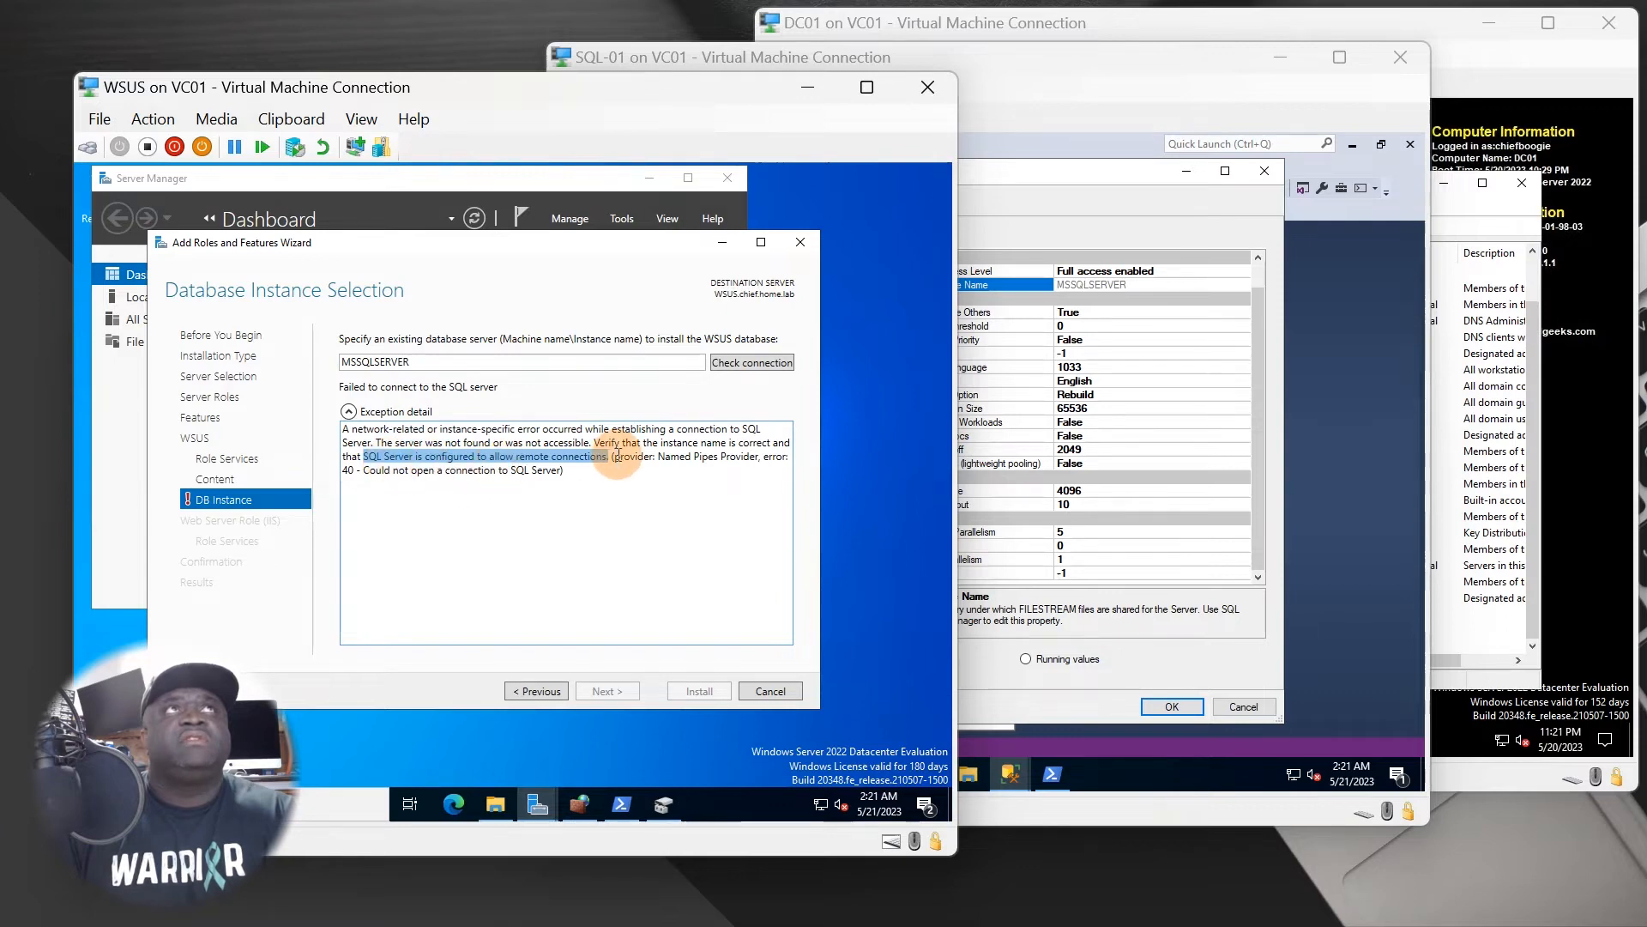
On the SQL-01 machine, search for remote settings and allow remote connections to this computer, accepting the firewall exception.
{"action": "left_click", "coordinate": [1346, 696]}
{"action": "left_click", "coordinate": [566, 774]}
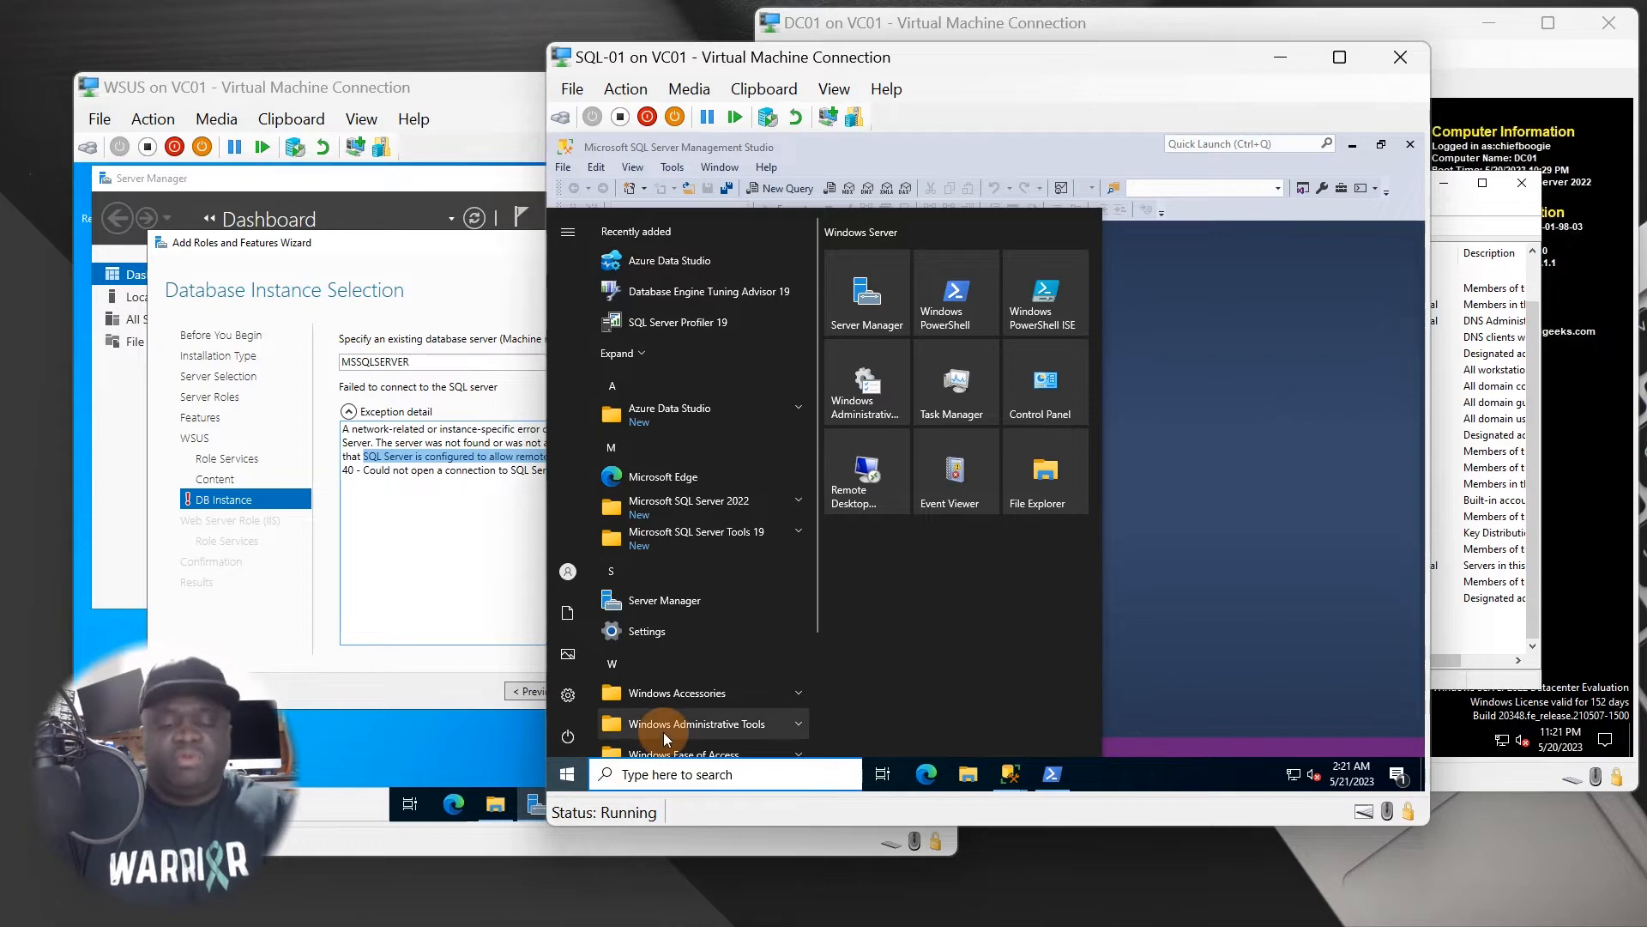
{"action": "type", "text": "remote"}
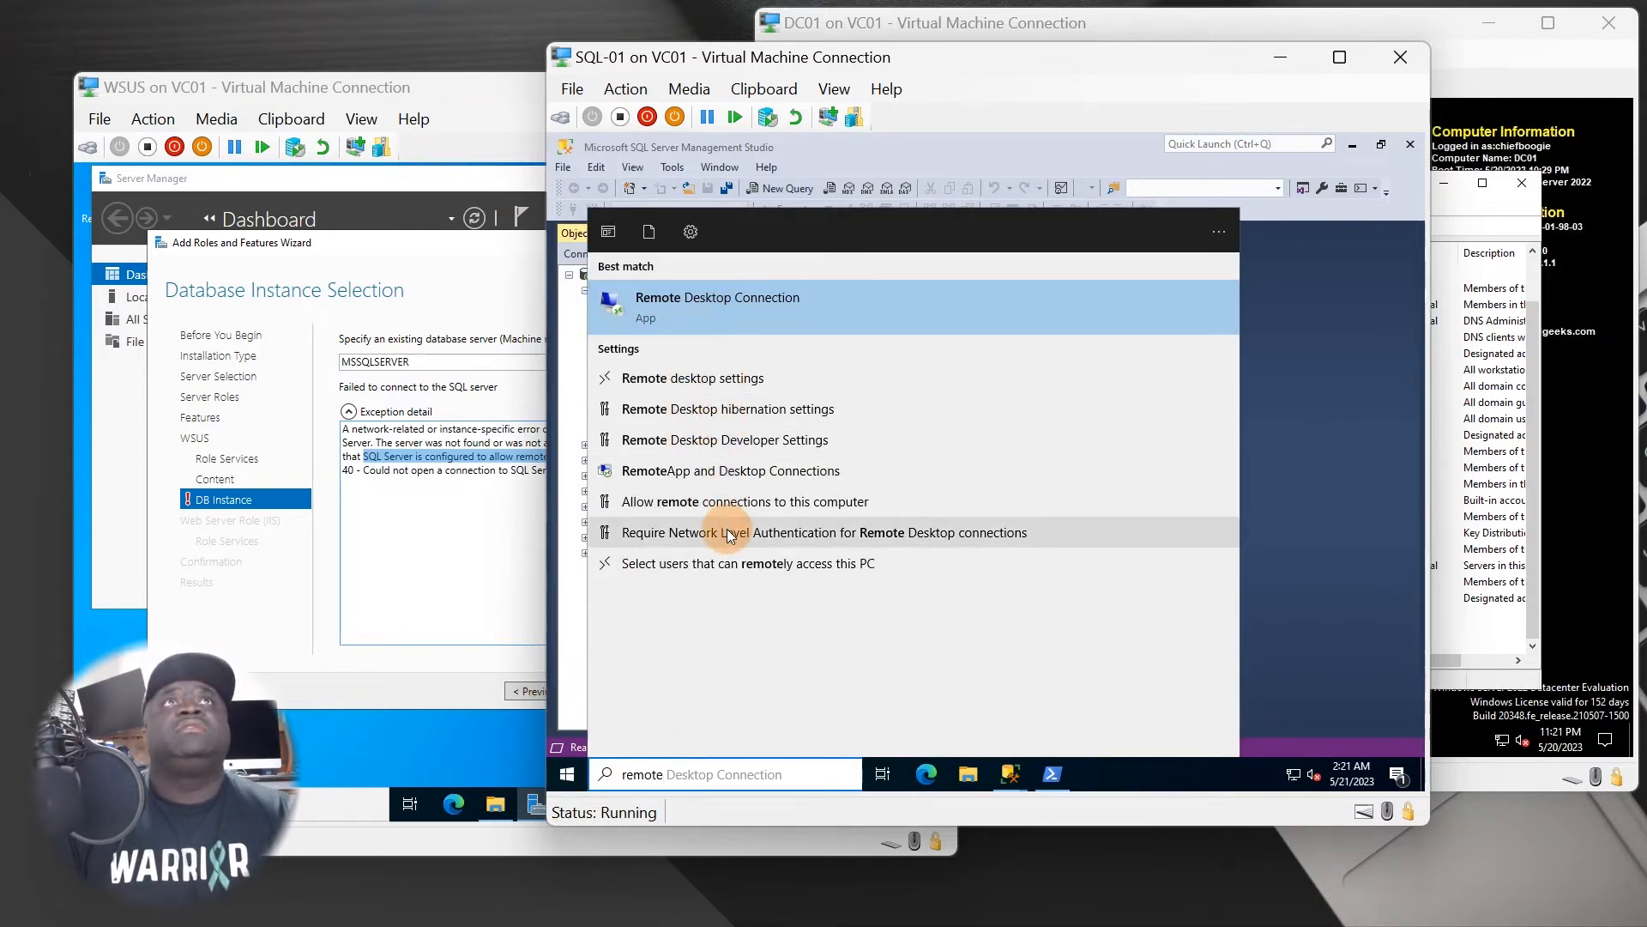
{"action": "left_click", "coordinate": [734, 511]}
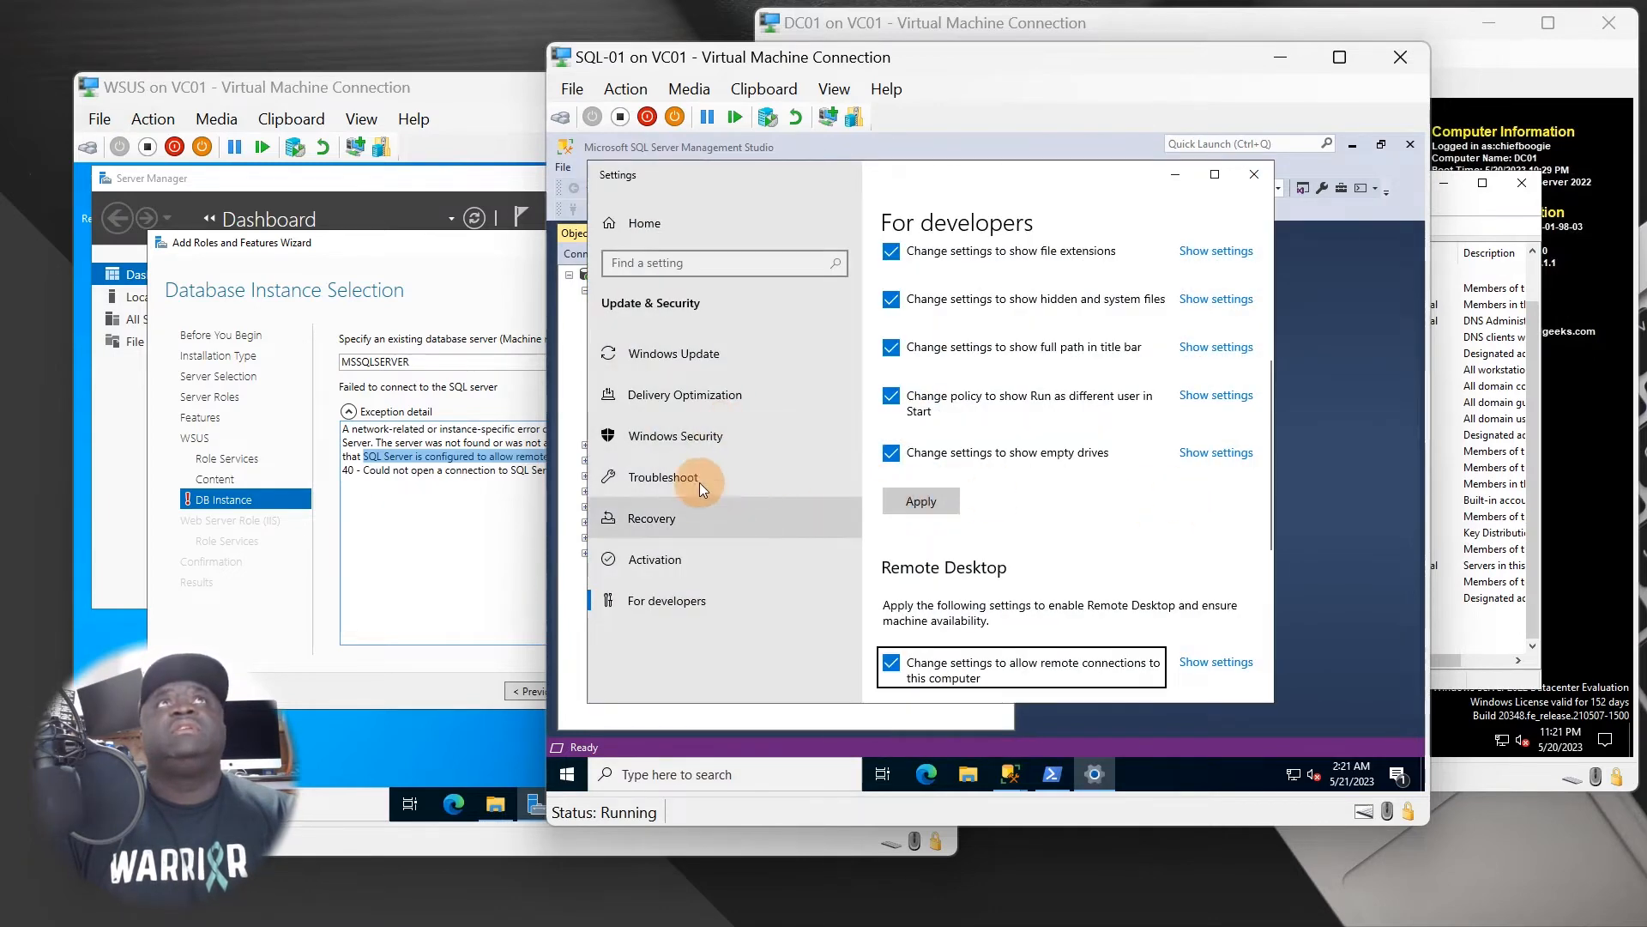
{"action": "scroll", "coordinate": [1033, 575], "scroll_direction": "down", "scroll_amount": 3}
{"action": "scroll", "coordinate": [1026, 592], "scroll_direction": "down", "scroll_amount": 2}
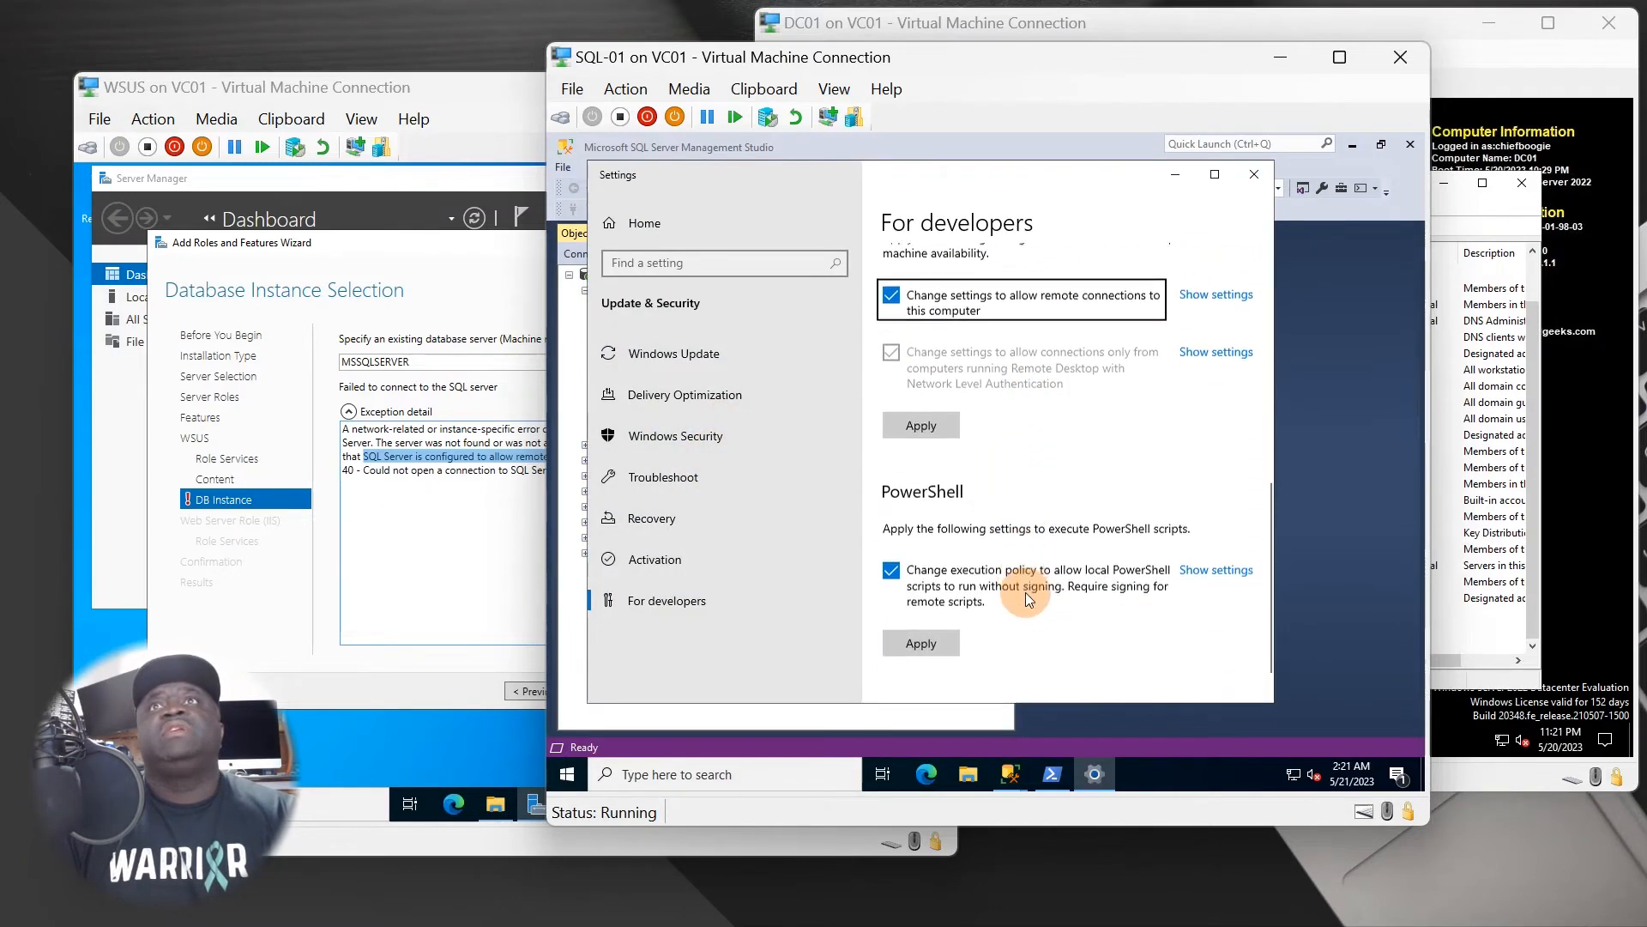
{"action": "scroll", "coordinate": [1010, 597], "scroll_direction": "up", "scroll_amount": 5}
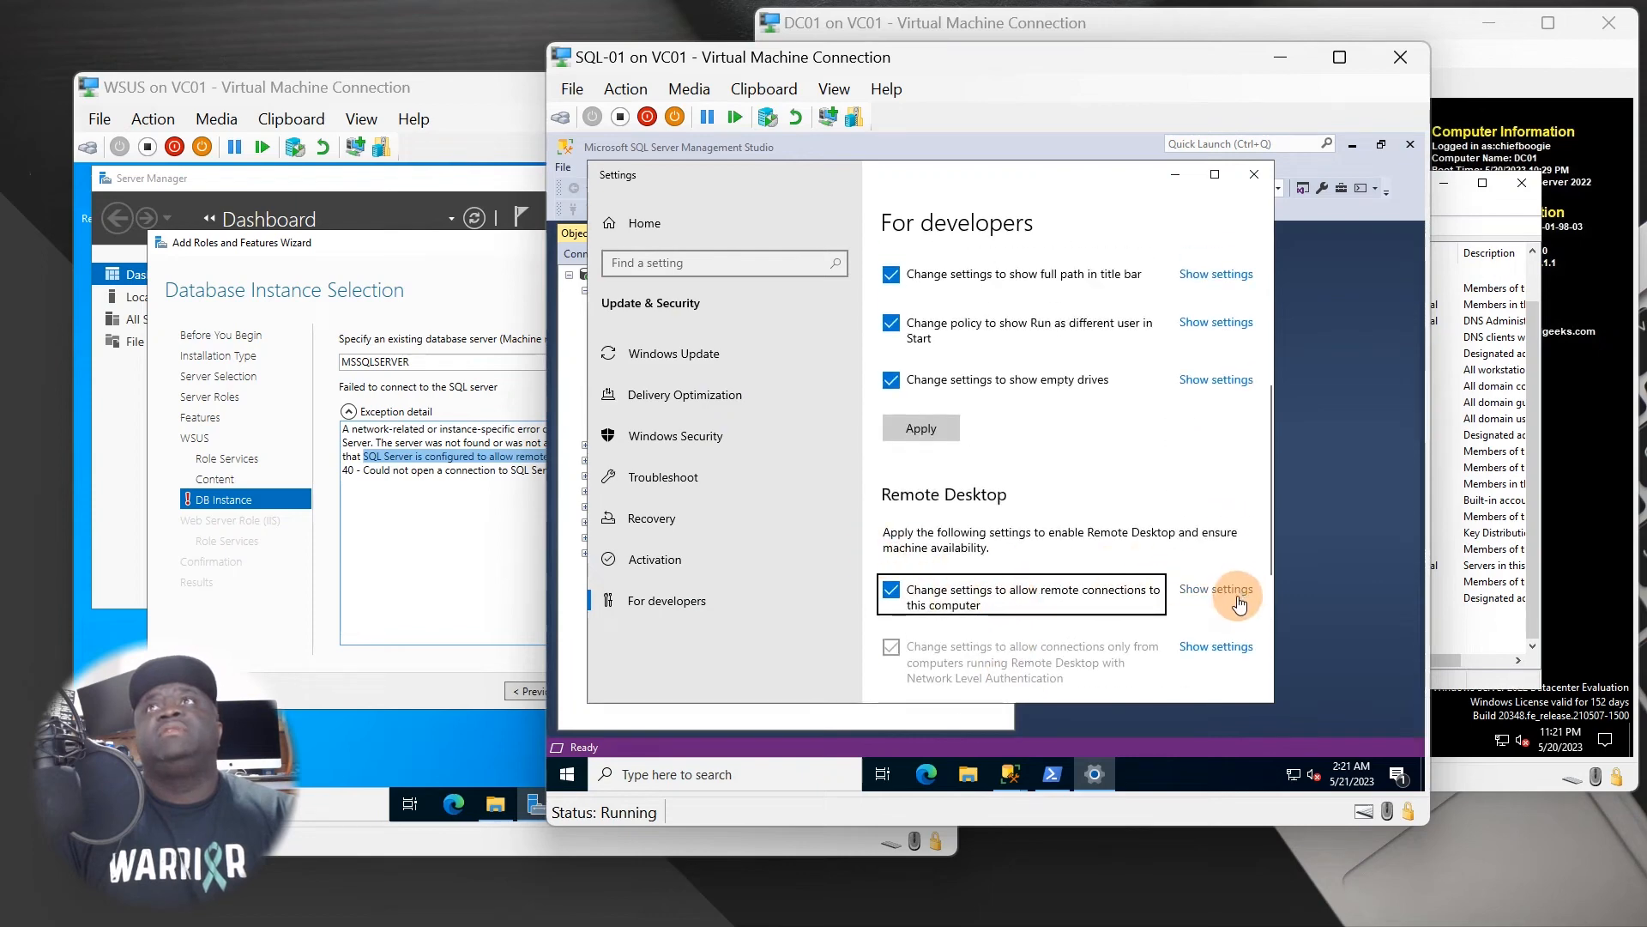
{"action": "left_click", "coordinate": [1216, 592]}
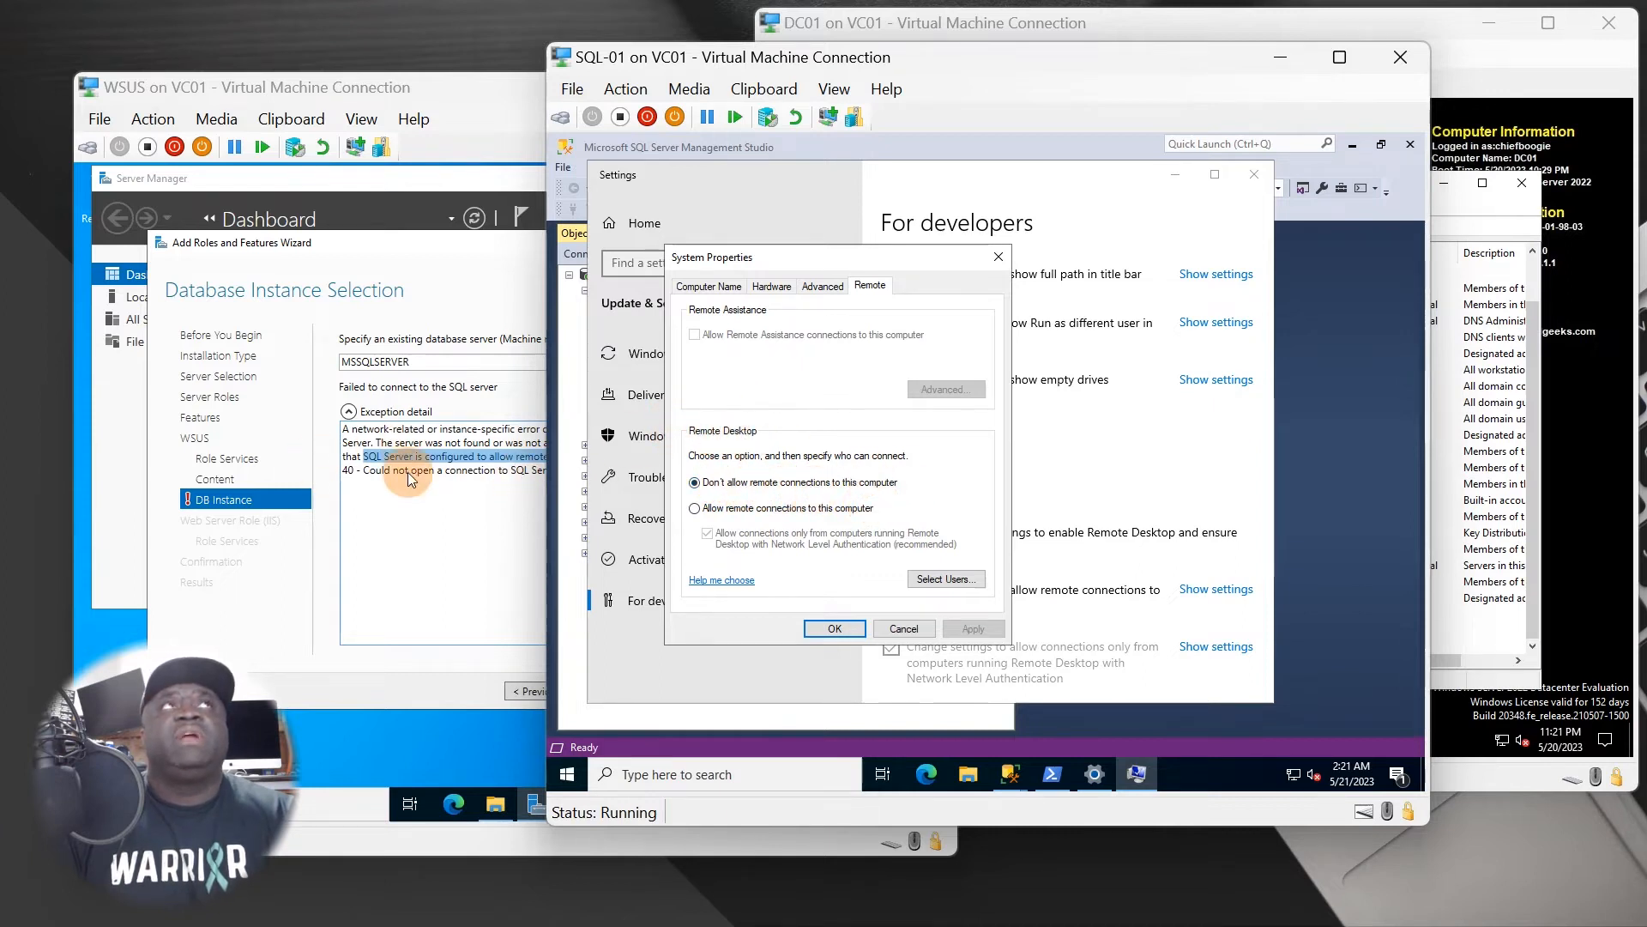
{"action": "left_click", "coordinate": [782, 510]}
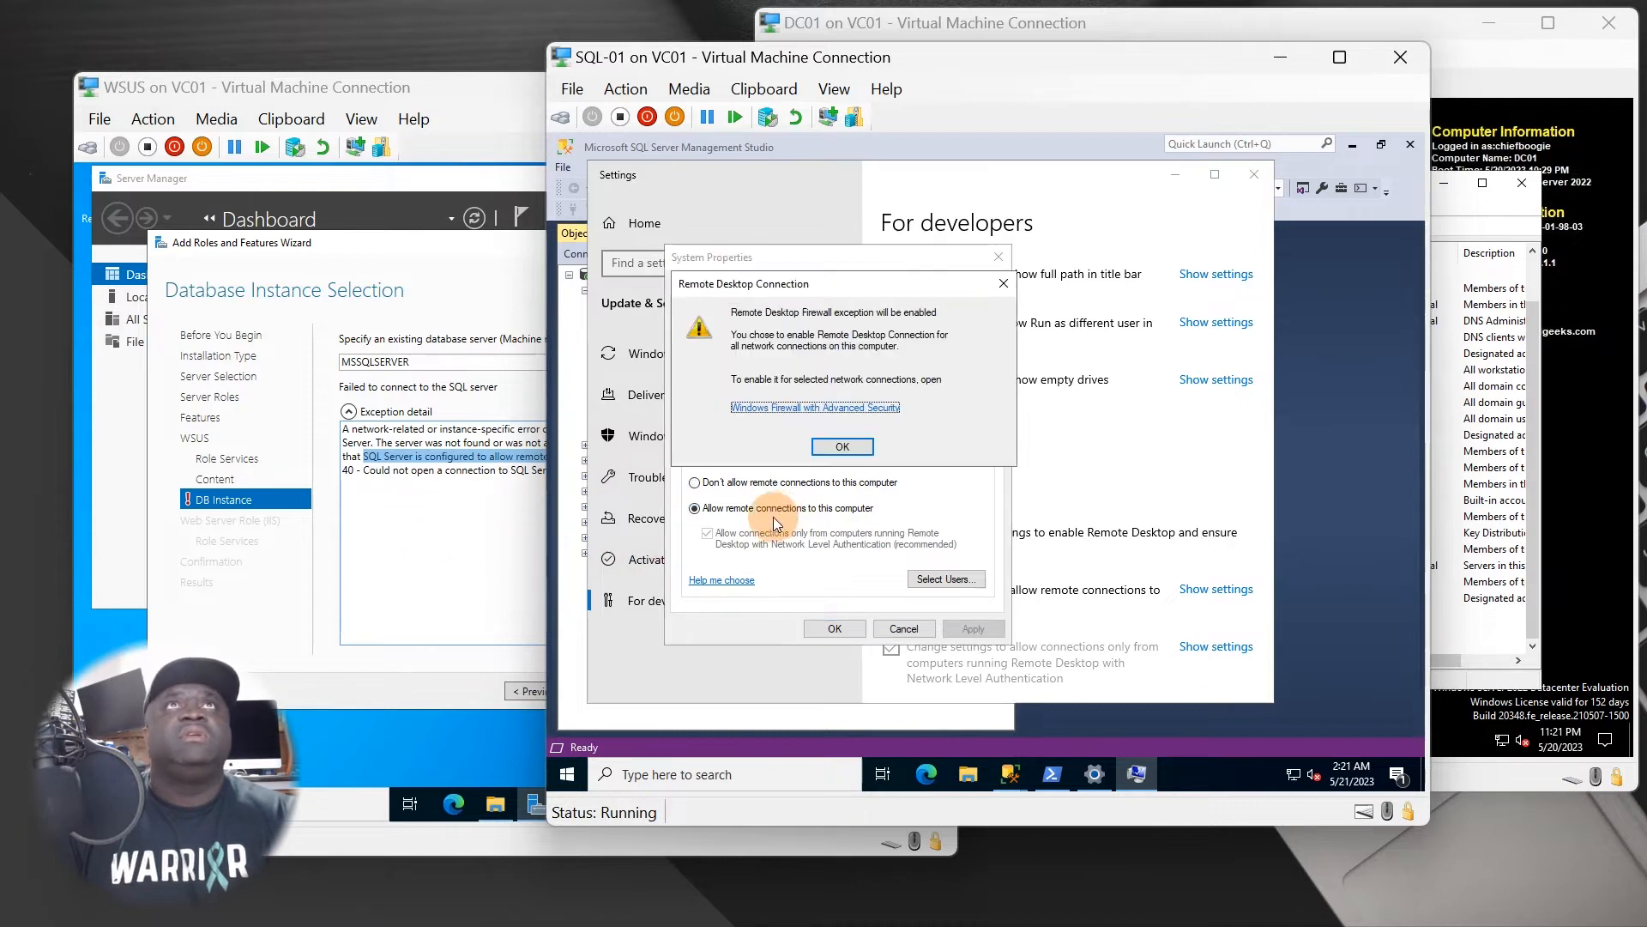
{"action": "left_click", "coordinate": [842, 446]}
Add the Domain Computers and Domain Users groups as Remote Desktop users and apply the system properties.
{"action": "left_click", "coordinate": [949, 580]}
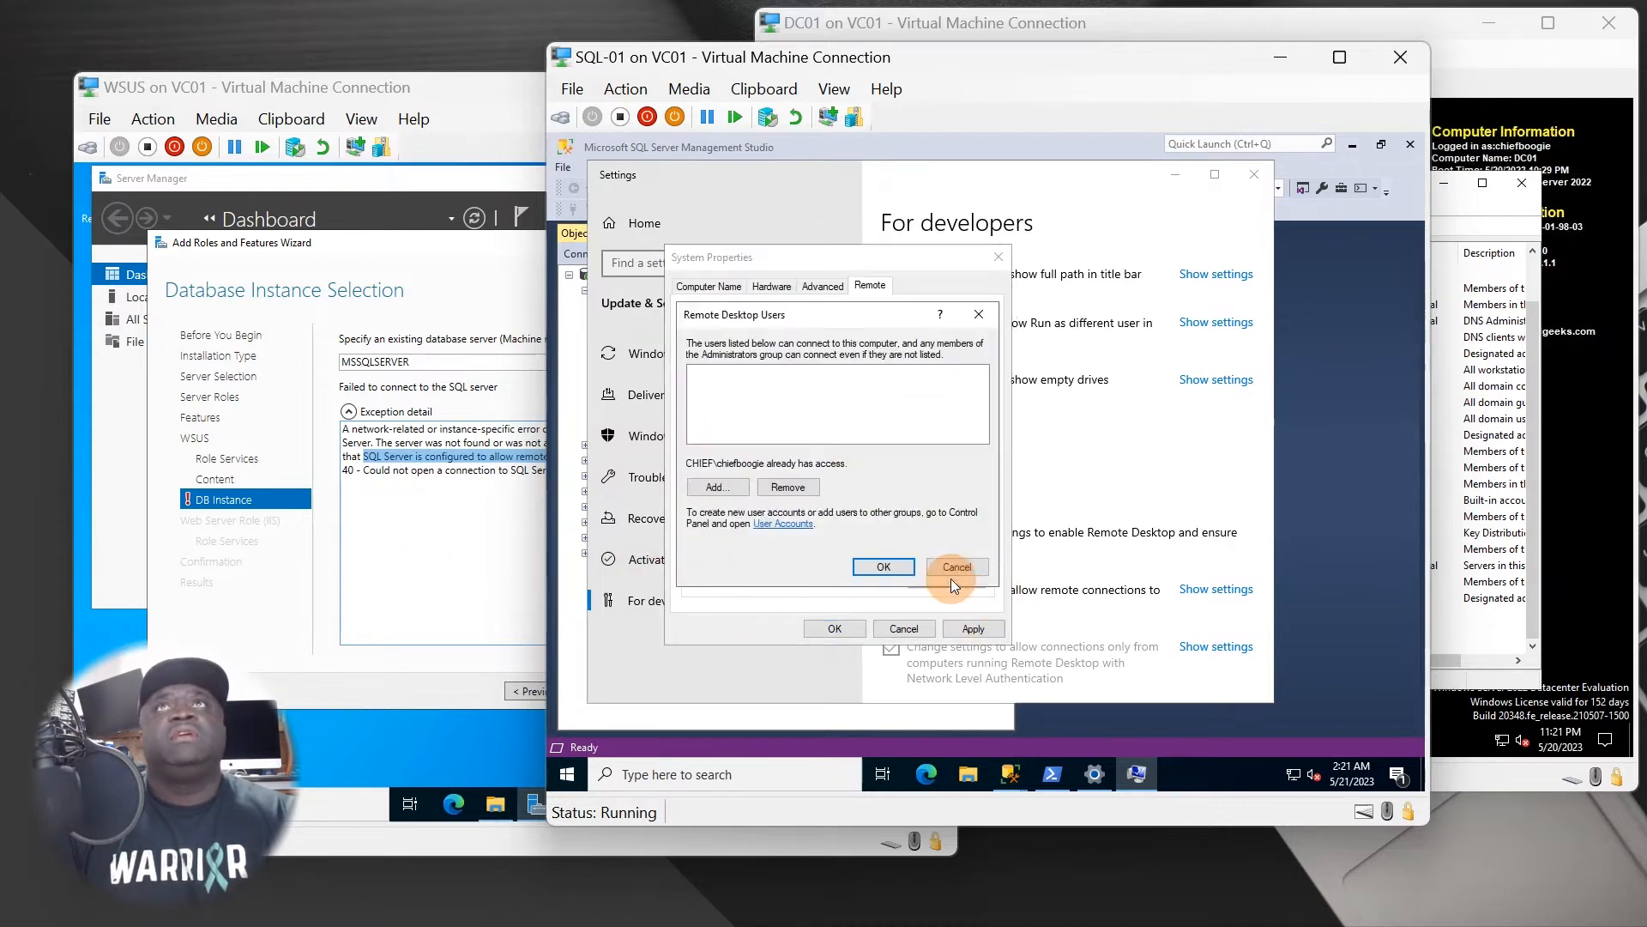
{"action": "left_click", "coordinate": [717, 487]}
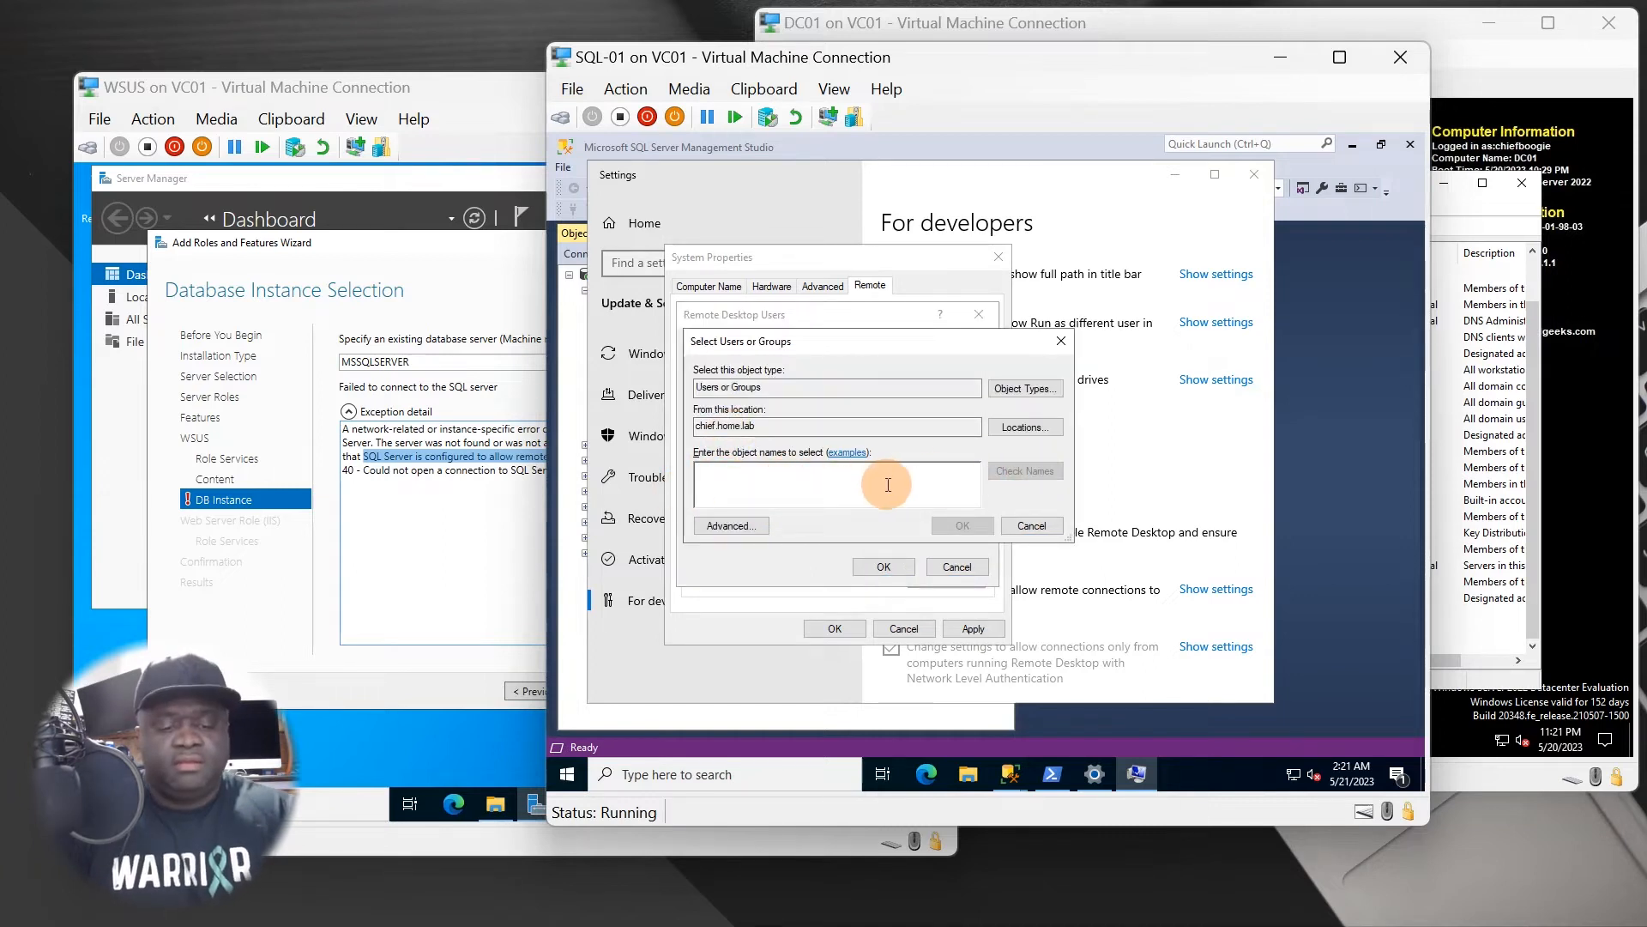
{"action": "type", "text": "domain"}
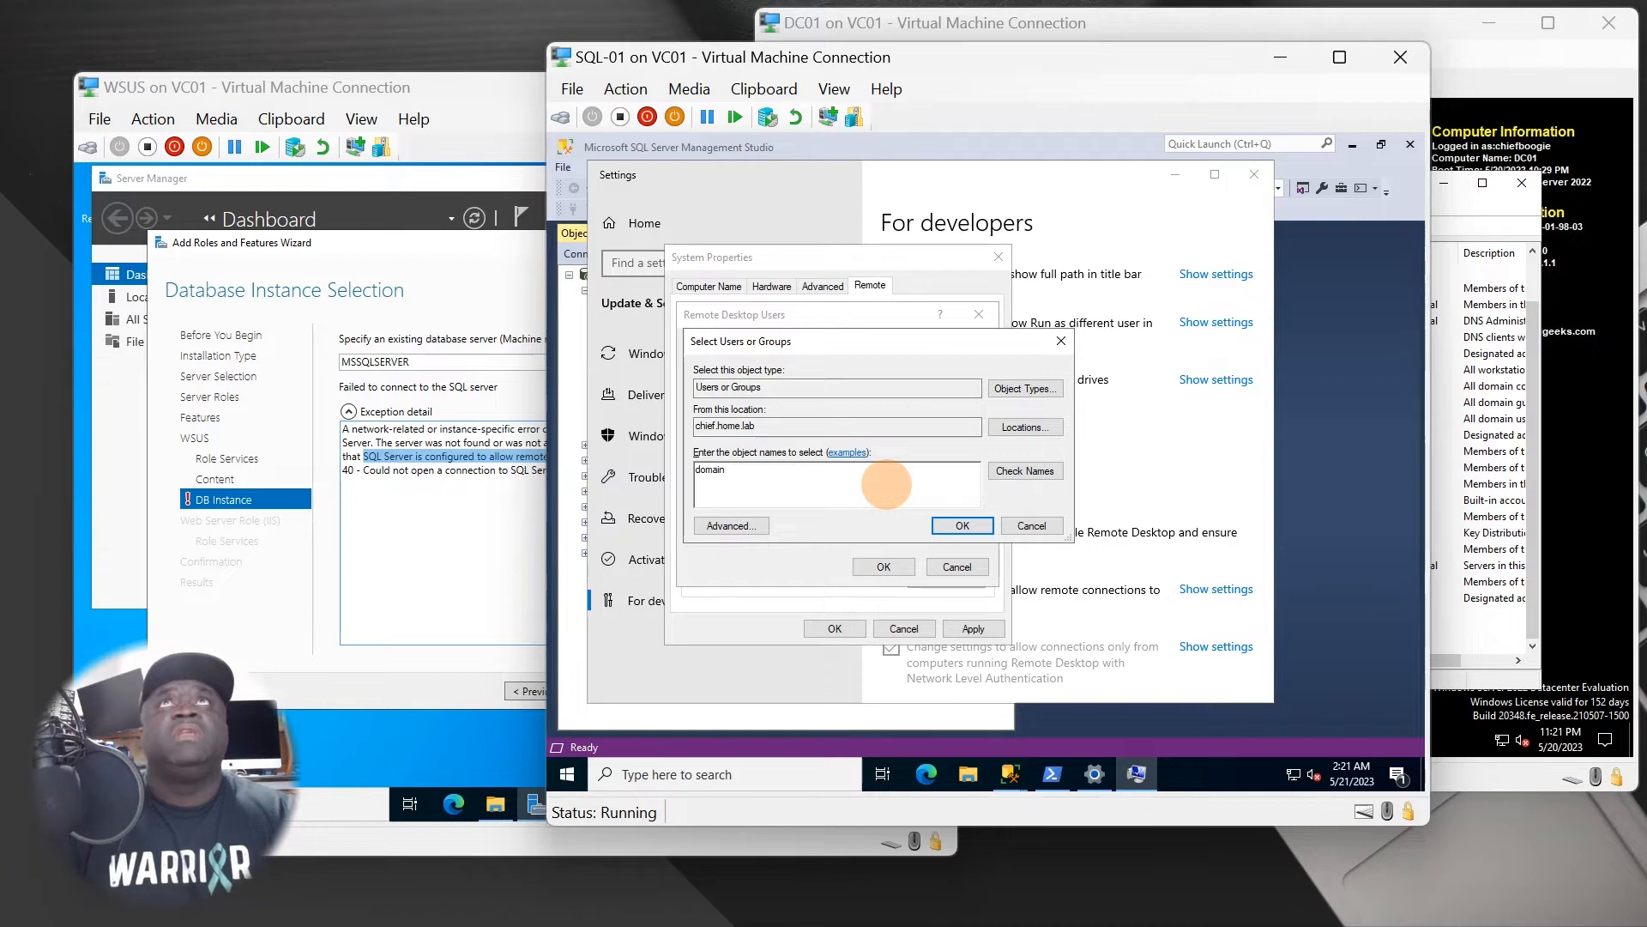
{"action": "left_click", "coordinate": [1010, 474]}
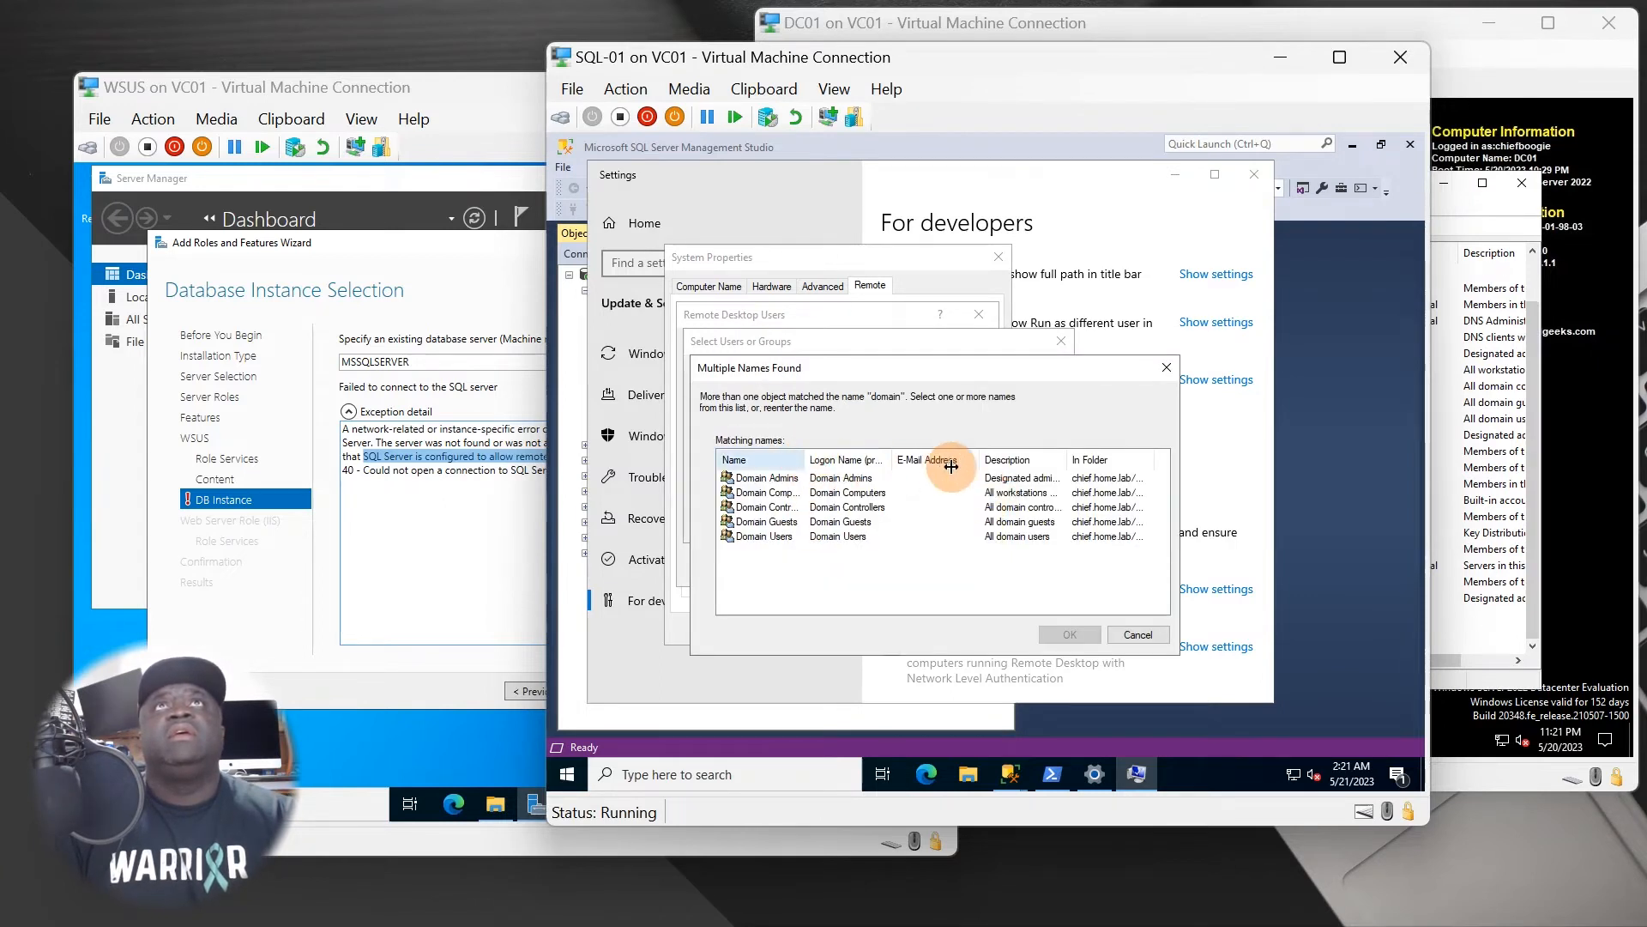
{"action": "left_click", "coordinate": [766, 493]}
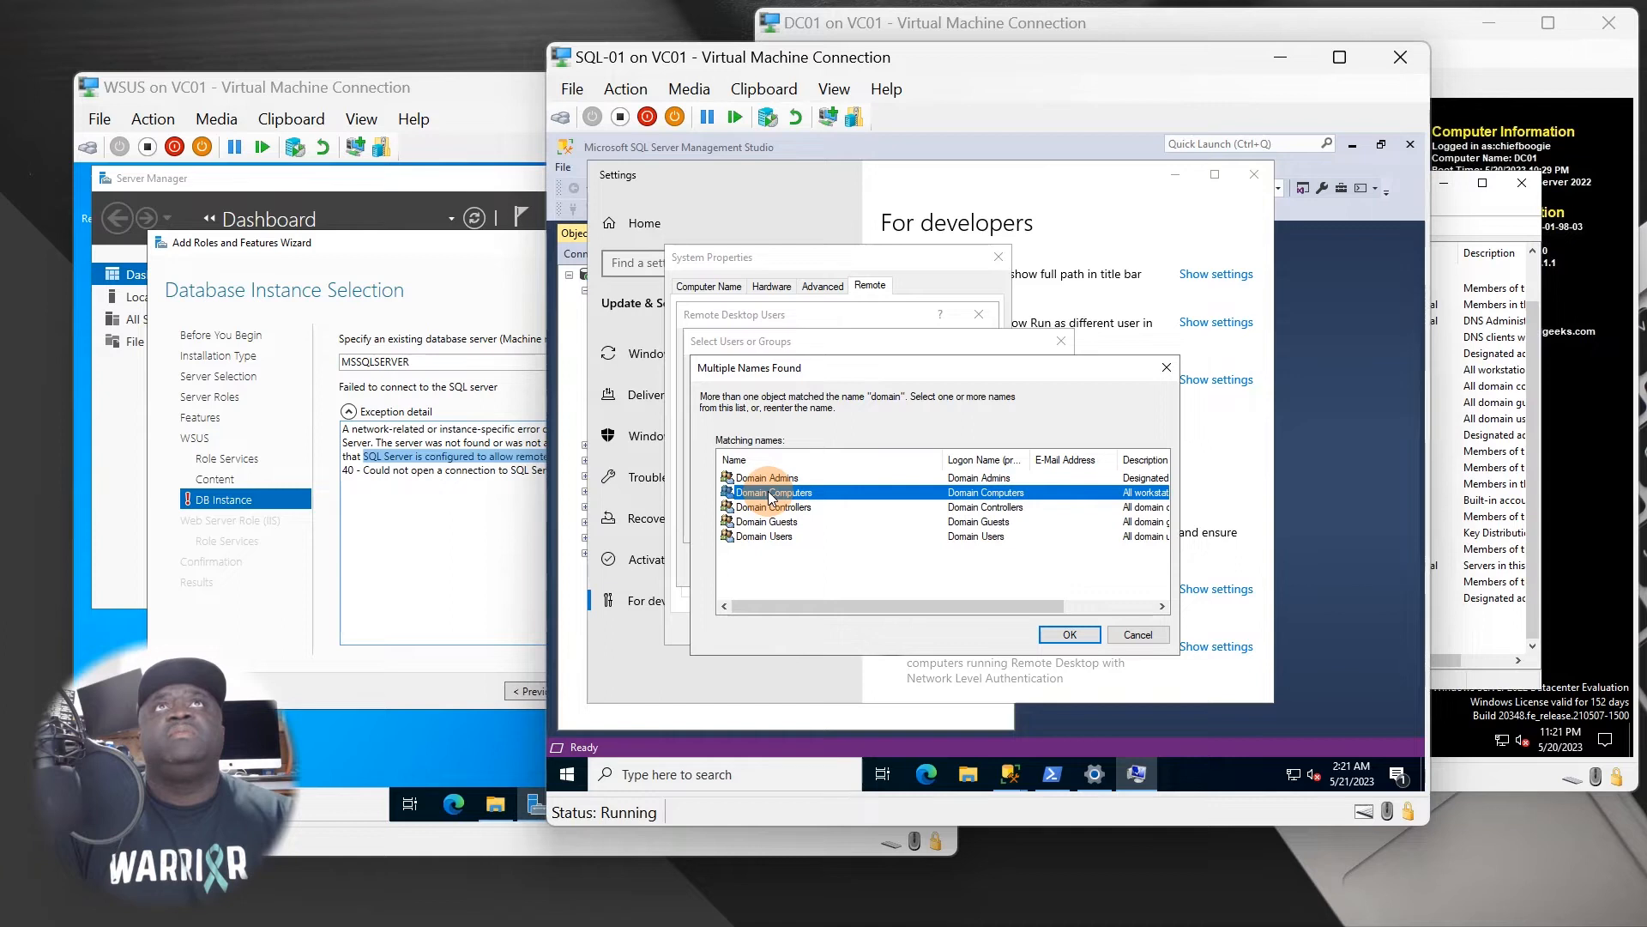
{"action": "left_click", "coordinate": [770, 538], "text": "ctrl"}
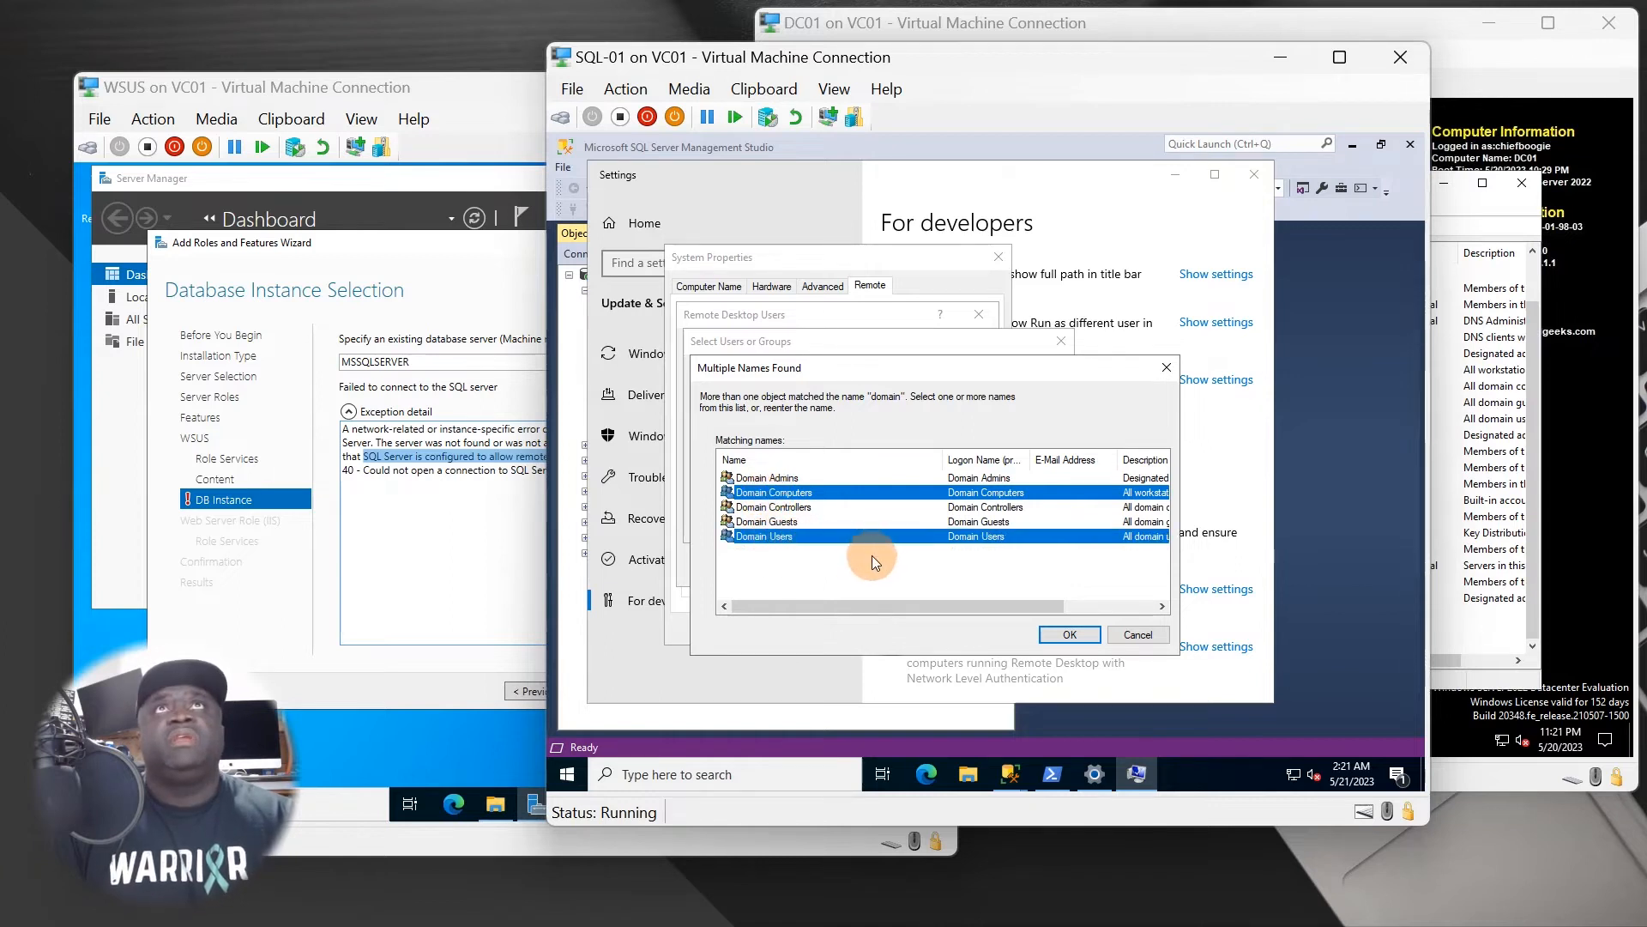
{"action": "left_click", "coordinate": [1067, 635]}
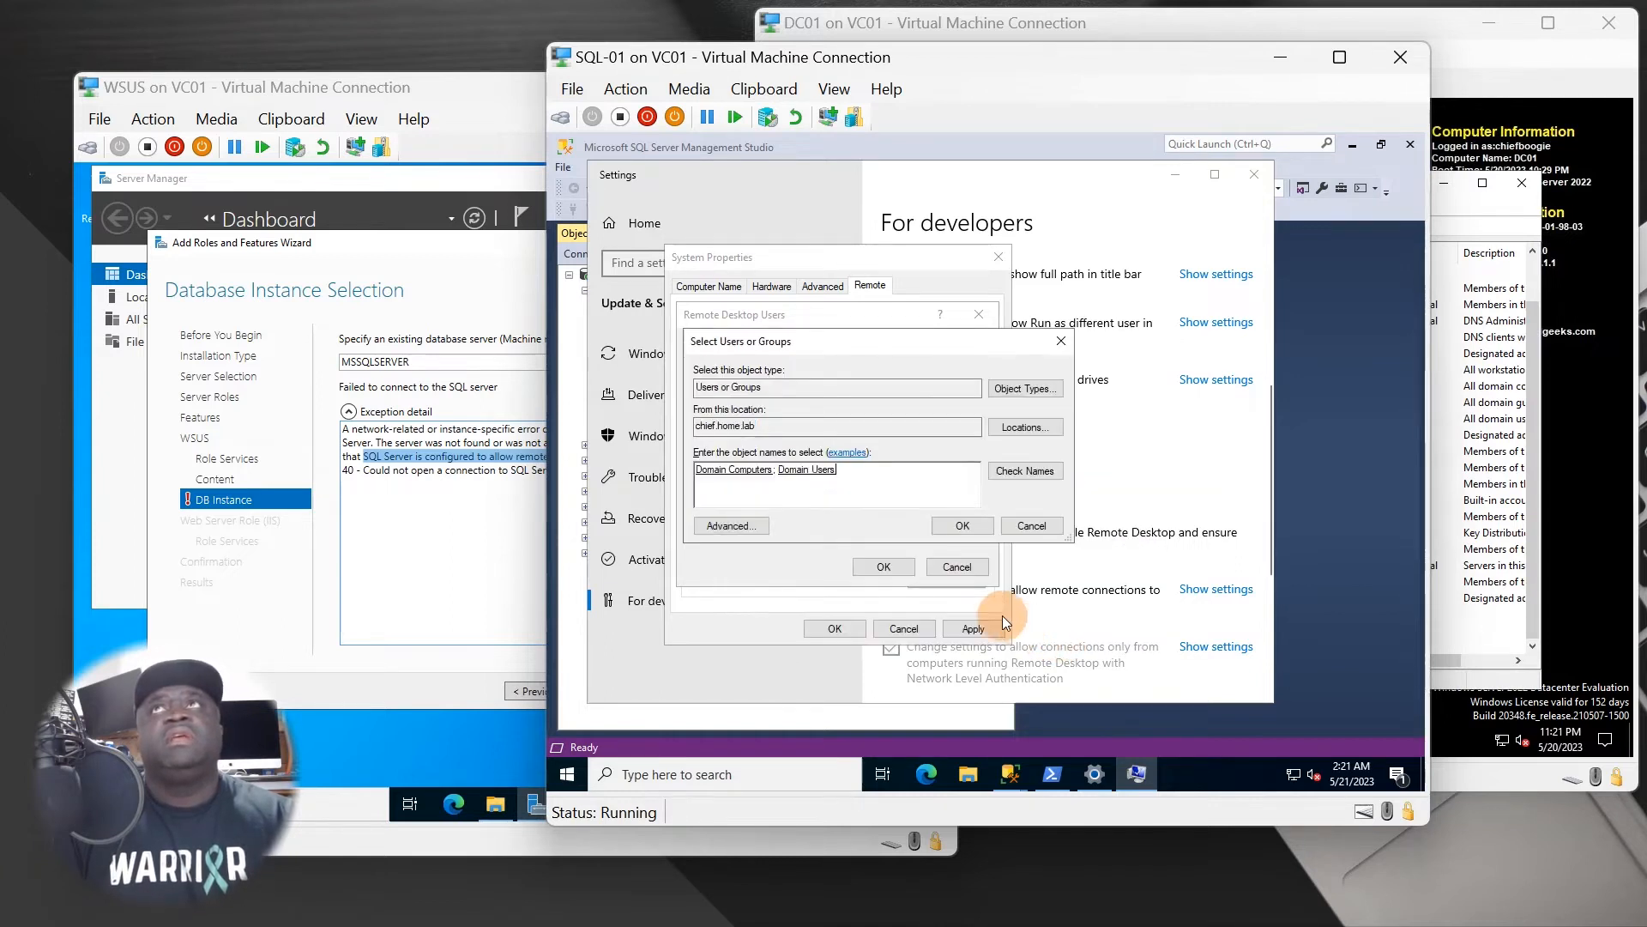
{"action": "left_click", "coordinate": [971, 528]}
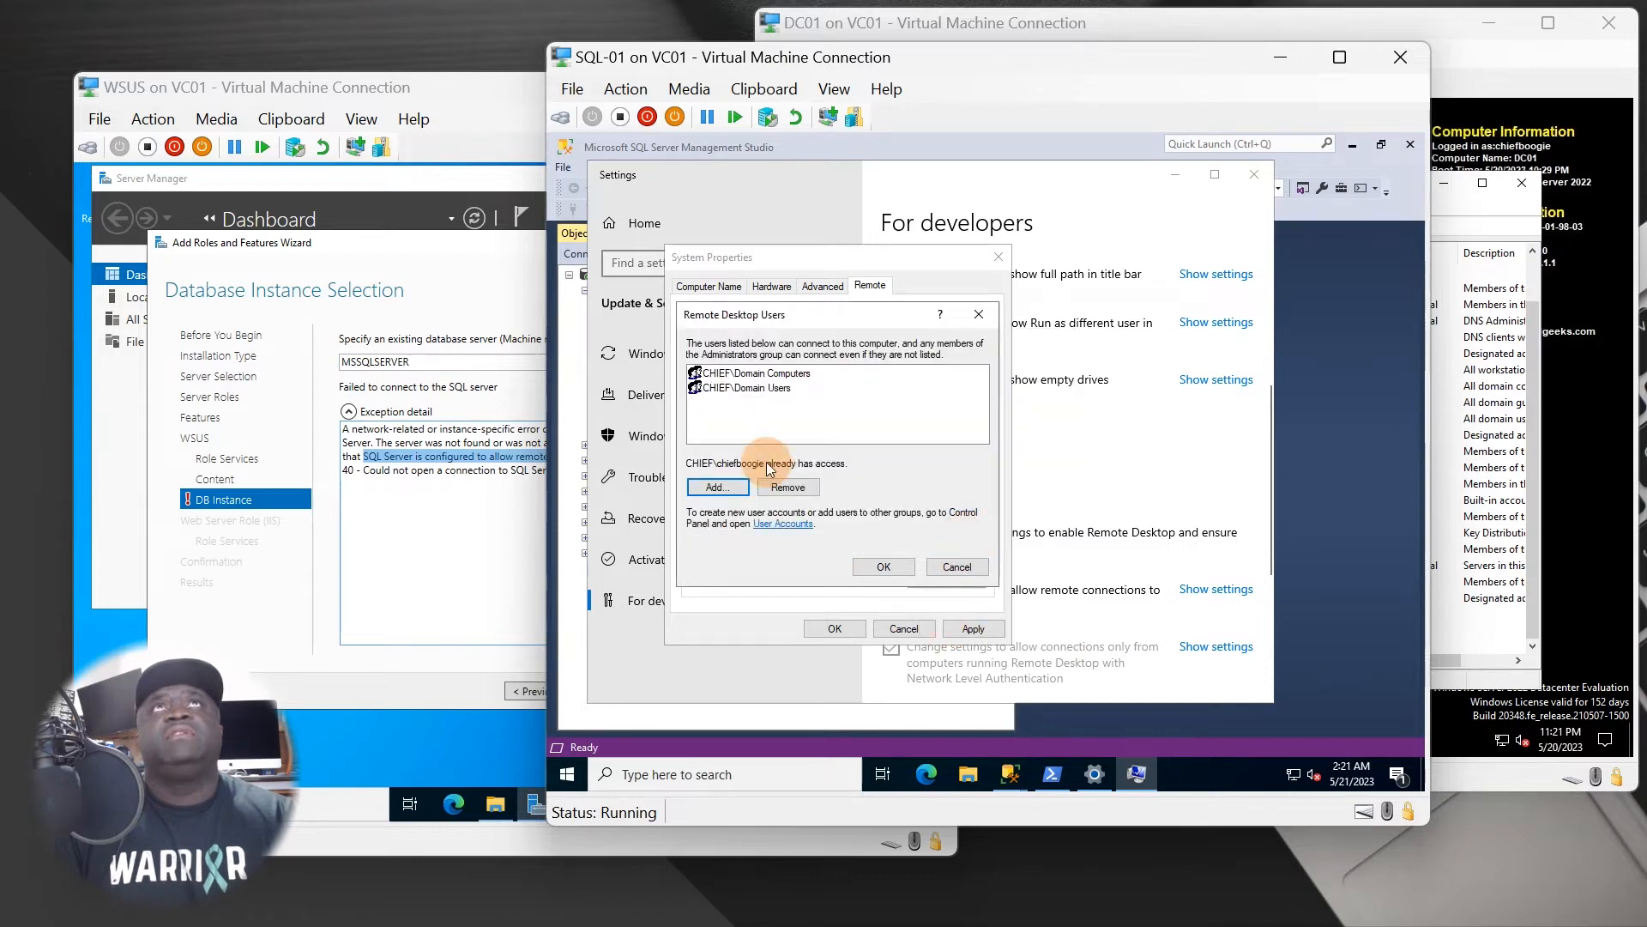
{"action": "left_click", "coordinate": [883, 567]}
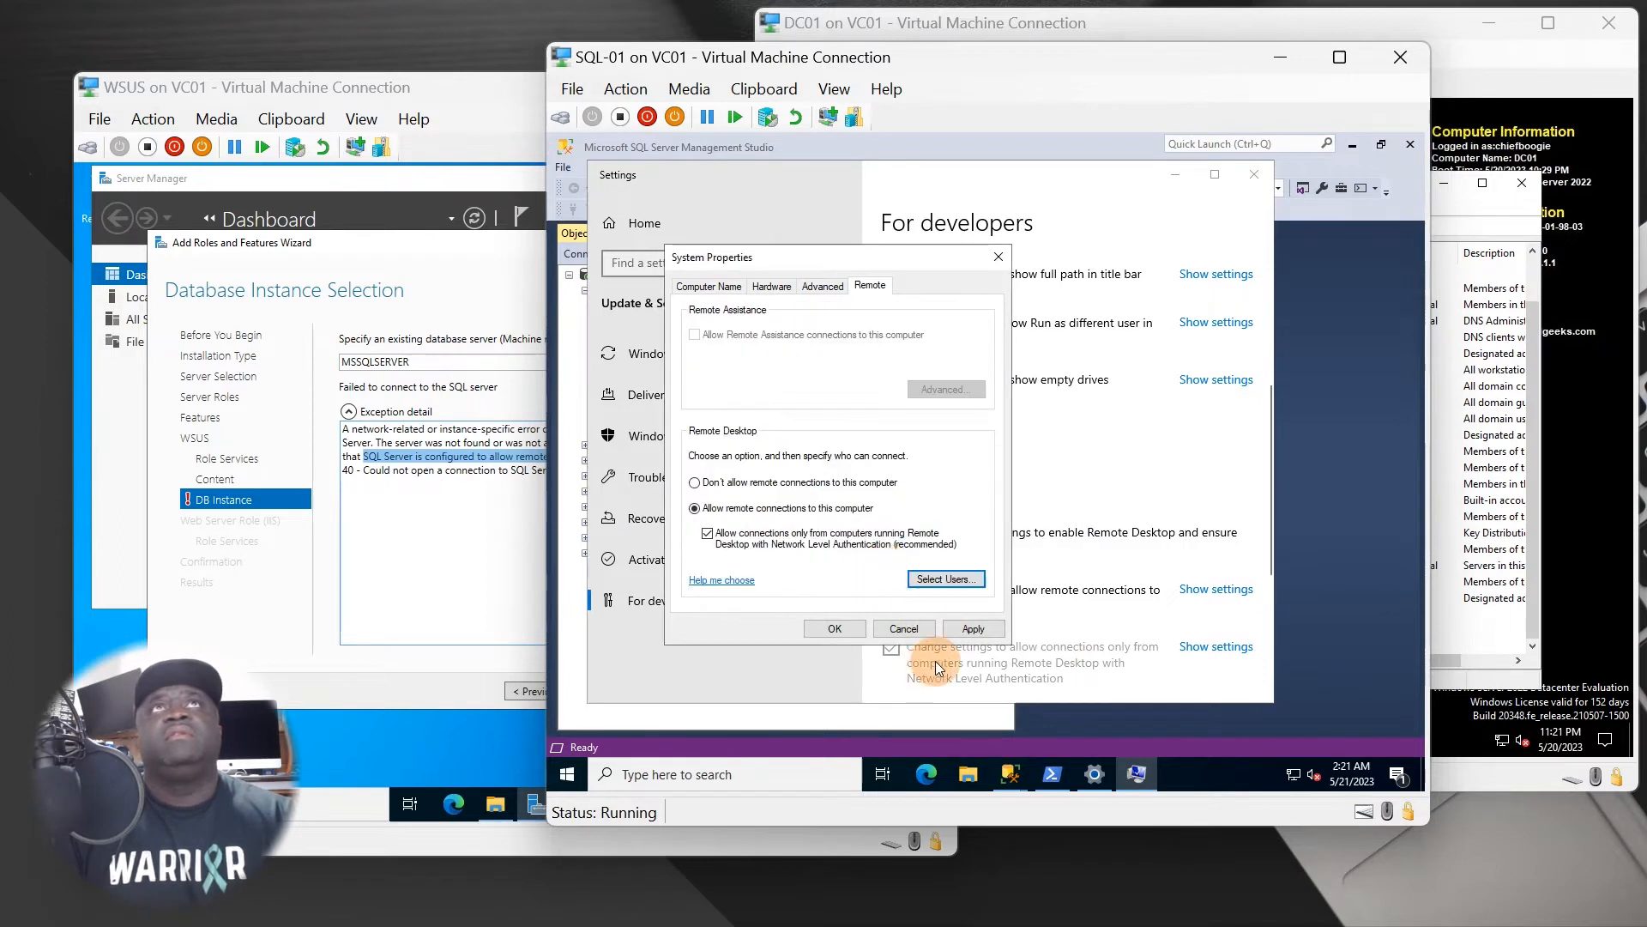
{"action": "left_click", "coordinate": [961, 630]}
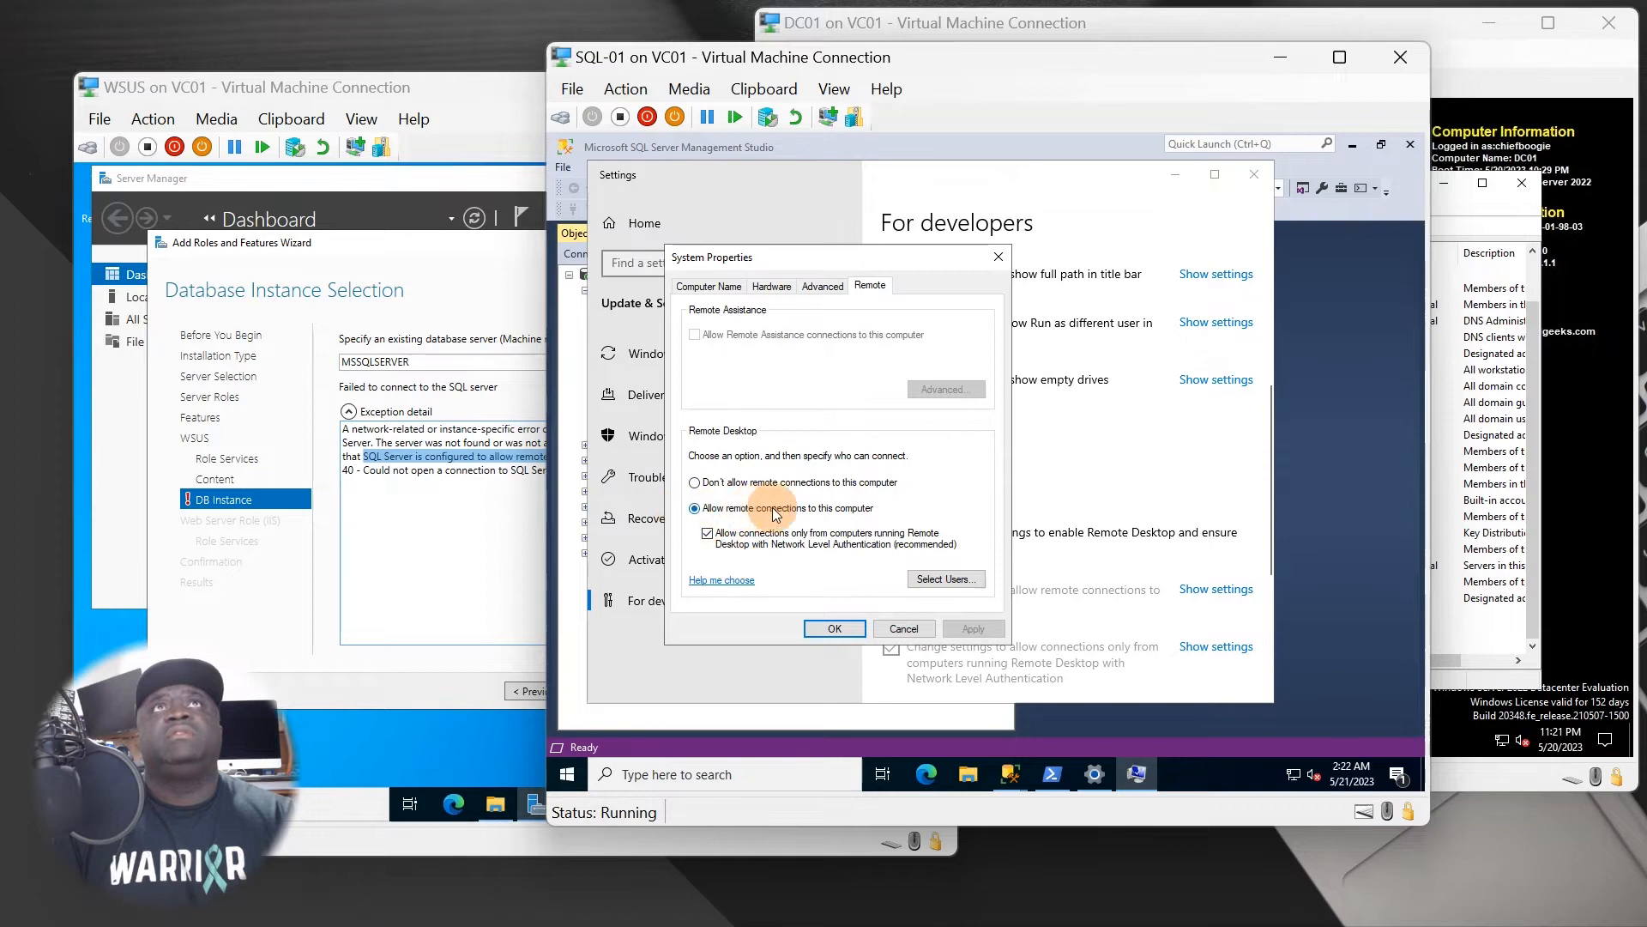
{"action": "left_click", "coordinate": [822, 630]}
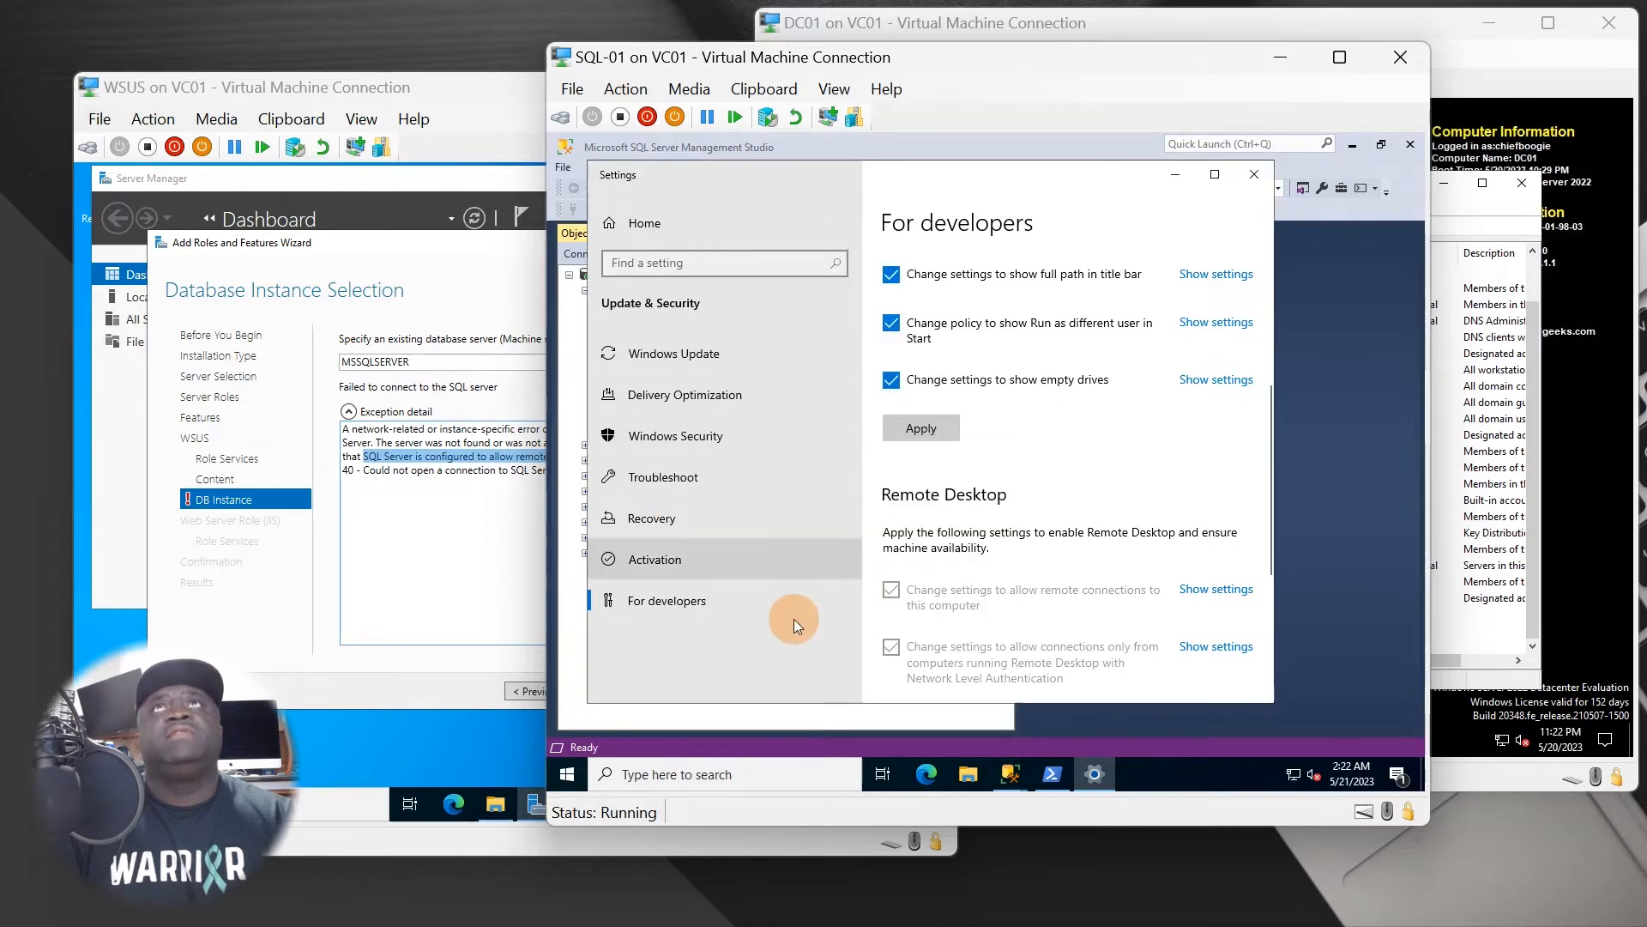
Move the Settings window off the Object Explorer and reread the WSUS exception's advice on verifying the instance name.
{"action": "left_click_drag", "start_coordinate": [1125, 187], "coordinate": [1201, 221]}
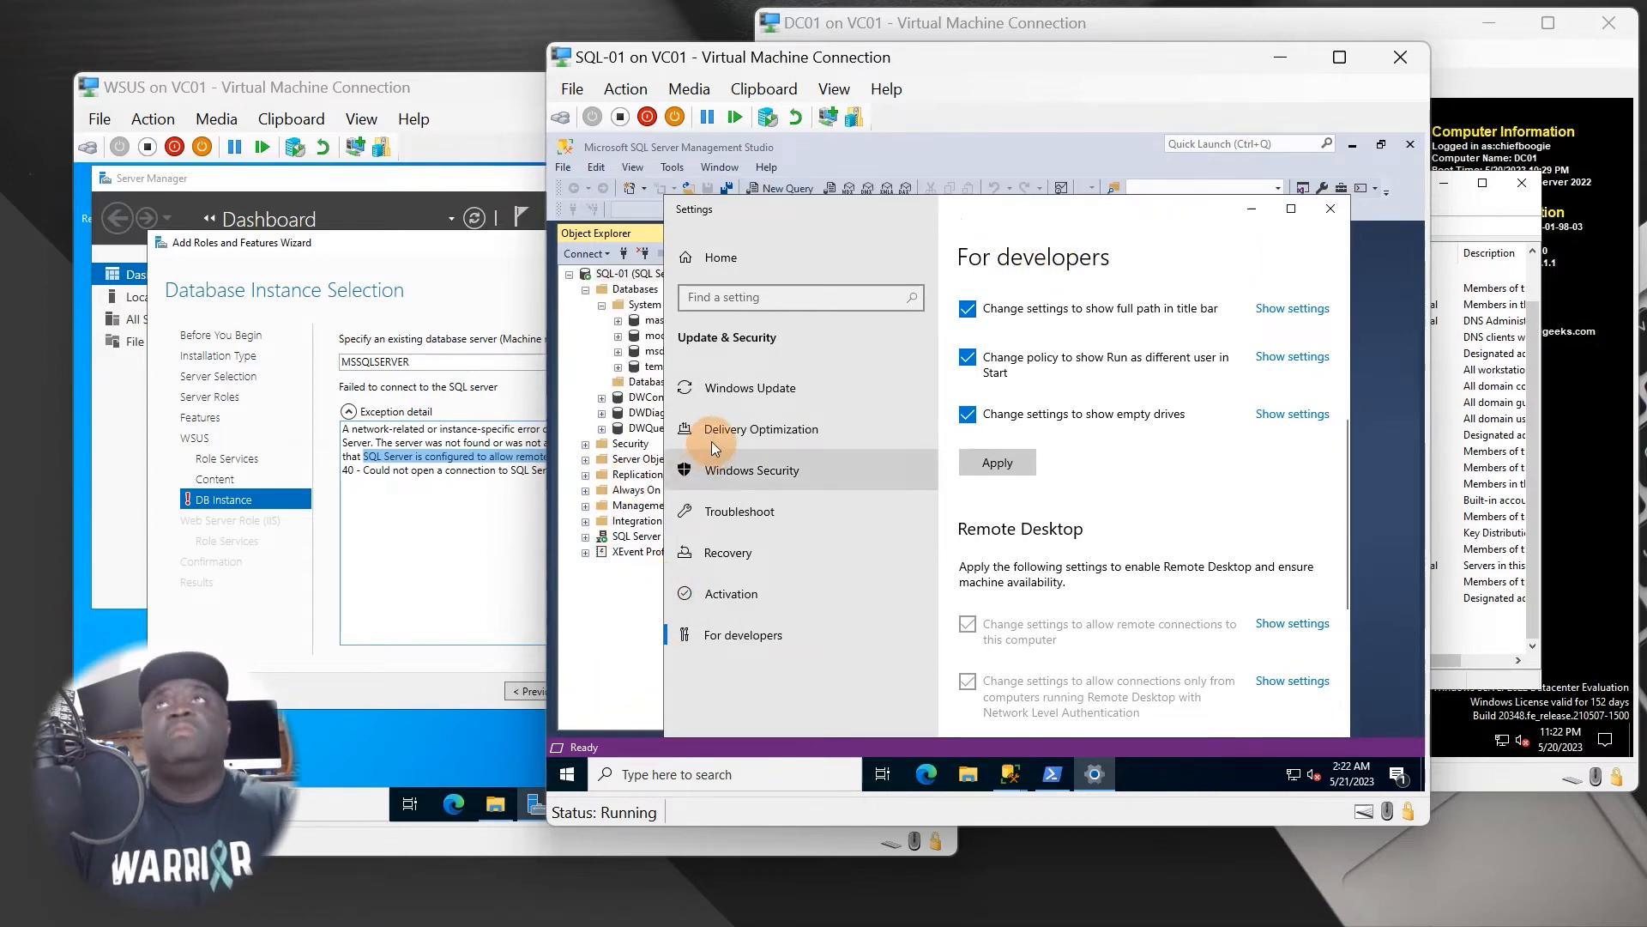
{"action": "left_click", "coordinate": [423, 528]}
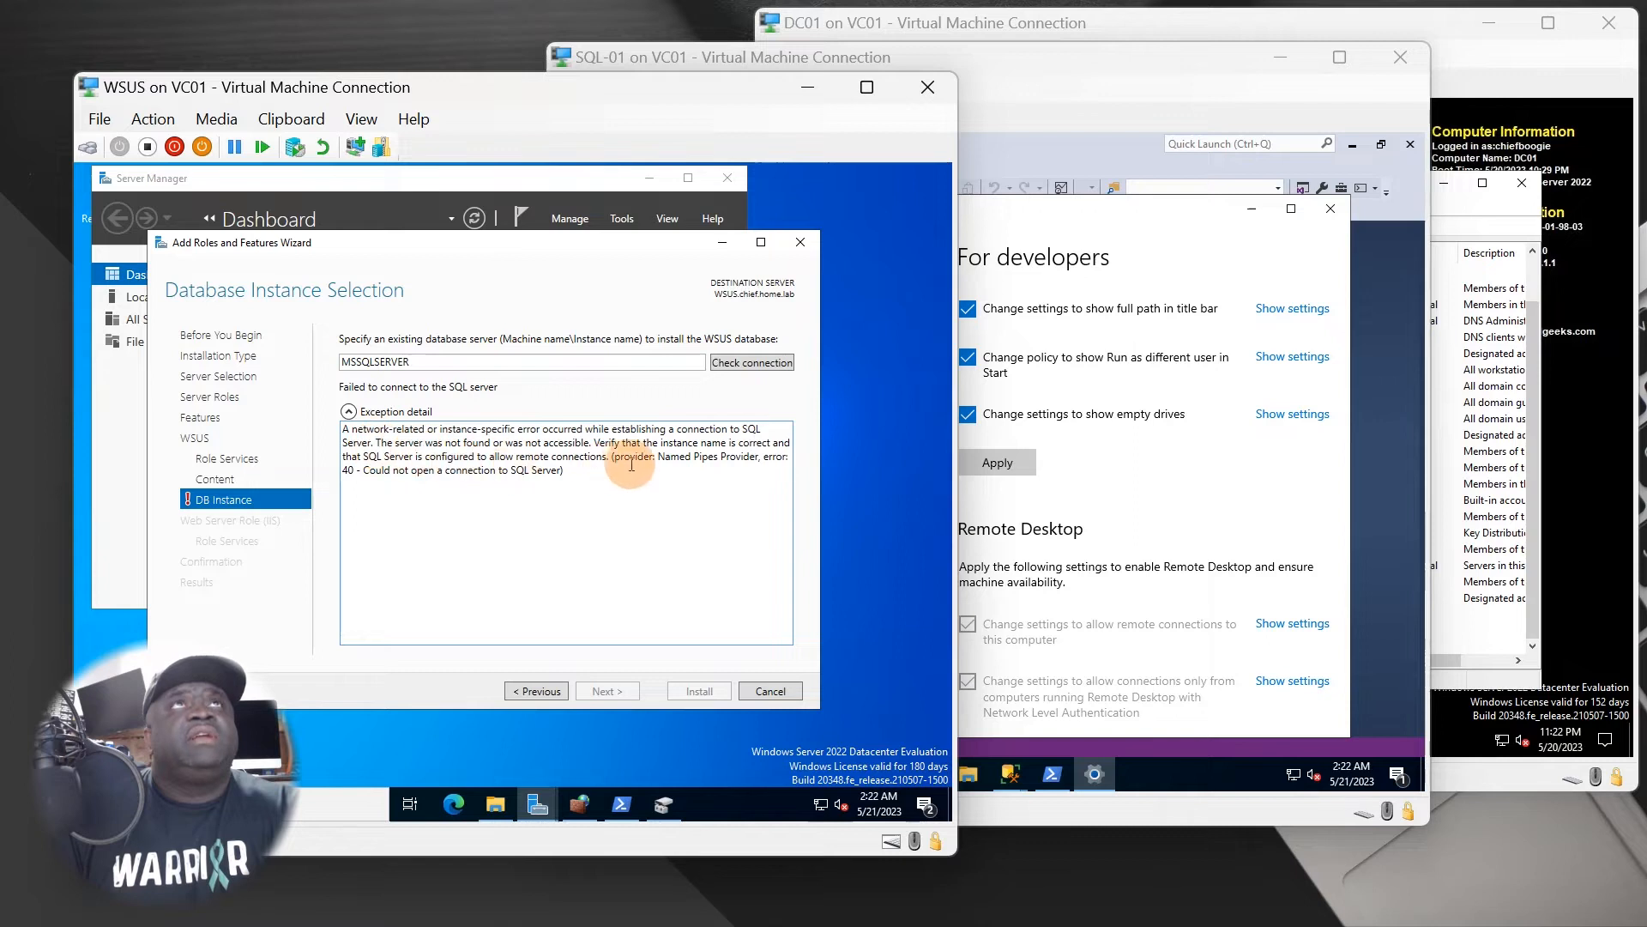
{"action": "left_click_drag", "start_coordinate": [594, 443], "coordinate": [771, 443]}
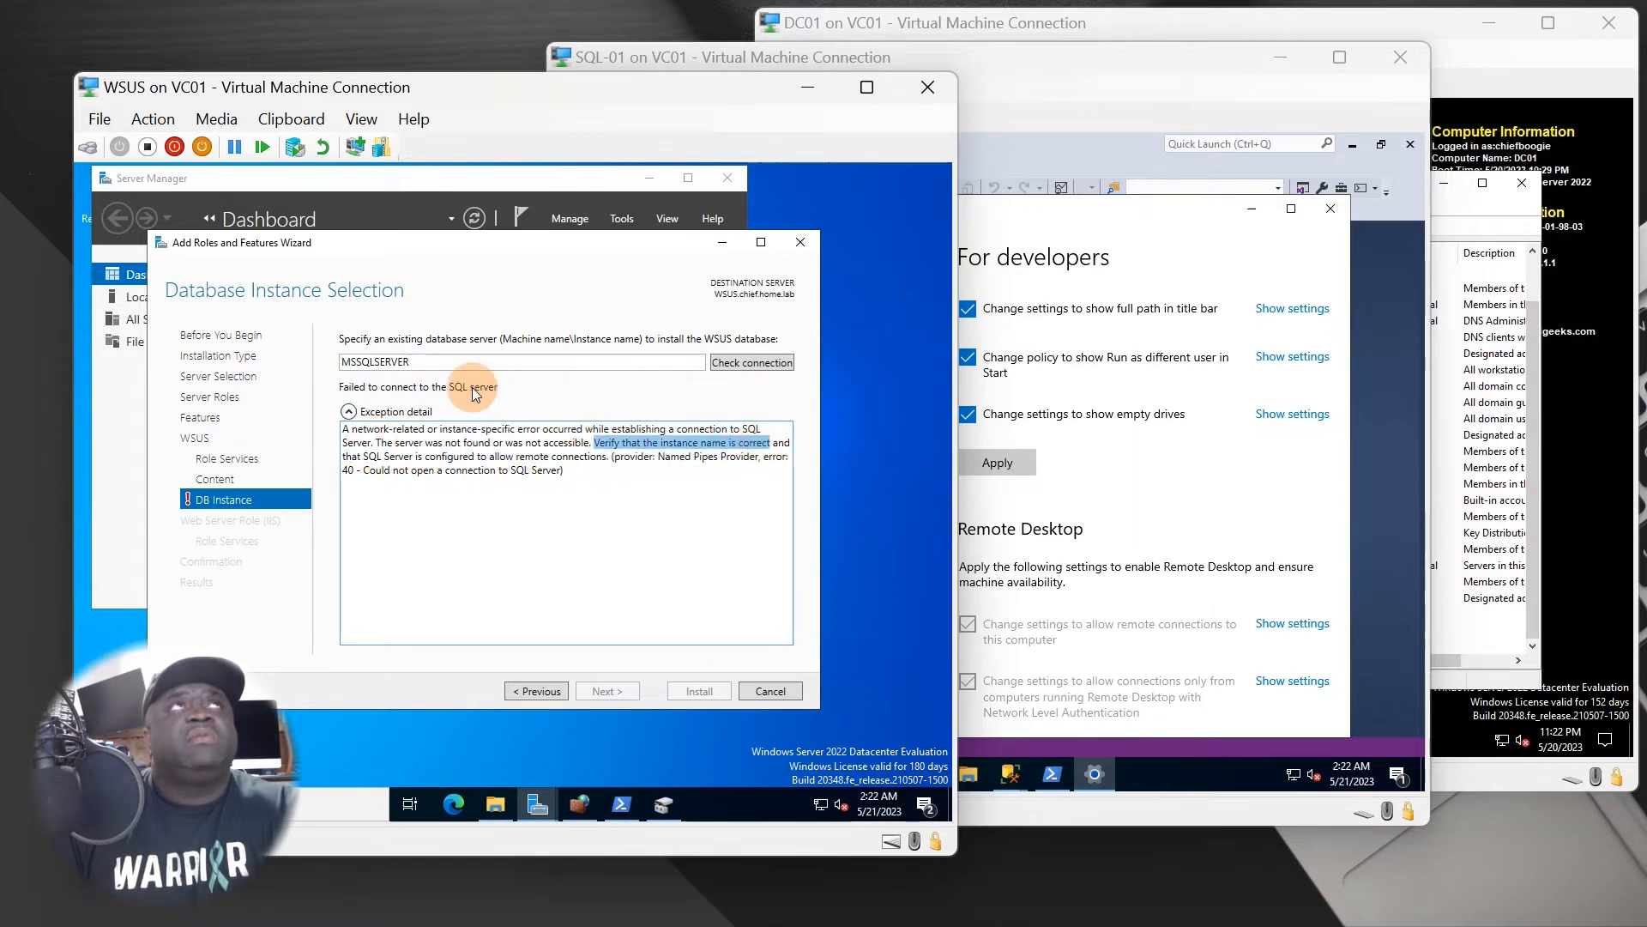
Set the WSUS database server to SQL-01\MSSQLSERVER and check the connection.
{"action": "double_click", "coordinate": [405, 361]}
{"action": "key", "text": "Home"}
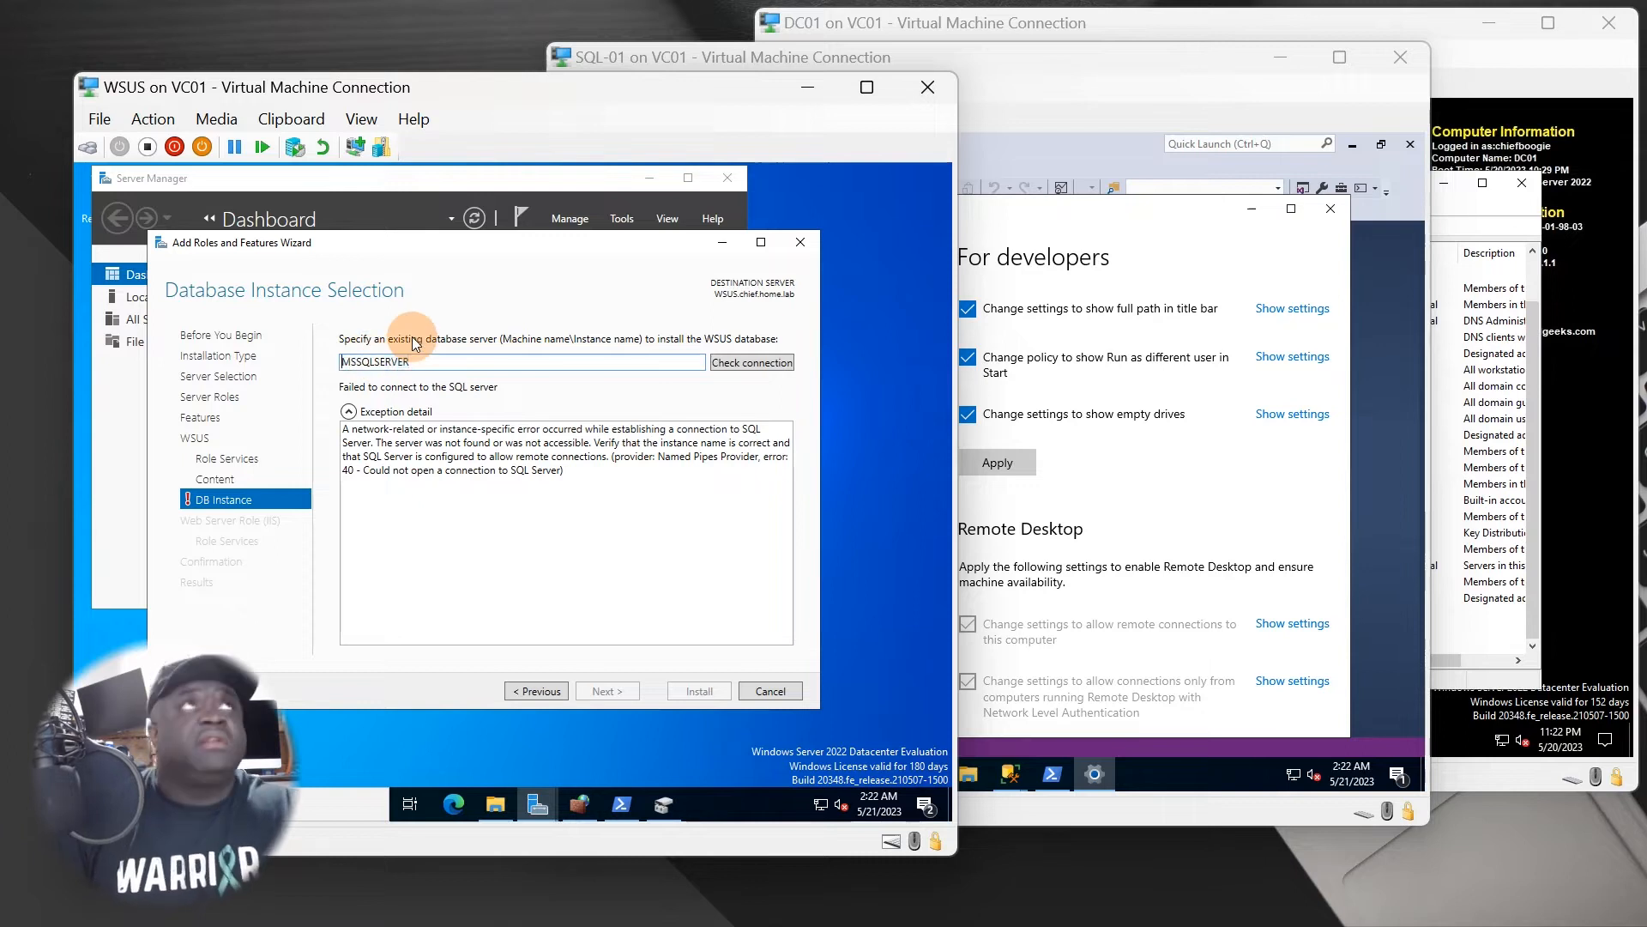
{"action": "type", "text": "SQL"}
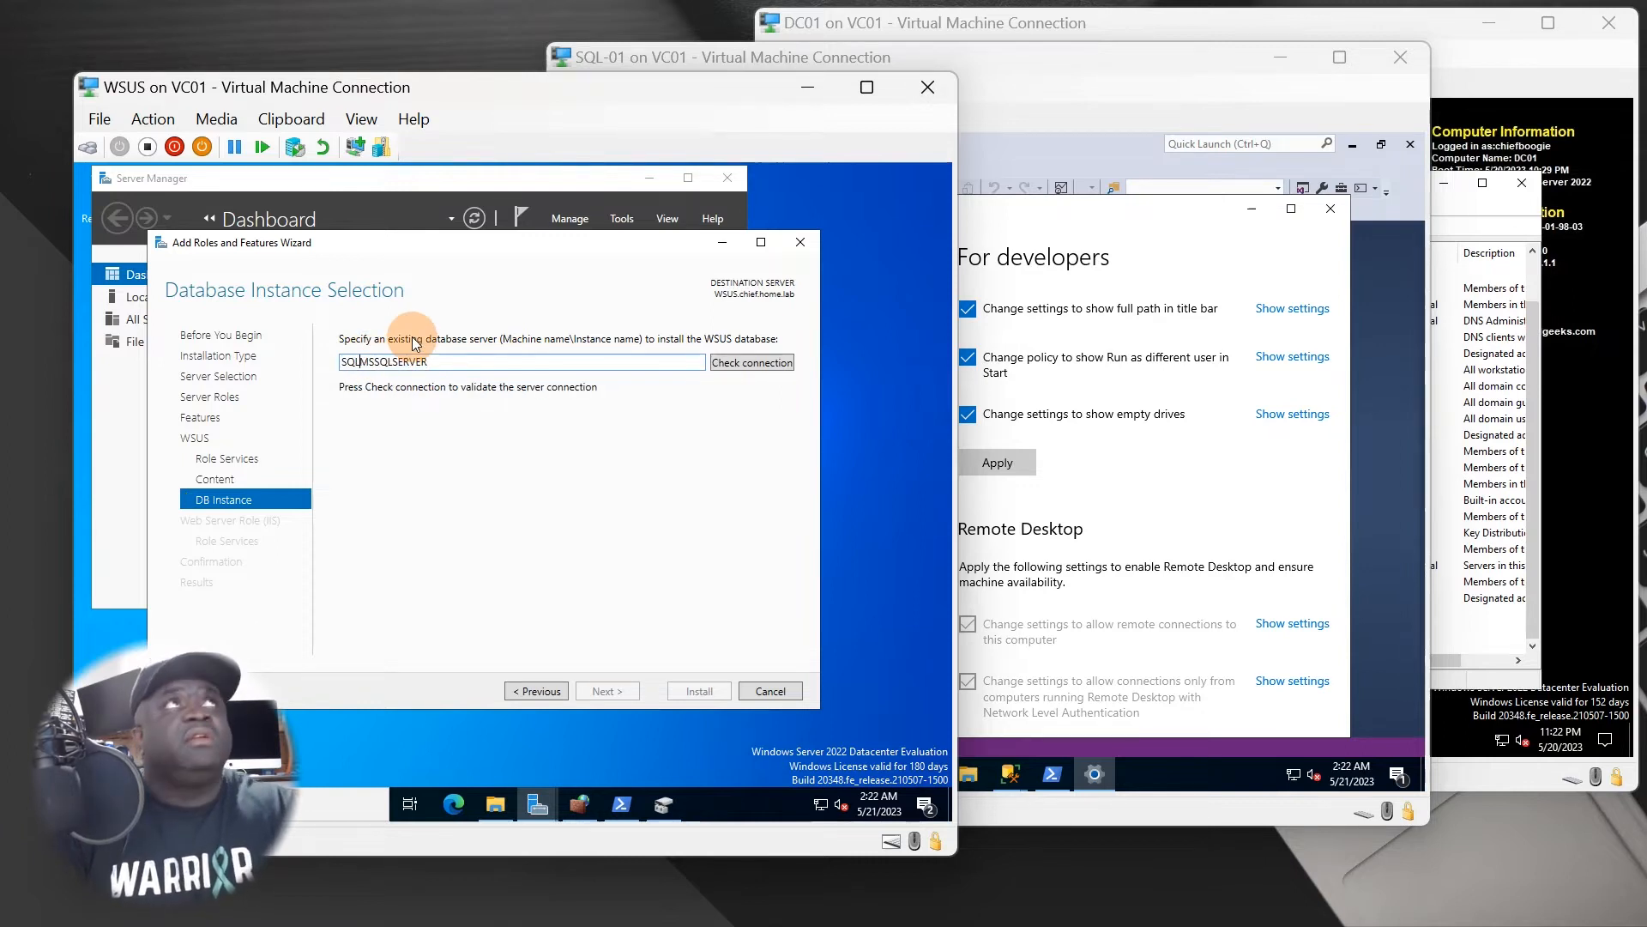
{"action": "type", "text": "-01"}
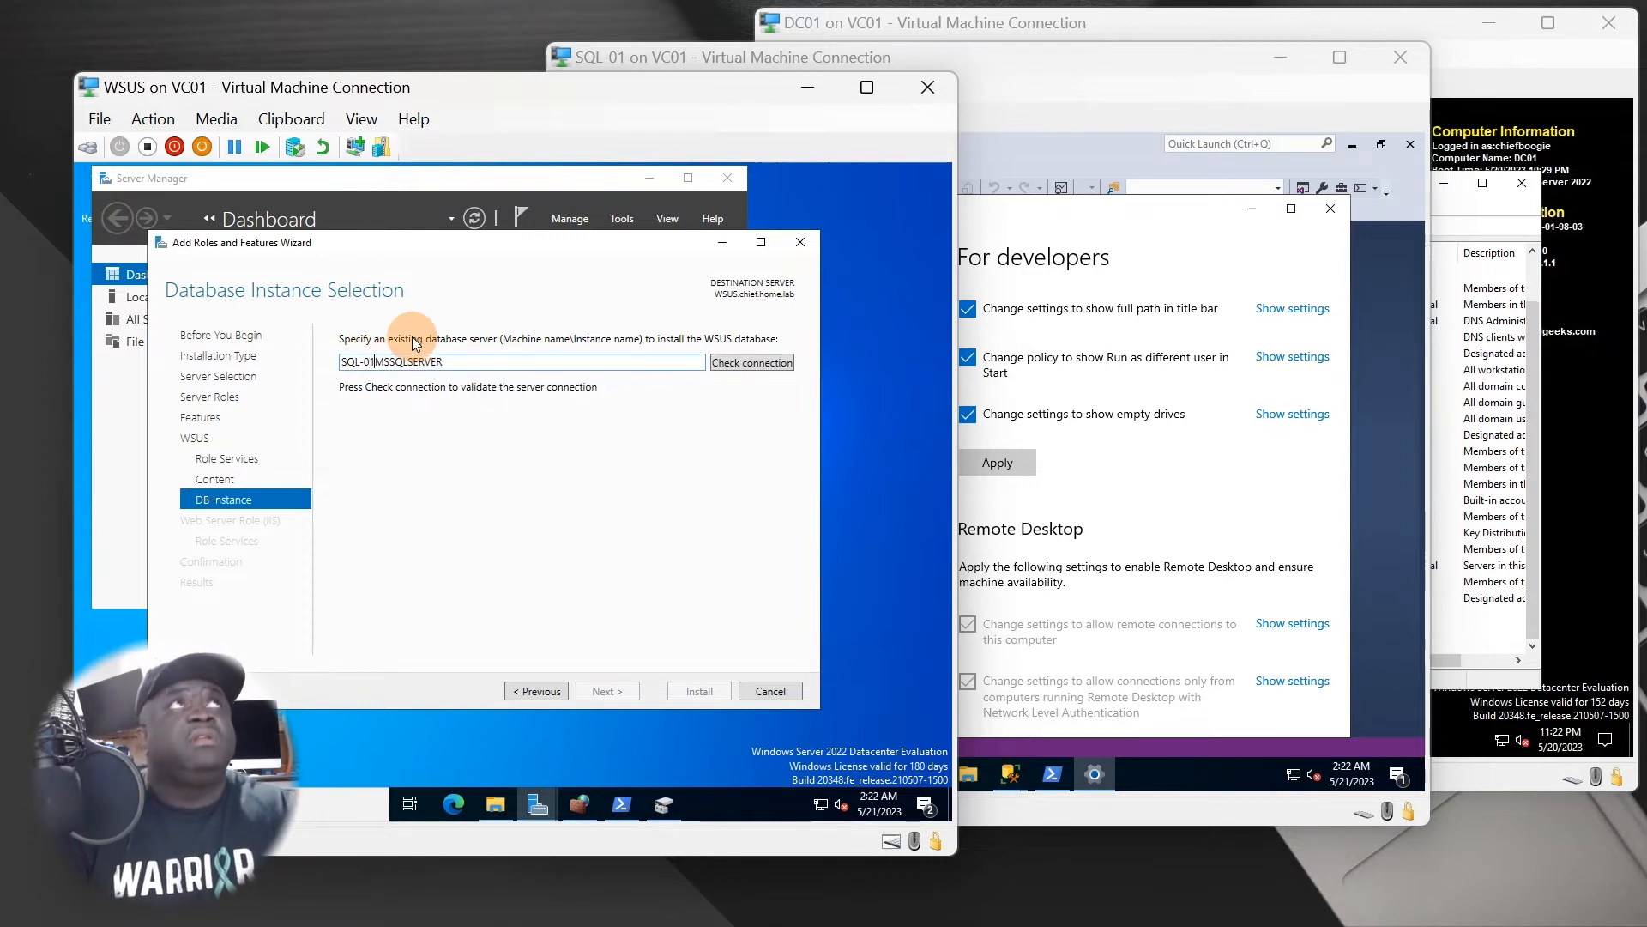
{"action": "type", "text": "\\"}
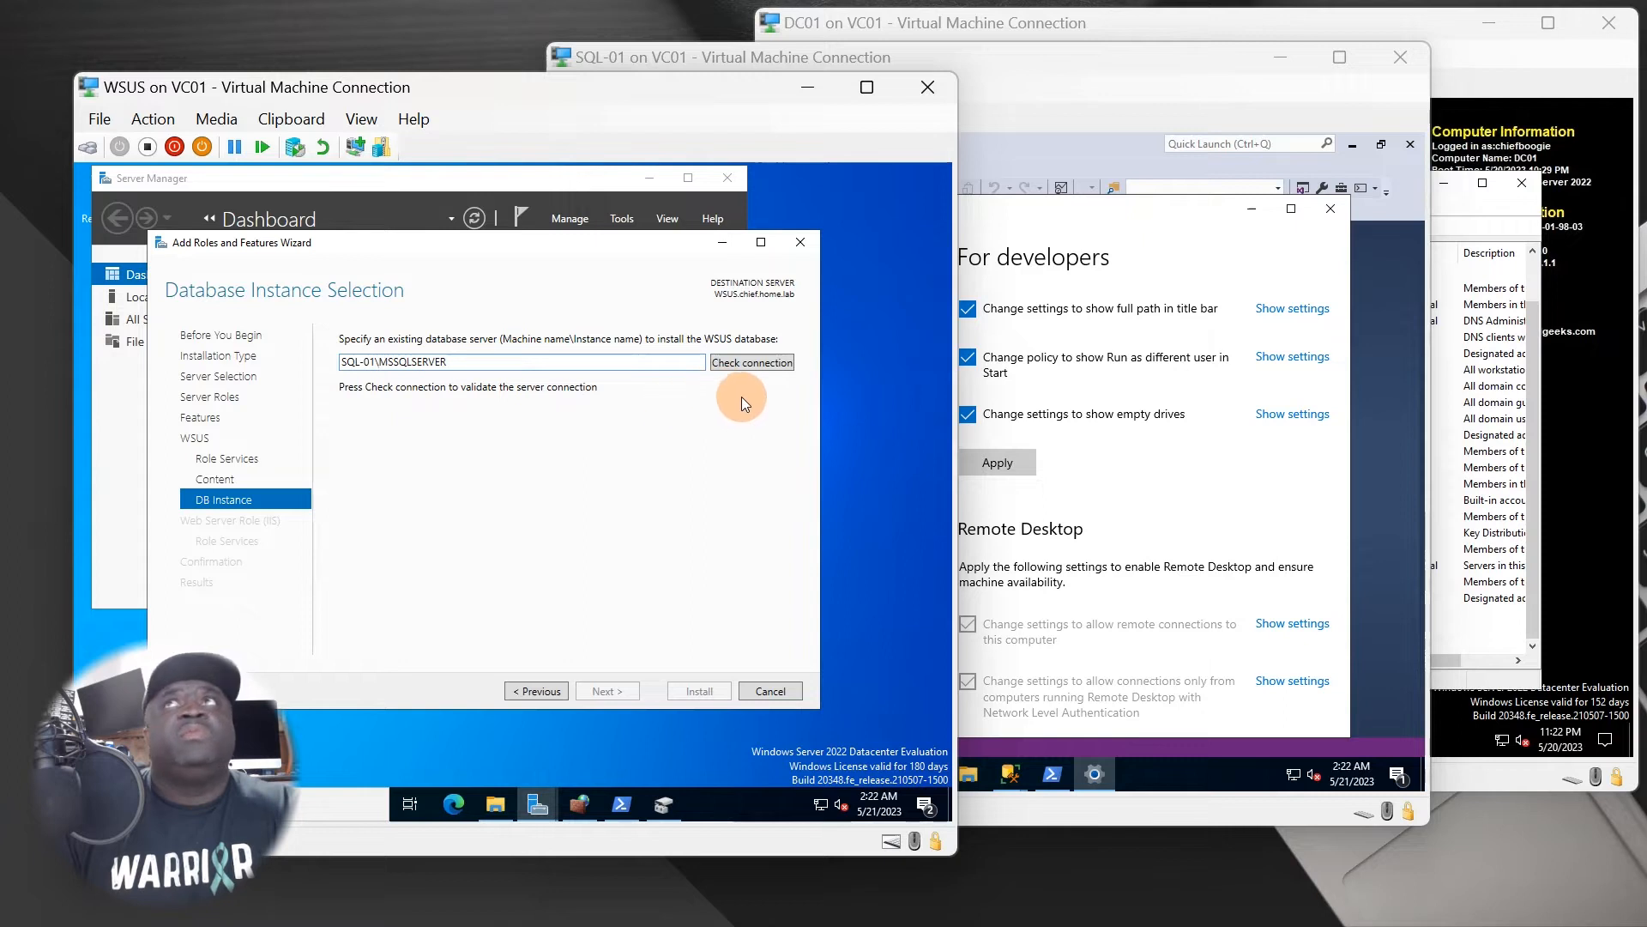
{"action": "left_click", "coordinate": [743, 363]}
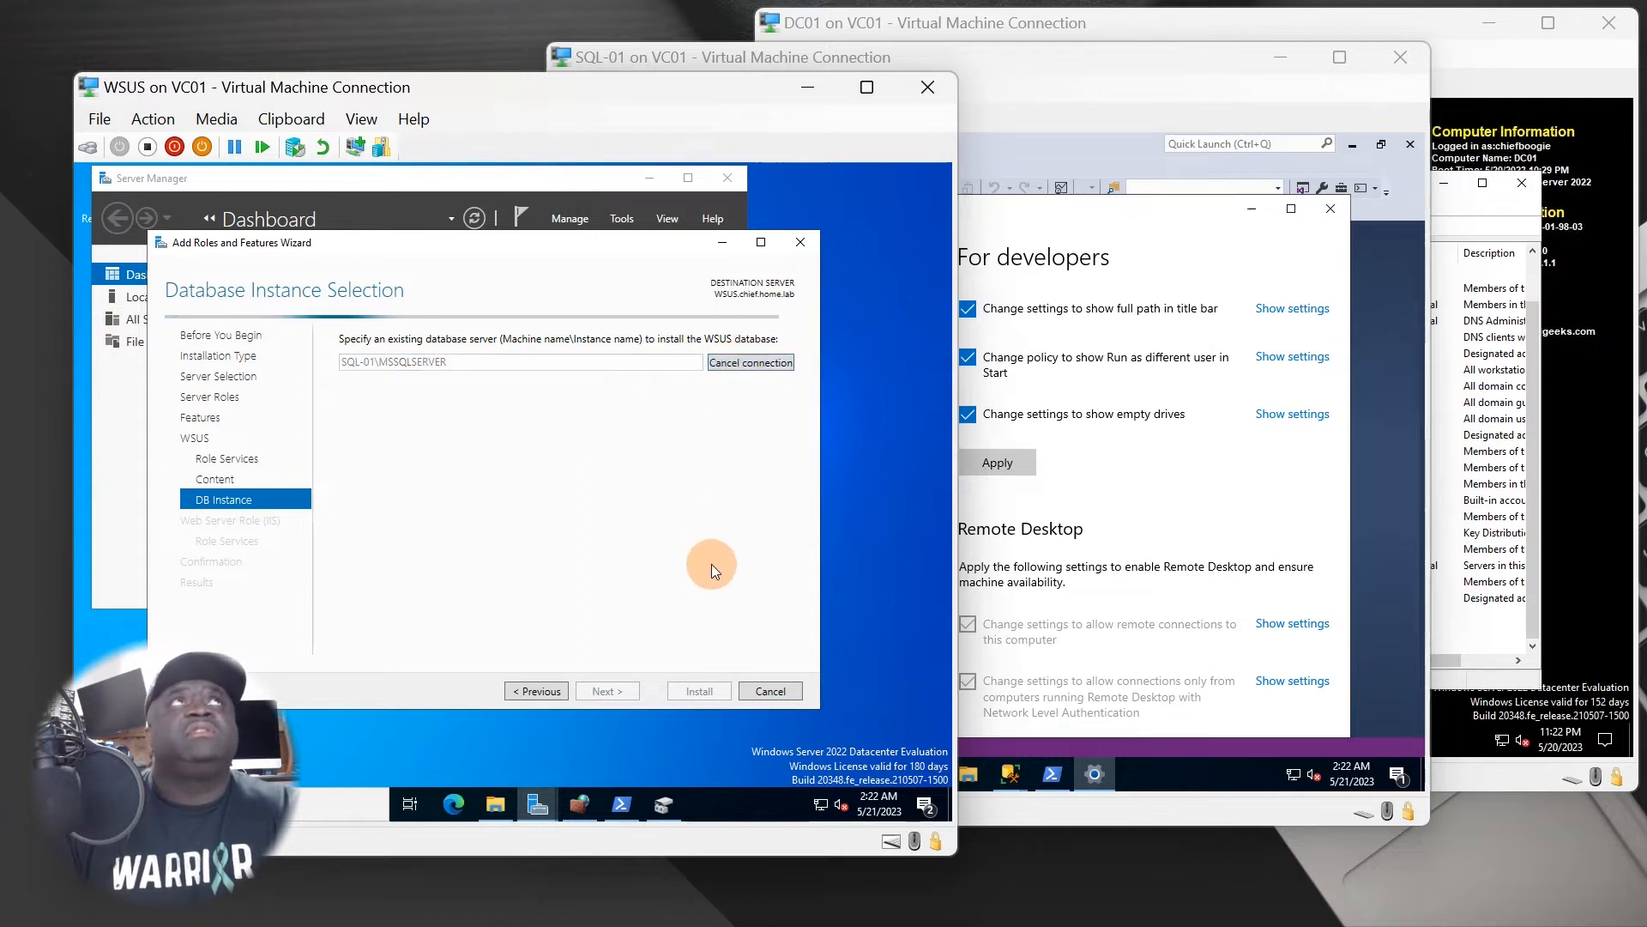
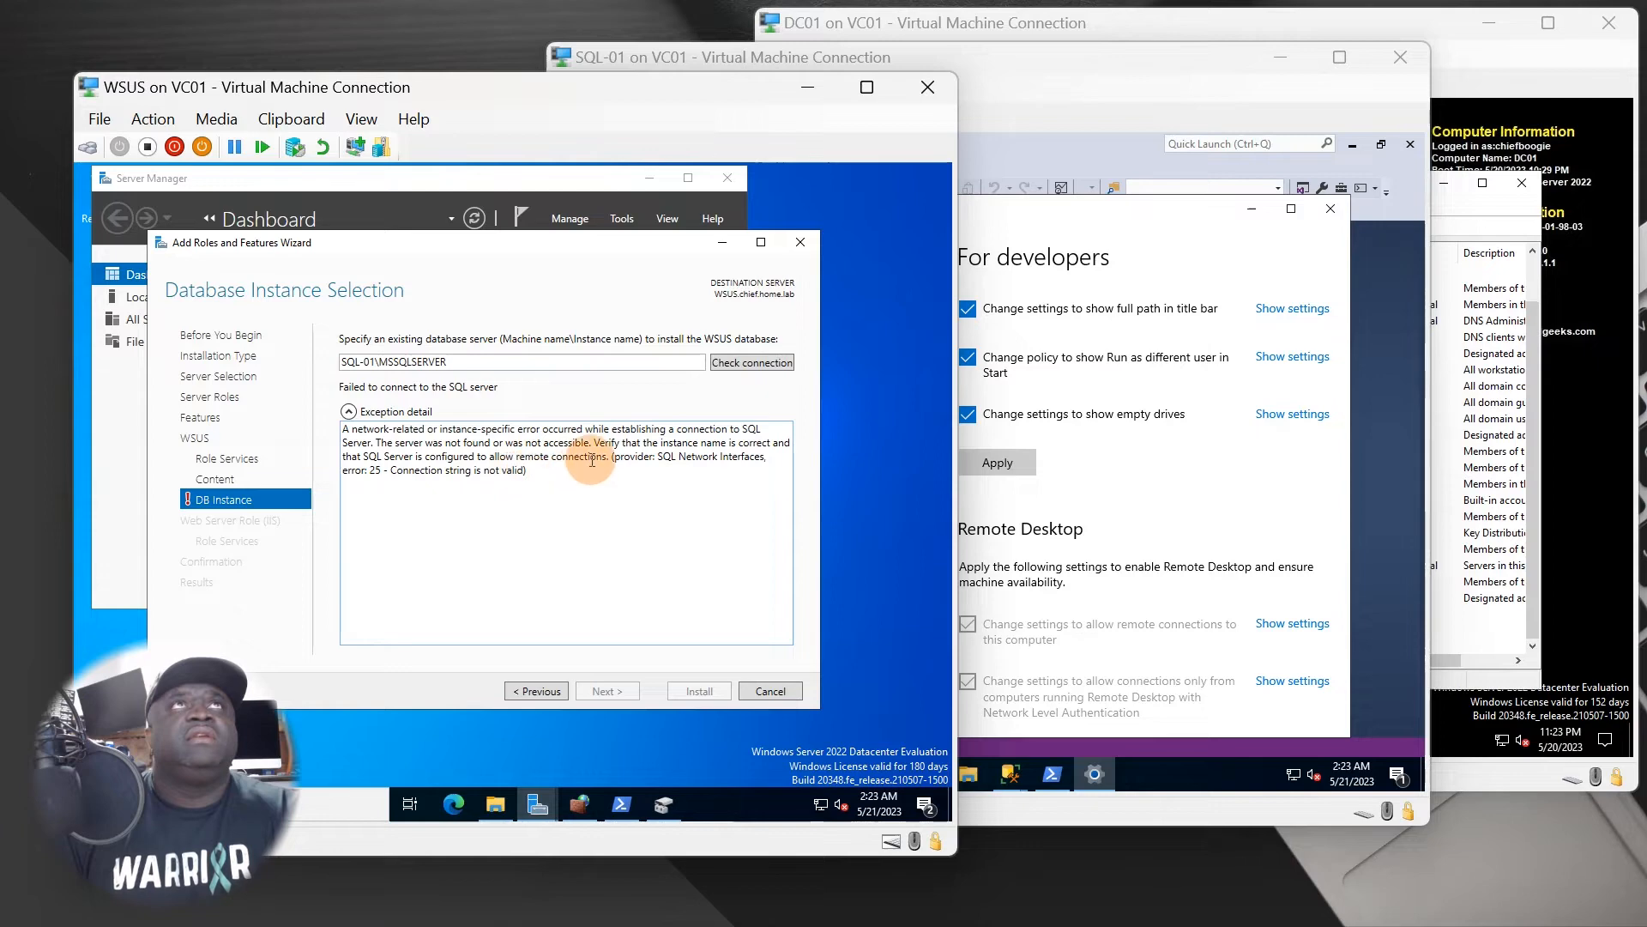
Review the new exception detail in the WSUS wizard and return to SQL Server Management Studio on SQL-01.
{"action": "triple_click", "coordinate": [447, 515]}
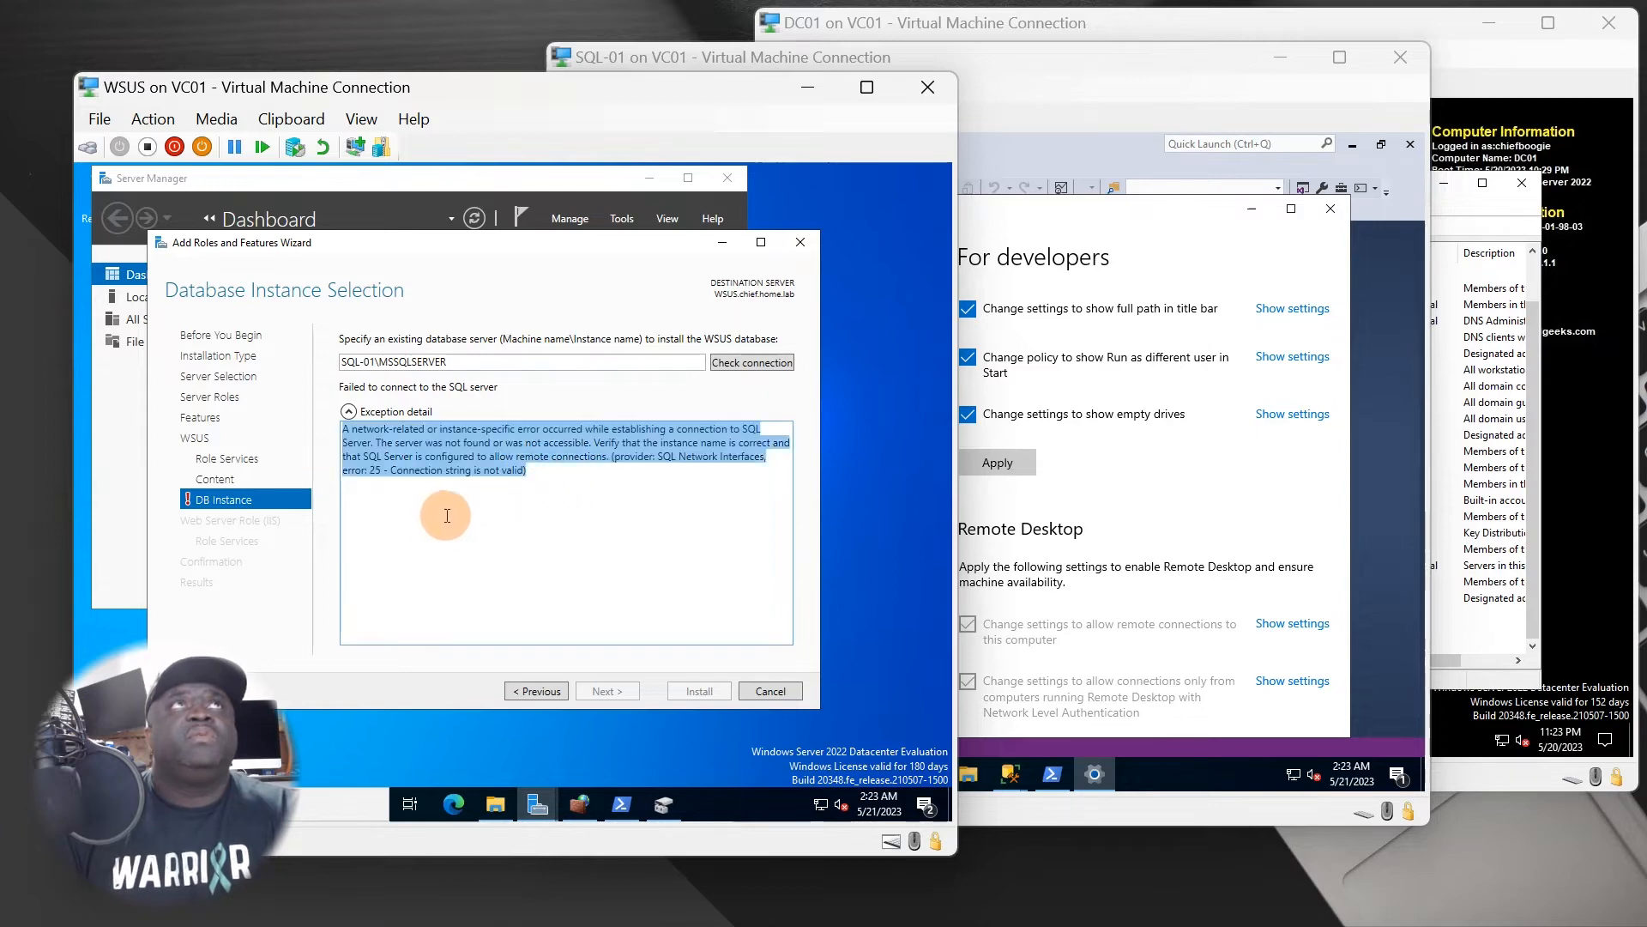
{"action": "left_click", "coordinate": [498, 512]}
{"action": "left_click", "coordinate": [1192, 626]}
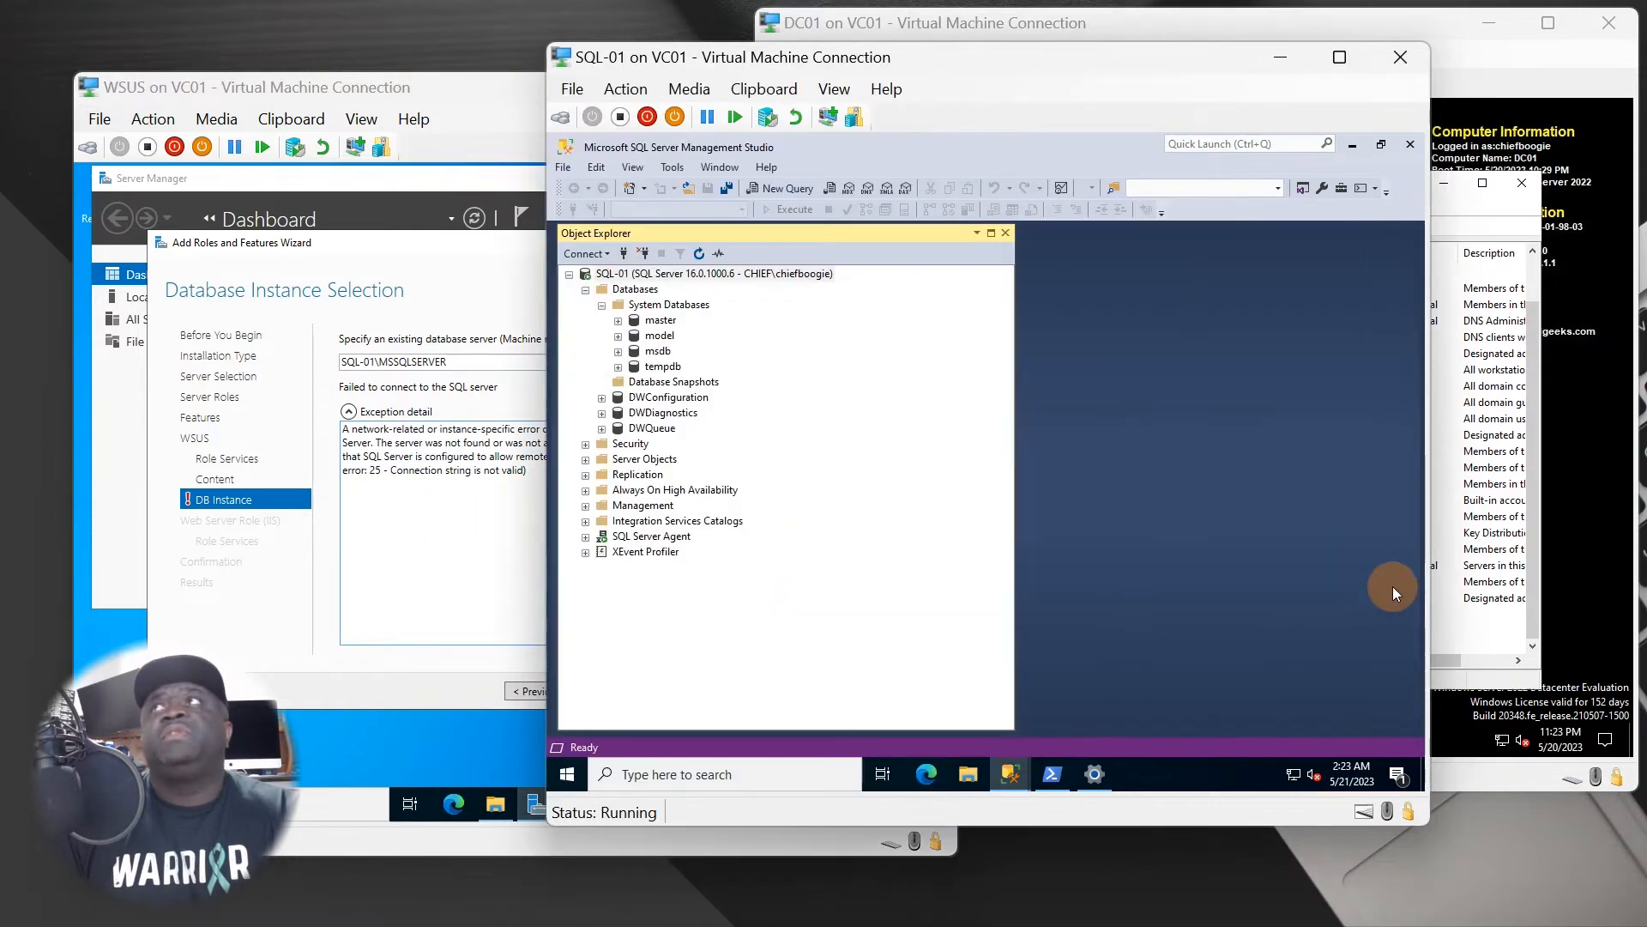
Open SQL Server 2022 Configuration Manager on SQL-01, allow it to run, and widen its navigation tree.
{"action": "left_click", "coordinate": [568, 776]}
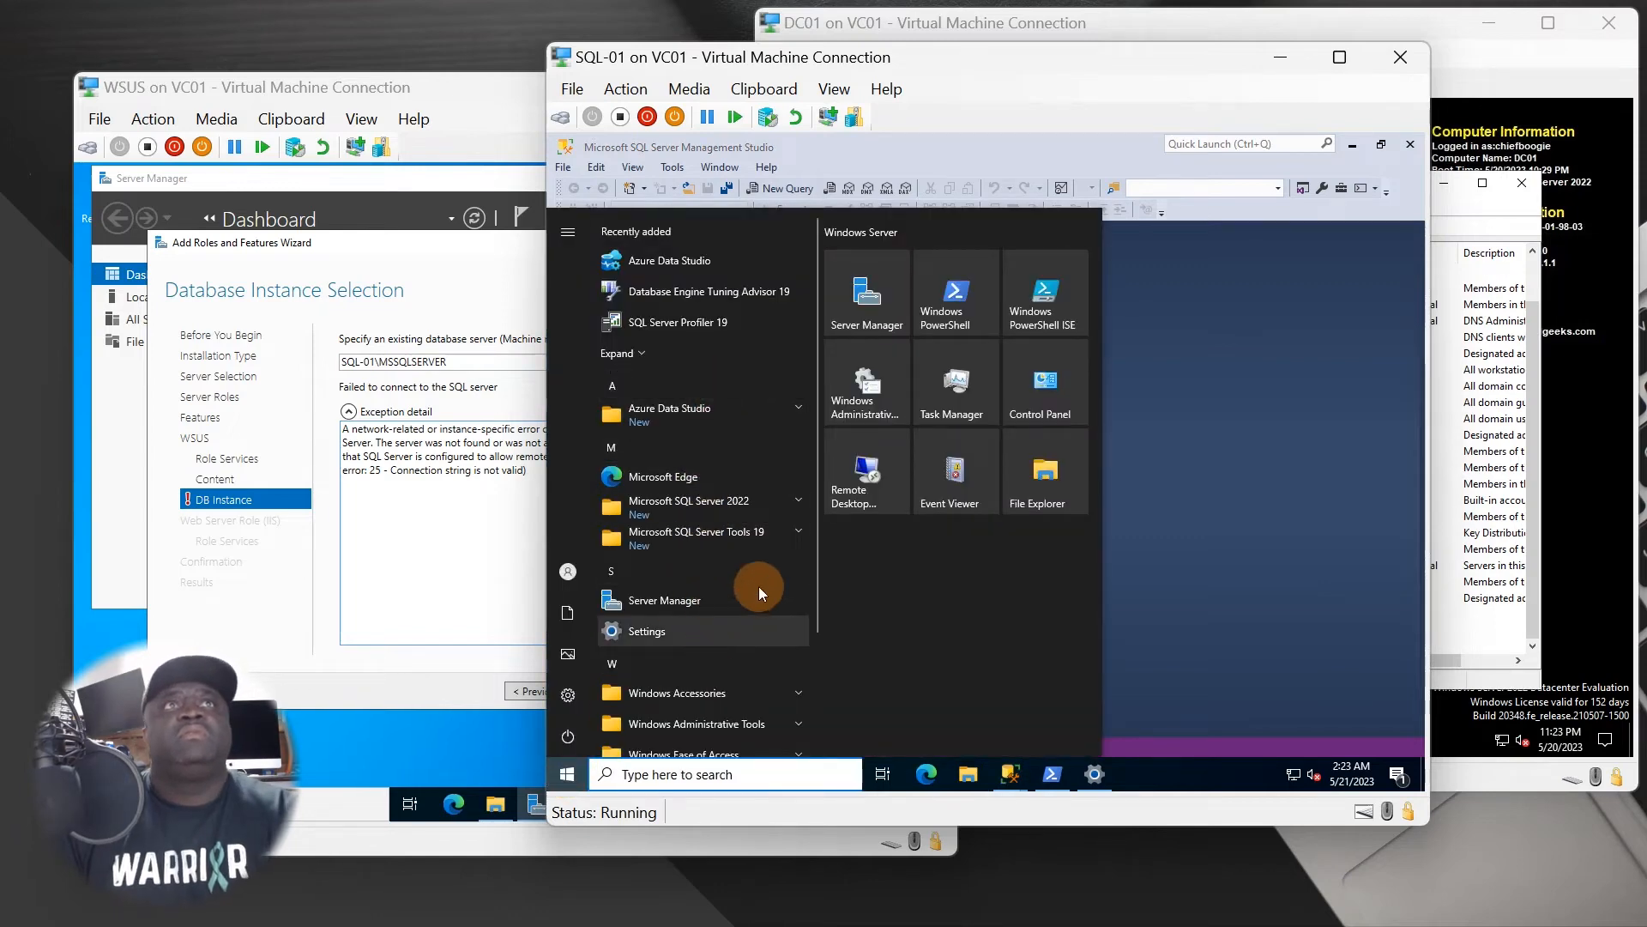
{"action": "scroll", "coordinate": [772, 601], "scroll_direction": "down", "scroll_amount": 2}
{"action": "scroll", "coordinate": [772, 566], "scroll_direction": "up", "scroll_amount": 2}
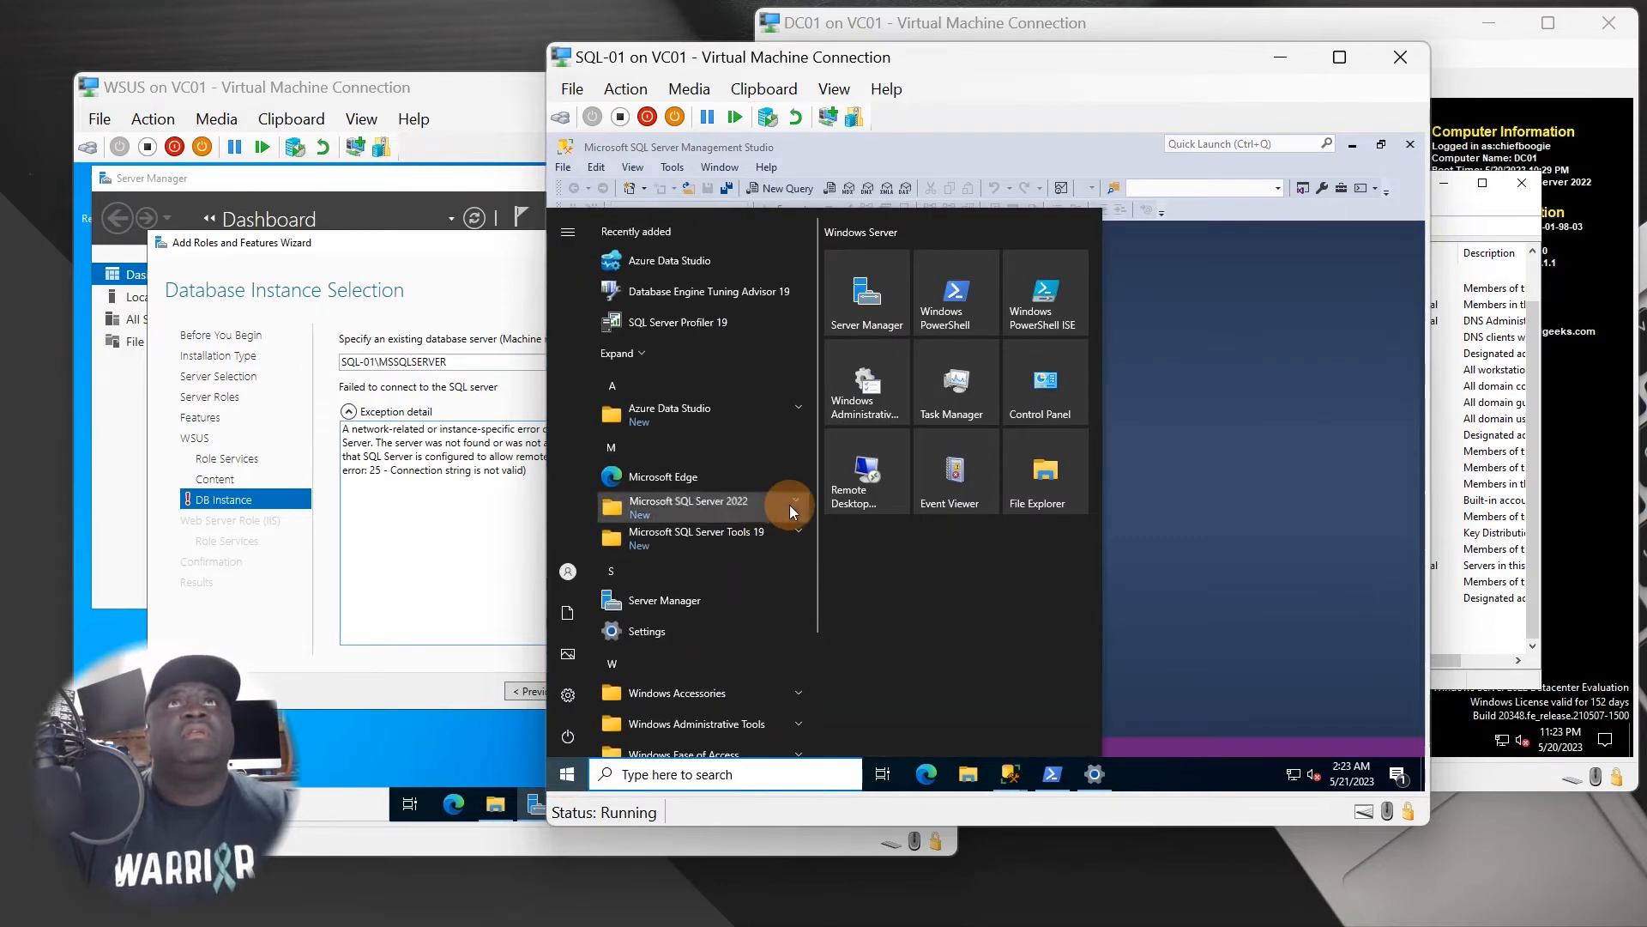
{"action": "left_click", "coordinate": [776, 504]}
{"action": "left_click", "coordinate": [751, 532]}
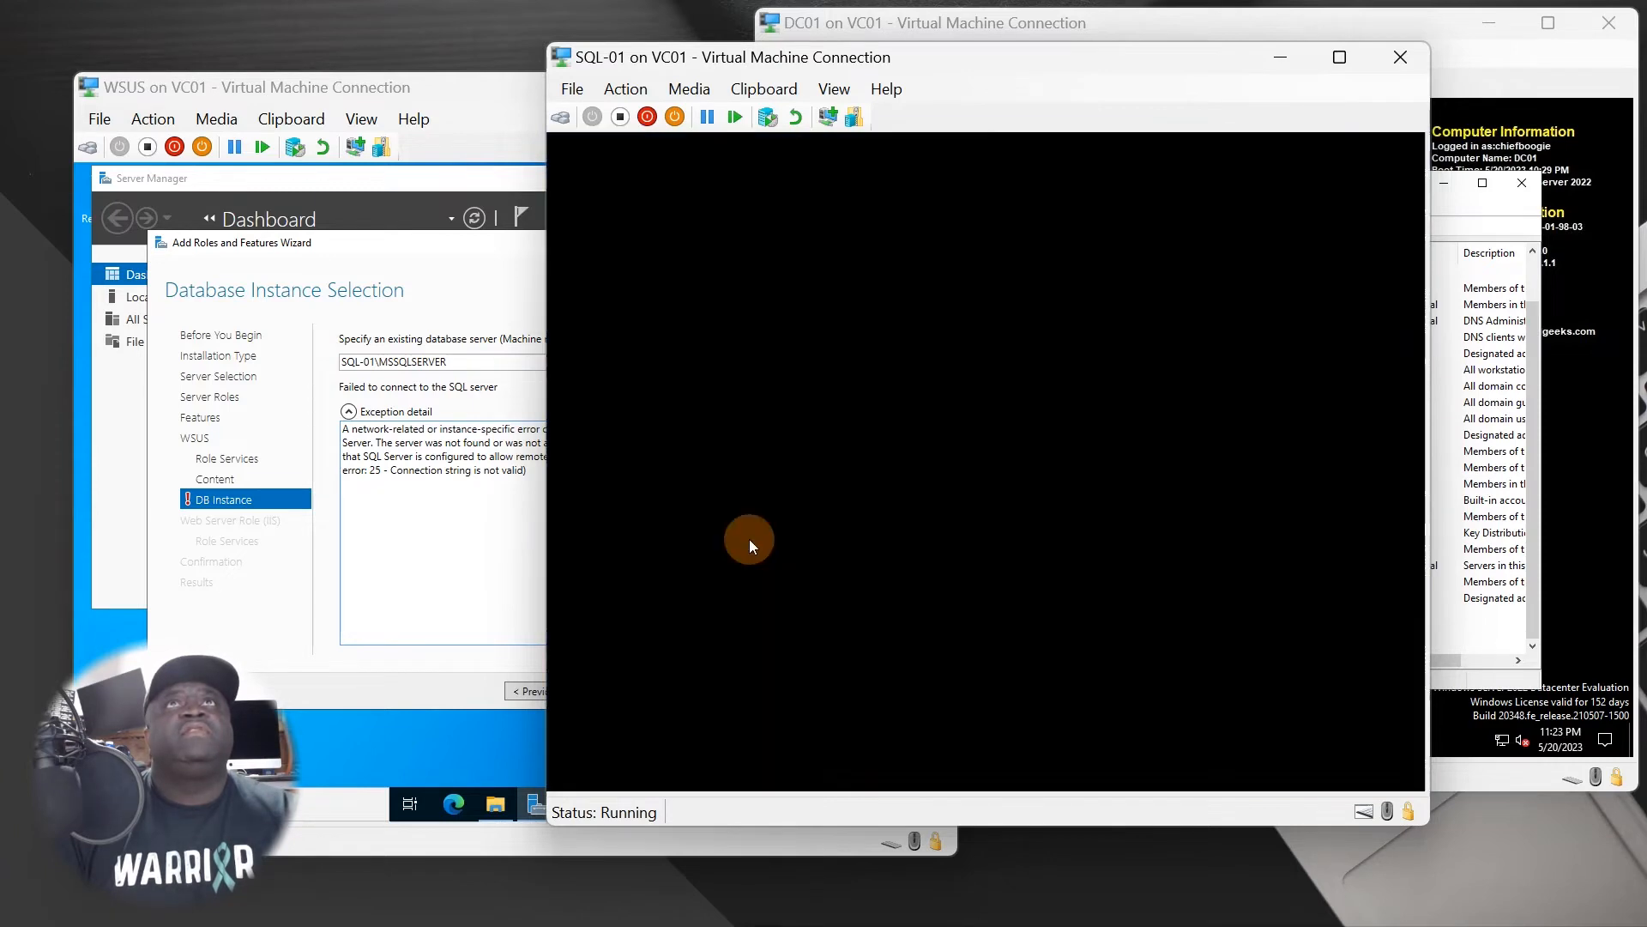
{"action": "left_click", "coordinate": [949, 562]}
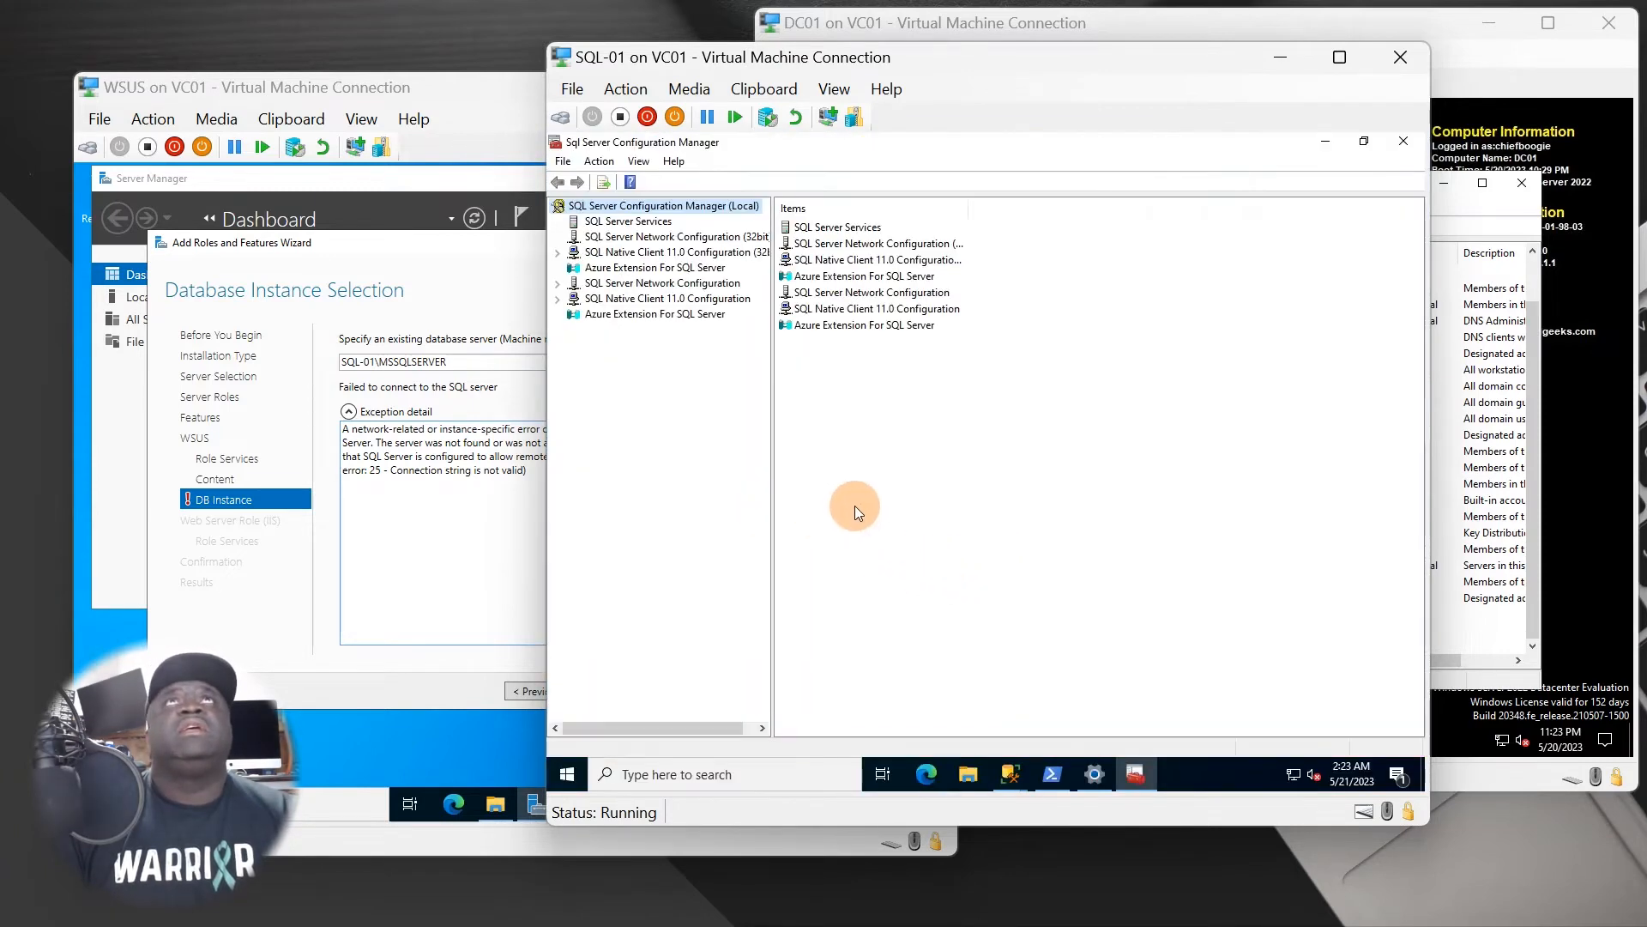
{"action": "left_click_drag", "start_coordinate": [771, 373], "coordinate": [937, 390]}
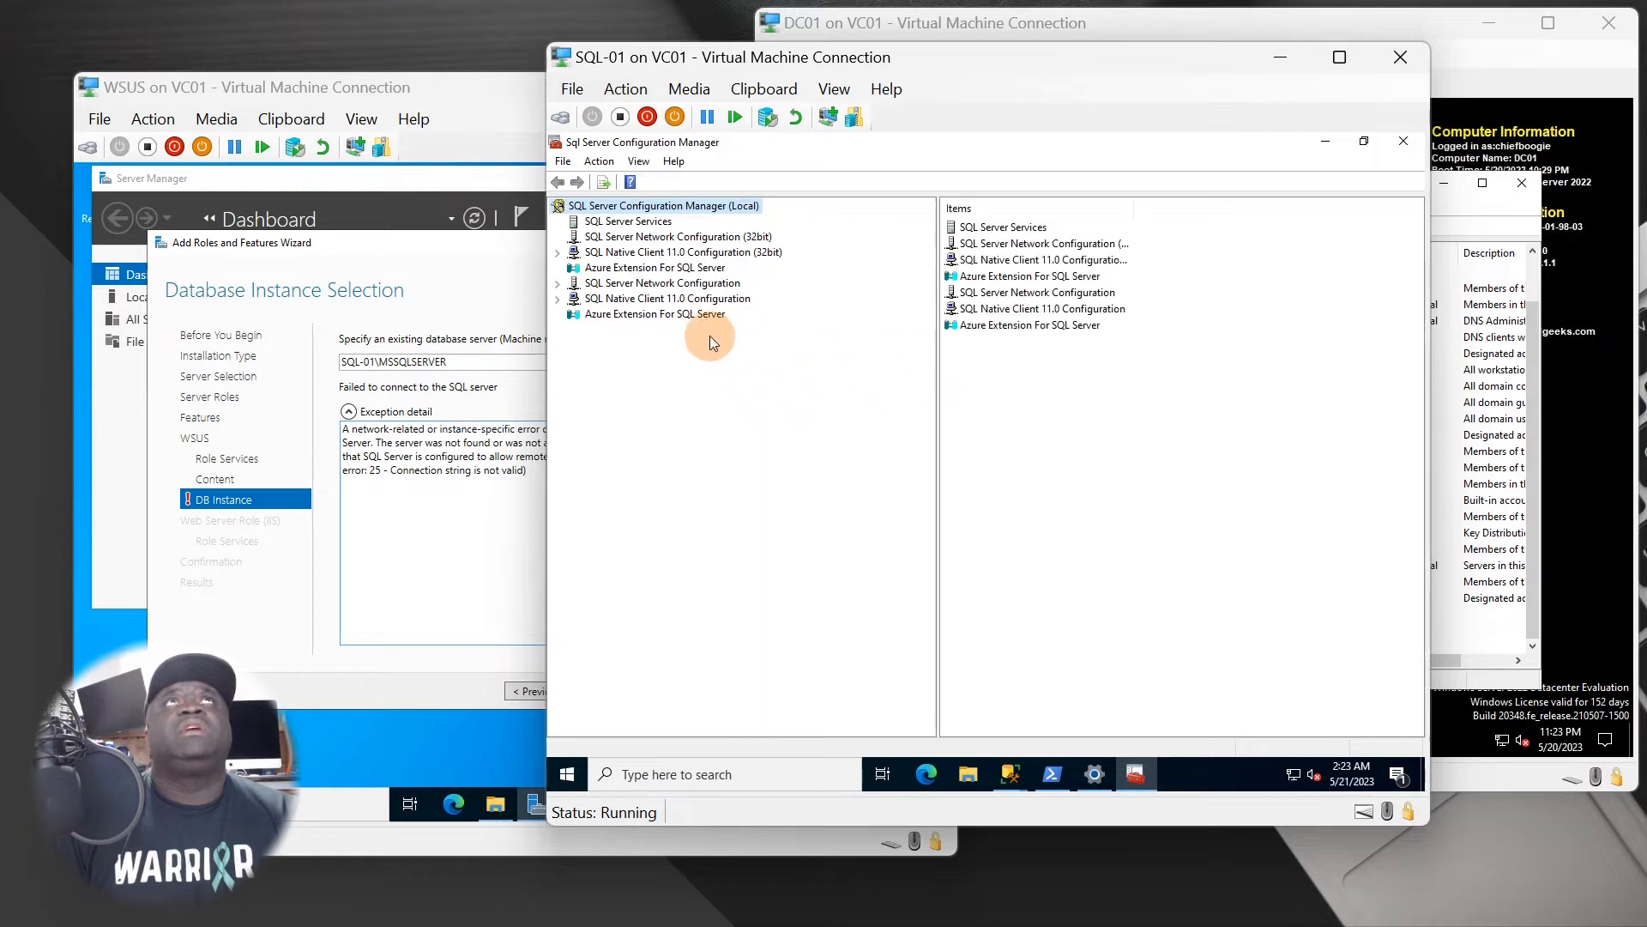
Browse the SQL Server network configuration and show the protocols for the MSSQLSERVER instance.
{"action": "left_click", "coordinate": [636, 223]}
{"action": "left_click", "coordinate": [680, 238]}
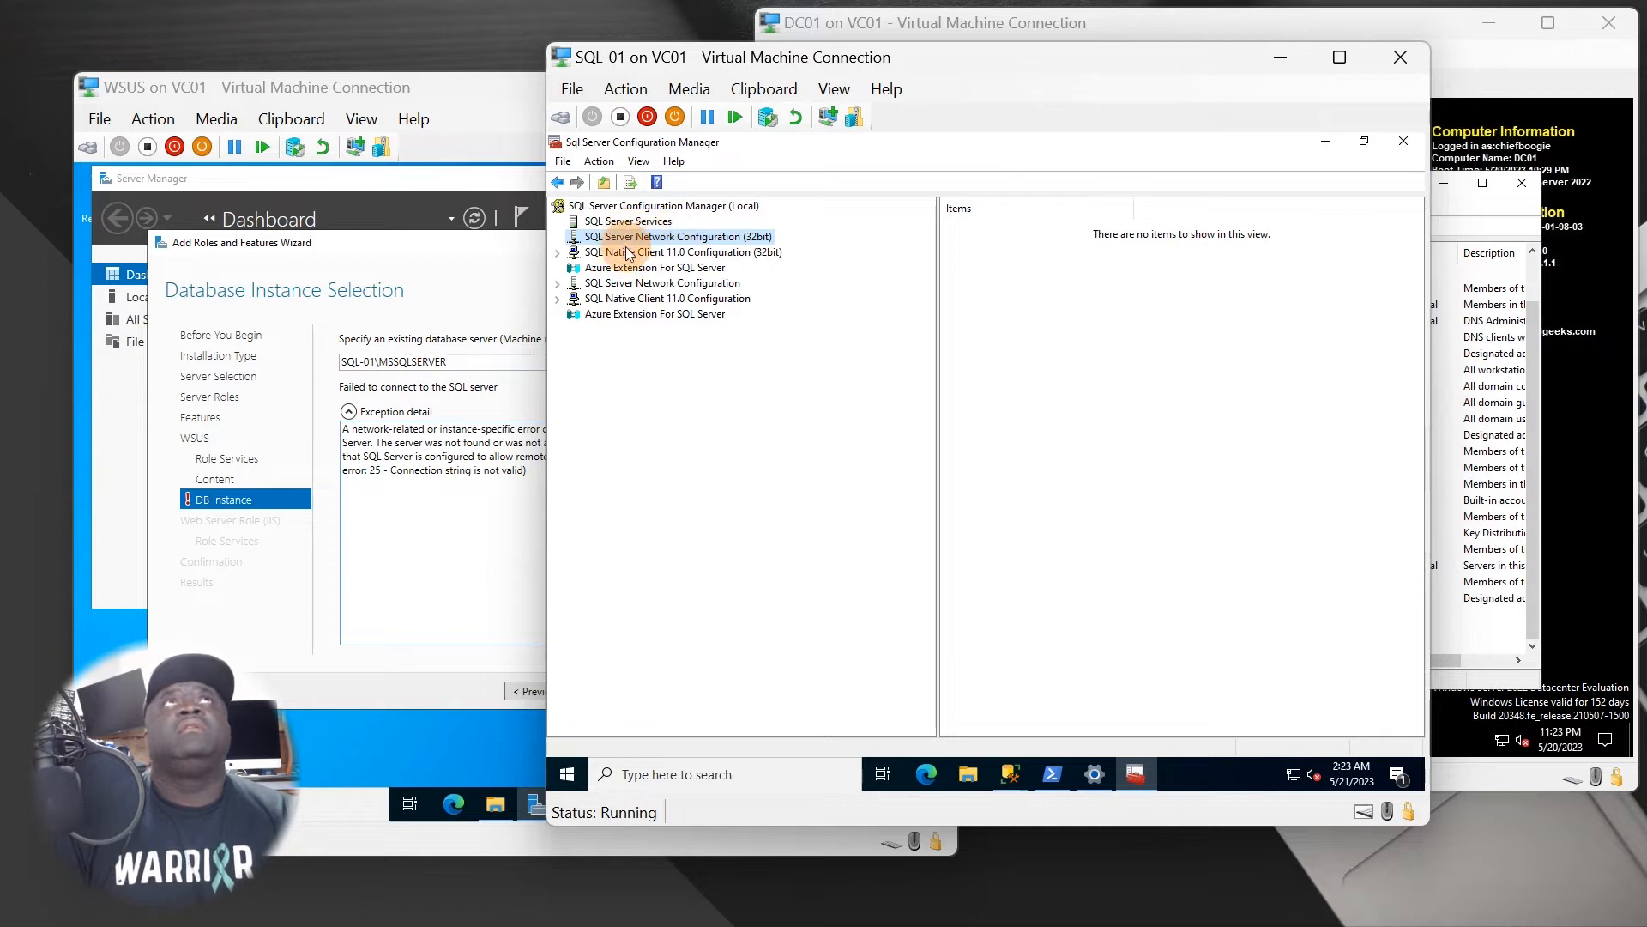
{"action": "left_click", "coordinate": [558, 283]}
{"action": "left_click", "coordinate": [614, 284]}
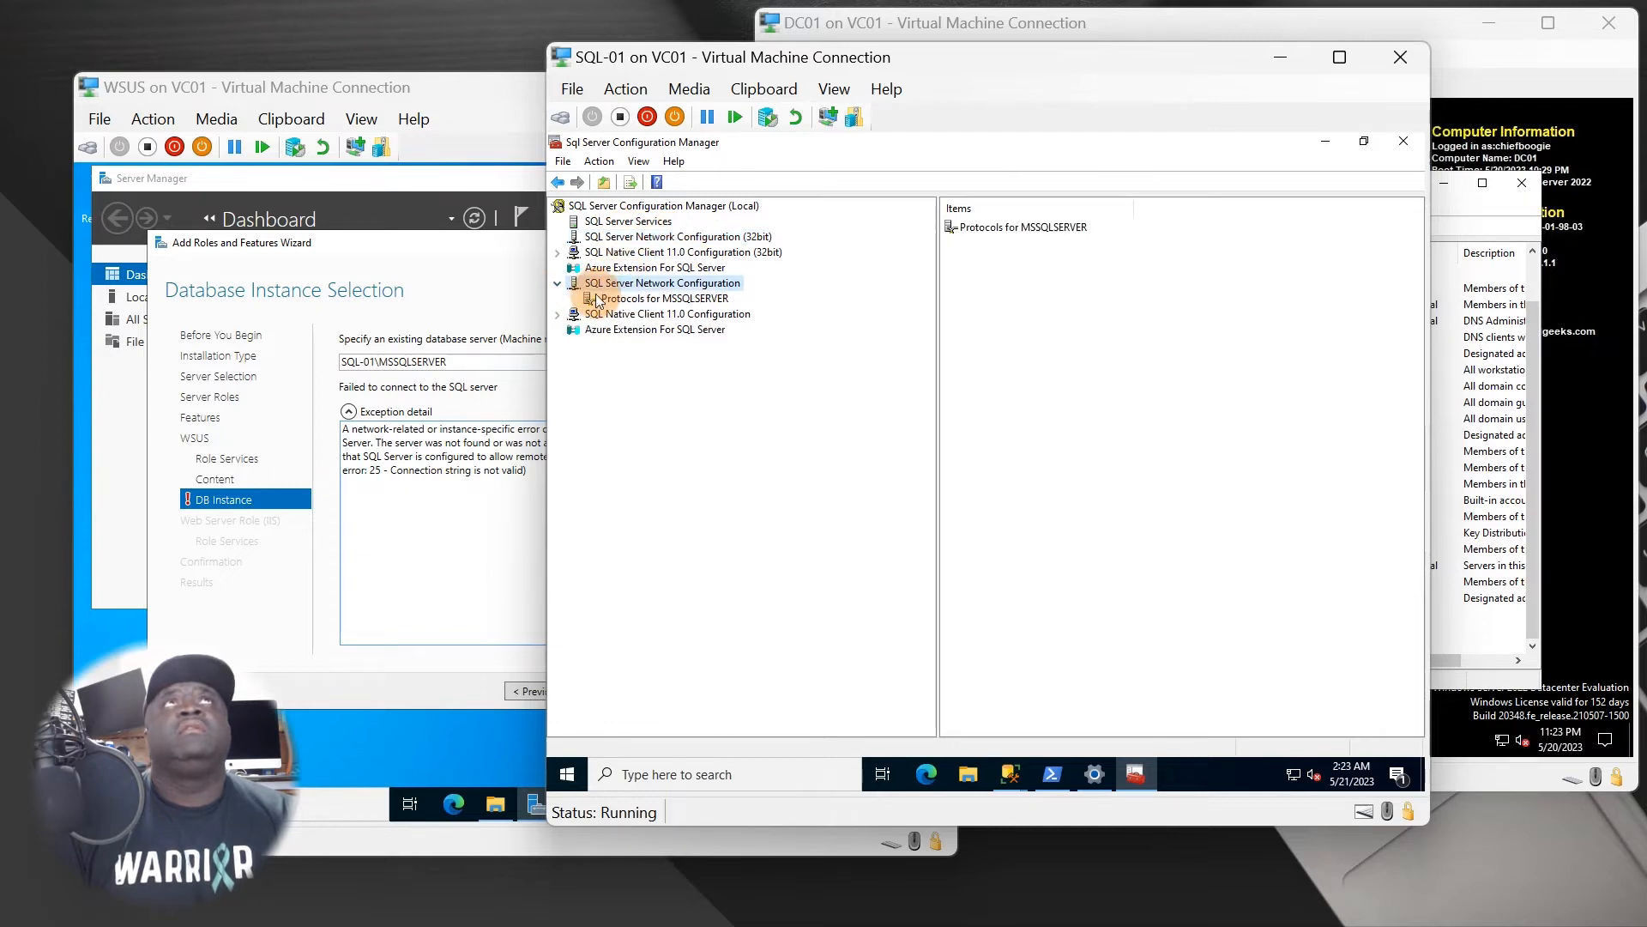
{"action": "left_click", "coordinate": [635, 300]}
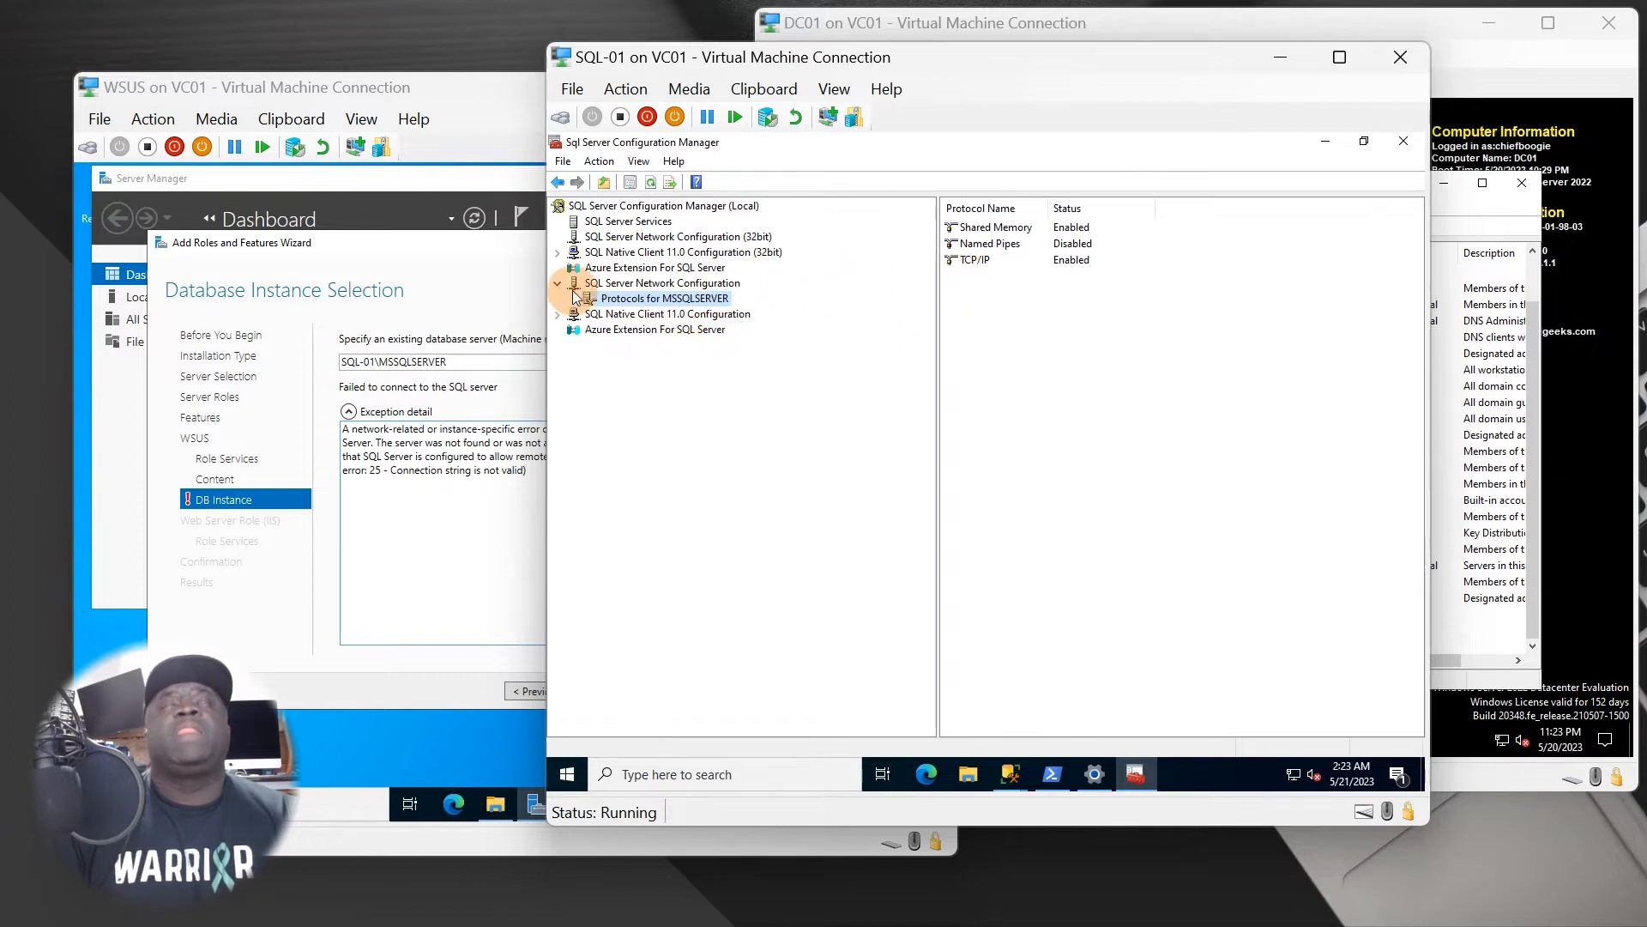
Inspect the flags, certificate and advanced properties of the MSSQLSERVER protocols and close them without changes.
{"action": "right_click", "coordinate": [644, 303]}
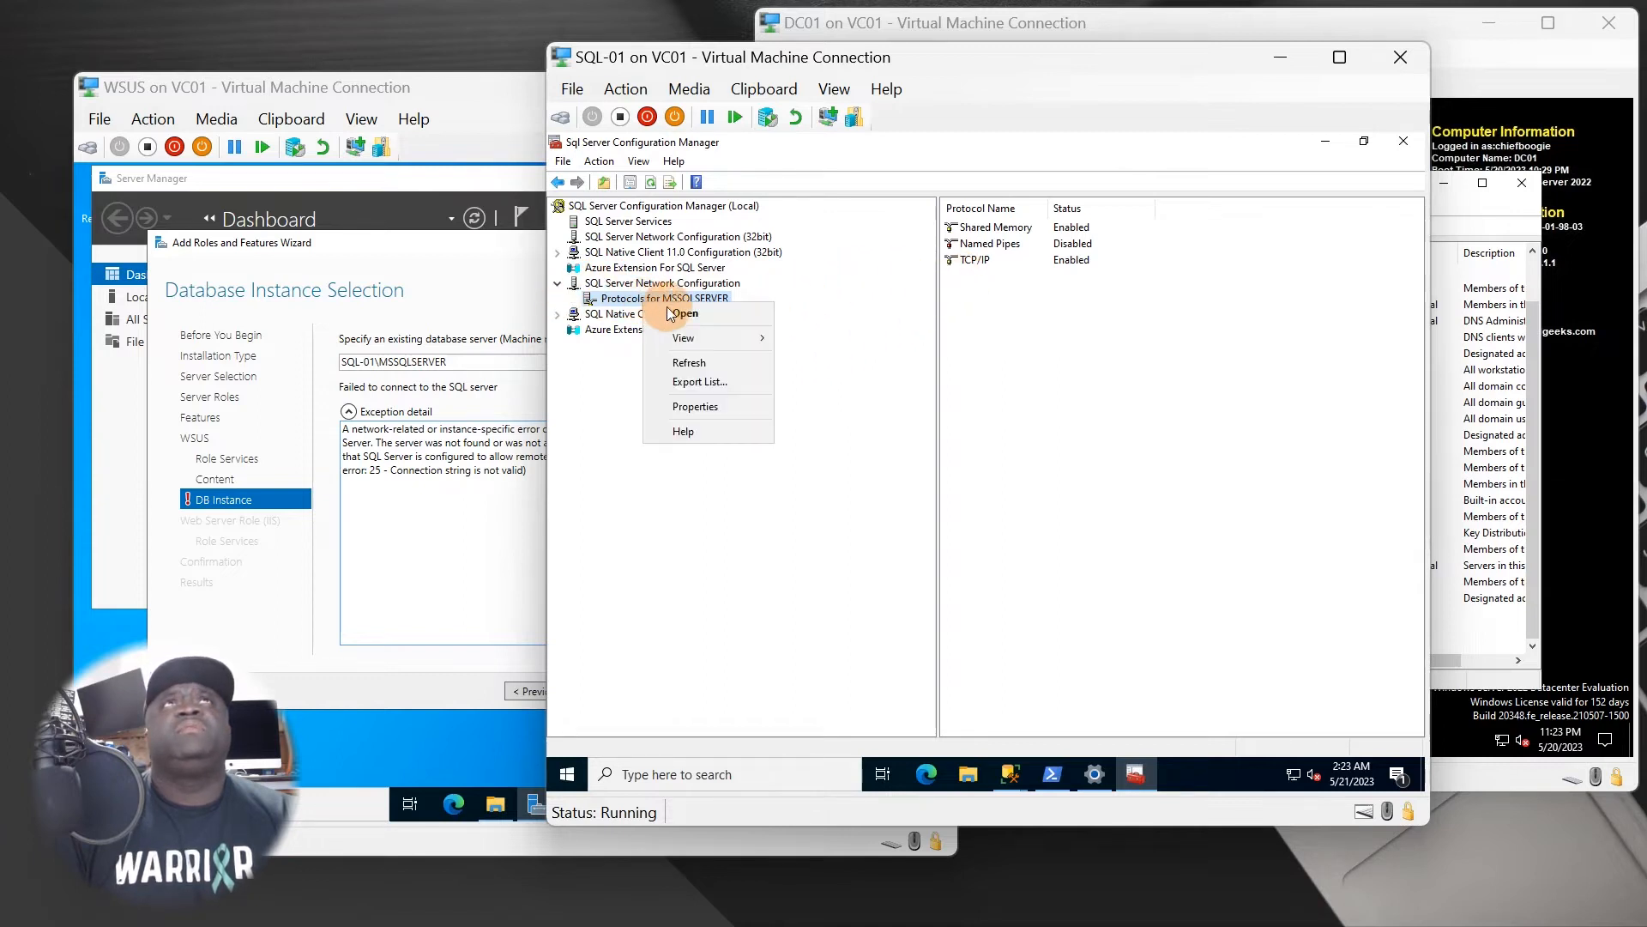
{"action": "left_click", "coordinate": [684, 398]}
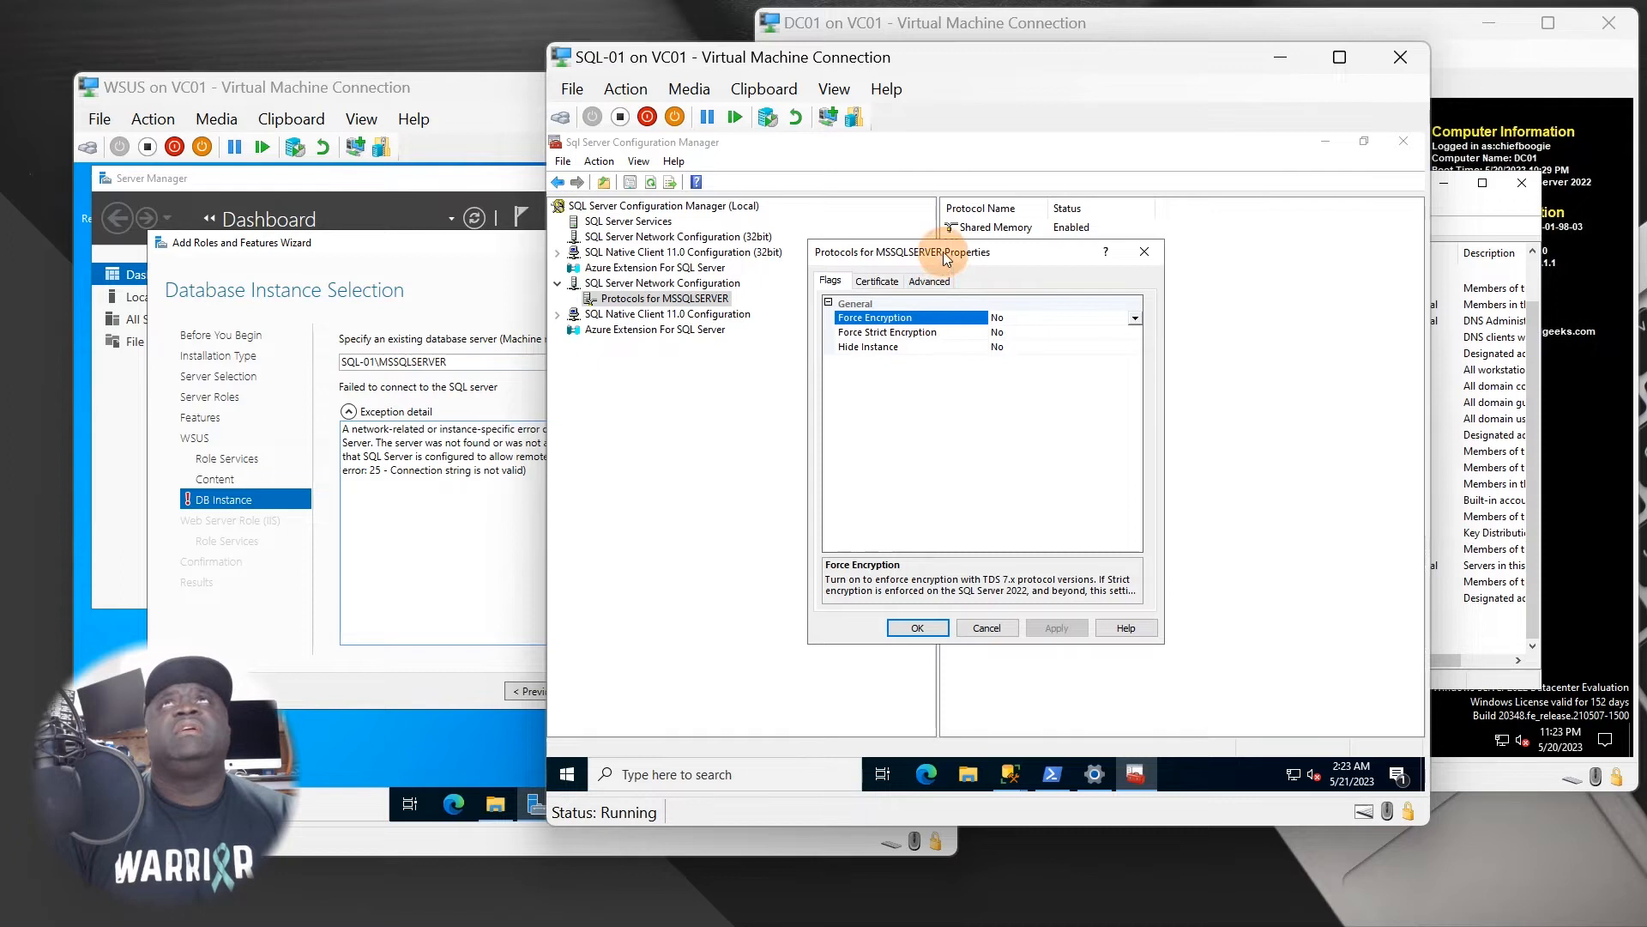
{"action": "left_click_drag", "start_coordinate": [946, 258], "coordinate": [785, 342]}
{"action": "left_click", "coordinate": [717, 364]}
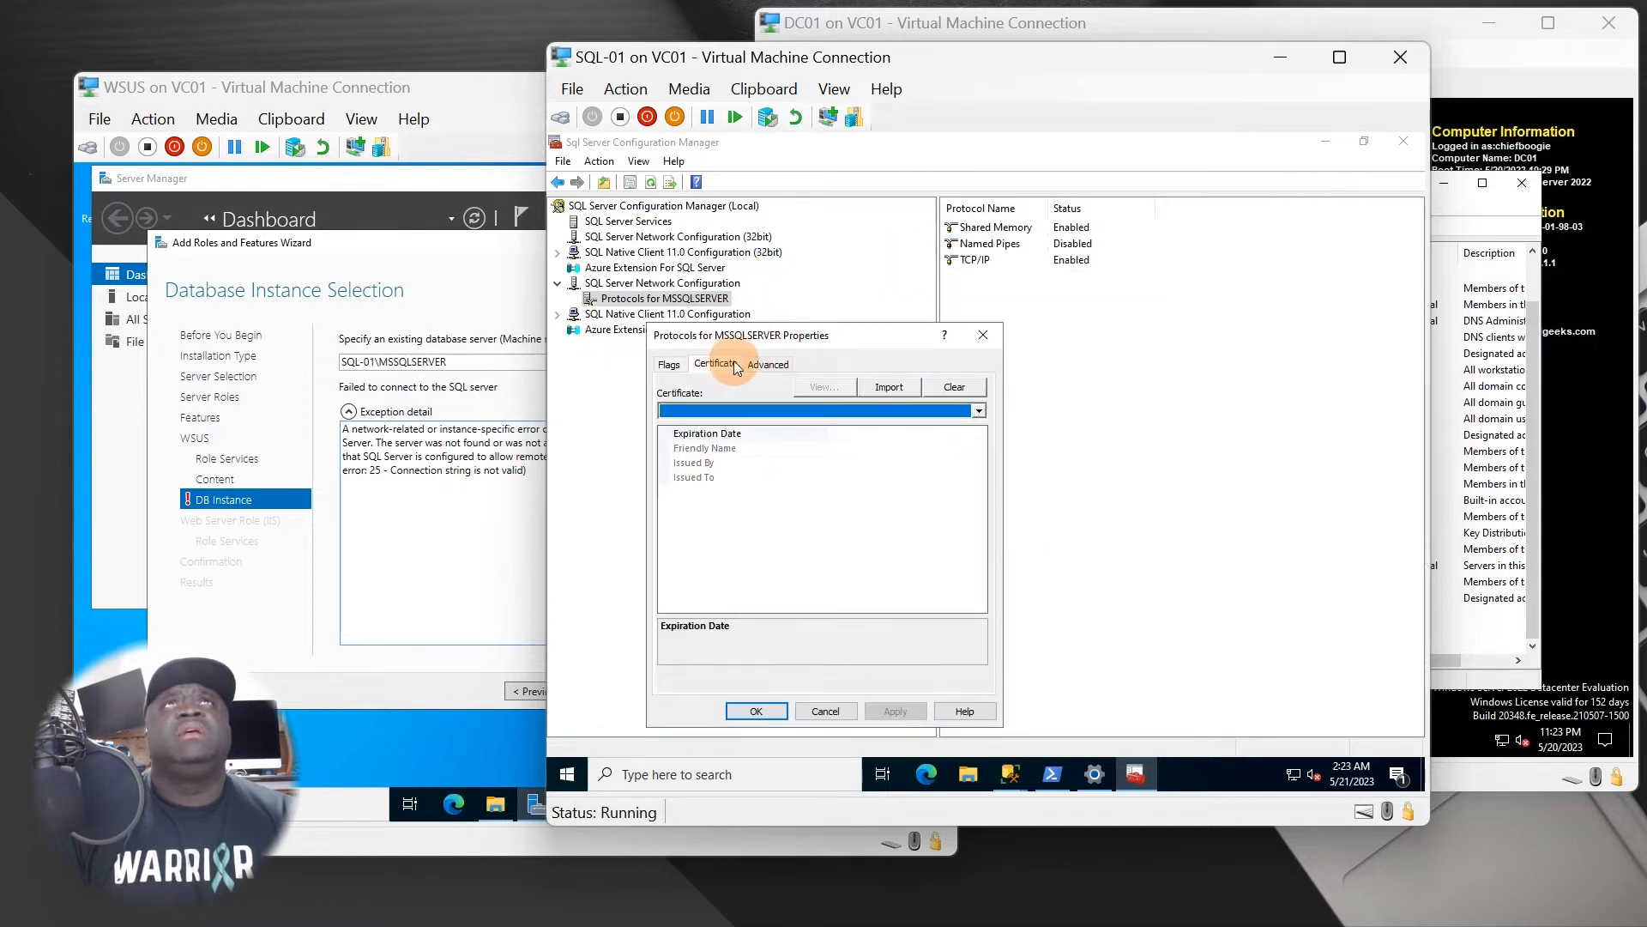
{"action": "left_click", "coordinate": [755, 363]}
{"action": "left_click", "coordinate": [671, 364]}
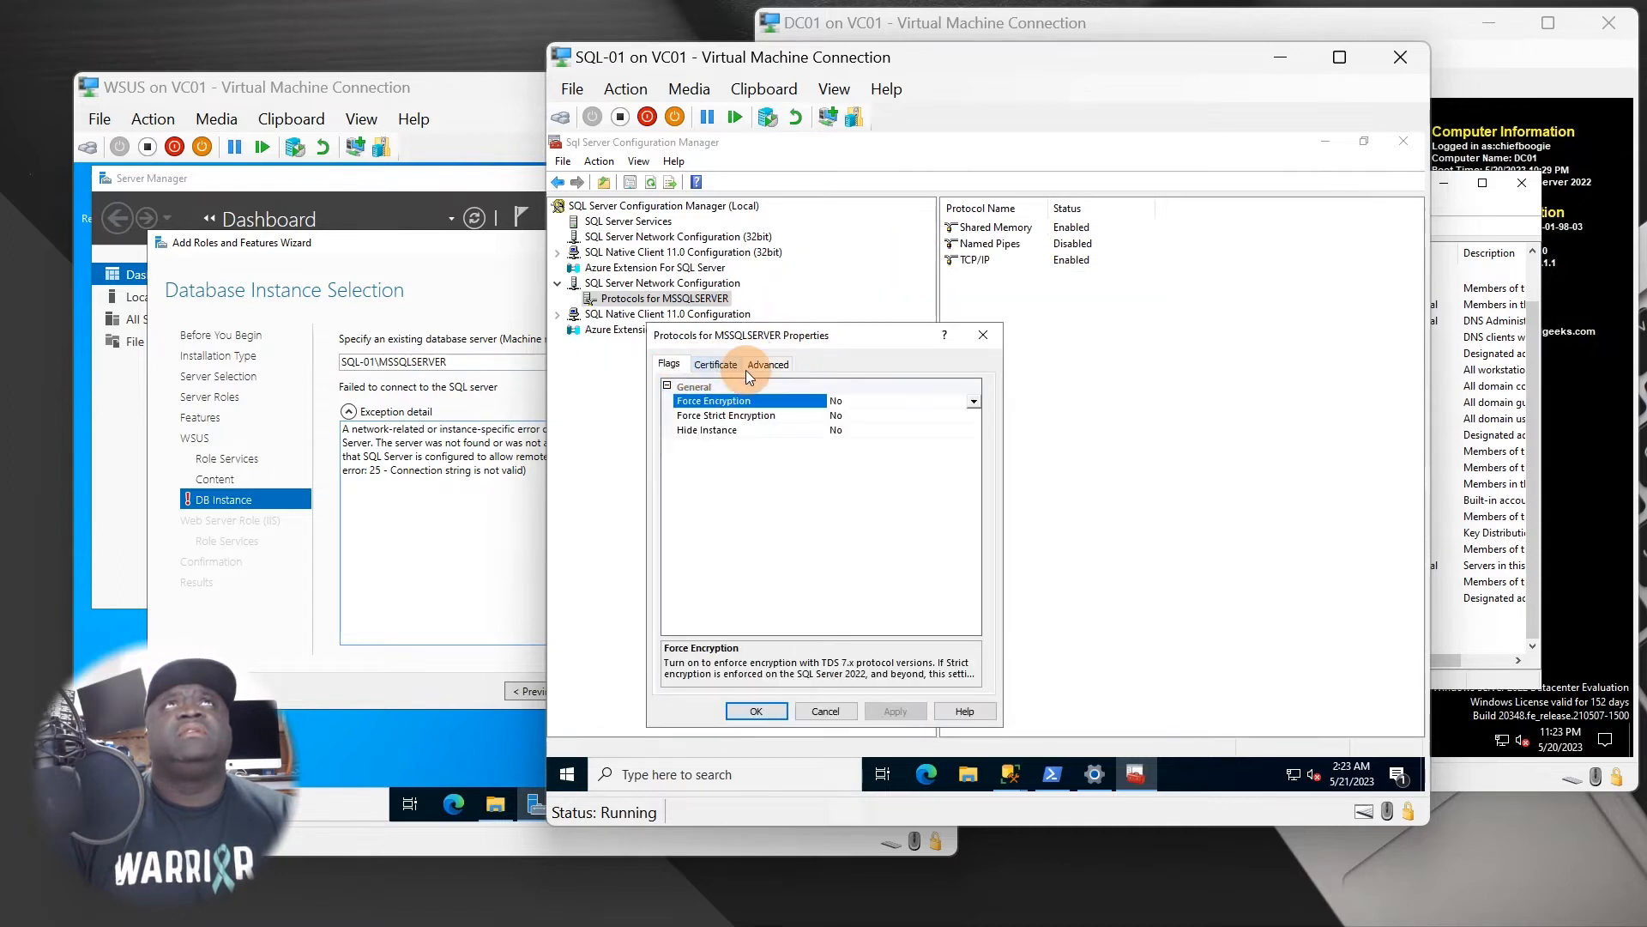
{"action": "left_click", "coordinate": [983, 334]}
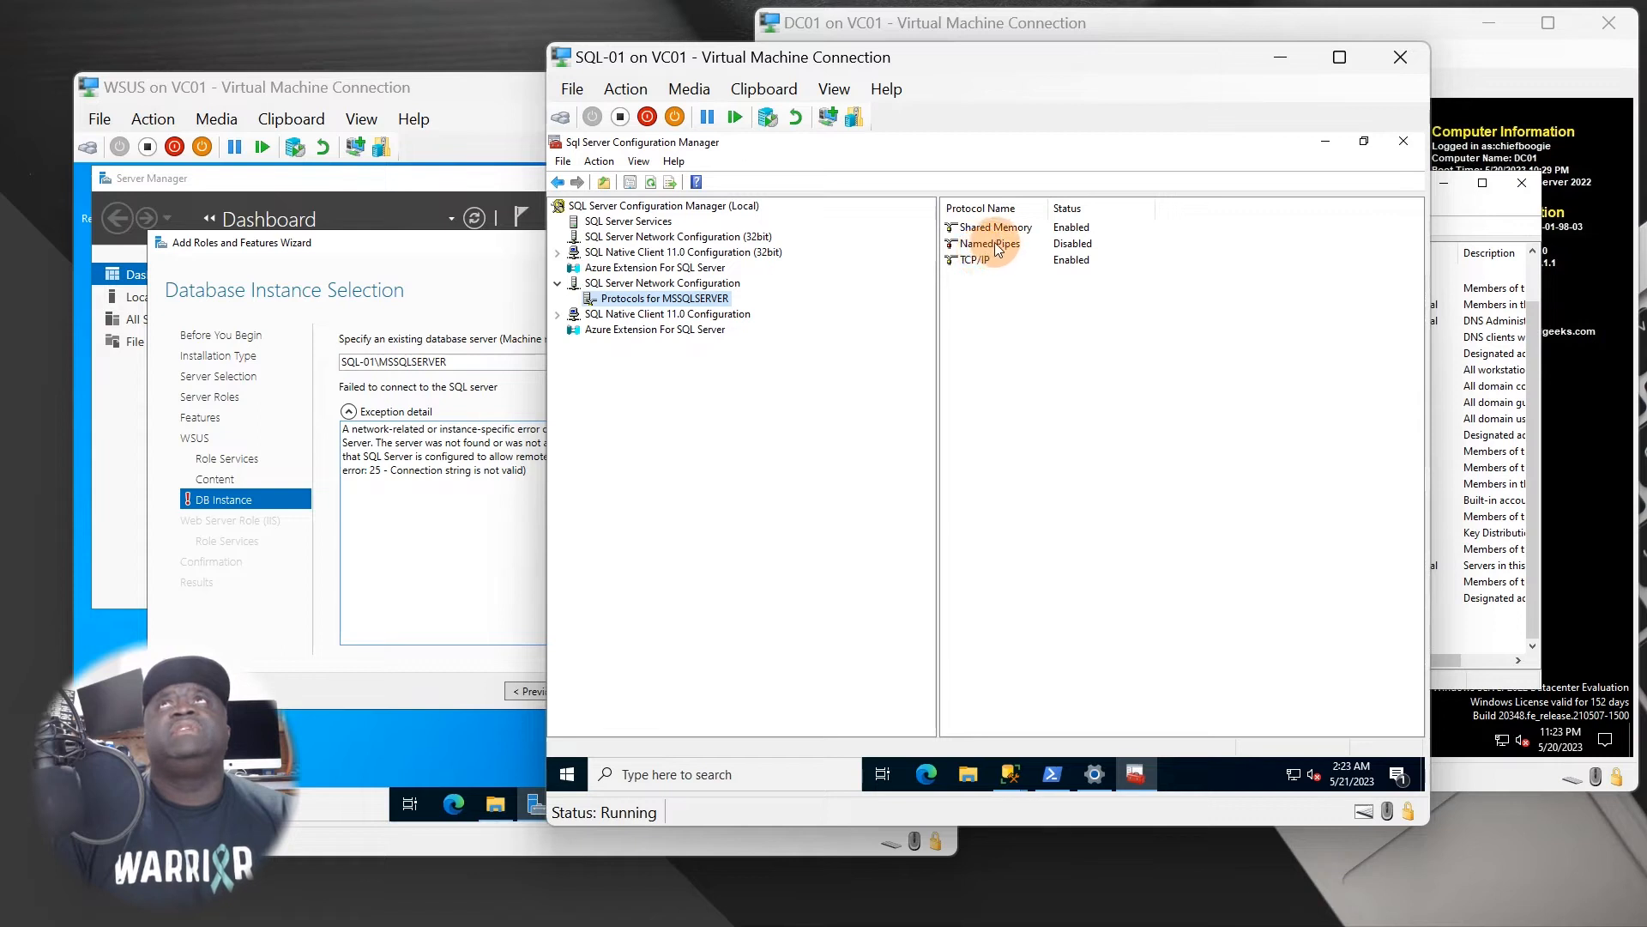
Enable the Named Pipes protocol for MSSQLSERVER after viewing its properties, and acknowledge the service restart warning.
{"action": "left_click", "coordinate": [988, 244]}
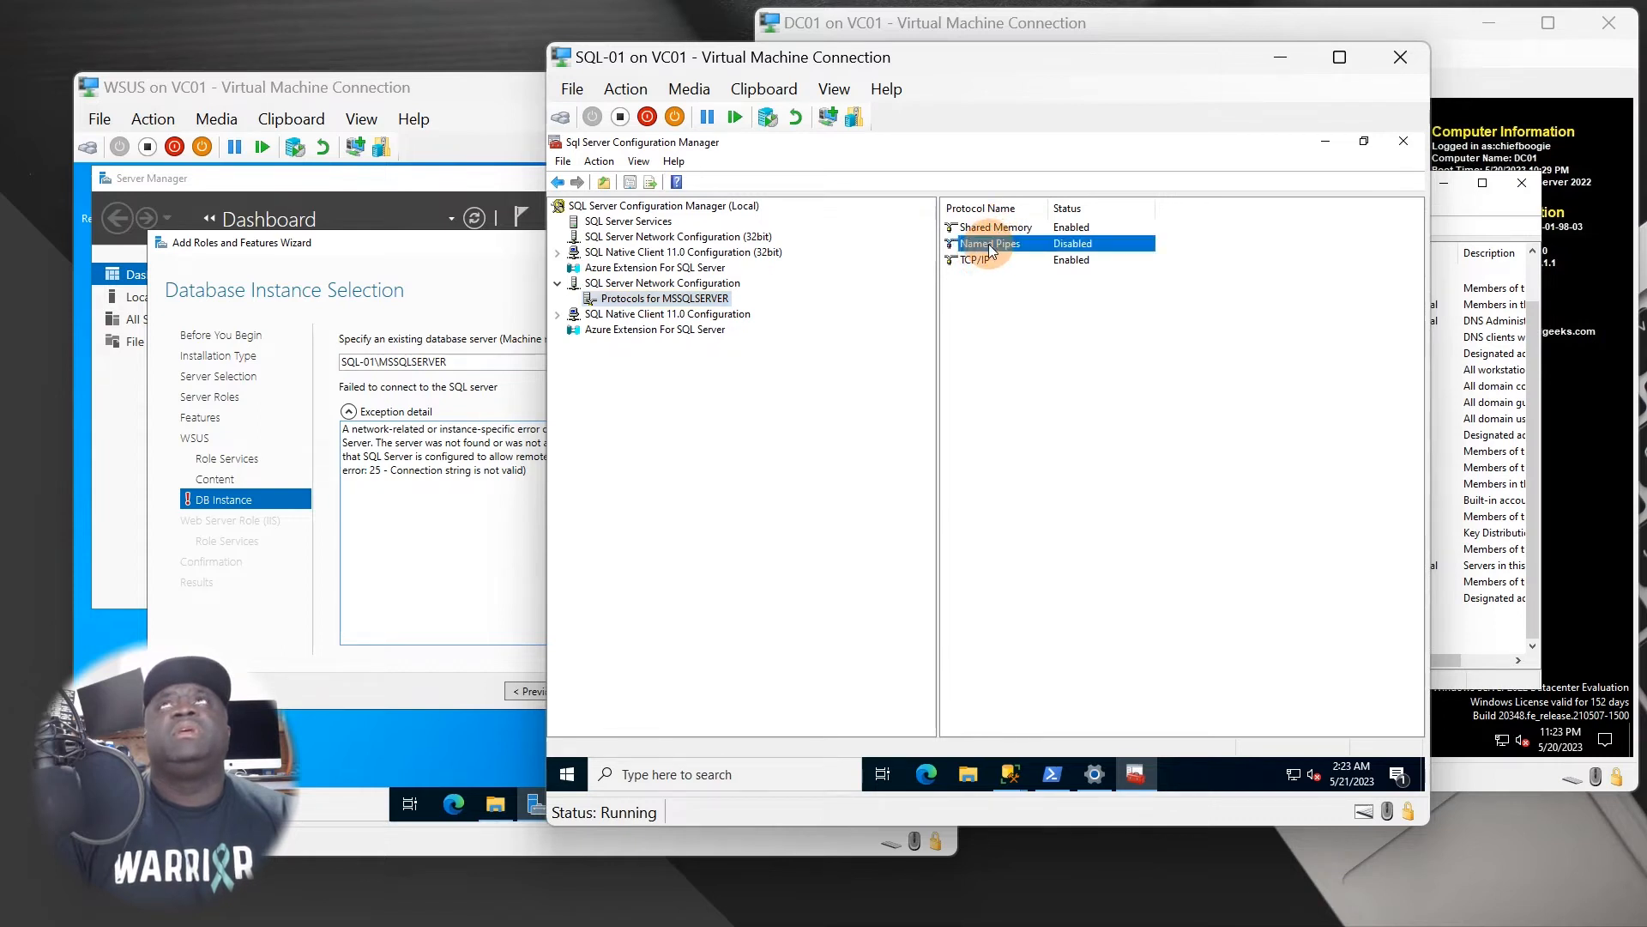
{"action": "right_click", "coordinate": [986, 244]}
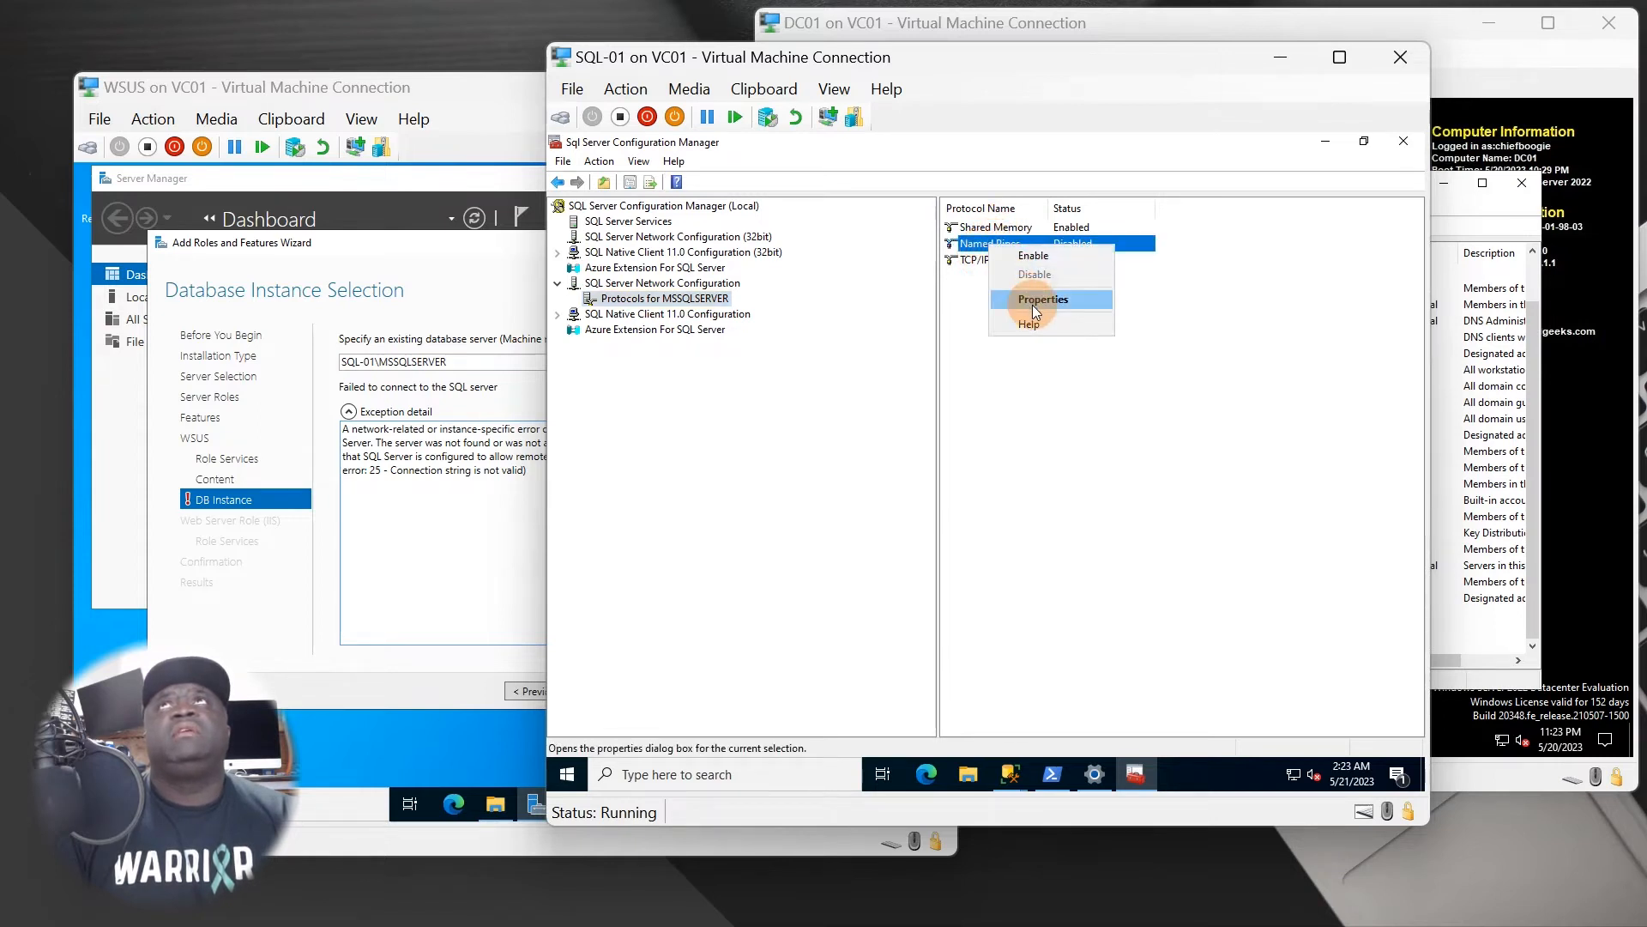
{"action": "left_click", "coordinate": [1032, 305]}
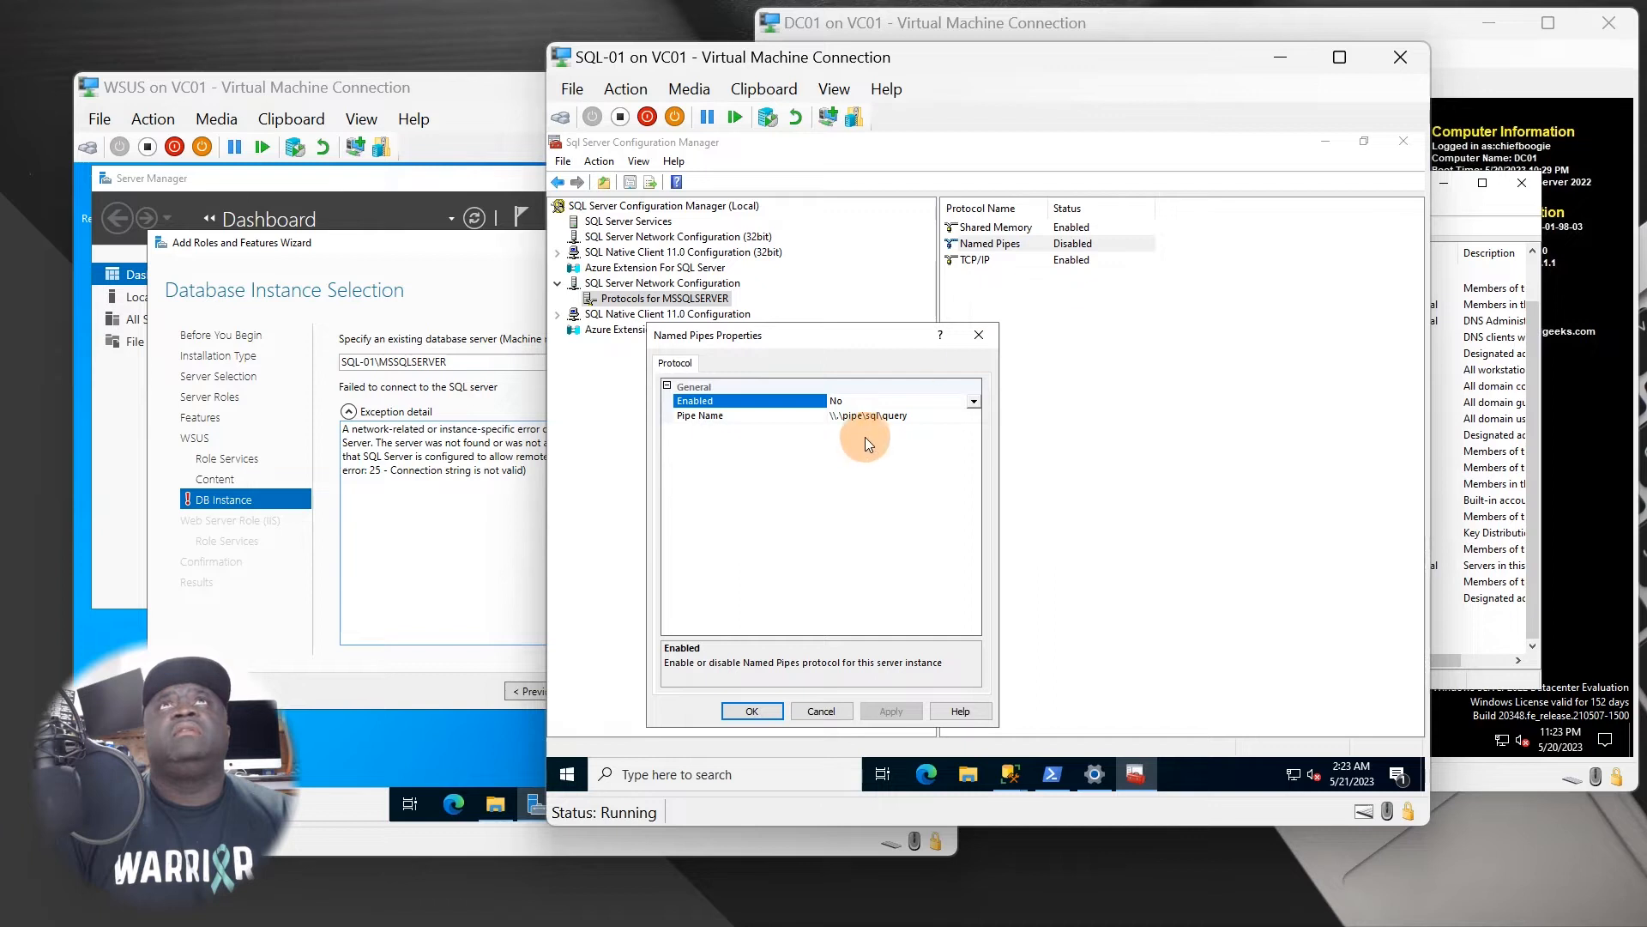
{"action": "left_click", "coordinate": [973, 337]}
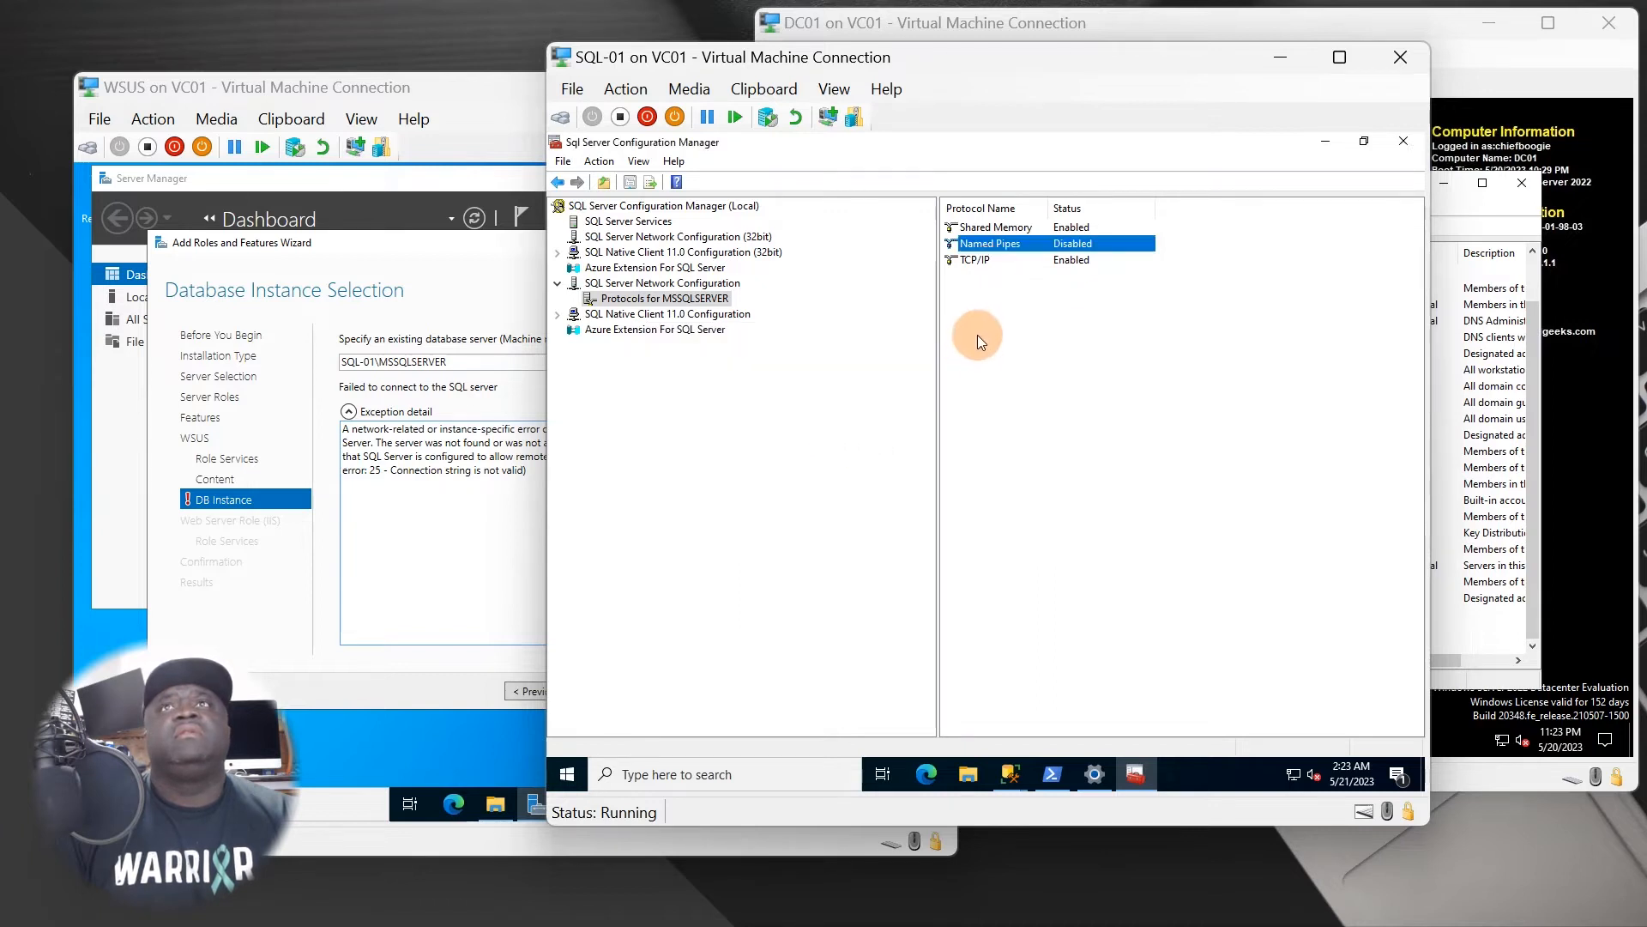
{"action": "right_click", "coordinate": [992, 251]}
{"action": "left_click", "coordinate": [1024, 262]}
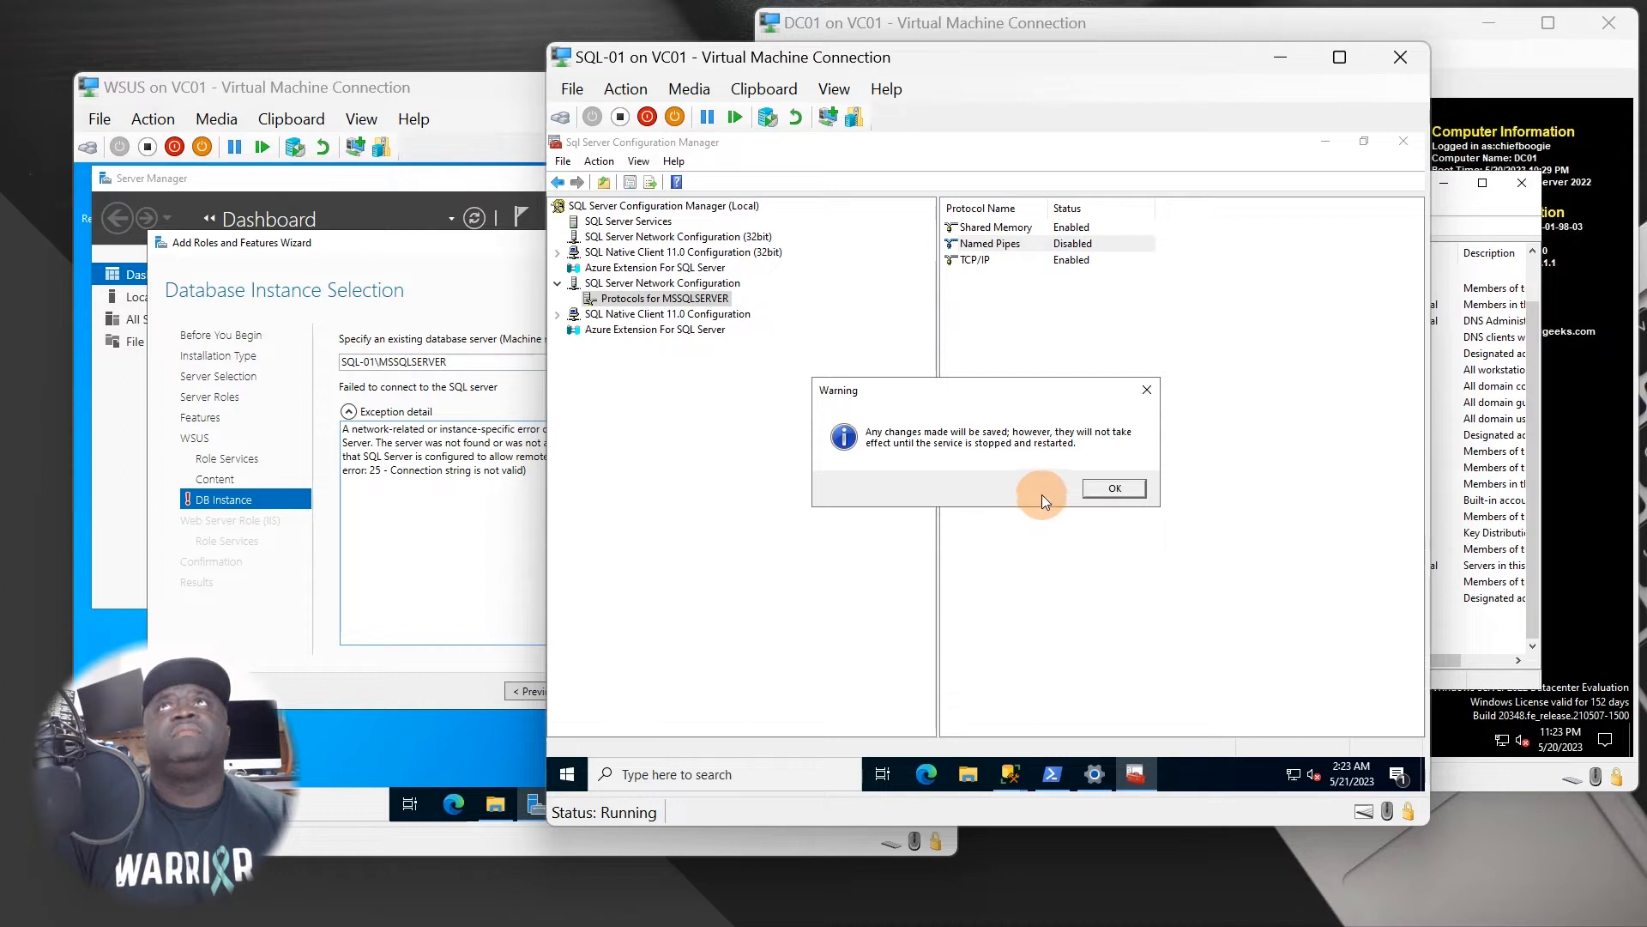
{"action": "left_click", "coordinate": [1102, 489]}
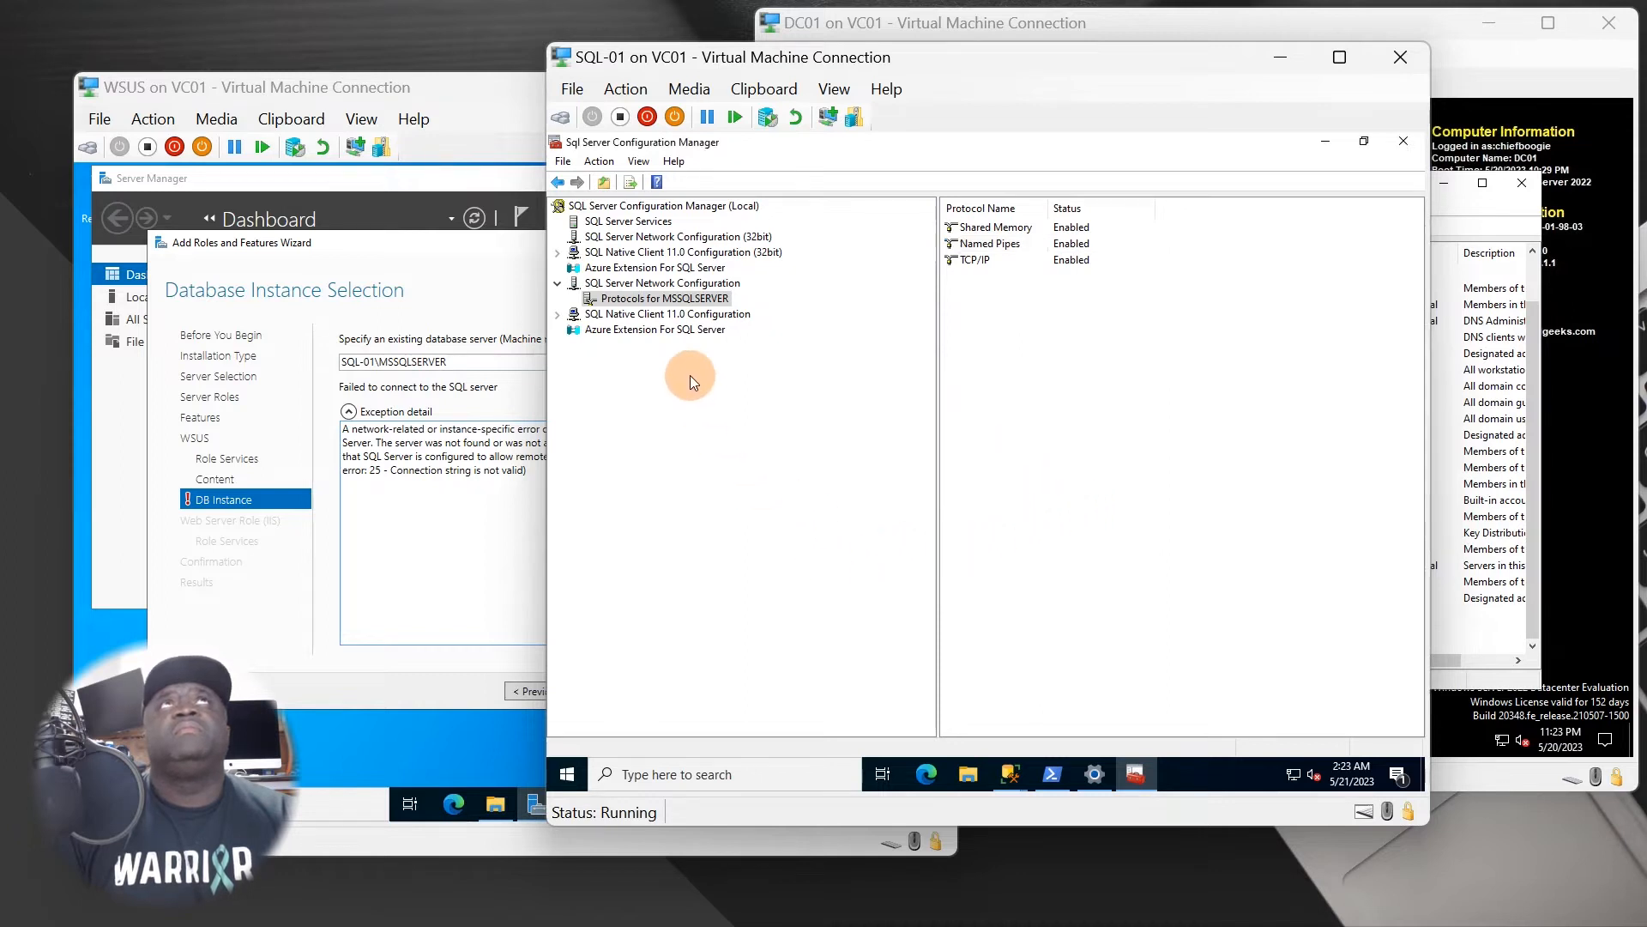
Look over the SQL Server services and recheck the status of the MSSQLSERVER protocols.
{"action": "left_click", "coordinate": [587, 223]}
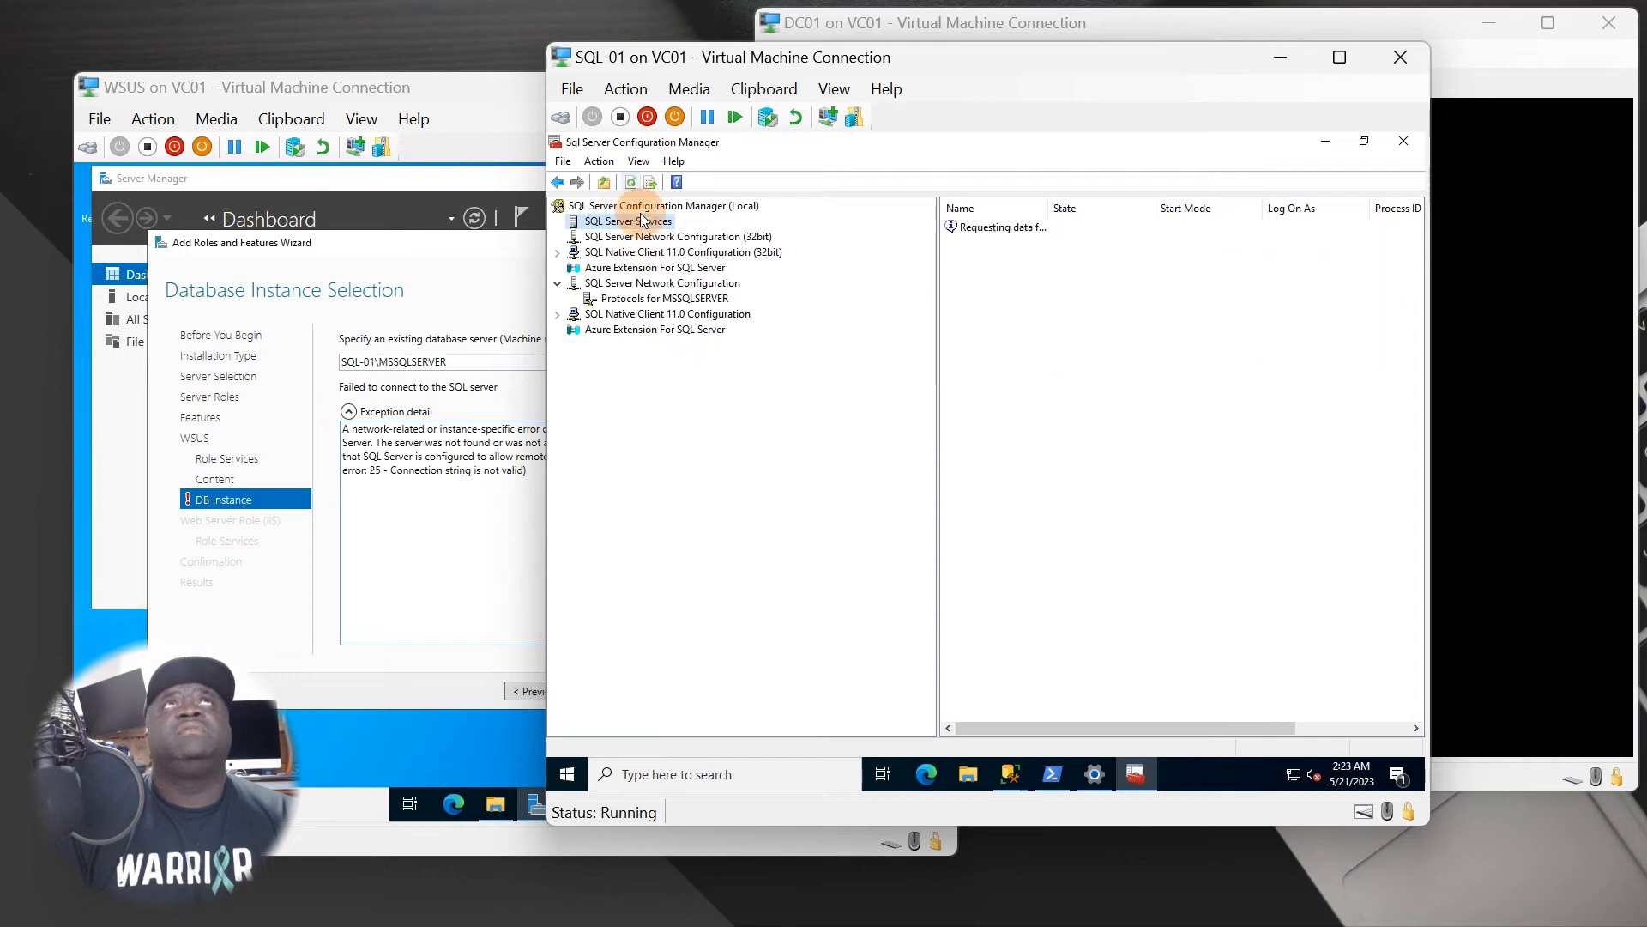
{"action": "left_click", "coordinate": [637, 298]}
{"action": "left_click", "coordinate": [614, 283]}
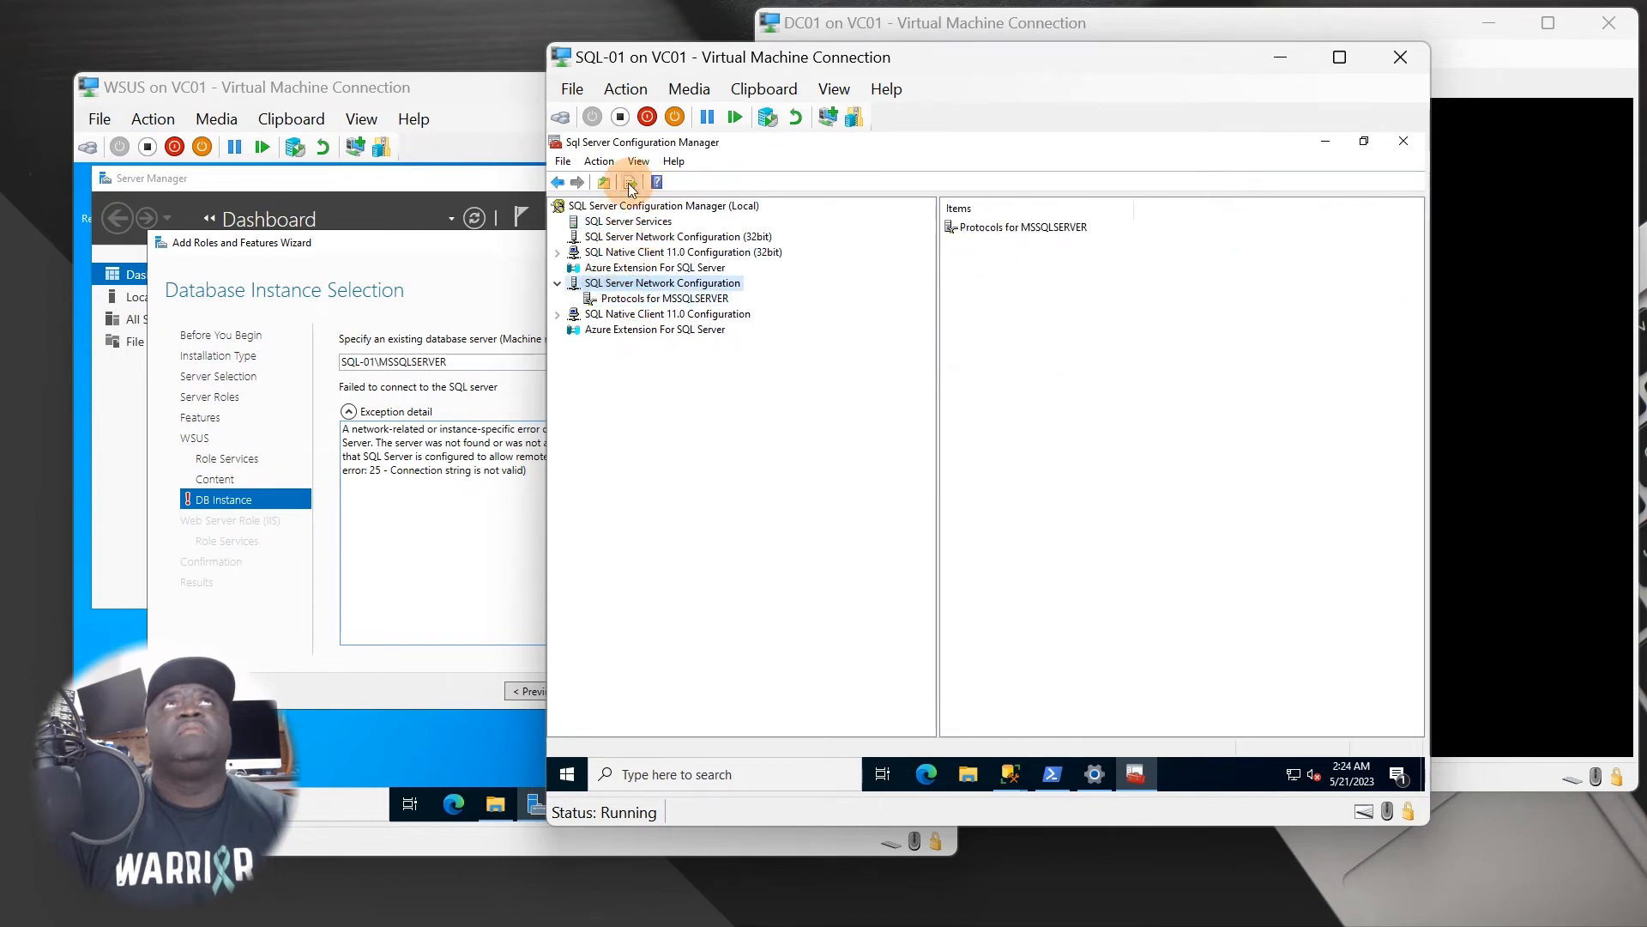
{"action": "left_click", "coordinate": [634, 299]}
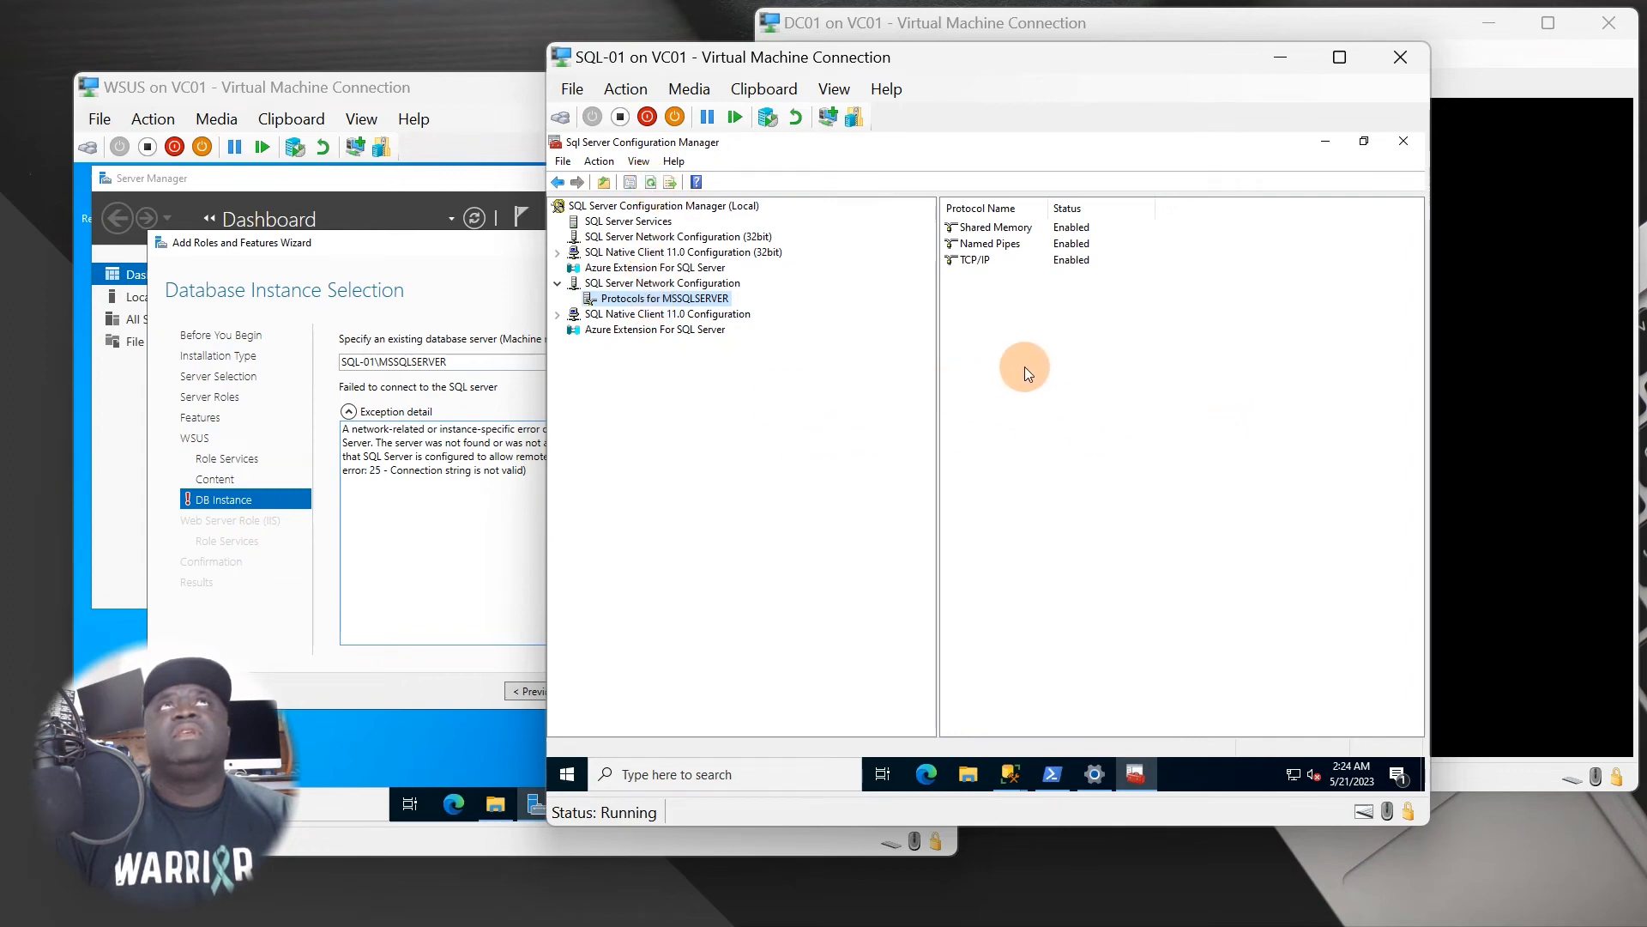
Retest the WSUS wizard's connection to SQL-01\MSSQLSERVER and return to Configuration Manager on SQL-01.
{"action": "left_click", "coordinate": [403, 590]}
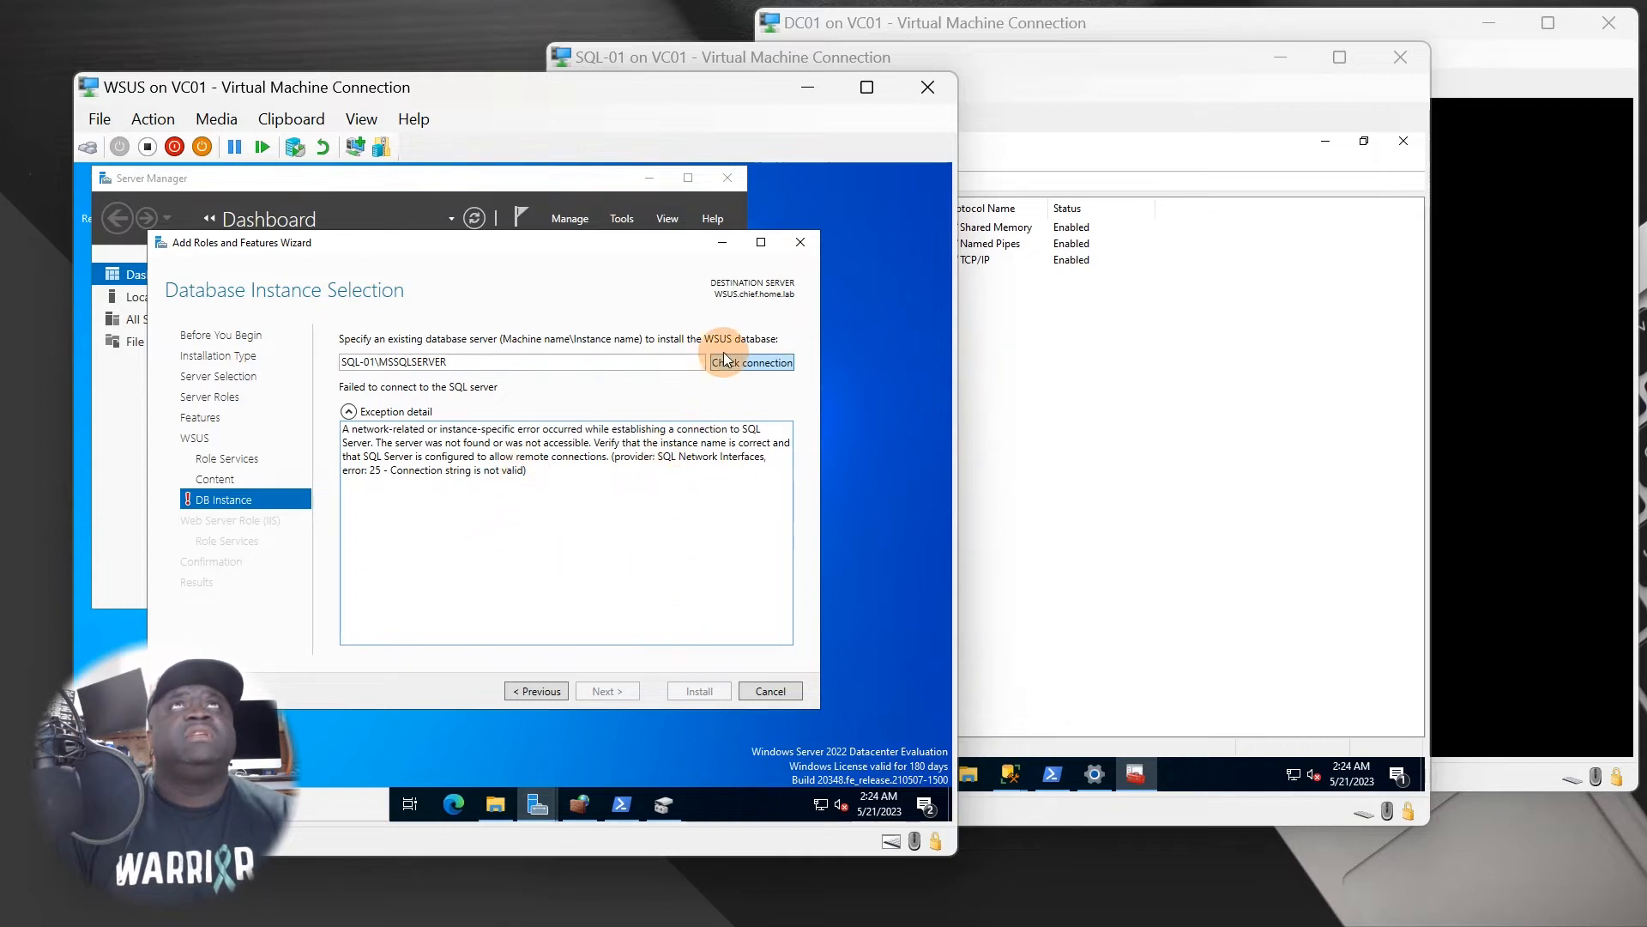
{"action": "left_click", "coordinate": [752, 362]}
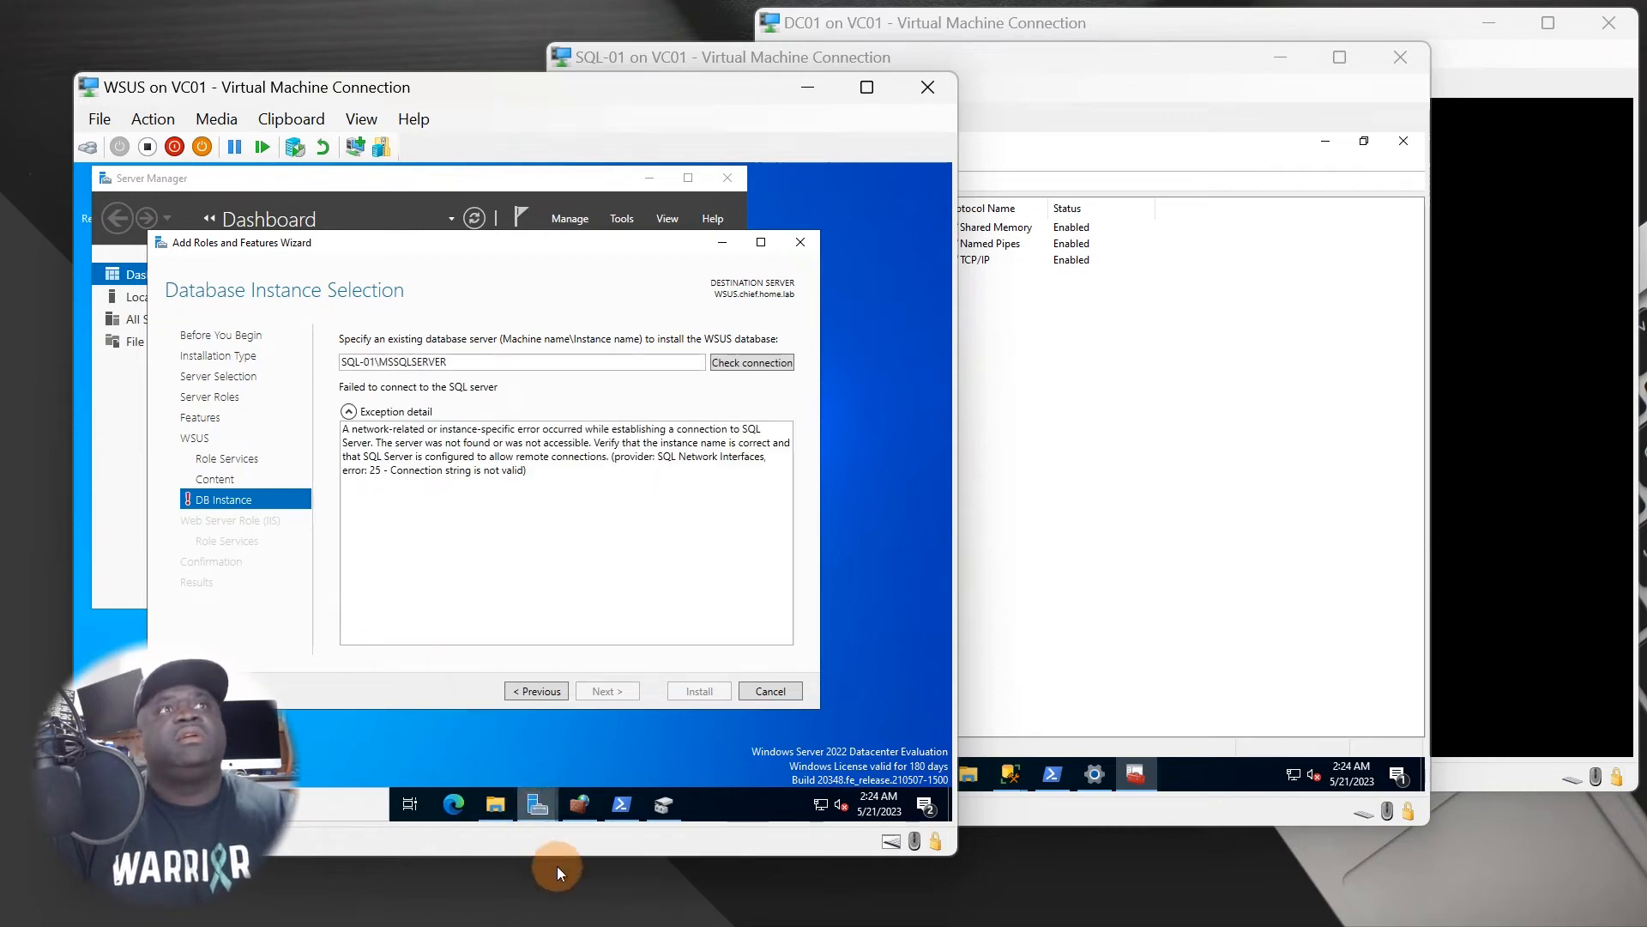
{"action": "mouse_move", "coordinate": [537, 804]}
{"action": "left_click", "coordinate": [856, 532]}
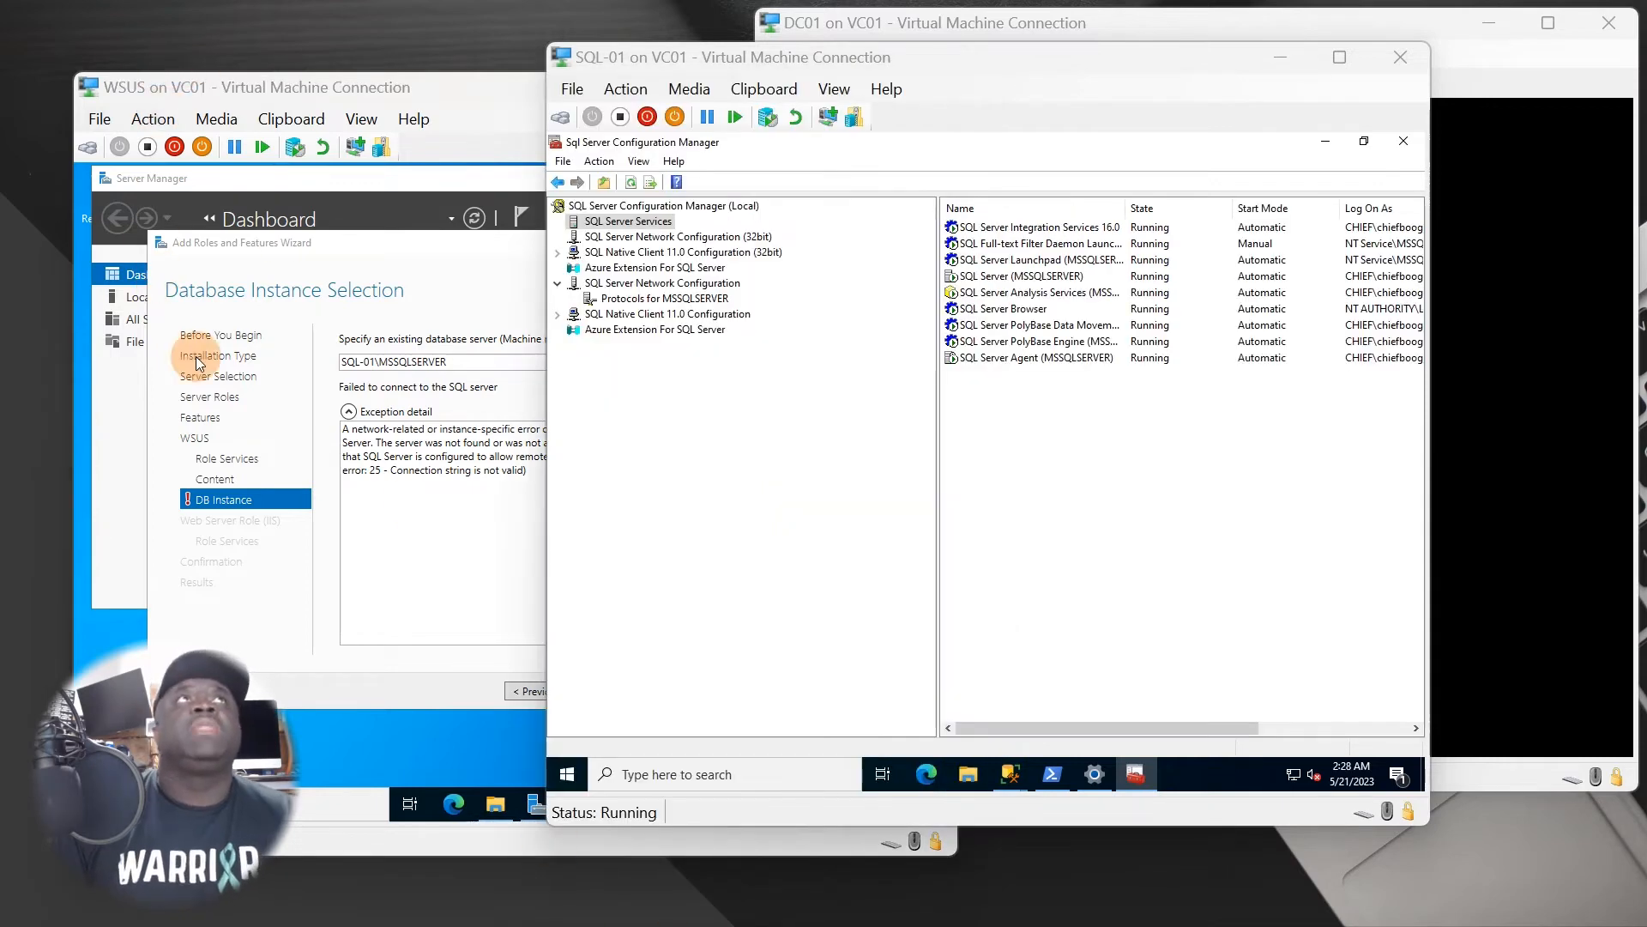
Reread the exception detail in the WSUS wizard and verify the specified database server name.
{"action": "left_click", "coordinate": [465, 496]}
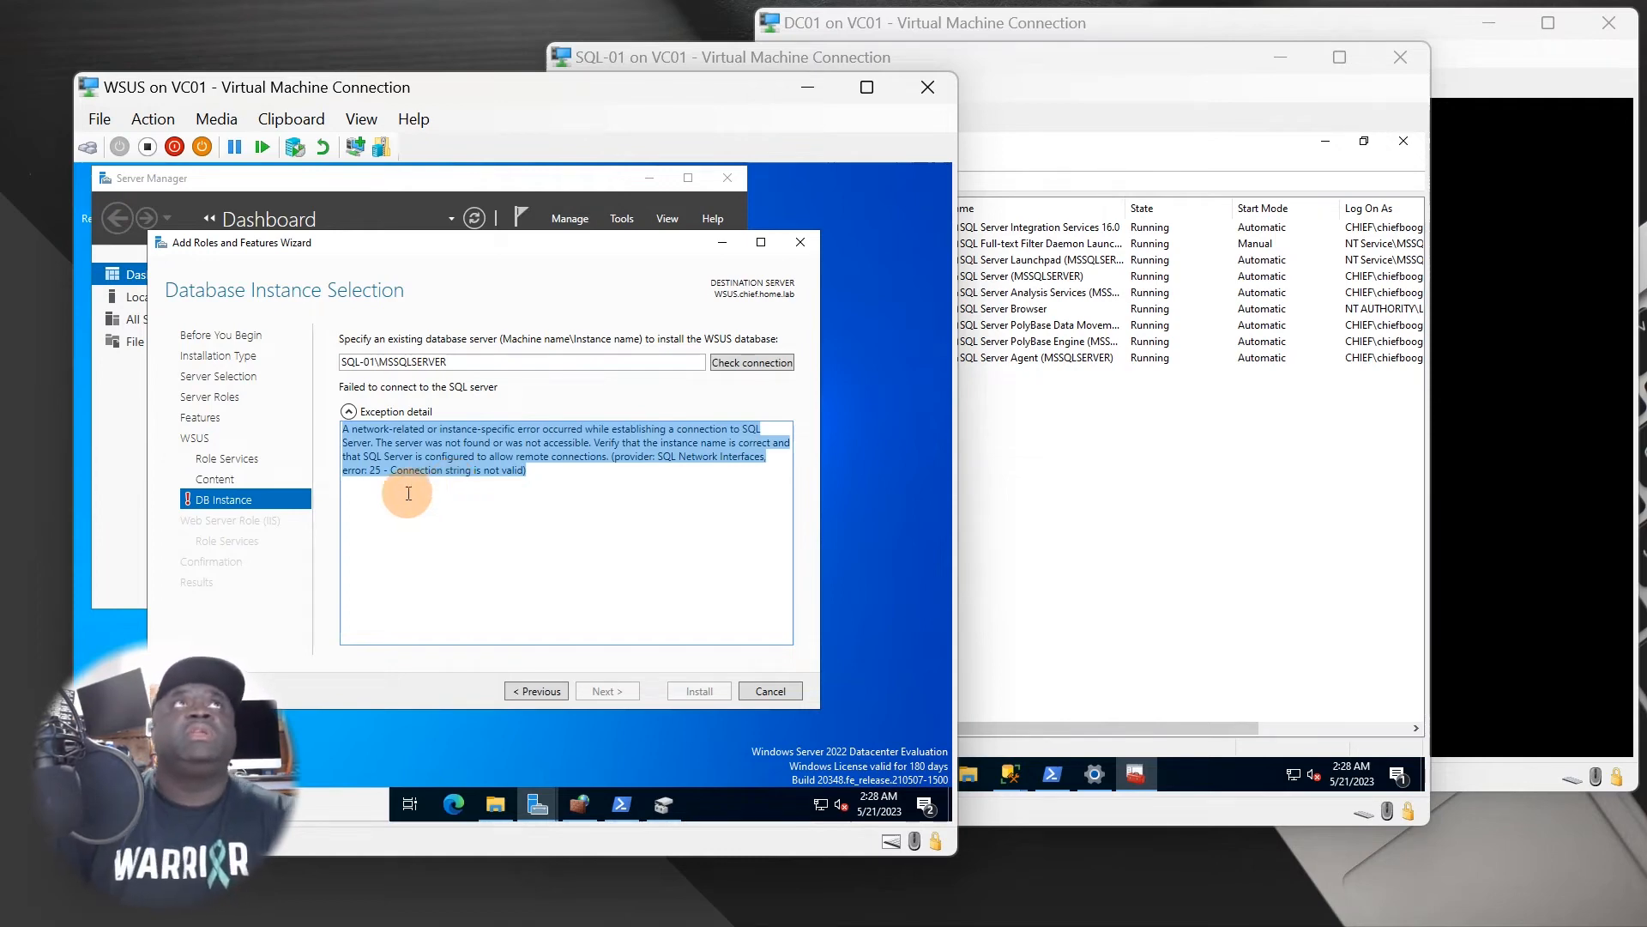
{"action": "left_click", "coordinate": [723, 607]}
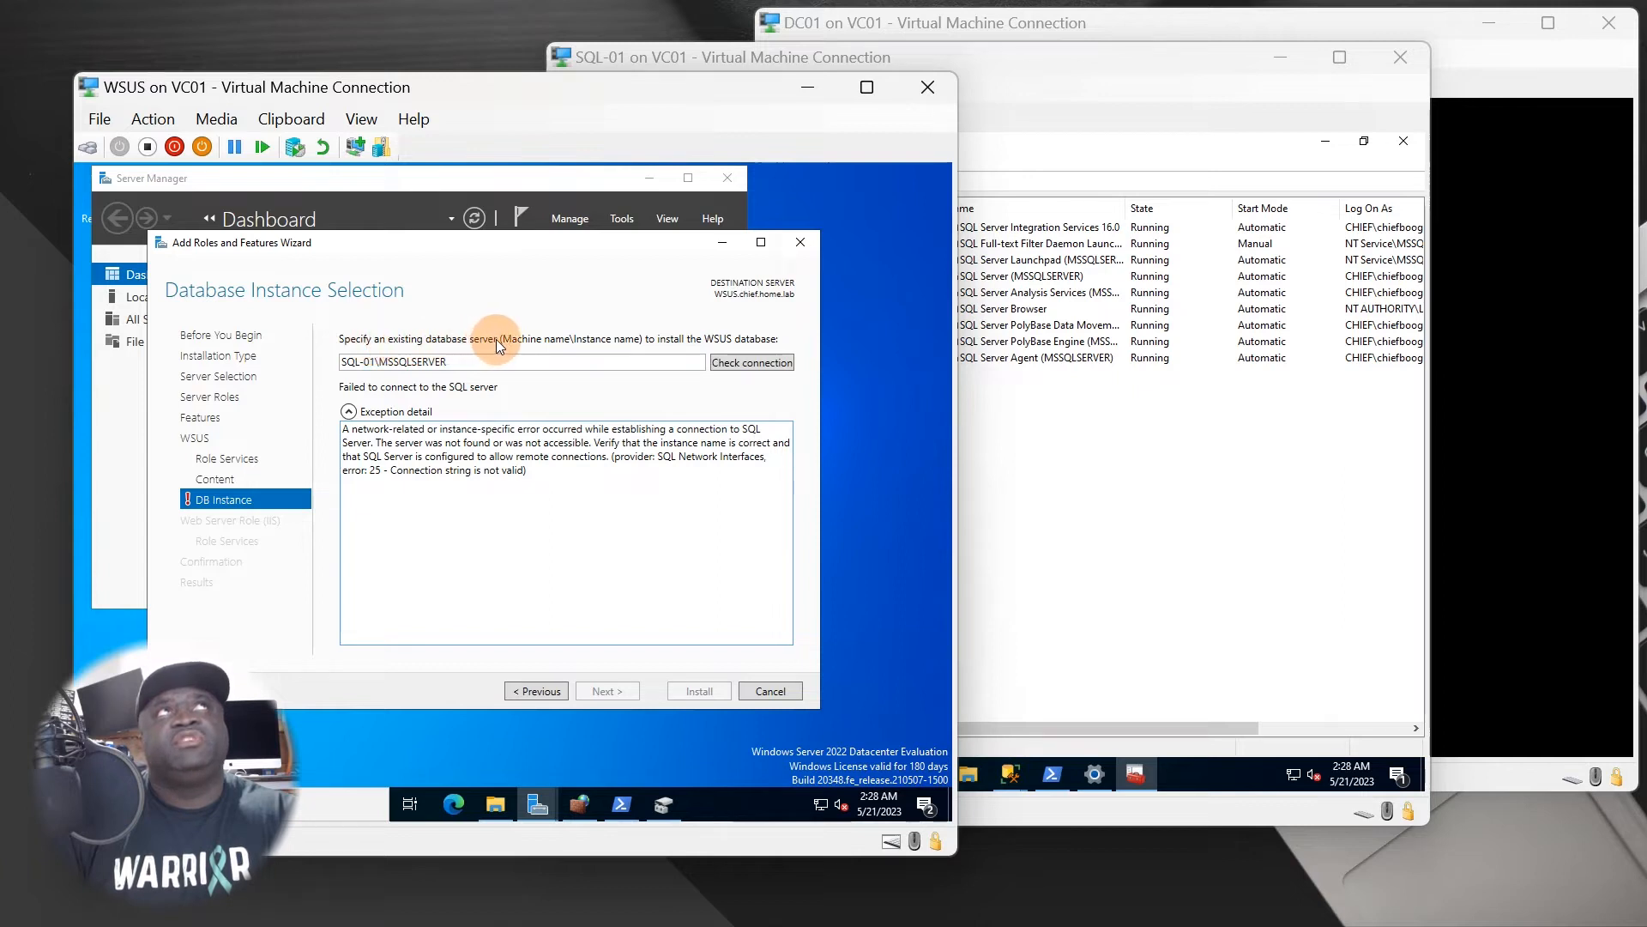
{"action": "left_click", "coordinate": [472, 364]}
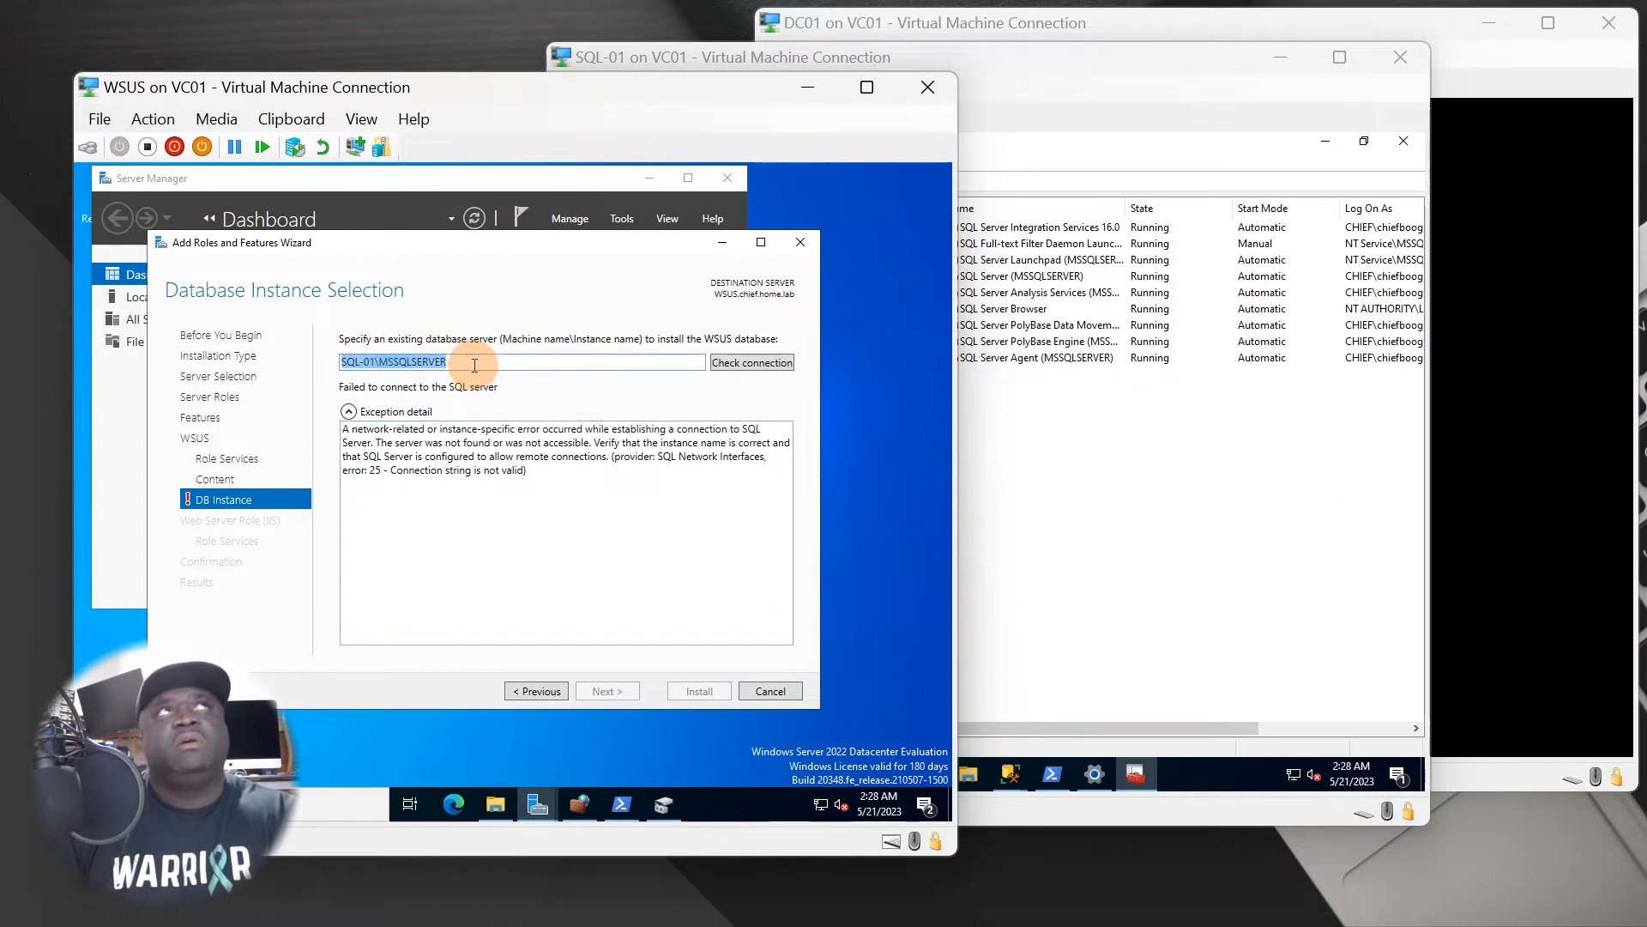
{"action": "left_click", "coordinate": [482, 363]}
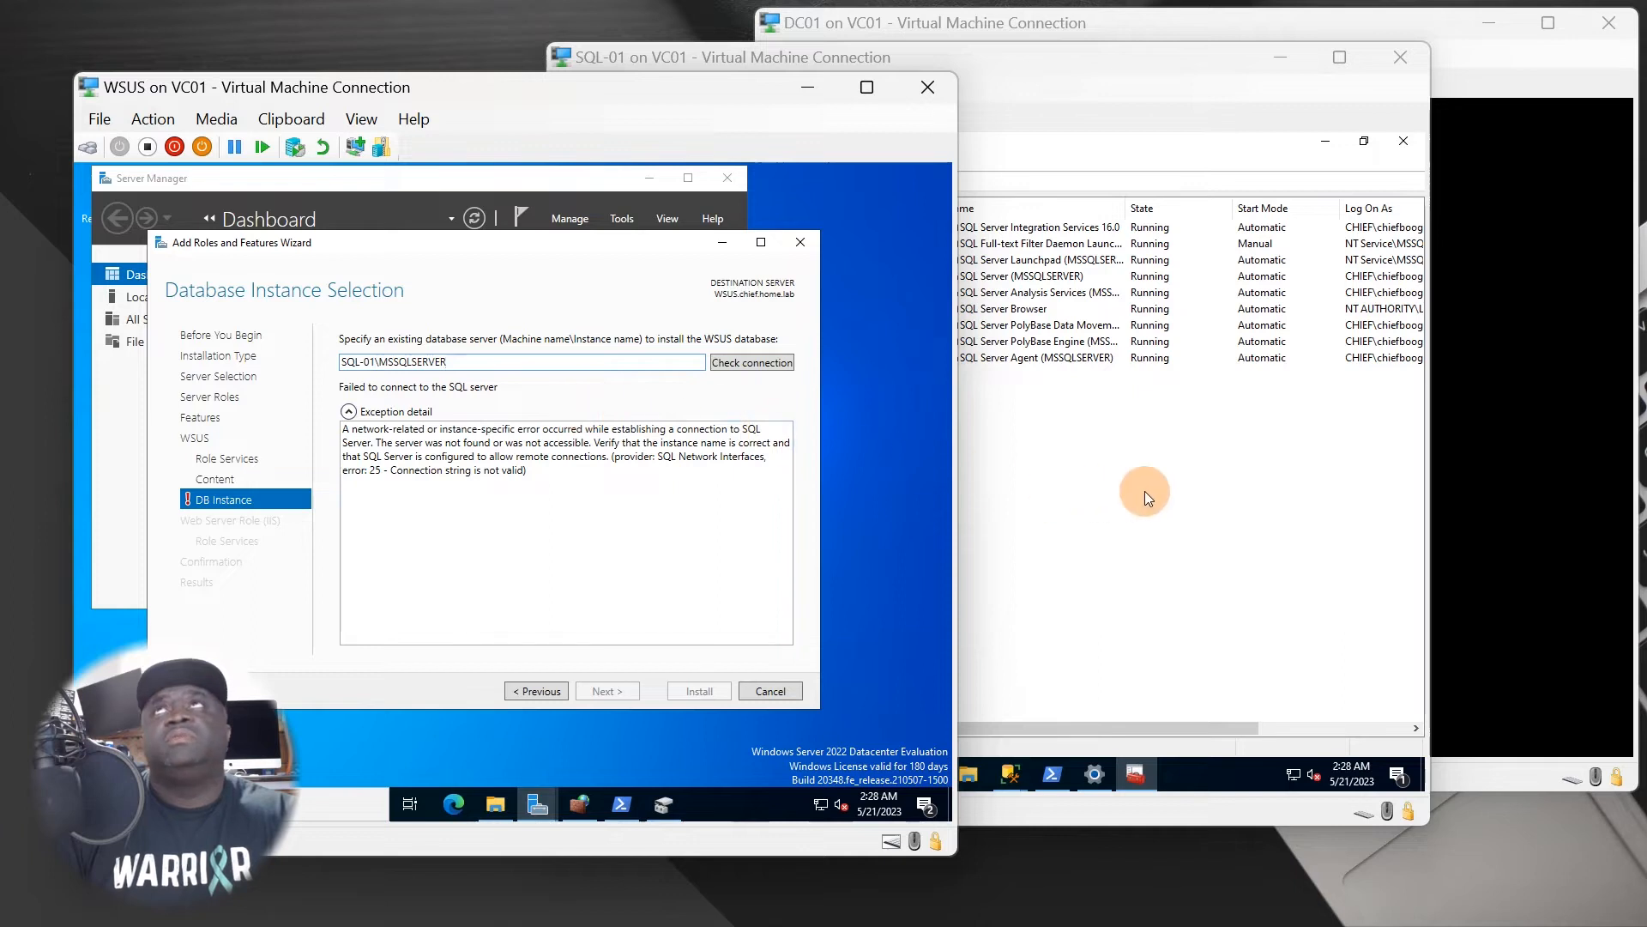
Examine the state and start mode of the SQL Server services on SQL-01, along with the MSSQLSERVER protocols.
{"action": "left_click", "coordinate": [1145, 491]}
{"action": "left_click_drag", "start_coordinate": [1125, 208], "coordinate": [1173, 207]}
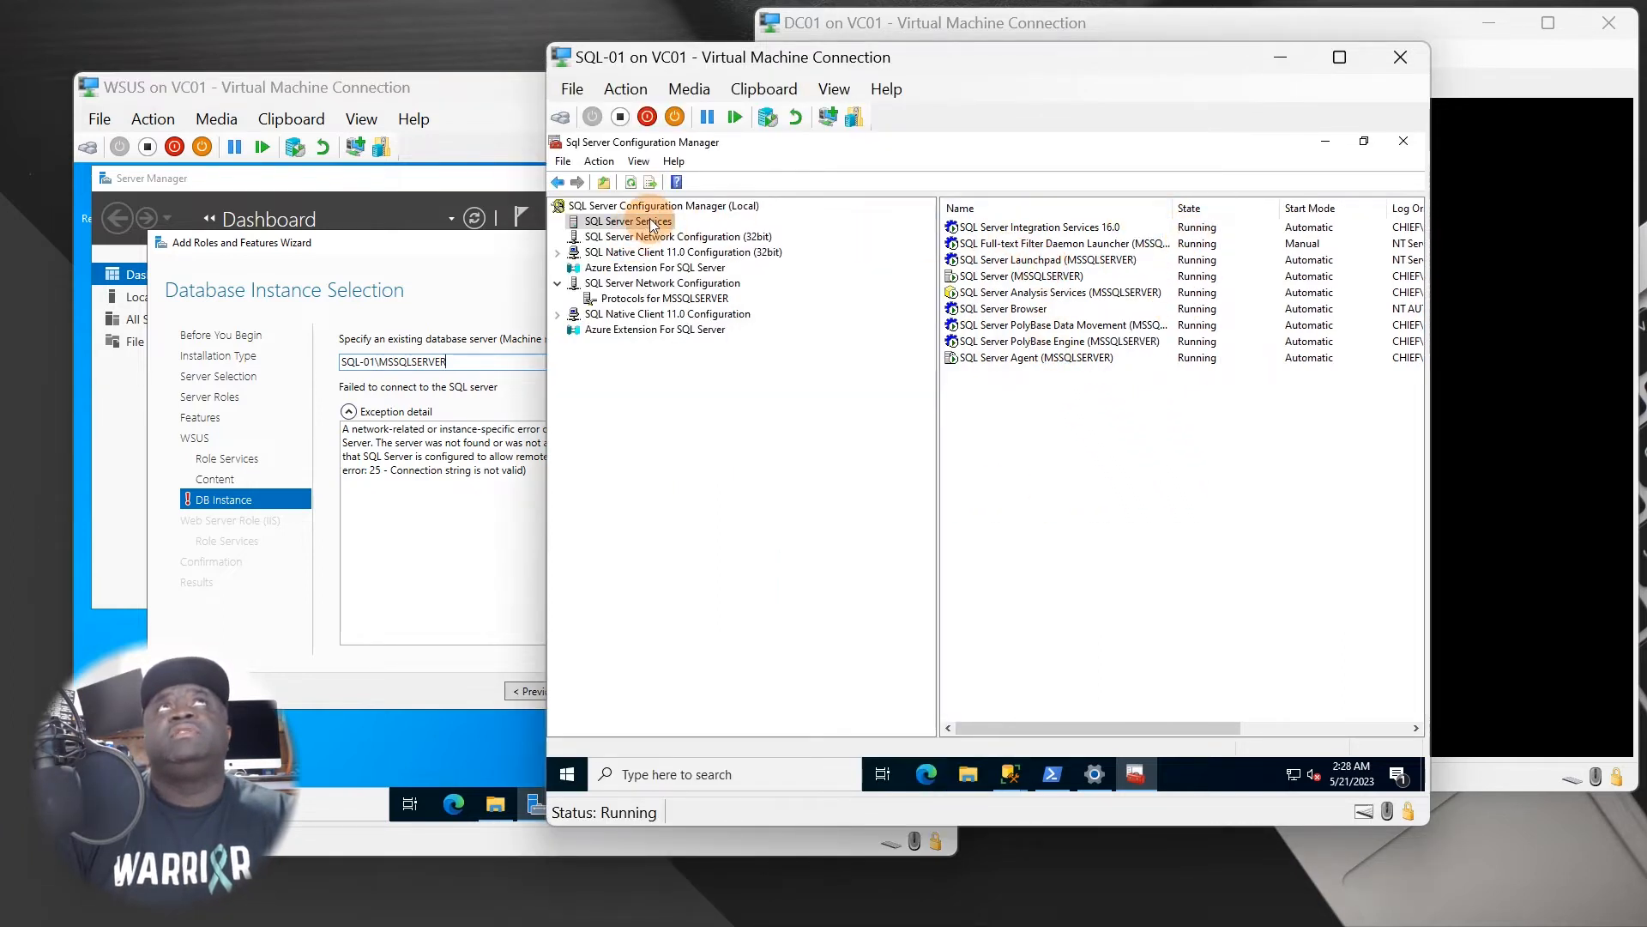
{"action": "left_click", "coordinate": [1007, 359]}
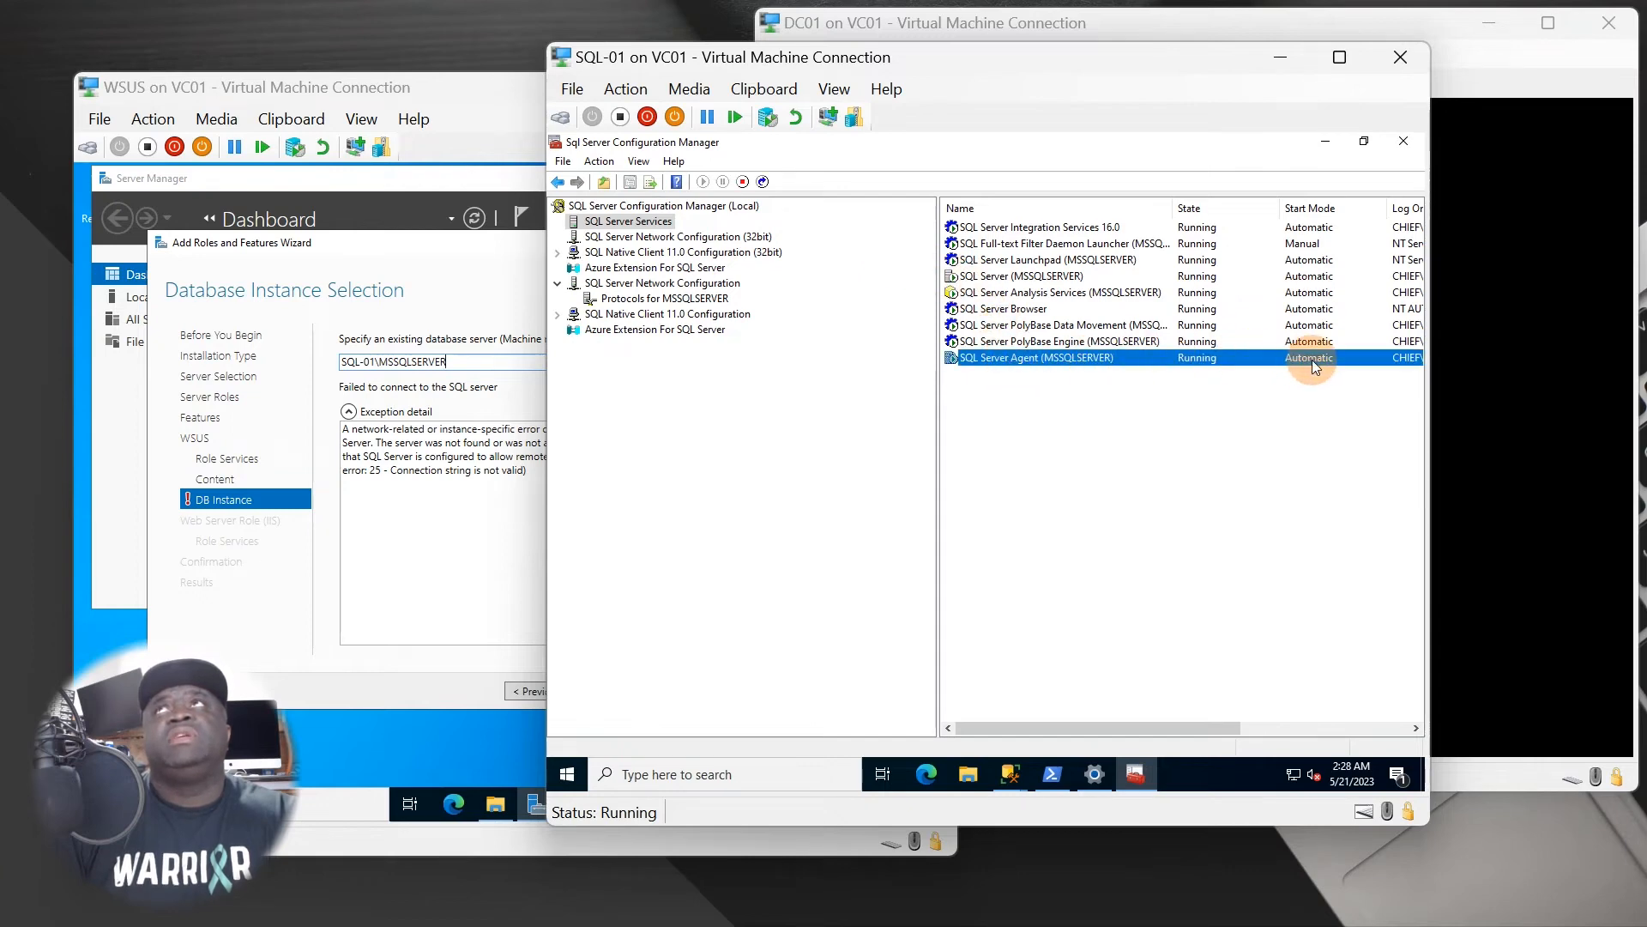
{"action": "left_click", "coordinate": [1027, 278]}
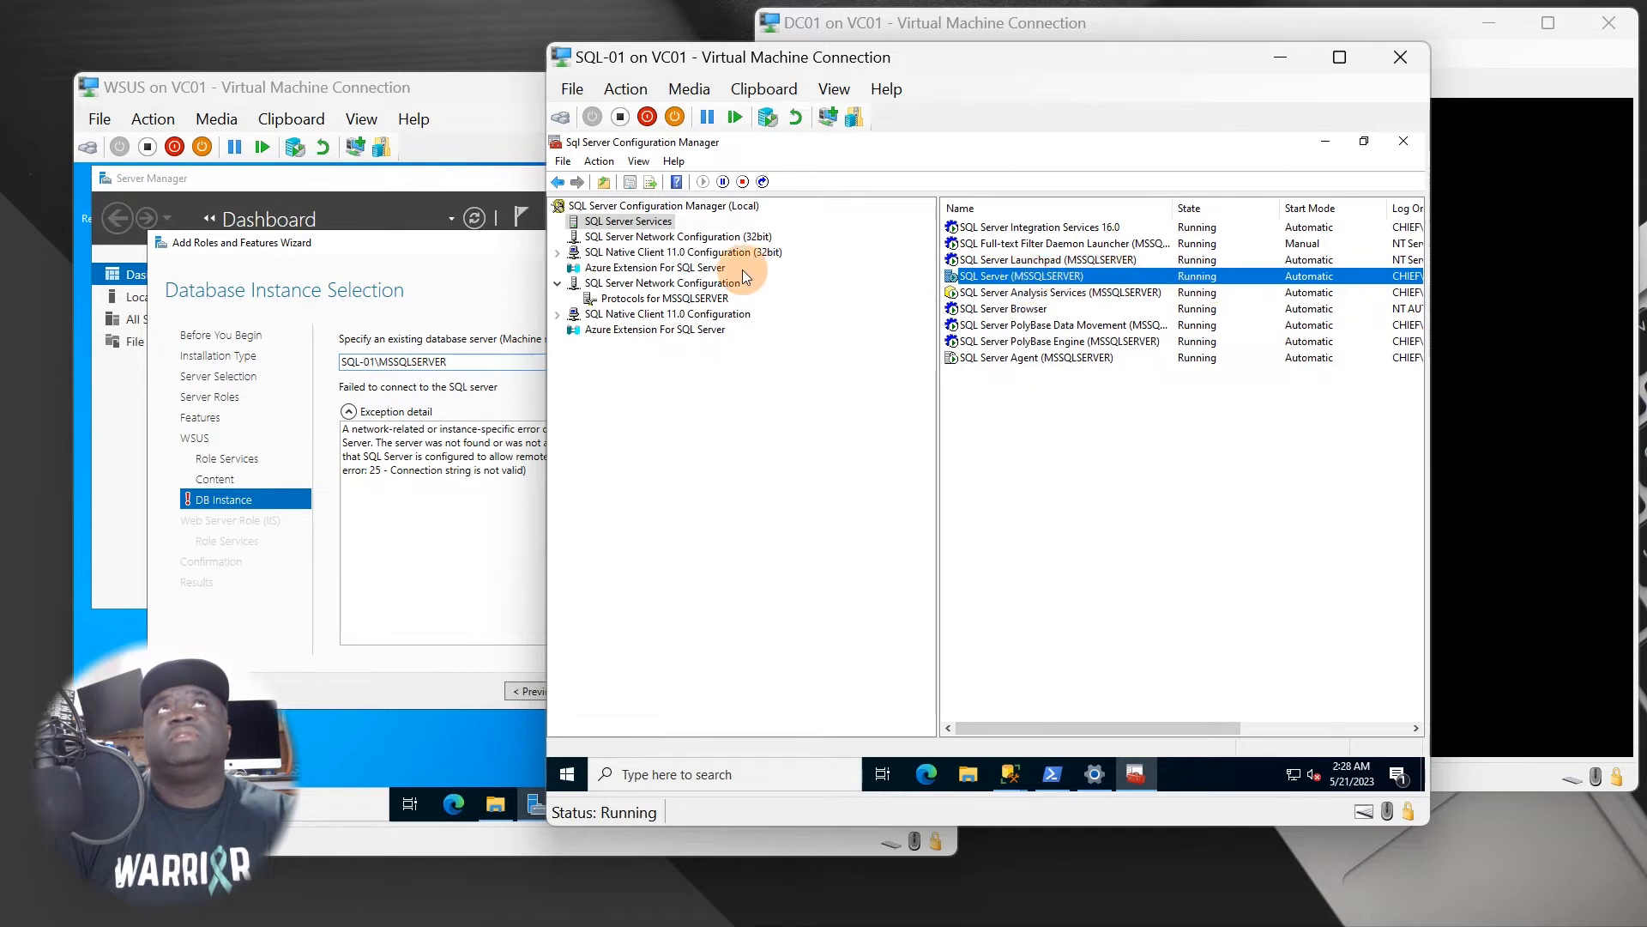
{"action": "left_click", "coordinate": [622, 298]}
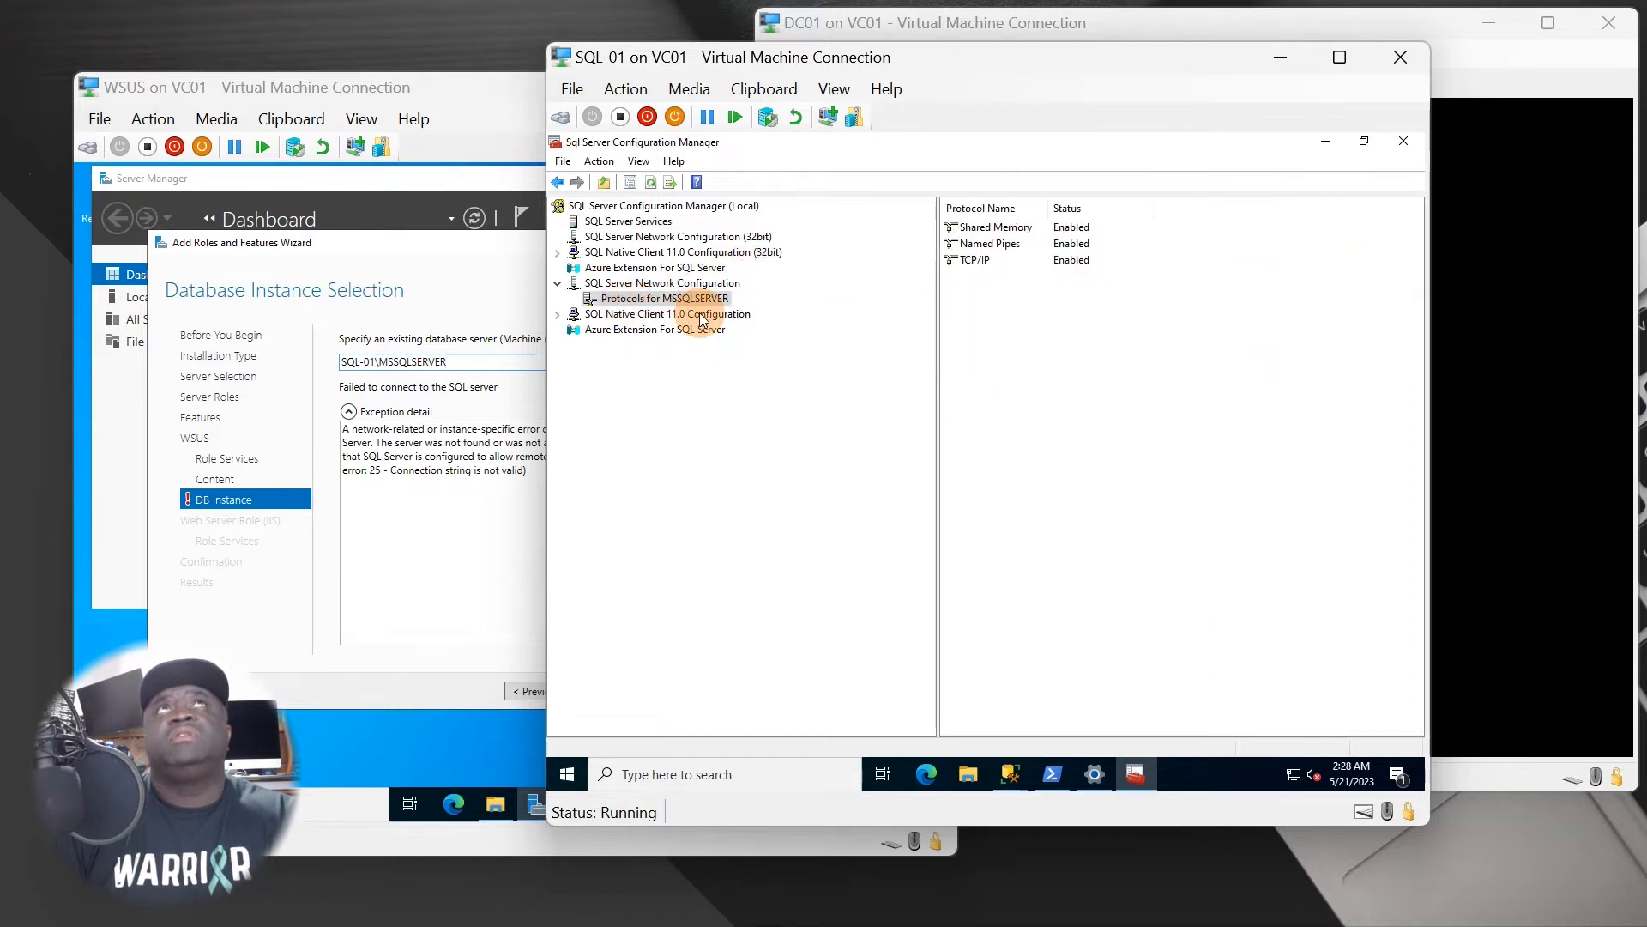
In the WSUS wizard, remove the MSSQLSERVER instance name so the specified database server is only SQL-01.
{"action": "left_click", "coordinate": [501, 497]}
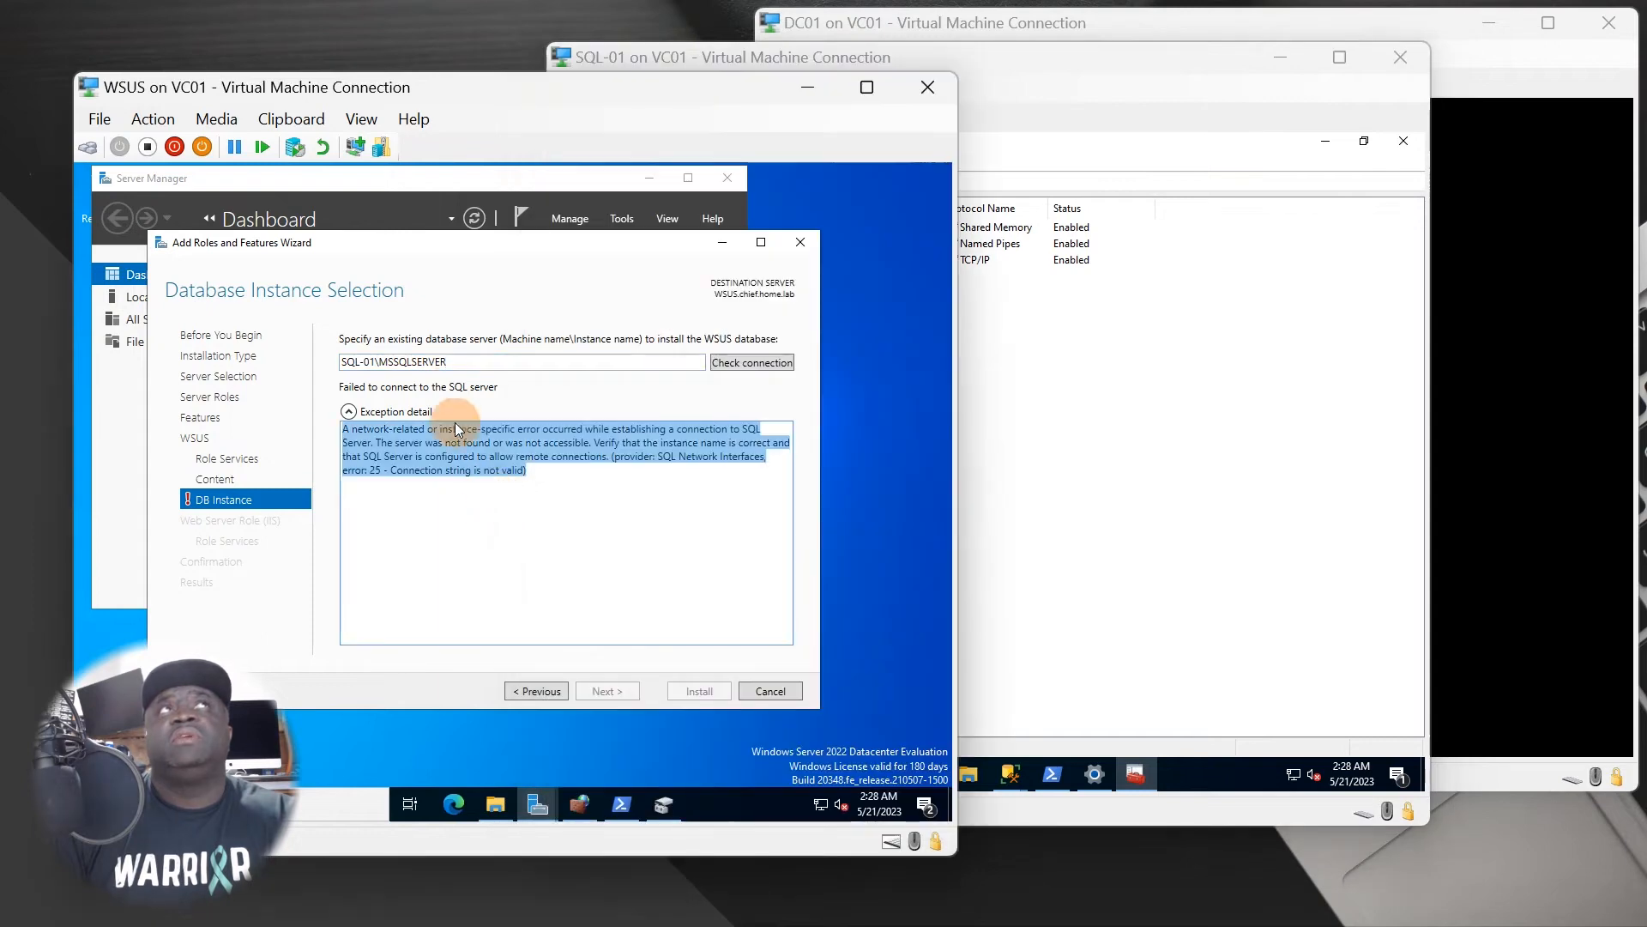
{"action": "triple_click", "coordinate": [478, 364]}
{"action": "key", "text": "End"}
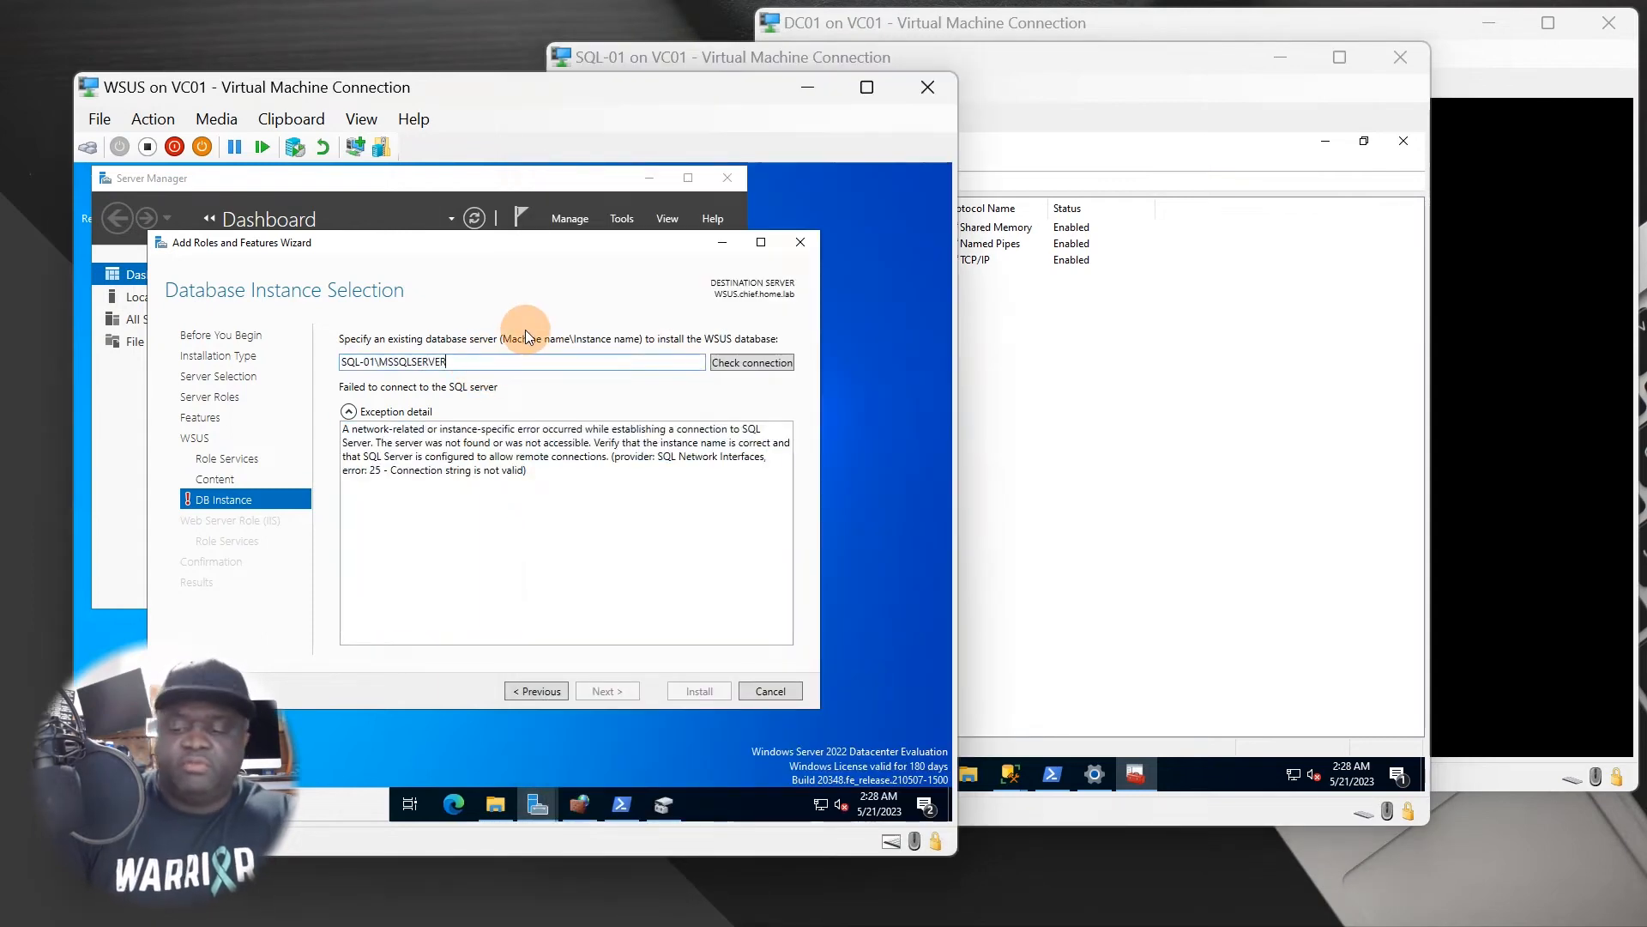
{"action": "key", "text": "BackSpace"}
{"action": "key", "text": "BackSpace"}
{"action": "key", "text": "BackSpace"}
{"action": "key", "text": "BackSpace"}
{"action": "key", "text": "BackSpace"}
{"action": "key", "text": "BackSpace"}
{"action": "key", "text": "BackSpace"}
{"action": "key", "text": "BackSpace"}
{"action": "key", "text": "BackSpace"}
{"action": "key", "text": "BackSpace"}
{"action": "key", "text": "BackSpace"}
{"action": "key", "text": "BackSpace"}
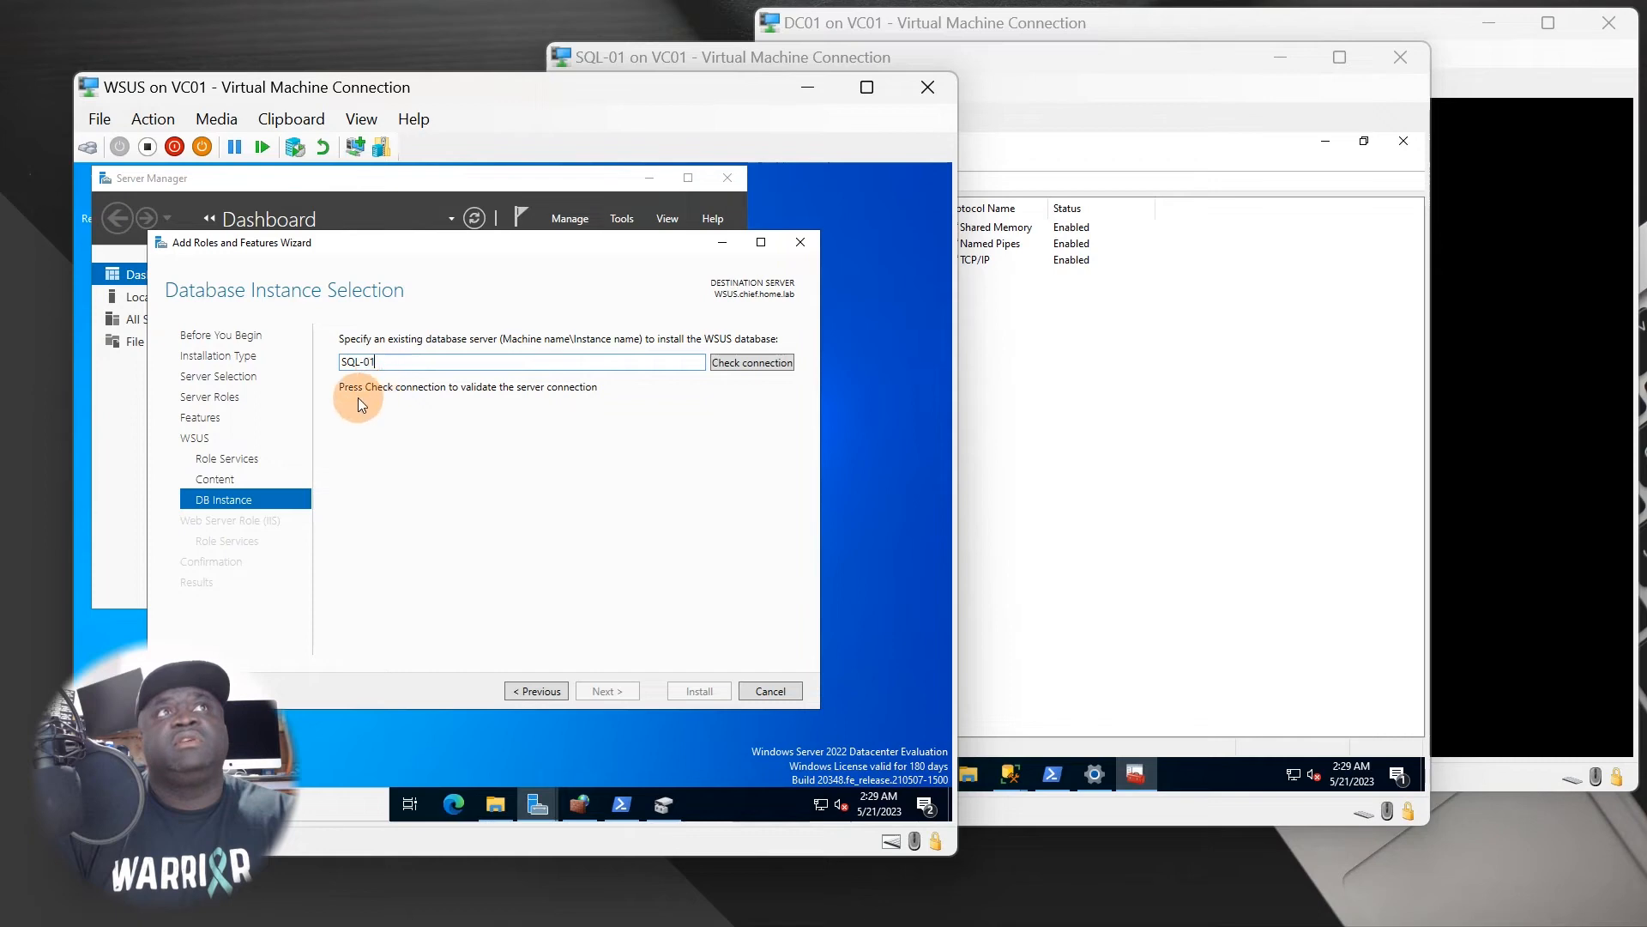
Check the WSUS wizard's connection to the database server SQL-01.
{"action": "left_click", "coordinate": [1253, 466]}
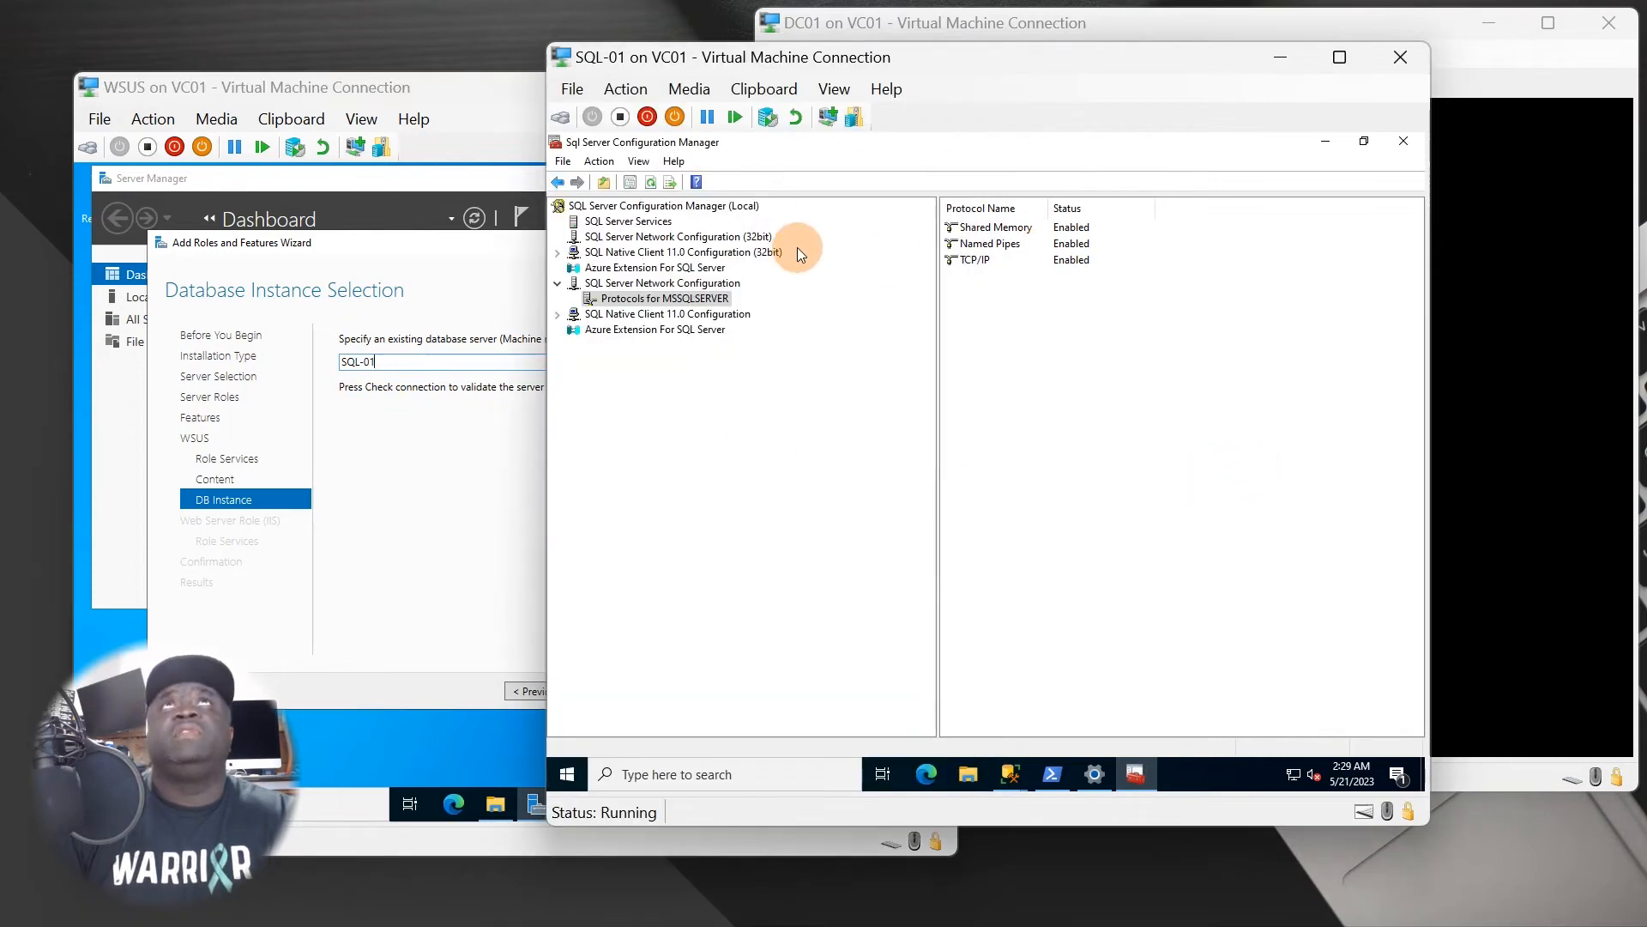
{"action": "left_click", "coordinate": [429, 486]}
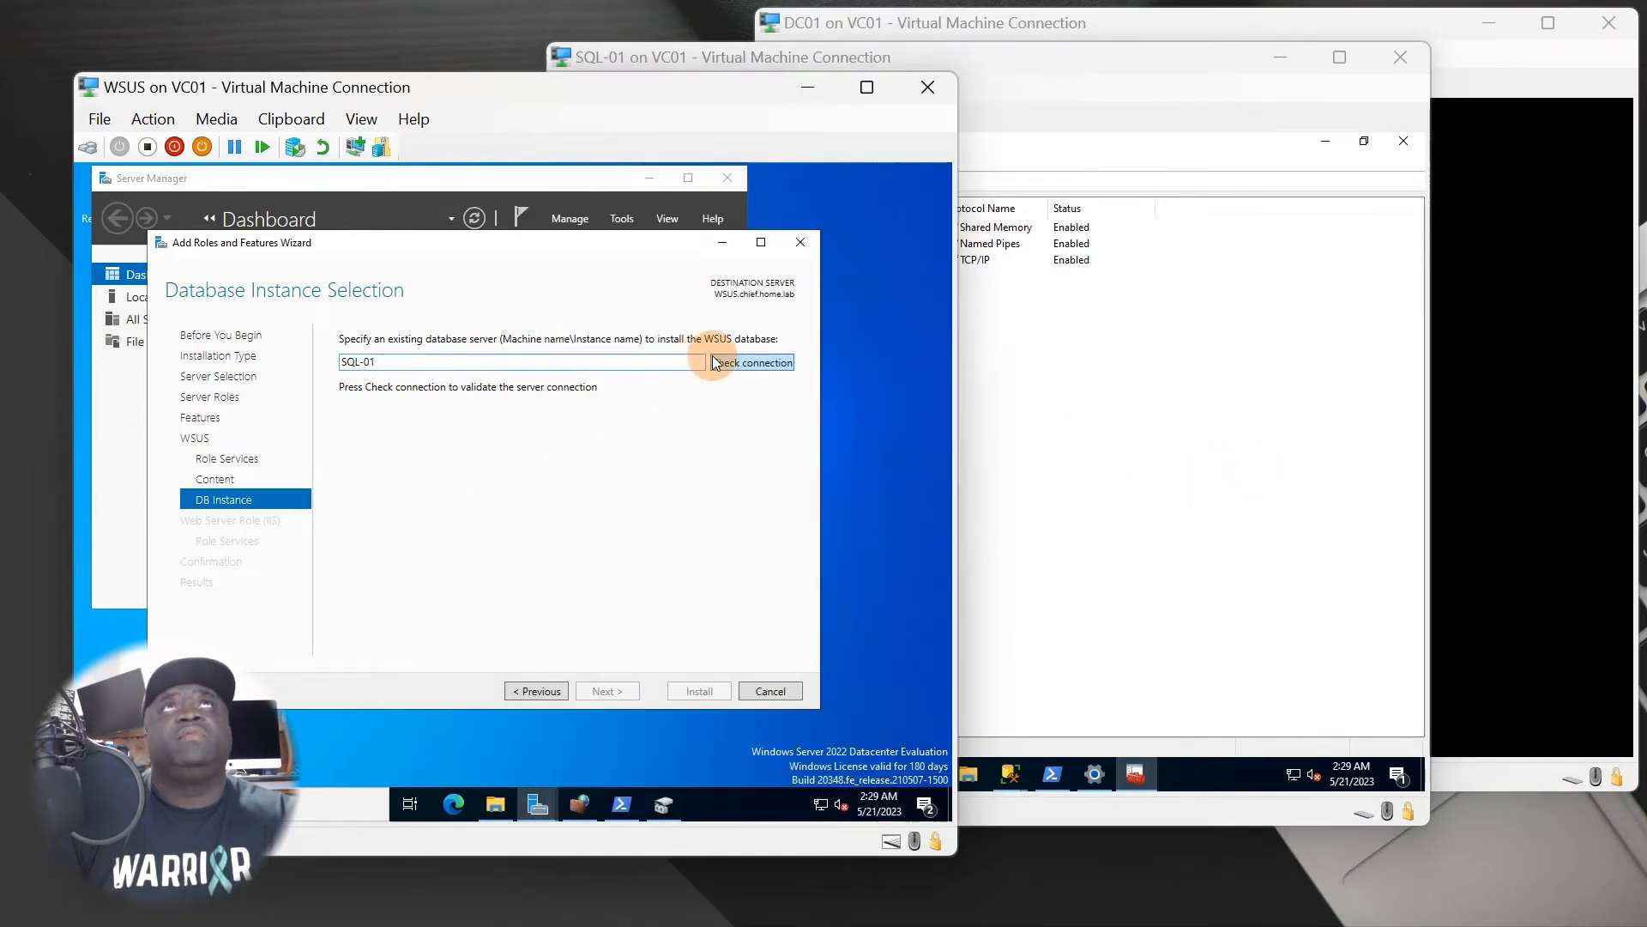
{"action": "left_click", "coordinate": [718, 362]}
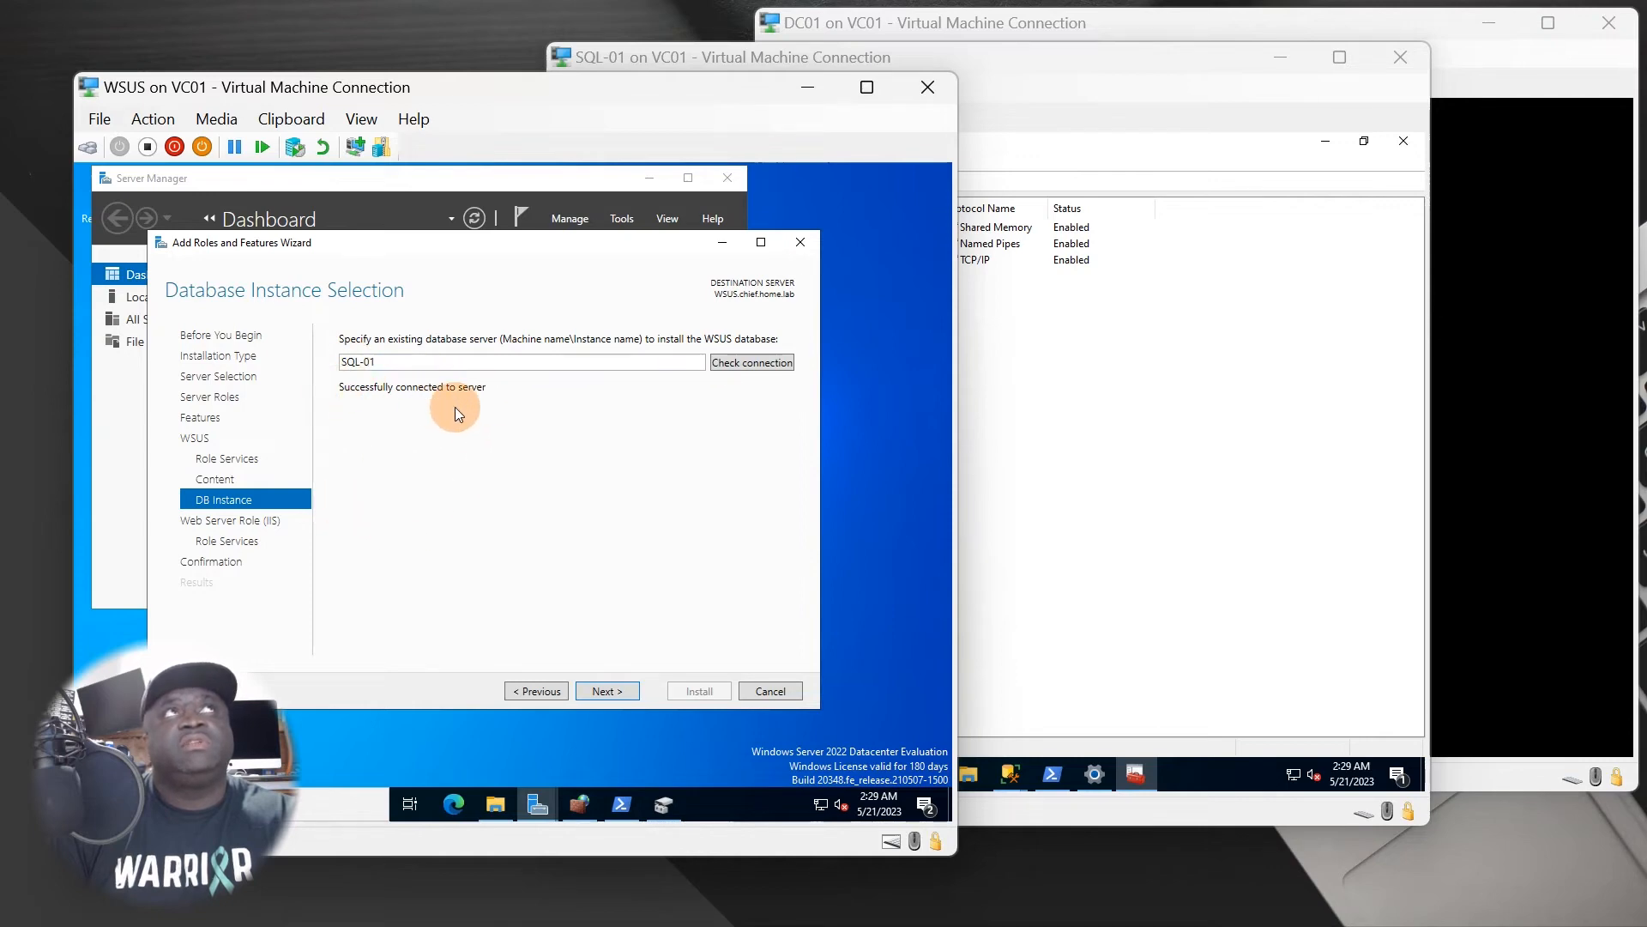
Minimize SQL Server Configuration Manager on SQL-01 and return to the Add Roles and Features Wizard on WSUS.
{"action": "left_click", "coordinate": [1123, 500]}
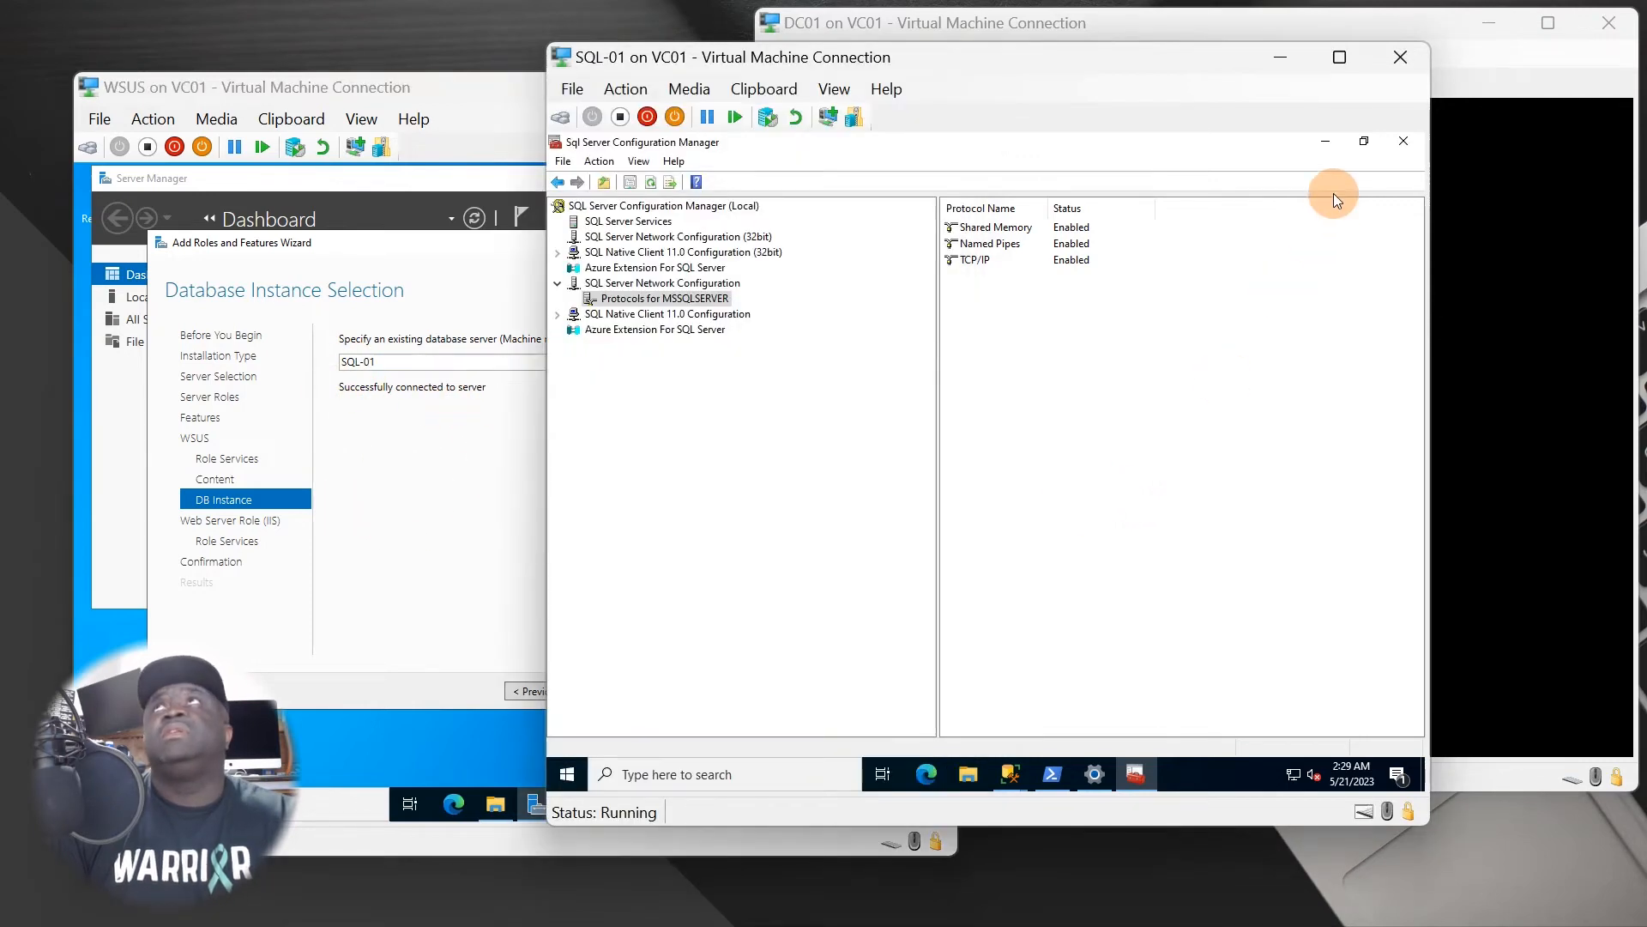
{"action": "left_click", "coordinate": [1328, 142]}
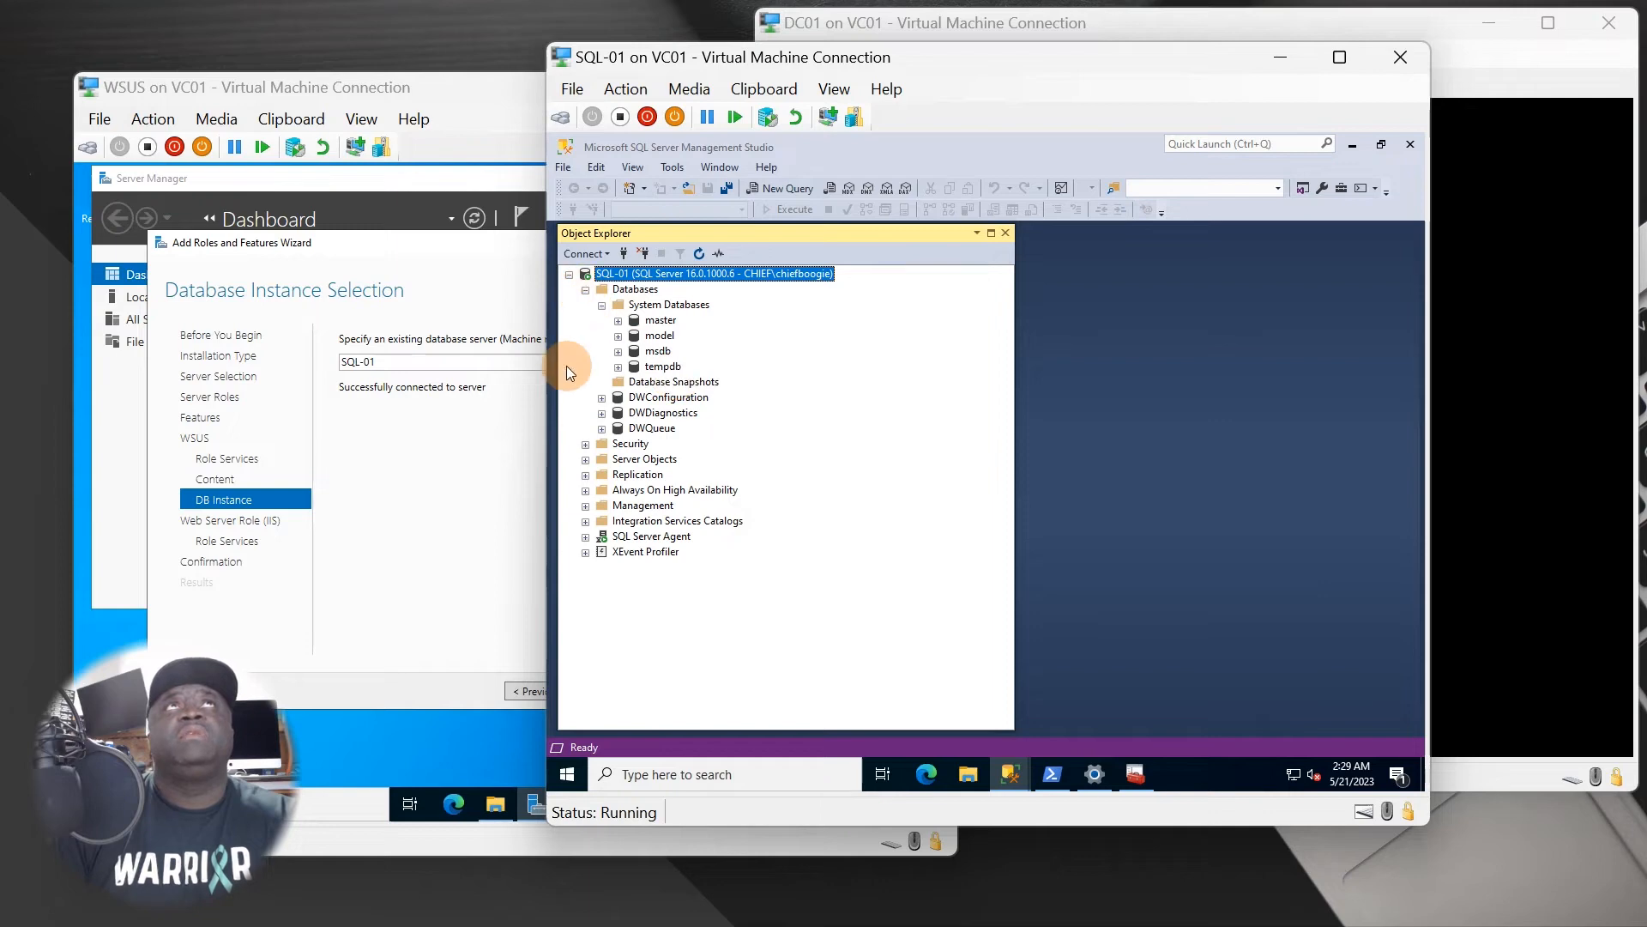
{"action": "left_click", "coordinate": [363, 508]}
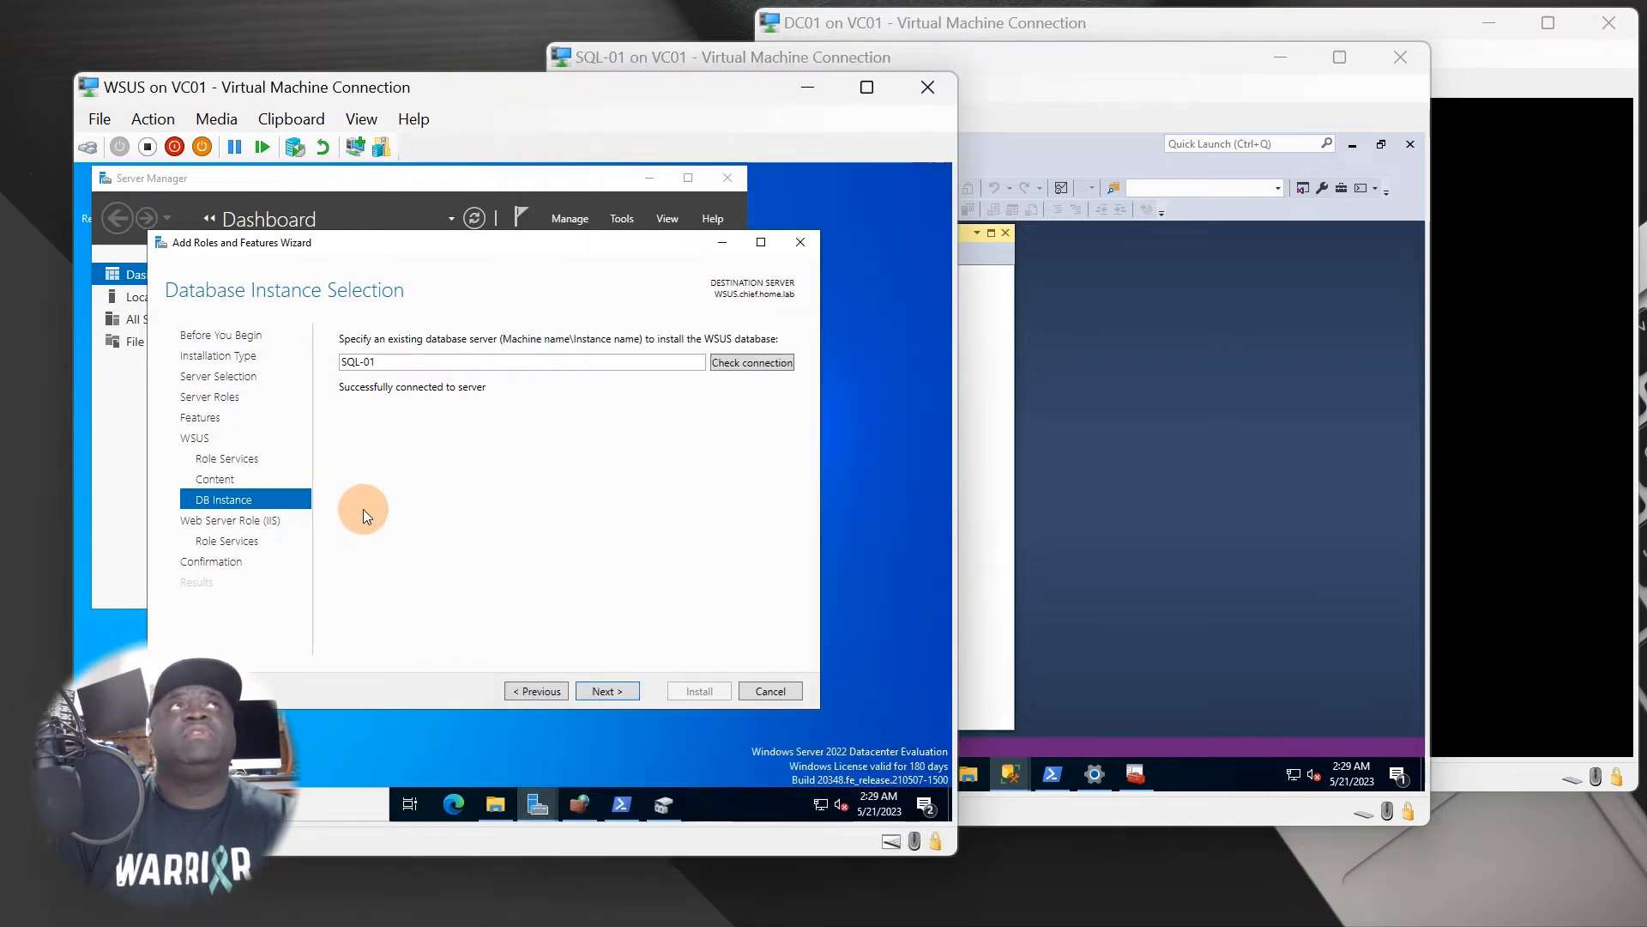
Accept the database instance and the default Web Server (IIS) role services, proceeding to the installation confirmation page.
{"action": "left_click", "coordinate": [632, 697]}
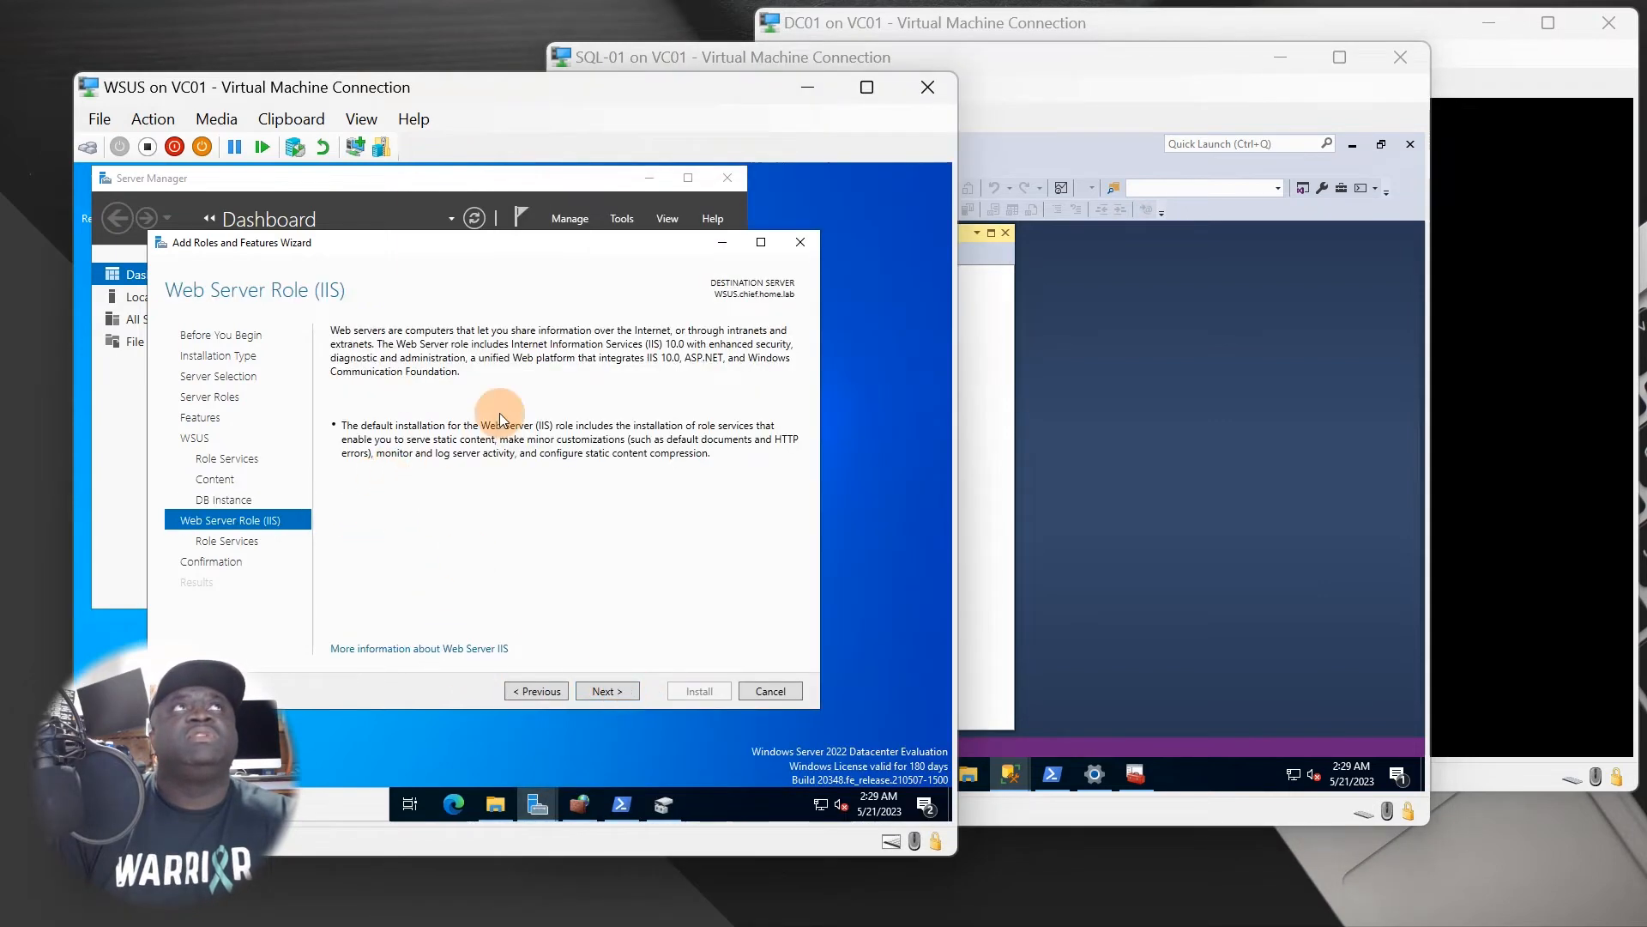
{"action": "left_click", "coordinate": [614, 688]}
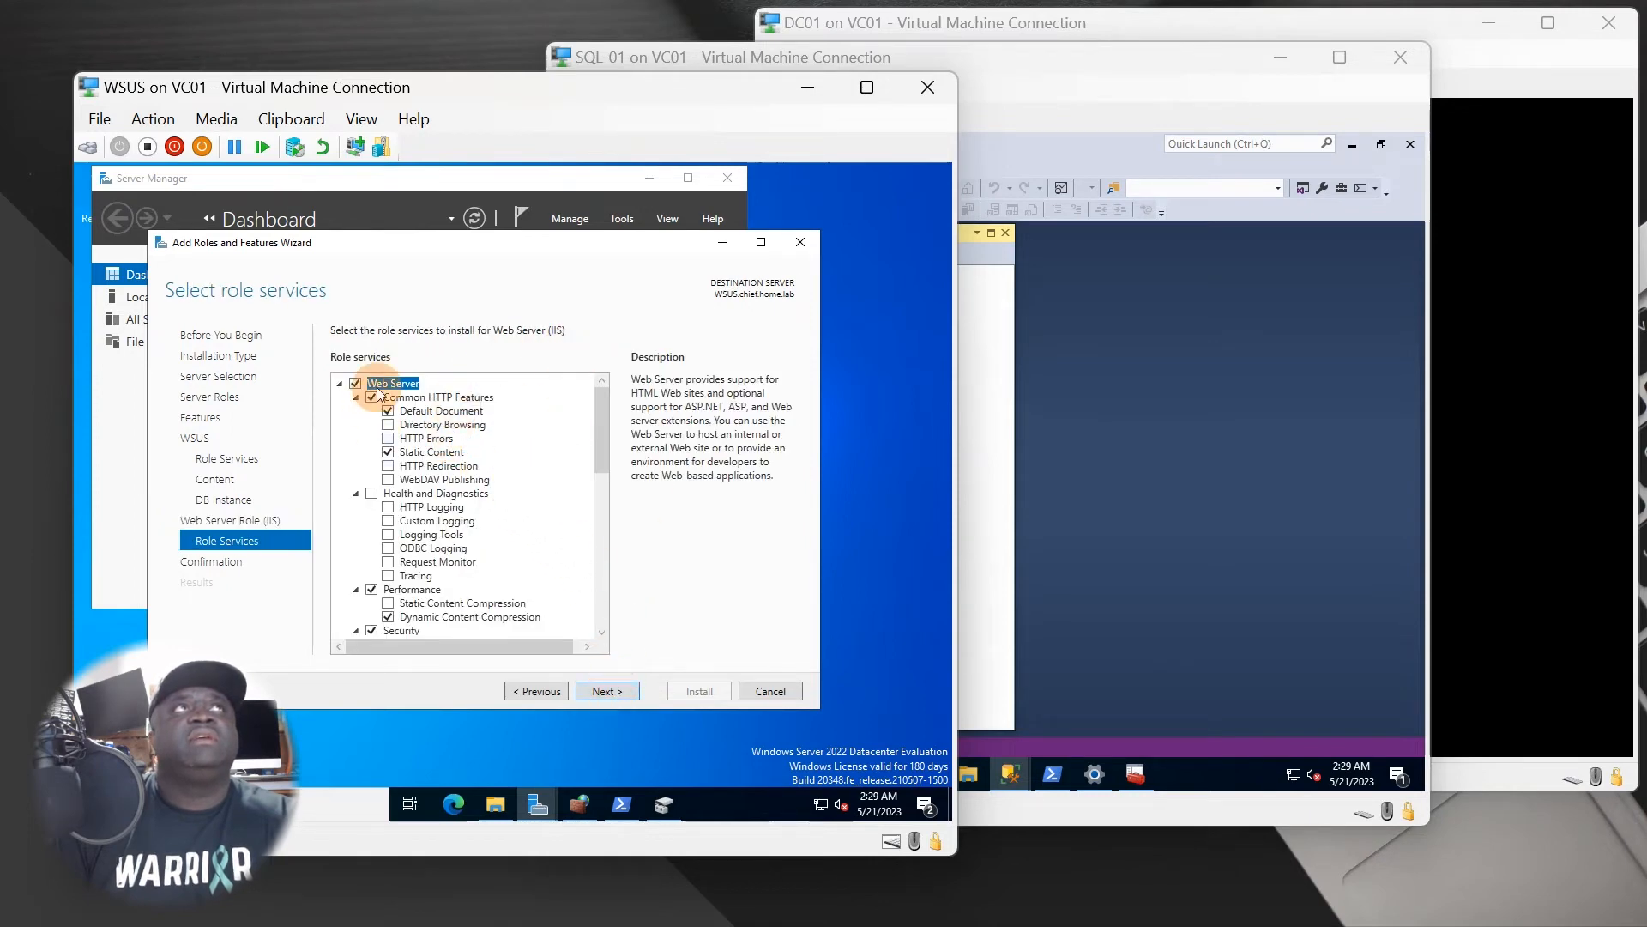
{"action": "scroll", "coordinate": [610, 527], "scroll_direction": "down", "scroll_amount": 3}
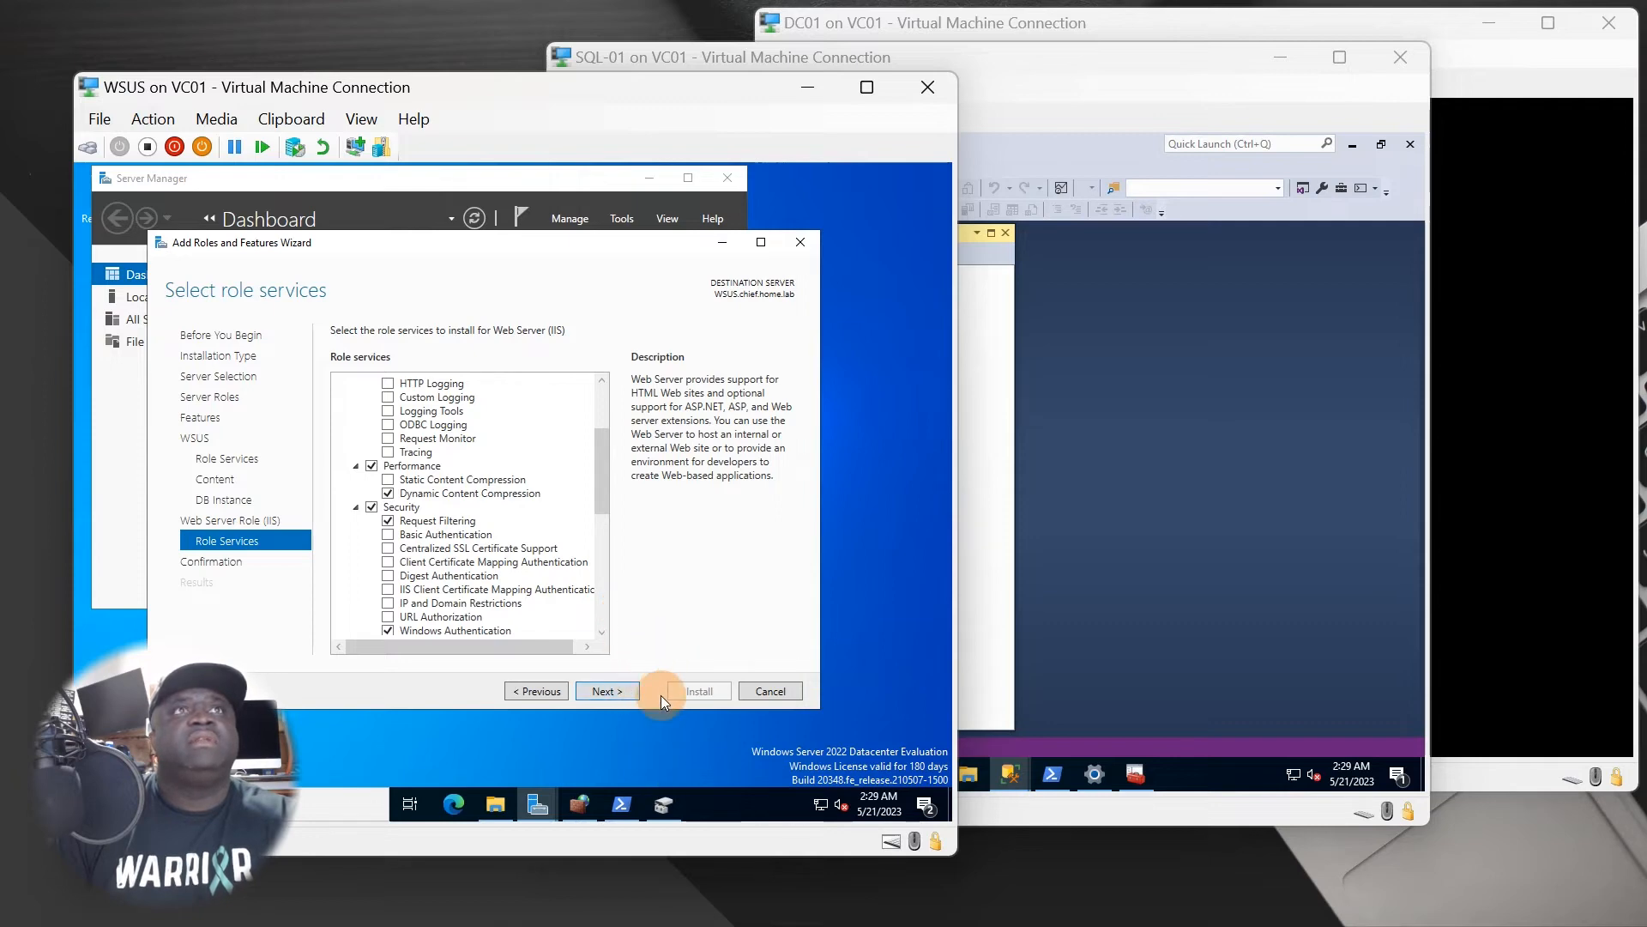
{"action": "left_click", "coordinate": [615, 691]}
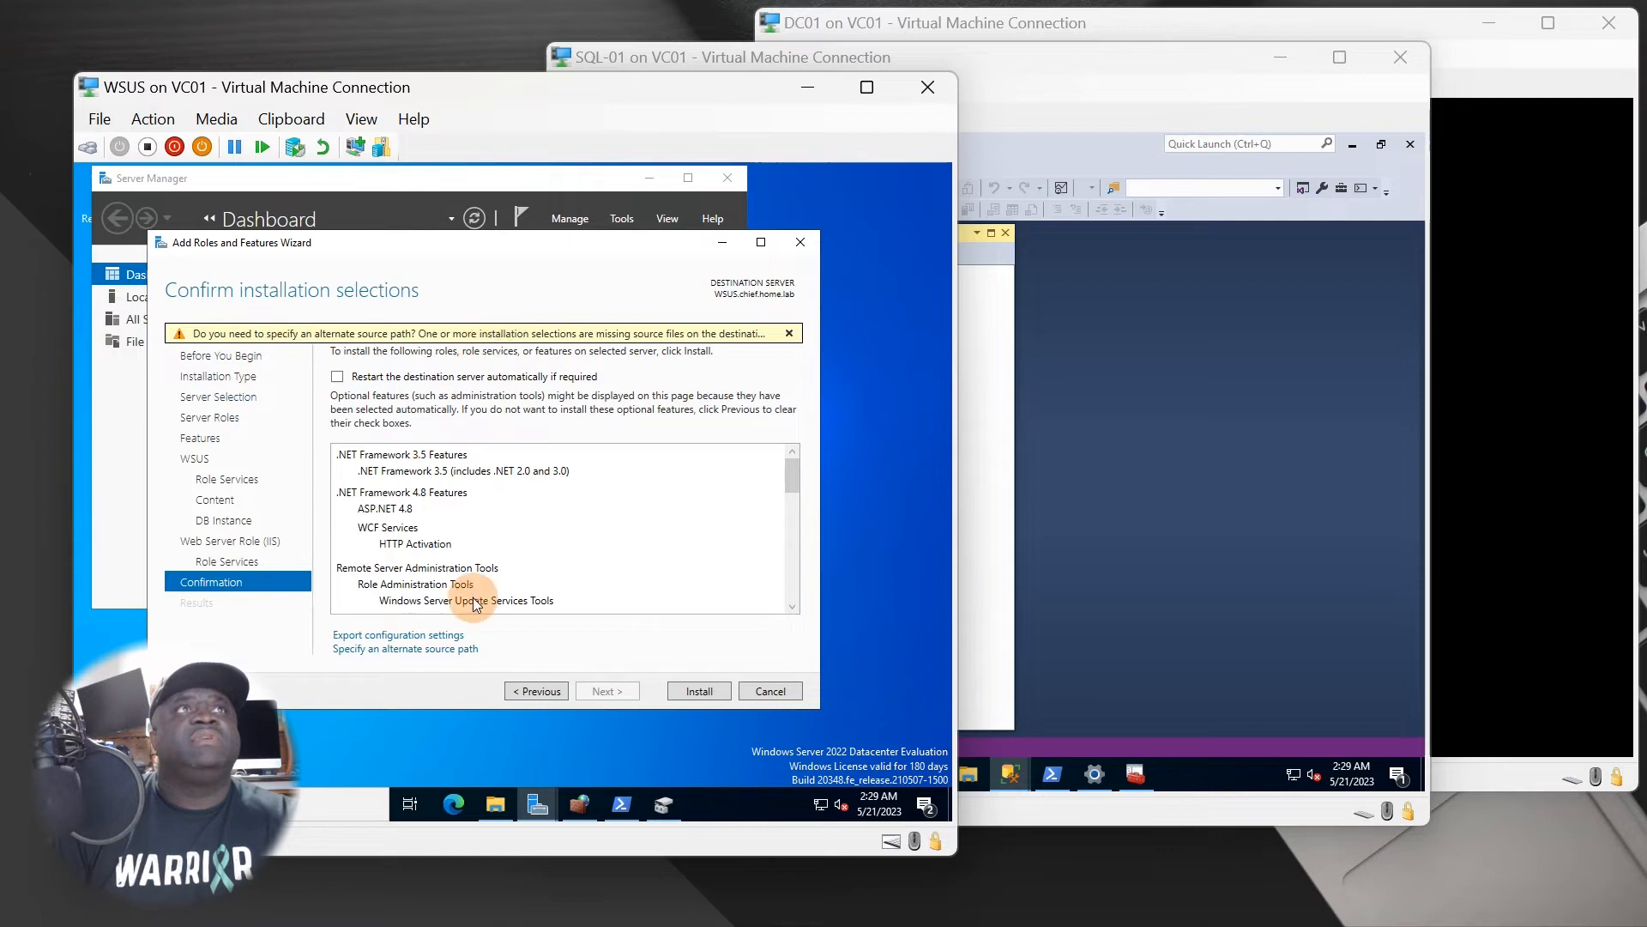
Allow the destination server to restart automatically if required and start the WSUS role installation.
{"action": "left_click", "coordinate": [335, 378]}
{"action": "left_click", "coordinate": [570, 547]}
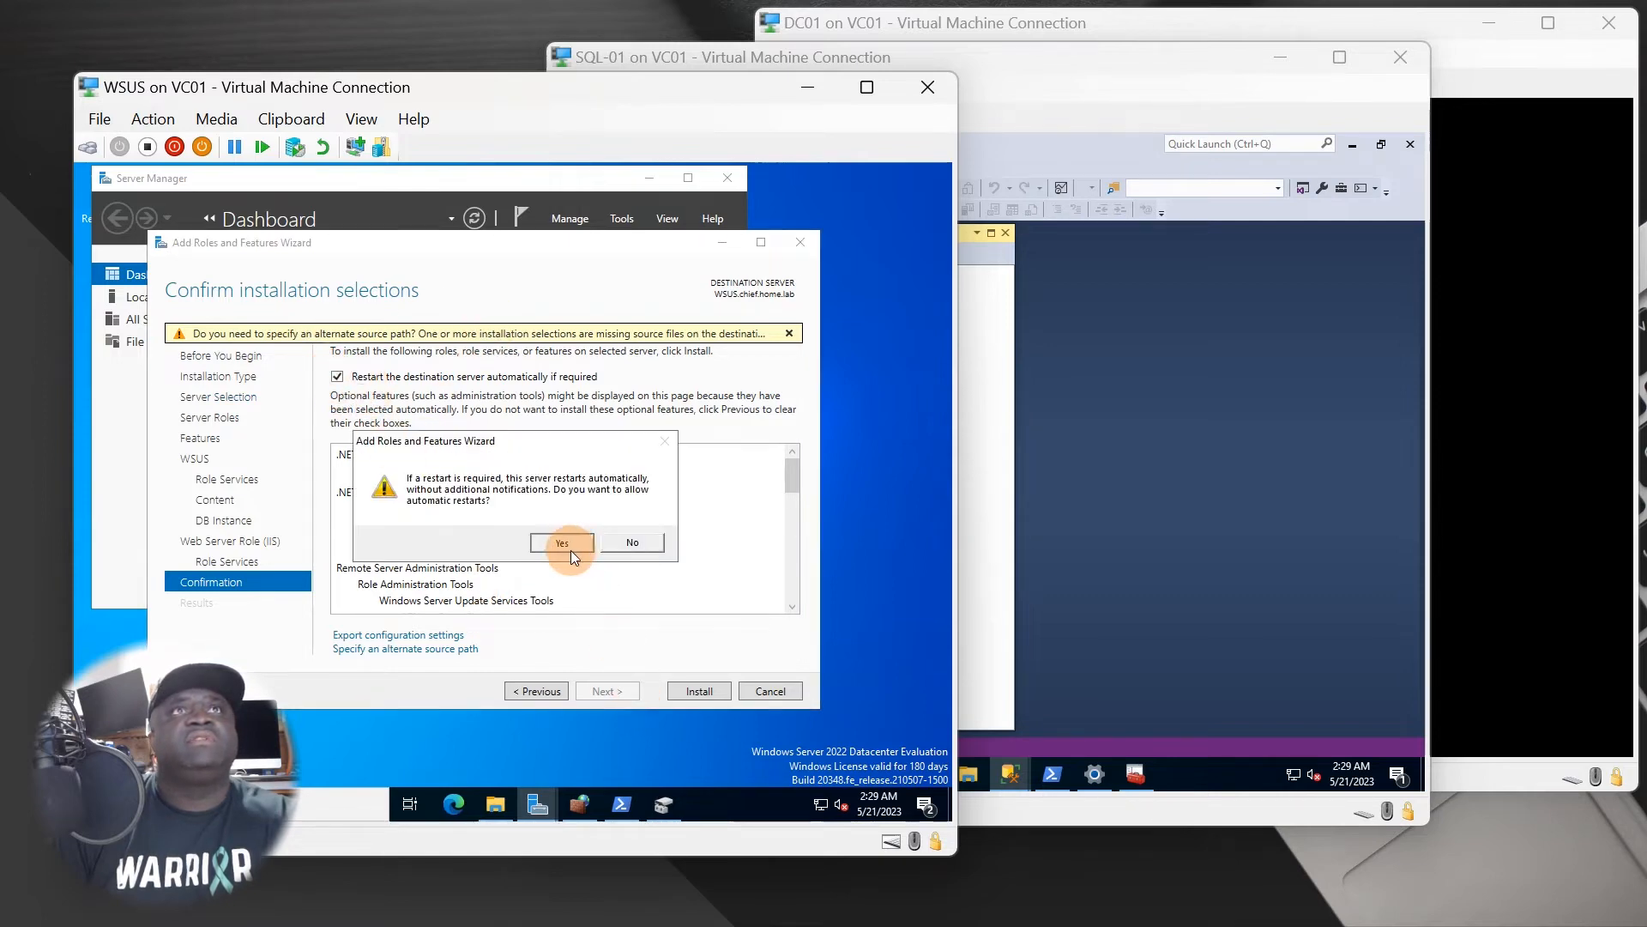
{"action": "left_click", "coordinate": [699, 691]}
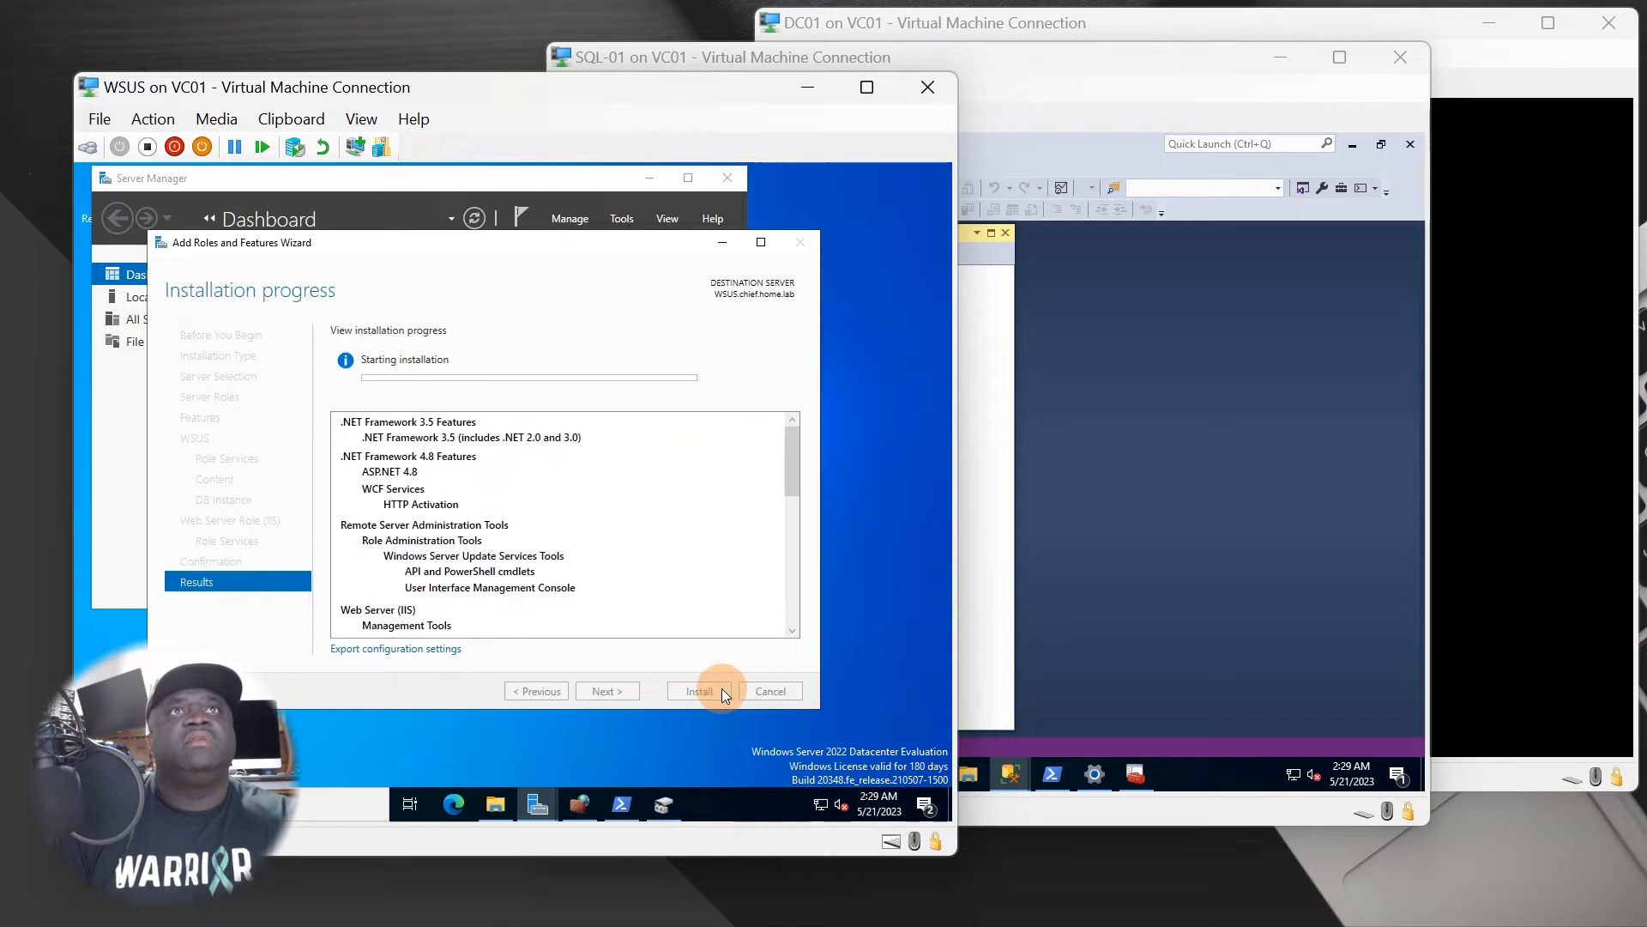
Refresh the SQL-01 server in SQL Server Management Studio and examine its Databases folder for a new WSUS database.
{"action": "left_click", "coordinate": [1022, 560]}
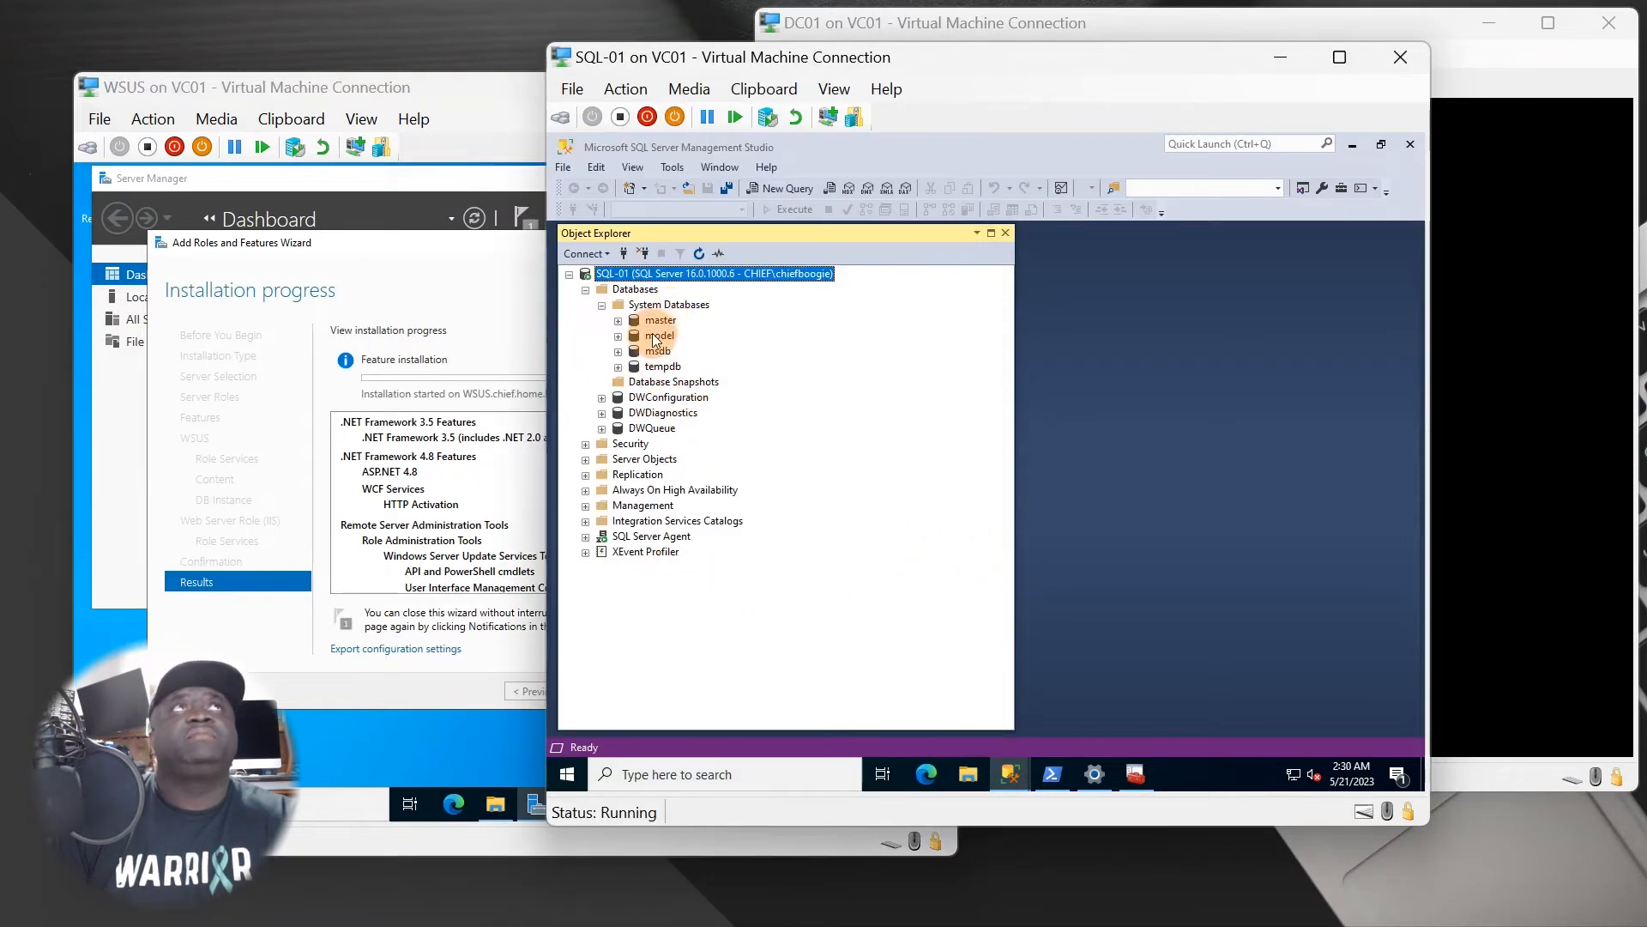
{"action": "right_click", "coordinate": [666, 272]}
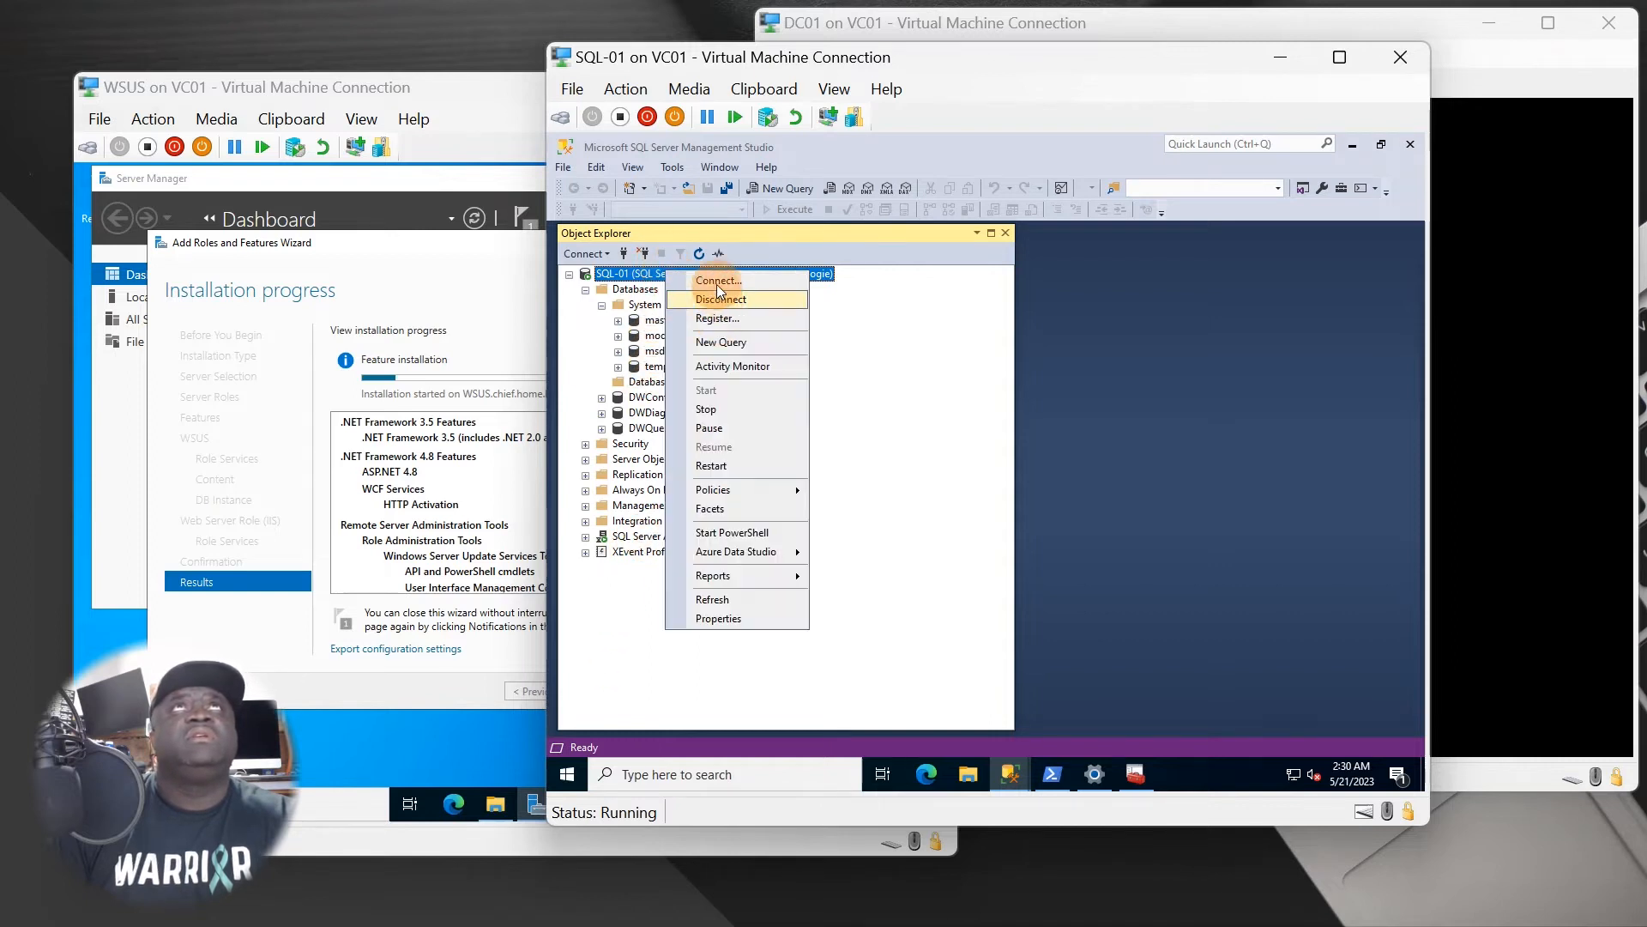
{"action": "left_click", "coordinate": [712, 600]}
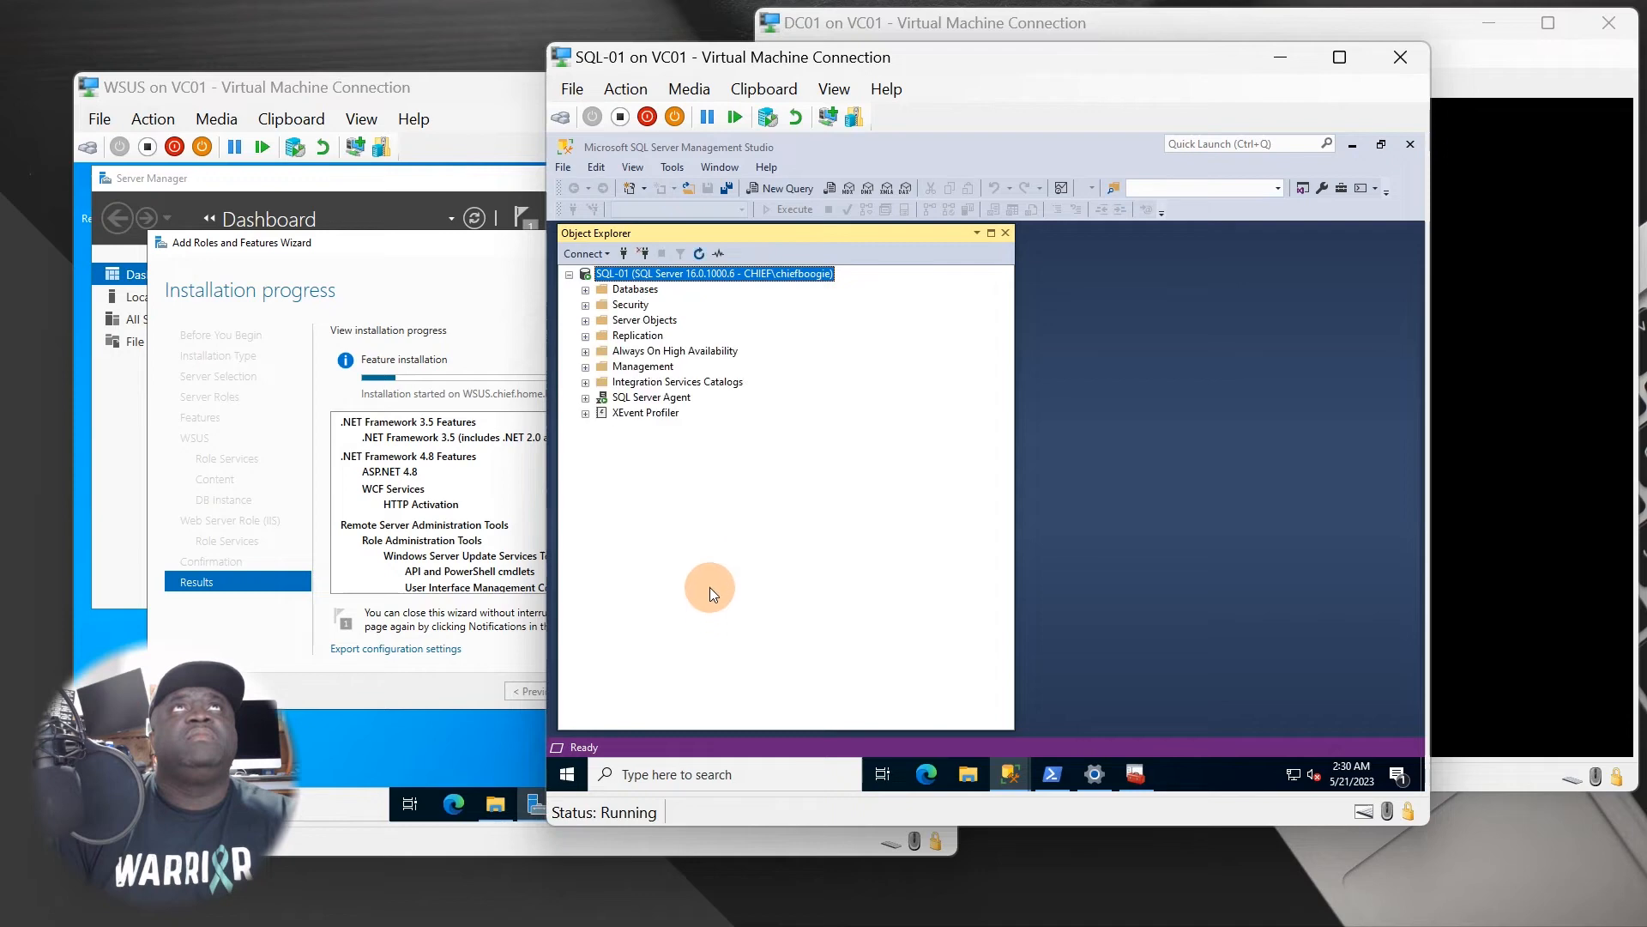
{"action": "double_click", "coordinate": [602, 290]}
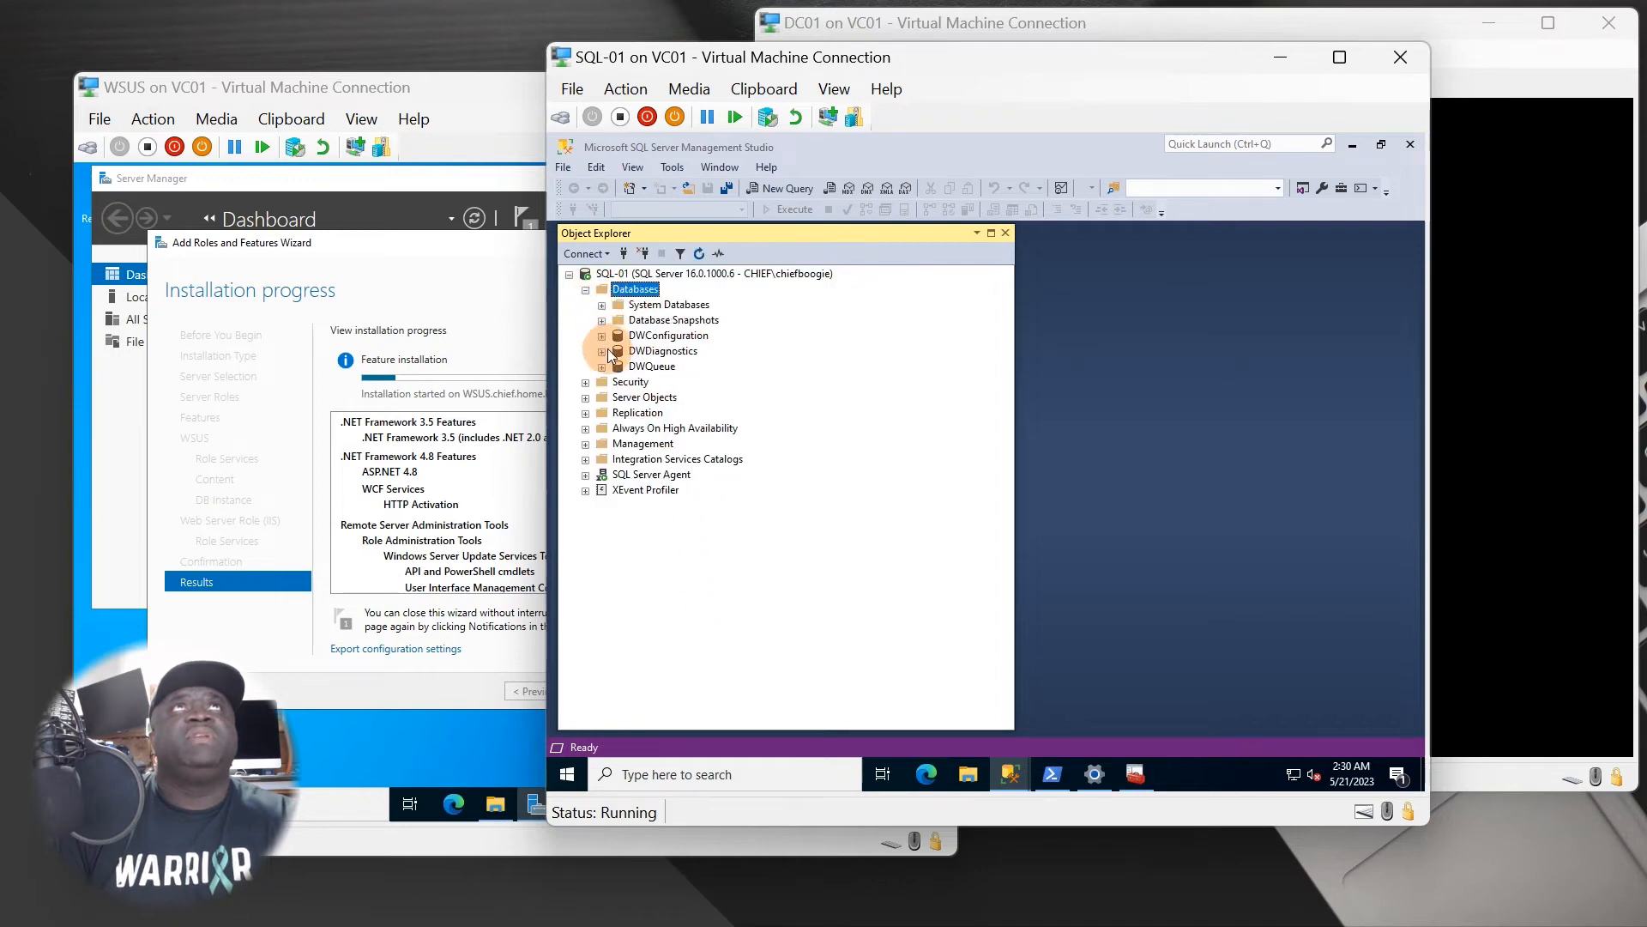
{"action": "right_click", "coordinate": [648, 273]}
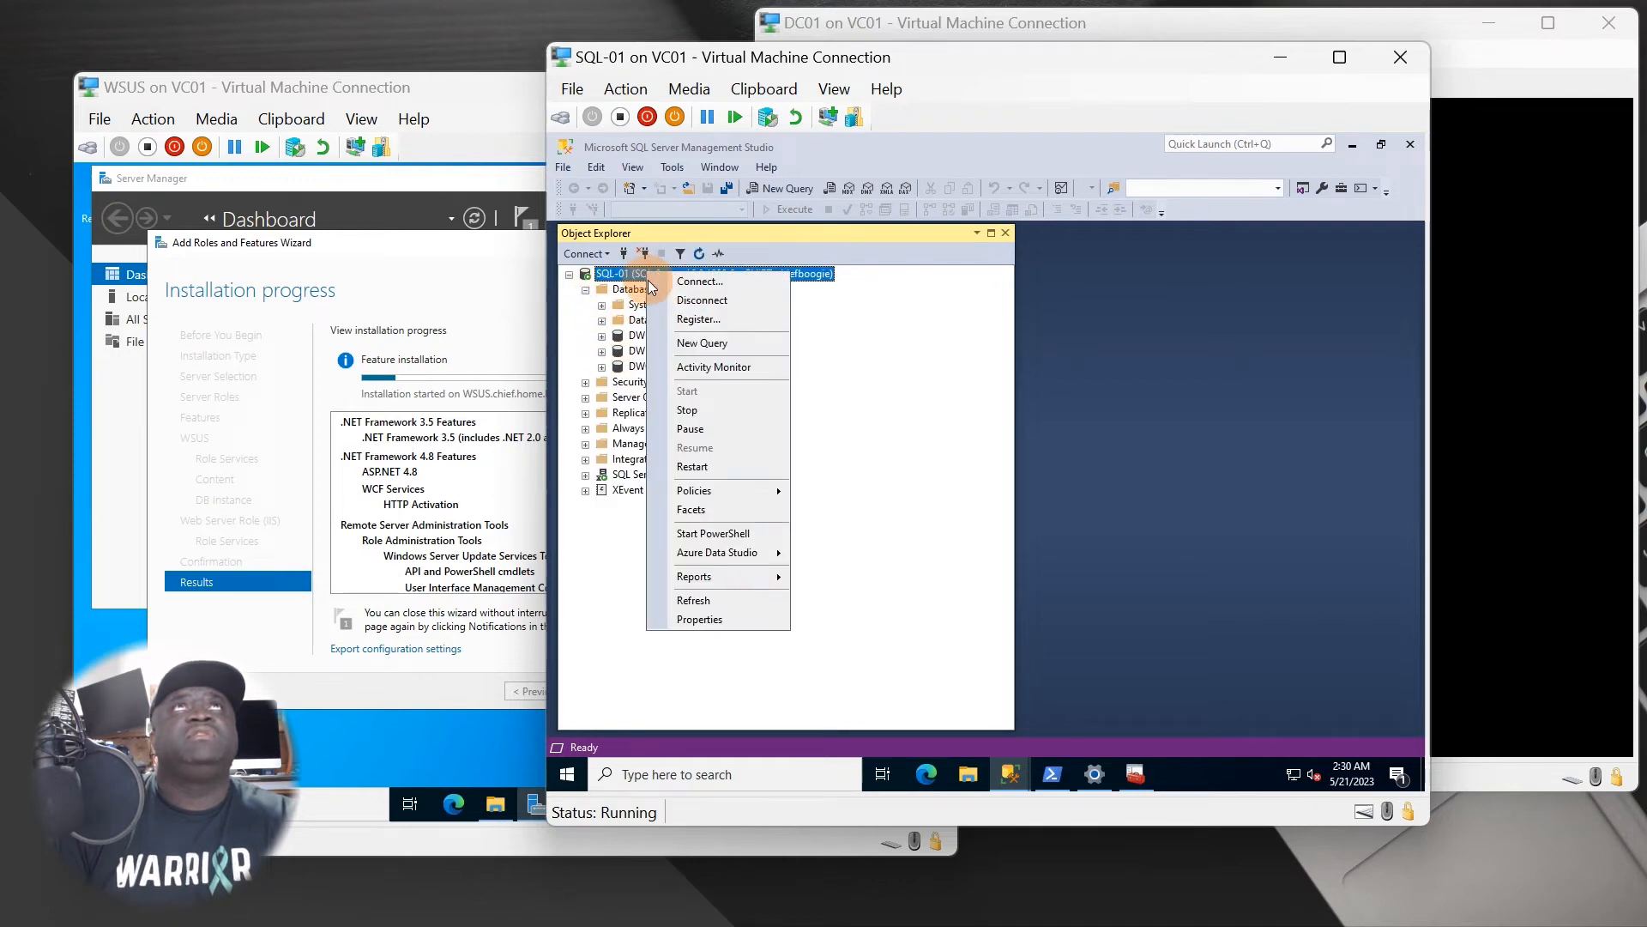
{"action": "left_click", "coordinate": [728, 599]}
{"action": "left_click", "coordinate": [586, 290]}
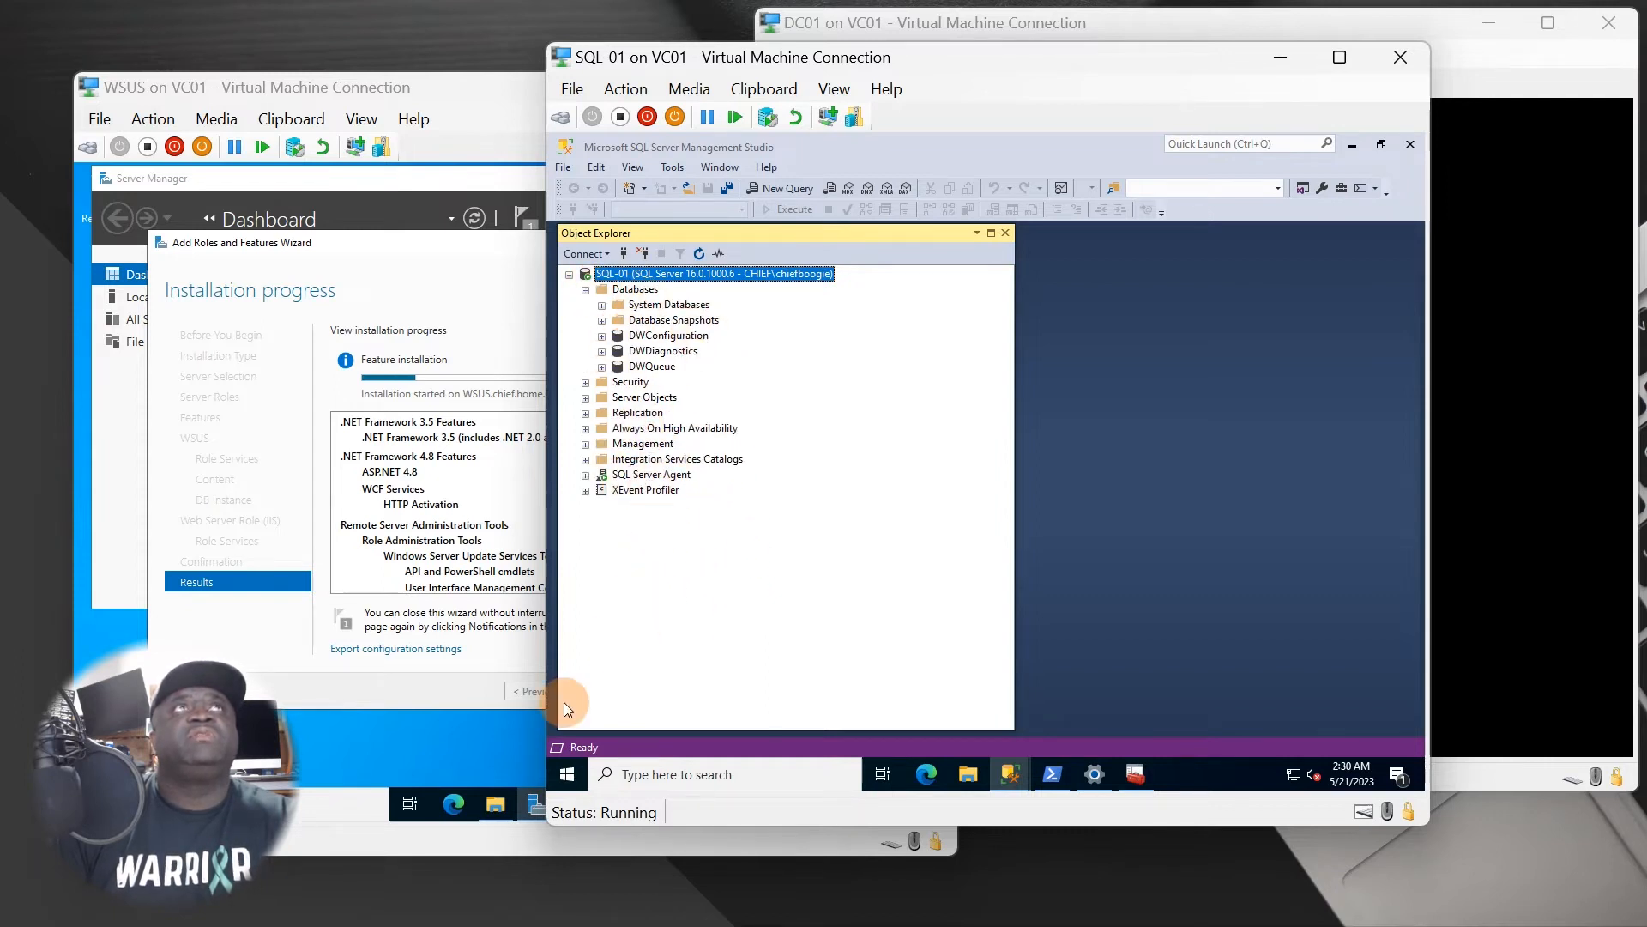
Return to the WSUS server and review the installation results, moving the wizard aside from the Server Manager navigation.
{"action": "left_click", "coordinate": [352, 250]}
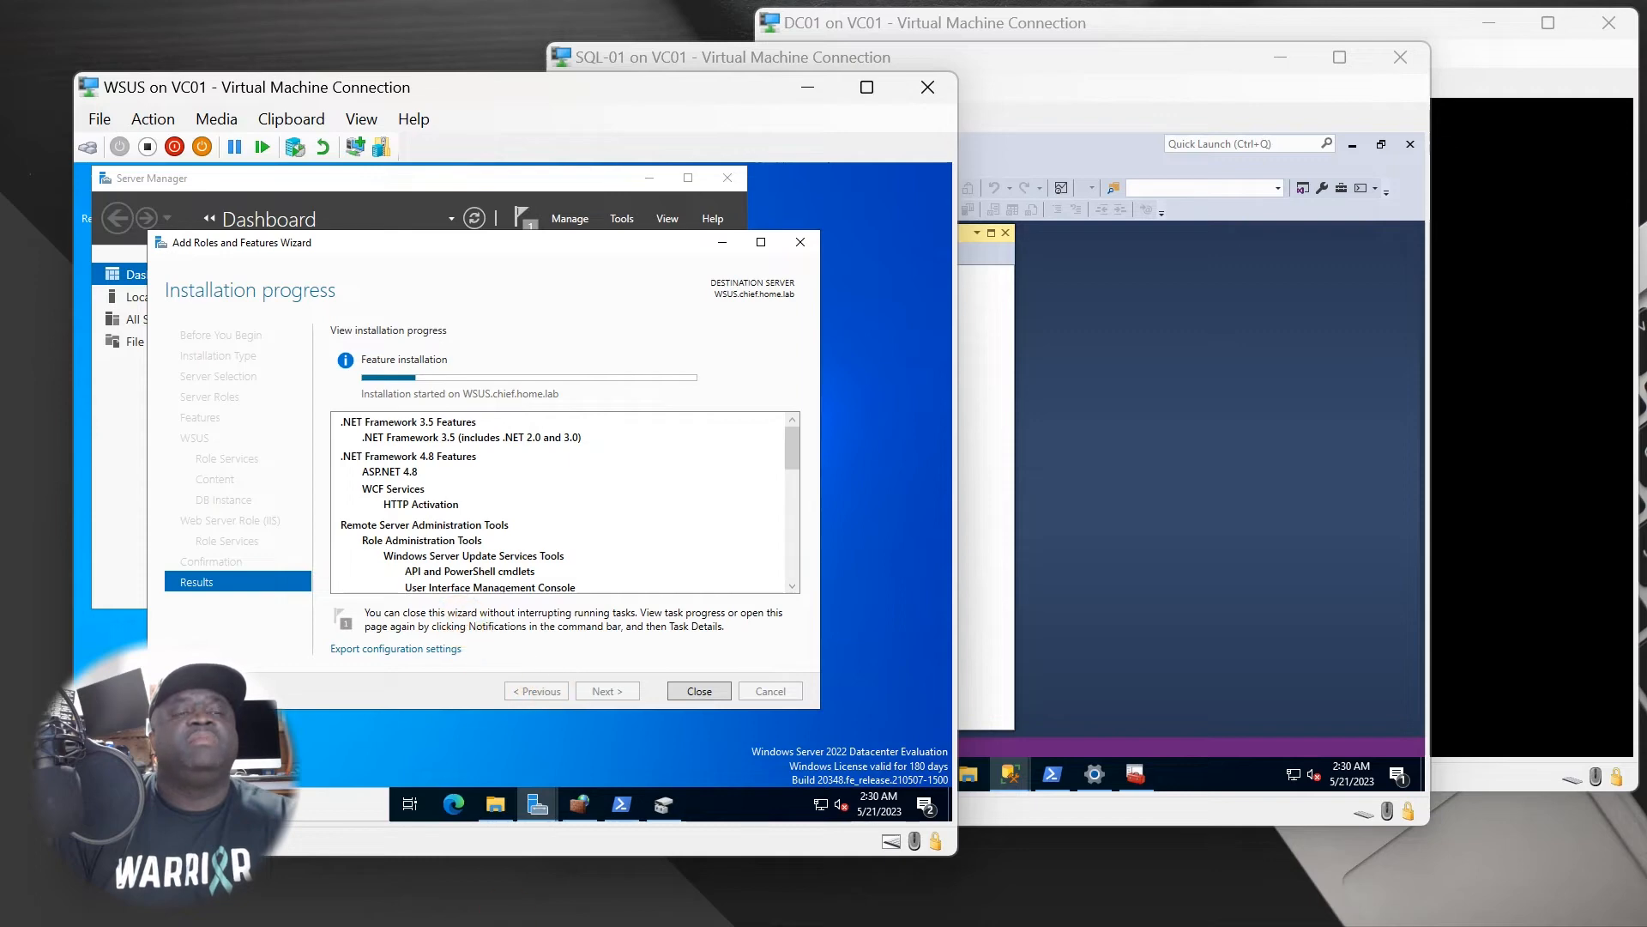
{"action": "mouse_move", "coordinate": [495, 804]}
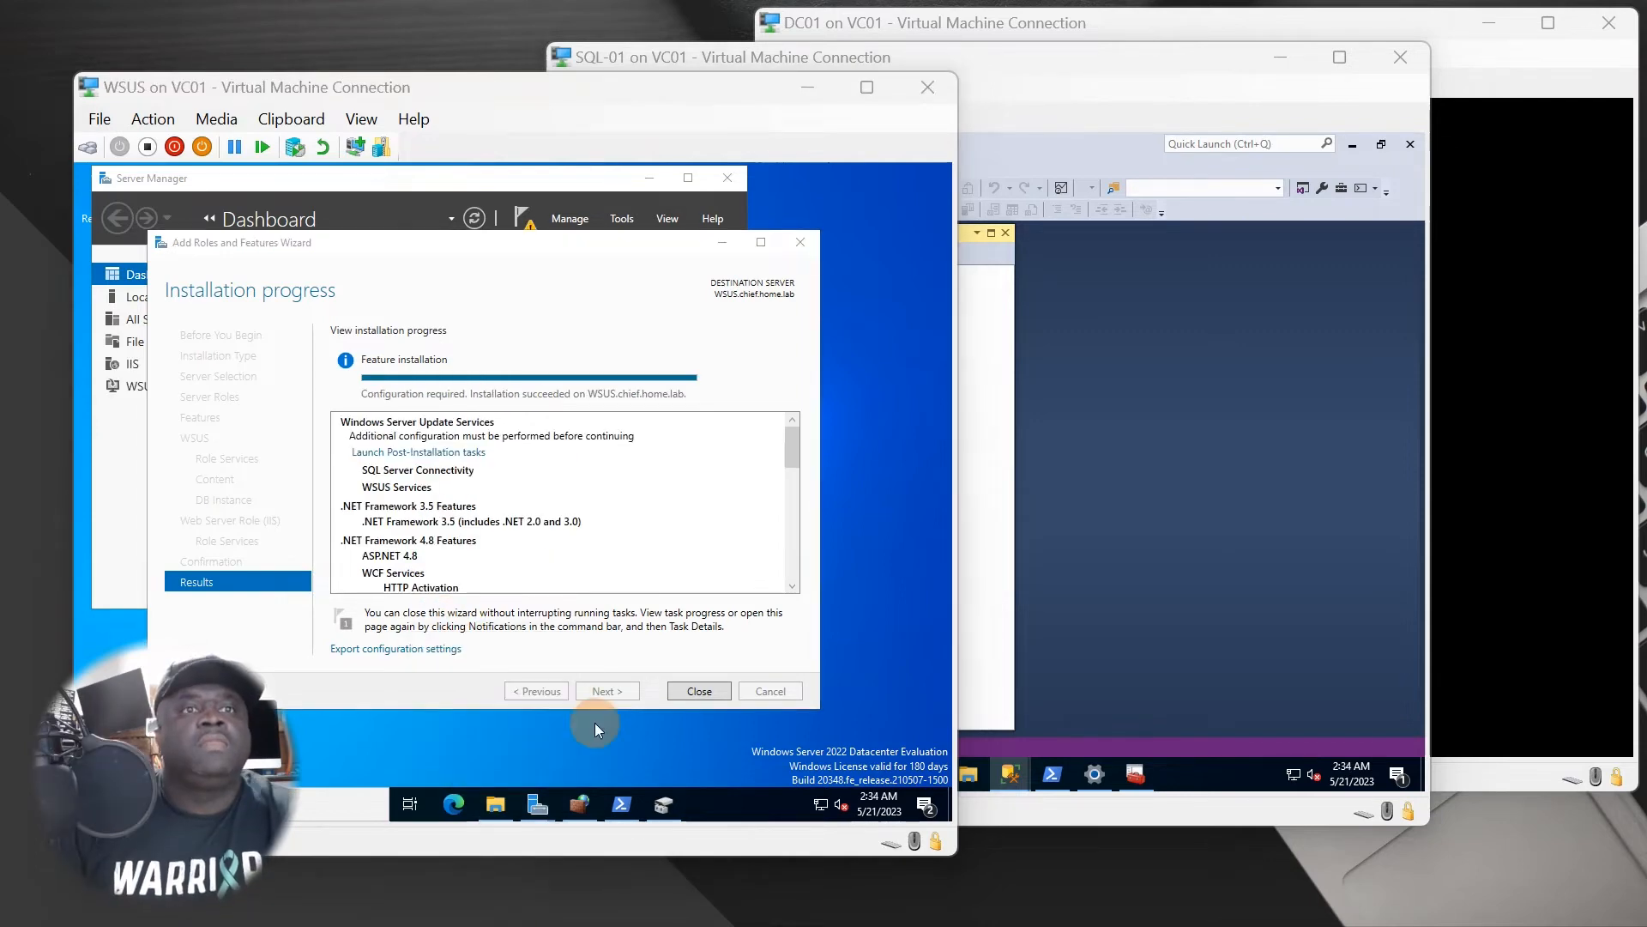
{"action": "left_click", "coordinate": [426, 240]}
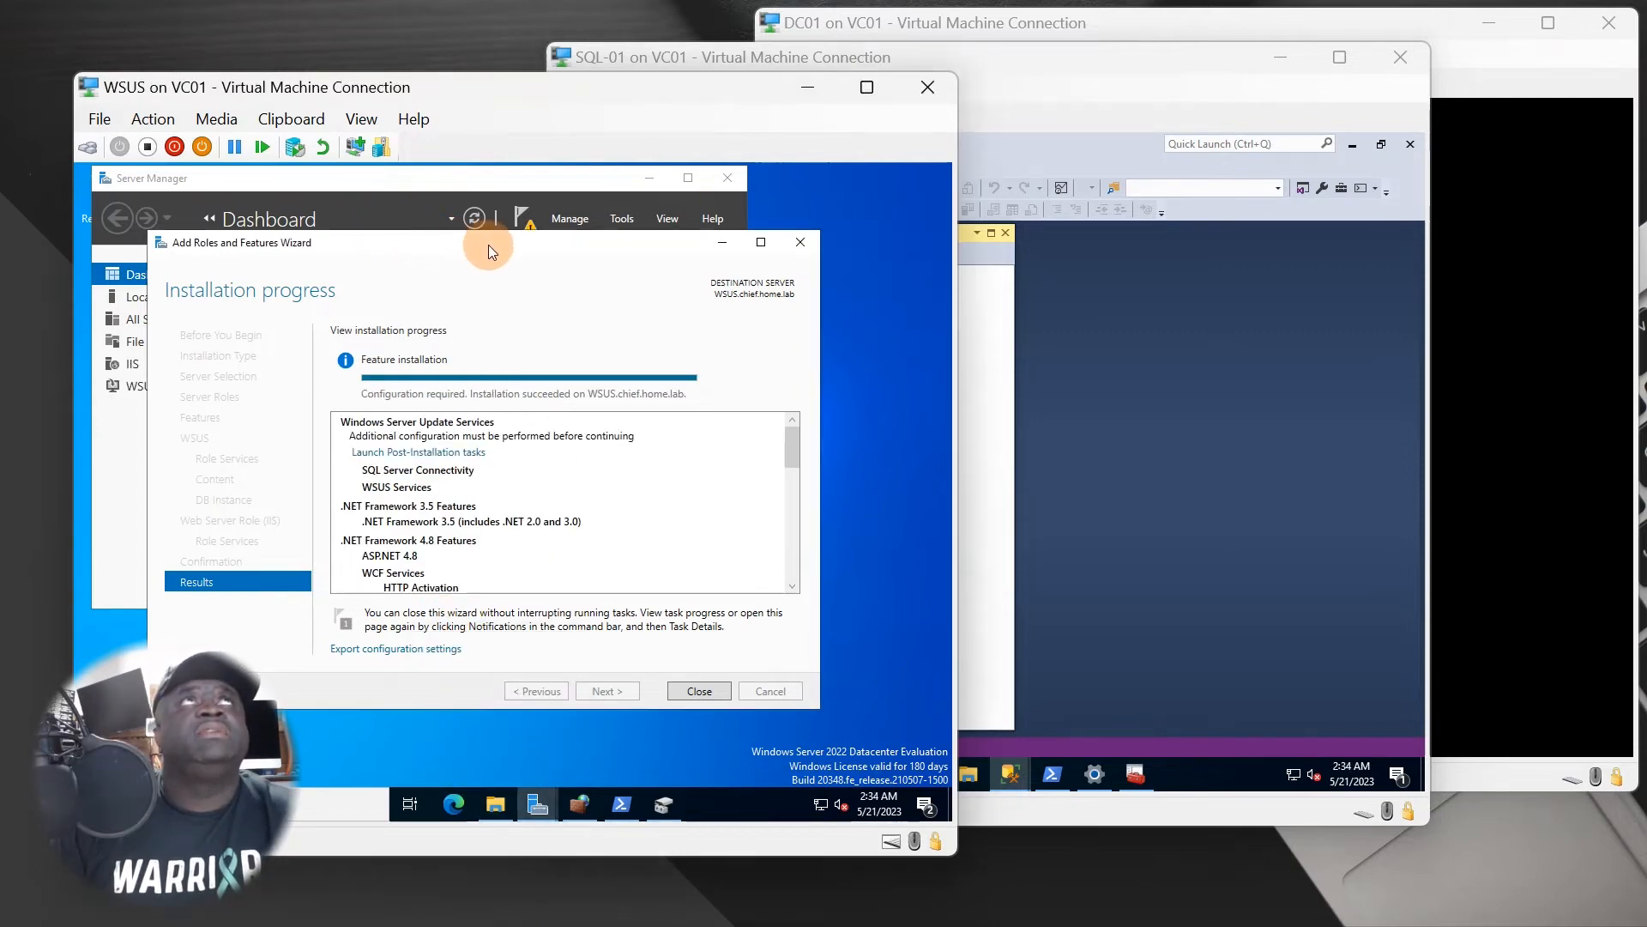
{"action": "left_click_drag", "start_coordinate": [488, 245], "coordinate": [598, 286]}
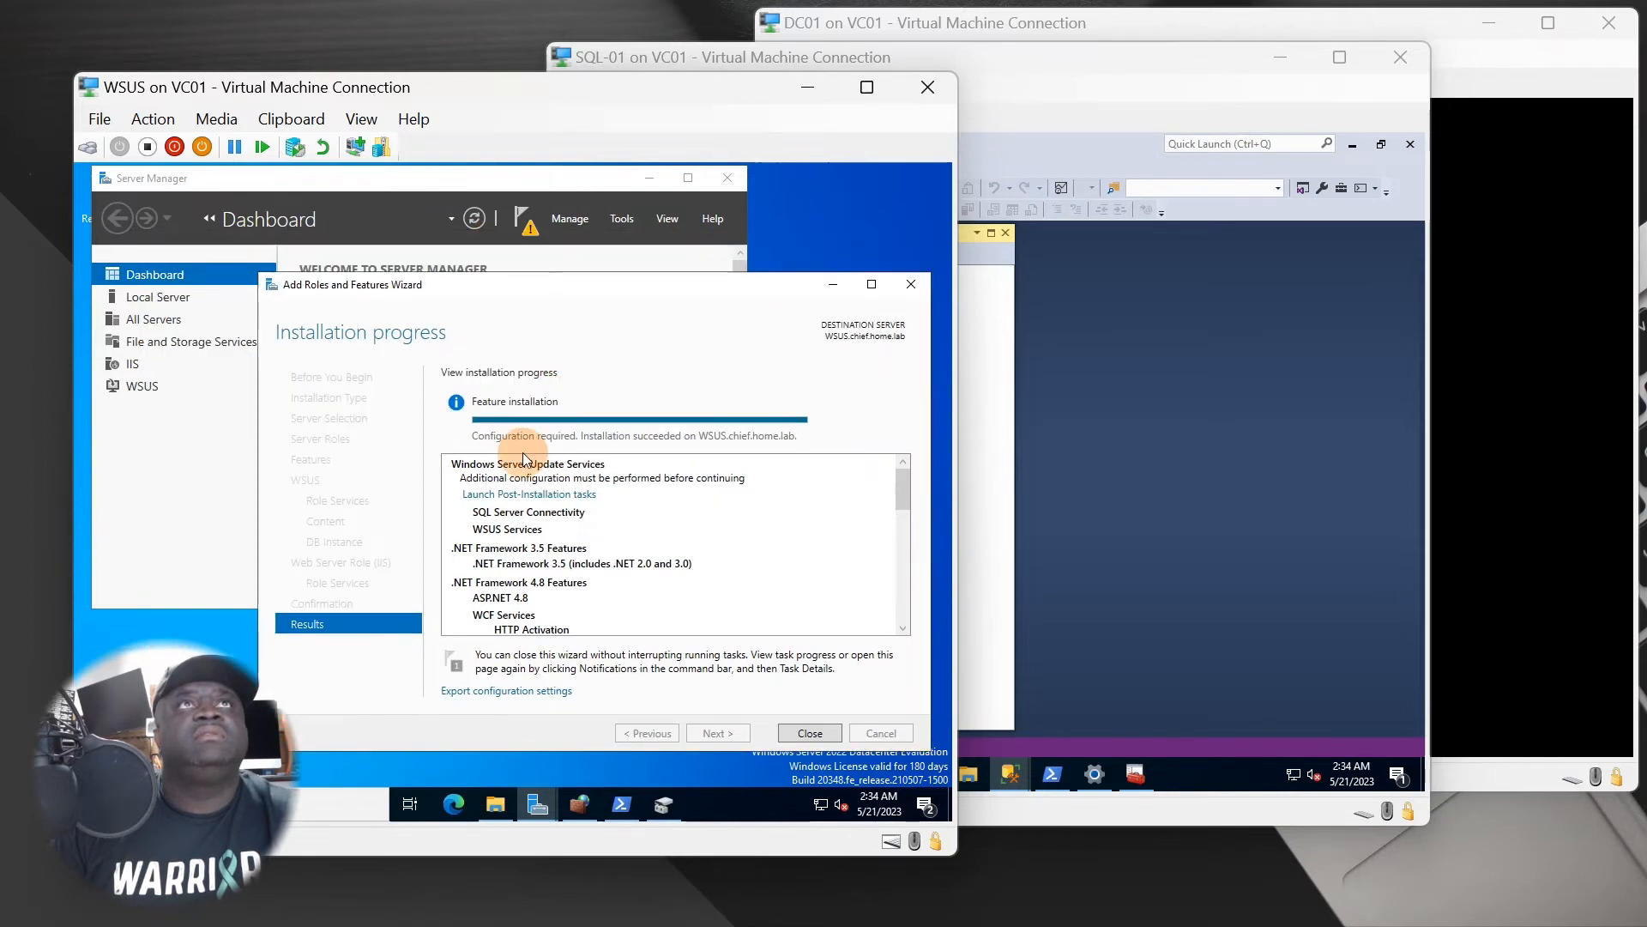
{"action": "left_click_drag", "start_coordinate": [898, 525], "coordinate": [877, 465]}
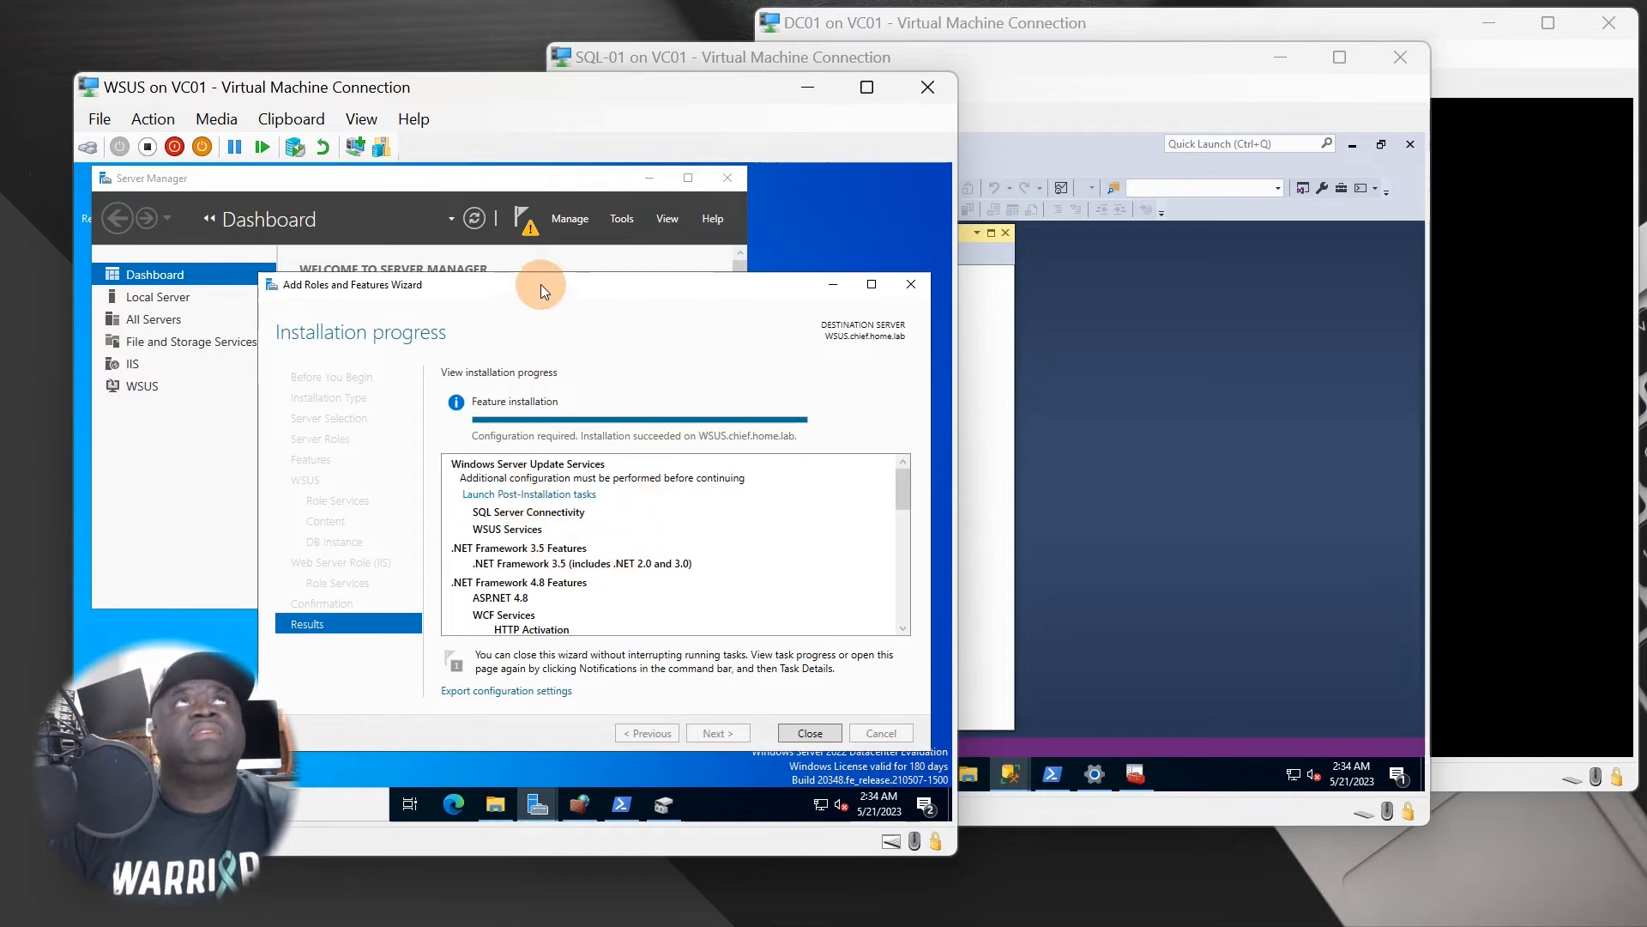
Close the Add Roles and Features Wizard and launch the WSUS post-installation tasks from Server Manager.
{"action": "left_click", "coordinate": [532, 228]}
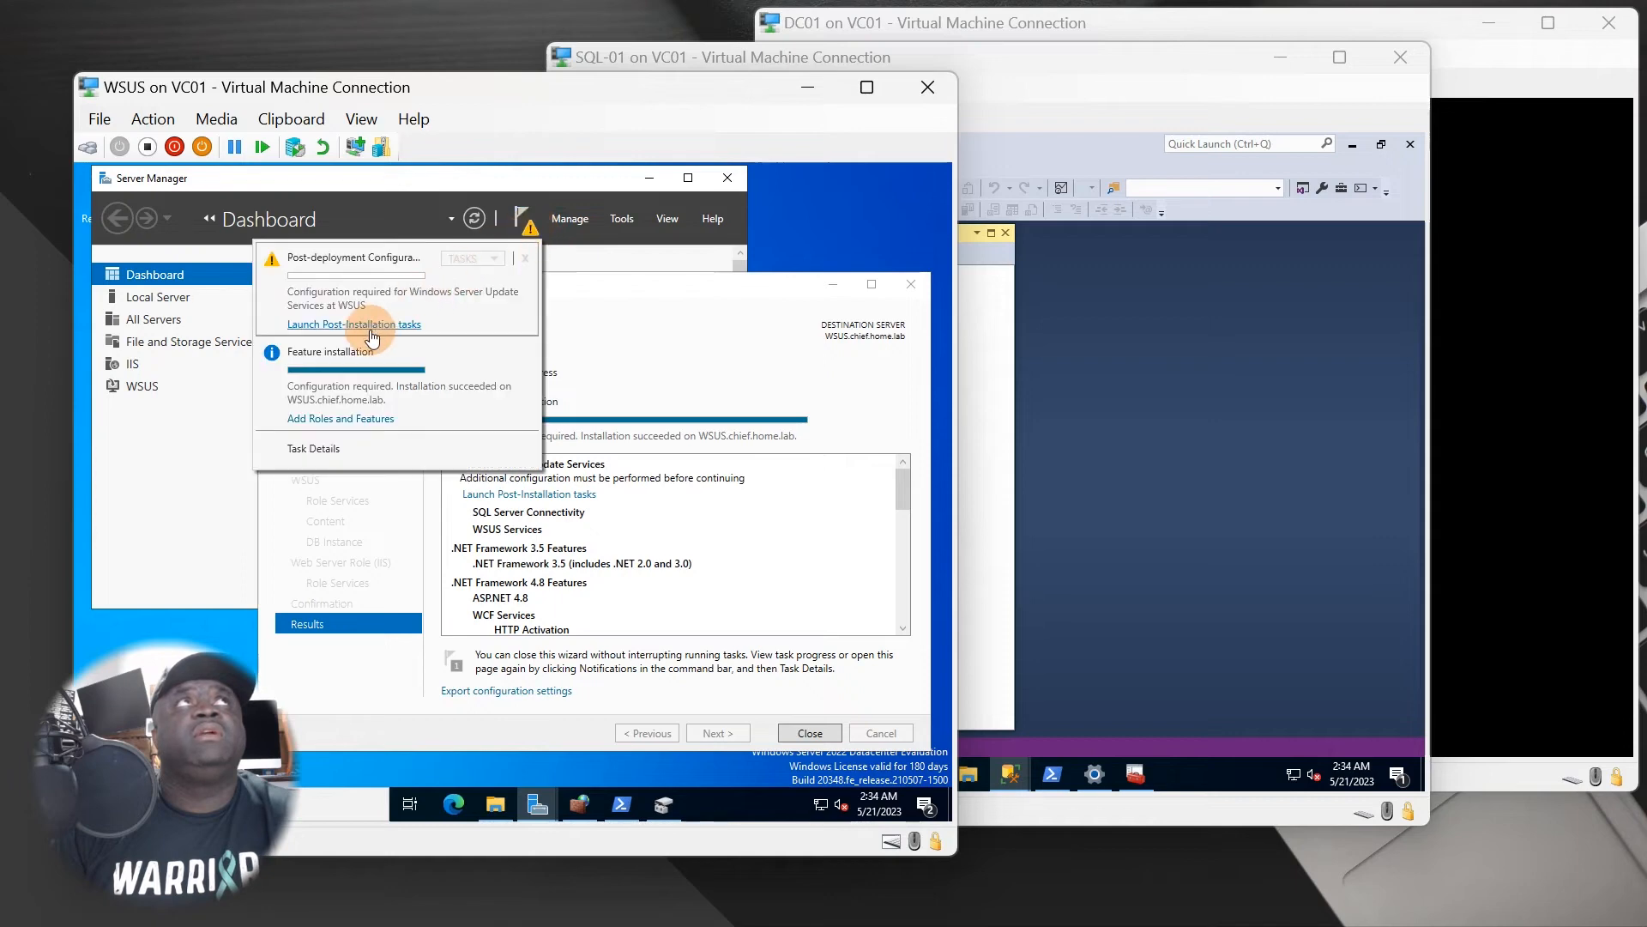
{"action": "left_click", "coordinate": [806, 728]}
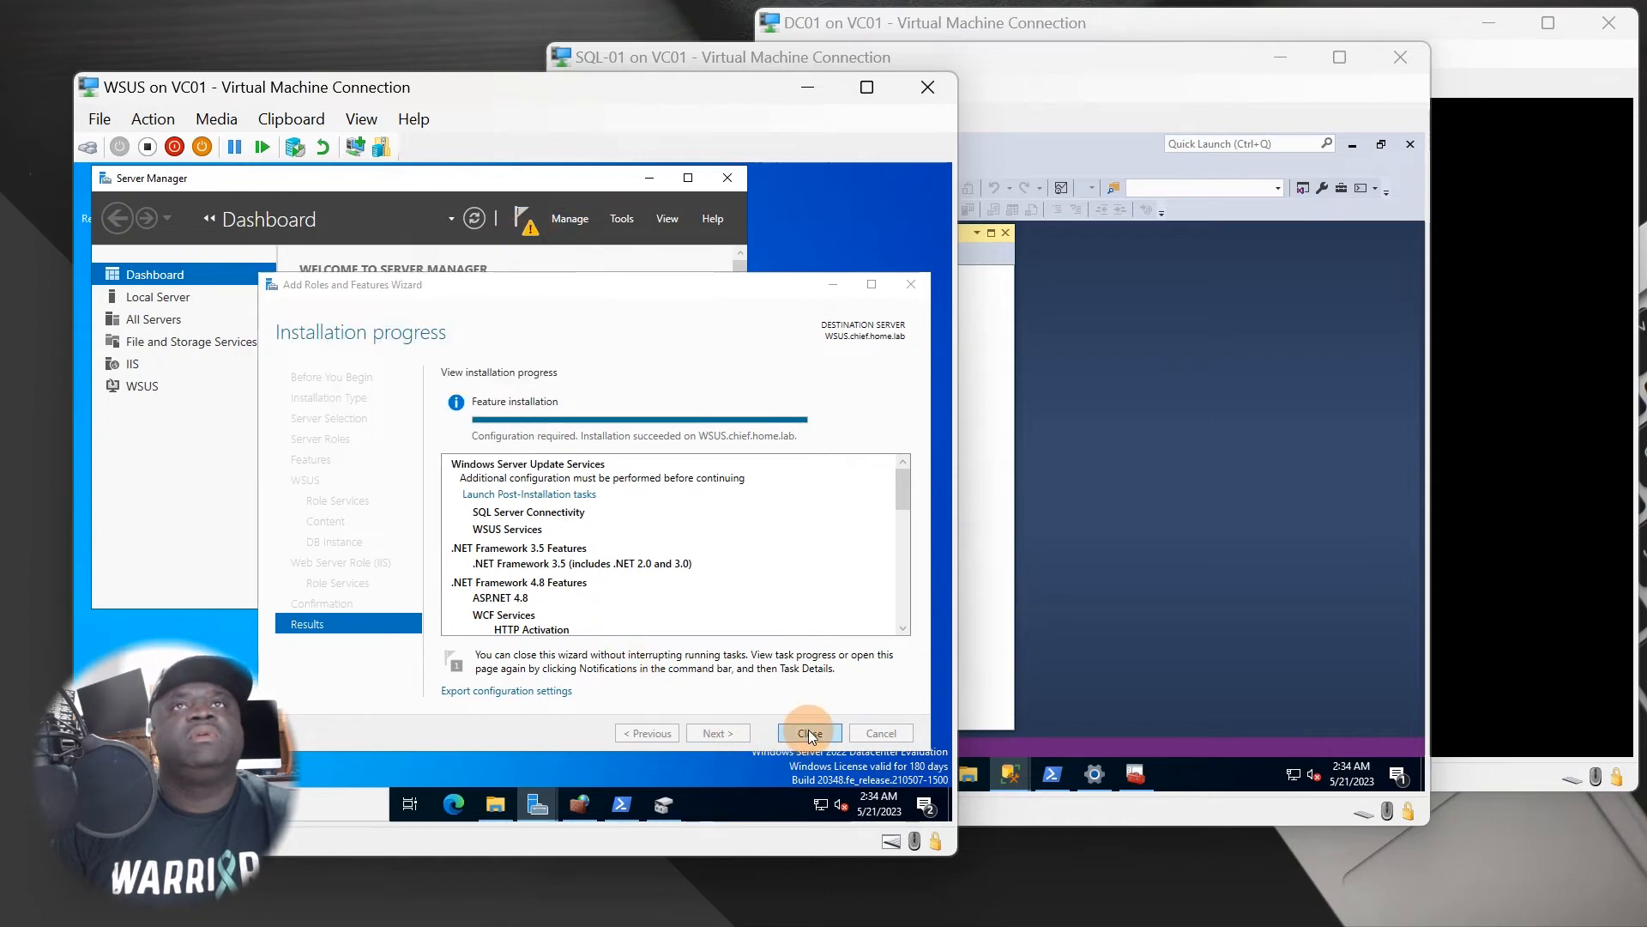
{"action": "left_click", "coordinate": [810, 734]}
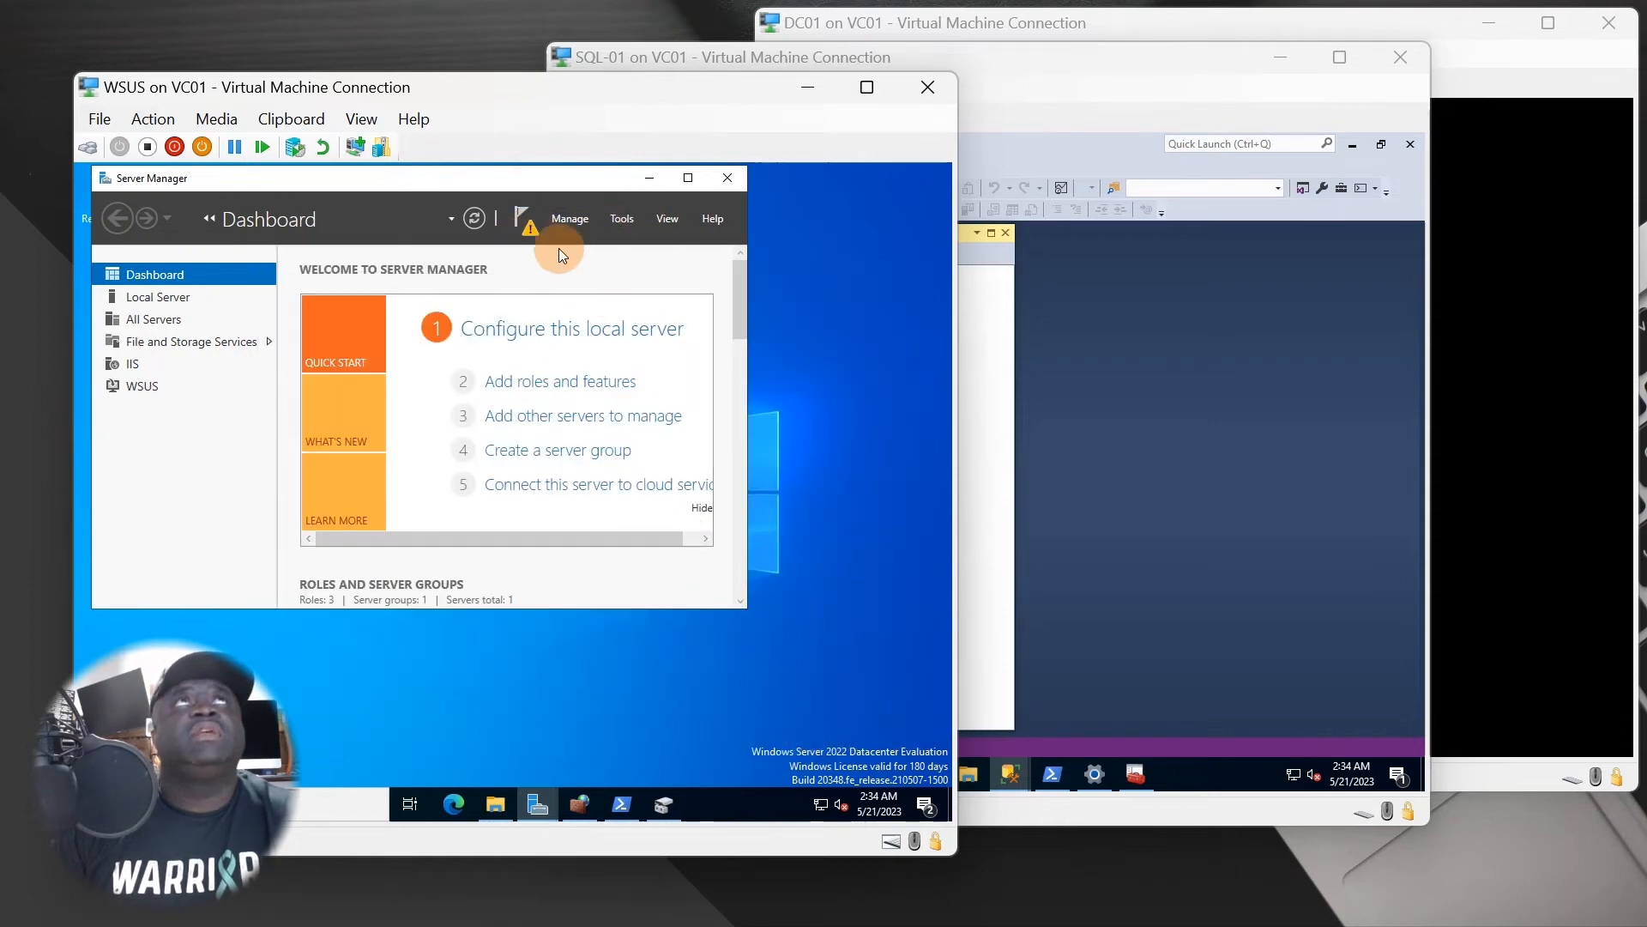
{"action": "left_click", "coordinate": [518, 226]}
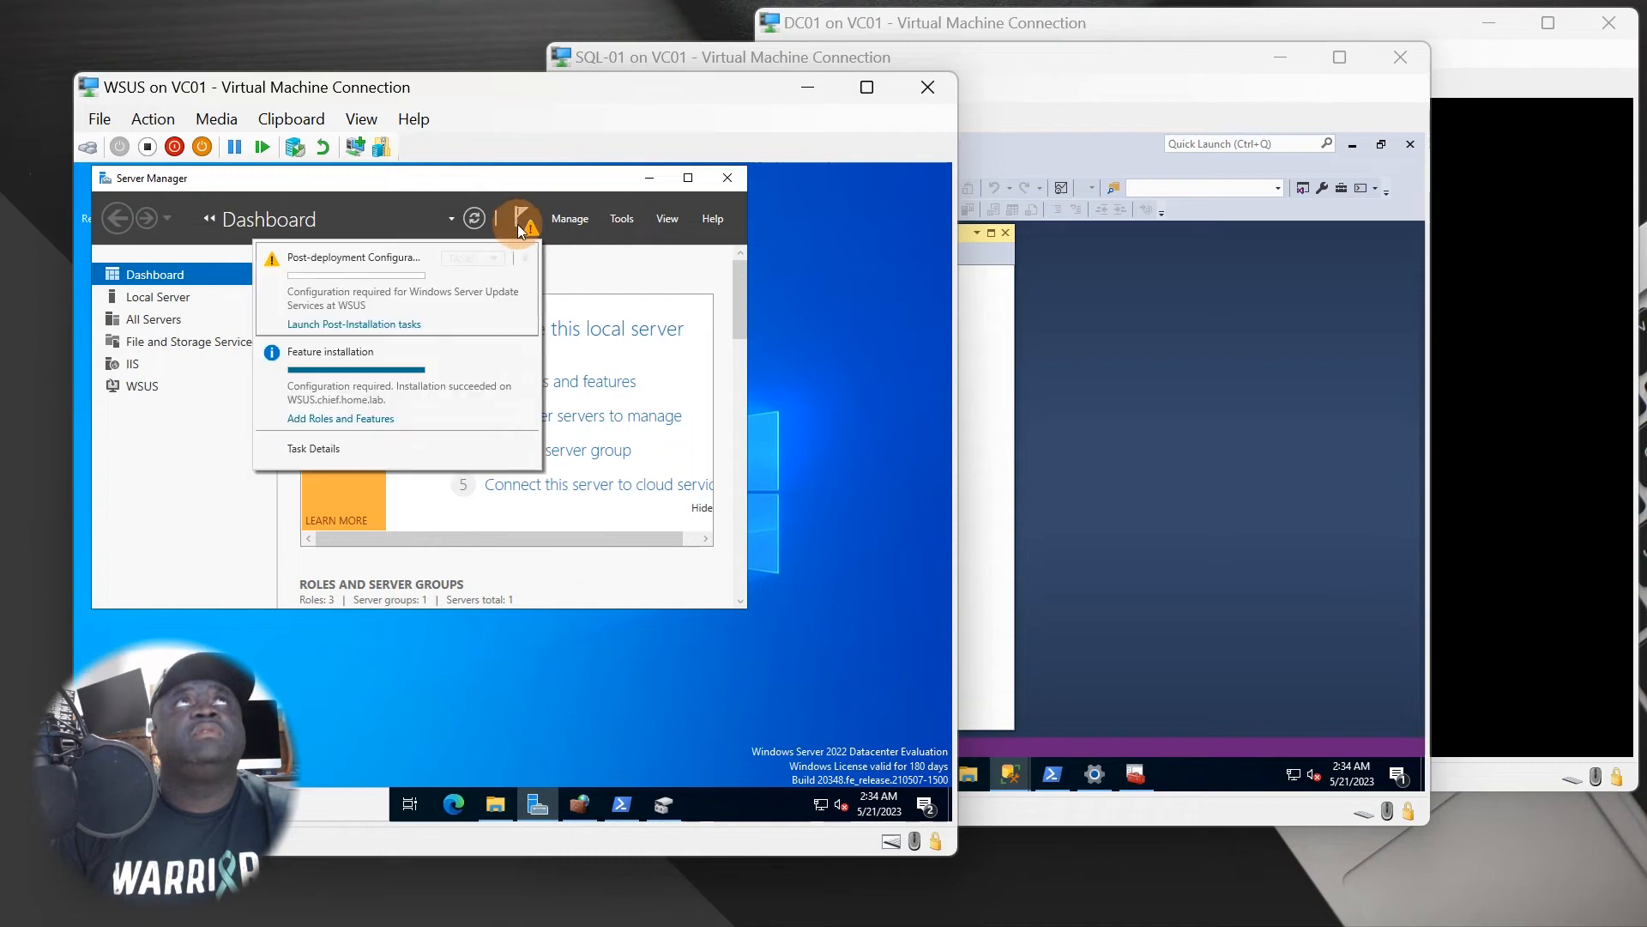
{"action": "left_click", "coordinate": [354, 333]}
Reposition the Server Manager window on the WSUS desktop and make it taller.
{"action": "left_click", "coordinate": [693, 594]}
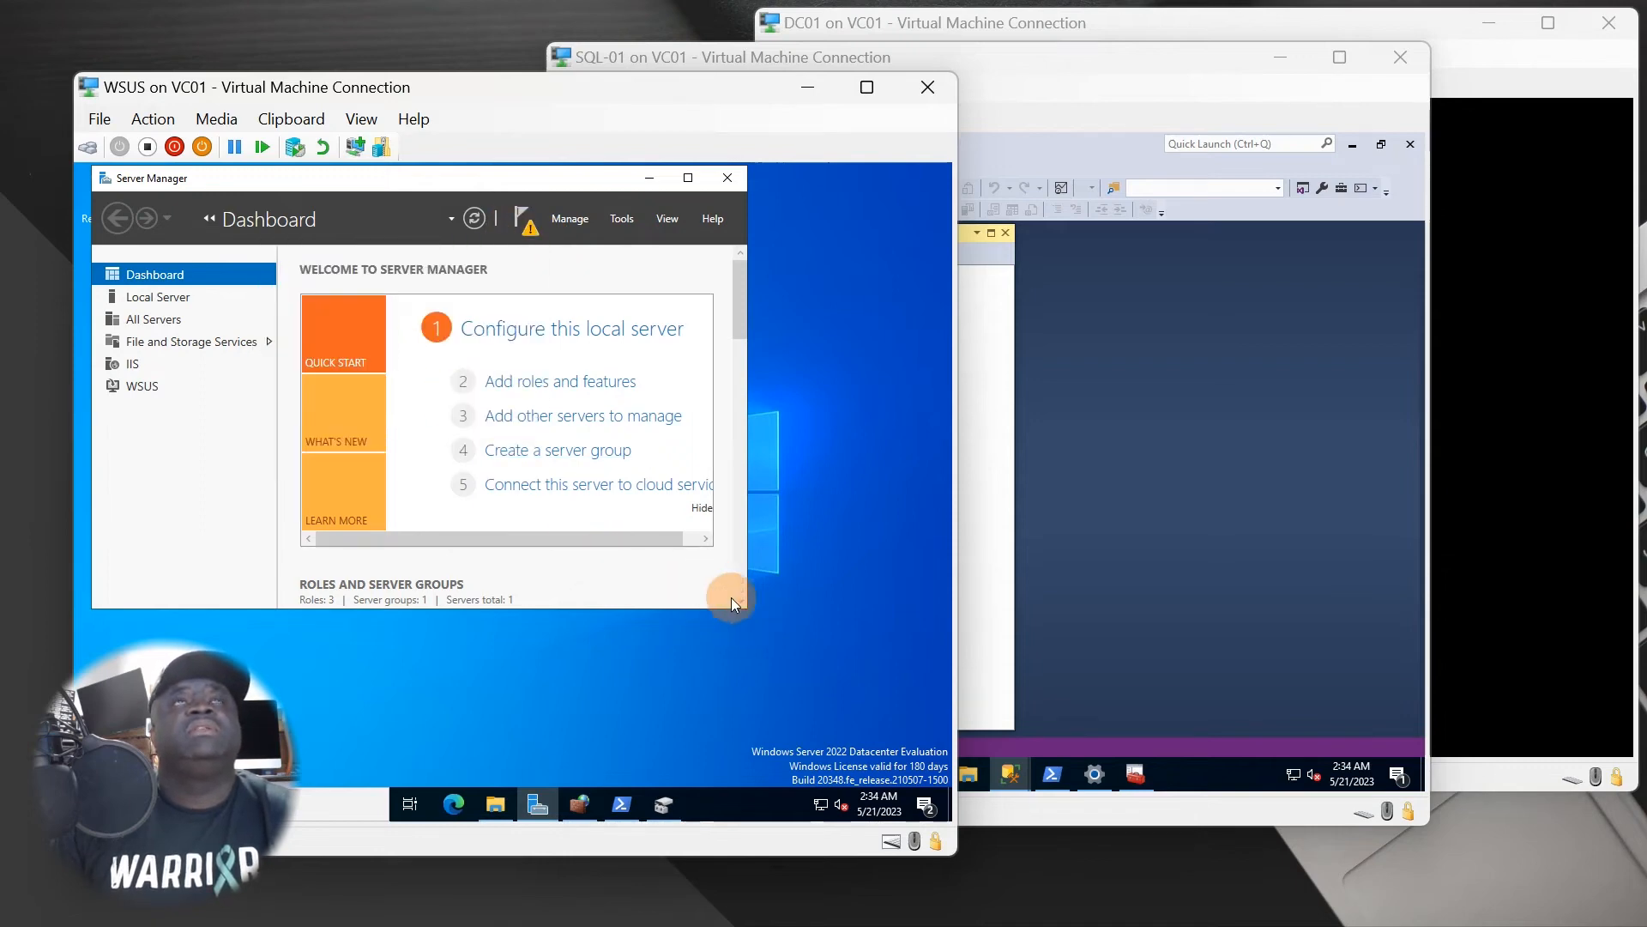
{"action": "left_click_drag", "start_coordinate": [548, 178], "coordinate": [731, 183]}
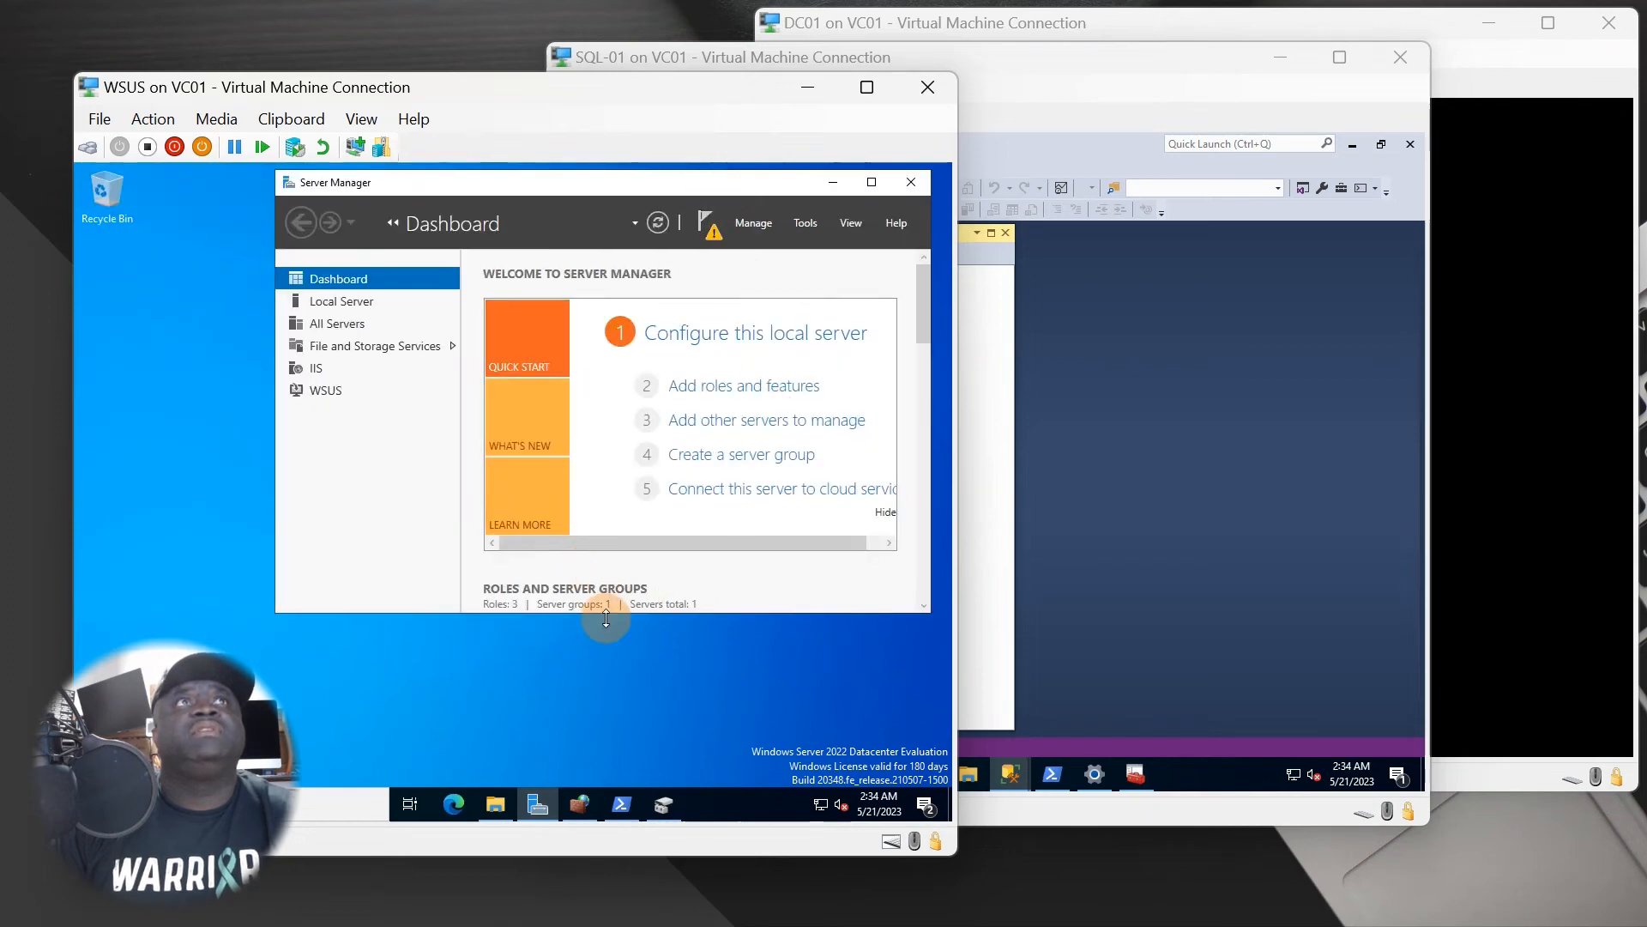
{"action": "left_click_drag", "start_coordinate": [606, 614], "coordinate": [611, 721]}
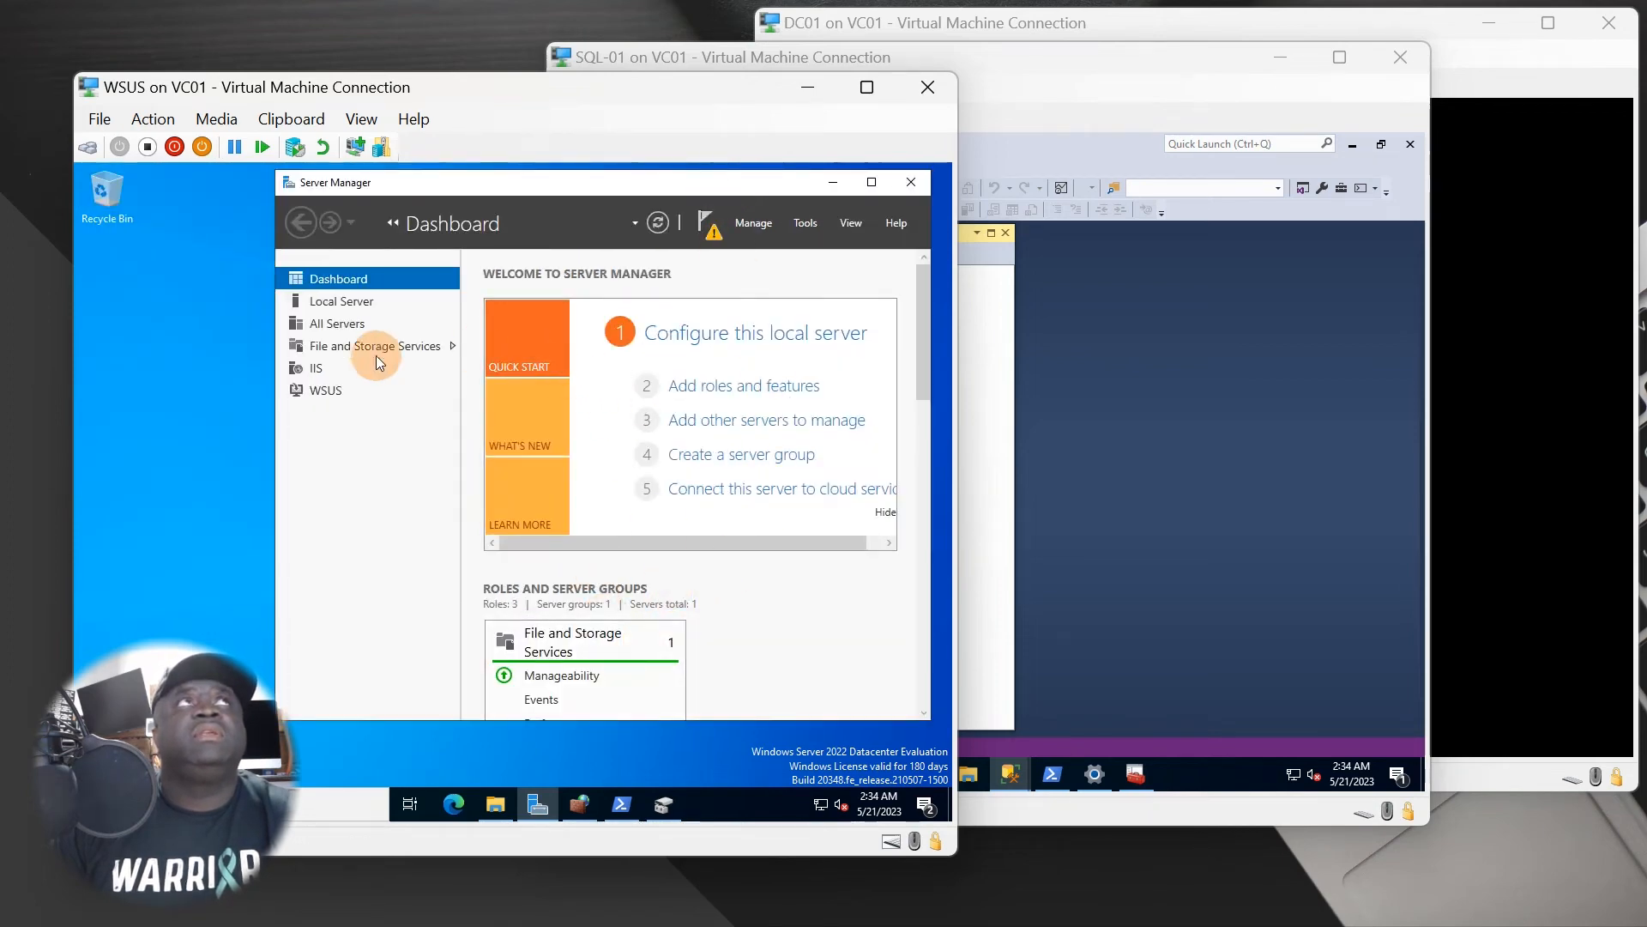
Check the progress of the WSUS post-deployment configuration, then shift the Server Manager window slightly.
{"action": "left_click", "coordinate": [709, 223]}
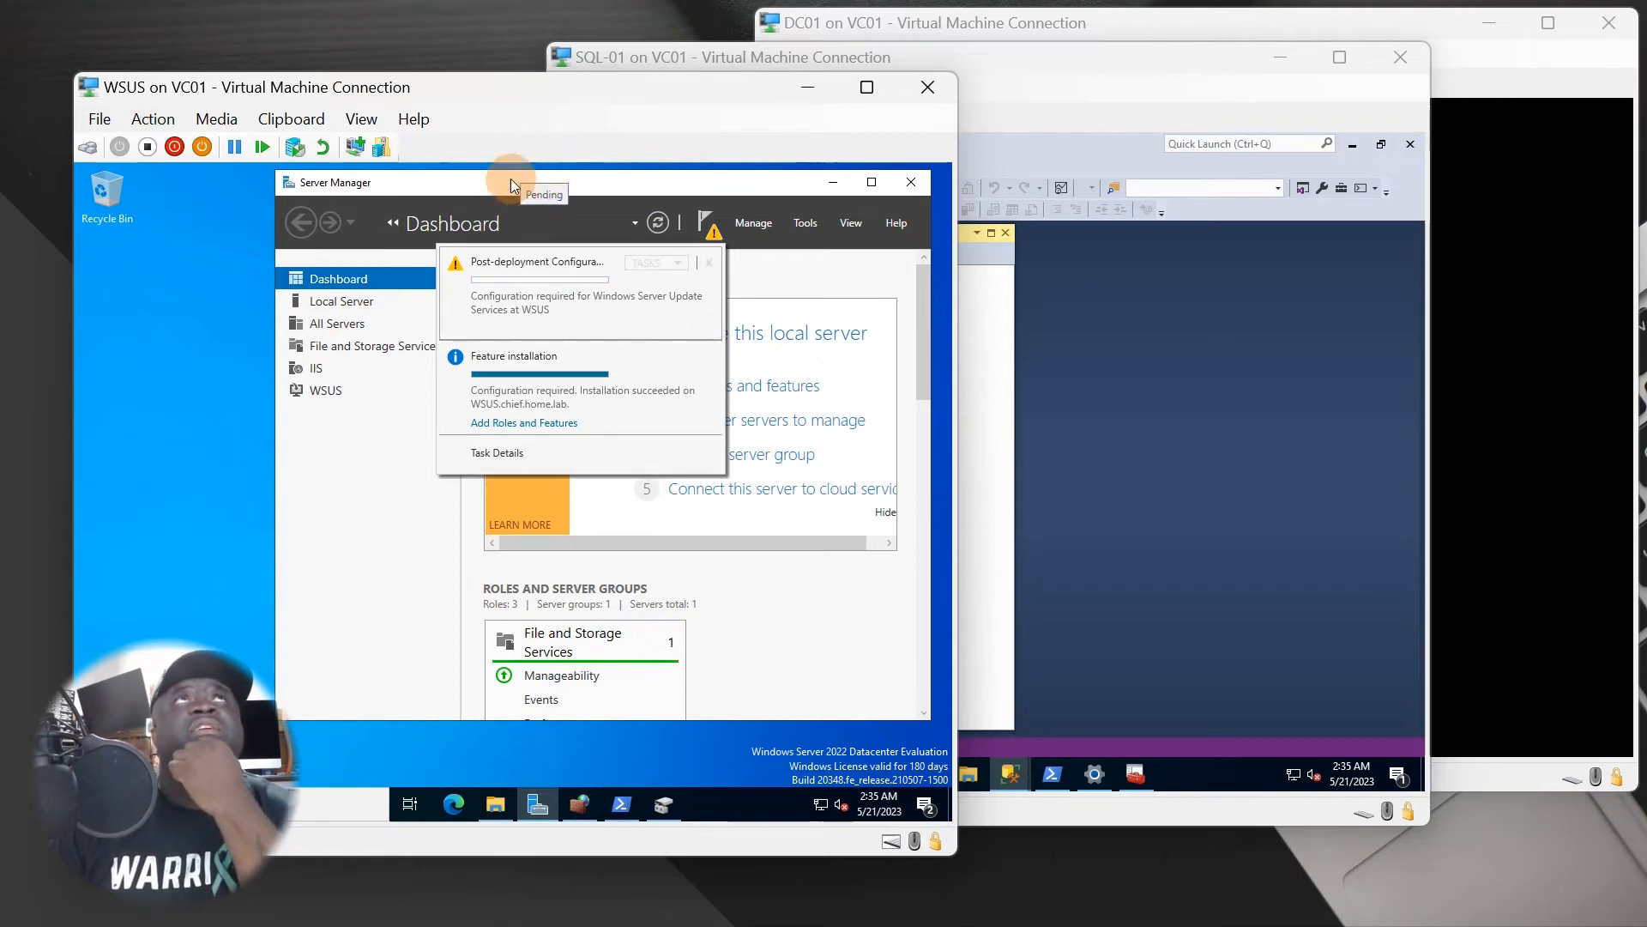
{"action": "left_click", "coordinate": [426, 187]}
{"action": "left_click_drag", "start_coordinate": [425, 188], "coordinate": [394, 196]}
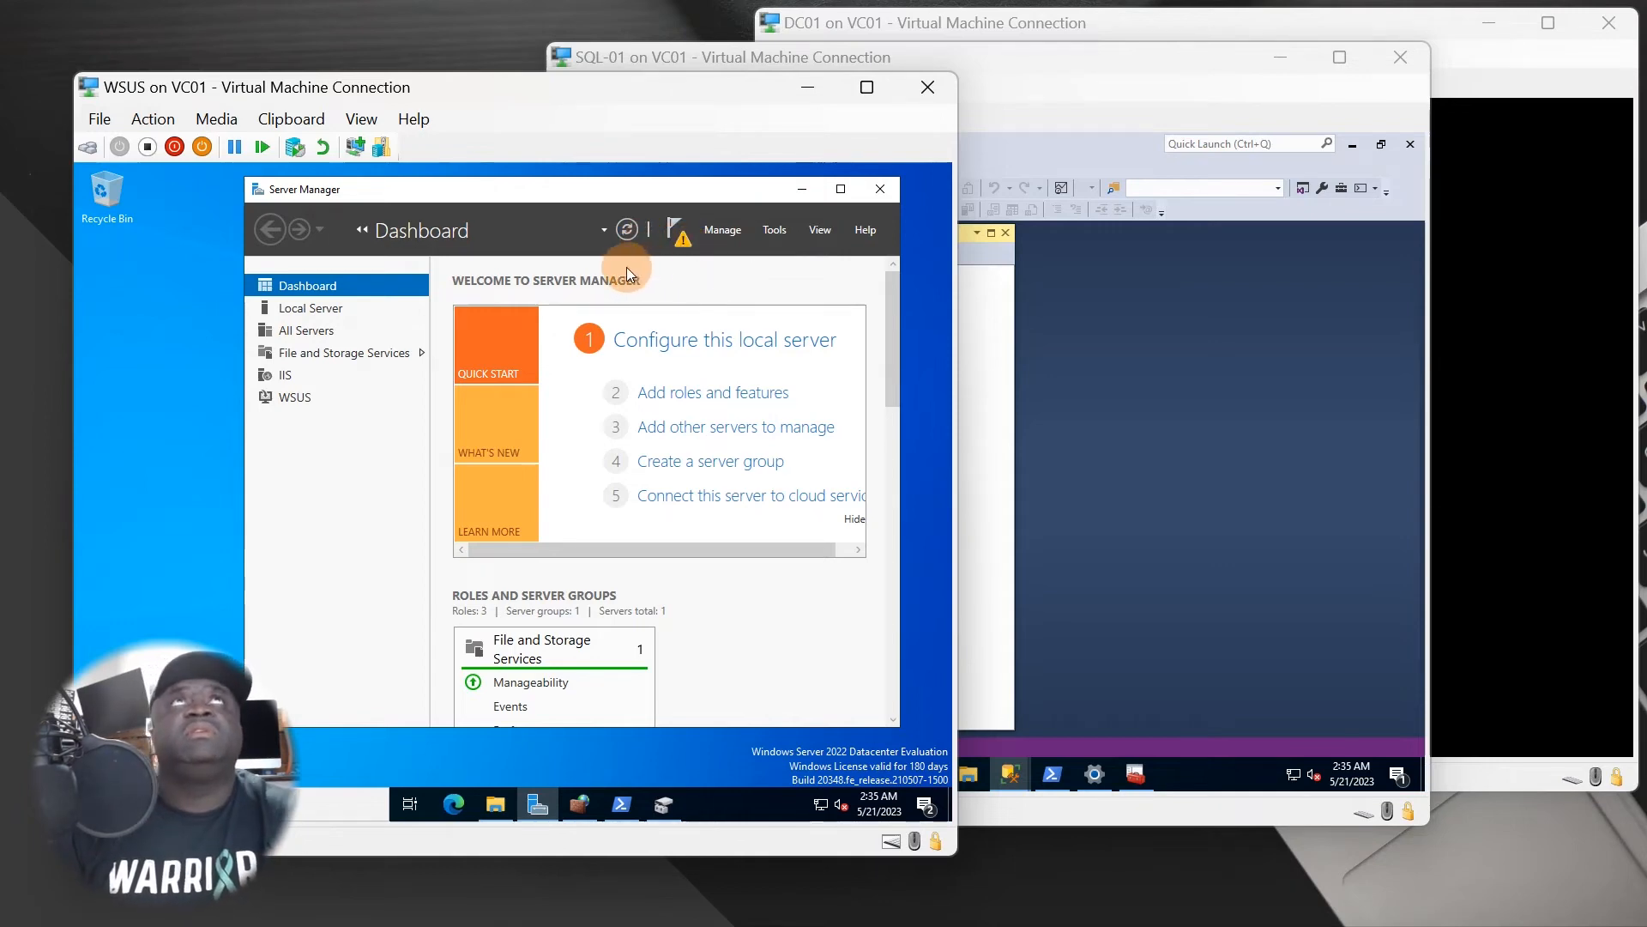
Check the post-deployment configuration status, select the WSUS role in Server Manager, and launch Windows Server Update Services.
{"action": "left_click", "coordinate": [683, 241]}
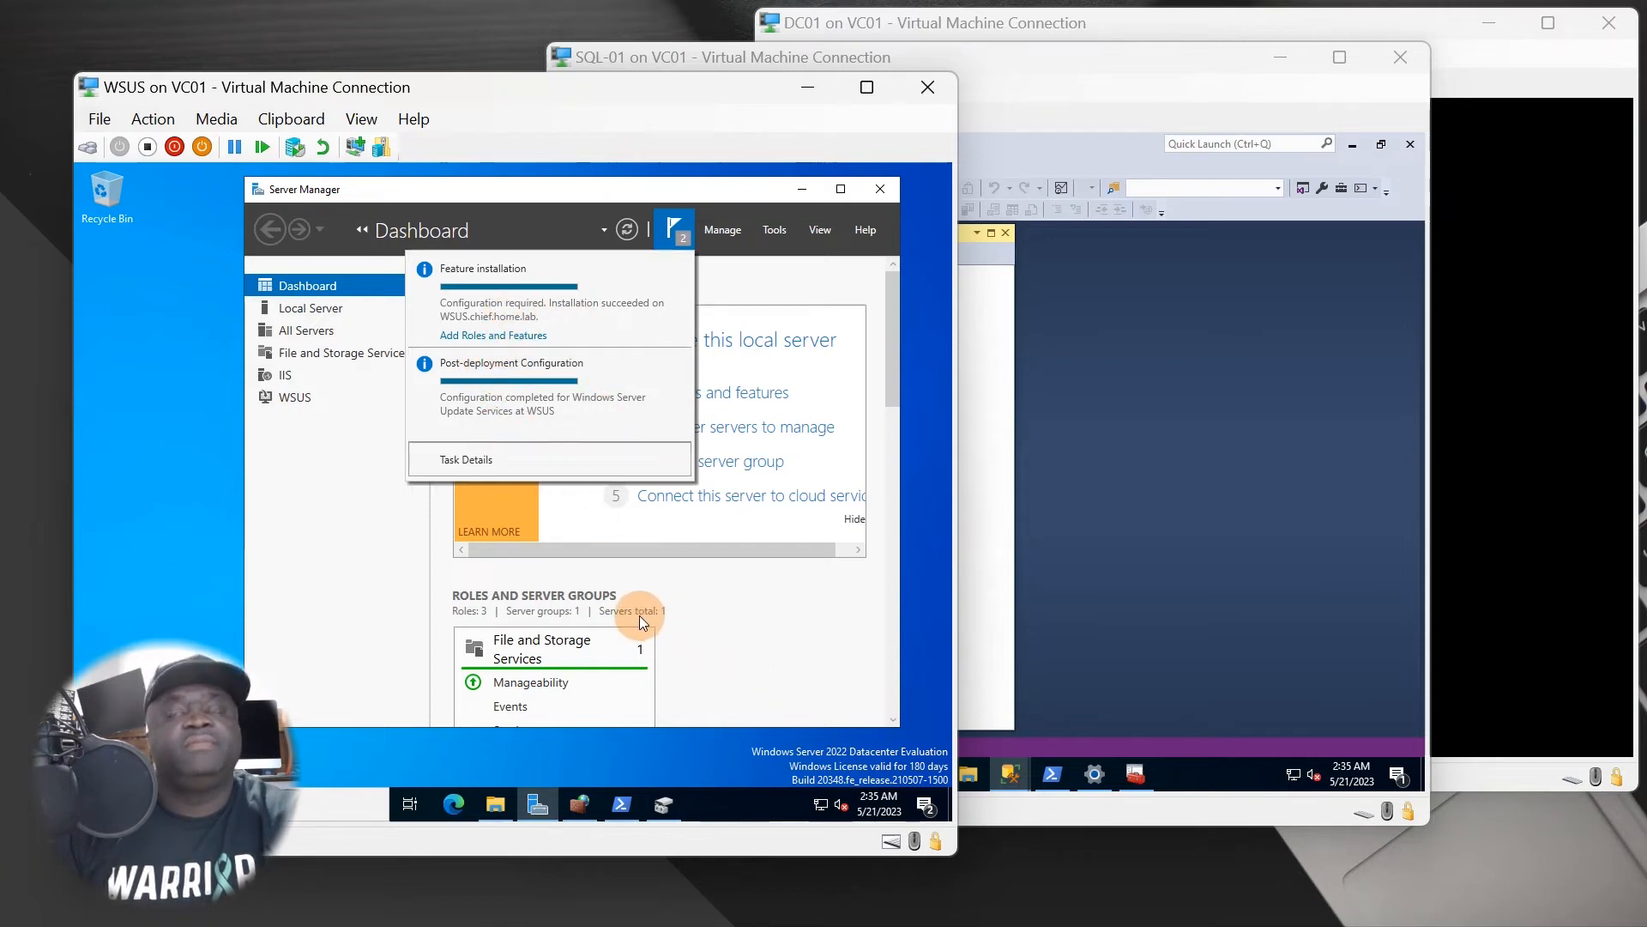
{"action": "left_click", "coordinate": [273, 451]}
{"action": "left_click", "coordinate": [296, 398]}
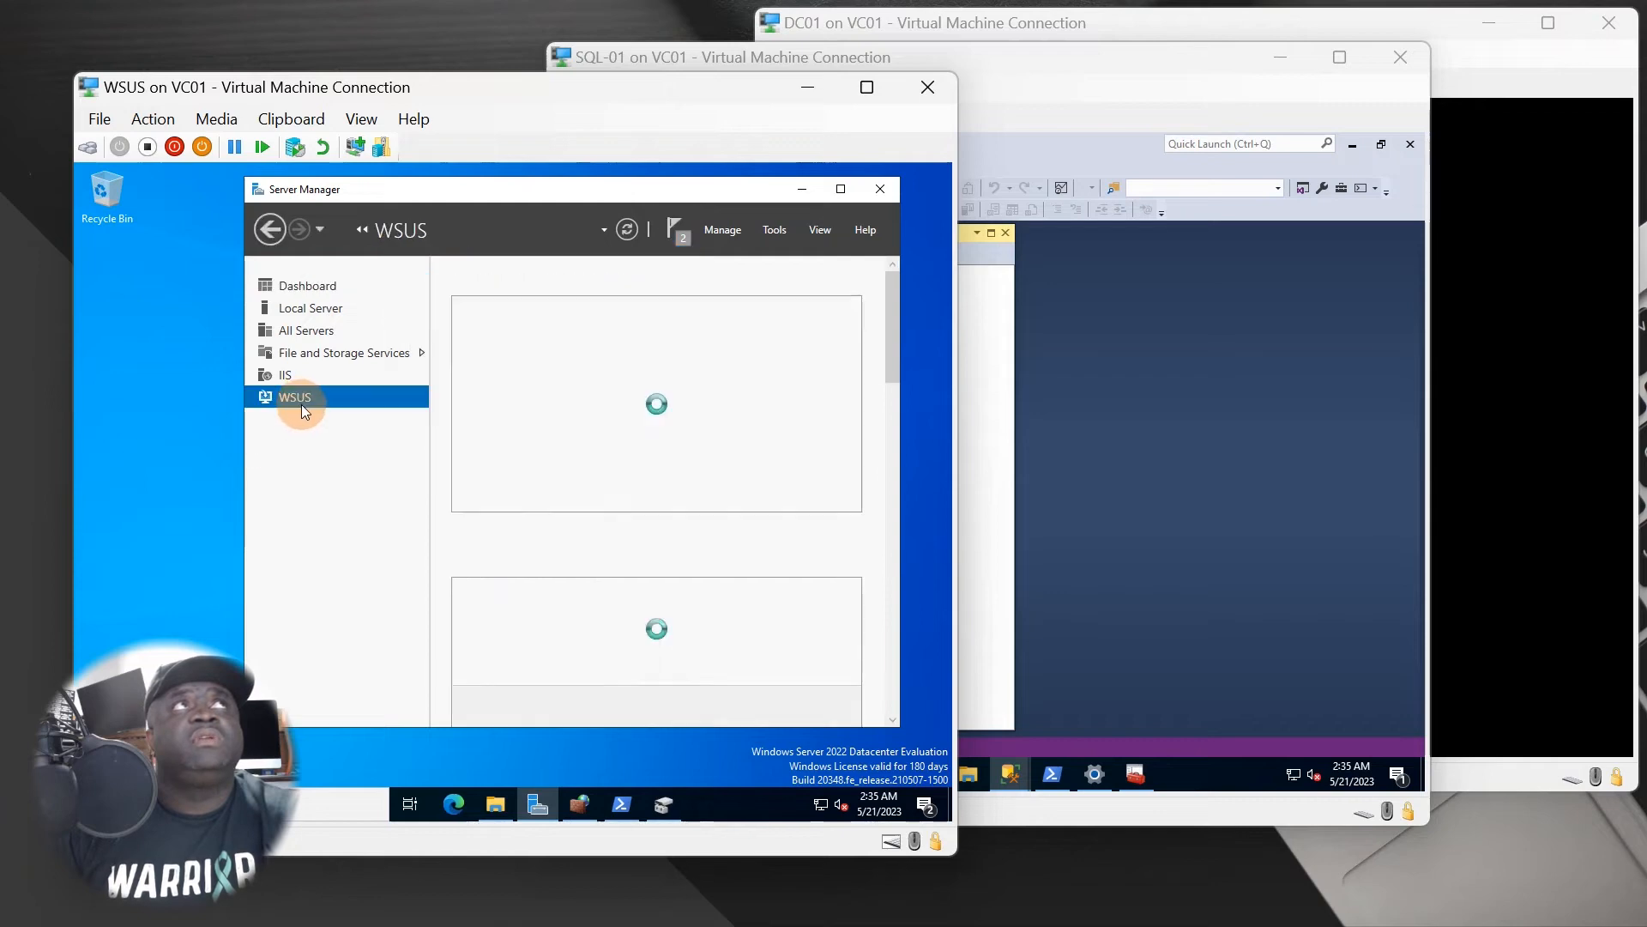
{"action": "left_click", "coordinate": [778, 230]}
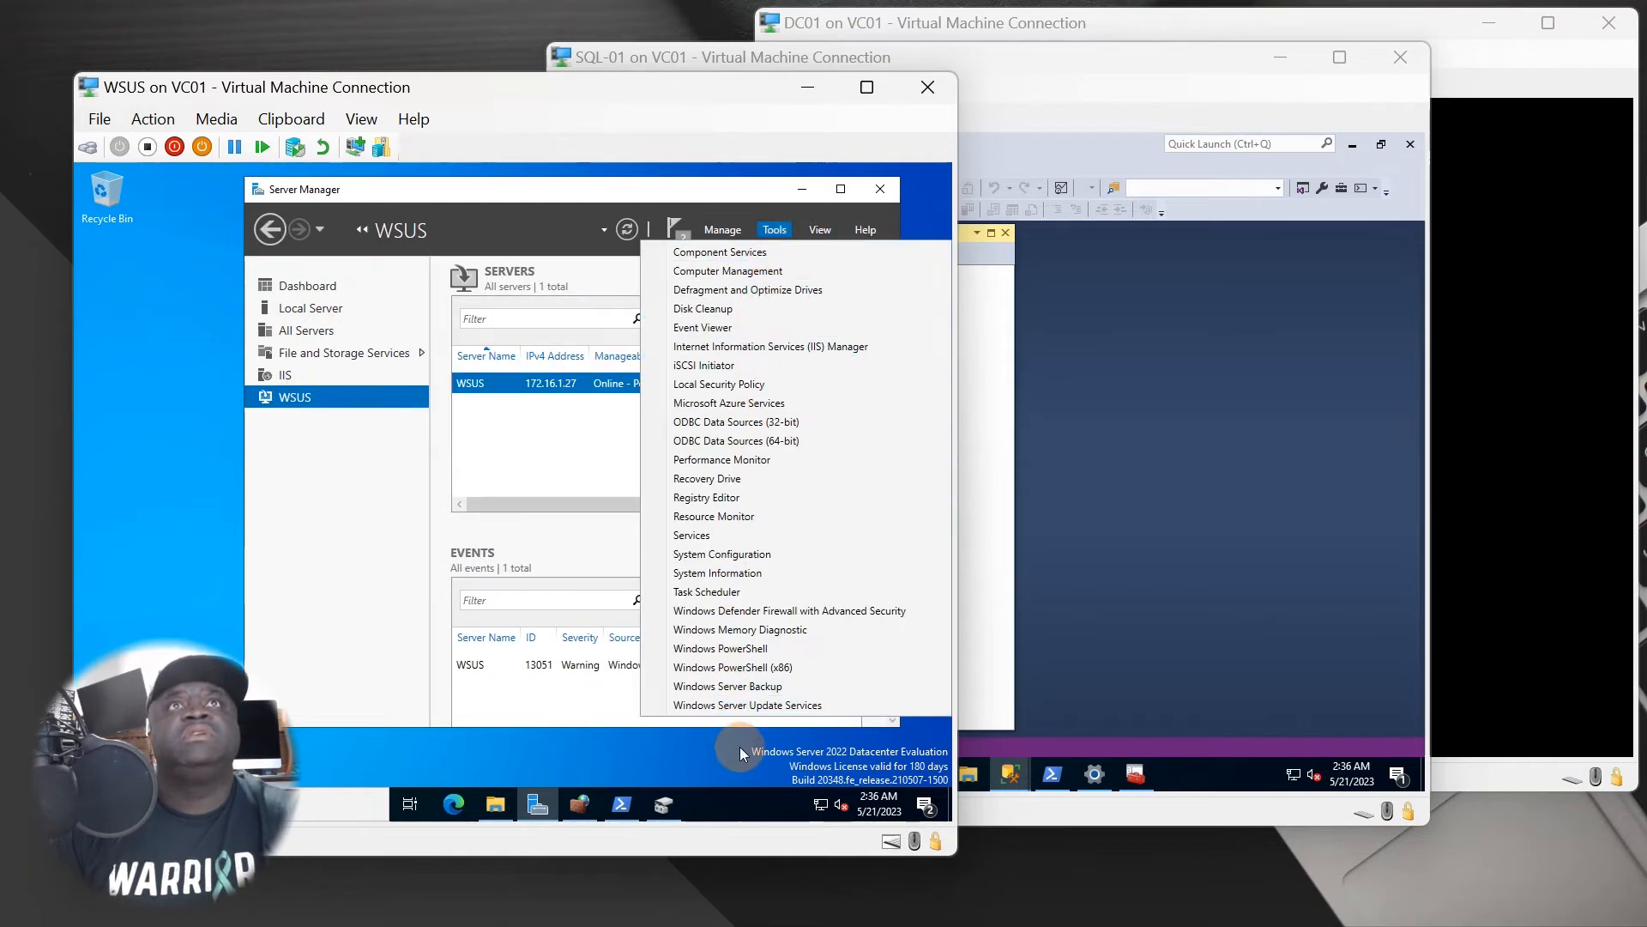
{"action": "left_click", "coordinate": [741, 703]}
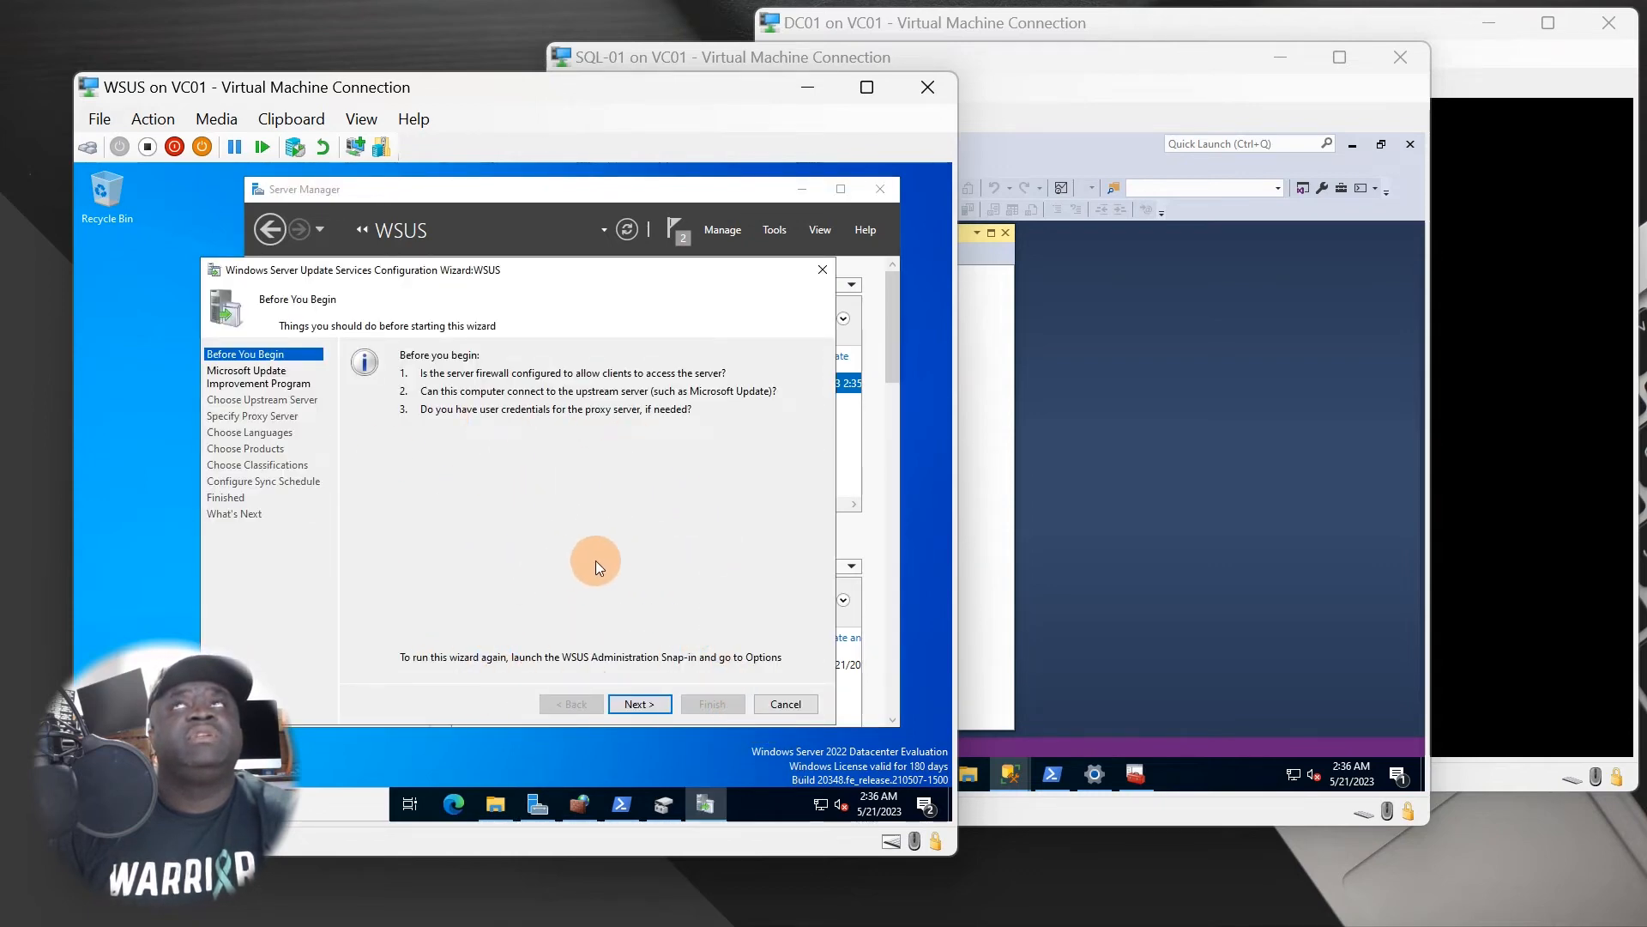
Switch to SQL Server Management Studio on SQL-01, refresh the Databases folder, and expand the SUSDB database.
{"action": "left_click", "coordinate": [1047, 556]}
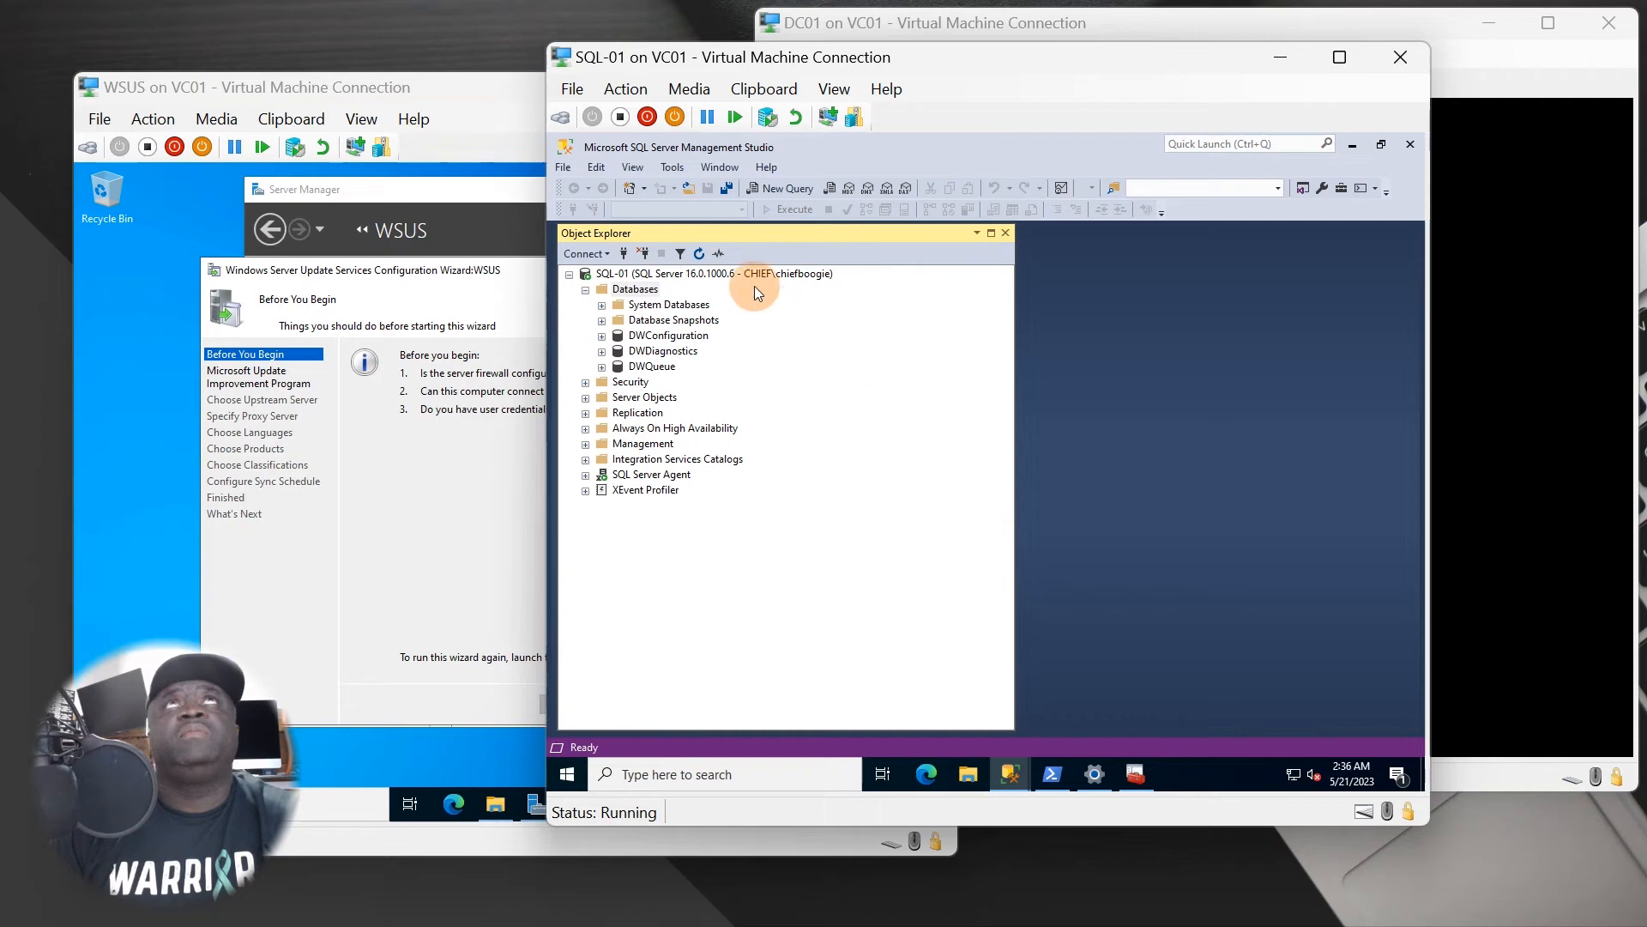
{"action": "left_click", "coordinate": [639, 290]}
{"action": "left_click", "coordinate": [699, 254]}
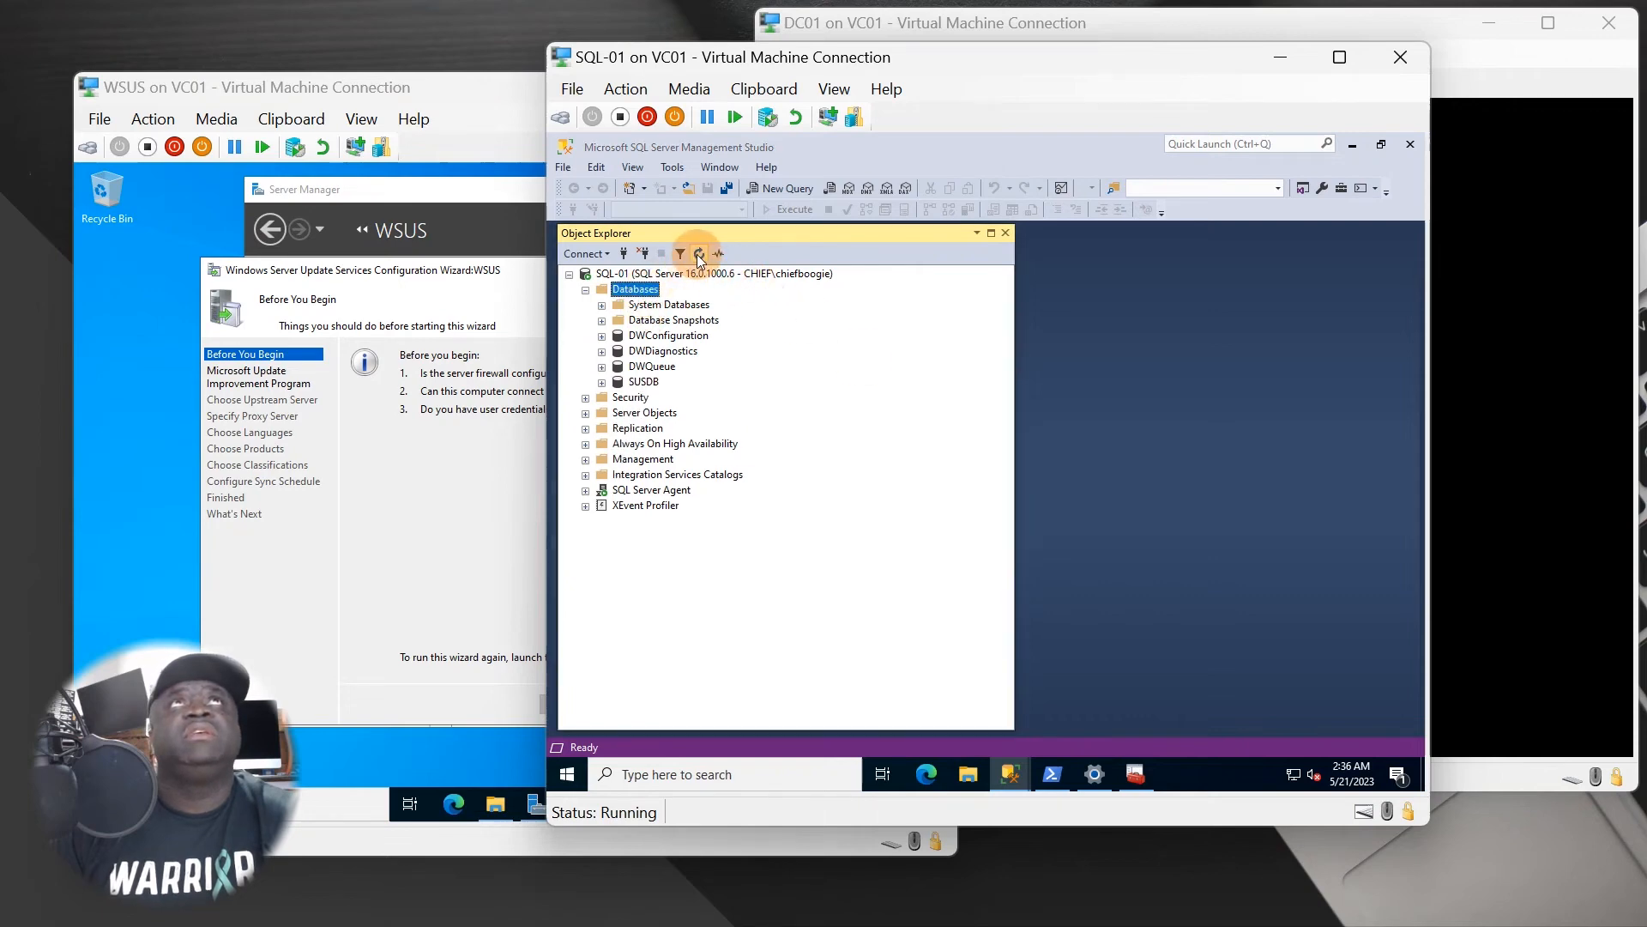
{"action": "left_click", "coordinate": [643, 381]}
{"action": "left_click", "coordinate": [601, 382]}
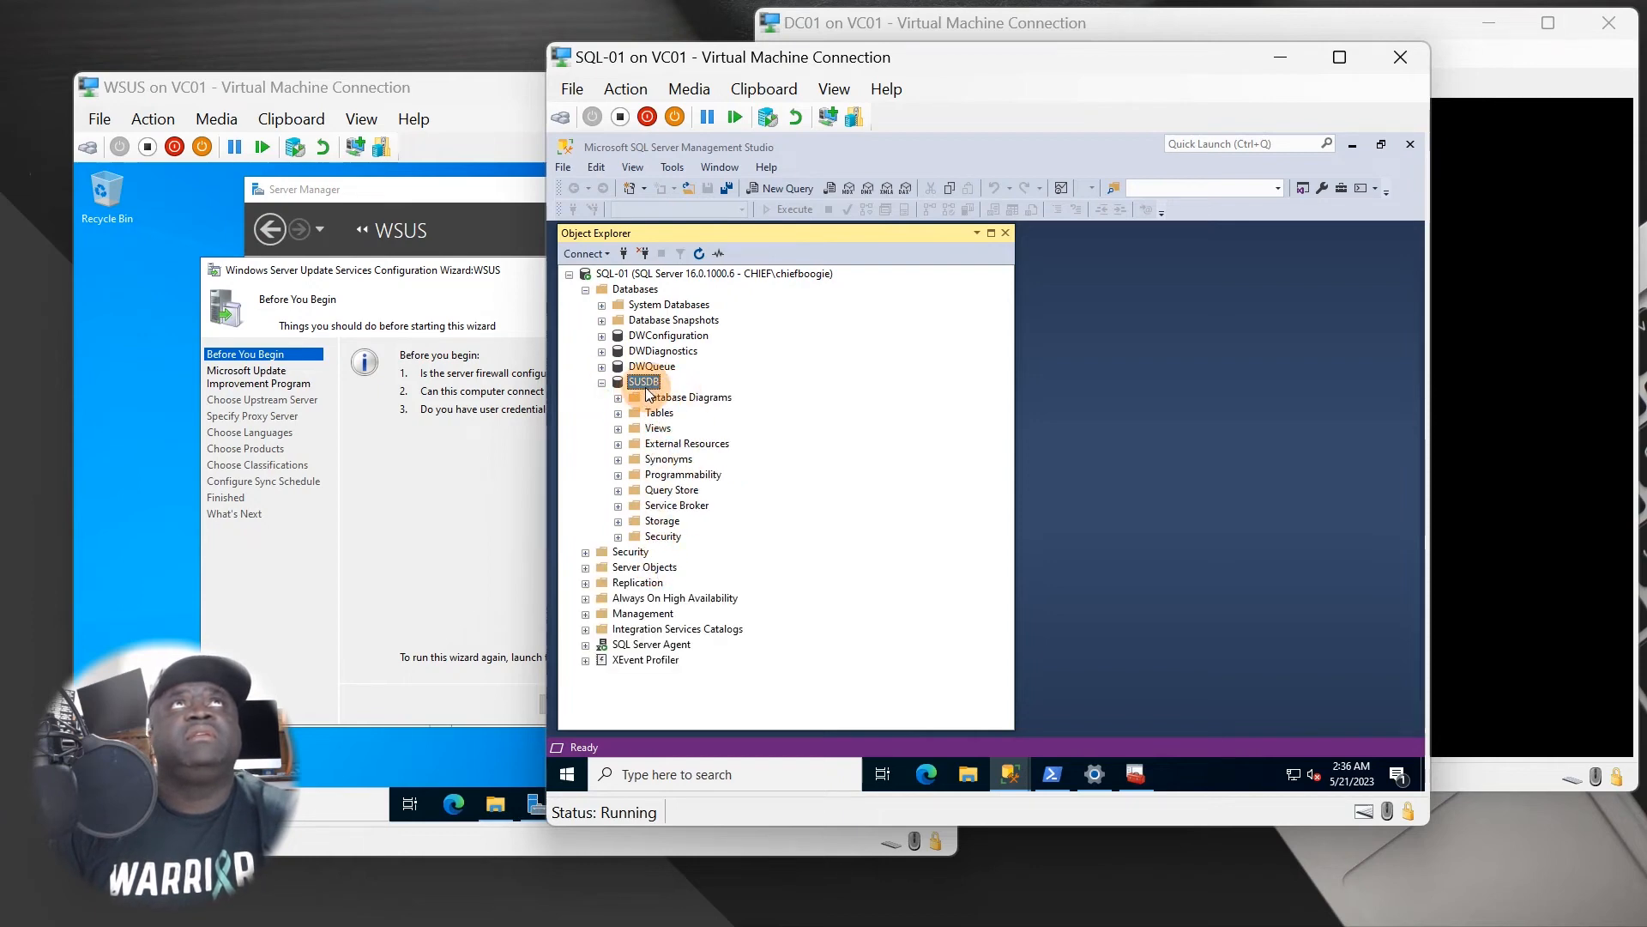
Examine the contents of System Databases, DWConfiguration, DWDiagnostics and DWQueue, collapsing each one again.
{"action": "left_click", "coordinate": [602, 306]}
{"action": "left_click", "coordinate": [602, 306]}
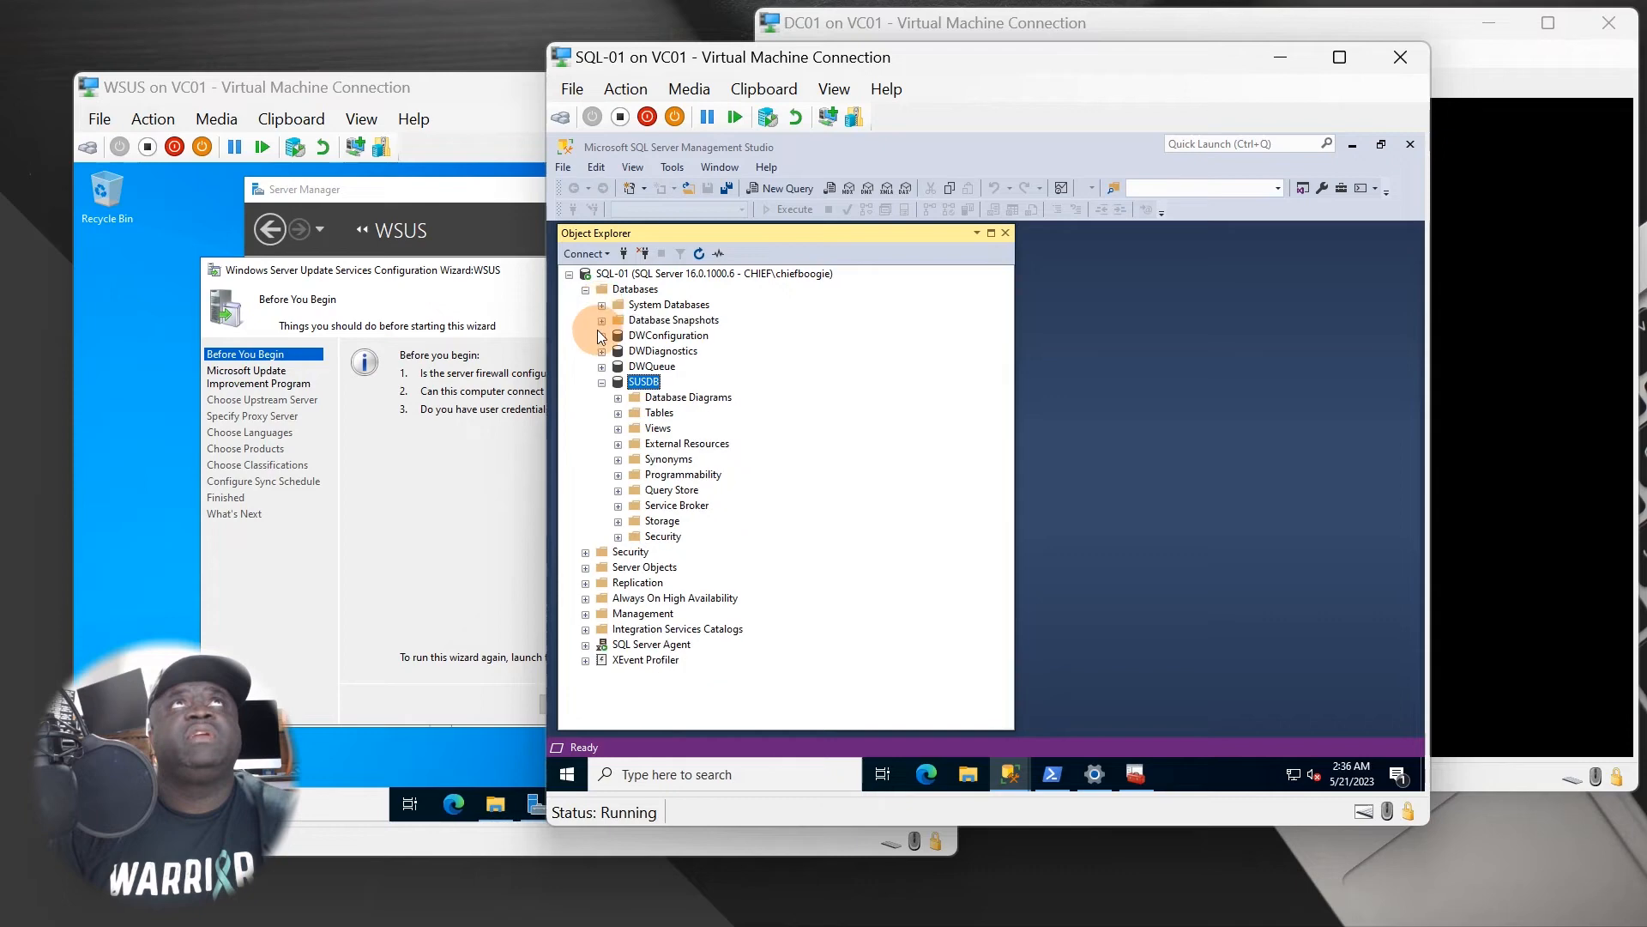
{"action": "left_click", "coordinate": [602, 337]}
{"action": "left_click", "coordinate": [601, 337]}
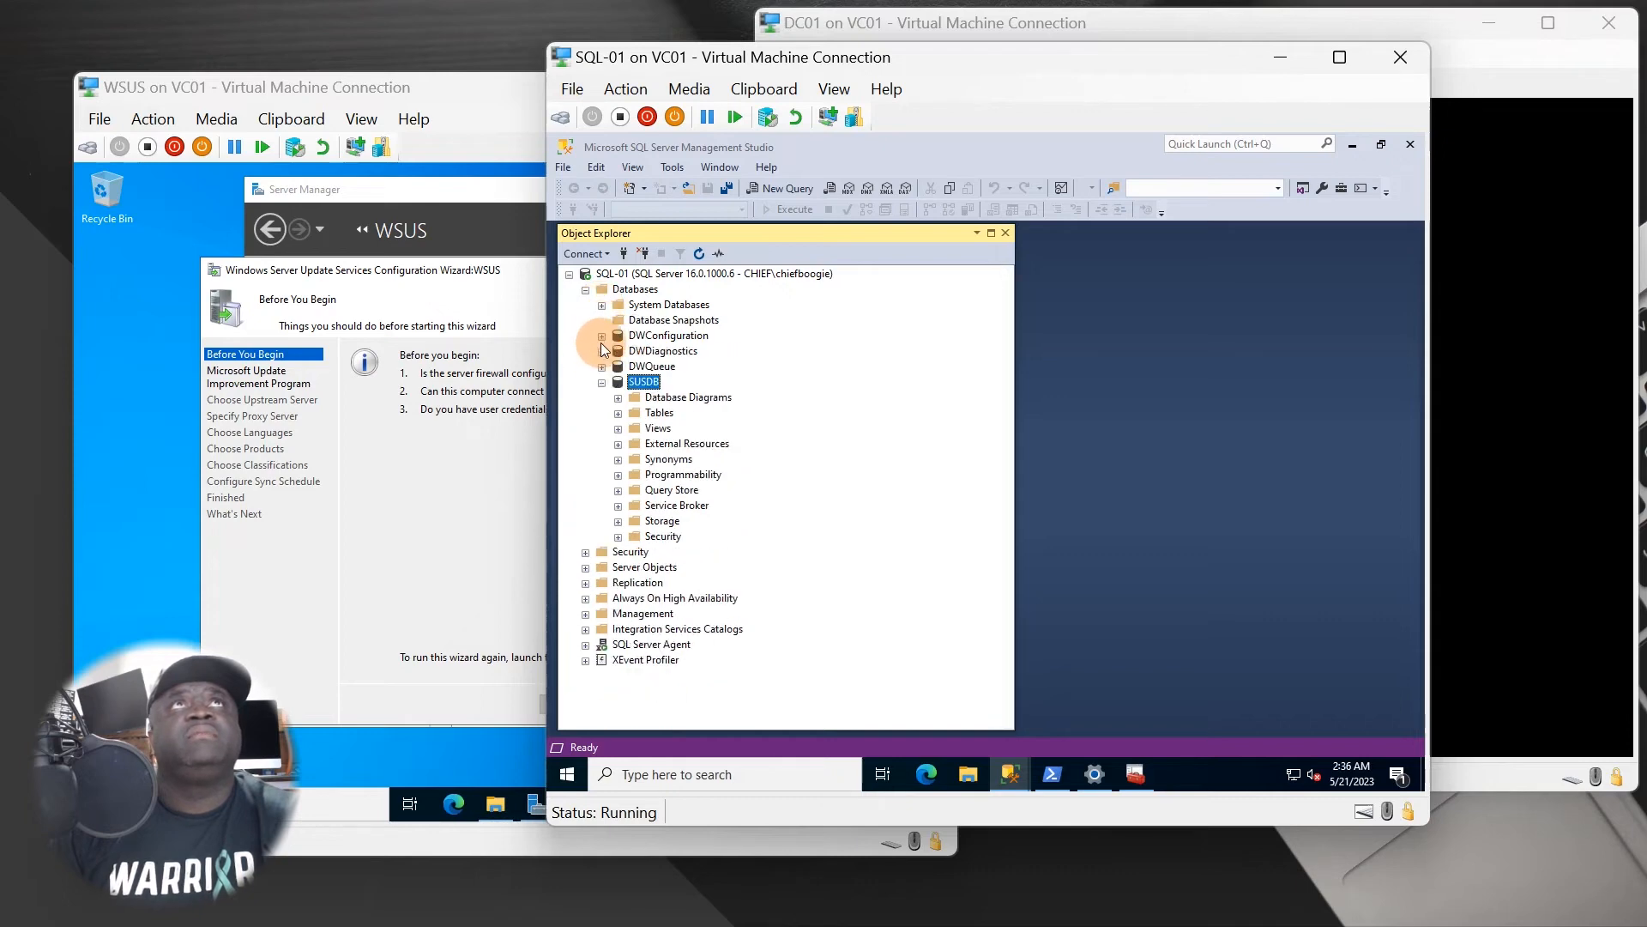
{"action": "left_click", "coordinate": [602, 352]}
{"action": "left_click", "coordinate": [602, 352]}
{"action": "left_click", "coordinate": [601, 367]}
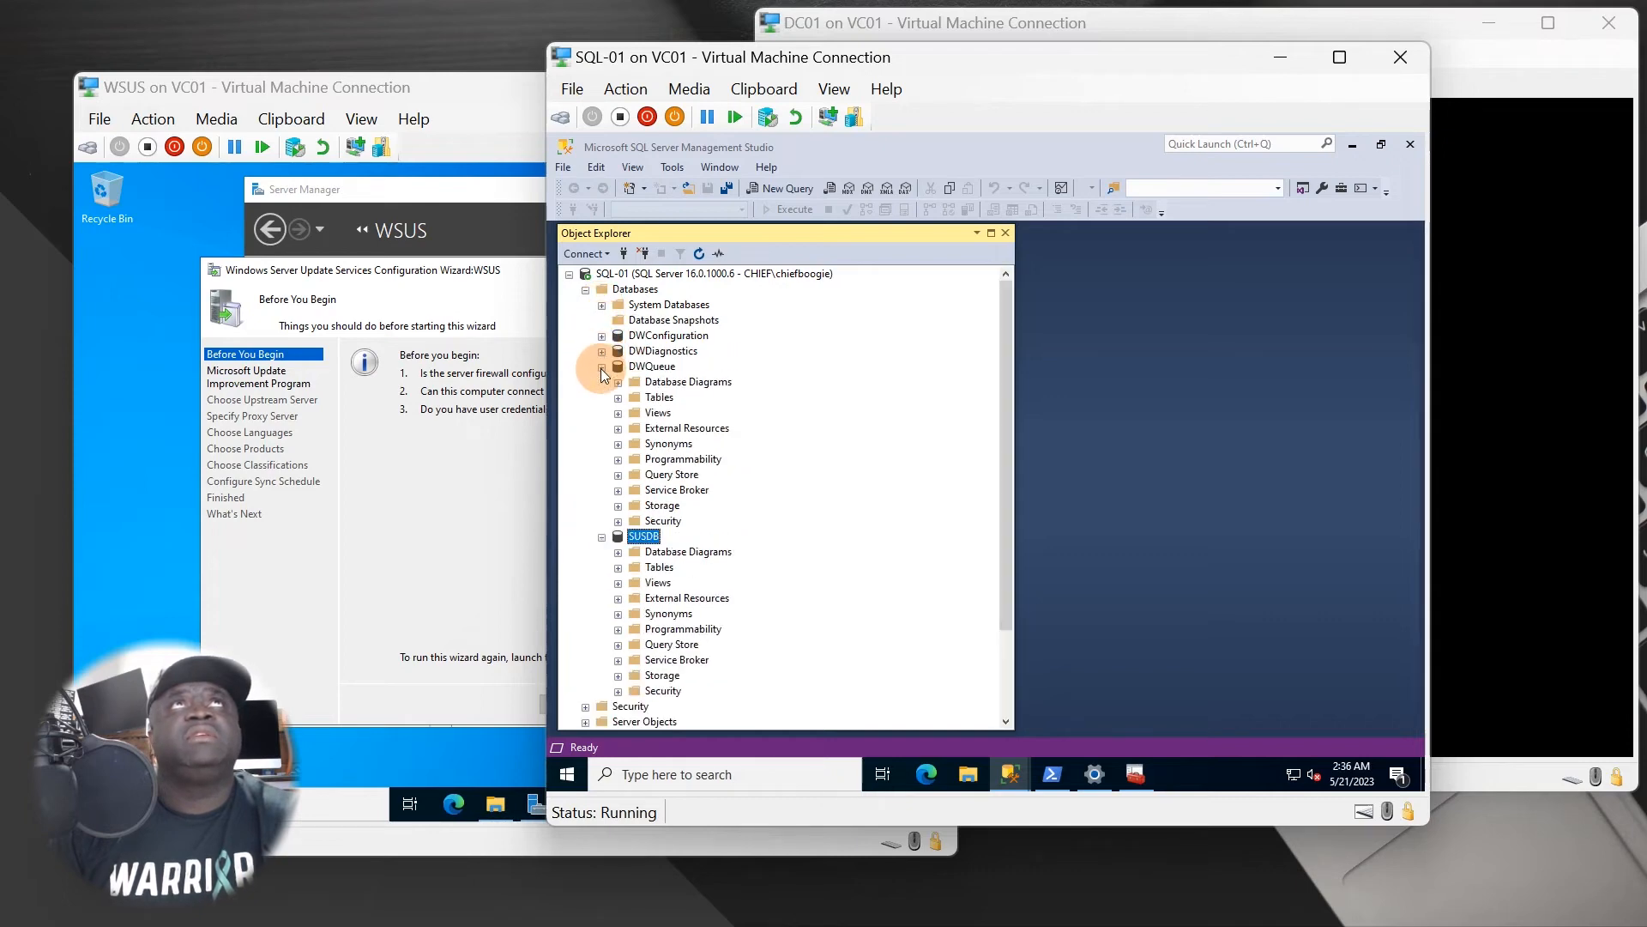
{"action": "left_click", "coordinate": [601, 367]}
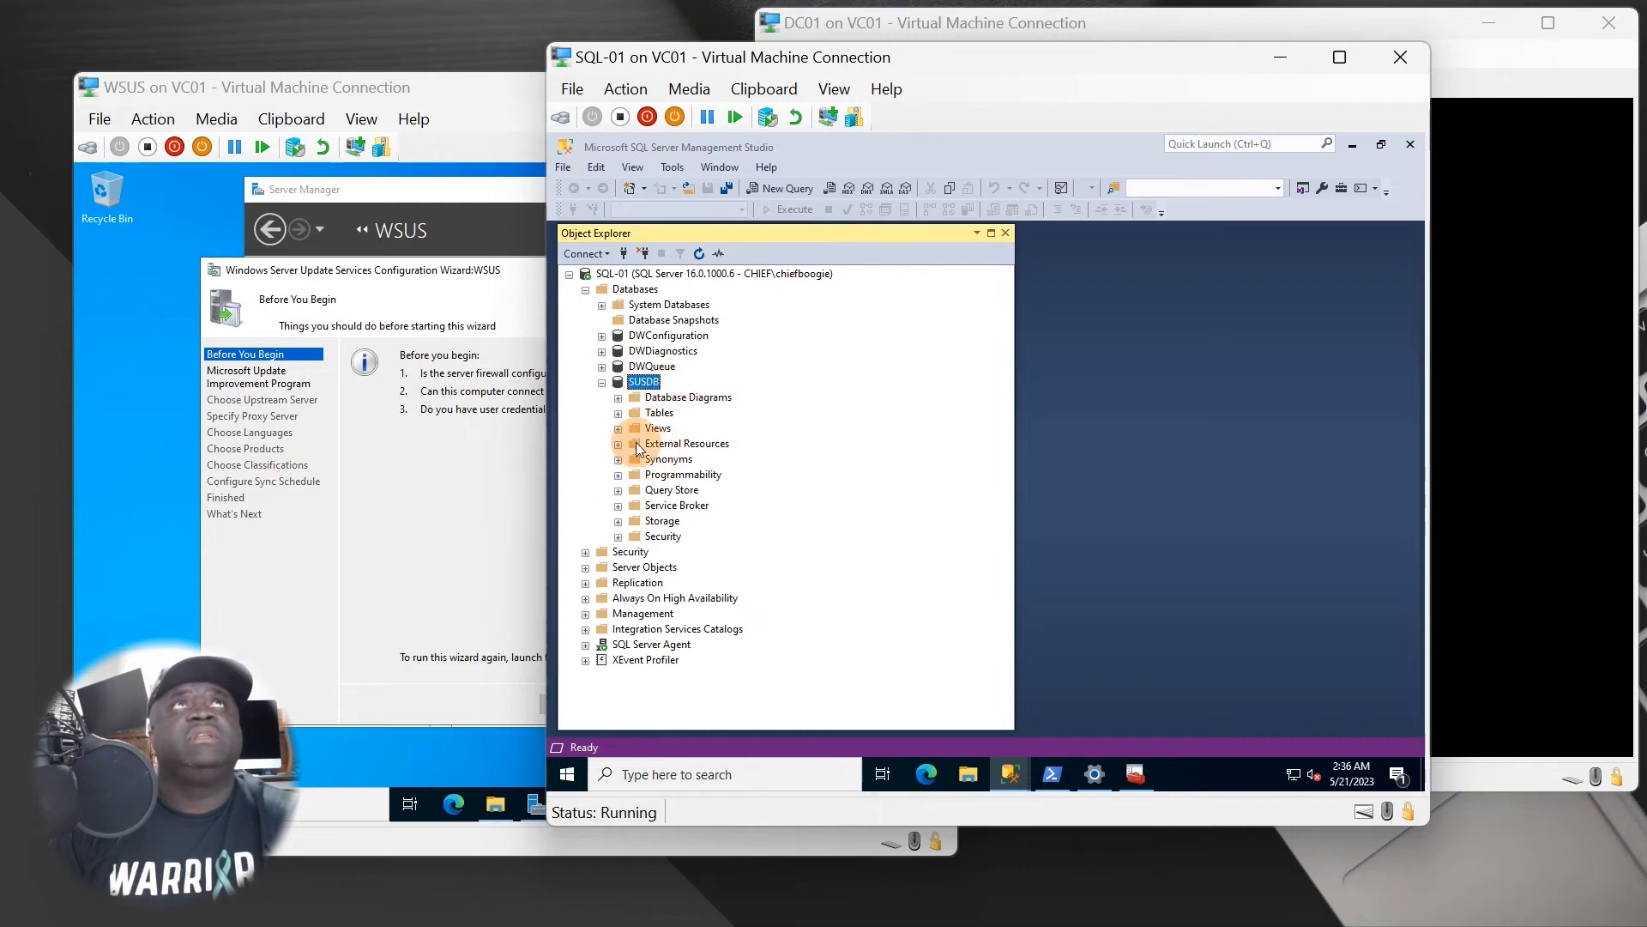
Expand SUSDB's Database Diagrams folder and agree to create the support objects required for database diagramming.
{"action": "left_click", "coordinate": [641, 523]}
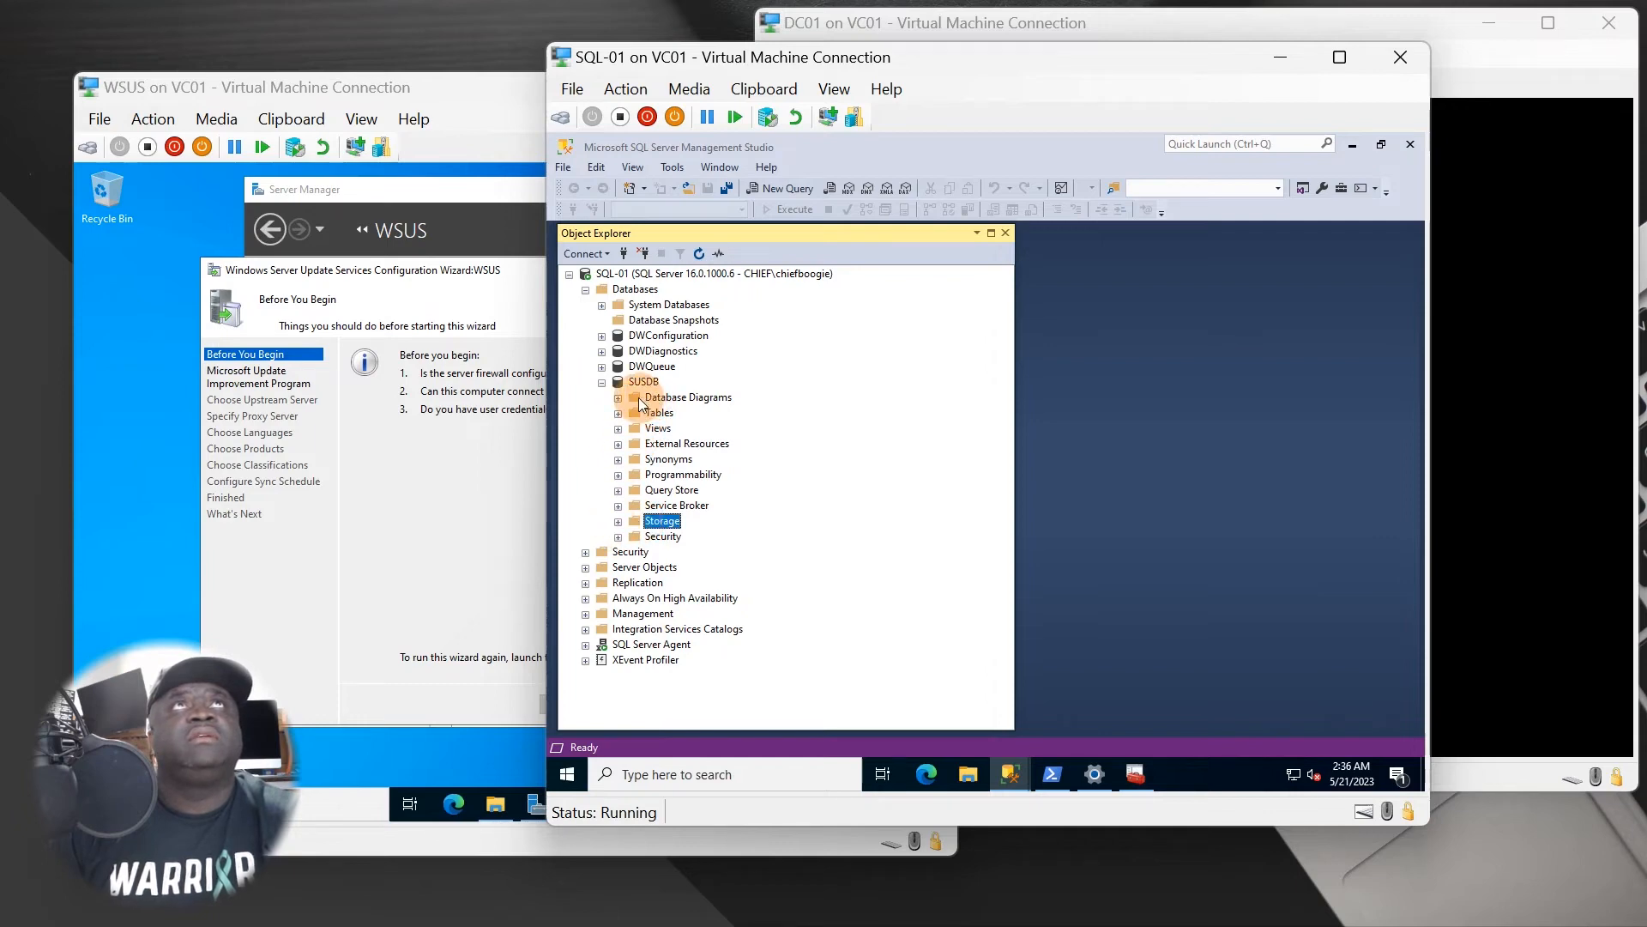
{"action": "left_click", "coordinate": [617, 399]}
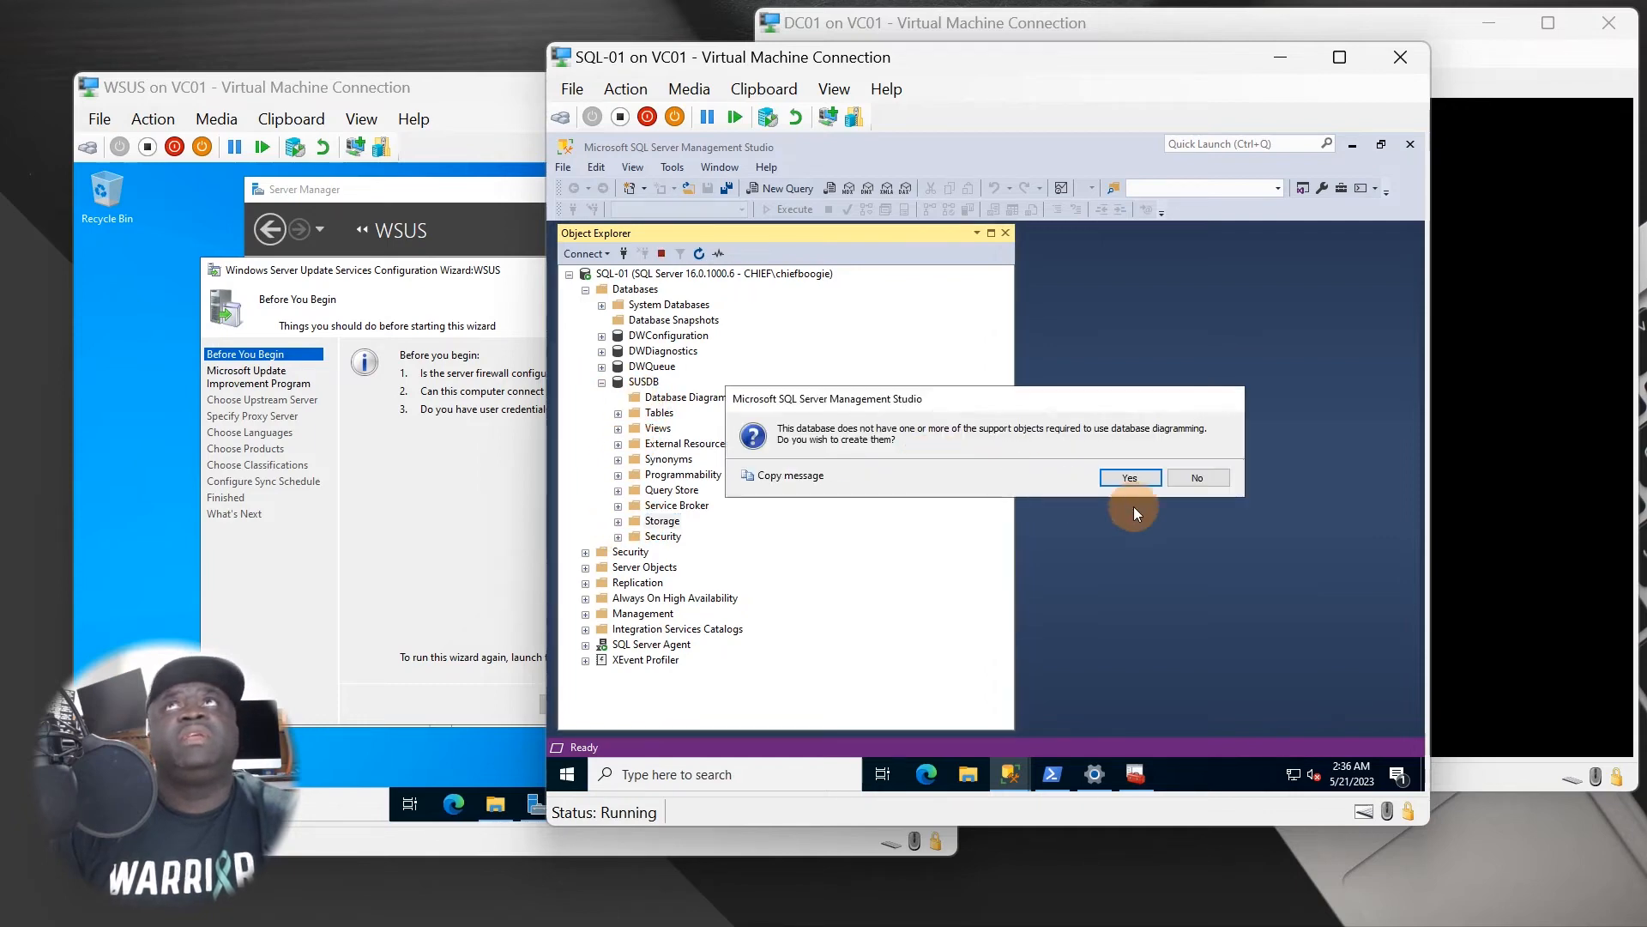
{"action": "left_click", "coordinate": [1131, 480]}
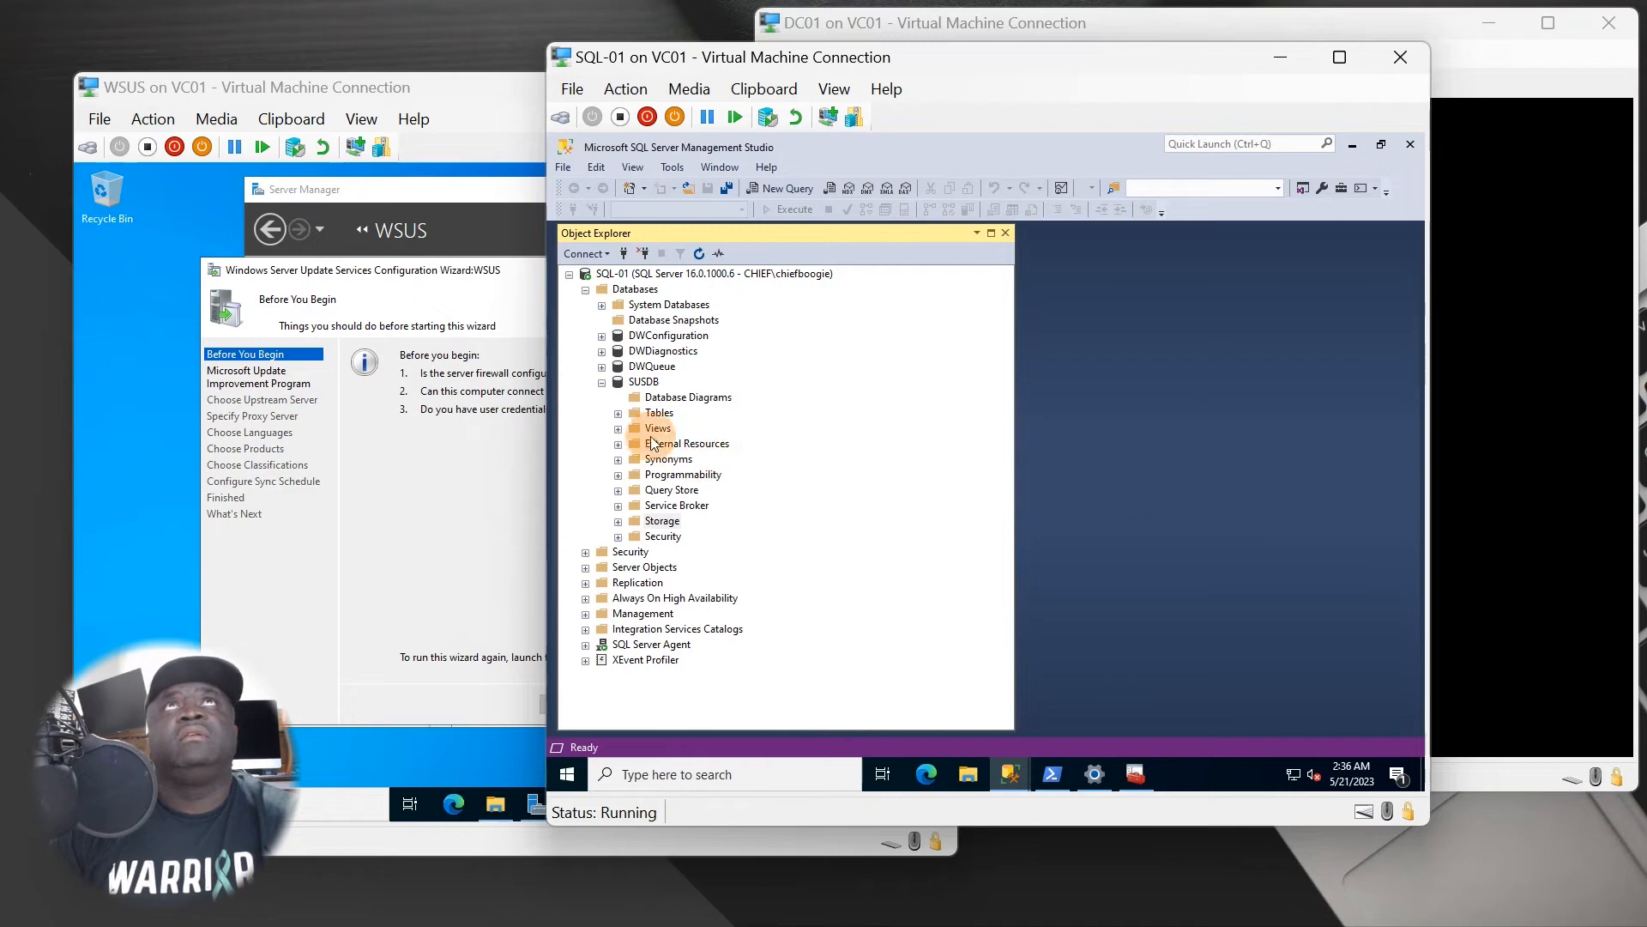
Examine the list of tables in the SUSDB database, then collapse the Tables folder.
{"action": "left_click", "coordinate": [619, 414]}
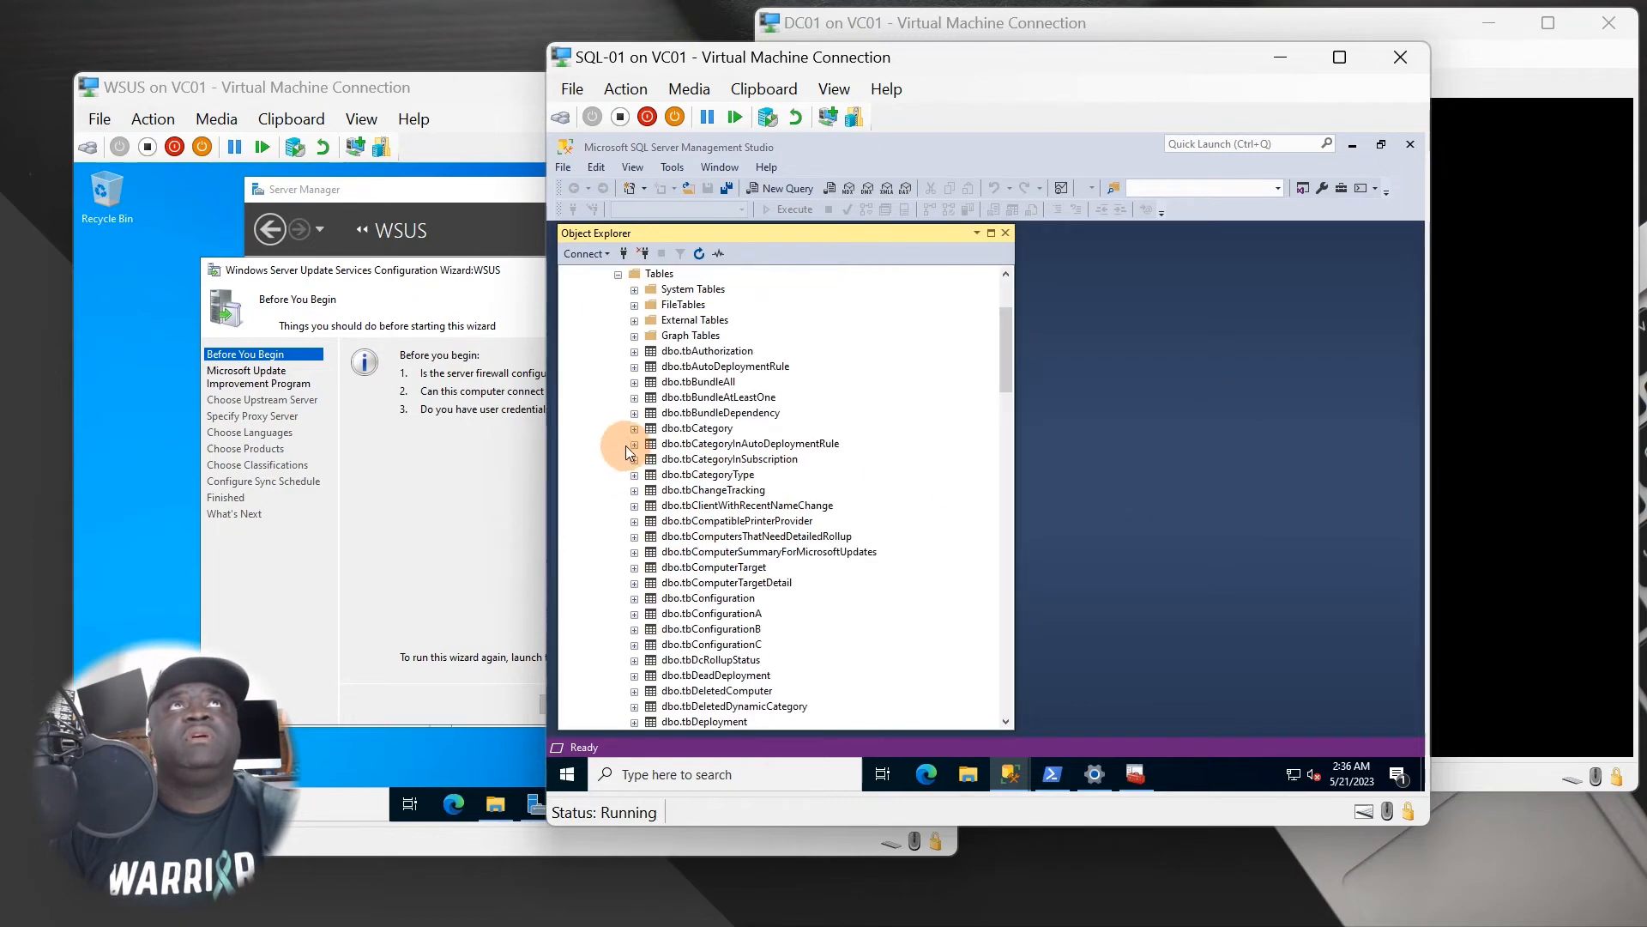
{"action": "scroll", "coordinate": [815, 673], "scroll_direction": "up", "scroll_amount": 2}
{"action": "scroll", "coordinate": [762, 599], "scroll_direction": "down", "scroll_amount": 2}
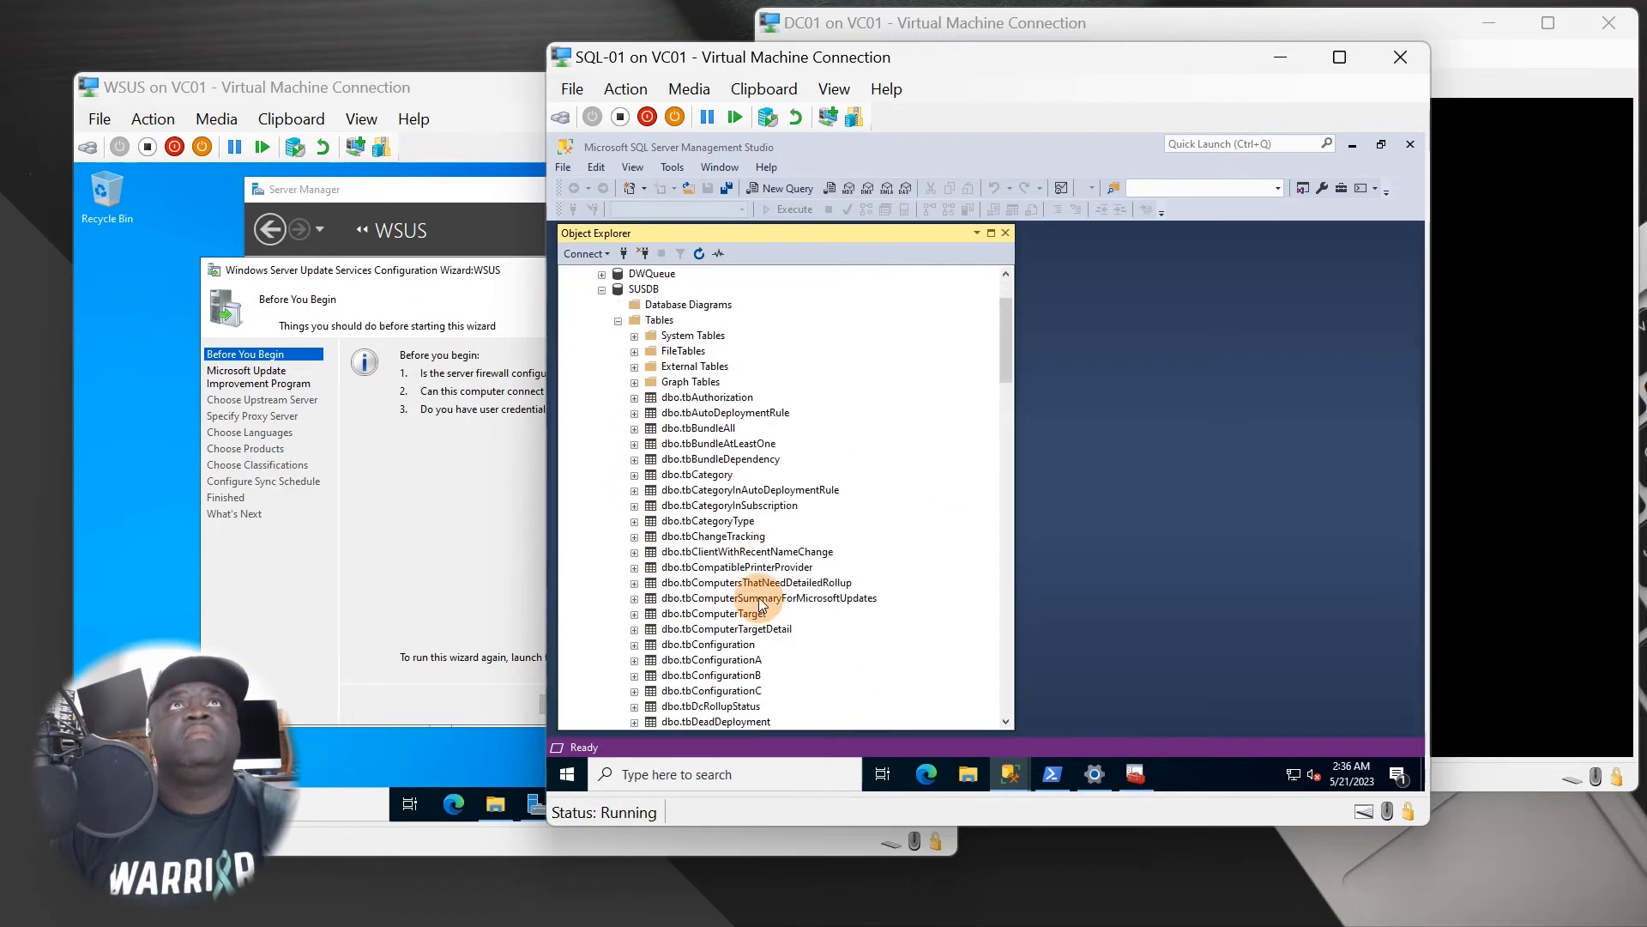
{"action": "scroll", "coordinate": [755, 583], "scroll_direction": "down", "scroll_amount": 20}
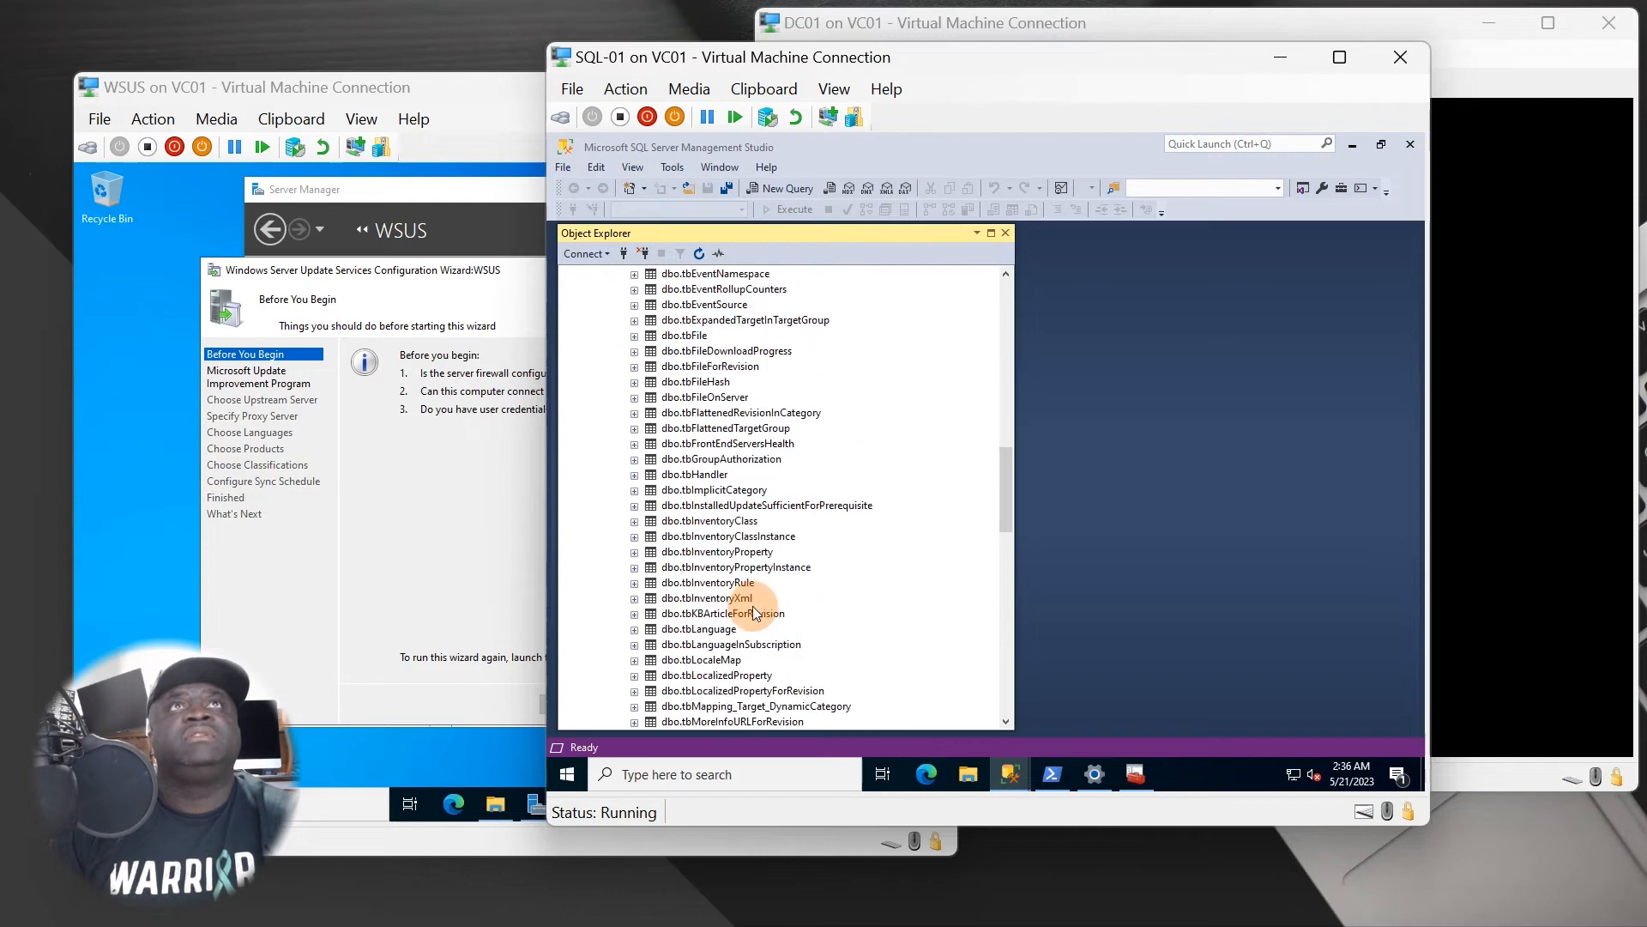
{"action": "scroll", "coordinate": [755, 618], "scroll_direction": "down", "scroll_amount": 11}
{"action": "scroll", "coordinate": [743, 615], "scroll_direction": "up", "scroll_amount": 6}
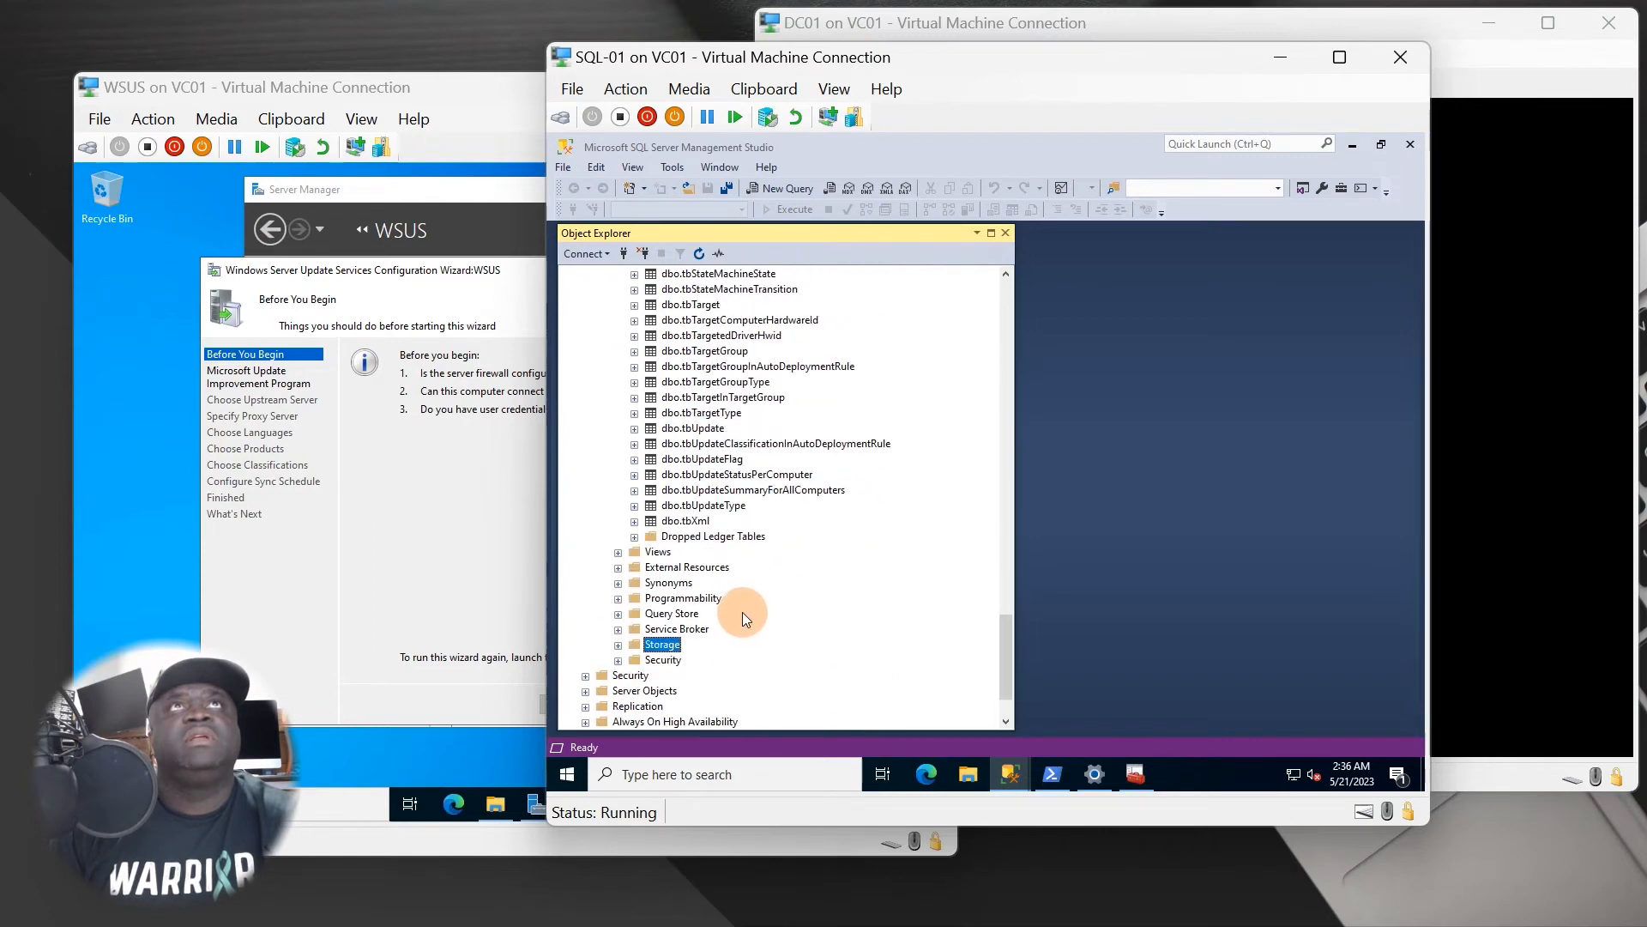
{"action": "scroll", "coordinate": [743, 610], "scroll_direction": "up", "scroll_amount": 20}
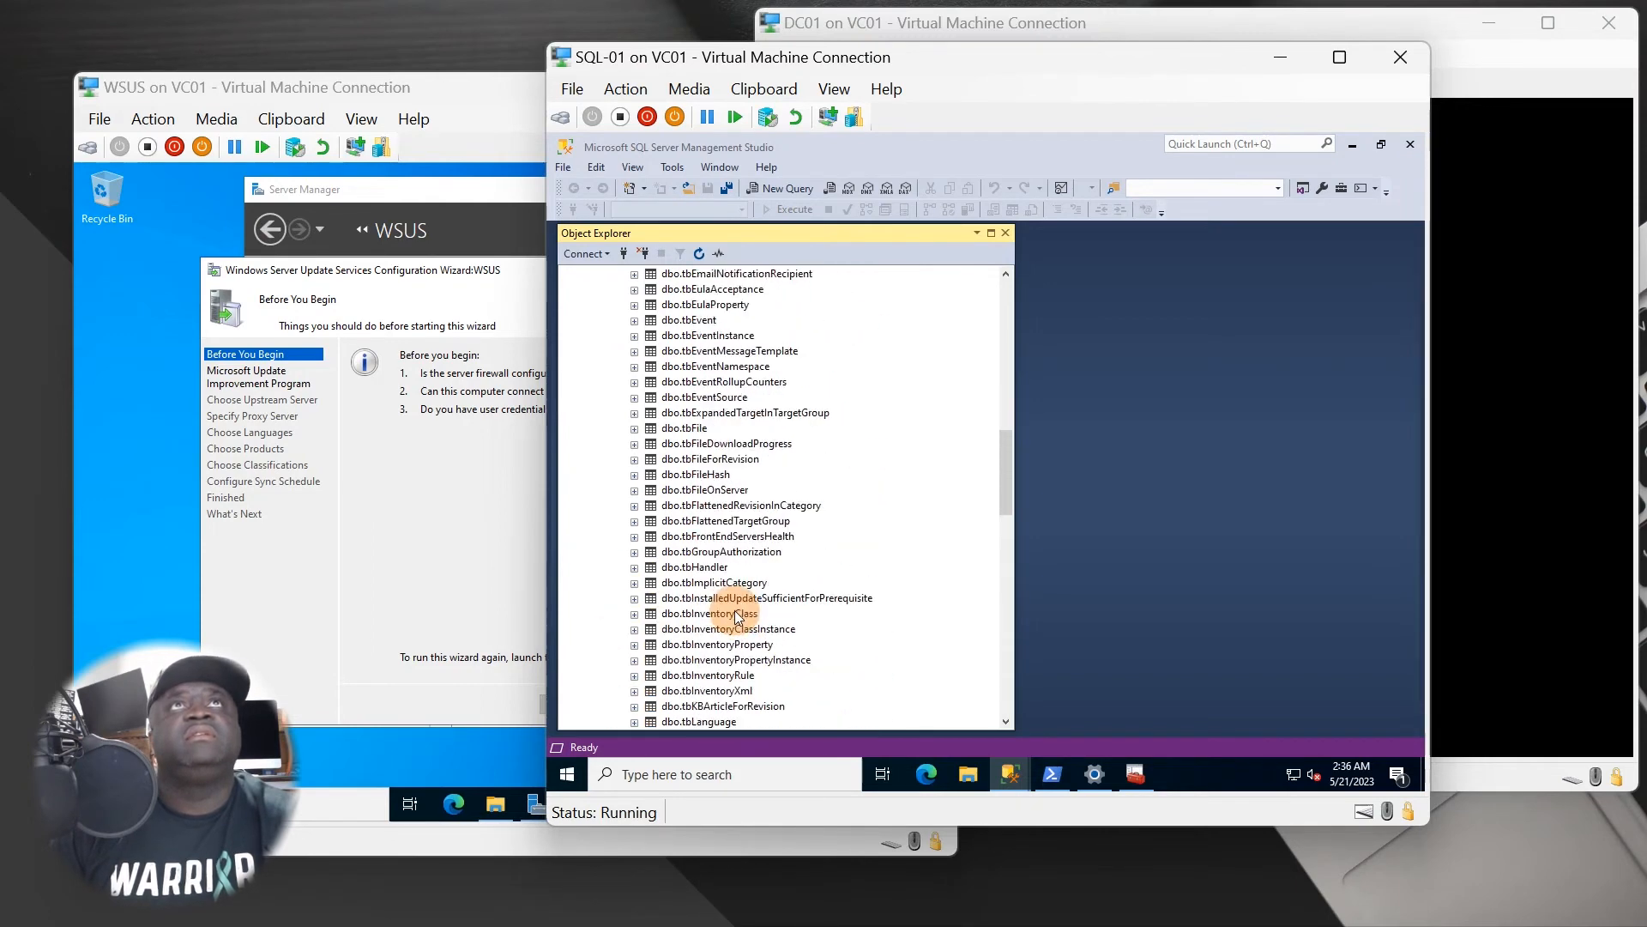
{"action": "scroll", "coordinate": [711, 616], "scroll_direction": "up", "scroll_amount": 18}
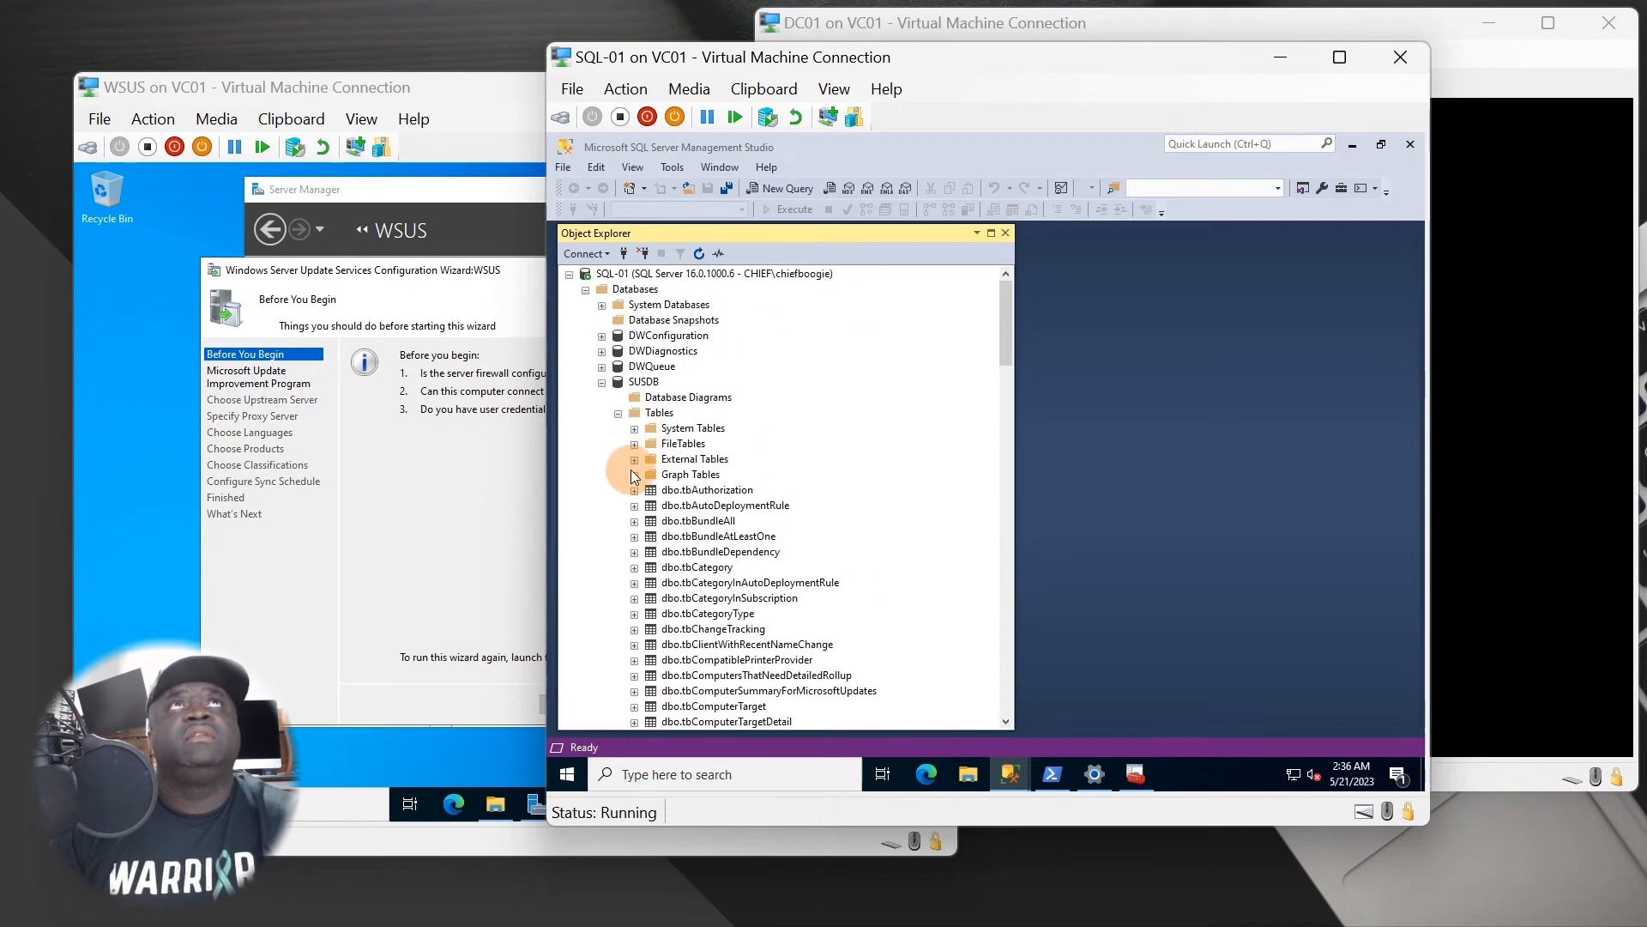
{"action": "left_click", "coordinate": [618, 414]}
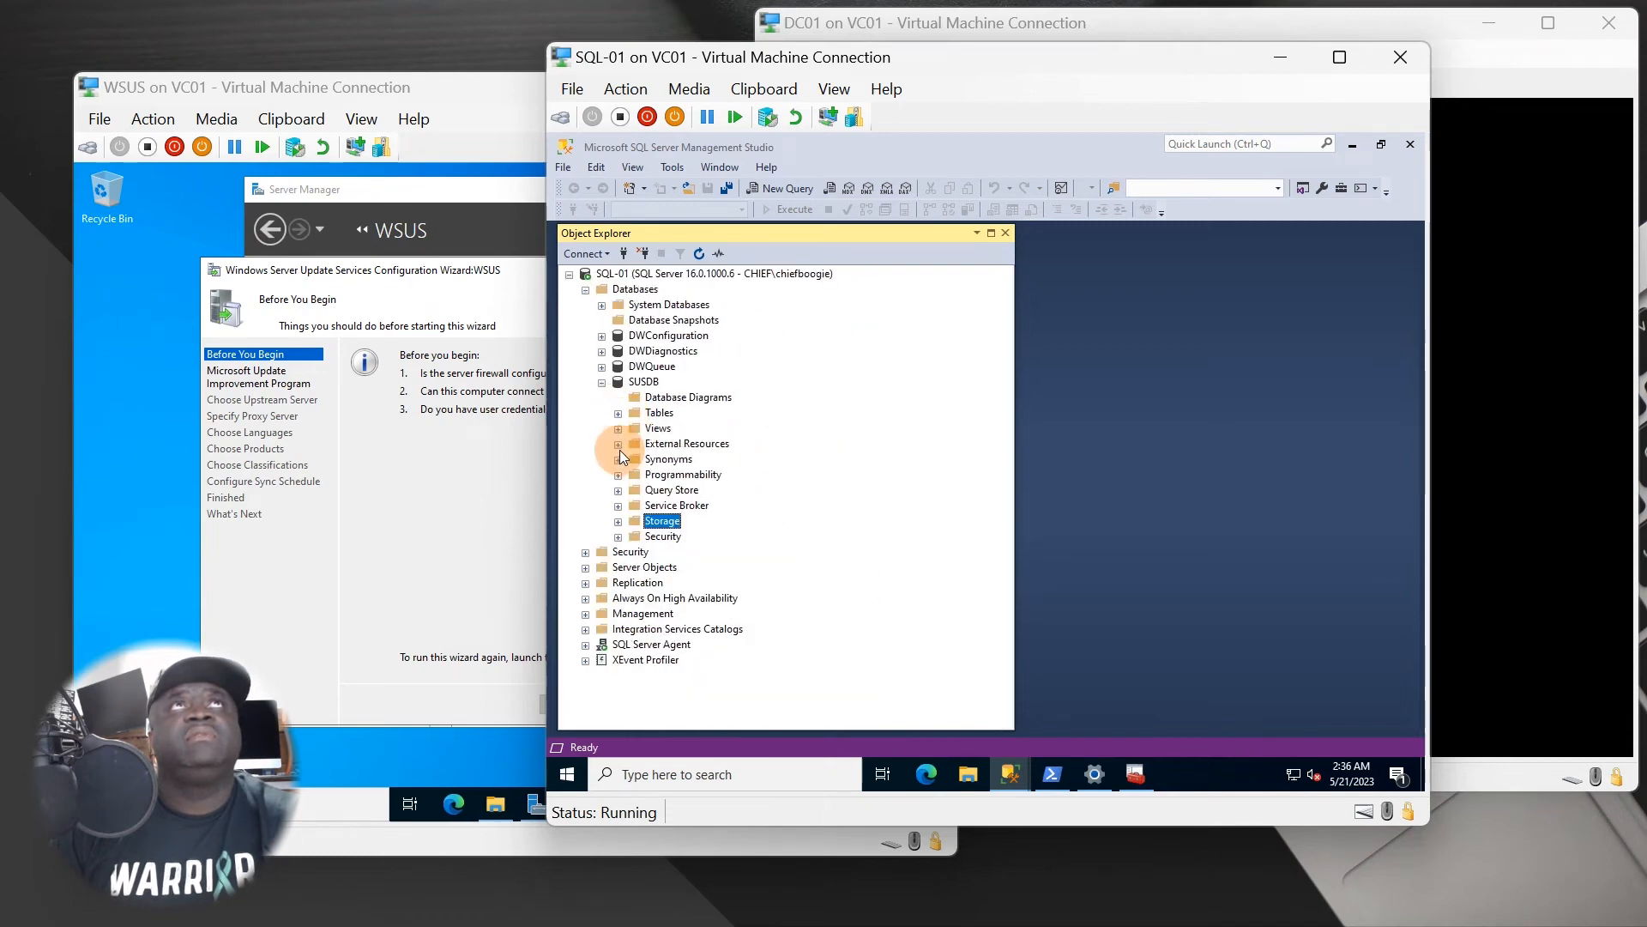
Inspect the users under SUSDB's Security folder and select the CHIEF\WSUS$ computer account.
{"action": "left_click", "coordinate": [617, 536]}
{"action": "left_click", "coordinate": [640, 553]}
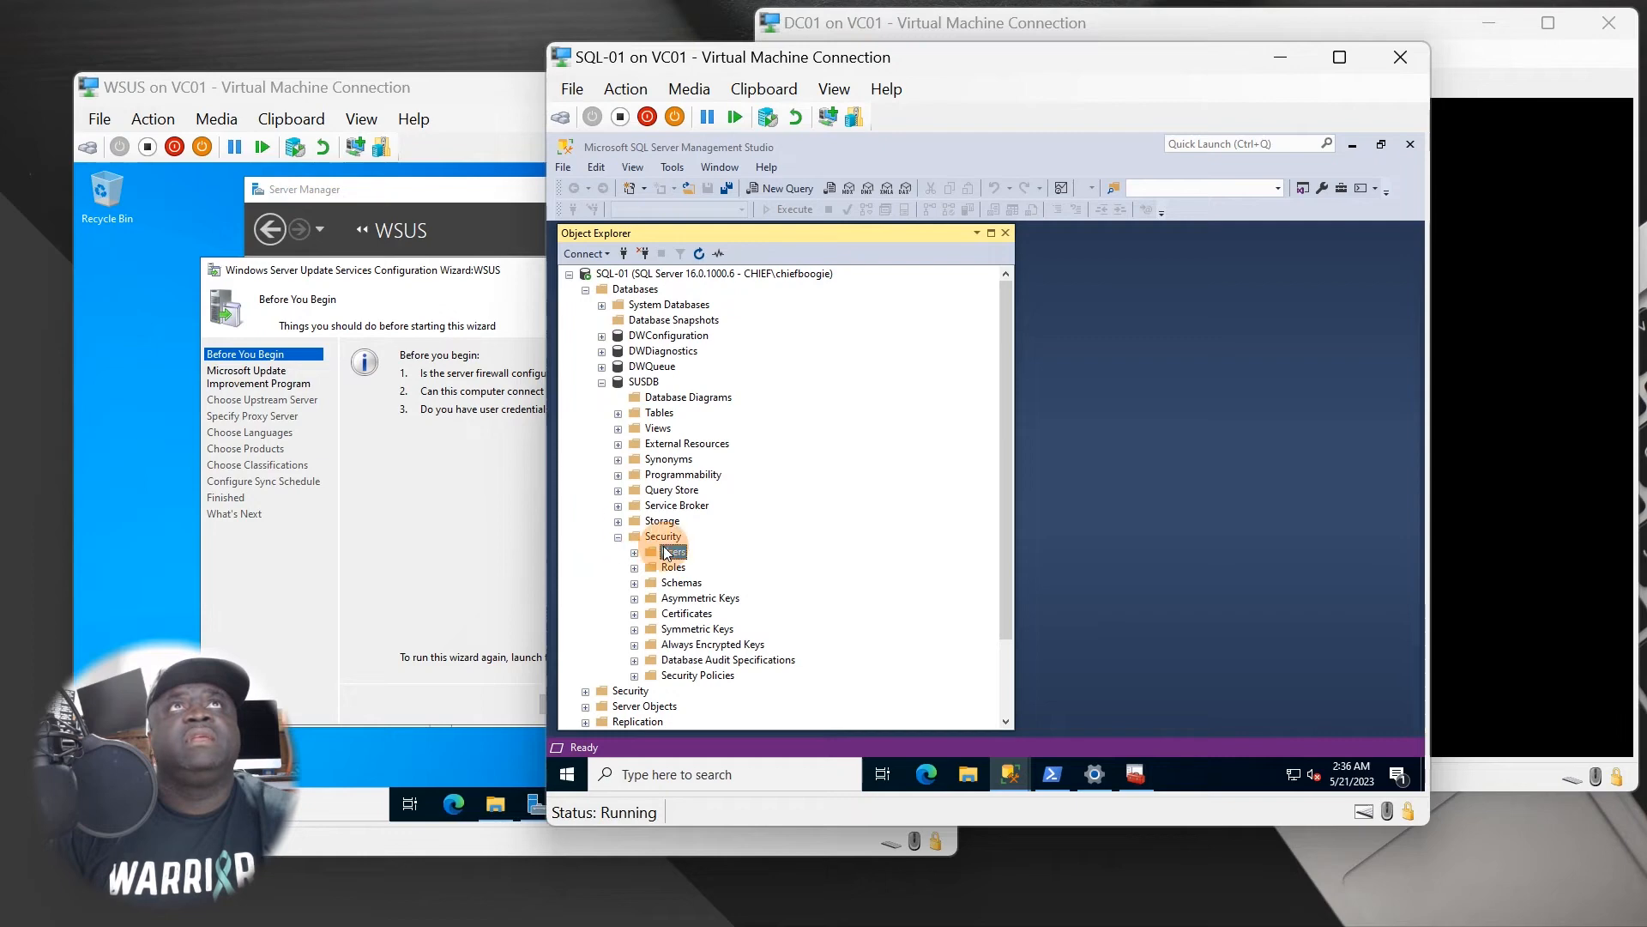
{"action": "left_click", "coordinate": [719, 569]}
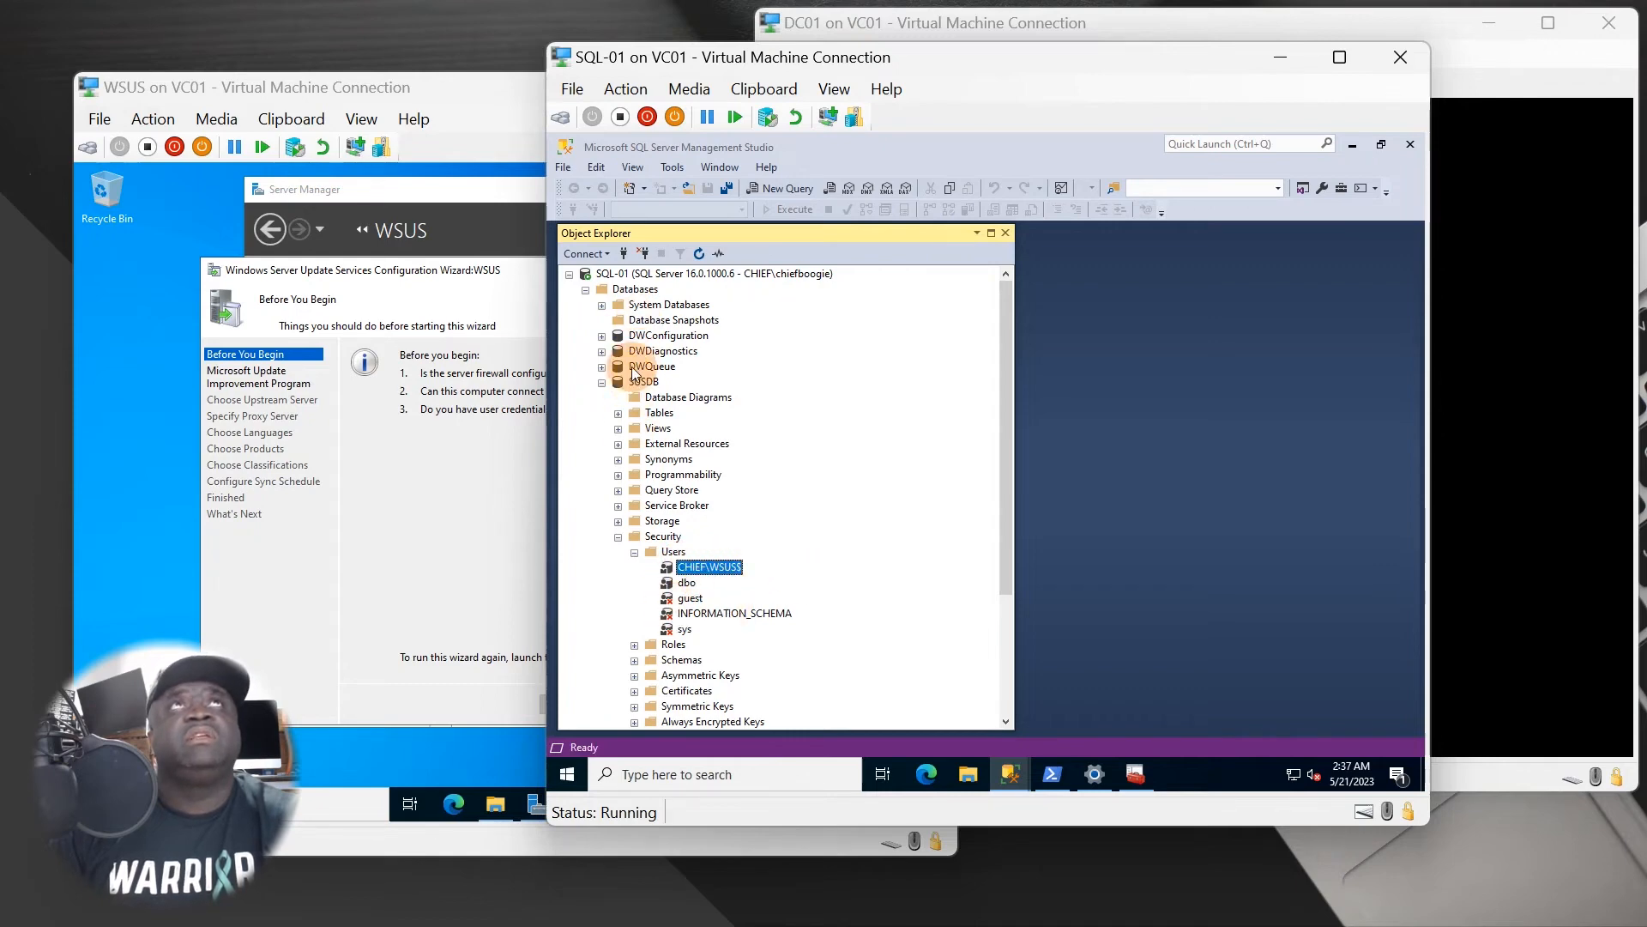
Return to the WSUS Configuration Wizard on the WSUS server and accept joining the Microsoft Update Improvement Program.
{"action": "left_click", "coordinate": [346, 500]}
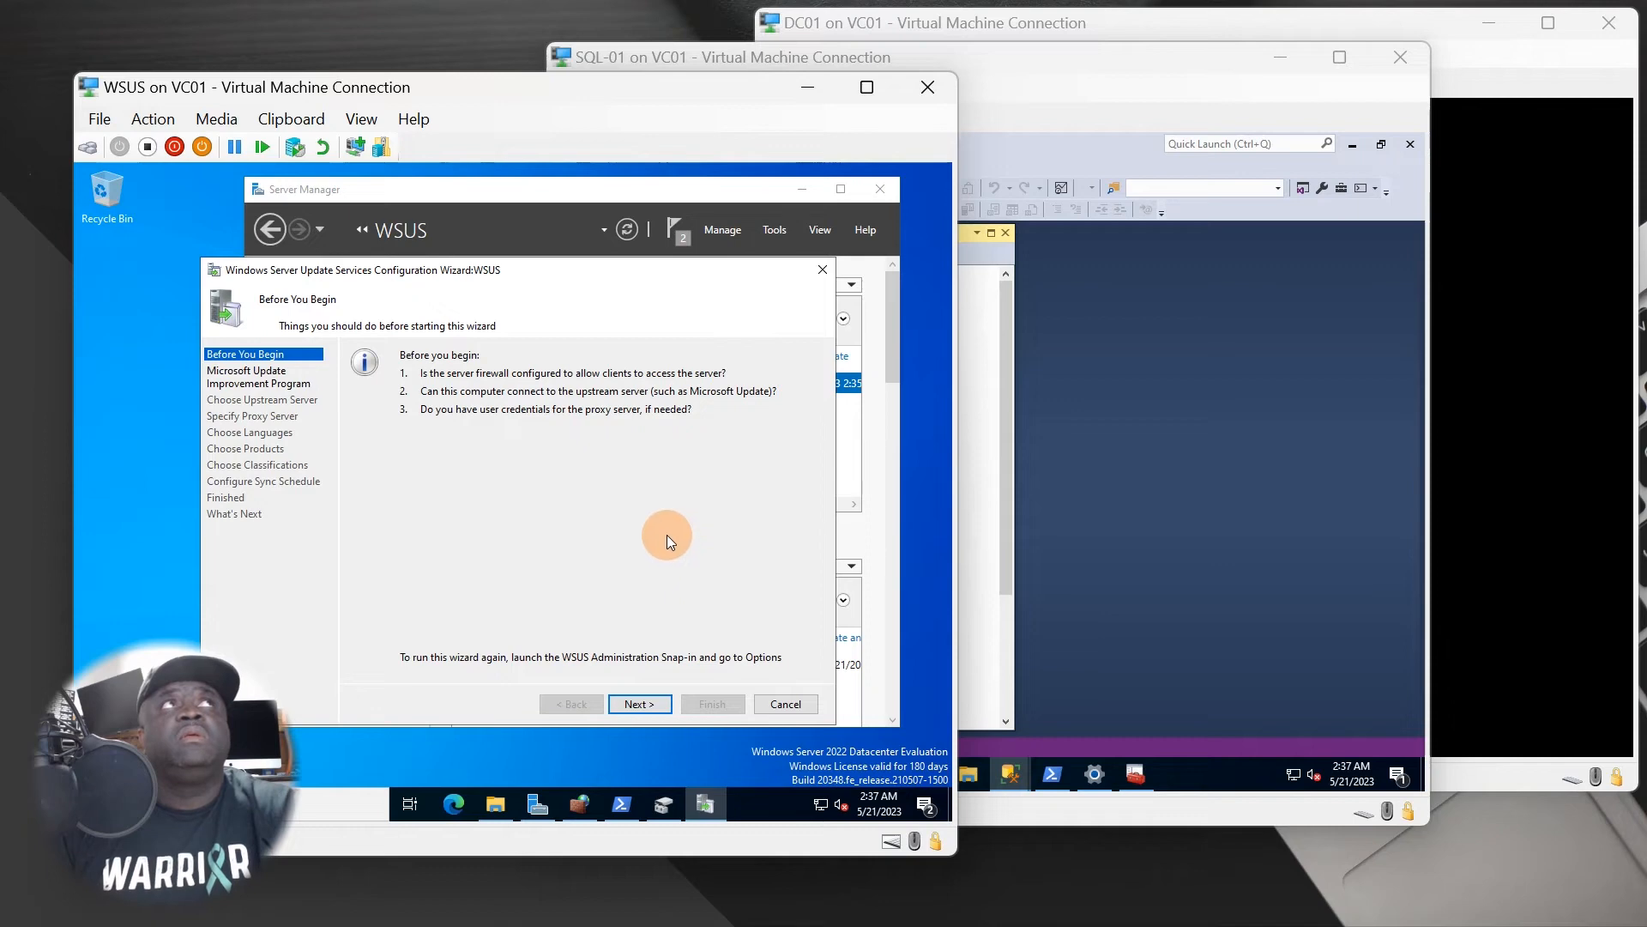
{"action": "left_click", "coordinate": [646, 700]}
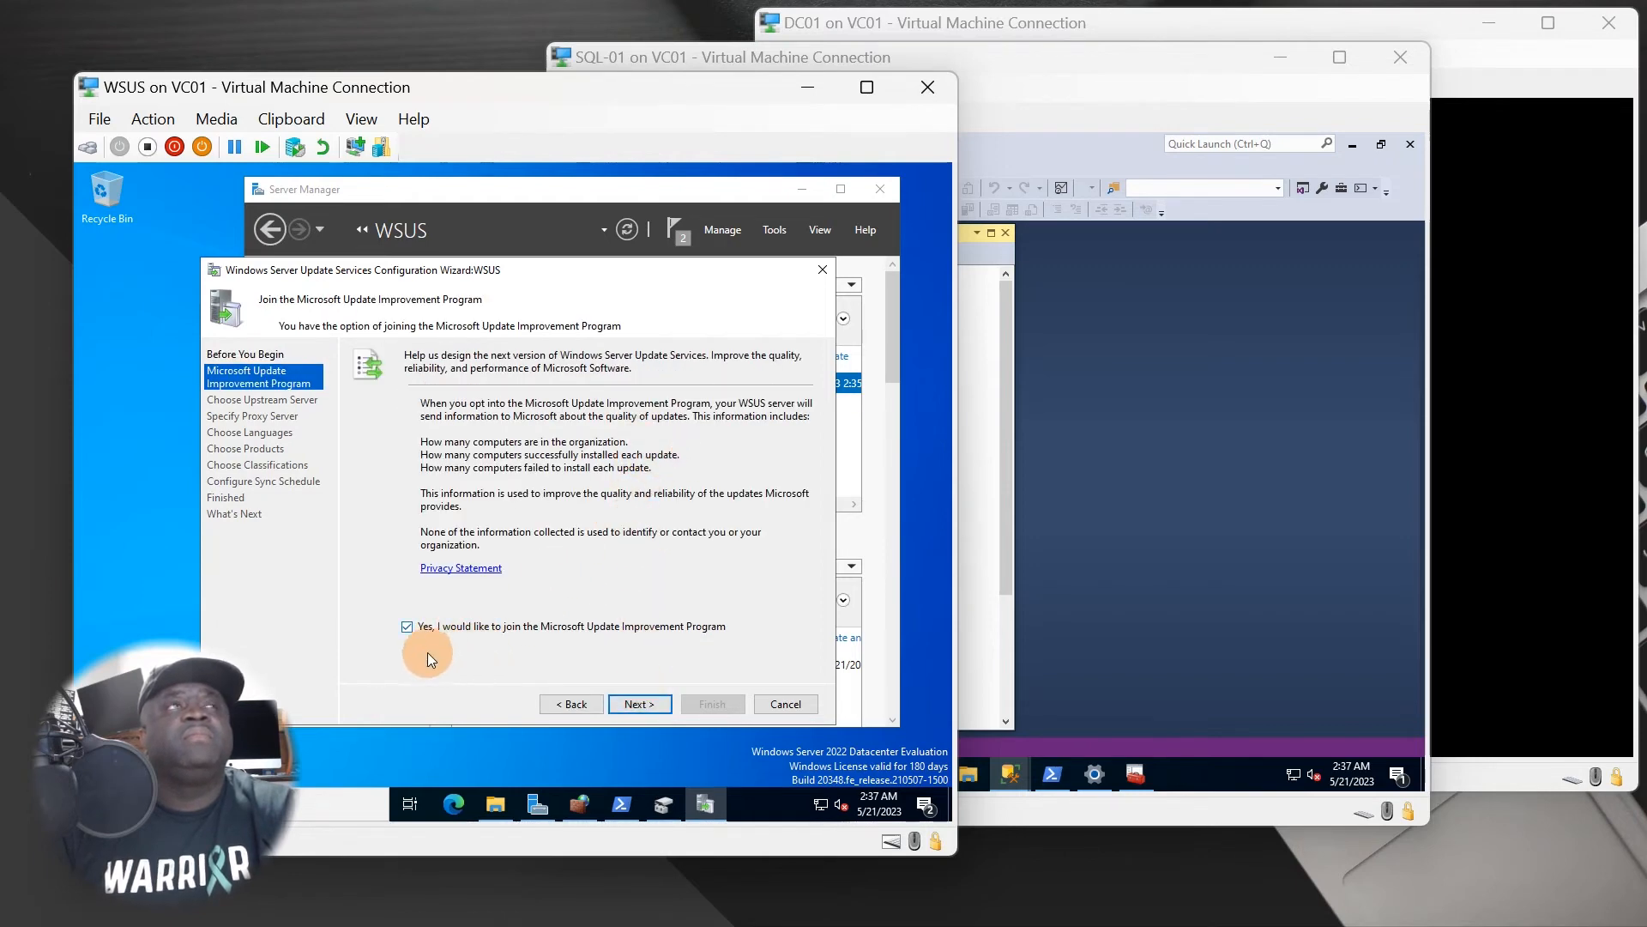
{"action": "left_click", "coordinate": [641, 706]}
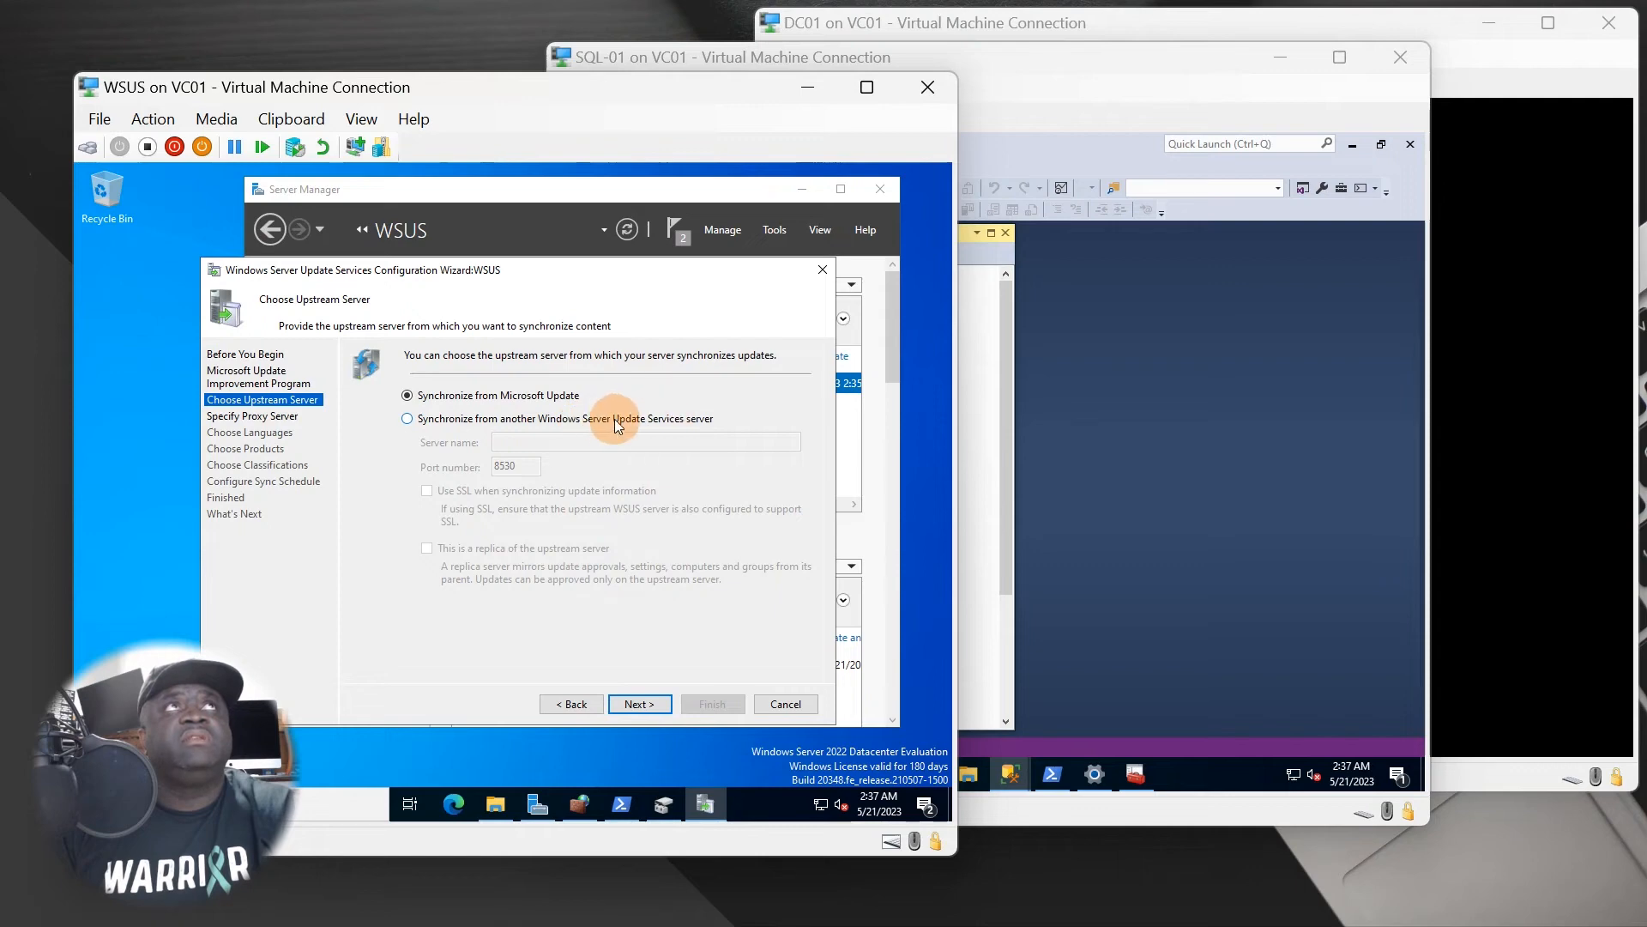
Keep synchronization from Microsoft Update without a proxy server and start connecting to the upstream server.
{"action": "left_click", "coordinate": [636, 702]}
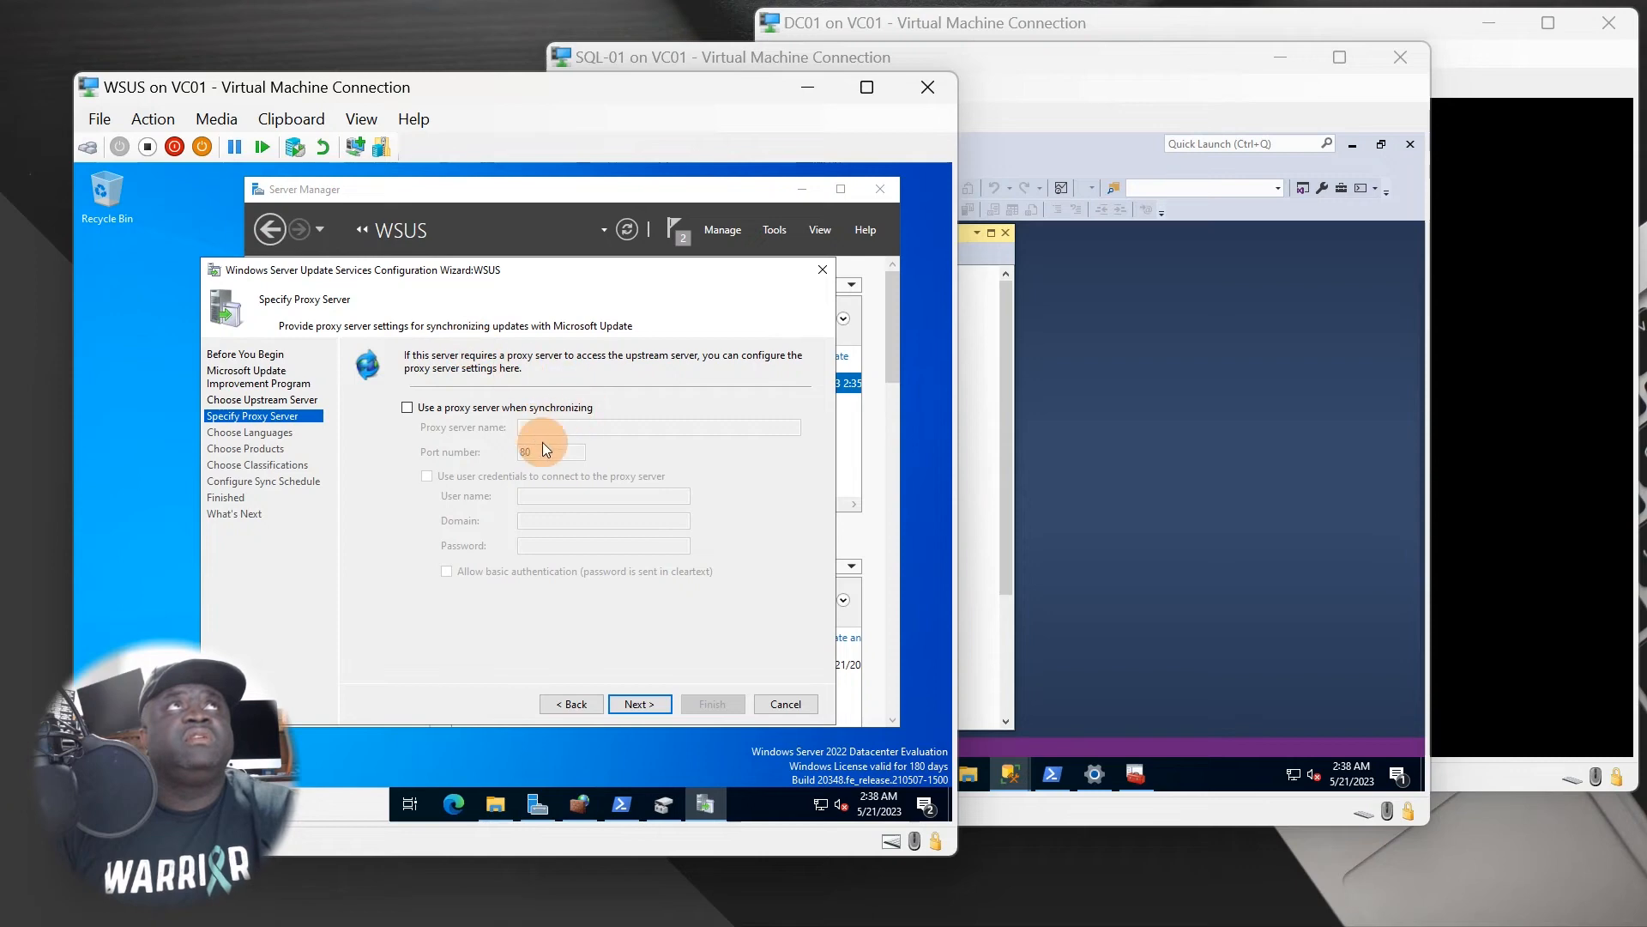
{"action": "left_click", "coordinate": [642, 703]}
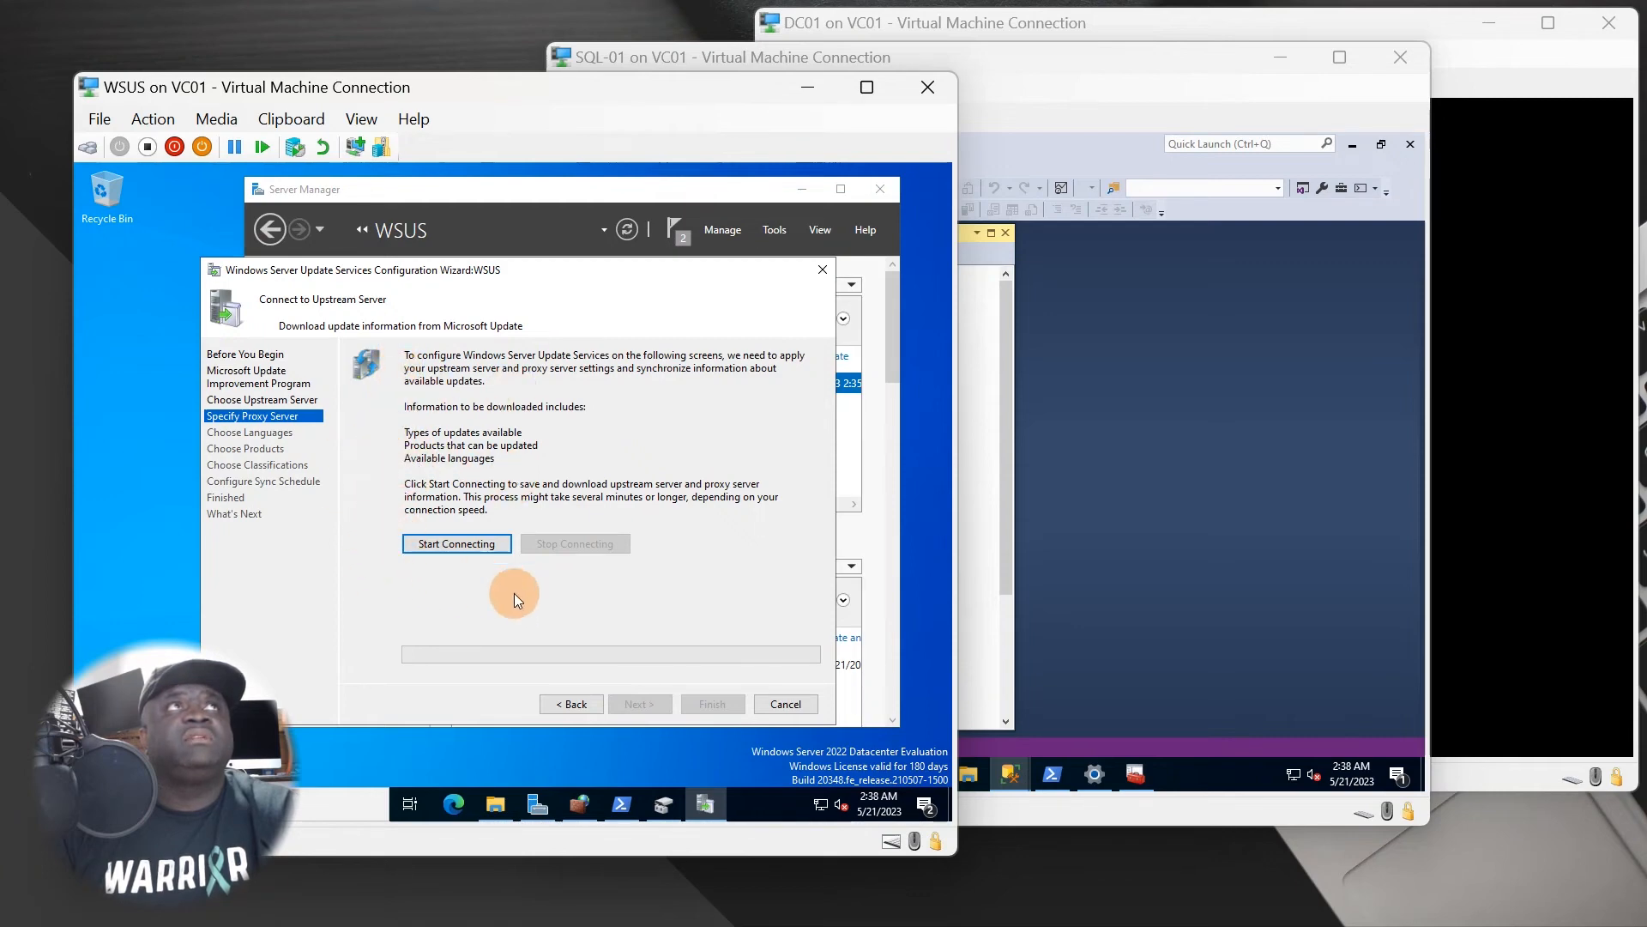
{"action": "left_click", "coordinate": [450, 544]}
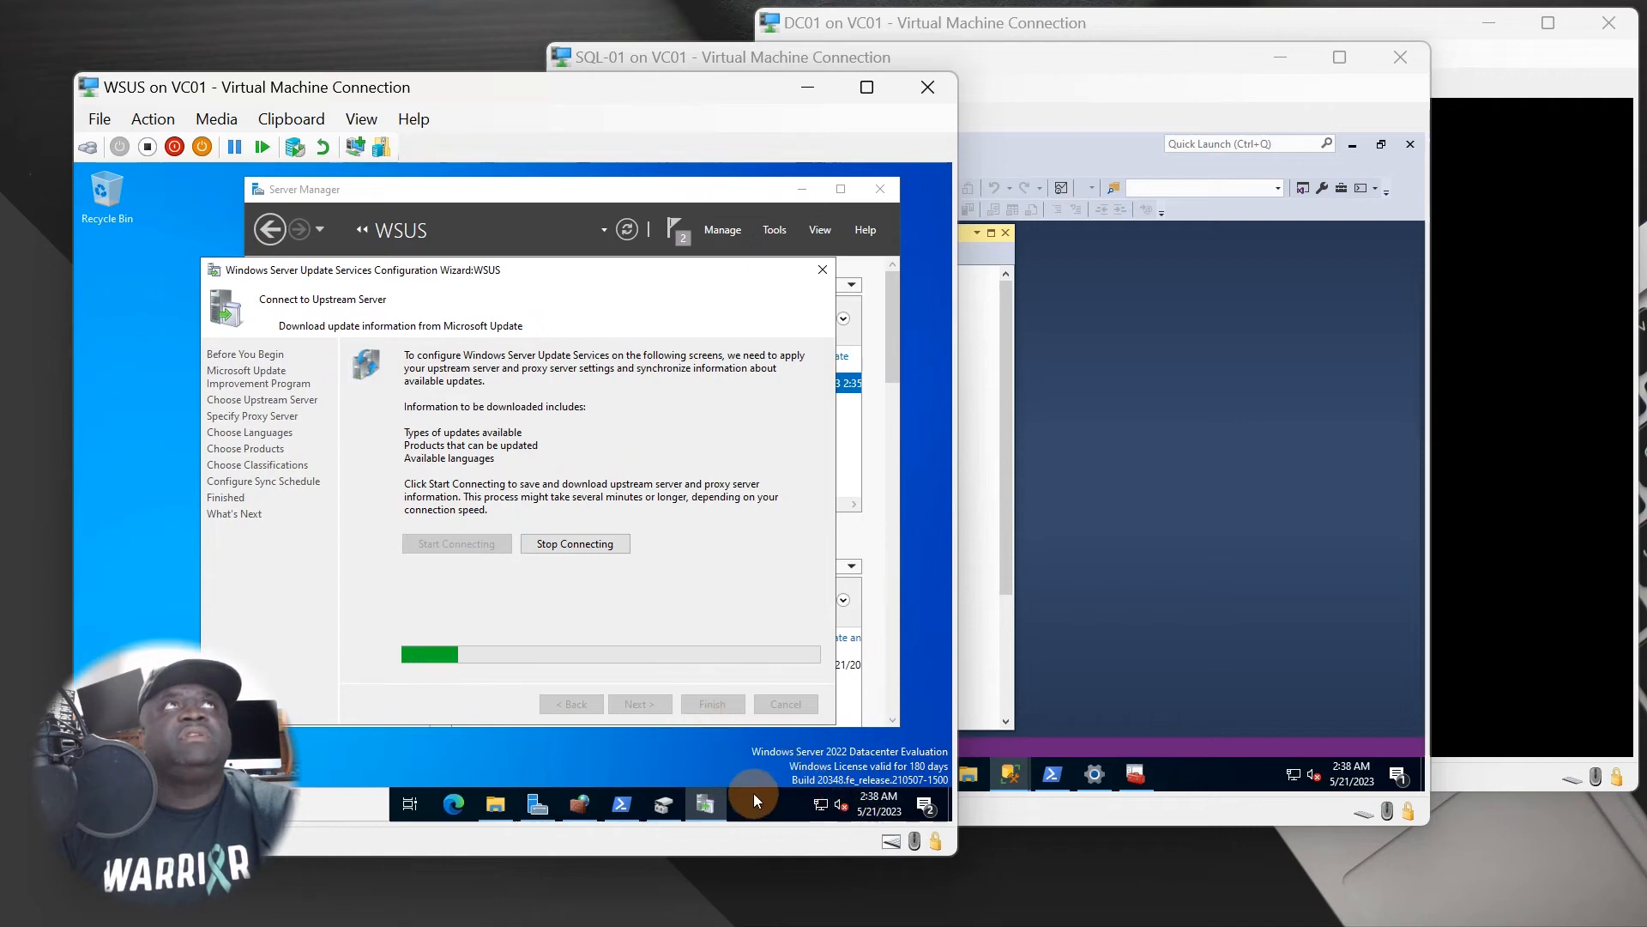
Open Microsoft Edge on the WSUS server and complete its first-run setup without signing in, closing the Welcome tab.
{"action": "left_click", "coordinate": [457, 803]}
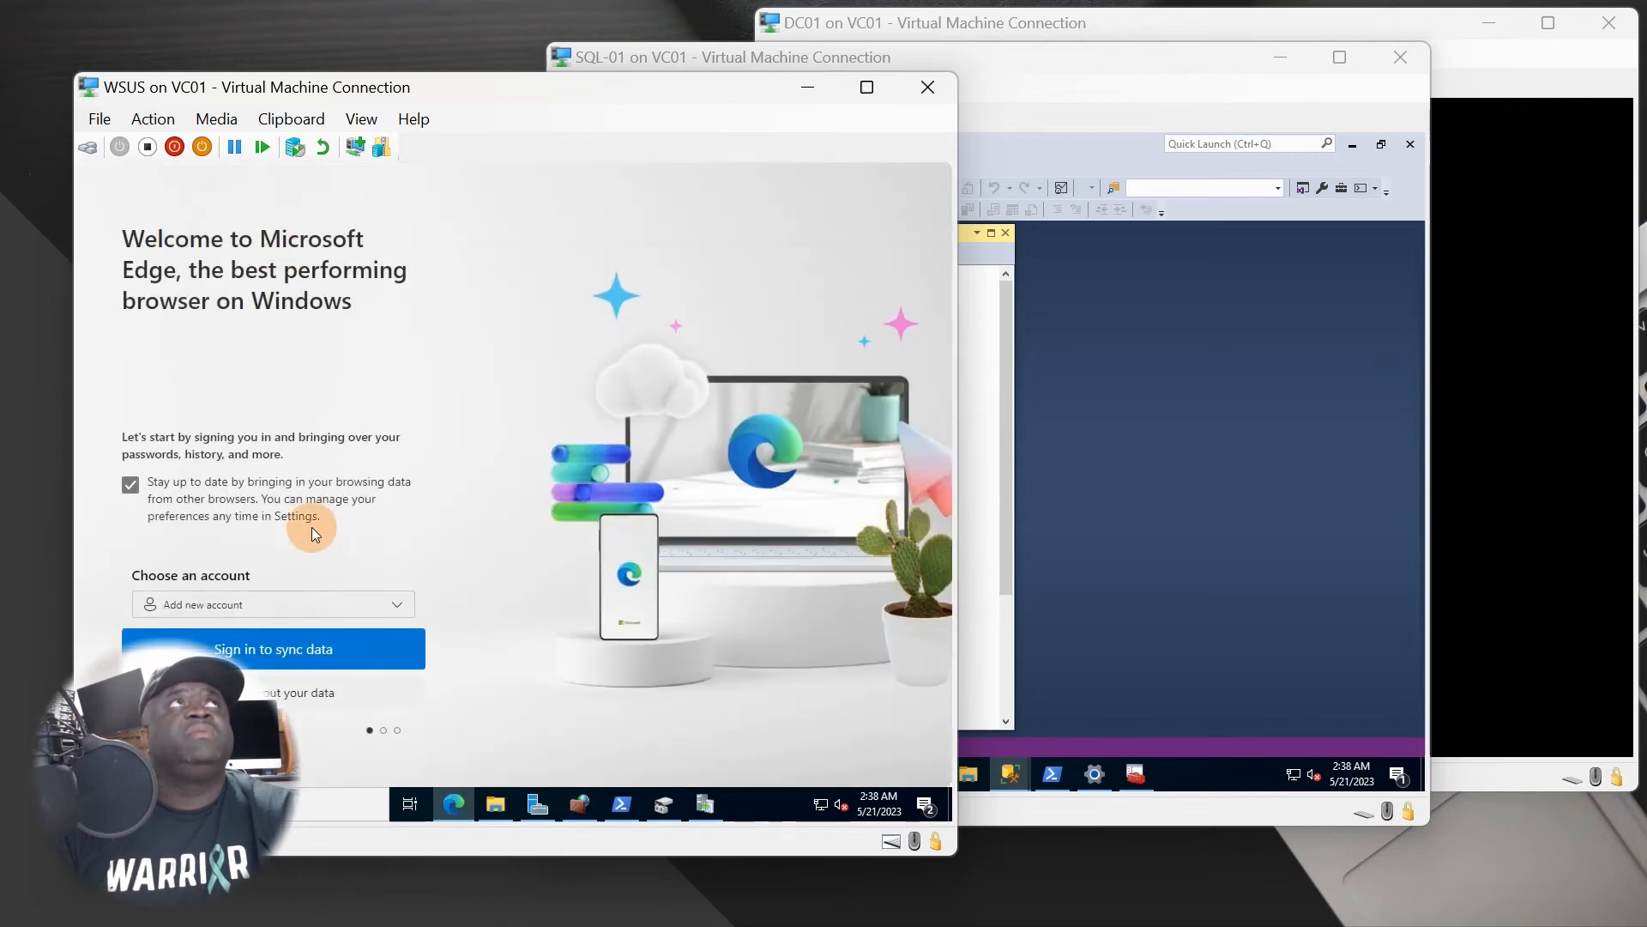
{"action": "left_click", "coordinate": [320, 699]}
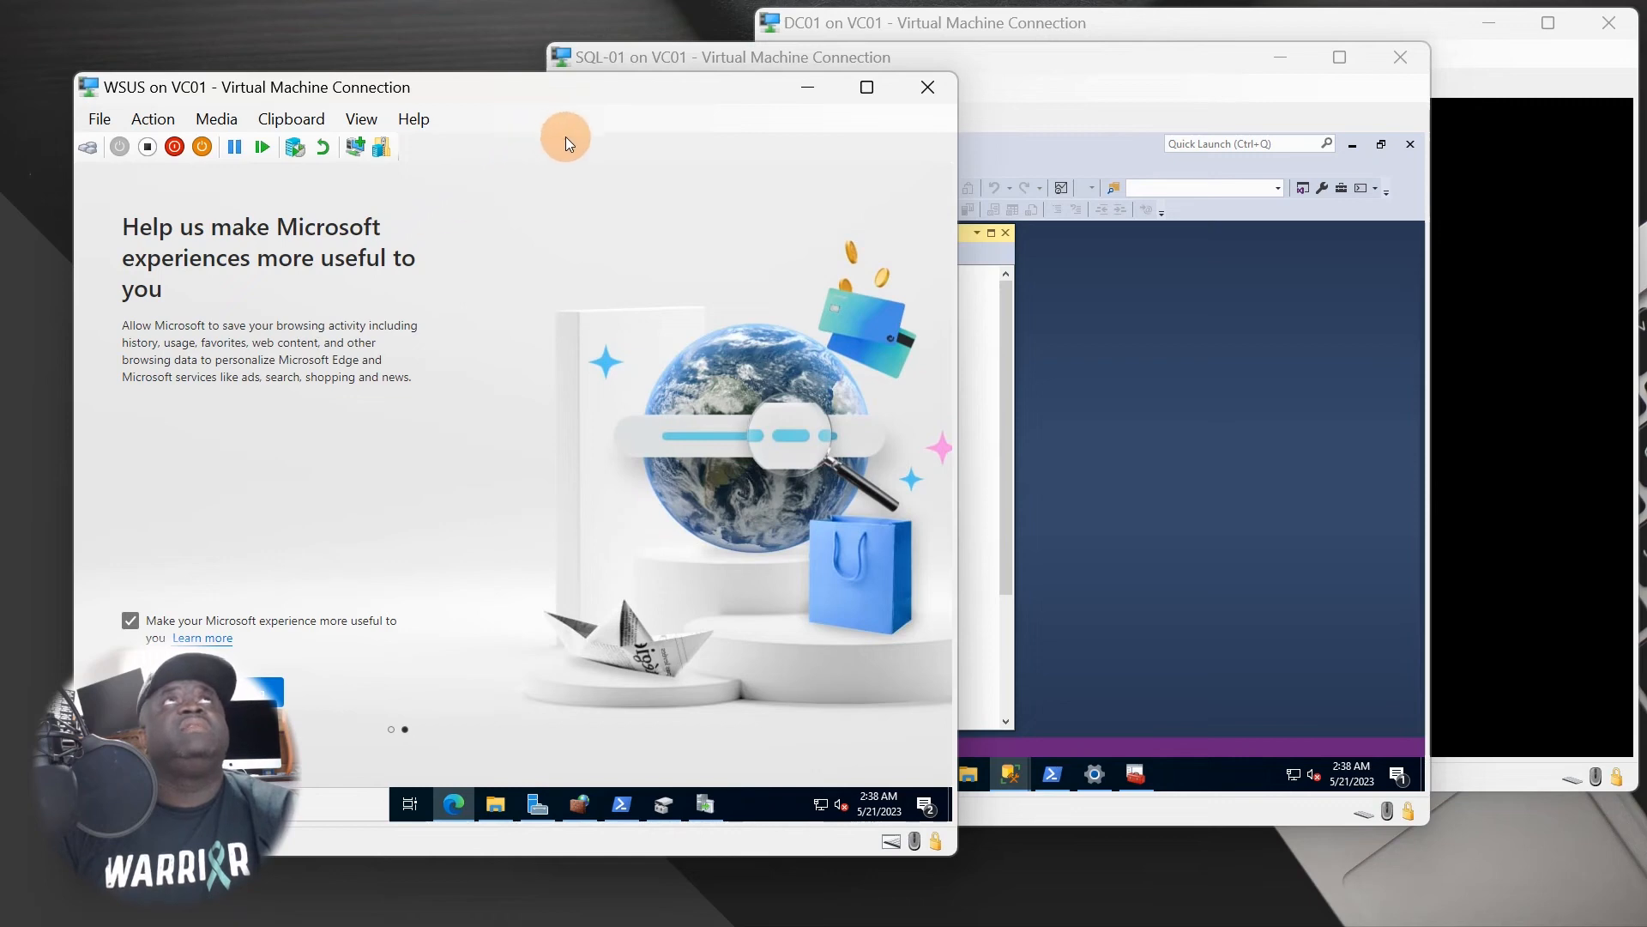
{"action": "left_click_drag", "start_coordinate": [611, 86], "coordinate": [737, 66]}
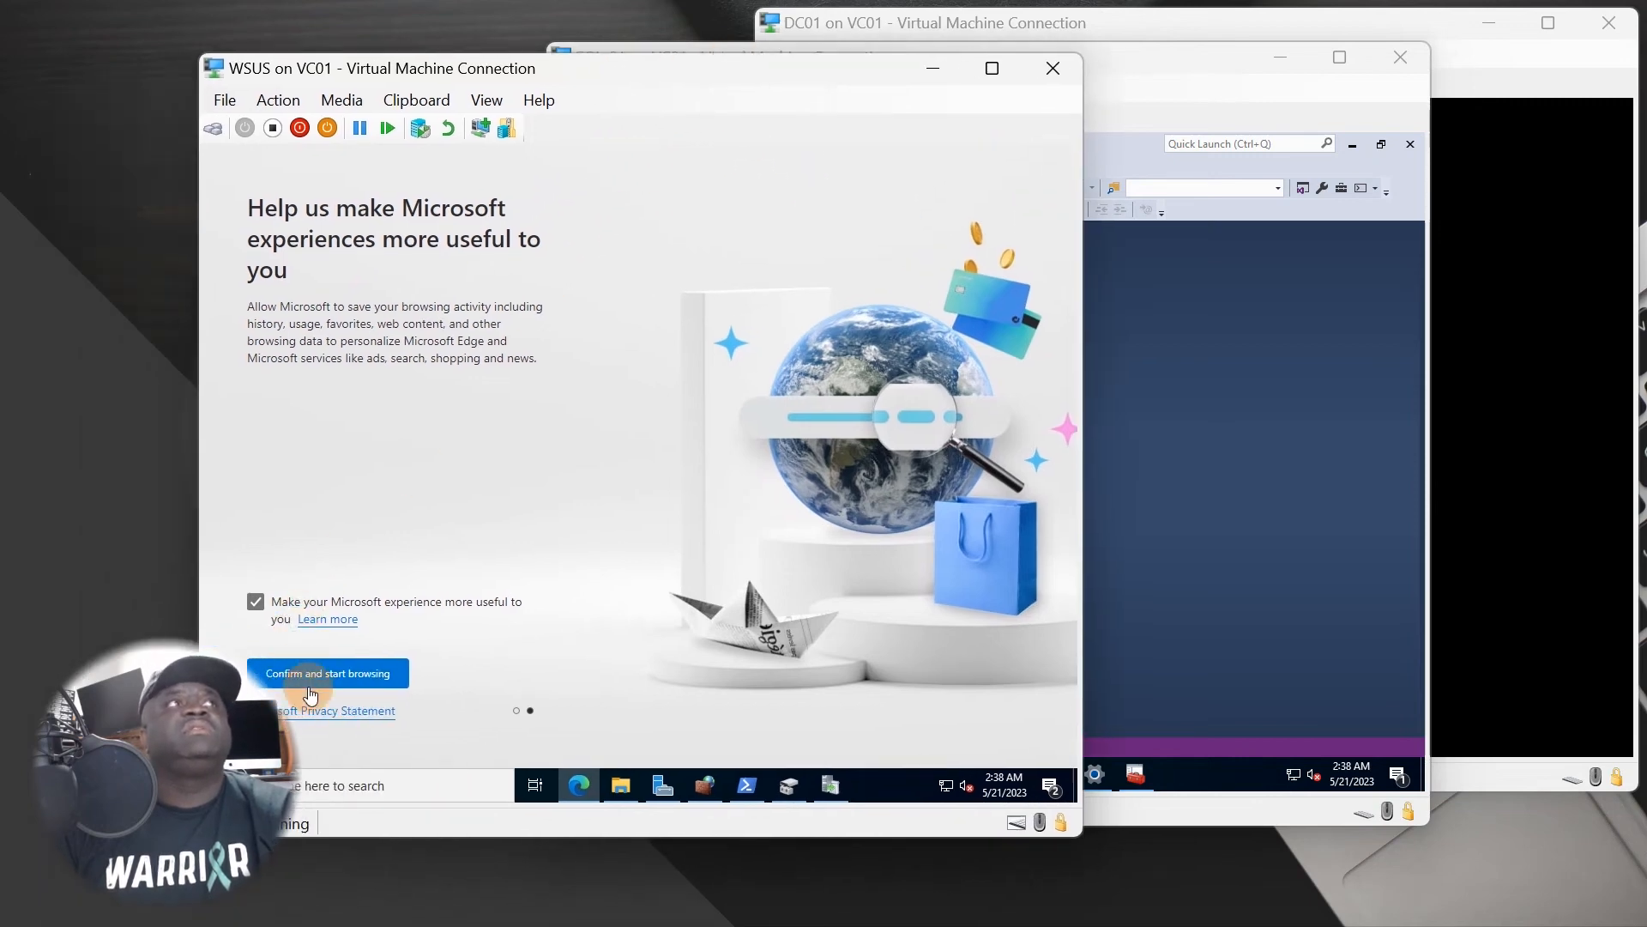
{"action": "left_click", "coordinate": [369, 673]}
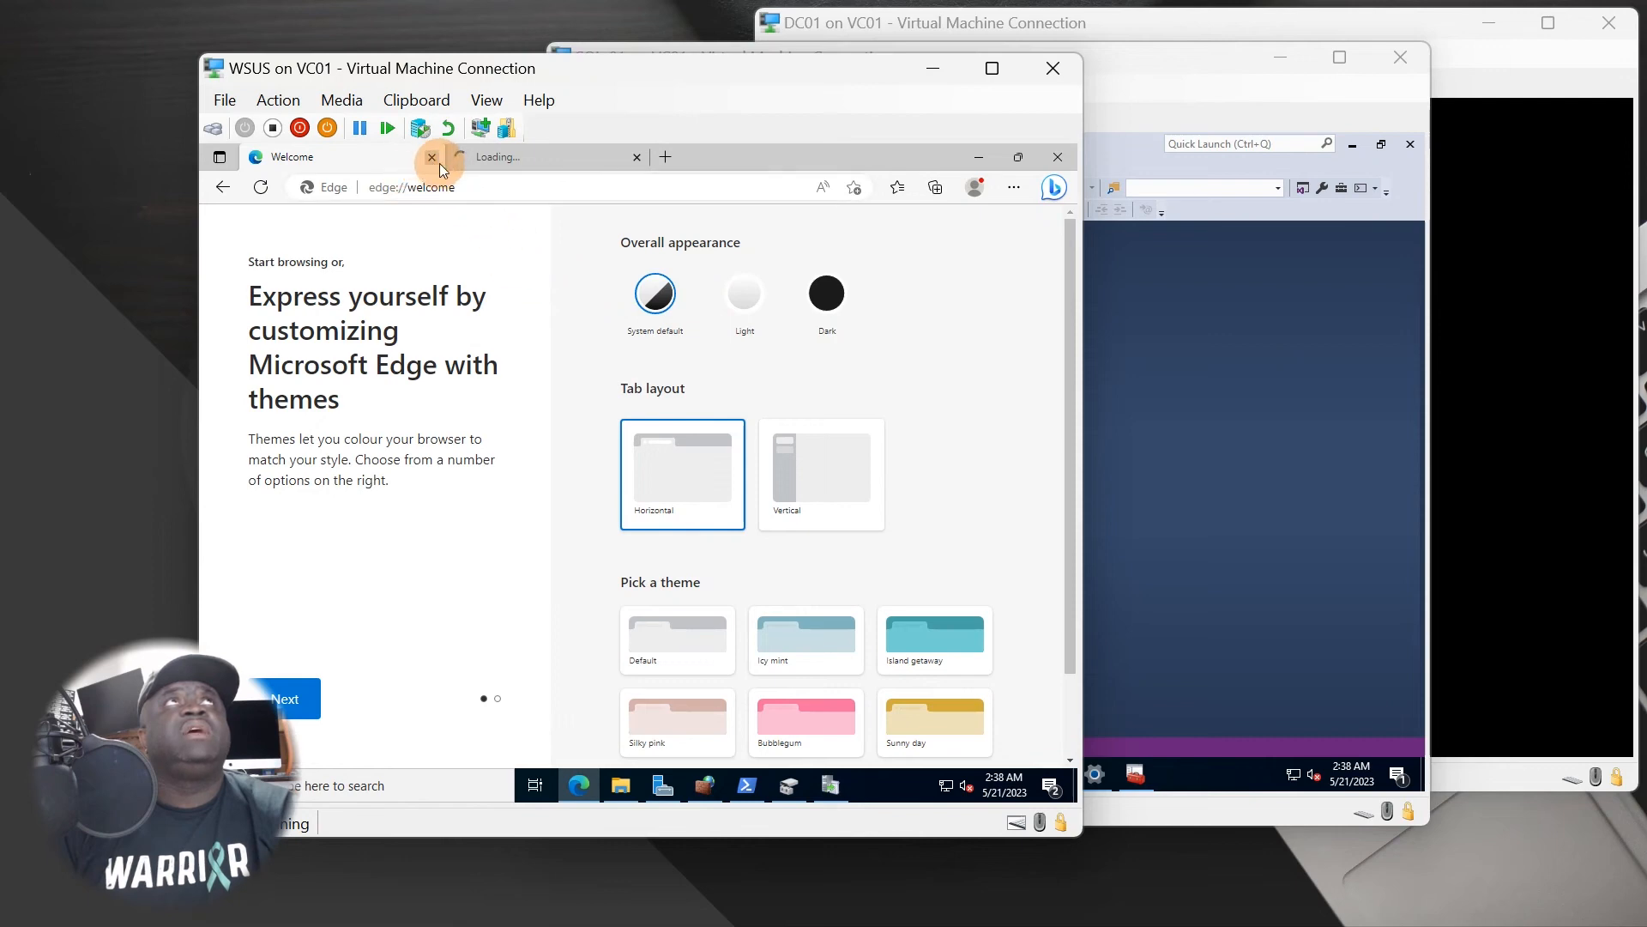
{"action": "left_click_drag", "start_coordinate": [722, 68], "coordinate": [753, 24]}
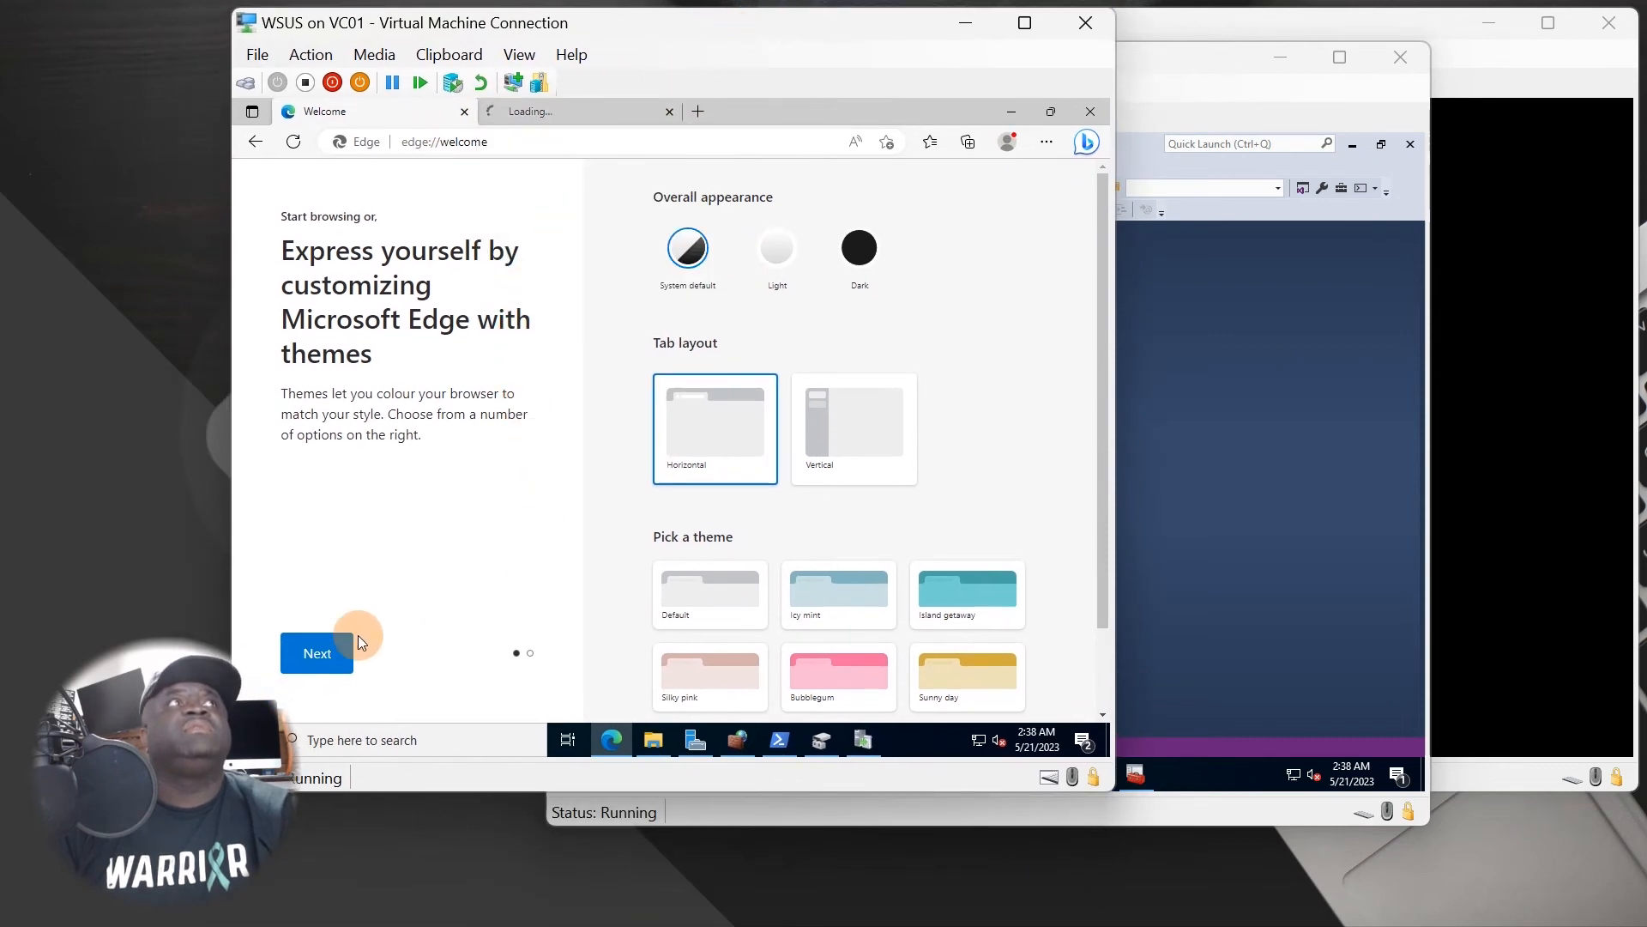
{"action": "left_click", "coordinate": [324, 654]}
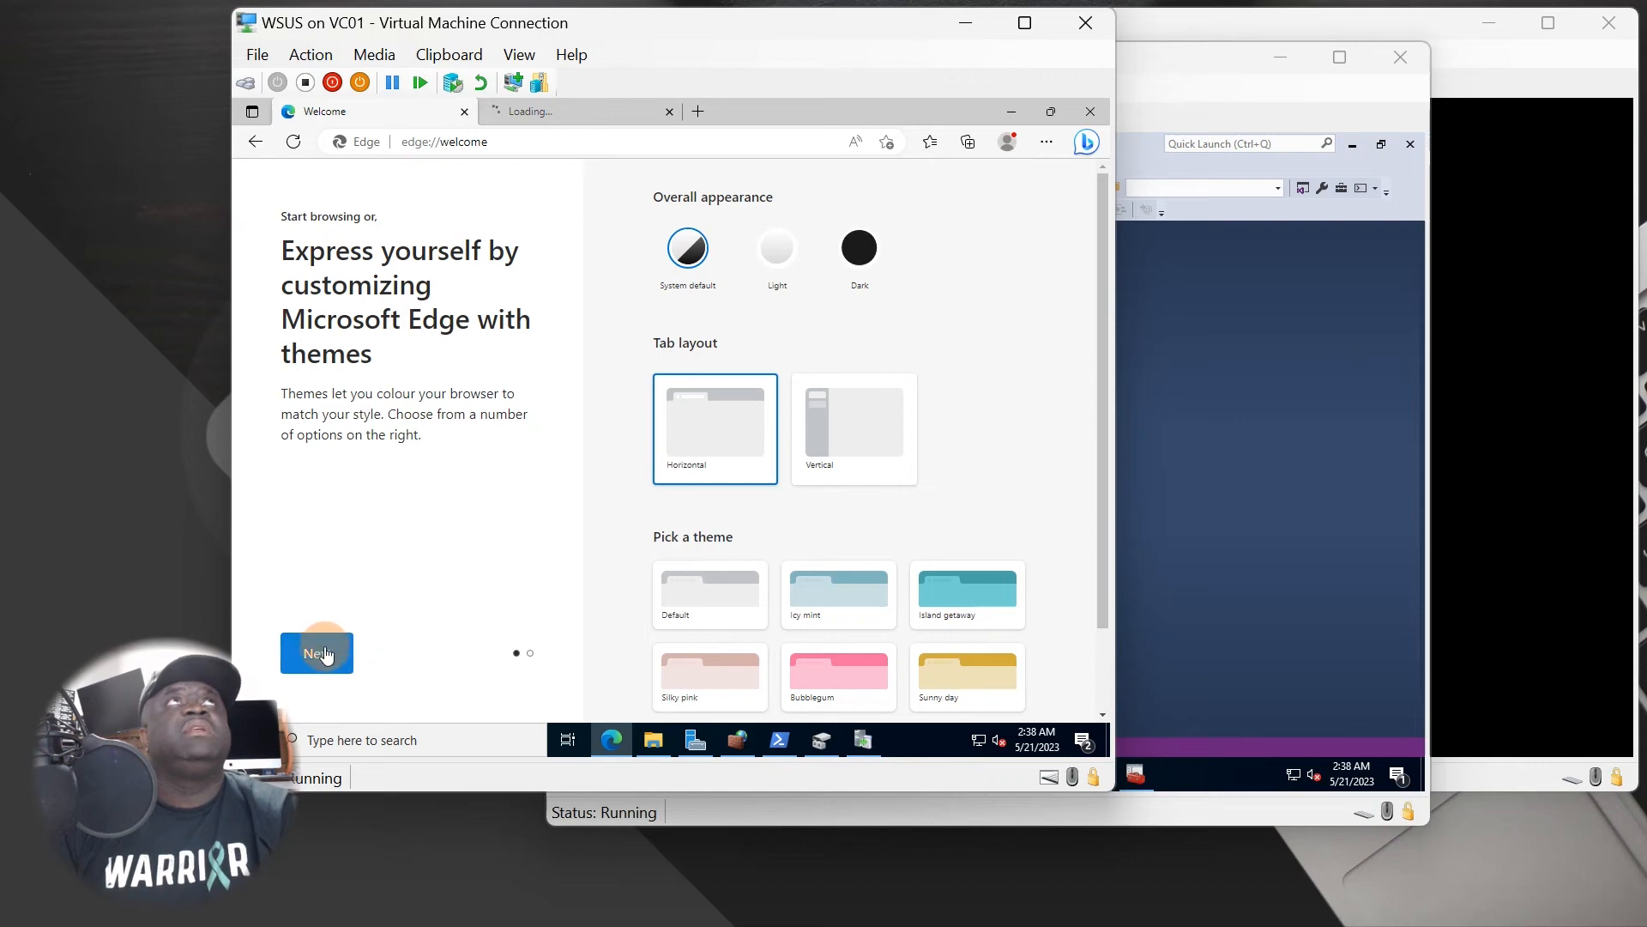
{"action": "left_click", "coordinate": [462, 112]}
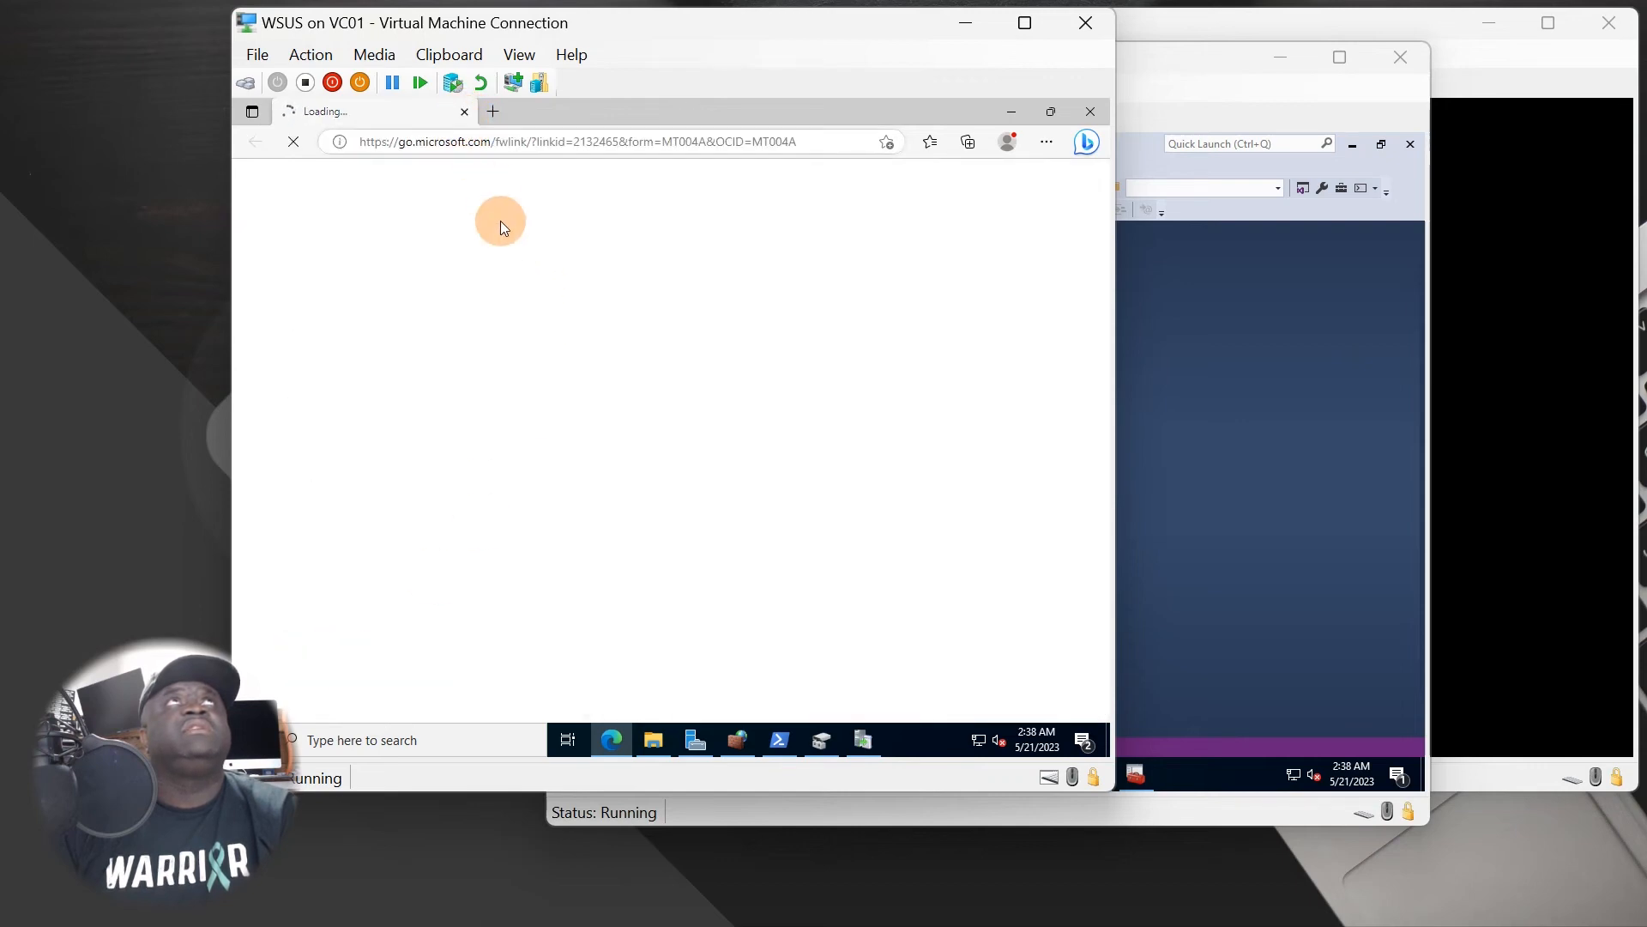
Test the WSUS server's internet access by searching the web for google, and minimize the browser.
{"action": "left_click", "coordinate": [486, 141]}
{"action": "type", "text": "goog"}
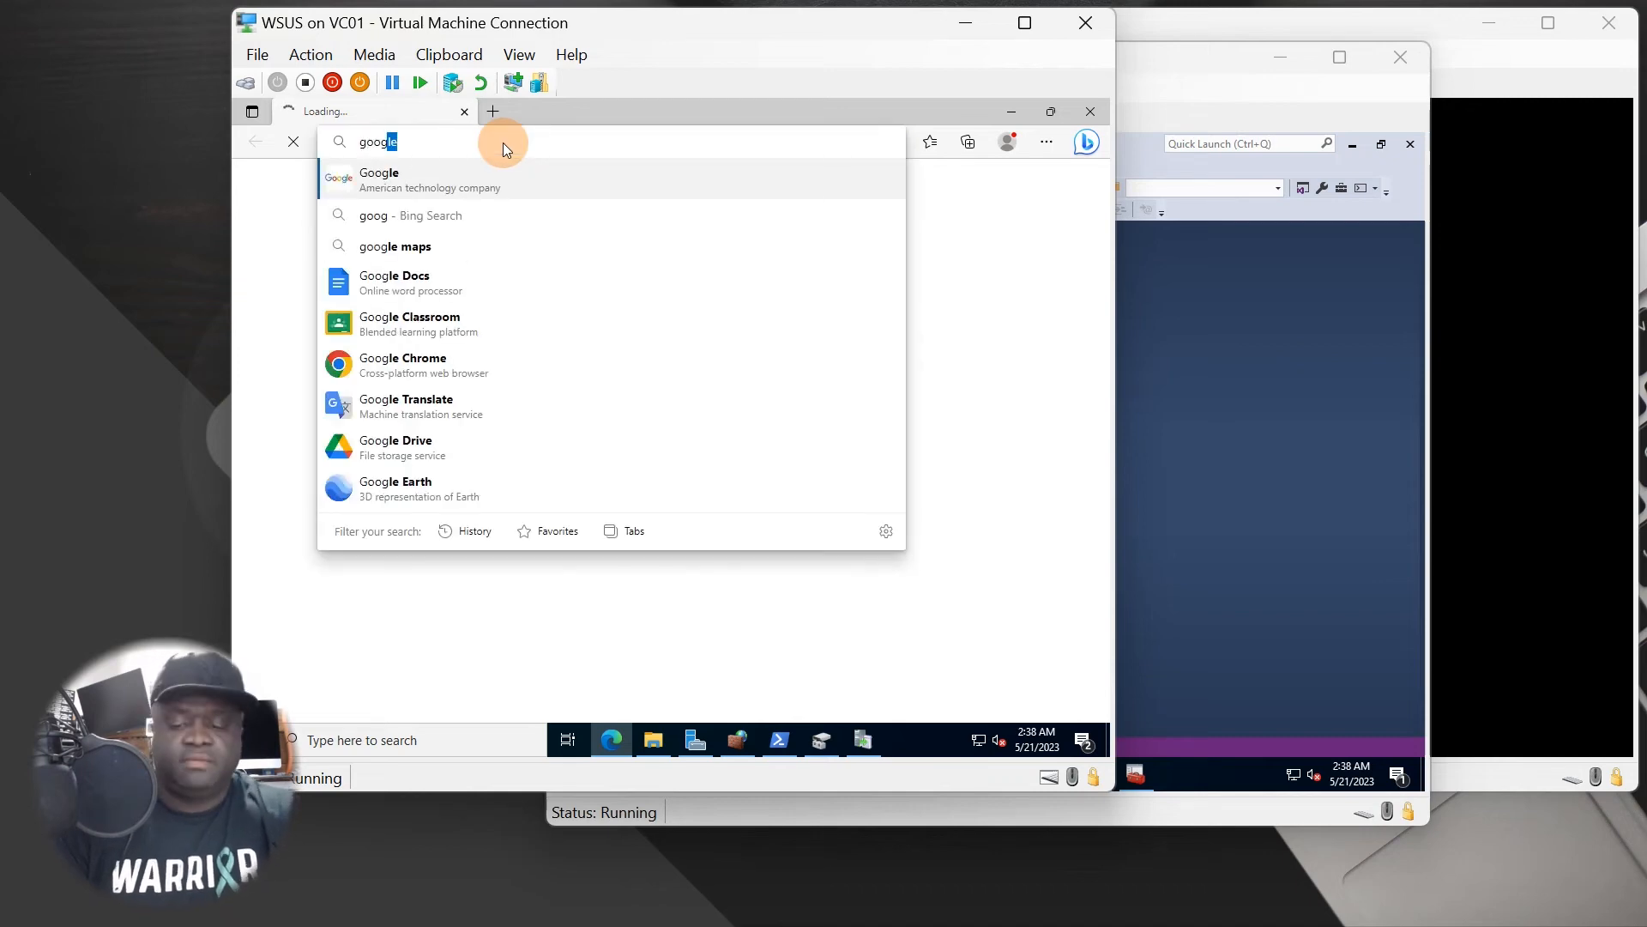
{"action": "key", "text": "Return"}
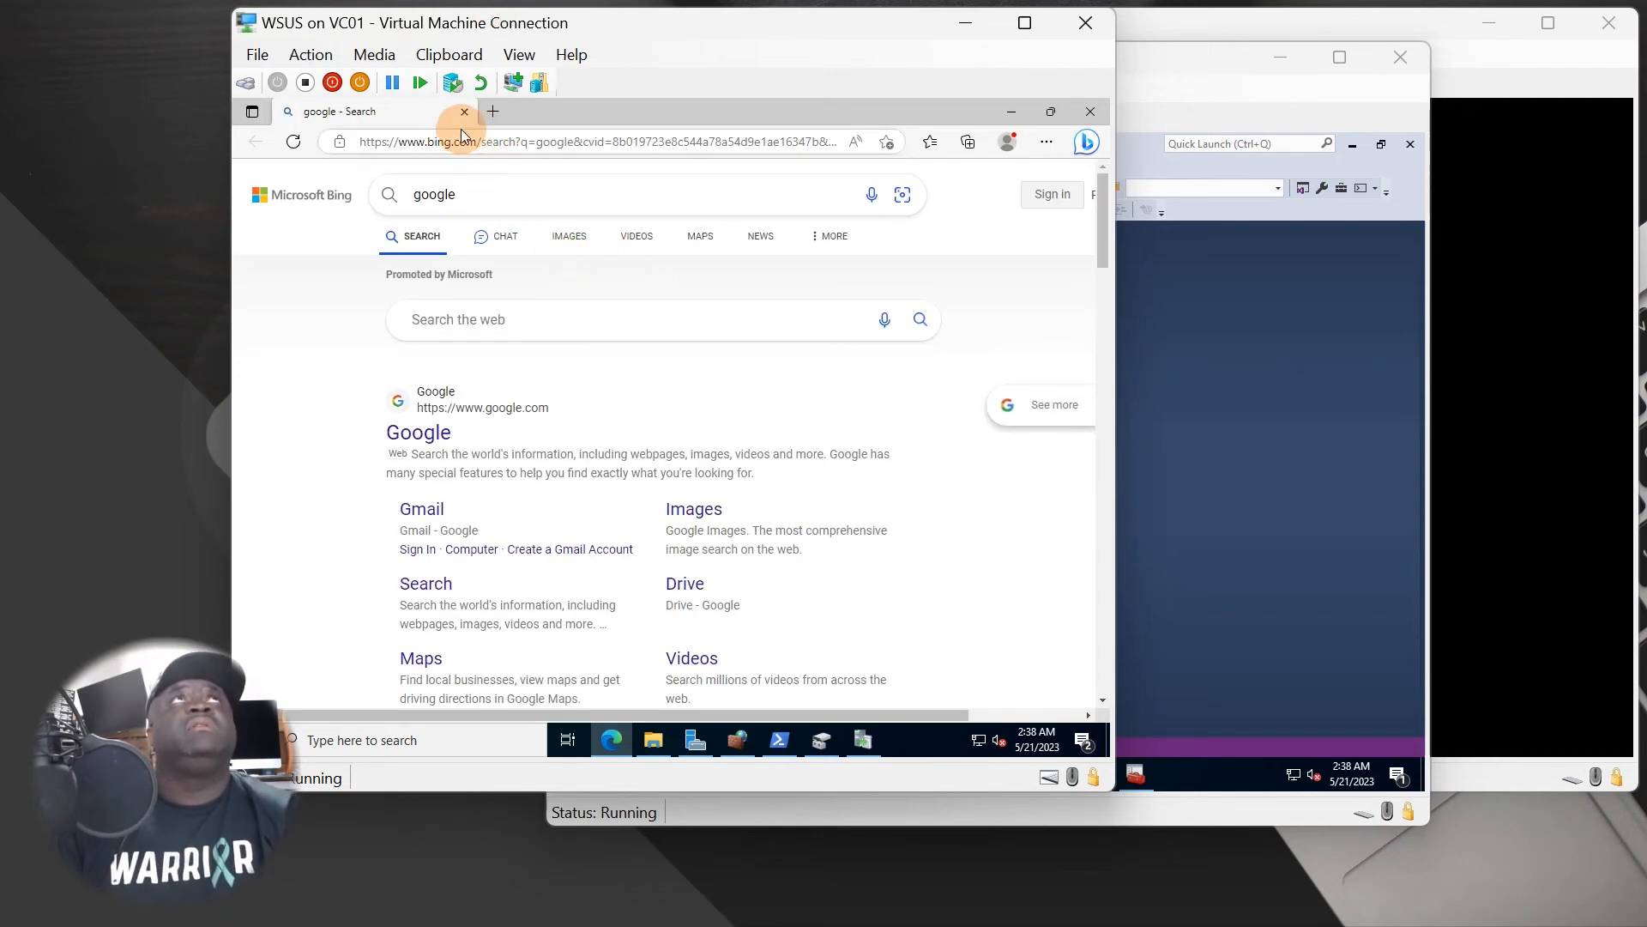
{"action": "left_click", "coordinate": [1010, 112]}
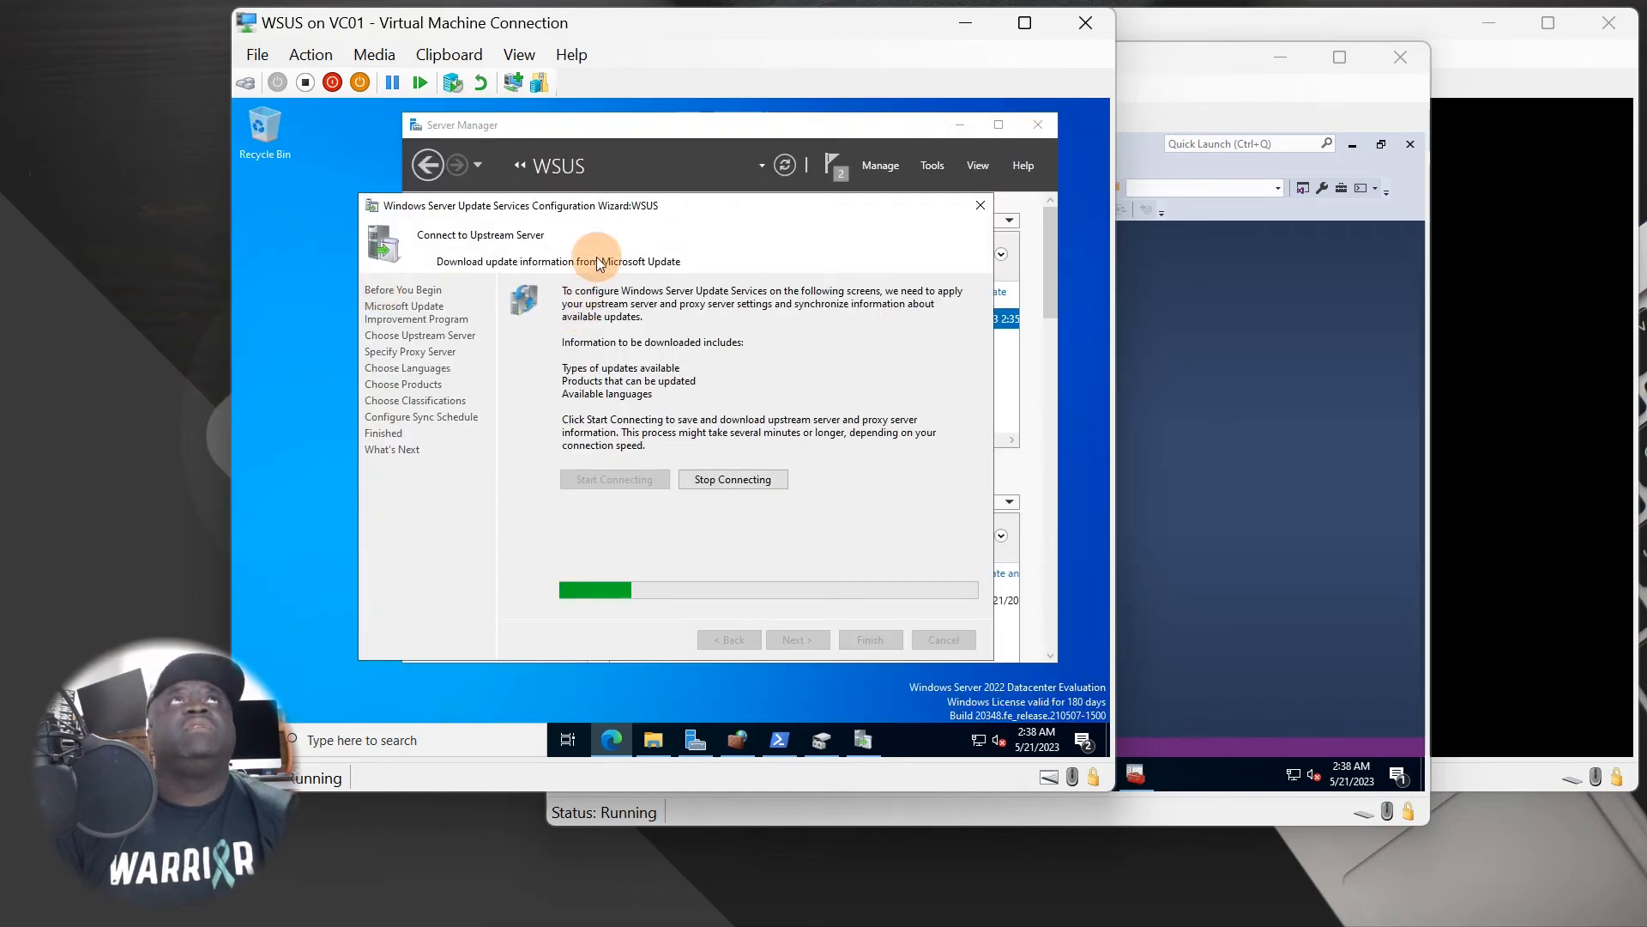
Continue the WSUS wizard past the upstream connection page and keep English as the only update language.
{"action": "left_click_drag", "start_coordinate": [600, 206], "coordinate": [531, 232]}
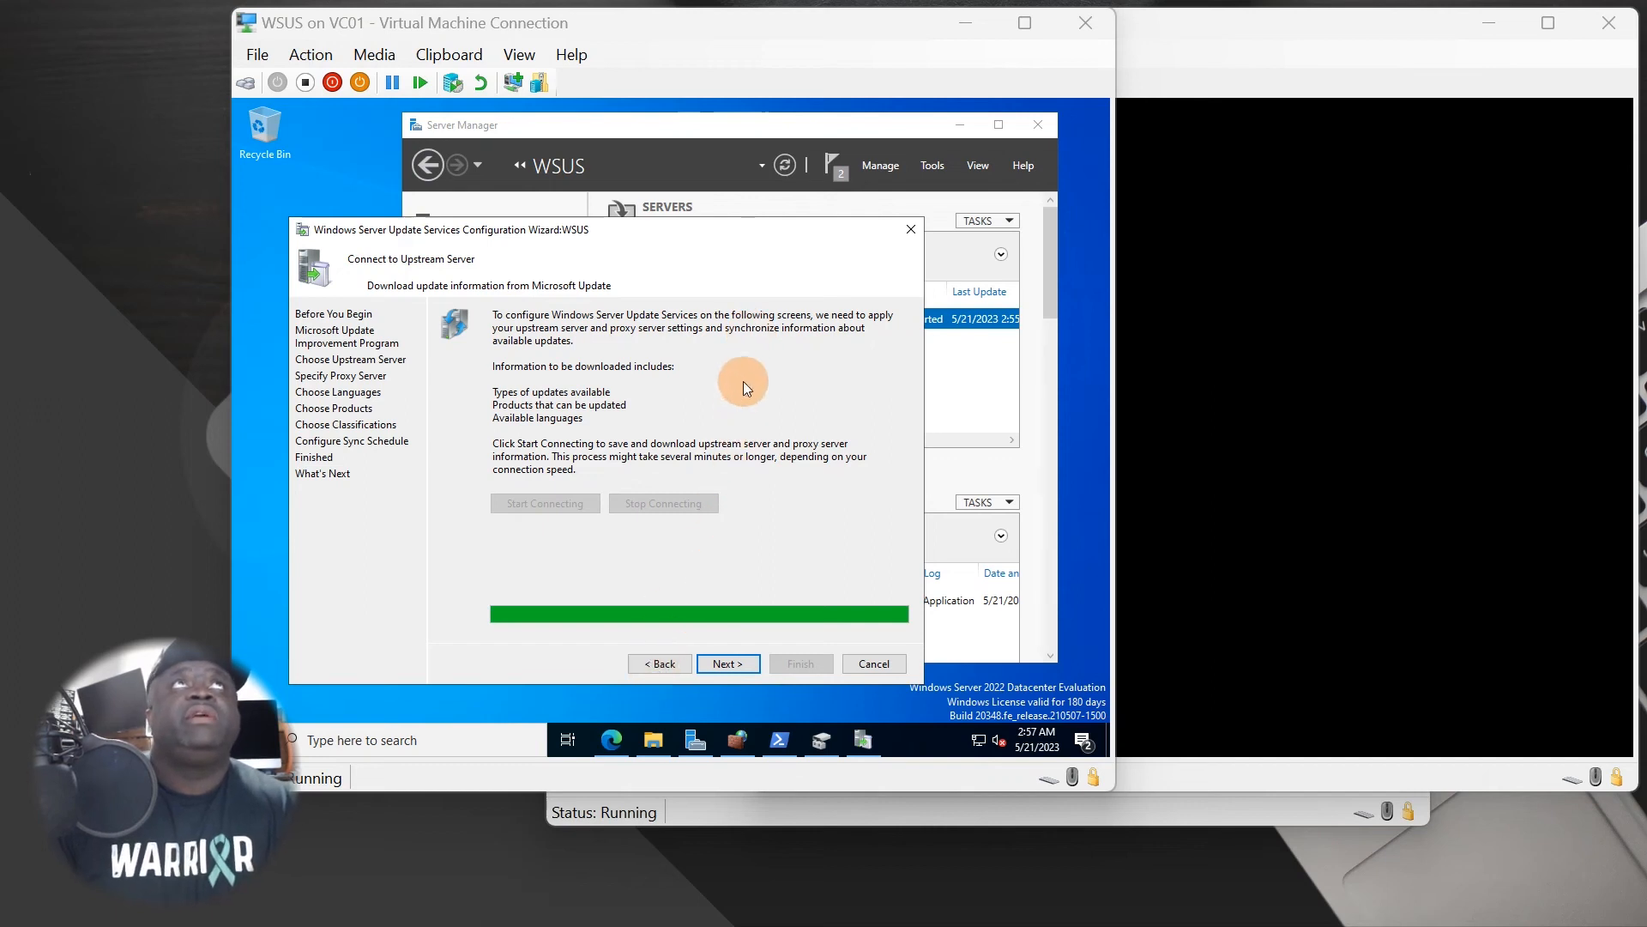
{"action": "left_click", "coordinate": [727, 663]}
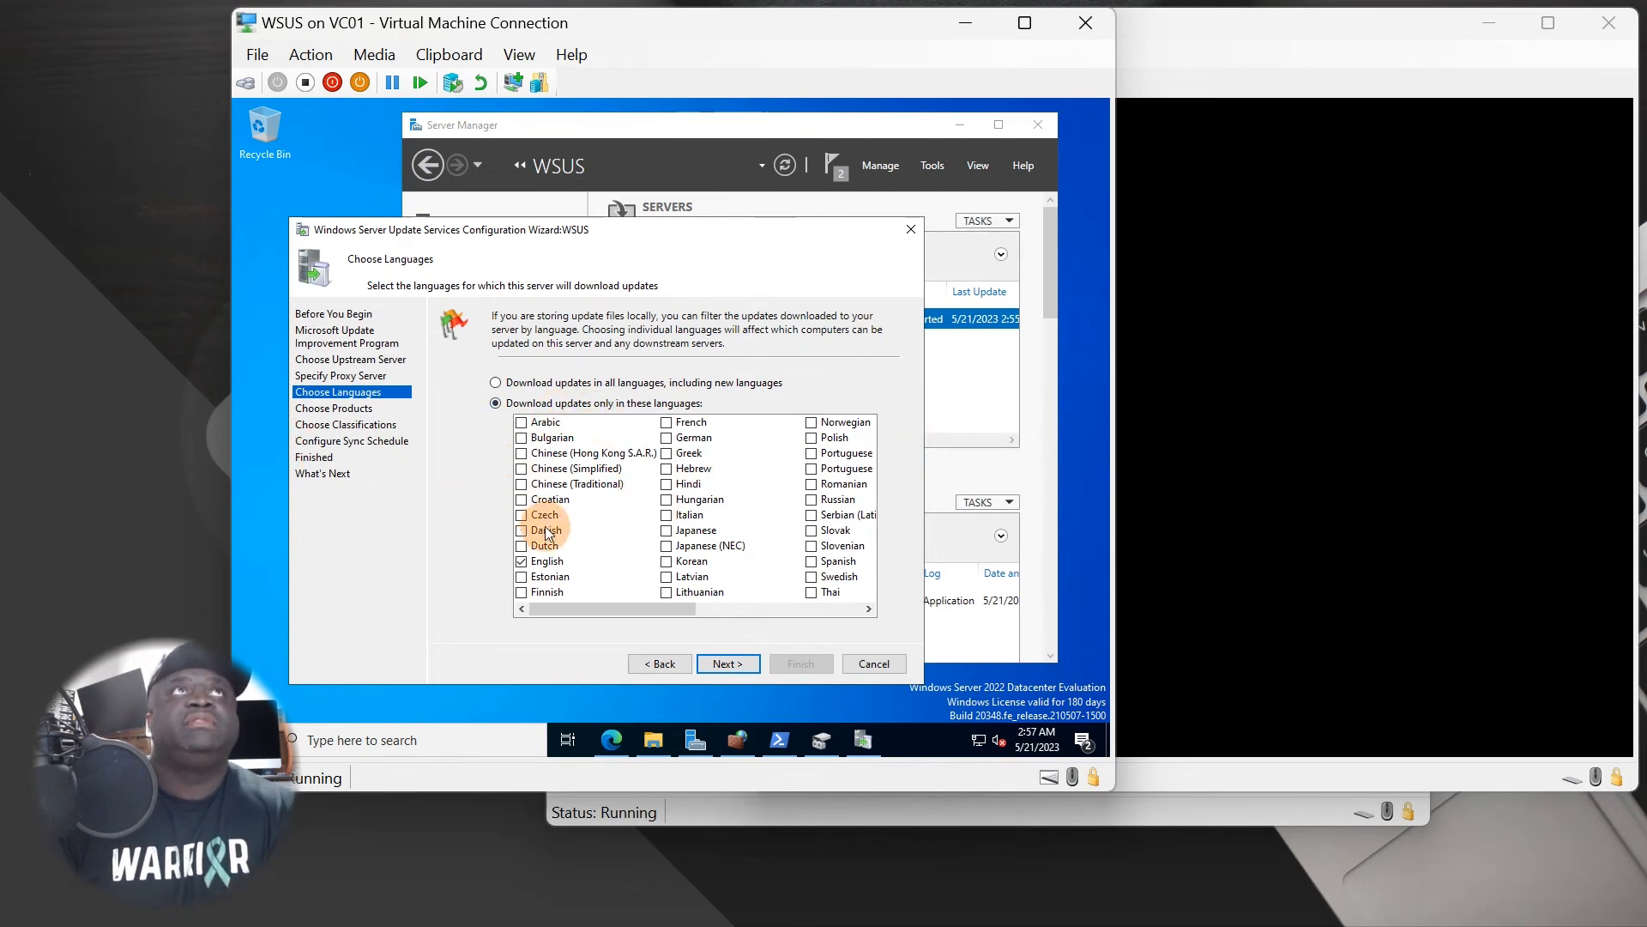
{"action": "left_click", "coordinate": [699, 609]}
{"action": "left_click", "coordinate": [683, 611]}
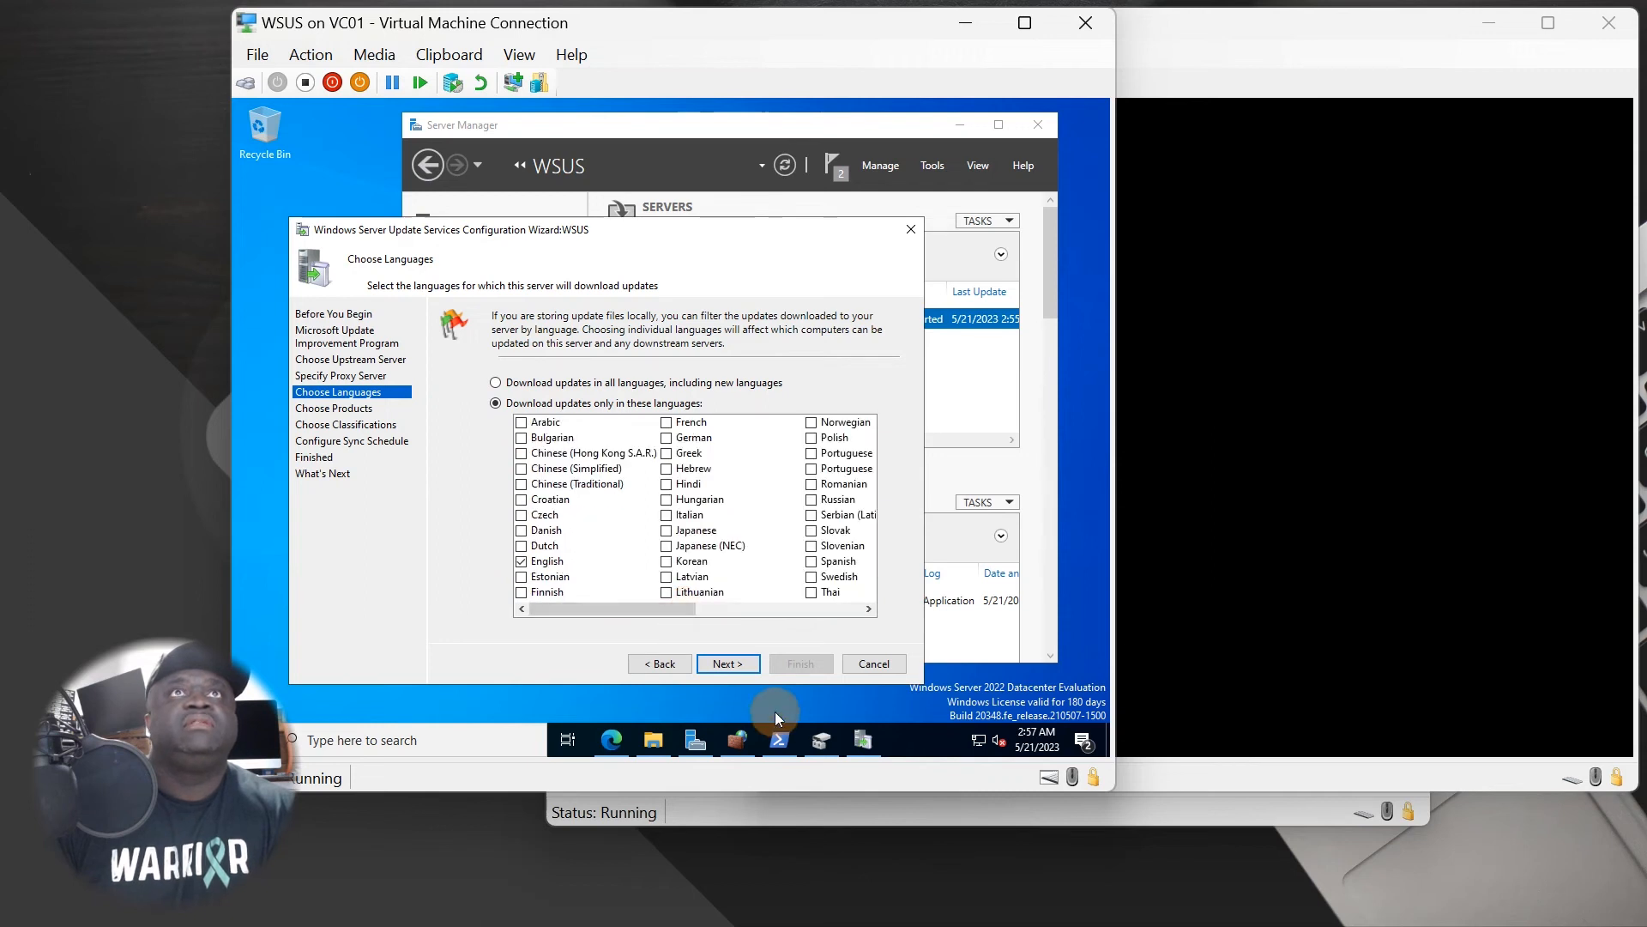
{"action": "left_click", "coordinate": [740, 662]}
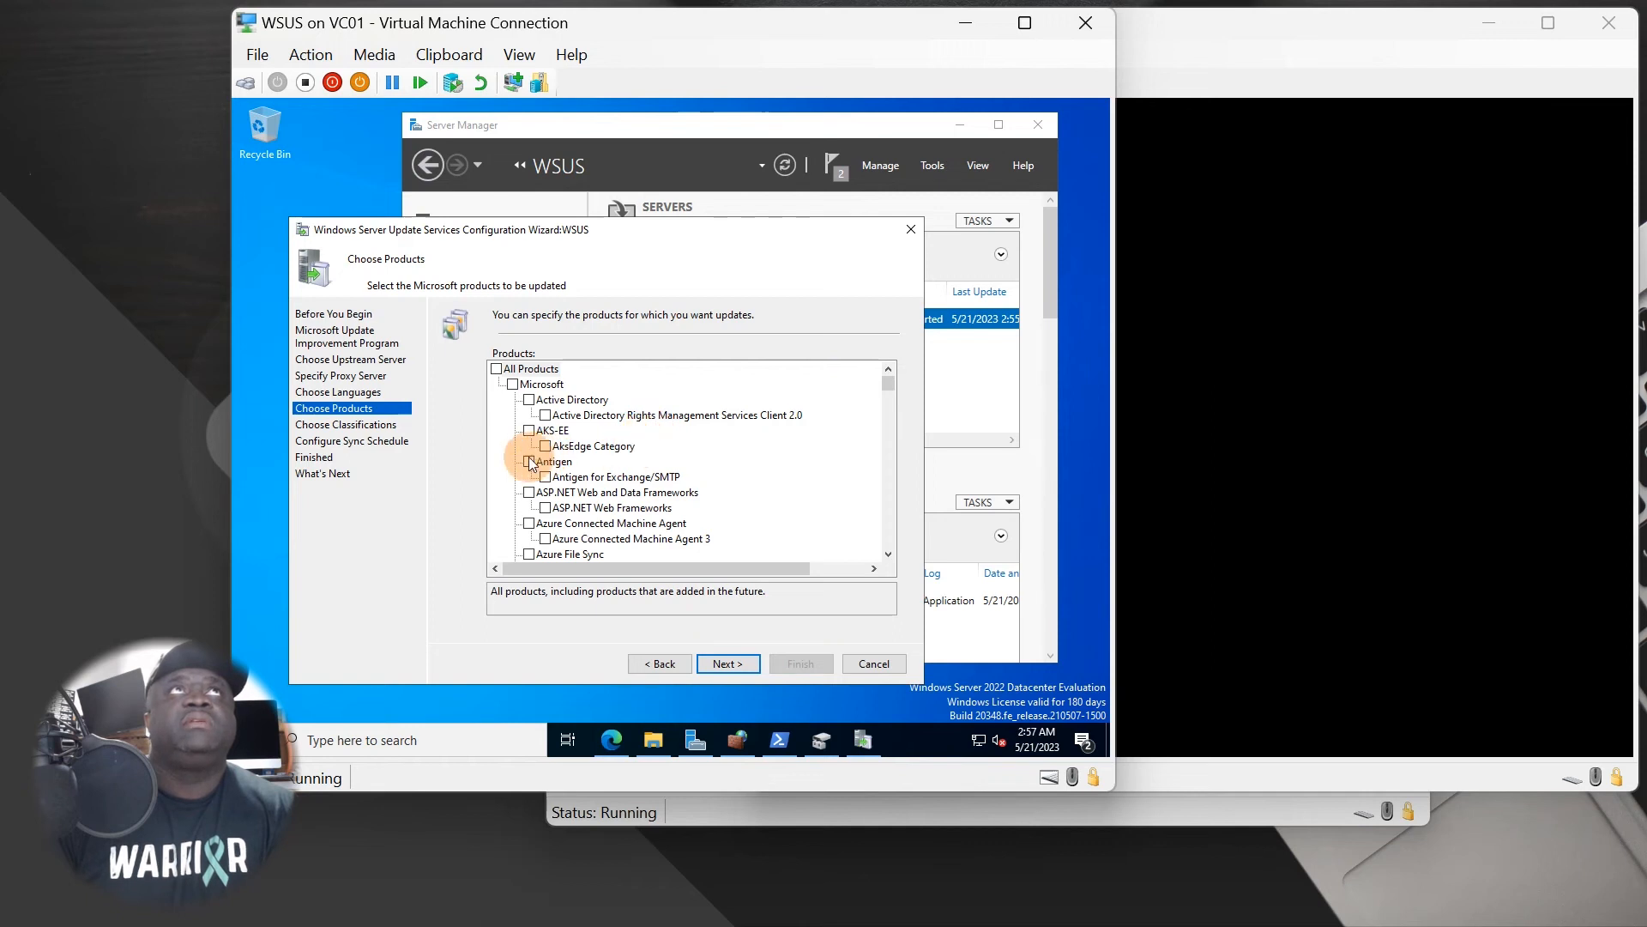
Examine the Choose Products list down to its end and back up to the Windows category.
{"action": "scroll", "coordinate": [635, 481], "scroll_direction": "down", "scroll_amount": 2}
{"action": "scroll", "coordinate": [635, 483], "scroll_direction": "down", "scroll_amount": 6}
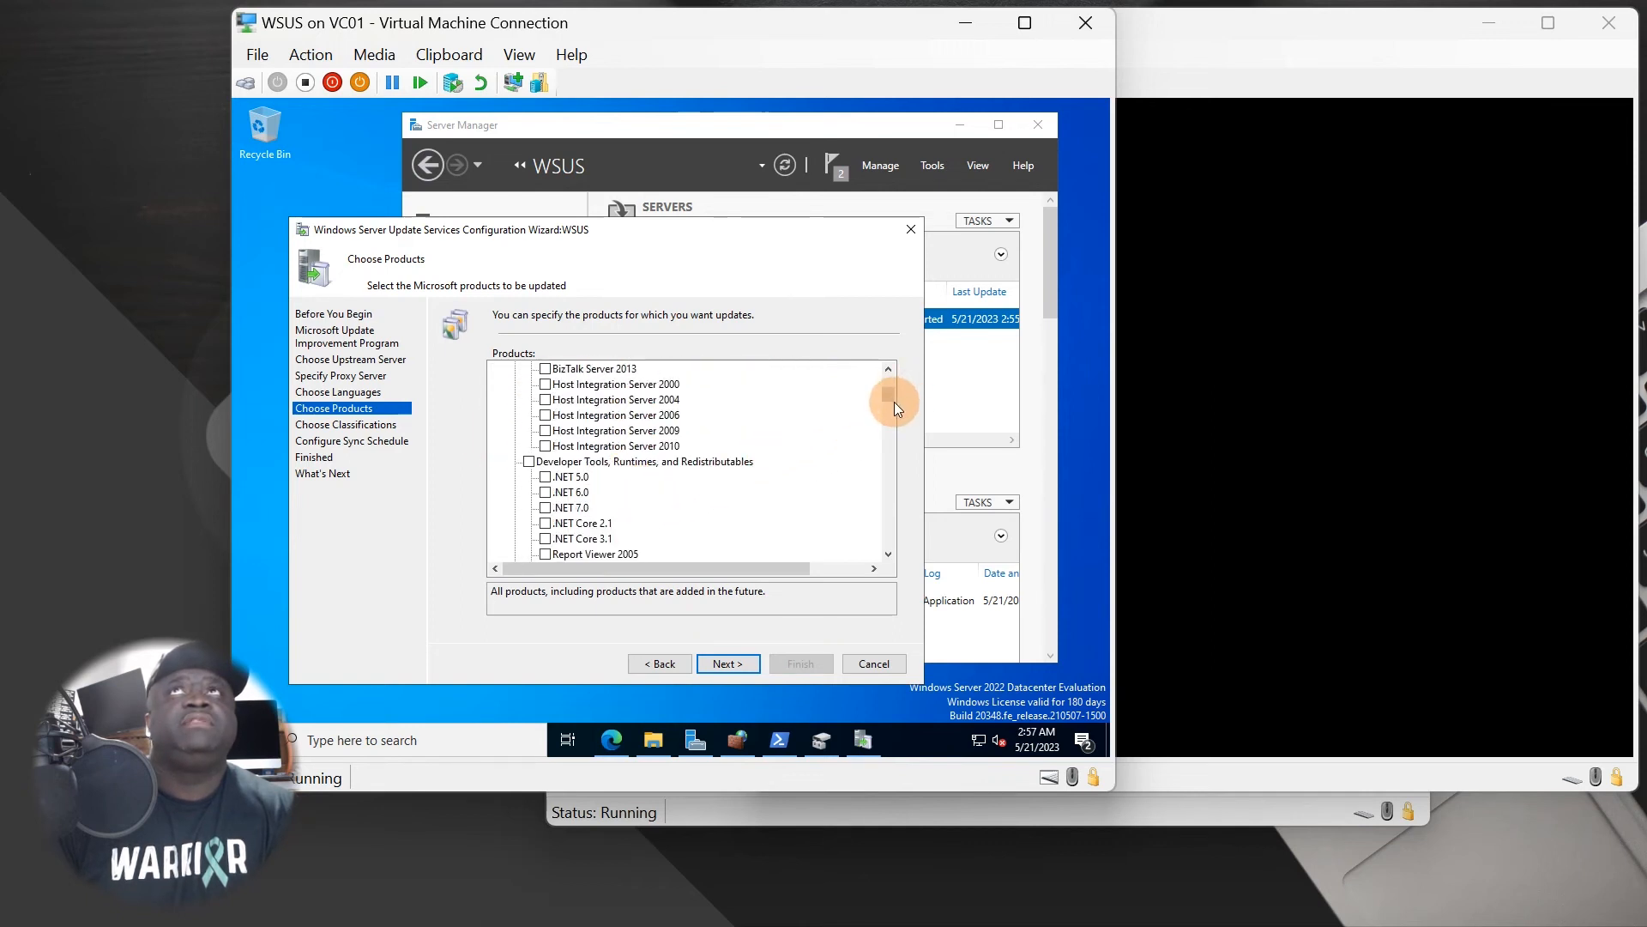
{"action": "left_click_drag", "start_coordinate": [893, 399], "coordinate": [861, 556]}
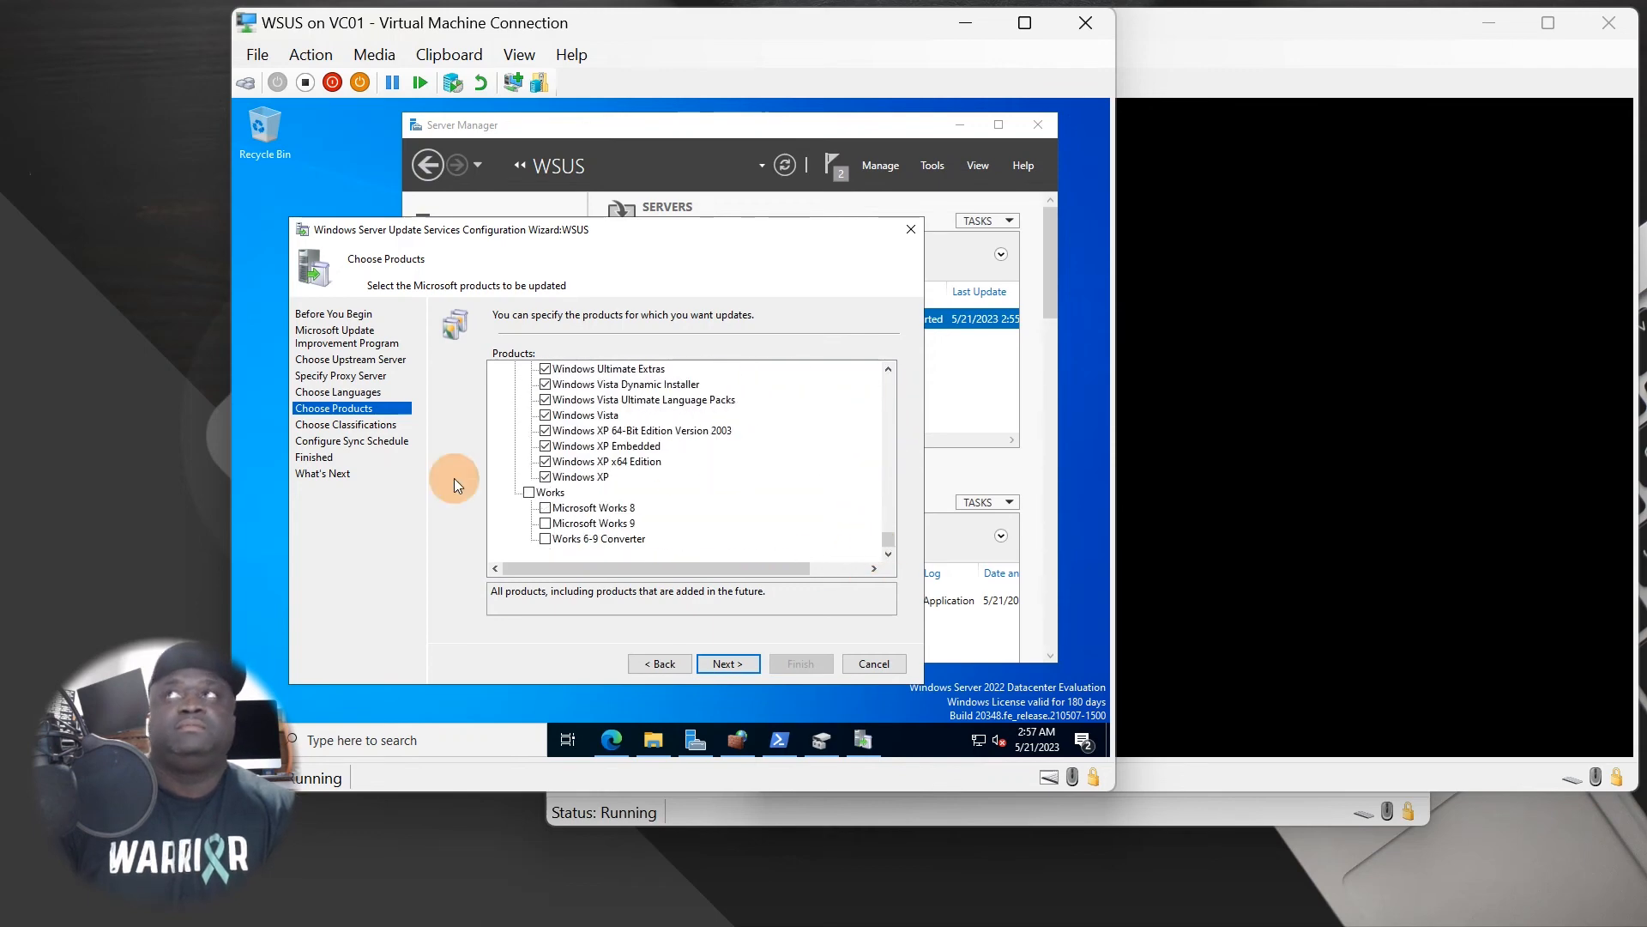
{"action": "left_click", "coordinate": [1419, 413]}
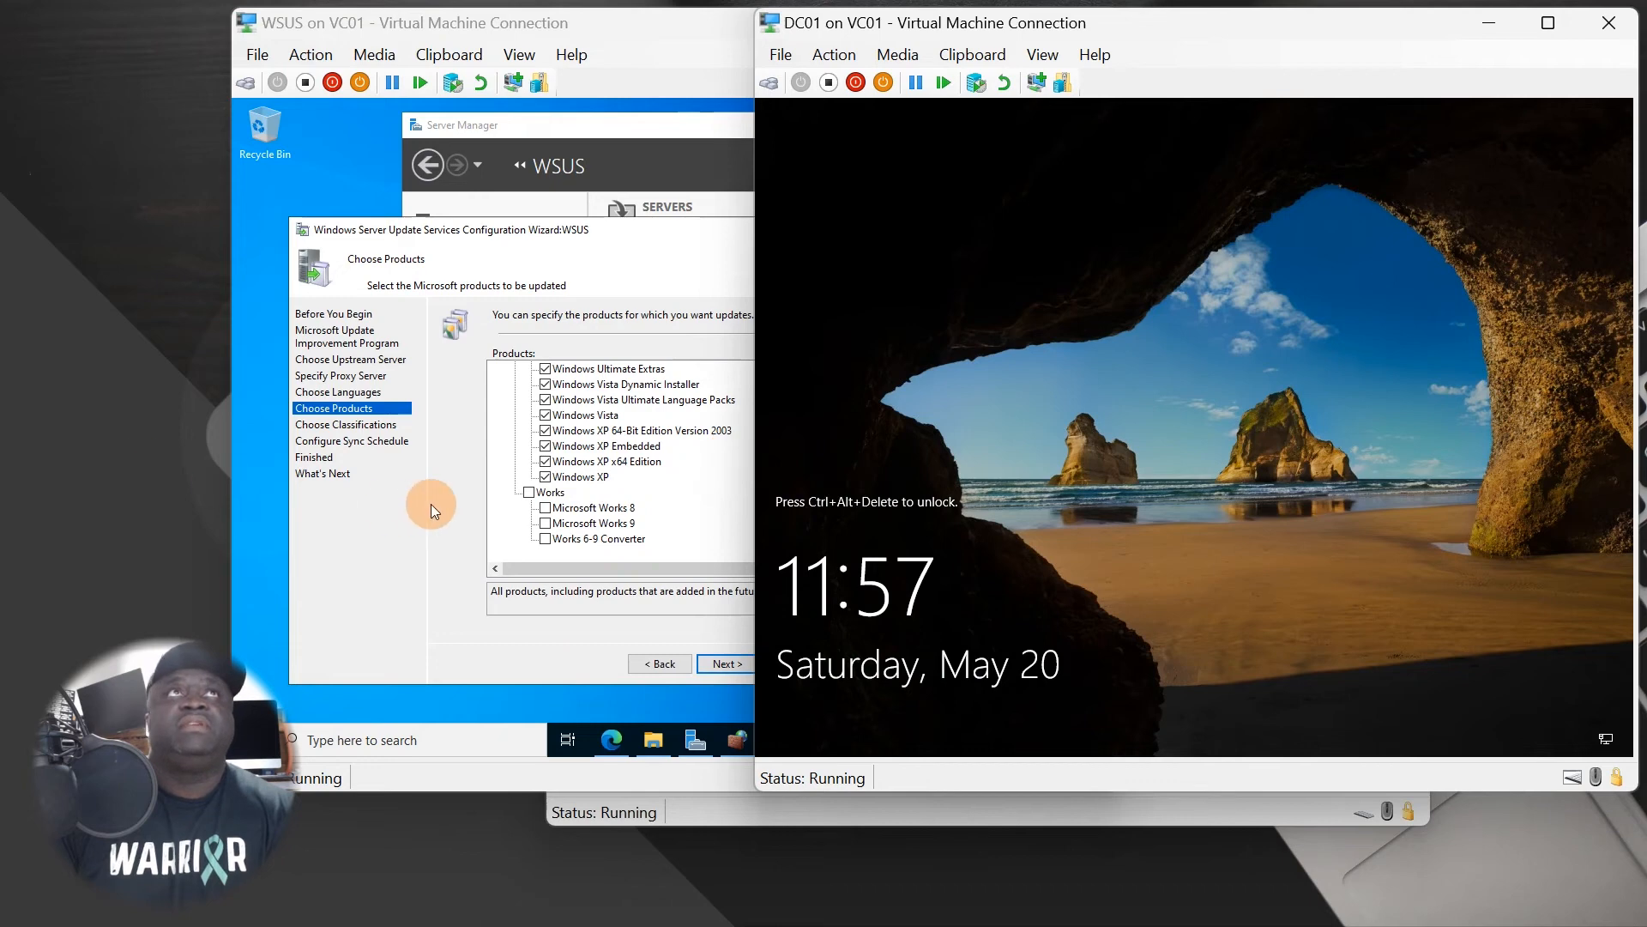
{"action": "left_click", "coordinate": [451, 565]}
{"action": "scroll", "coordinate": [645, 552], "scroll_direction": "up", "scroll_amount": 2}
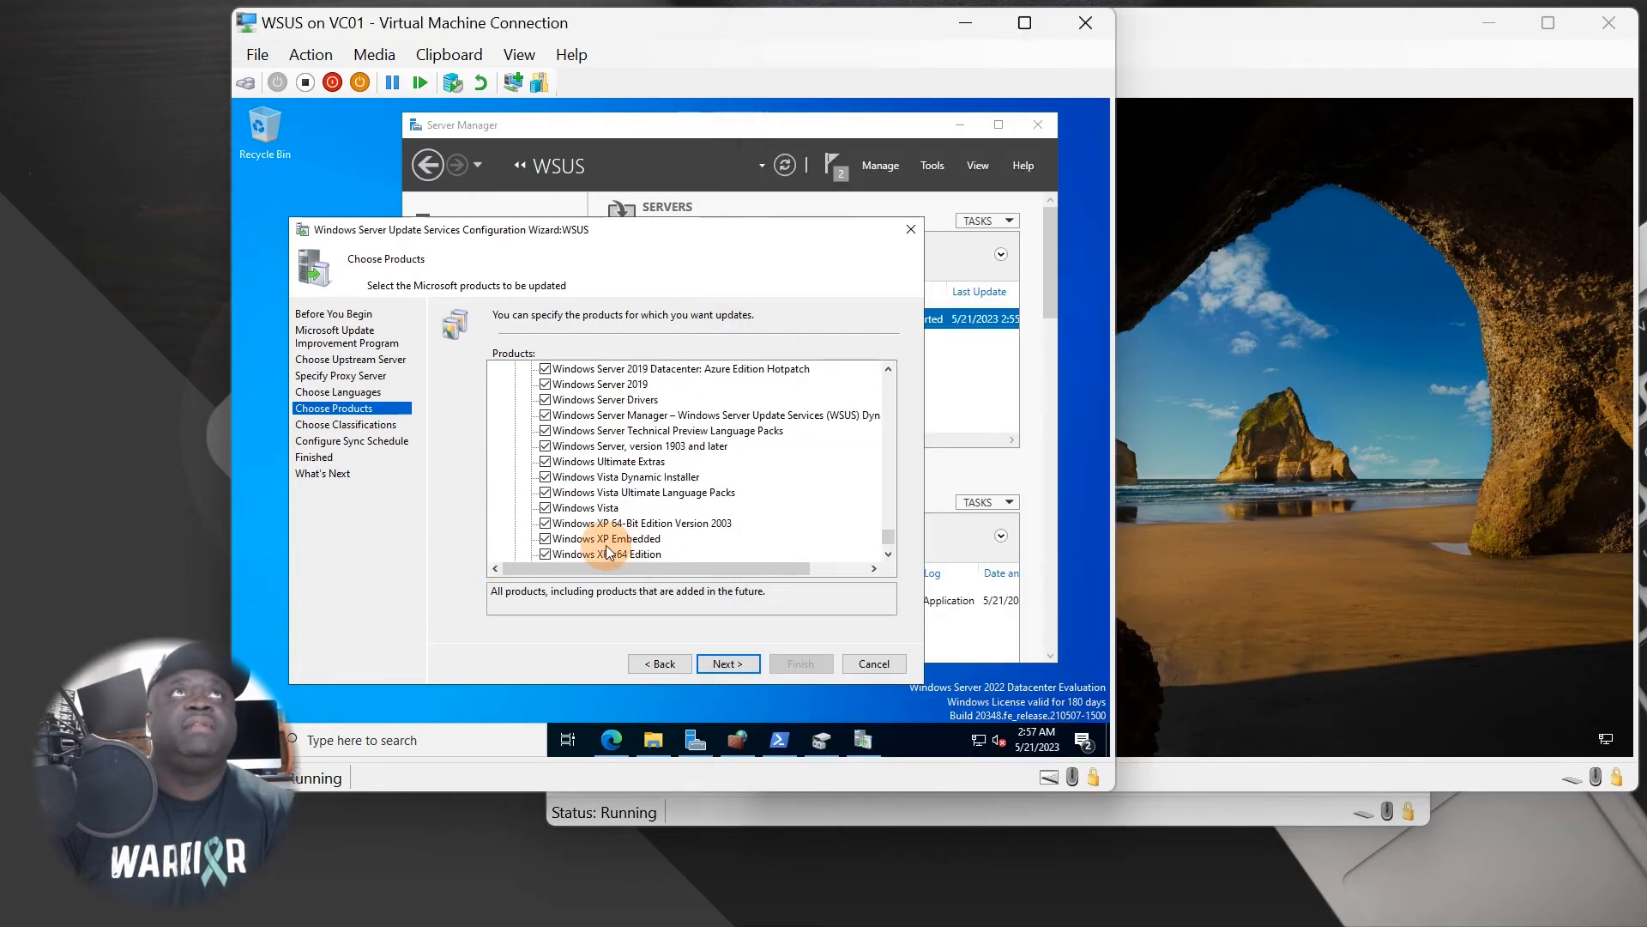
{"action": "scroll", "coordinate": [532, 486], "scroll_direction": "up", "scroll_amount": 8}
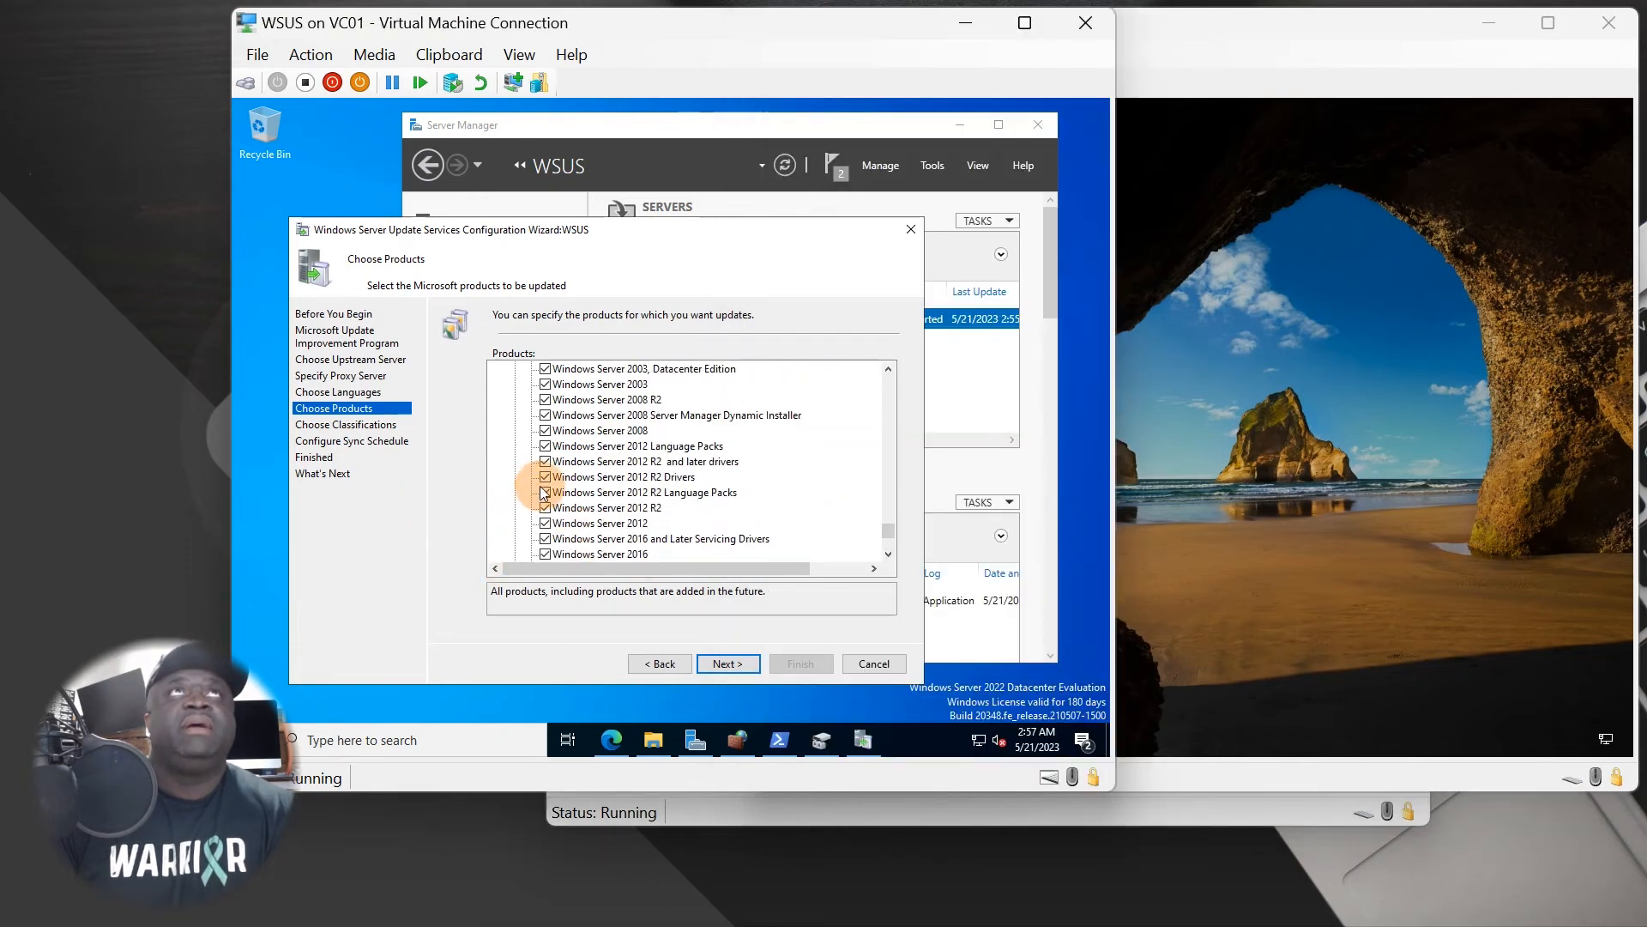
{"action": "scroll", "coordinate": [553, 491], "scroll_direction": "up", "scroll_amount": 8}
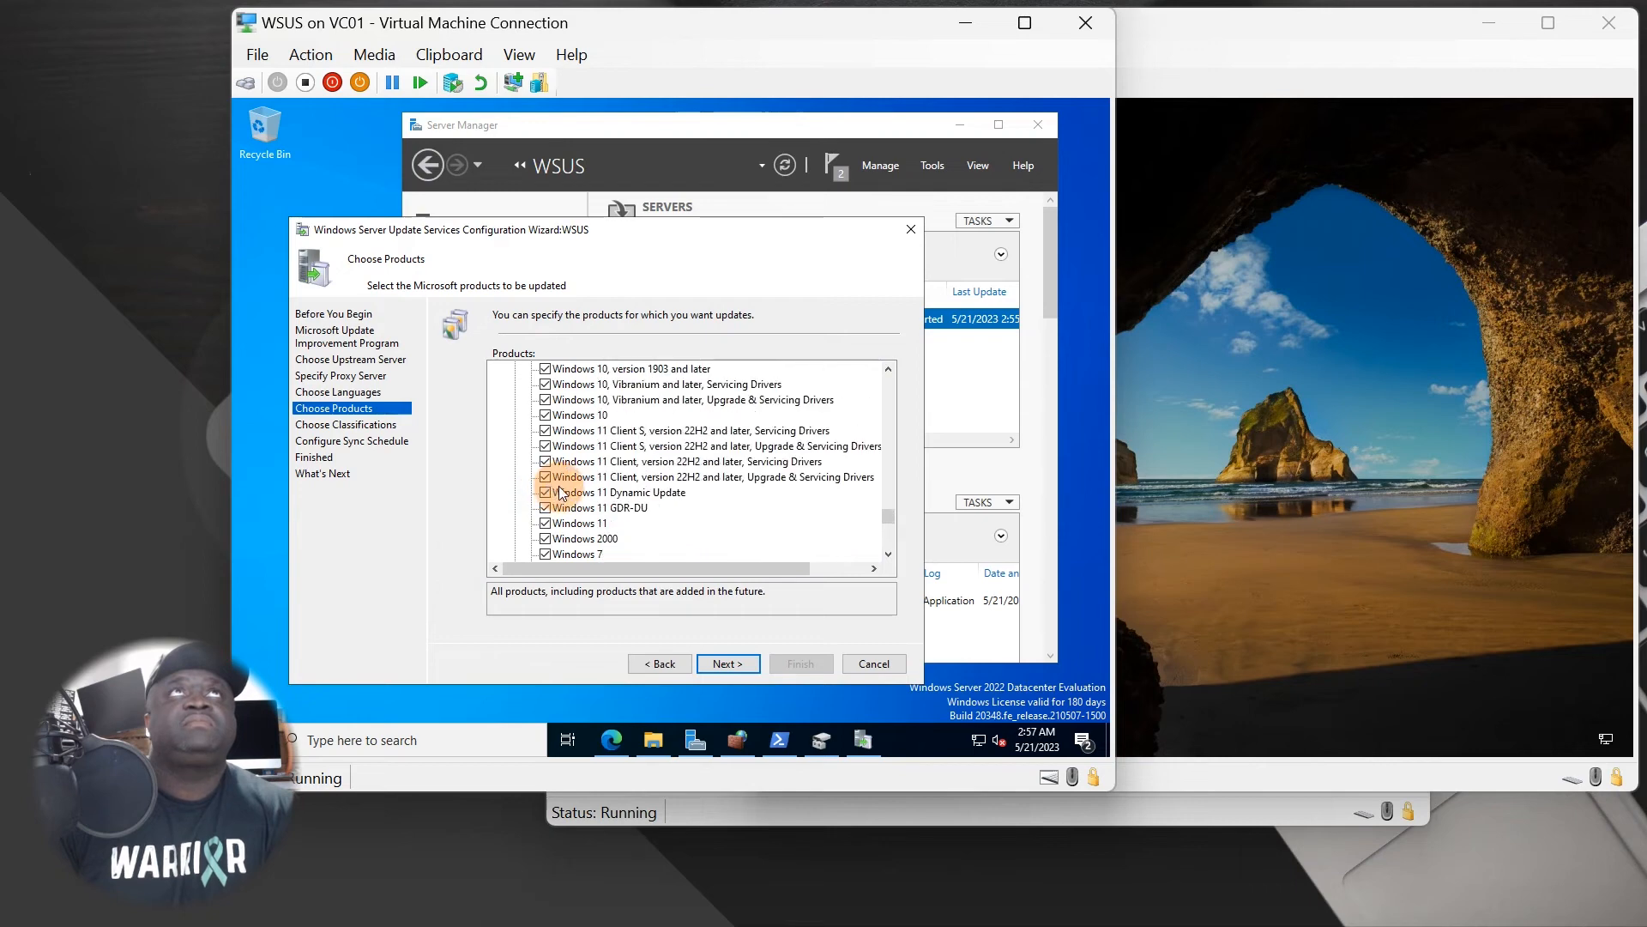
{"action": "scroll", "coordinate": [559, 486], "scroll_direction": "up", "scroll_amount": 8}
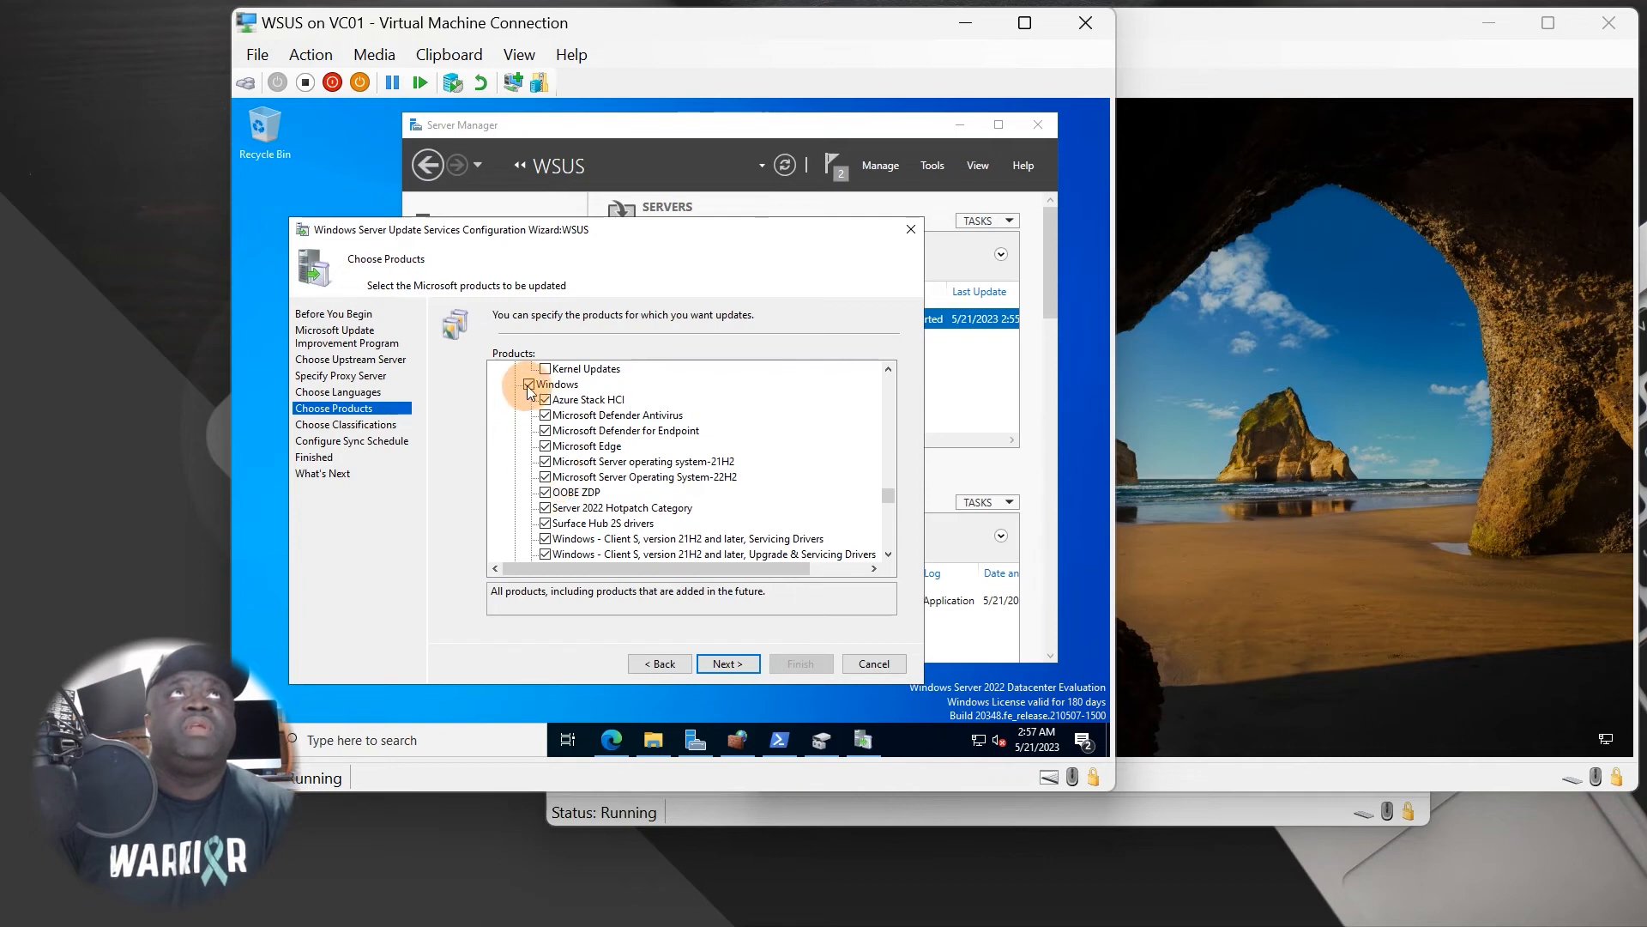
Clear the Windows category in the product list and select it again with all its products.
{"action": "scroll", "coordinate": [532, 403], "scroll_direction": "down", "scroll_amount": 3}
{"action": "scroll", "coordinate": [536, 446], "scroll_direction": "up", "scroll_amount": 5}
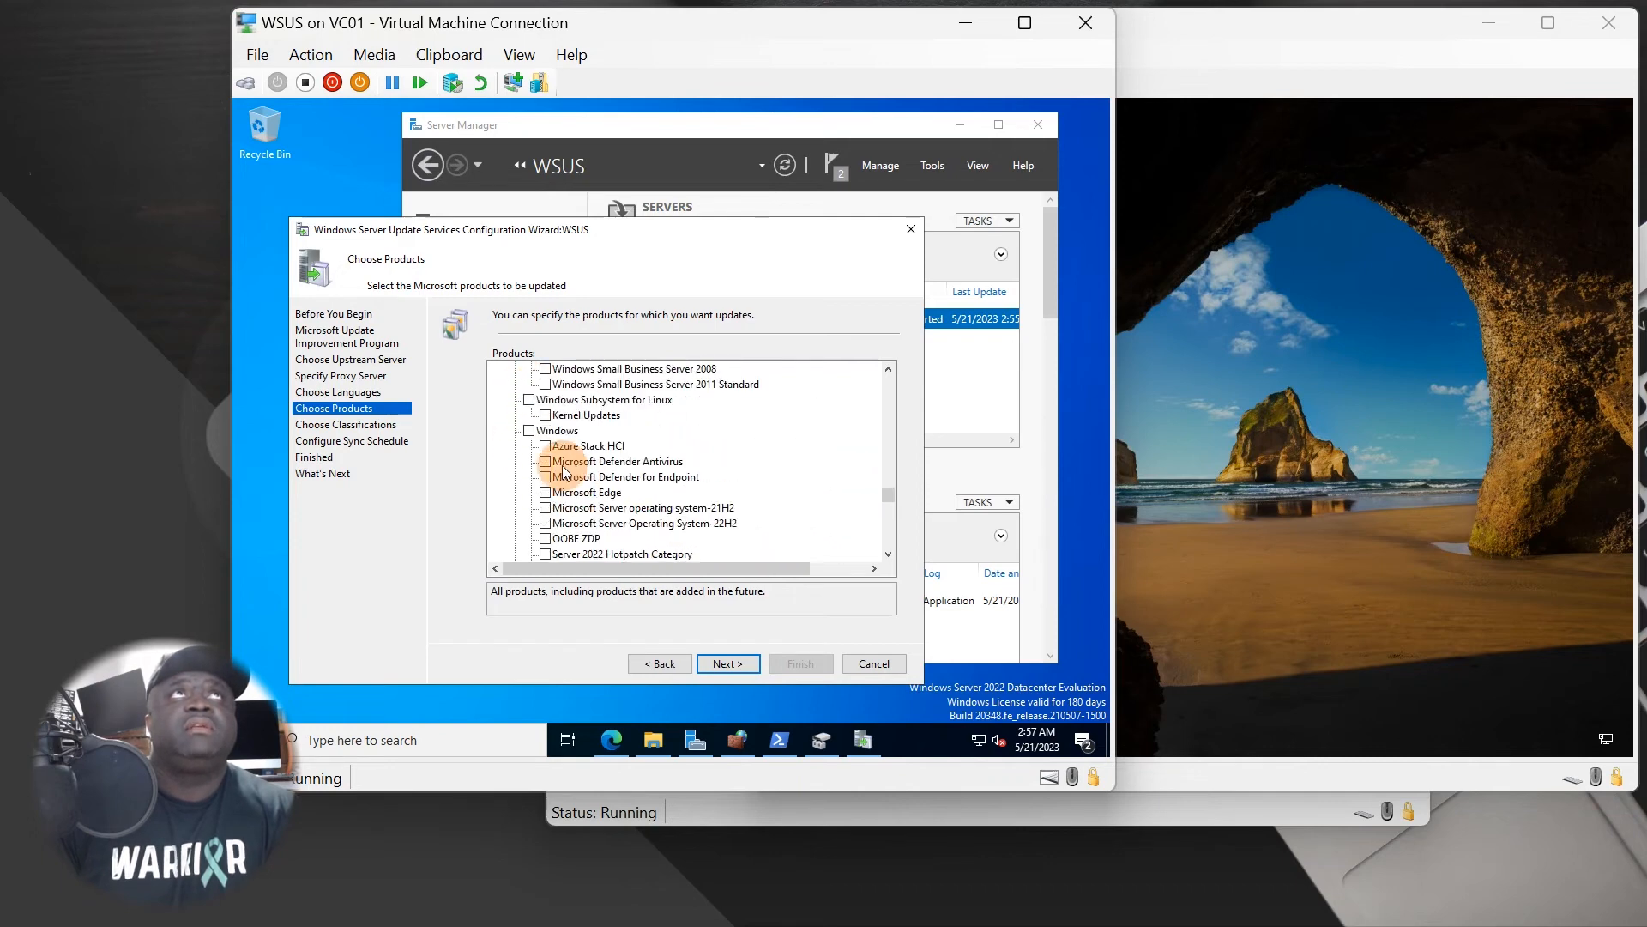
{"action": "left_click", "coordinate": [527, 478]}
Review the products selected under the Windows category, covering the Windows client and Windows Server versions.
{"action": "scroll", "coordinate": [600, 511], "scroll_direction": "down", "scroll_amount": 8}
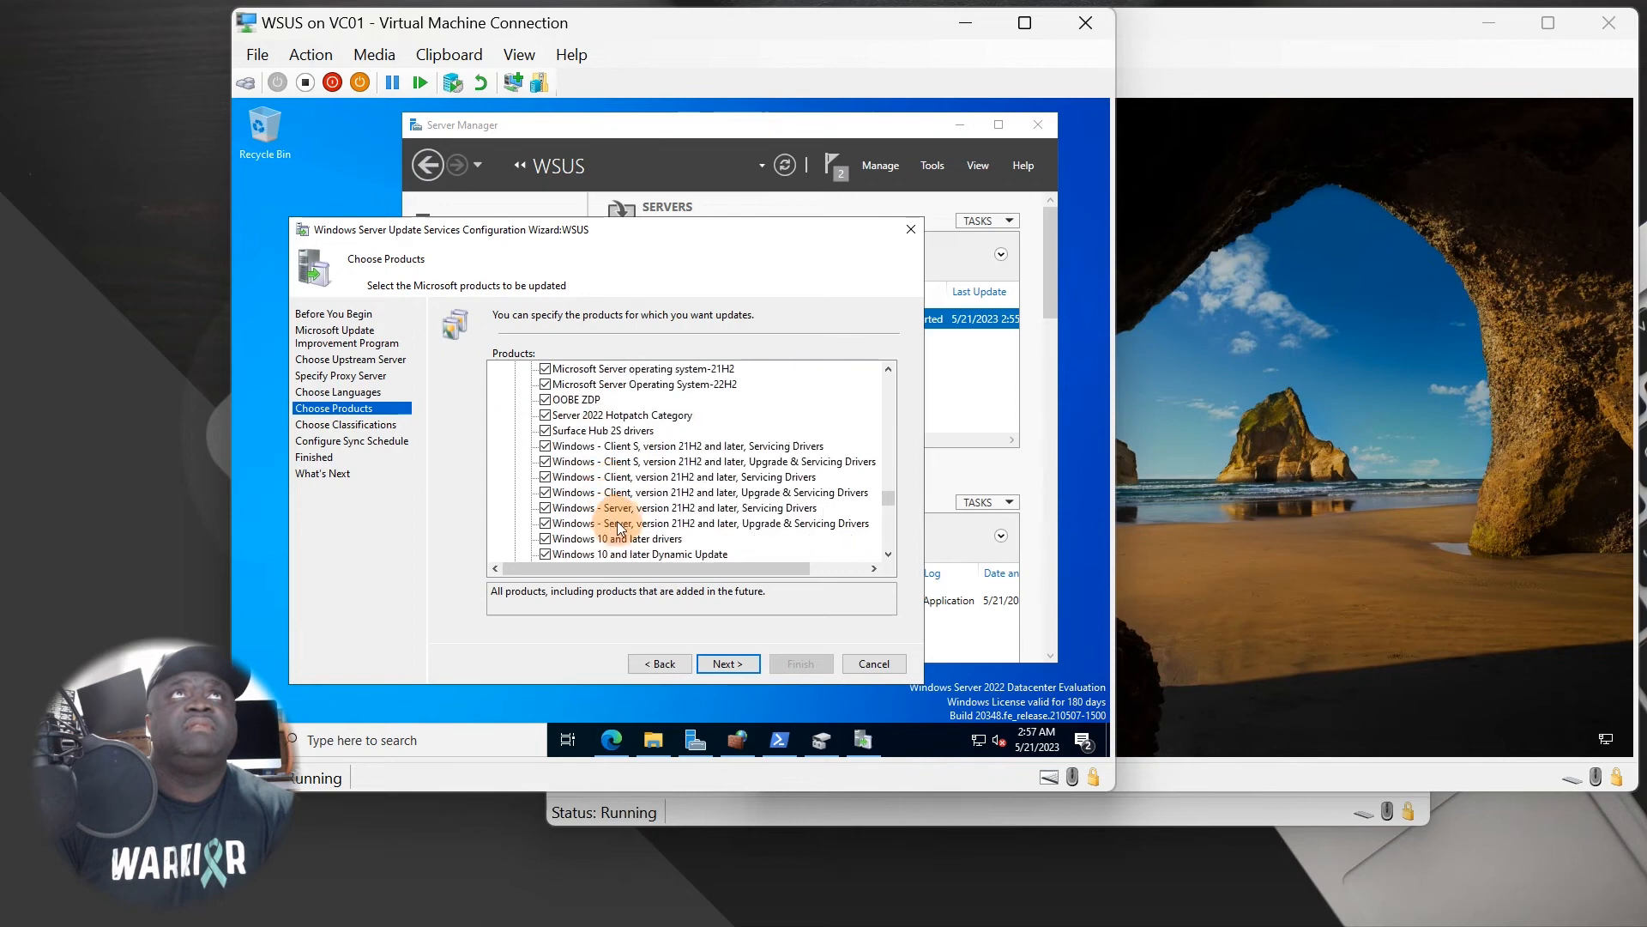
{"action": "scroll", "coordinate": [625, 515], "scroll_direction": "down", "scroll_amount": 10}
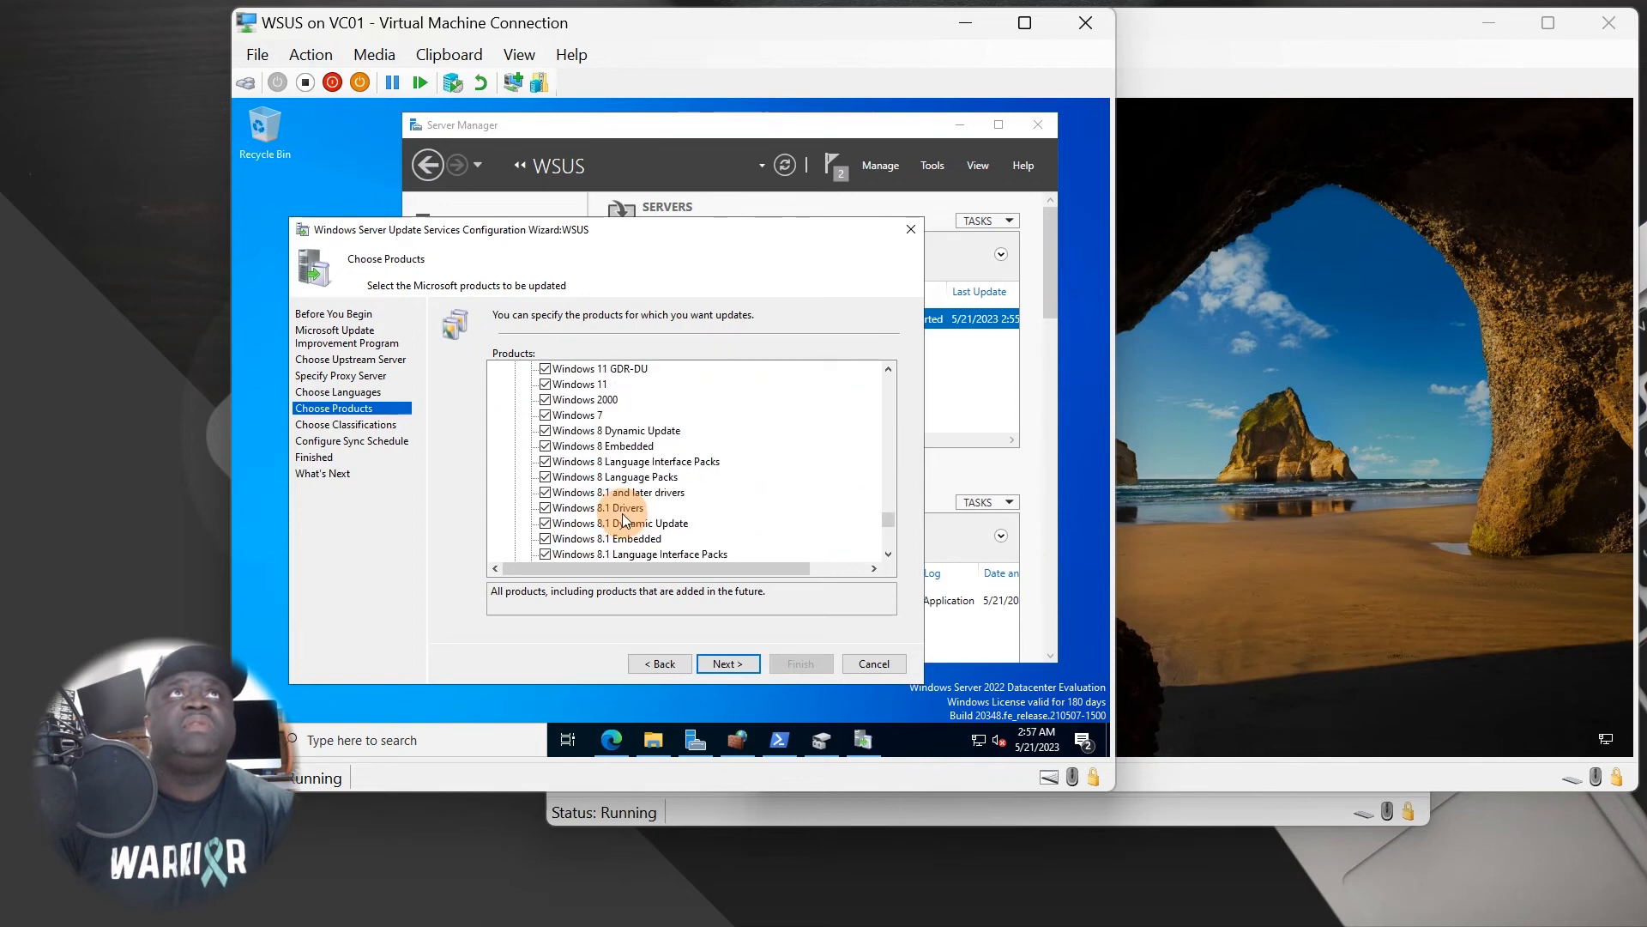
{"action": "scroll", "coordinate": [619, 525], "scroll_direction": "down", "scroll_amount": 9}
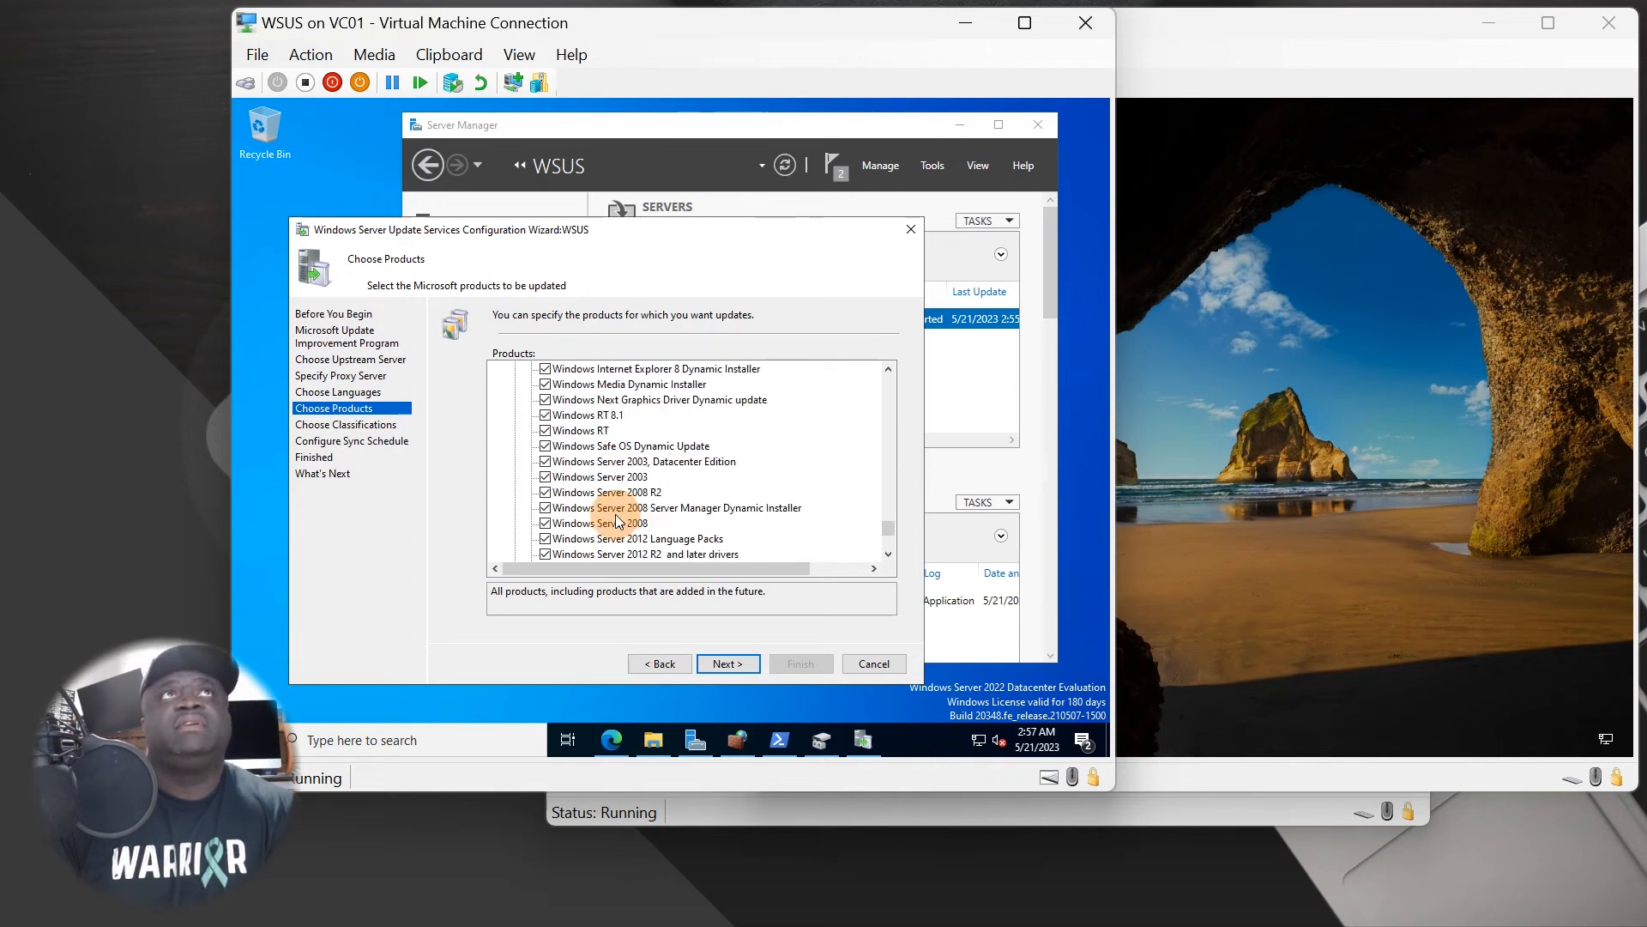
{"action": "scroll", "coordinate": [611, 532], "scroll_direction": "down", "scroll_amount": 6}
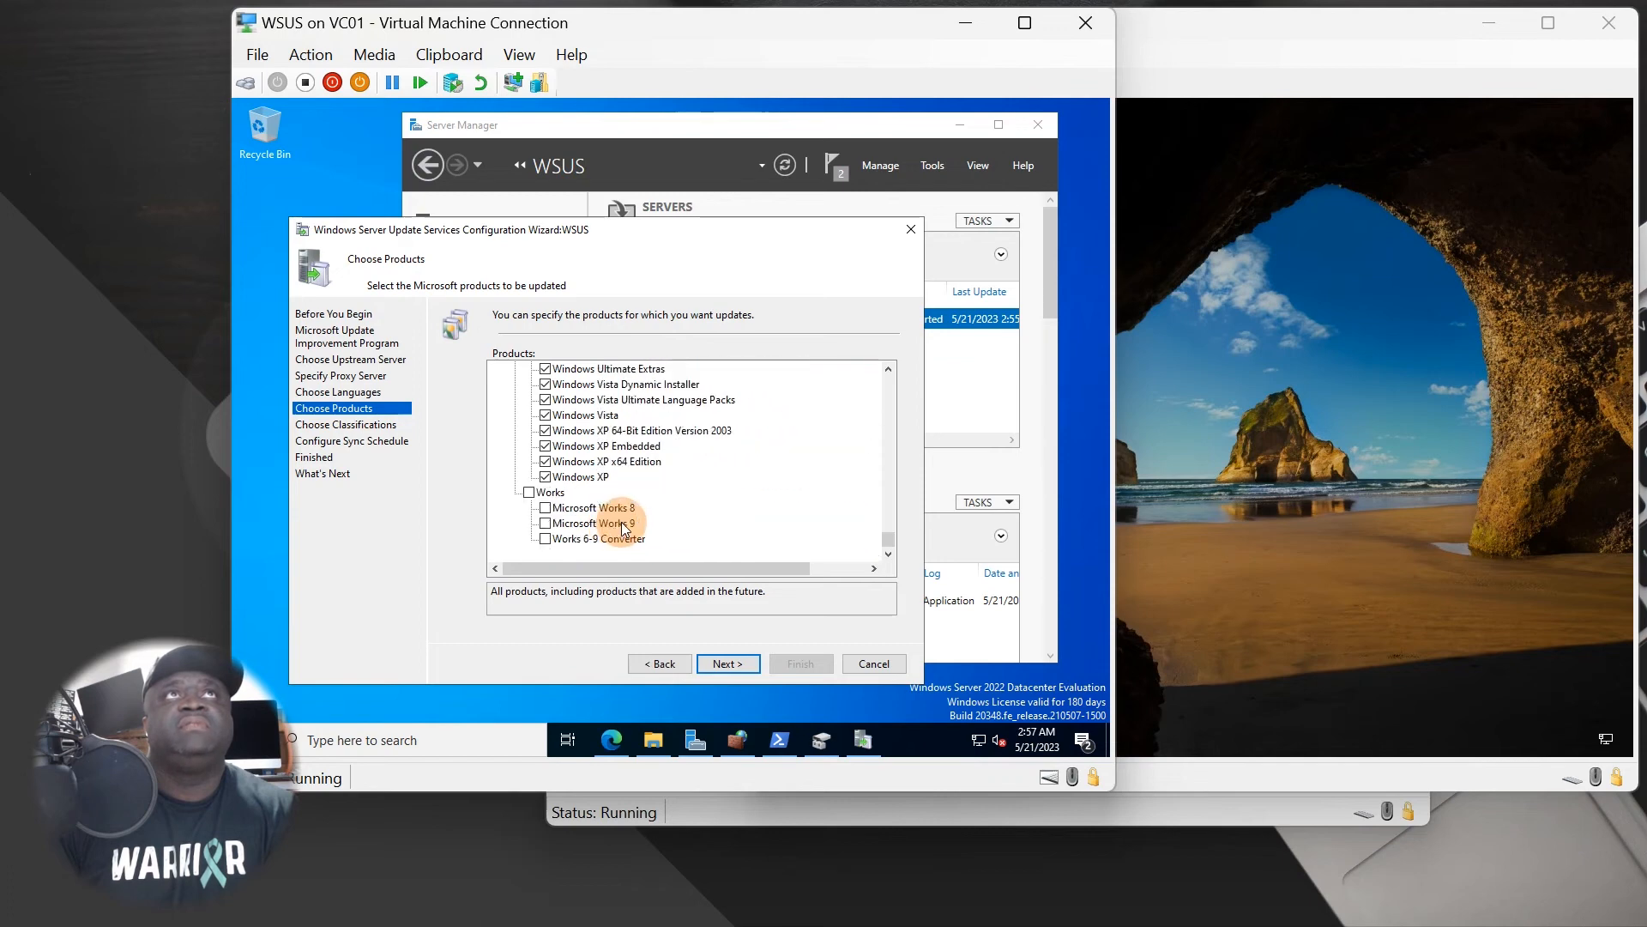
{"action": "scroll", "coordinate": [553, 512], "scroll_direction": "up", "scroll_amount": 1}
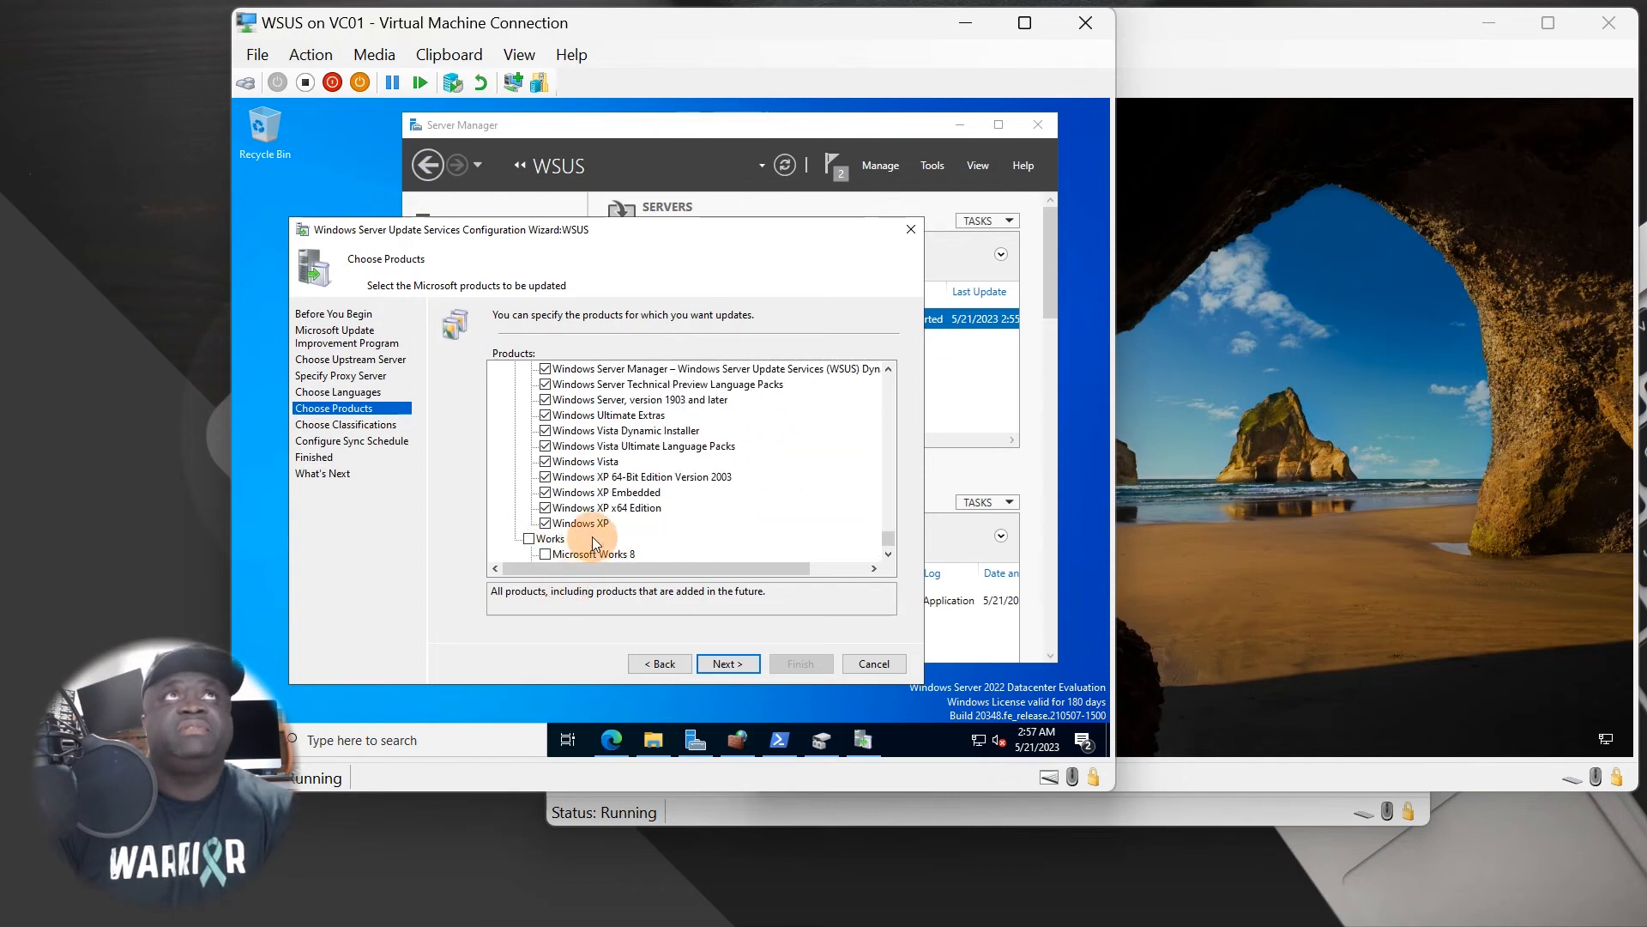
{"action": "scroll", "coordinate": [592, 537], "scroll_direction": "up", "scroll_amount": 4}
{"action": "scroll", "coordinate": [616, 539], "scroll_direction": "up", "scroll_amount": 10}
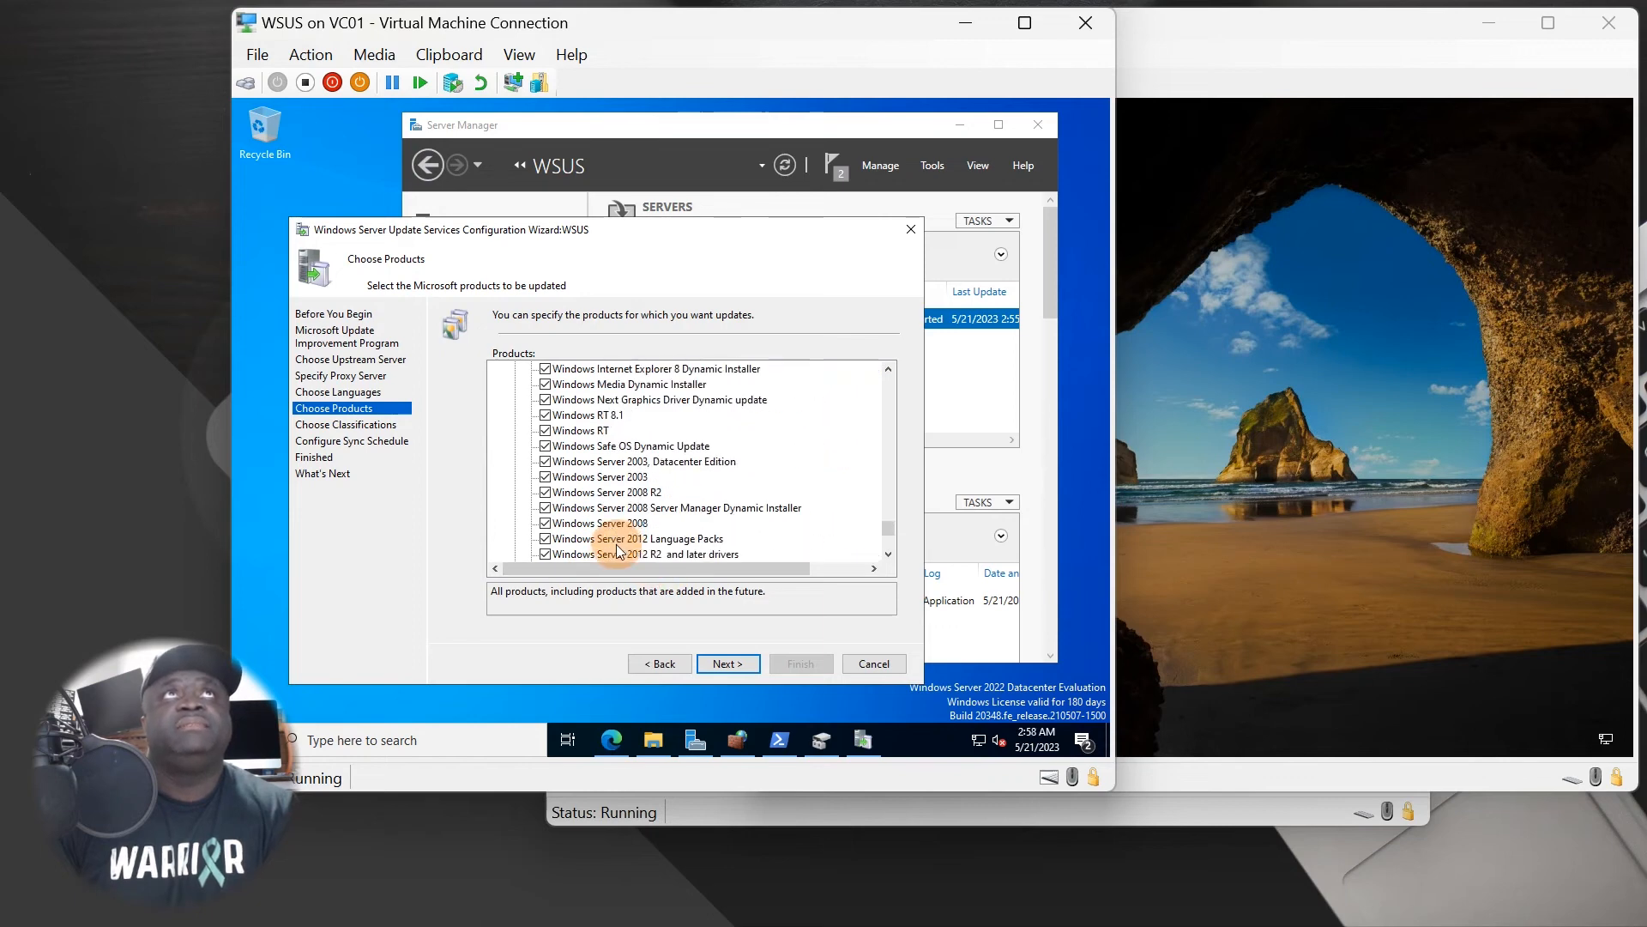
{"action": "scroll", "coordinate": [616, 512], "scroll_direction": "up", "scroll_amount": 3}
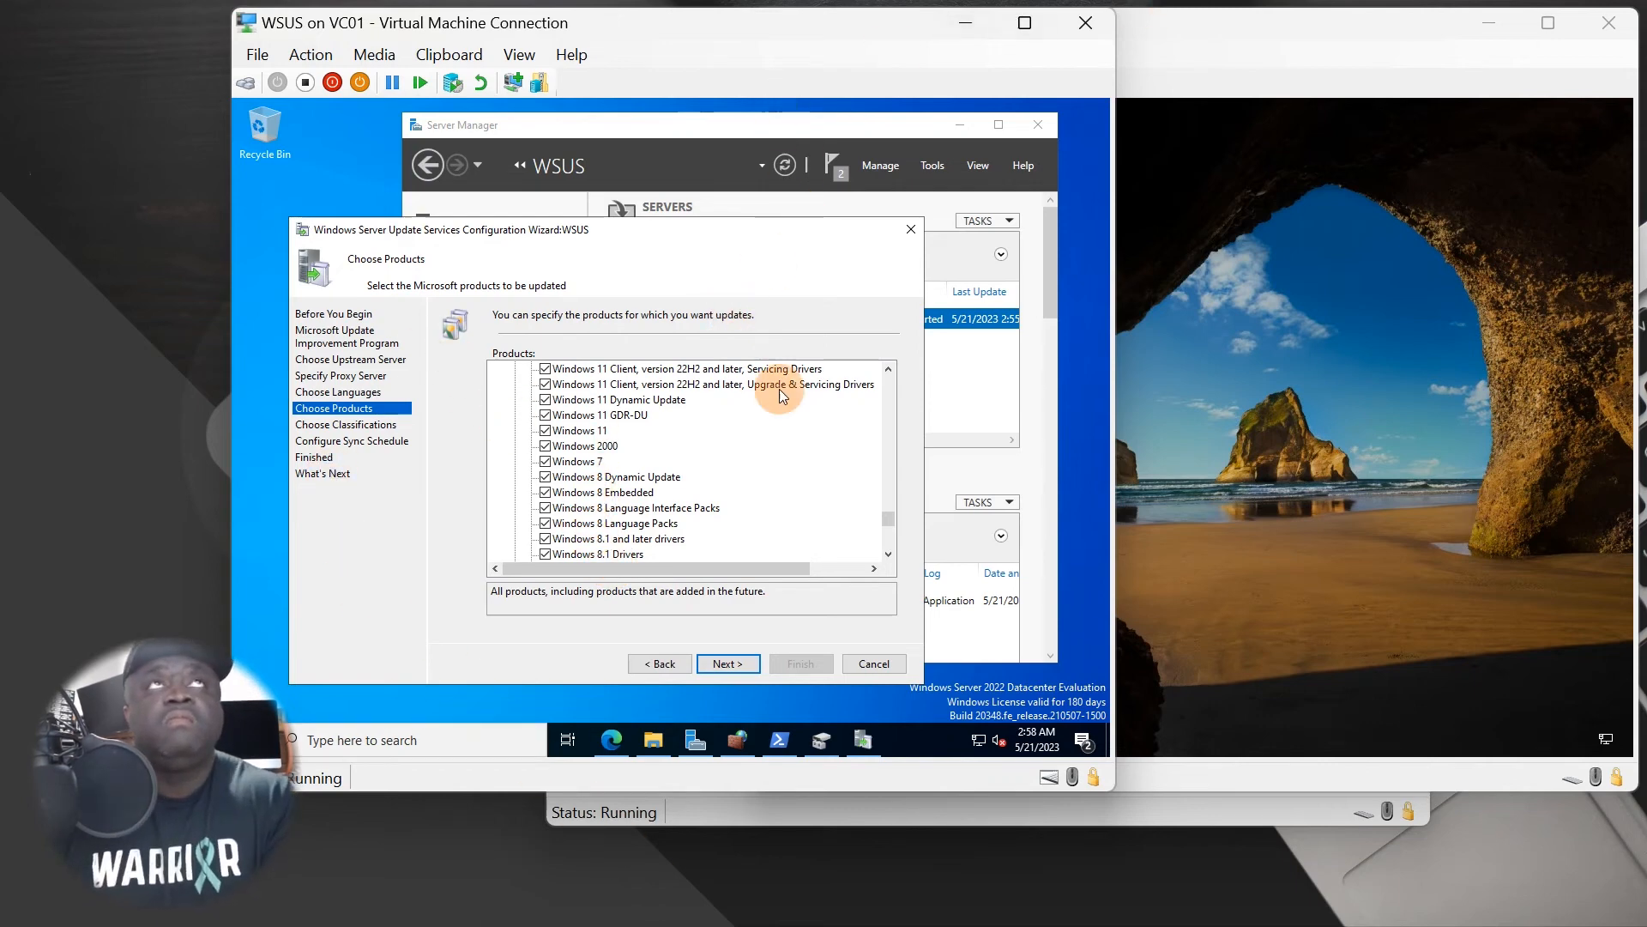
{"action": "scroll", "coordinate": [747, 523], "scroll_direction": "up", "scroll_amount": 1}
{"action": "scroll", "coordinate": [746, 522], "scroll_direction": "up", "scroll_amount": 5}
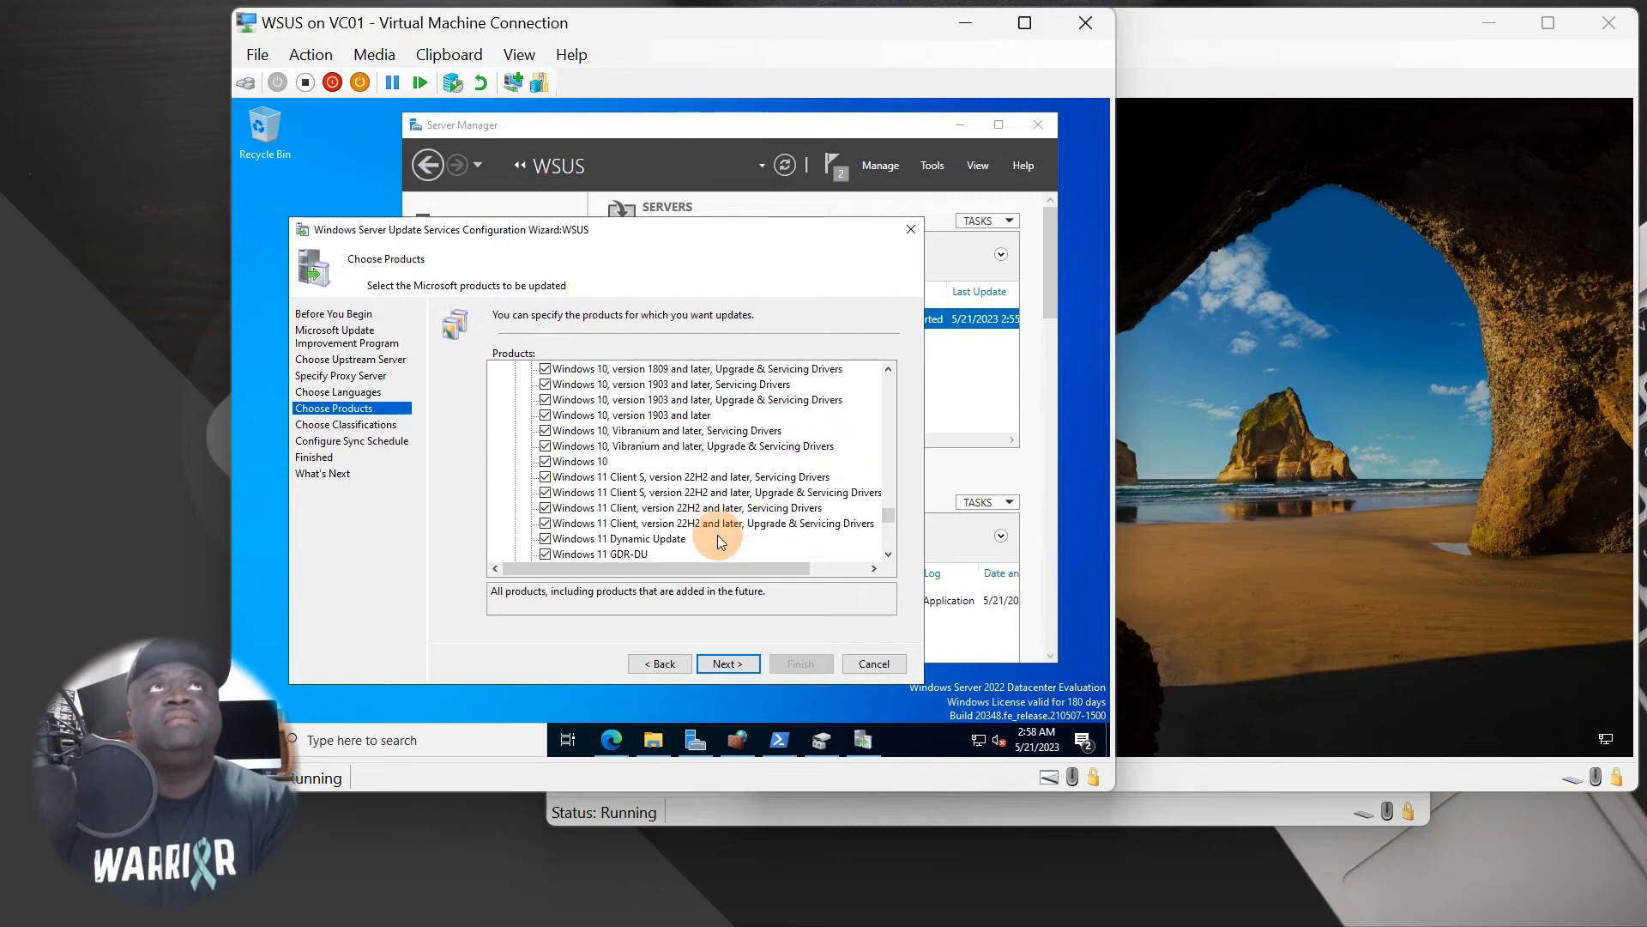
{"action": "scroll", "coordinate": [590, 544], "scroll_direction": "up", "scroll_amount": 6}
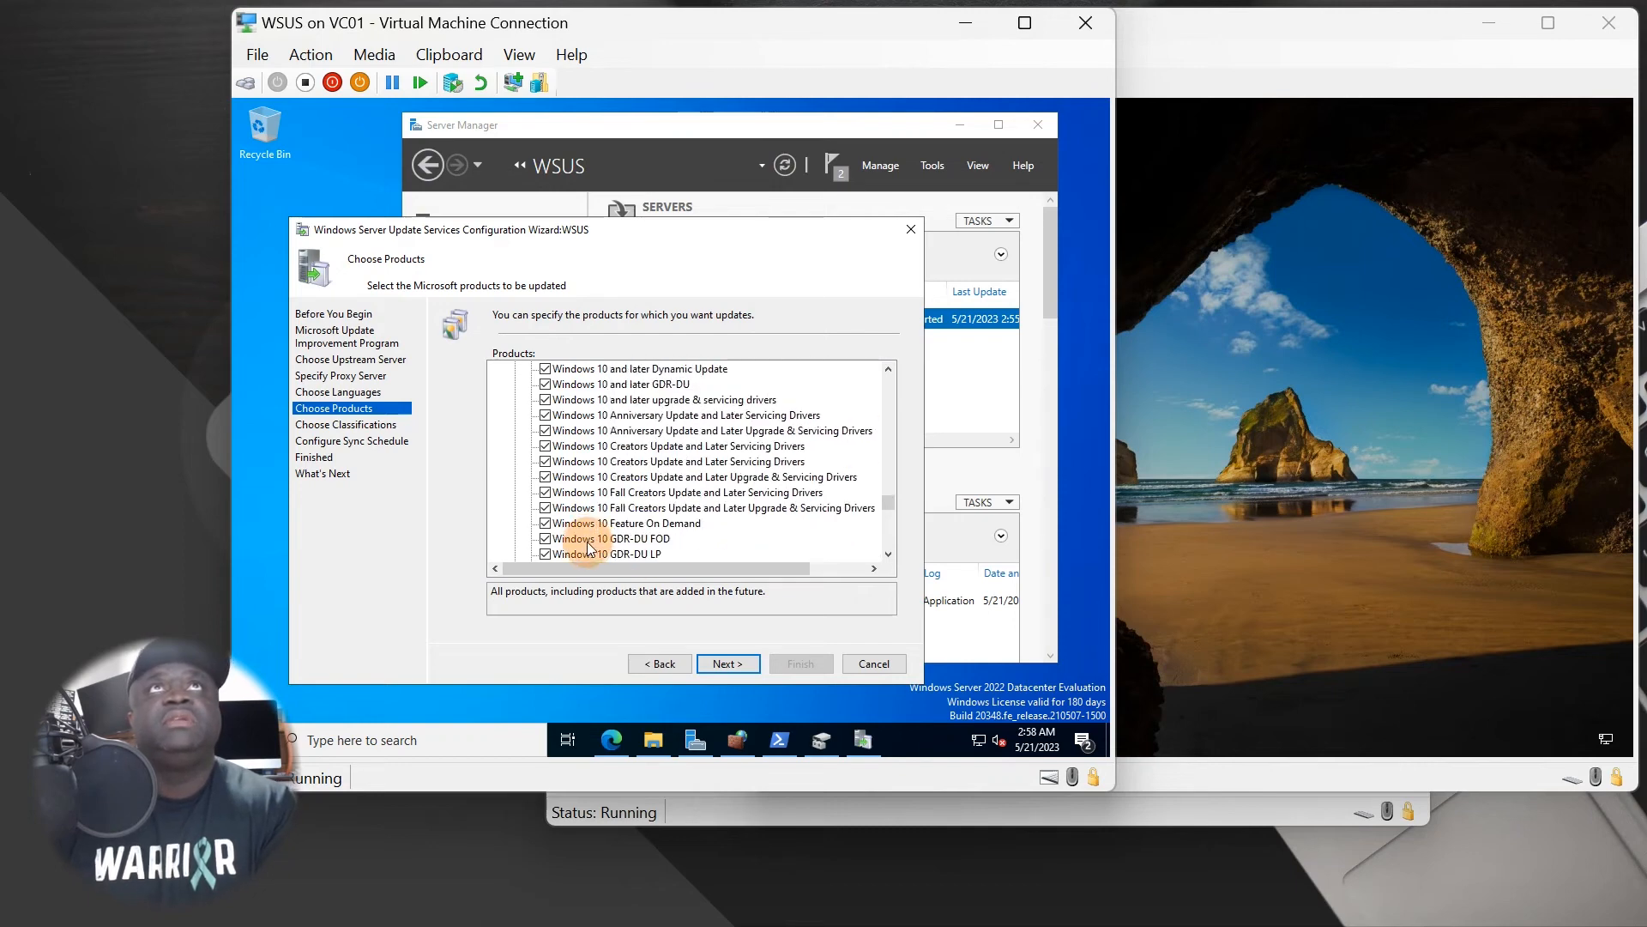
{"action": "scroll", "coordinate": [602, 549], "scroll_direction": "up", "scroll_amount": 2}
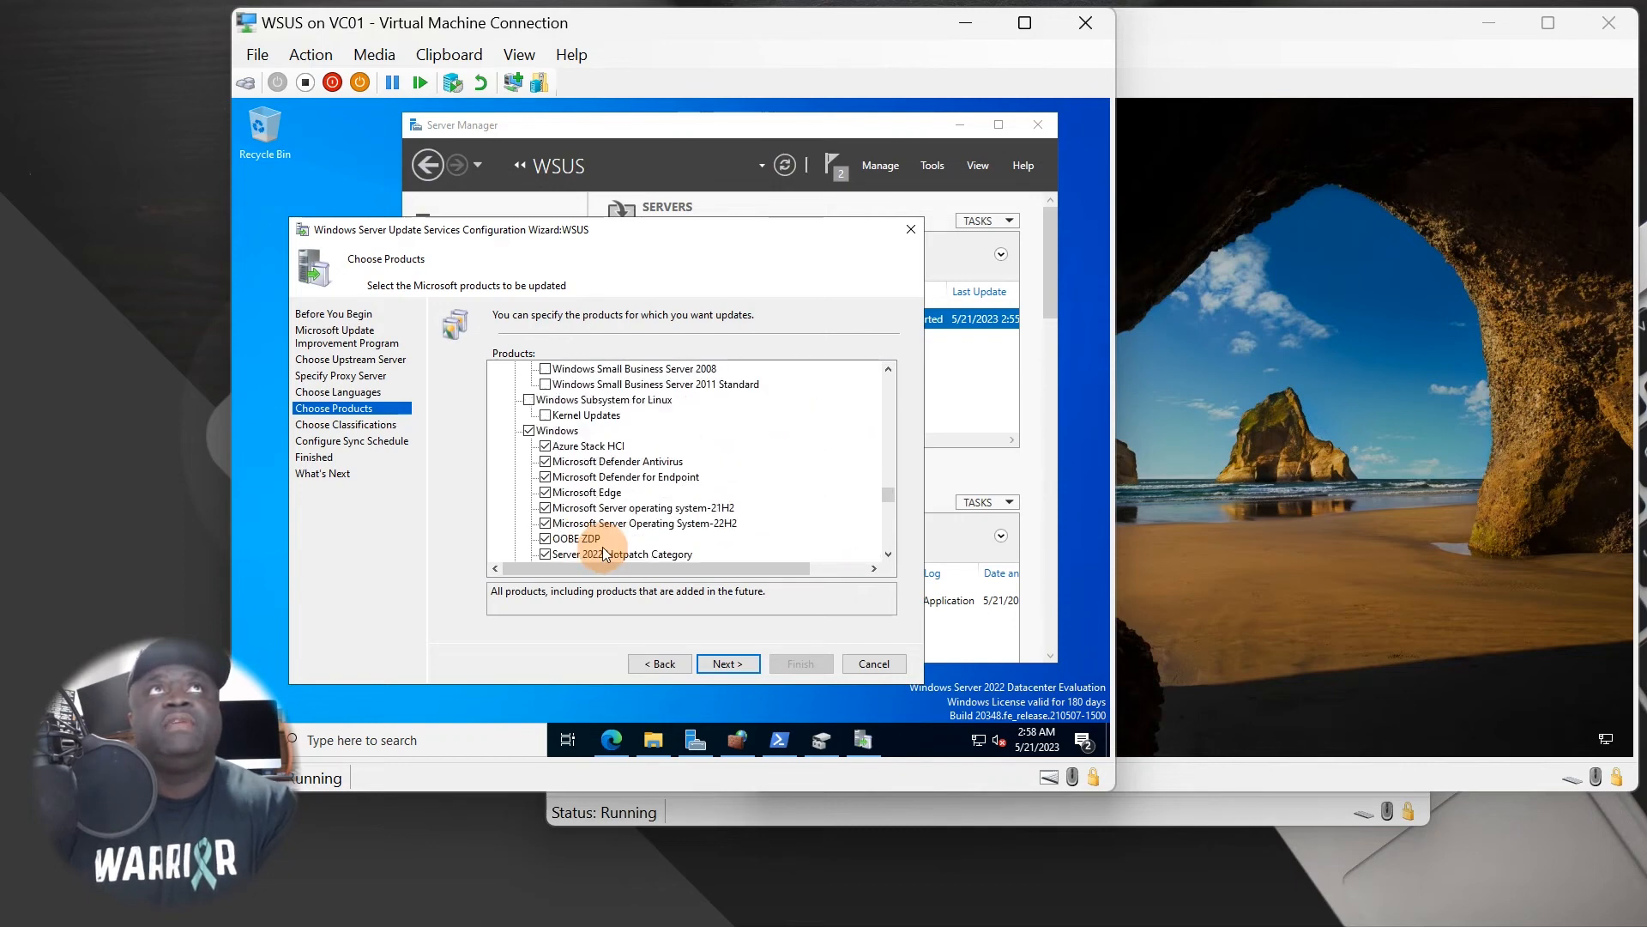
{"action": "scroll", "coordinate": [604, 548], "scroll_direction": "down", "scroll_amount": 12}
{"action": "scroll", "coordinate": [629, 519], "scroll_direction": "down", "scroll_amount": 10}
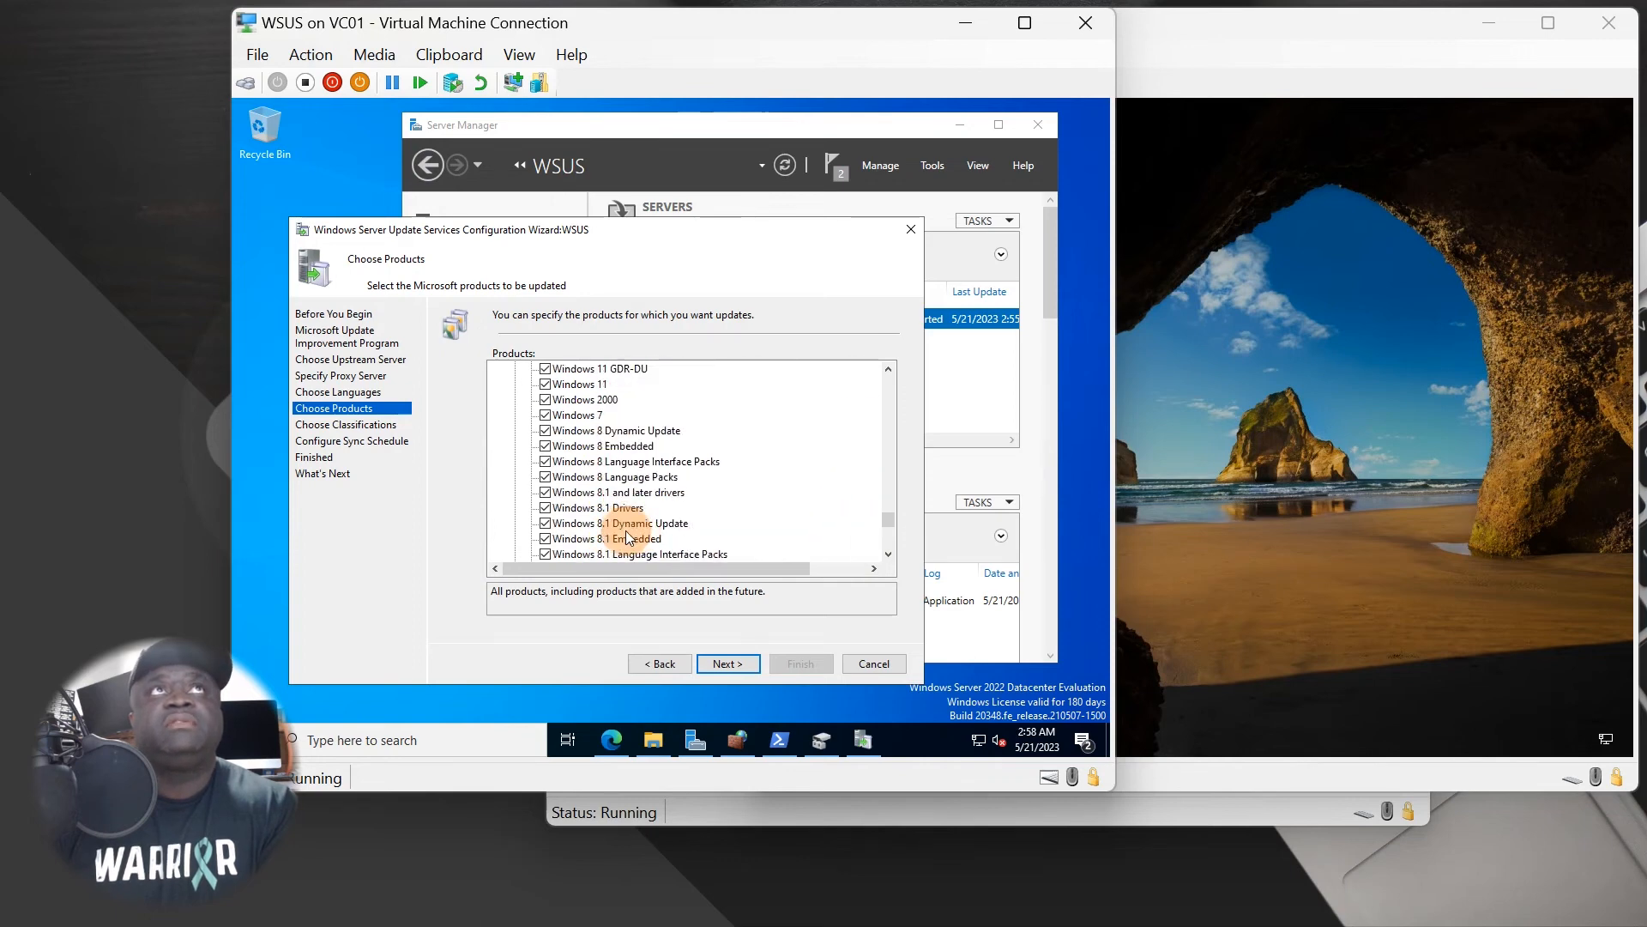
{"action": "scroll", "coordinate": [631, 541], "scroll_direction": "up", "scroll_amount": 4}
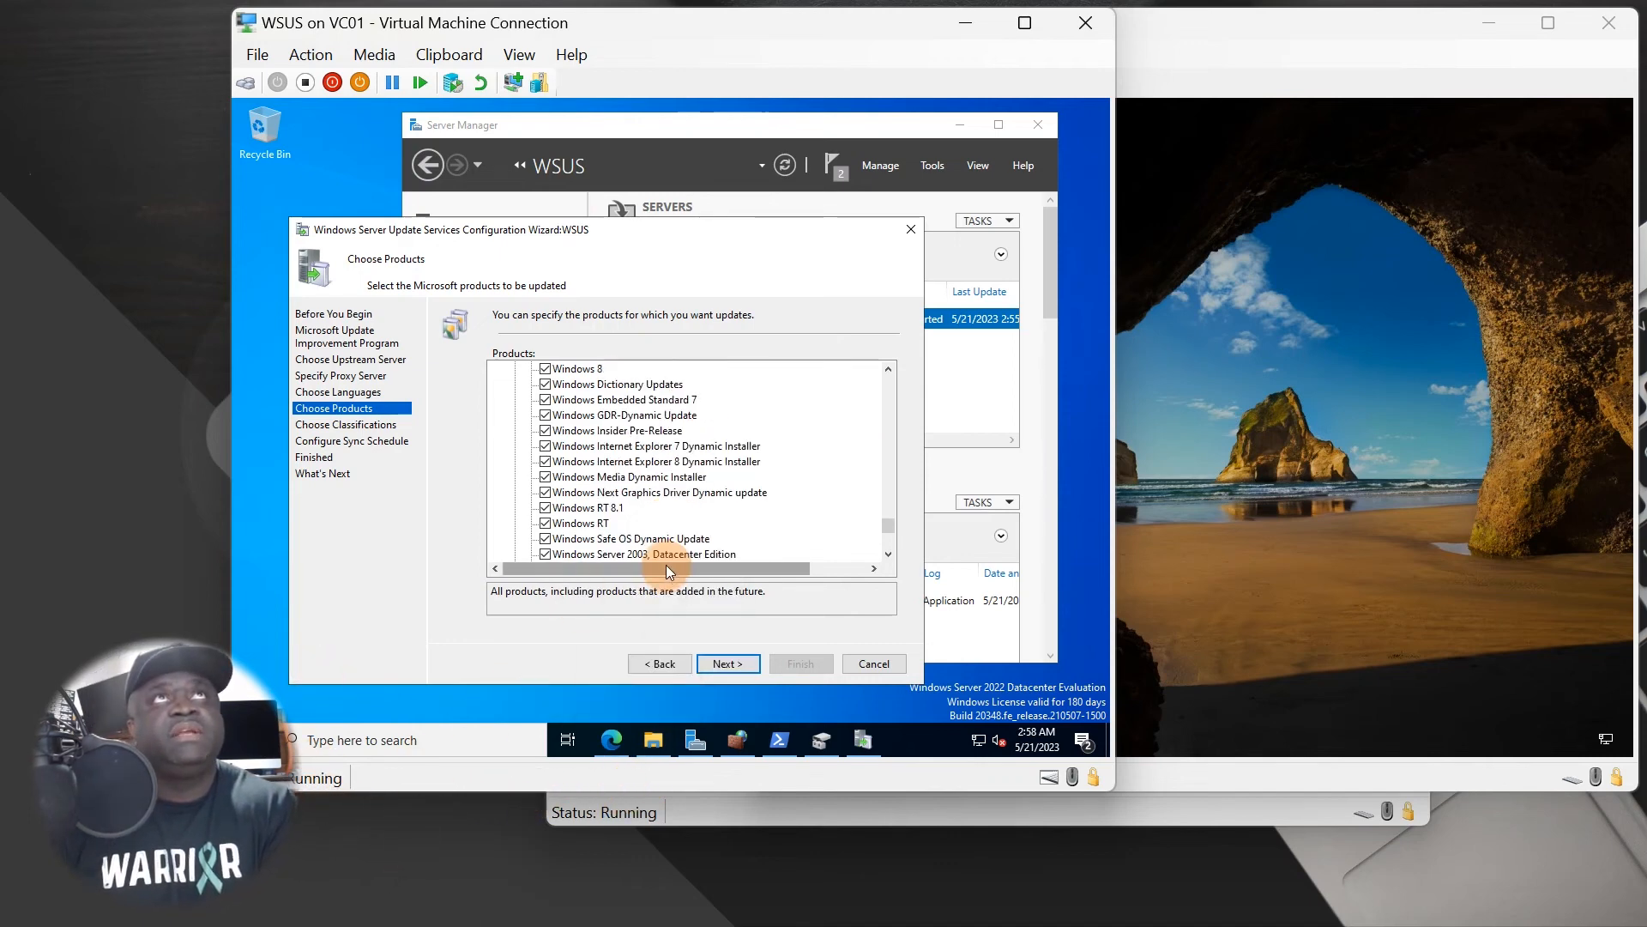
{"action": "scroll", "coordinate": [644, 550], "scroll_direction": "up", "scroll_amount": 2}
{"action": "scroll", "coordinate": [645, 551], "scroll_direction": "up", "scroll_amount": 10}
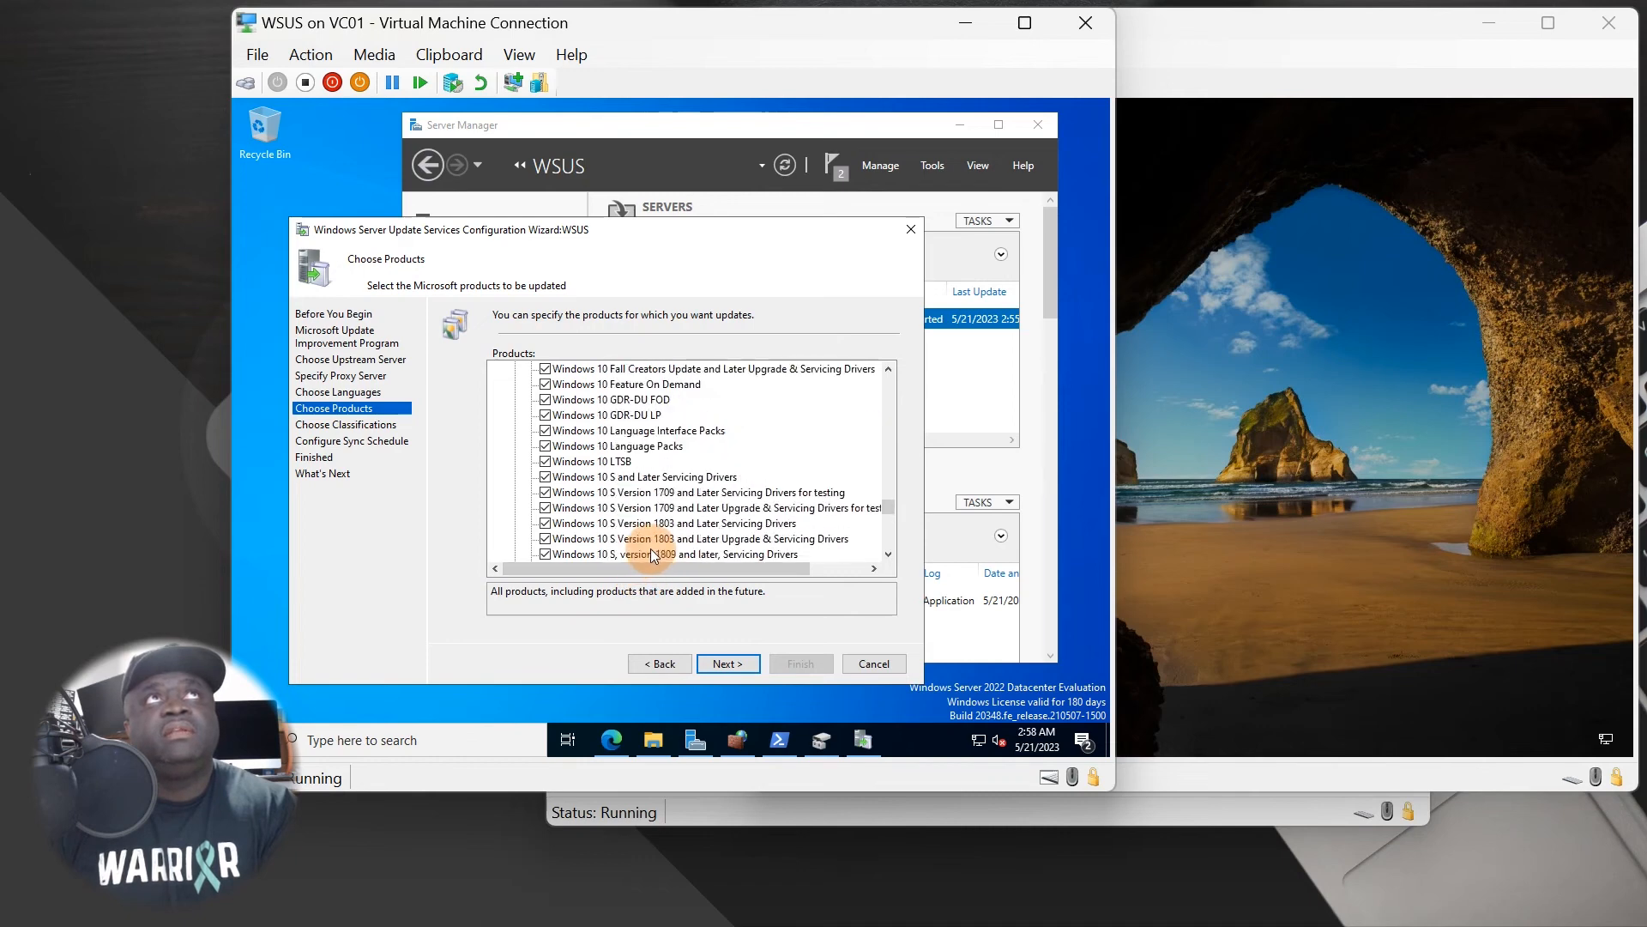
Select the Active Directory category at the beginning of the product list.
{"action": "scroll", "coordinate": [648, 552], "scroll_direction": "up", "scroll_amount": 15}
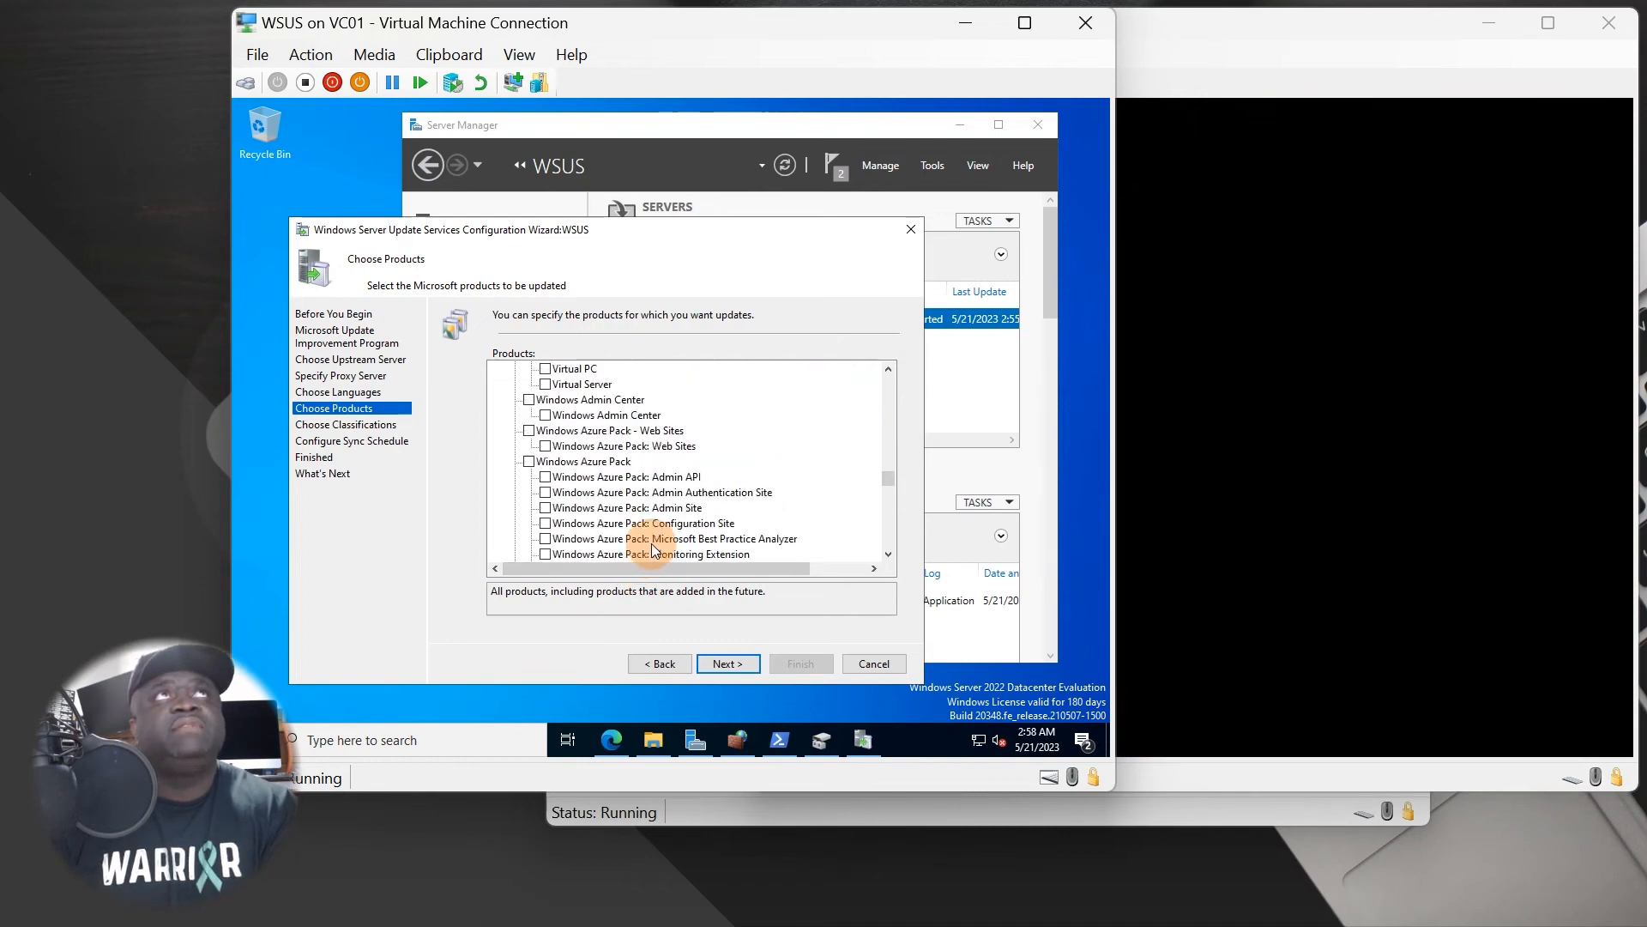
{"action": "scroll", "coordinate": [658, 546], "scroll_direction": "up", "scroll_amount": 15}
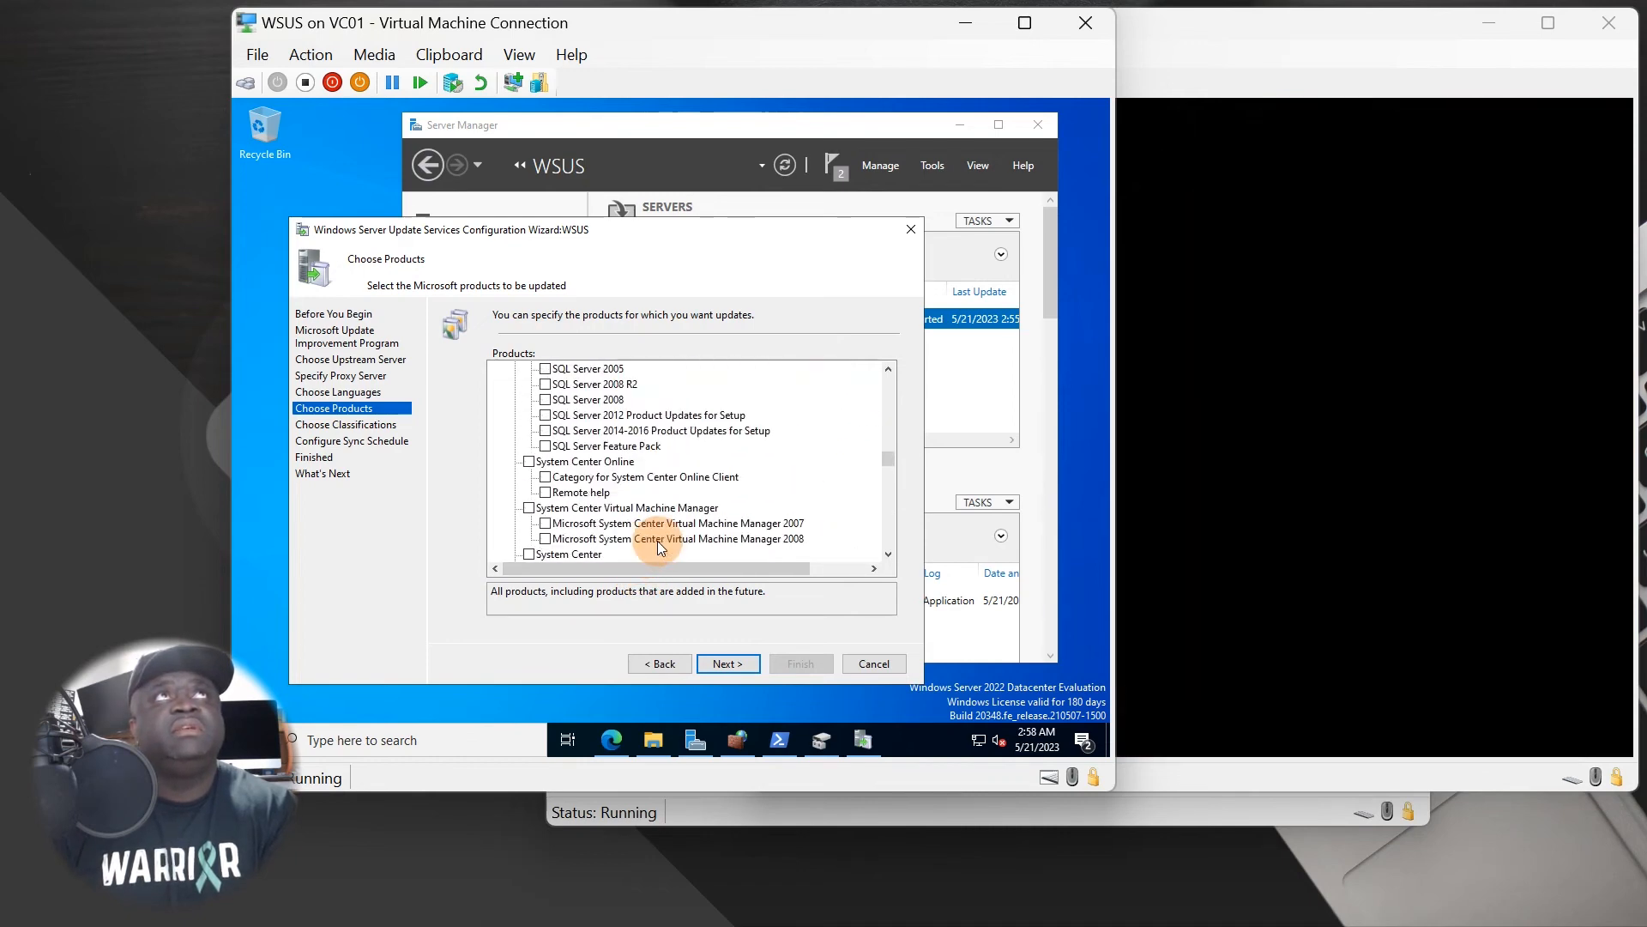
{"action": "scroll", "coordinate": [660, 533], "scroll_direction": "up", "scroll_amount": 15}
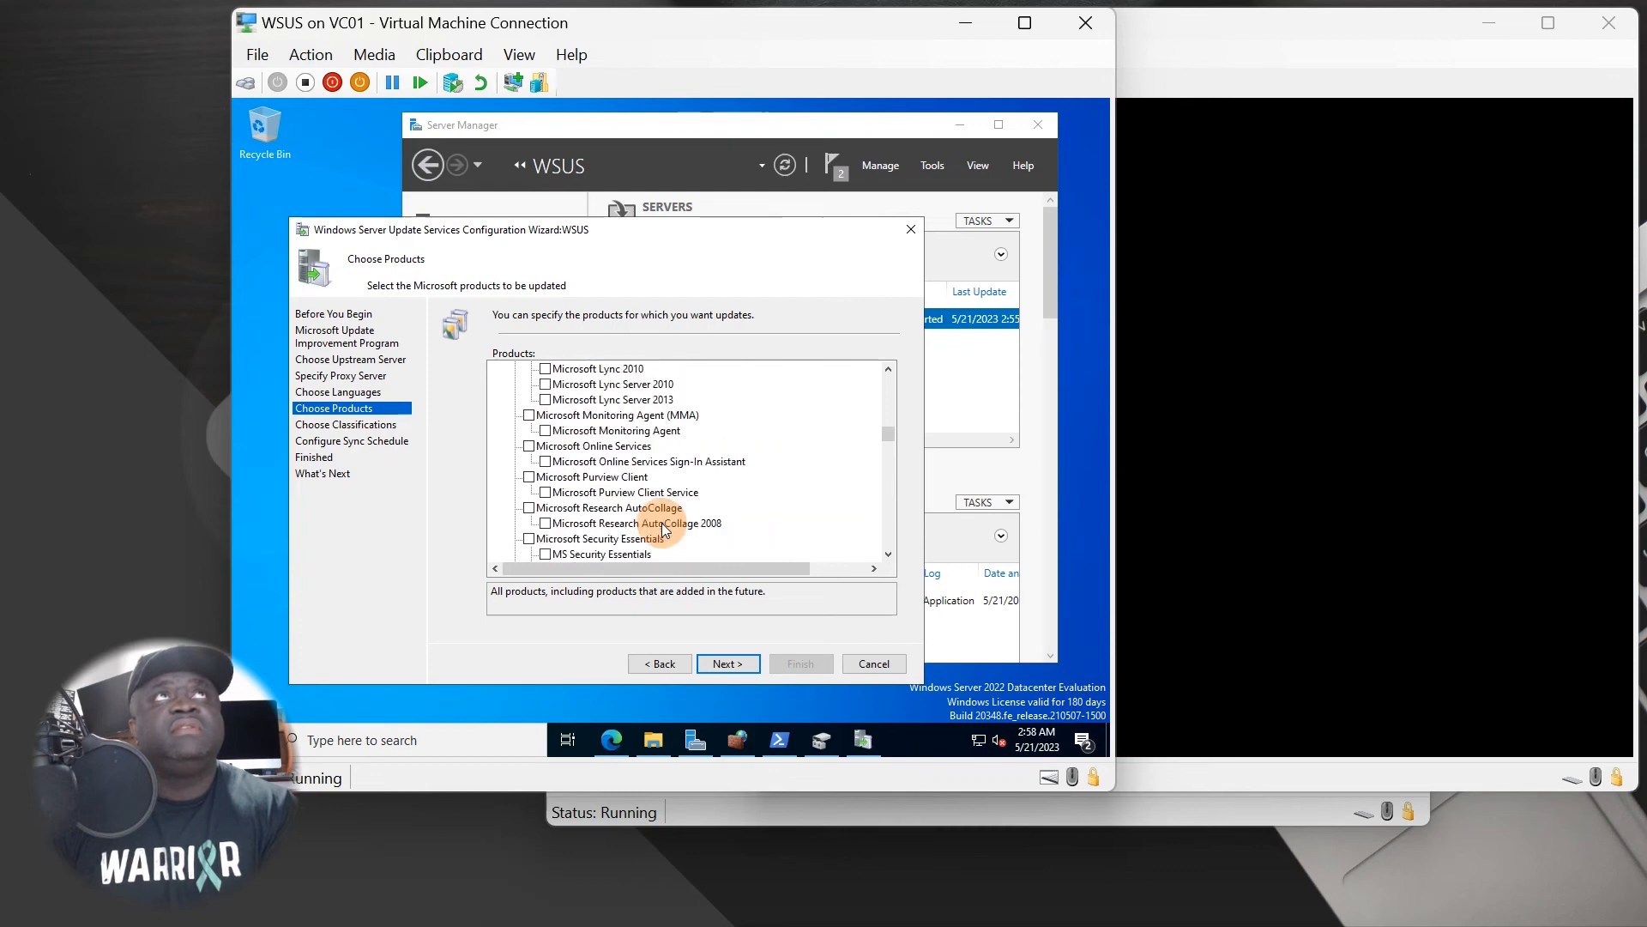
{"action": "left_click_drag", "start_coordinate": [888, 420], "coordinate": [894, 367]}
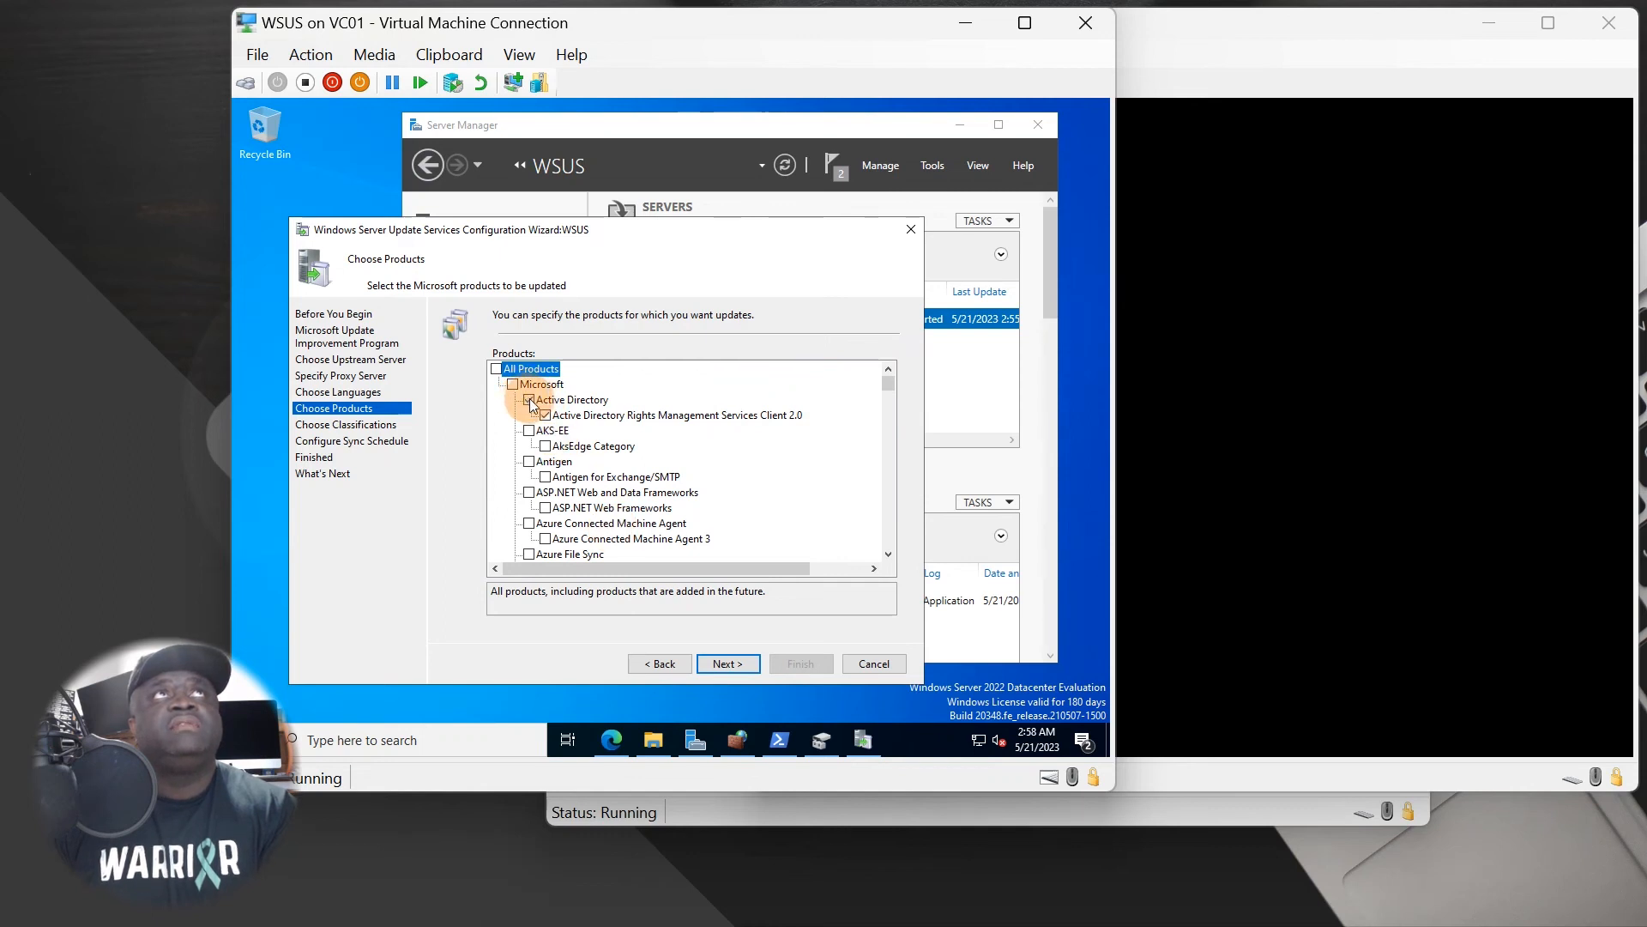
Select the Developer Tools, Runtimes, and Redistributables category with all its products.
{"action": "scroll", "coordinate": [521, 470], "scroll_direction": "down", "scroll_amount": 1}
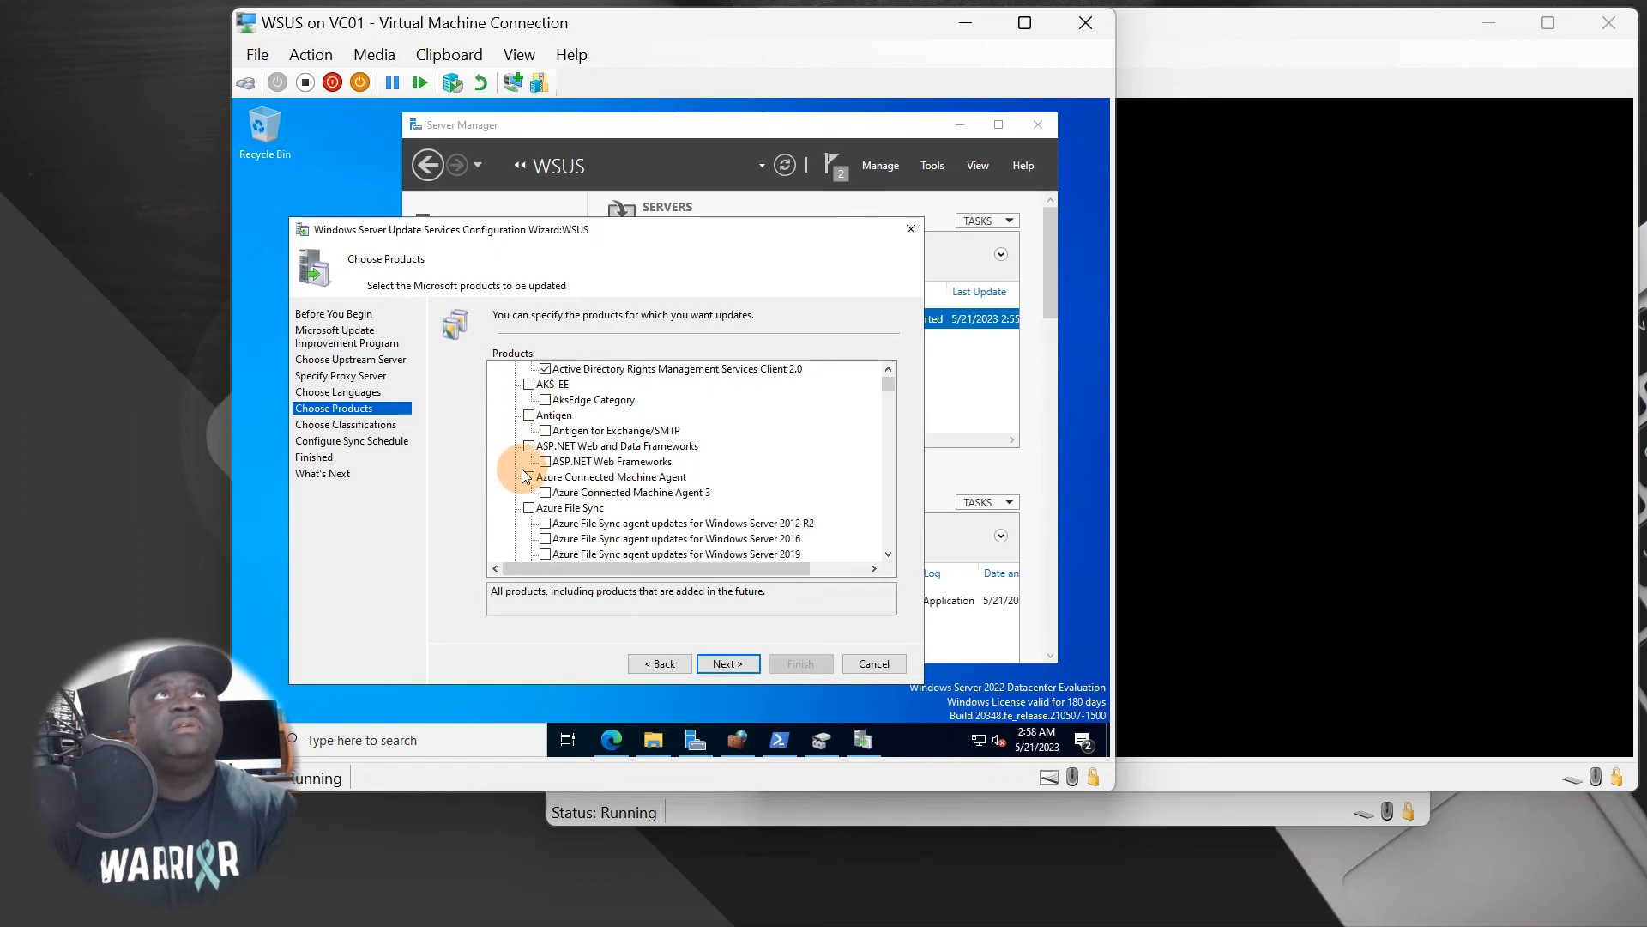
{"action": "scroll", "coordinate": [579, 547], "scroll_direction": "down", "scroll_amount": 2}
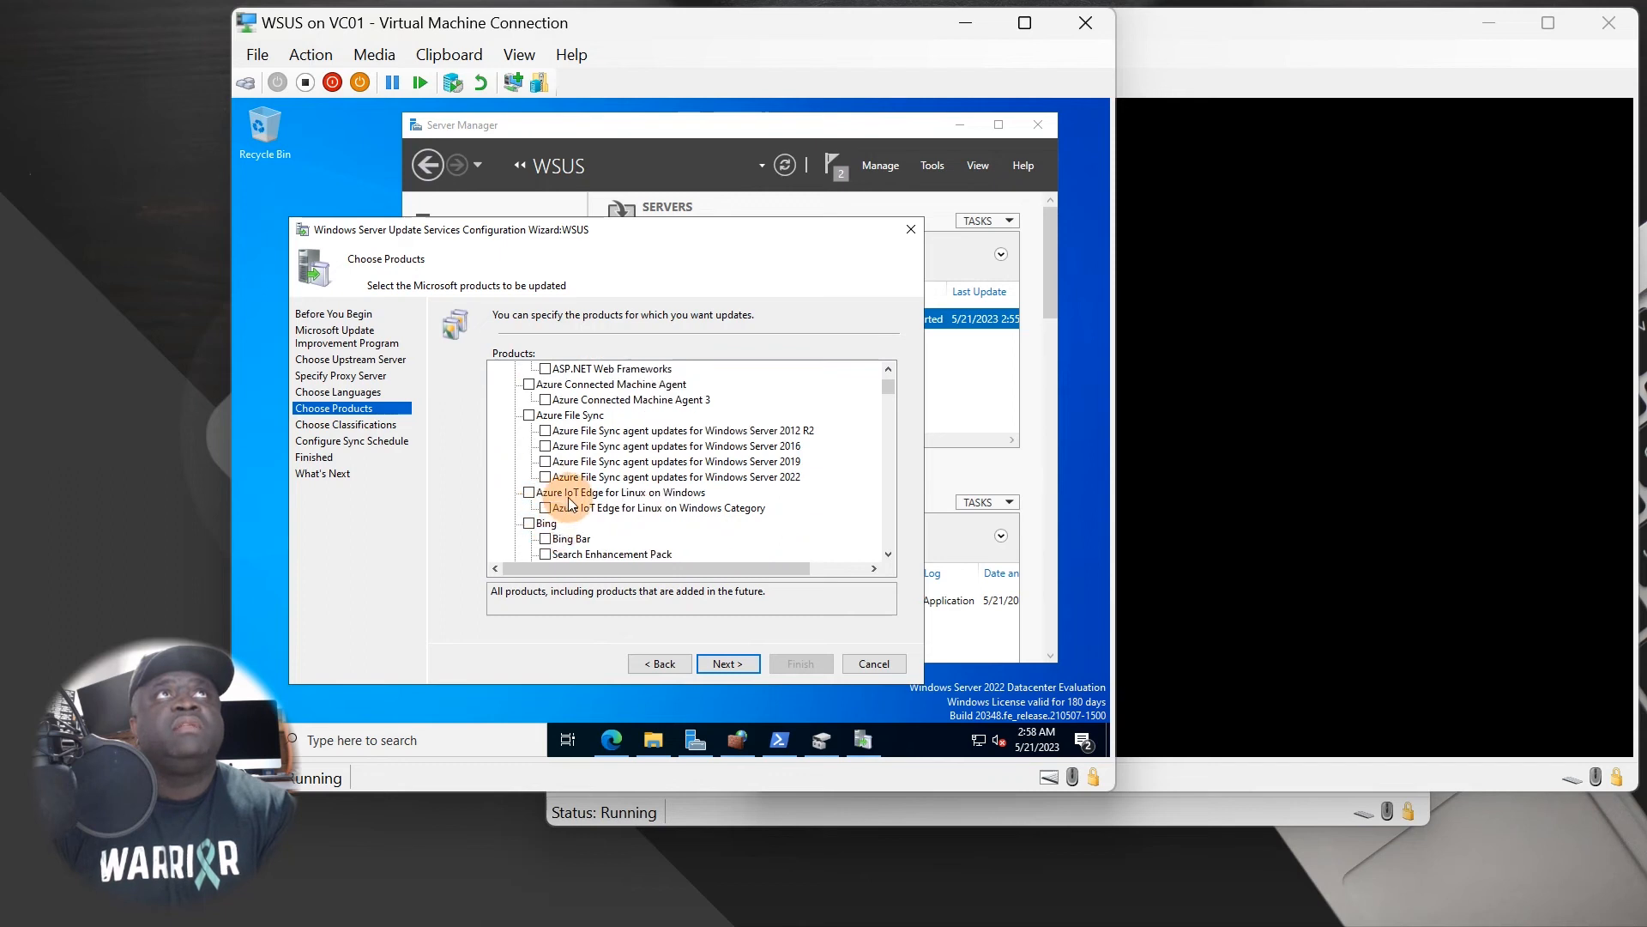
{"action": "scroll", "coordinate": [572, 504], "scroll_direction": "down", "scroll_amount": 2}
{"action": "scroll", "coordinate": [572, 506], "scroll_direction": "down", "scroll_amount": 12}
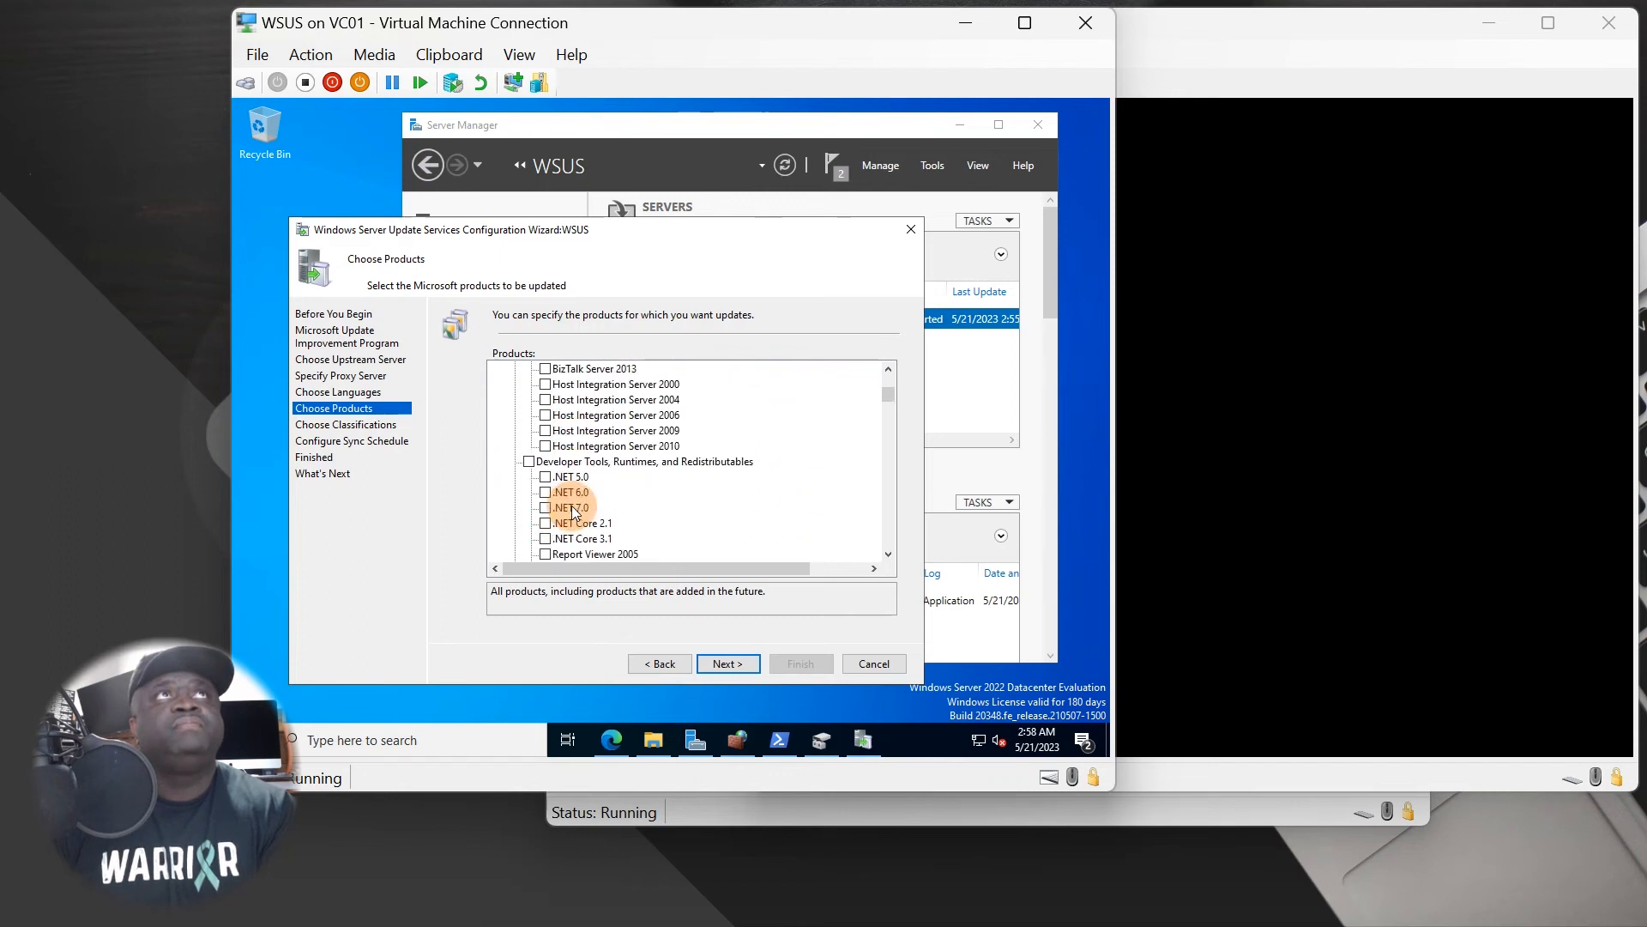
{"action": "scroll", "coordinate": [574, 501], "scroll_direction": "down", "scroll_amount": 3}
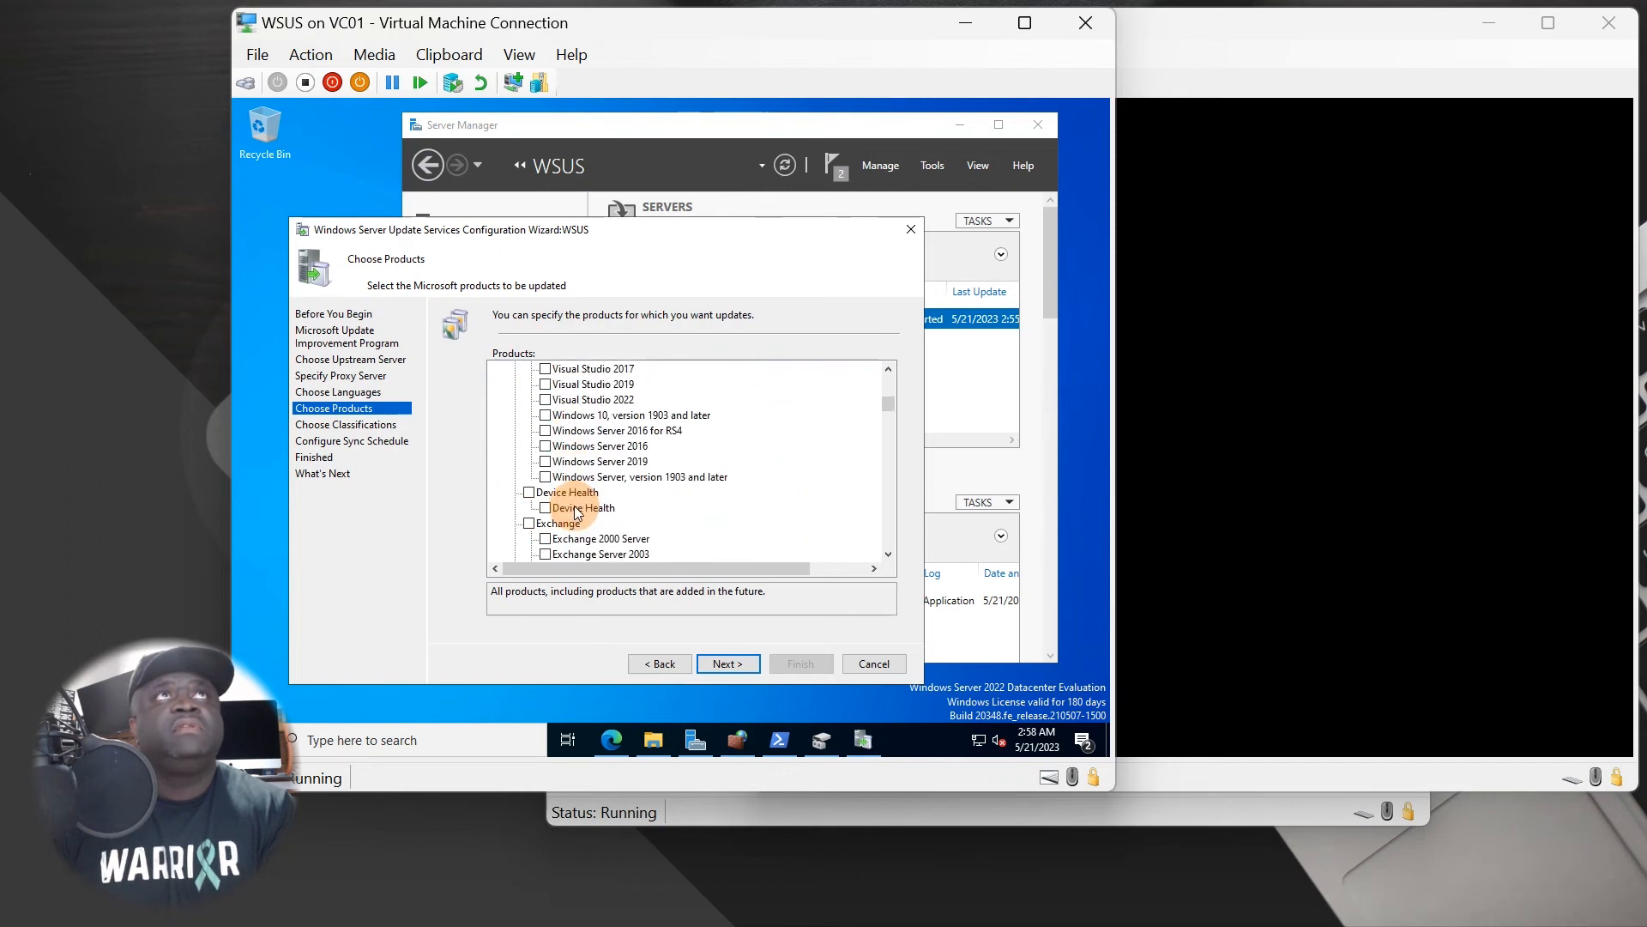
{"action": "scroll", "coordinate": [574, 507], "scroll_direction": "up", "scroll_amount": 5}
{"action": "scroll", "coordinate": [573, 518], "scroll_direction": "up", "scroll_amount": 1}
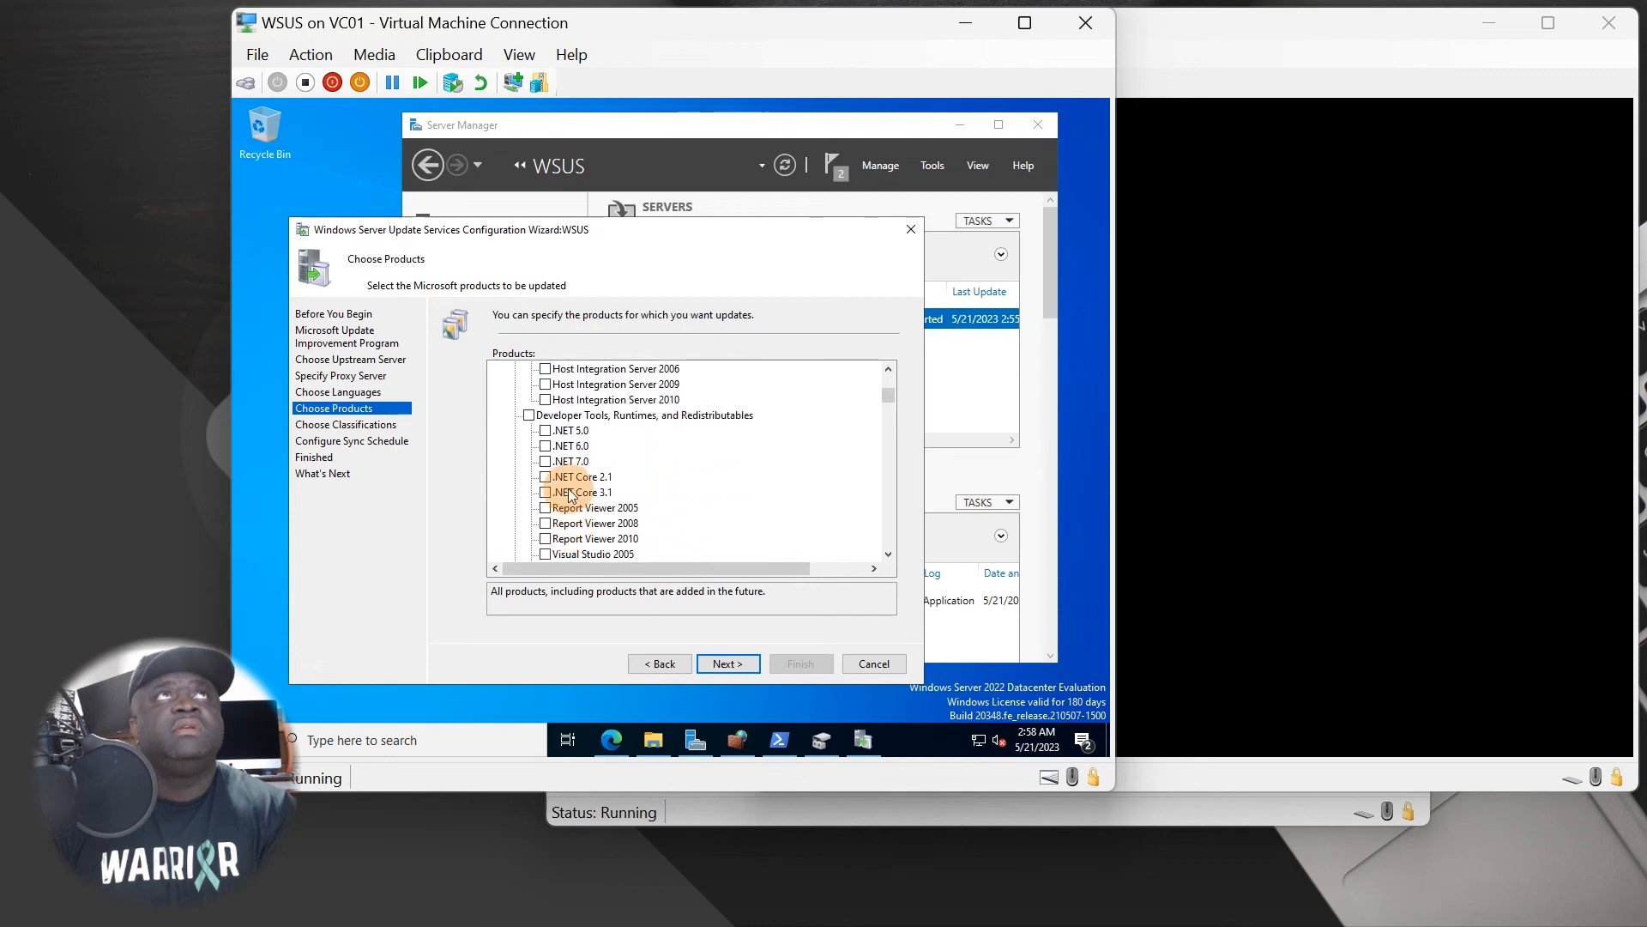
{"action": "left_click", "coordinate": [528, 415]}
Select the Exchange and Forefront categories with all their products.
{"action": "scroll", "coordinate": [627, 533], "scroll_direction": "down", "scroll_amount": 6}
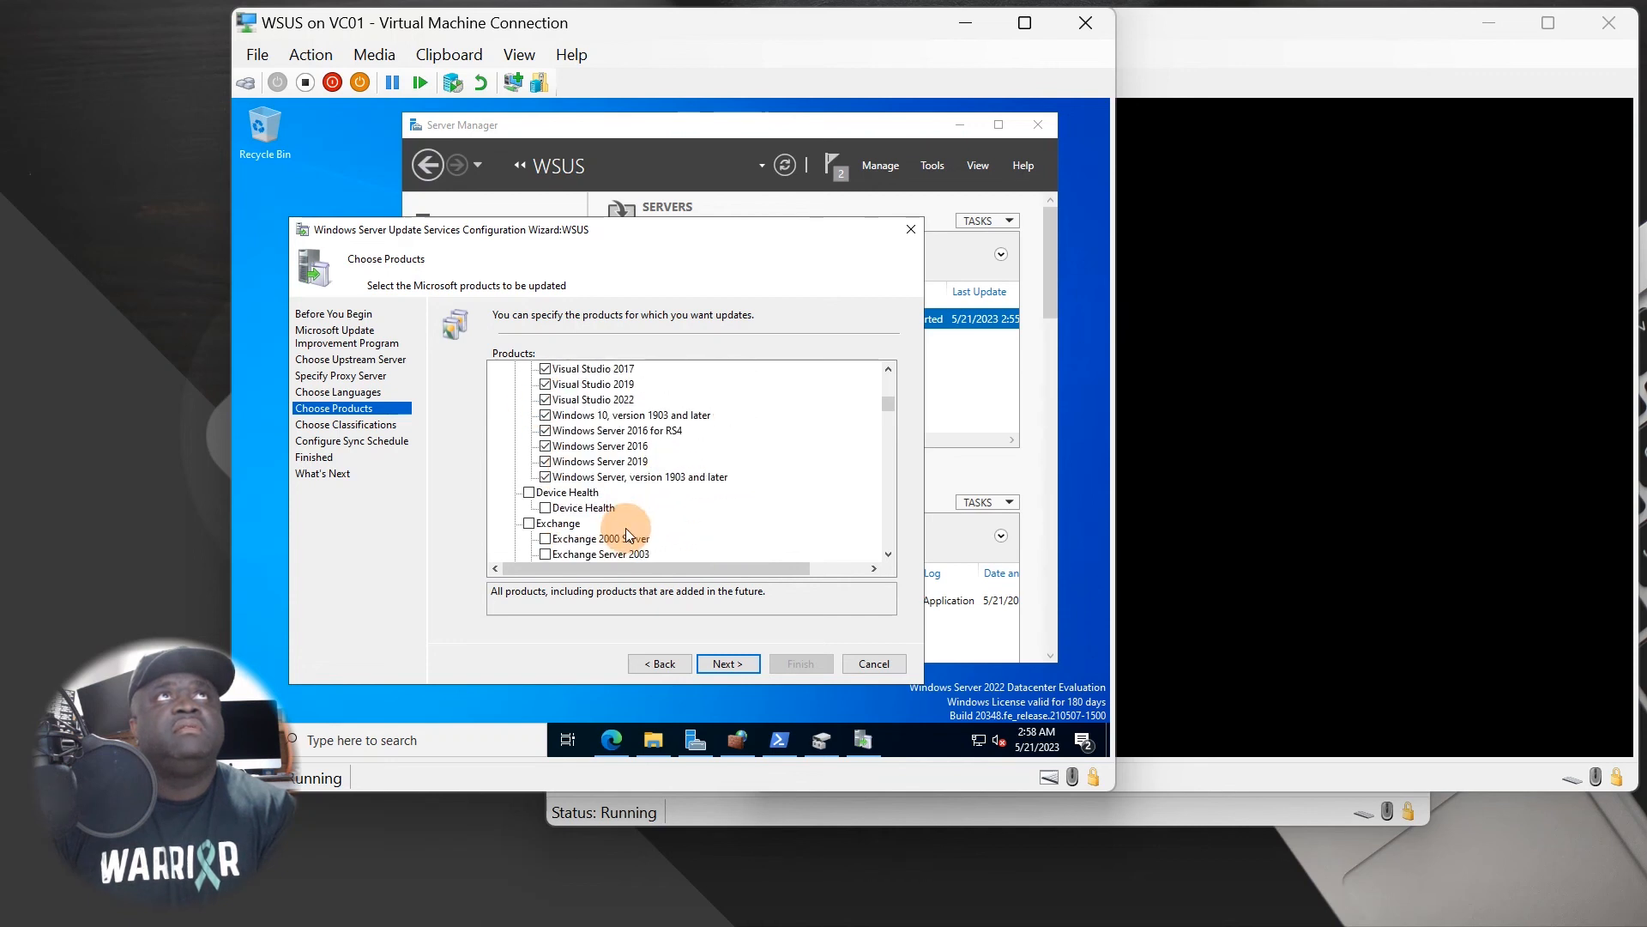
{"action": "scroll", "coordinate": [627, 533], "scroll_direction": "down", "scroll_amount": 1}
{"action": "scroll", "coordinate": [577, 479], "scroll_direction": "down", "scroll_amount": 1}
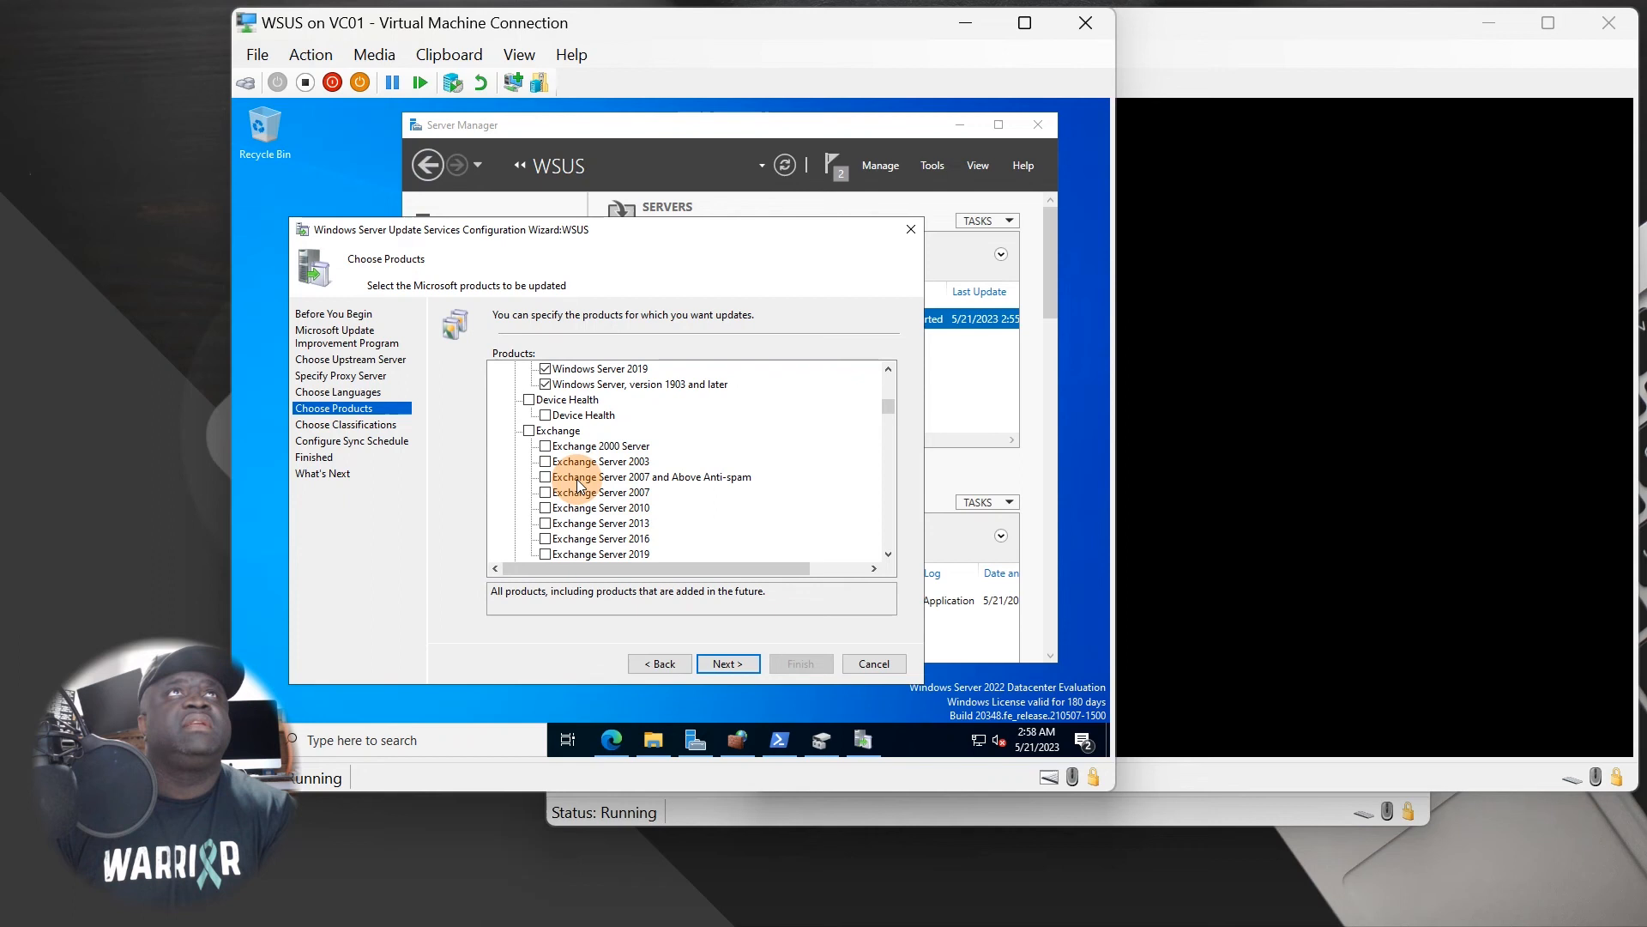
{"action": "left_click", "coordinate": [529, 430]}
{"action": "scroll", "coordinate": [557, 465], "scroll_direction": "down", "scroll_amount": 3}
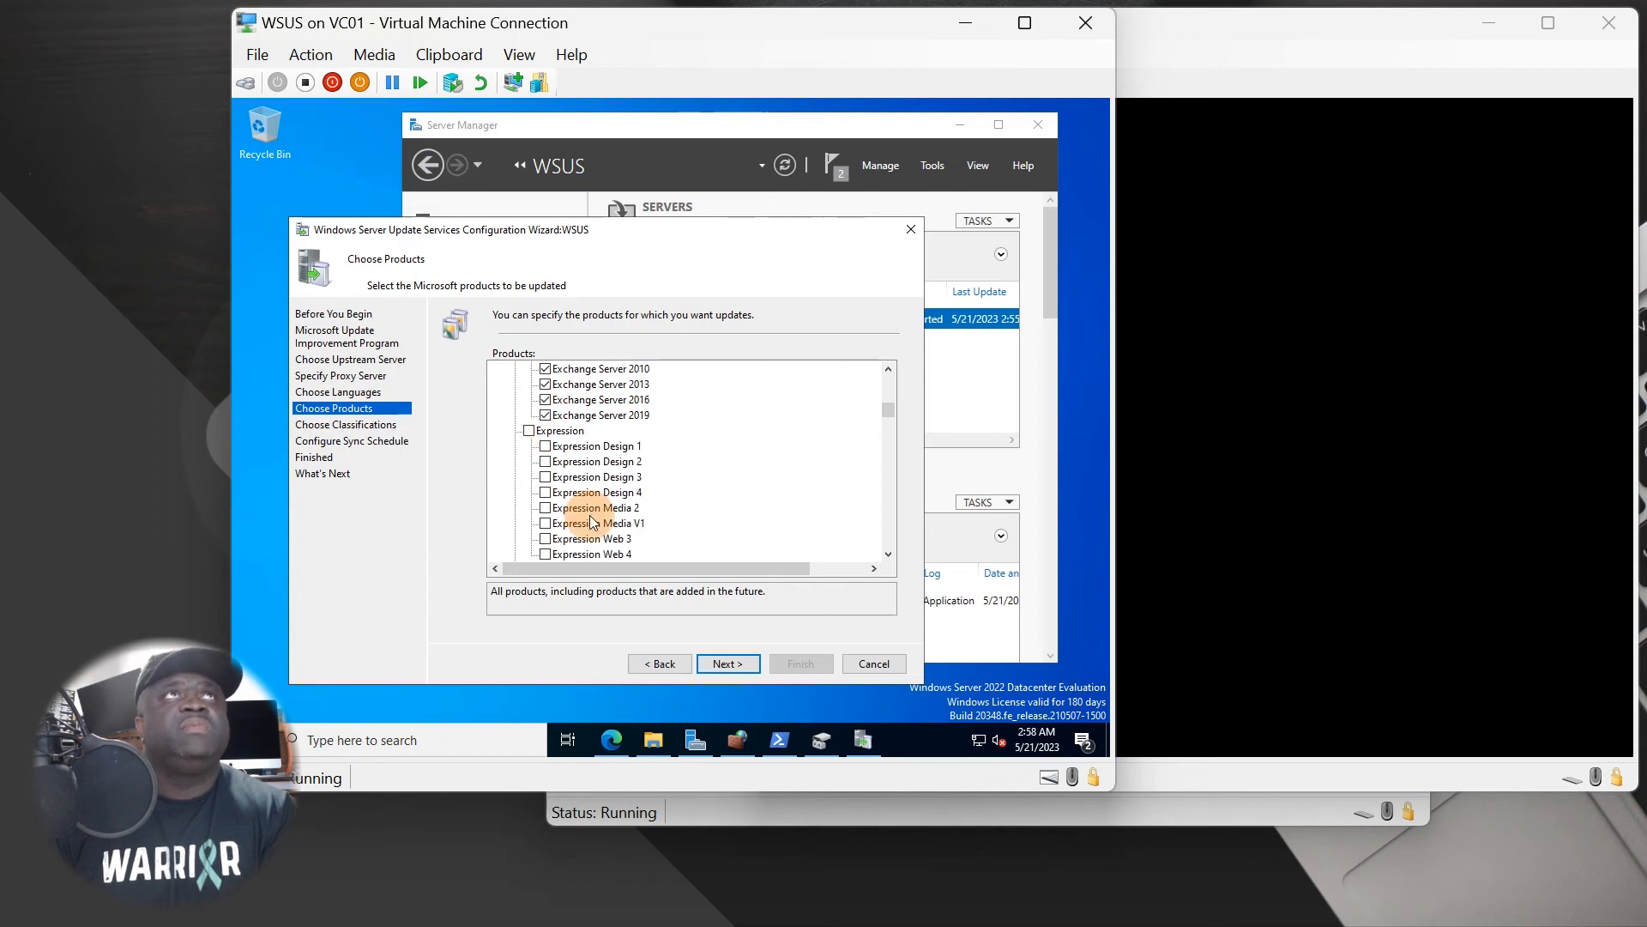
{"action": "scroll", "coordinate": [590, 521], "scroll_direction": "down", "scroll_amount": 3}
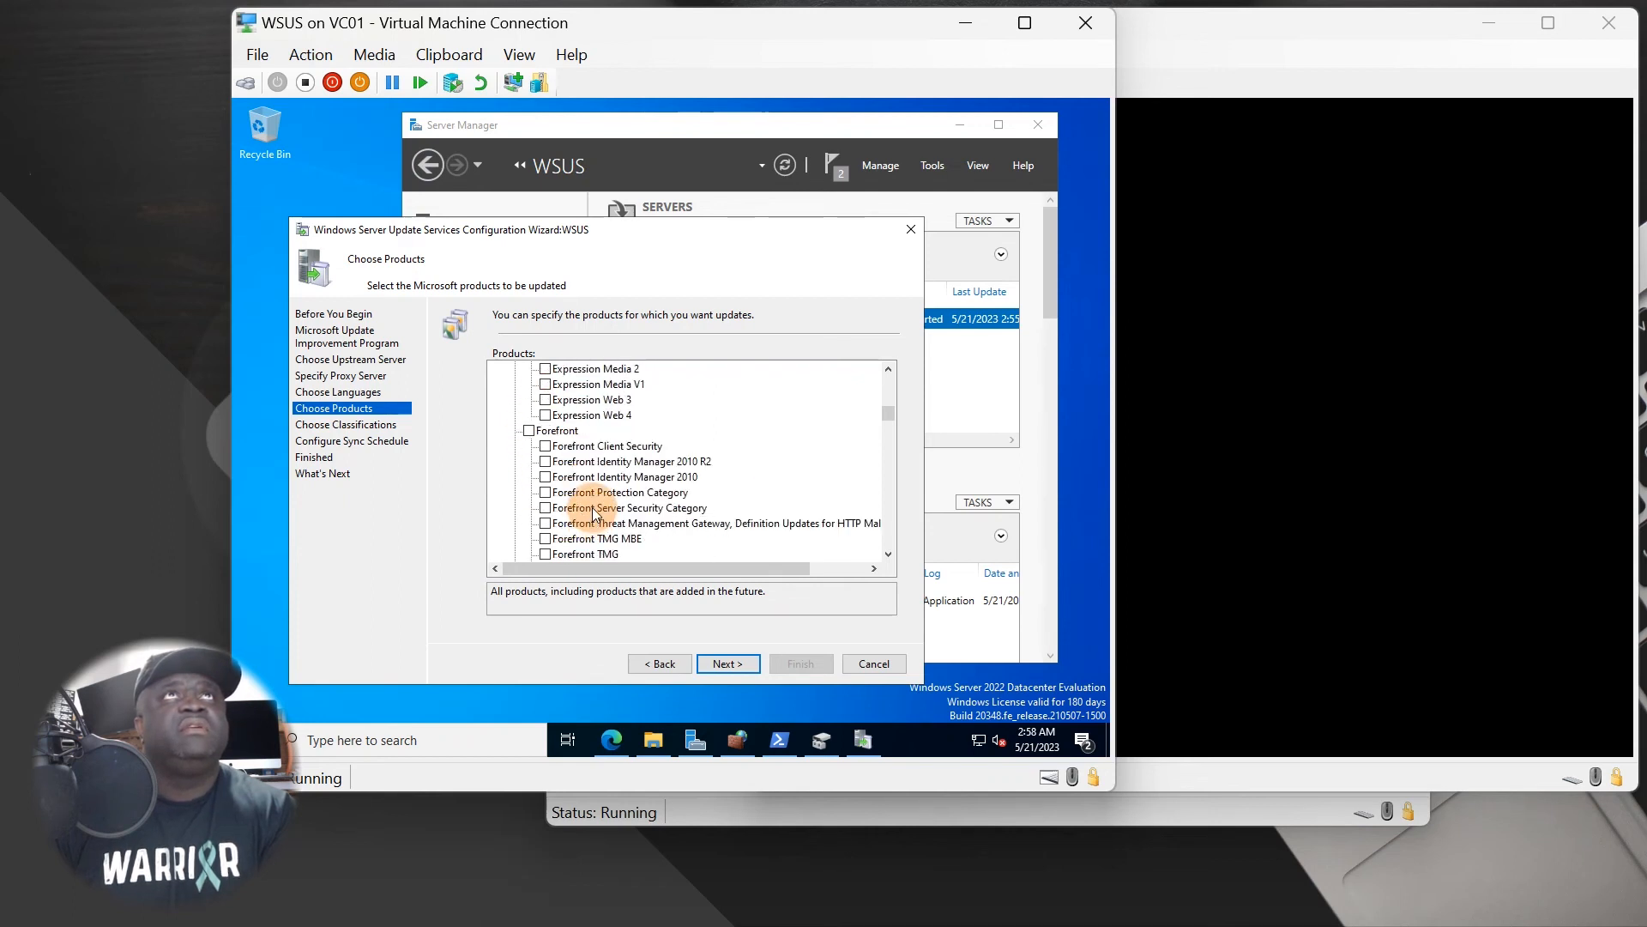
{"action": "left_click", "coordinate": [528, 431]}
Select the Microsoft Security Essentials category with both of its products.
{"action": "scroll", "coordinate": [569, 507], "scroll_direction": "down", "scroll_amount": 3}
{"action": "scroll", "coordinate": [569, 508], "scroll_direction": "down", "scroll_amount": 2}
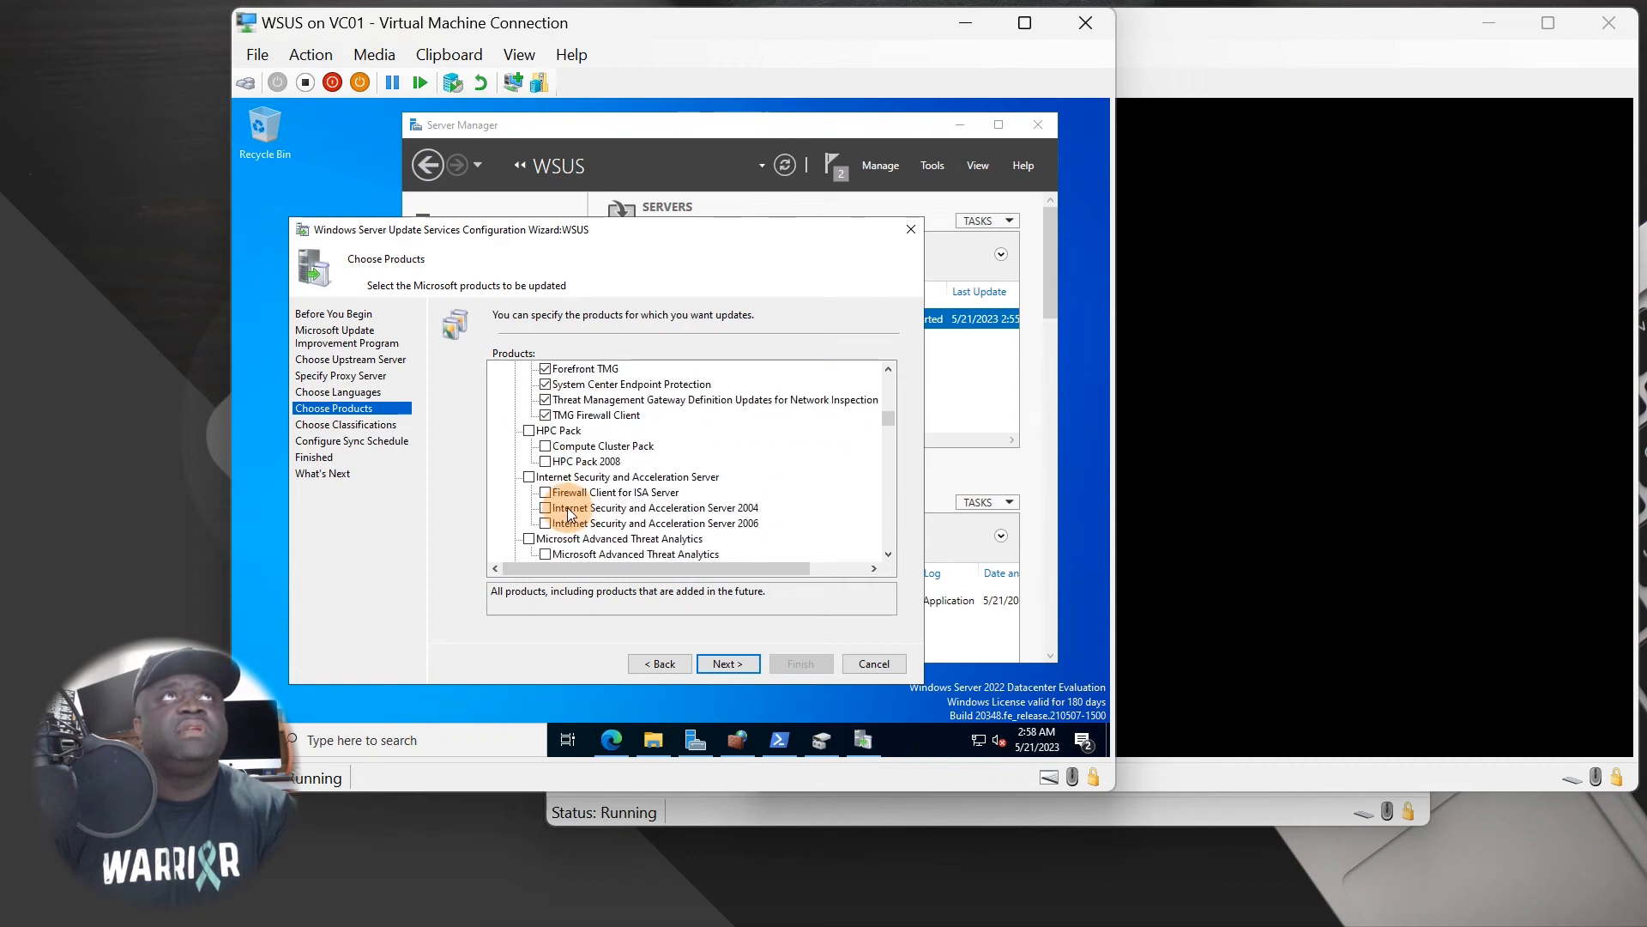
{"action": "scroll", "coordinate": [553, 491], "scroll_direction": "down", "scroll_amount": 1}
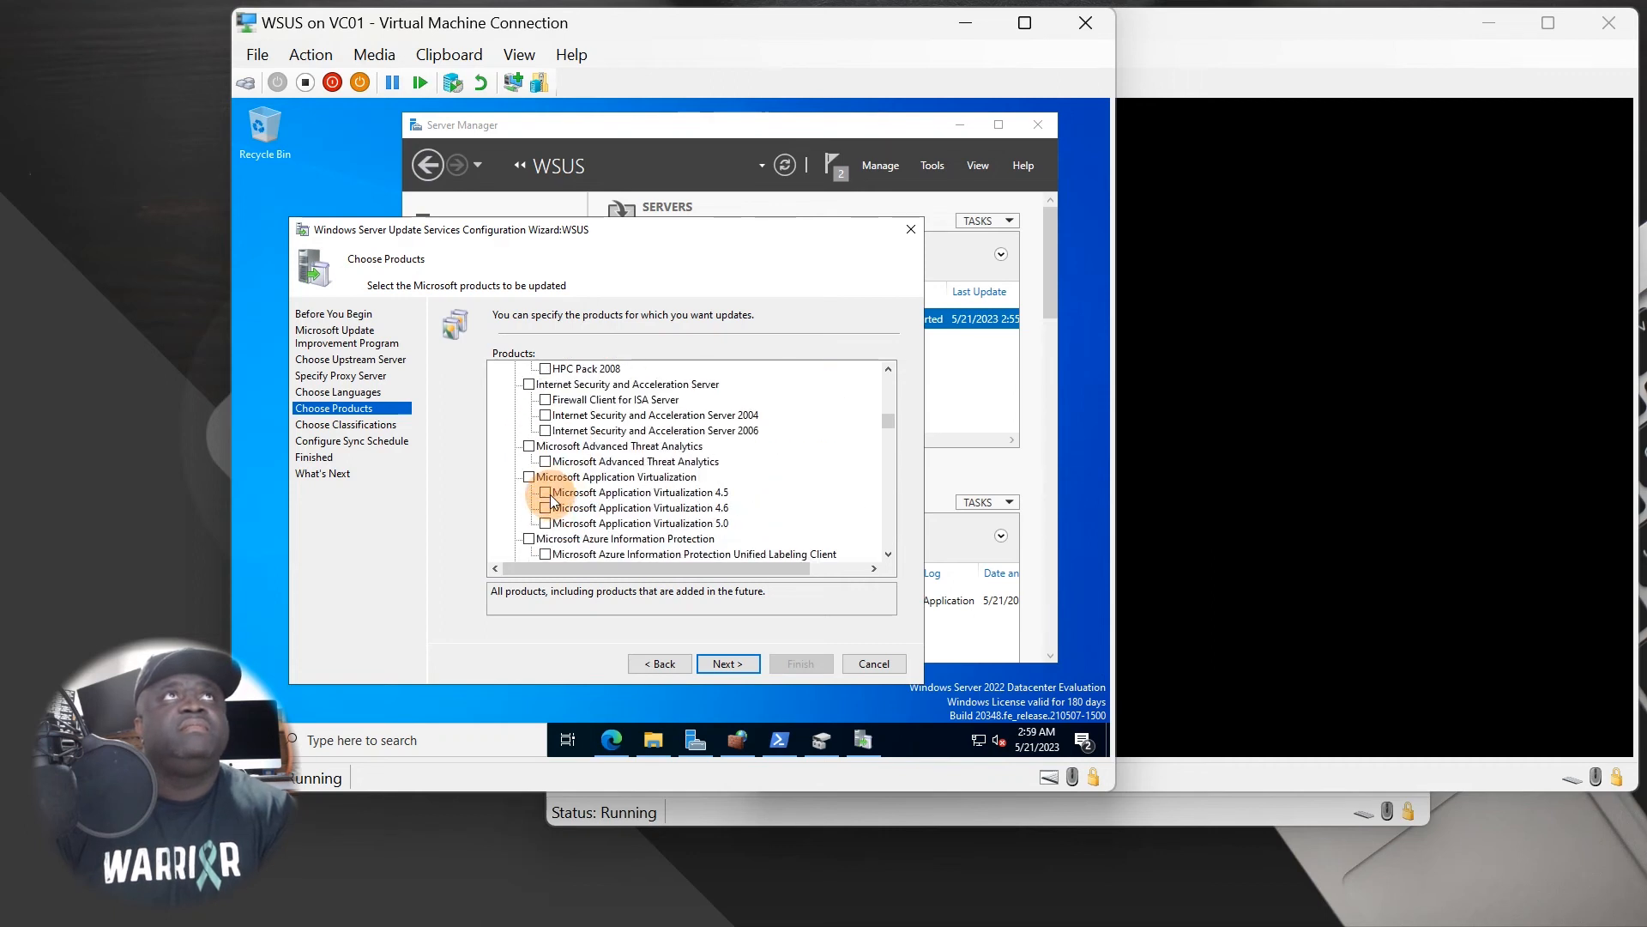
{"action": "scroll", "coordinate": [554, 495], "scroll_direction": "down", "scroll_amount": 1}
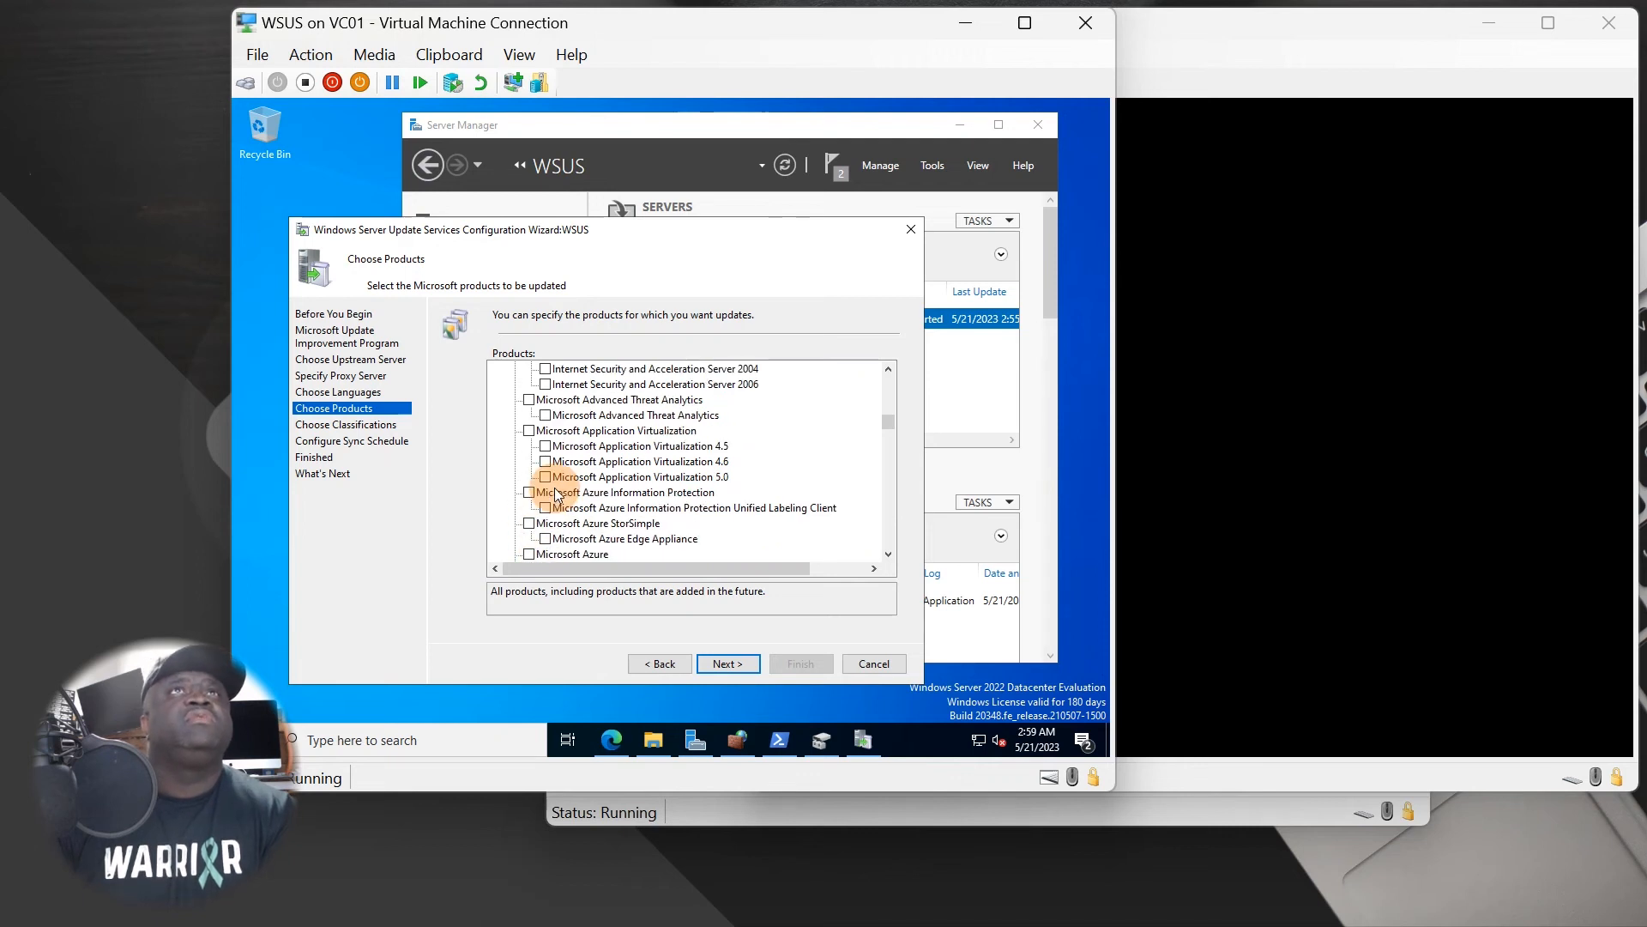
{"action": "scroll", "coordinate": [554, 502], "scroll_direction": "down", "scroll_amount": 4}
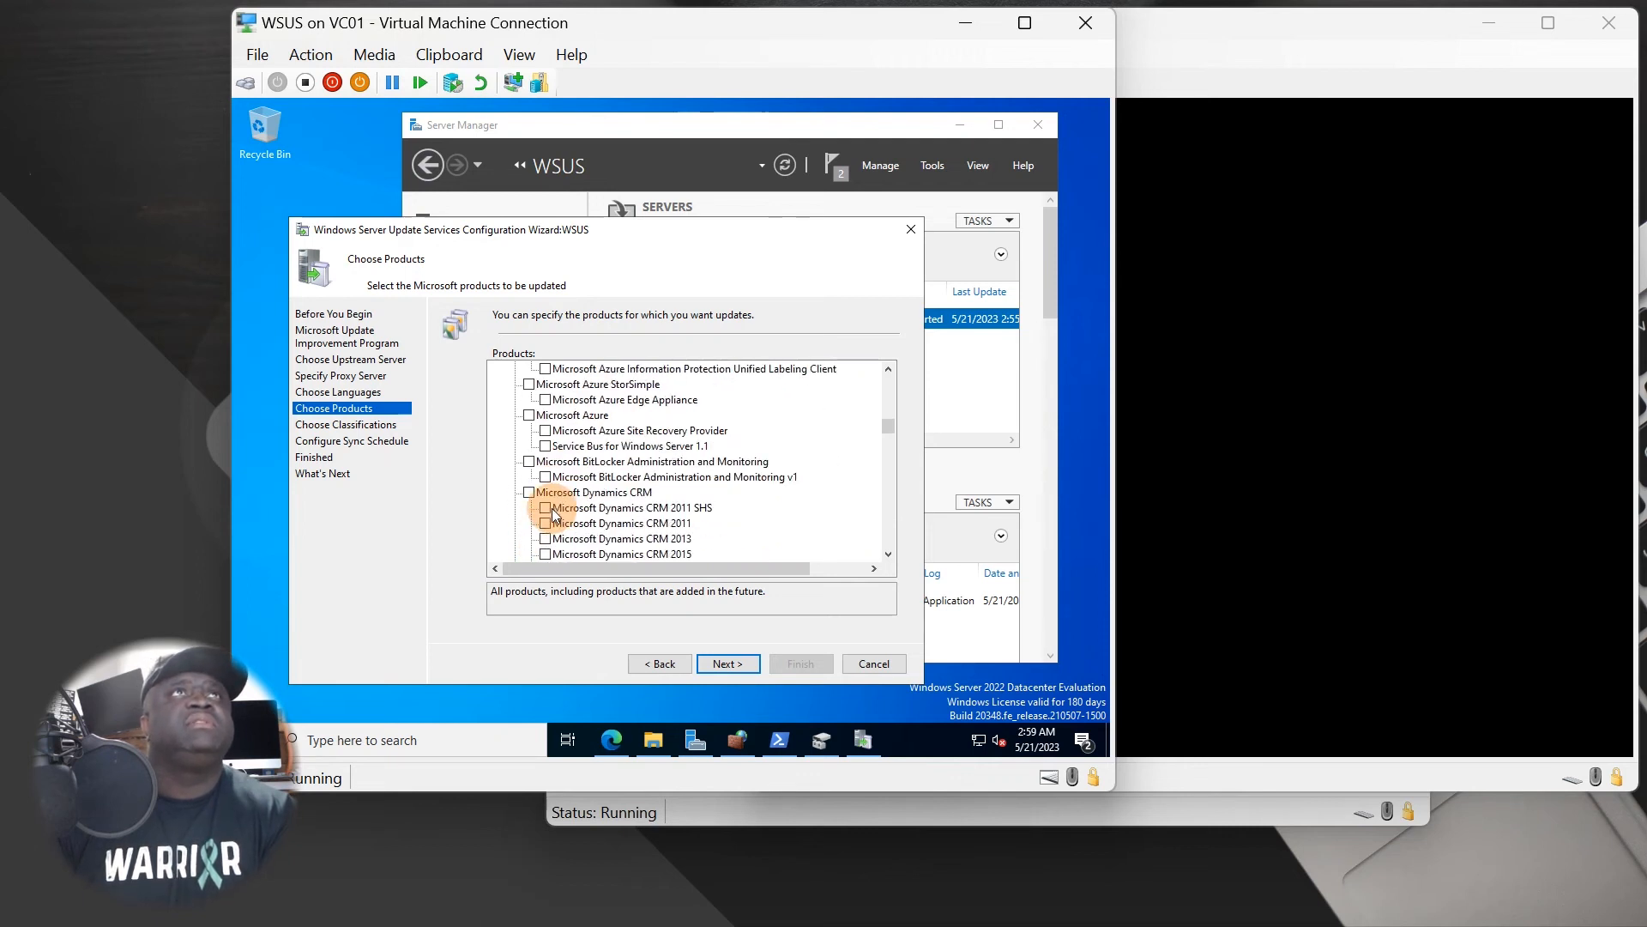
{"action": "scroll", "coordinate": [551, 506], "scroll_direction": "down", "scroll_amount": 4}
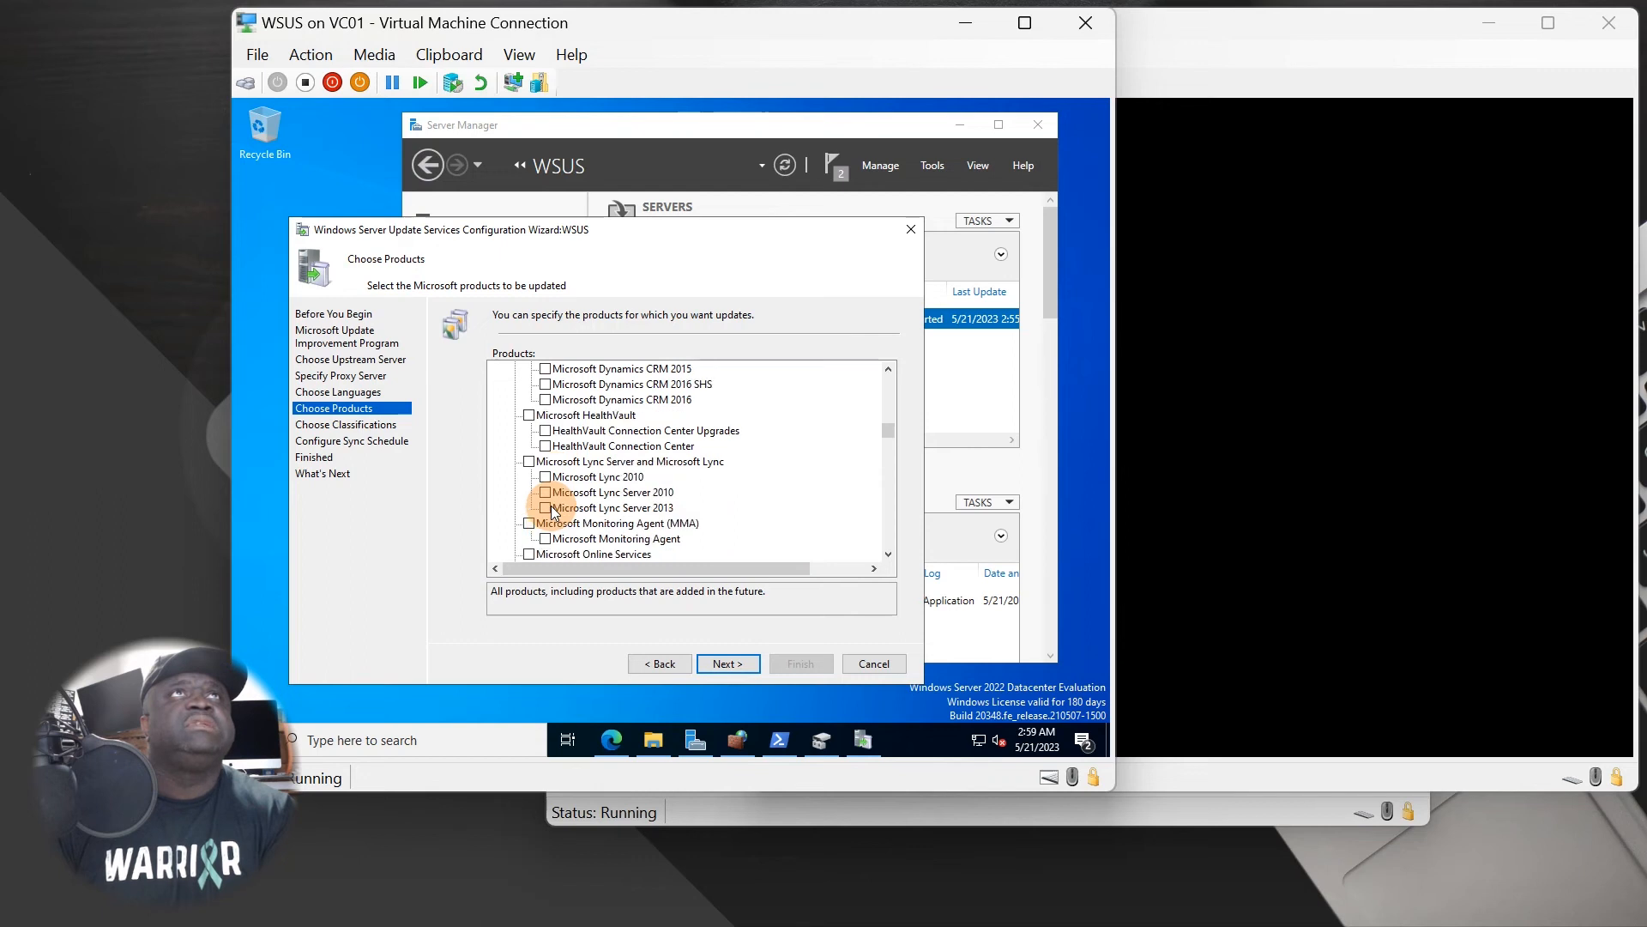
{"action": "scroll", "coordinate": [549, 494], "scroll_direction": "down", "scroll_amount": 2}
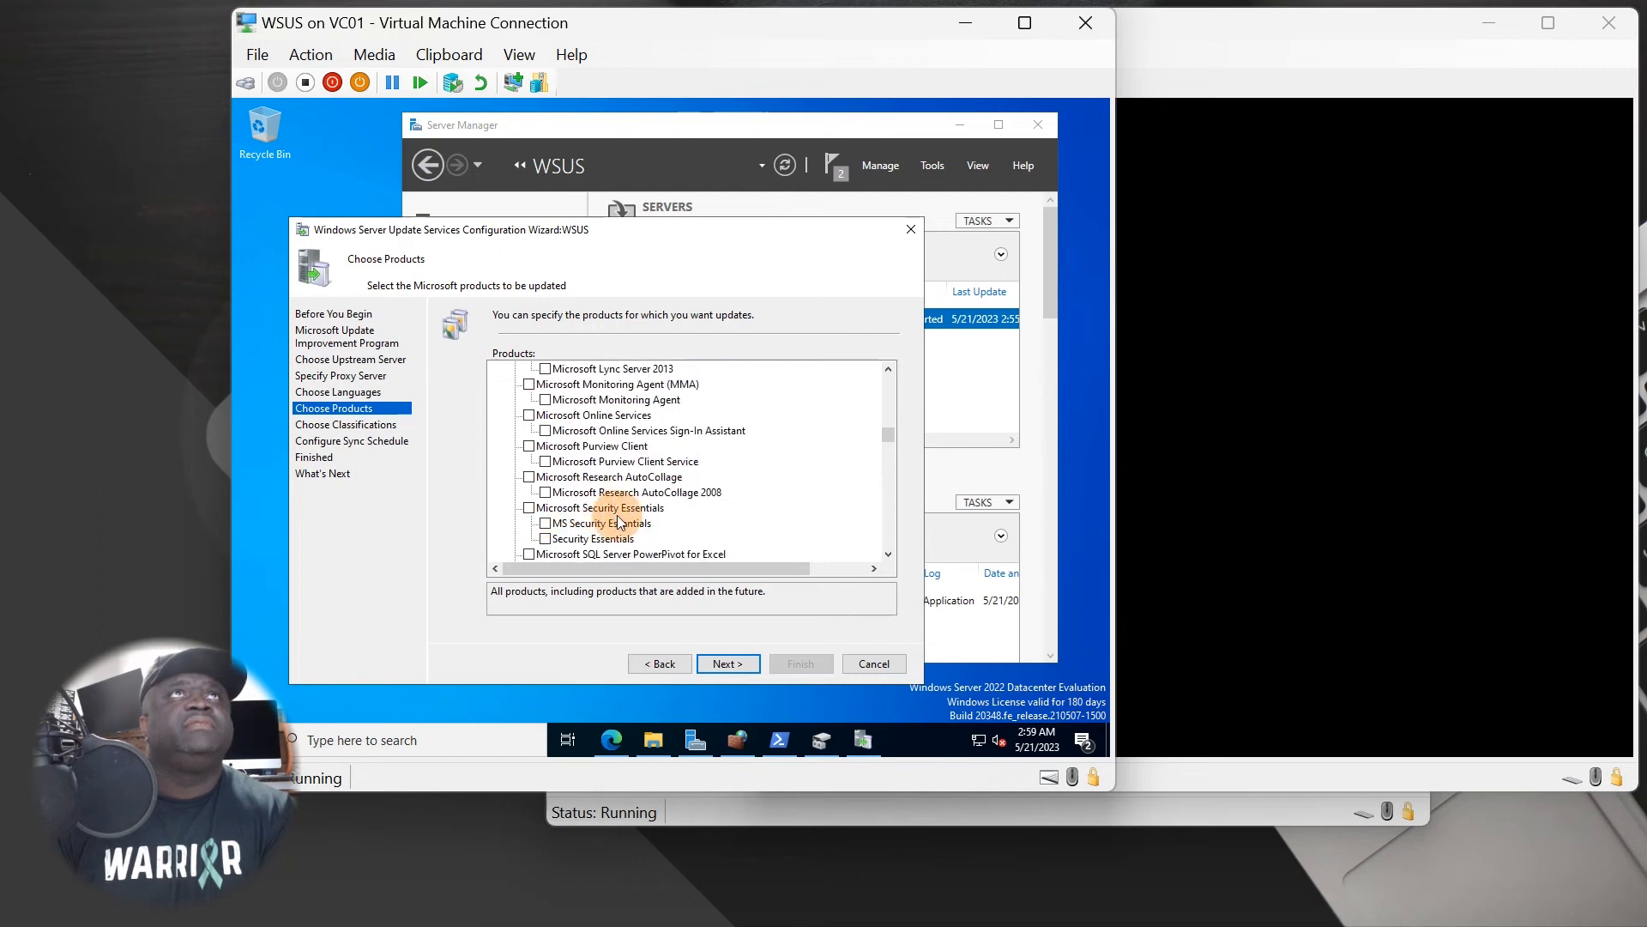
{"action": "scroll", "coordinate": [635, 528], "scroll_direction": "down", "scroll_amount": 2}
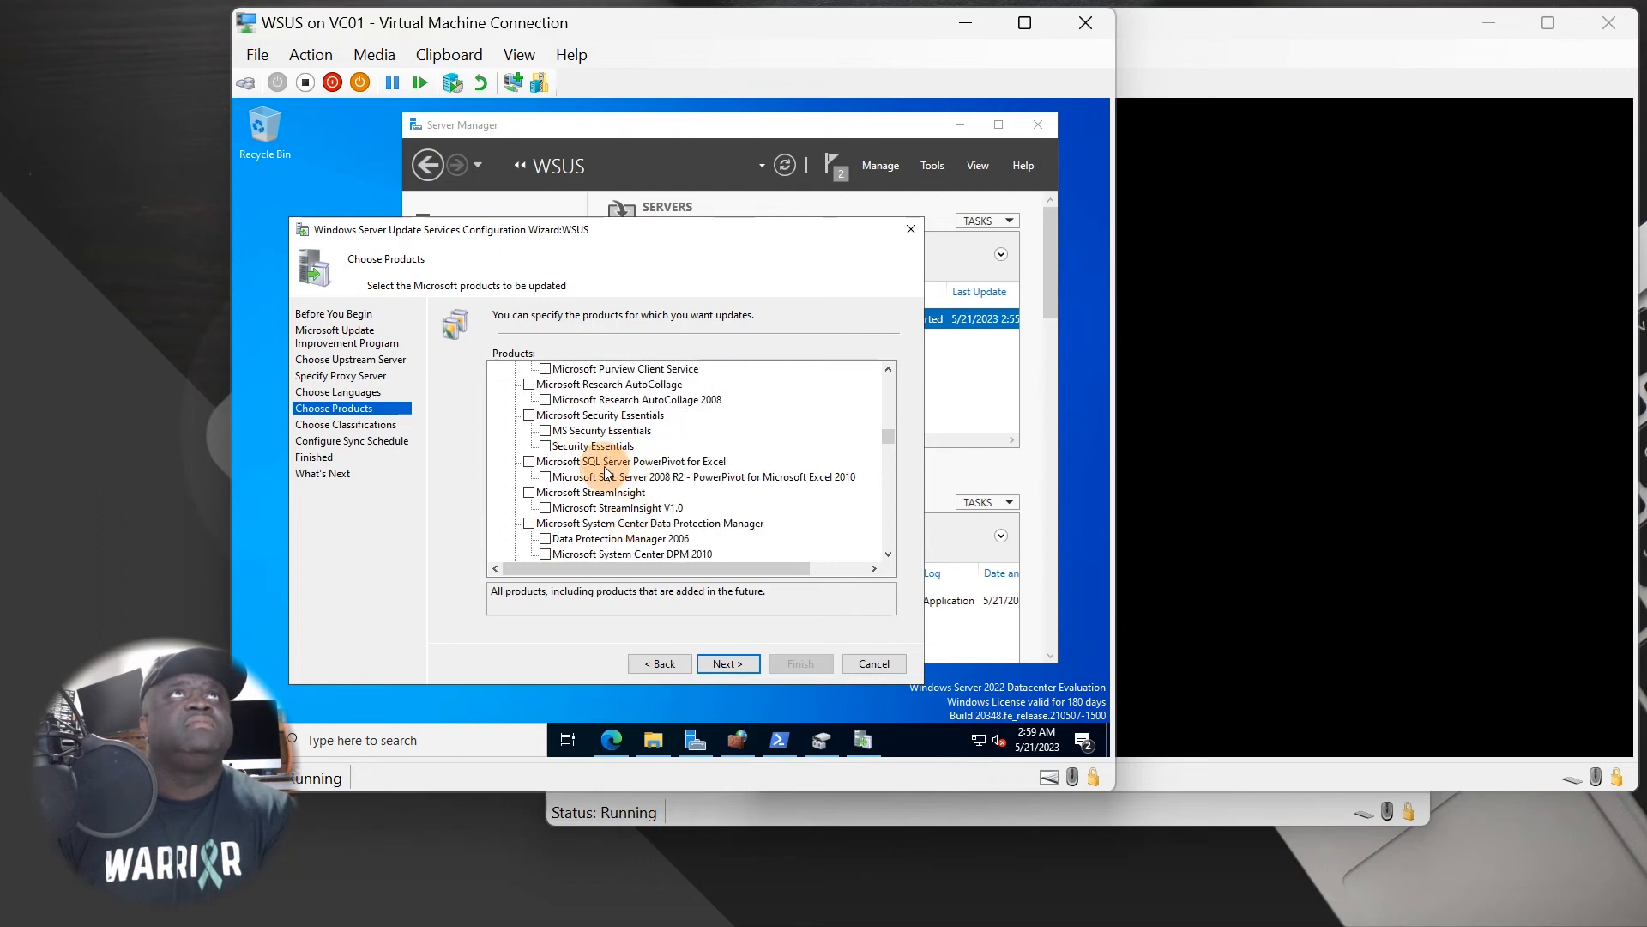
{"action": "left_click", "coordinate": [530, 415]}
Under Office, select Microsoft 365 Apps/Office 2019/Office LTSC, Office 2016, SharePoint Server 2019/Office Online Server and SharePoint Server Subscription Edition.
{"action": "scroll", "coordinate": [554, 463], "scroll_direction": "down", "scroll_amount": 1}
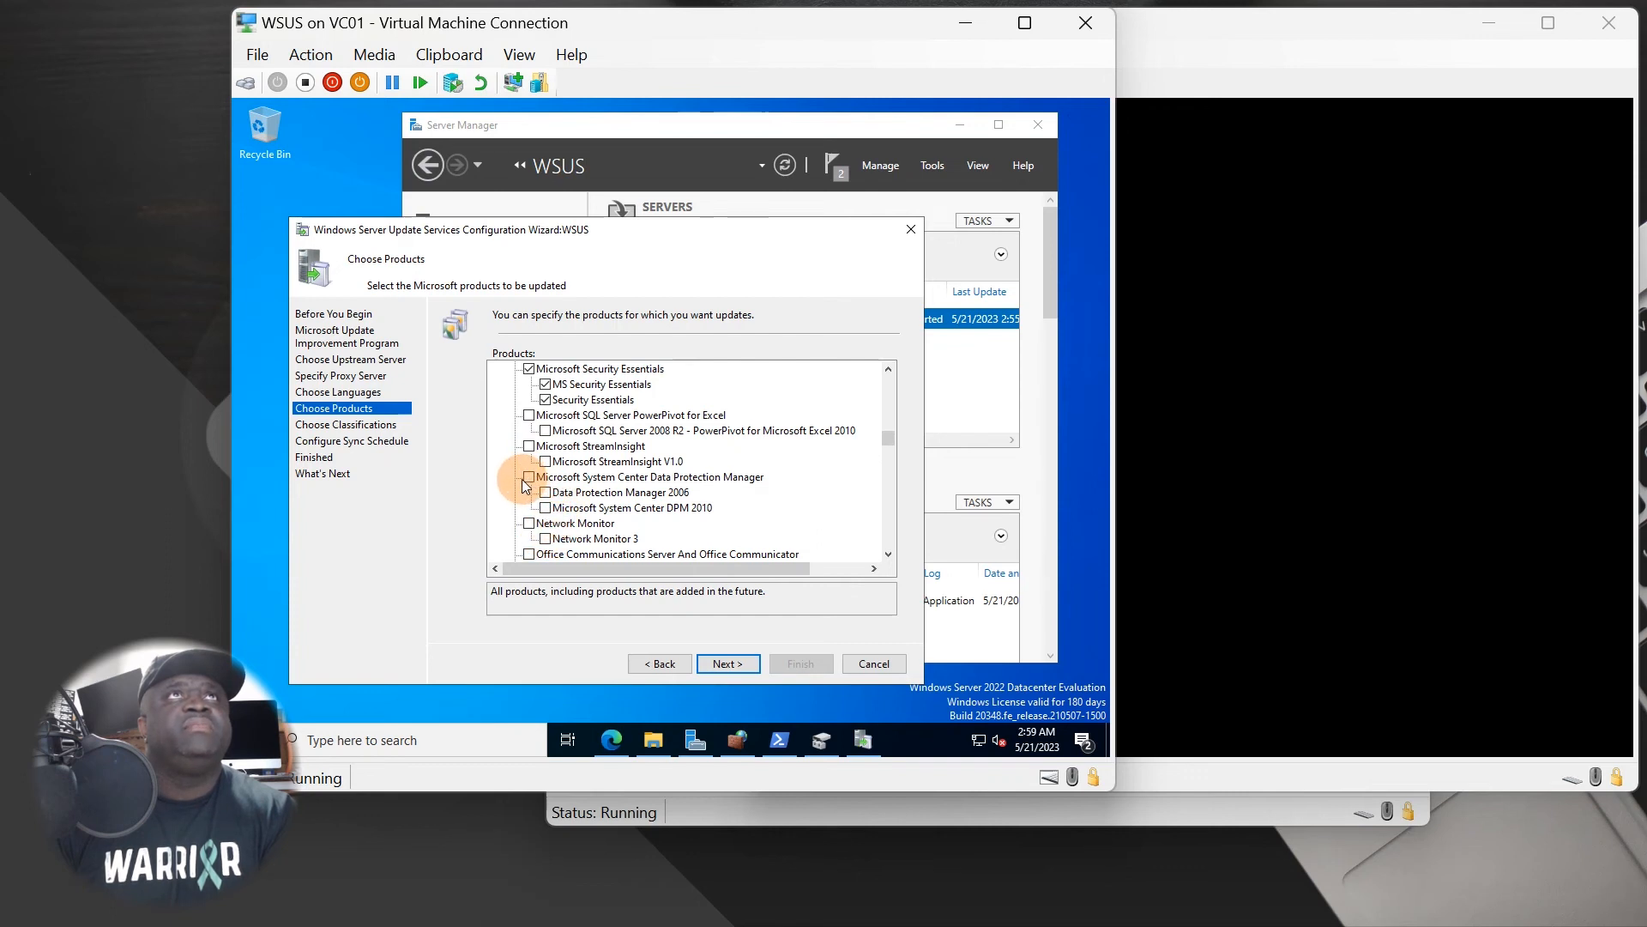
{"action": "scroll", "coordinate": [525, 485], "scroll_direction": "down", "scroll_amount": 2}
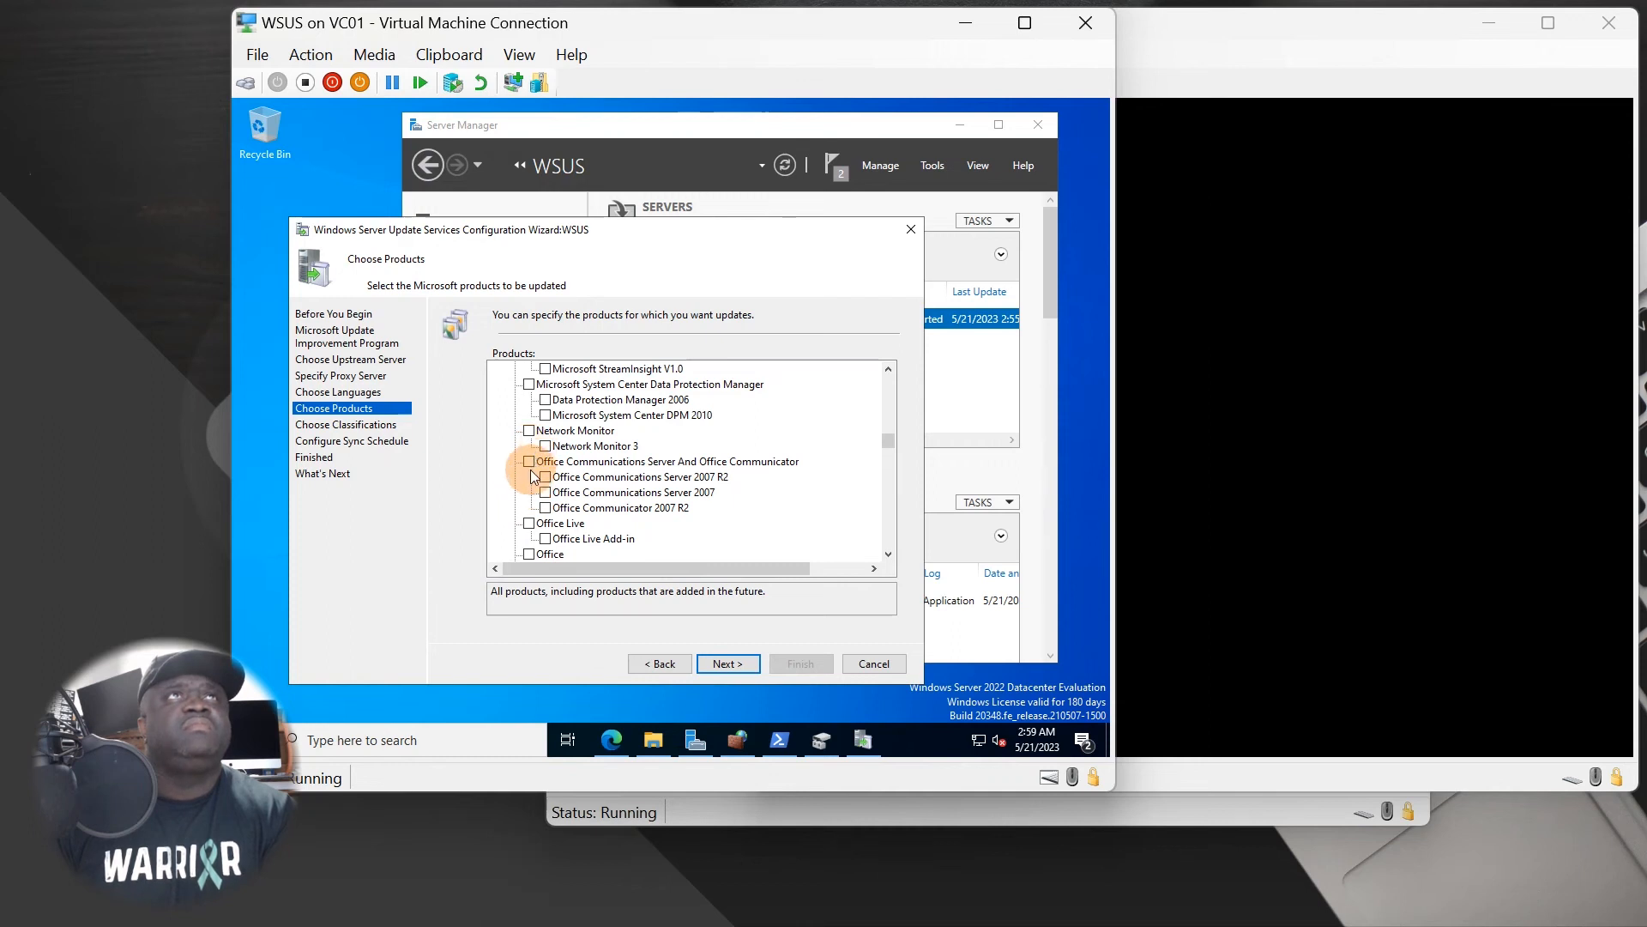
{"action": "scroll", "coordinate": [532, 477], "scroll_direction": "down", "scroll_amount": 1}
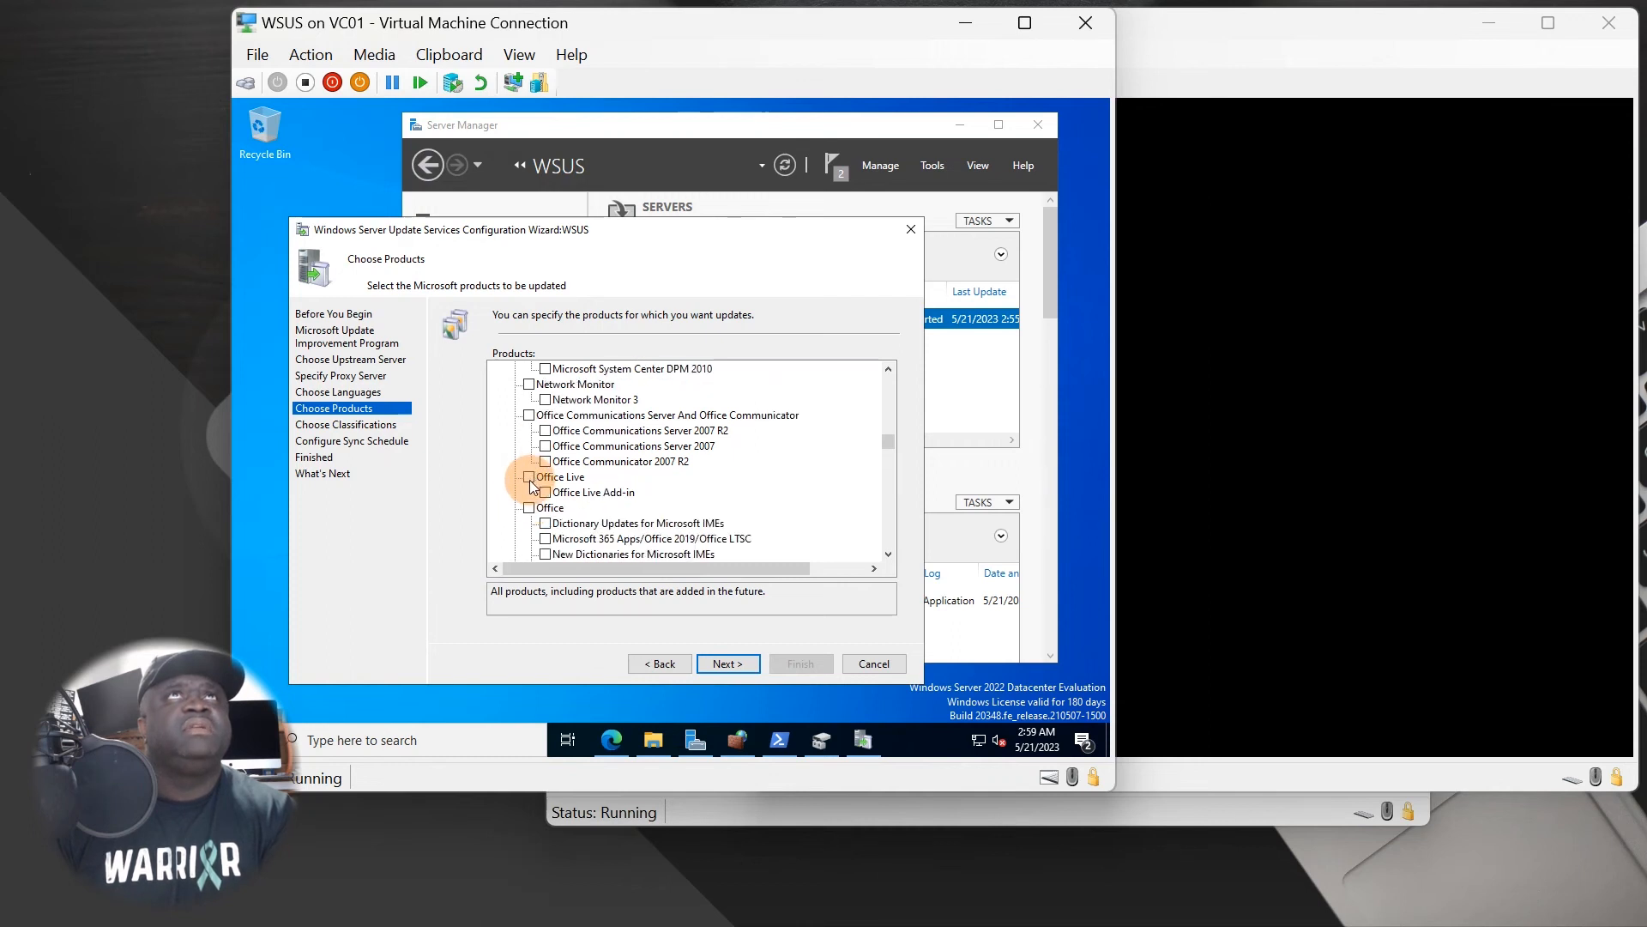
{"action": "scroll", "coordinate": [532, 485], "scroll_direction": "down", "scroll_amount": 1}
{"action": "scroll", "coordinate": [527, 476], "scroll_direction": "down", "scroll_amount": 2}
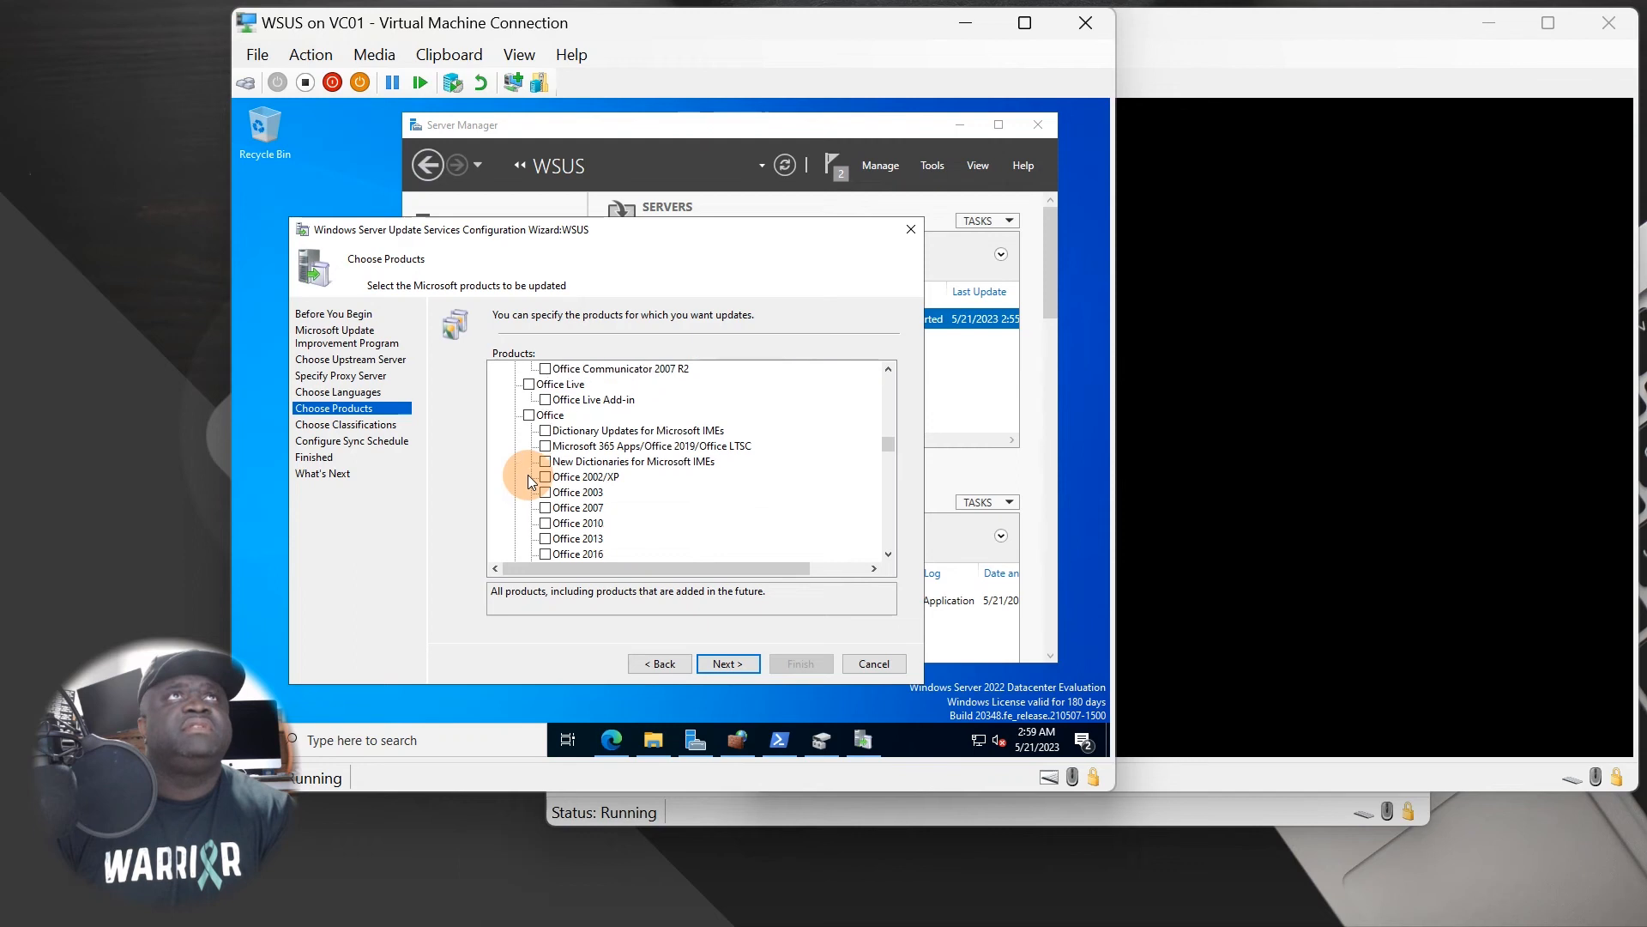
{"action": "scroll", "coordinate": [525, 464], "scroll_direction": "up", "scroll_amount": 1}
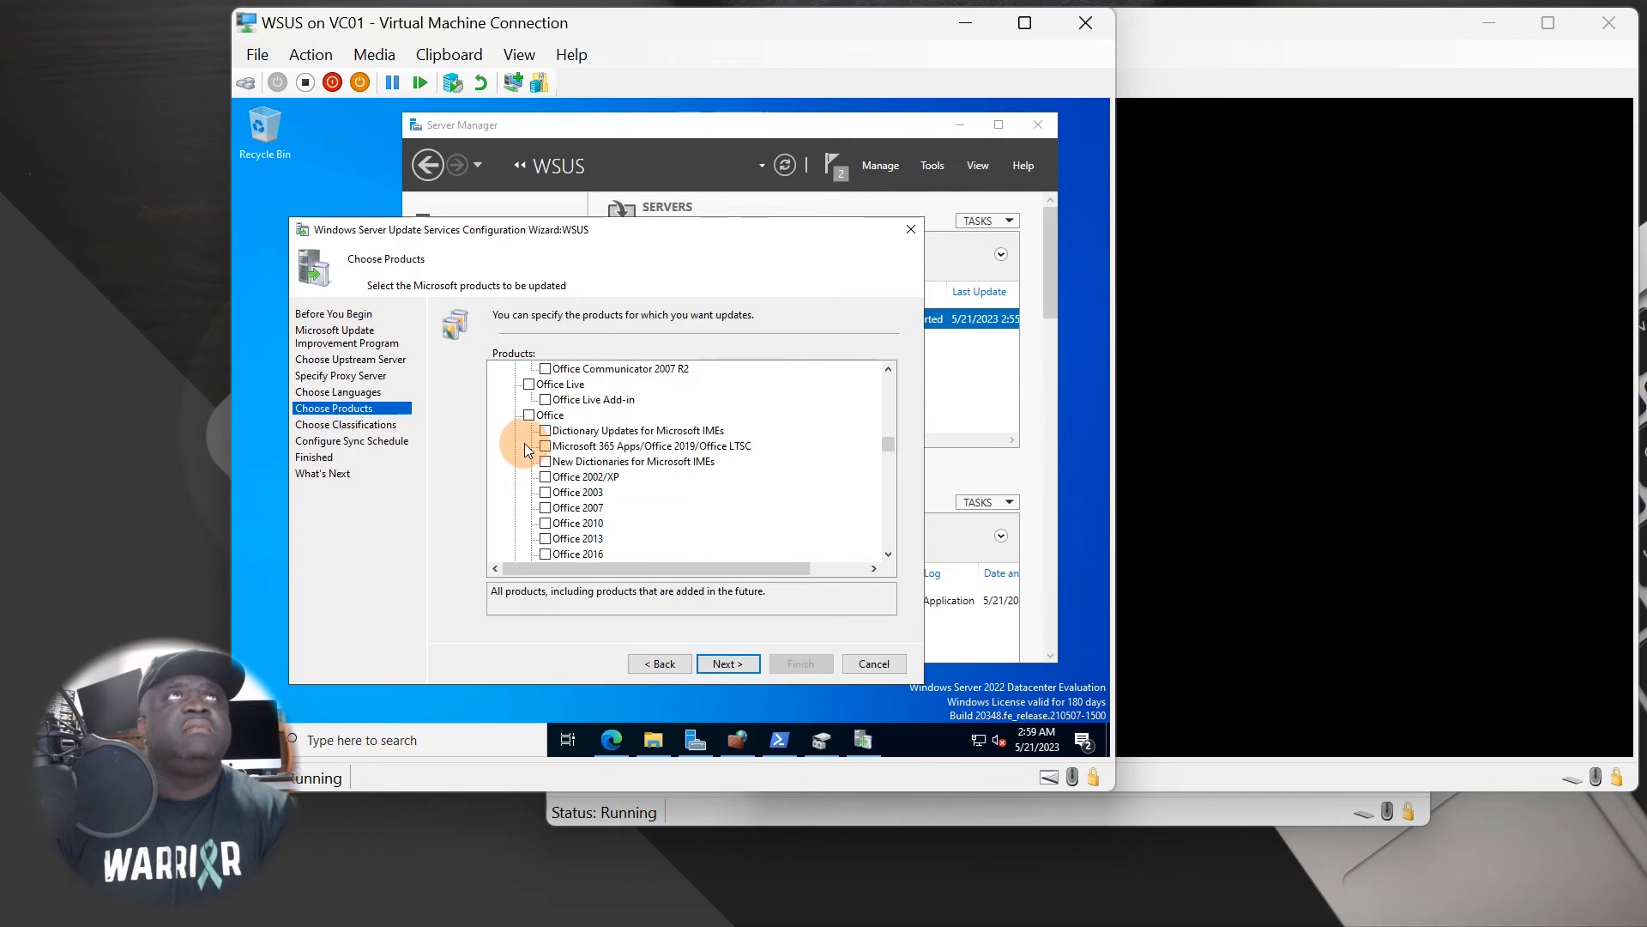
{"action": "scroll", "coordinate": [527, 451], "scroll_direction": "down", "scroll_amount": 1}
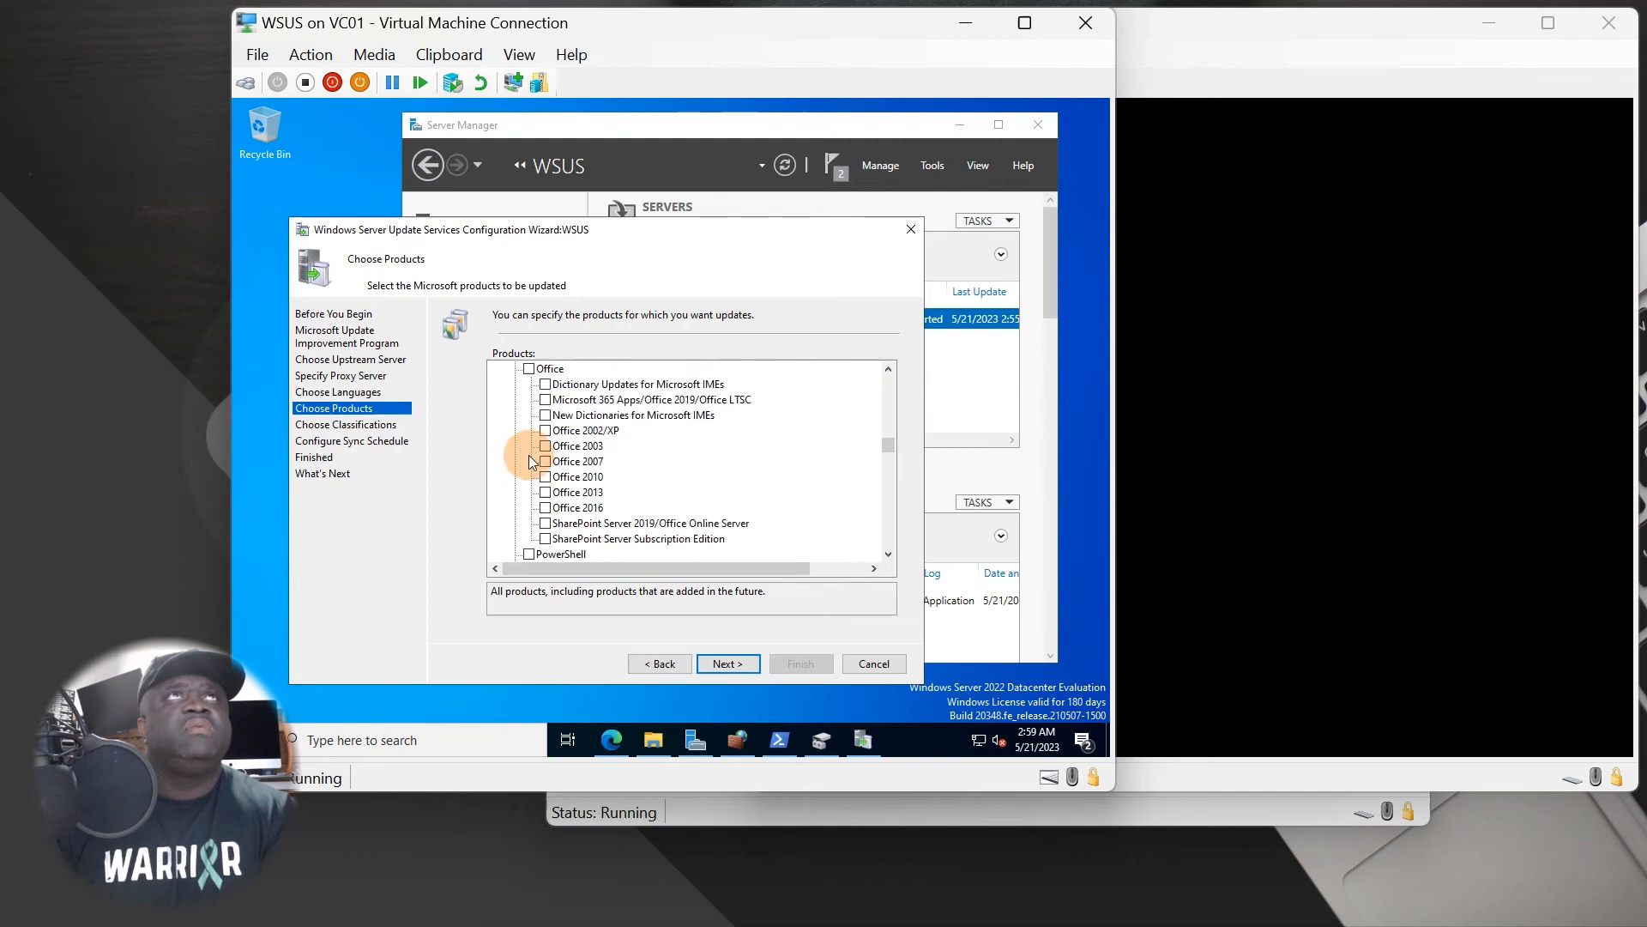
{"action": "left_click", "coordinate": [545, 400]}
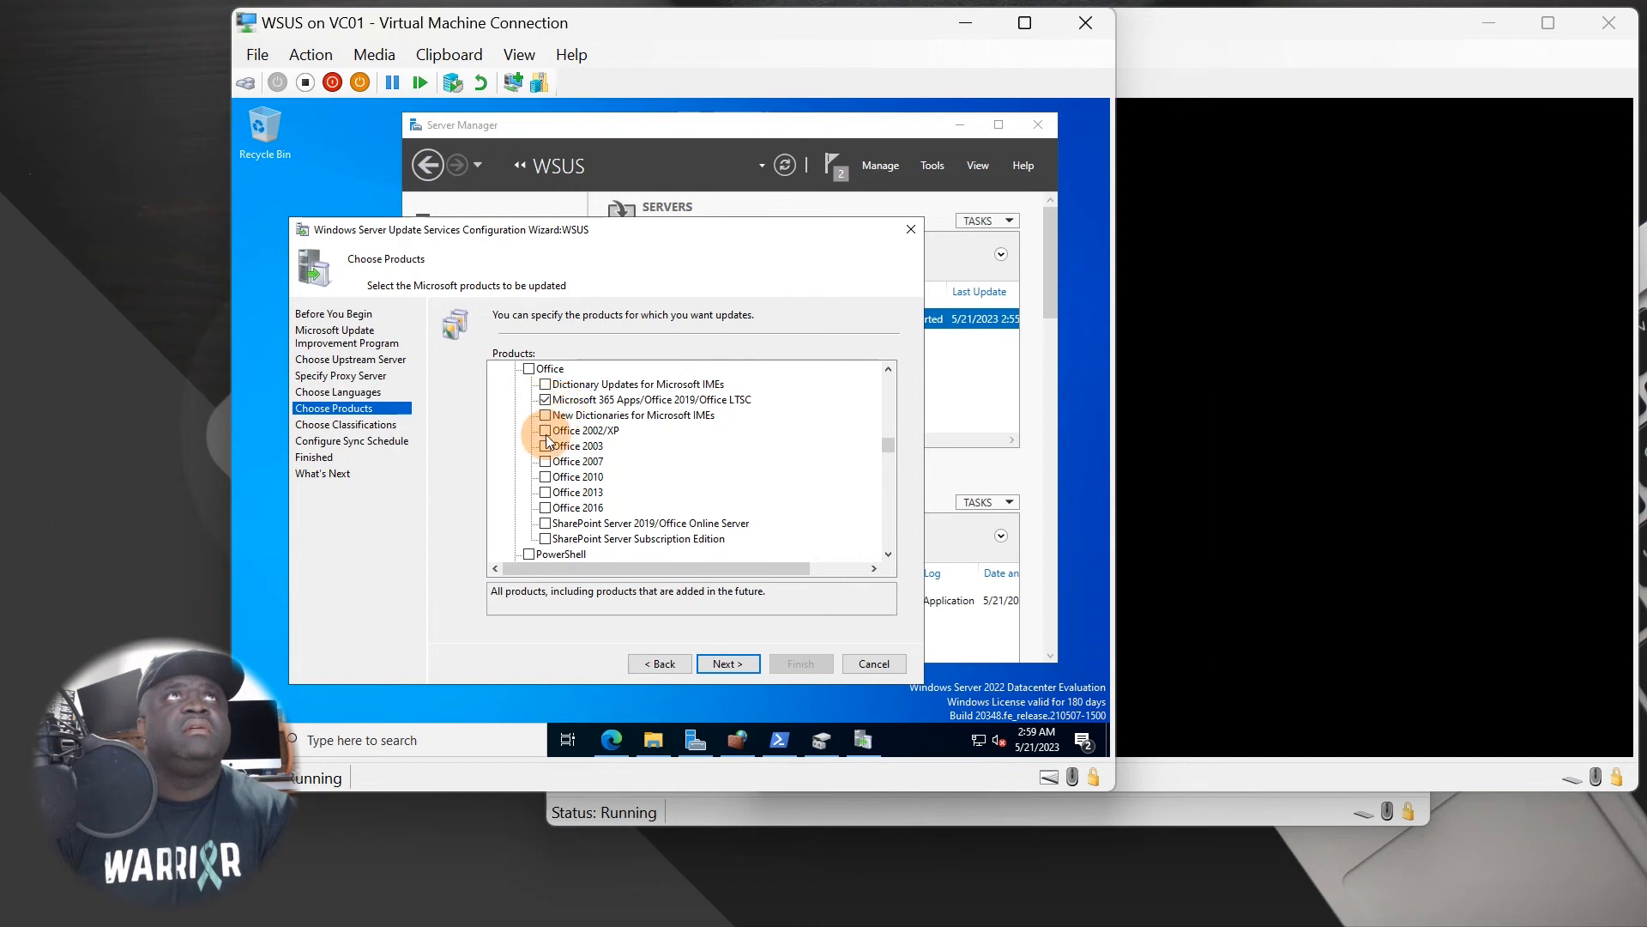
{"action": "left_click", "coordinate": [545, 508]}
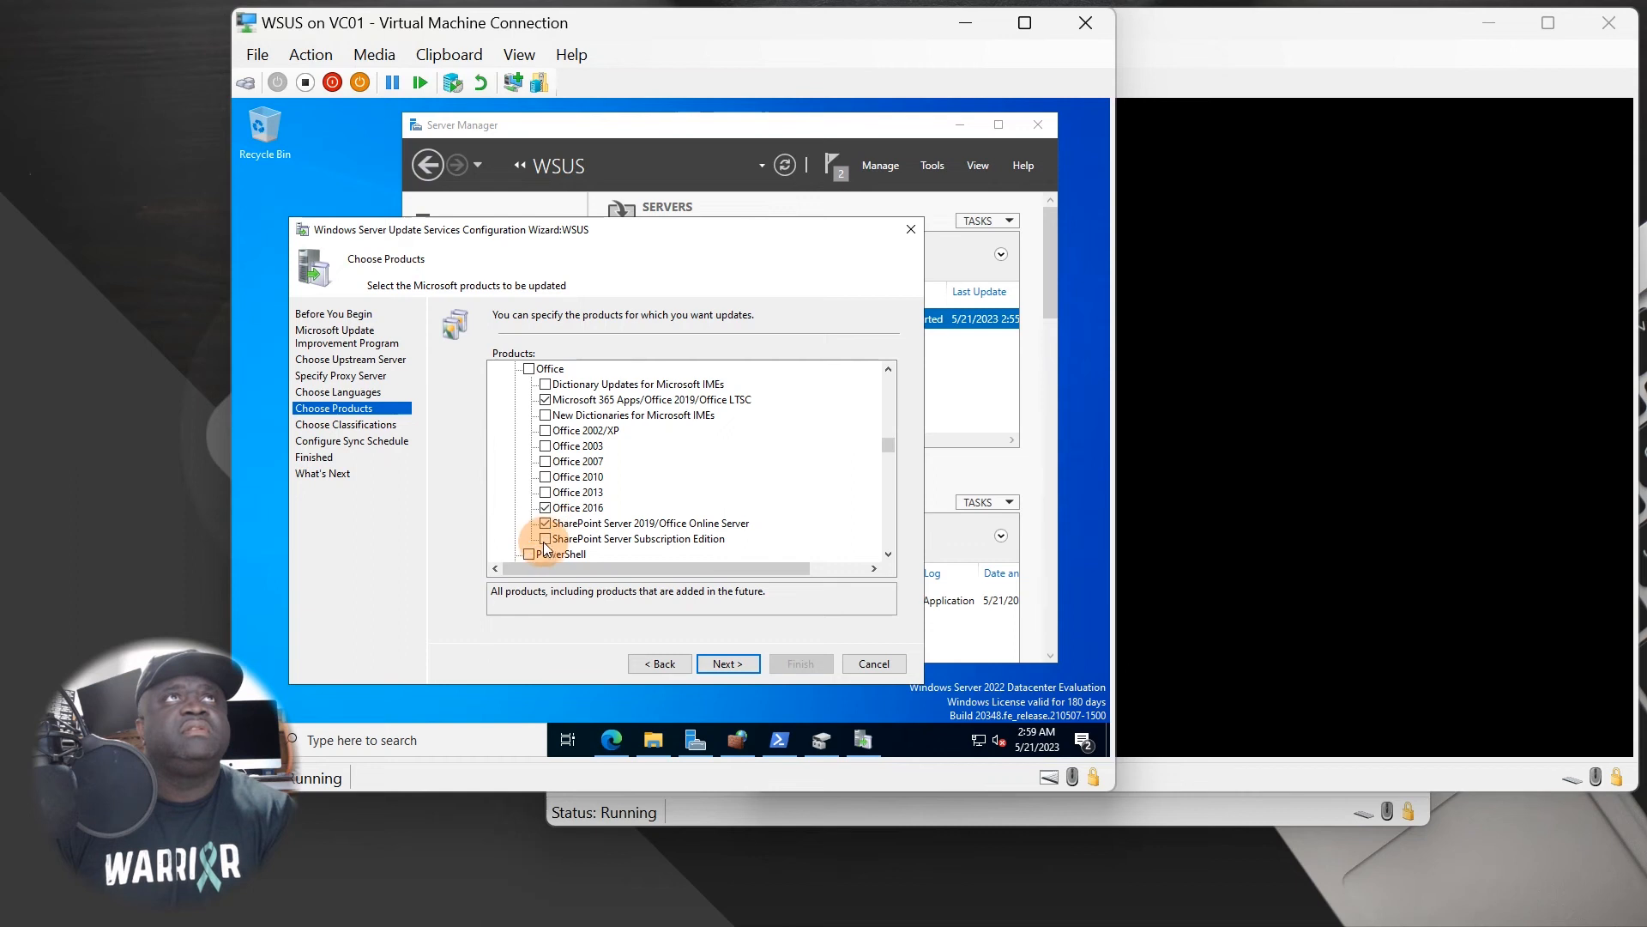
Select the PowerShell category and, under SQL Server, Microsoft SQL Server 2022 and Microsoft SQL Server Management Studio v19.
{"action": "scroll", "coordinate": [546, 544], "scroll_direction": "down", "scroll_amount": 2}
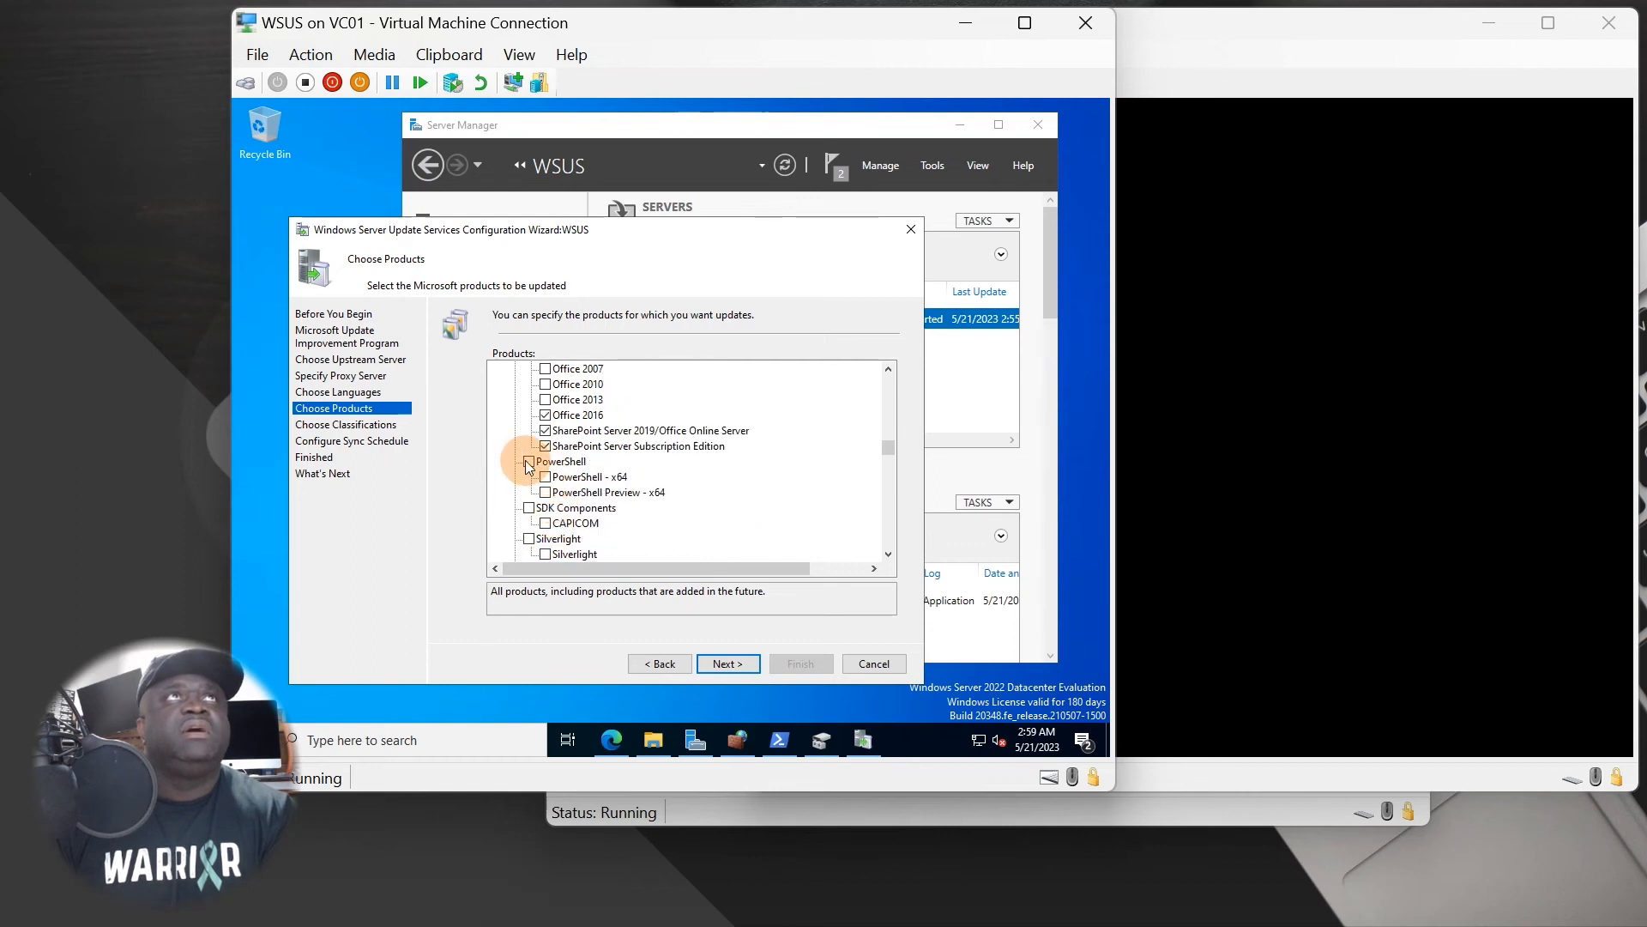
{"action": "scroll", "coordinate": [506, 523], "scroll_direction": "down", "scroll_amount": 3}
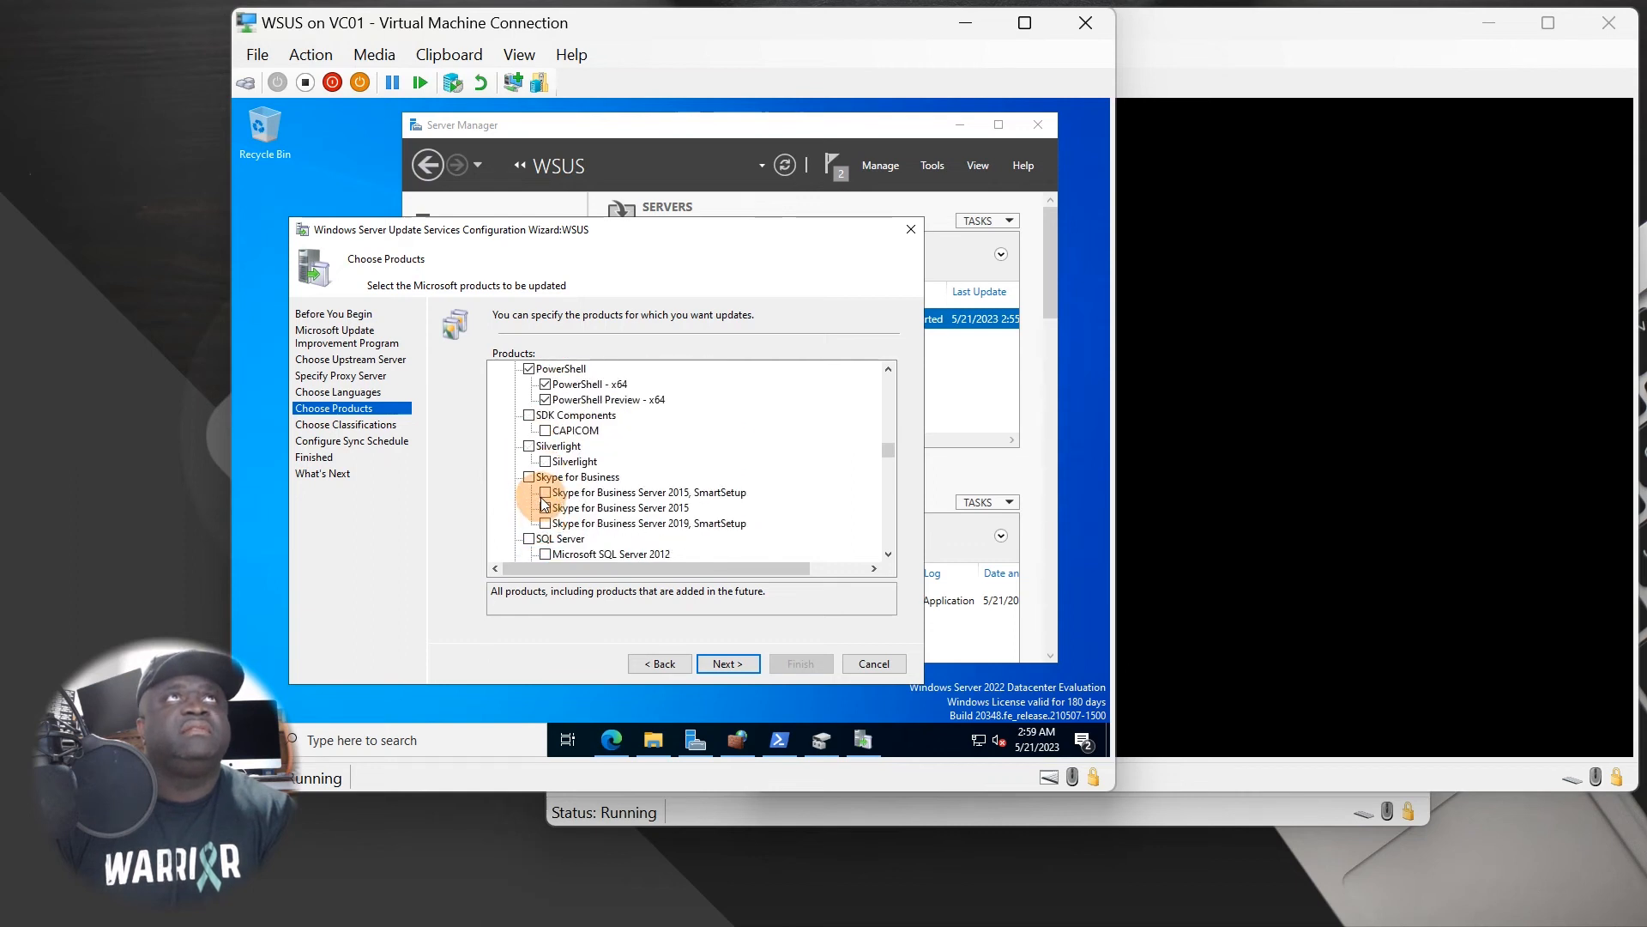
{"action": "scroll", "coordinate": [525, 463], "scroll_direction": "down", "scroll_amount": 1}
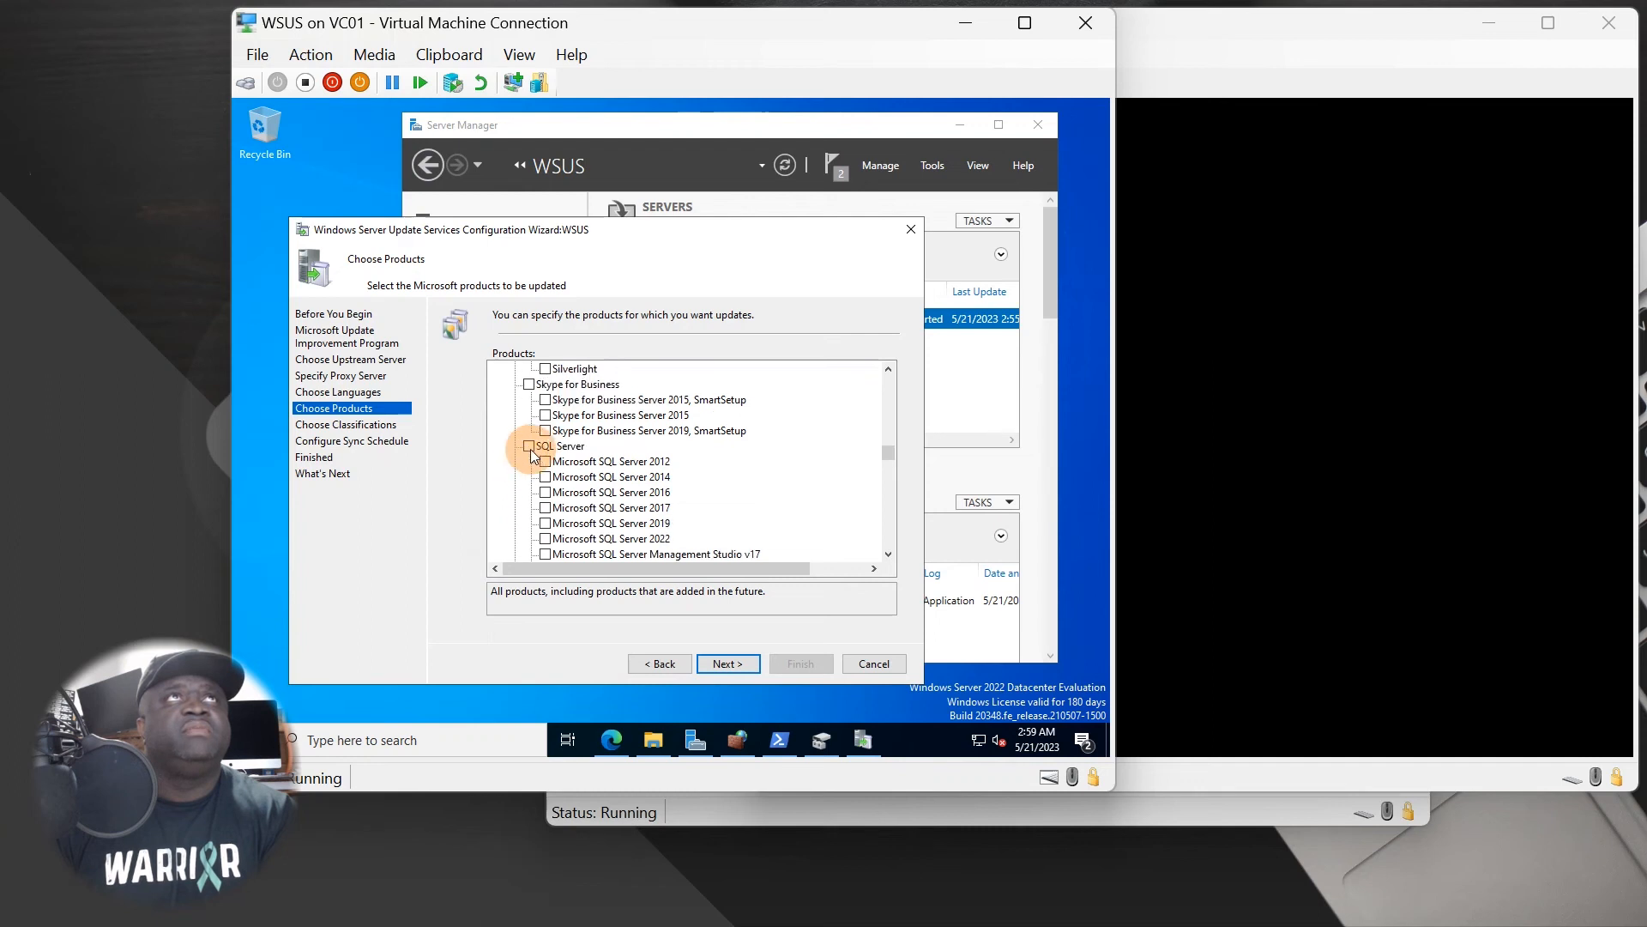
{"action": "scroll", "coordinate": [527, 460], "scroll_direction": "down", "scroll_amount": 1}
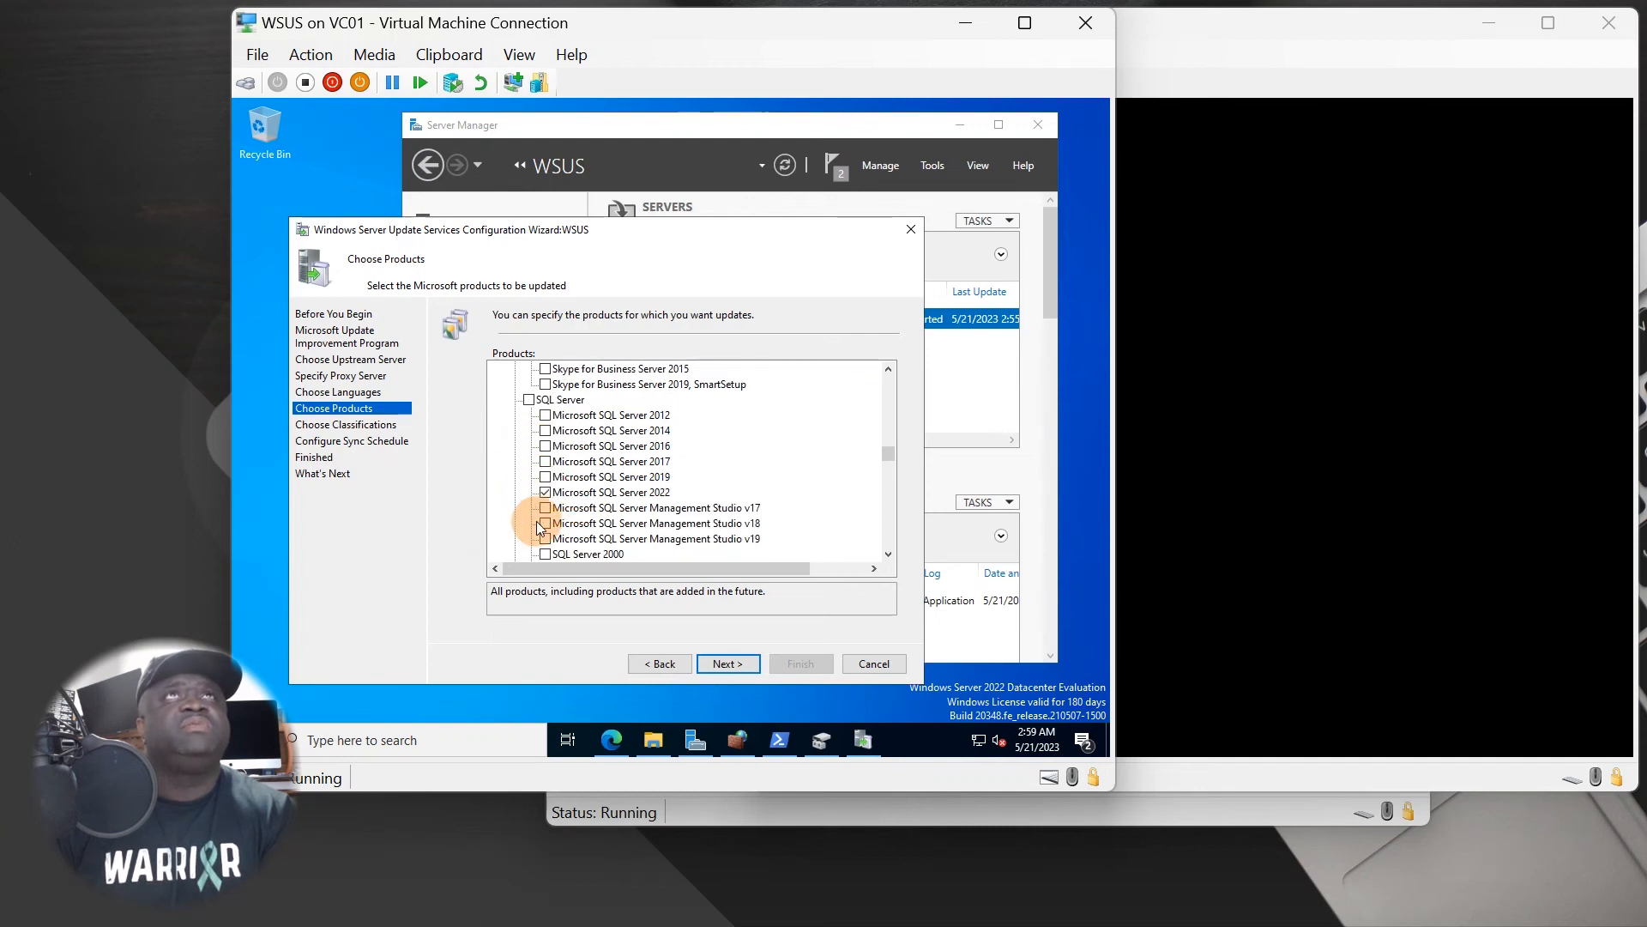
{"action": "scroll", "coordinate": [567, 498], "scroll_direction": "down", "scroll_amount": 1}
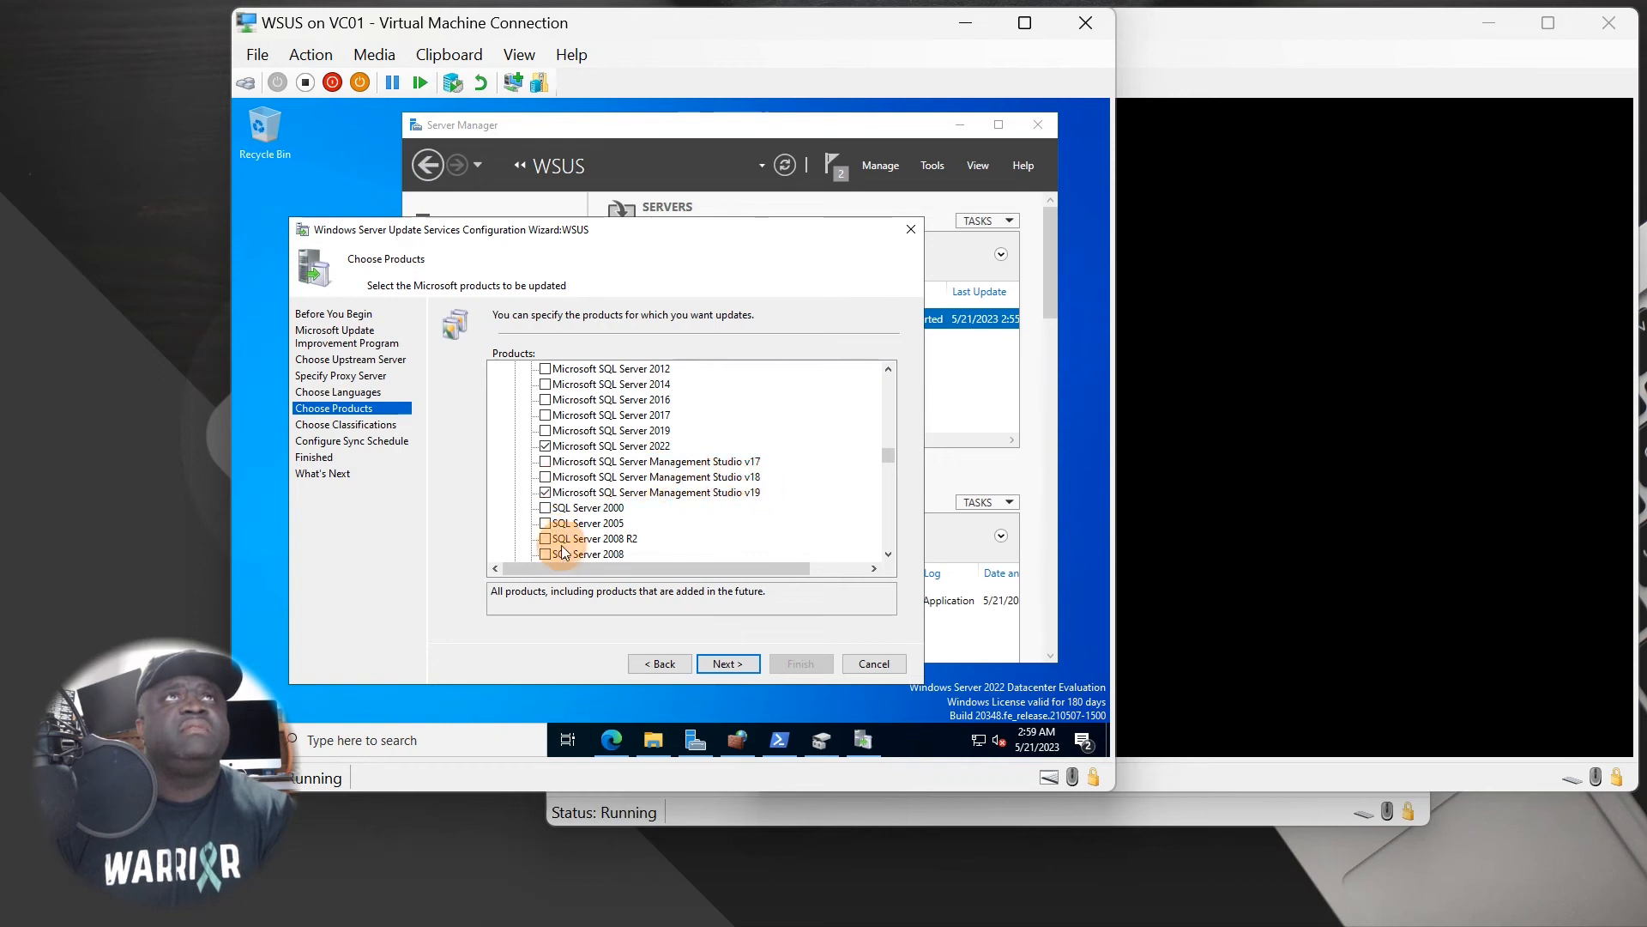
{"action": "scroll", "coordinate": [559, 548], "scroll_direction": "down", "scroll_amount": 2}
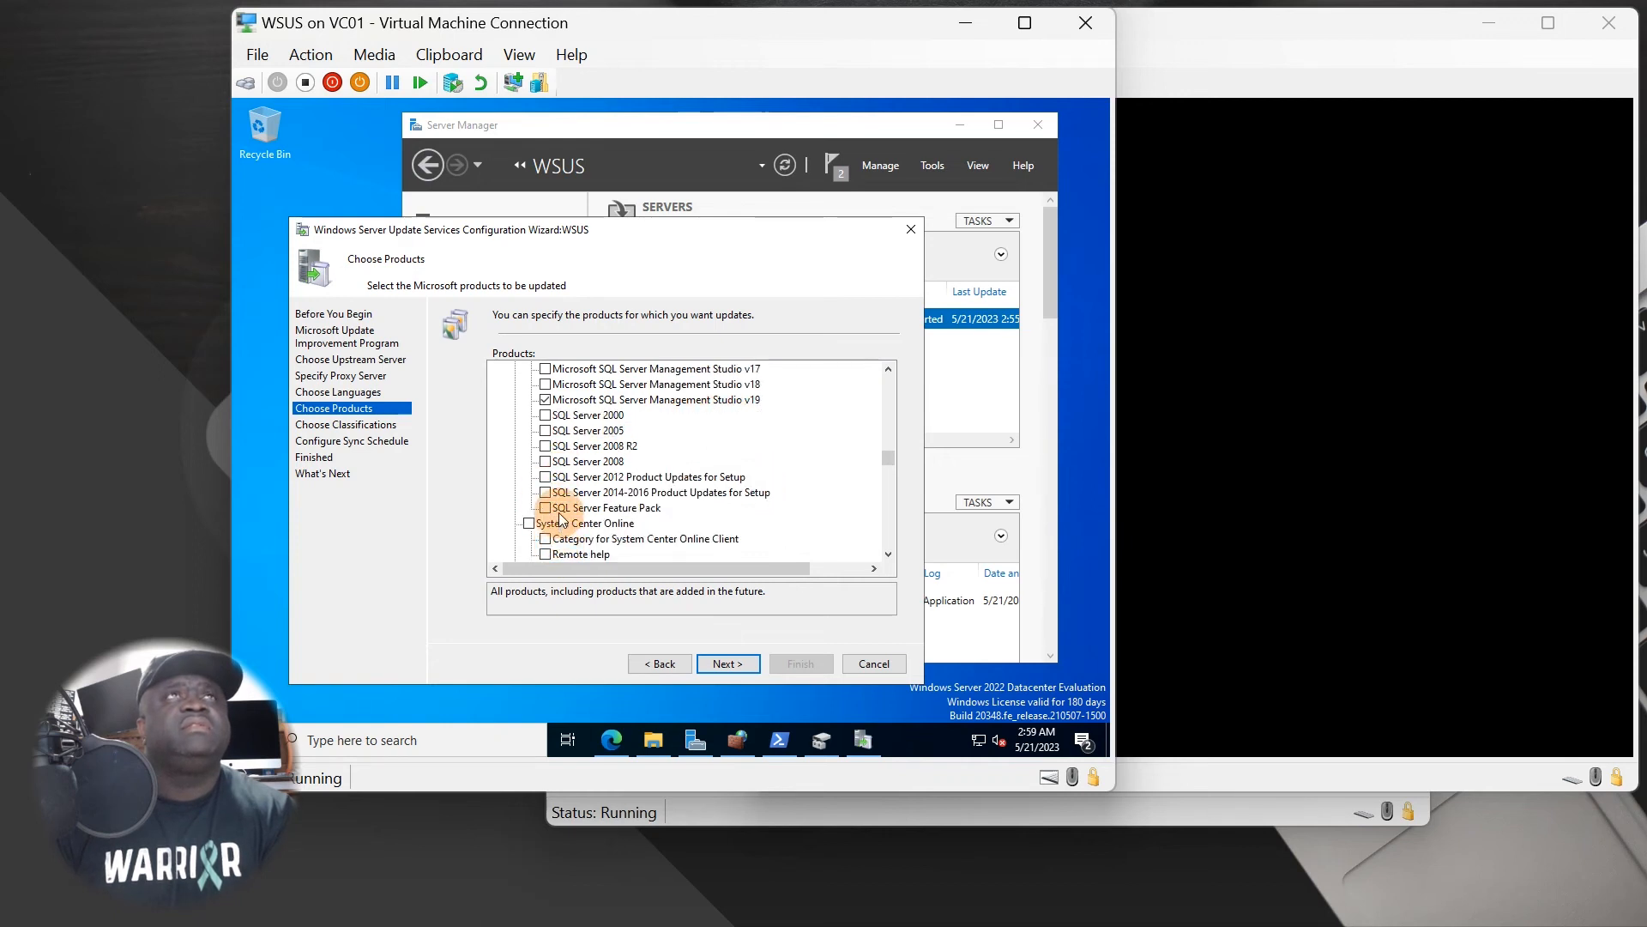
{"action": "scroll", "coordinate": [562, 524], "scroll_direction": "down", "scroll_amount": 1}
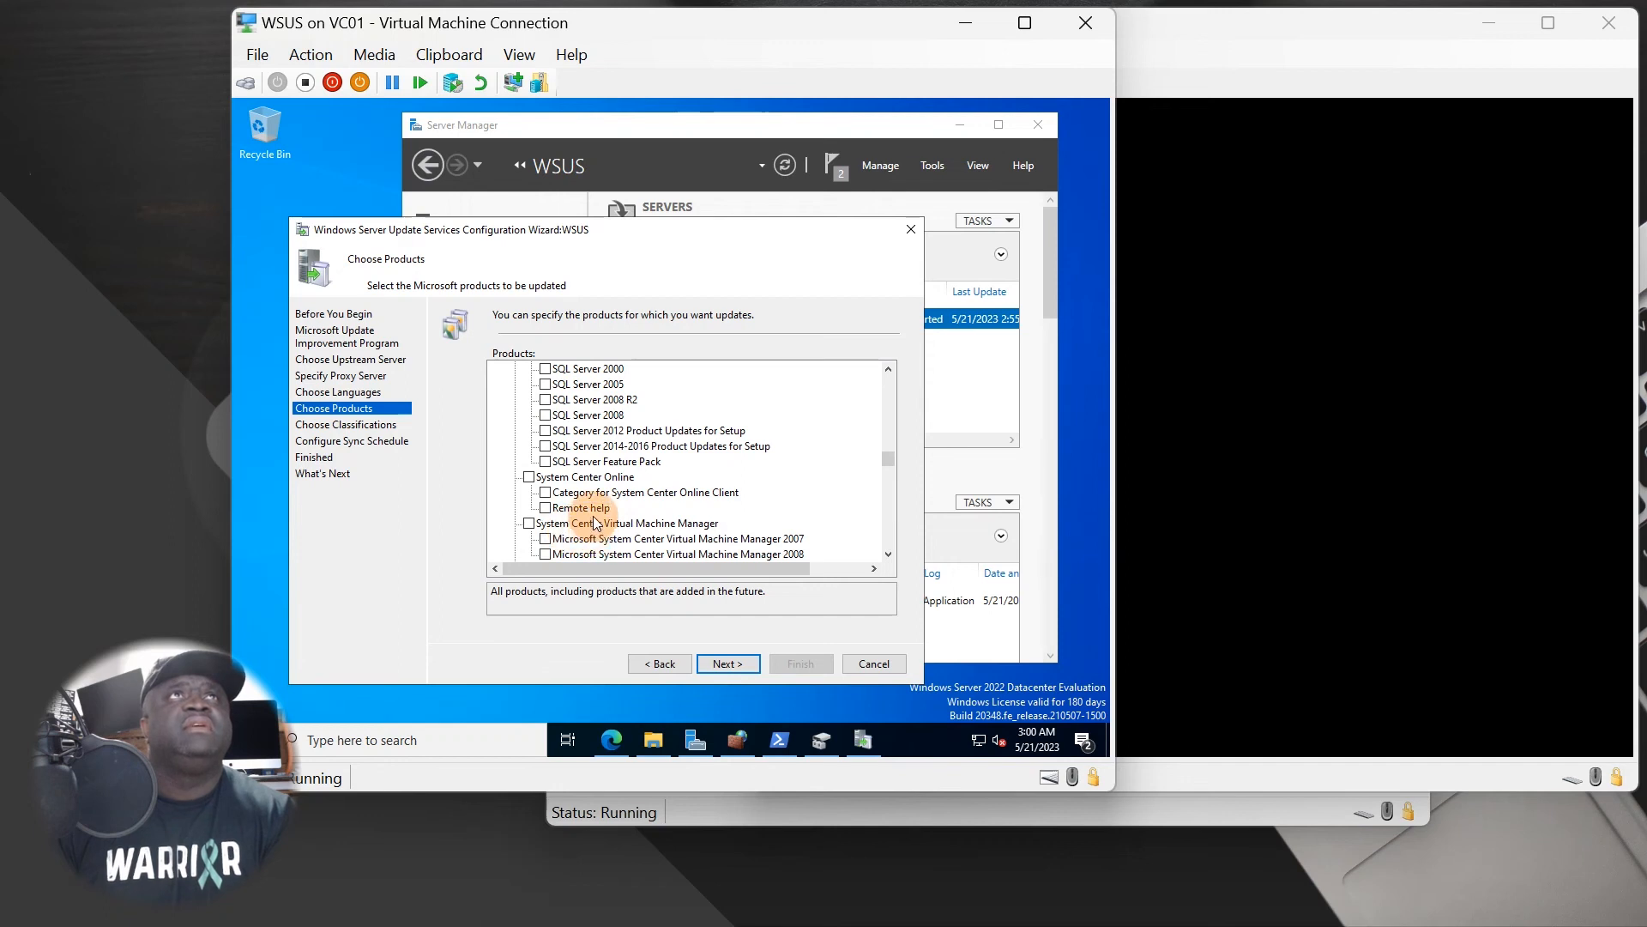
Select the System Center category with all of its products.
{"action": "scroll", "coordinate": [598, 525], "scroll_direction": "down", "scroll_amount": 1}
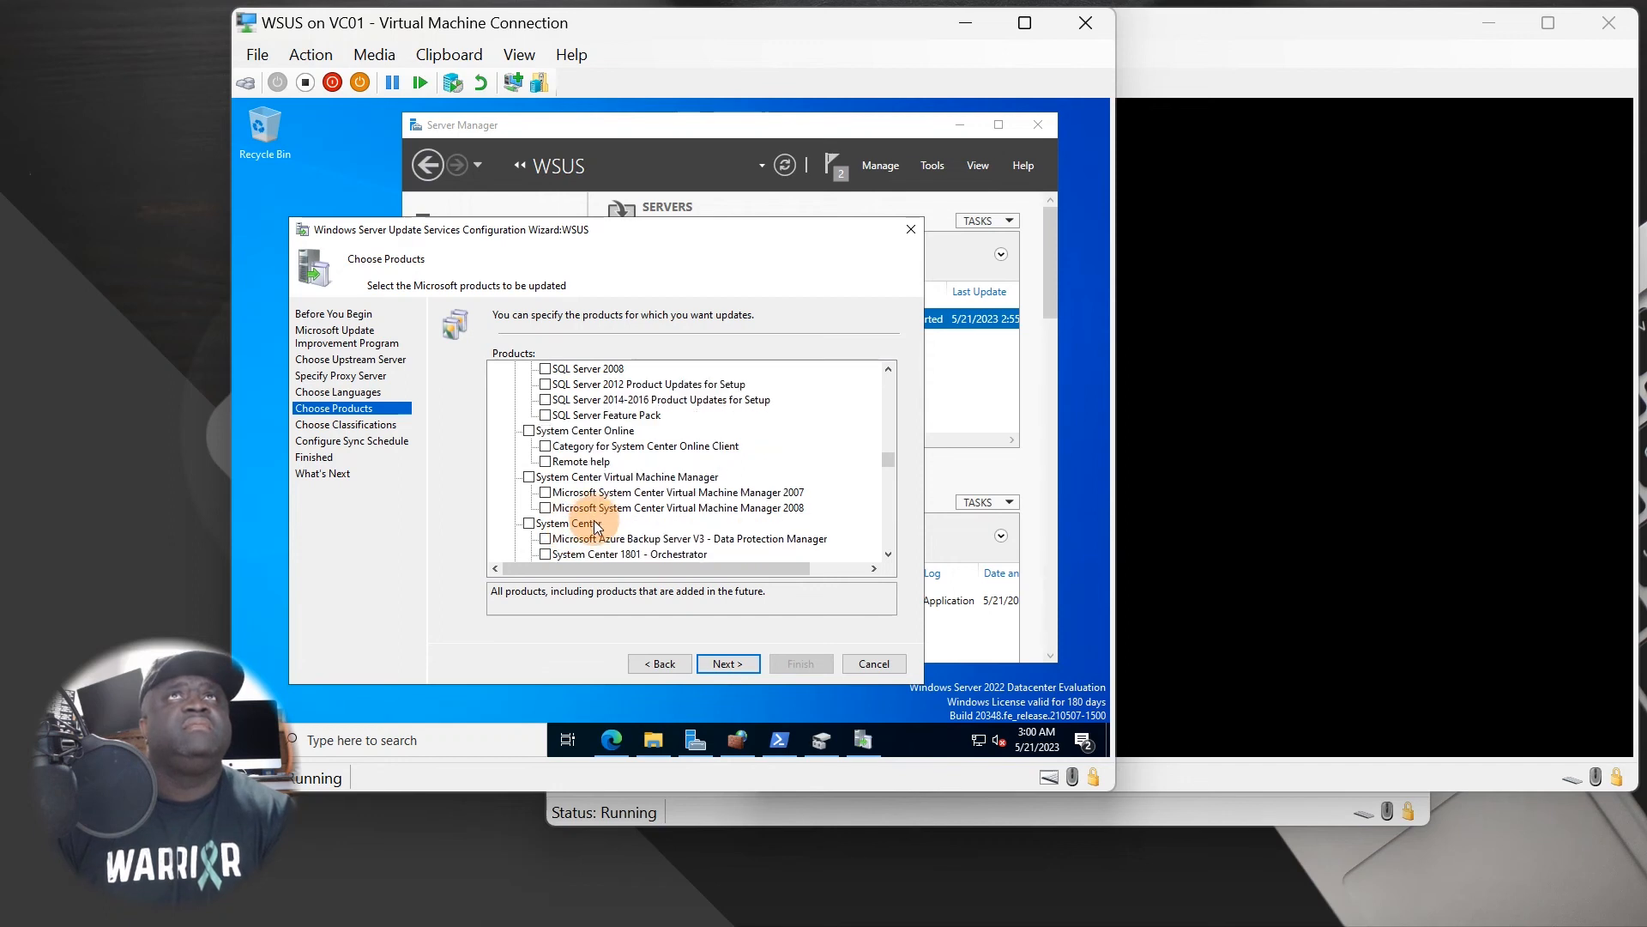
{"action": "scroll", "coordinate": [596, 519], "scroll_direction": "down", "scroll_amount": 1}
{"action": "scroll", "coordinate": [592, 512], "scroll_direction": "down", "scroll_amount": 1}
{"action": "scroll", "coordinate": [591, 507], "scroll_direction": "down", "scroll_amount": 4}
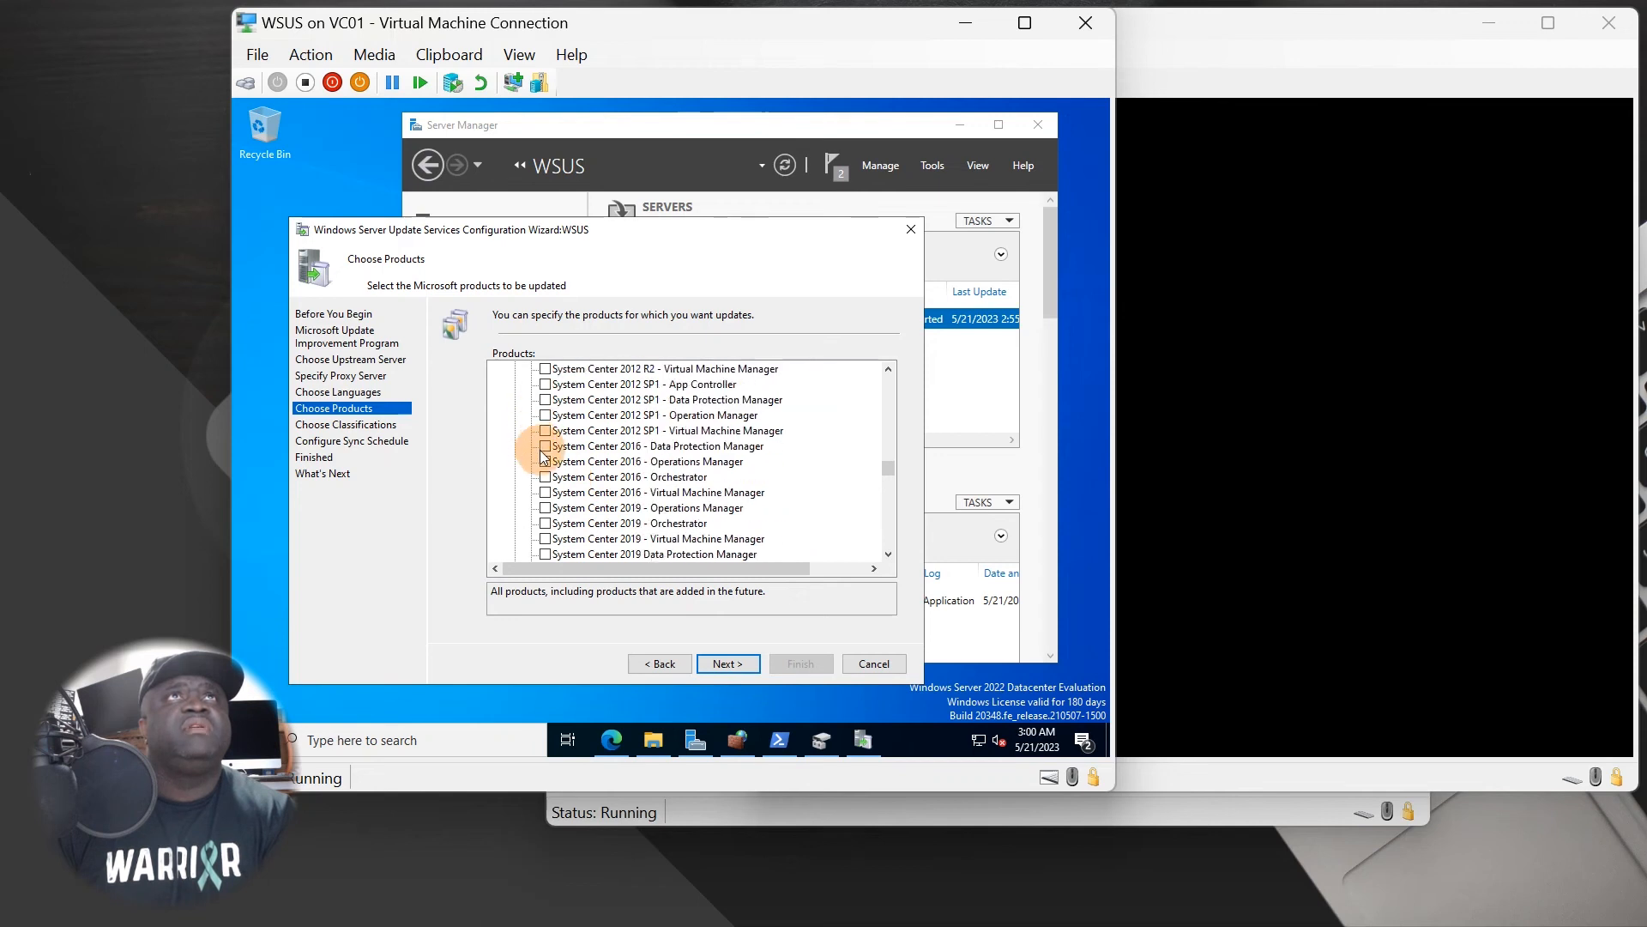
{"action": "scroll", "coordinate": [528, 441], "scroll_direction": "down", "scroll_amount": 3}
{"action": "scroll", "coordinate": [560, 477], "scroll_direction": "up", "scroll_amount": 2}
{"action": "scroll", "coordinate": [557, 474], "scroll_direction": "up", "scroll_amount": 5}
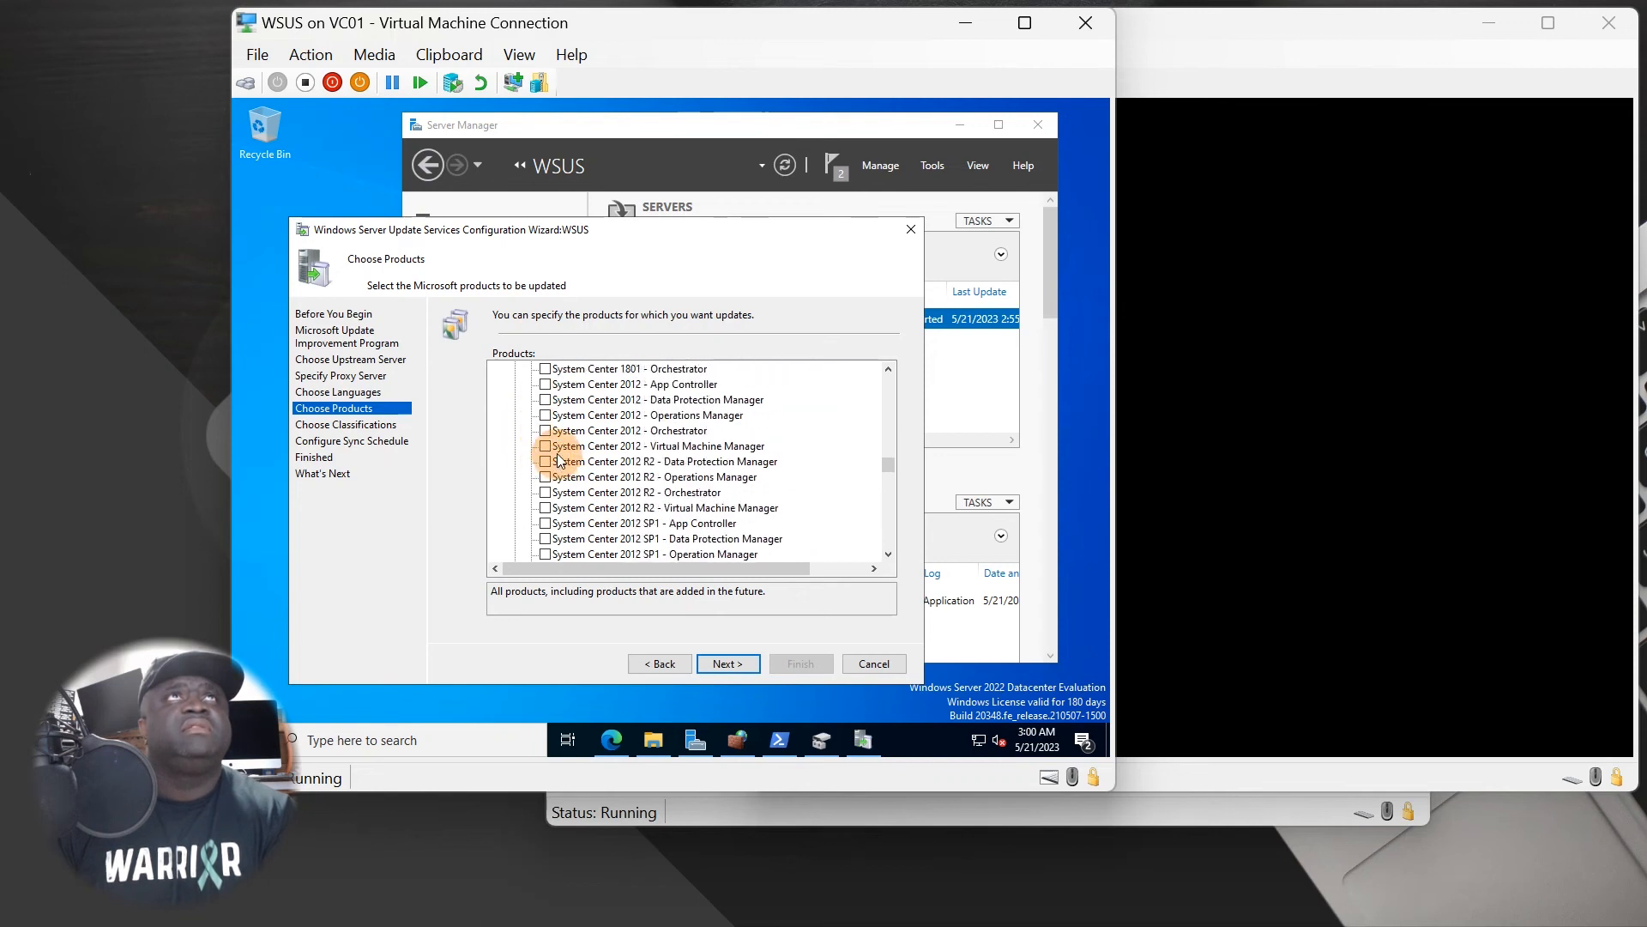
{"action": "left_click", "coordinate": [528, 430]}
Review the remaining product categories from Systems Management Server to Works, and accept the product selection.
{"action": "scroll", "coordinate": [542, 458], "scroll_direction": "down", "scroll_amount": 10}
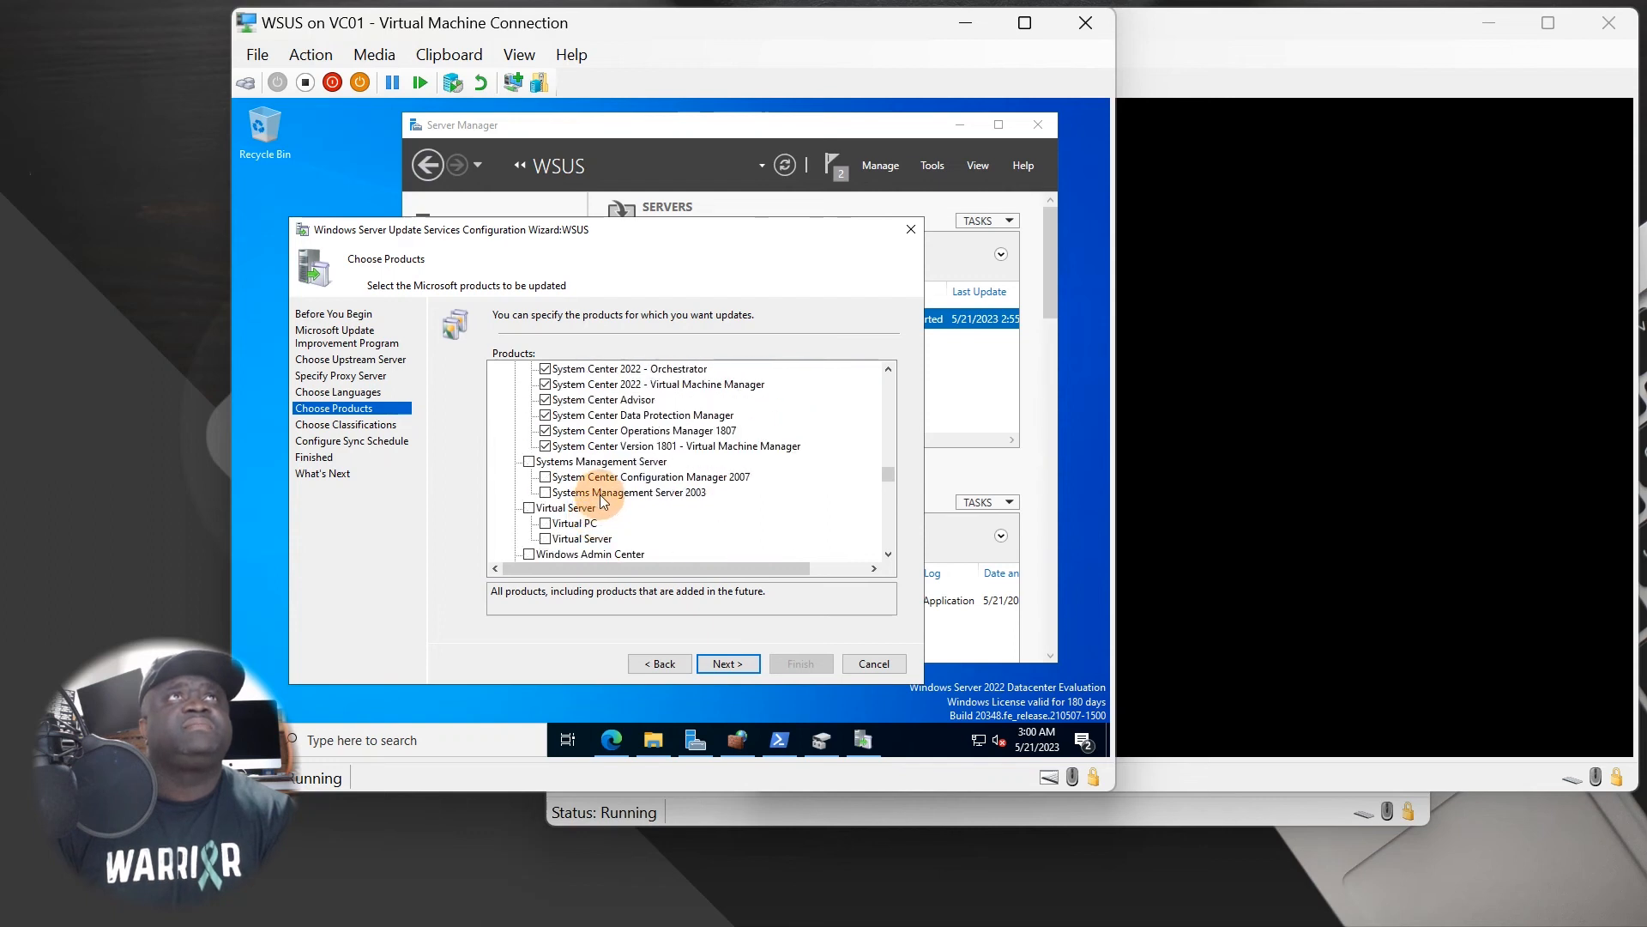
{"action": "scroll", "coordinate": [592, 494], "scroll_direction": "down", "scroll_amount": 1}
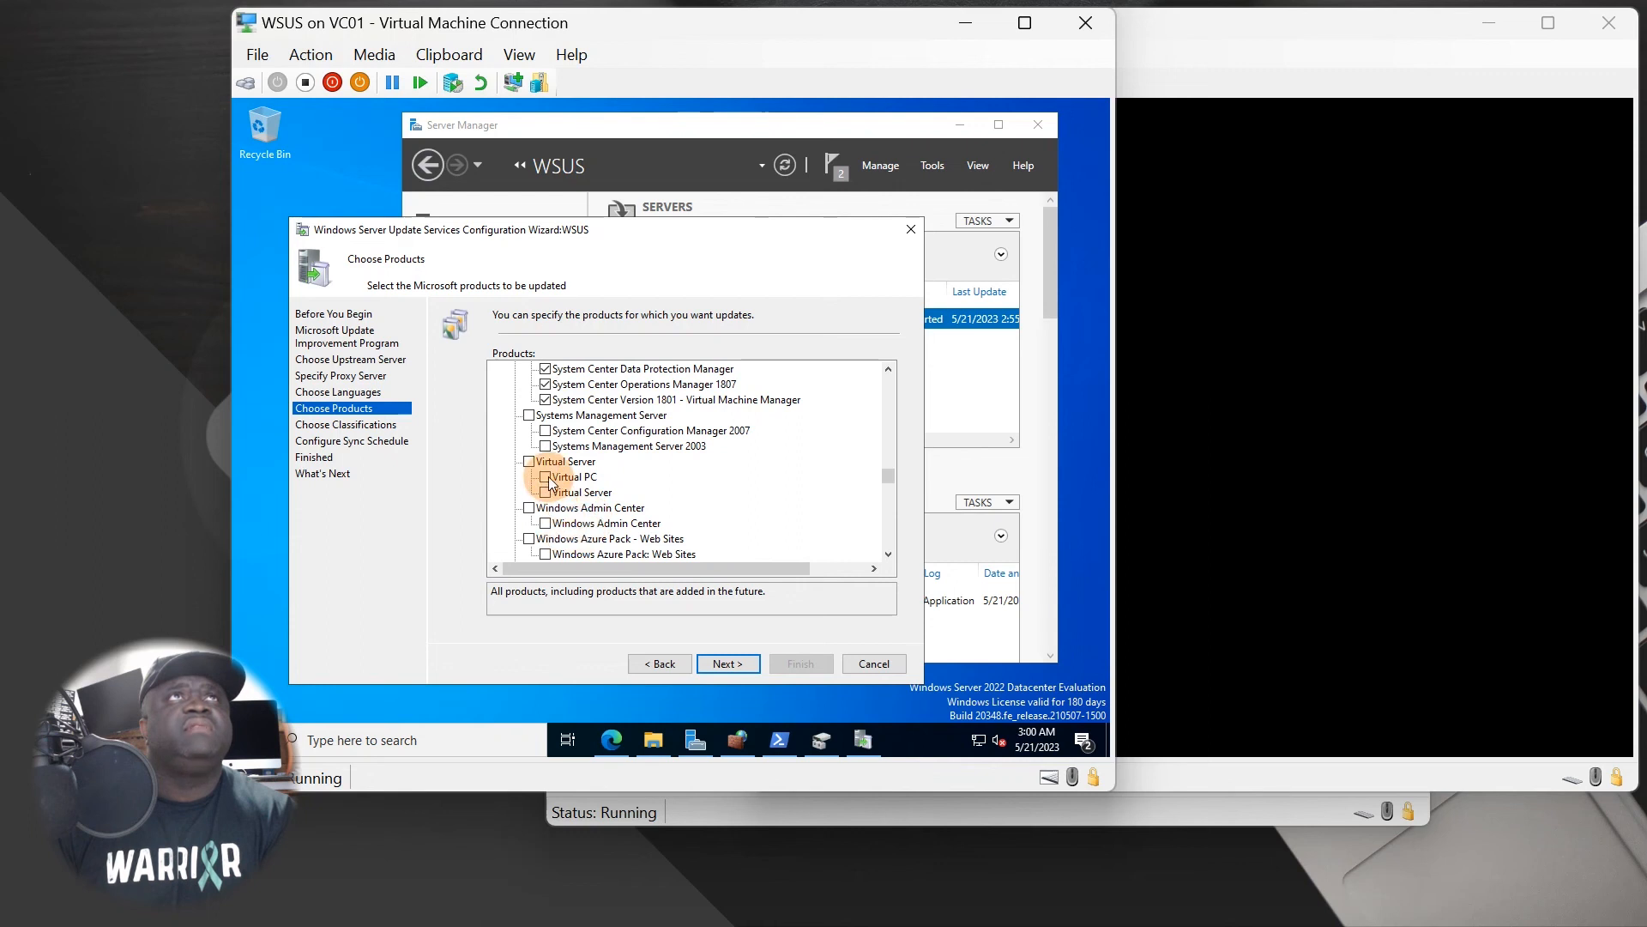
{"action": "scroll", "coordinate": [551, 498], "scroll_direction": "down", "scroll_amount": 3}
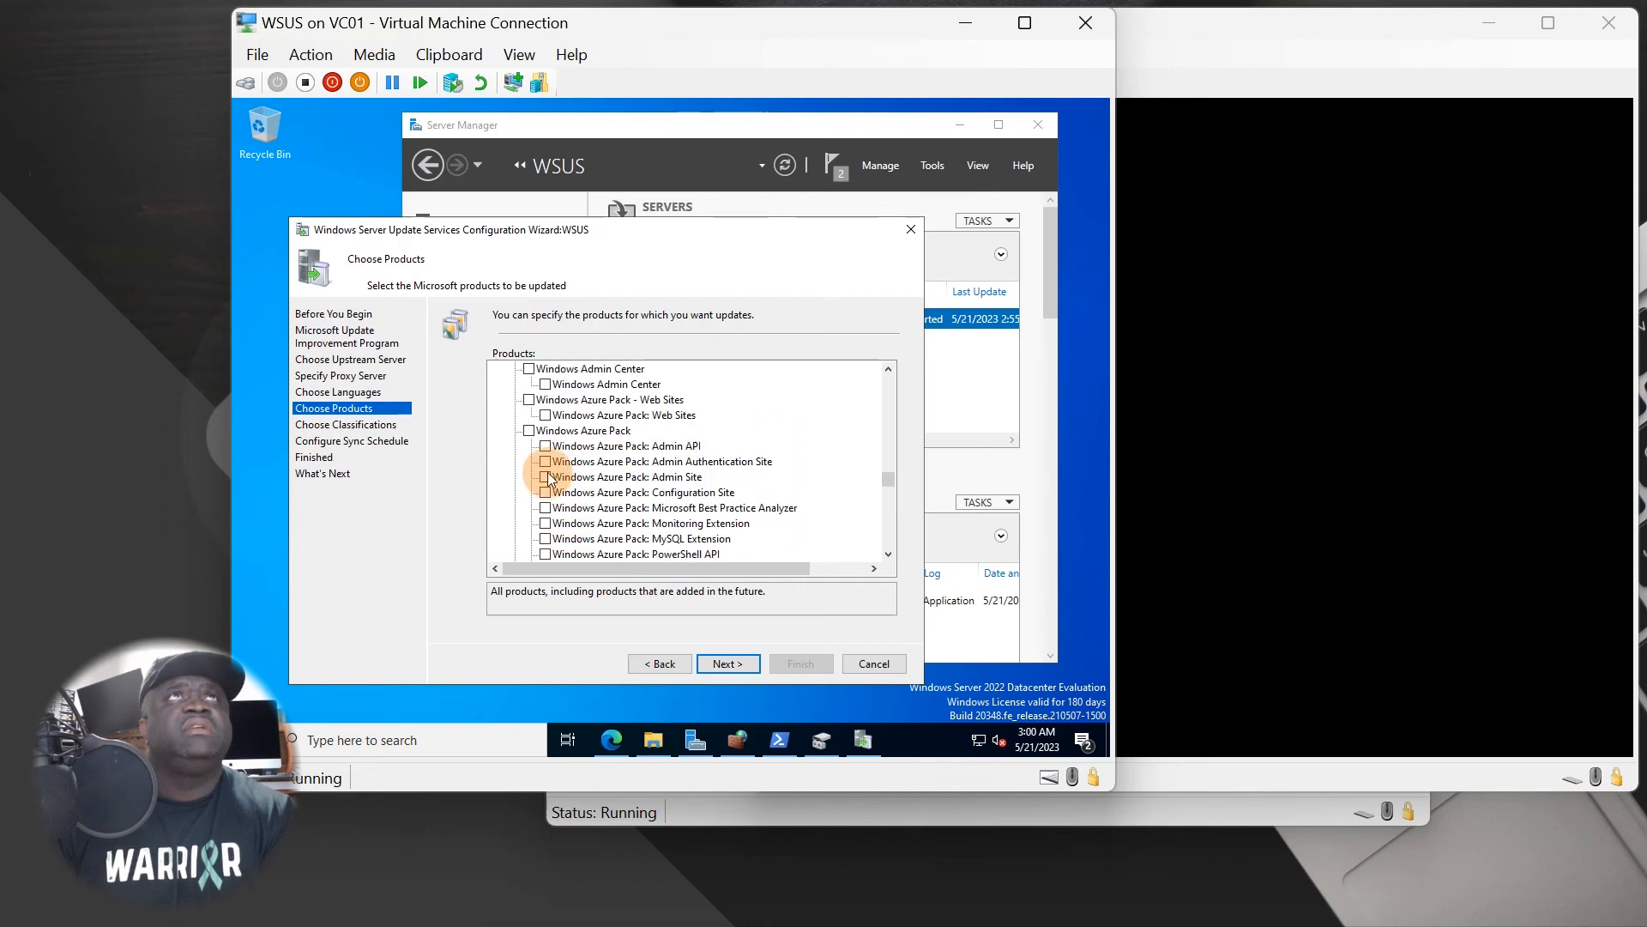
{"action": "scroll", "coordinate": [546, 492], "scroll_direction": "up", "scroll_amount": 1}
{"action": "scroll", "coordinate": [532, 484], "scroll_direction": "down", "scroll_amount": 1}
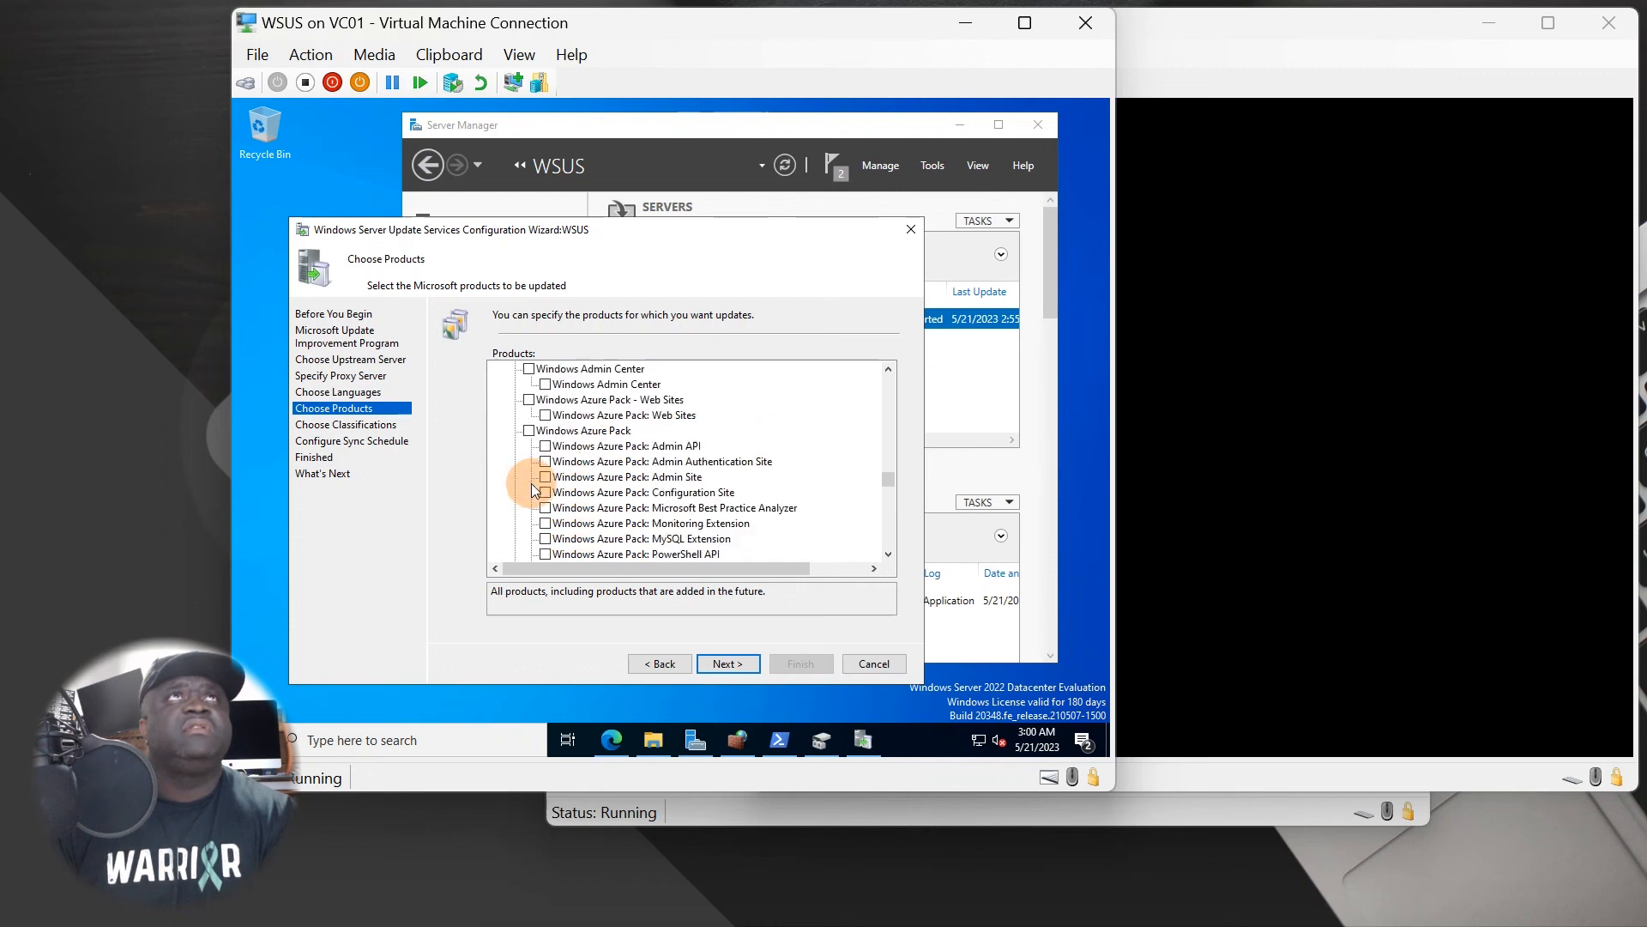
{"action": "scroll", "coordinate": [532, 482], "scroll_direction": "up", "scroll_amount": 1}
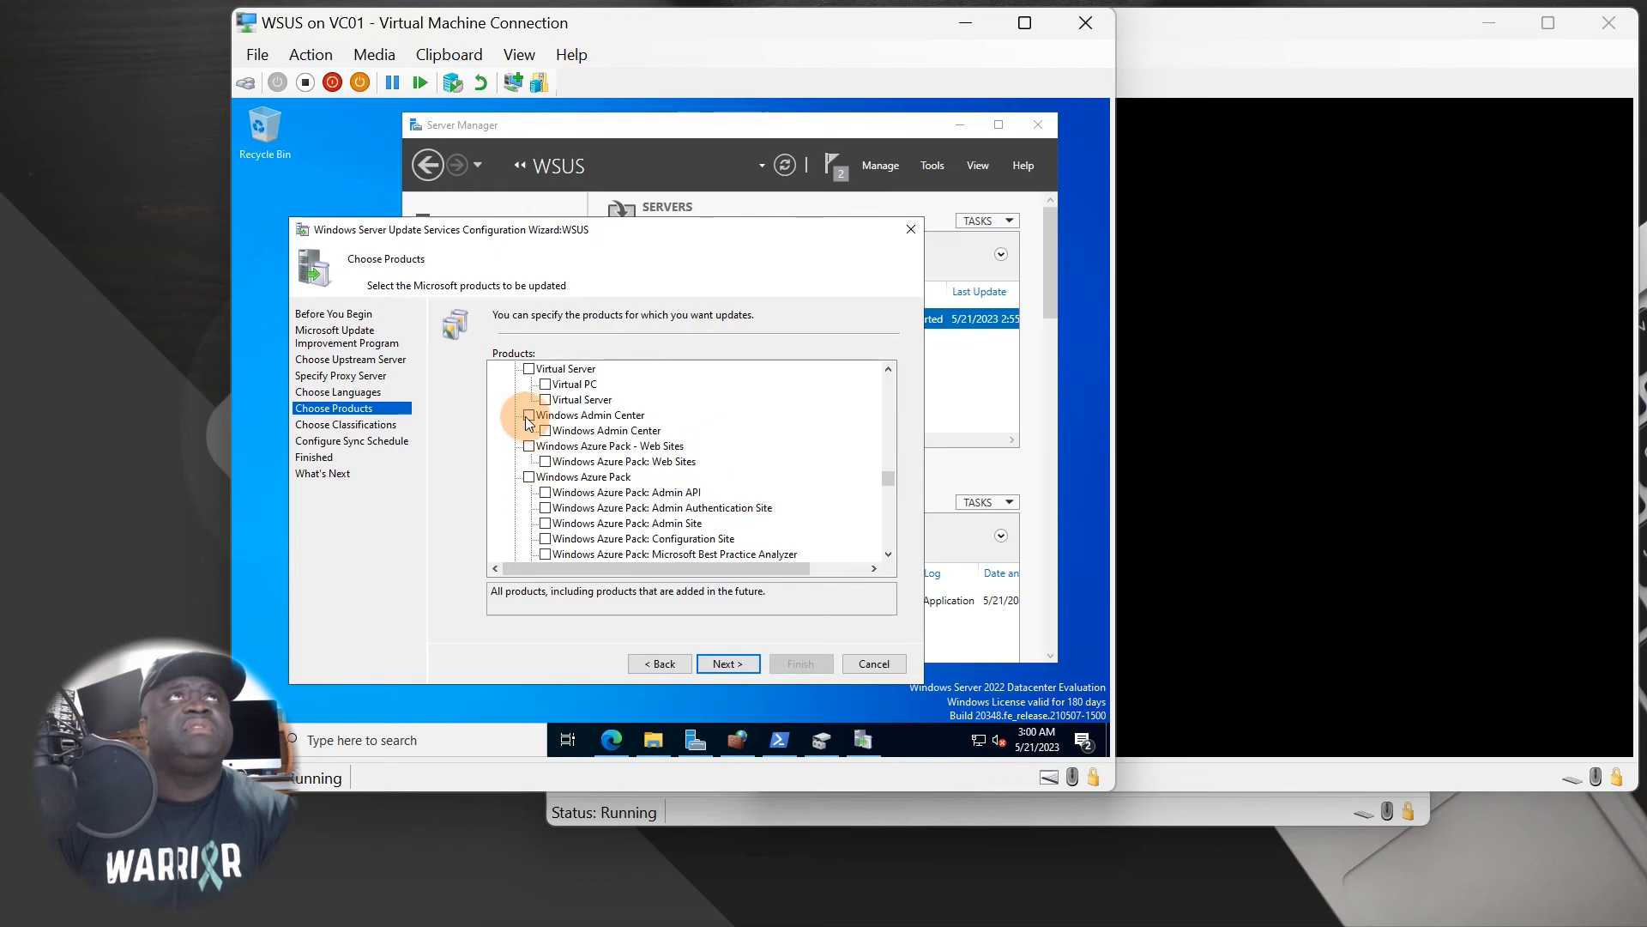
{"action": "scroll", "coordinate": [540, 463], "scroll_direction": "down", "scroll_amount": 7}
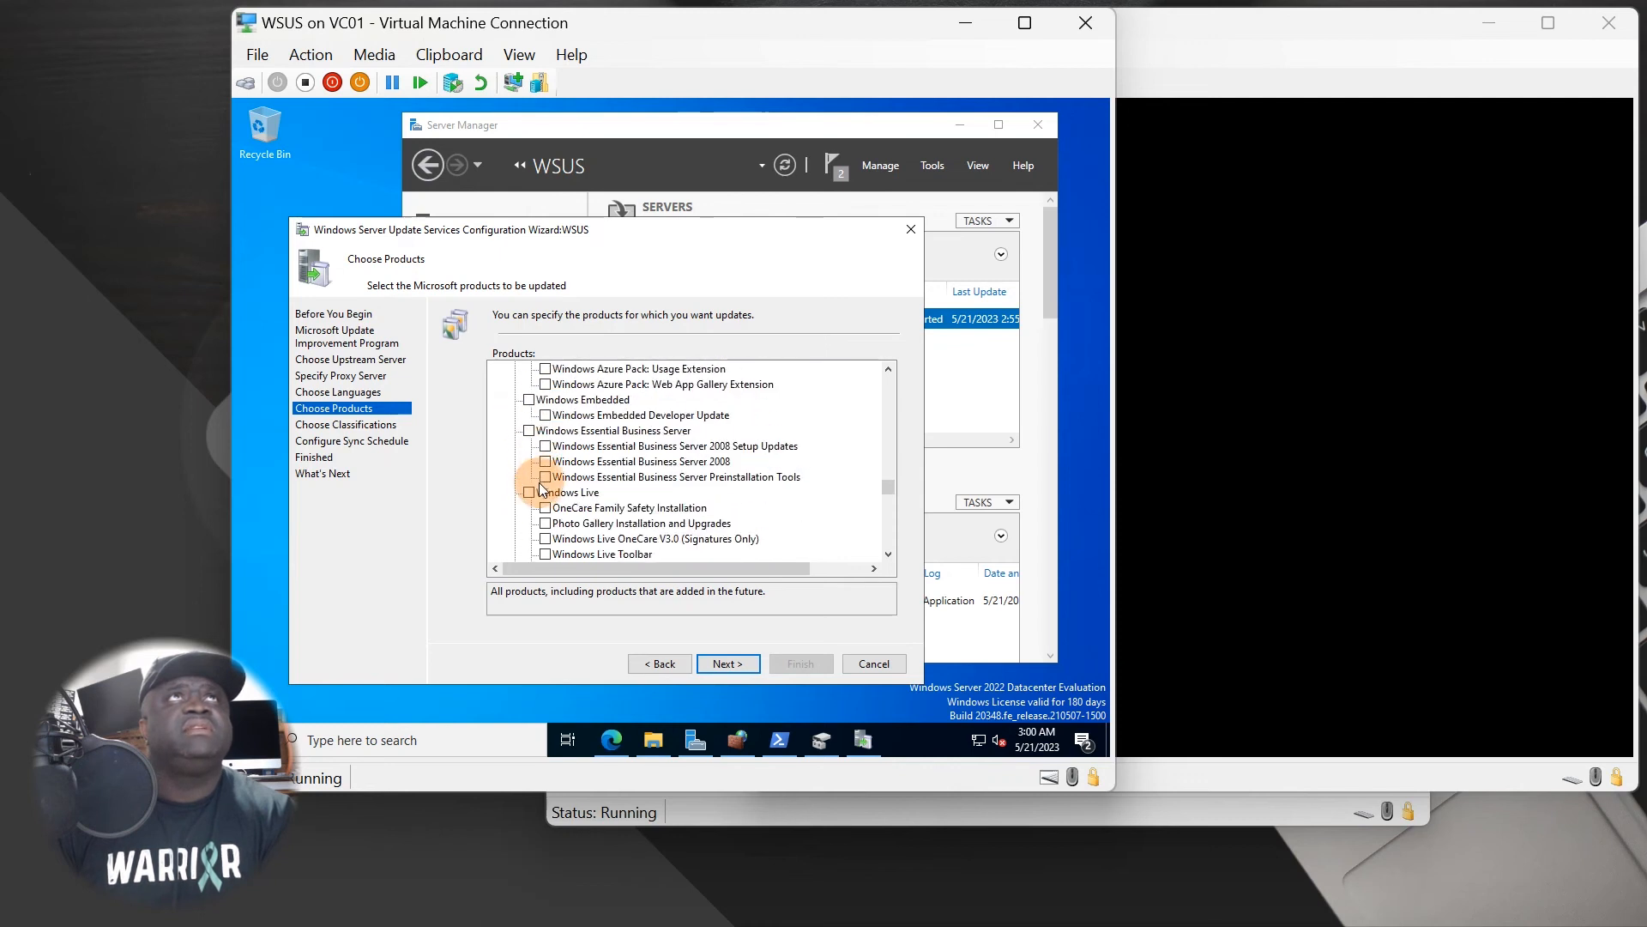
{"action": "scroll", "coordinate": [541, 466], "scroll_direction": "down", "scroll_amount": 4}
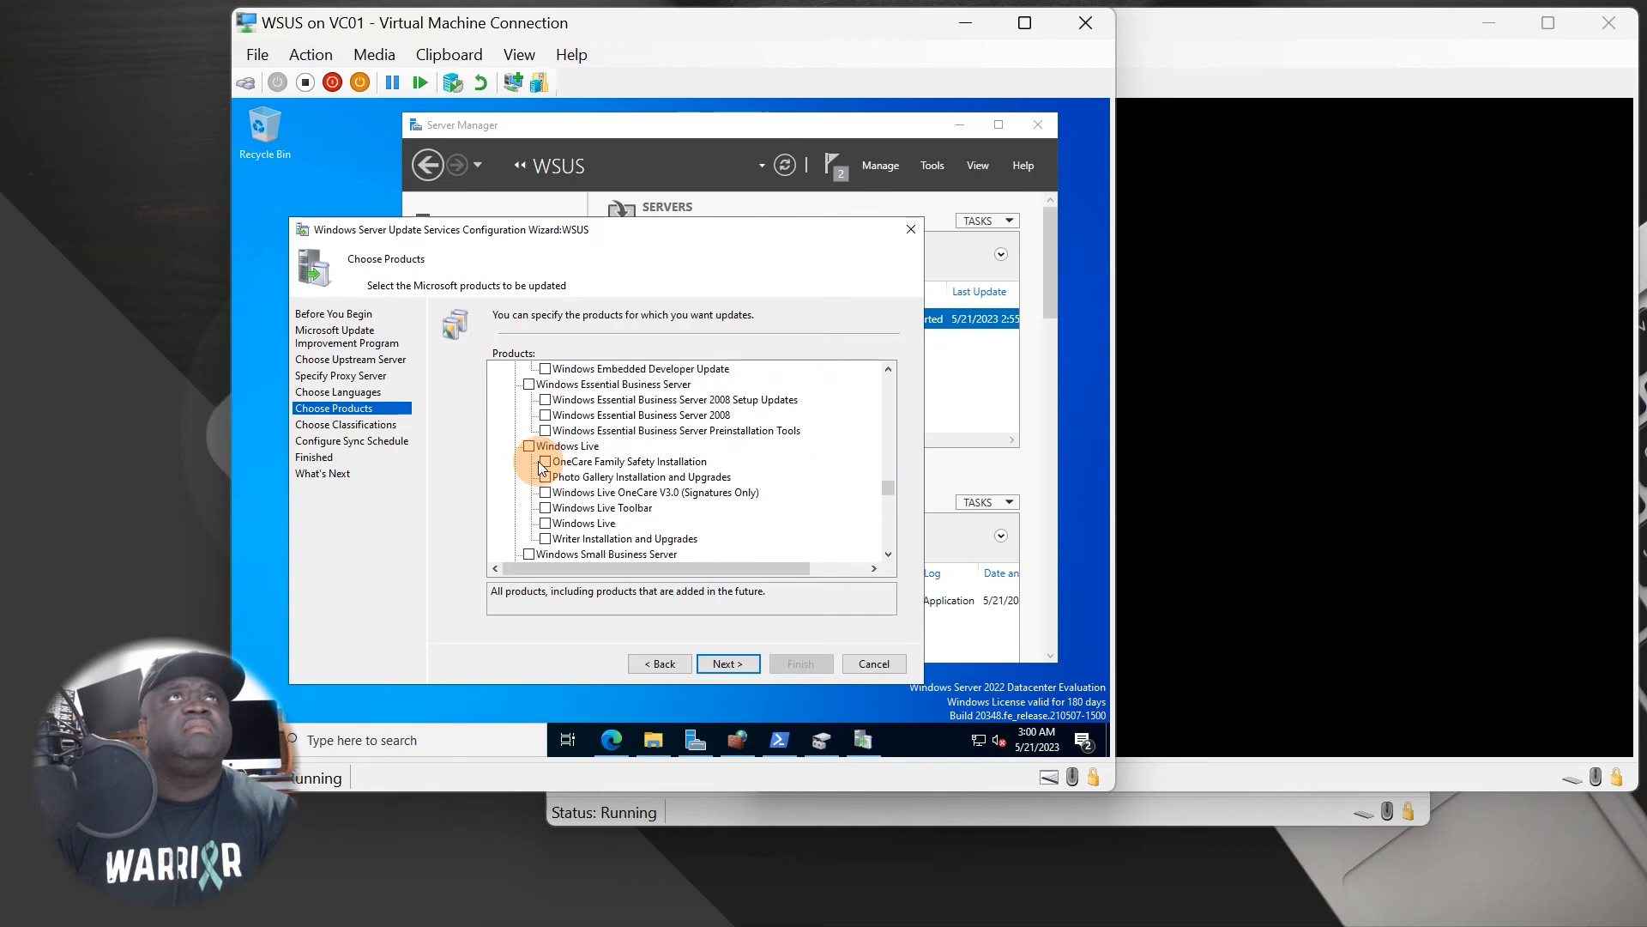
{"action": "scroll", "coordinate": [541, 467], "scroll_direction": "down", "scroll_amount": 8}
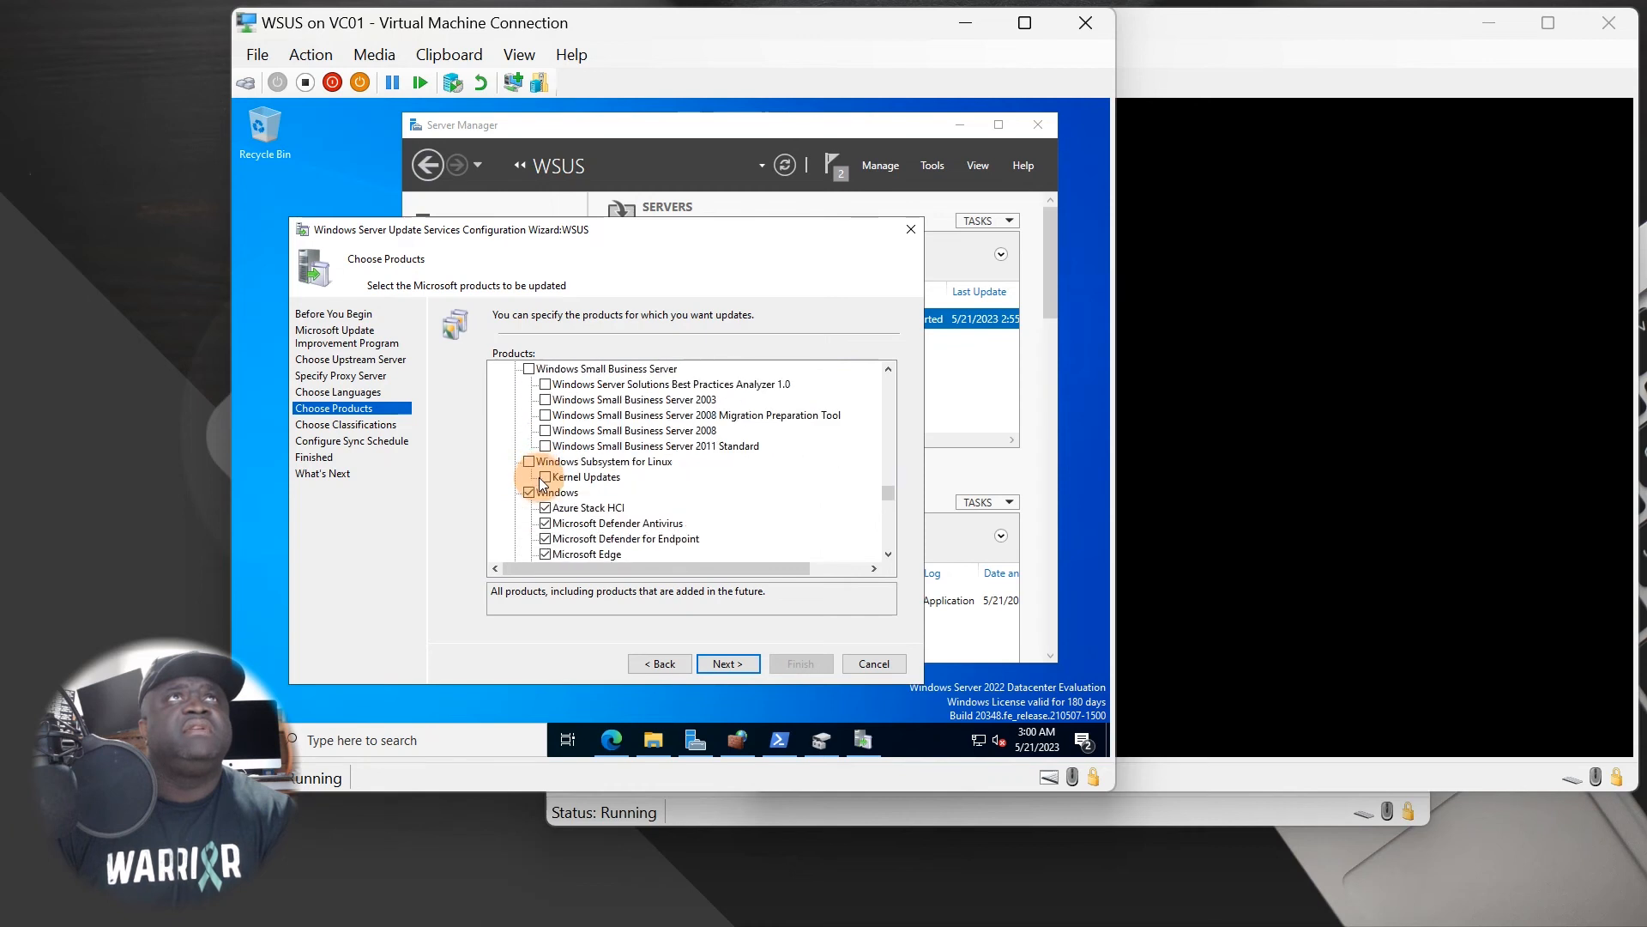
{"action": "scroll", "coordinate": [541, 490], "scroll_direction": "down", "scroll_amount": 20}
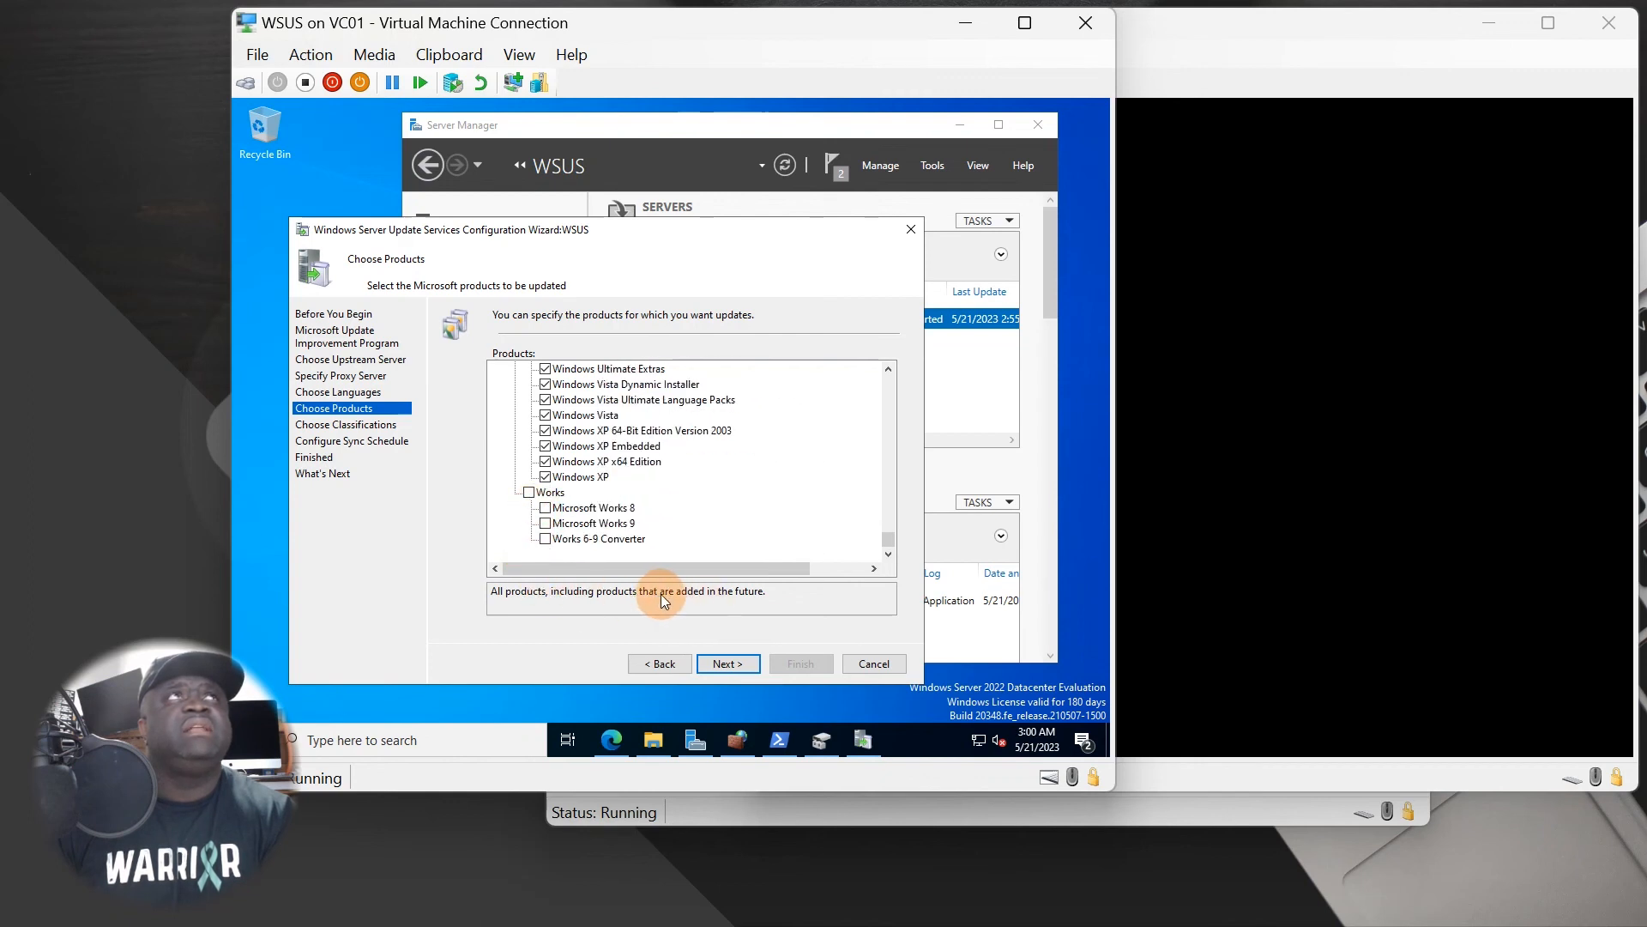
{"action": "left_click", "coordinate": [713, 661]}
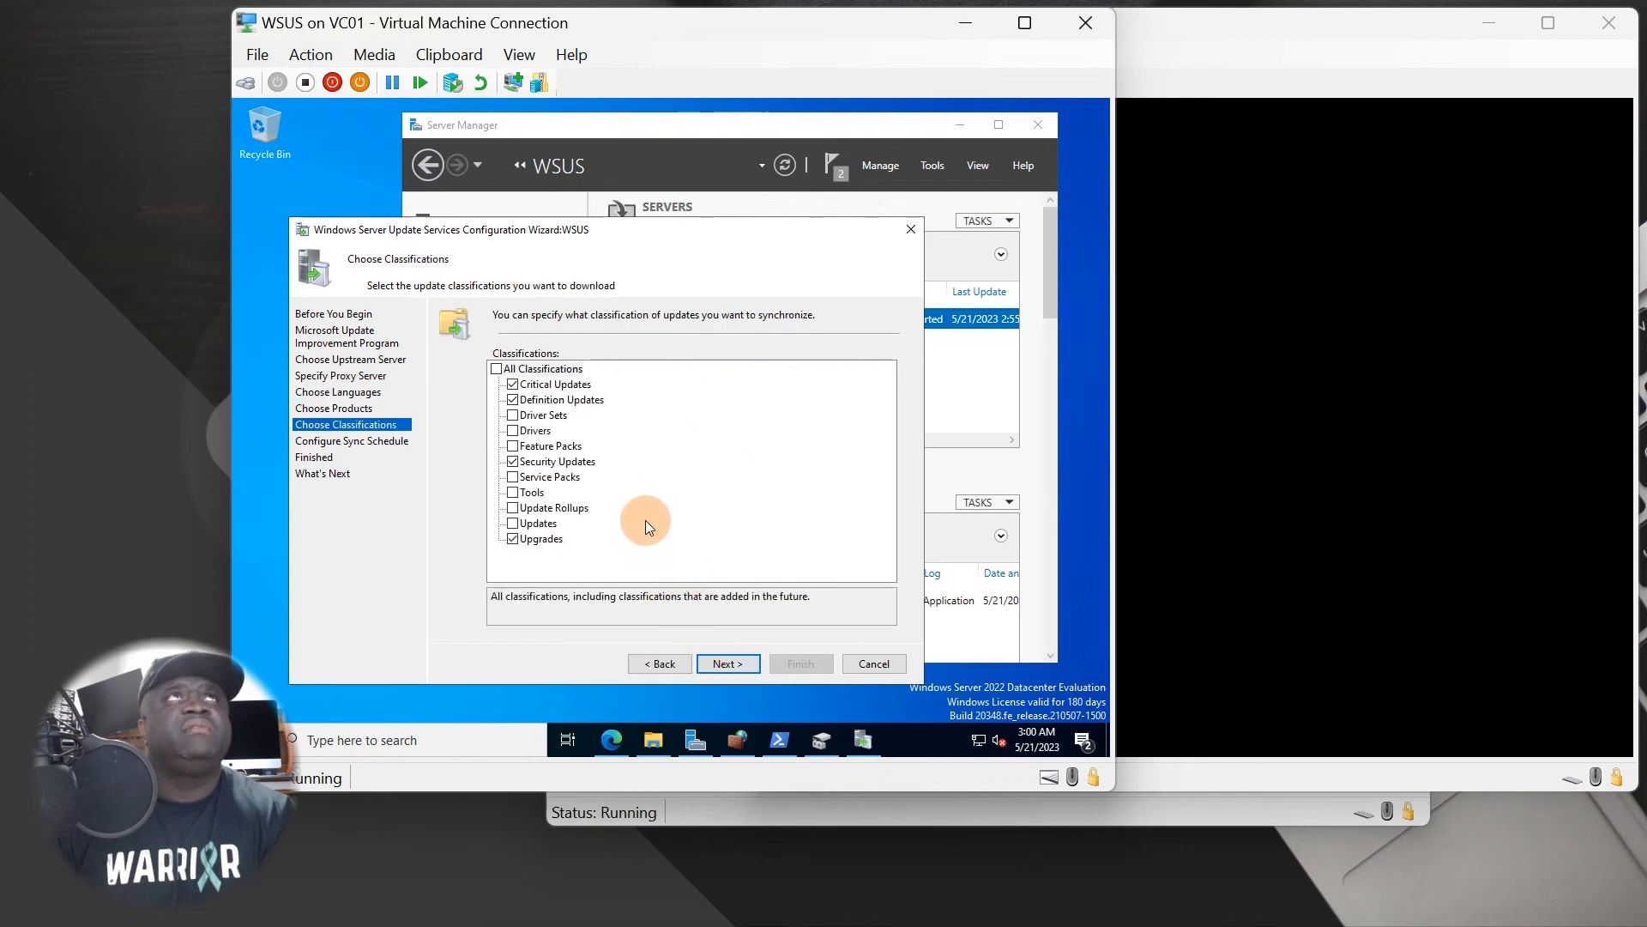
Add Driver Sets, Drivers and Updates to the selected update classifications and continue to the sync schedule.
{"action": "left_click", "coordinate": [512, 431]}
{"action": "left_click", "coordinate": [512, 431]}
{"action": "left_click", "coordinate": [515, 417]}
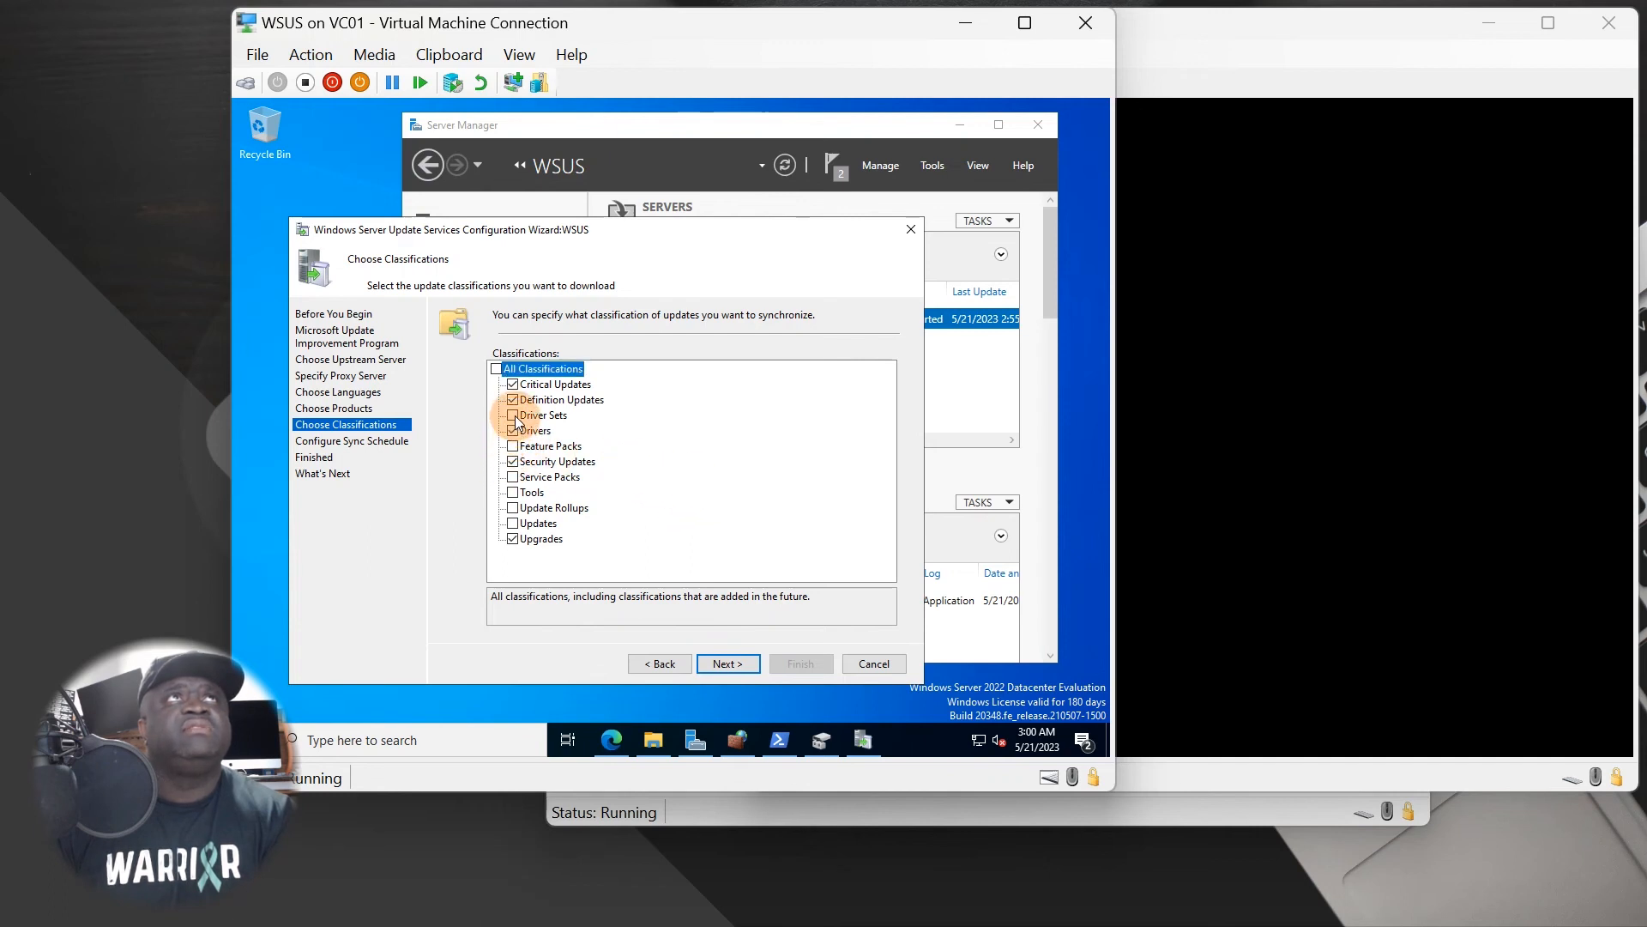
{"action": "left_click", "coordinate": [513, 524]}
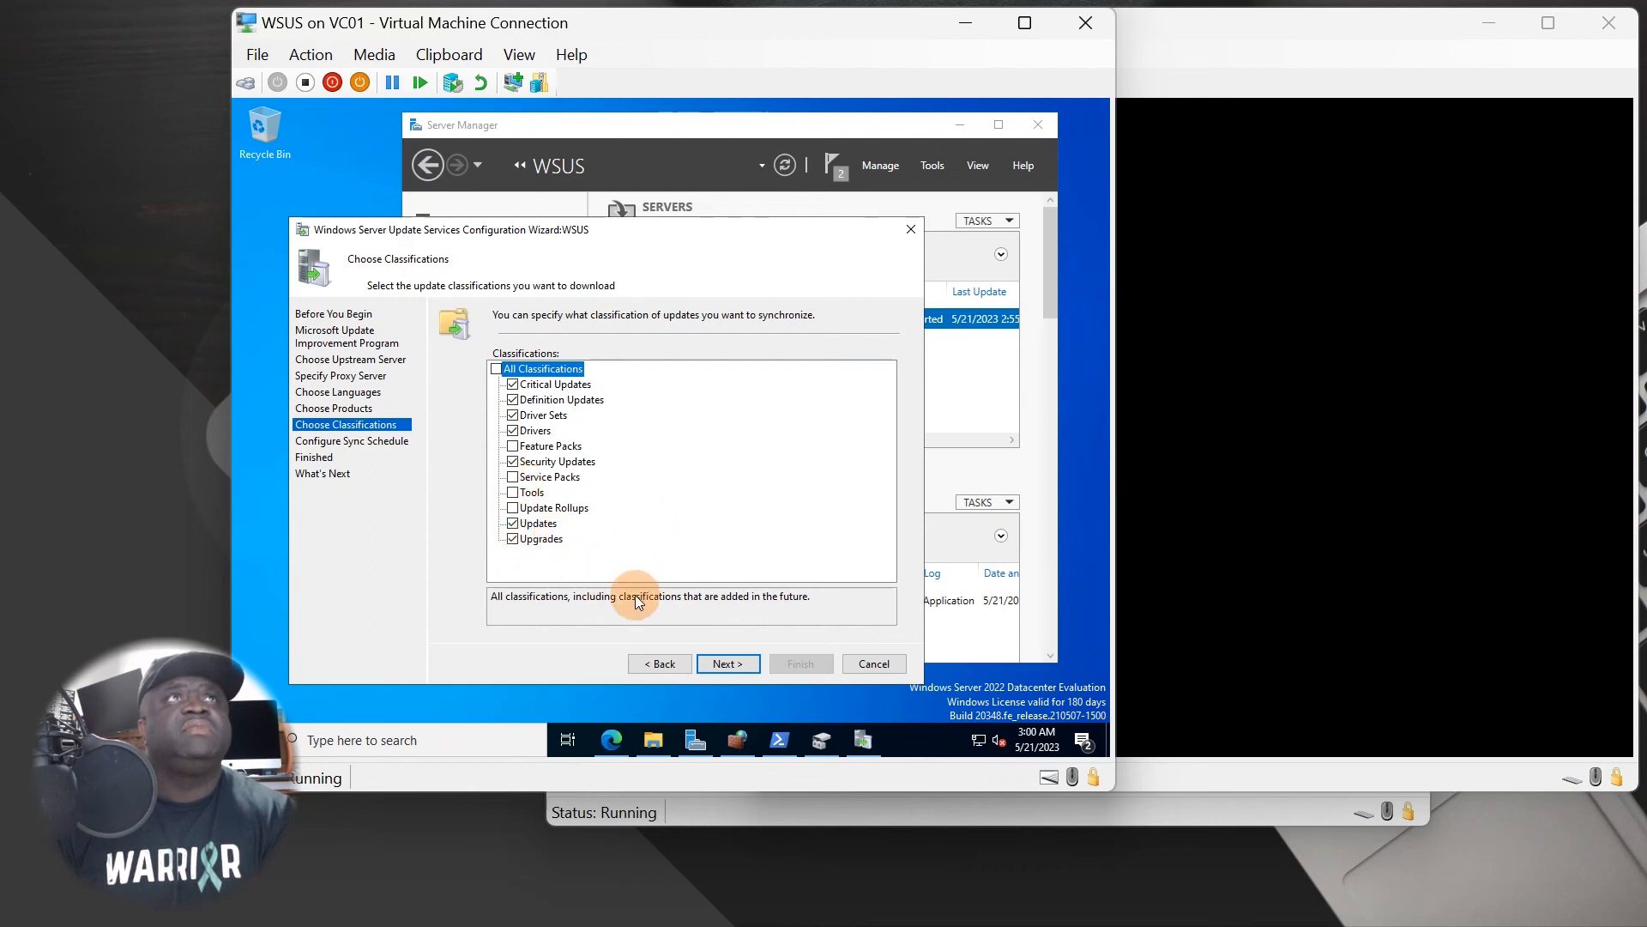
{"action": "left_click", "coordinate": [724, 665]}
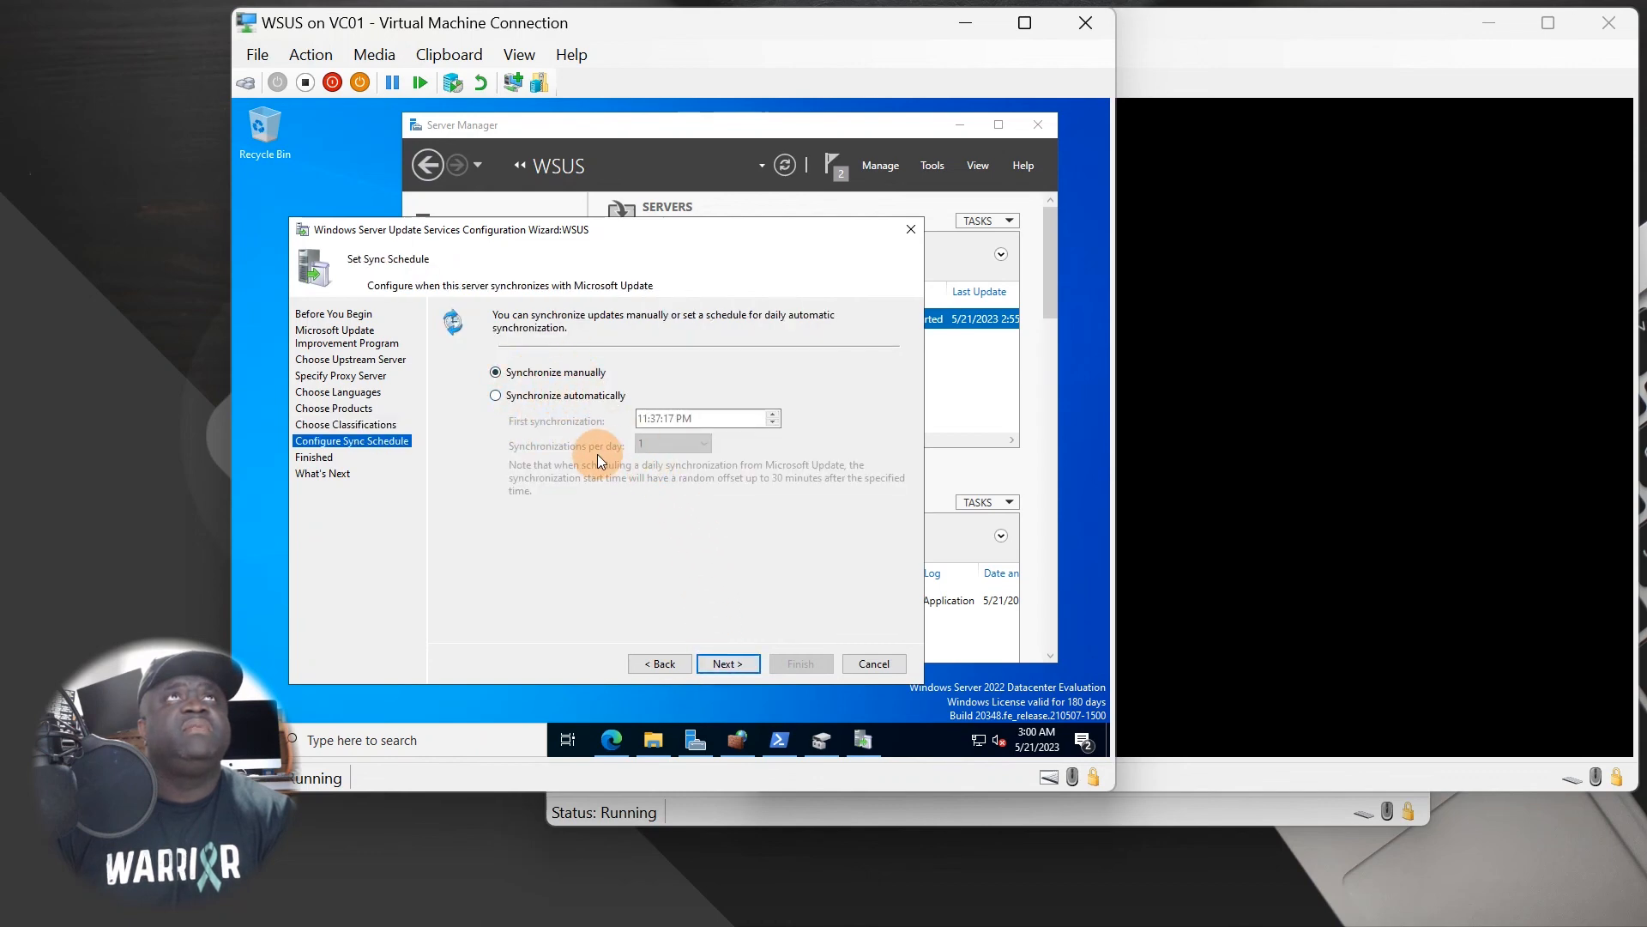
Set WSUS to synchronize automatically, with the first synchronization at 2:00:00 AM.
{"action": "left_click", "coordinate": [549, 399]}
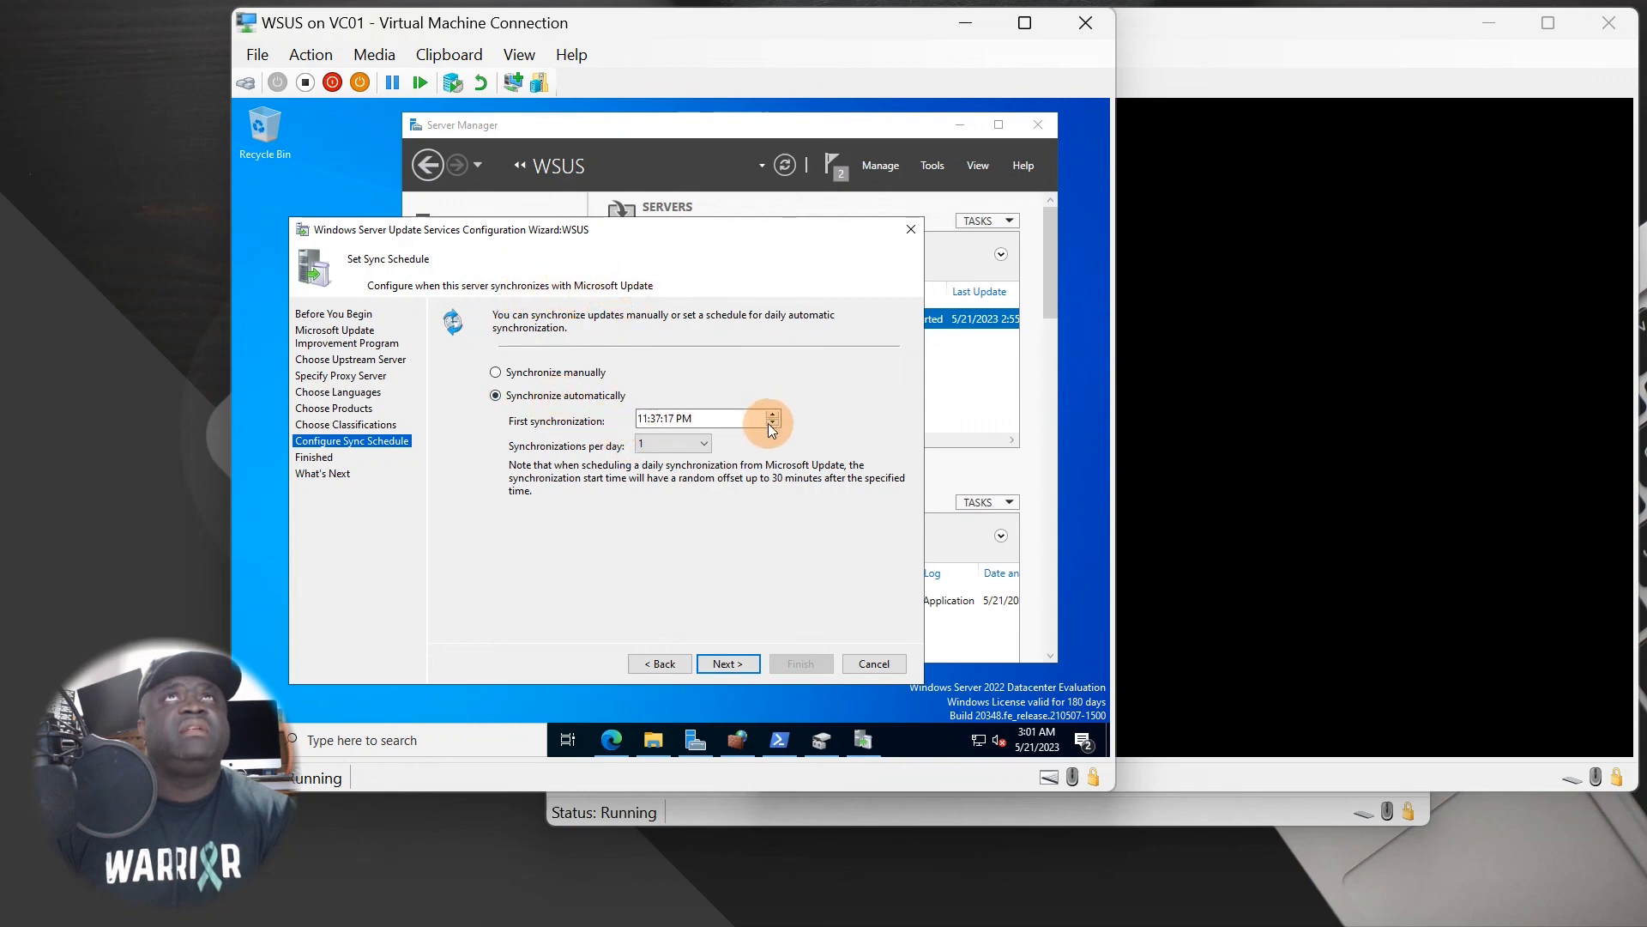
{"action": "left_click", "coordinate": [664, 419]}
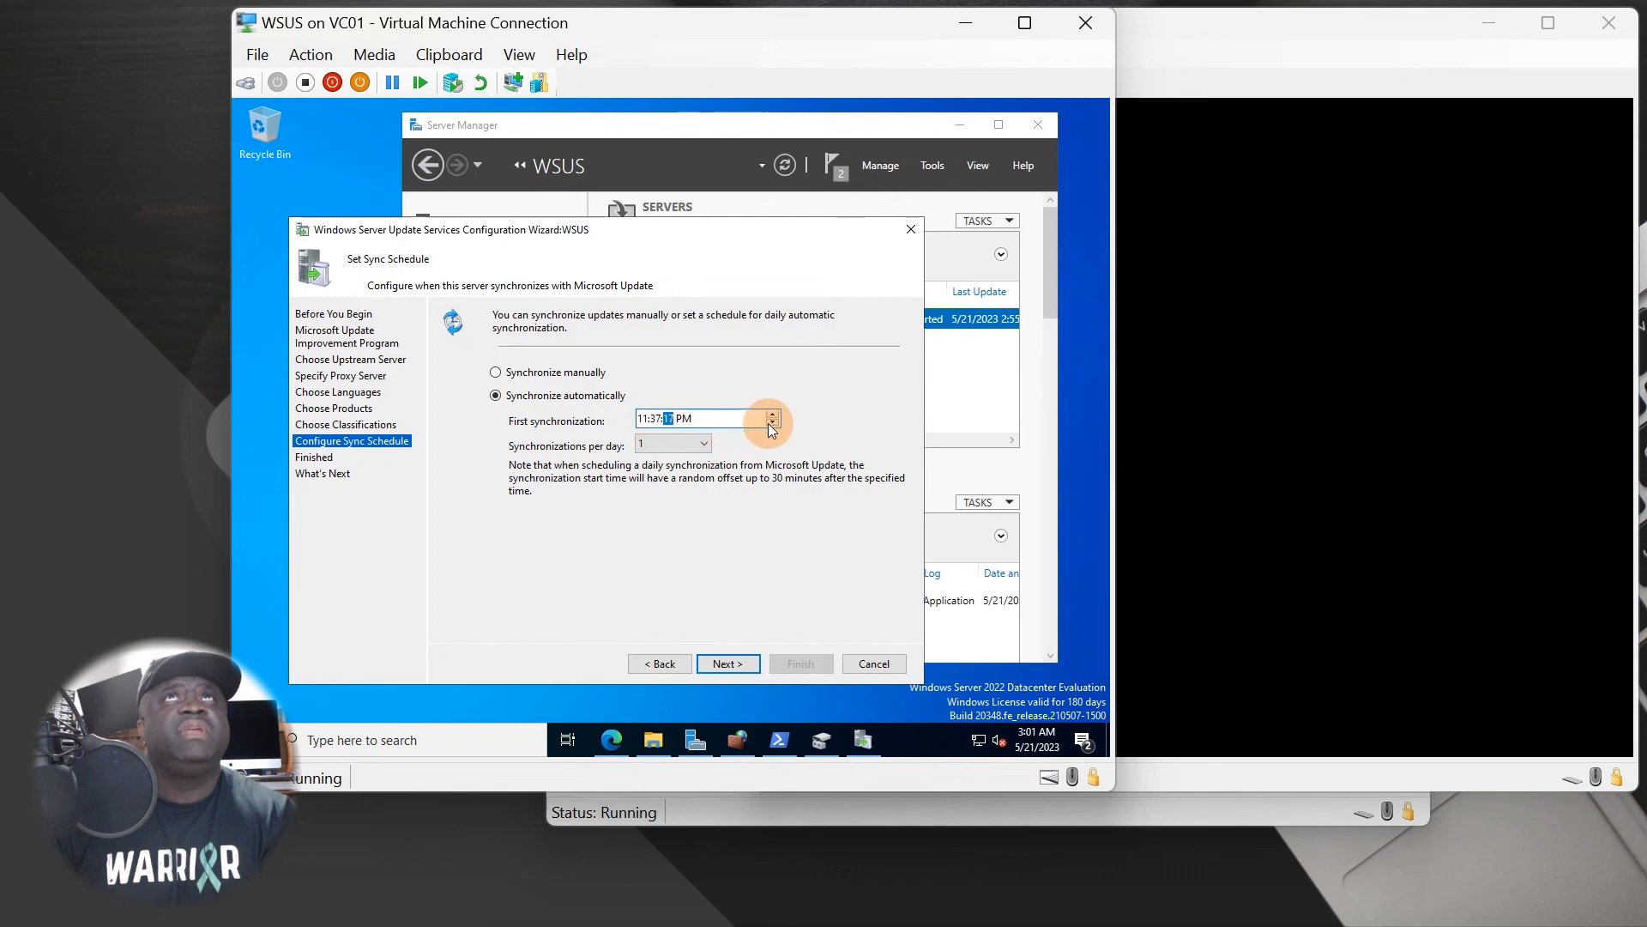
{"action": "left_click", "coordinate": [772, 424]}
{"action": "left_click", "coordinate": [640, 419]}
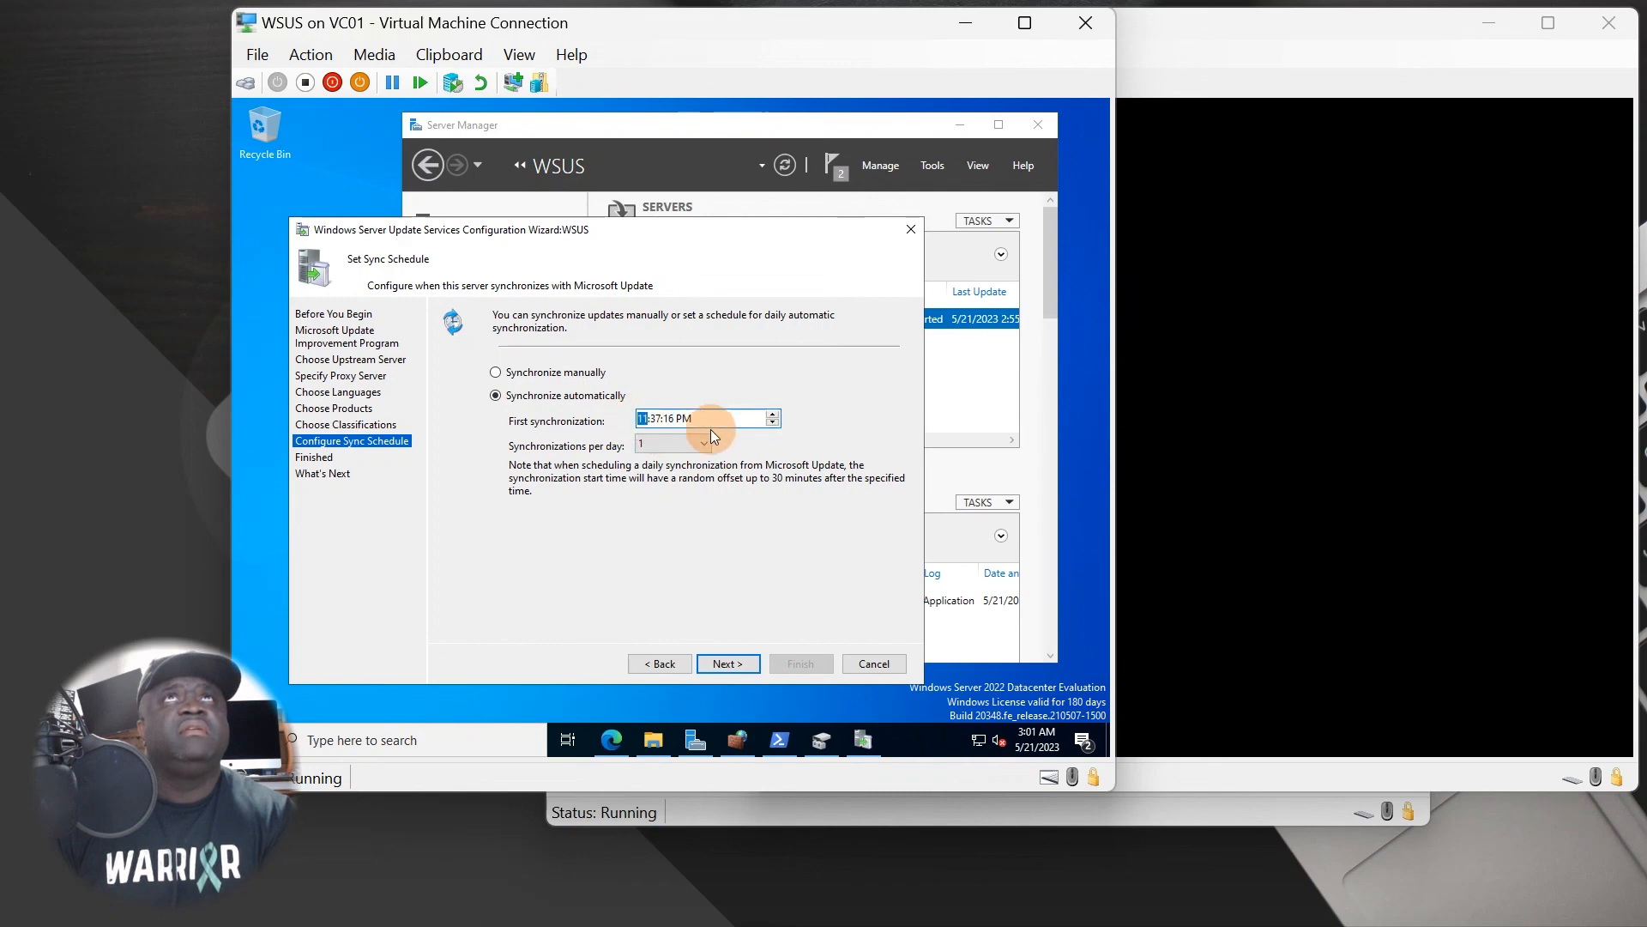
{"action": "left_click", "coordinate": [773, 424]}
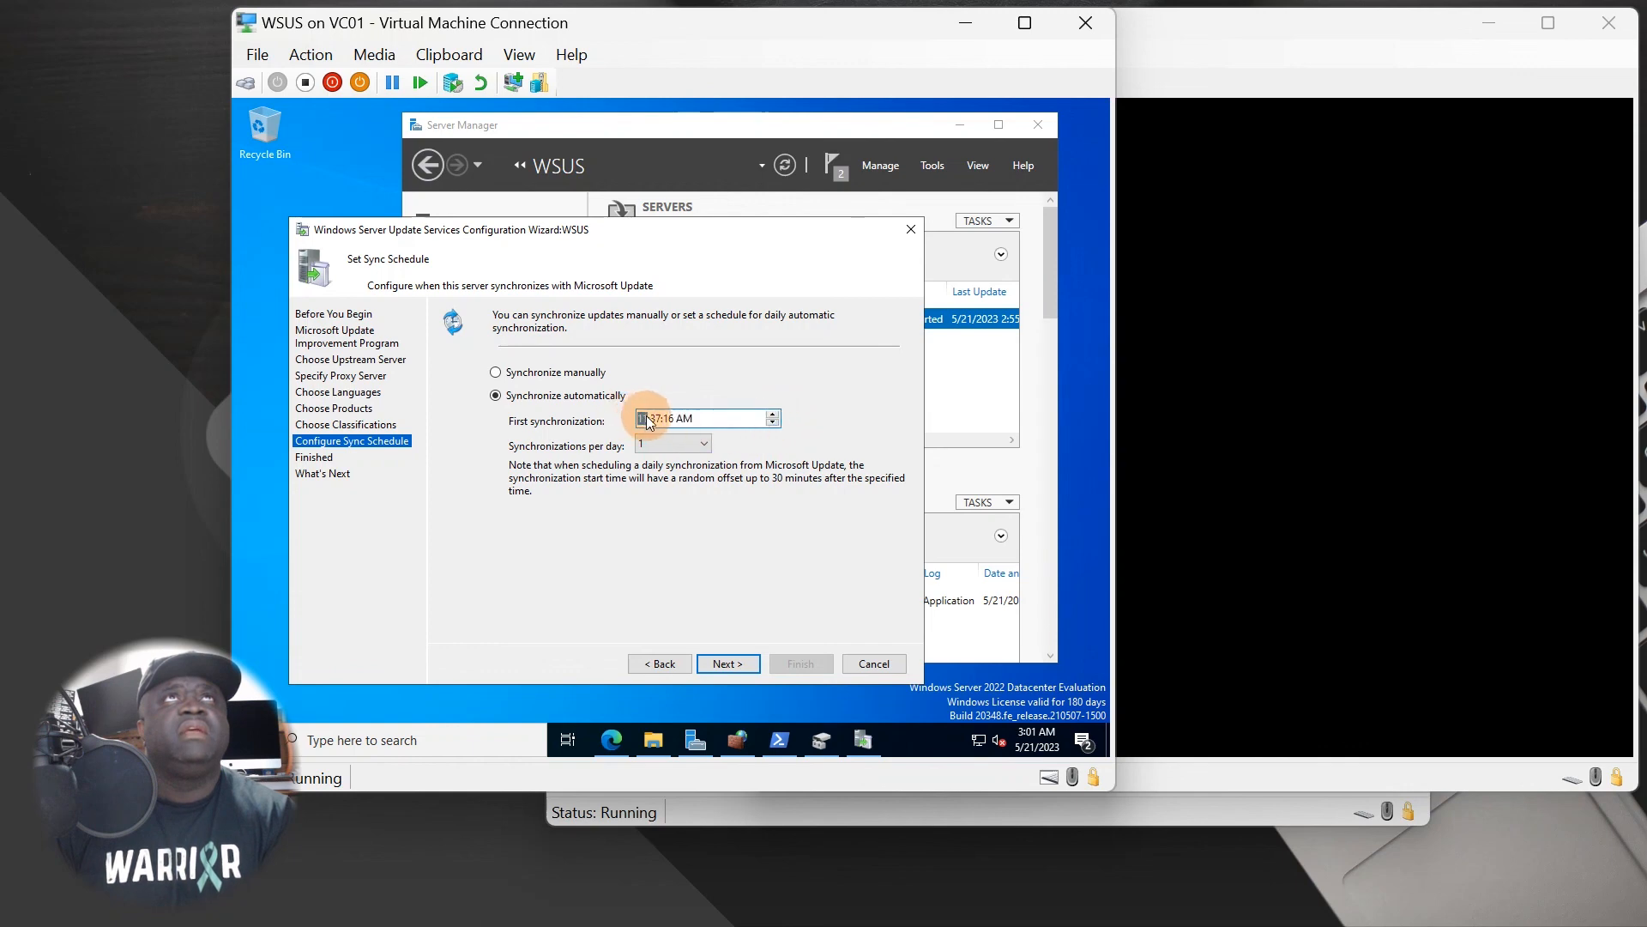
{"action": "left_click", "coordinate": [772, 415]}
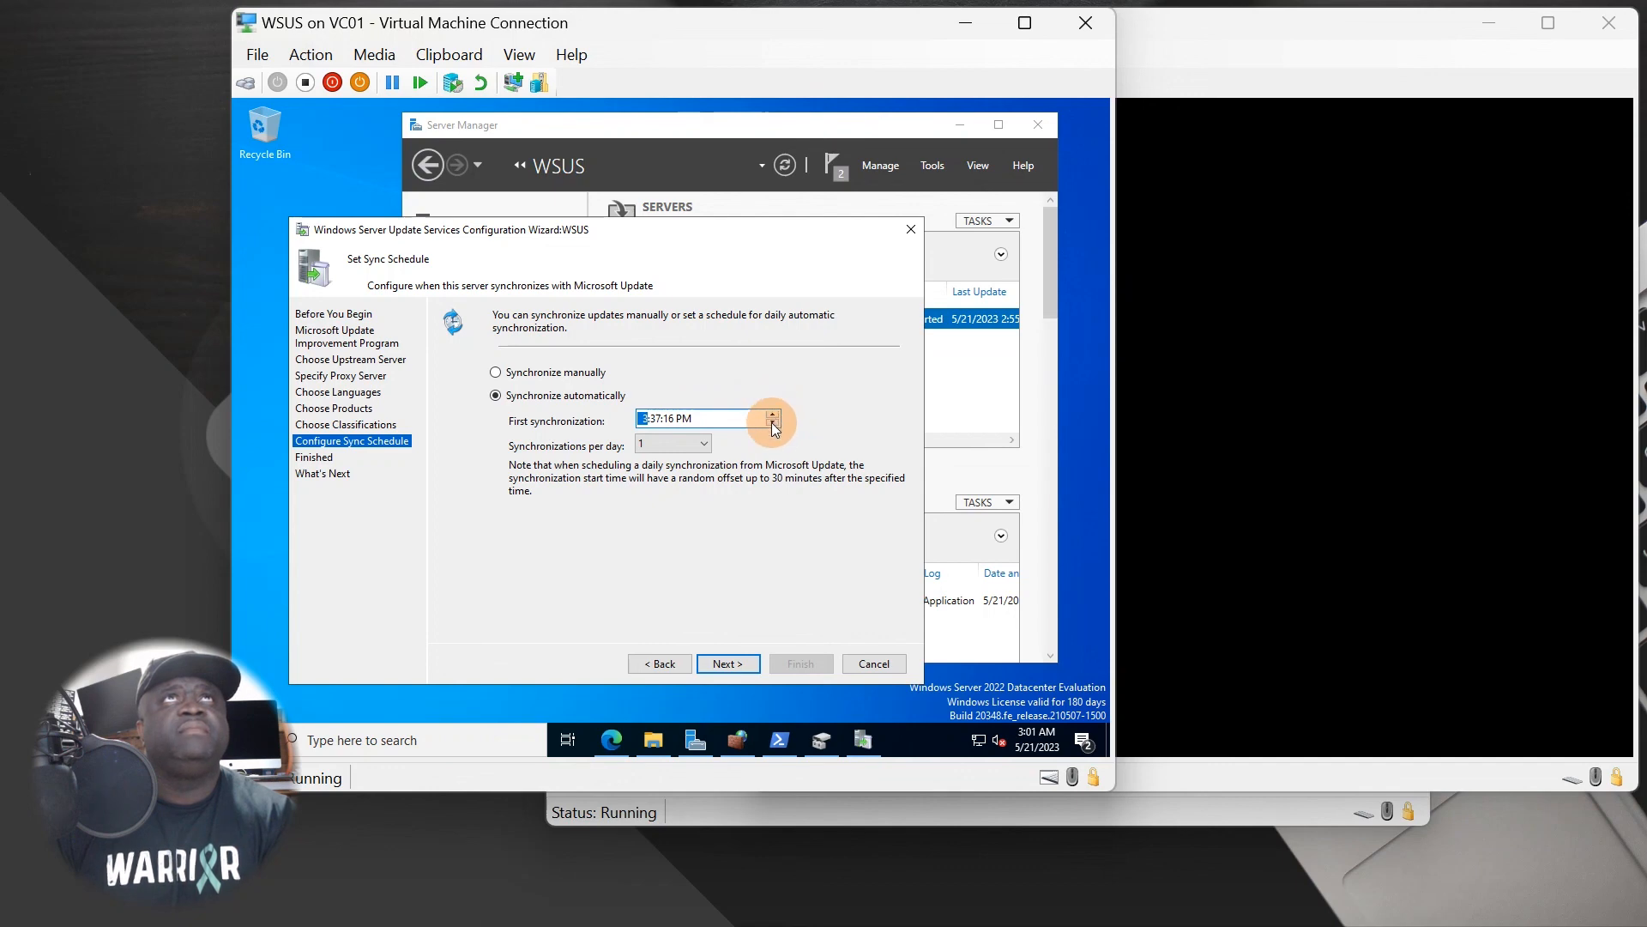
{"action": "left_click", "coordinate": [655, 418]}
{"action": "type", "text": "00"}
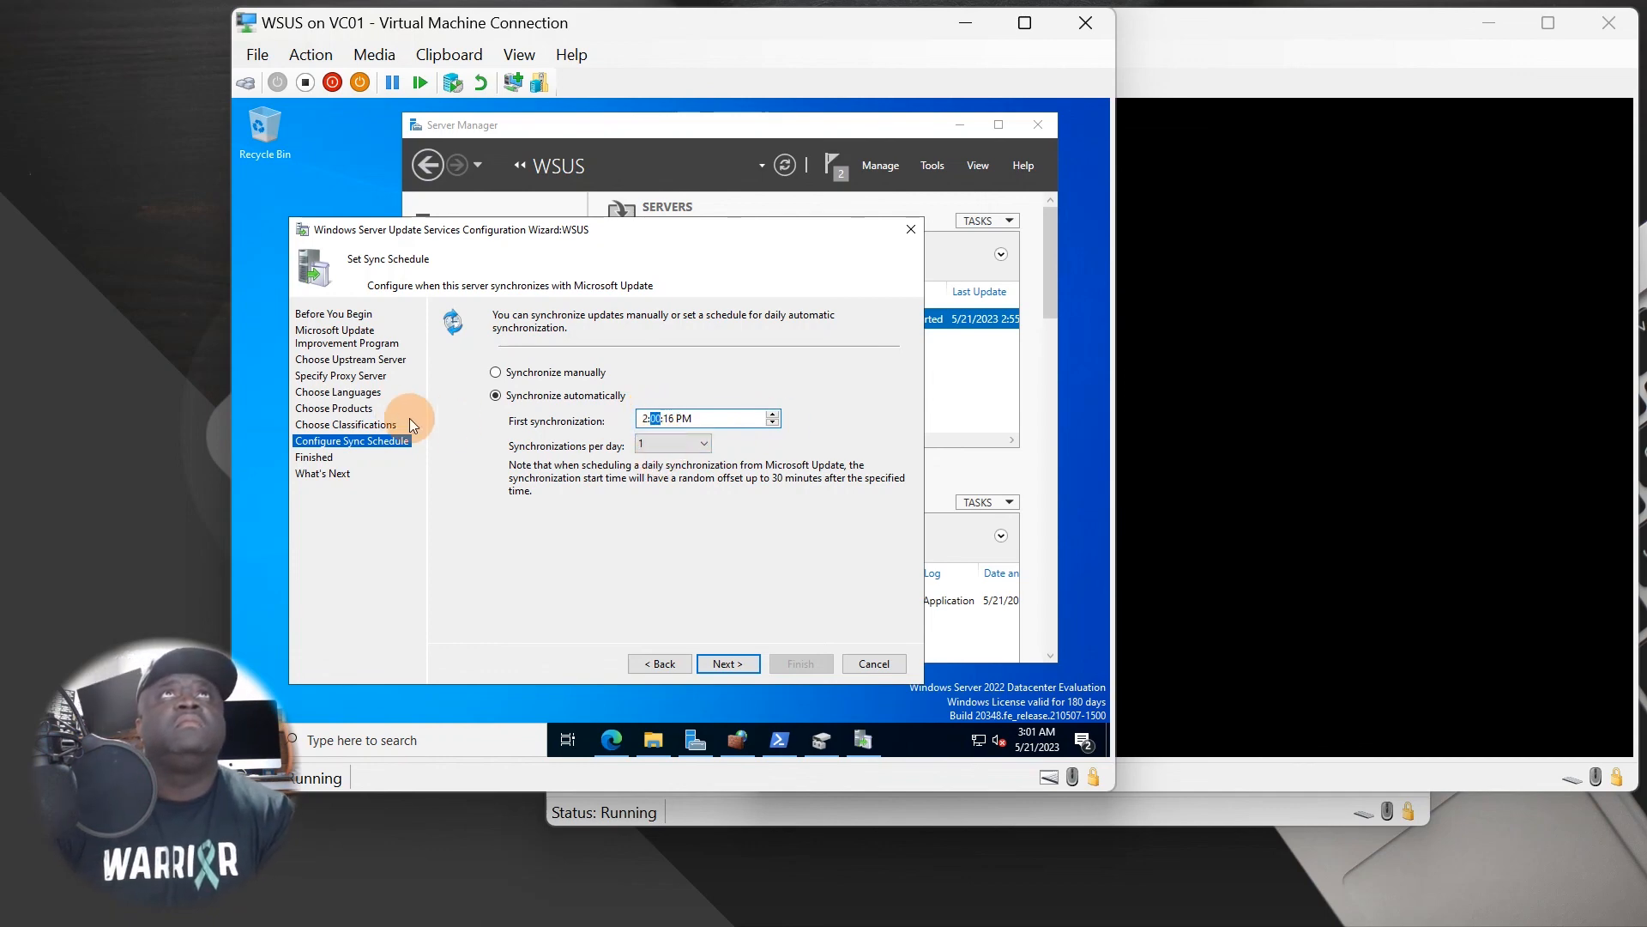
{"action": "left_click", "coordinate": [674, 419]}
{"action": "type", "text": "0"}
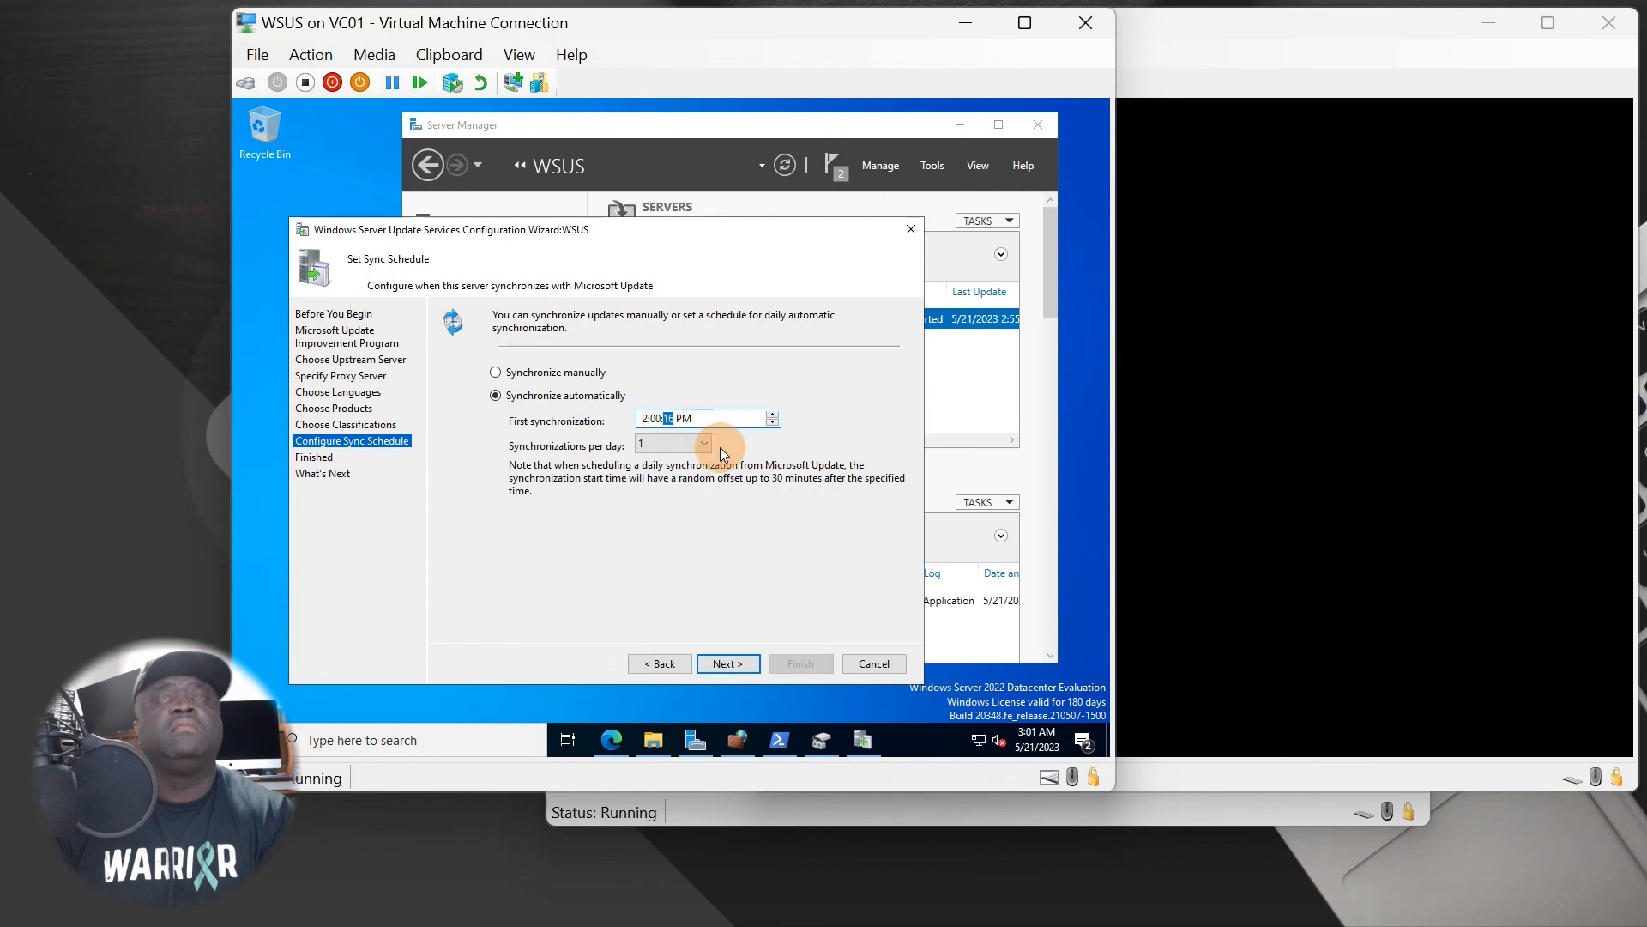
{"action": "type", "text": "0"}
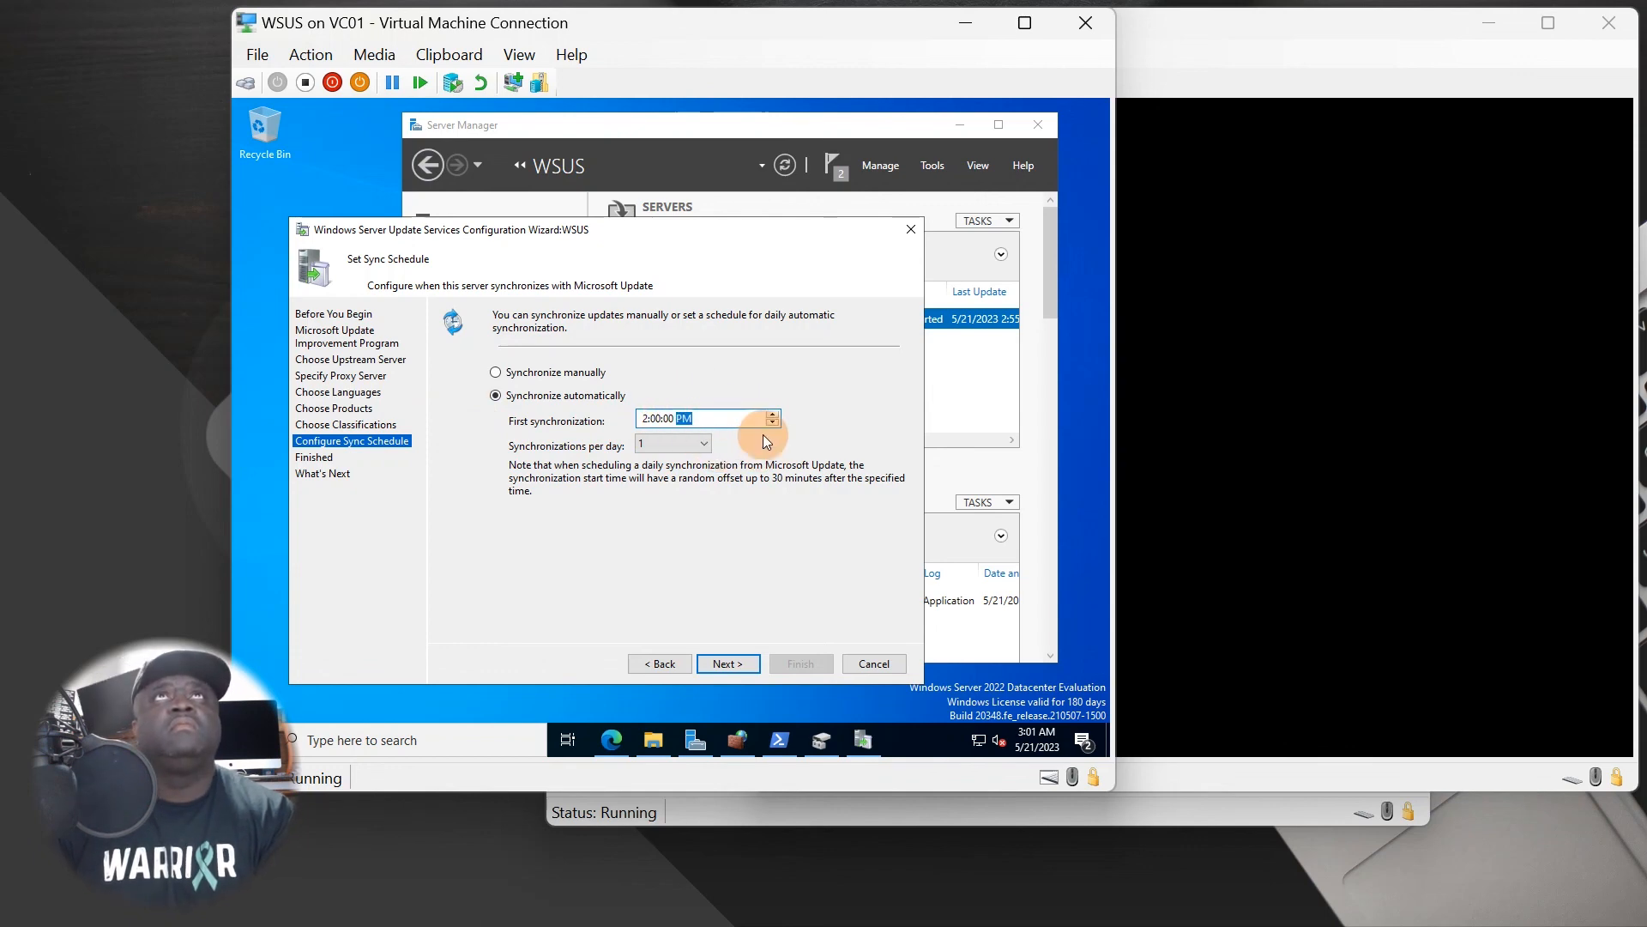
{"action": "type", "text": "a"}
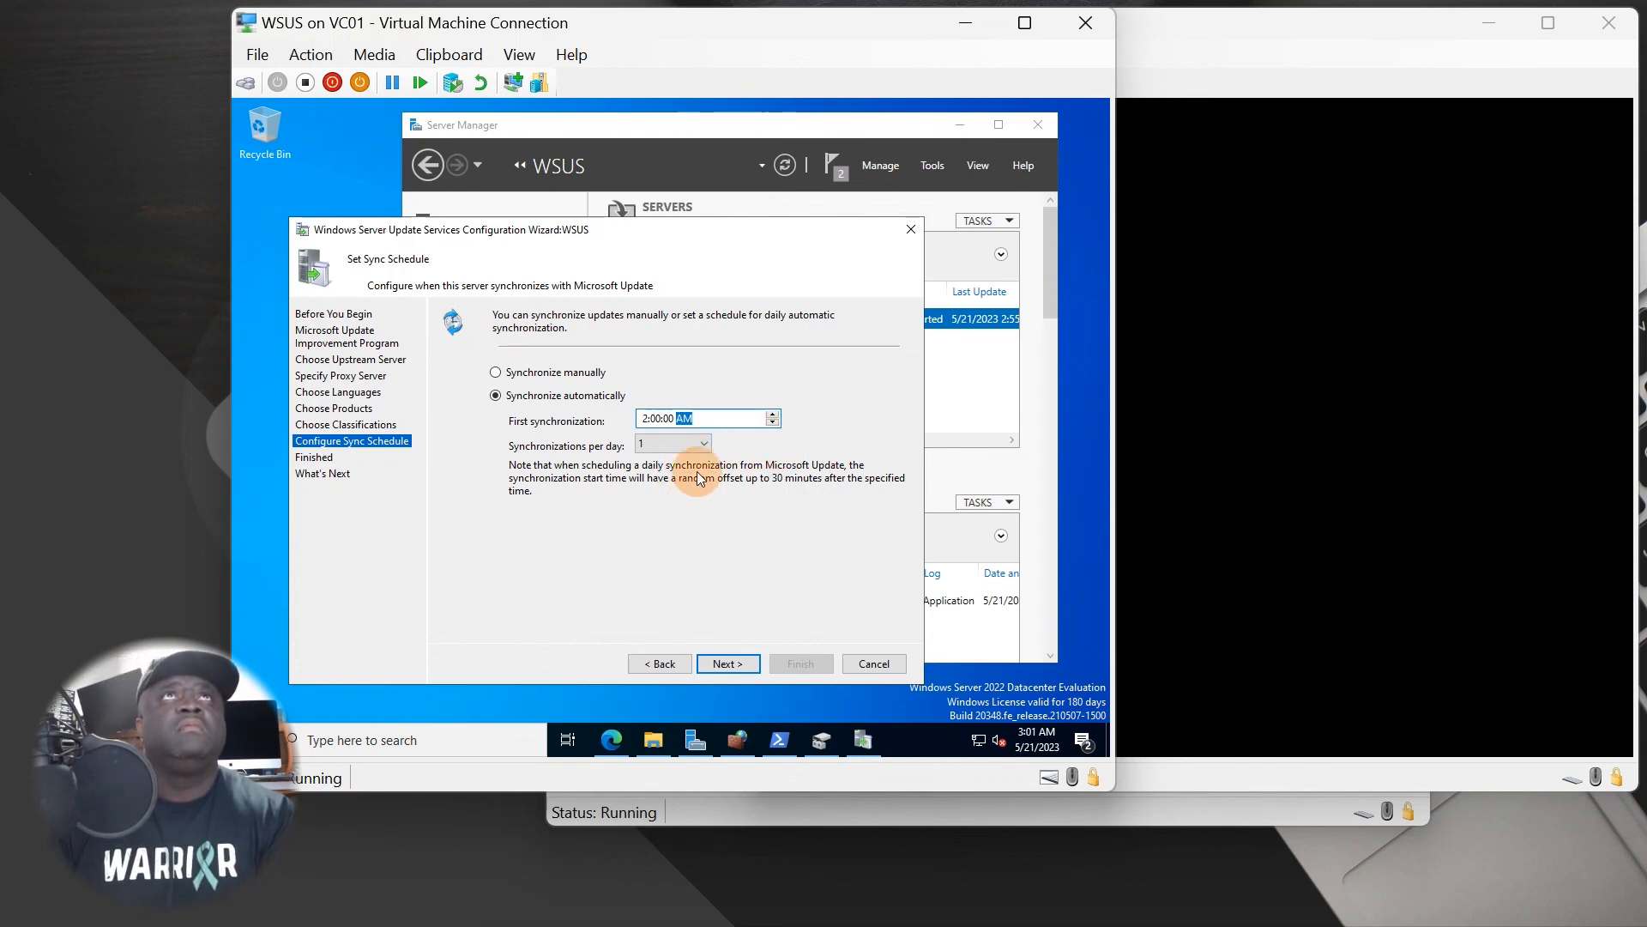
Set the synchronizations per day to 2 and accept the sync schedule.
{"action": "left_click", "coordinate": [703, 444]}
{"action": "left_click", "coordinate": [702, 445]}
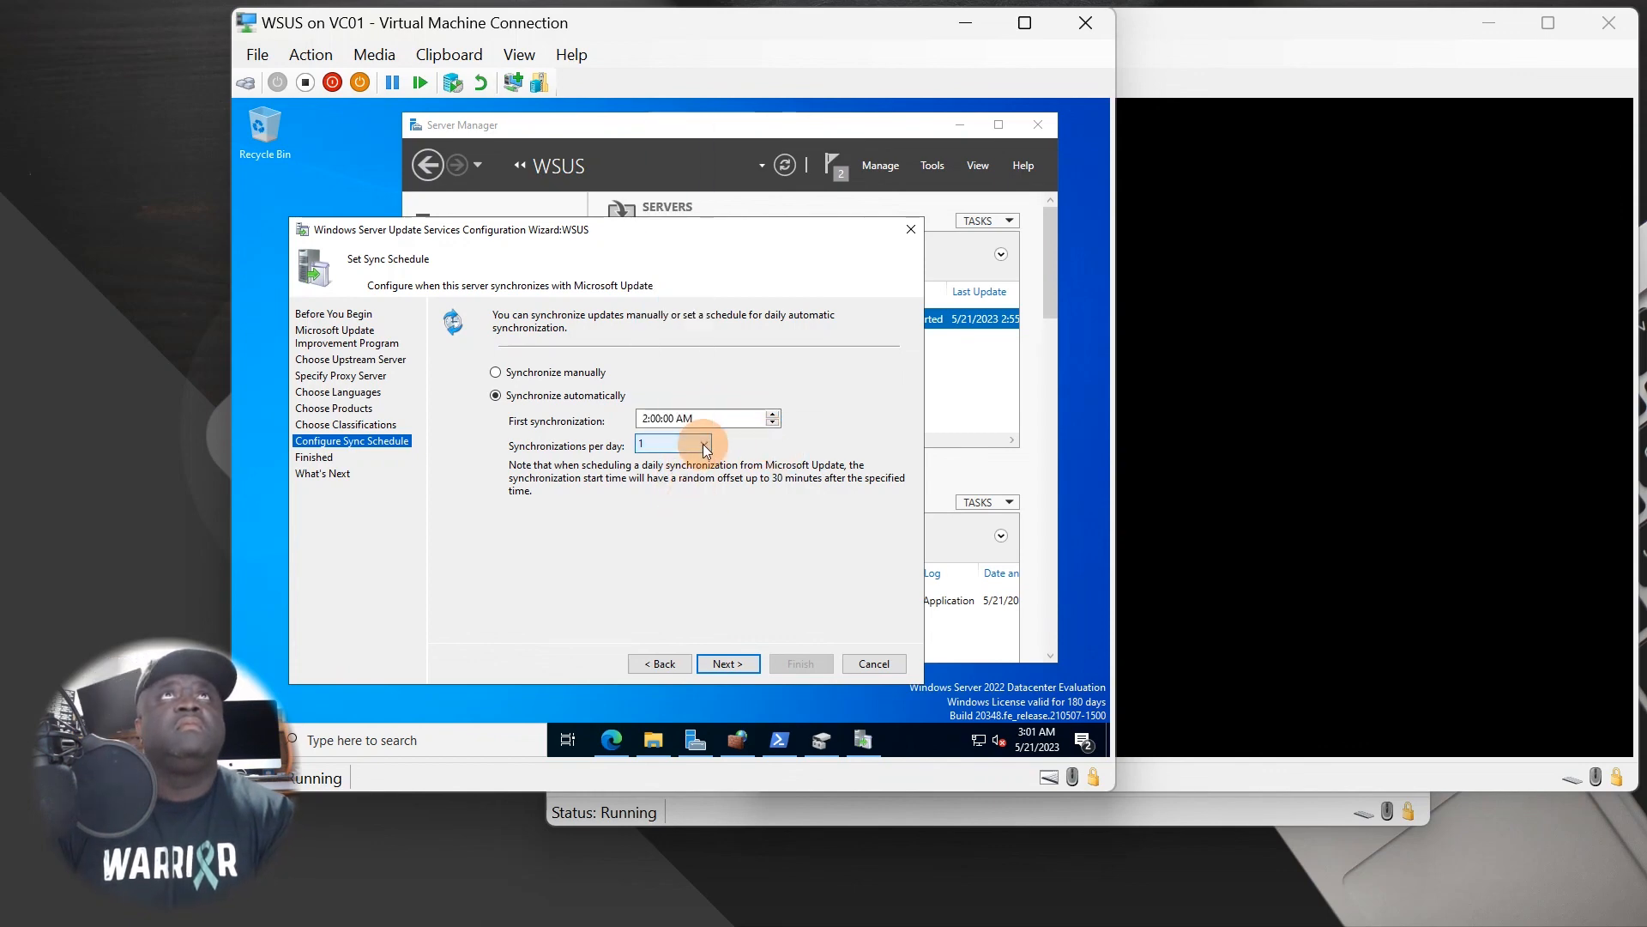
{"action": "left_click", "coordinate": [704, 445]}
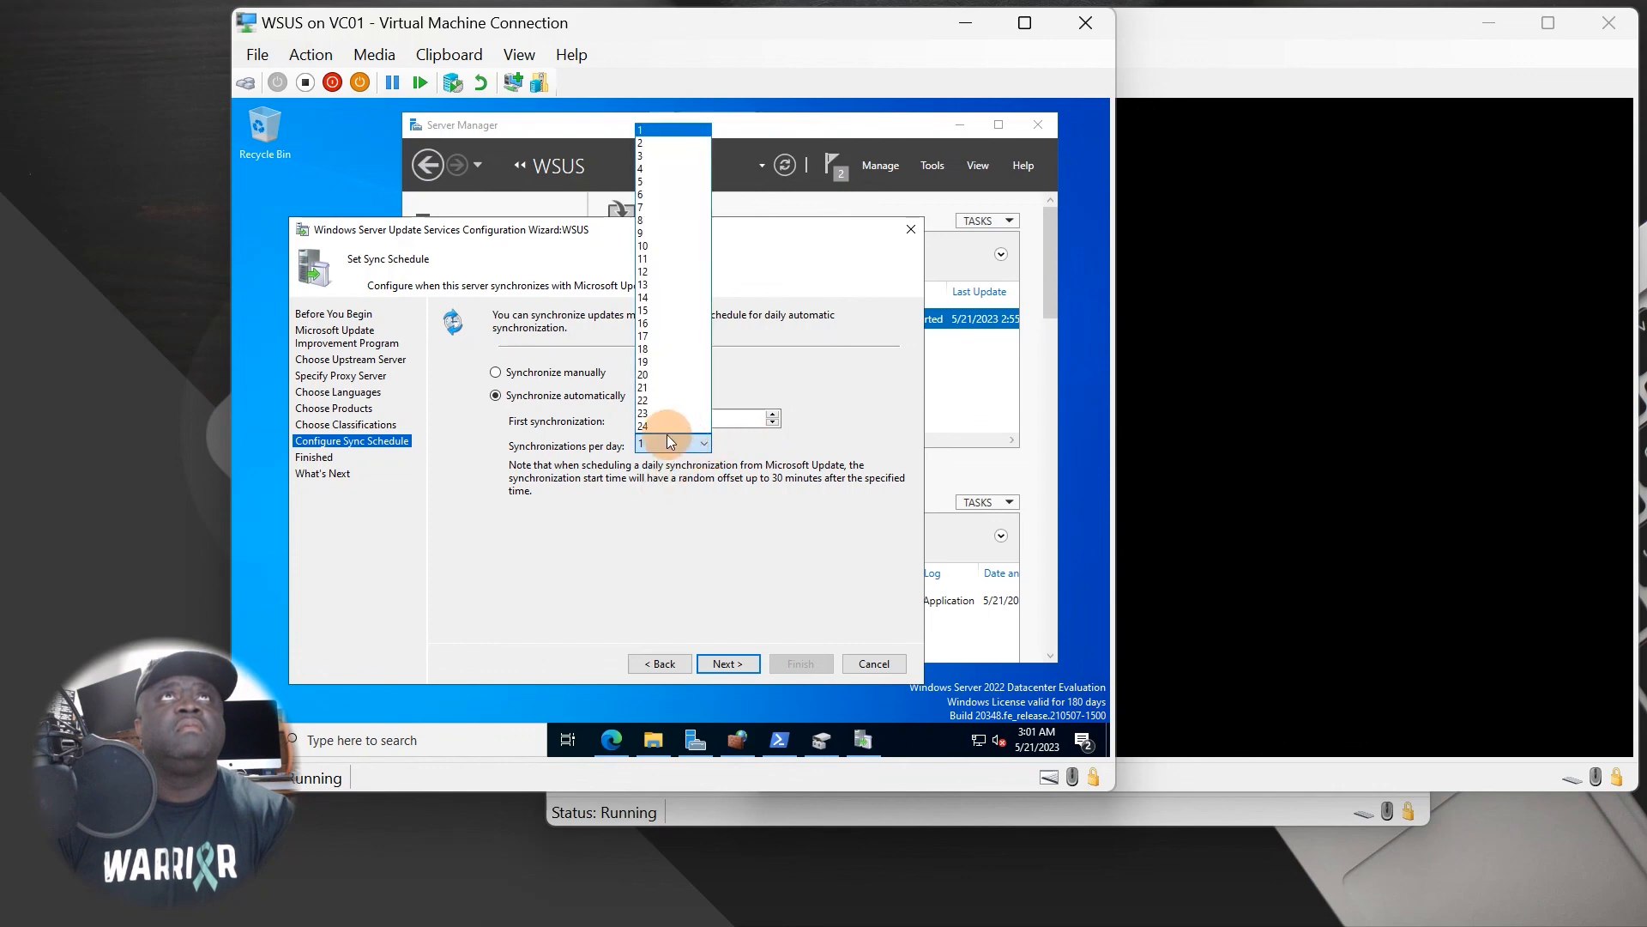
{"action": "left_click", "coordinate": [653, 142]}
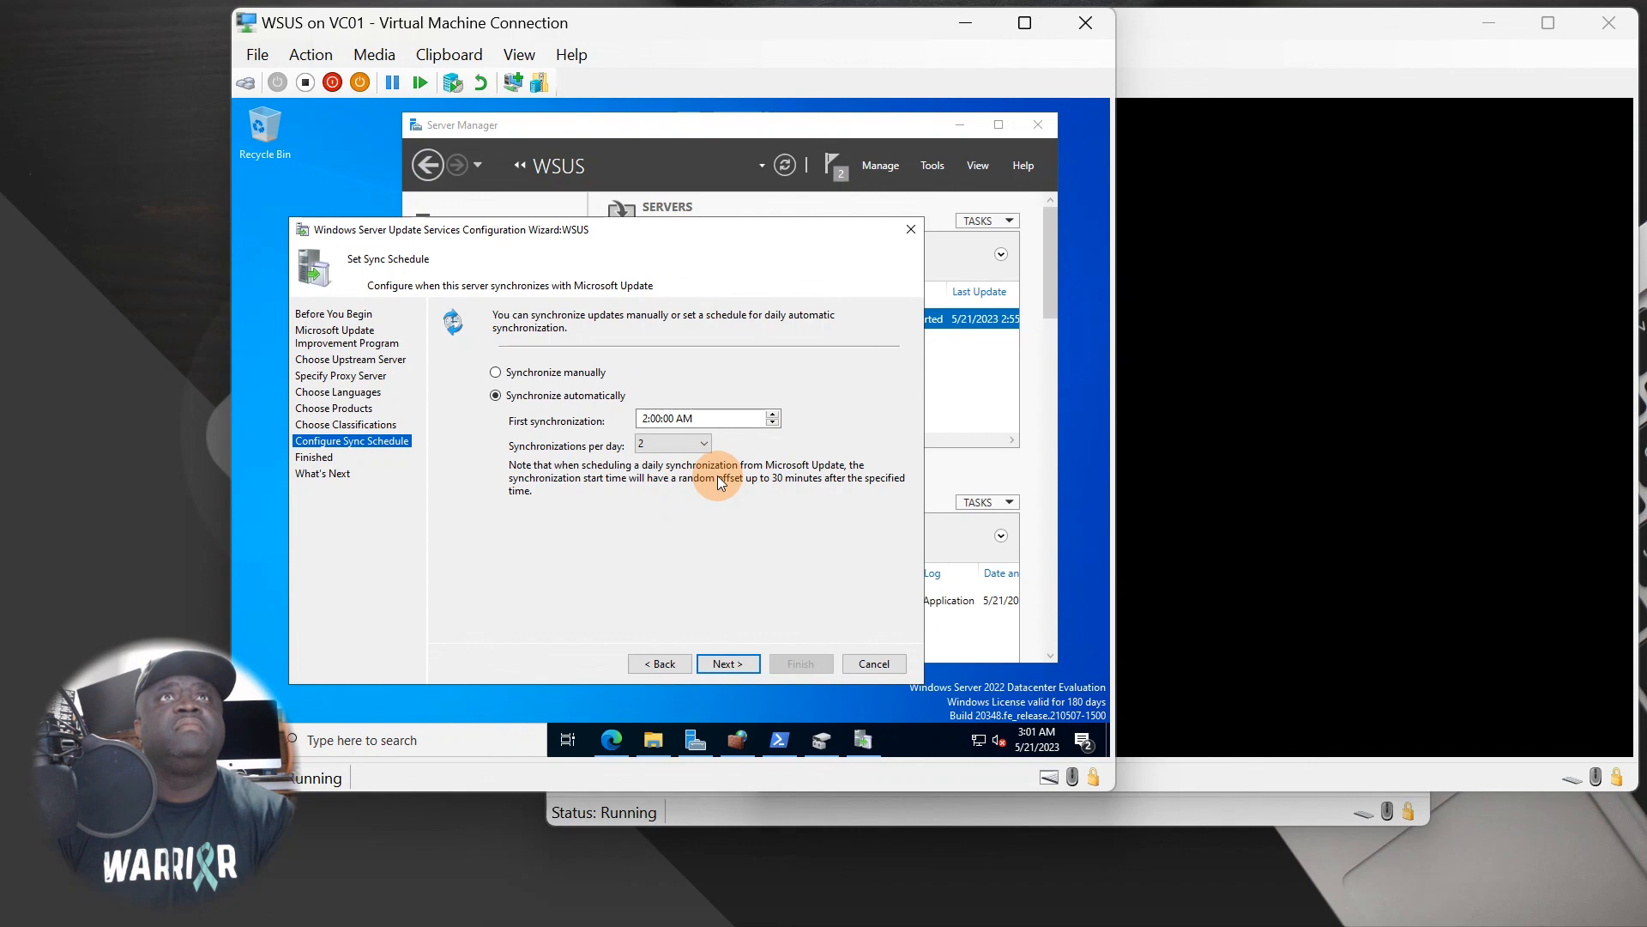
{"action": "left_click", "coordinate": [725, 666]}
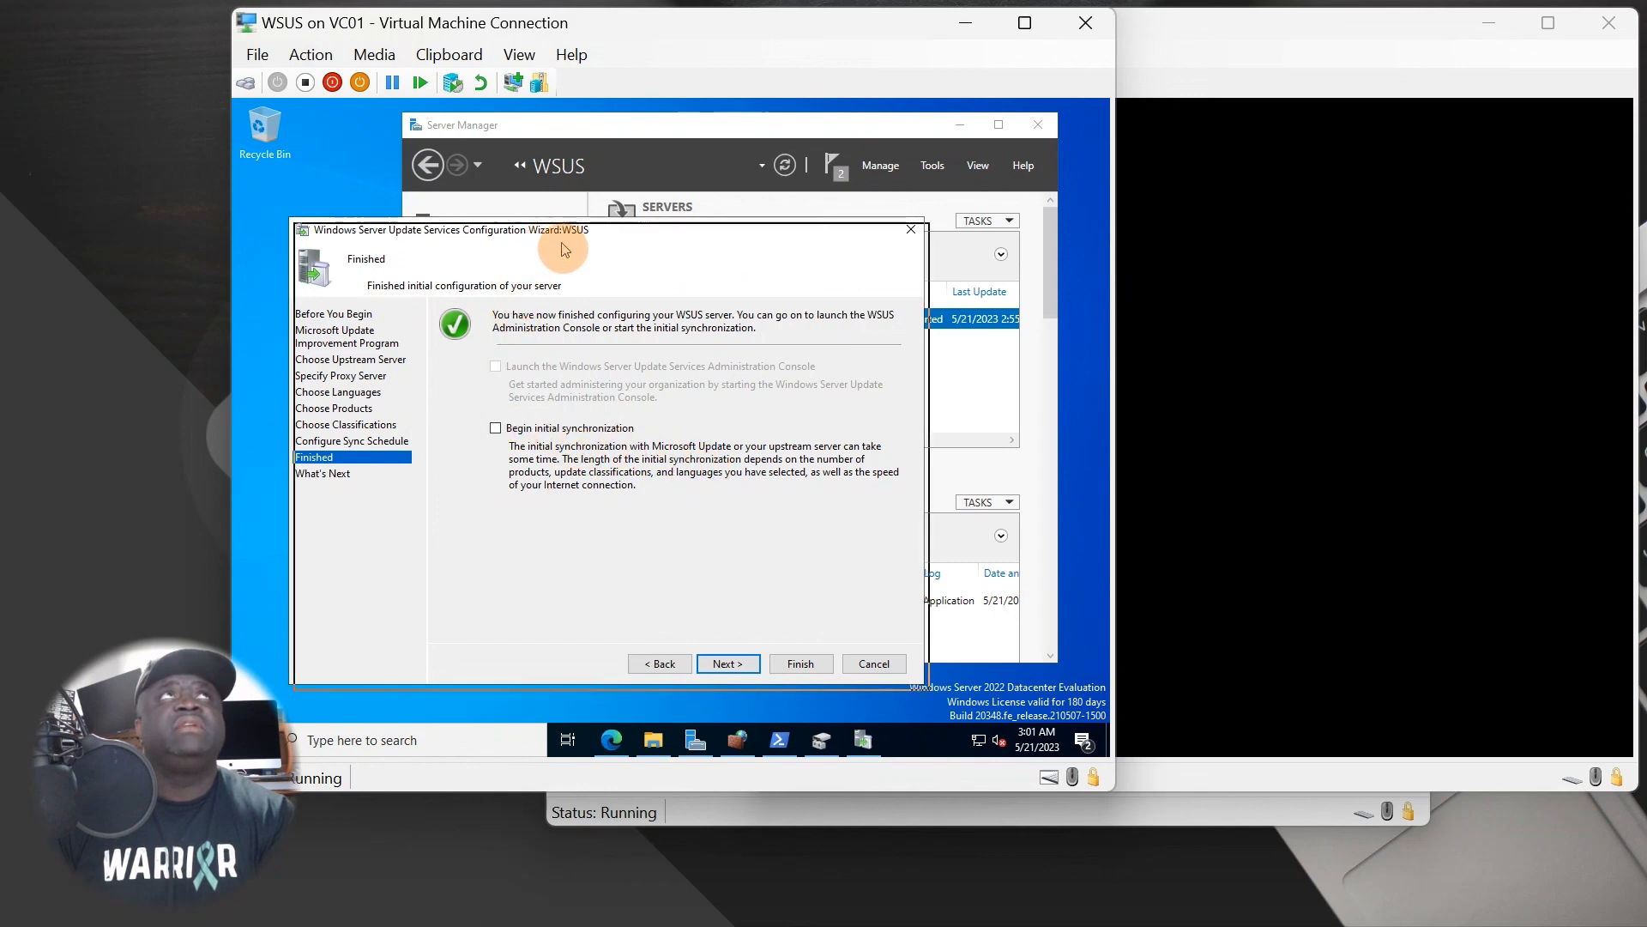
Enable Begin initial synchronization on the Finished page and proceed to the What's Next page.
{"action": "left_click_drag", "start_coordinate": [556, 237], "coordinate": [563, 254]}
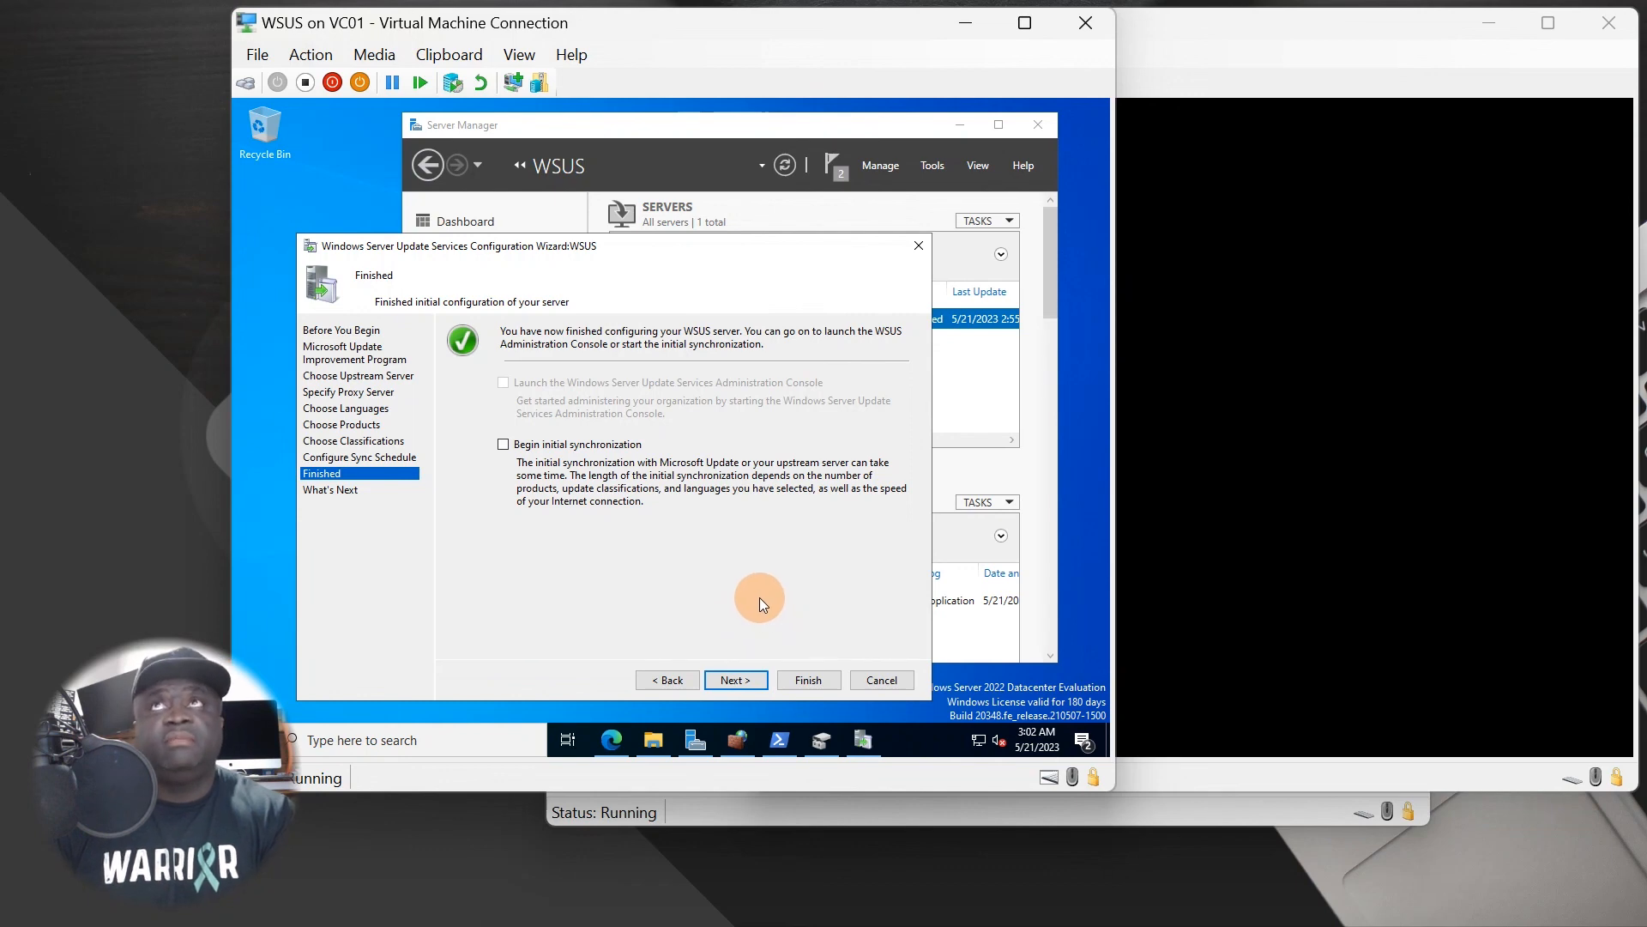
{"action": "left_click", "coordinate": [728, 681]}
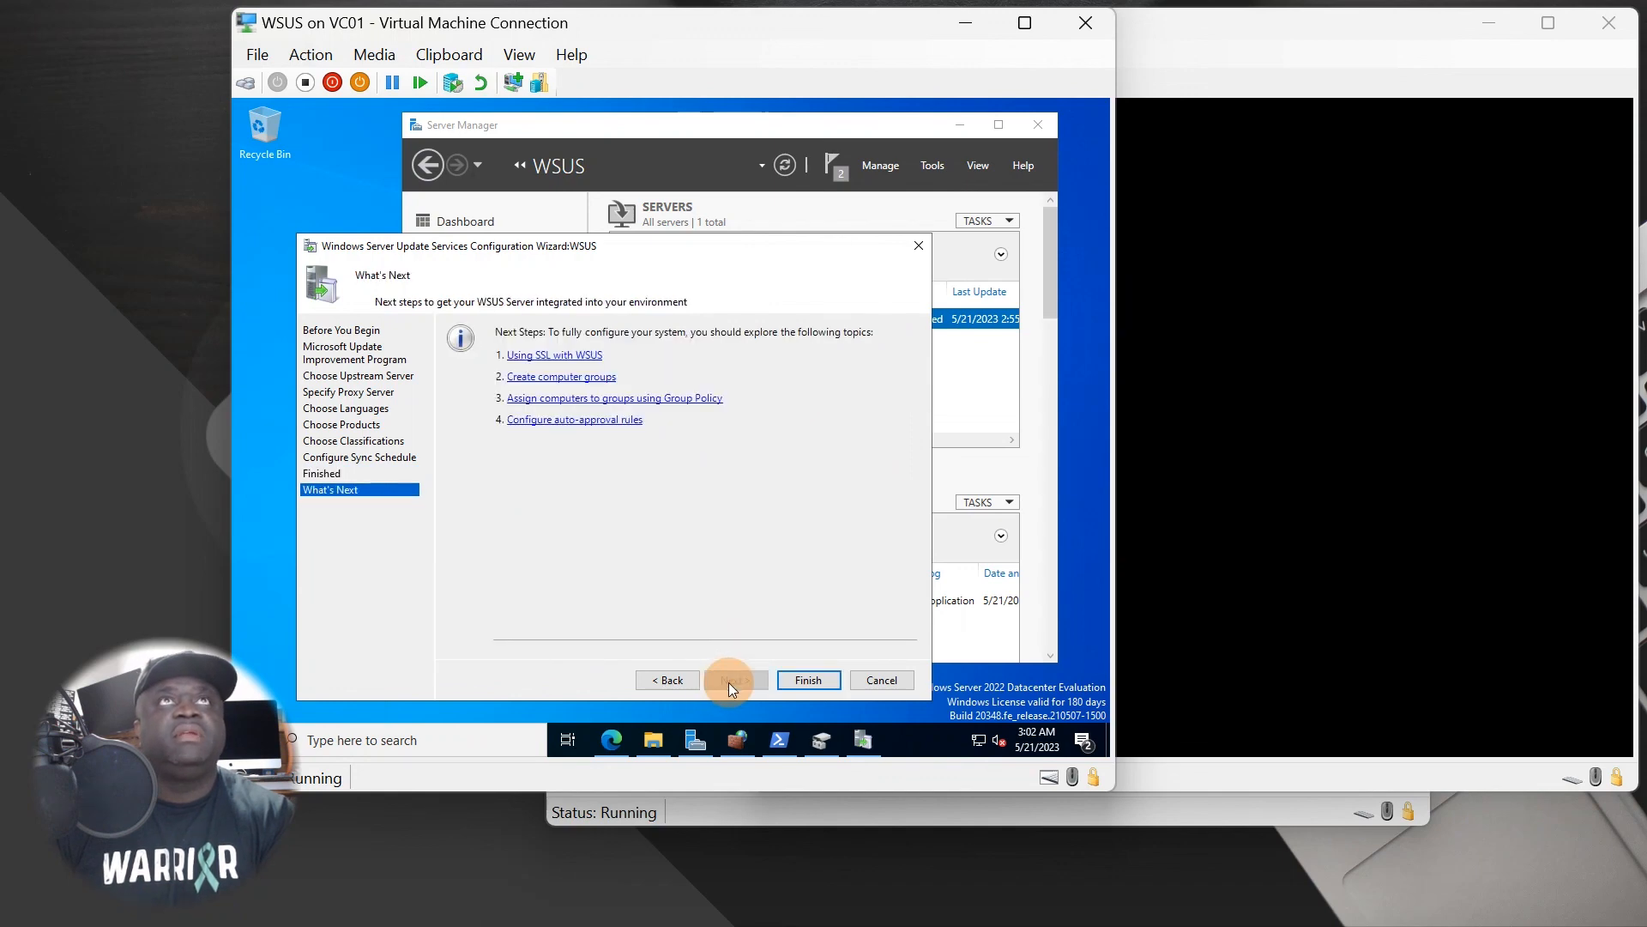
{"action": "left_click", "coordinate": [645, 682]}
{"action": "left_click", "coordinate": [590, 448]}
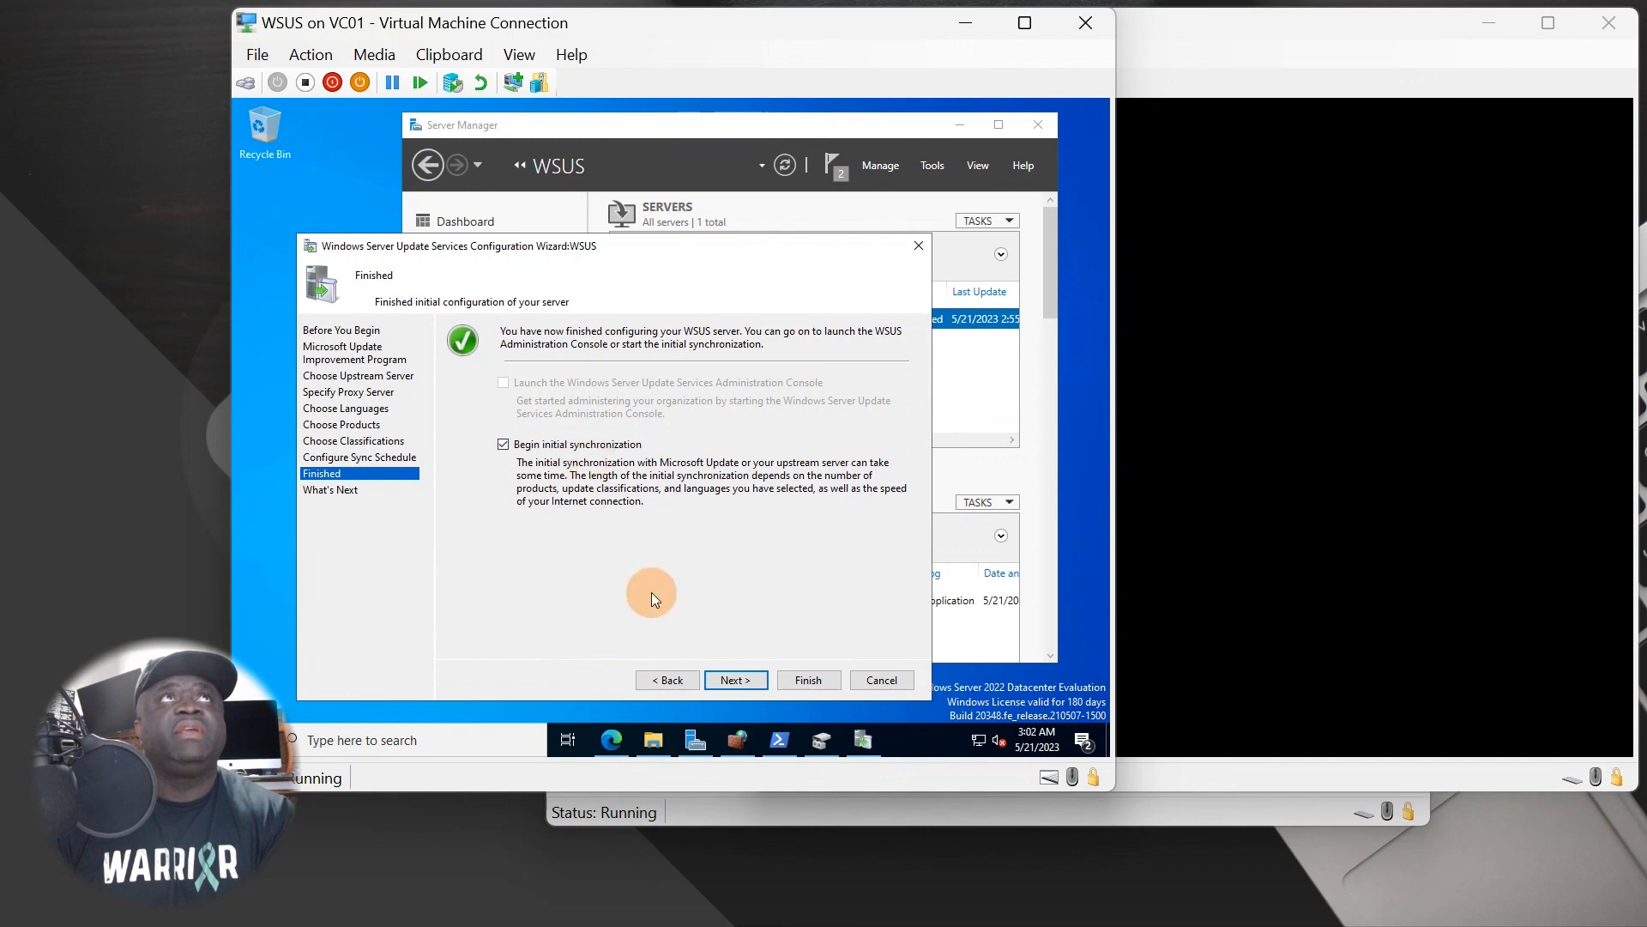
{"action": "left_click", "coordinate": [740, 682]}
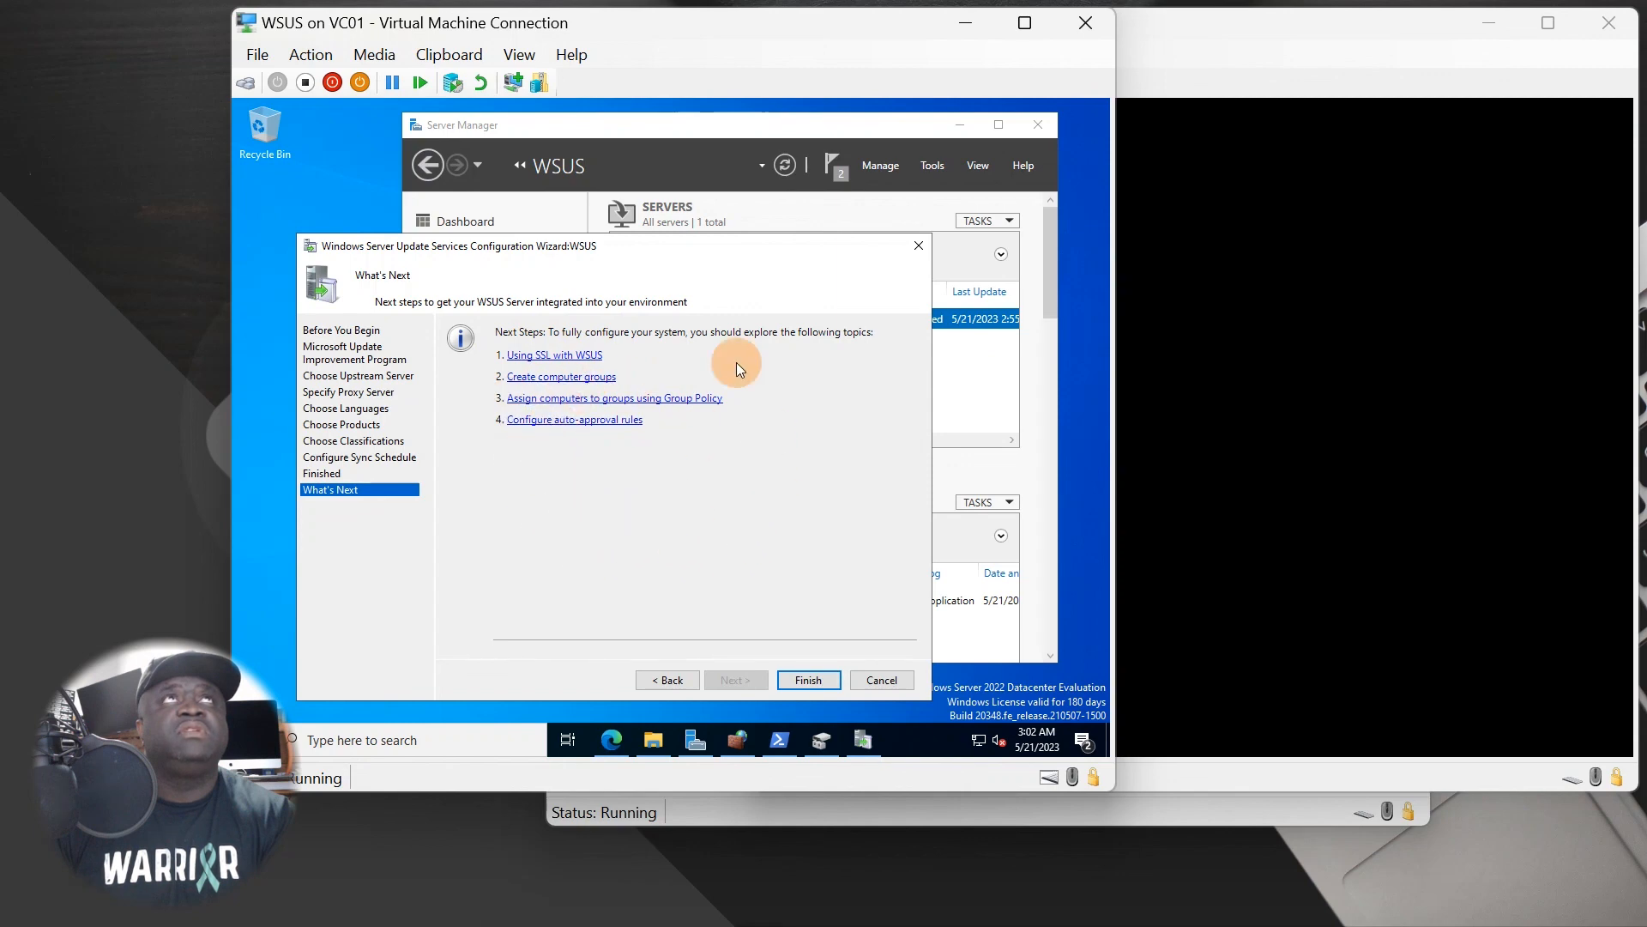
Move the wizard window higher and open the "Using SSL with WSUS" help topic.
{"action": "left_click_drag", "start_coordinate": [563, 250], "coordinate": [526, 197]}
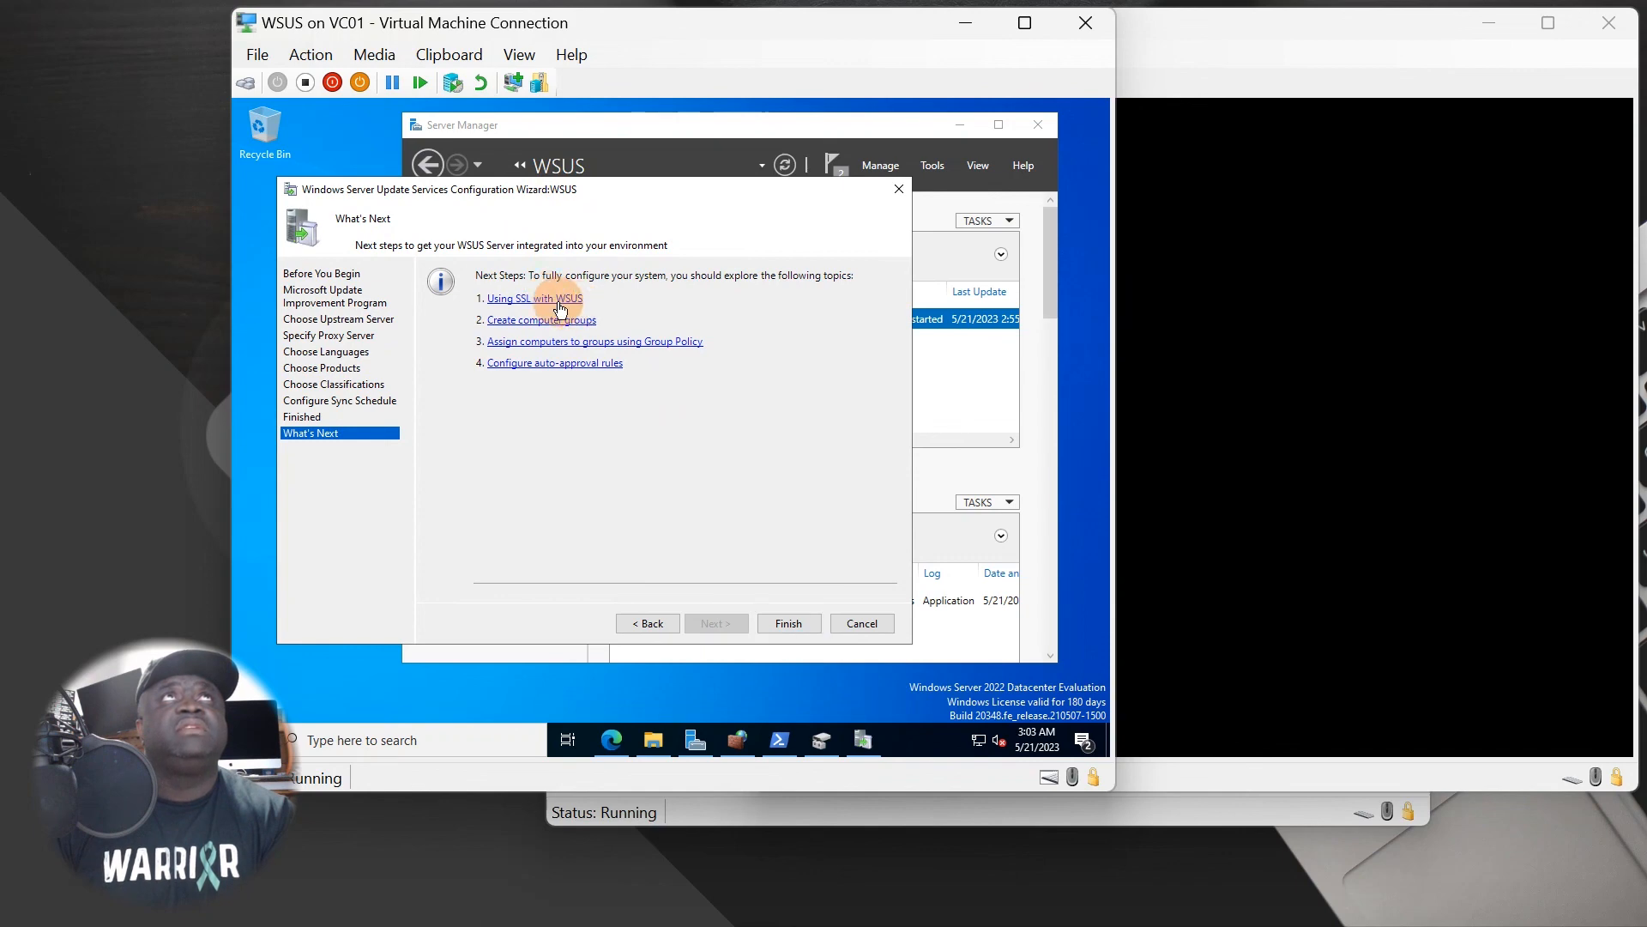
{"action": "left_click", "coordinate": [560, 305]}
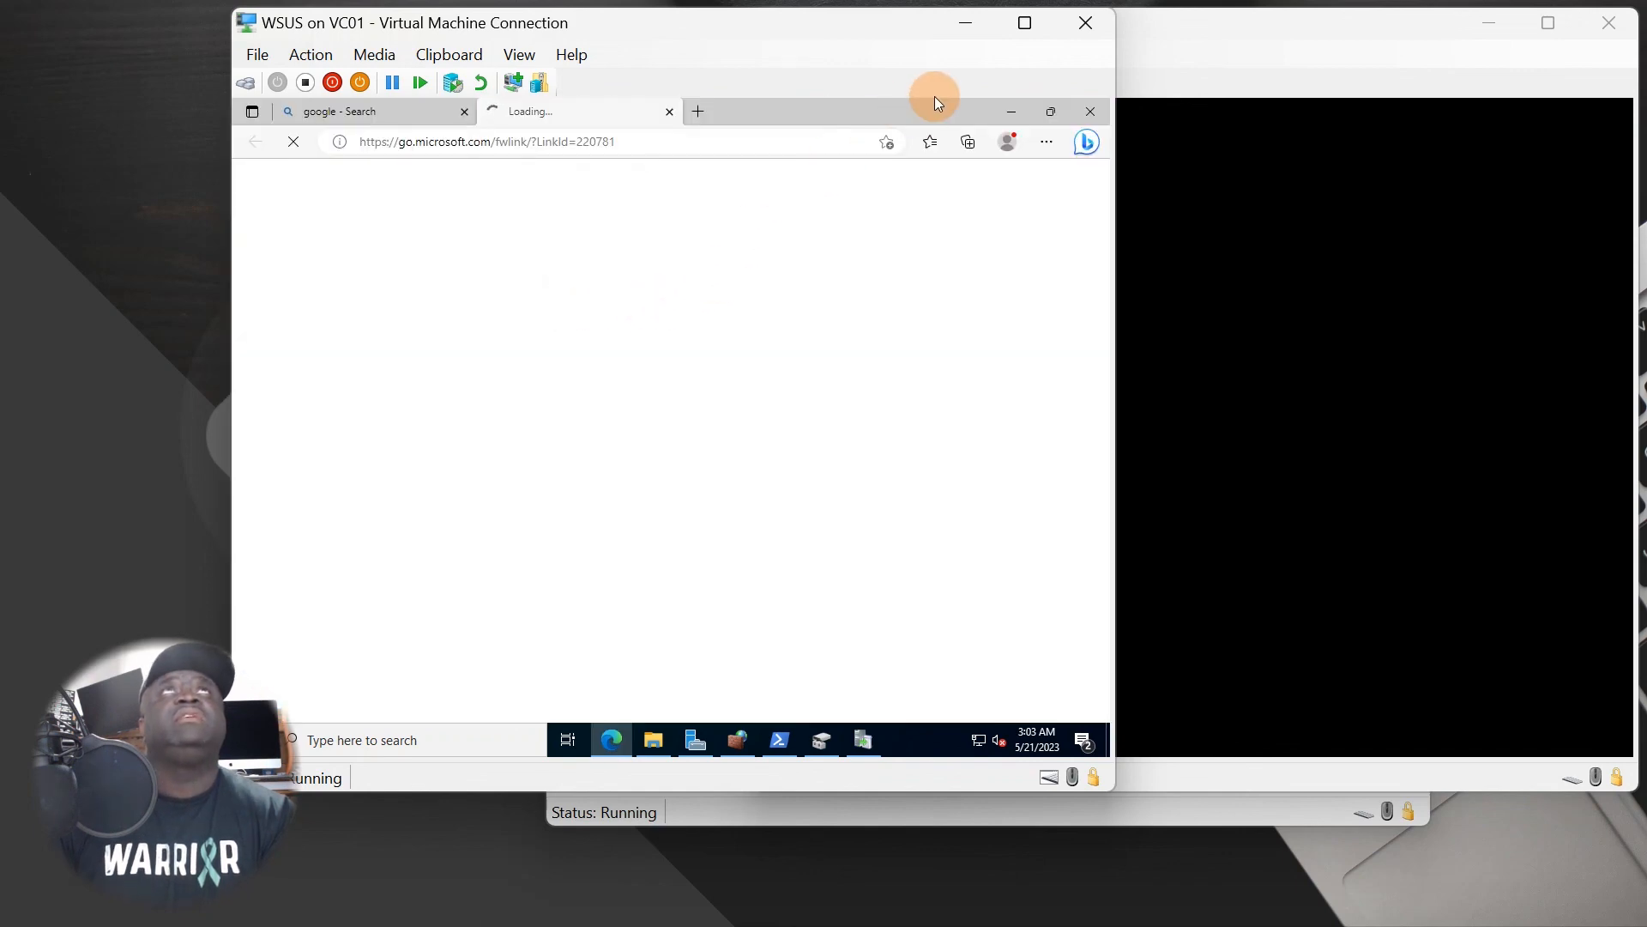
Open the wizard's help topics "Create computer groups", "Assign computers to groups using Group Policy" and "Configure auto-approval rules".
{"action": "left_click", "coordinate": [1011, 112]}
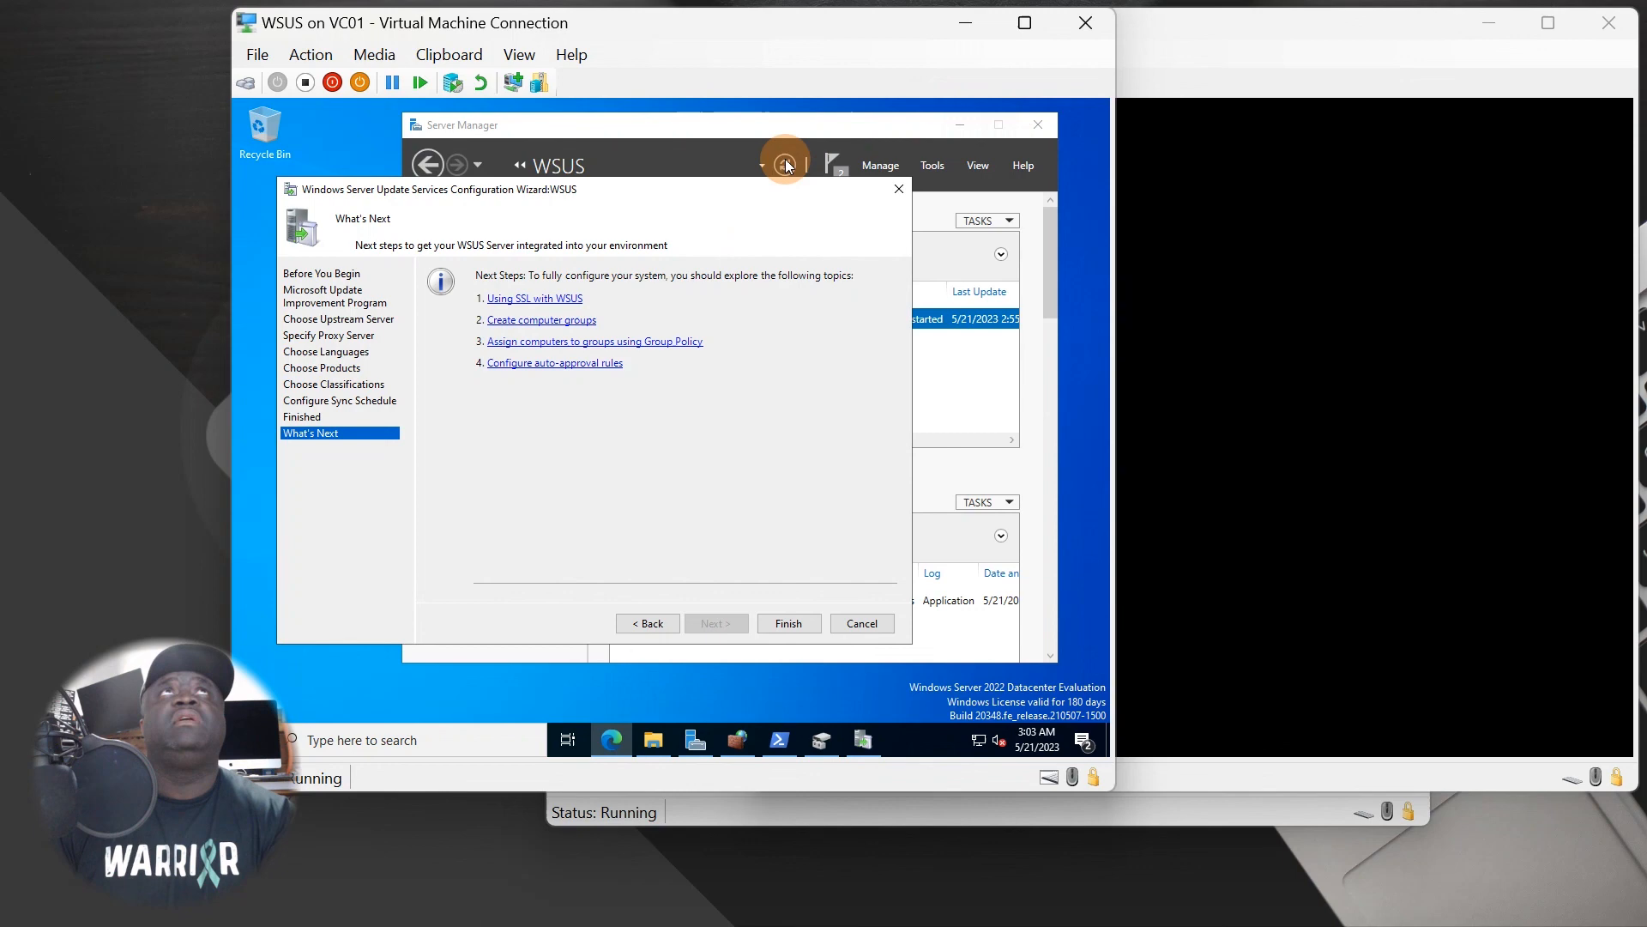
{"action": "left_click", "coordinate": [563, 325]}
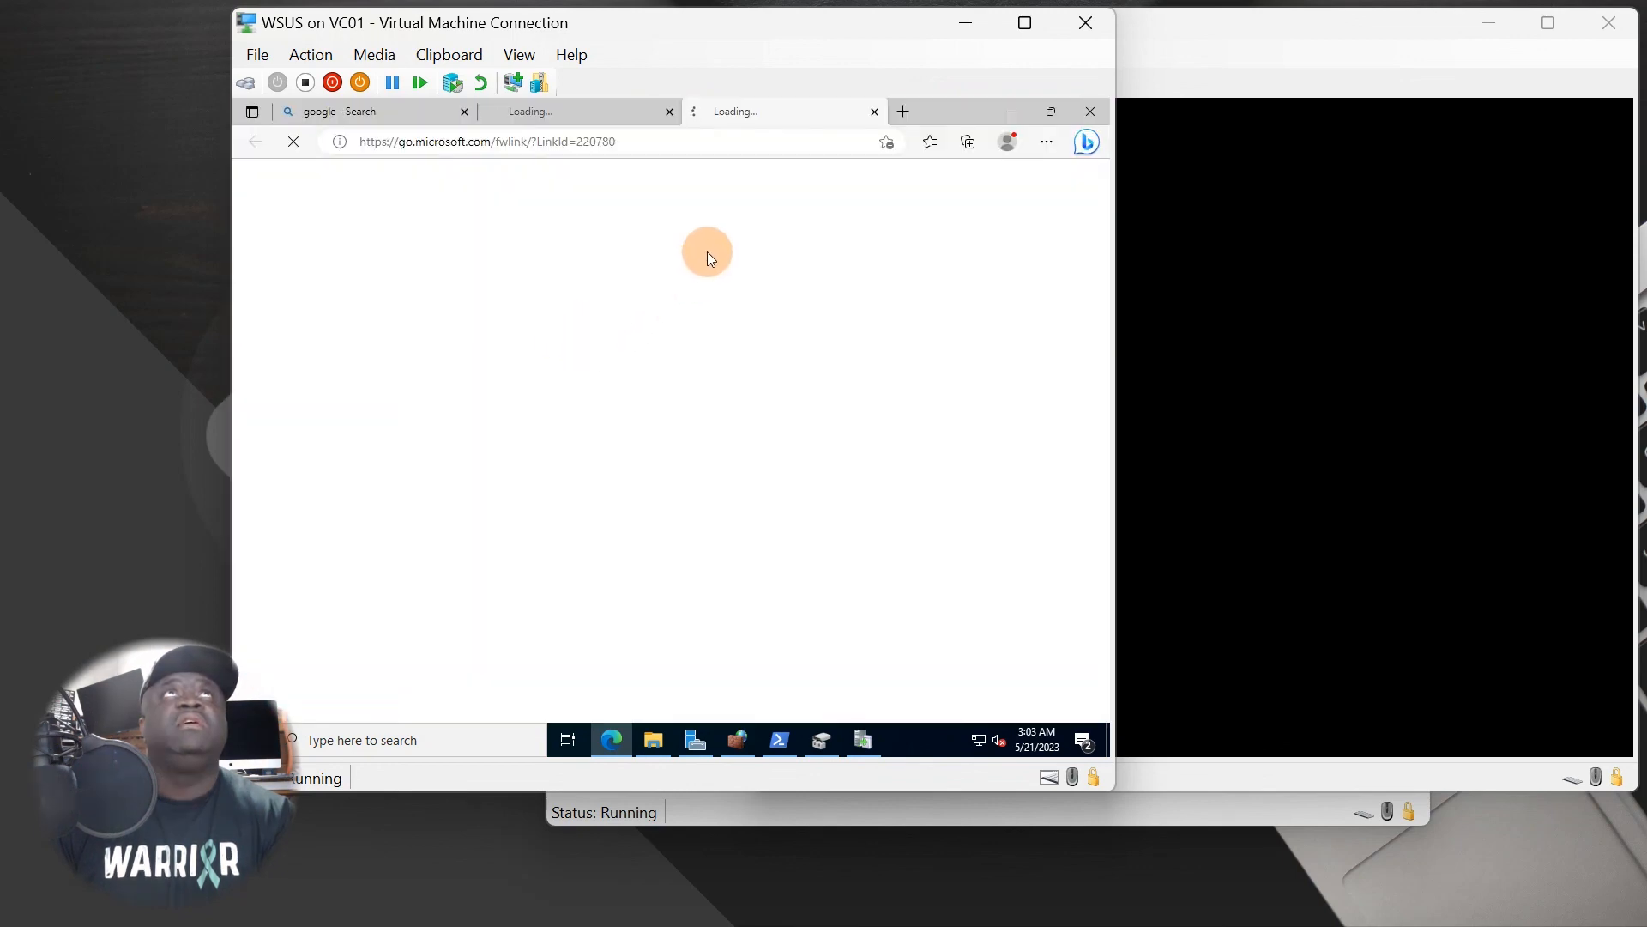
{"action": "left_click", "coordinate": [1009, 118]}
{"action": "left_click", "coordinate": [553, 342]}
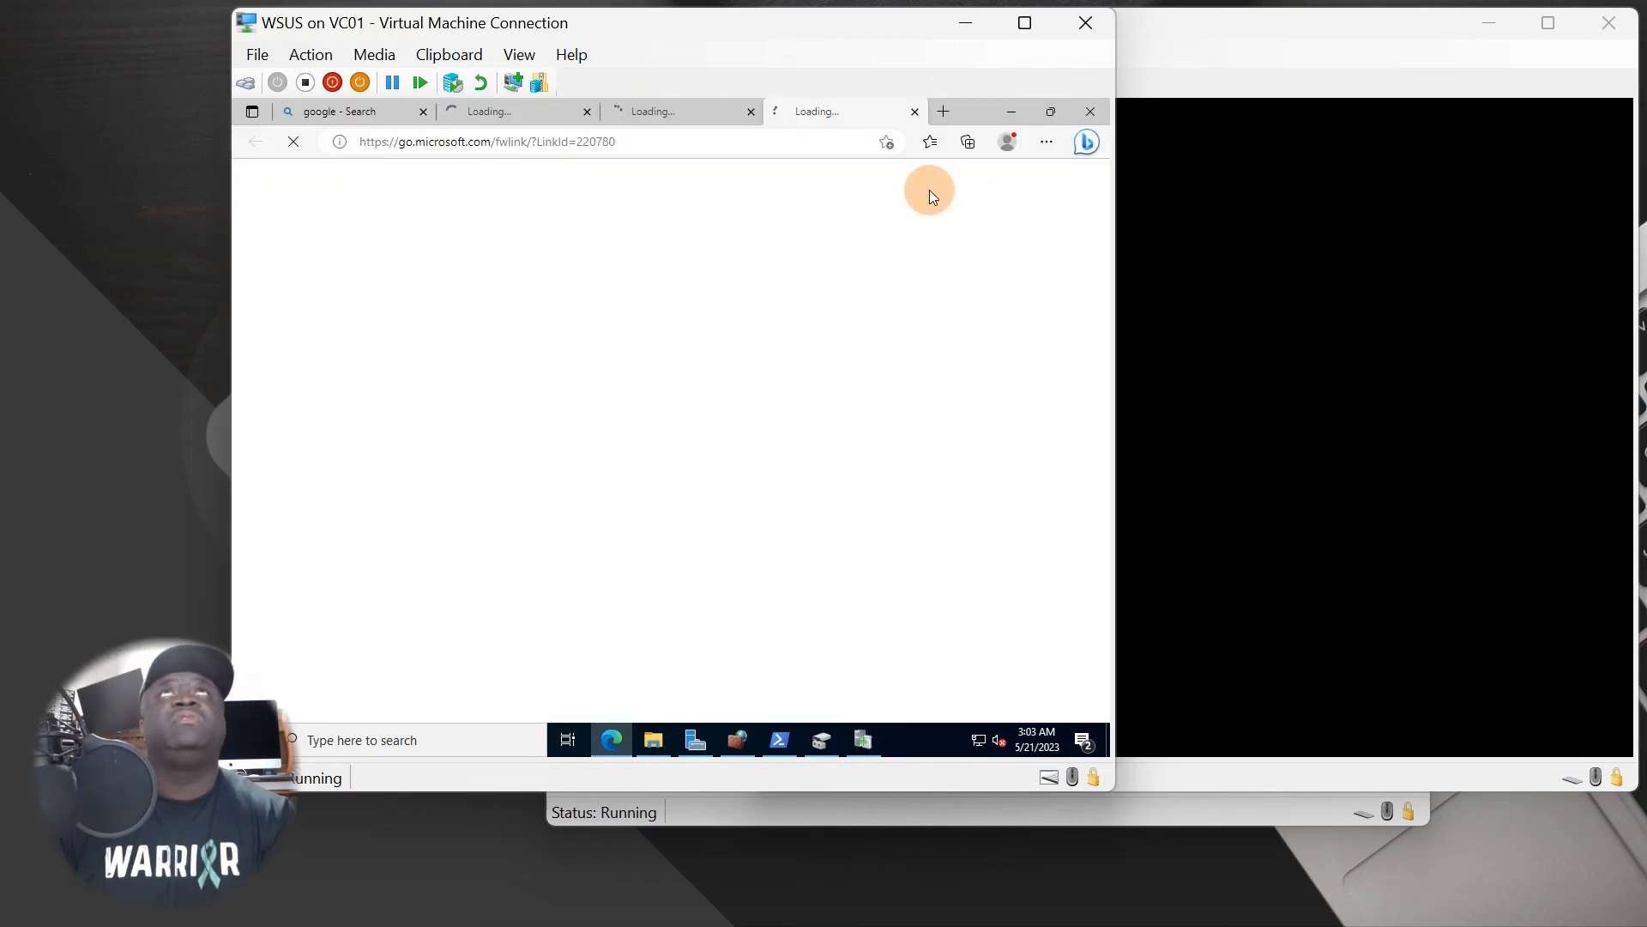
{"action": "left_click", "coordinate": [1011, 111]}
{"action": "left_click", "coordinate": [594, 365]}
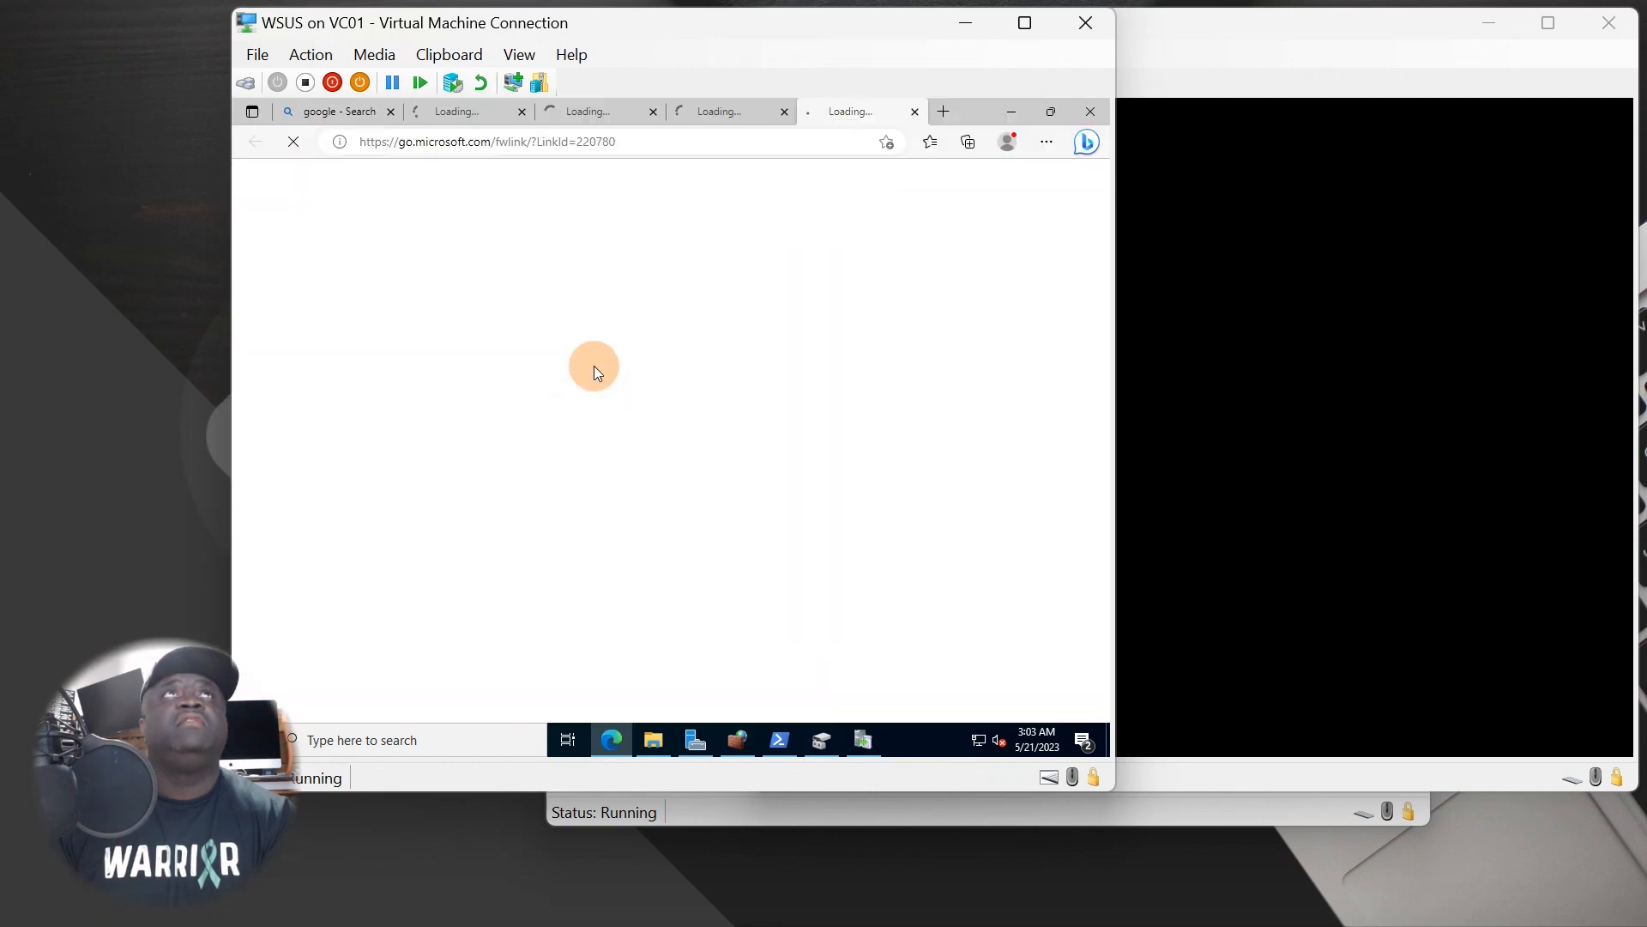
Check the four opened help pages in the browser and return to the wizard's What's Next page.
{"action": "left_click", "coordinate": [470, 120]}
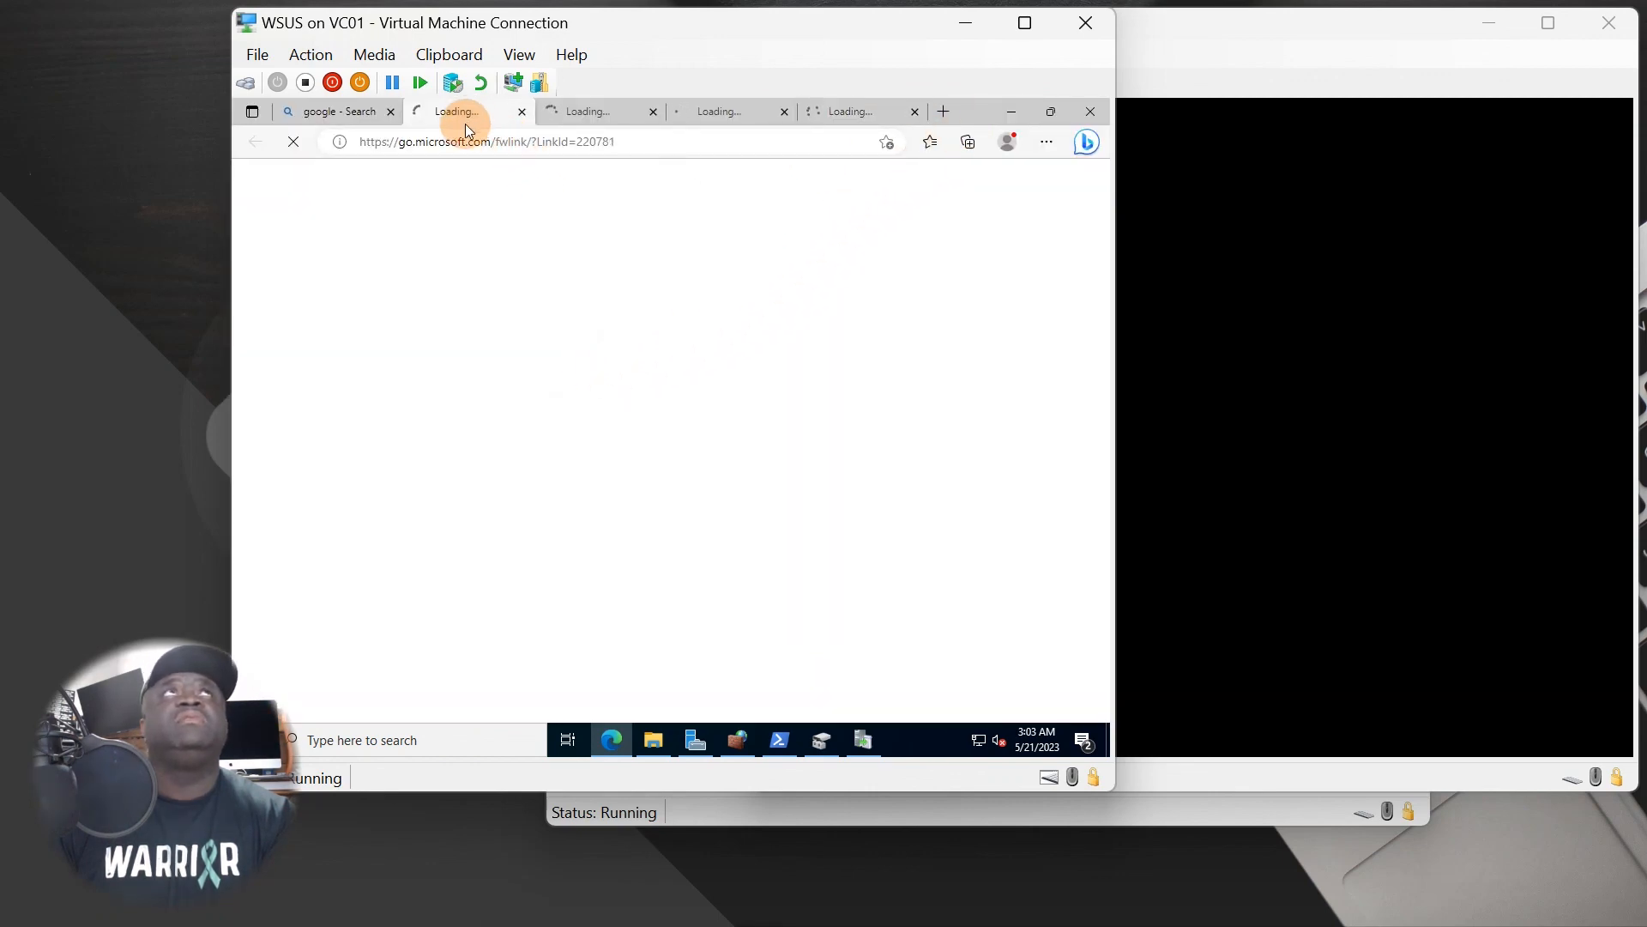
{"action": "left_click", "coordinate": [583, 110]}
{"action": "left_click", "coordinate": [731, 120]}
{"action": "left_click", "coordinate": [867, 116]}
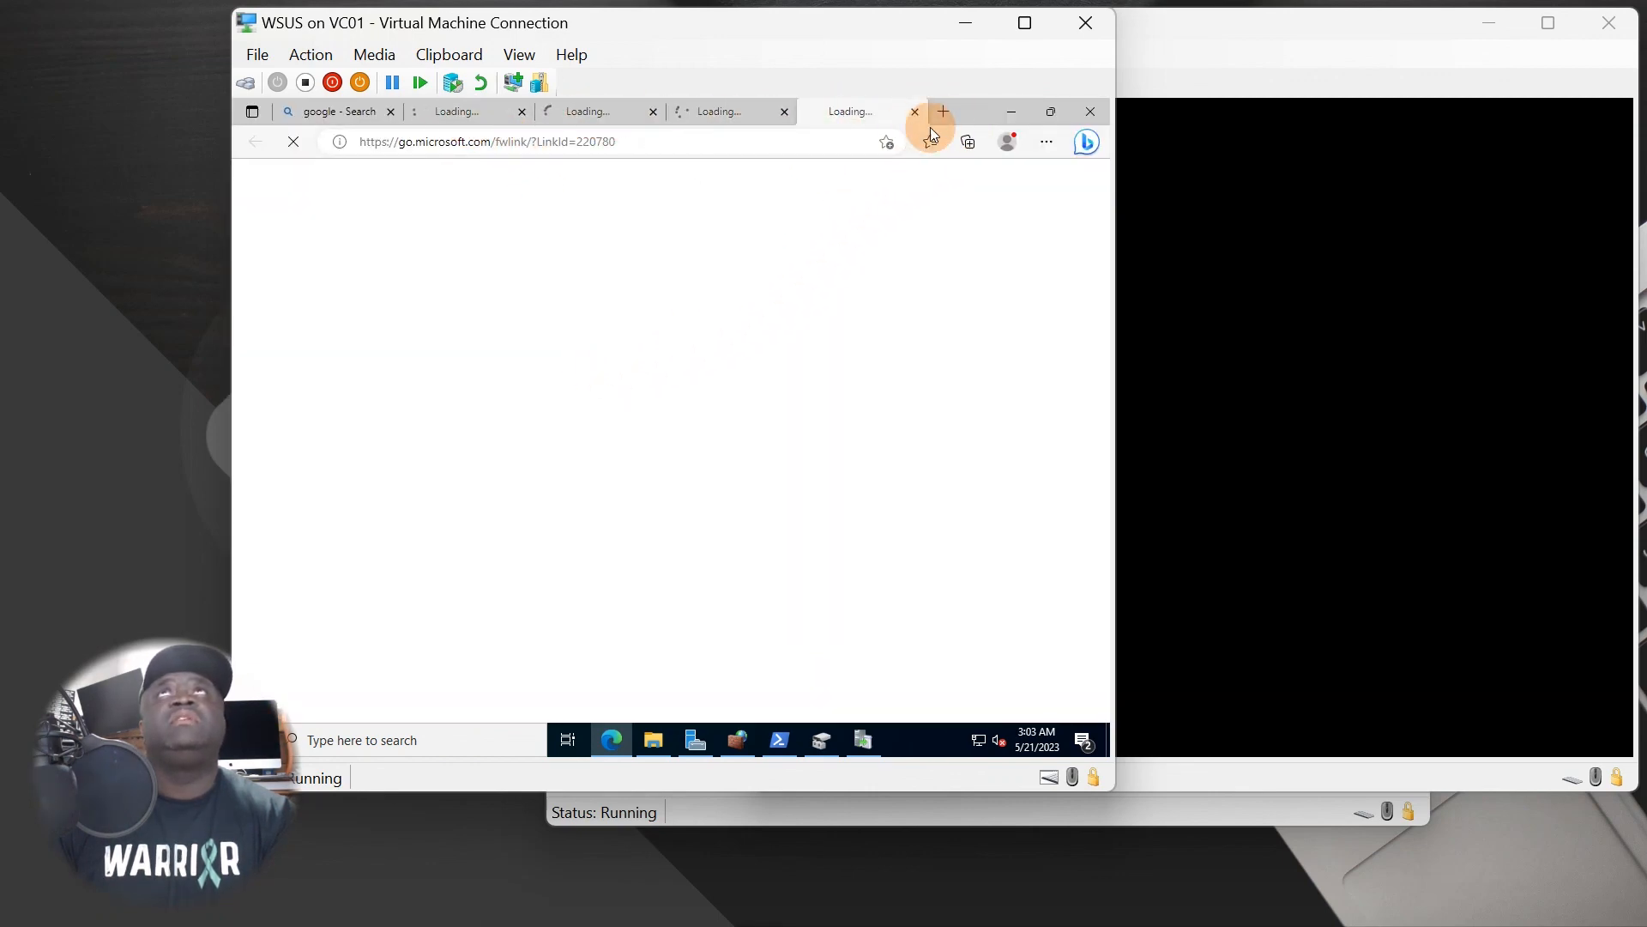
{"action": "left_click", "coordinate": [468, 112]}
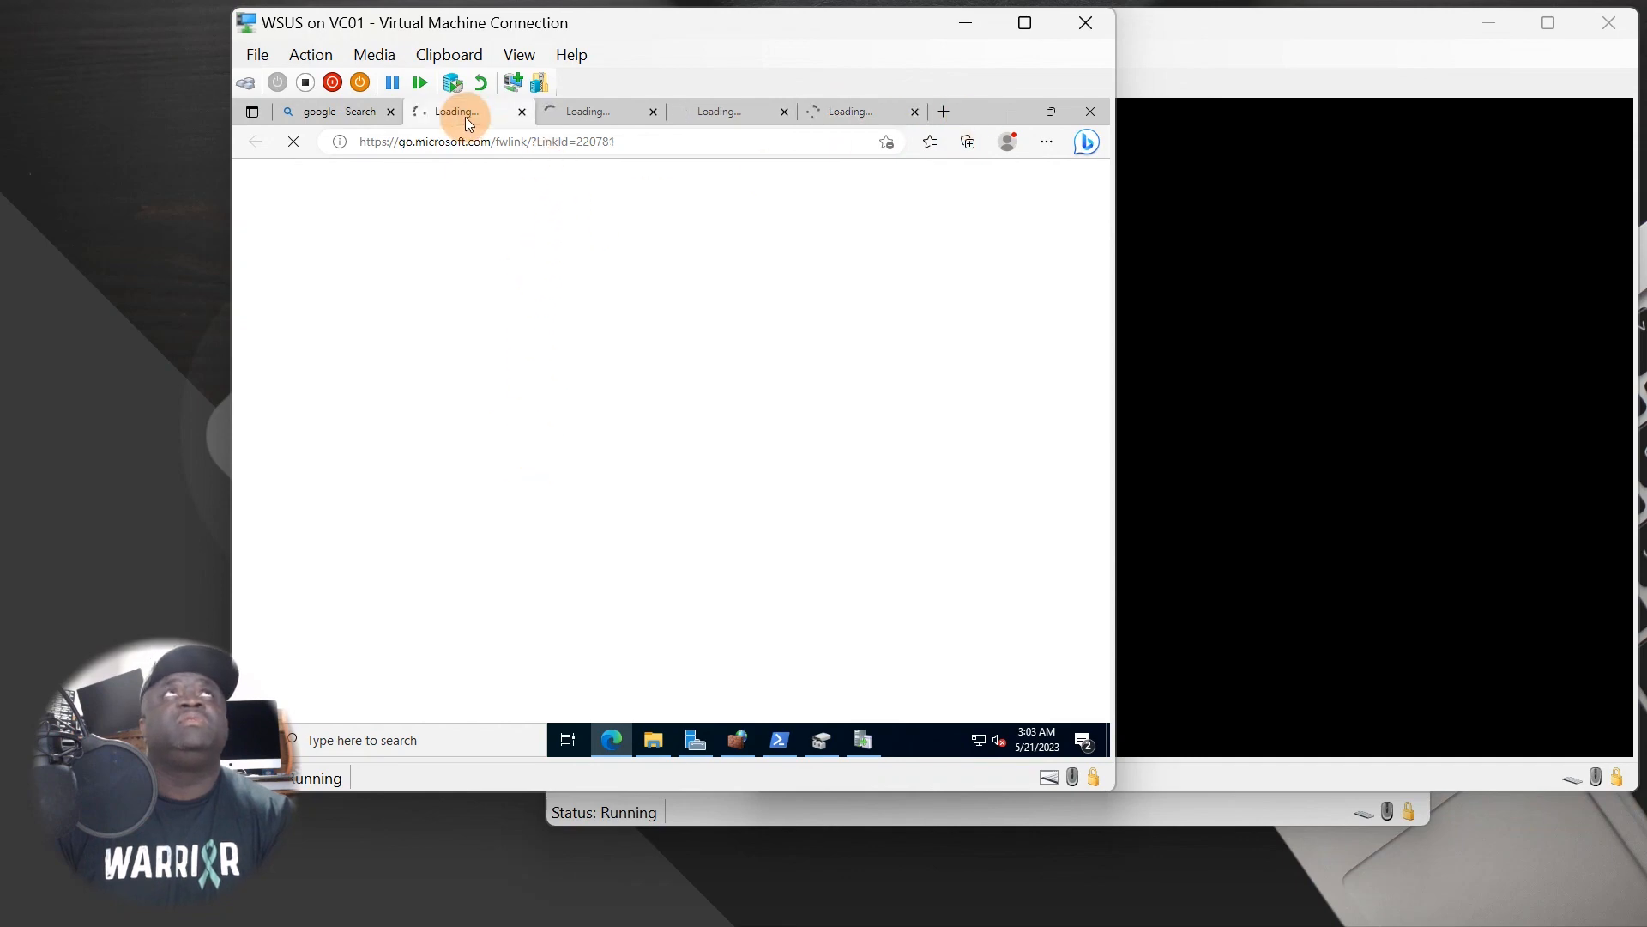
{"action": "left_click", "coordinate": [1020, 113]}
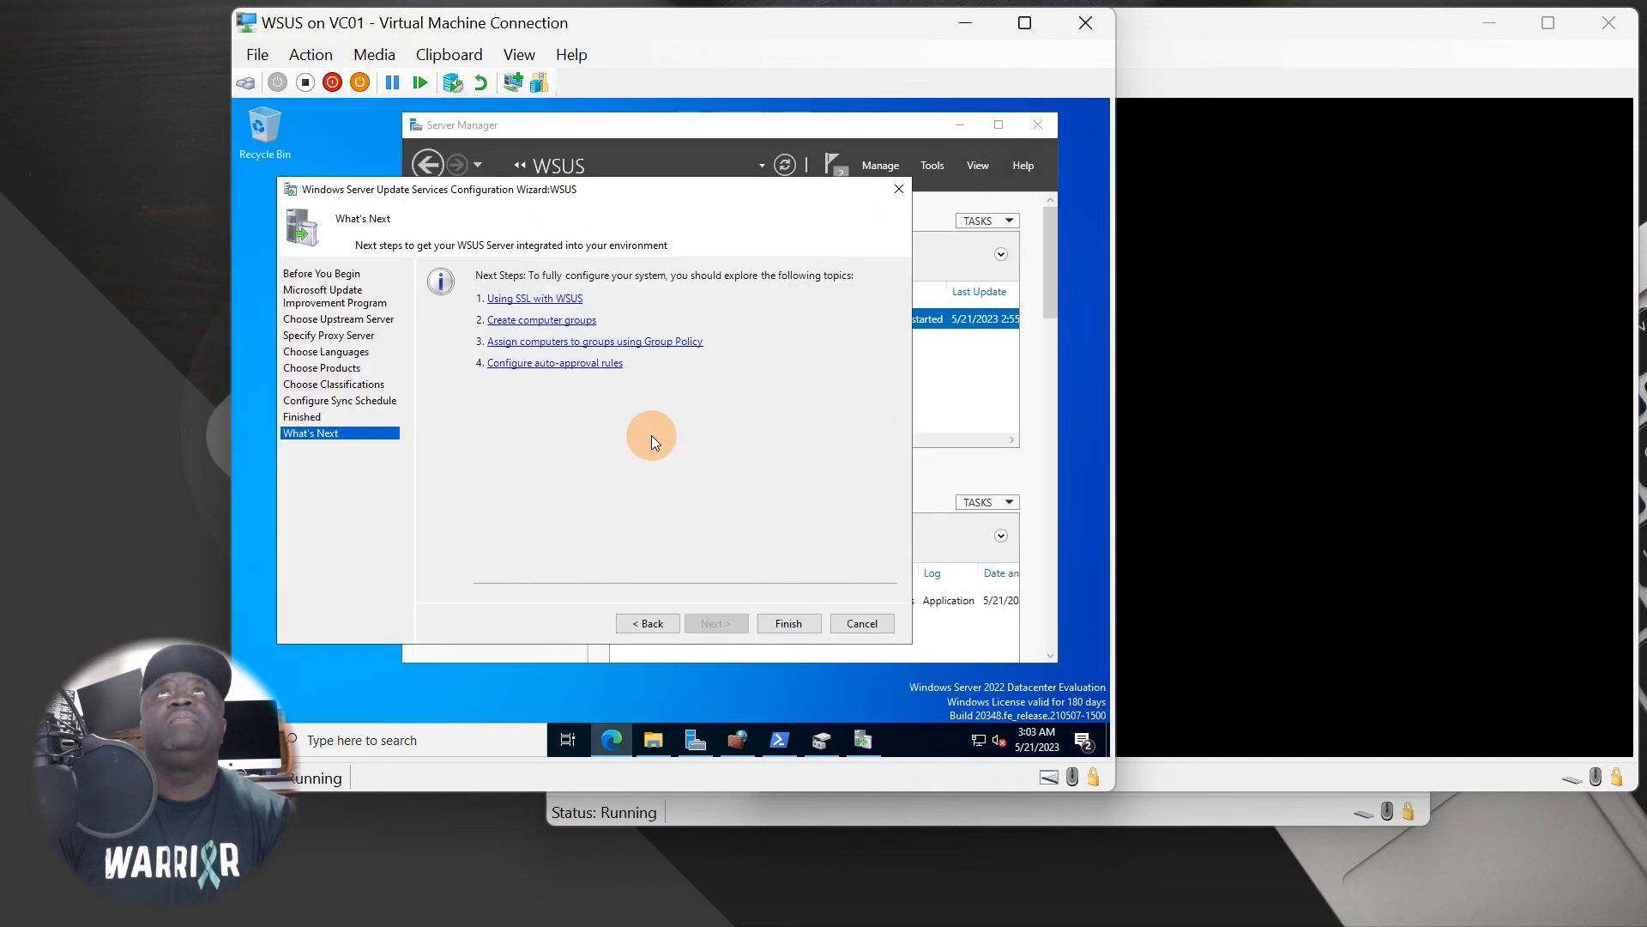